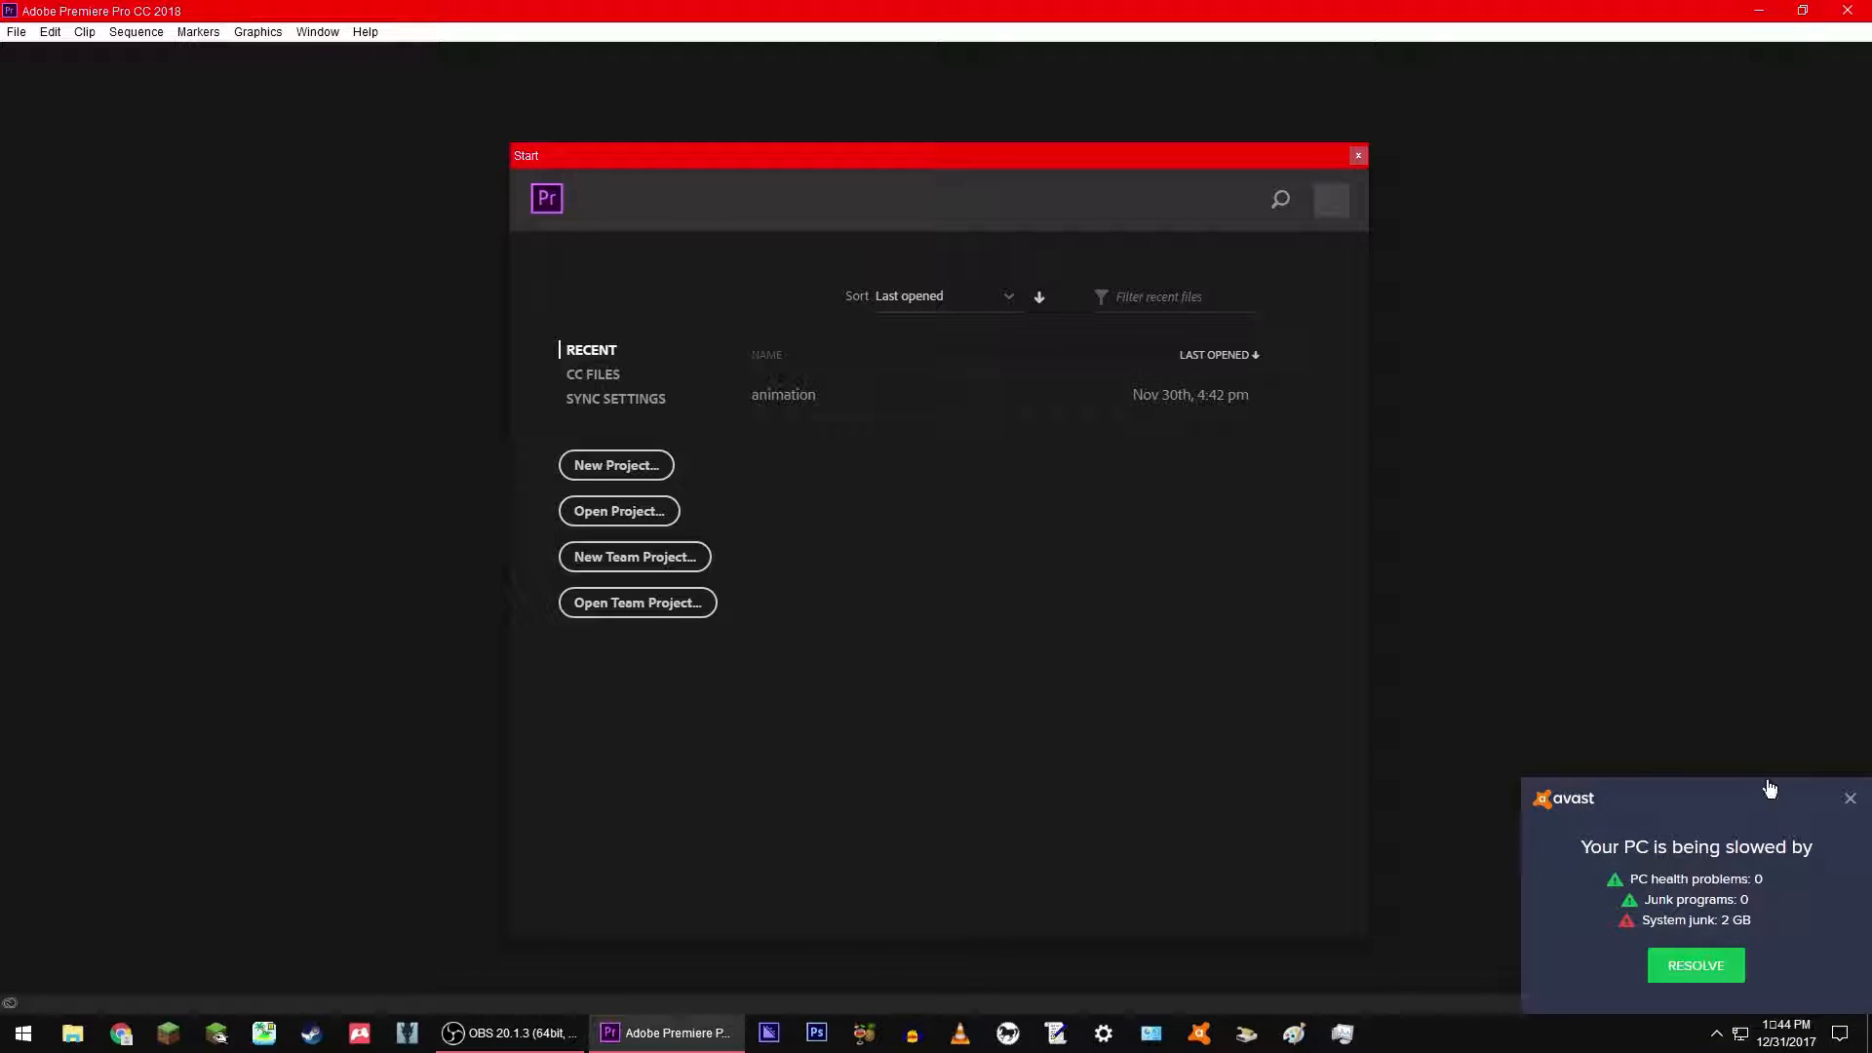
Step: Dismiss the antivirus notification and start a new project named "edited video"
{"action": "left_click", "coordinate": [1850, 799]}
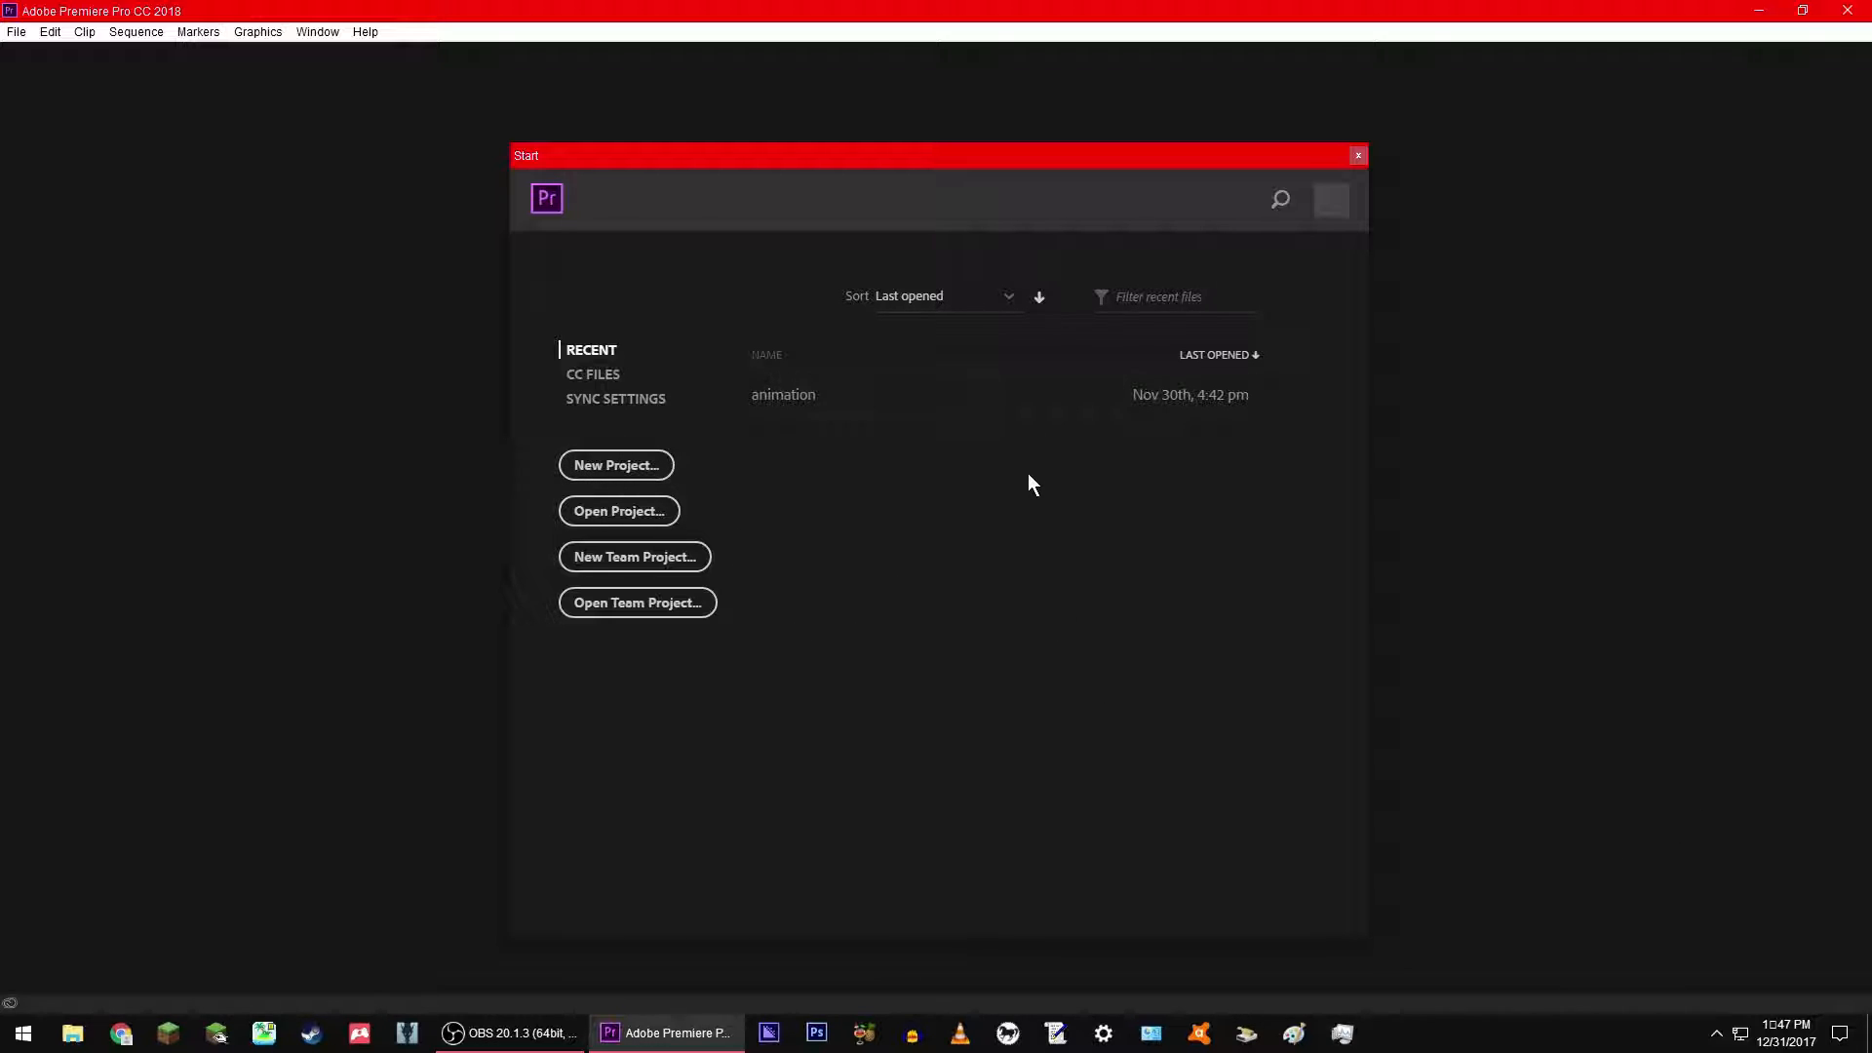
{"action": "left_click", "coordinate": [599, 465]}
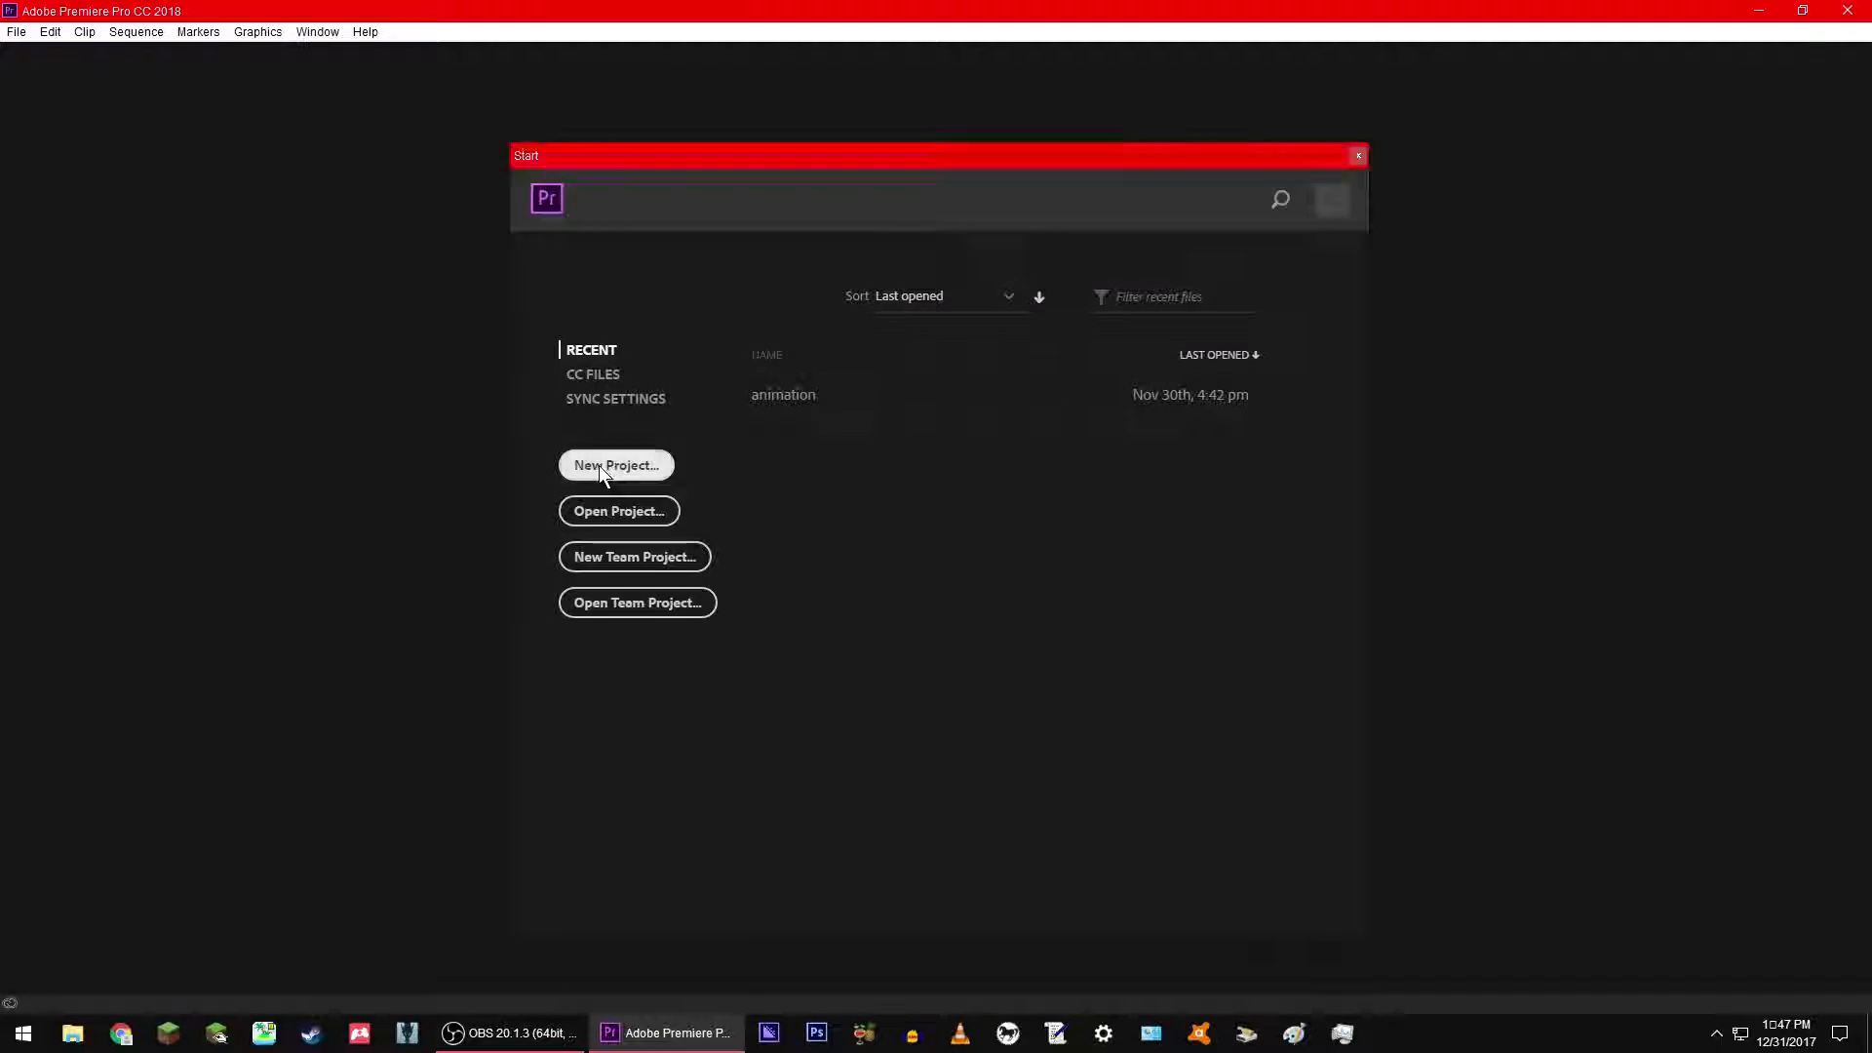
{"action": "key", "text": "BackSpace"}
{"action": "type", "text": "e"}
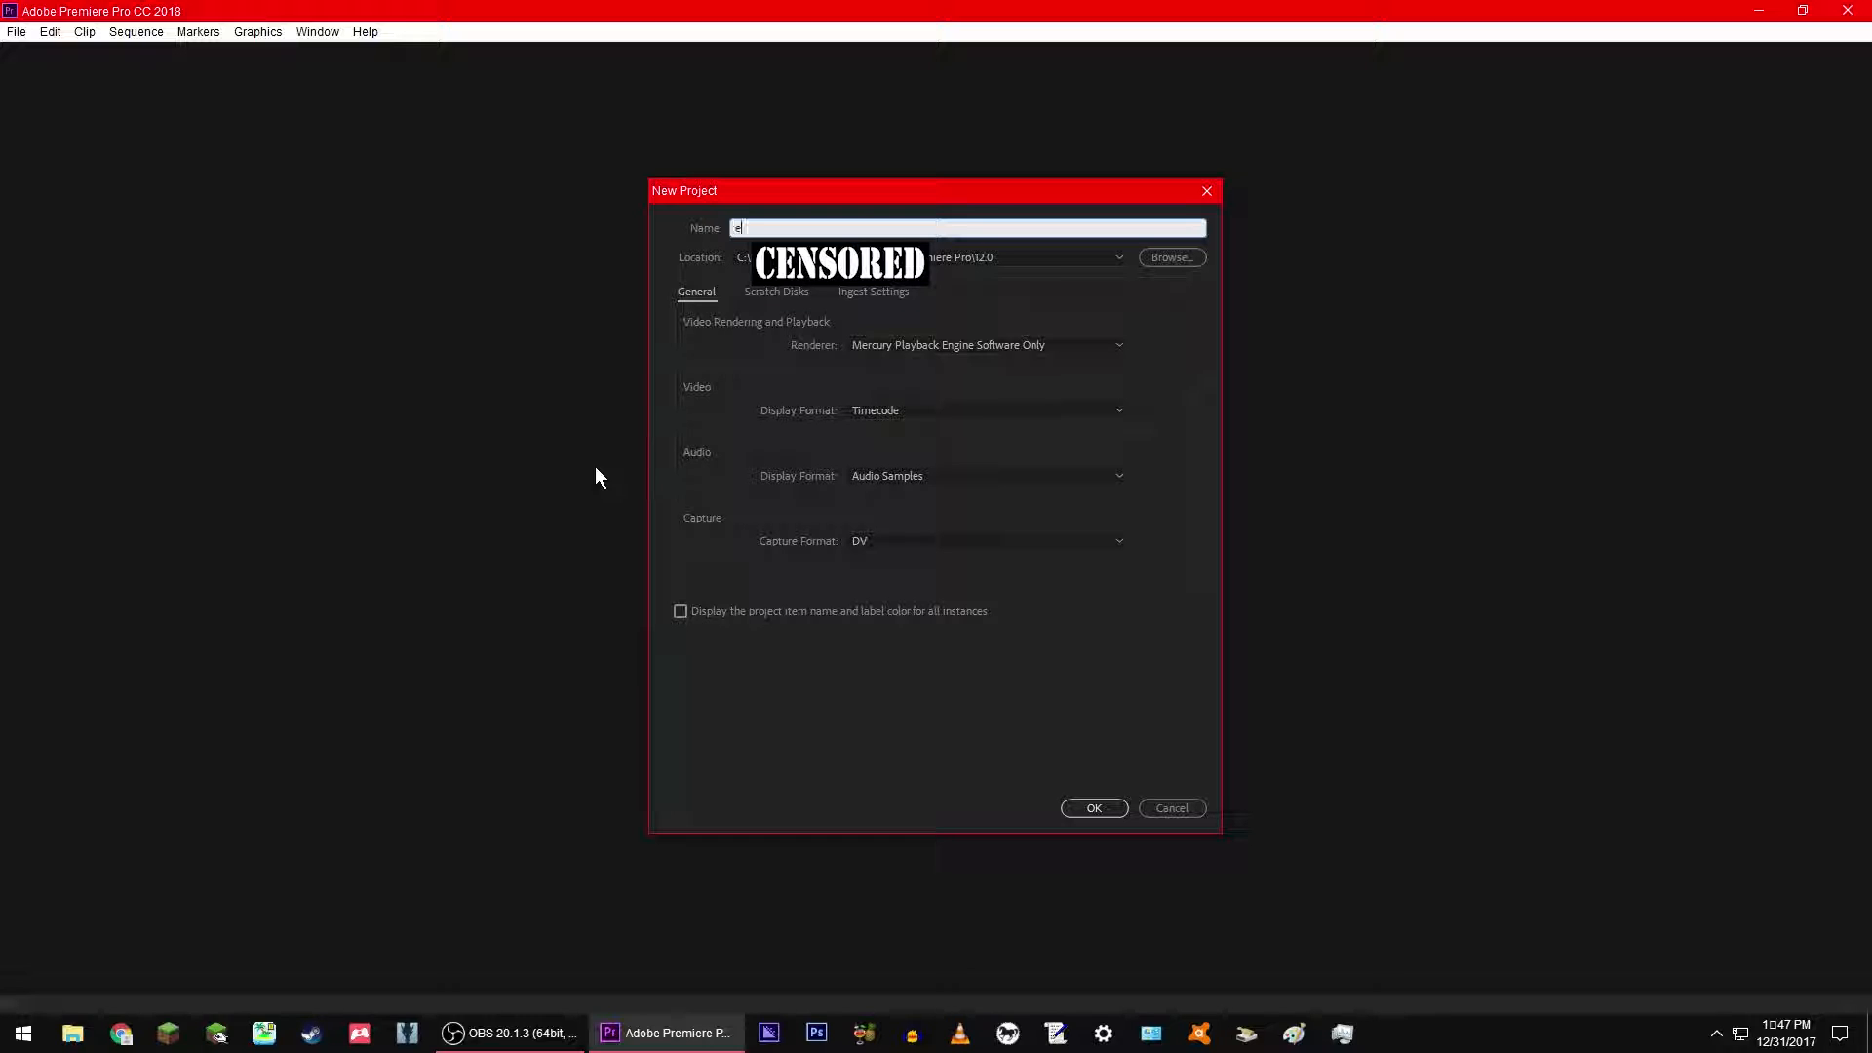
{"action": "type", "text": "dit"}
{"action": "type", "text": "ed video"}
Step: Set the new project's location to the "youtube videos" folder on the Desktop
{"action": "left_click", "coordinate": [1177, 257]}
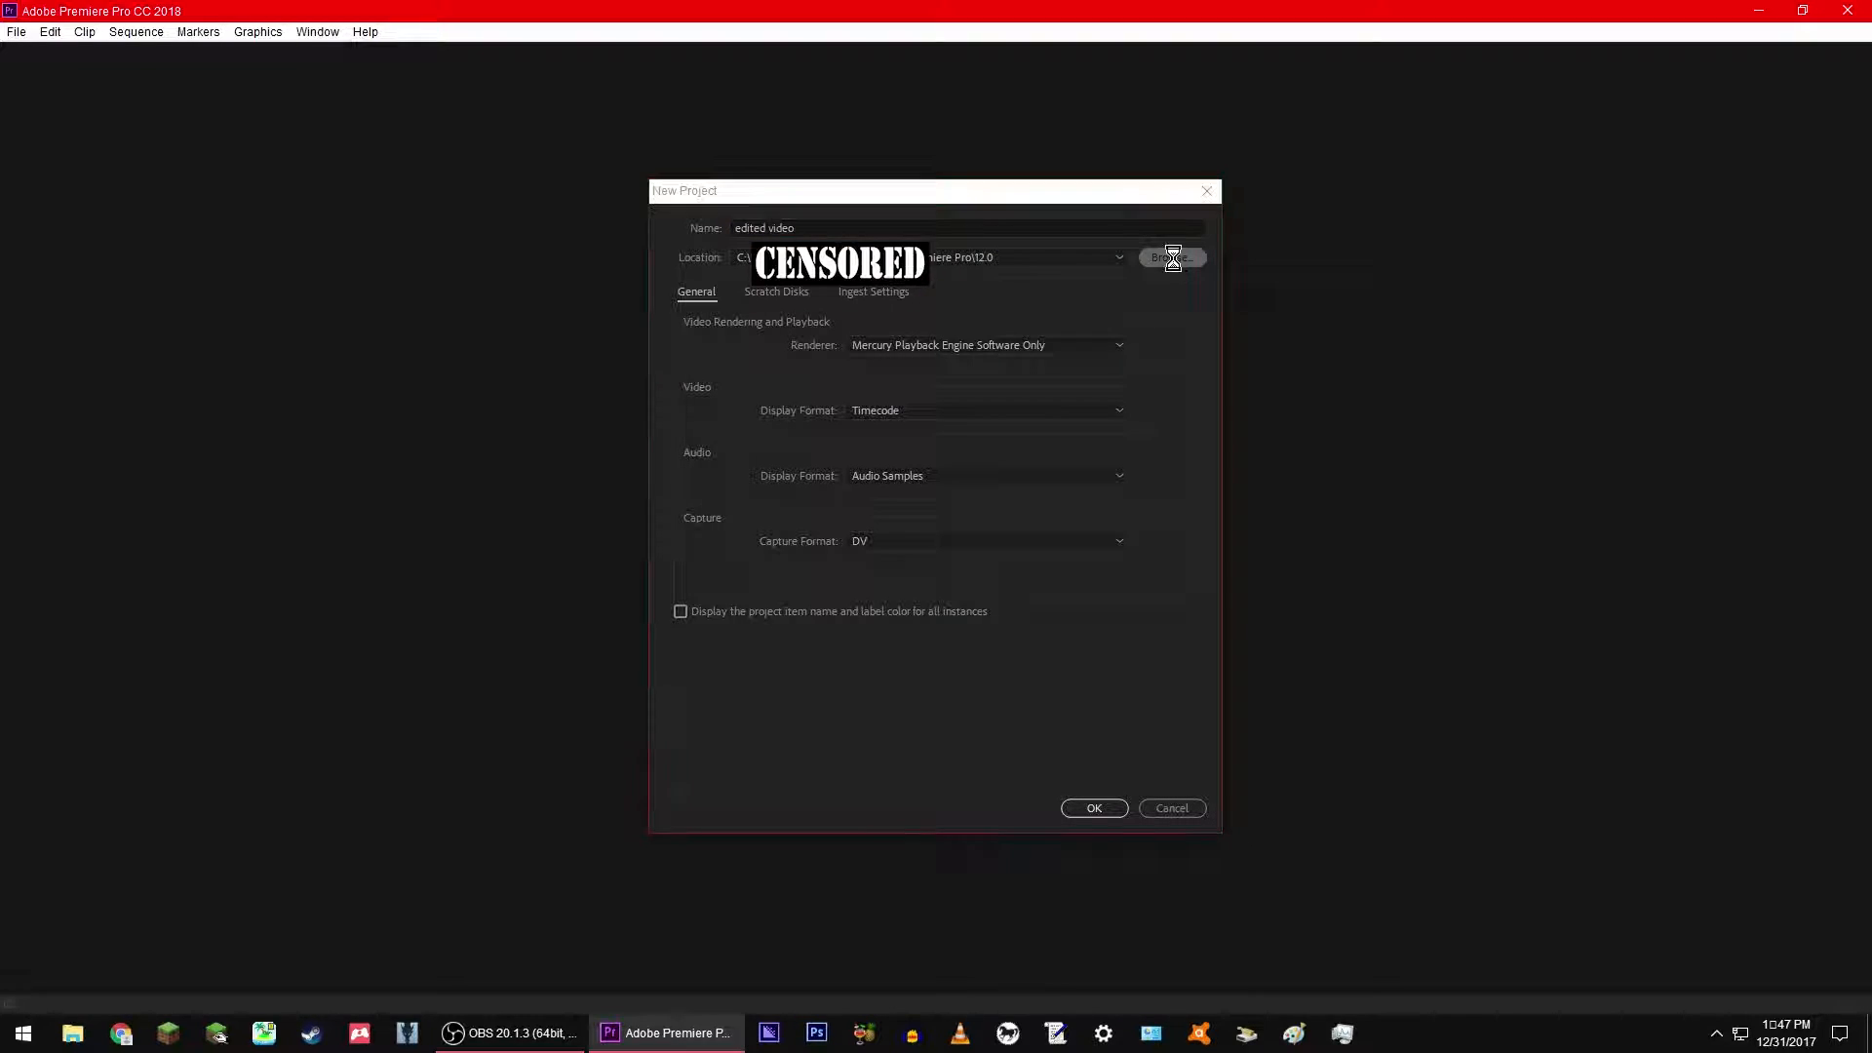
{"action": "left_click_drag", "start_coordinate": [1372, 225], "coordinate": [1386, 351]}
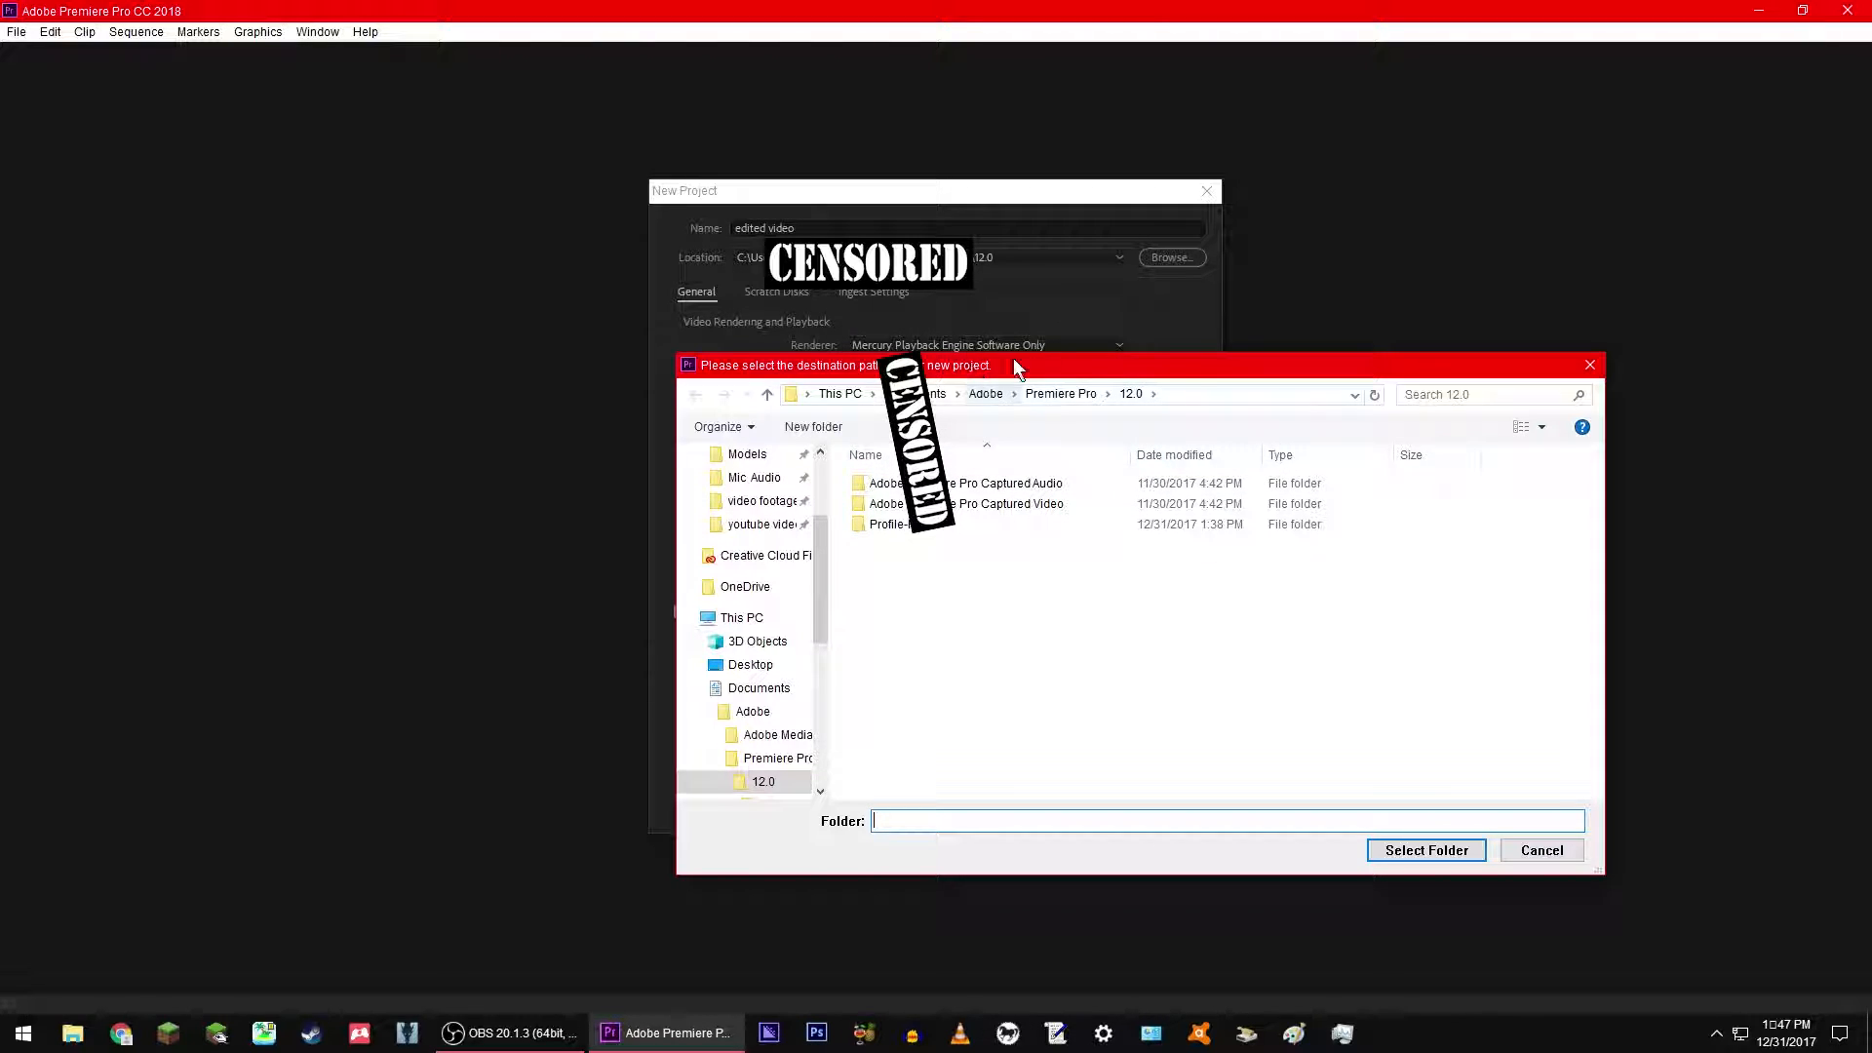
{"action": "left_click_drag", "start_coordinate": [1200, 364], "coordinate": [1105, 376]}
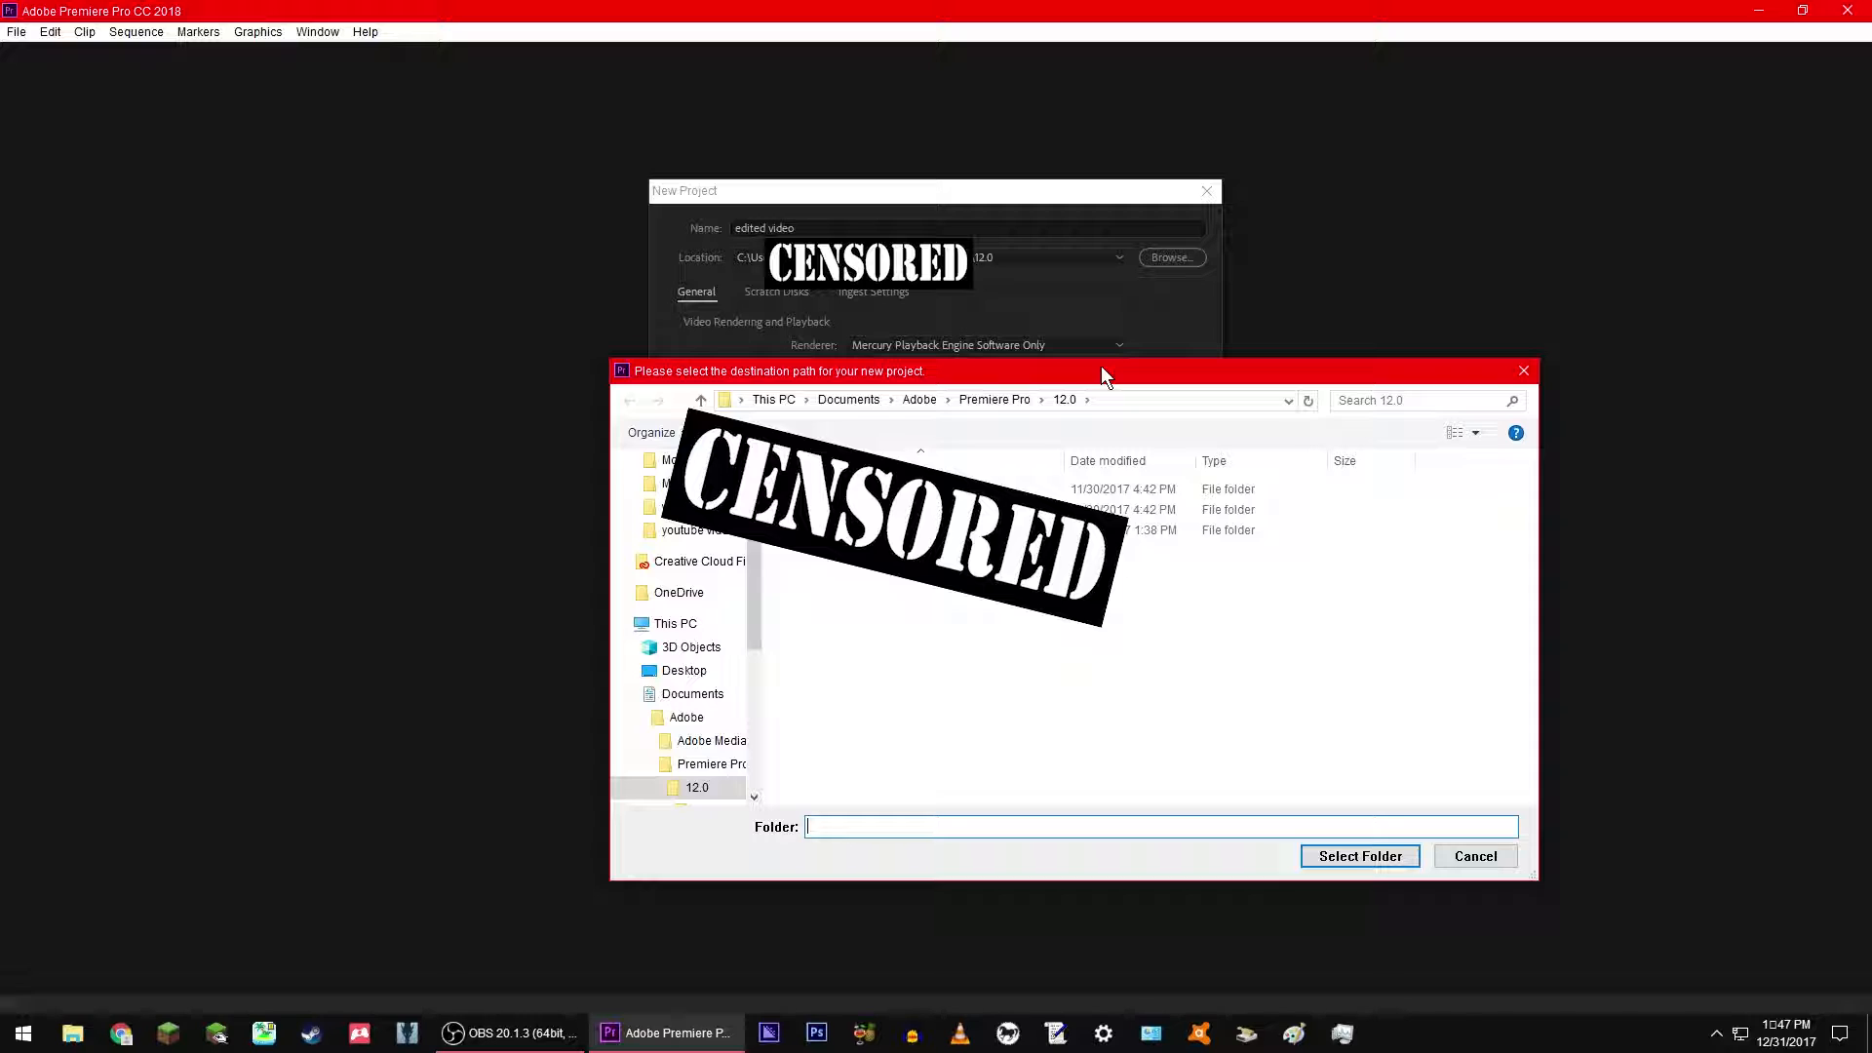
{"action": "left_click", "coordinate": [673, 533]}
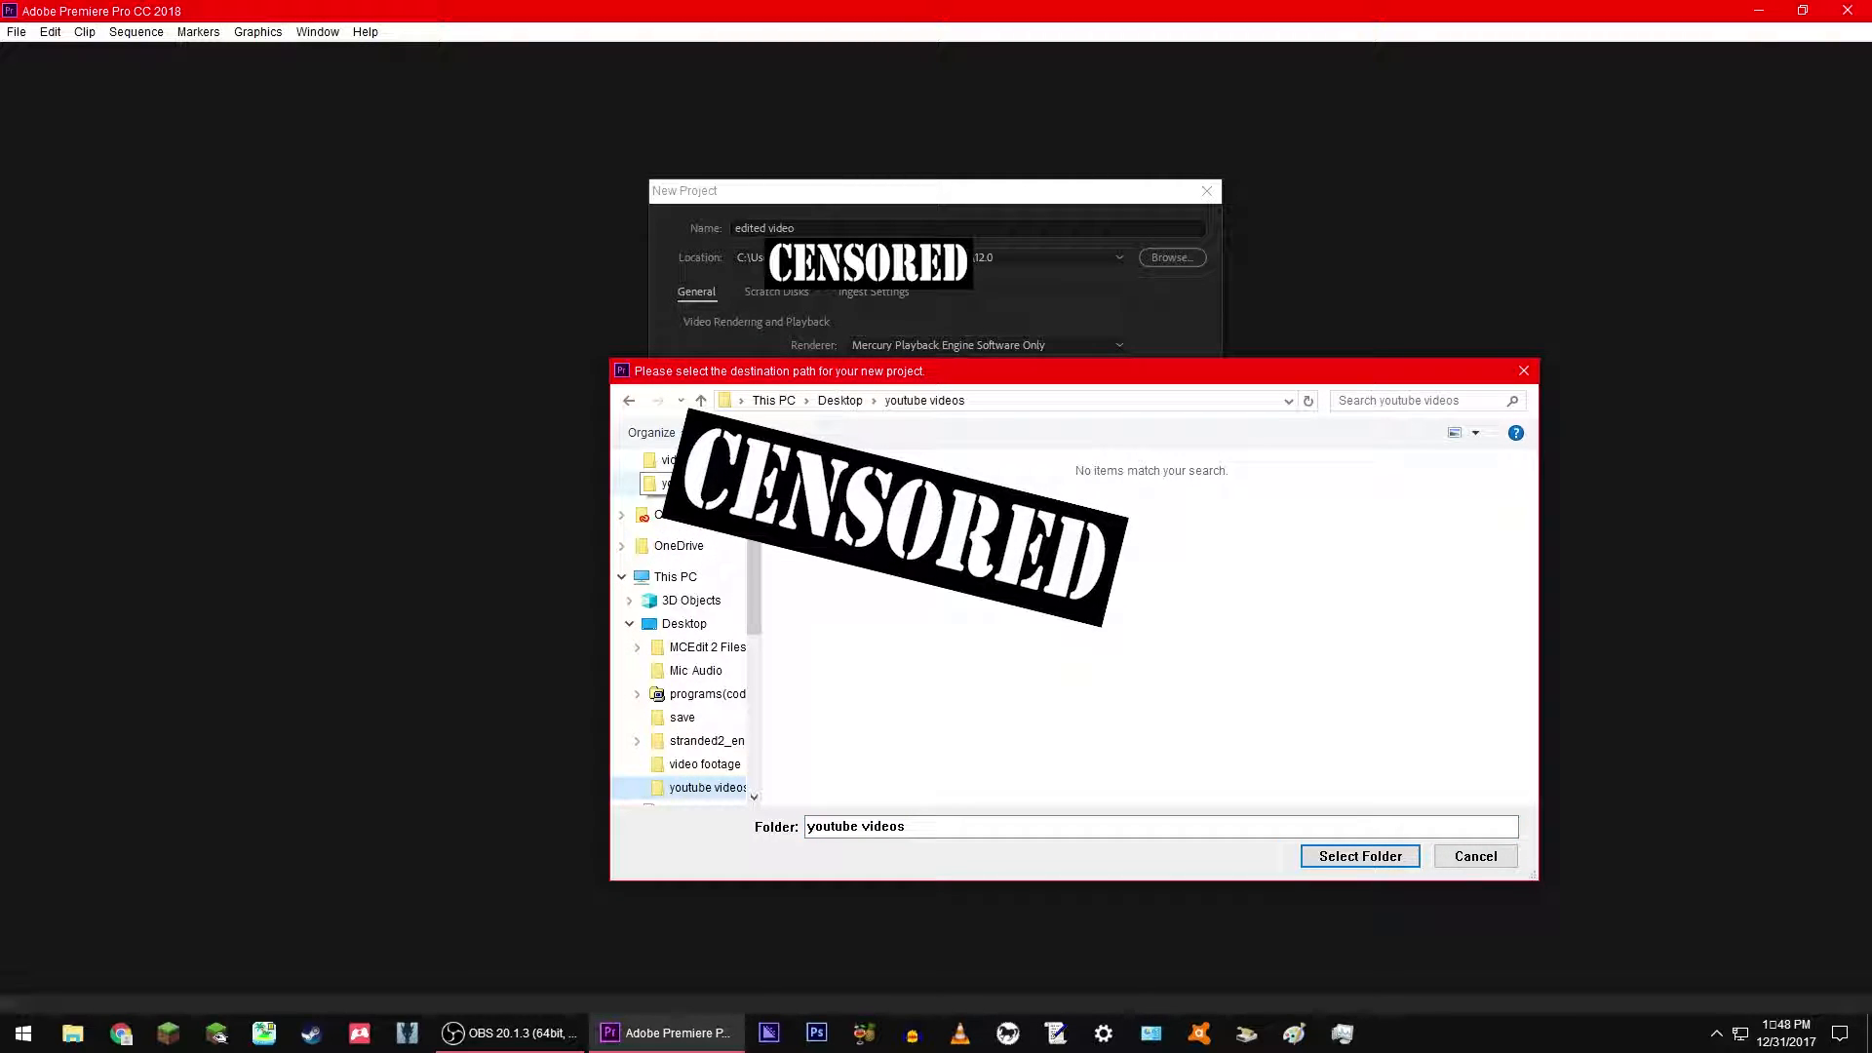
{"action": "left_click", "coordinate": [1367, 858]}
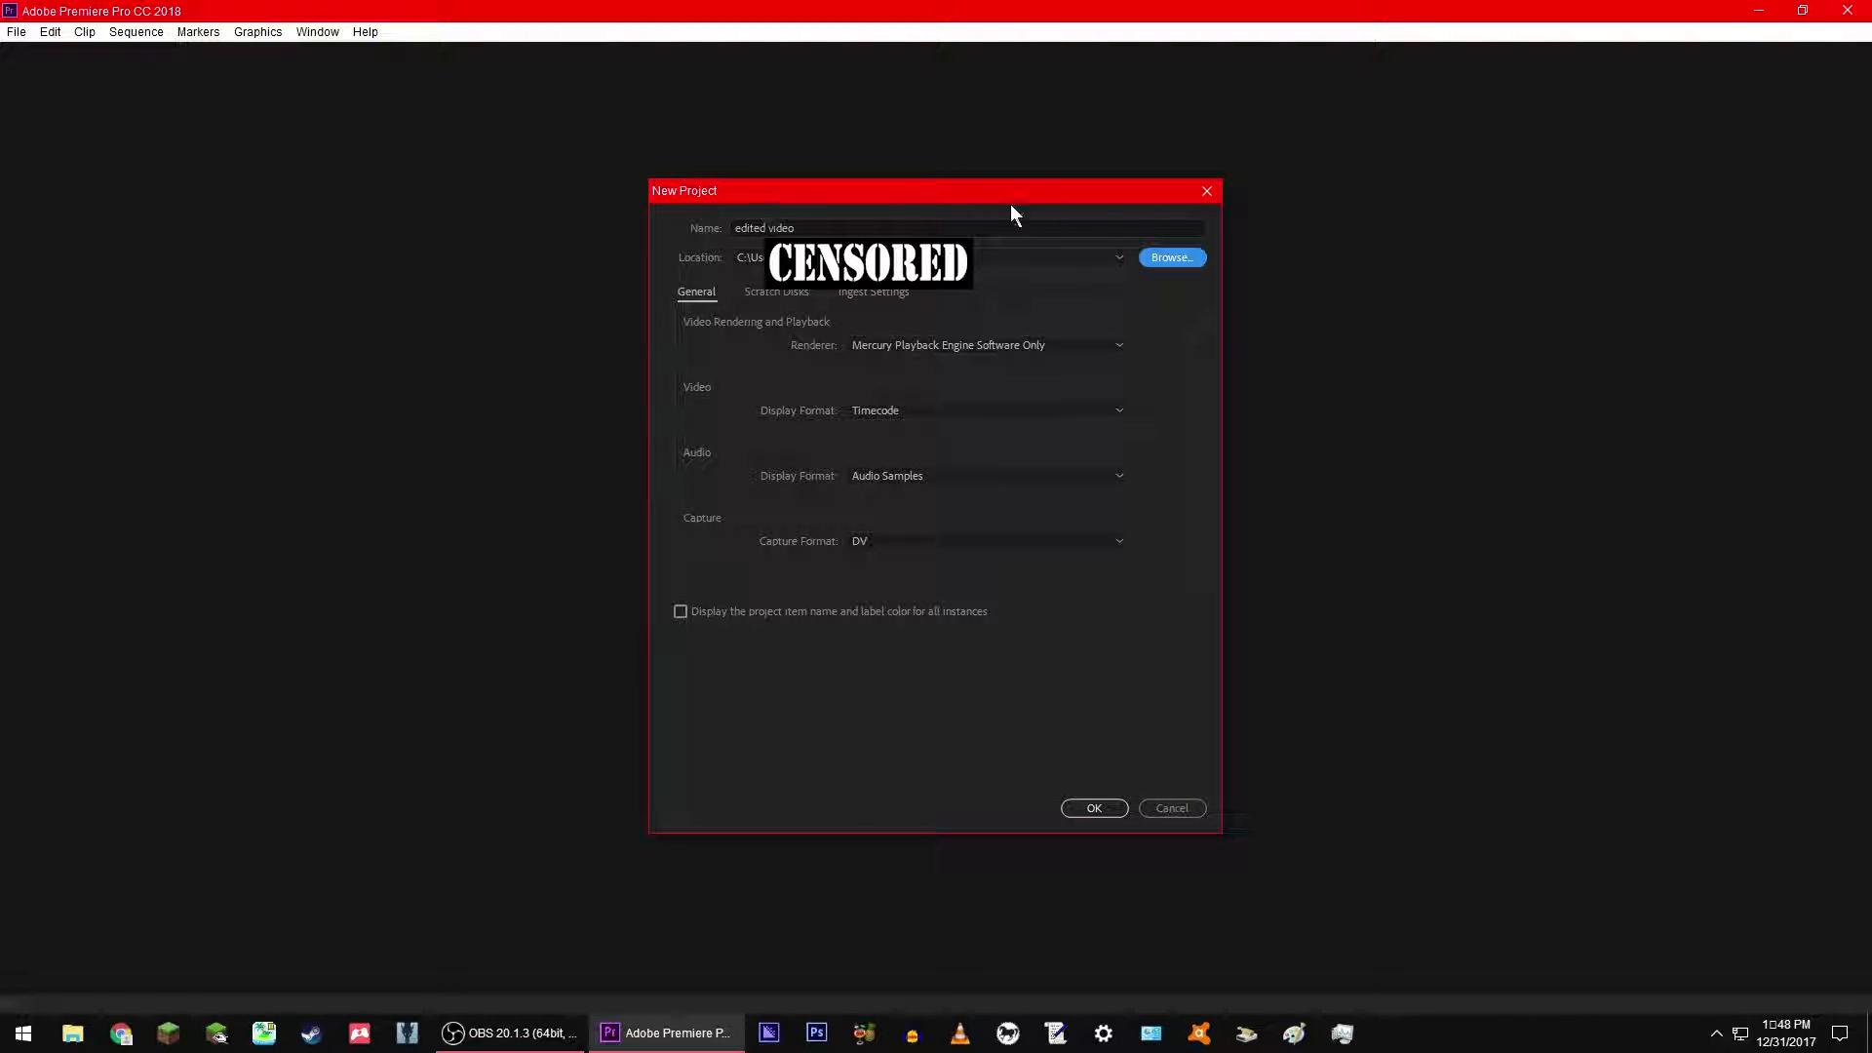
Step: Review the project's ingest and scratch disk settings and create the project with the default general settings
{"action": "left_click", "coordinate": [892, 290]}
{"action": "left_click", "coordinate": [770, 291]}
{"action": "left_click", "coordinate": [682, 292]}
{"action": "left_click", "coordinate": [1095, 809]}
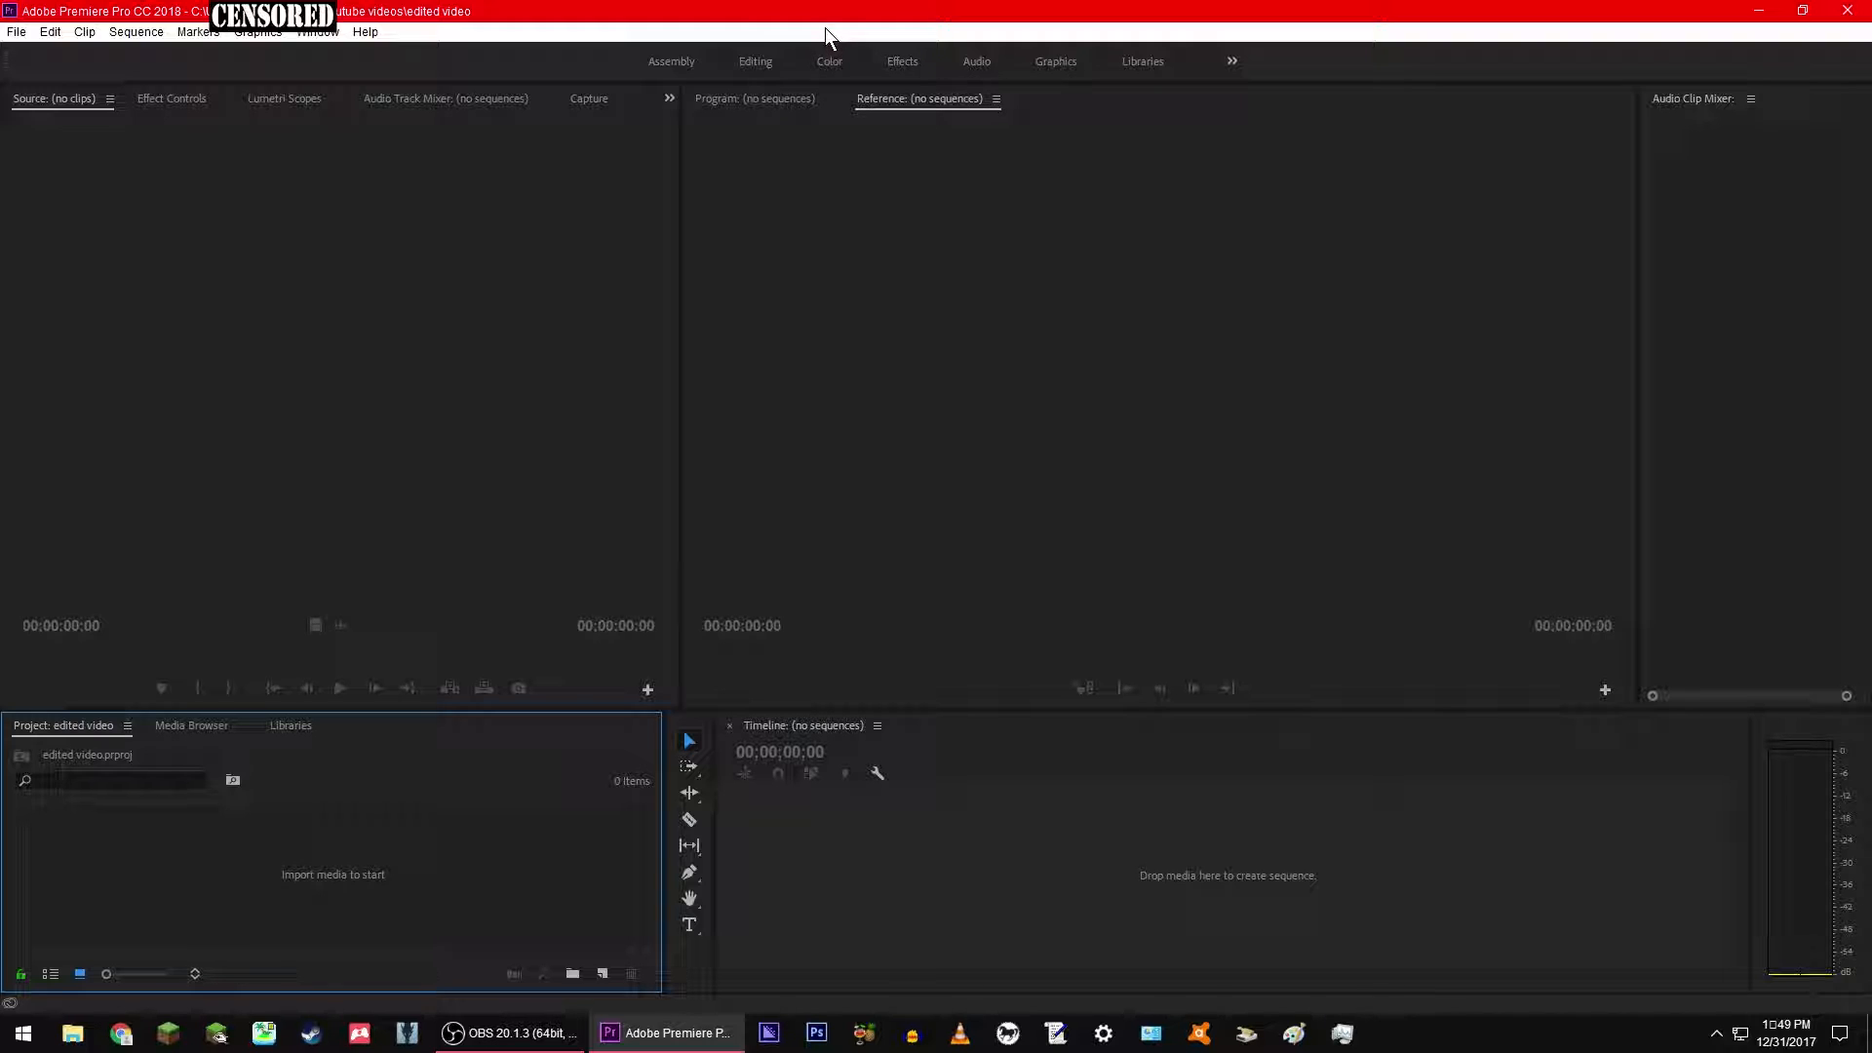
Step: Switch the layout to the All Panels workspace and check the list of other workspaces
{"action": "left_click", "coordinate": [1231, 60]}
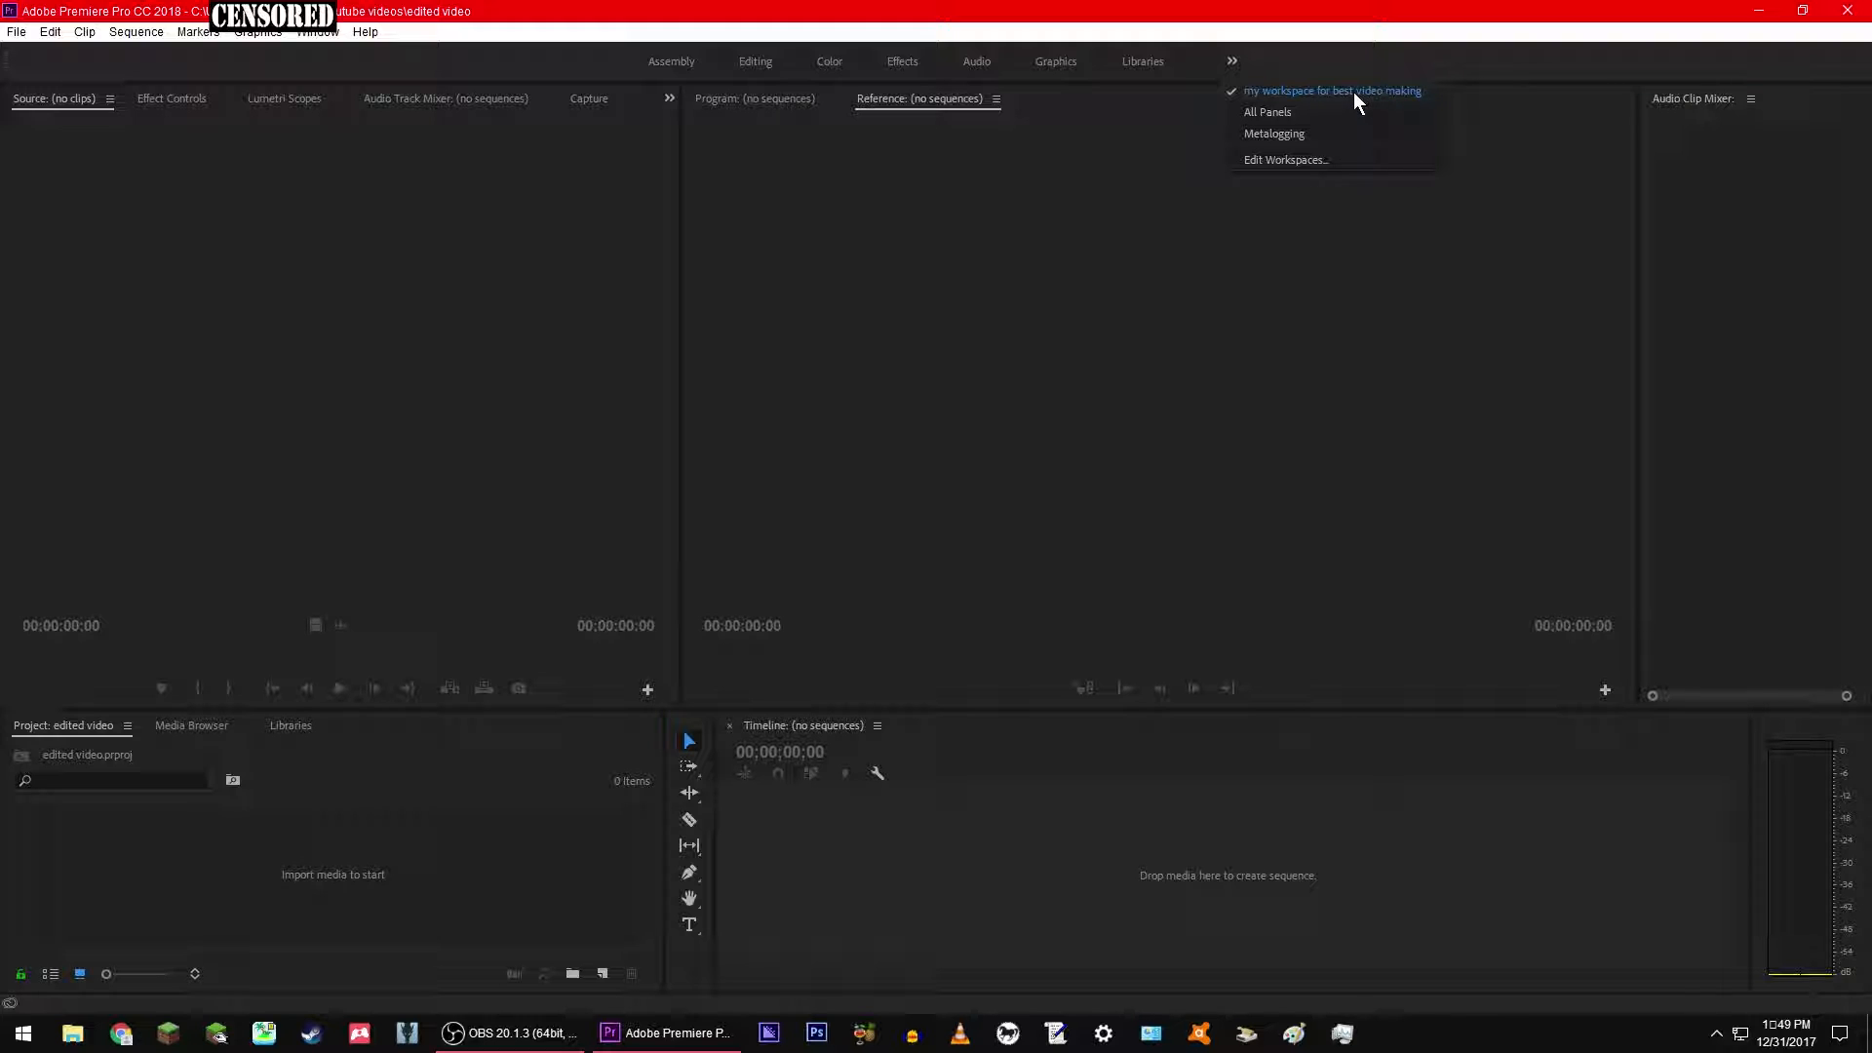
{"action": "left_click", "coordinate": [1321, 119]}
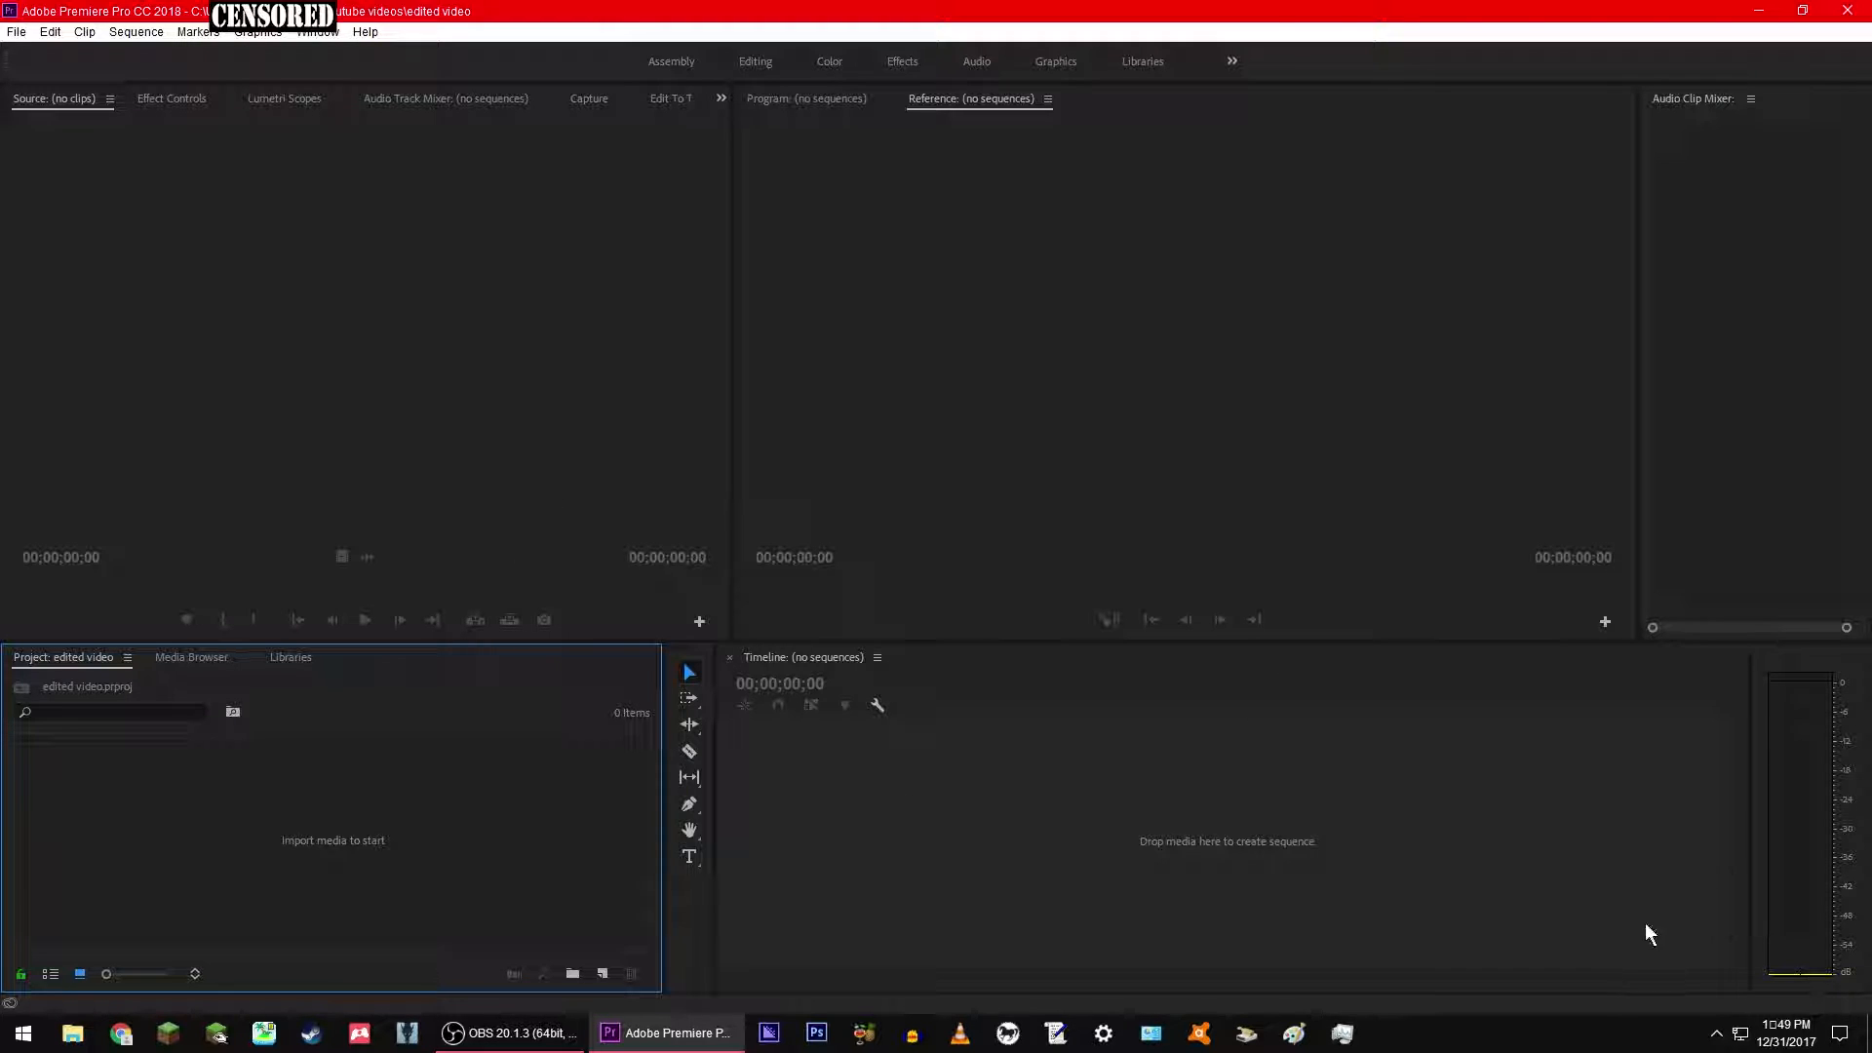
{"action": "left_click", "coordinate": [1232, 60]}
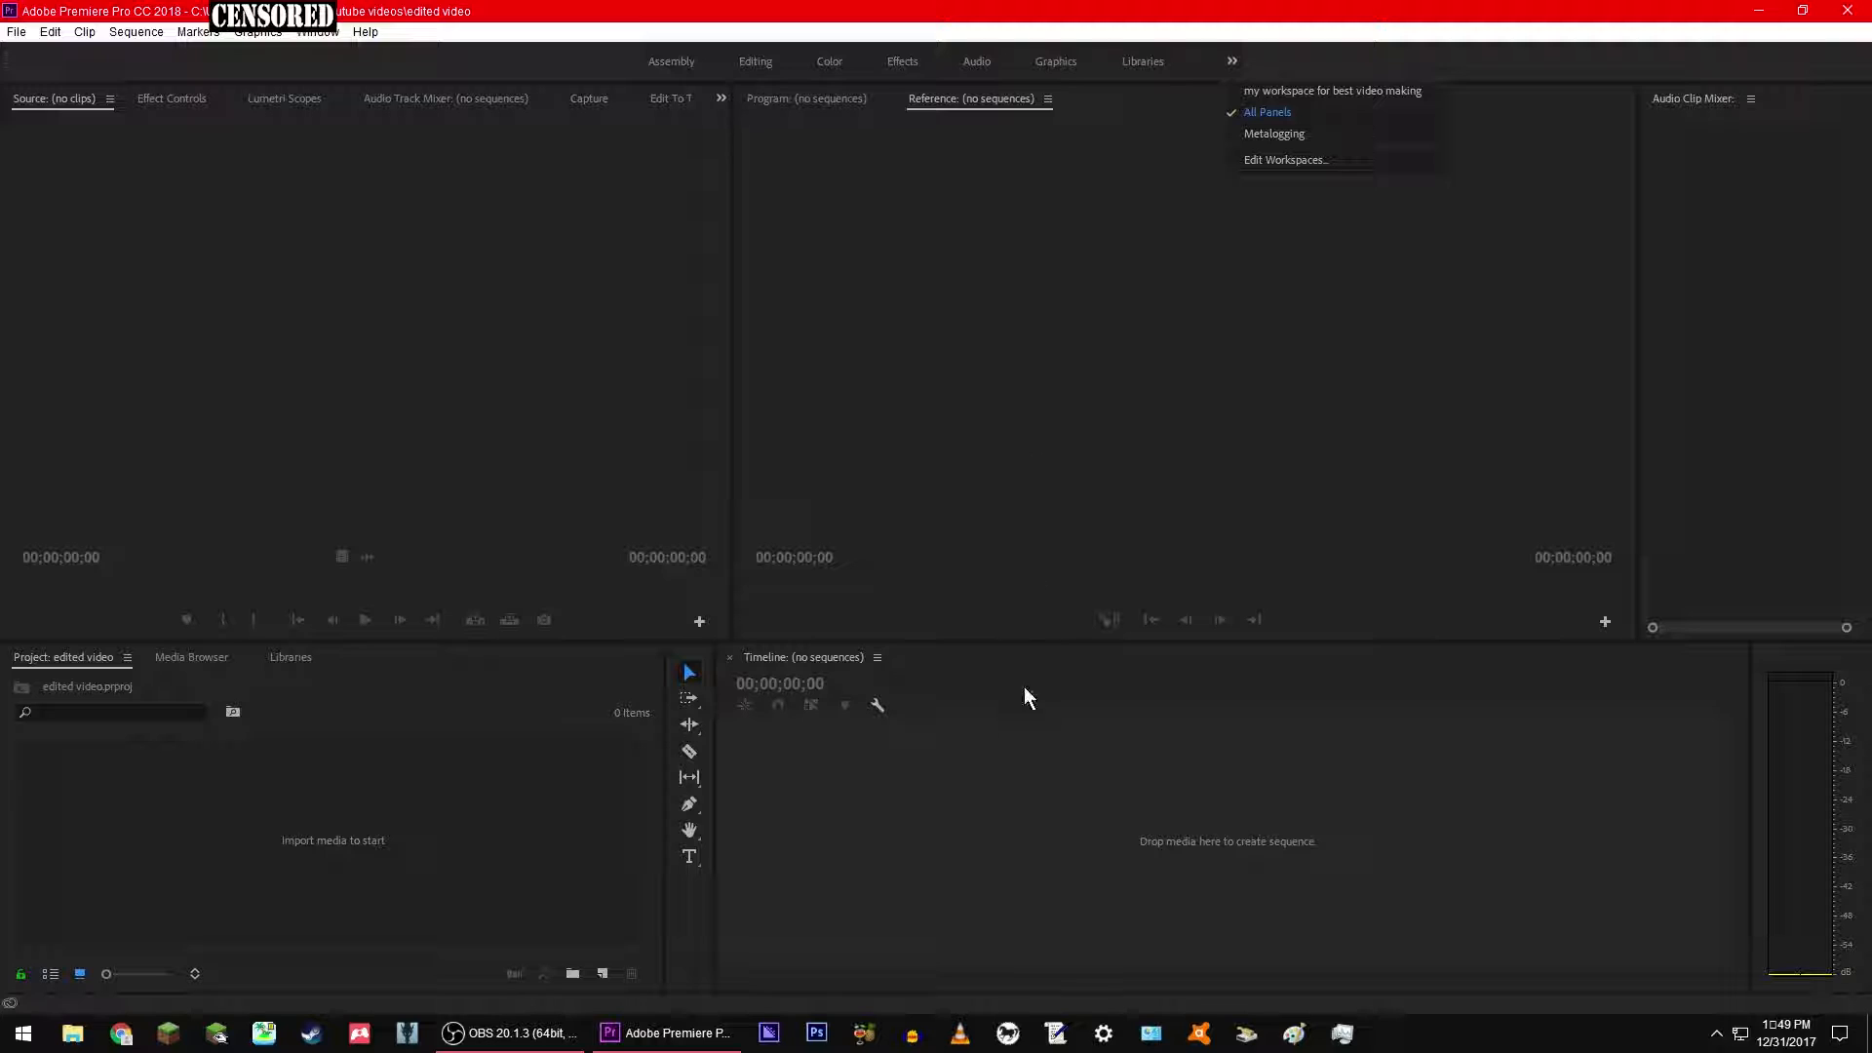
{"action": "left_click", "coordinate": [1150, 770]}
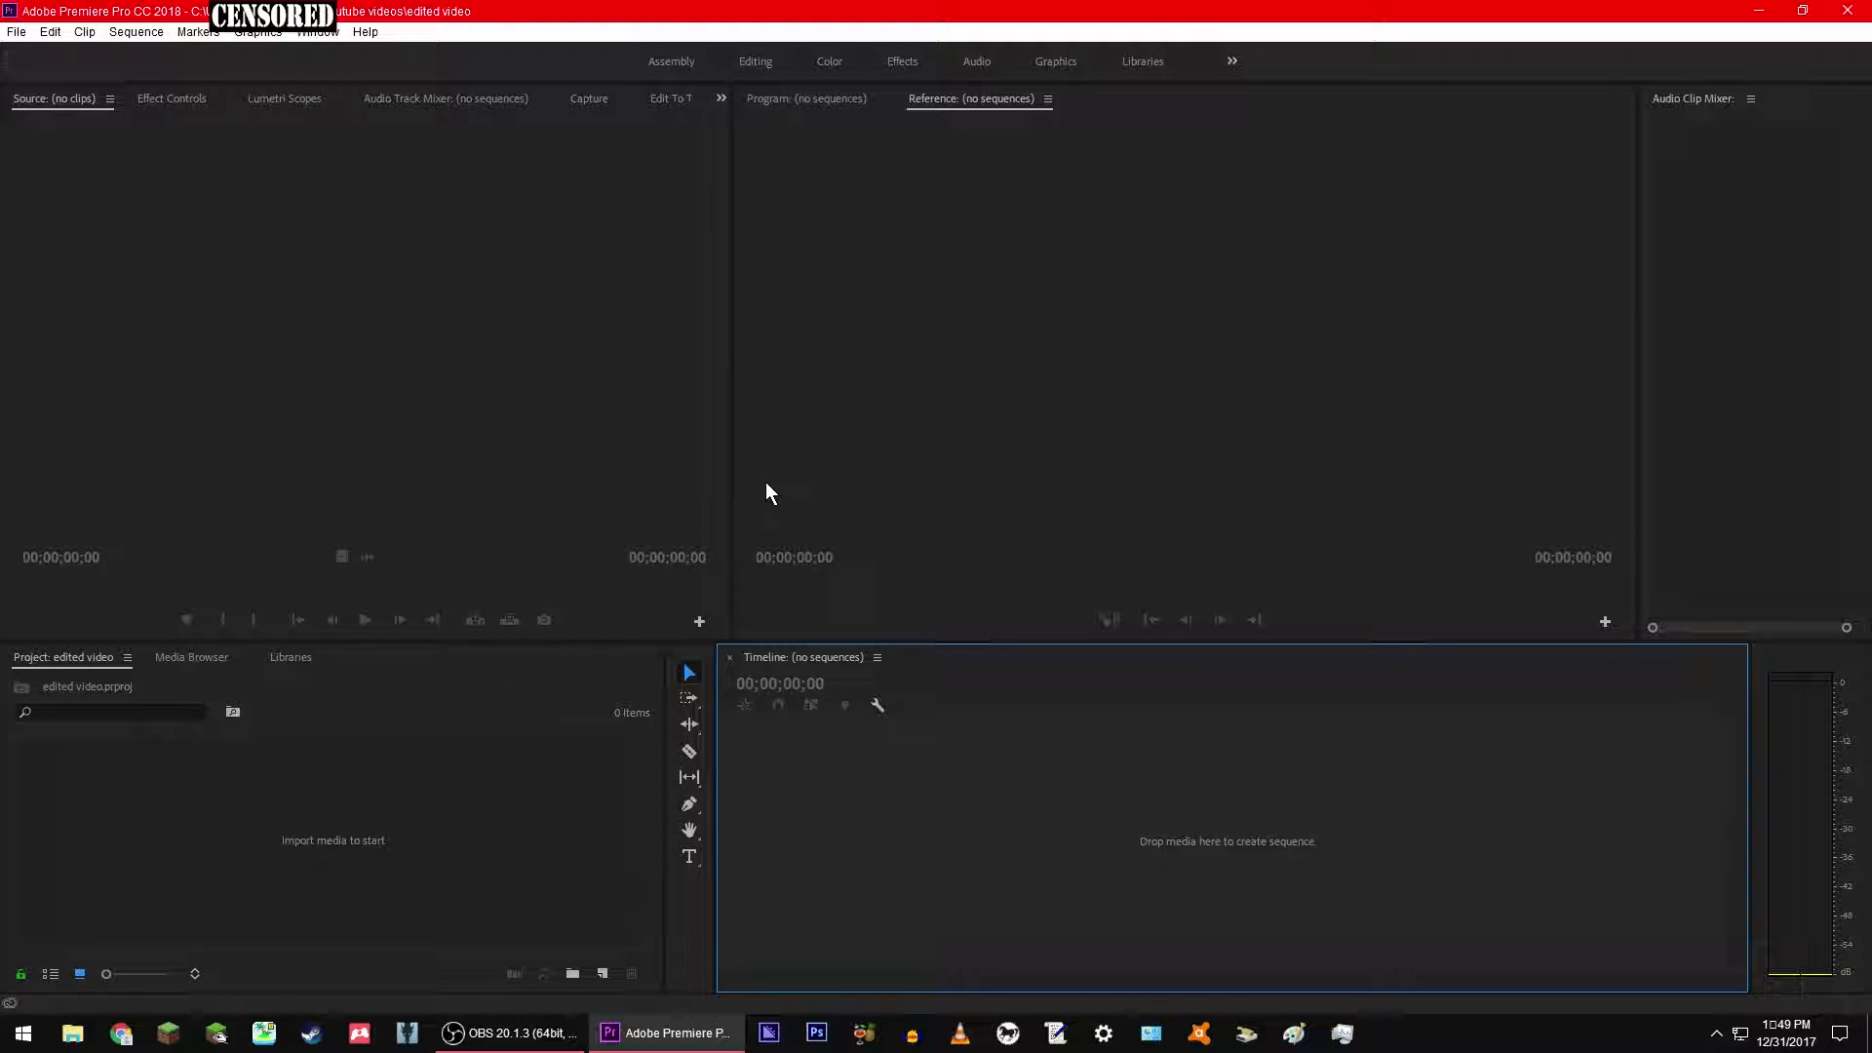
Step: Look through the workspace options and switch back to the "my workspace for best video making" workspace
{"action": "left_click", "coordinate": [1234, 60]}
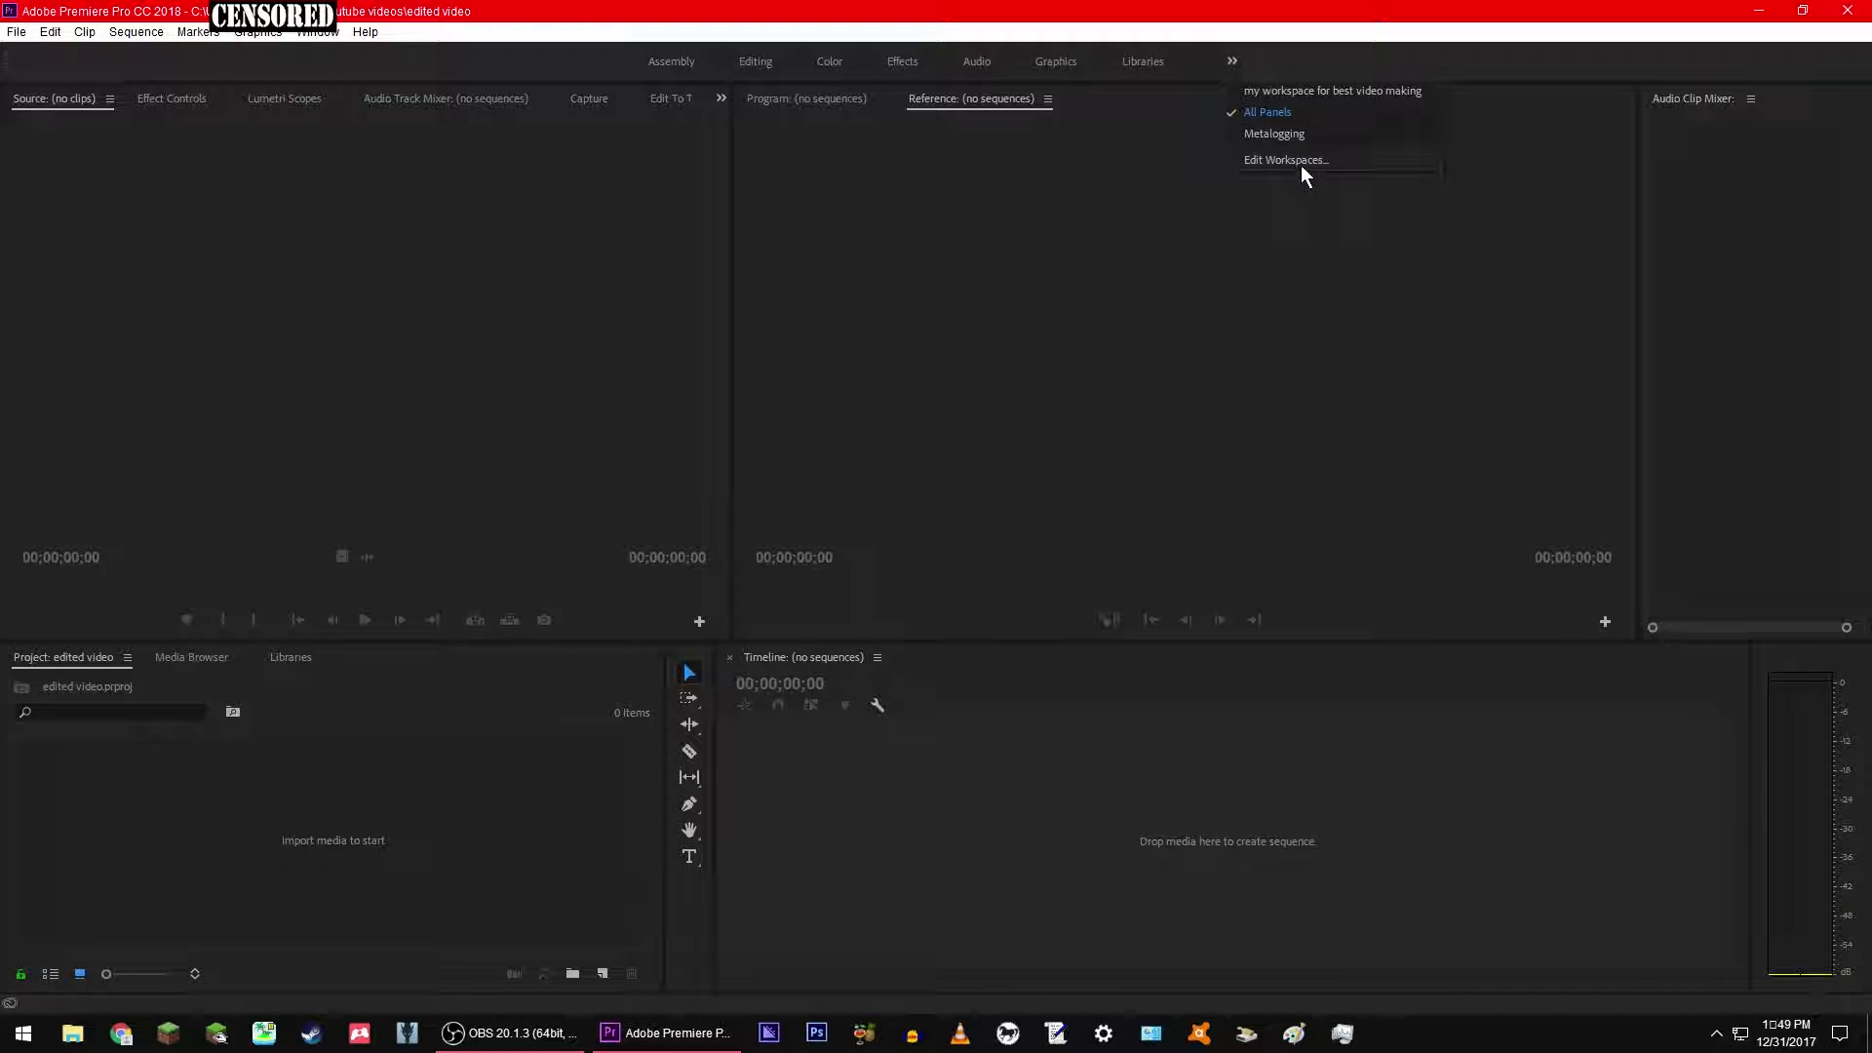
{"action": "left_click", "coordinate": [319, 33]}
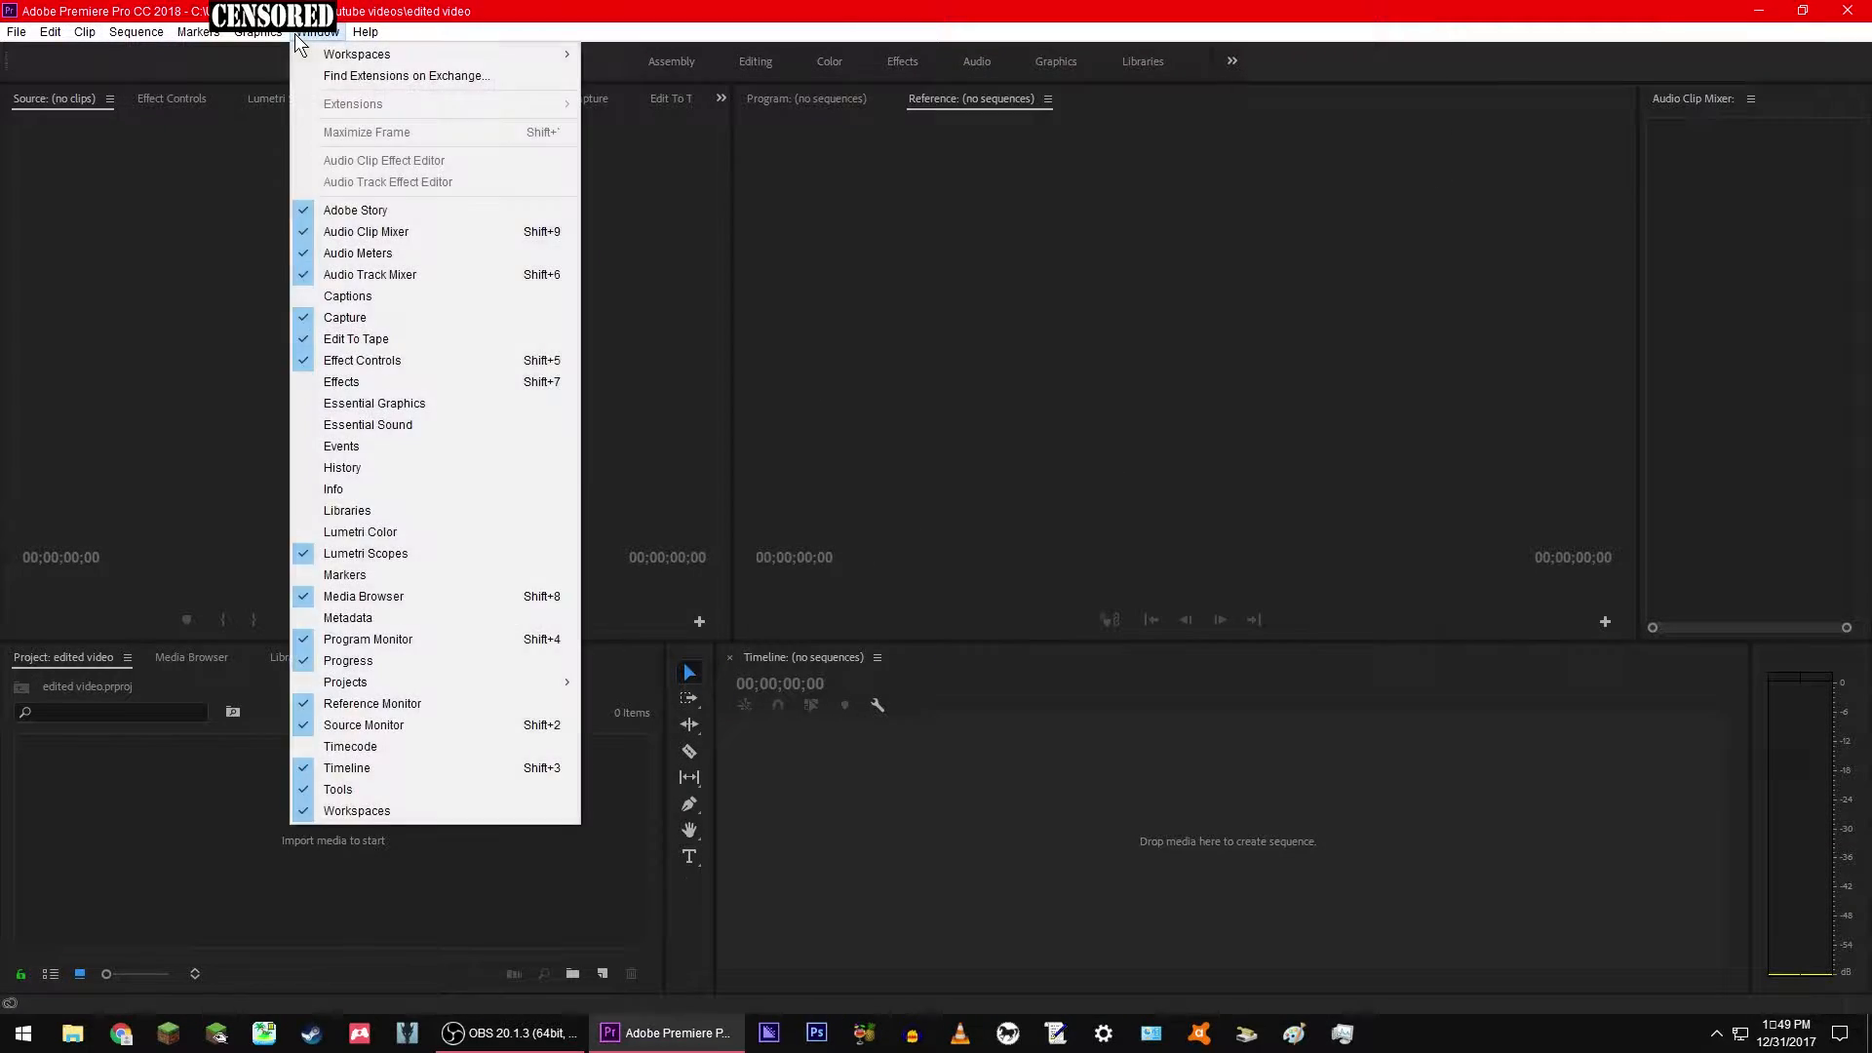
{"action": "mouse_move", "coordinate": [360, 53]}
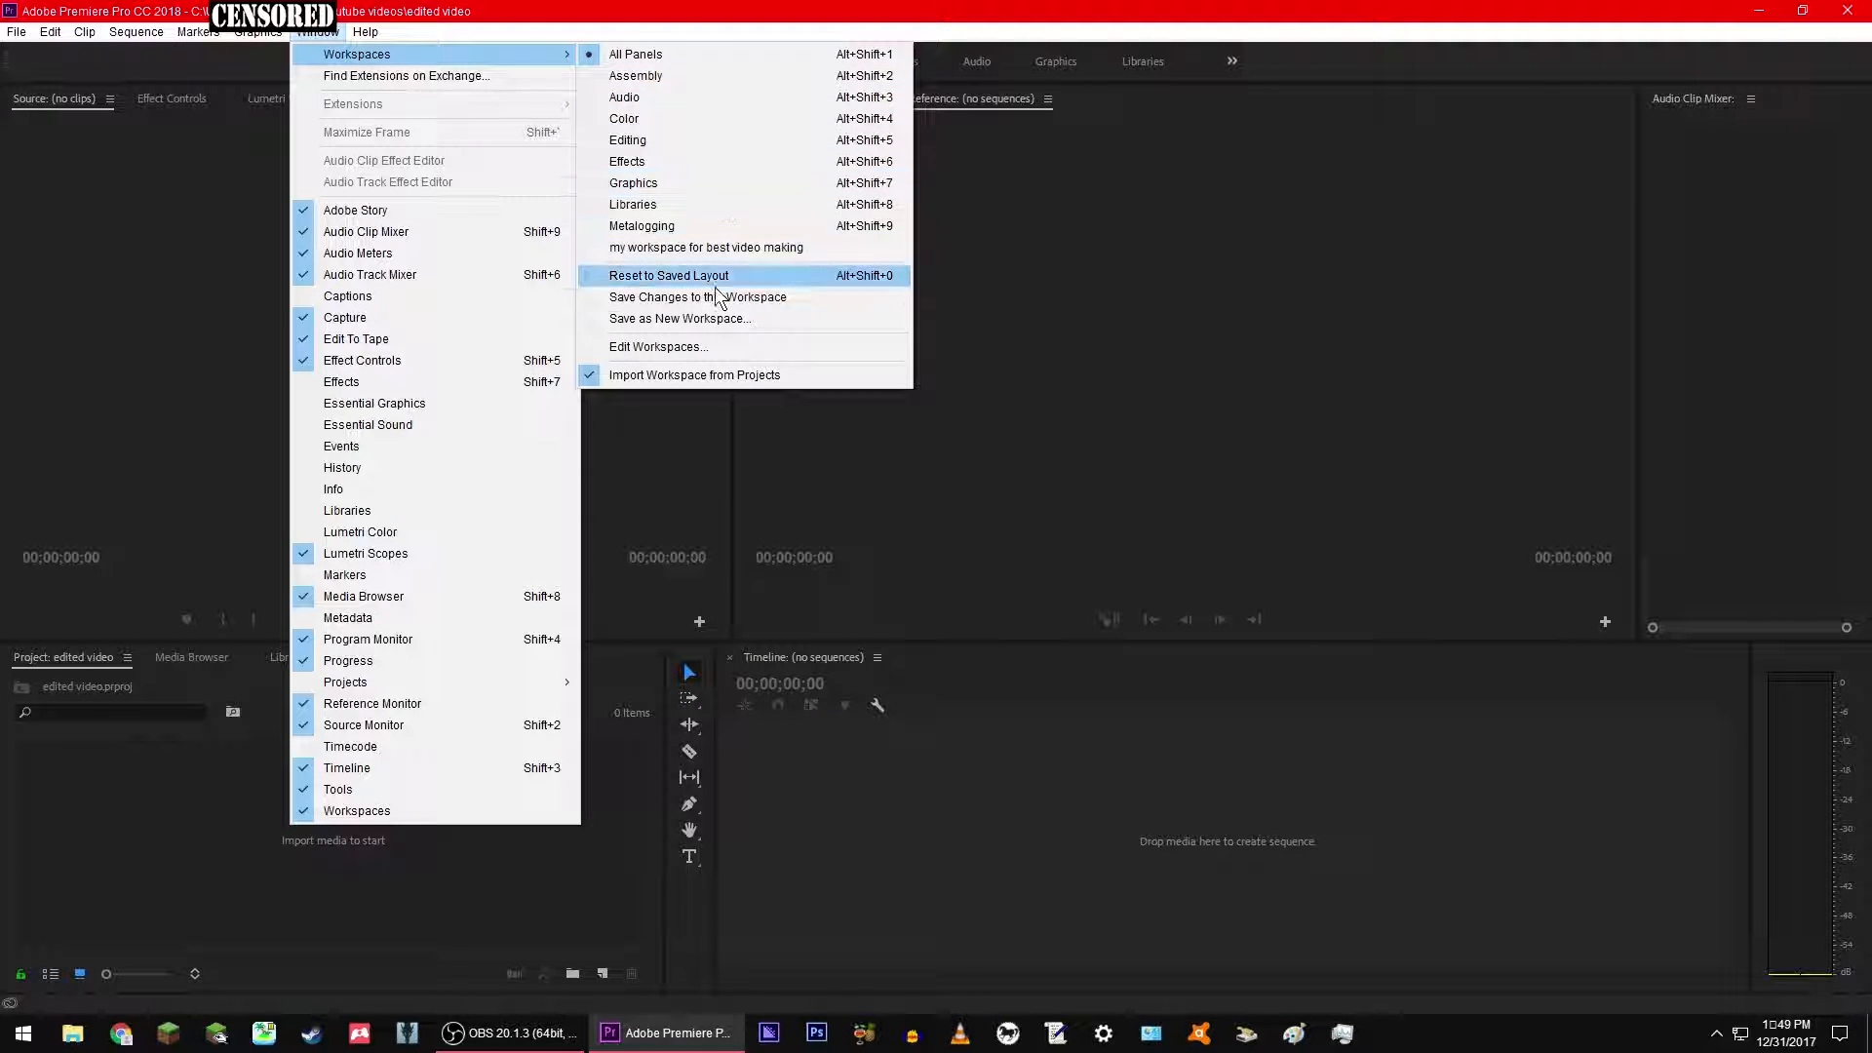
{"action": "left_click", "coordinate": [1233, 62]}
{"action": "left_click", "coordinate": [1286, 98]}
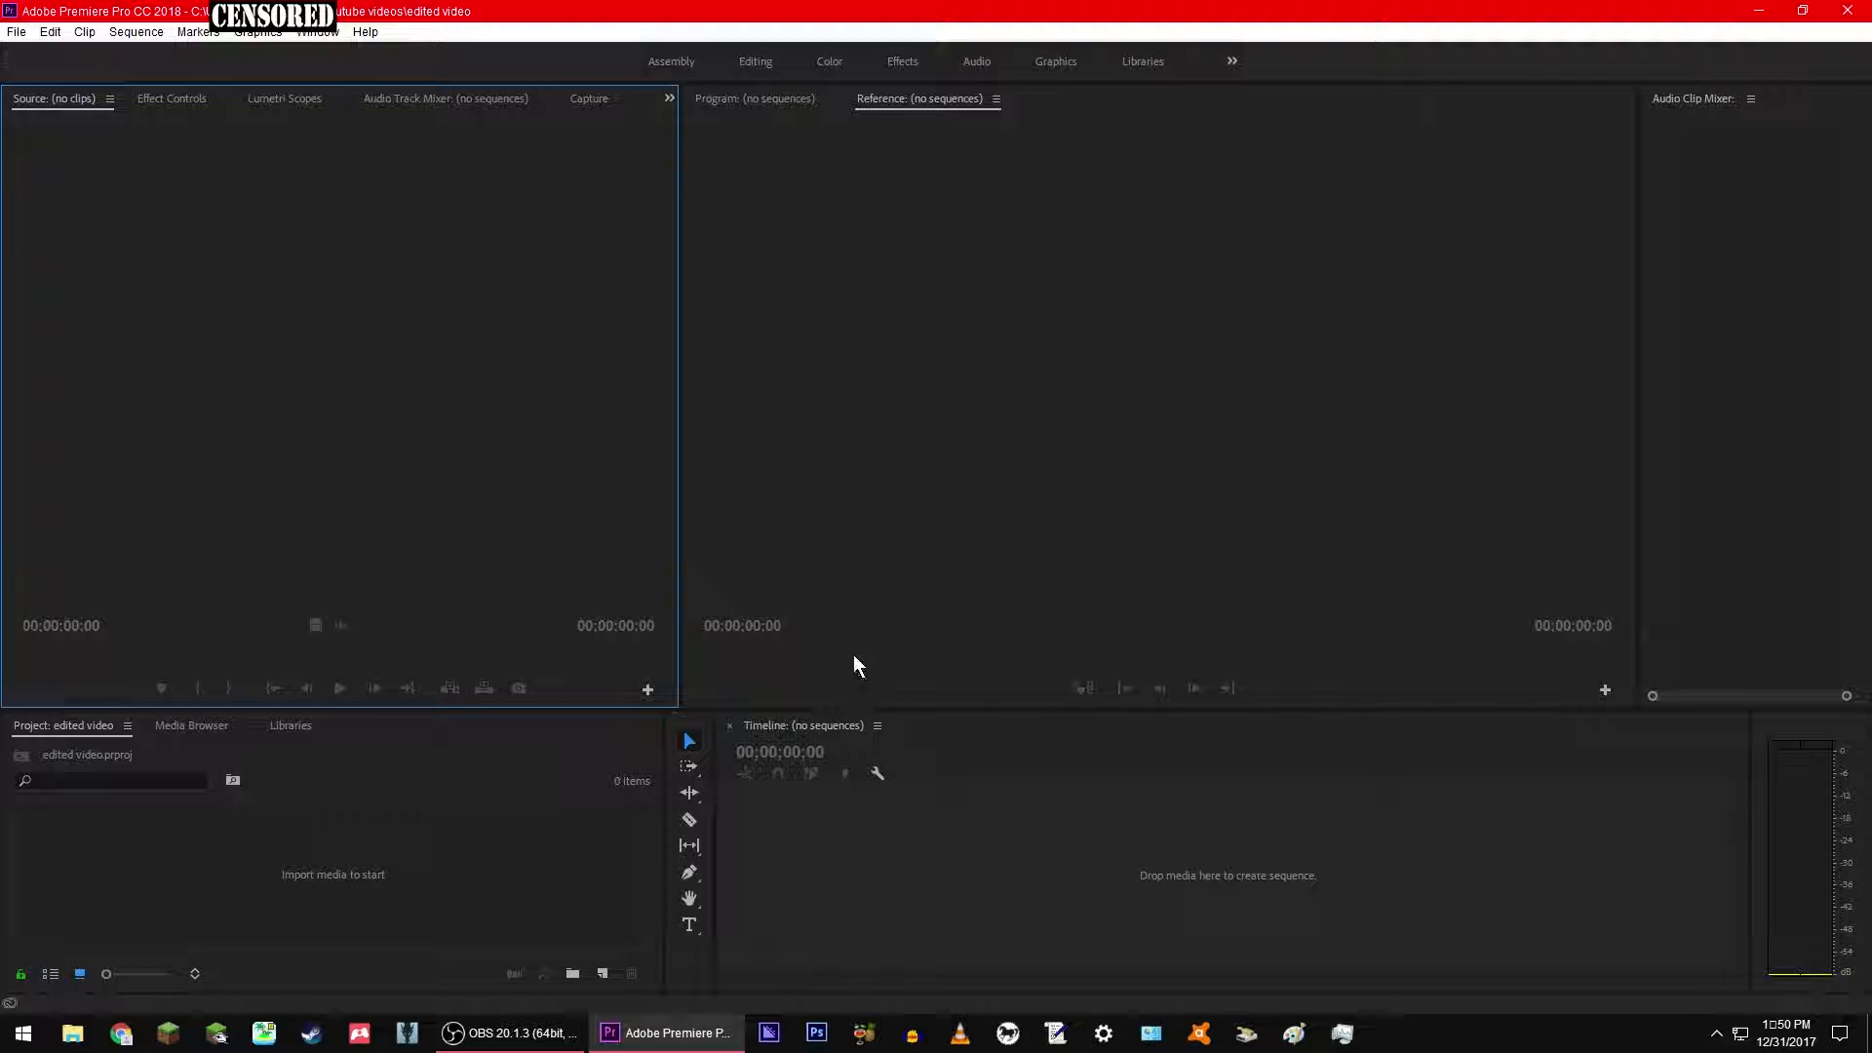
Step: Import the "edit video" clip from the "youtube videos" folder into the project
{"action": "right_click", "coordinate": [263, 839]}
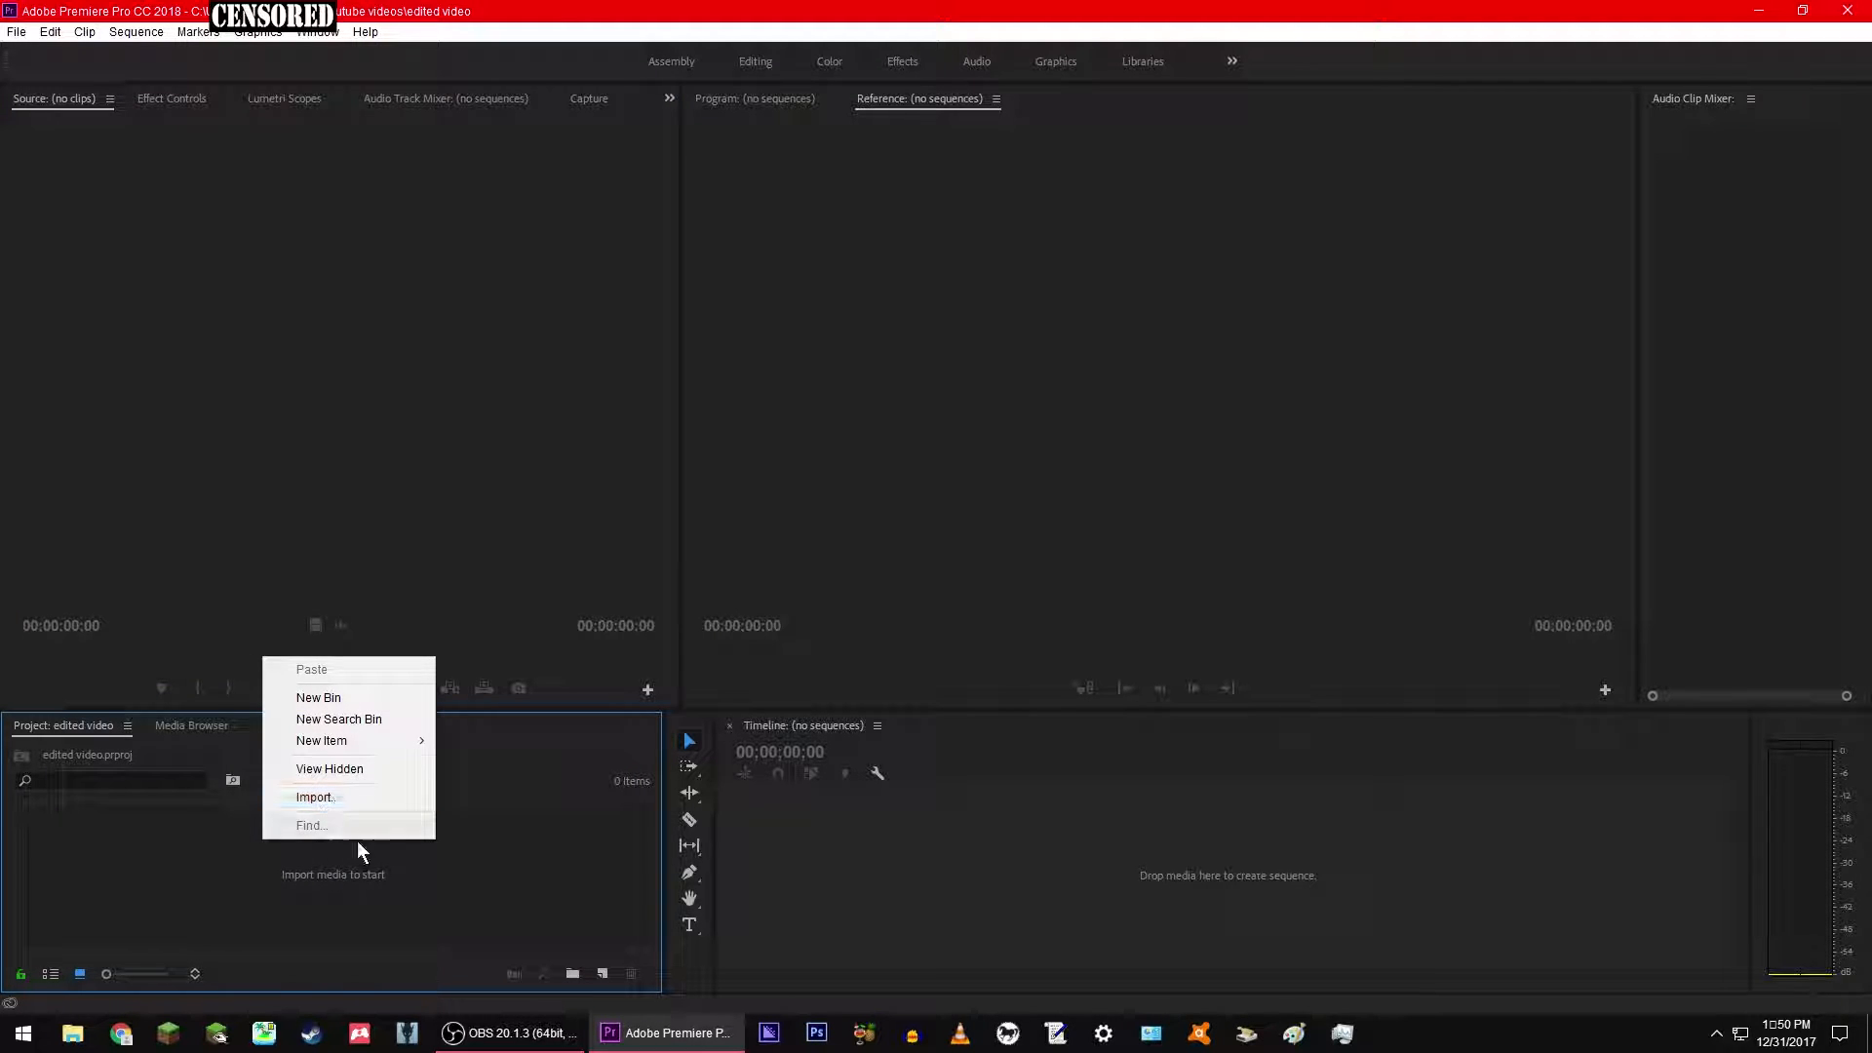
{"action": "left_click", "coordinate": [538, 764]}
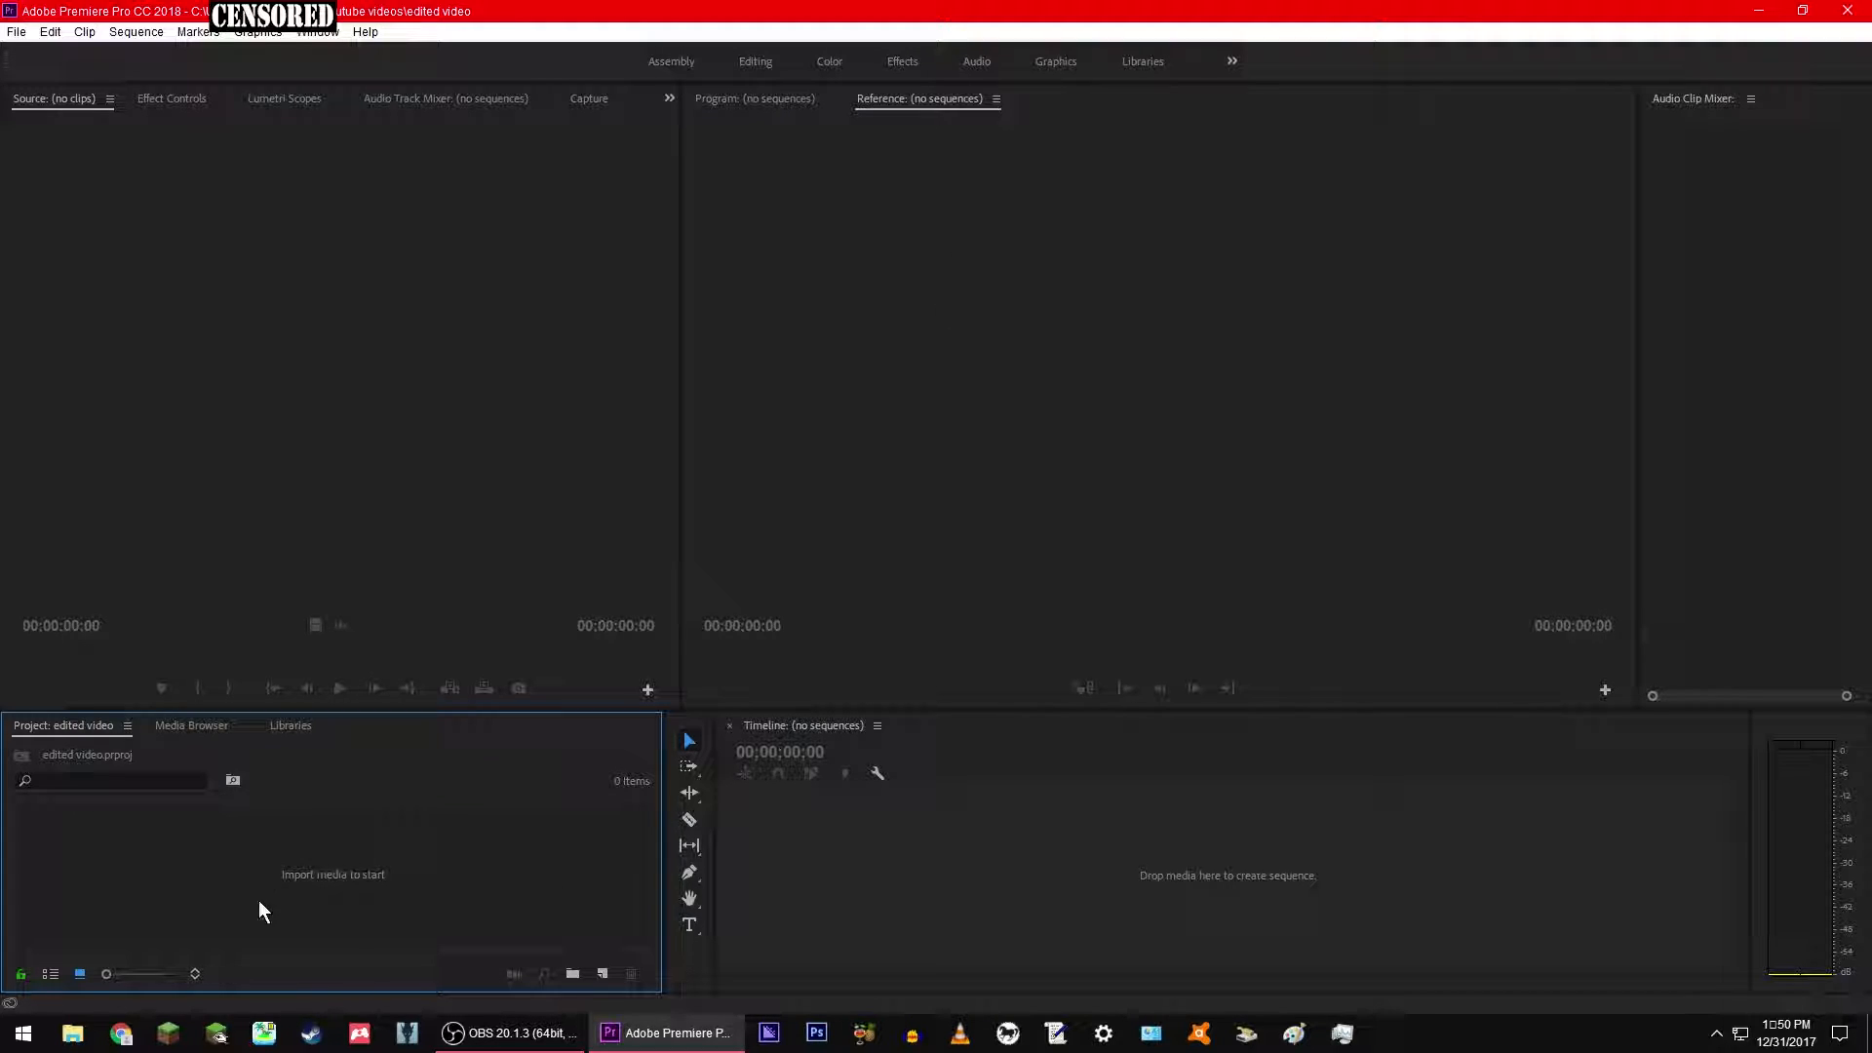
{"action": "right_click", "coordinate": [343, 839]}
{"action": "left_click", "coordinate": [406, 793]}
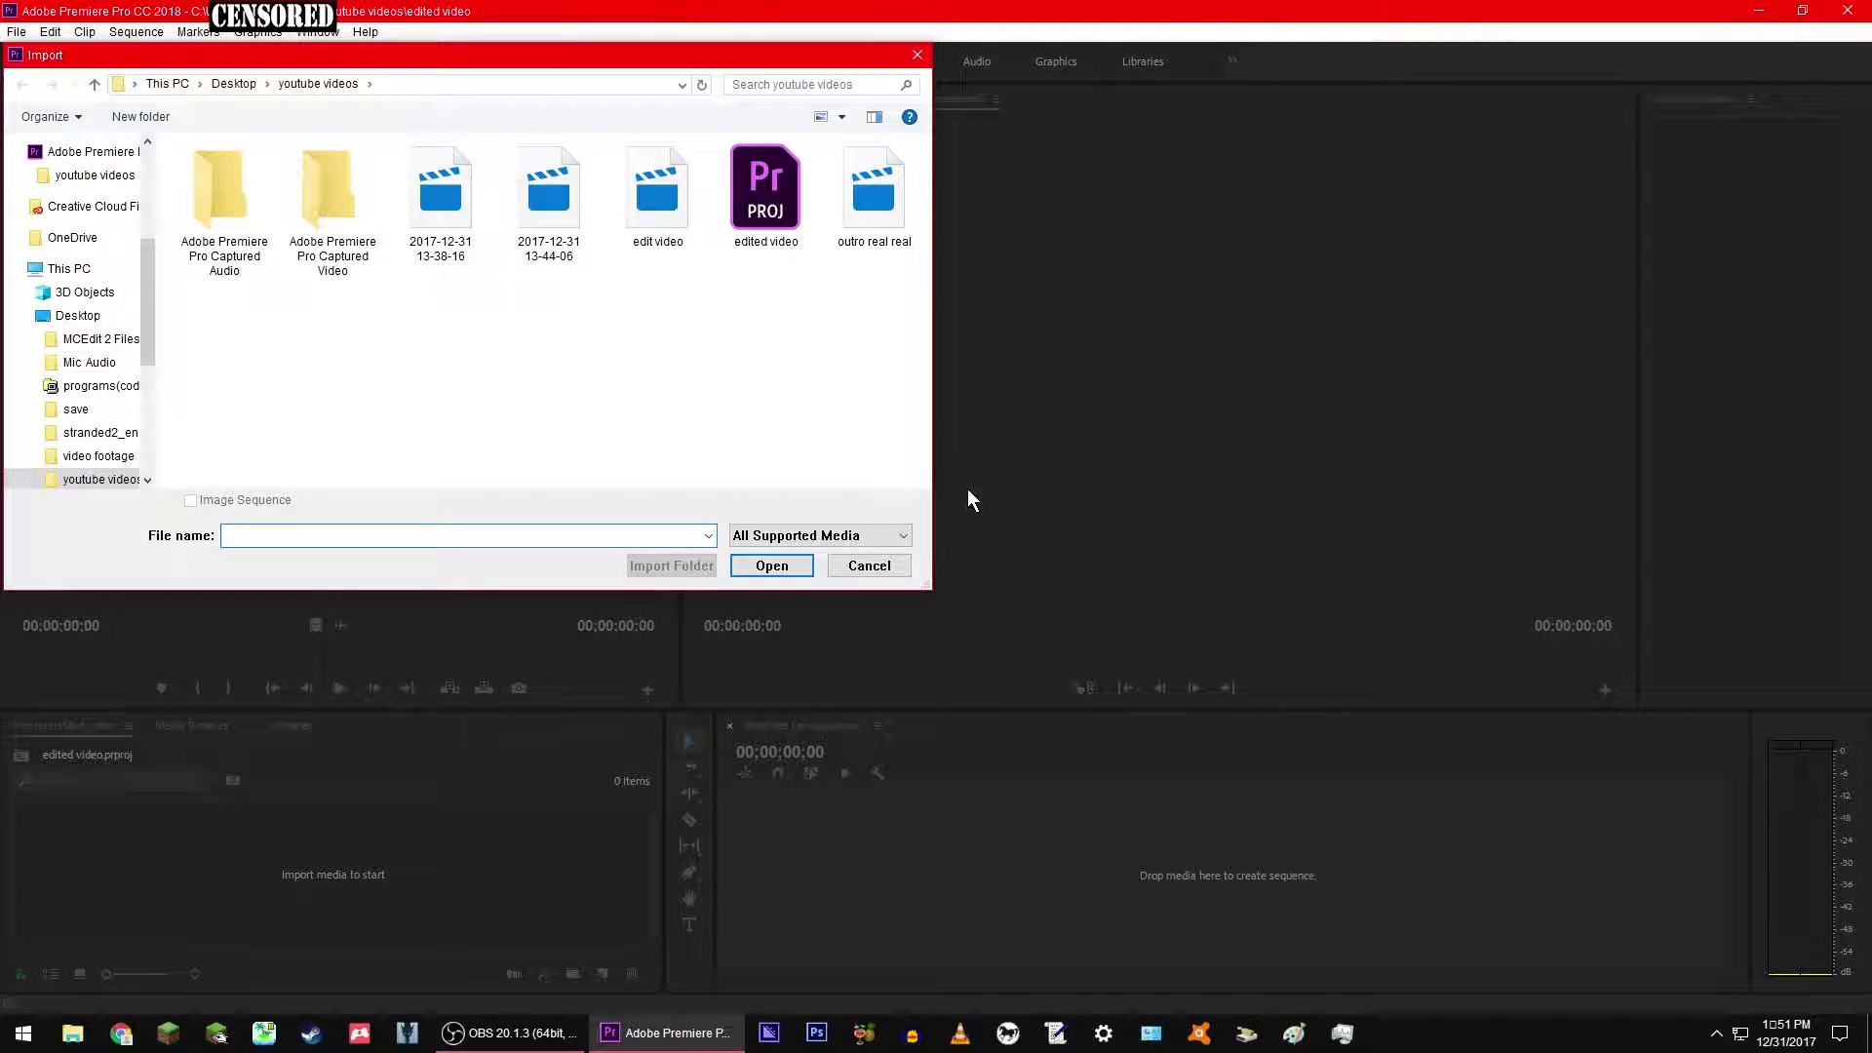
{"action": "left_click", "coordinate": [657, 195]}
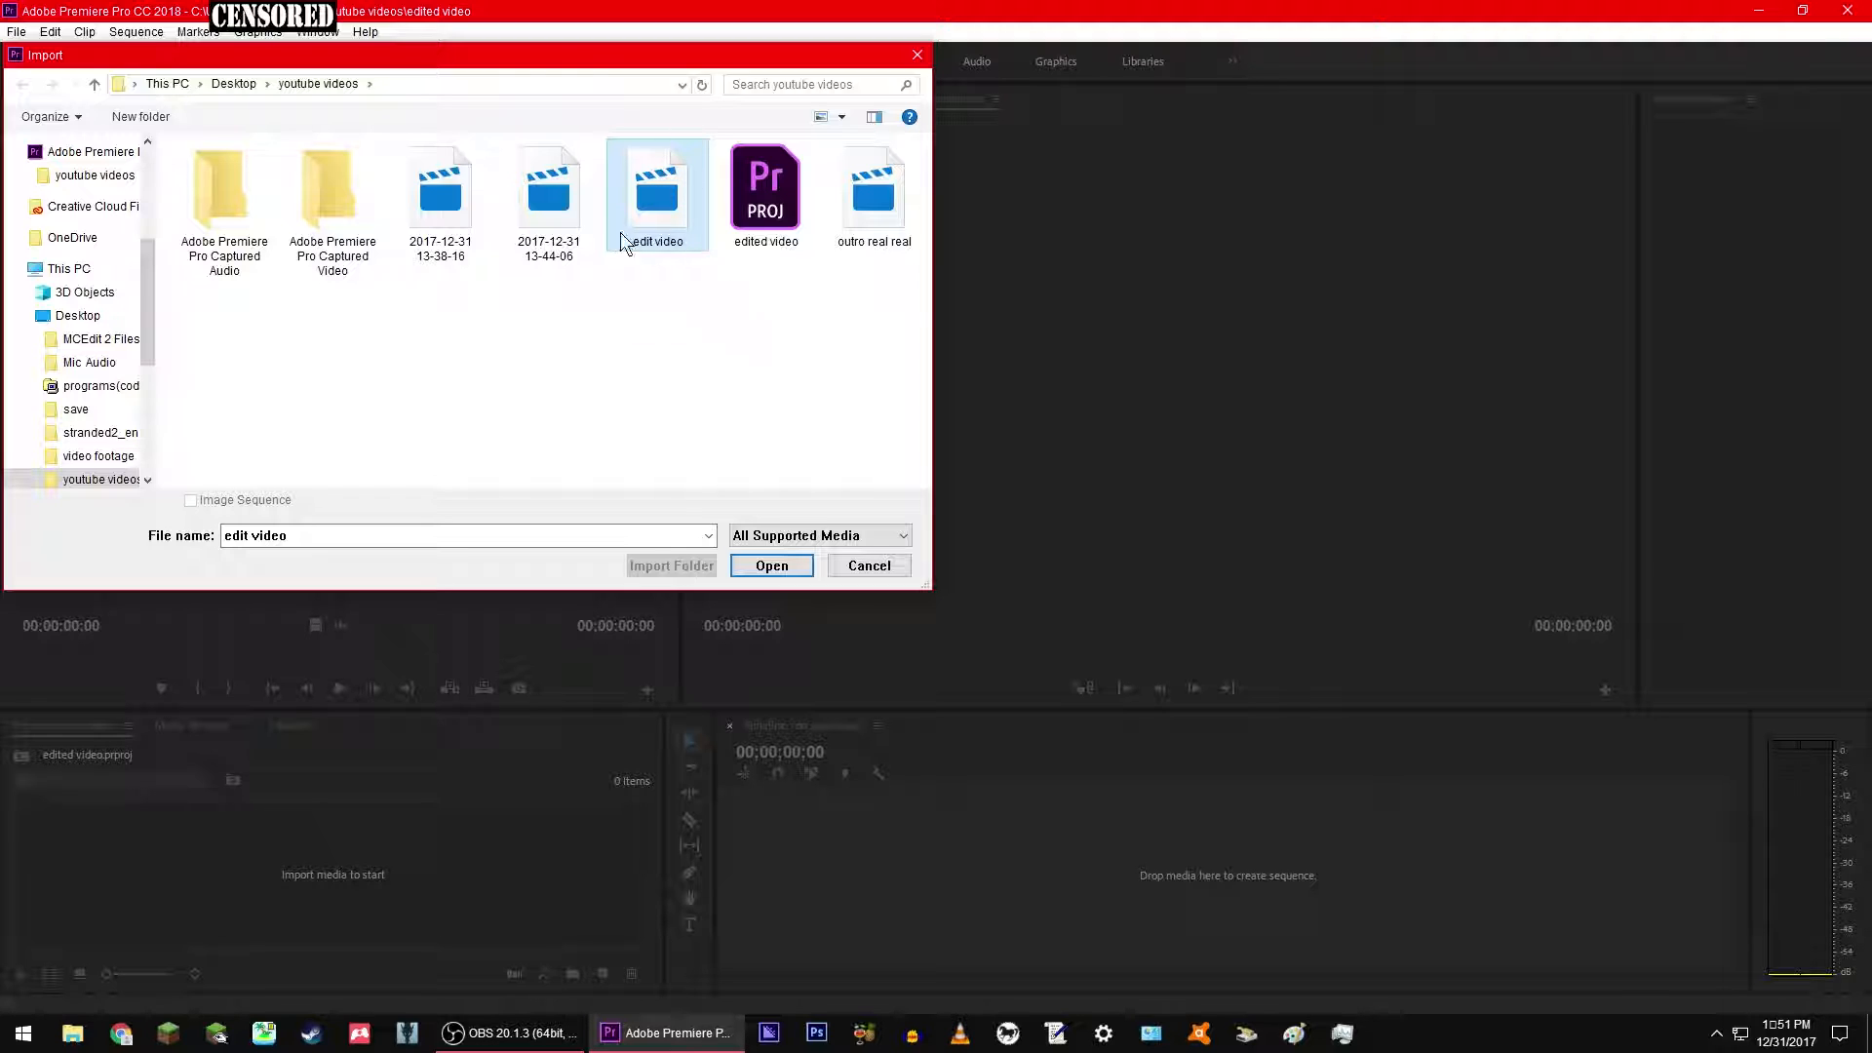
{"action": "left_click", "coordinate": [775, 566]}
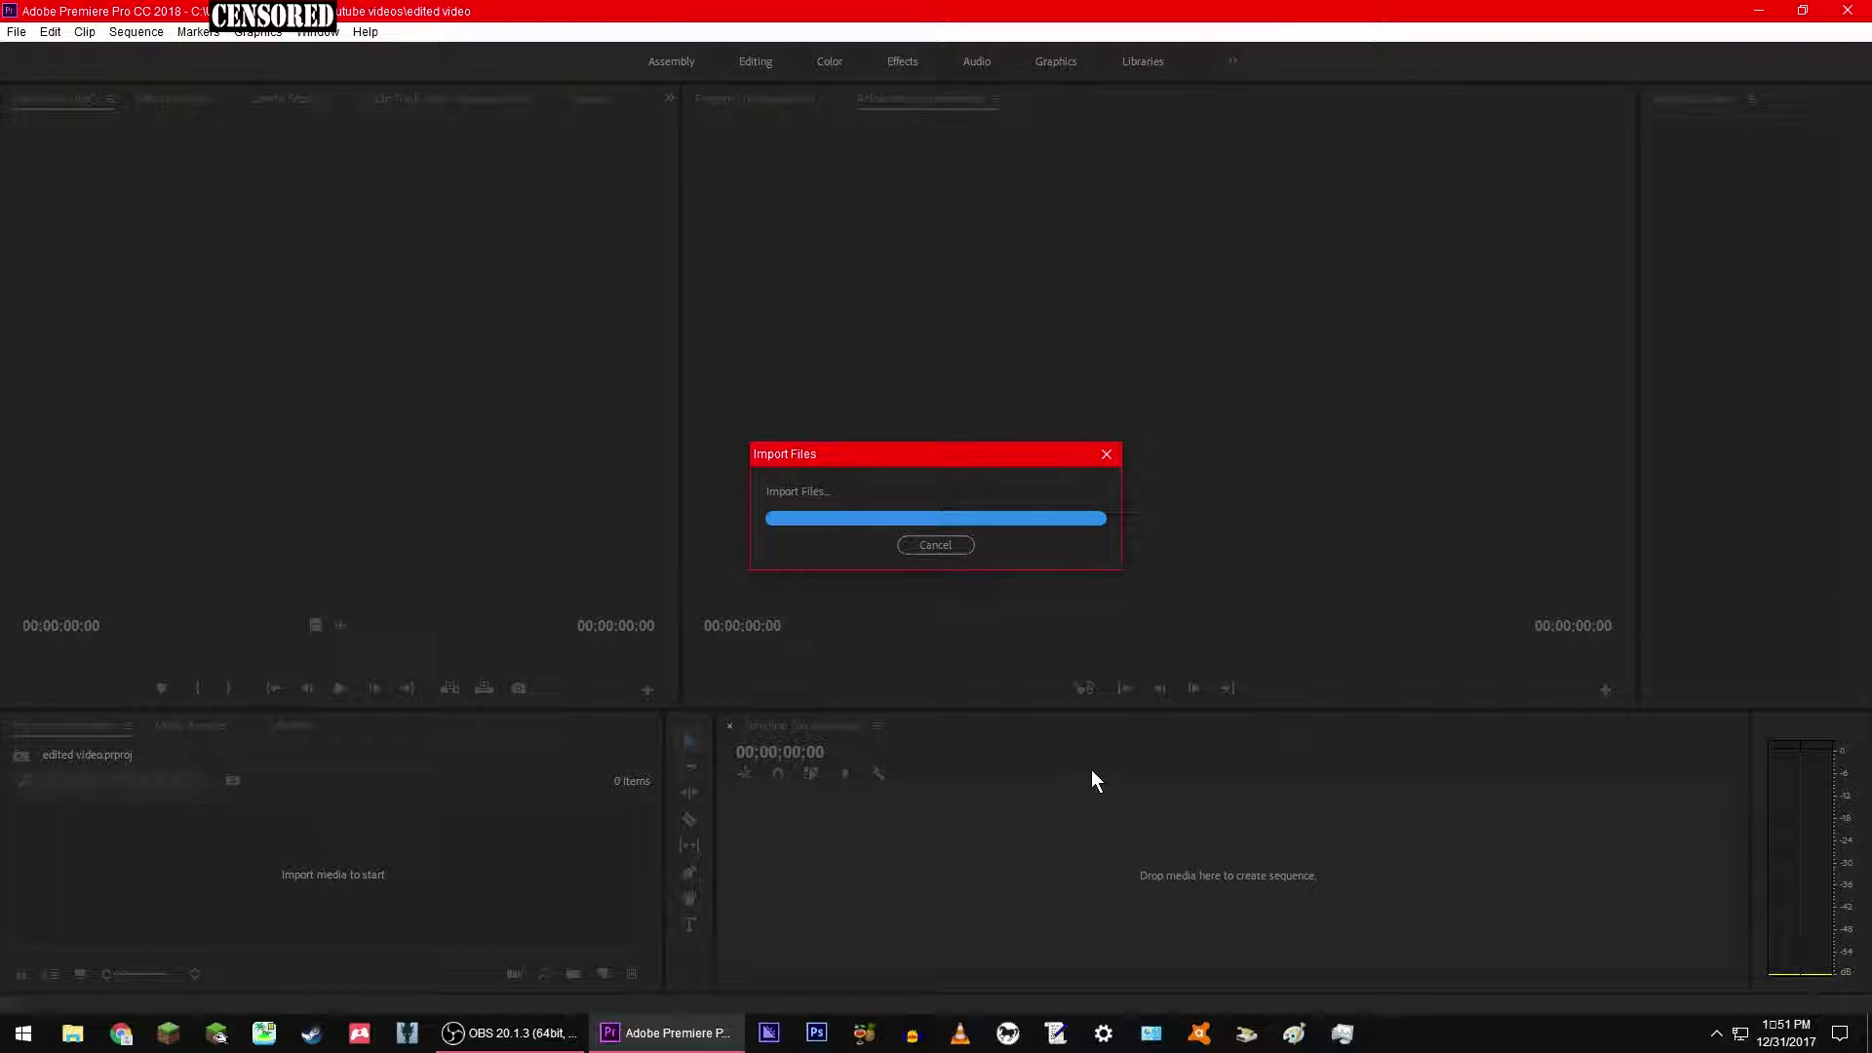
Step: Import the "outro real real" clip from the "youtube videos" folder into the project
{"action": "right_click", "coordinate": [358, 852]}
{"action": "left_click", "coordinate": [418, 810]}
{"action": "left_click", "coordinate": [854, 193]}
{"action": "left_click", "coordinate": [771, 566]}
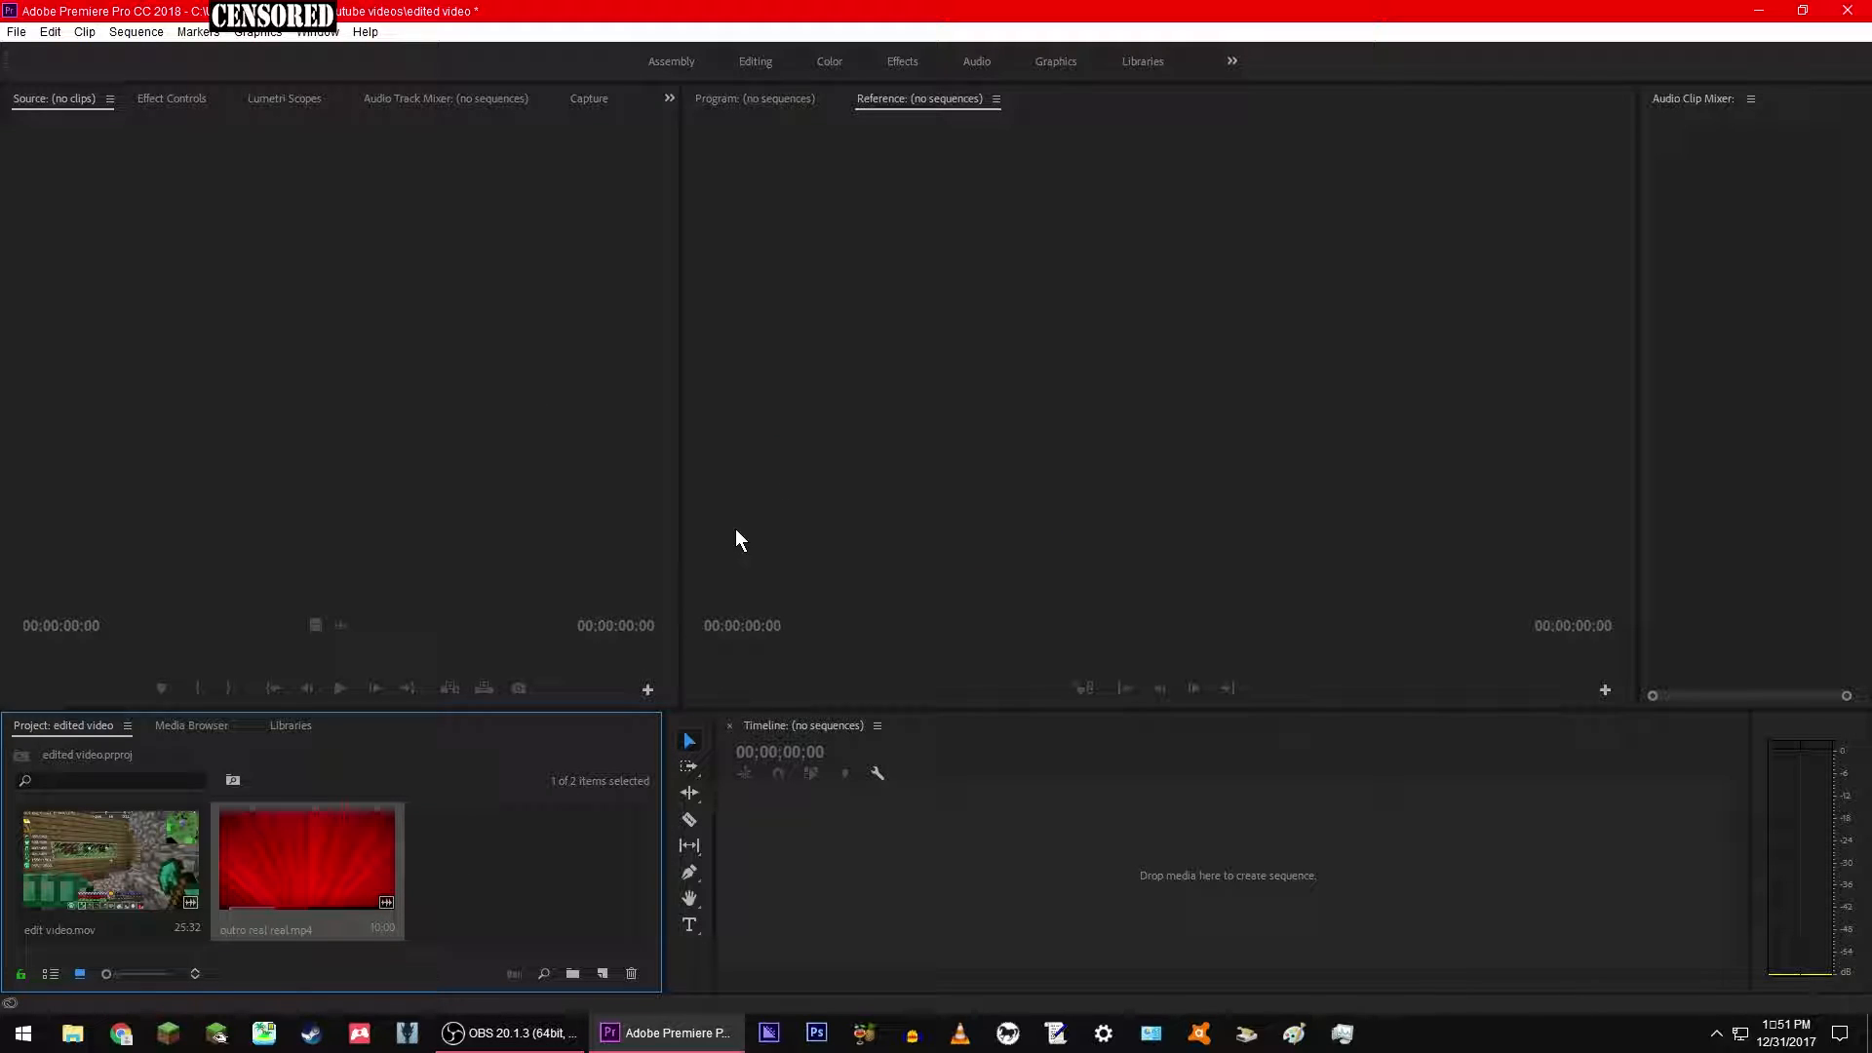
{"action": "left_click_drag", "start_coordinate": [367, 830], "coordinate": [568, 733]}
{"action": "right_click", "coordinate": [554, 858]}
{"action": "left_click", "coordinate": [601, 807]}
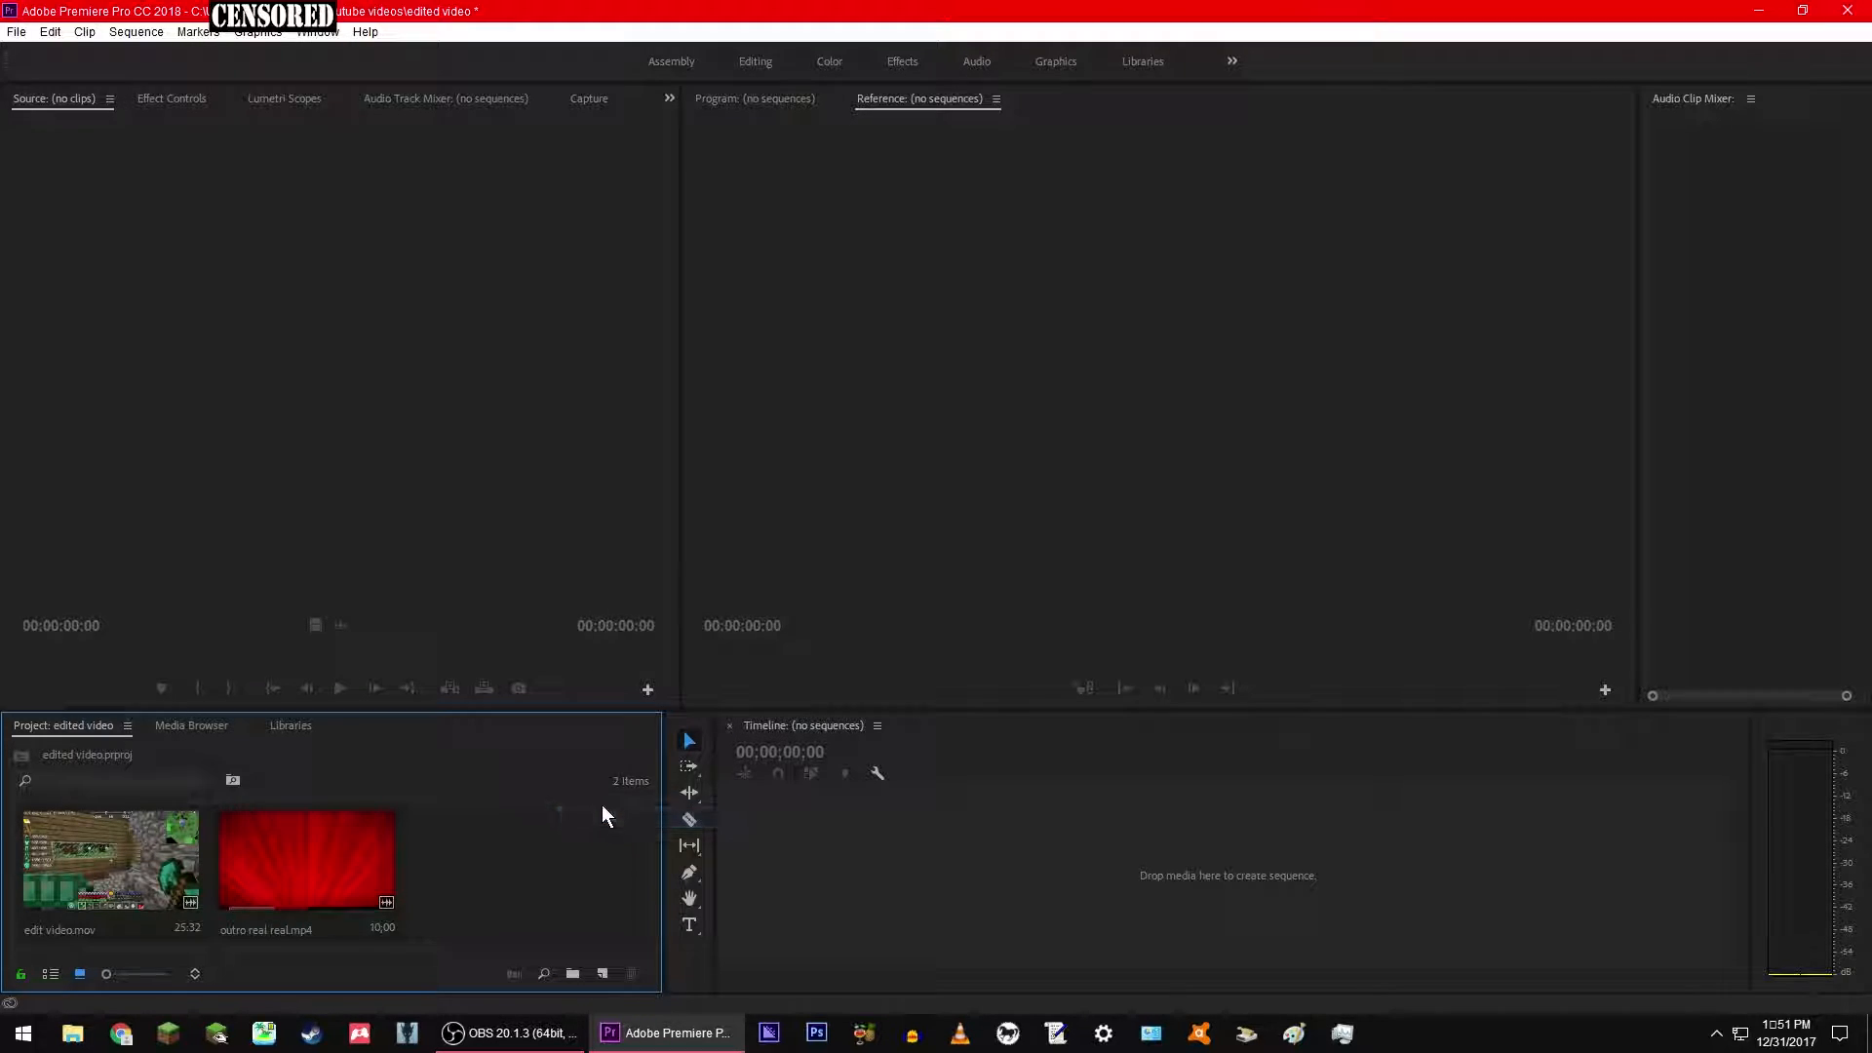
{"action": "left_click_drag", "start_coordinate": [681, 329], "coordinate": [885, 215]}
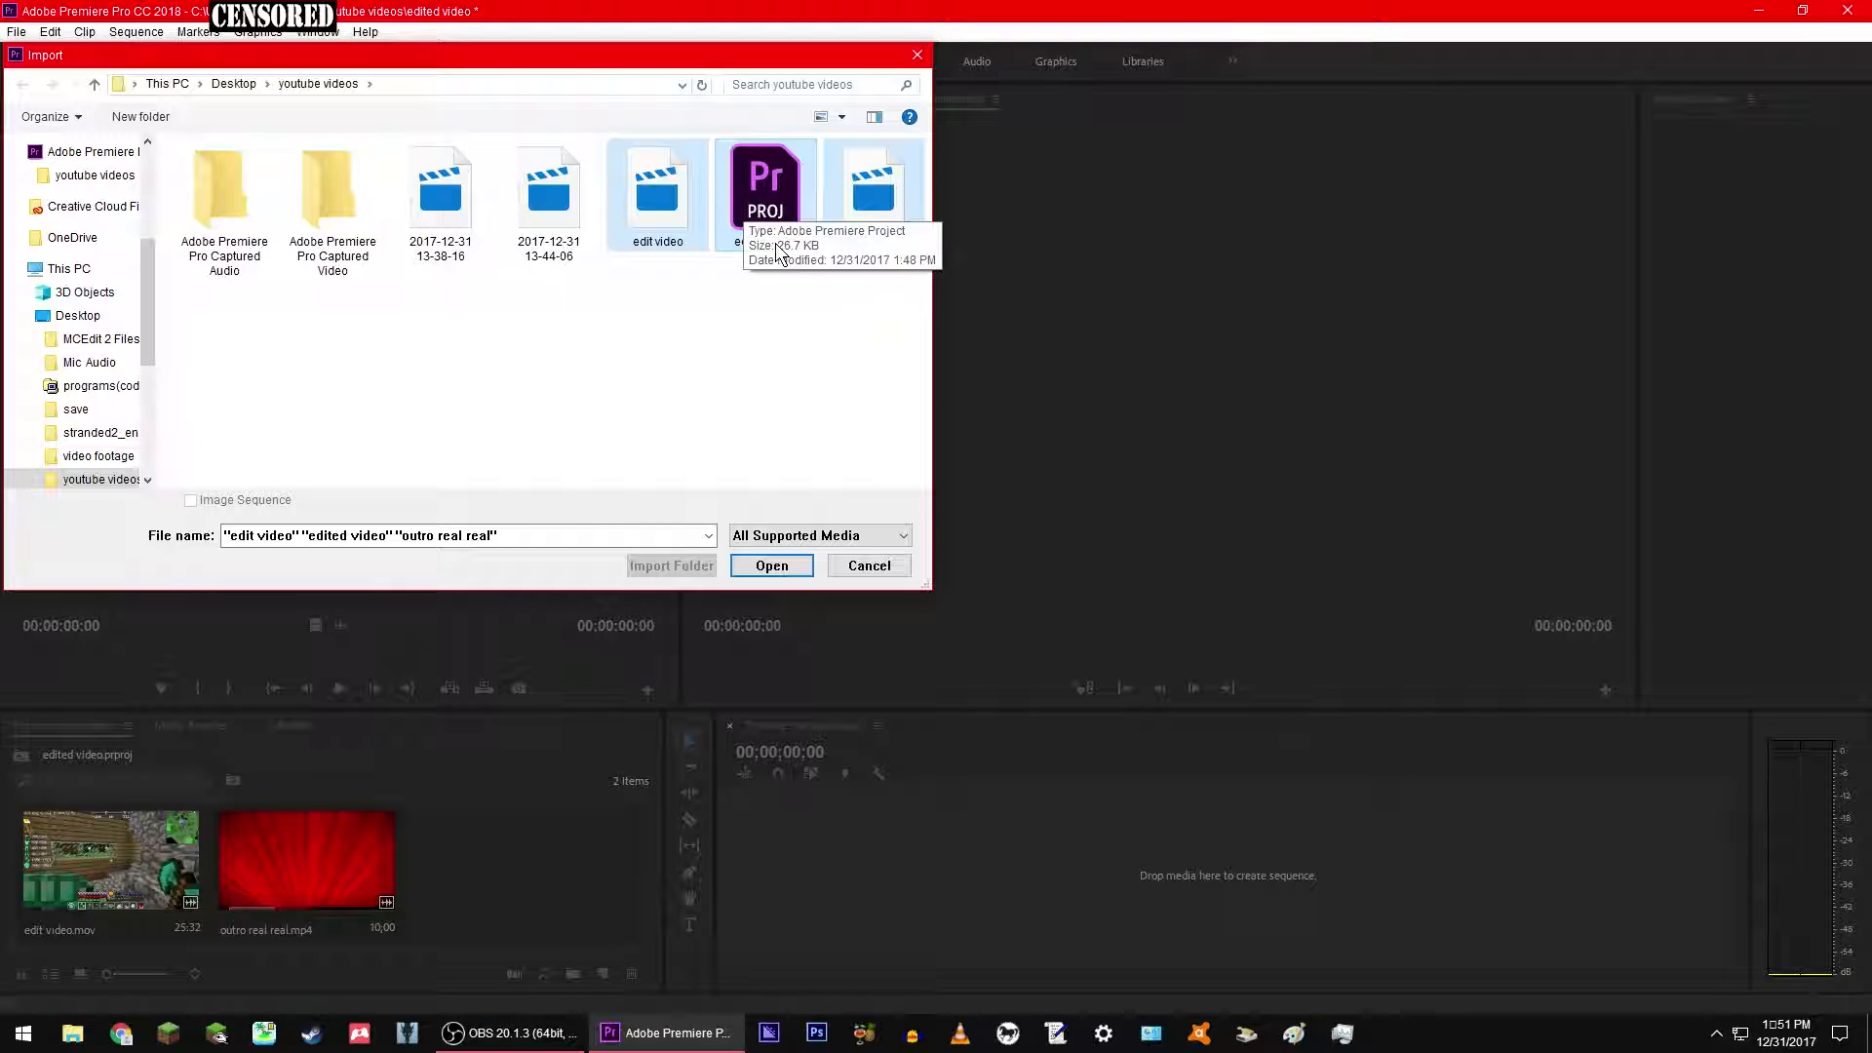
{"action": "left_click", "coordinate": [883, 567]}
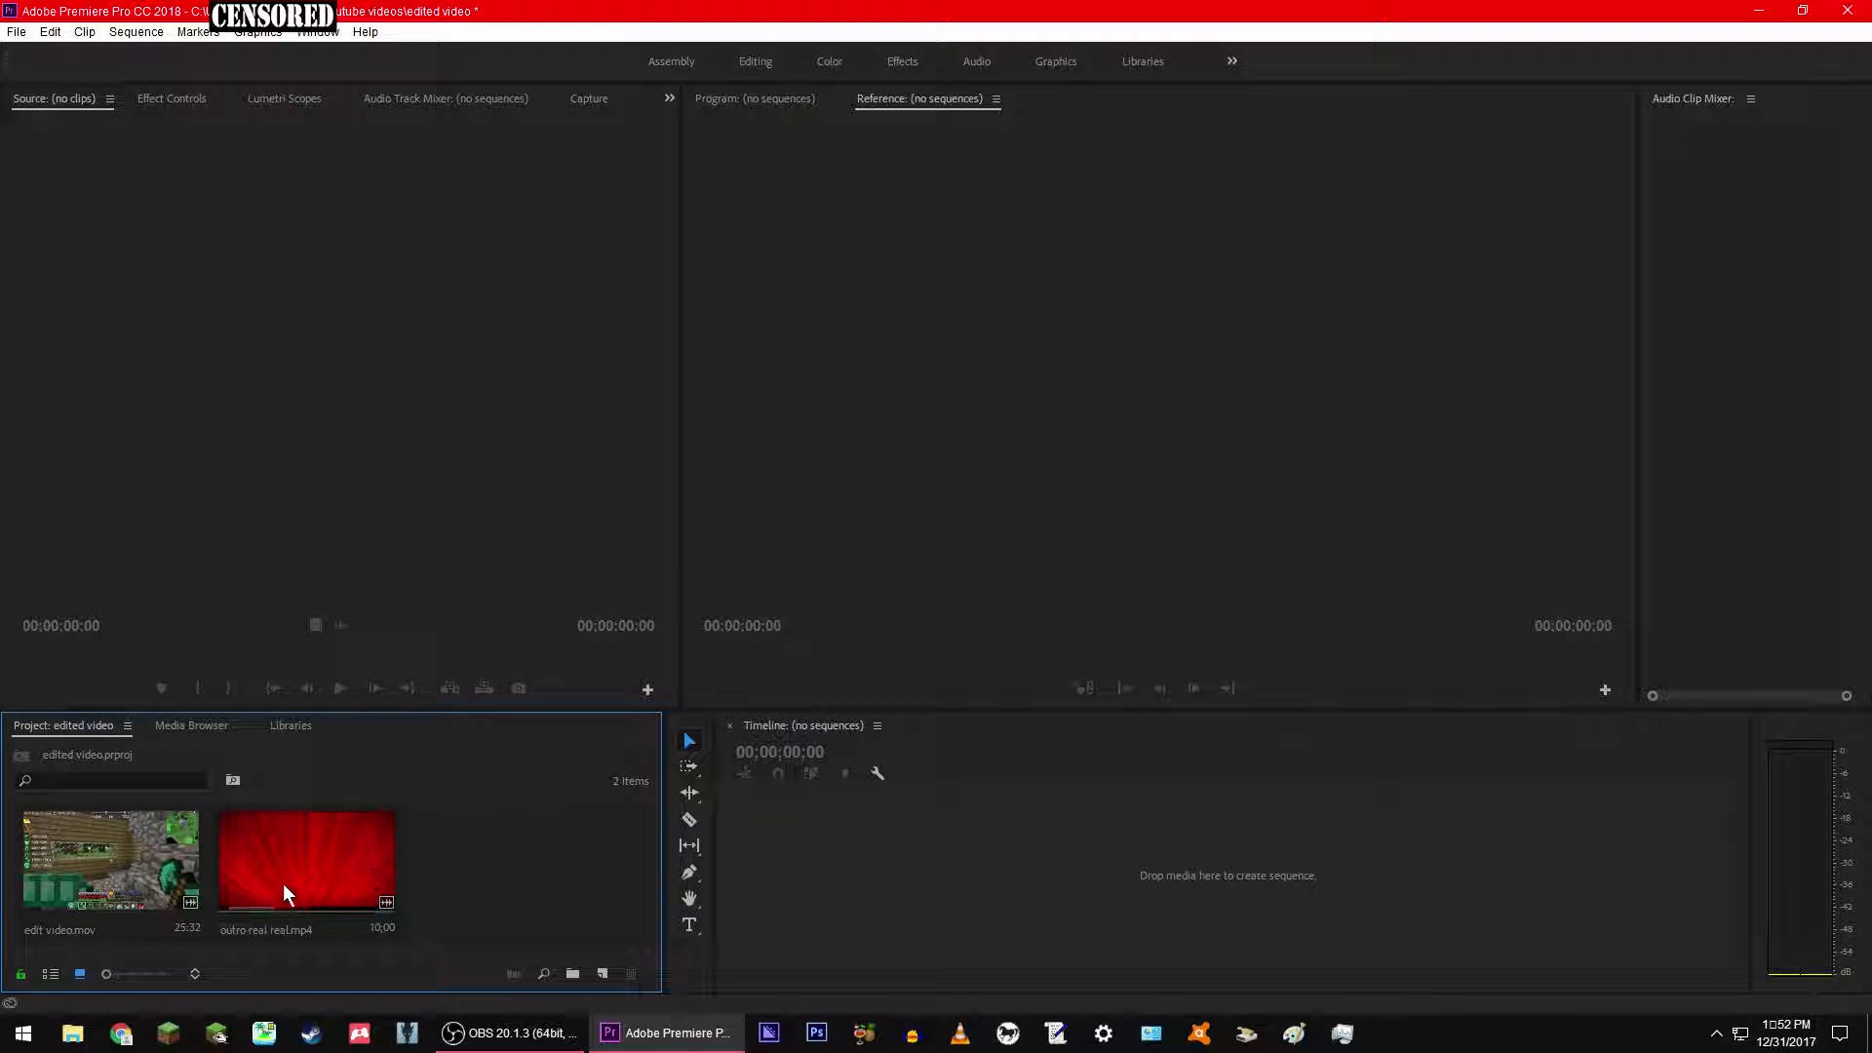
Step: Open edit video.mov in the Source Monitor and create a sequence from the clip in the empty timeline
{"action": "left_click", "coordinate": [90, 862]}
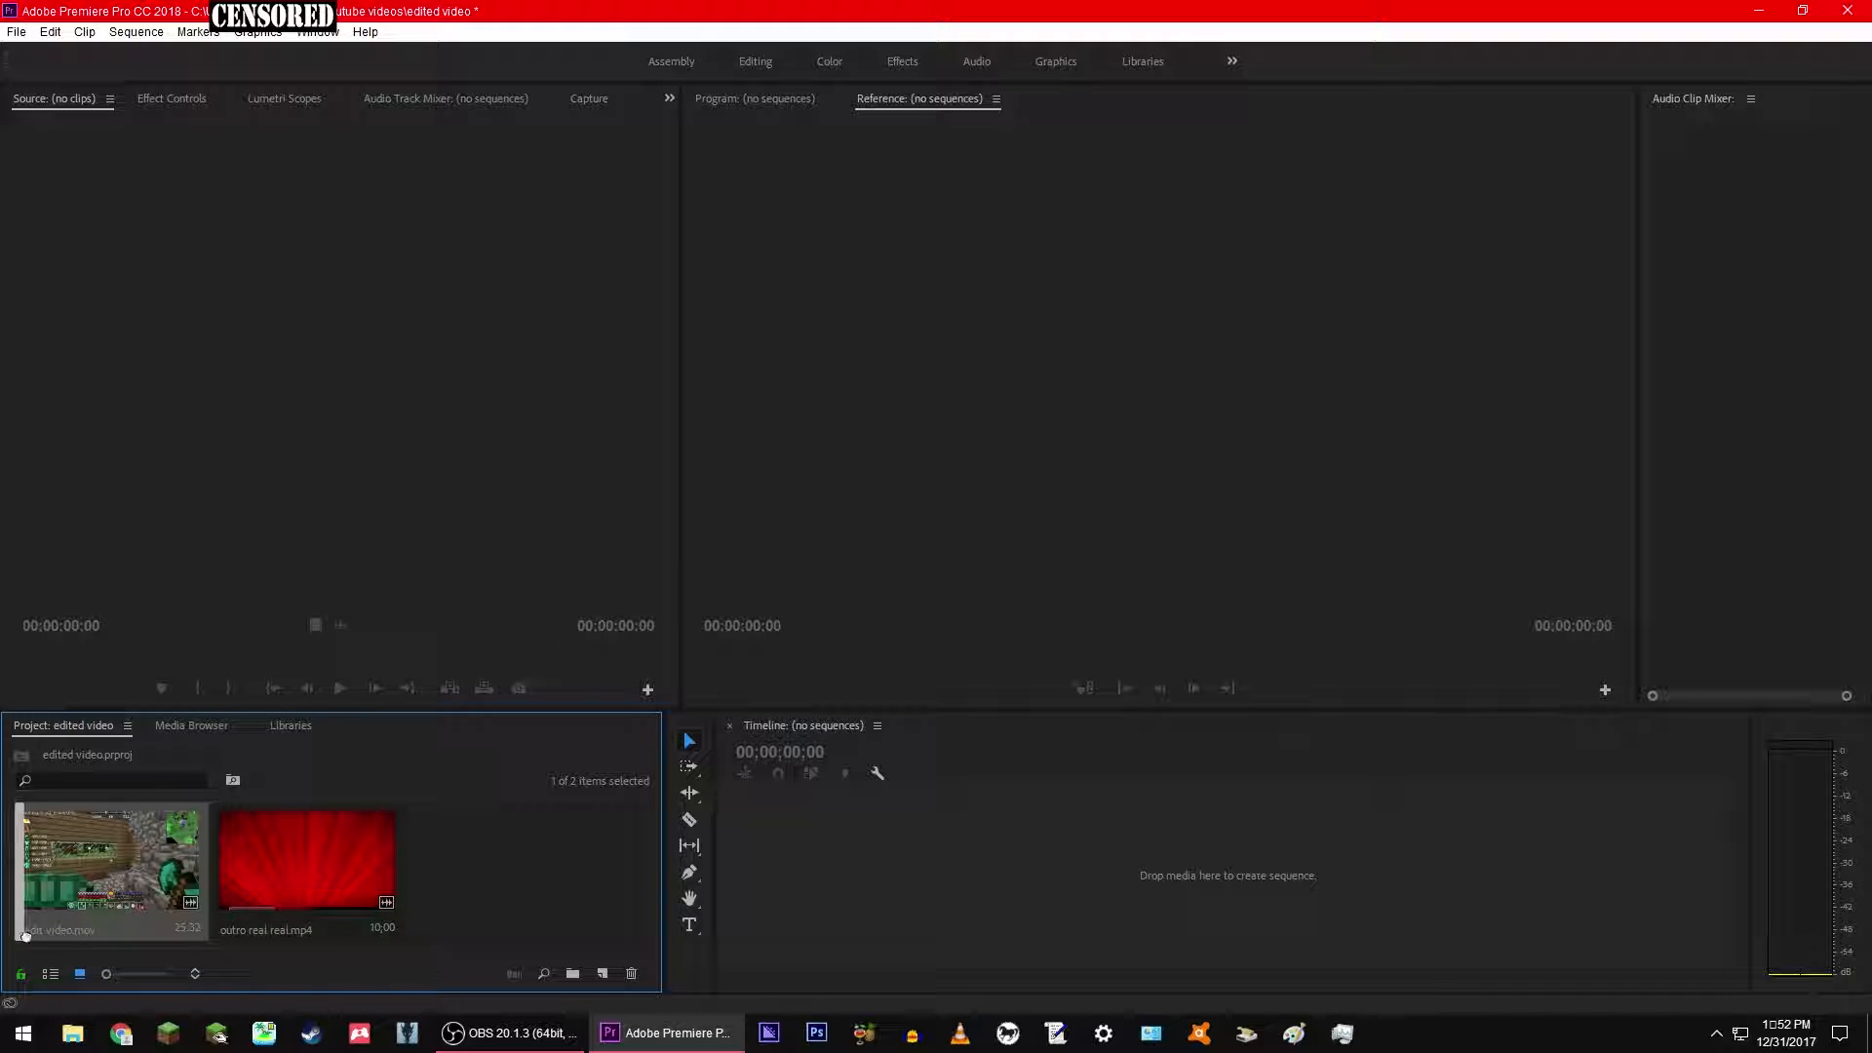
{"action": "double_click", "coordinate": [90, 869]}
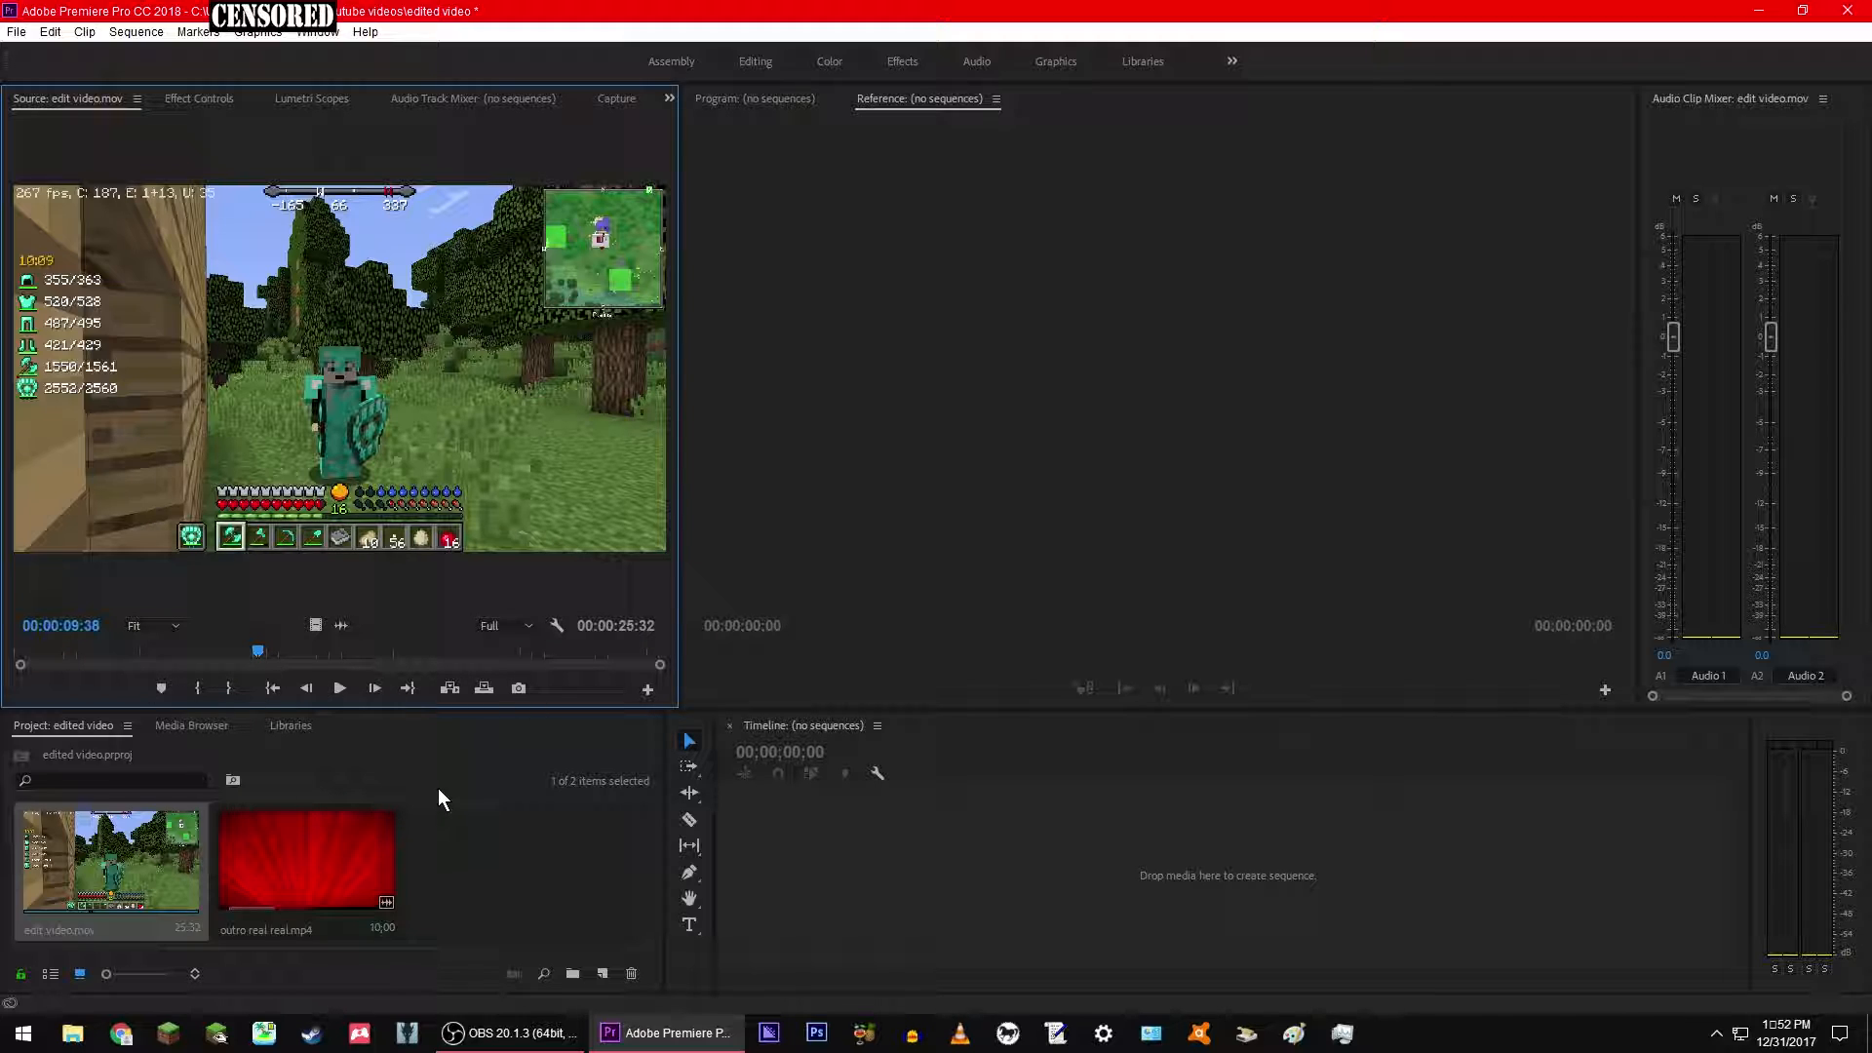
{"action": "left_click", "coordinate": [128, 858]}
{"action": "left_click_drag", "start_coordinate": [129, 849], "coordinate": [911, 883]}
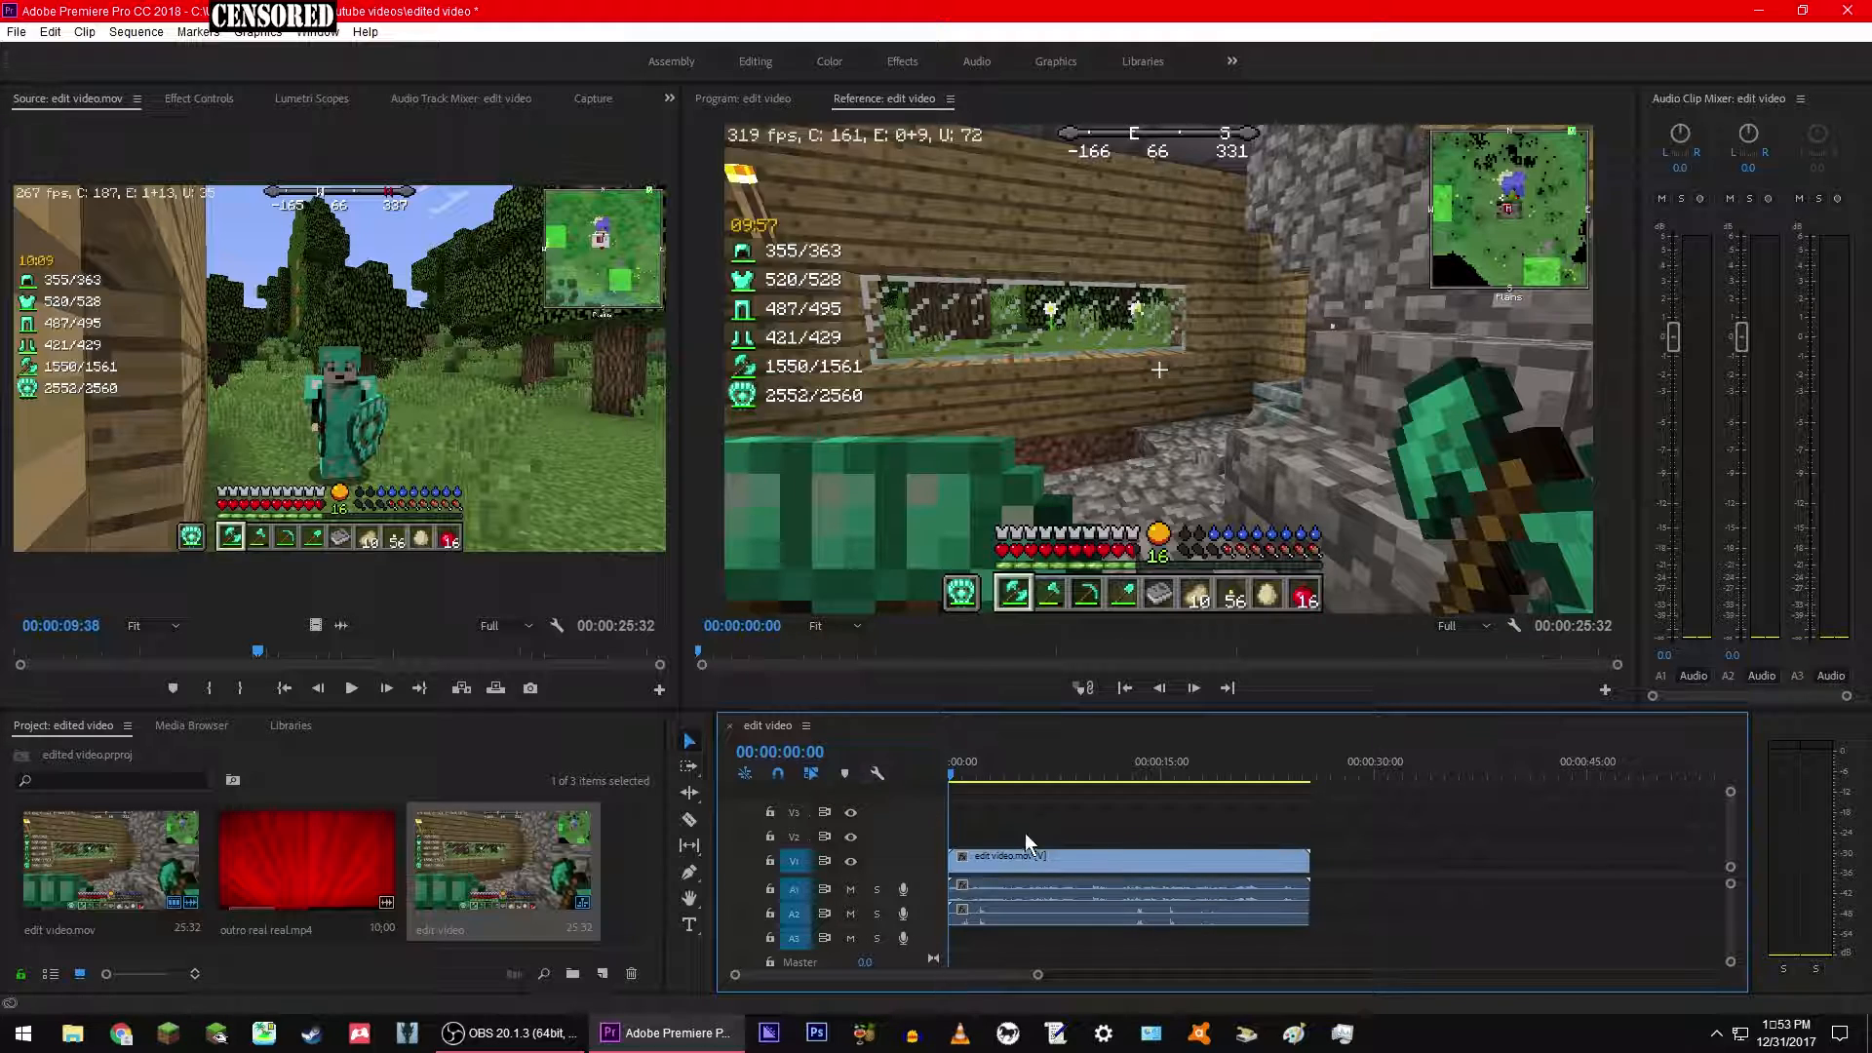
Step: Turn off track targeting for audio track A3 in the edit video sequence
{"action": "left_click", "coordinate": [796, 936]}
{"action": "left_click", "coordinate": [794, 938]}
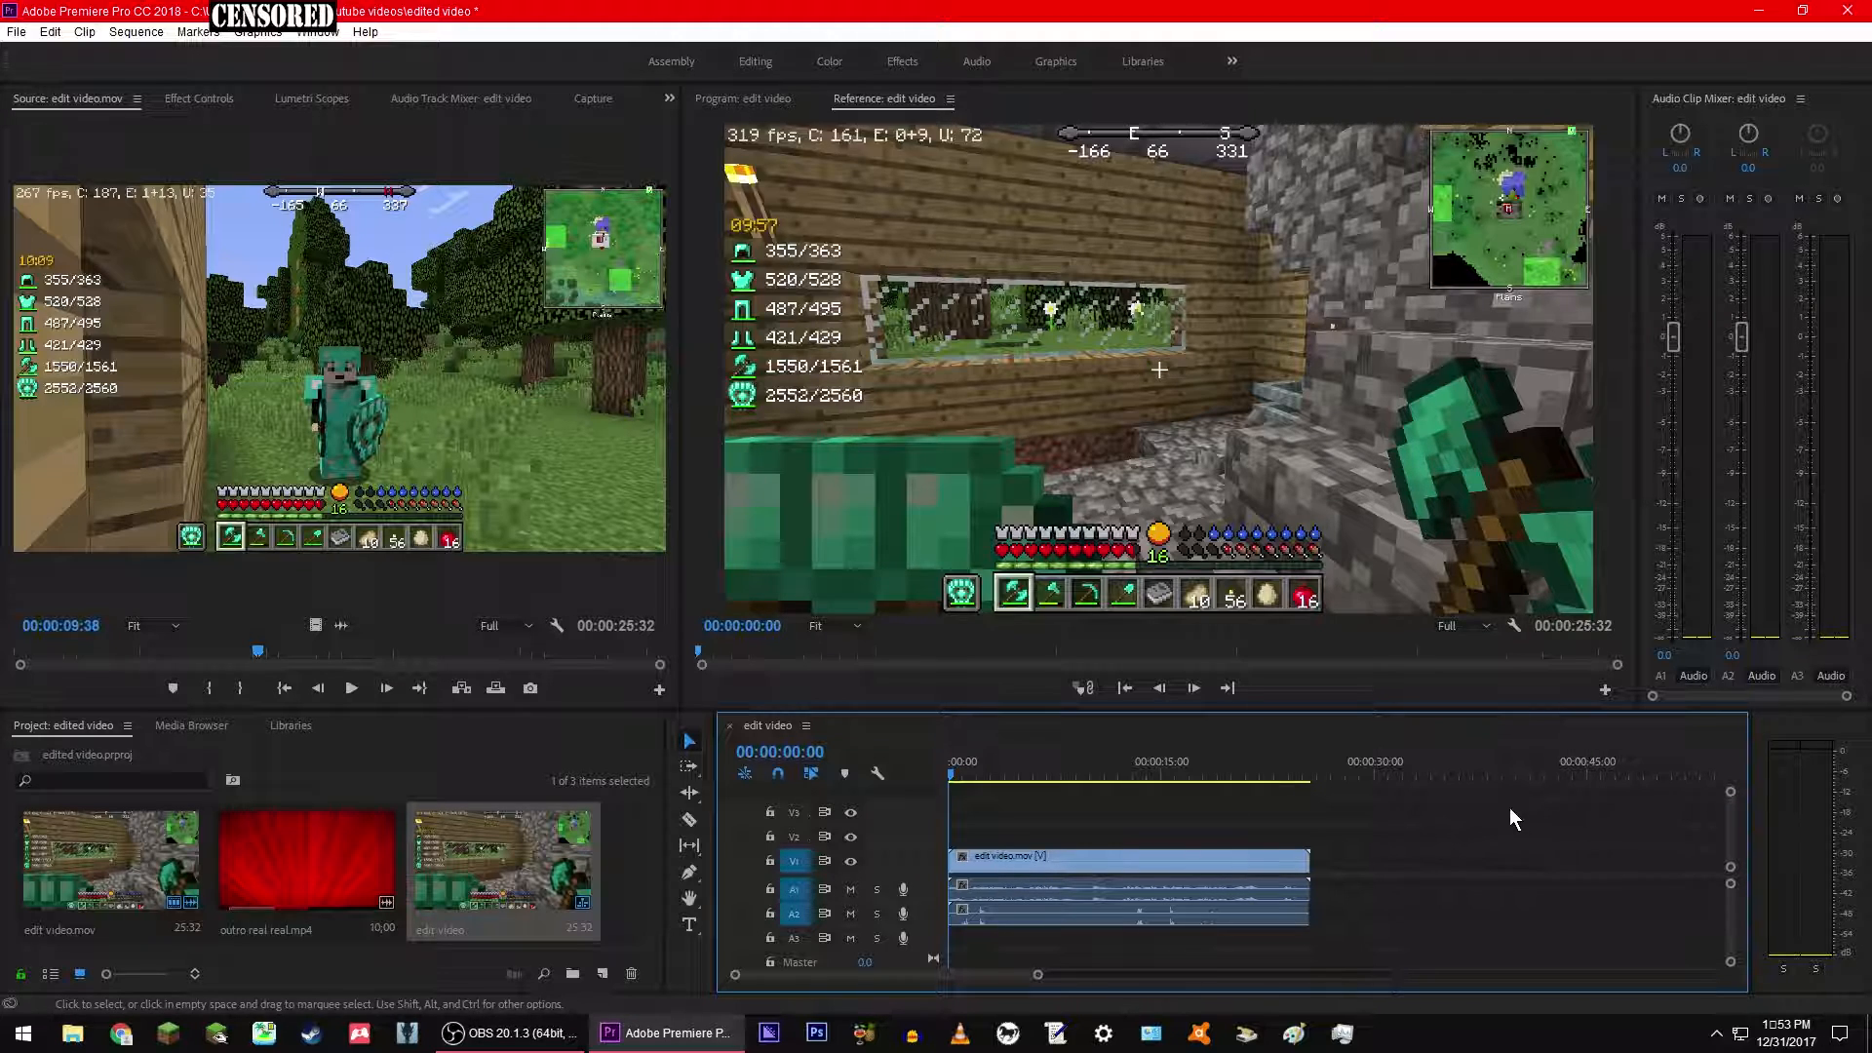
{"action": "left_click", "coordinate": [1022, 880]}
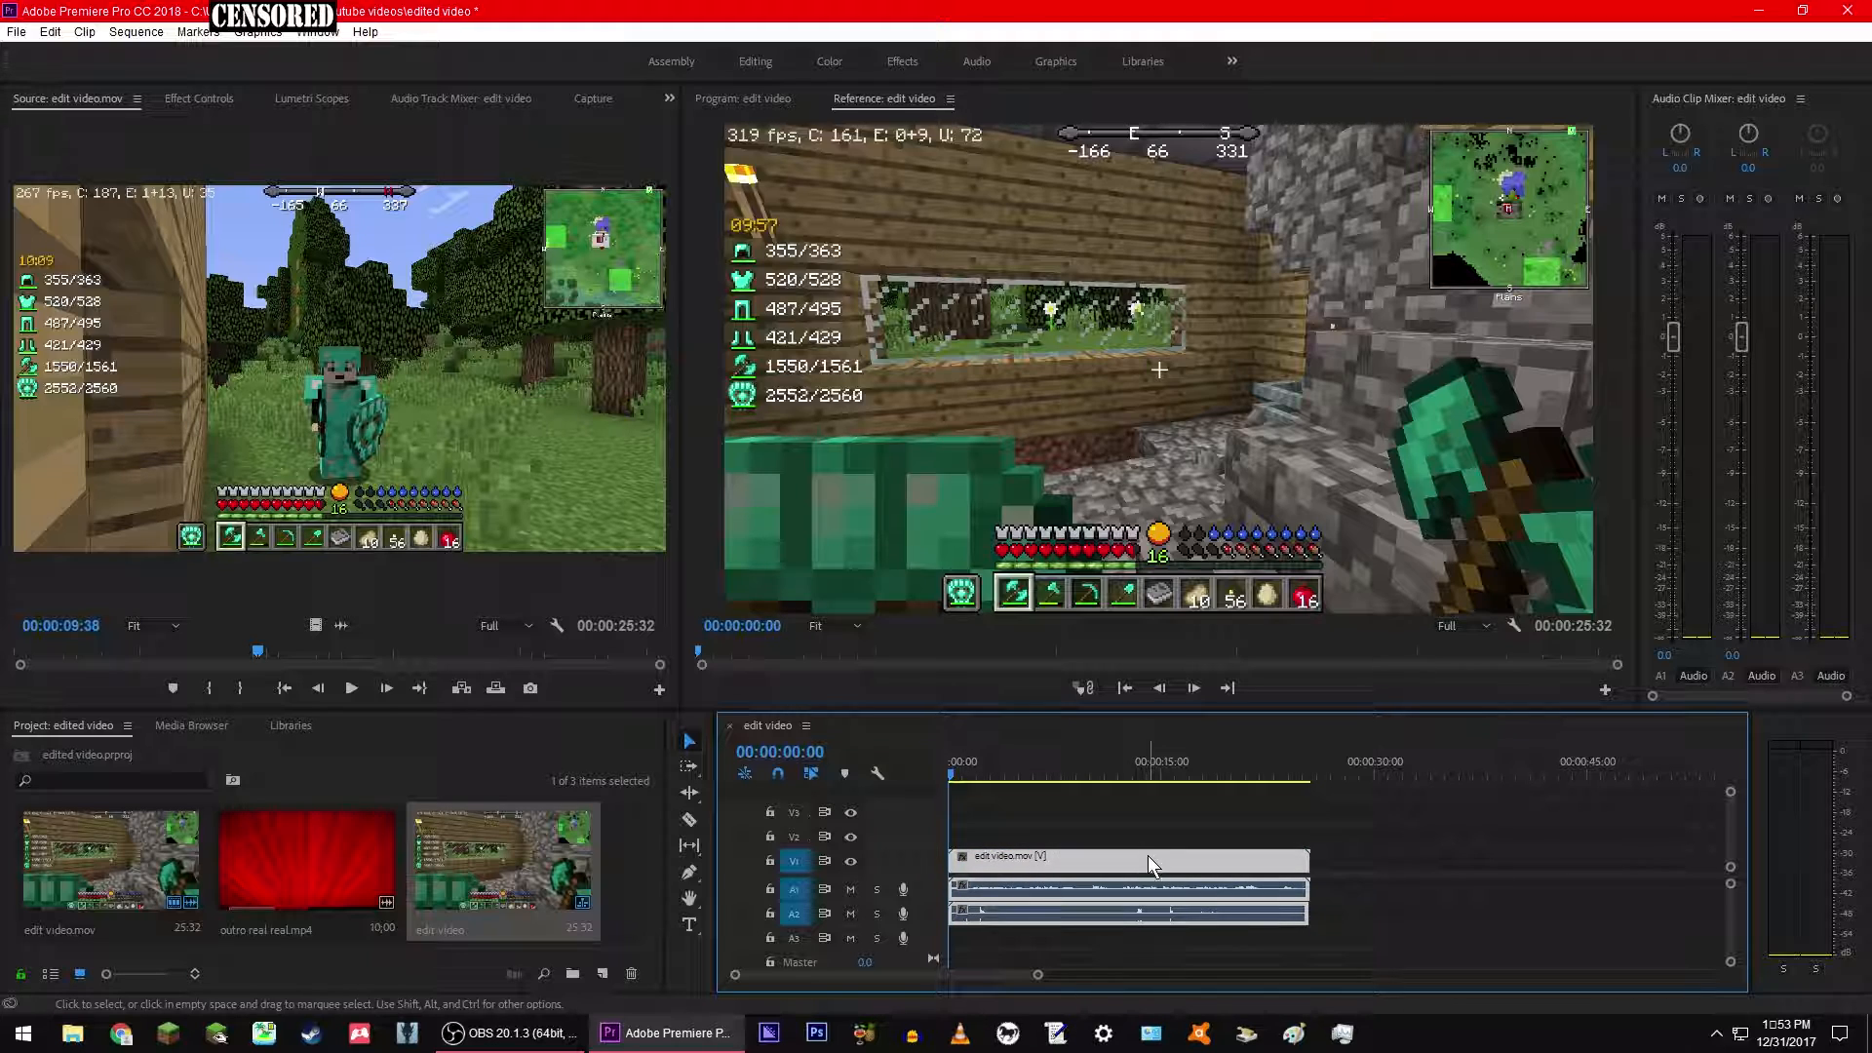
{"action": "left_click", "coordinate": [1078, 825]}
{"action": "left_click", "coordinate": [1080, 862]}
{"action": "left_click", "coordinate": [1061, 822]}
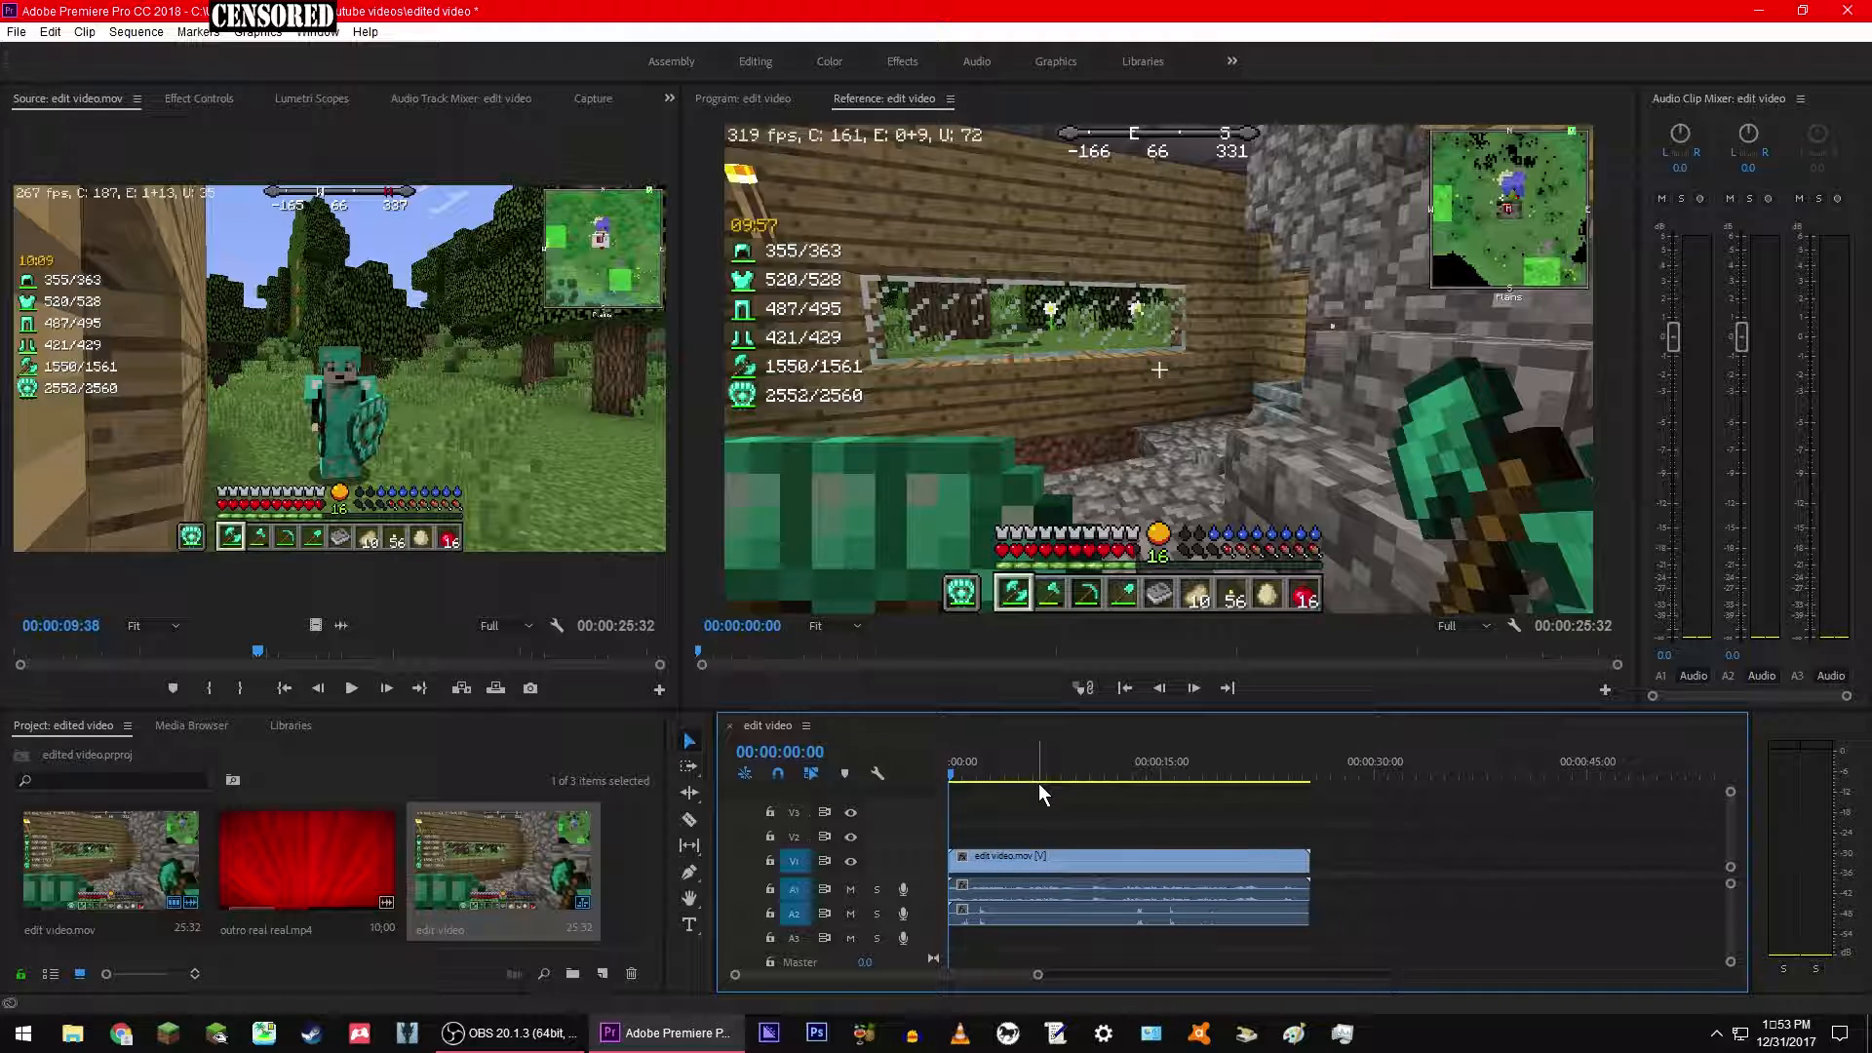
{"action": "left_click", "coordinate": [1061, 895]}
{"action": "right_click", "coordinate": [1061, 896]}
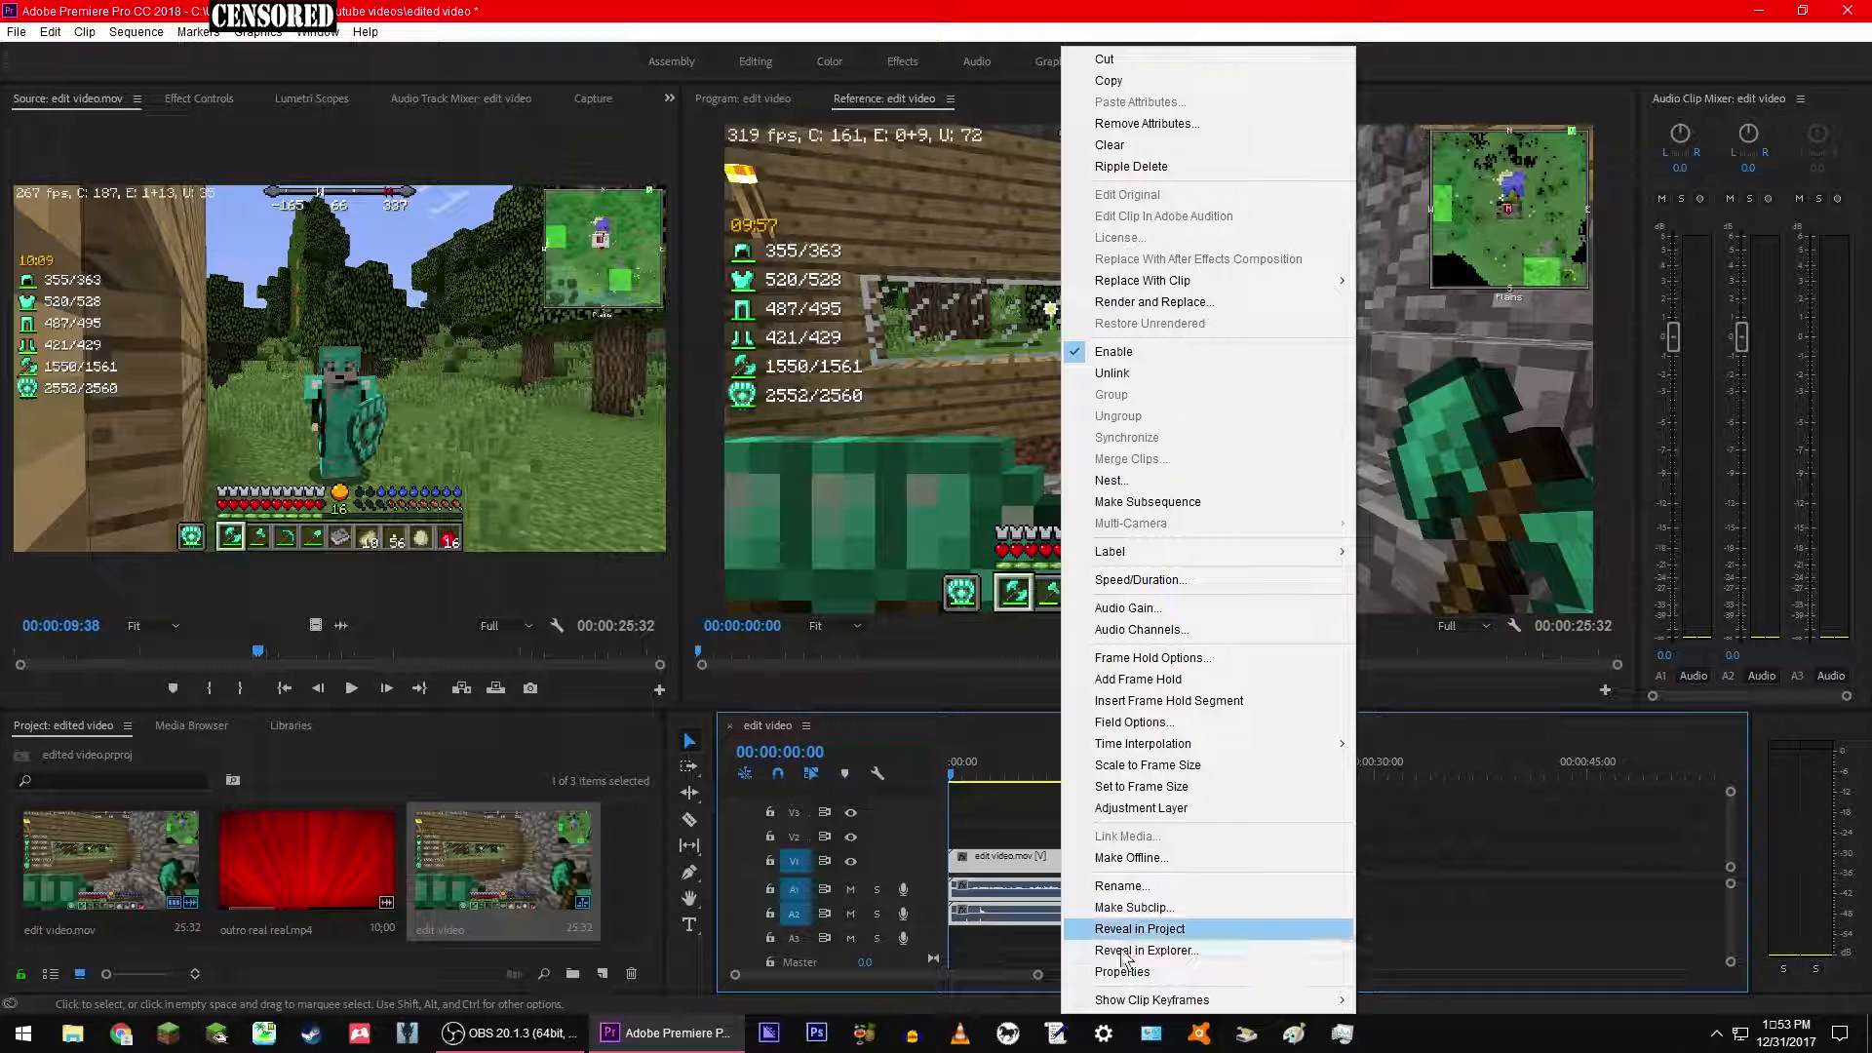
{"action": "left_click", "coordinate": [1482, 880]}
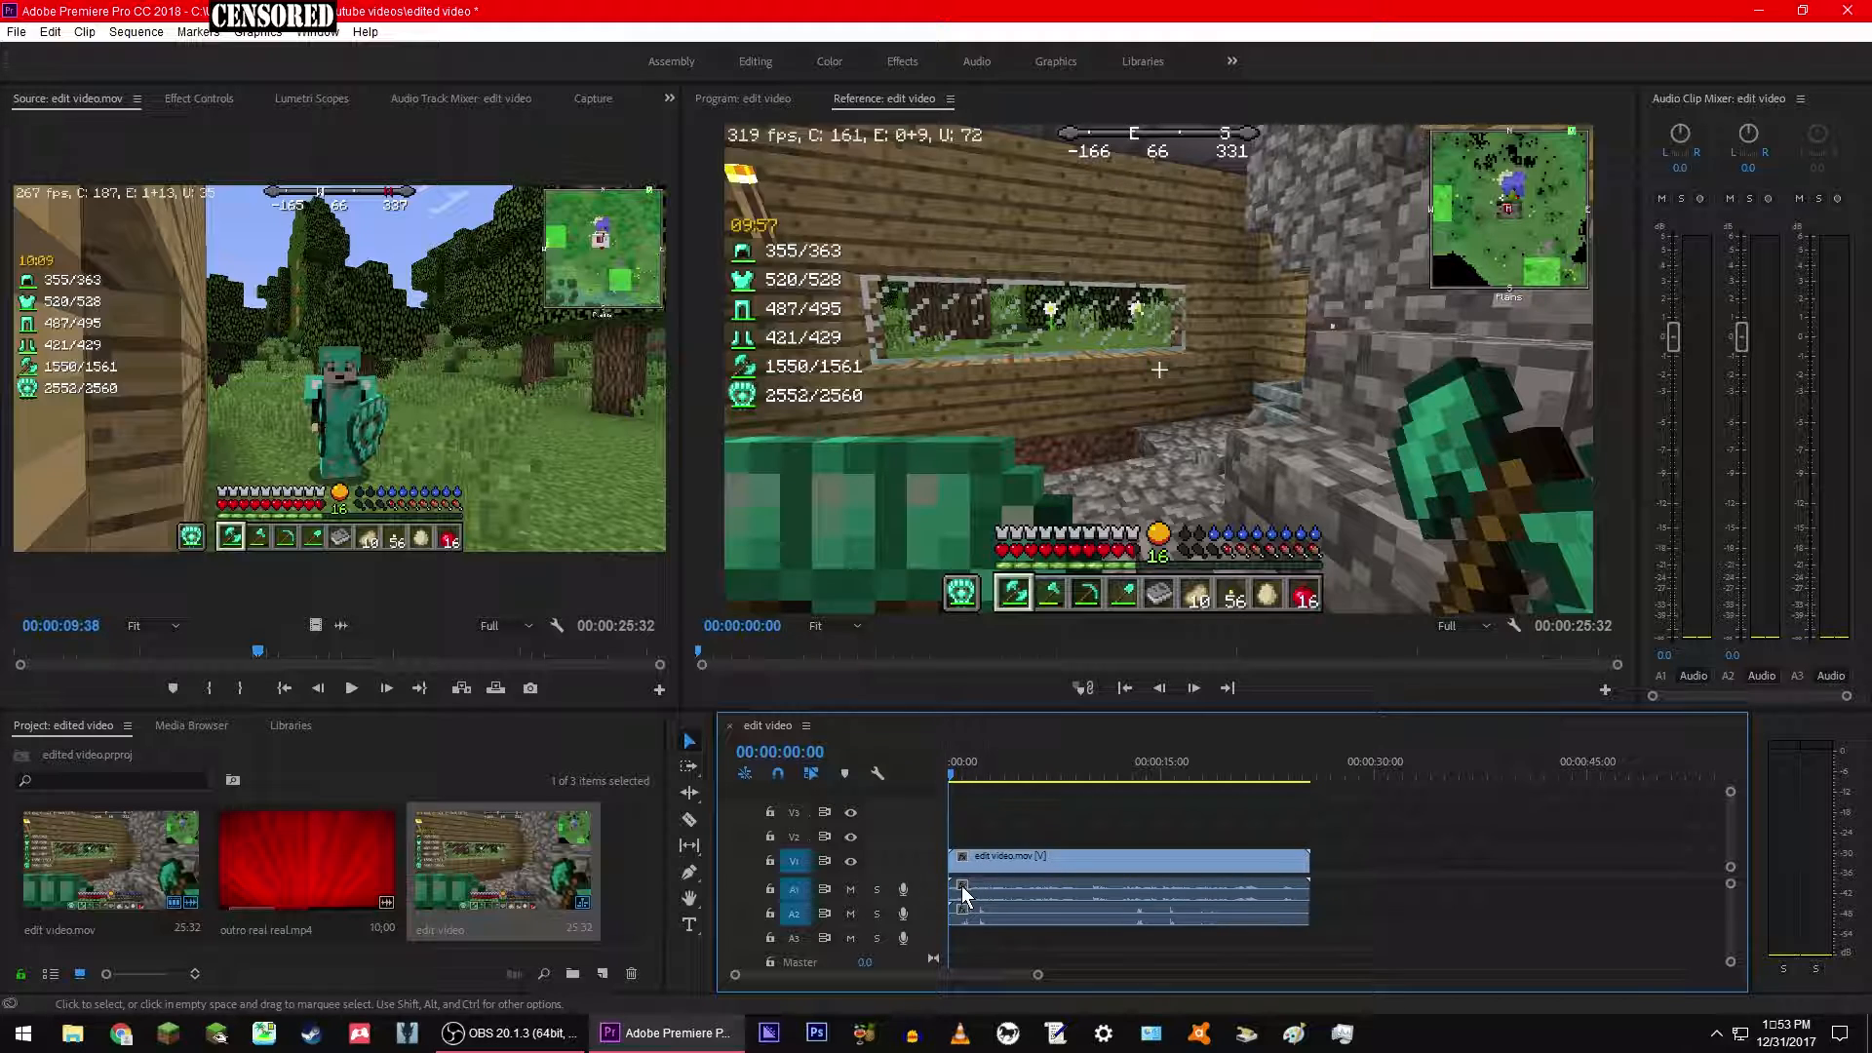
{"action": "right_click", "coordinate": [991, 896]}
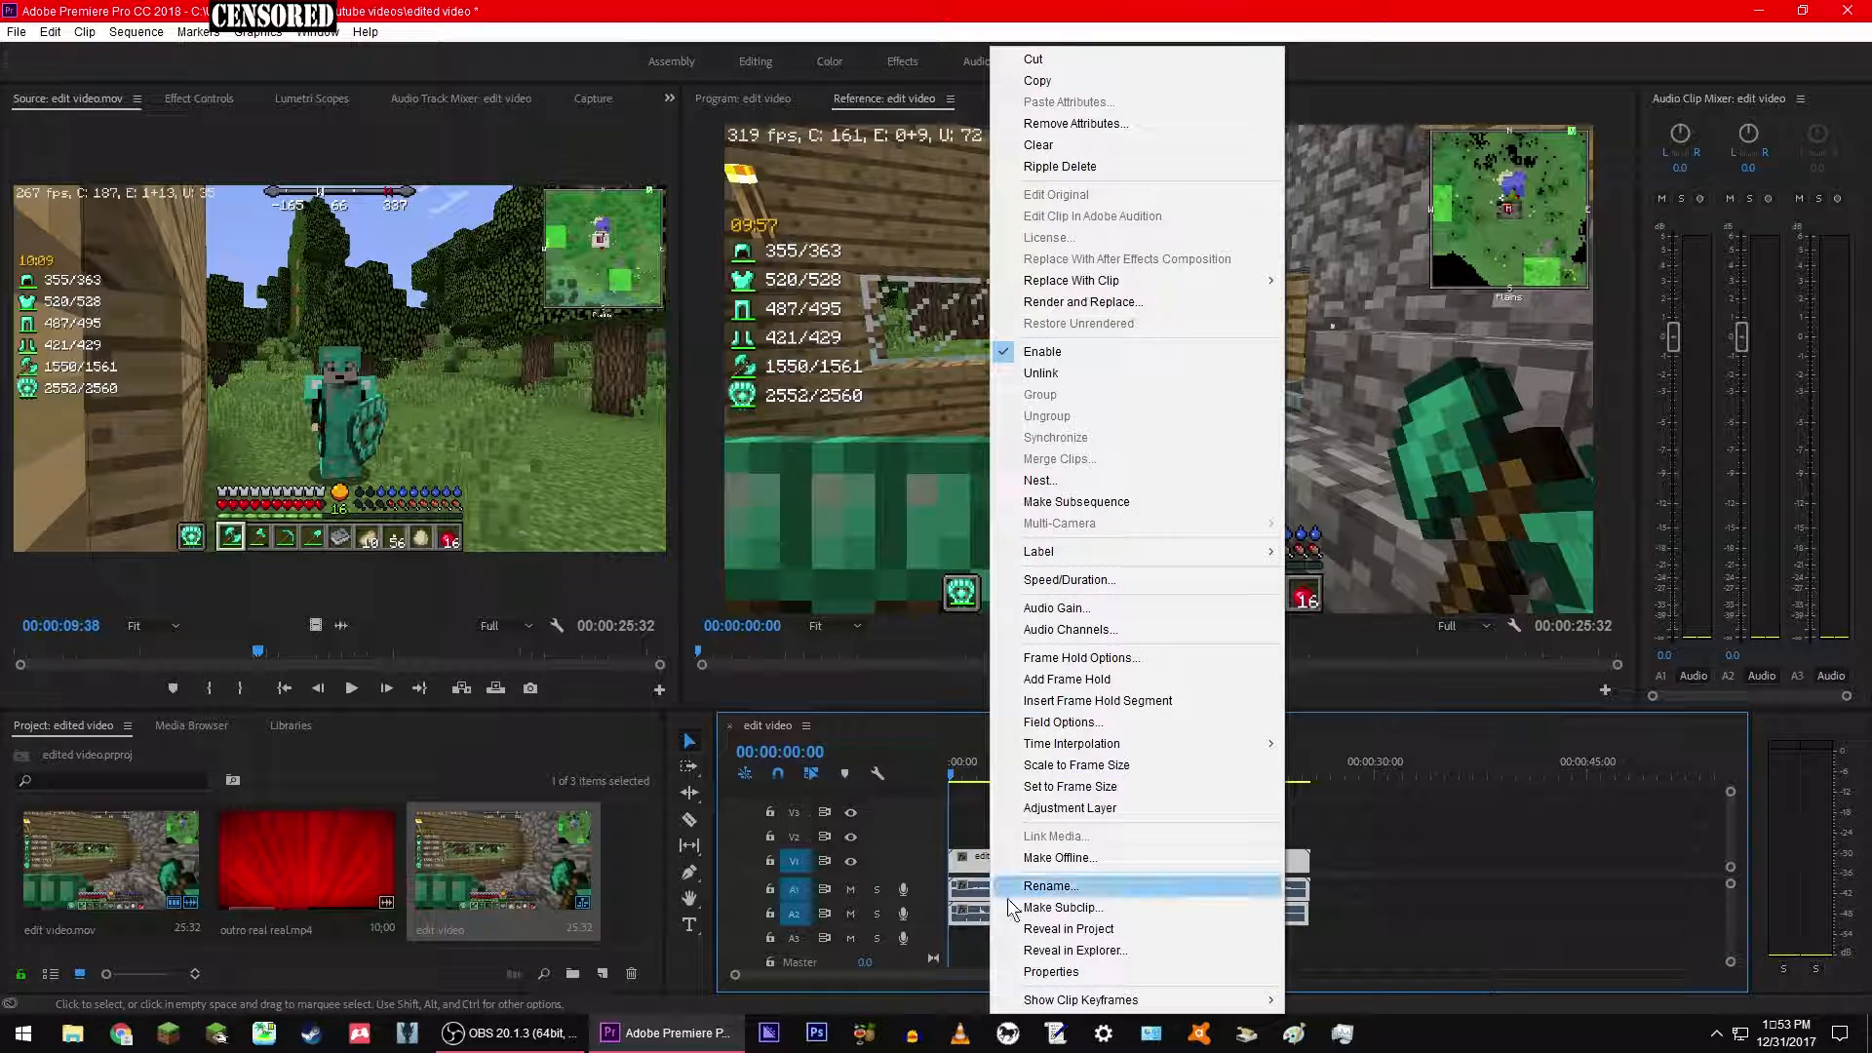
{"action": "left_click", "coordinate": [1507, 839]}
{"action": "left_click", "coordinate": [1507, 839]}
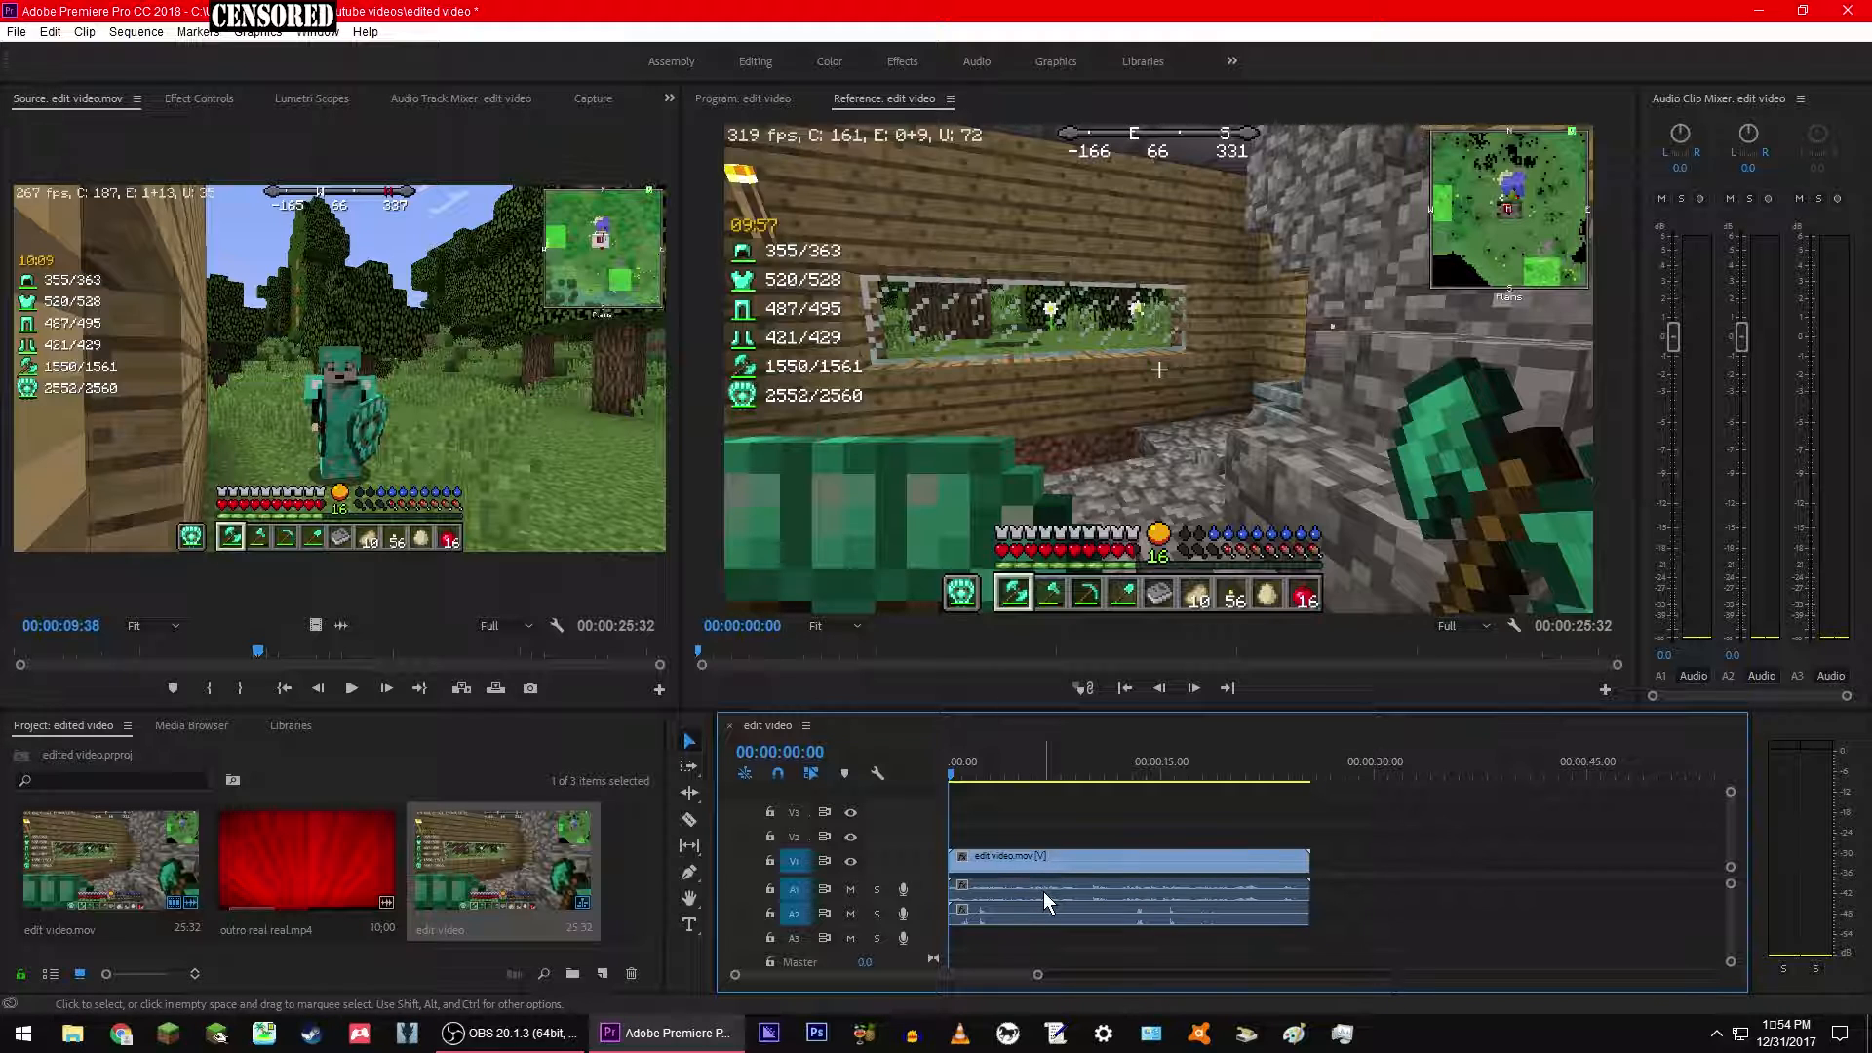
{"action": "right_click", "coordinate": [1075, 918]}
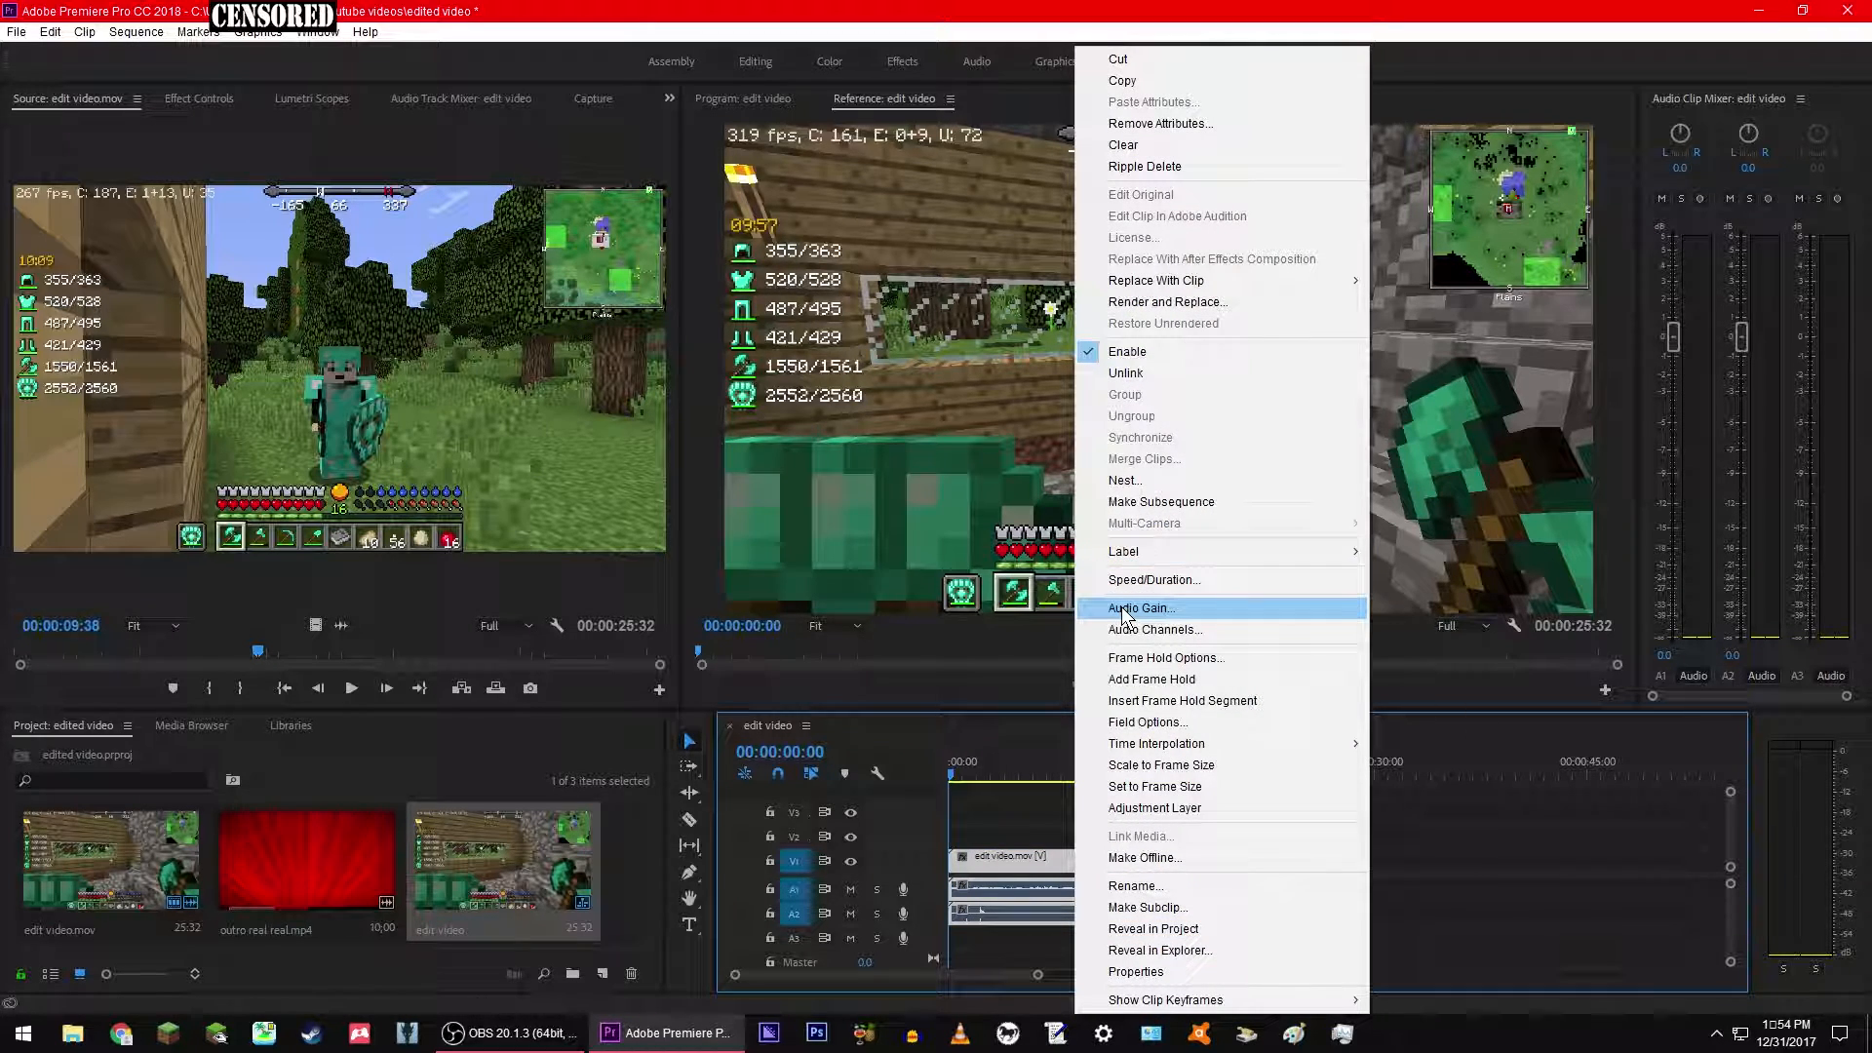
{"action": "left_click", "coordinate": [1546, 863]}
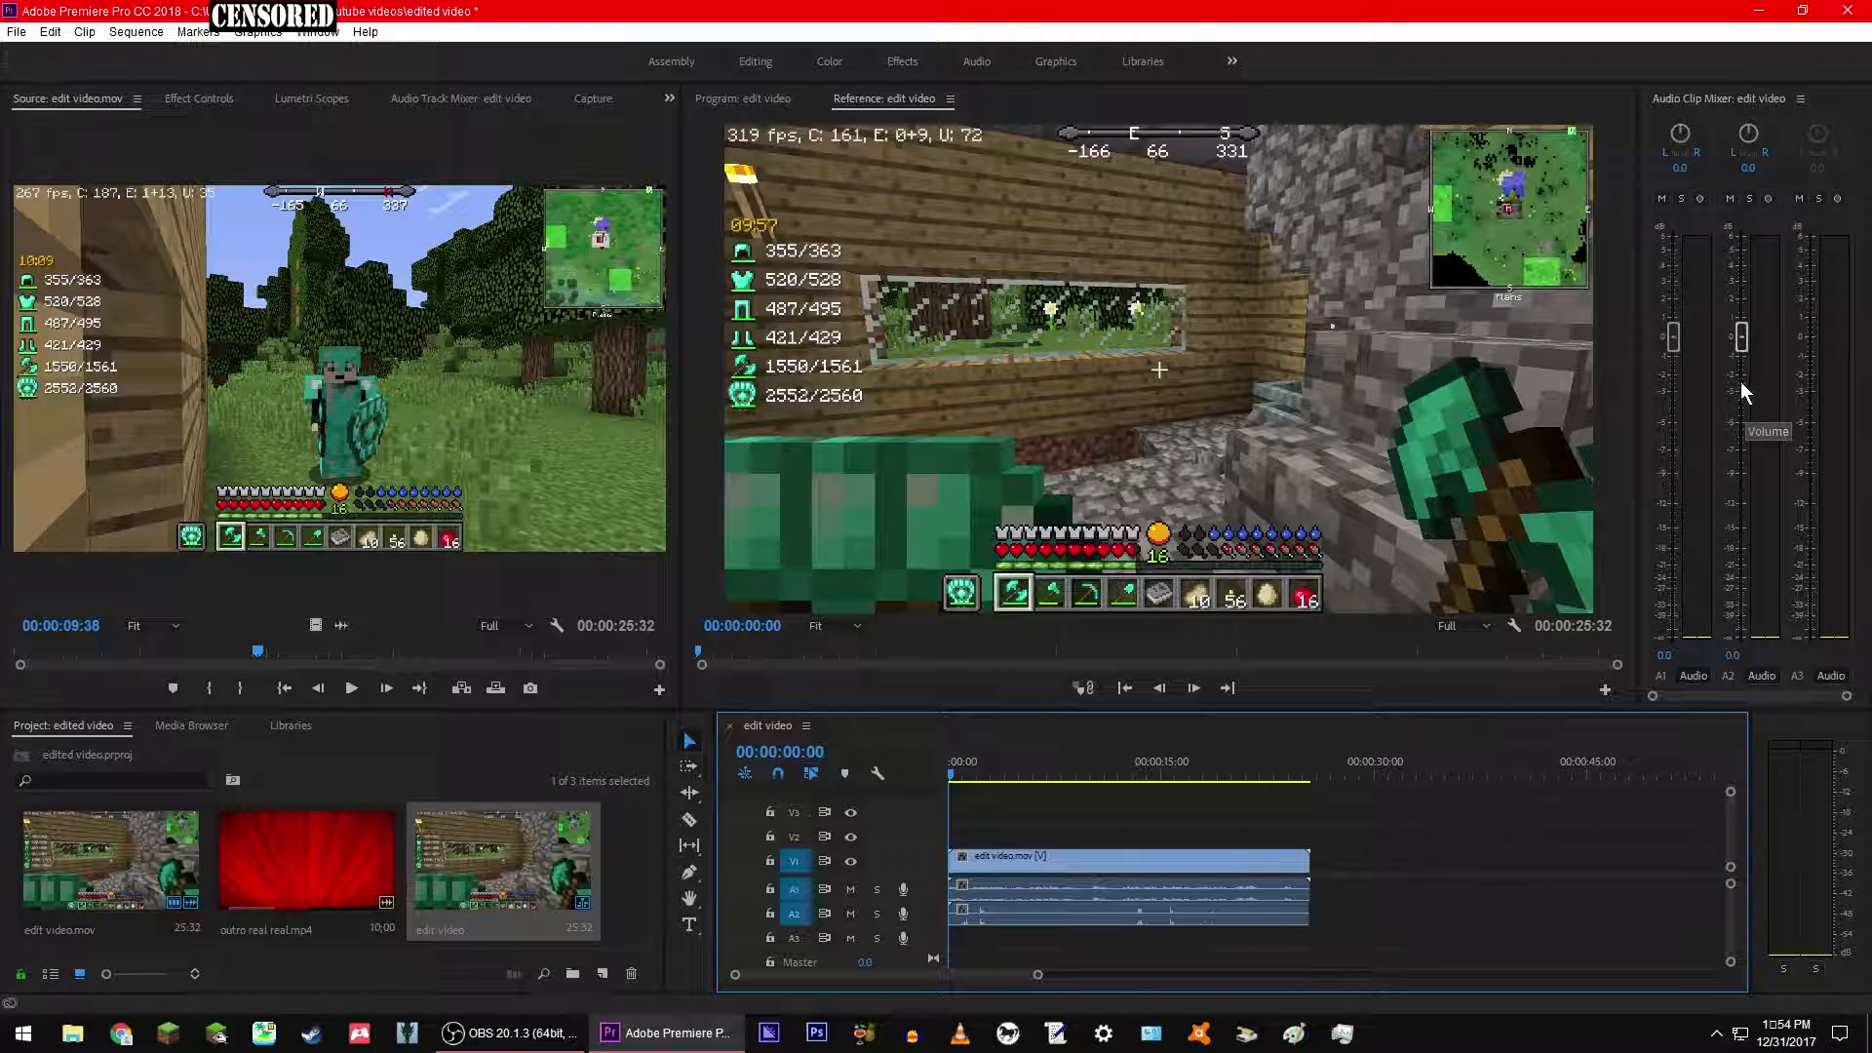
Step: Try raising the A2 audio clip's volume to 6 dB in the Audio Clip Mixer, and reset it to 0
{"action": "left_click_drag", "start_coordinate": [1743, 339], "coordinate": [1750, 147]}
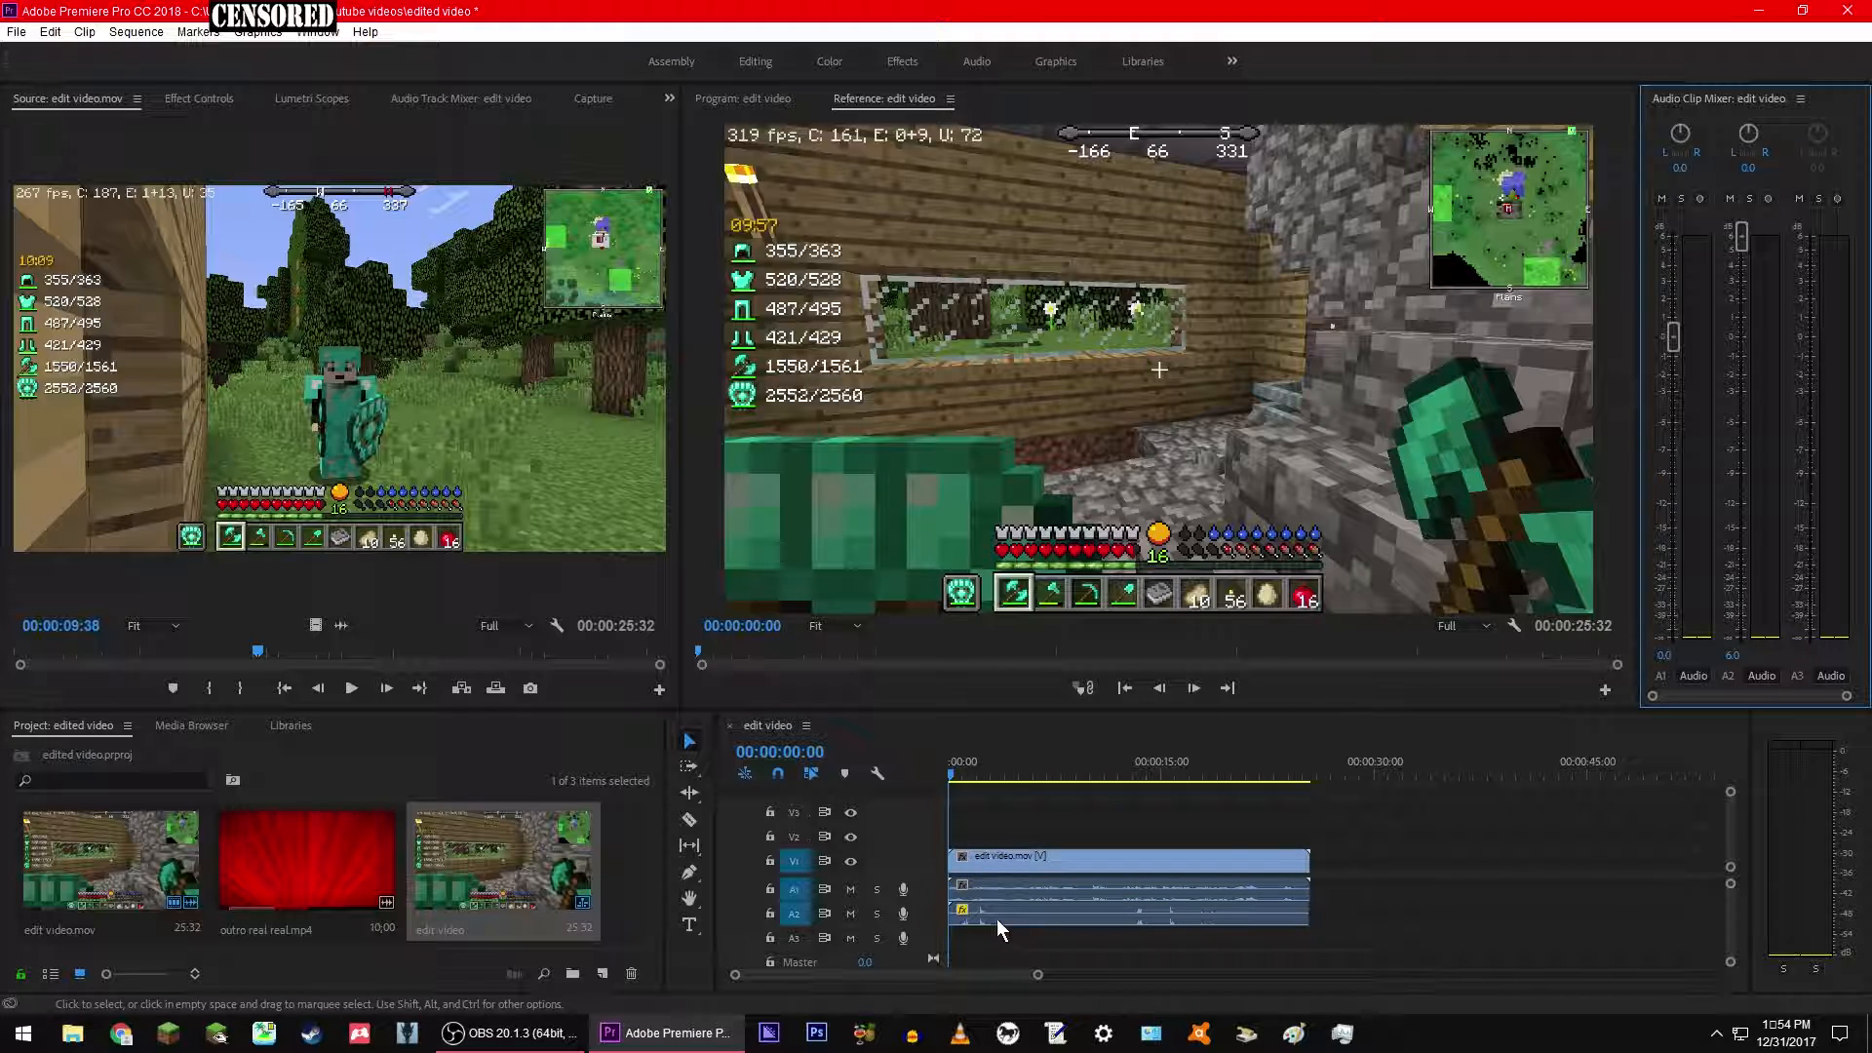
{"action": "left_click", "coordinate": [1738, 335]}
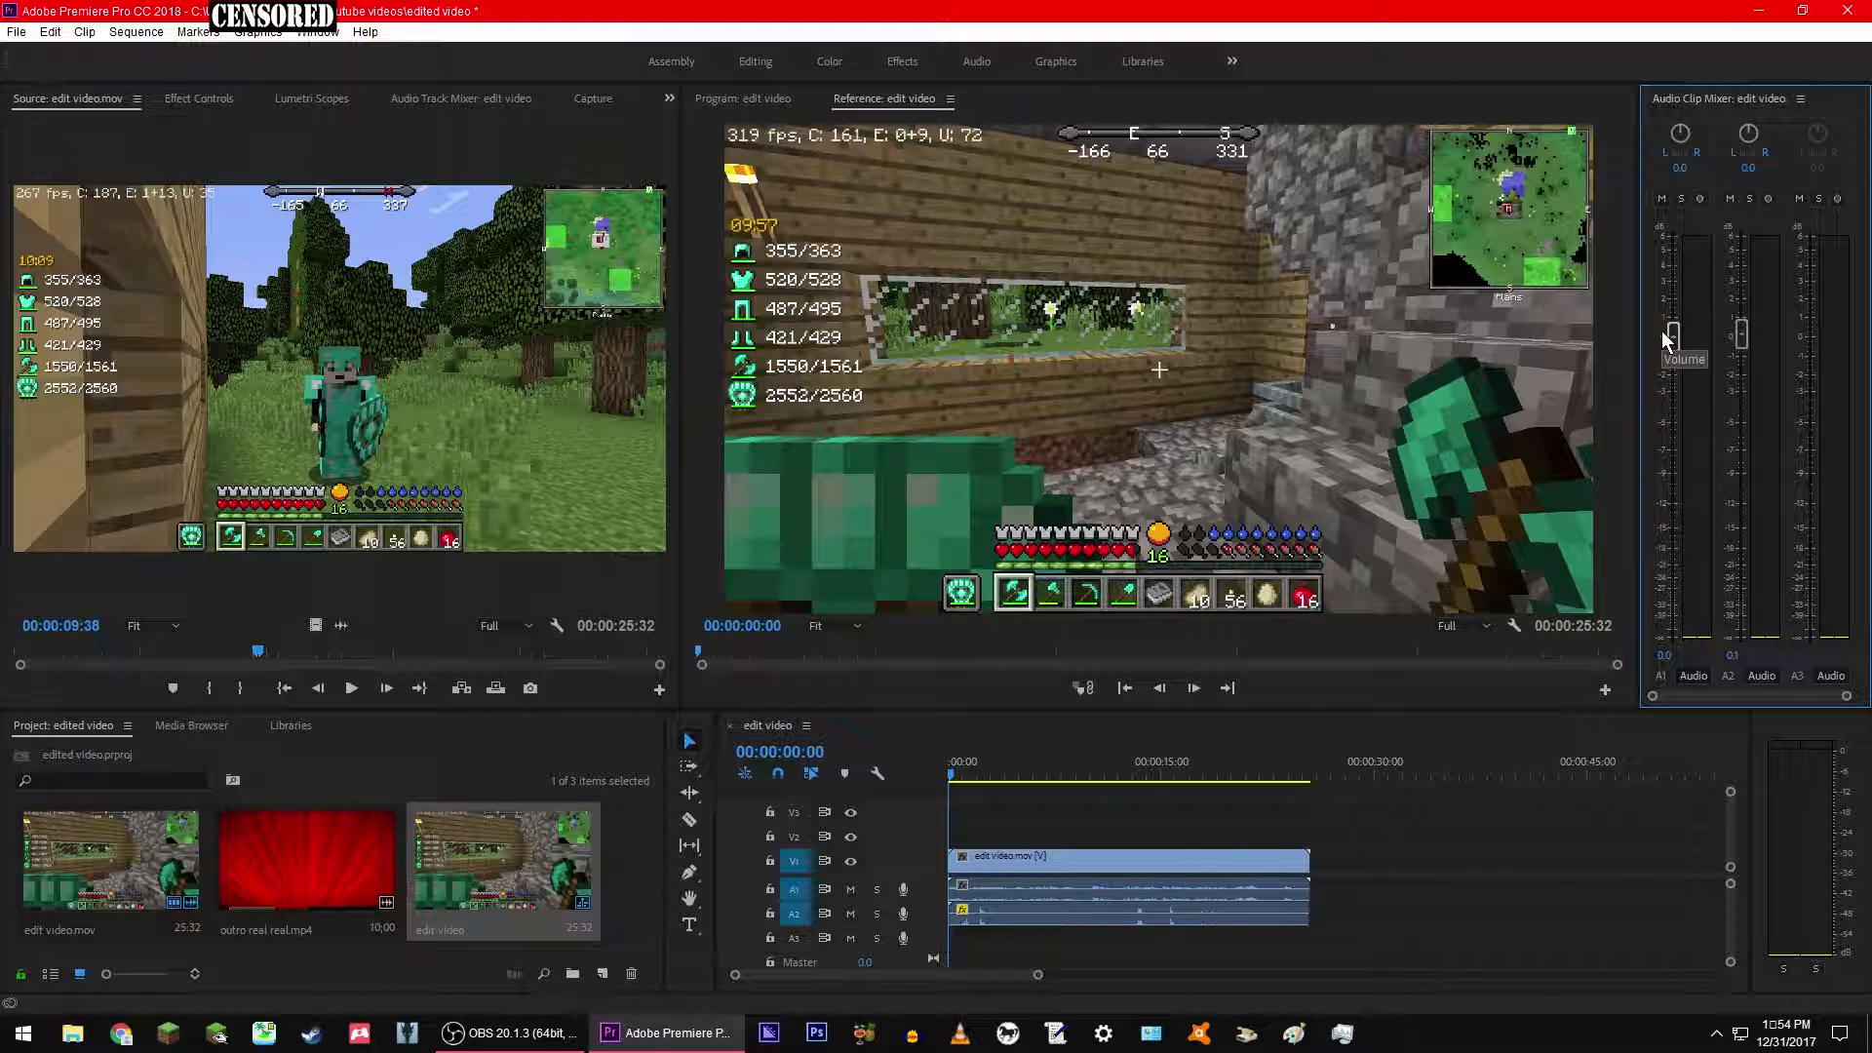
{"action": "left_click", "coordinate": [1733, 656]}
{"action": "type", "text": "0"}
{"action": "key", "text": "Return"}
Step: Unlink the video of the edit video.mov clip from its two audio tracks in the timeline
{"action": "left_click", "coordinate": [998, 882]}
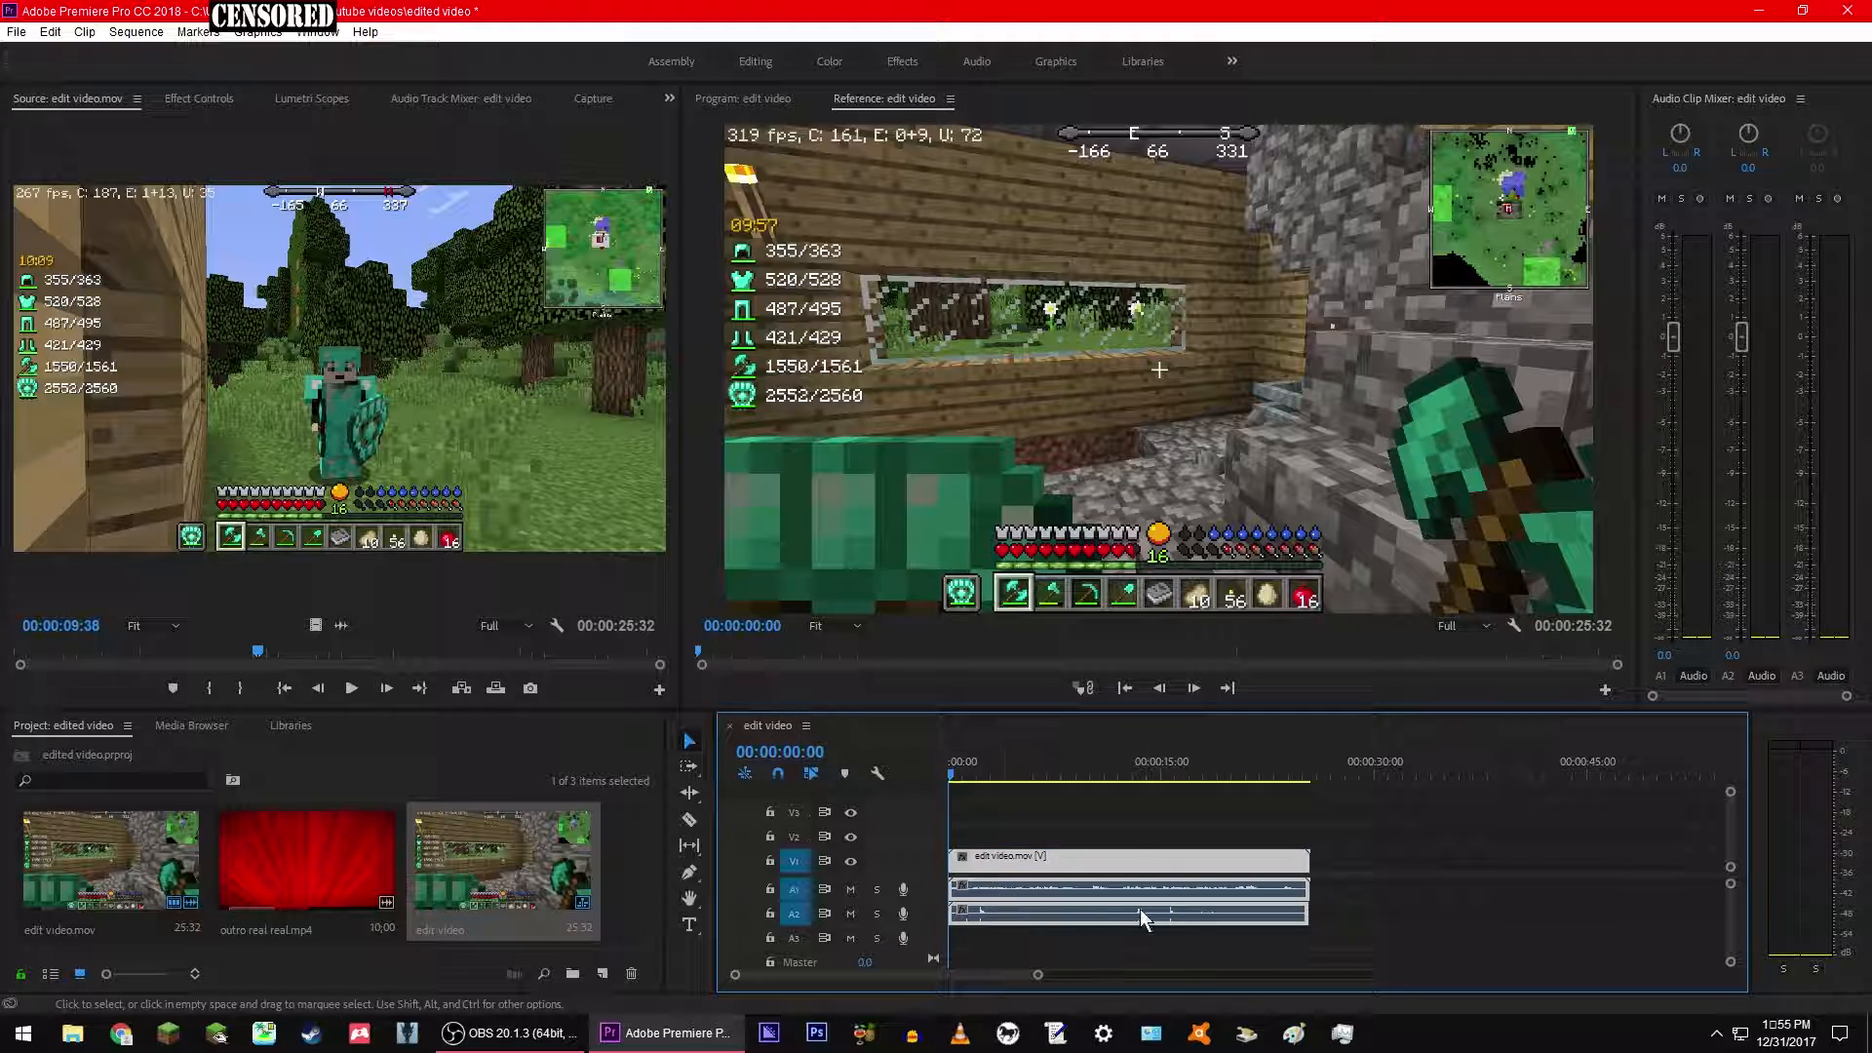
{"action": "right_click", "coordinate": [1055, 886]}
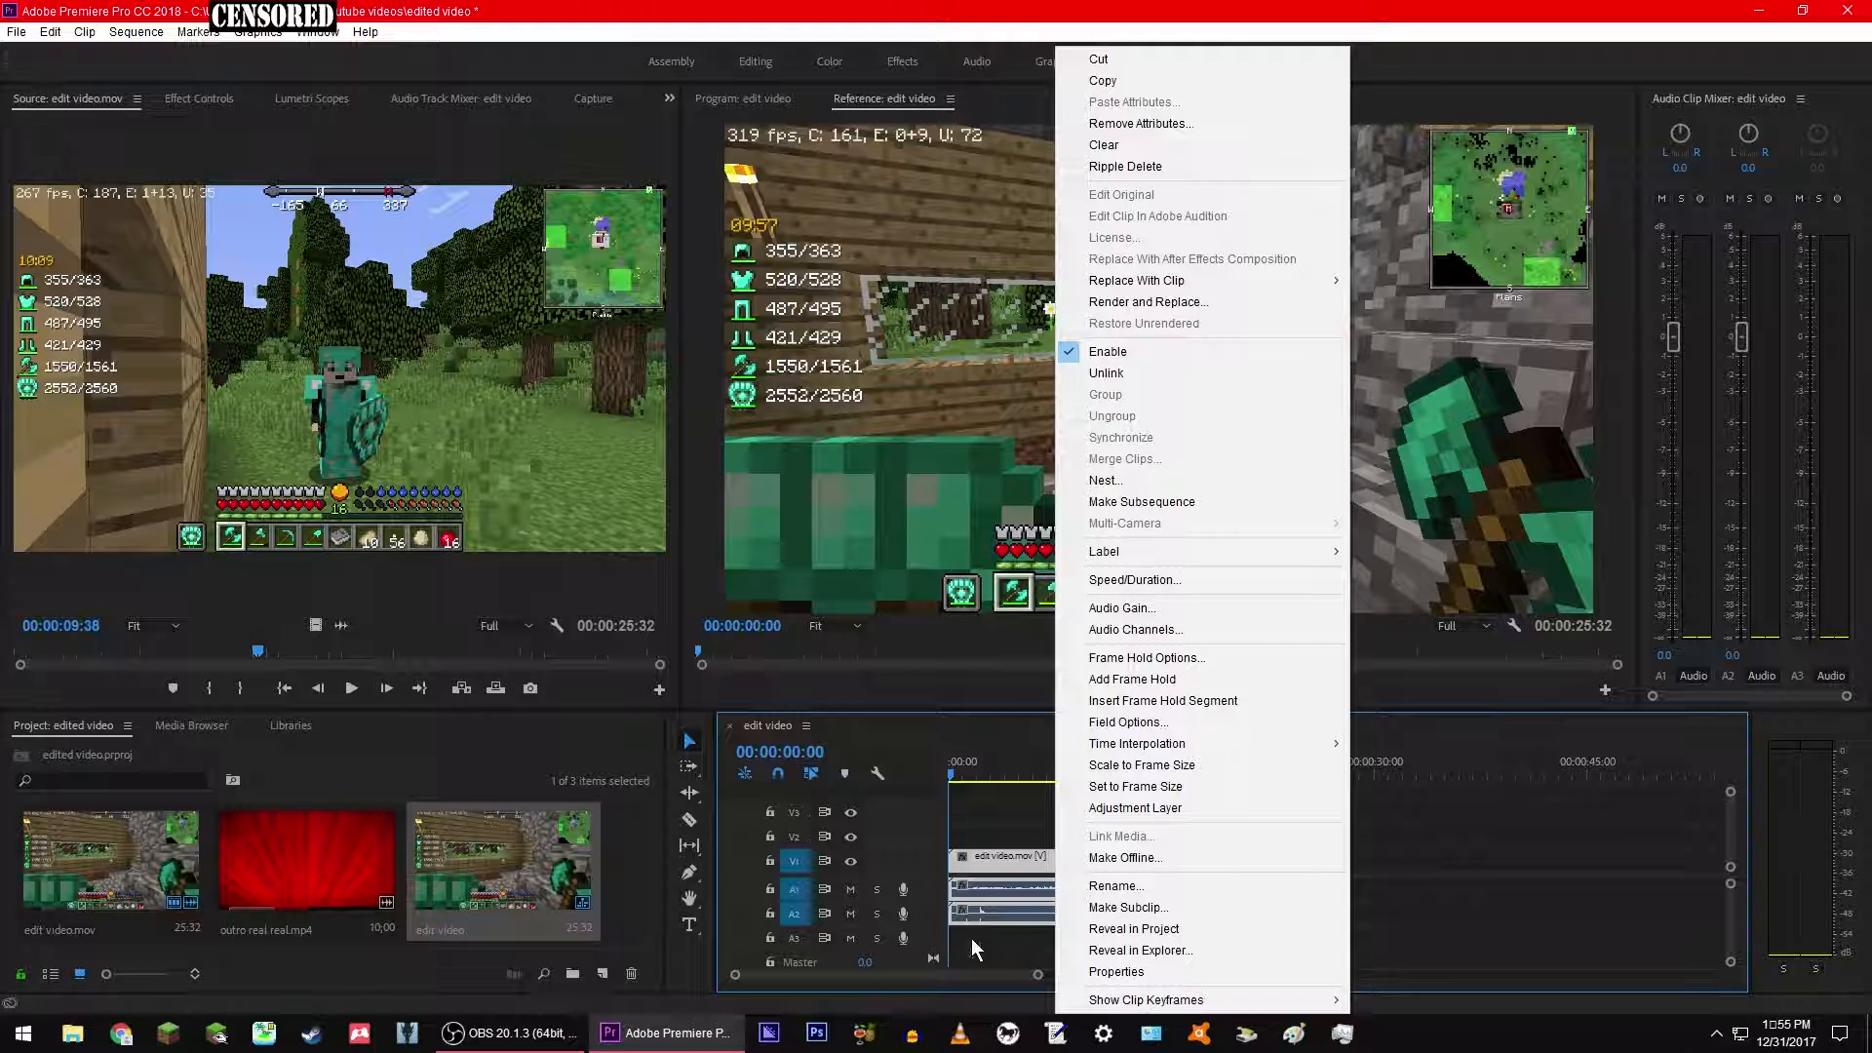
{"action": "left_click", "coordinate": [1385, 862]}
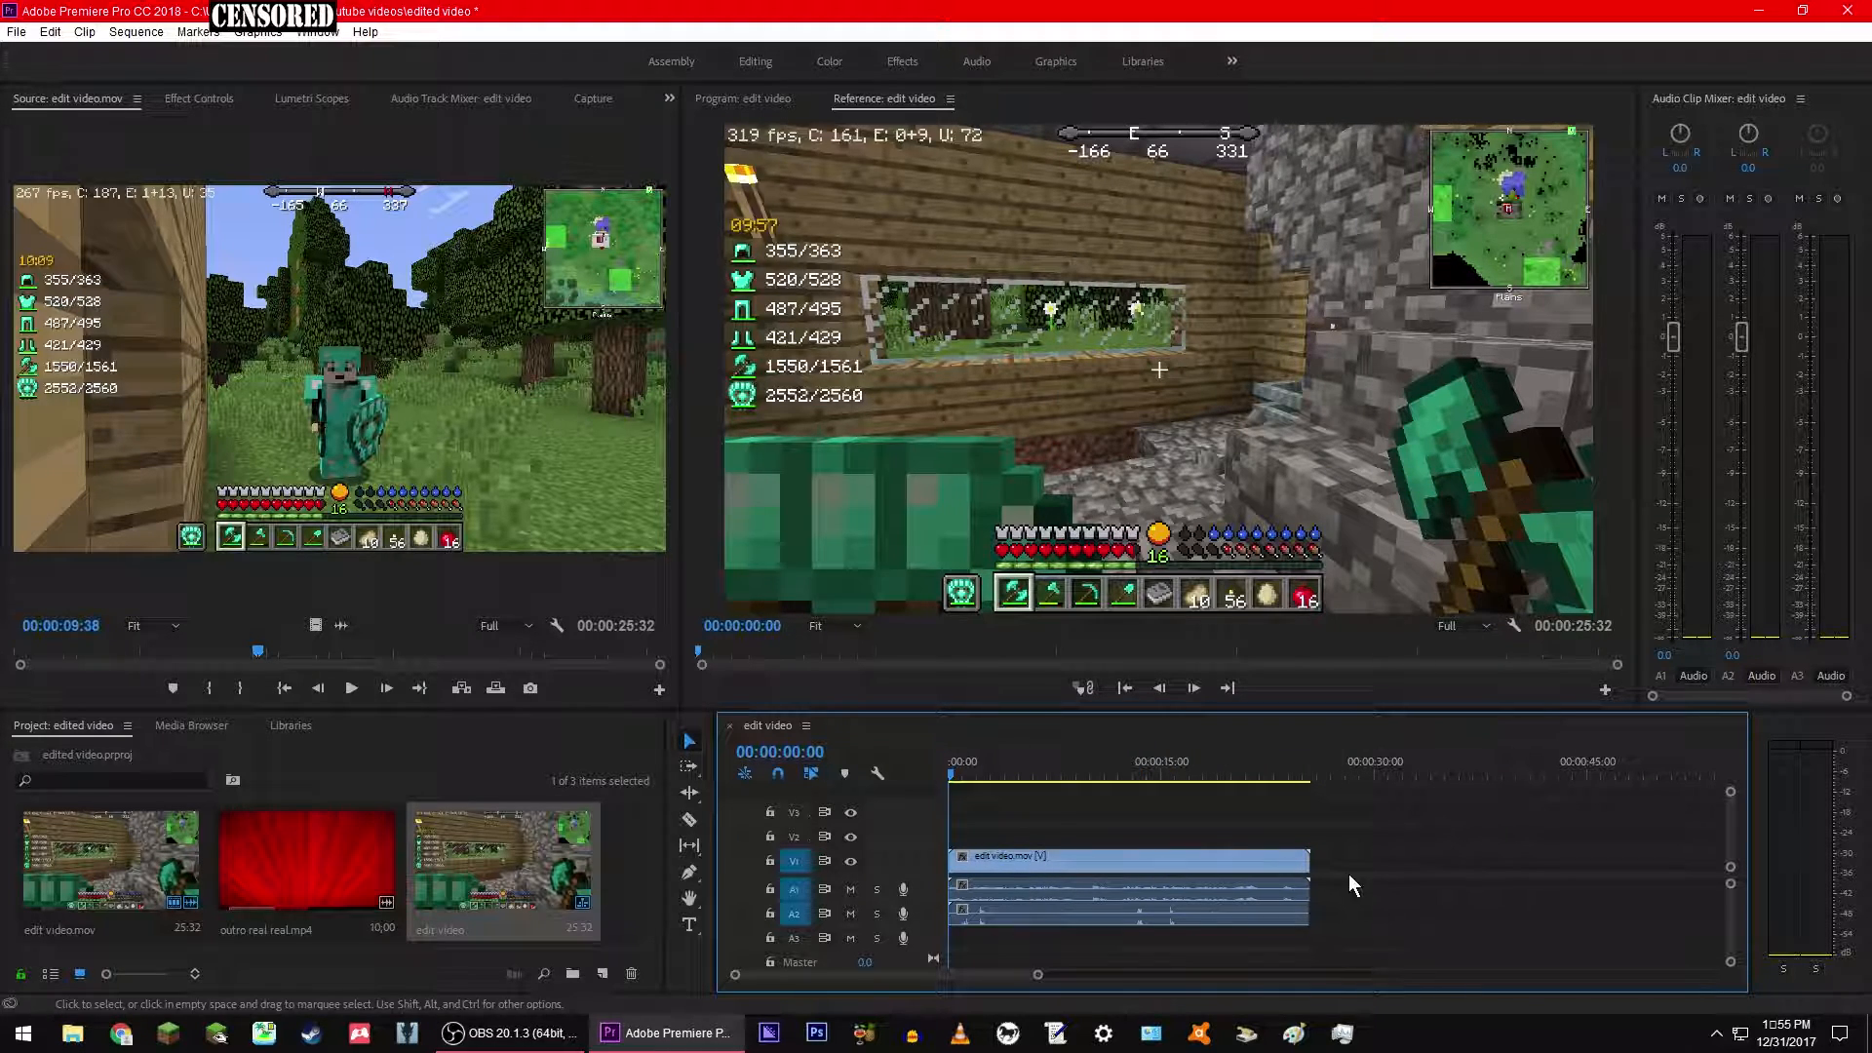
{"action": "left_click", "coordinate": [1088, 862]}
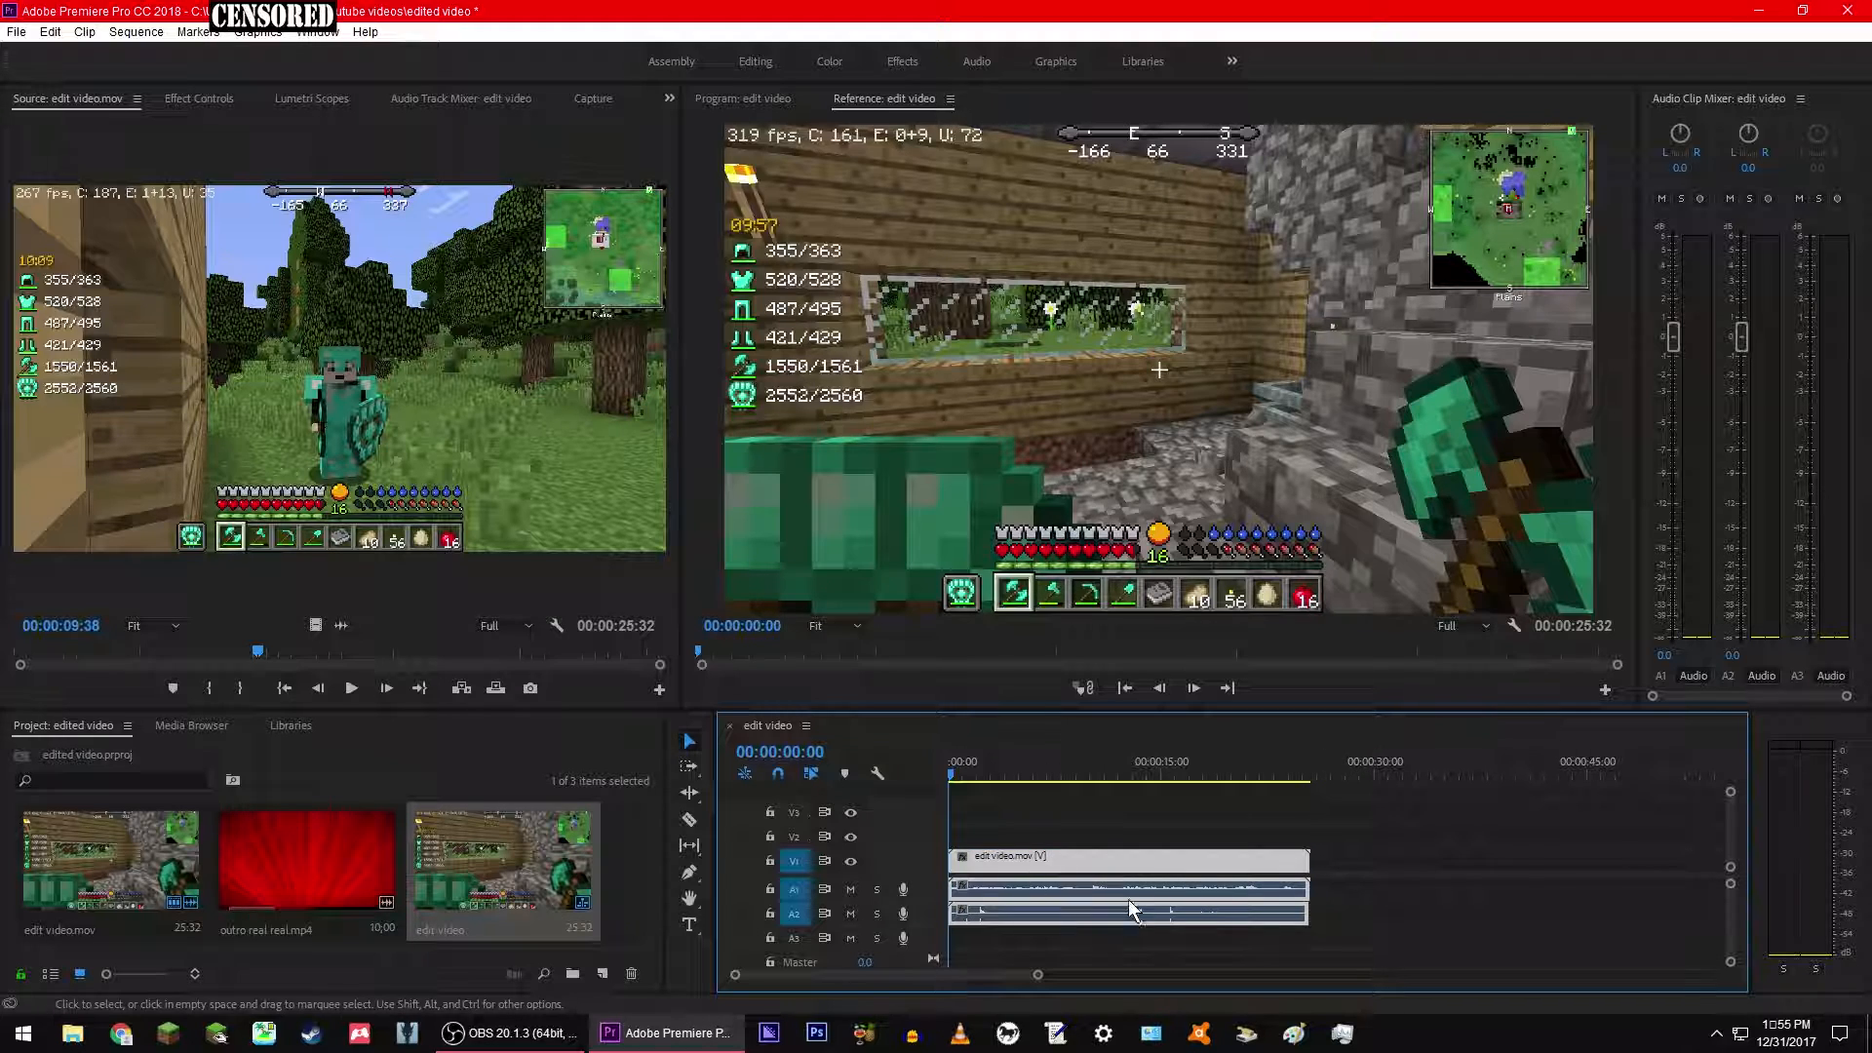
{"action": "right_click", "coordinate": [1088, 853]}
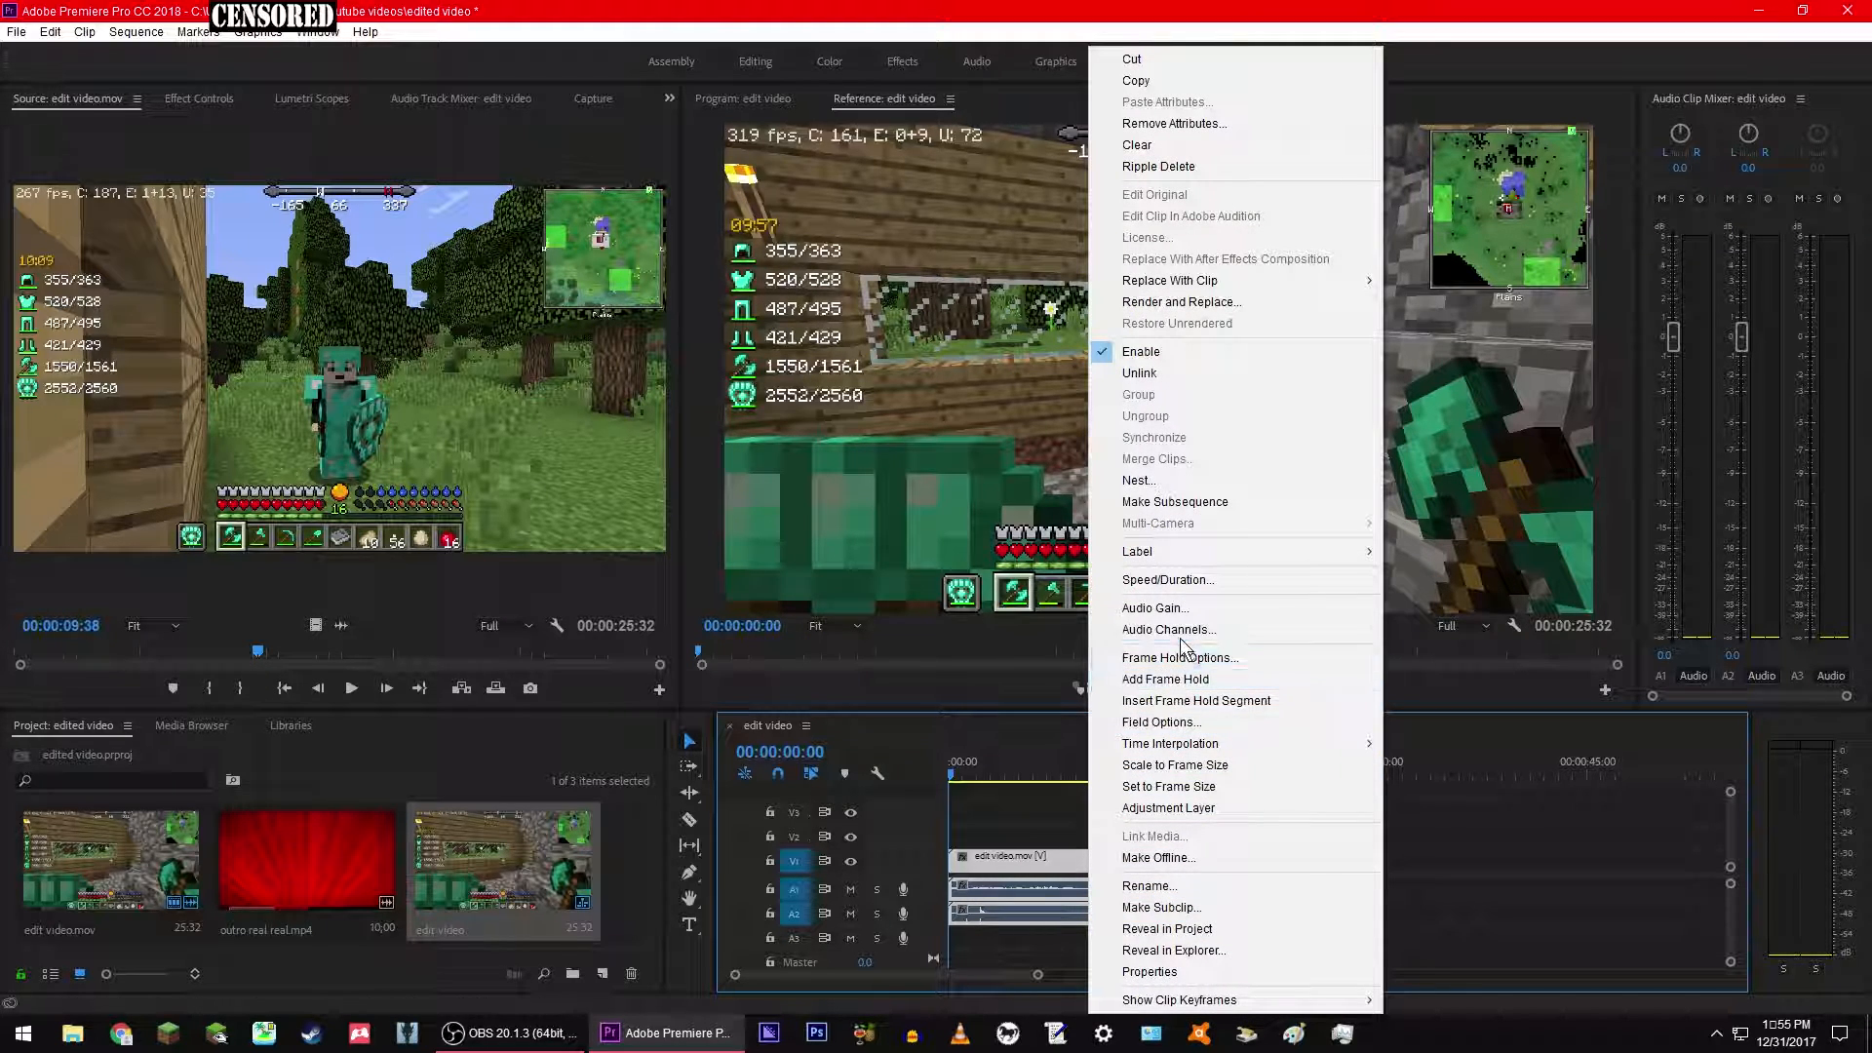
{"action": "left_click", "coordinate": [1163, 375]}
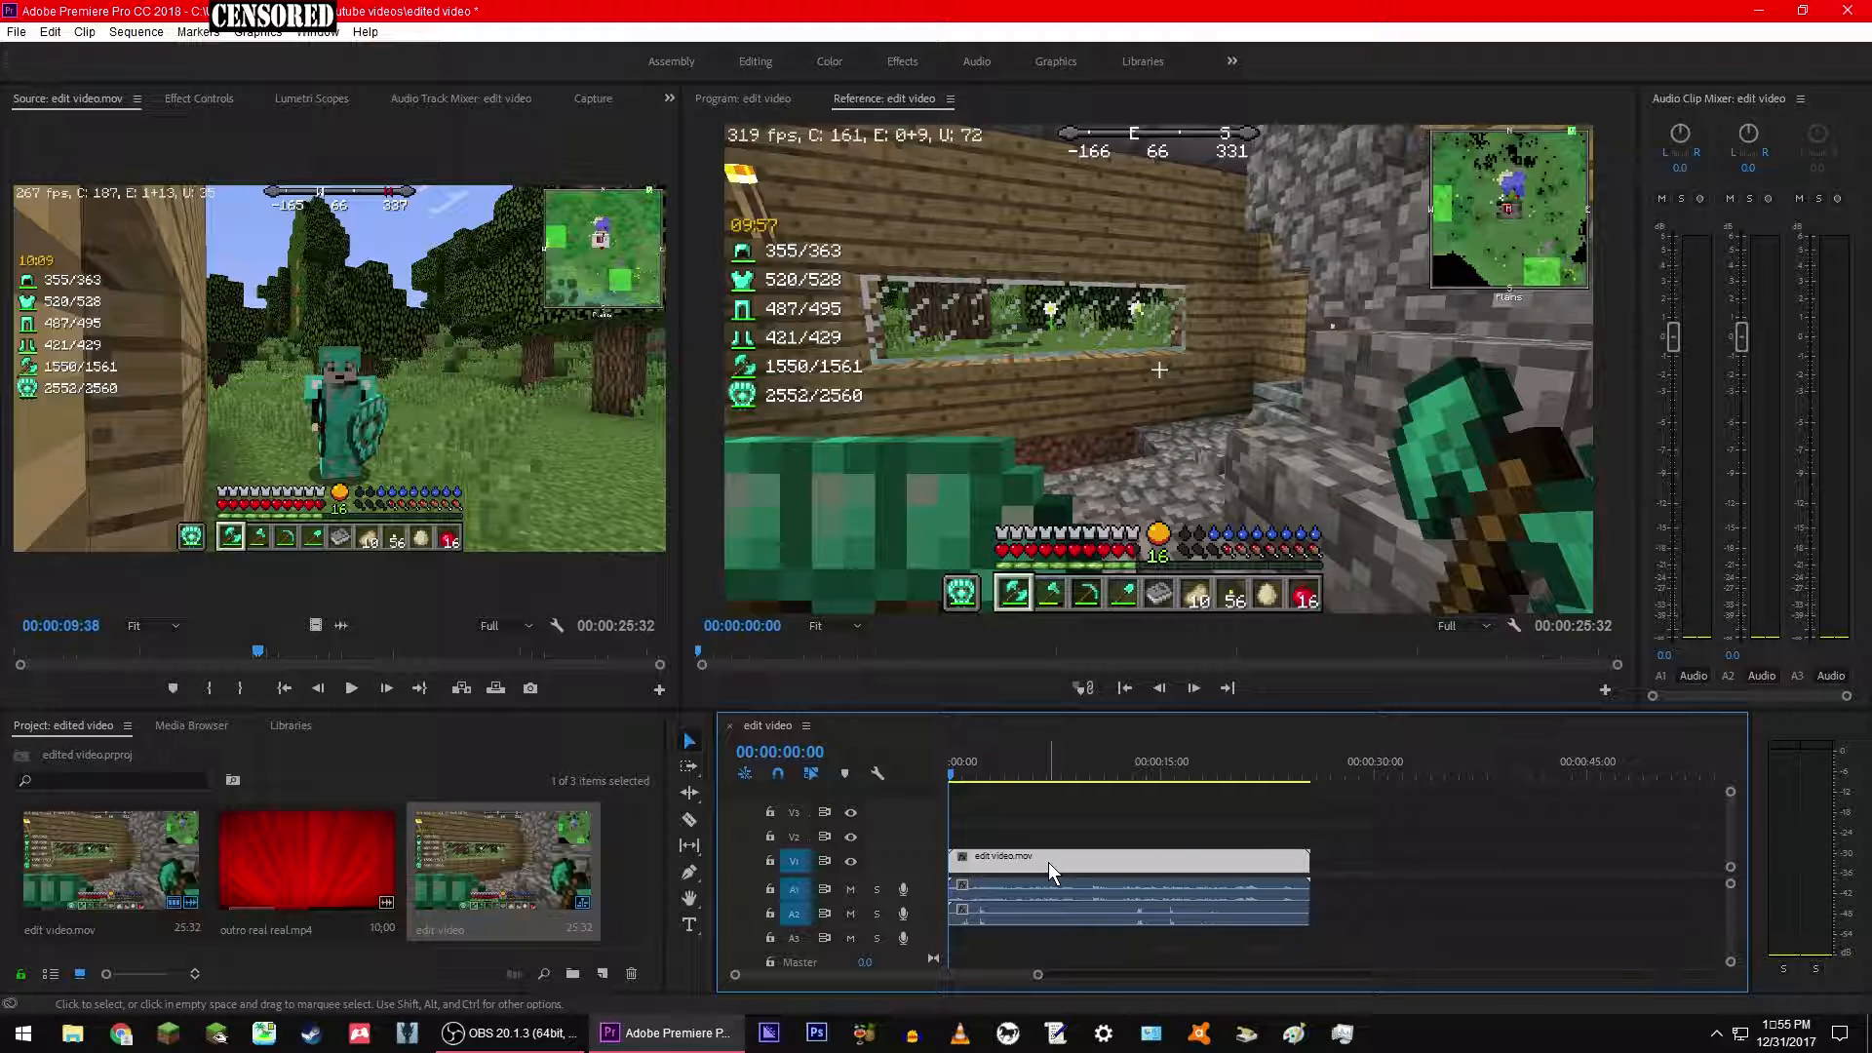
{"action": "left_click", "coordinate": [1022, 892]}
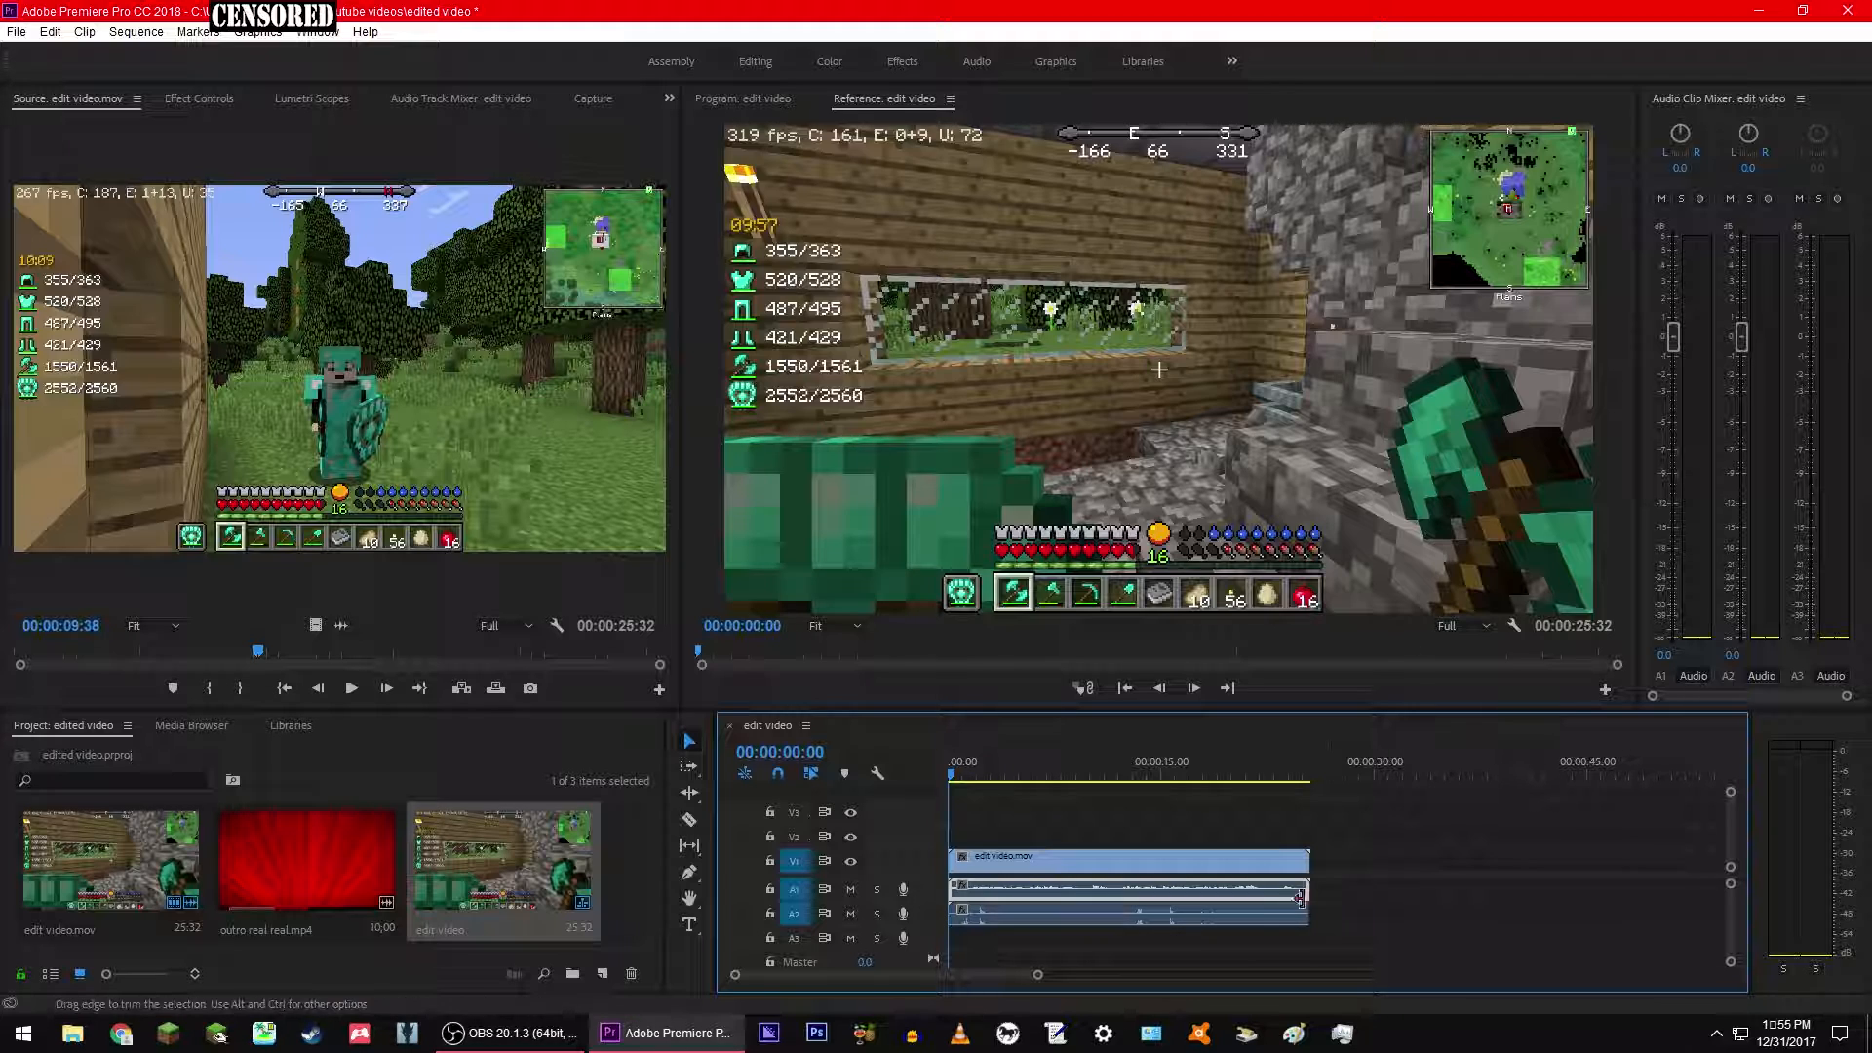
{"action": "left_click", "coordinate": [1033, 917]}
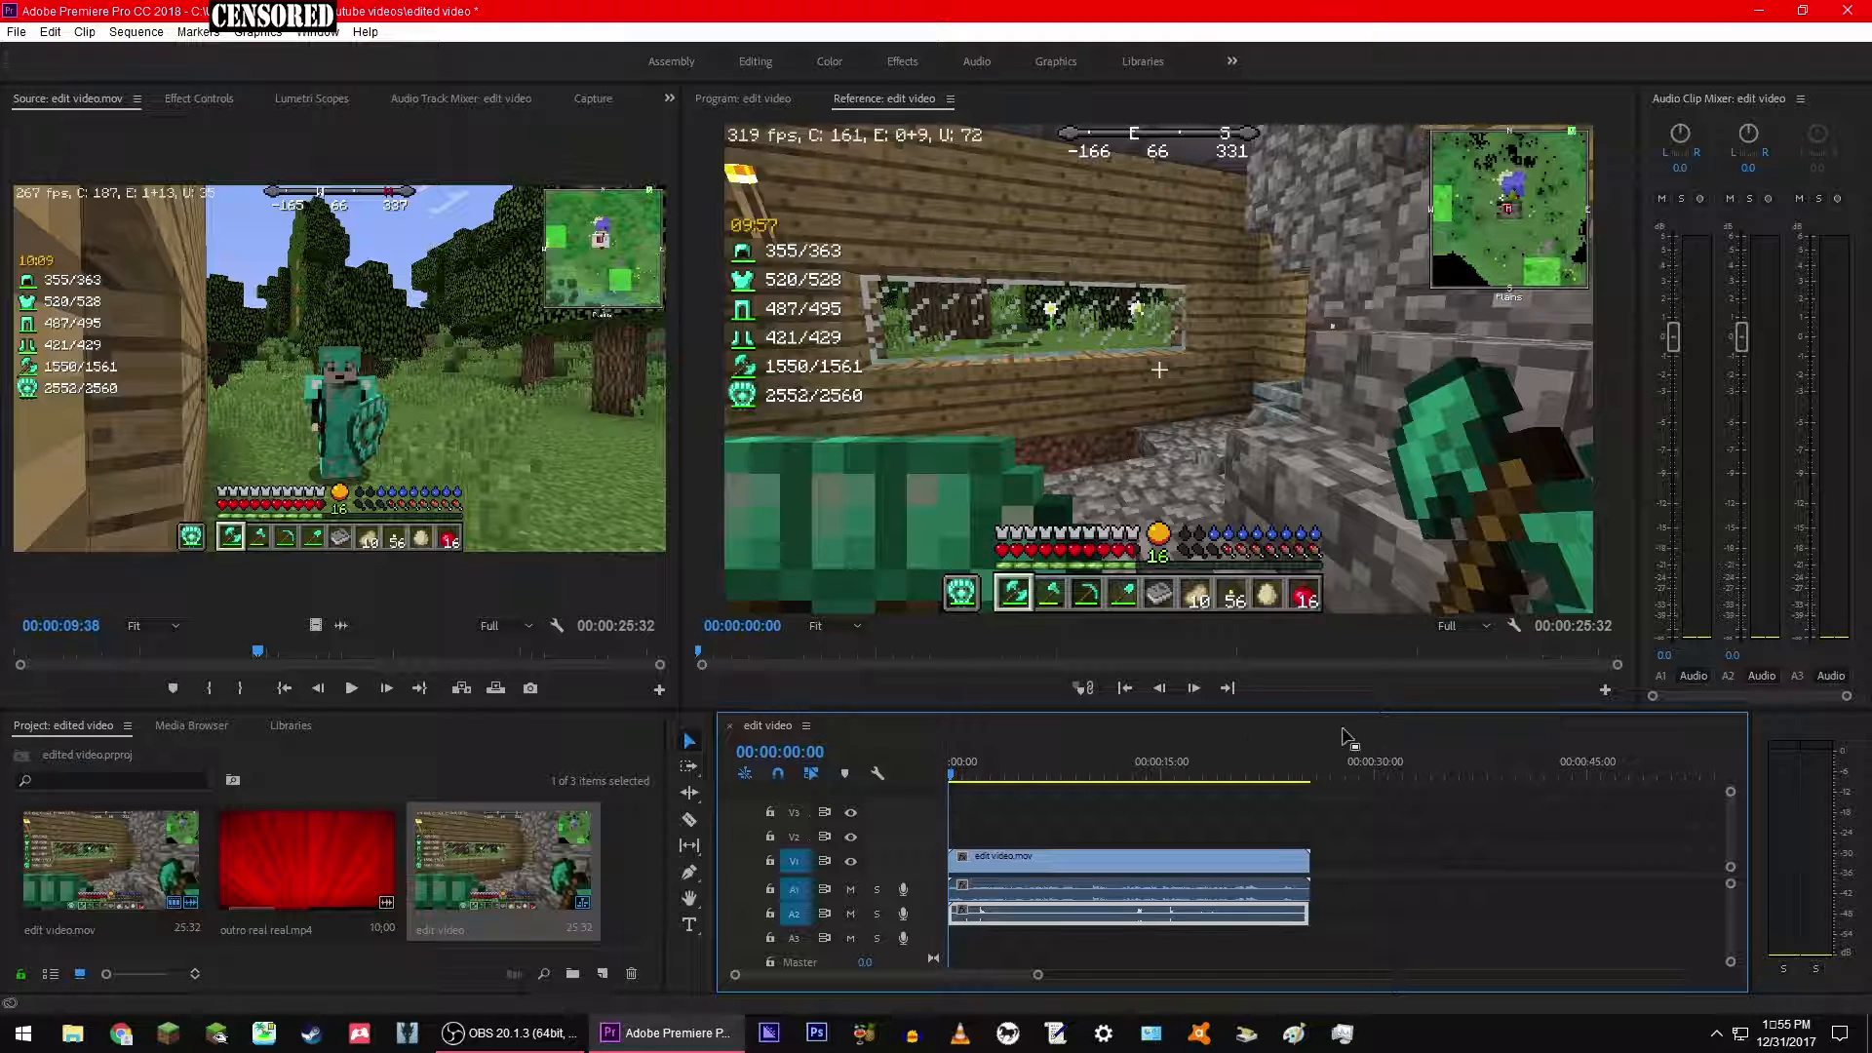
{"action": "left_click", "coordinate": [1111, 892]}
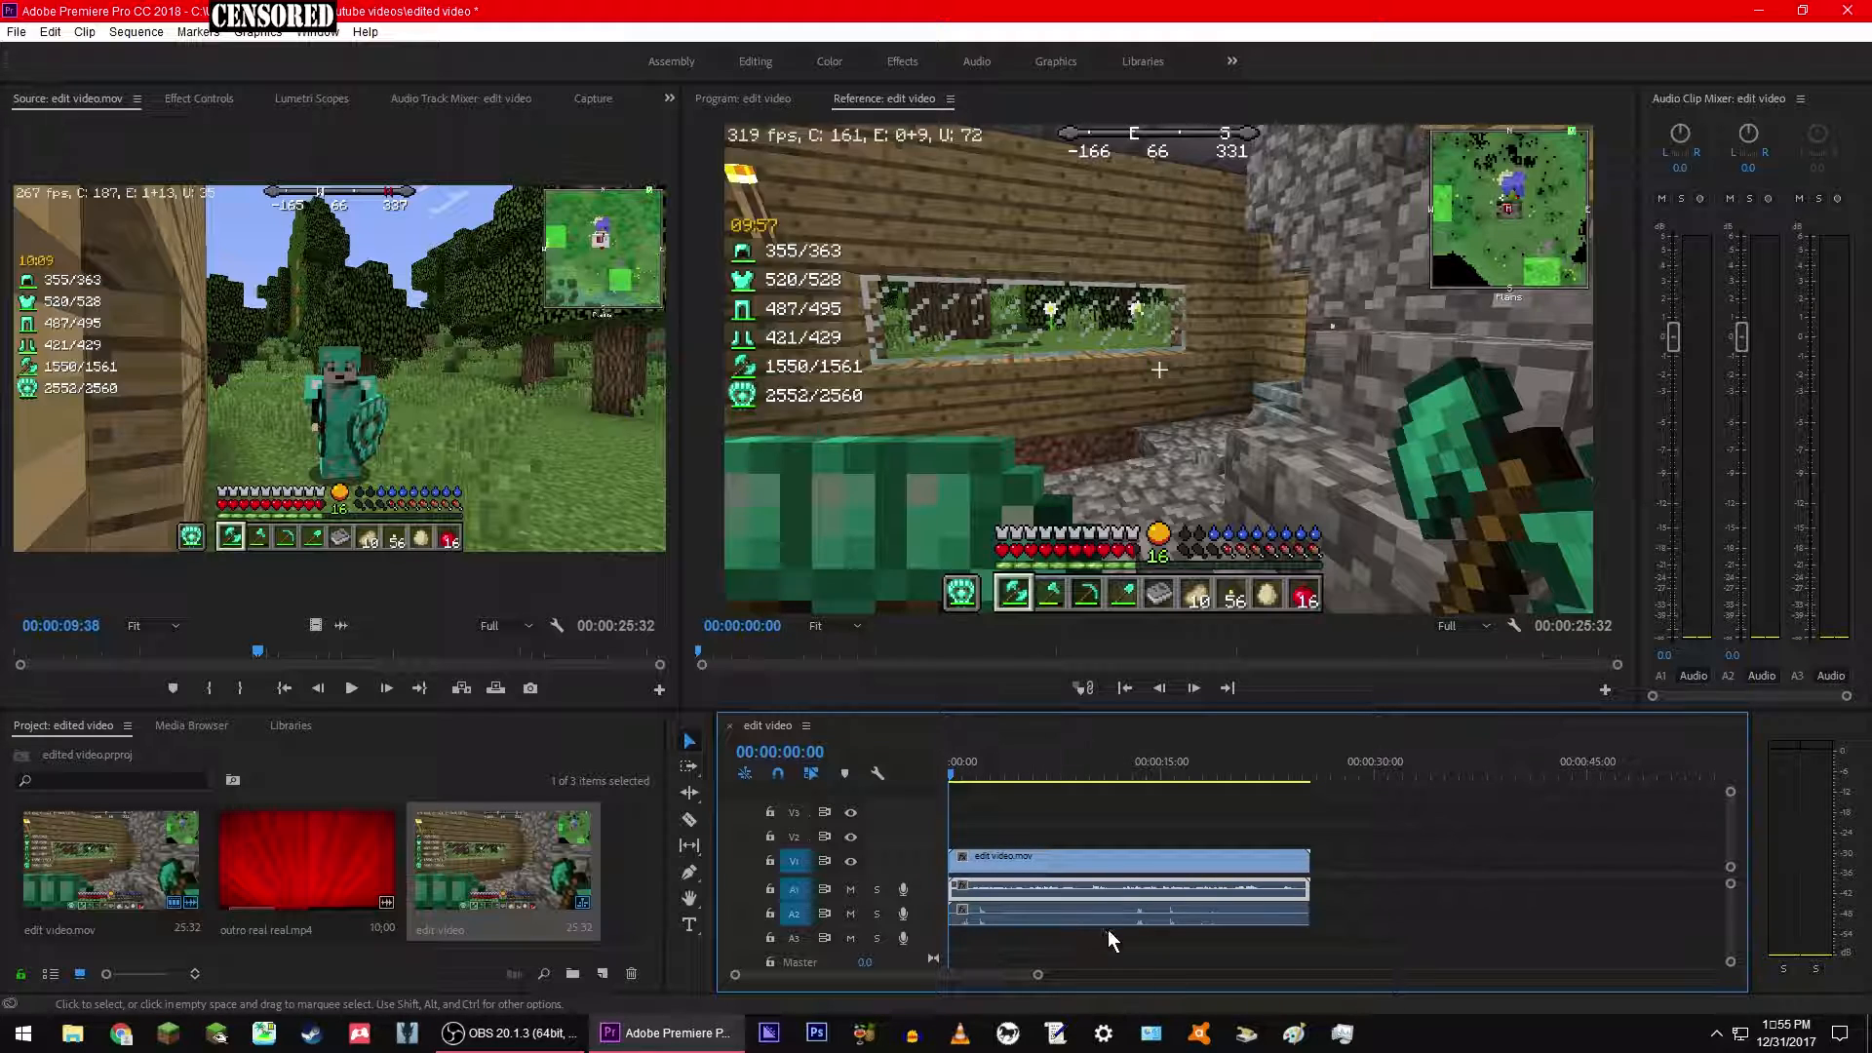
{"action": "right_click", "coordinate": [1092, 913]}
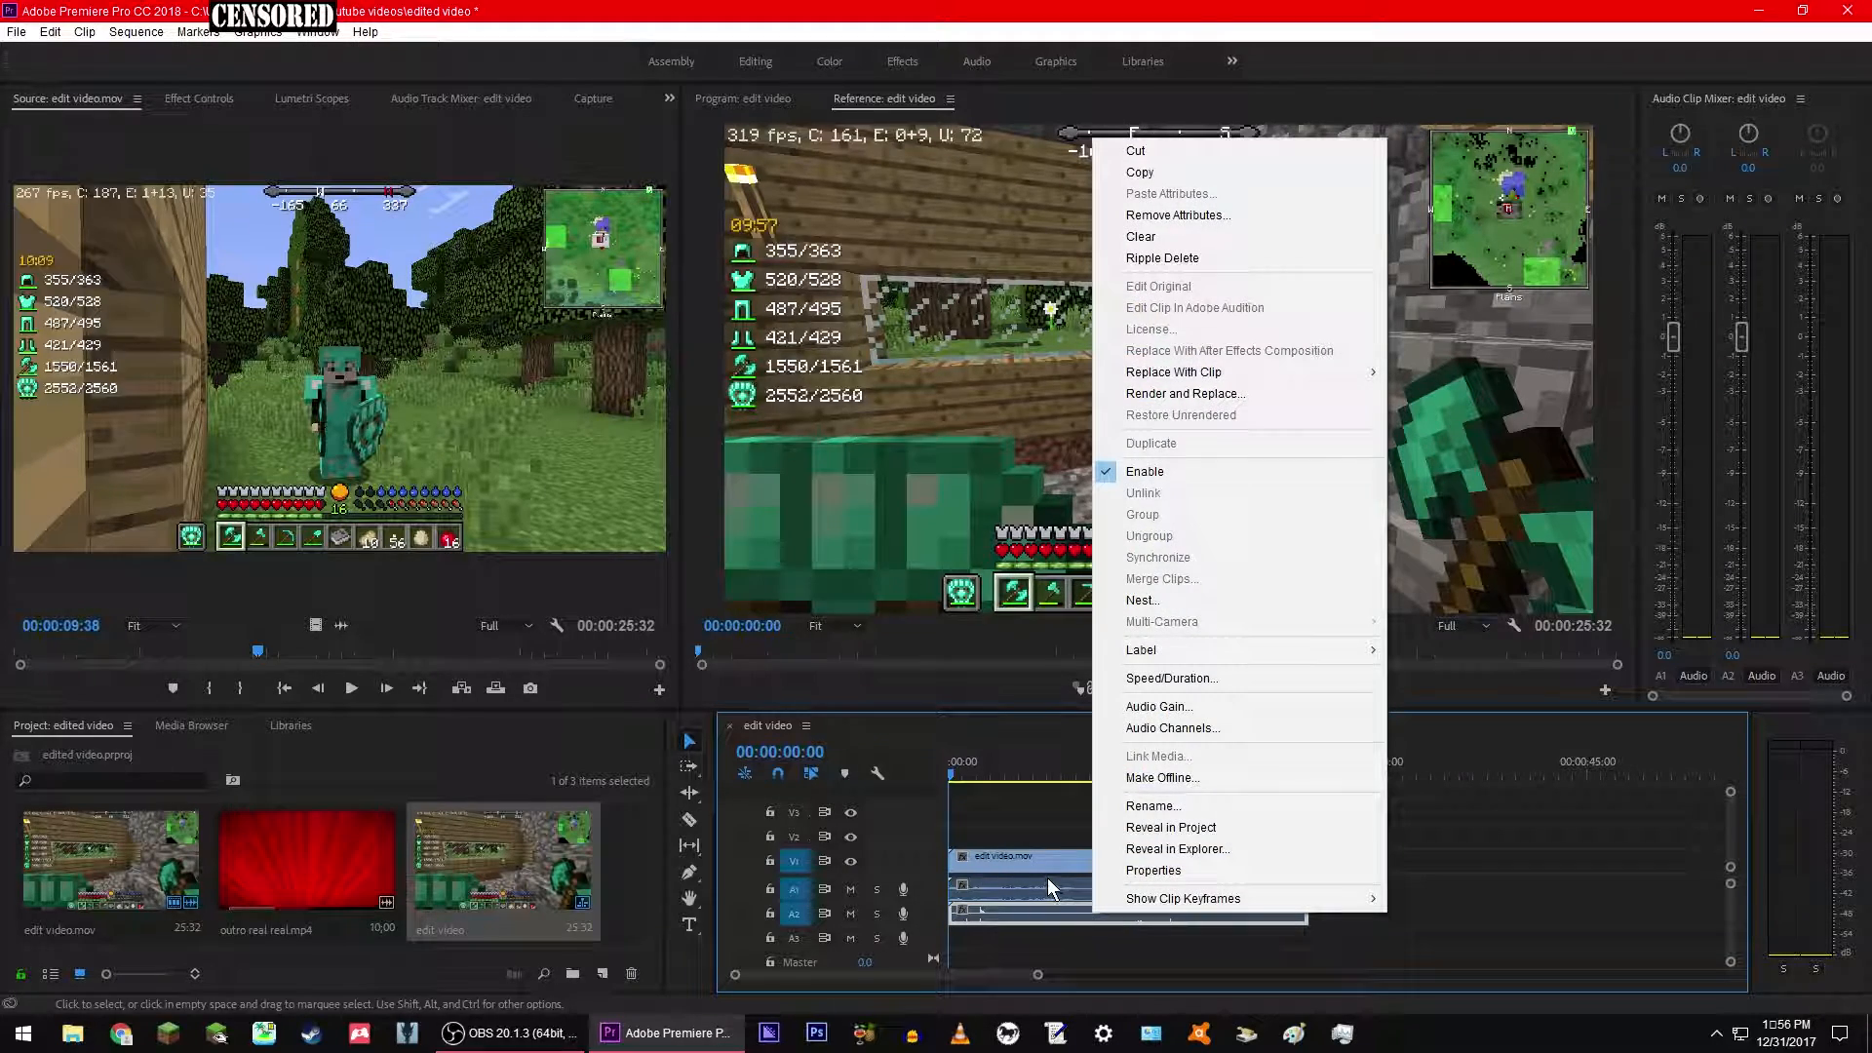
{"action": "left_click", "coordinate": [996, 841]}
{"action": "right_click", "coordinate": [1069, 891]}
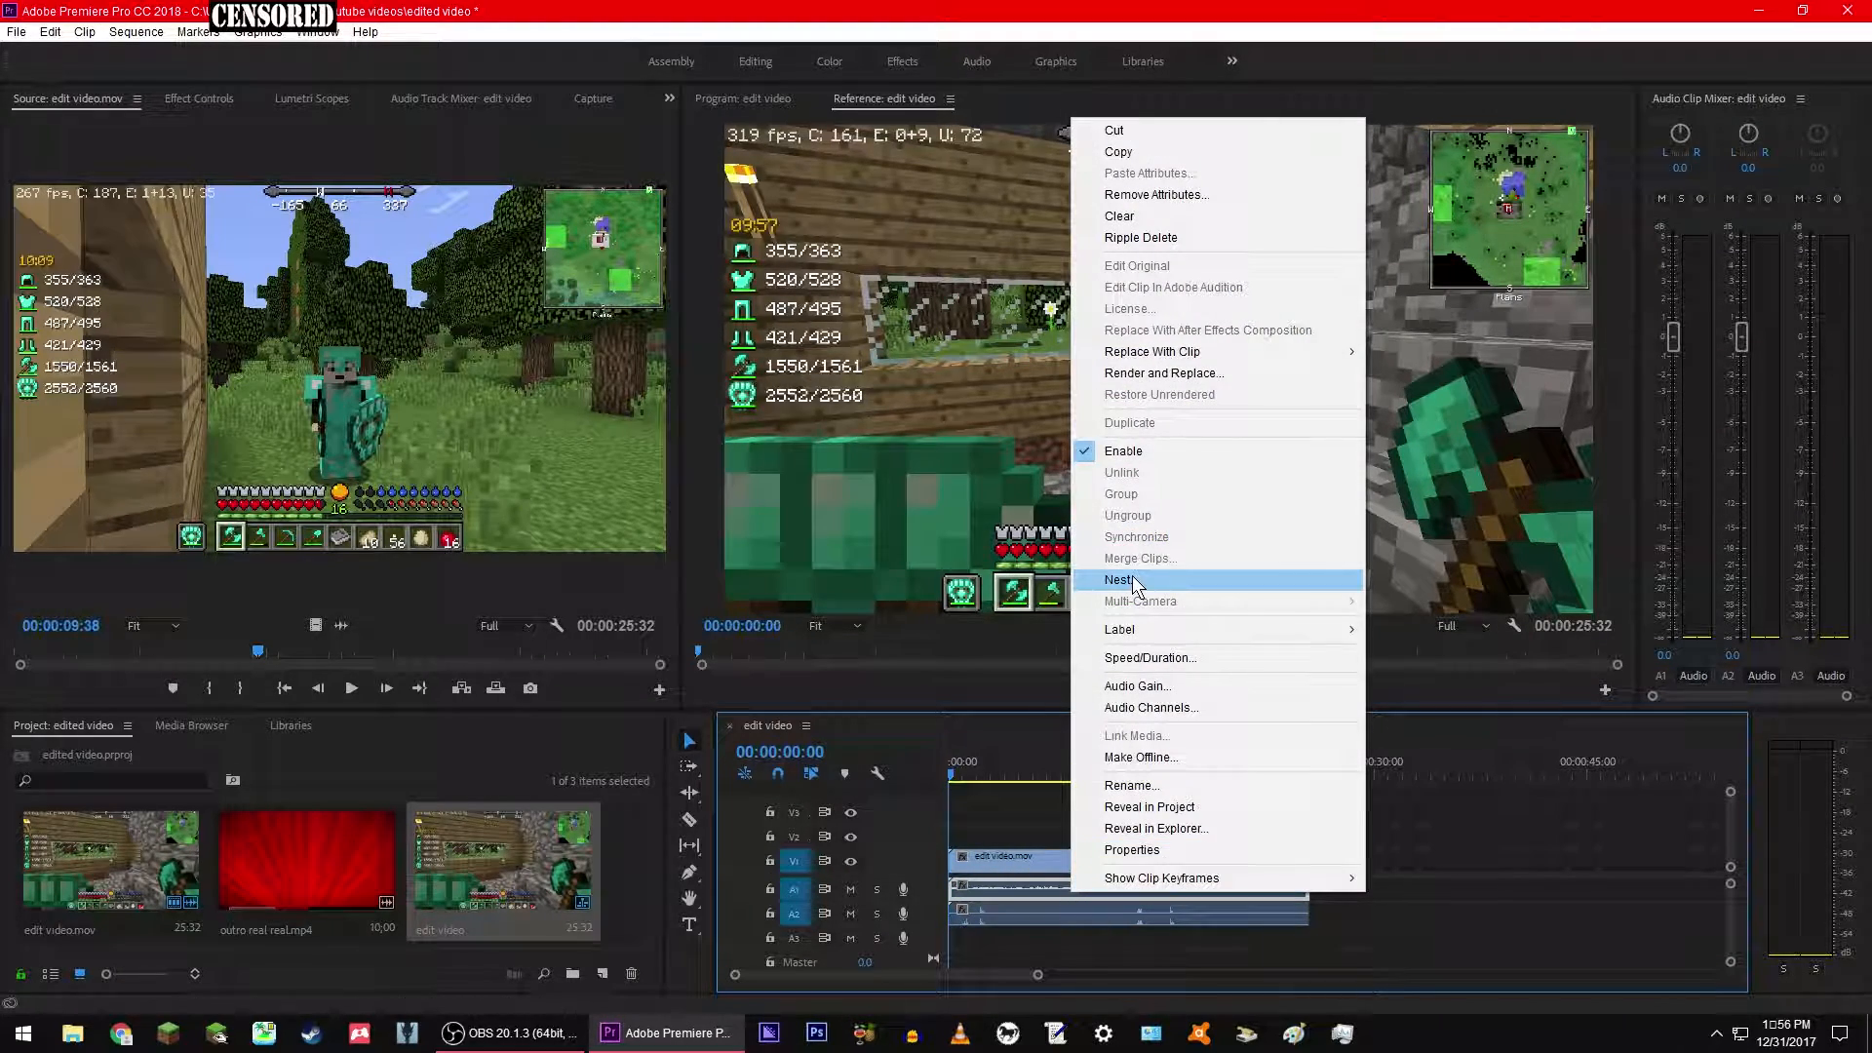
{"action": "left_click", "coordinate": [1084, 916]}
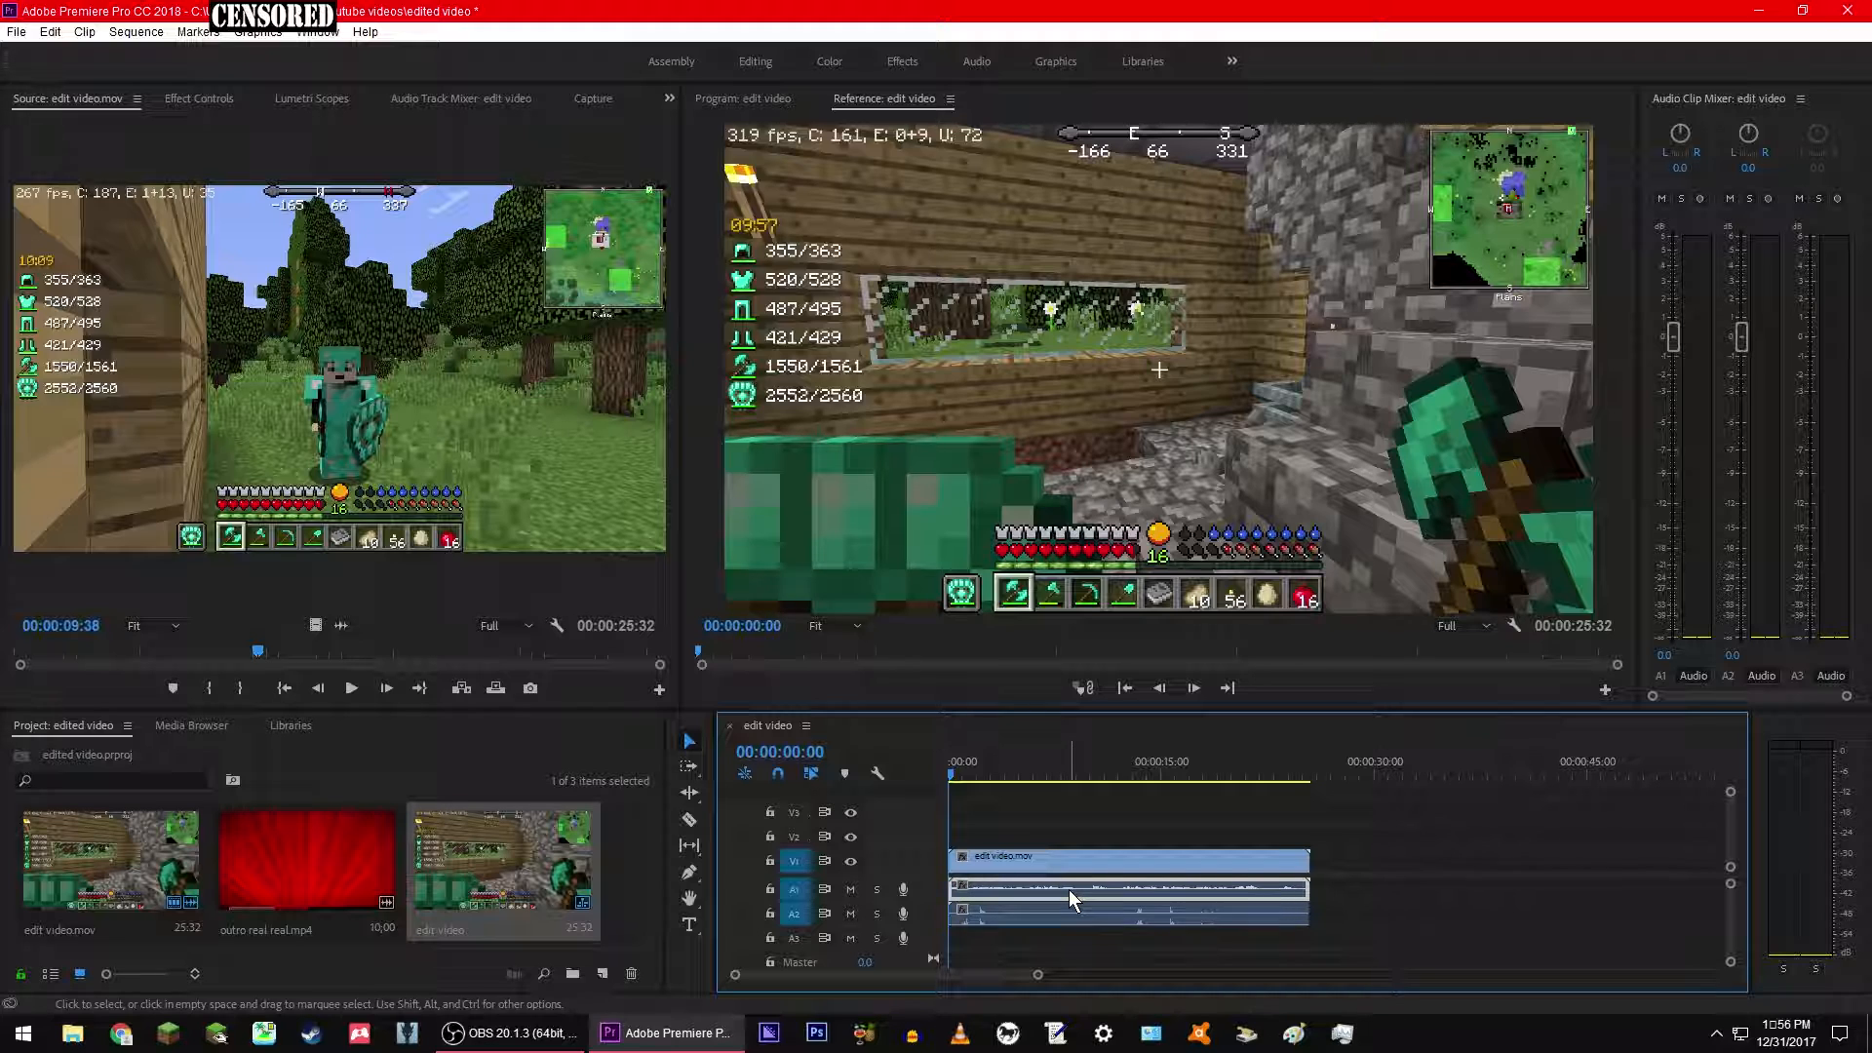
Step: Adjust the audio gain of the A1 clip using the Set Gain to option, and play the sequence to check the levels
{"action": "right_click", "coordinate": [1073, 886]}
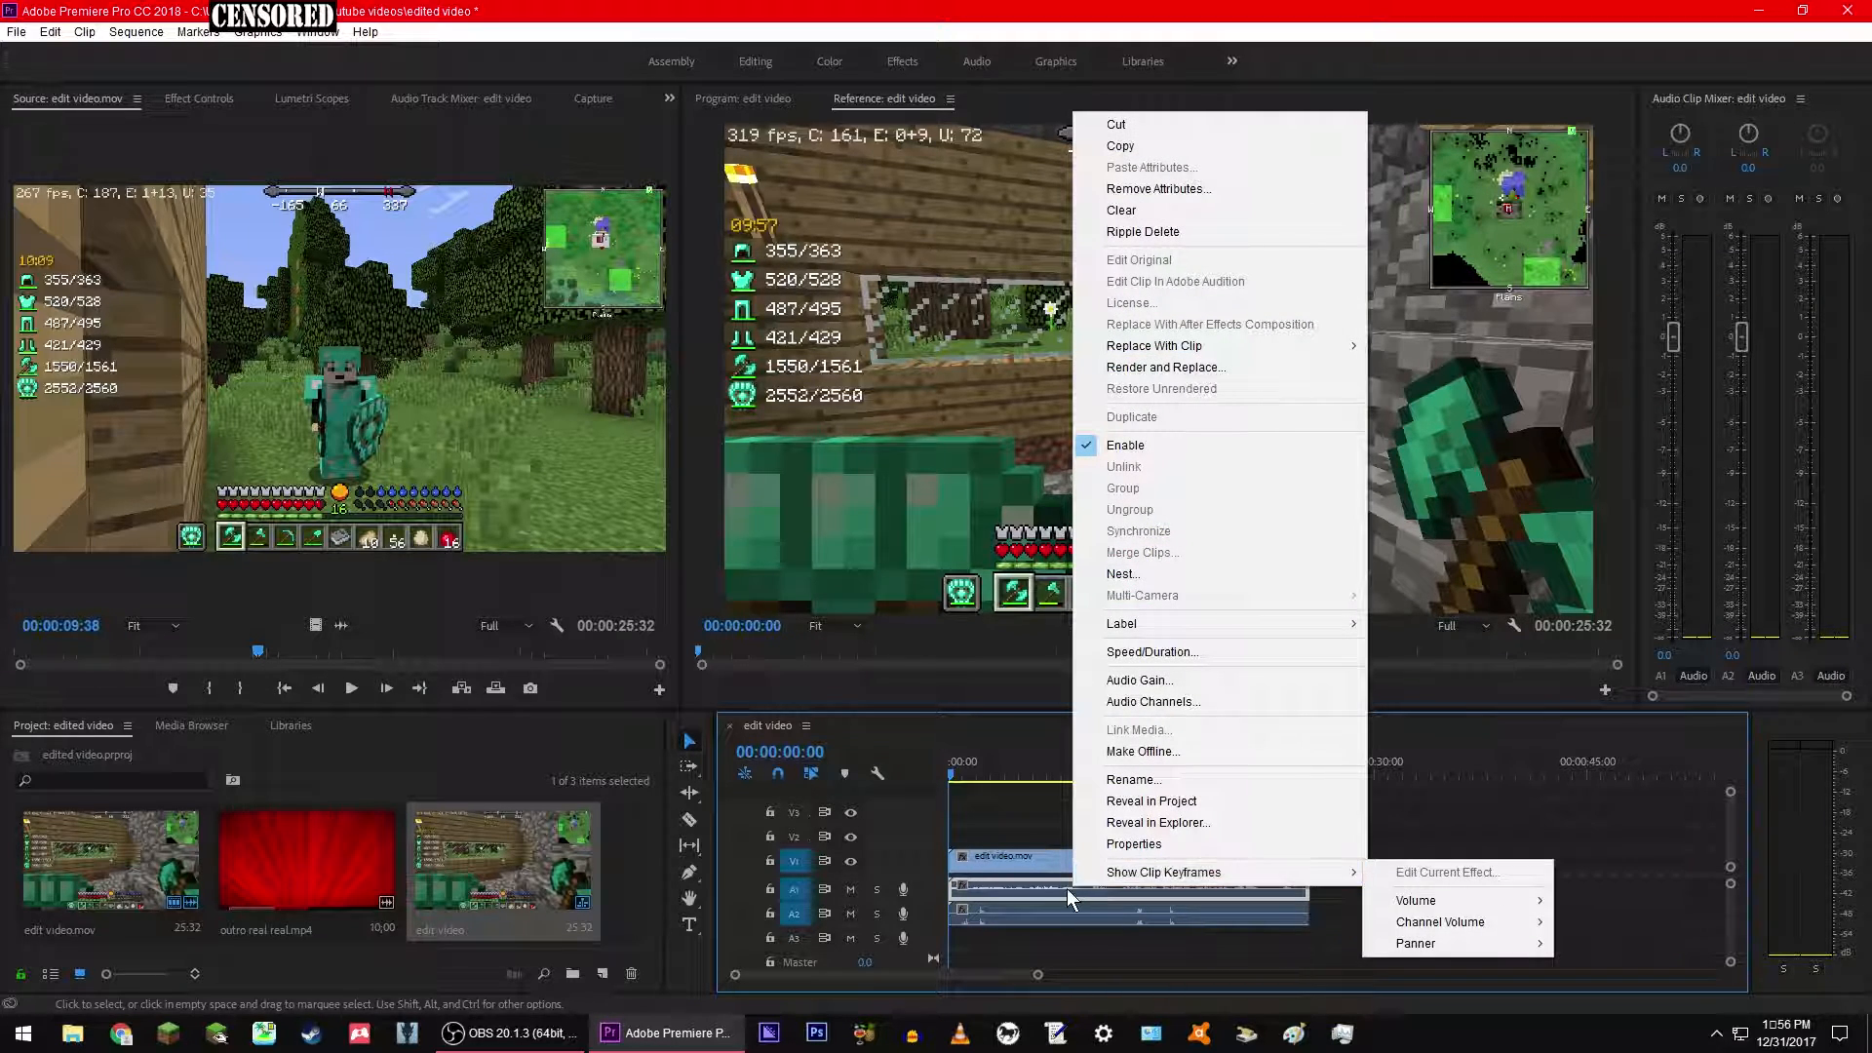
{"action": "left_click", "coordinate": [1203, 678]}
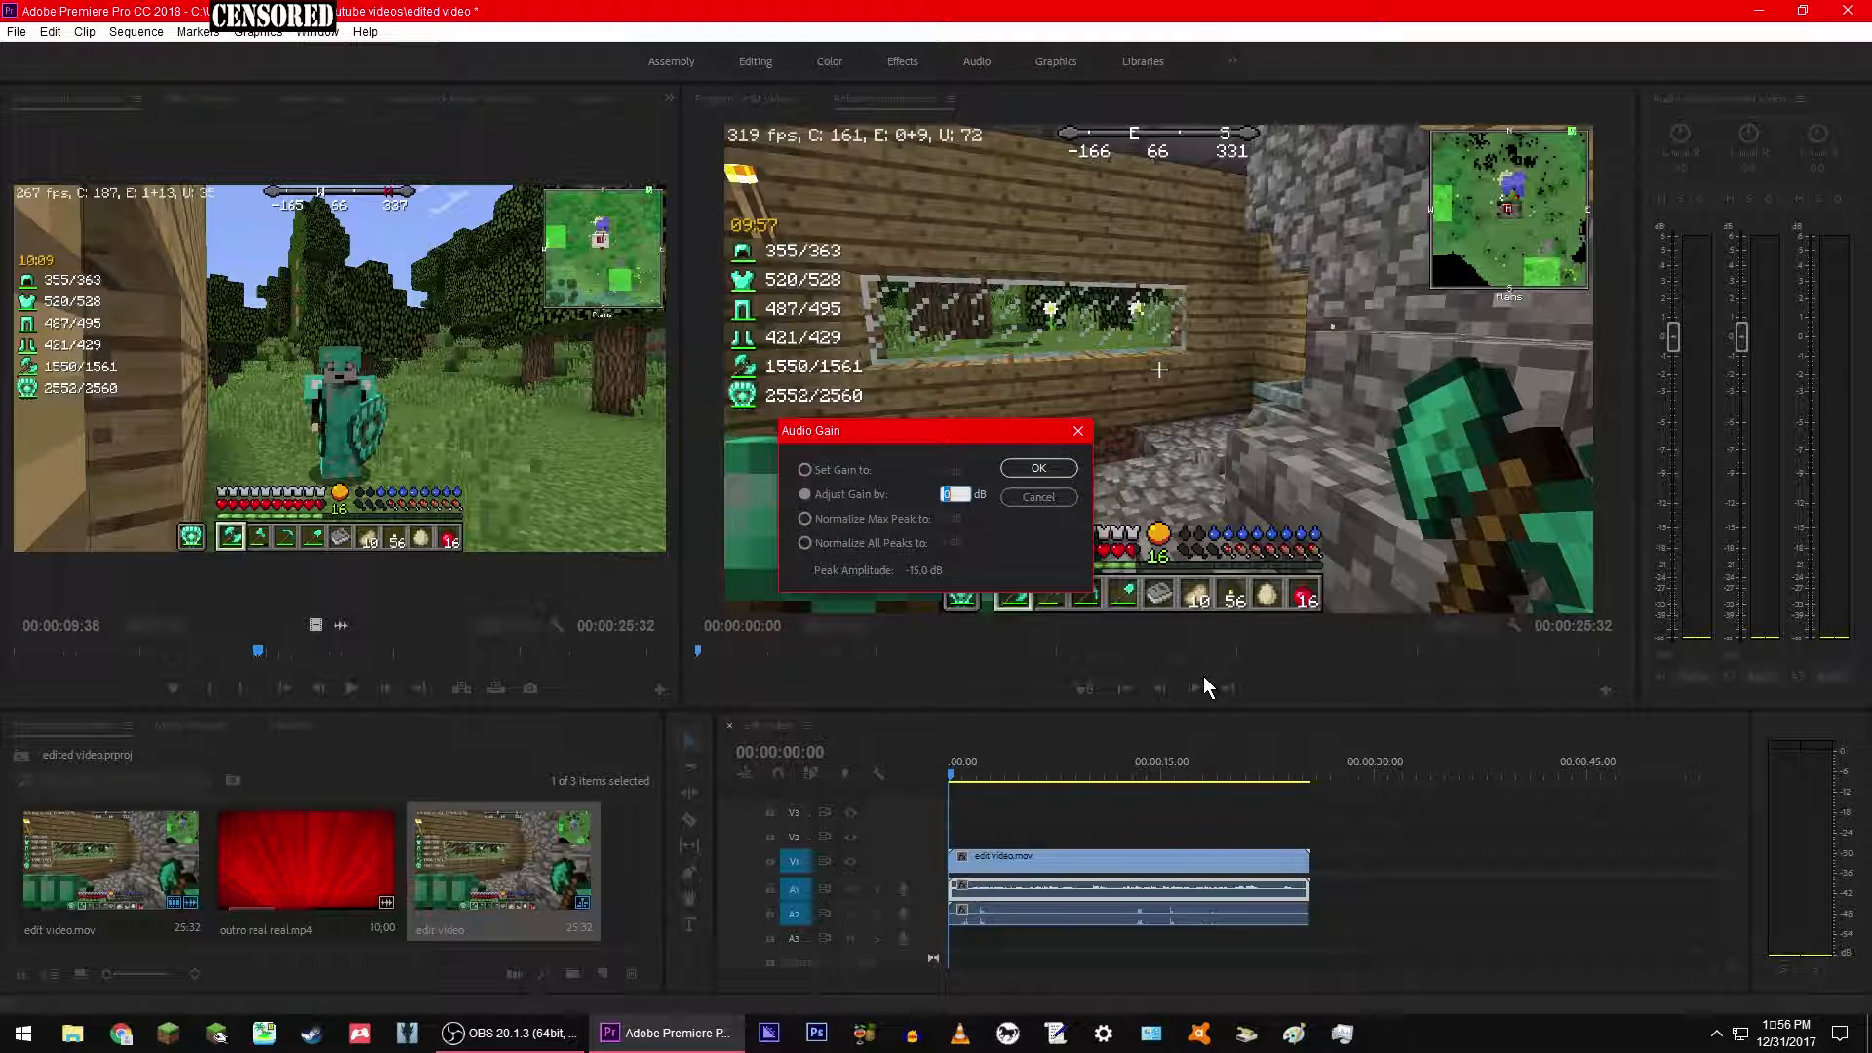
{"action": "left_click", "coordinate": [837, 469]}
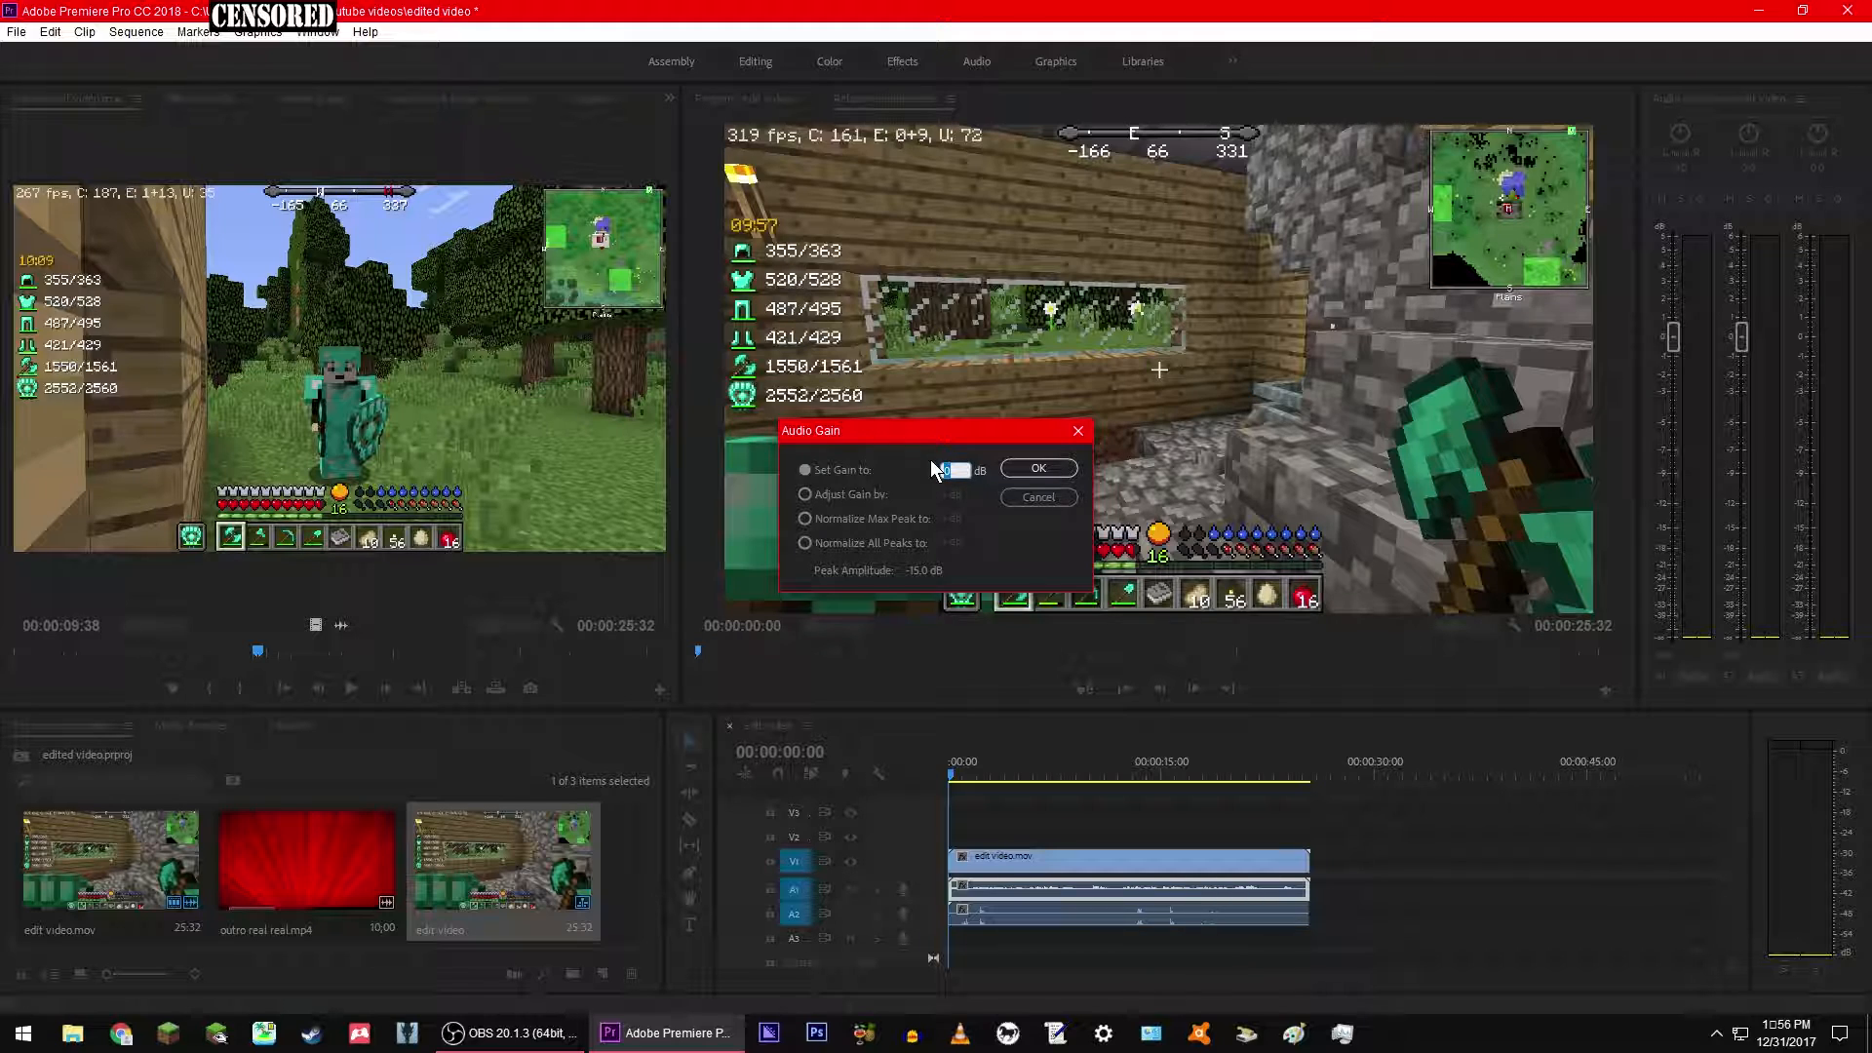
{"action": "left_click", "coordinate": [1040, 469]}
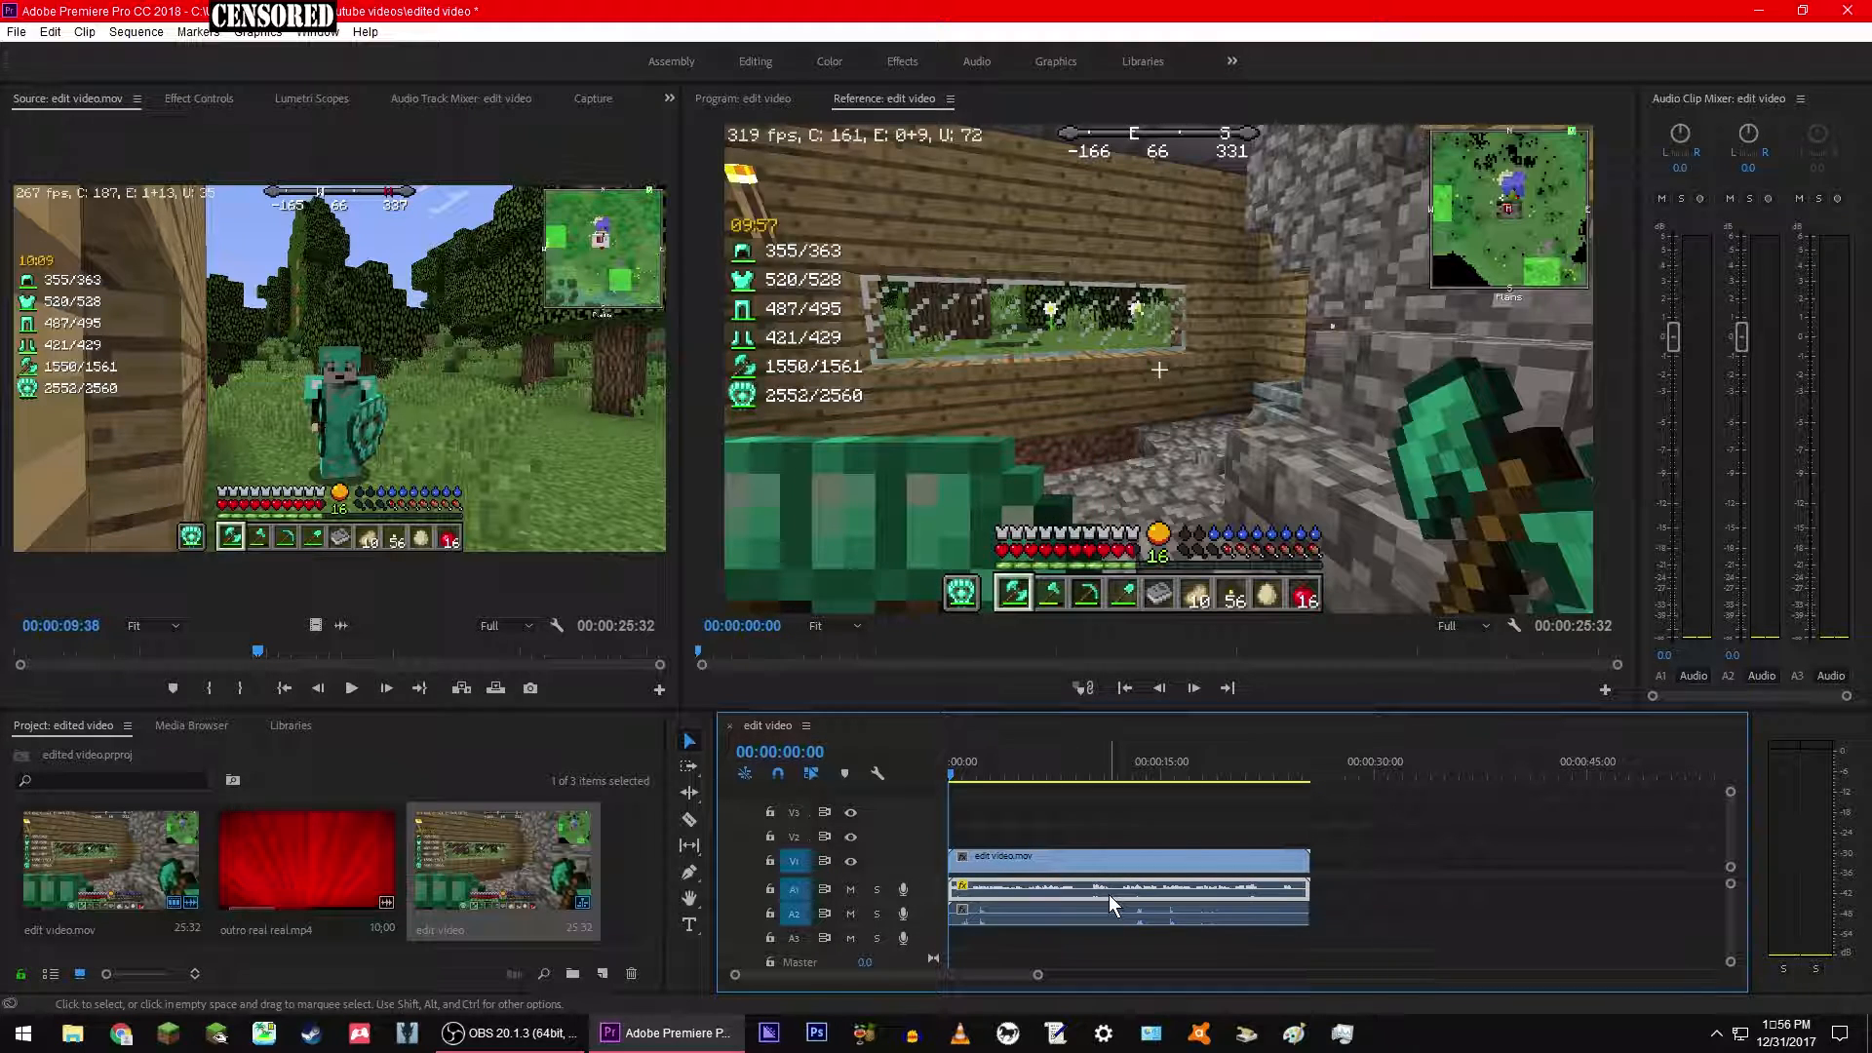
{"action": "key", "text": "space"}
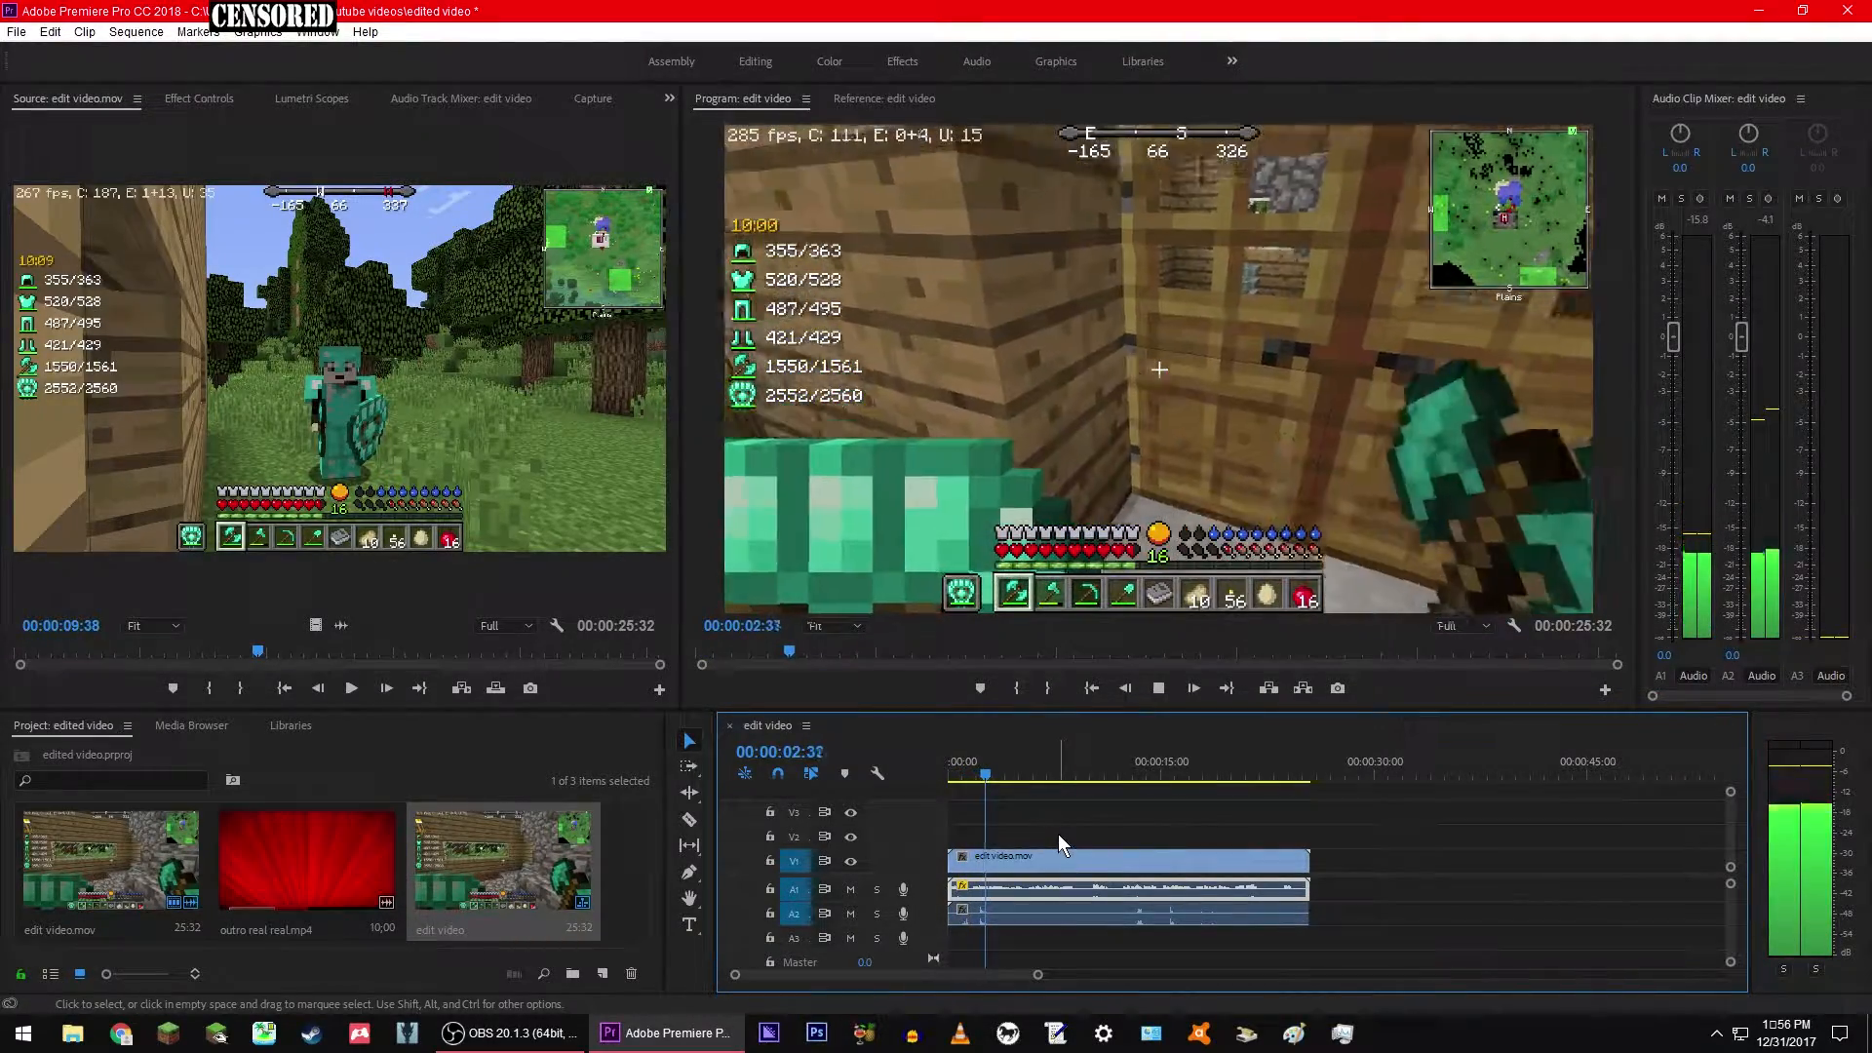
{"action": "key", "text": "space"}
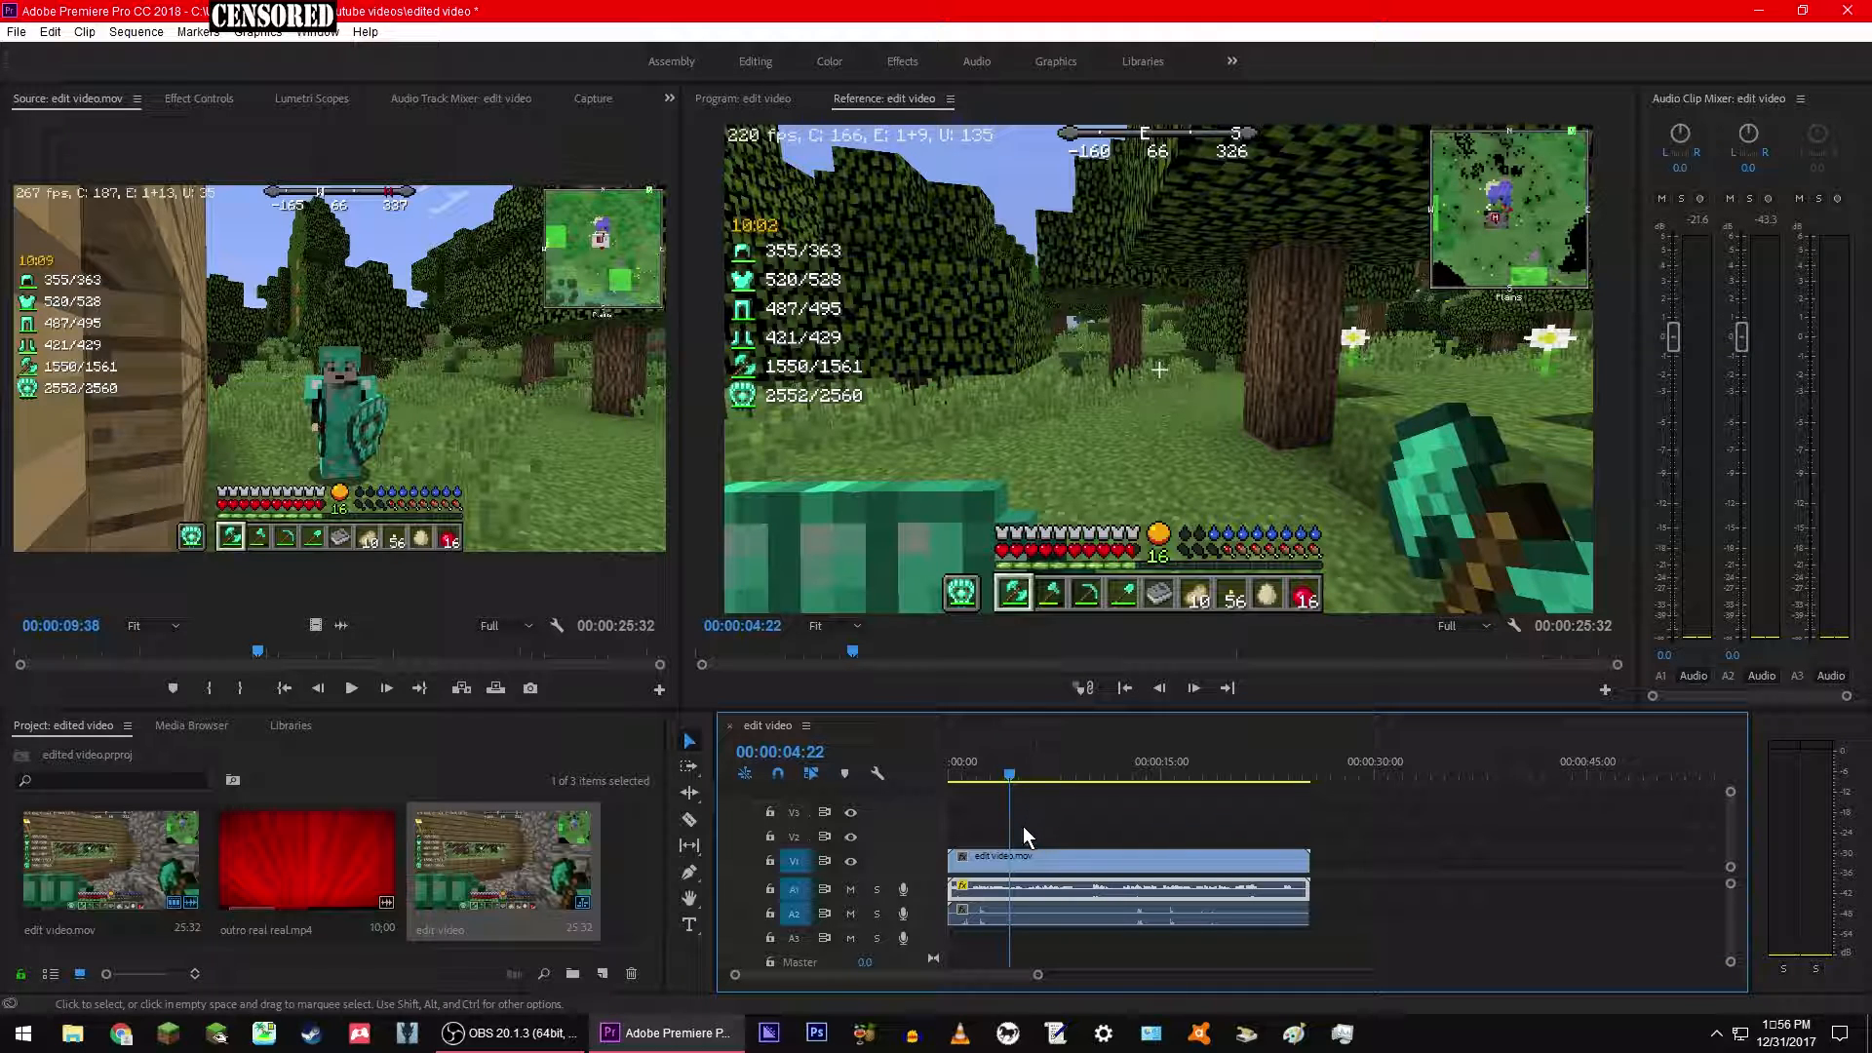
Step: Set the audio gain of the A2 clip to -3 dB and play the sequence from the start
{"action": "right_click", "coordinate": [1008, 917]}
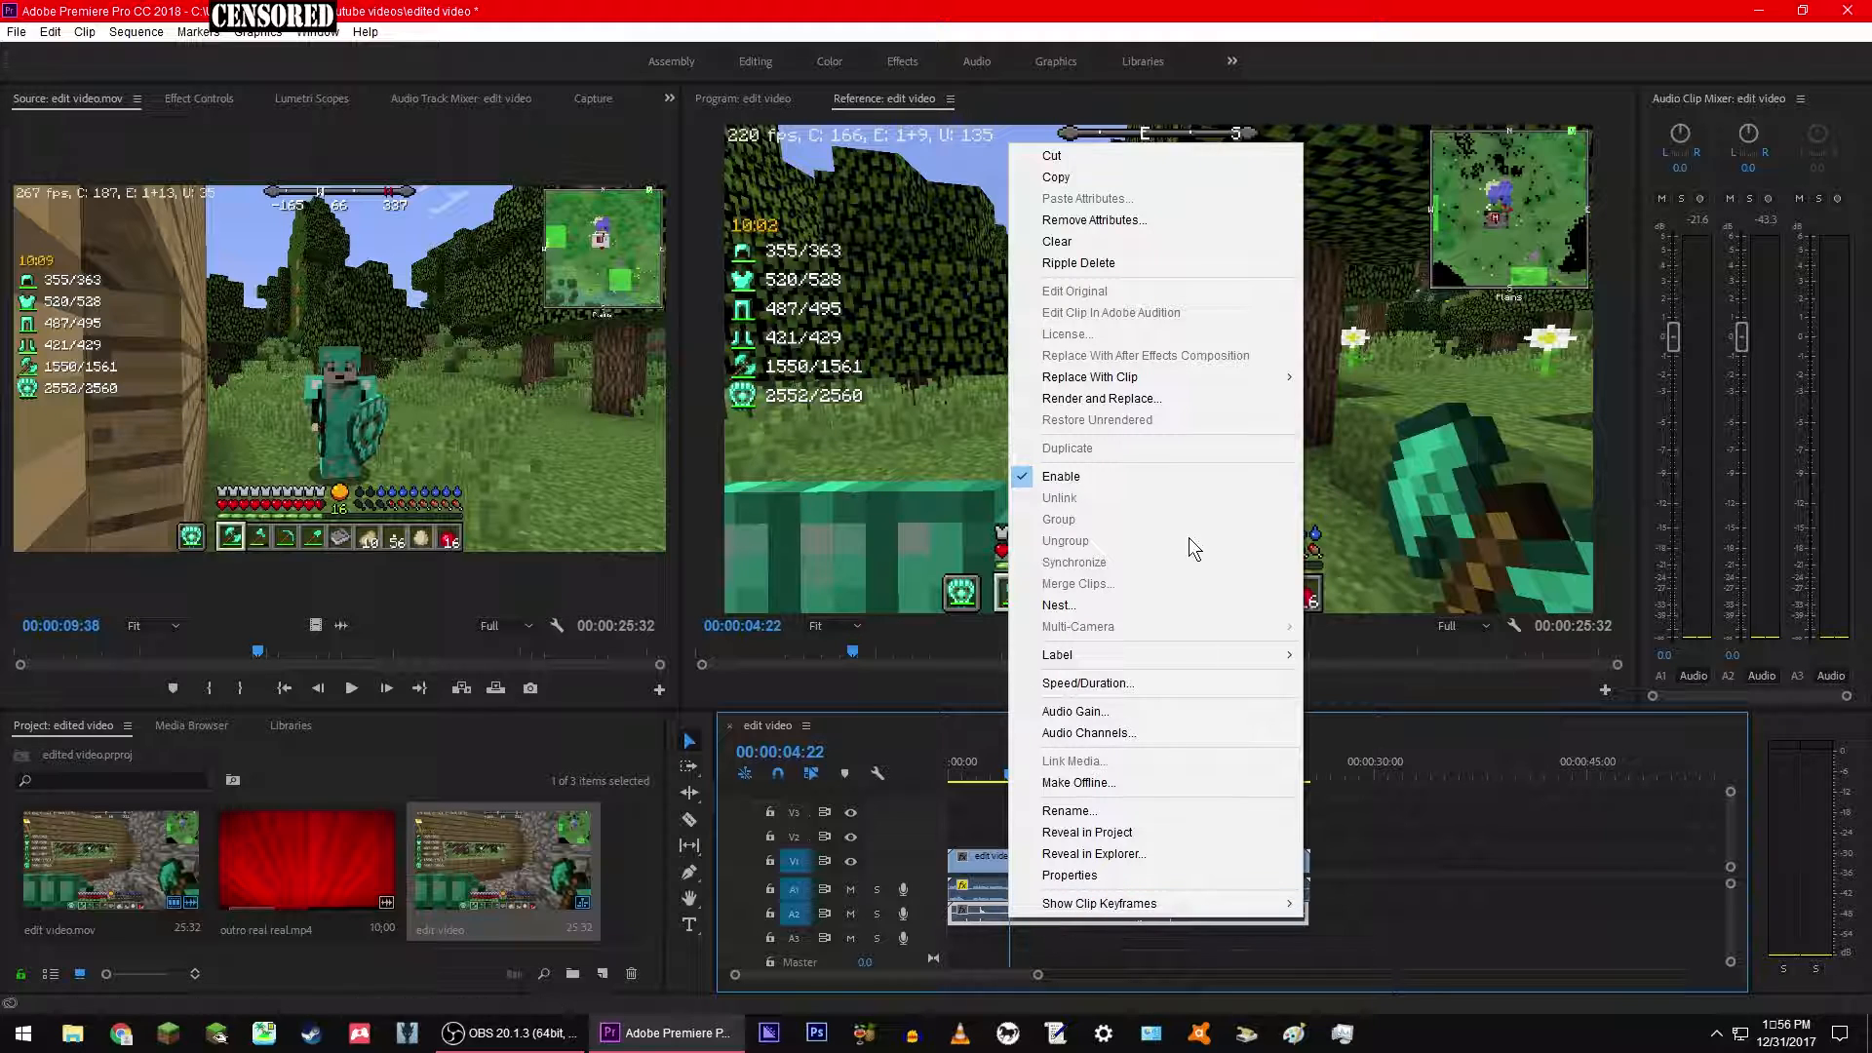
{"action": "left_click", "coordinate": [1105, 711]}
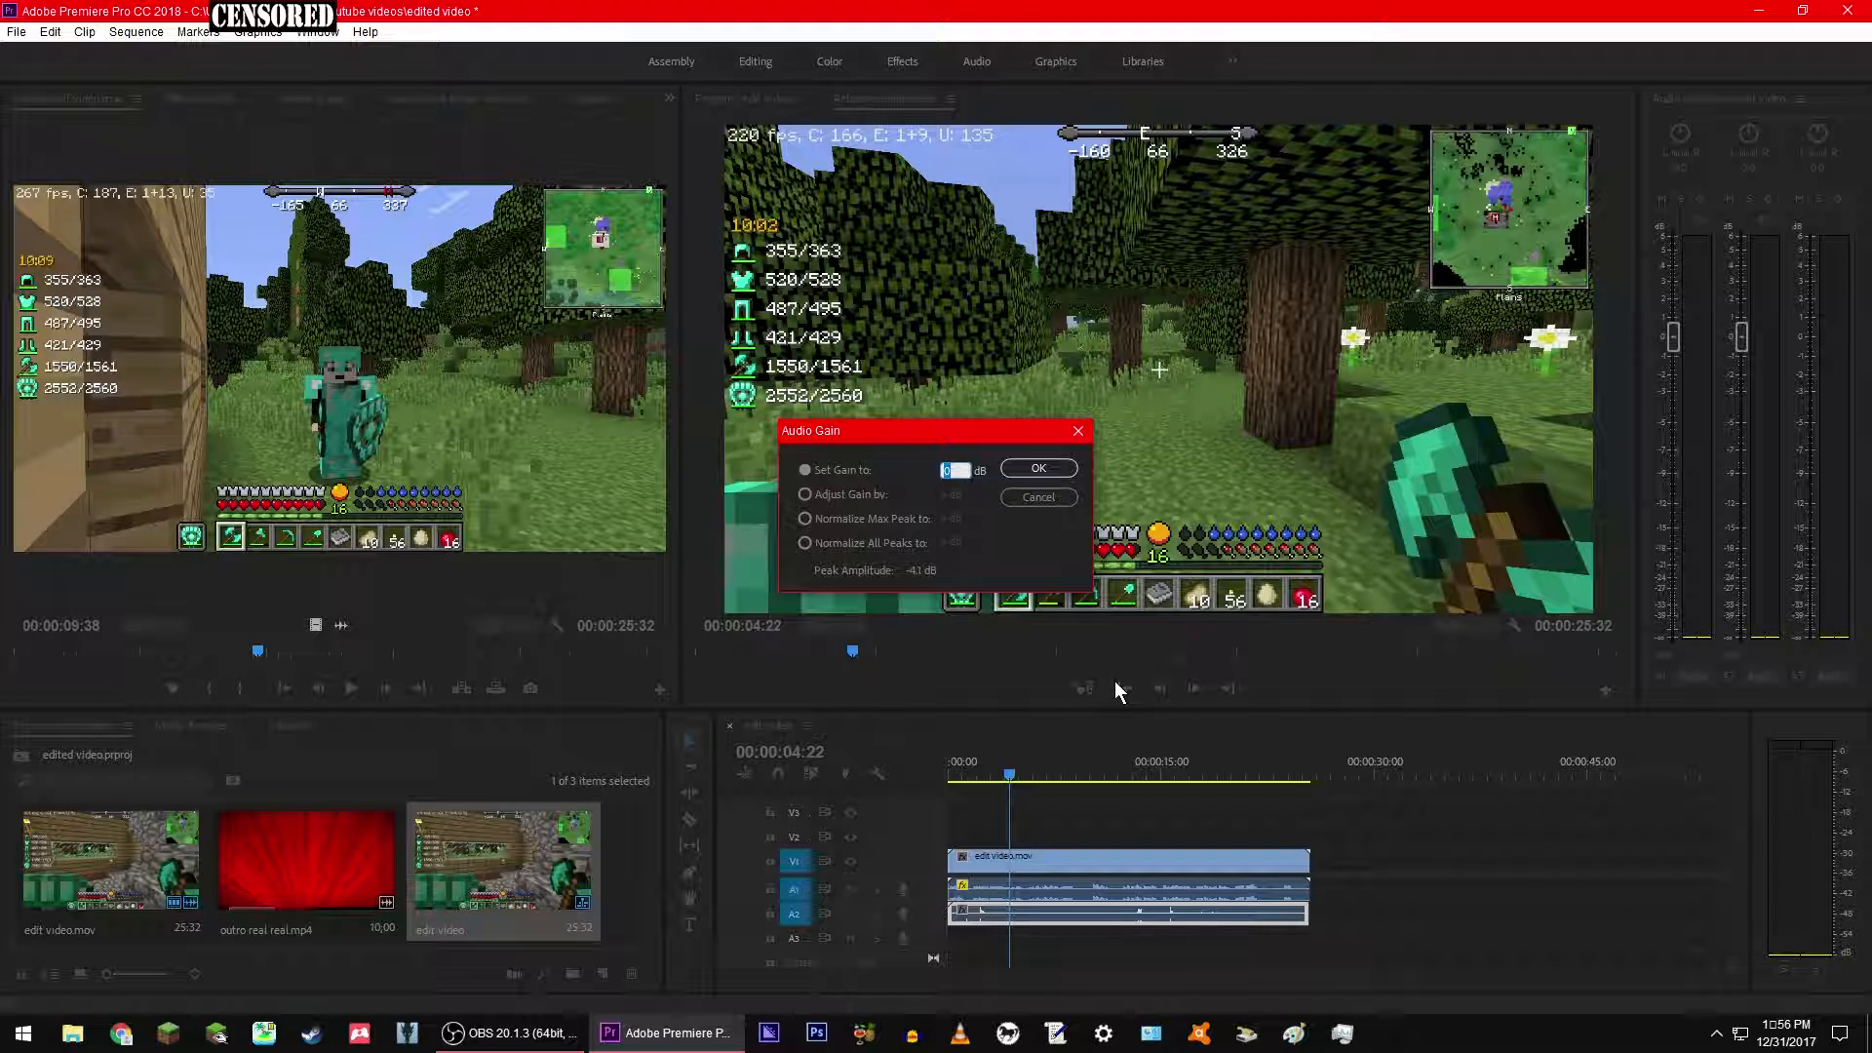
{"action": "type", "text": "-3"}
{"action": "left_click", "coordinate": [1036, 470]}
{"action": "left_click_drag", "start_coordinate": [997, 775], "coordinate": [939, 768]}
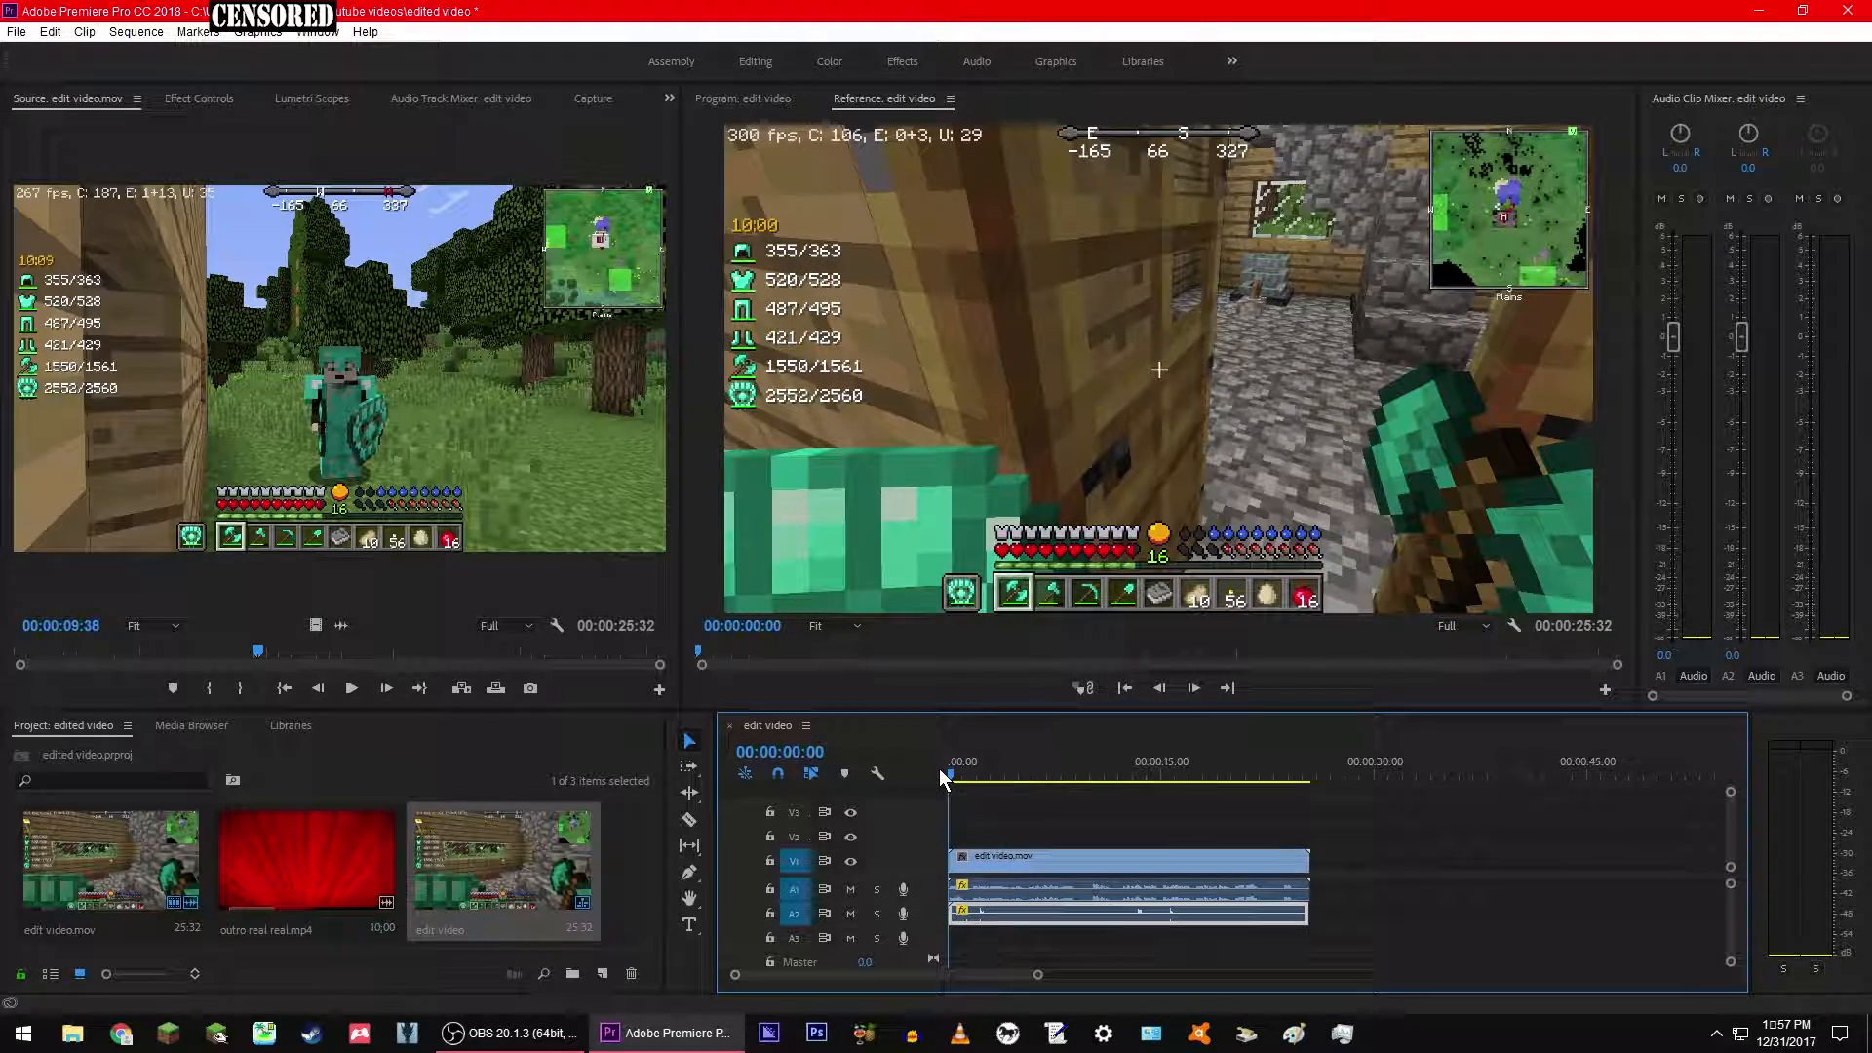
{"action": "key", "text": "space"}
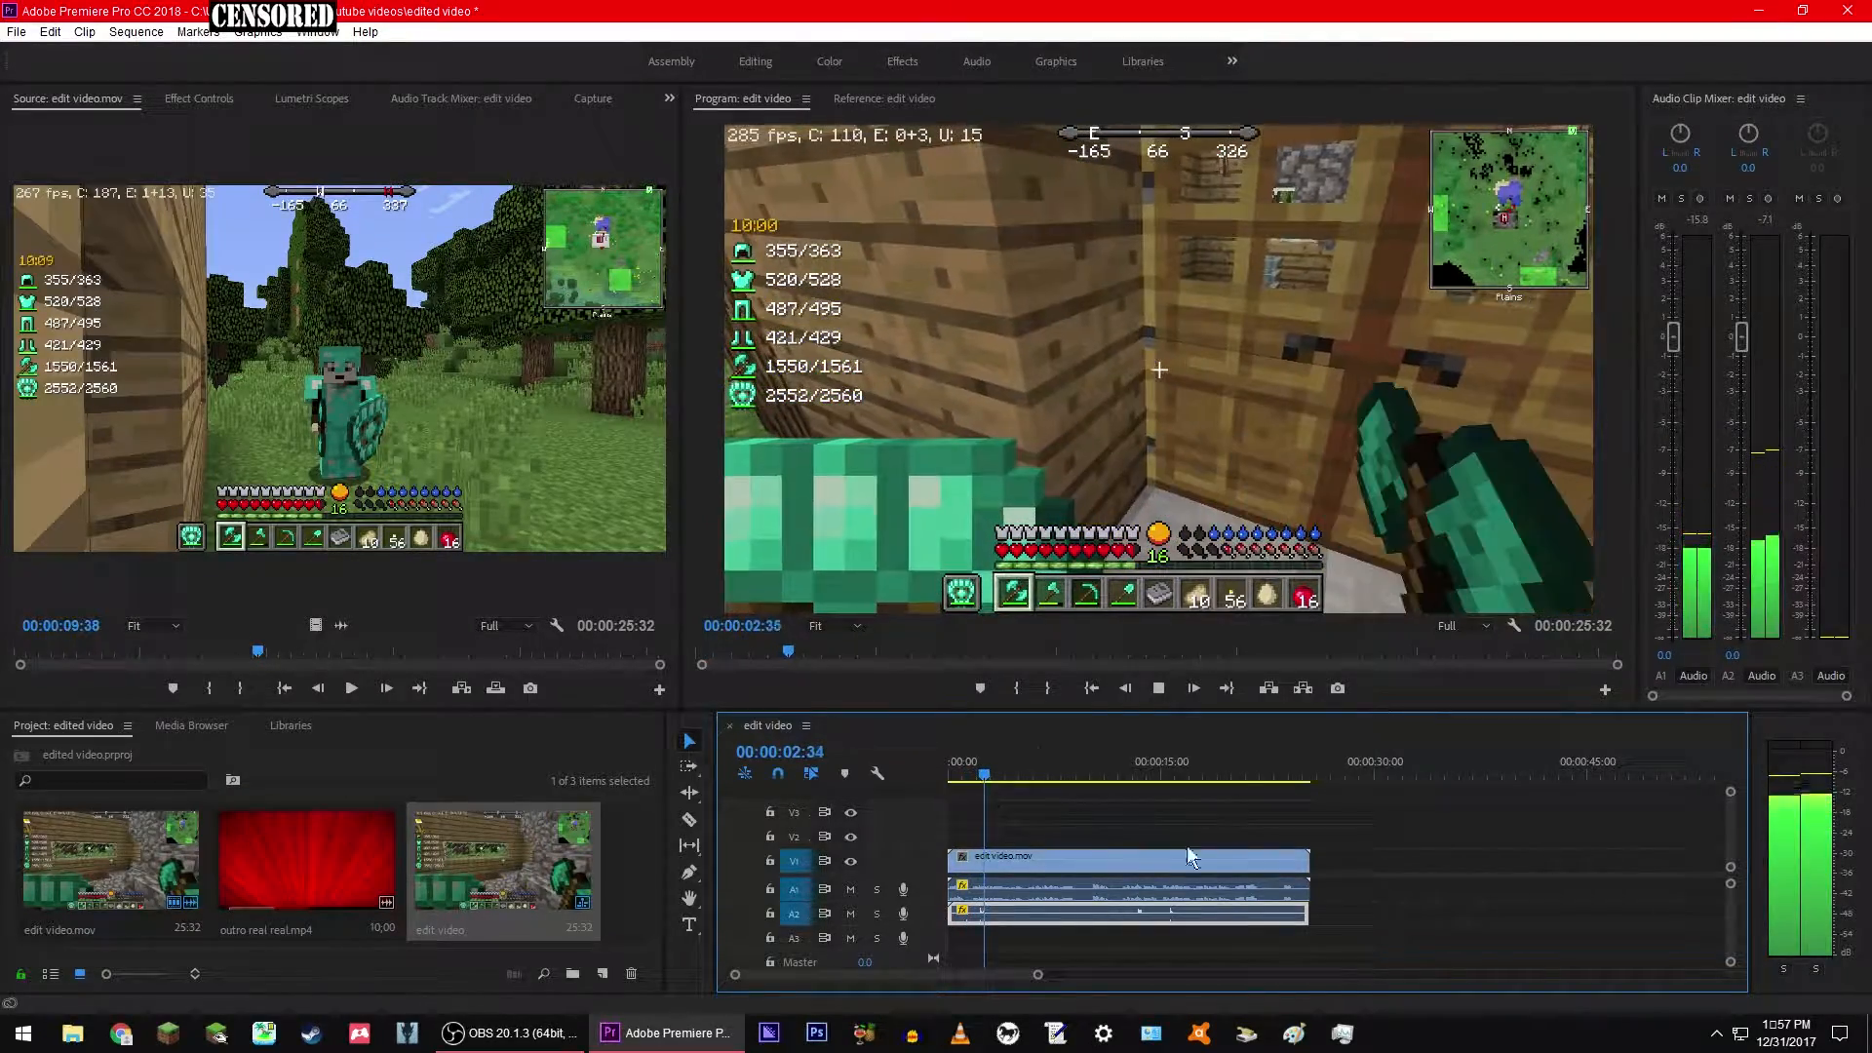
Step: Review the Audio Gain settings of the A2 clip and accept them
{"action": "right_click", "coordinate": [1124, 915]}
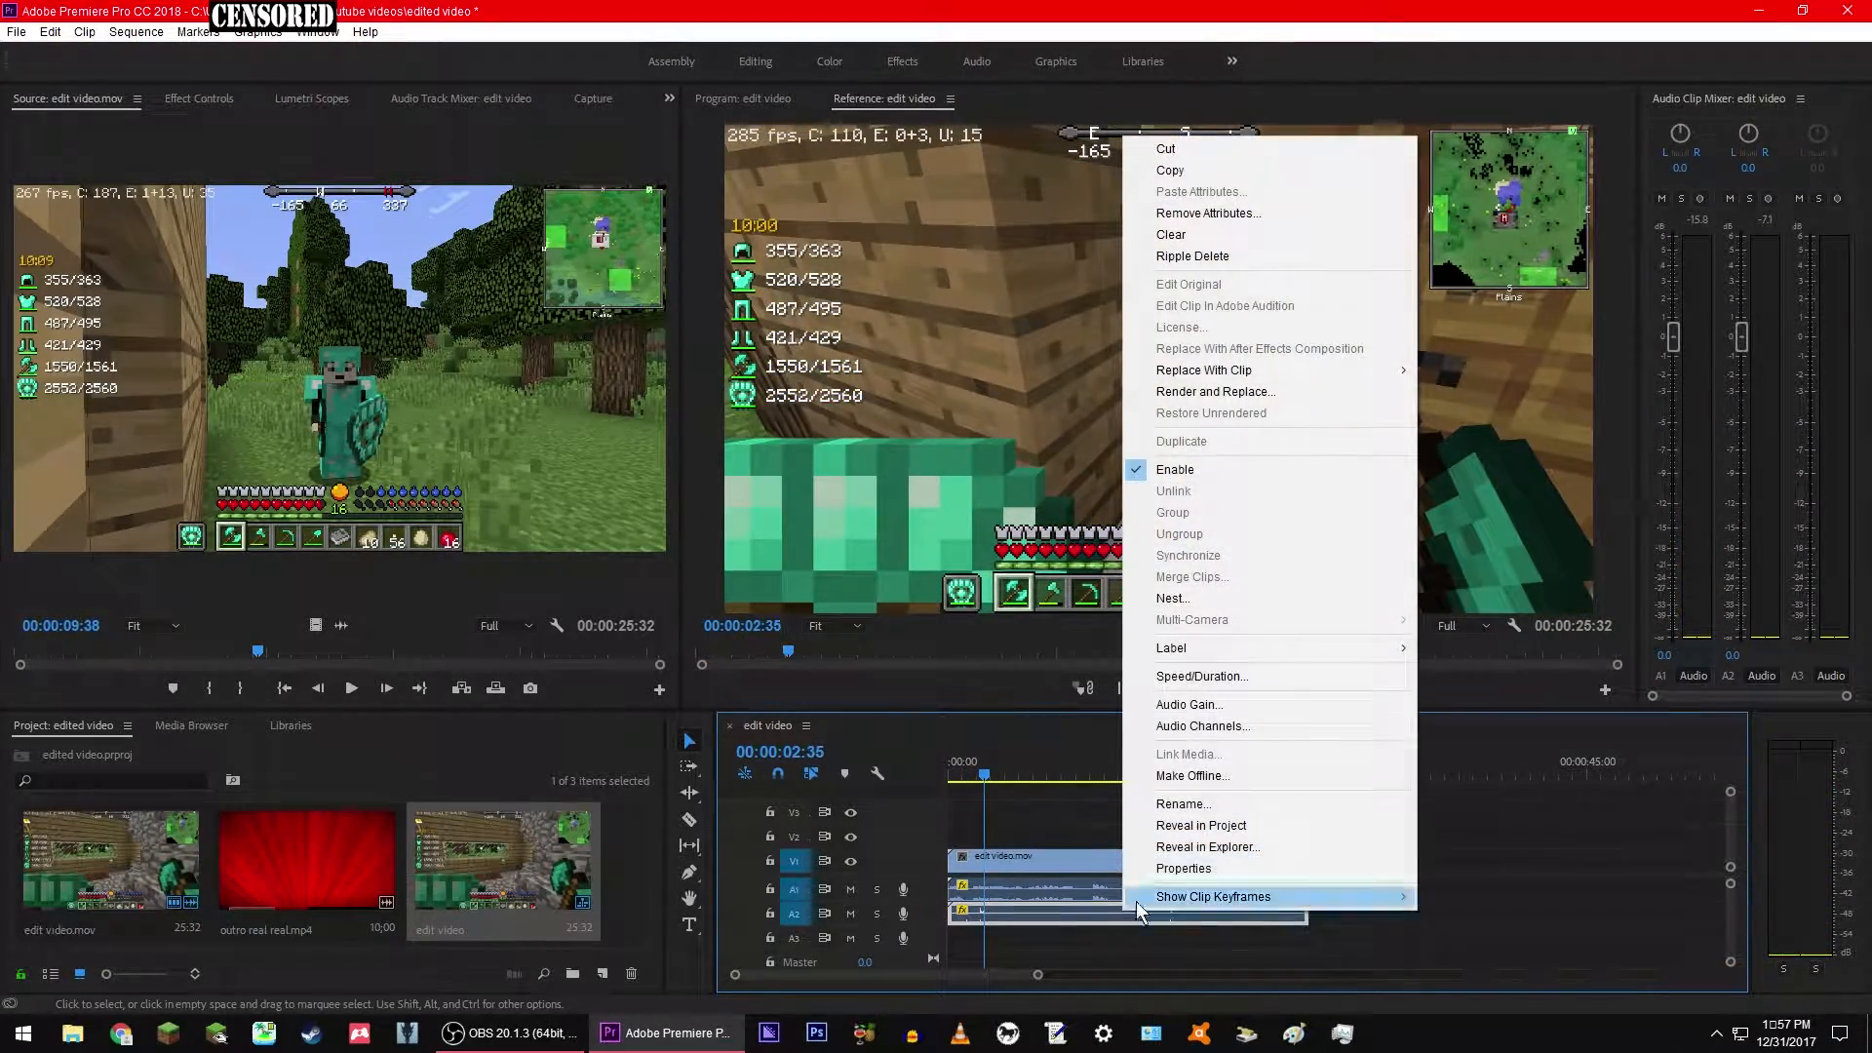
{"action": "left_click", "coordinate": [1192, 705]}
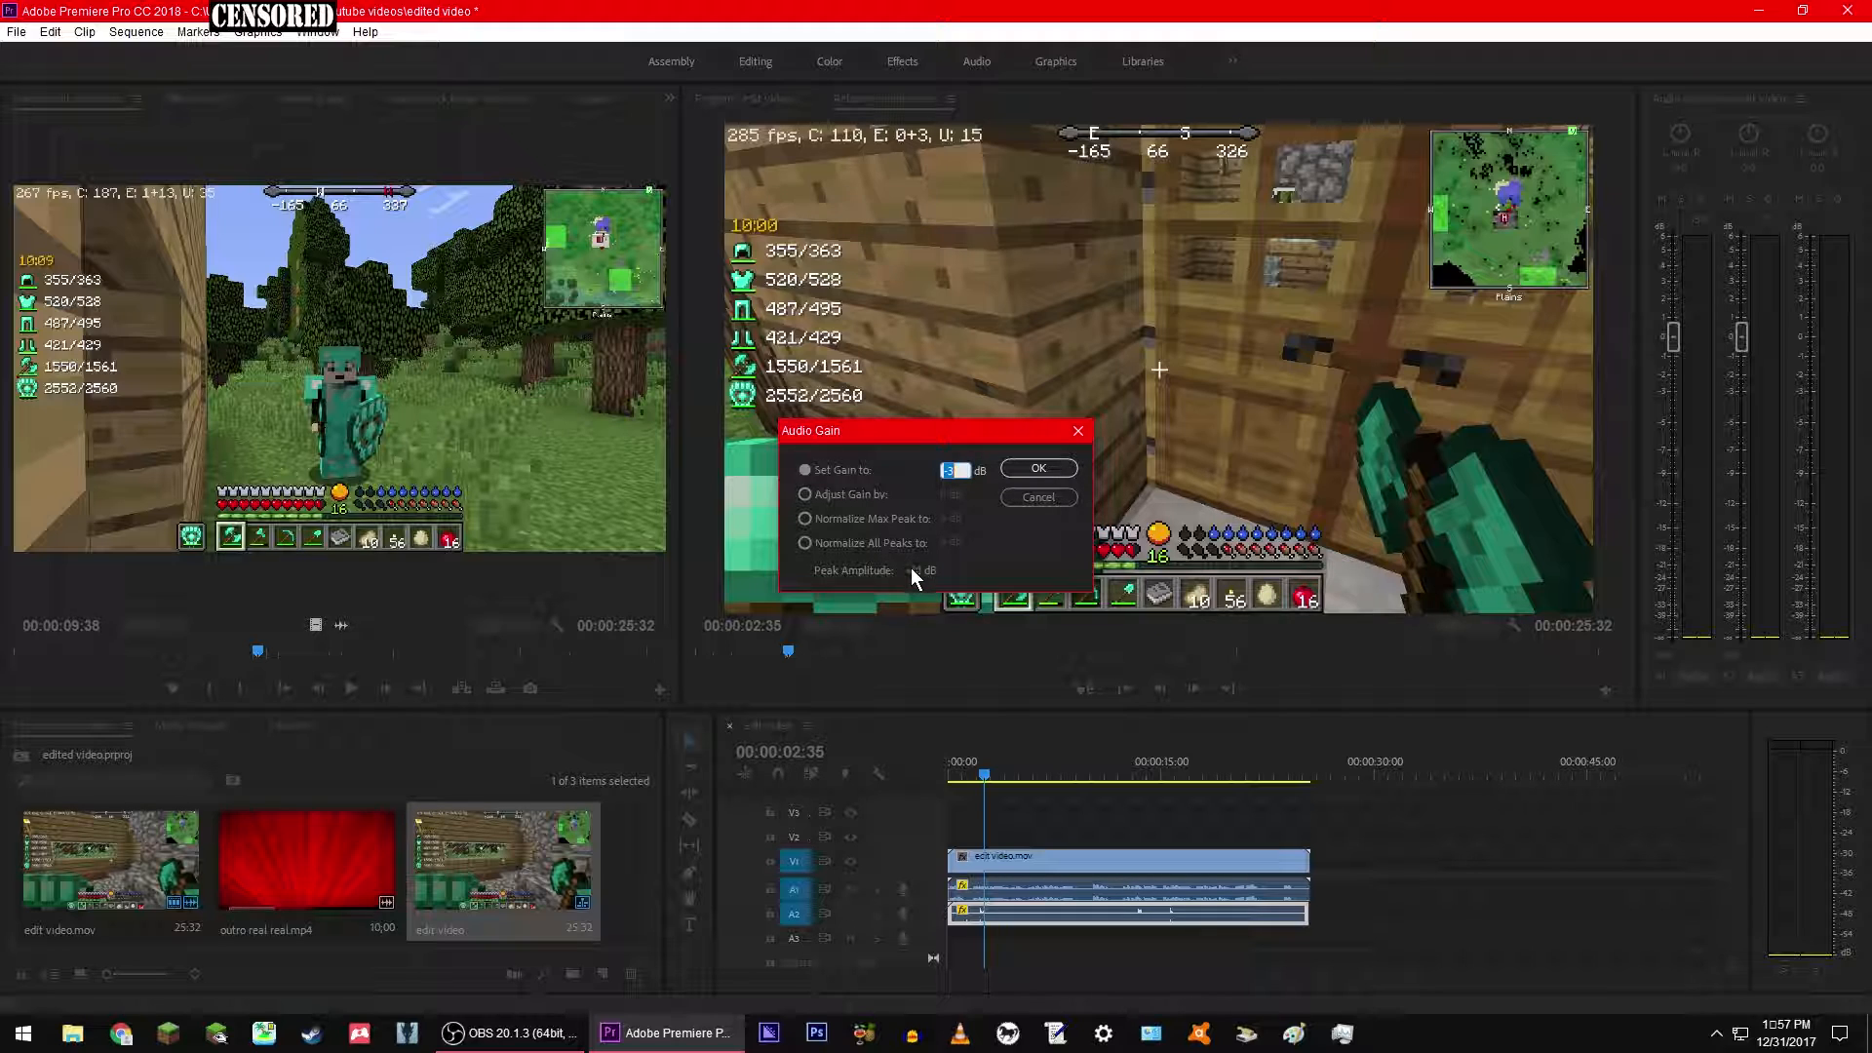
{"action": "left_click", "coordinate": [1049, 468]}
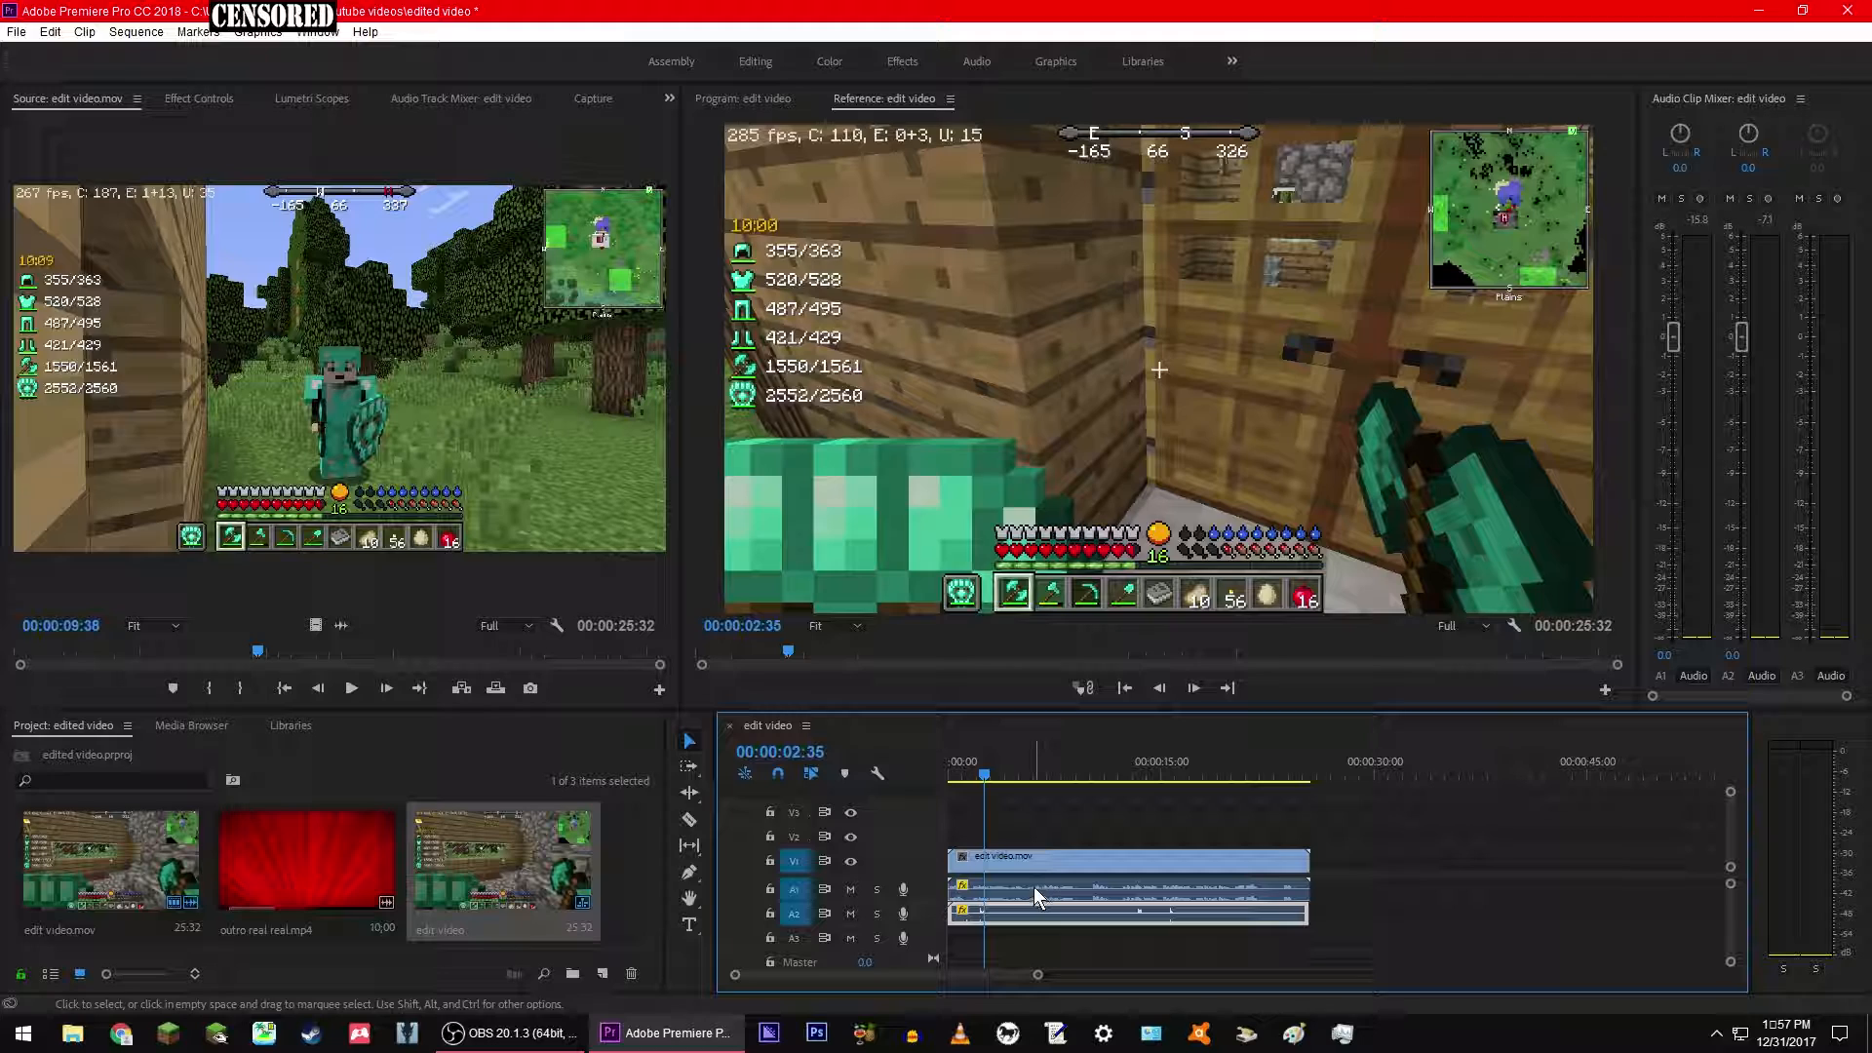
Step: Scrub the sequence from near its start to 00:00:08:10 to locate the section to cut out
{"action": "mouse_move", "coordinate": [1031, 878]}
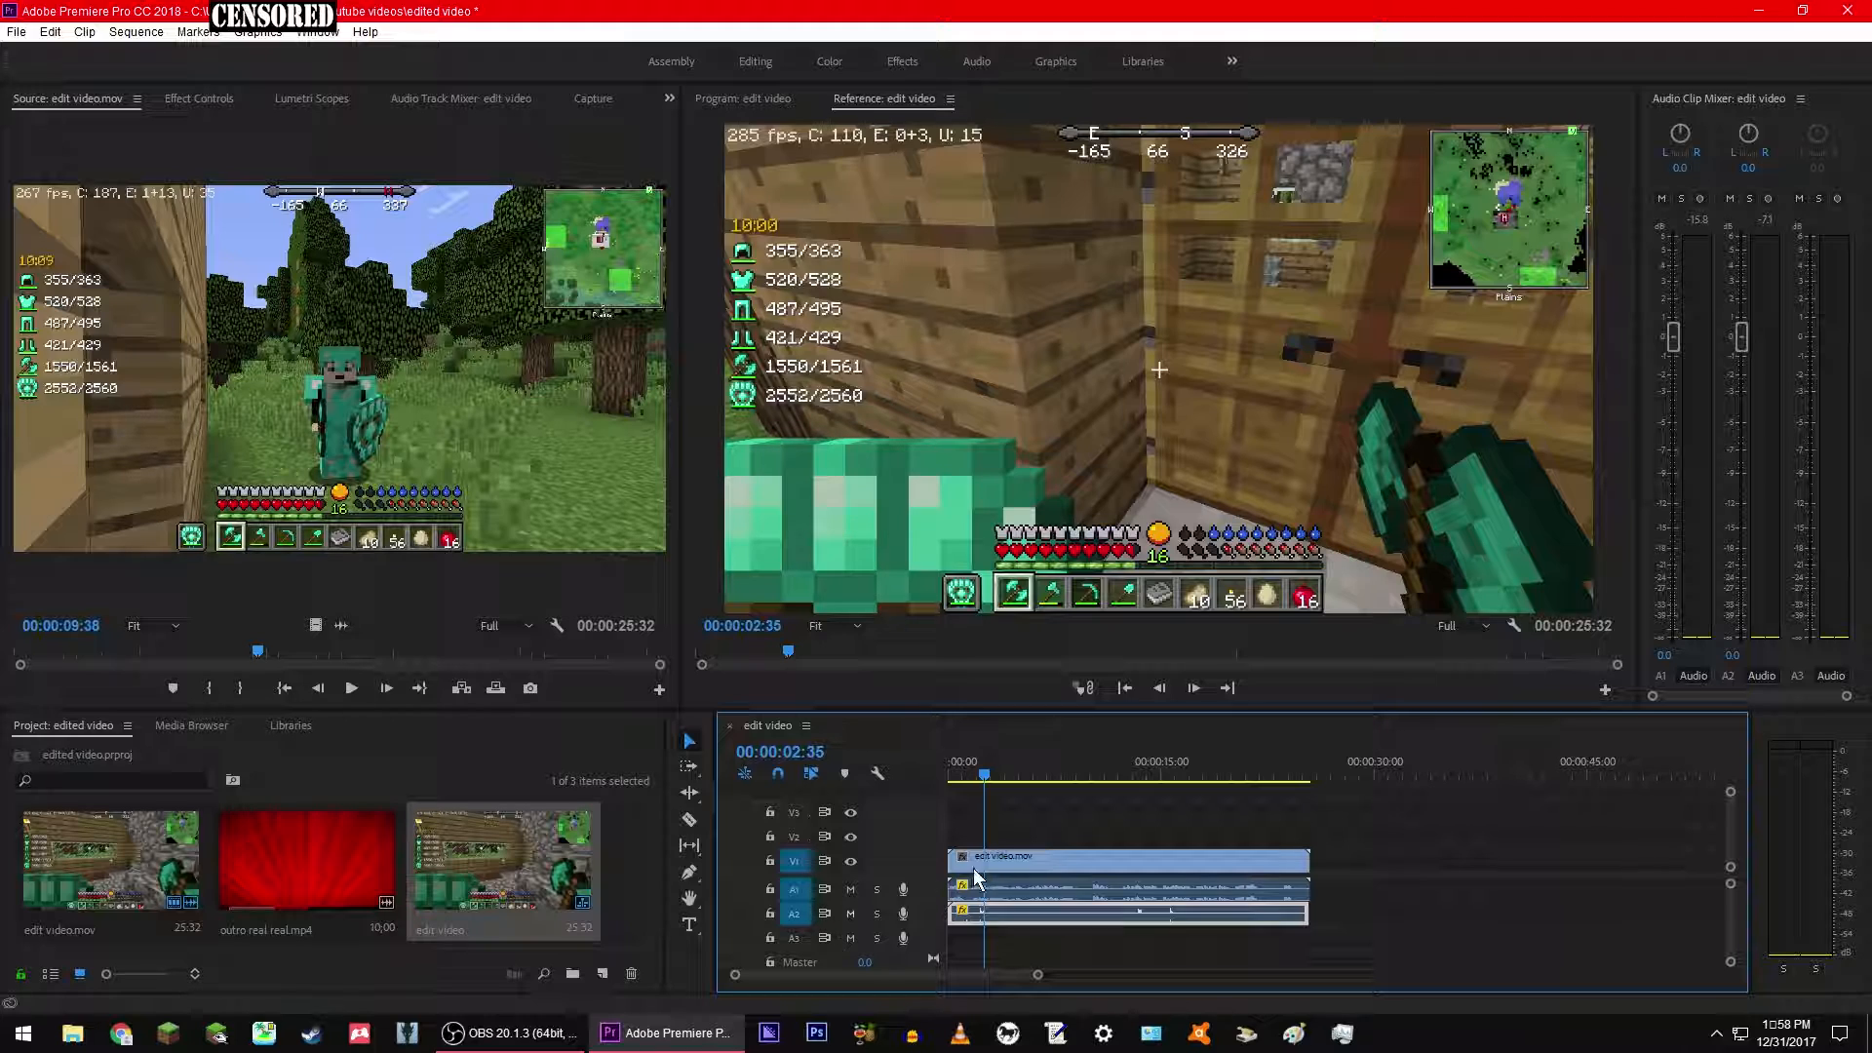
{"action": "left_click", "coordinate": [951, 776]}
{"action": "left_click_drag", "start_coordinate": [946, 778], "coordinate": [954, 780]}
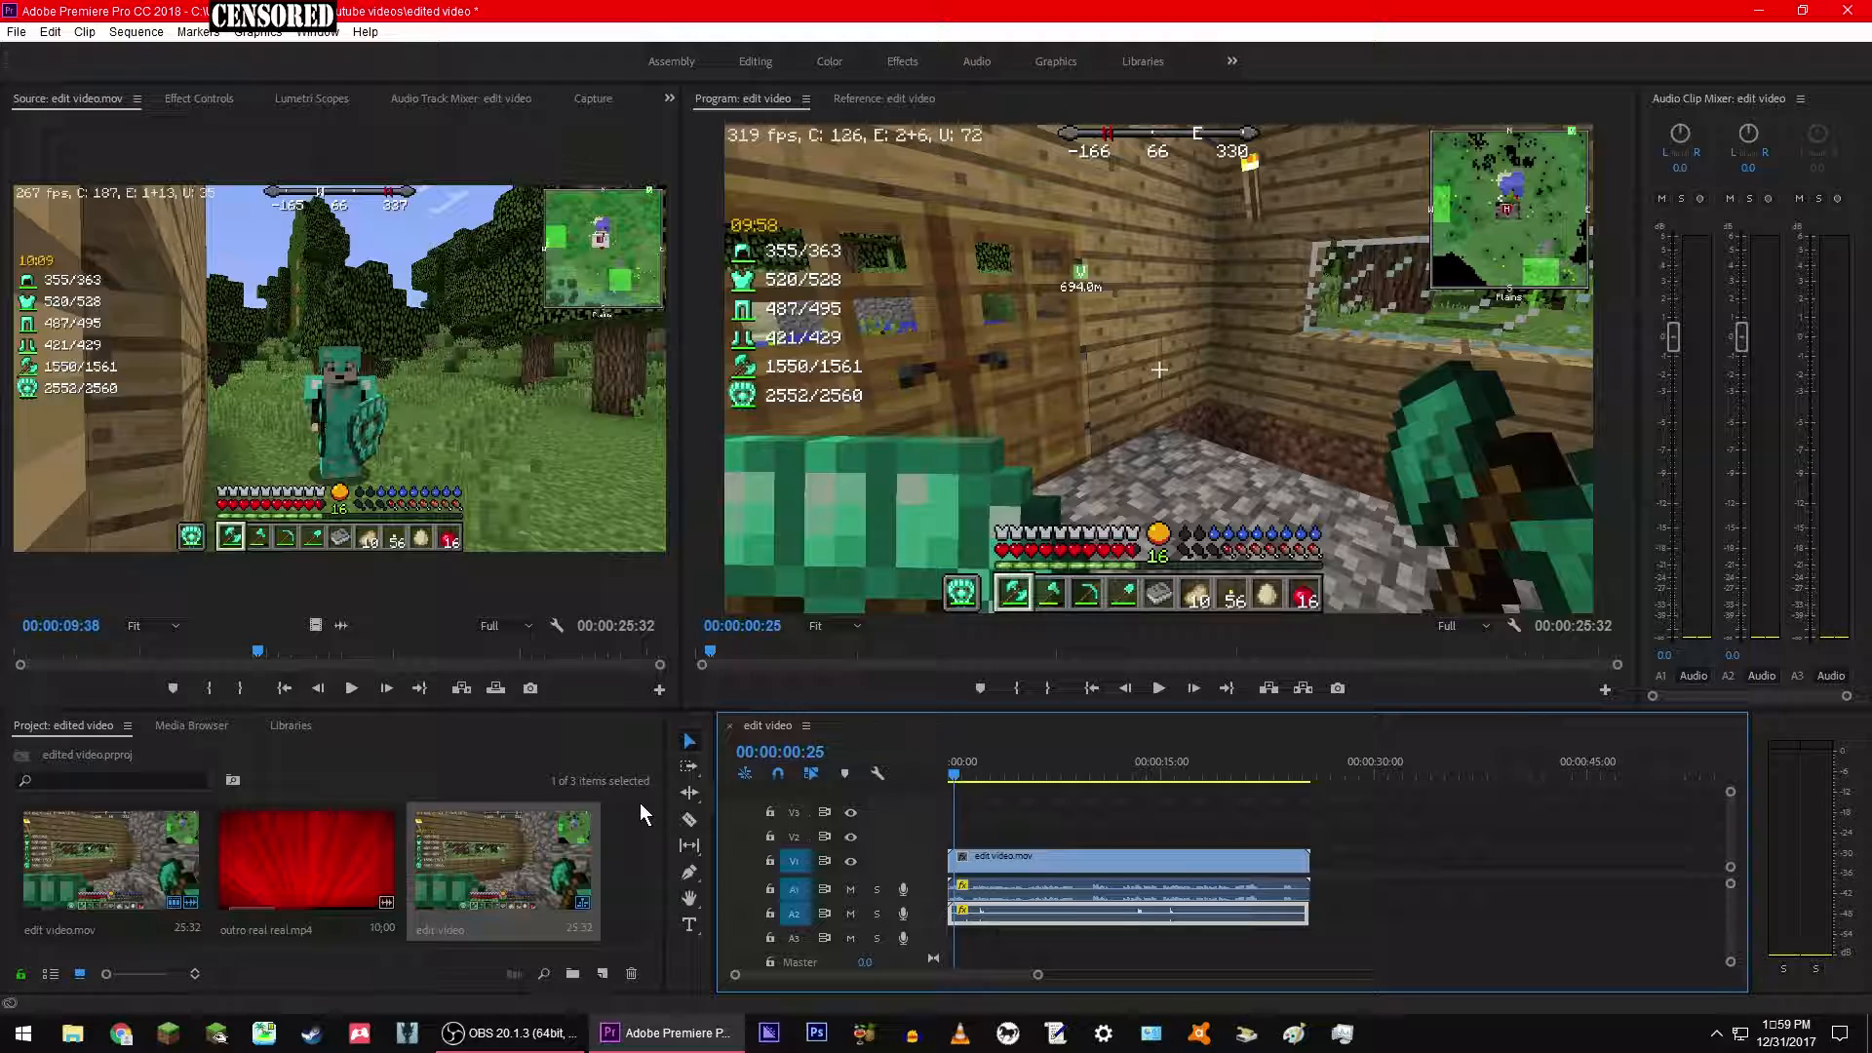
{"action": "left_click_drag", "start_coordinate": [958, 781], "coordinate": [1062, 764]}
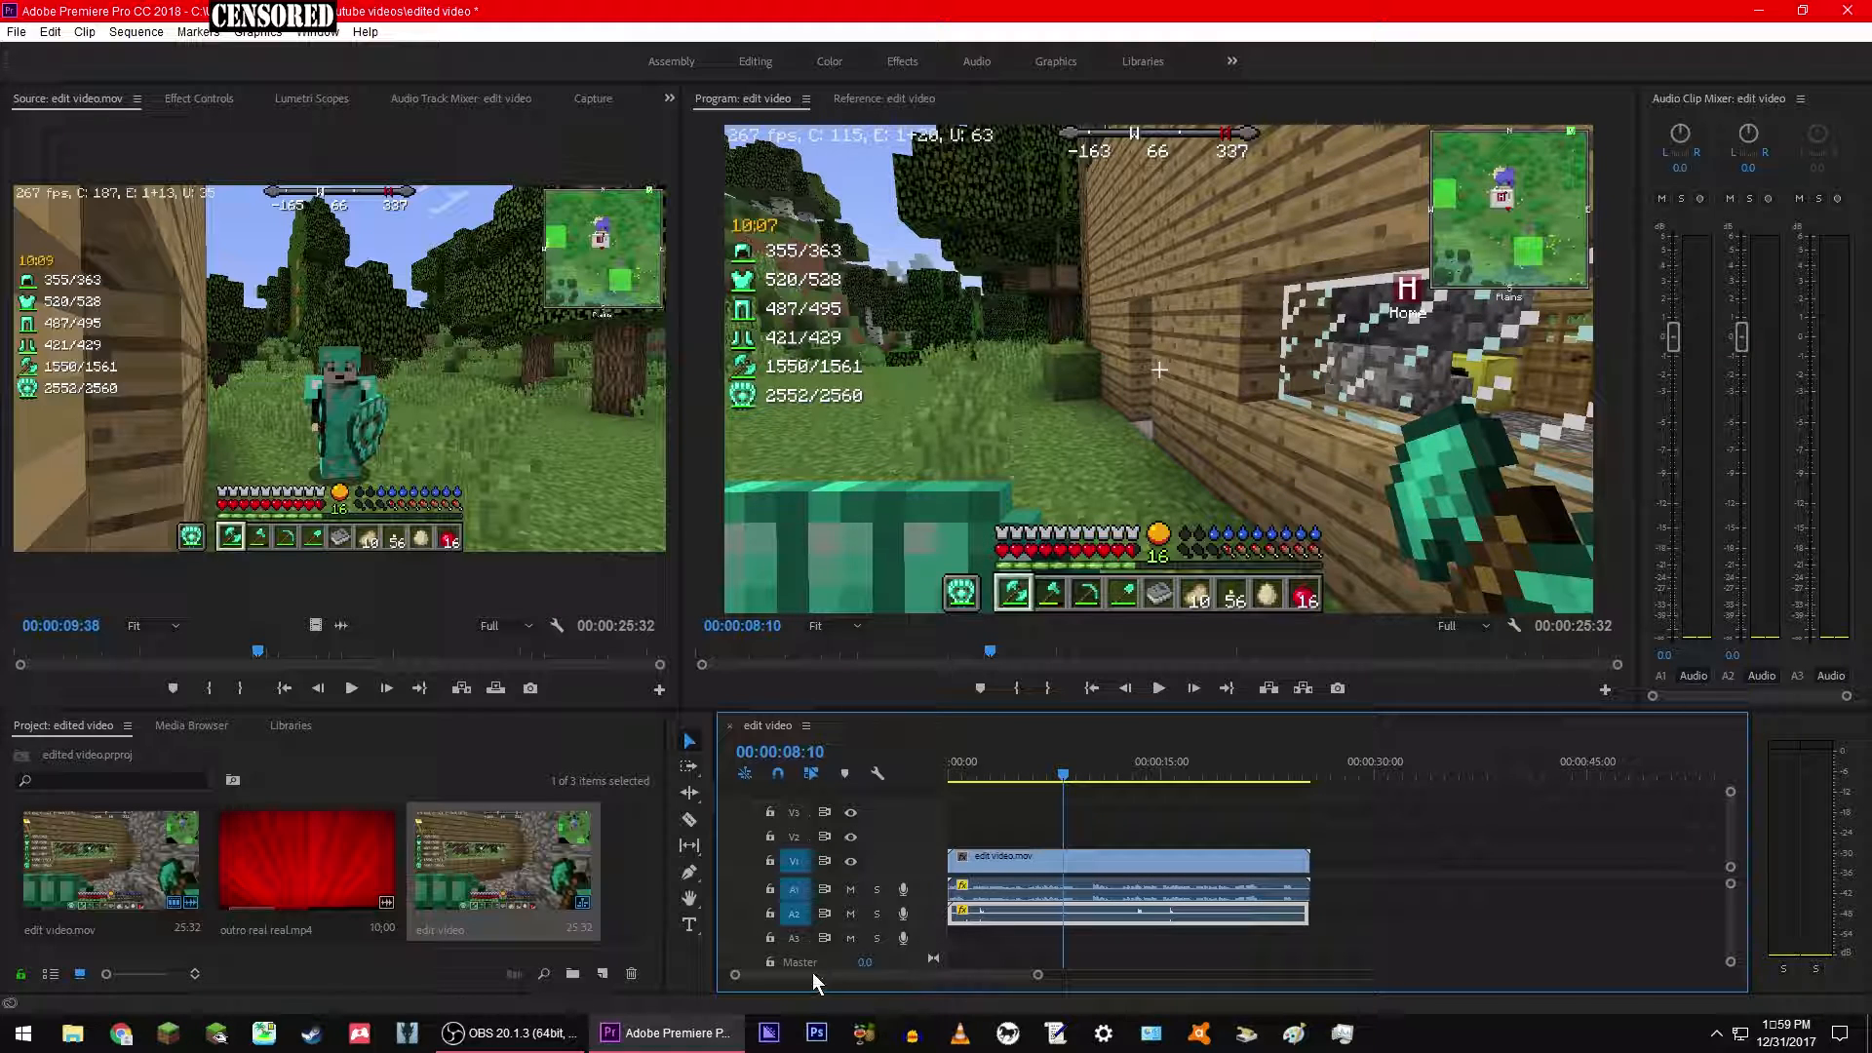
{"action": "left_click_drag", "start_coordinate": [1024, 980], "coordinate": [983, 998]}
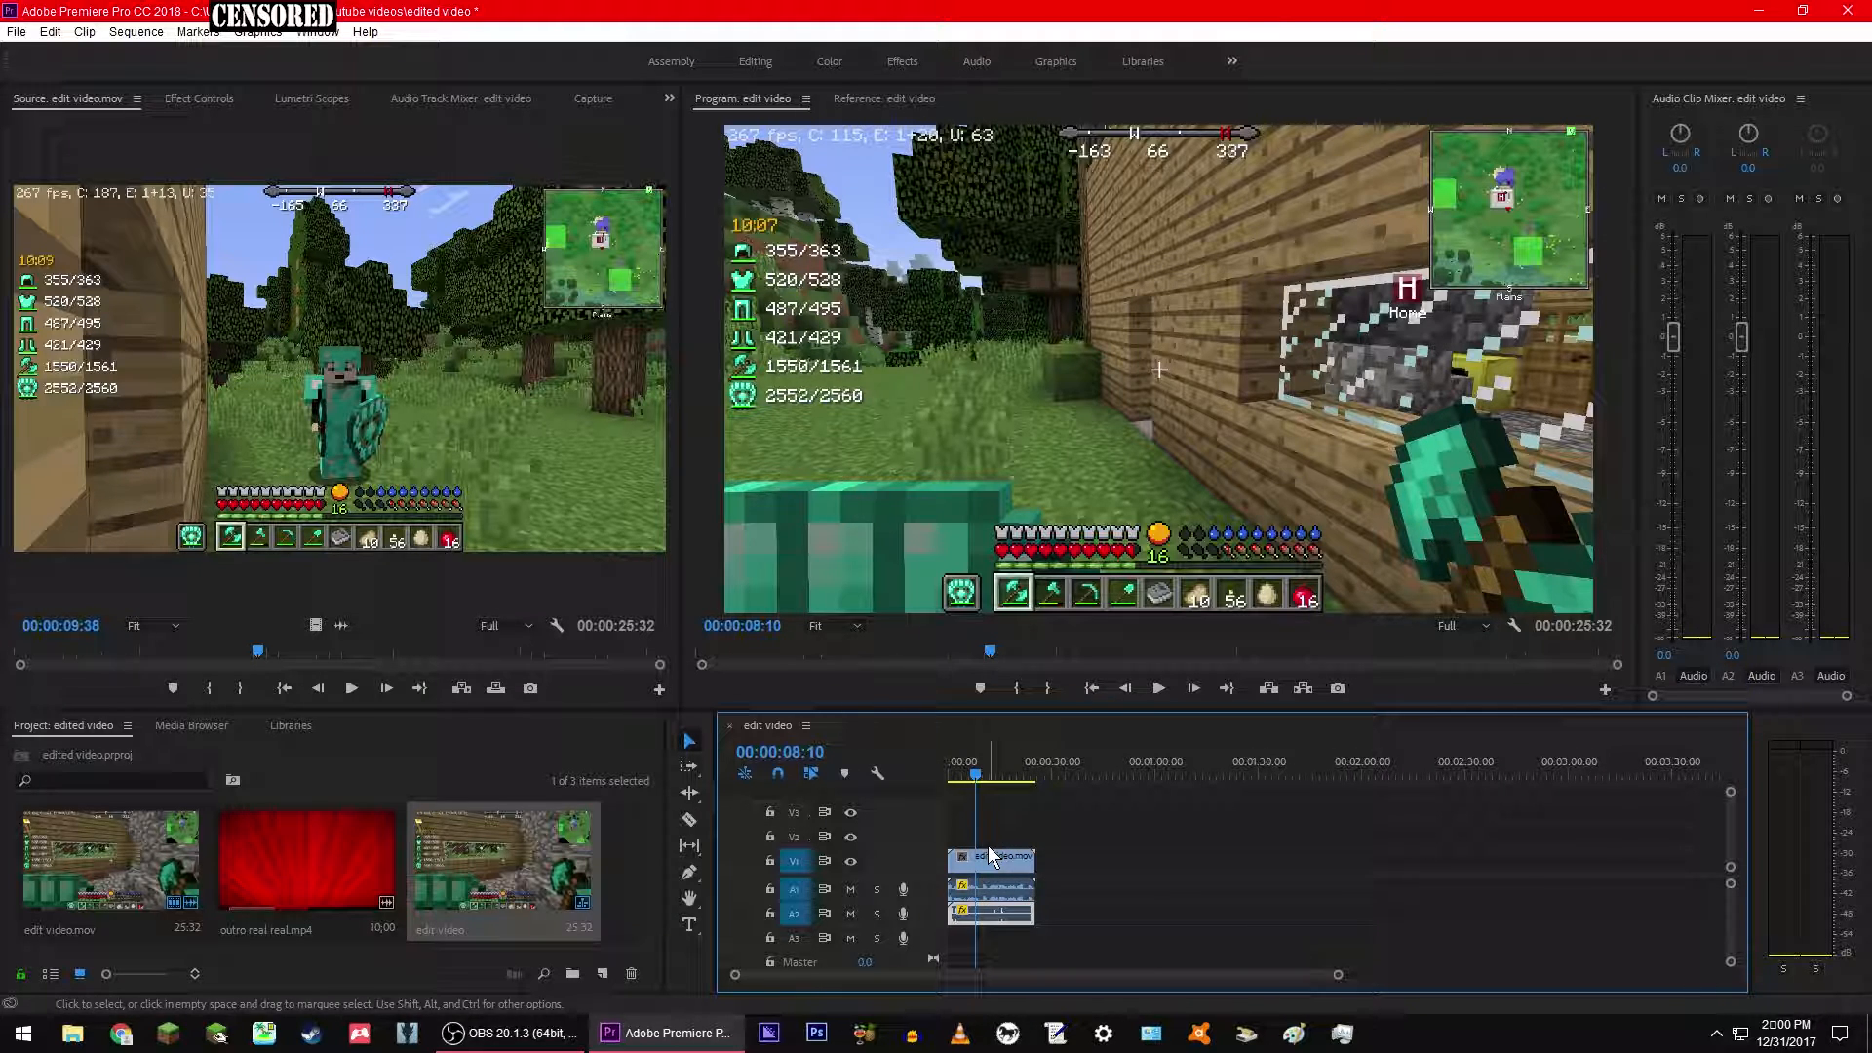
{"action": "left_click_drag", "start_coordinate": [1341, 977], "coordinate": [881, 981]}
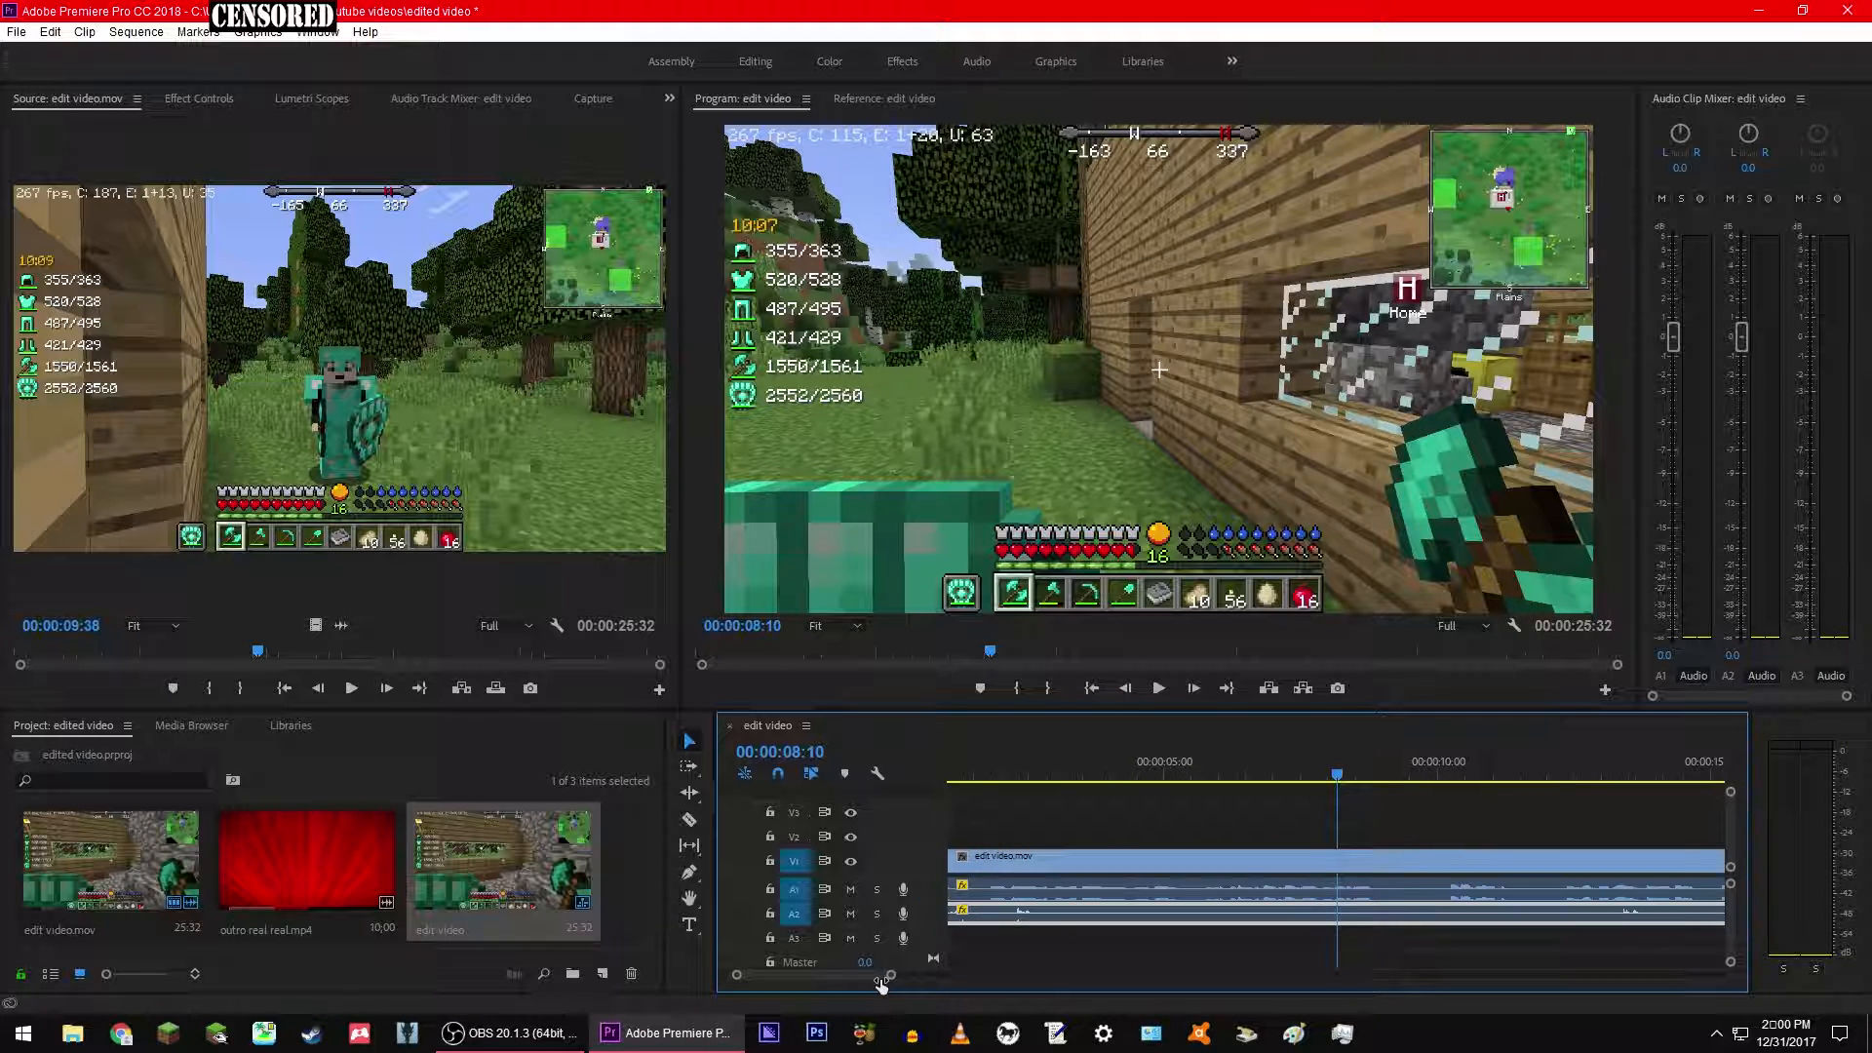
Step: Split the edit video.mov video clip and both of its audio tracks at 00:00:08:45 with the Razor tool
{"action": "key", "text": "space"}
{"action": "key", "text": "space"}
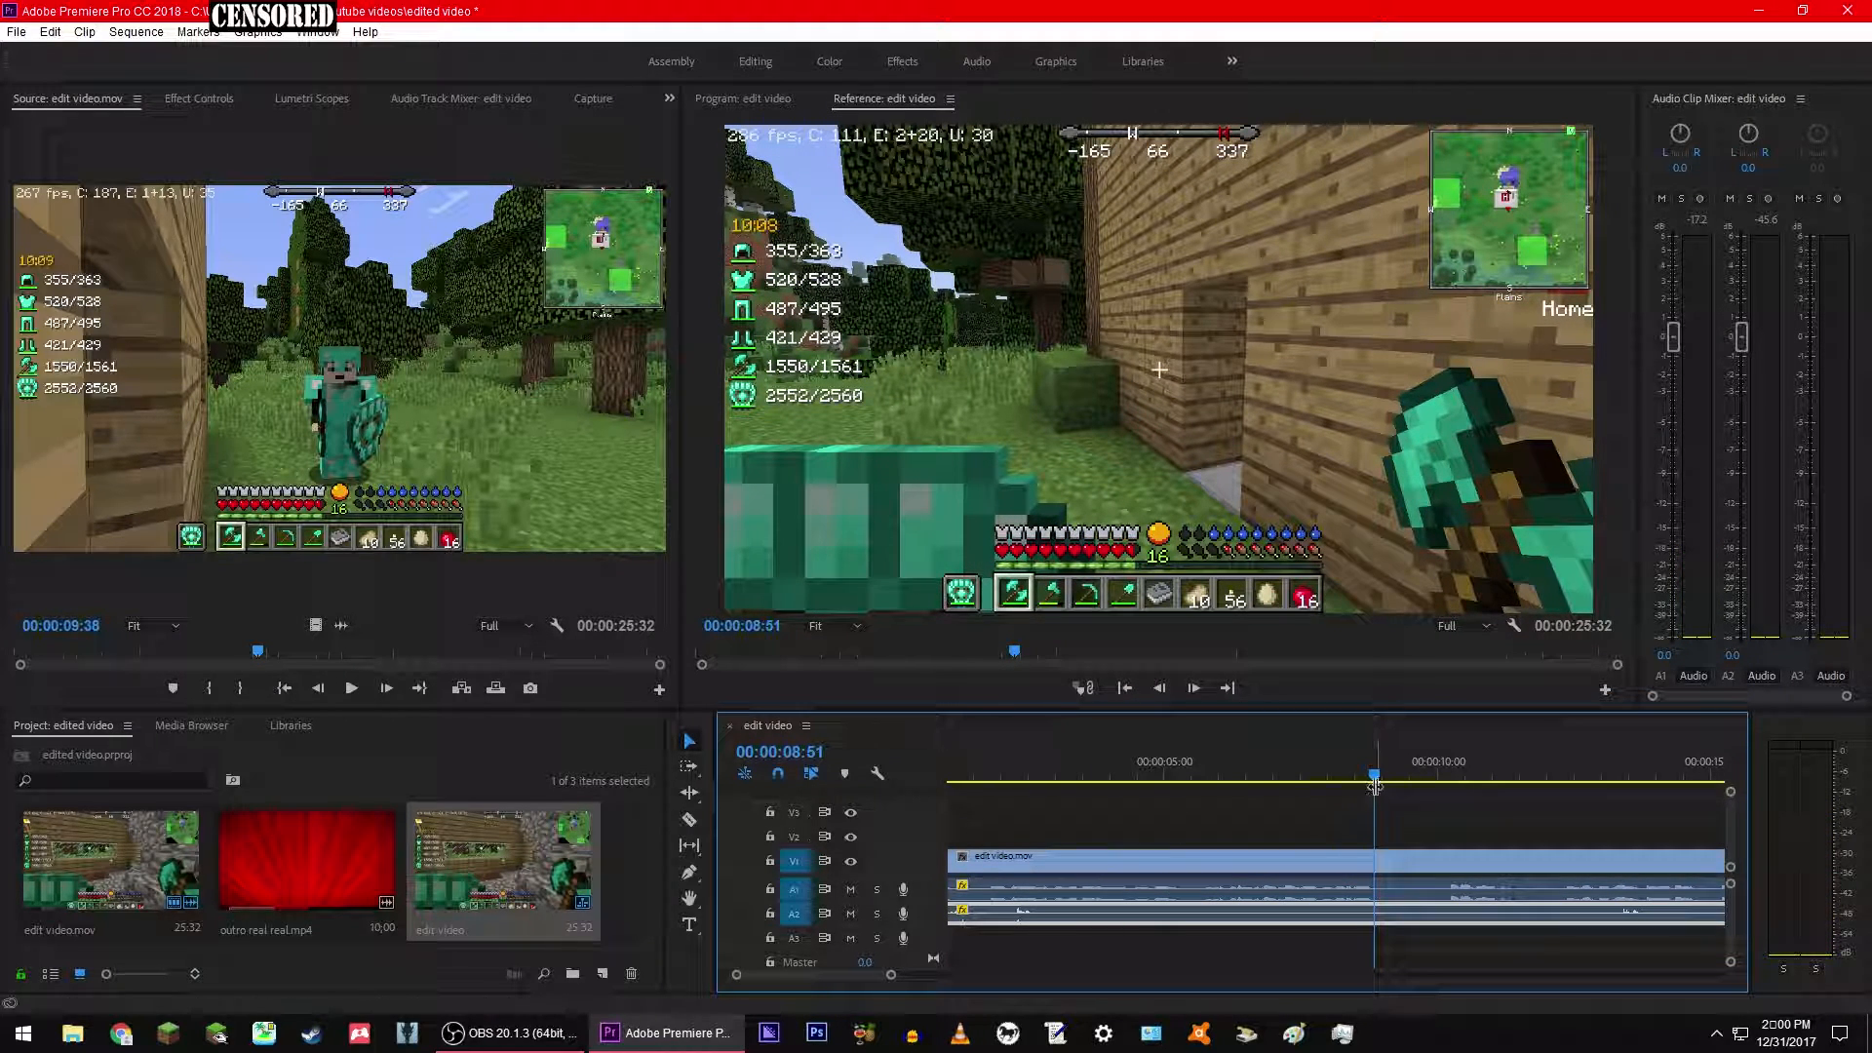
{"action": "left_click_drag", "start_coordinate": [1375, 776], "coordinate": [1371, 776]}
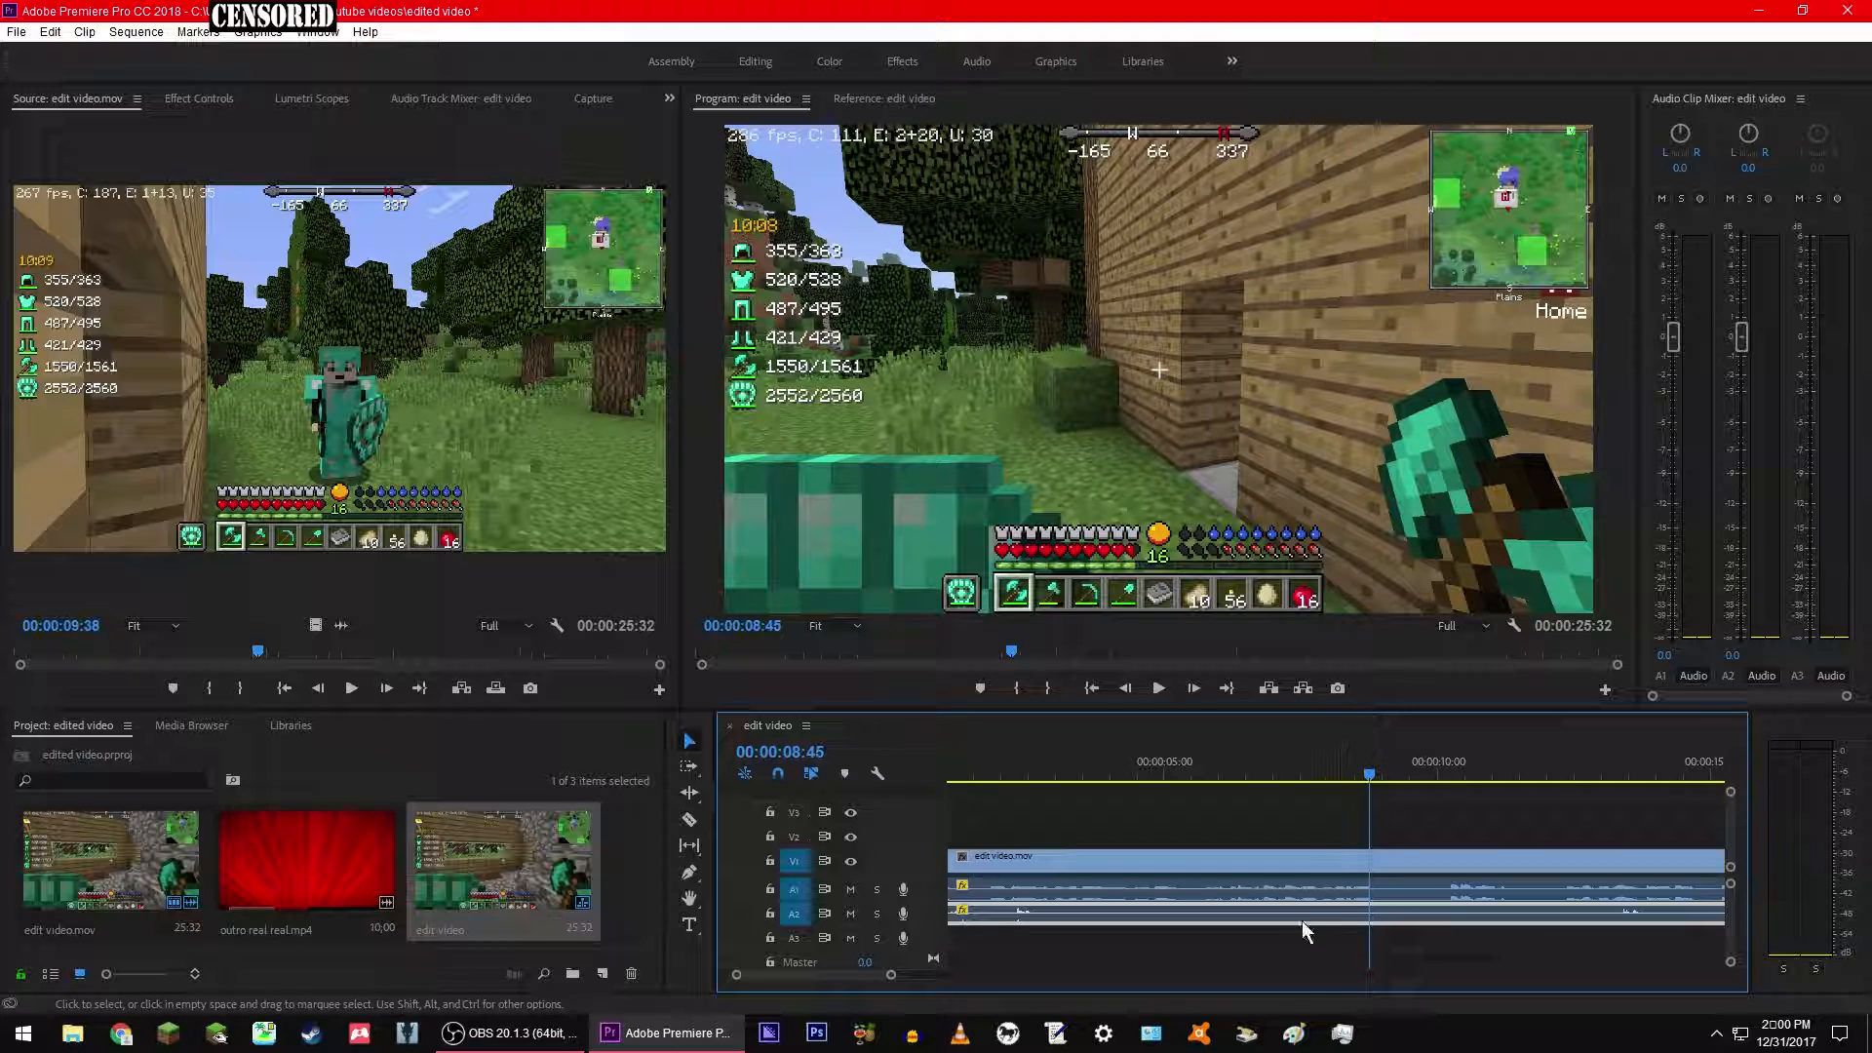
{"action": "left_click", "coordinate": [688, 820]}
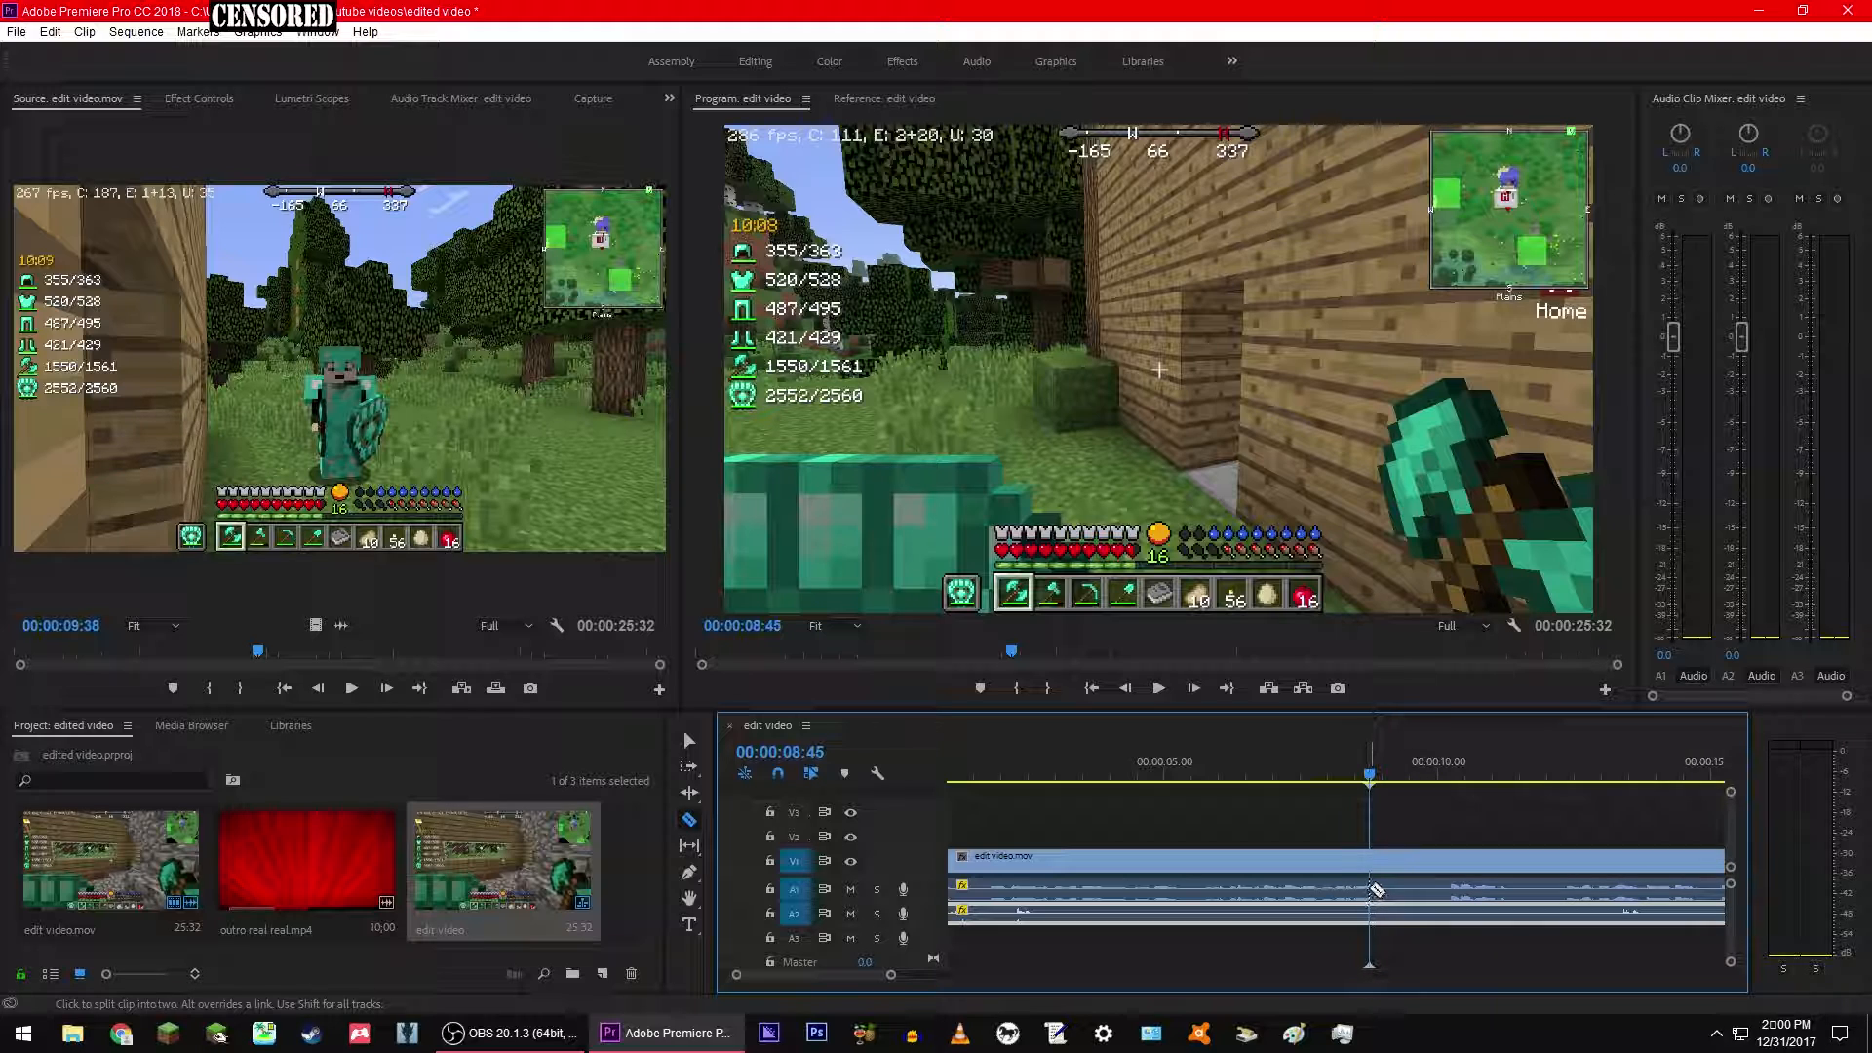
{"action": "left_click", "coordinate": [1375, 887]}
{"action": "left_click", "coordinate": [1377, 910]}
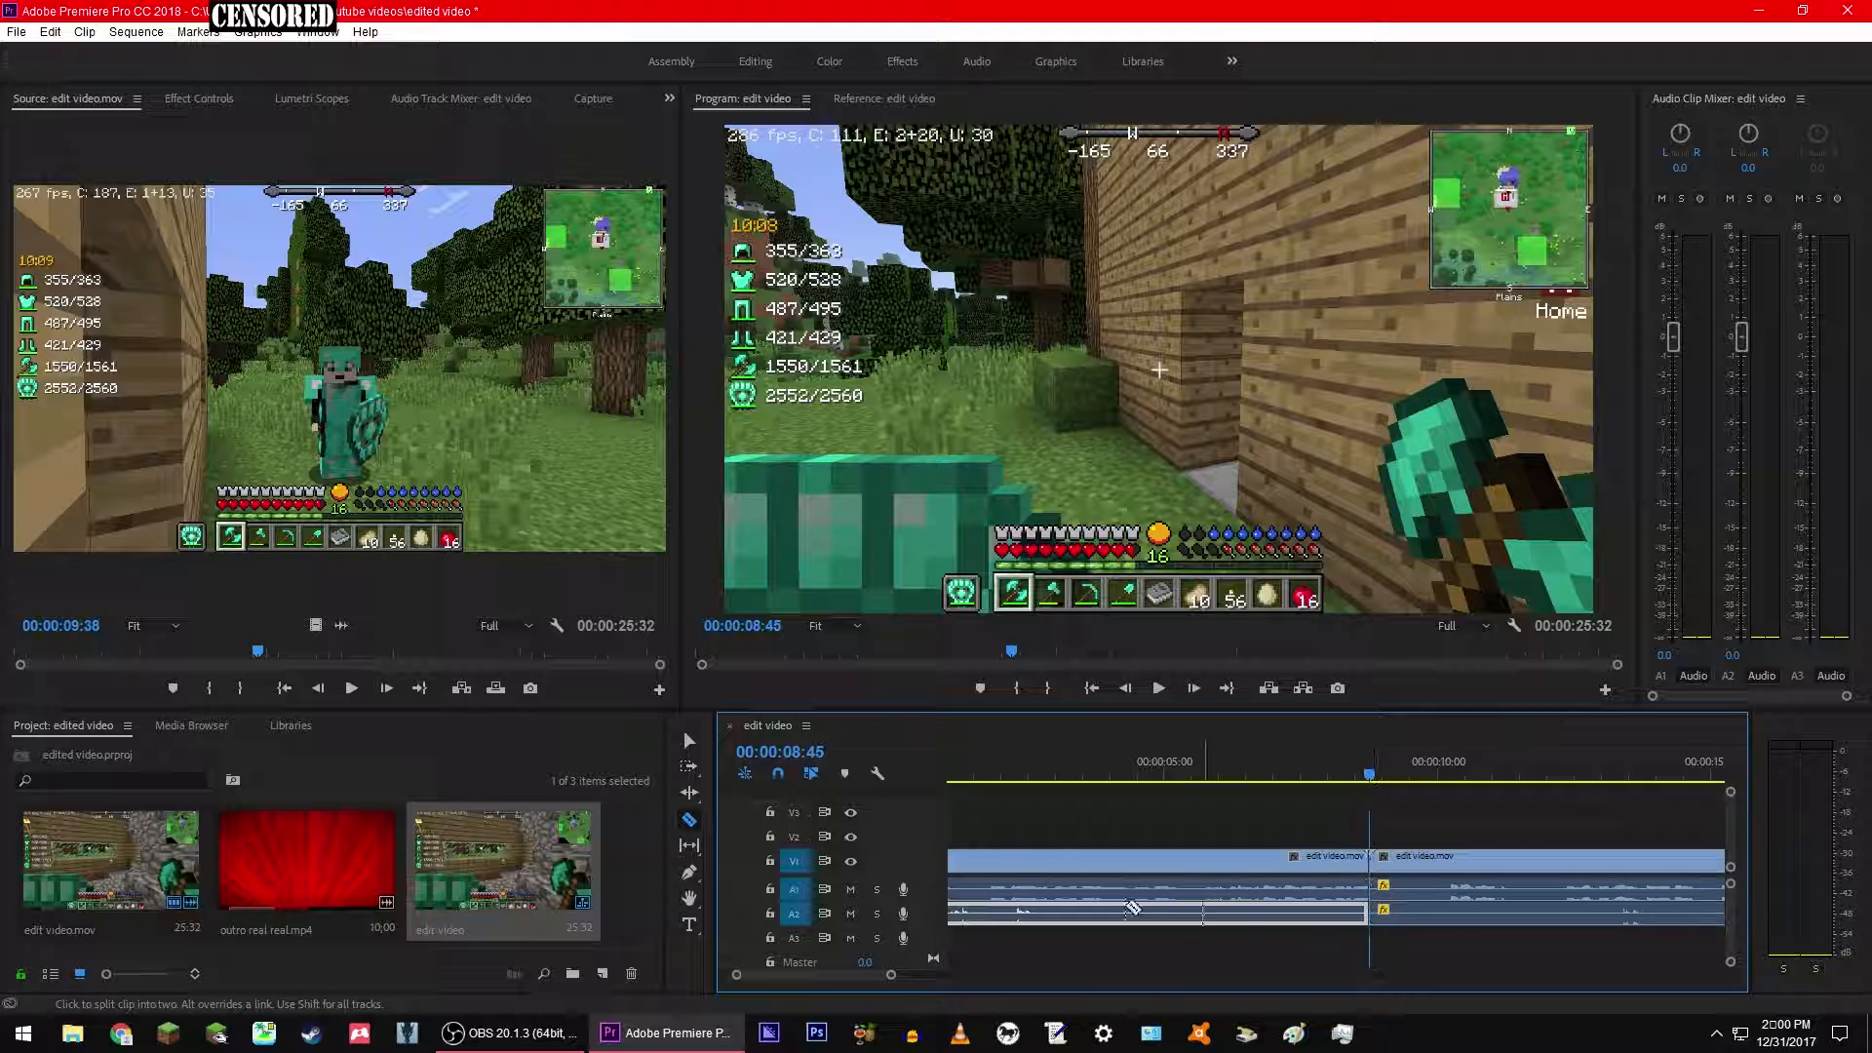
Step: Make a second razor cut through the video and both audio tracks at 00:00:10:12
{"action": "left_click", "coordinate": [688, 741]}
{"action": "left_click_drag", "start_coordinate": [1369, 775], "coordinate": [1403, 781]}
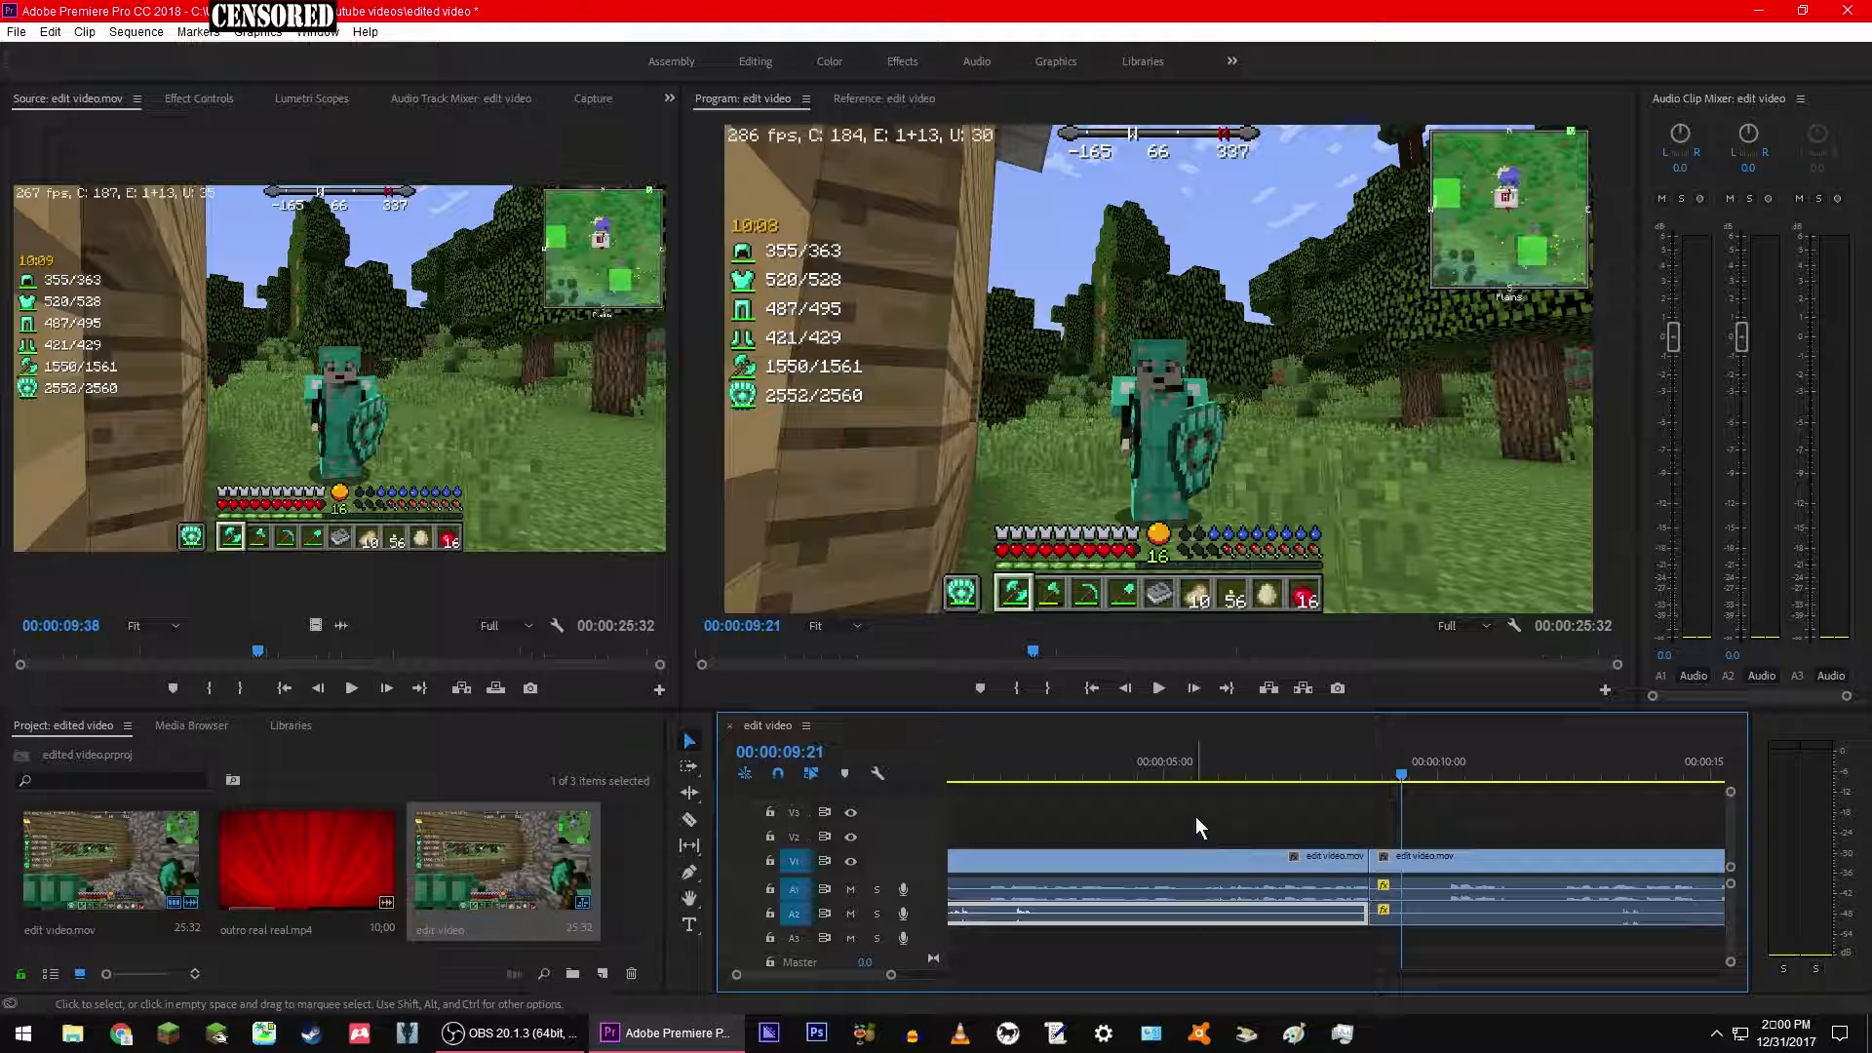
{"action": "left_click_drag", "start_coordinate": [1403, 772], "coordinate": [1449, 773]}
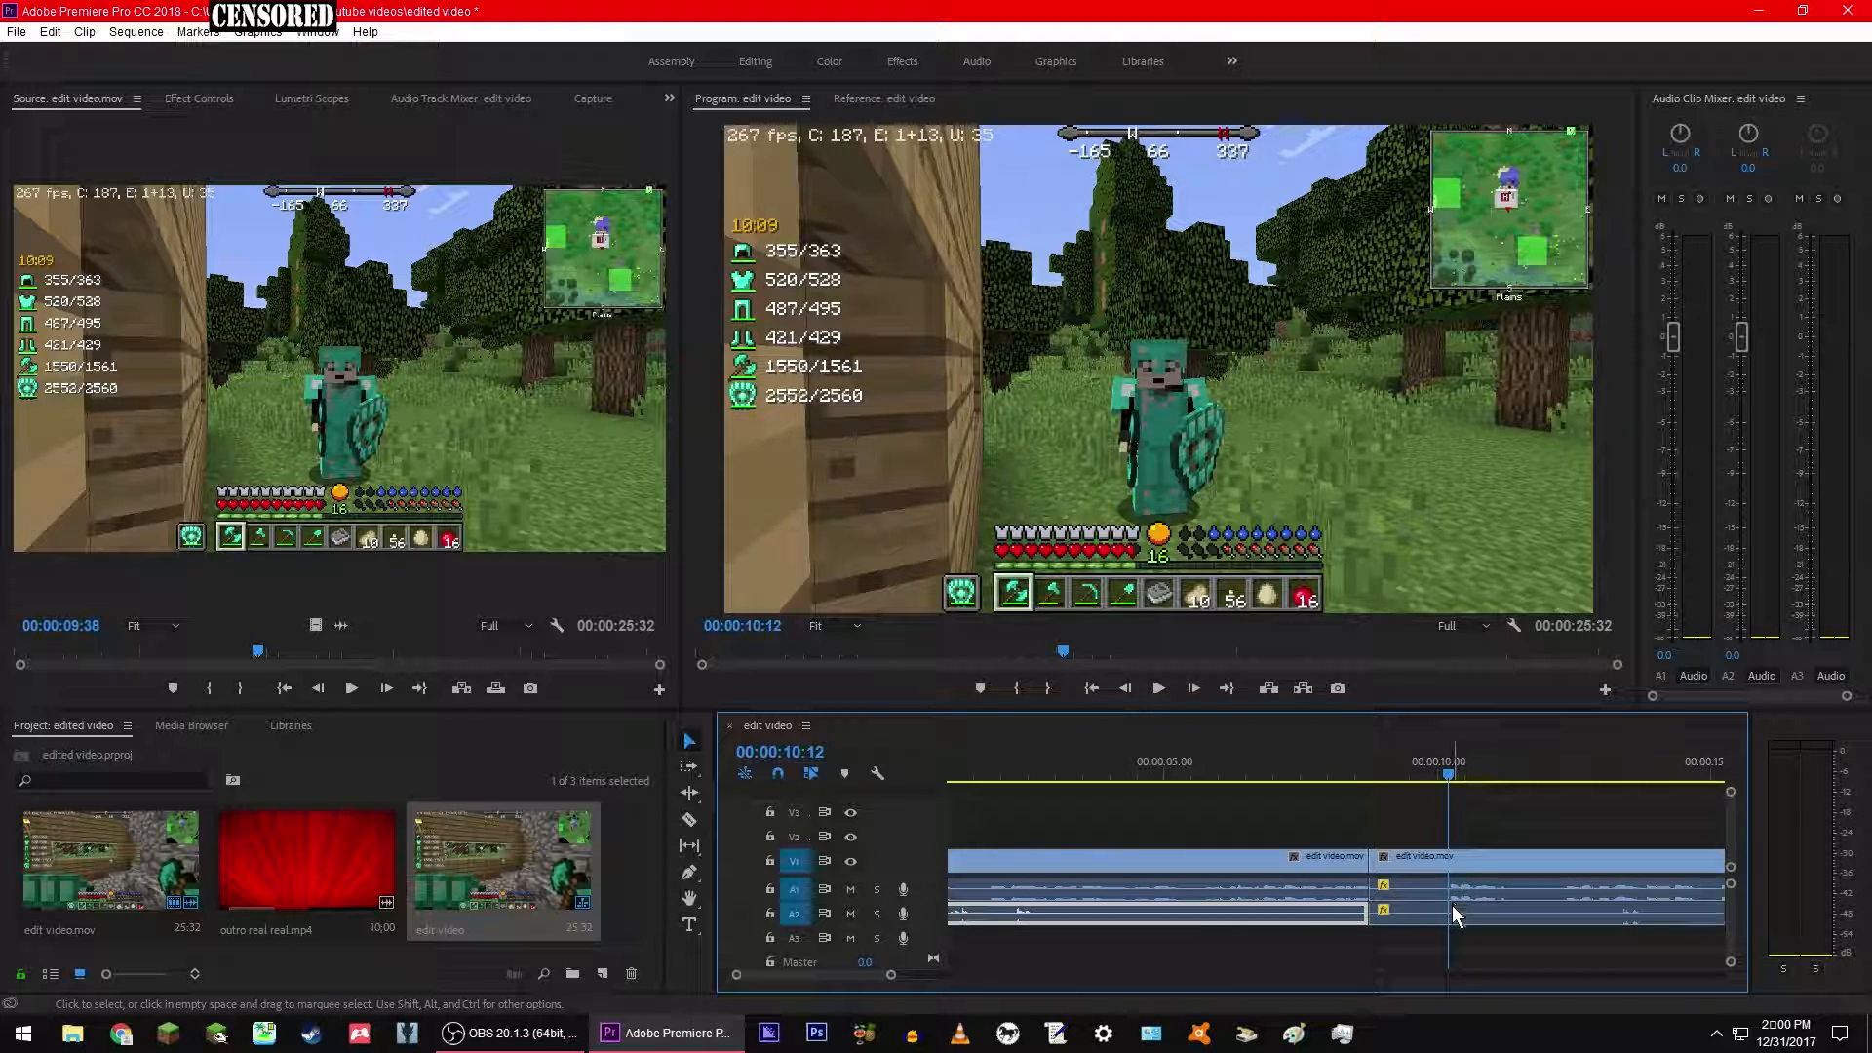
{"action": "left_click", "coordinate": [689, 819]}
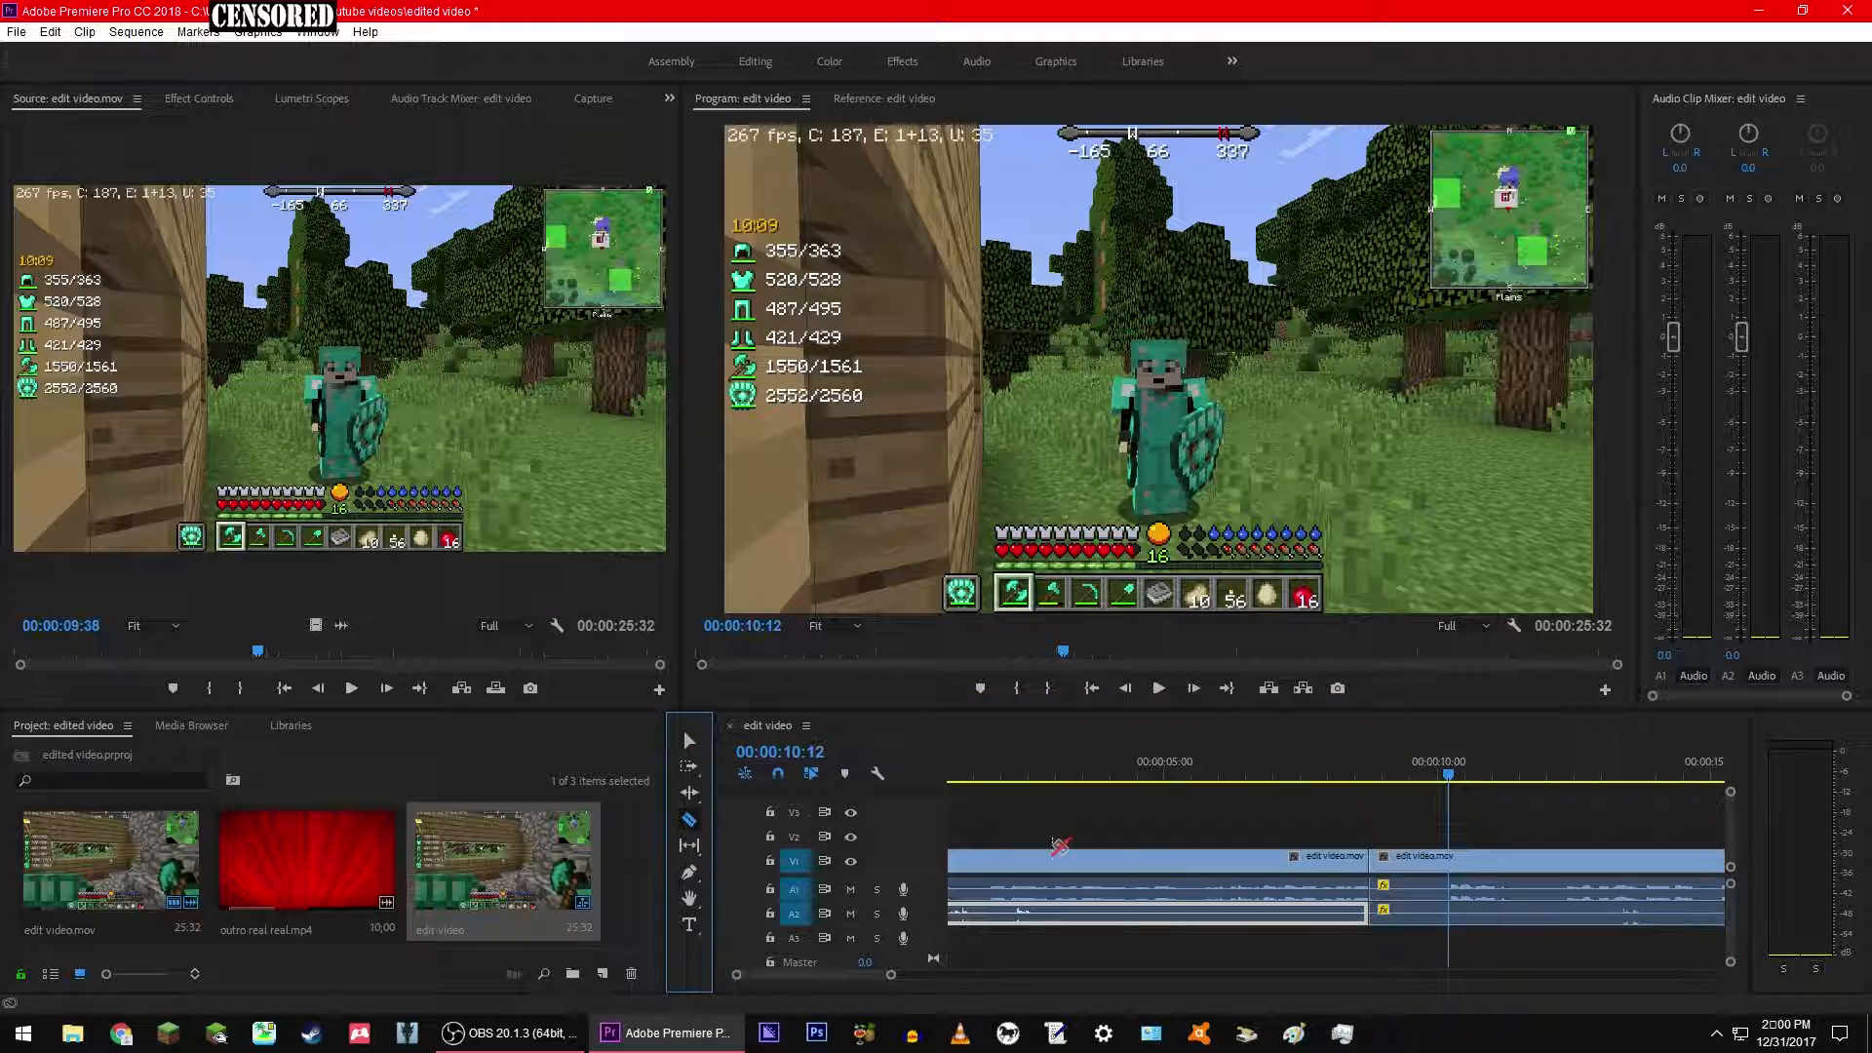
{"action": "left_click", "coordinate": [1455, 862]}
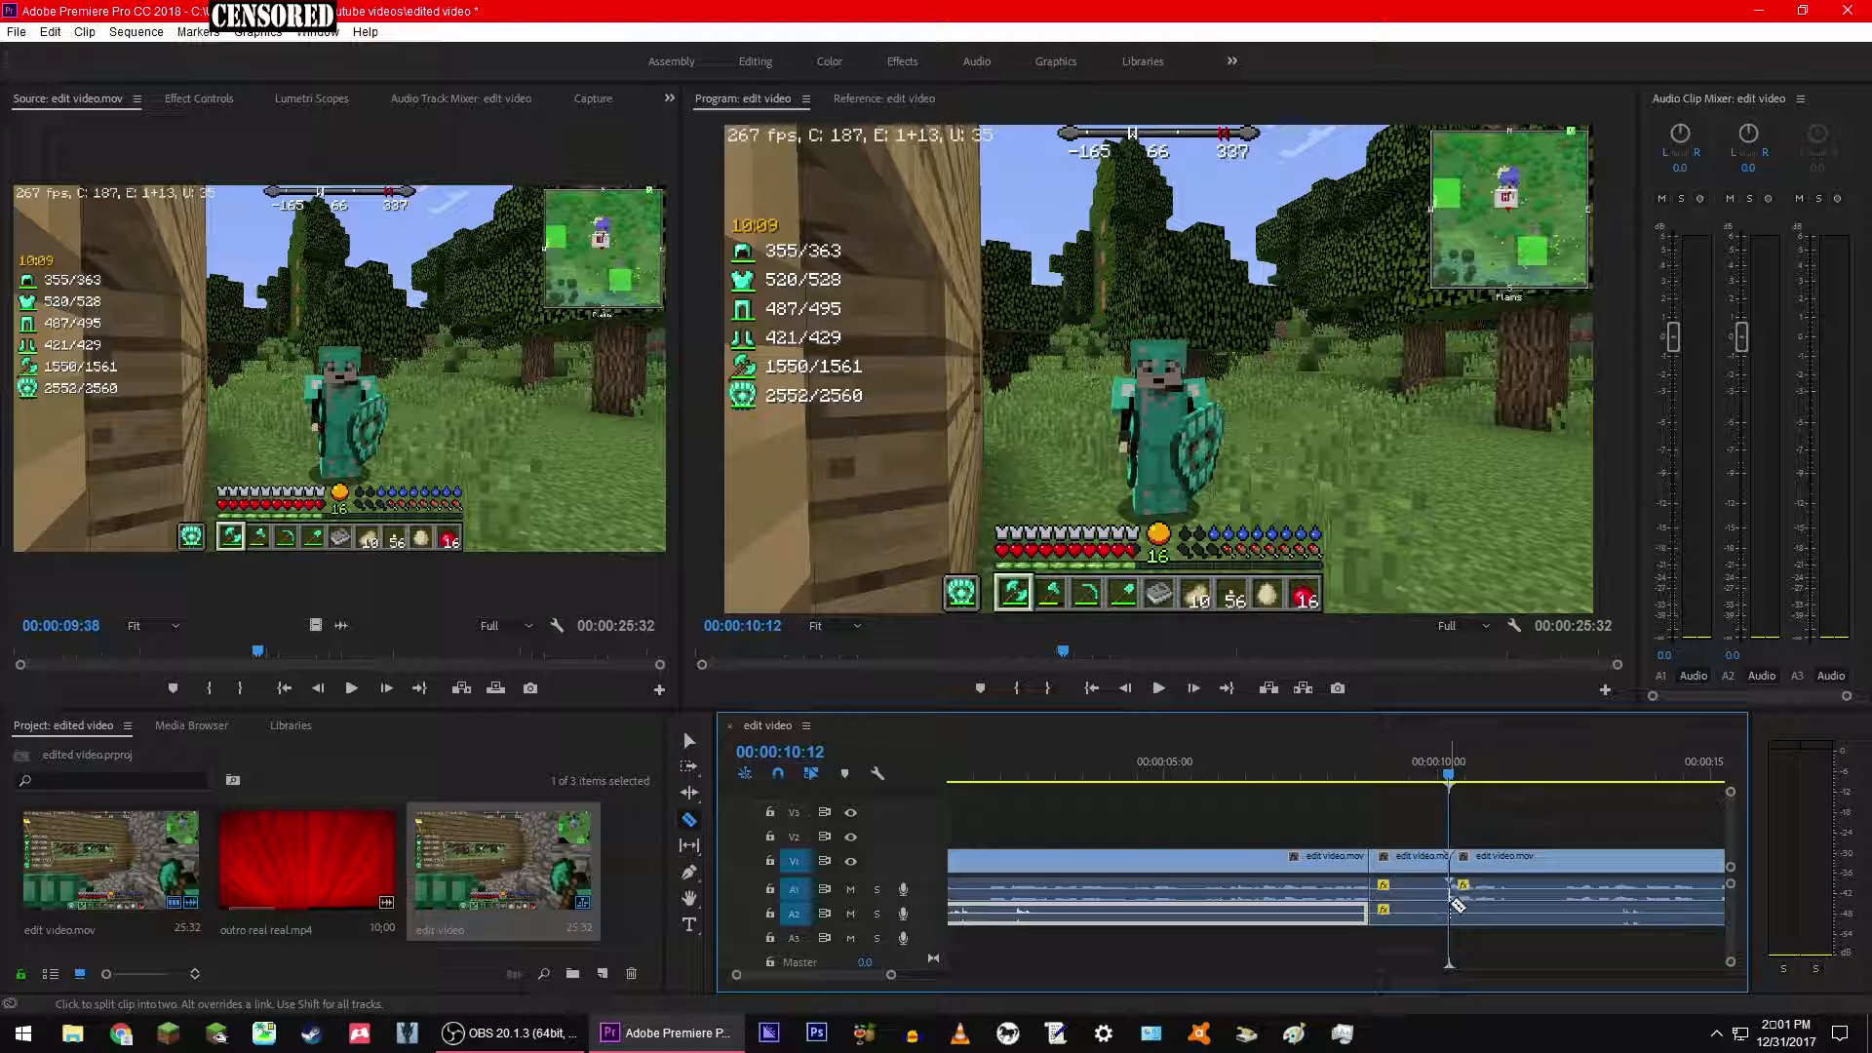
{"action": "left_click", "coordinate": [1457, 921]}
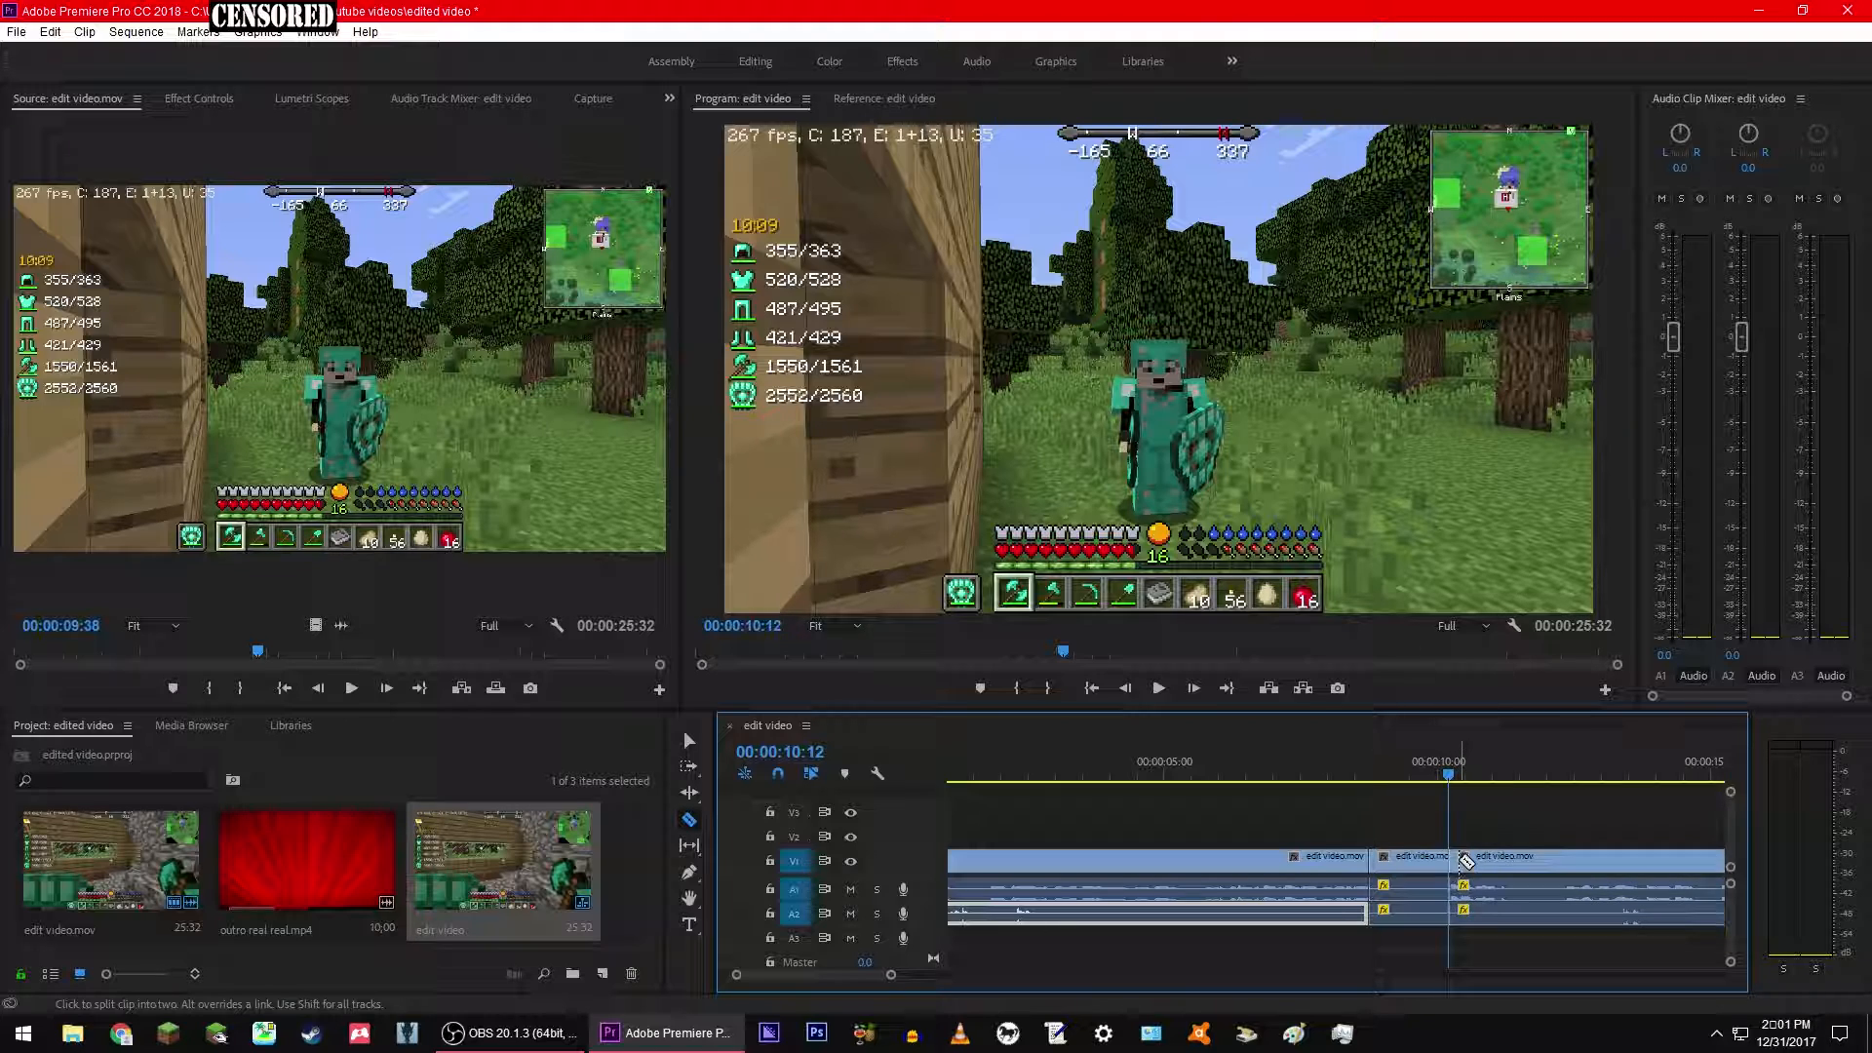
Step: Delete the video and audio segments between the two cuts
{"action": "left_click", "coordinate": [690, 741]}
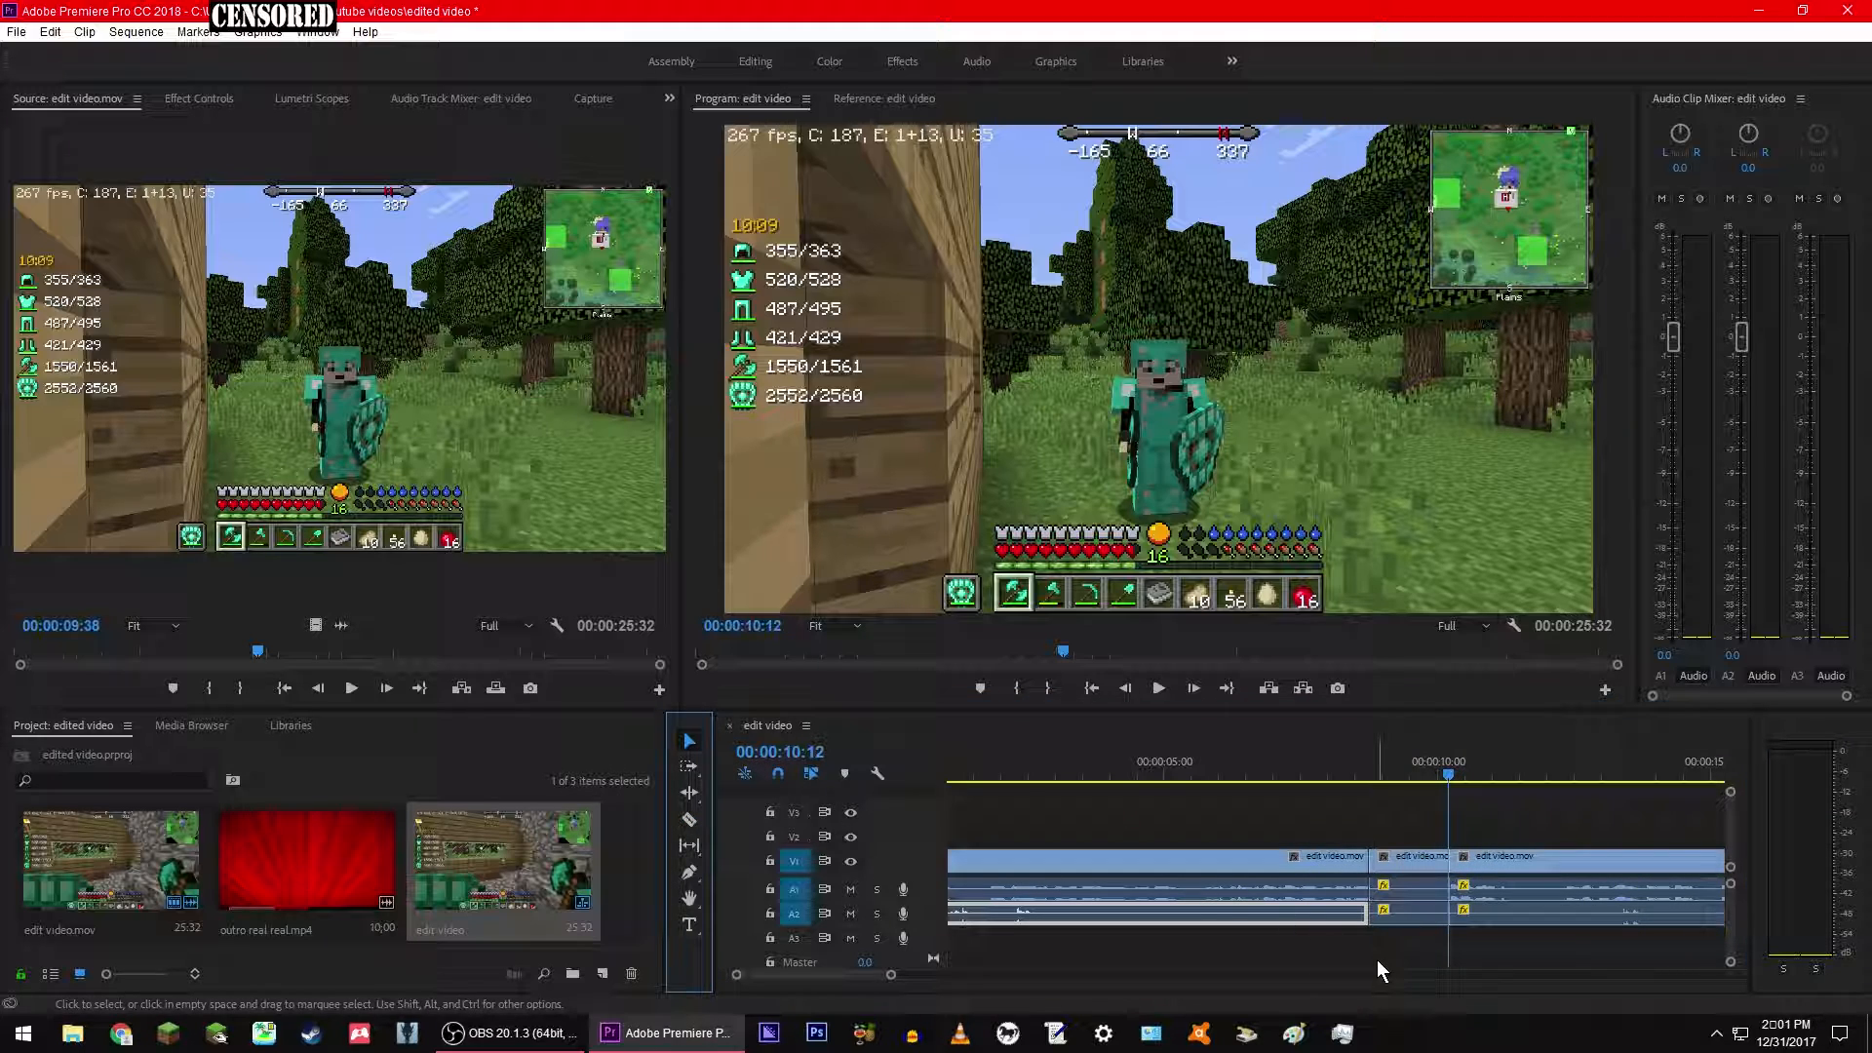
{"action": "left_click_drag", "start_coordinate": [1396, 957], "coordinate": [1405, 835]}
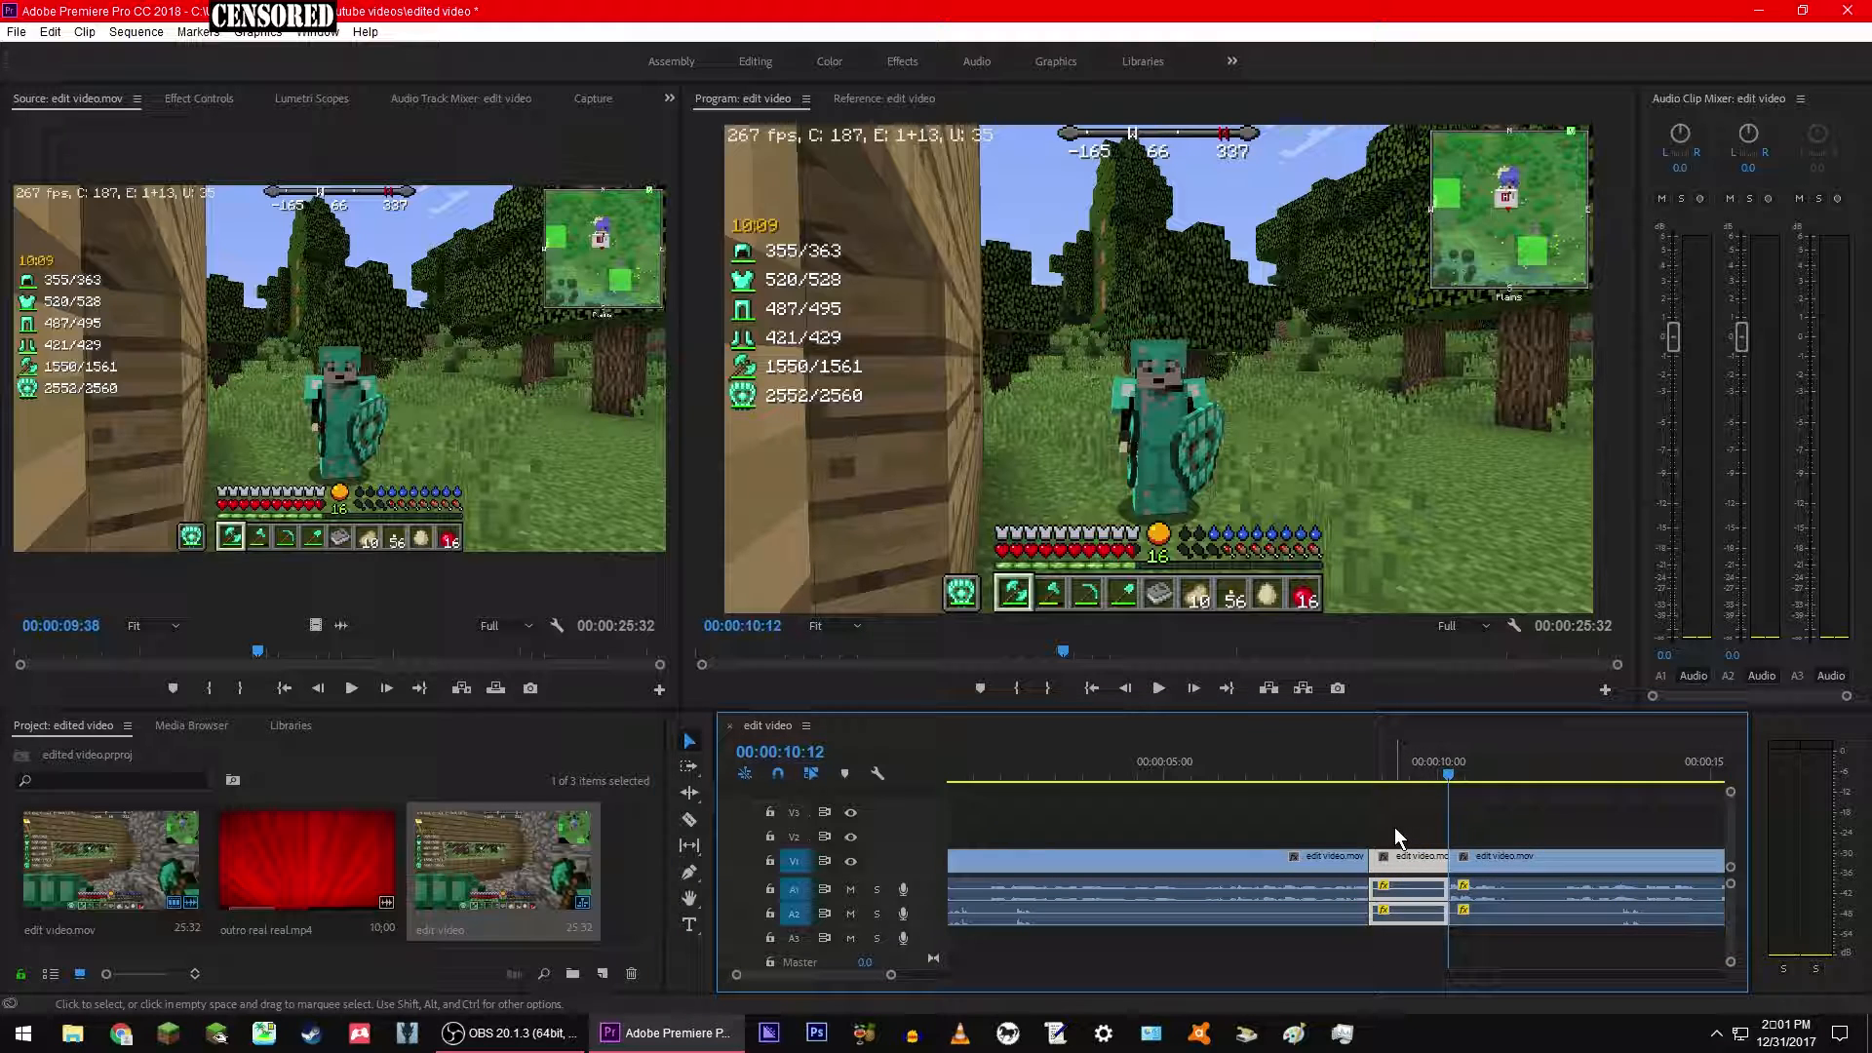
{"action": "key", "text": "Delete"}
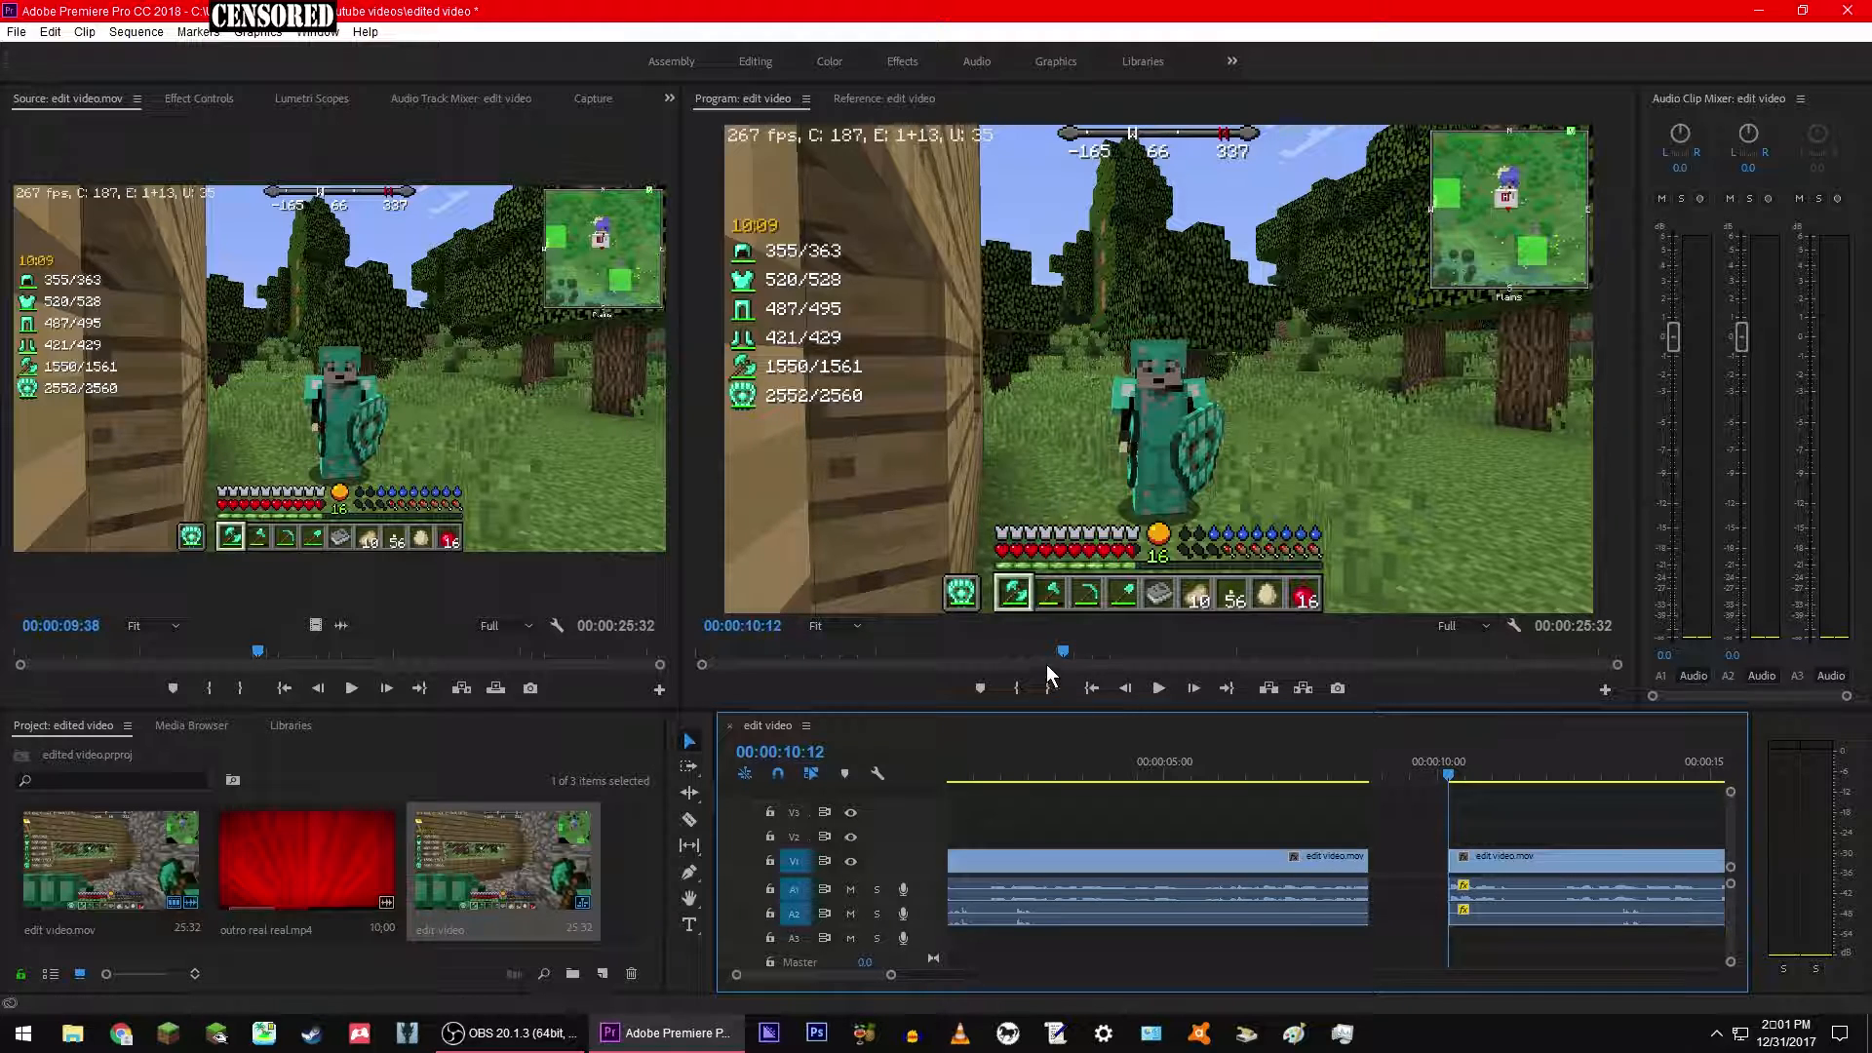
Step: Close the gap left between the two remaining edit video.mov clips with Ripple Delete
{"action": "mouse_move", "coordinate": [847, 971]}
{"action": "left_mouse_down"}
{"action": "mouse_move", "coordinate": [928, 972]}
{"action": "mouse_move", "coordinate": [823, 970]}
{"action": "left_mouse_up"}
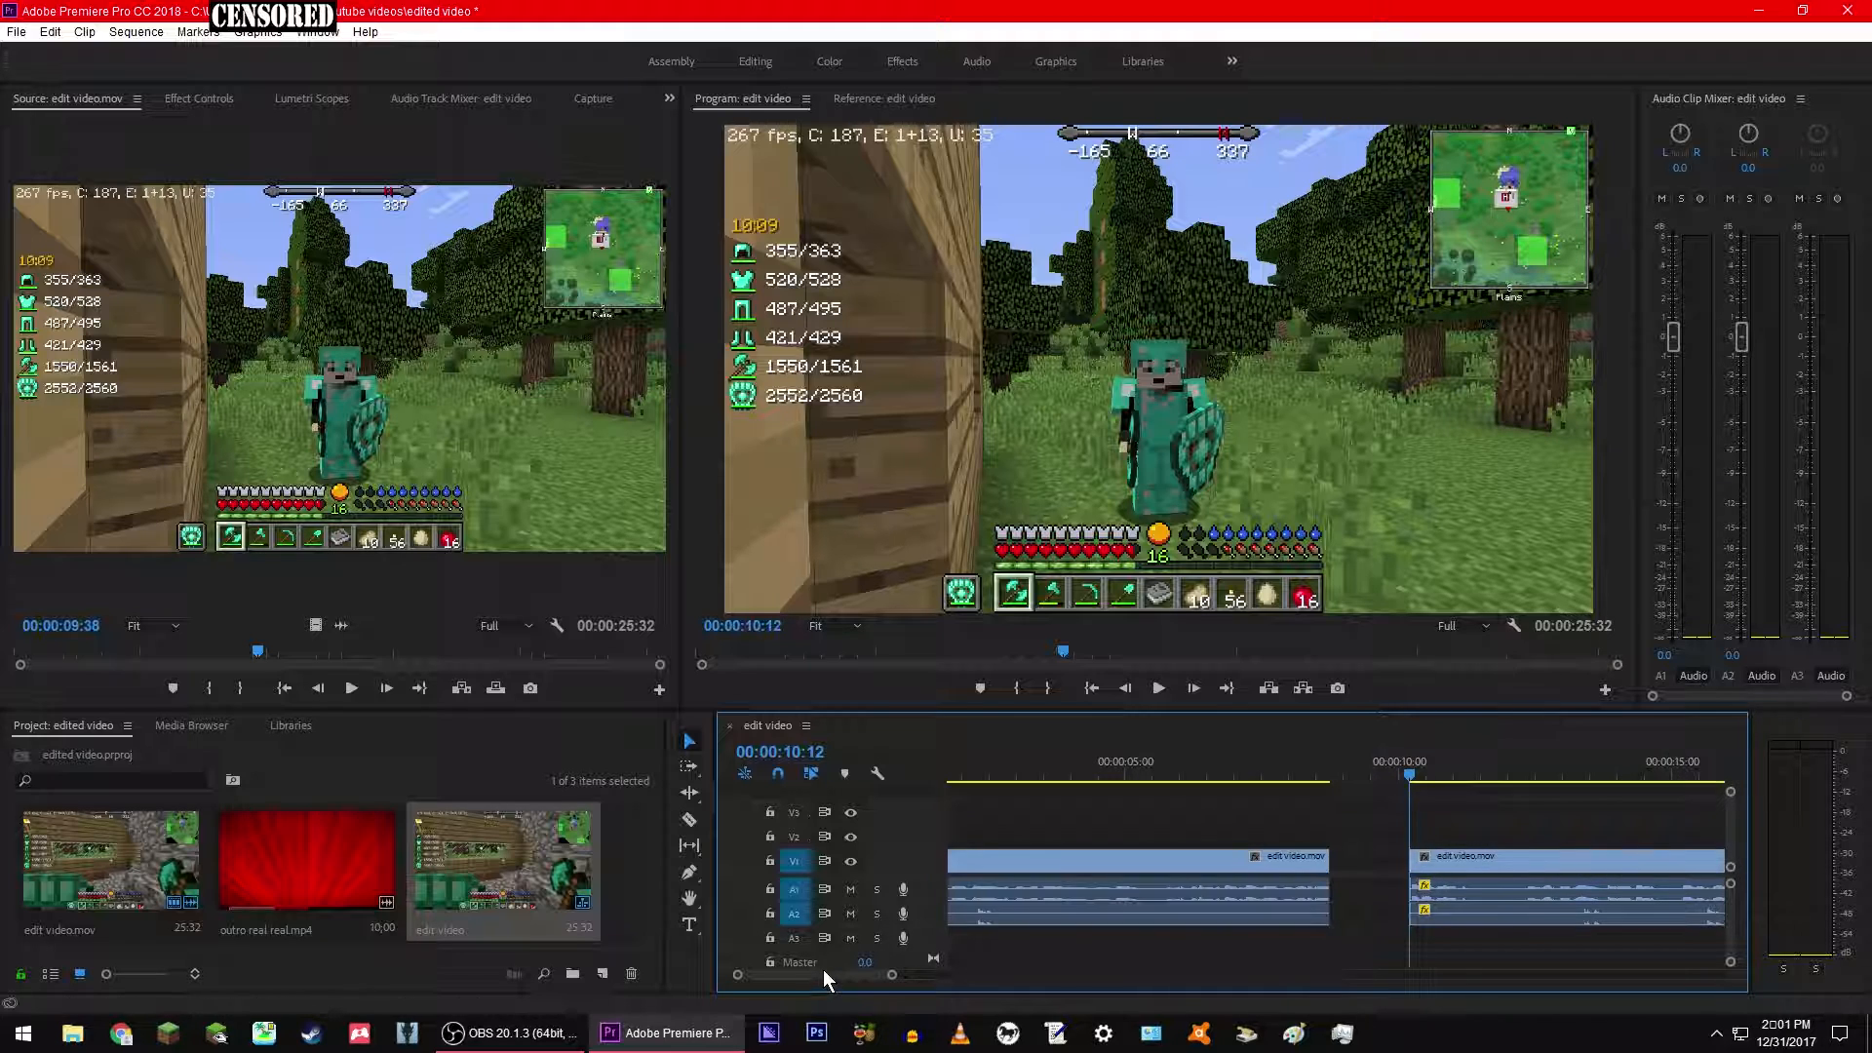
{"action": "left_click", "coordinate": [920, 972]}
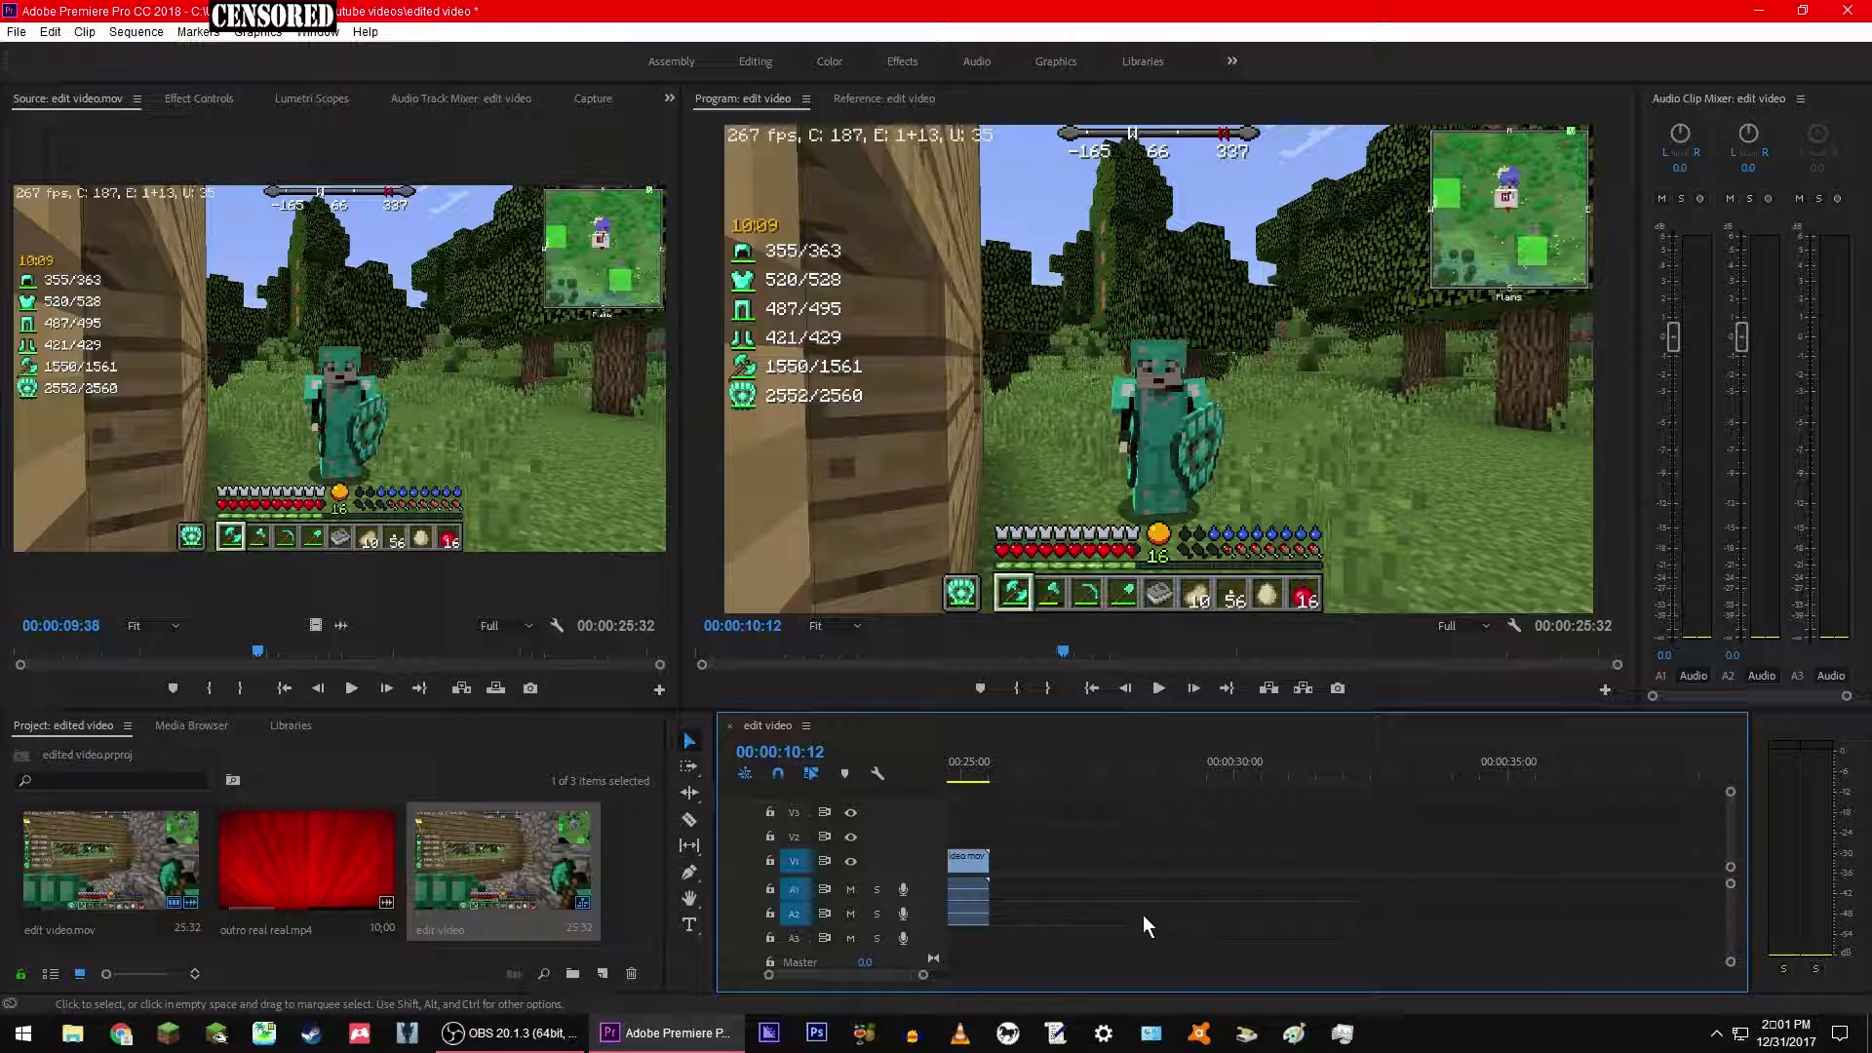
{"action": "mouse_move", "coordinate": [852, 975]}
{"action": "left_mouse_down"}
{"action": "mouse_move", "coordinate": [823, 975]}
{"action": "mouse_move", "coordinate": [851, 976]}
{"action": "left_mouse_up"}
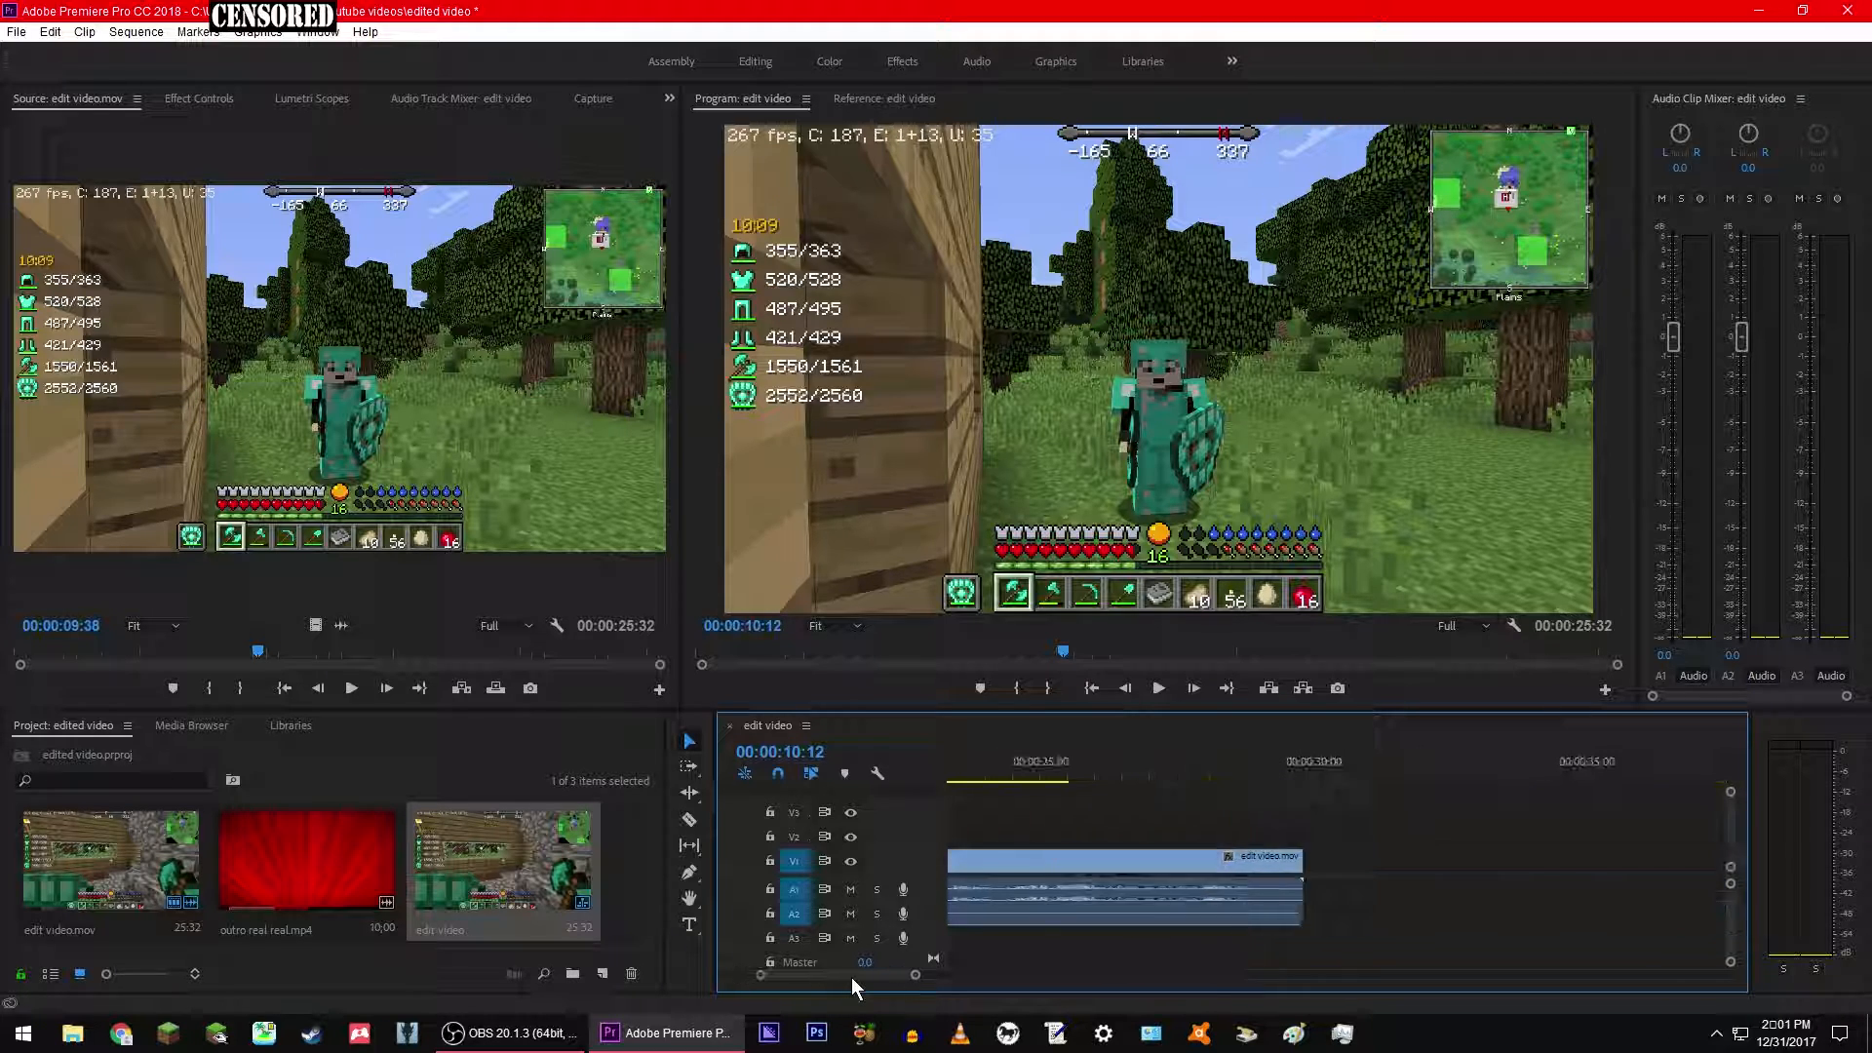
{"action": "left_click_drag", "start_coordinate": [1142, 945], "coordinate": [1752, 751]}
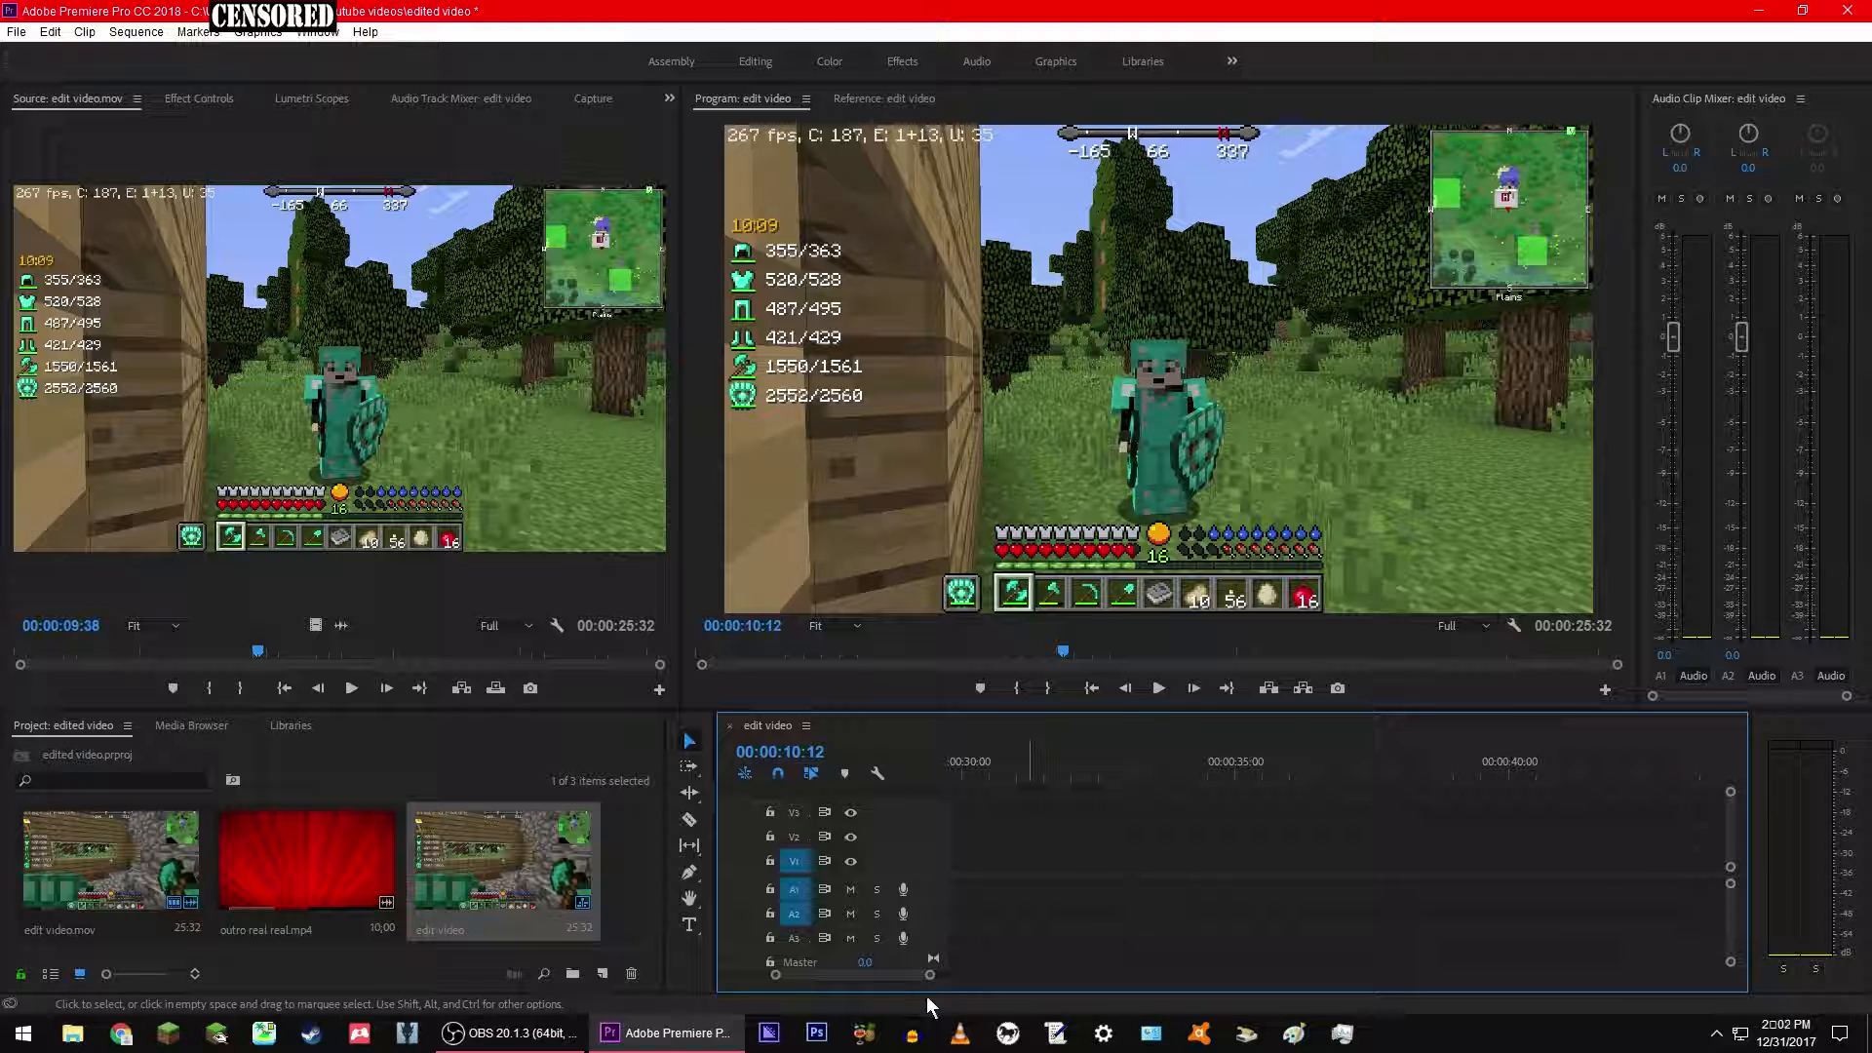
{"action": "left_click_drag", "start_coordinate": [868, 973], "coordinate": [836, 973]}
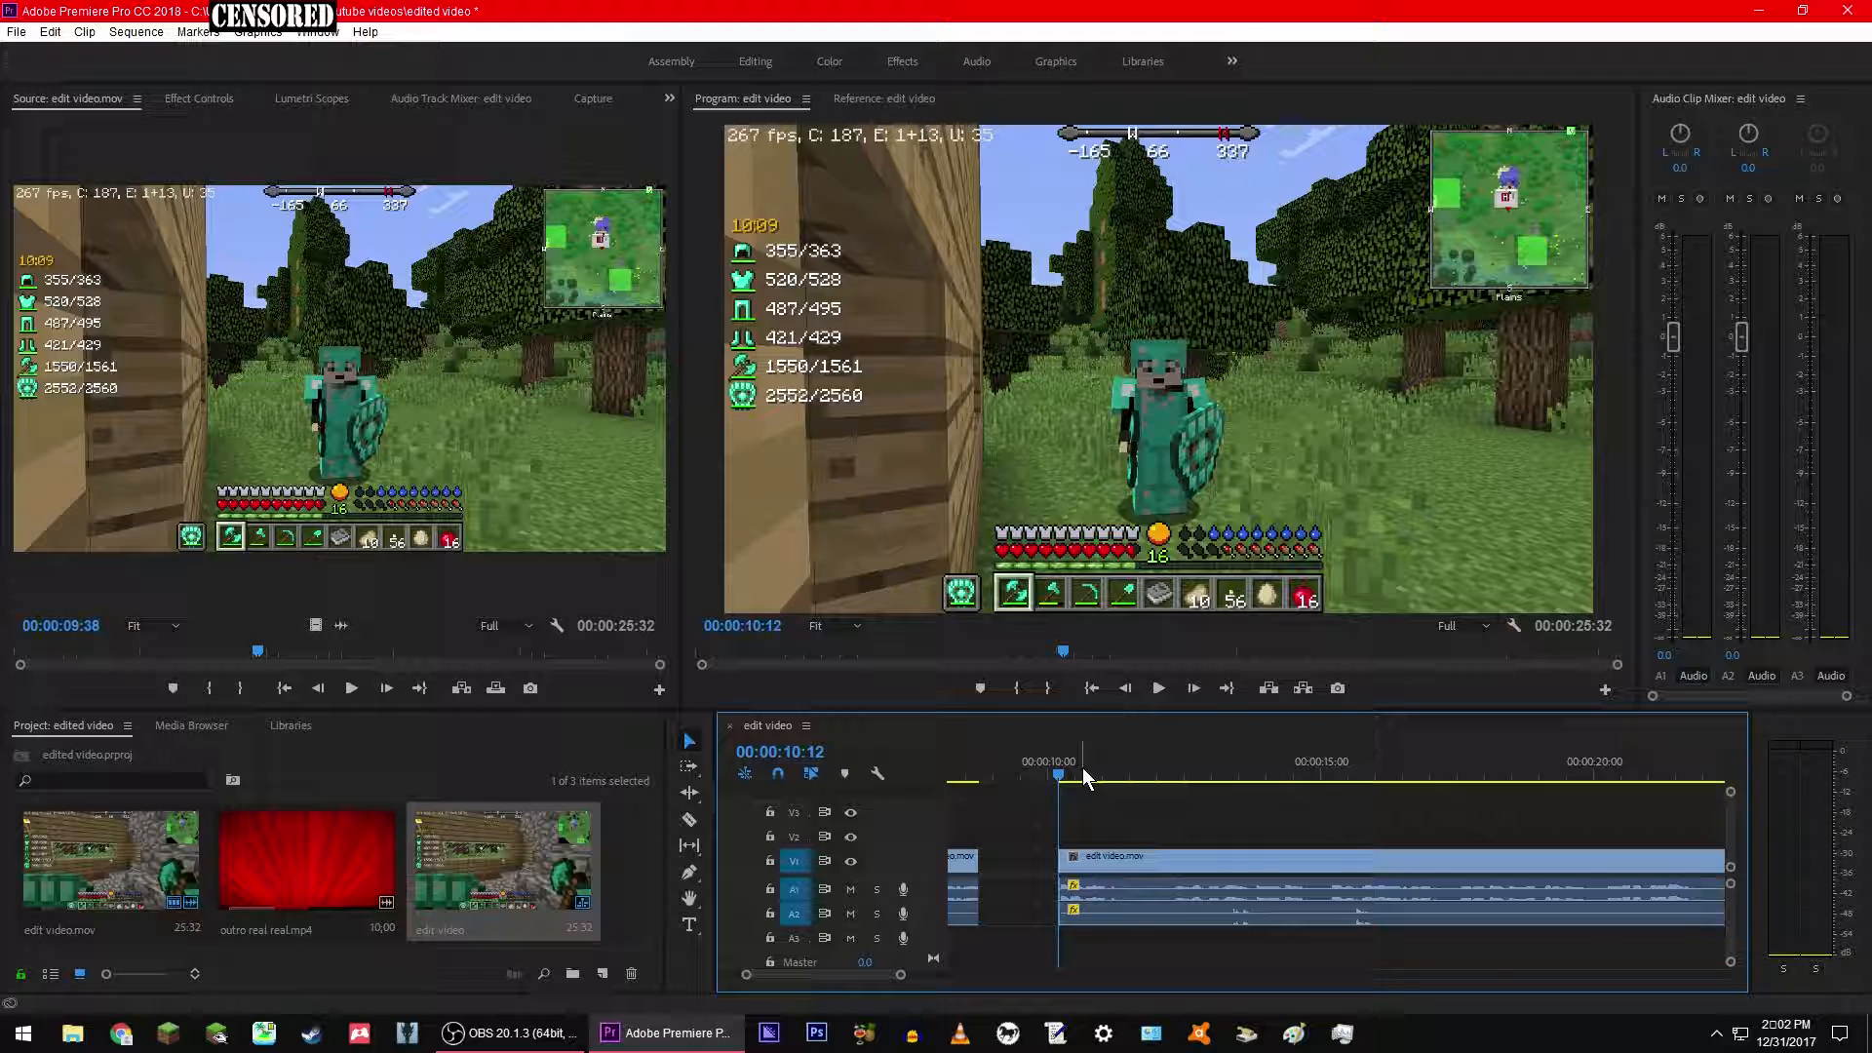
{"action": "left_click_drag", "start_coordinate": [805, 974], "coordinate": [800, 972]}
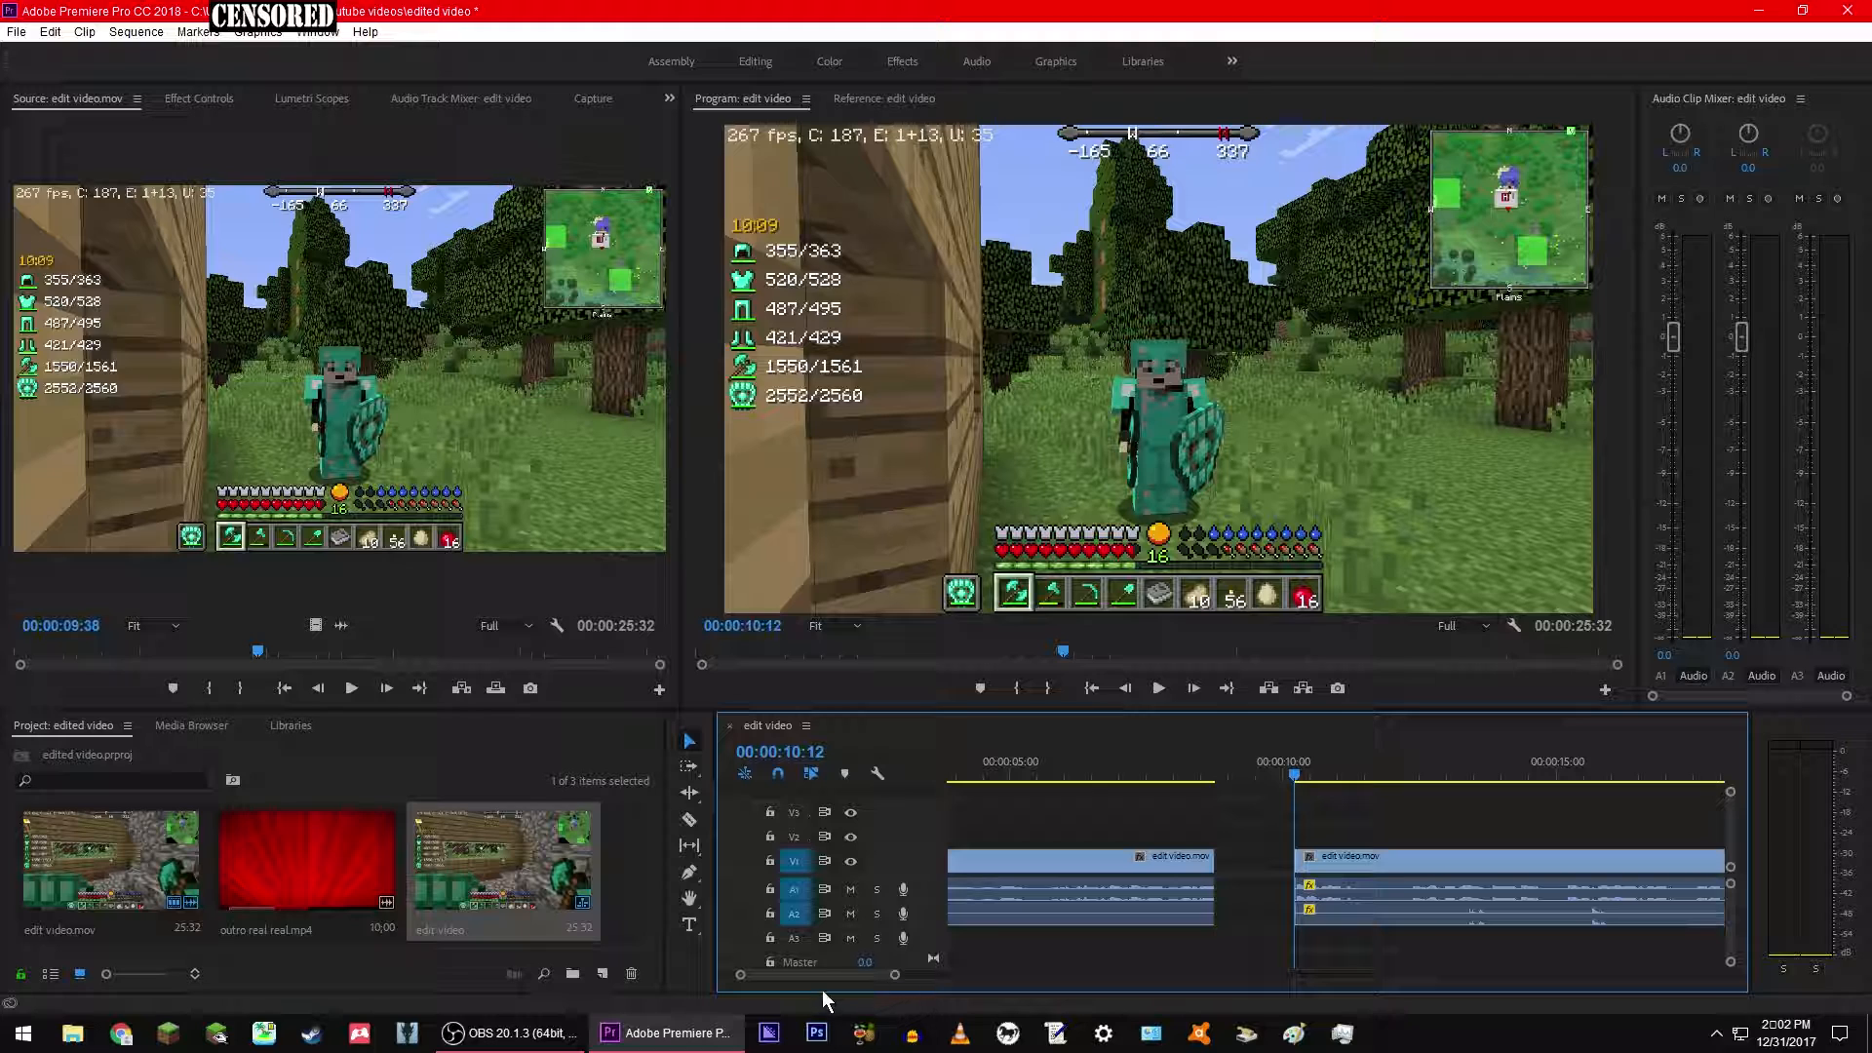
{"action": "scroll", "coordinate": [845, 971], "scroll_direction": "down", "scroll_amount": 1}
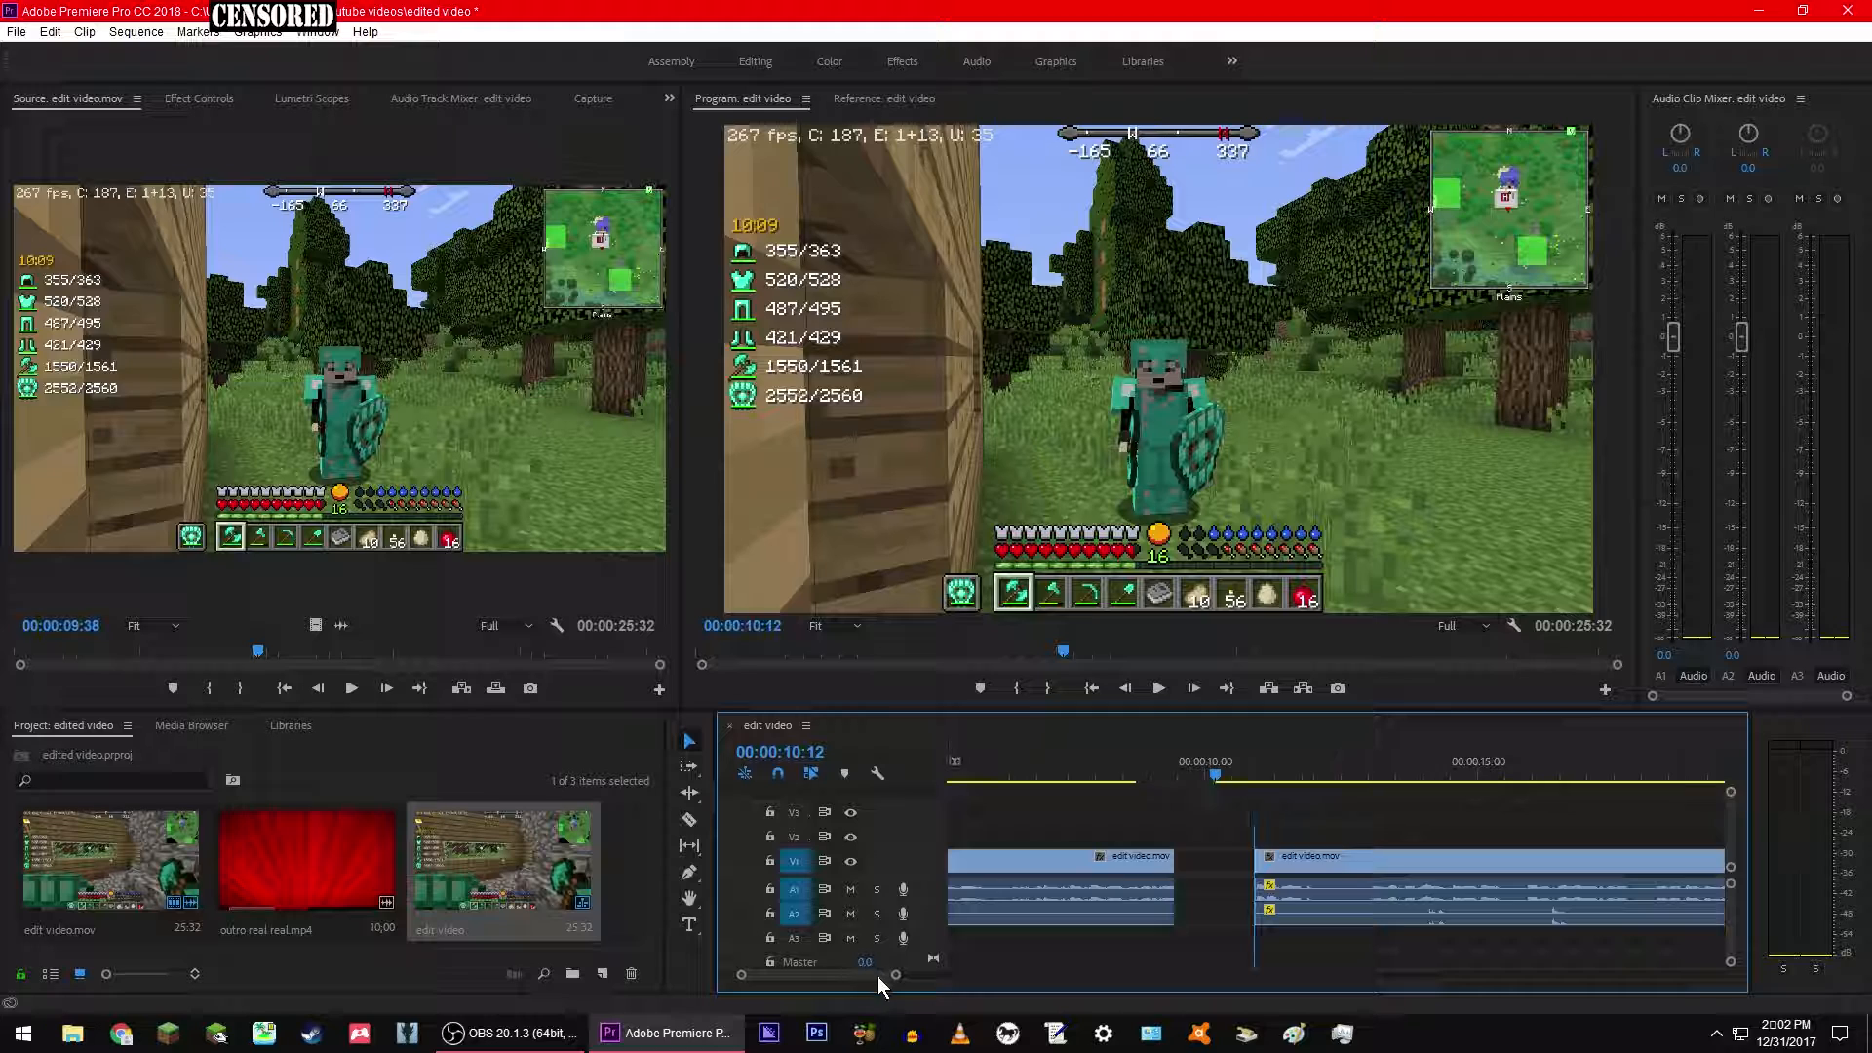
{"action": "scroll", "coordinate": [878, 975], "scroll_direction": "right", "scroll_amount": 5}
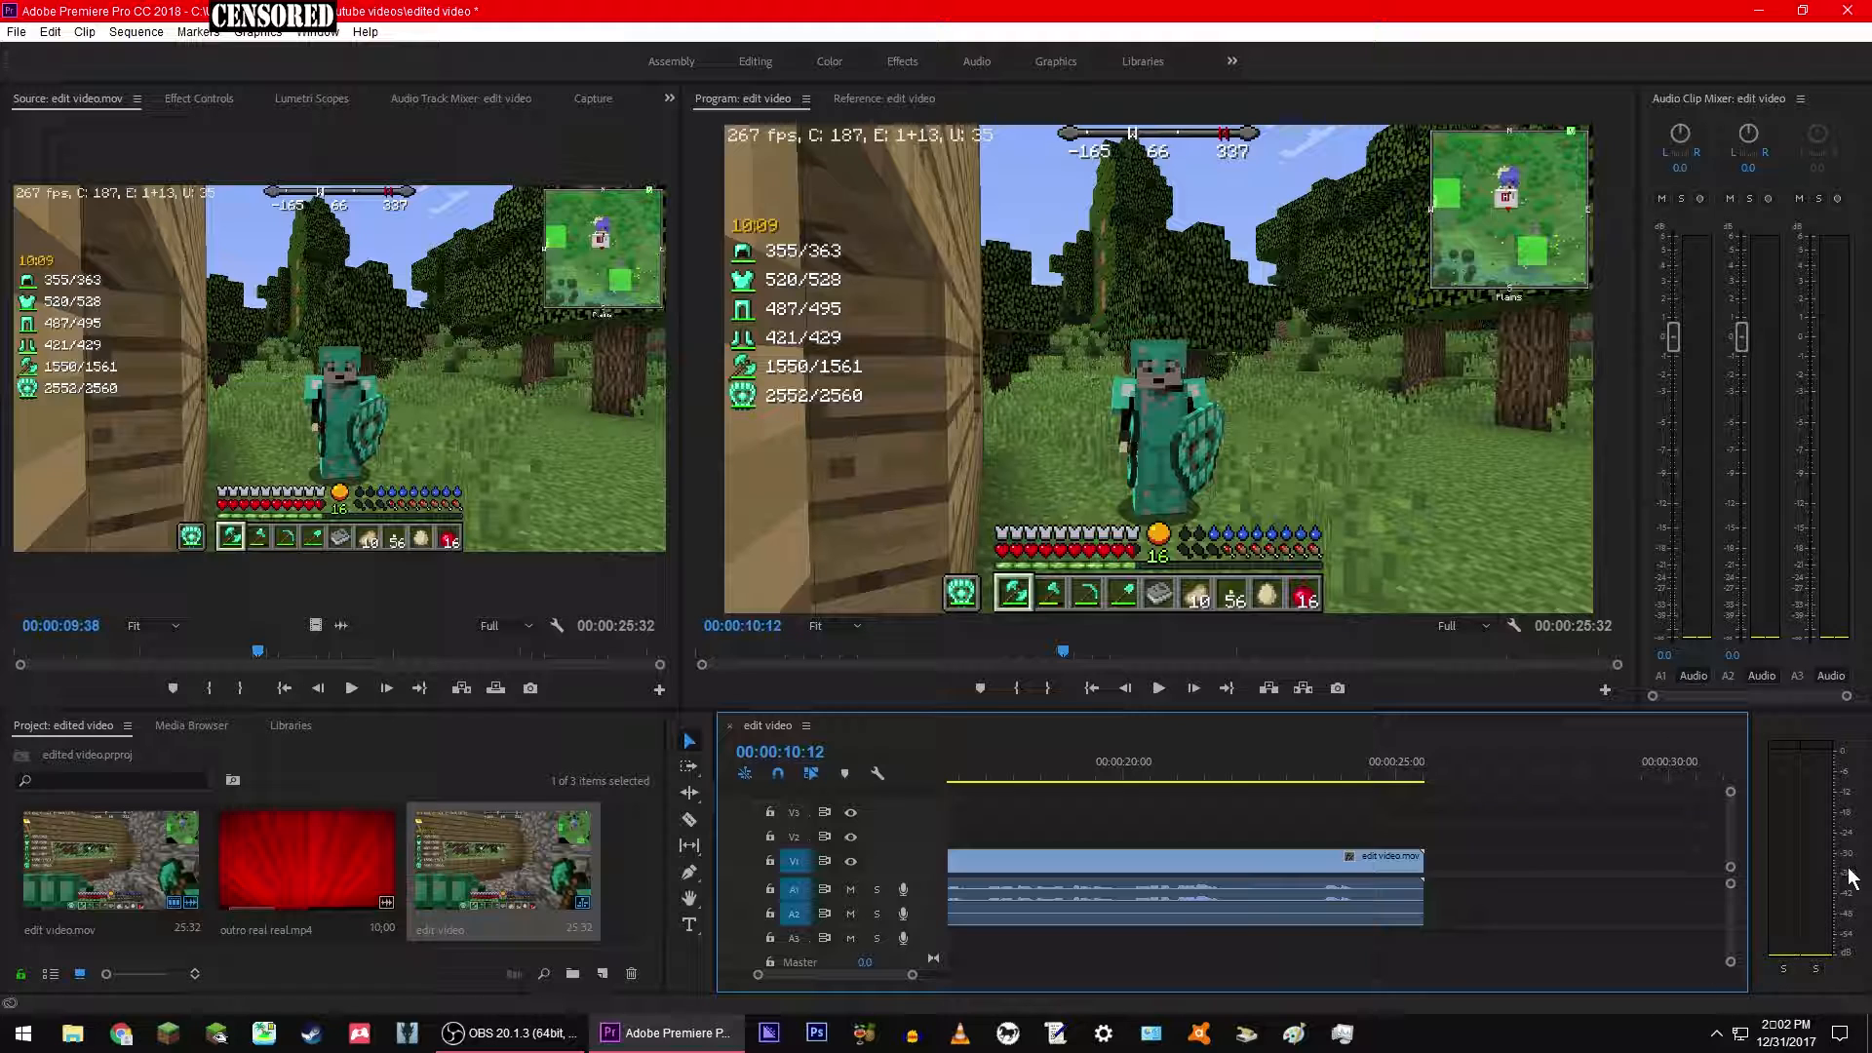
{"action": "scroll", "coordinate": [812, 968], "scroll_direction": "left", "scroll_amount": 7}
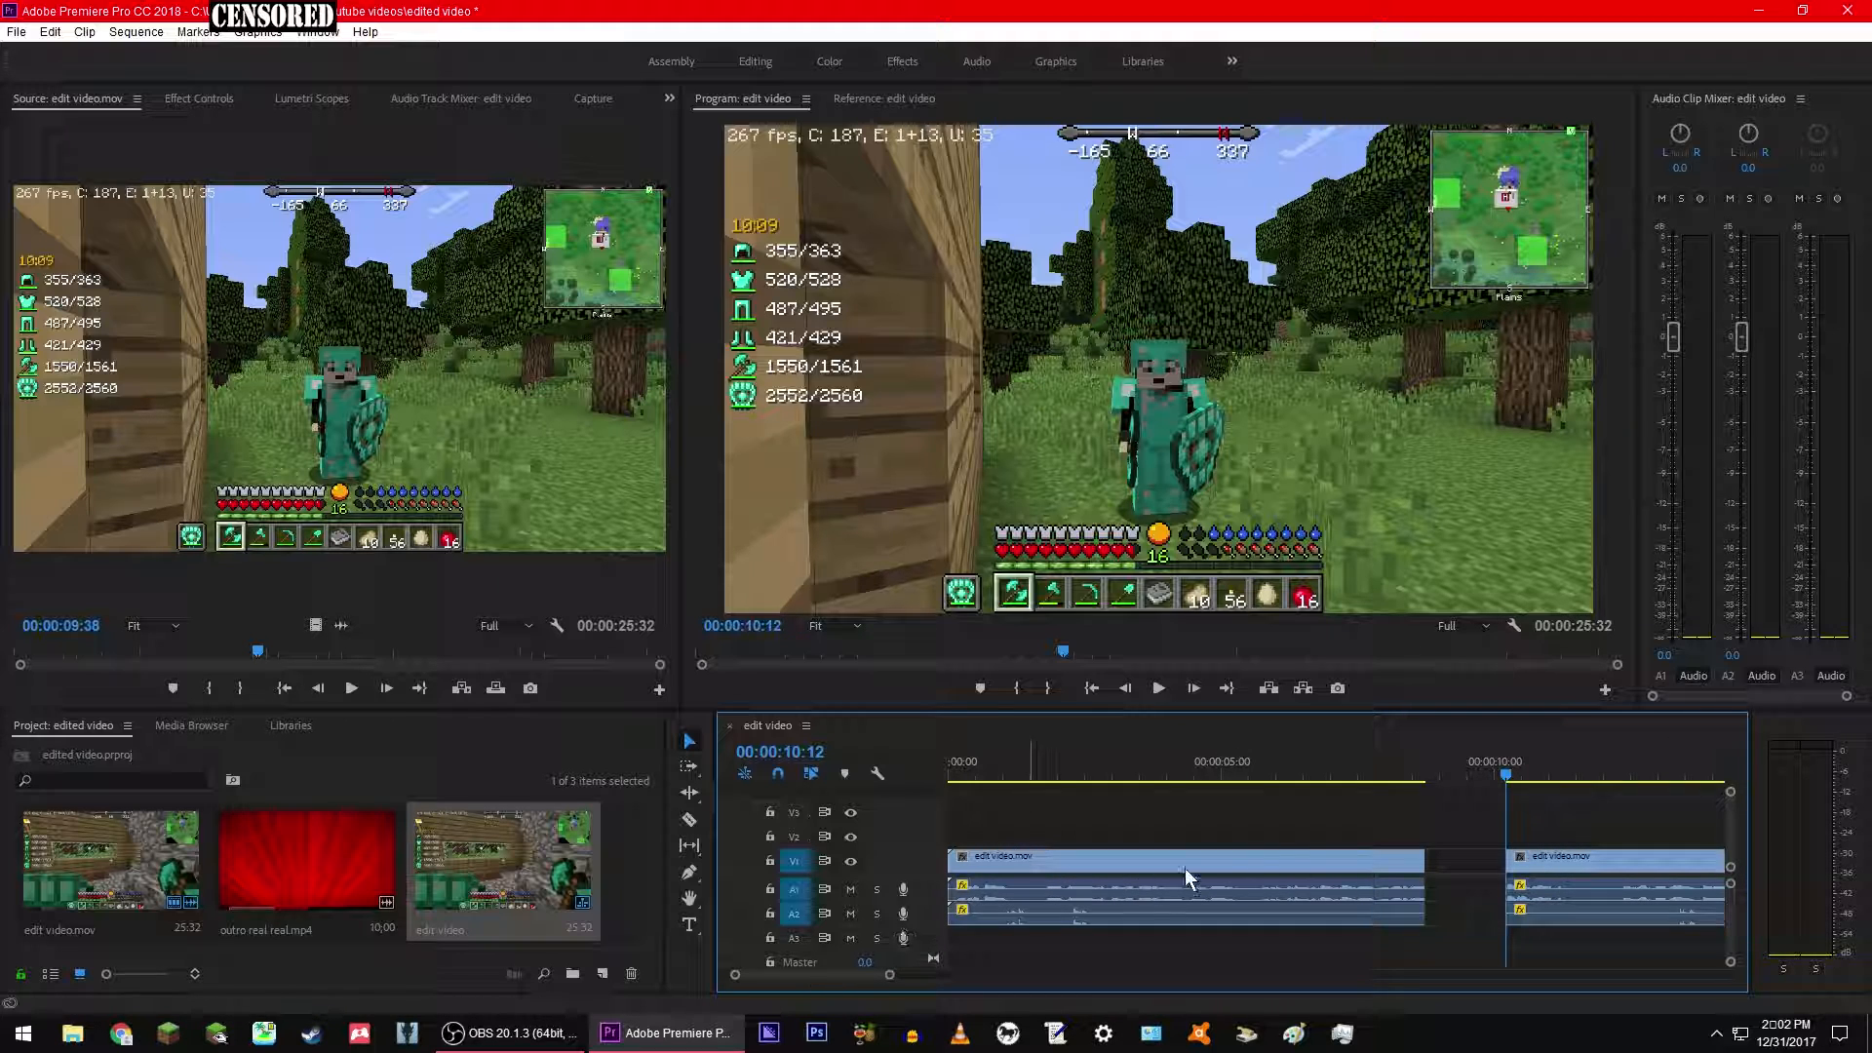
{"action": "scroll", "coordinate": [840, 966], "scroll_direction": "right", "scroll_amount": 4}
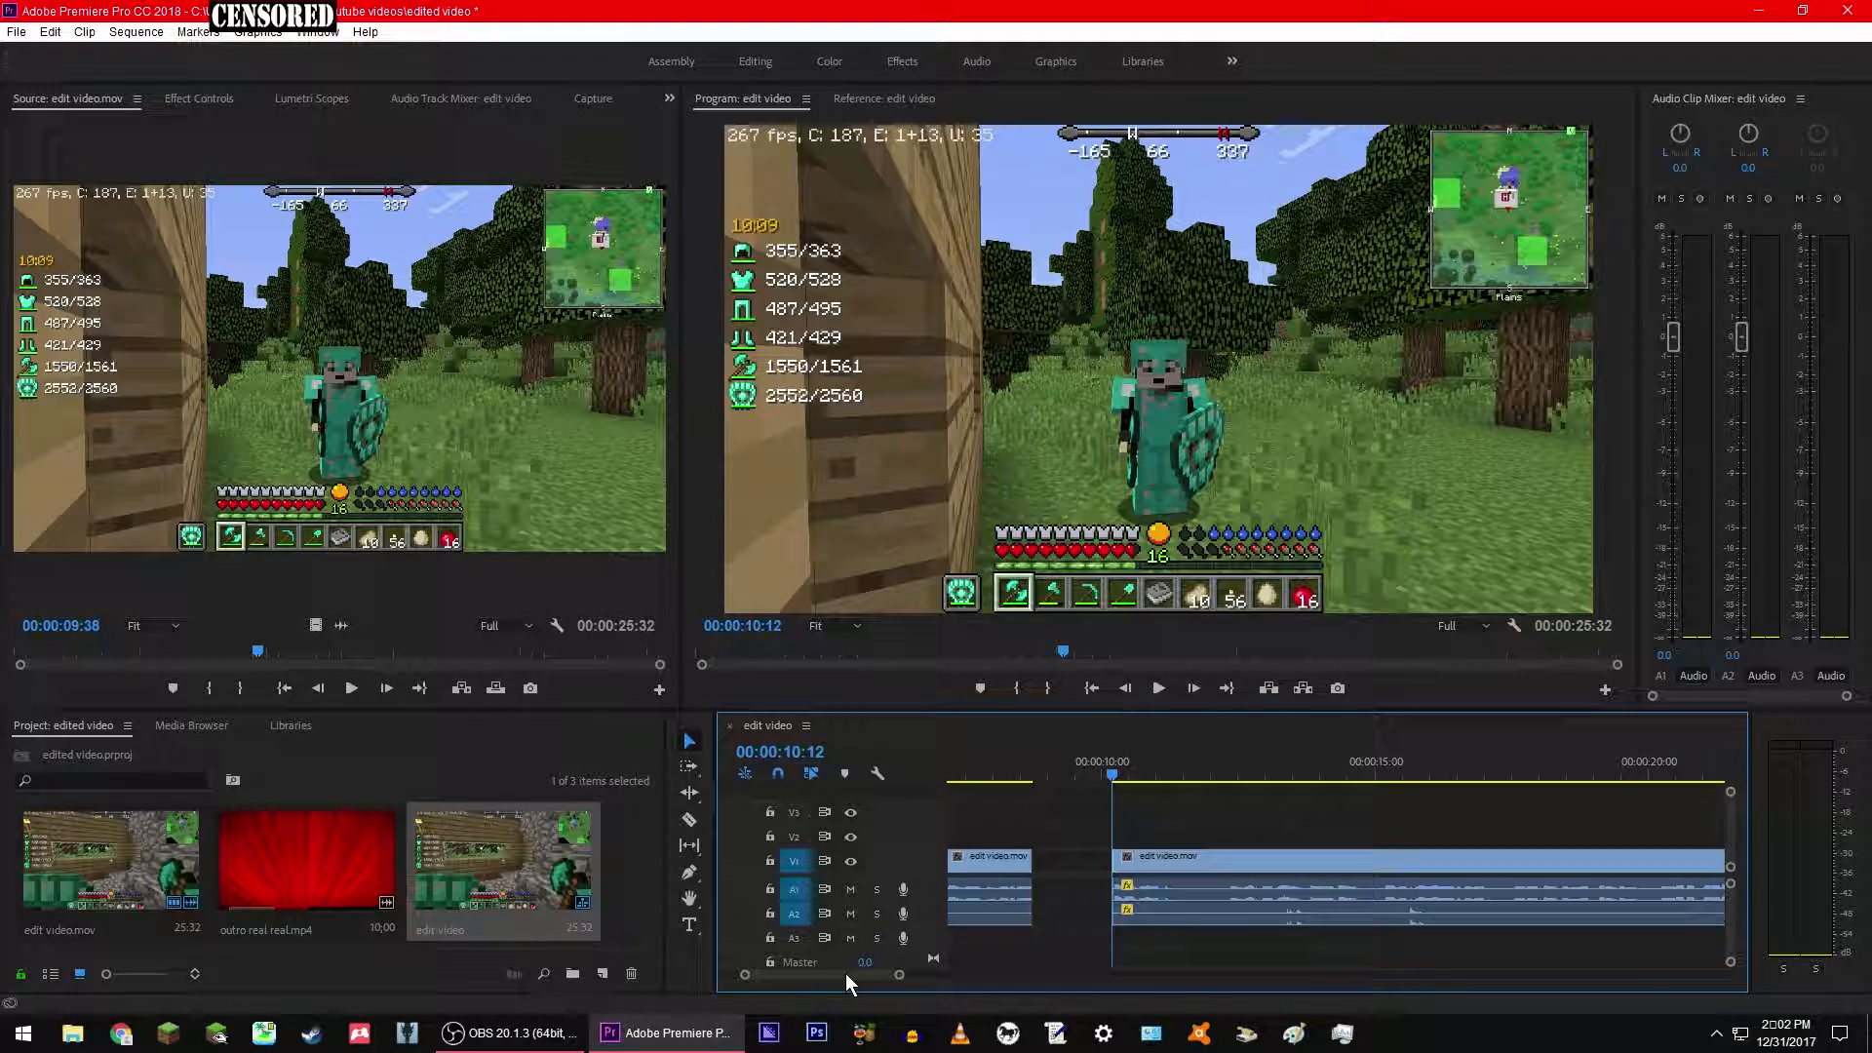
{"action": "right_click", "coordinate": [1083, 860]}
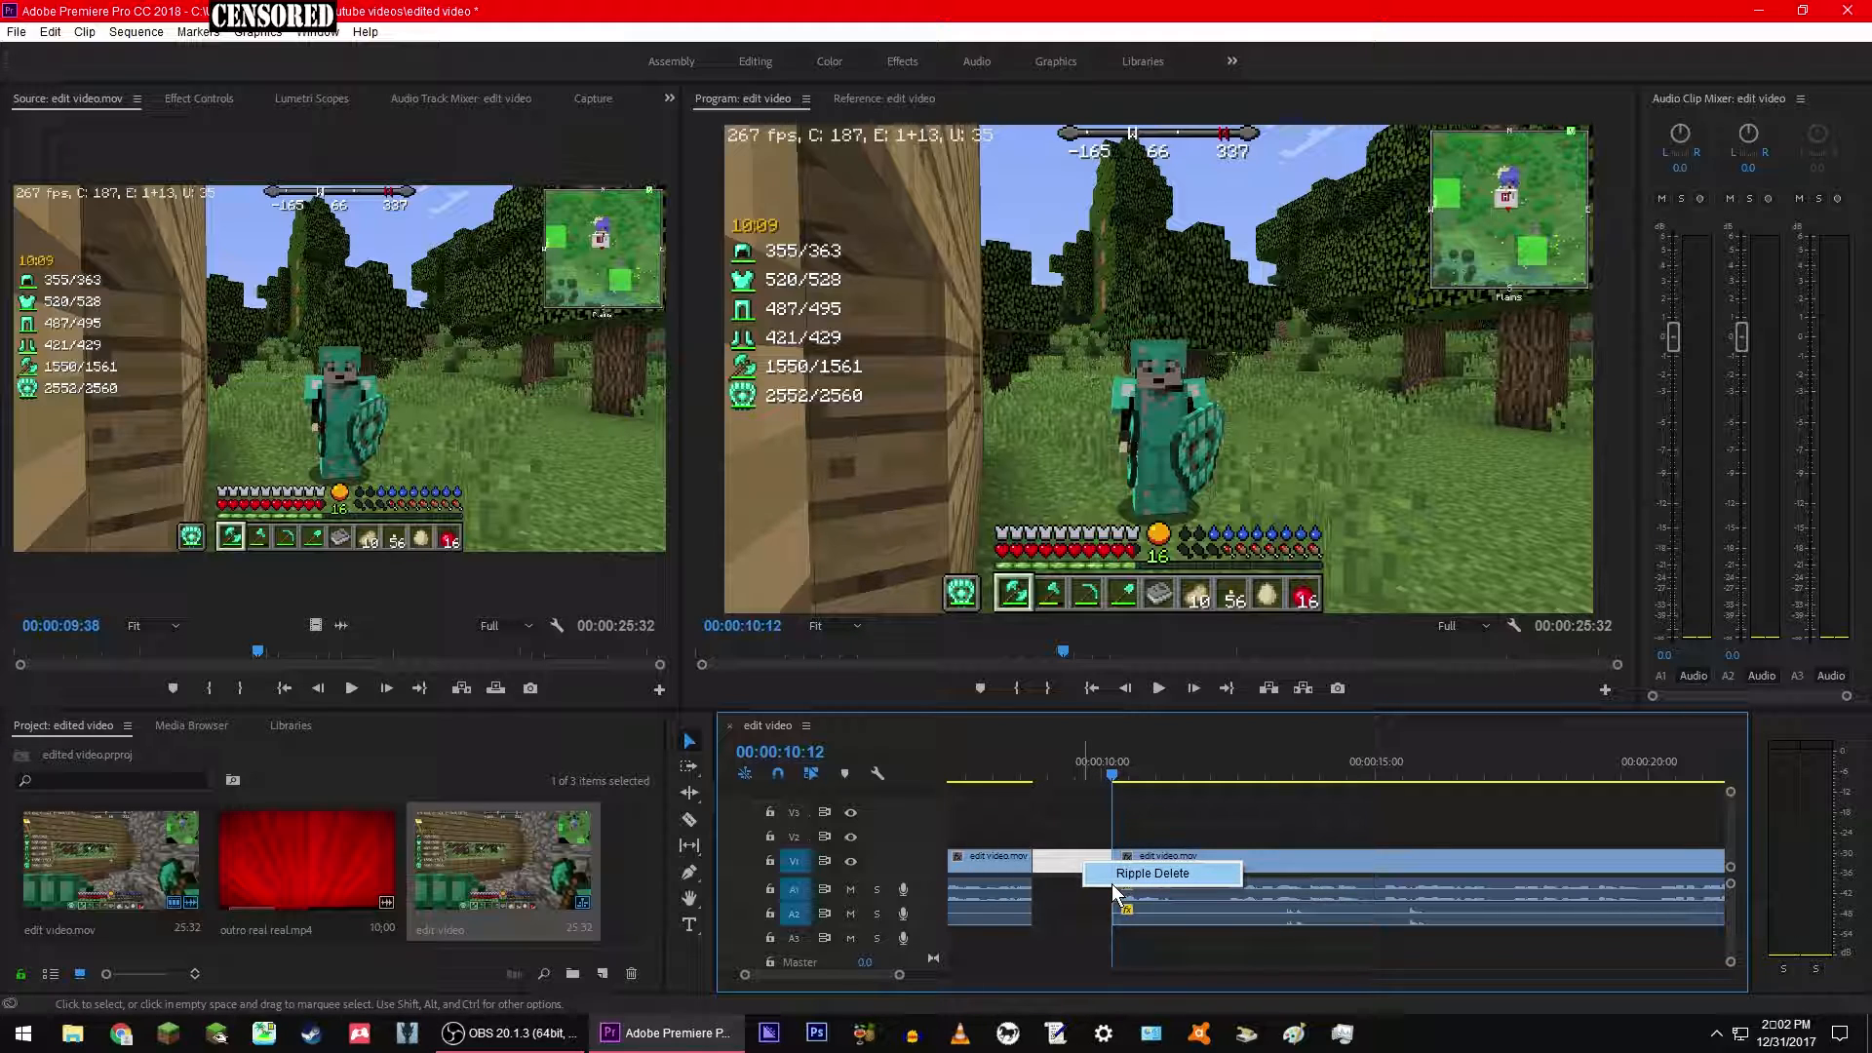
{"action": "left_click", "coordinate": [1111, 881]}
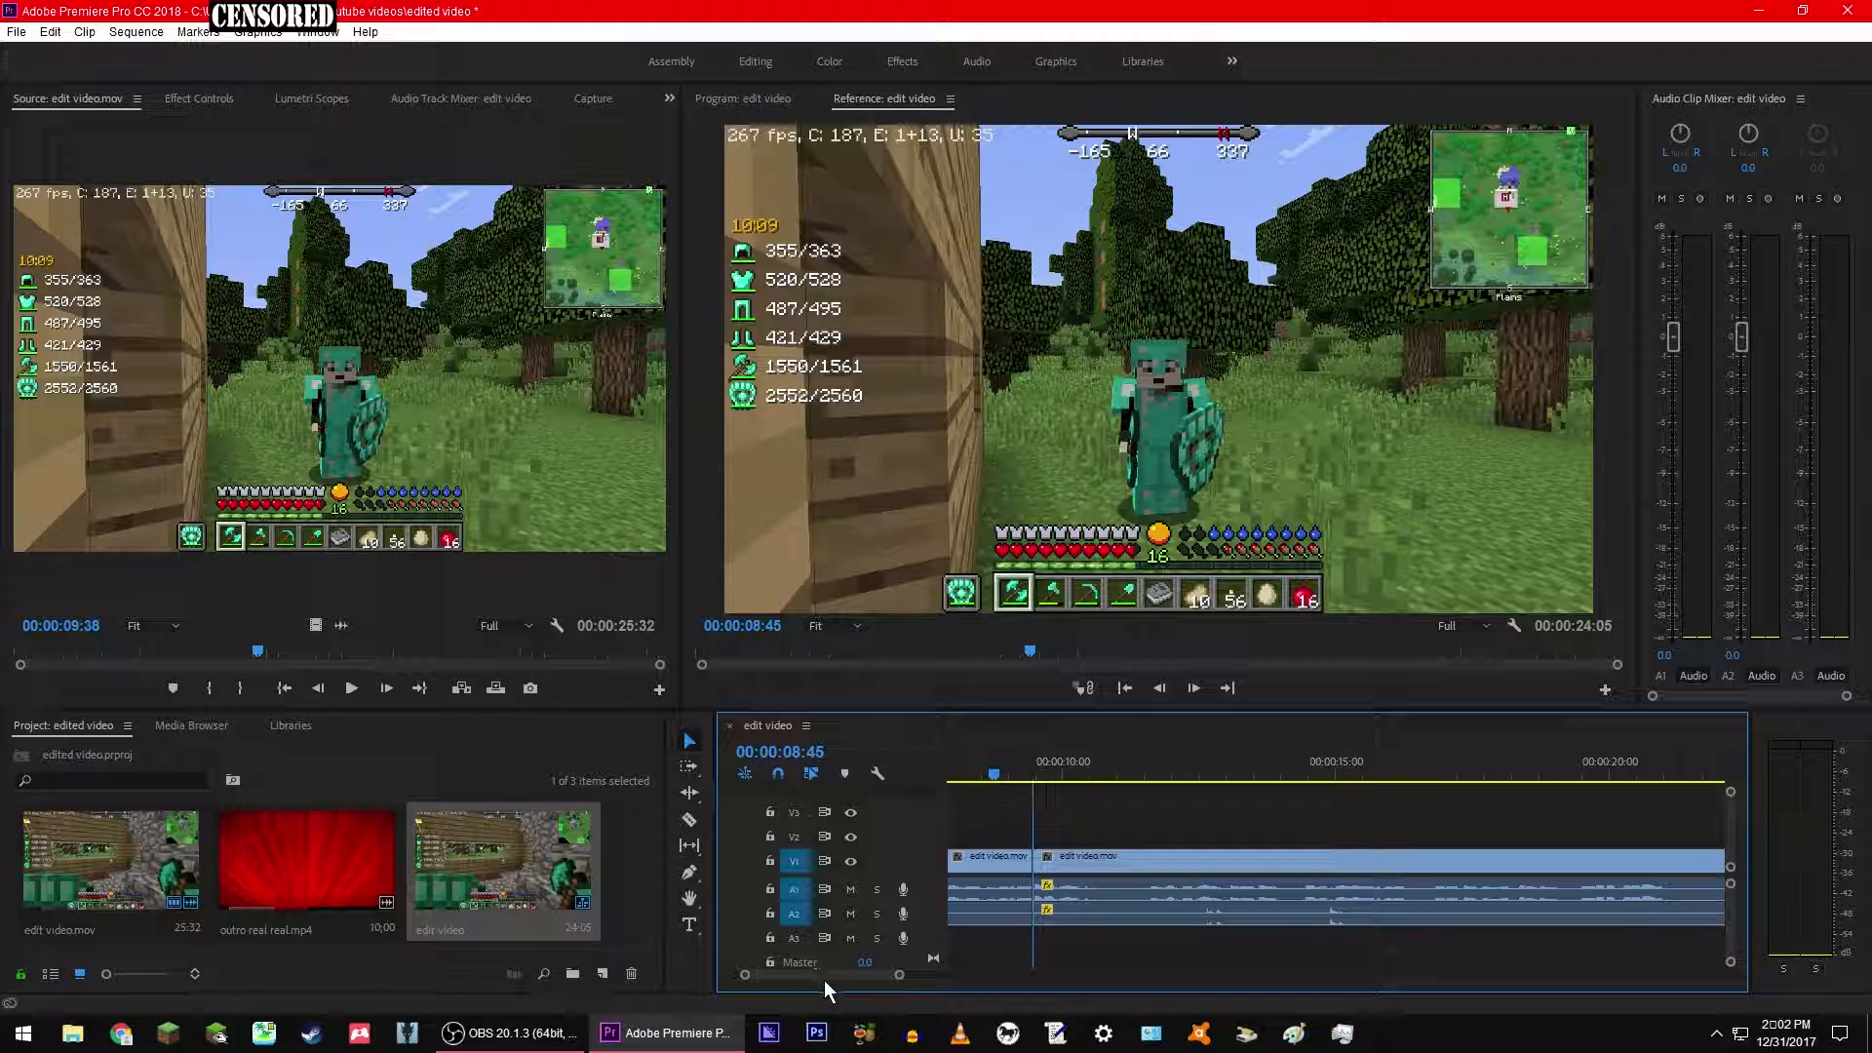
Step: Check the shortened sequence to its end, play it across the join, and return the playhead to 00:00:08:33
{"action": "left_click_drag", "start_coordinate": [821, 979], "coordinate": [840, 979]}
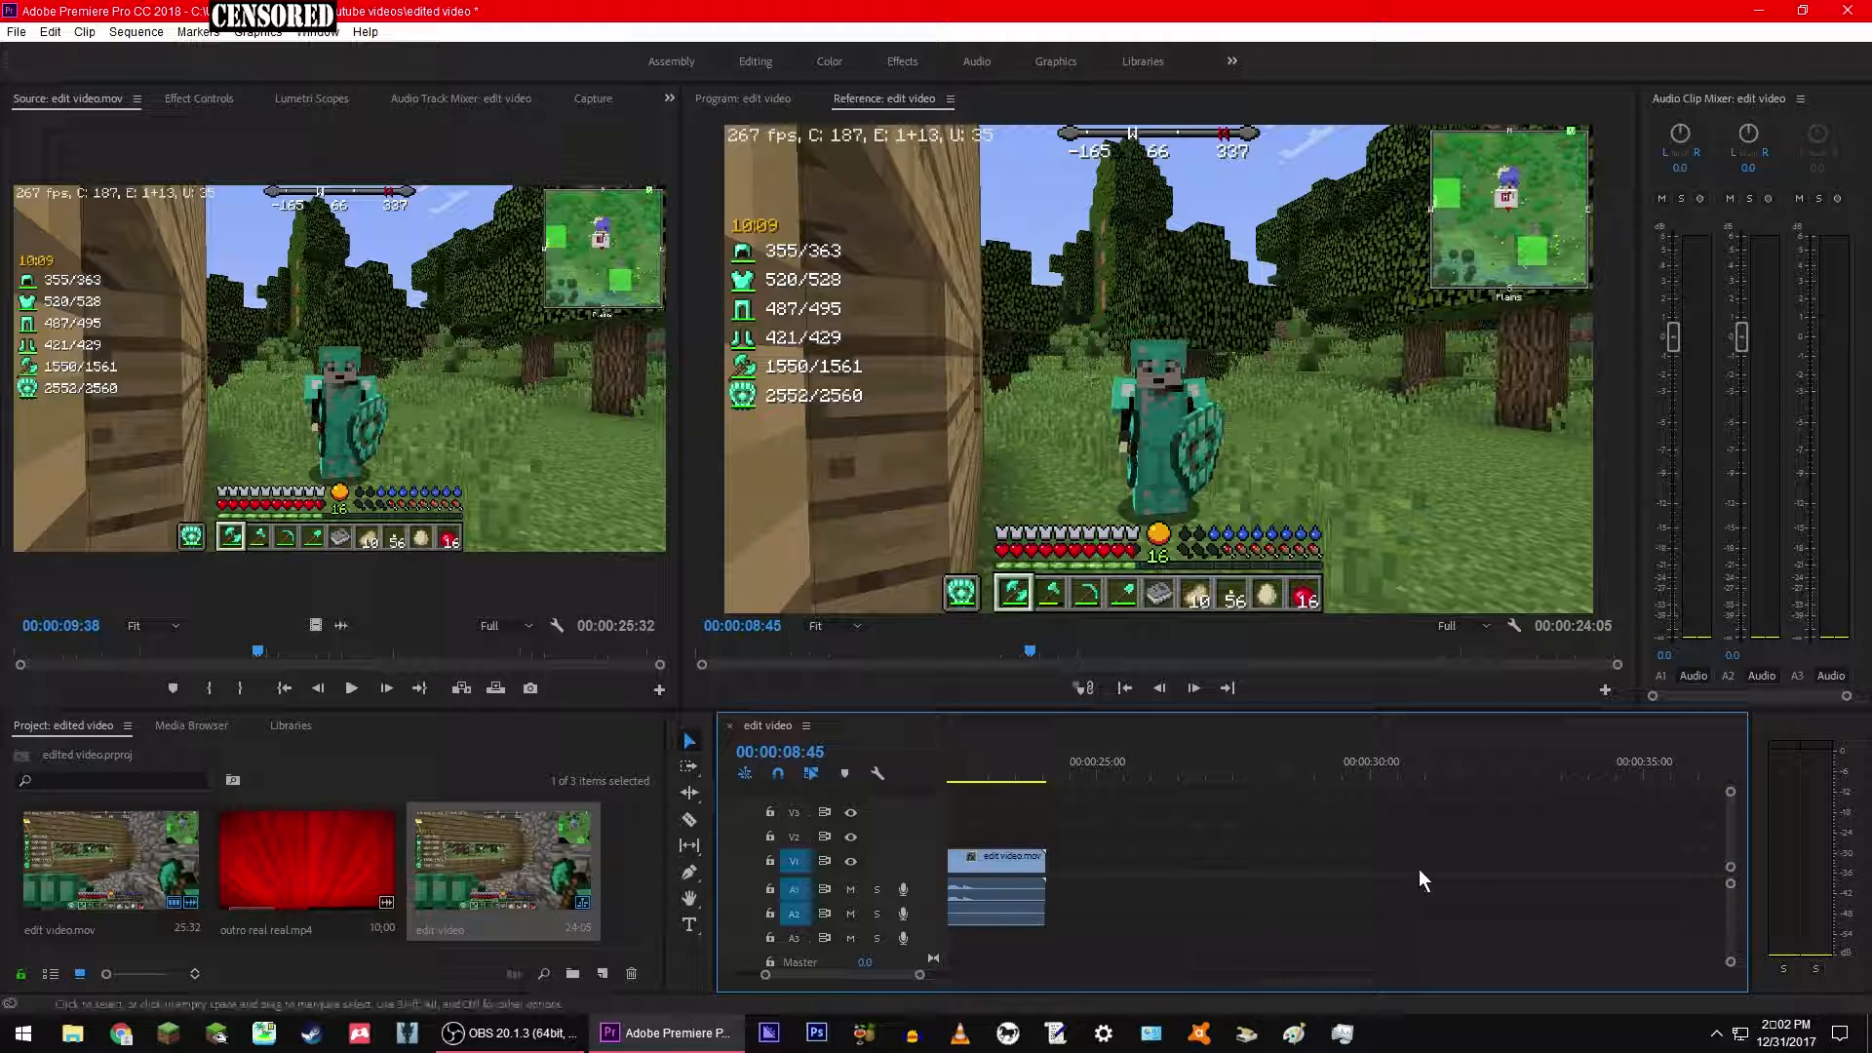
{"action": "mouse_move", "coordinate": [829, 977]}
{"action": "left_mouse_down"}
{"action": "mouse_move", "coordinate": [786, 977]}
{"action": "mouse_move", "coordinate": [827, 975]}
{"action": "left_mouse_up"}
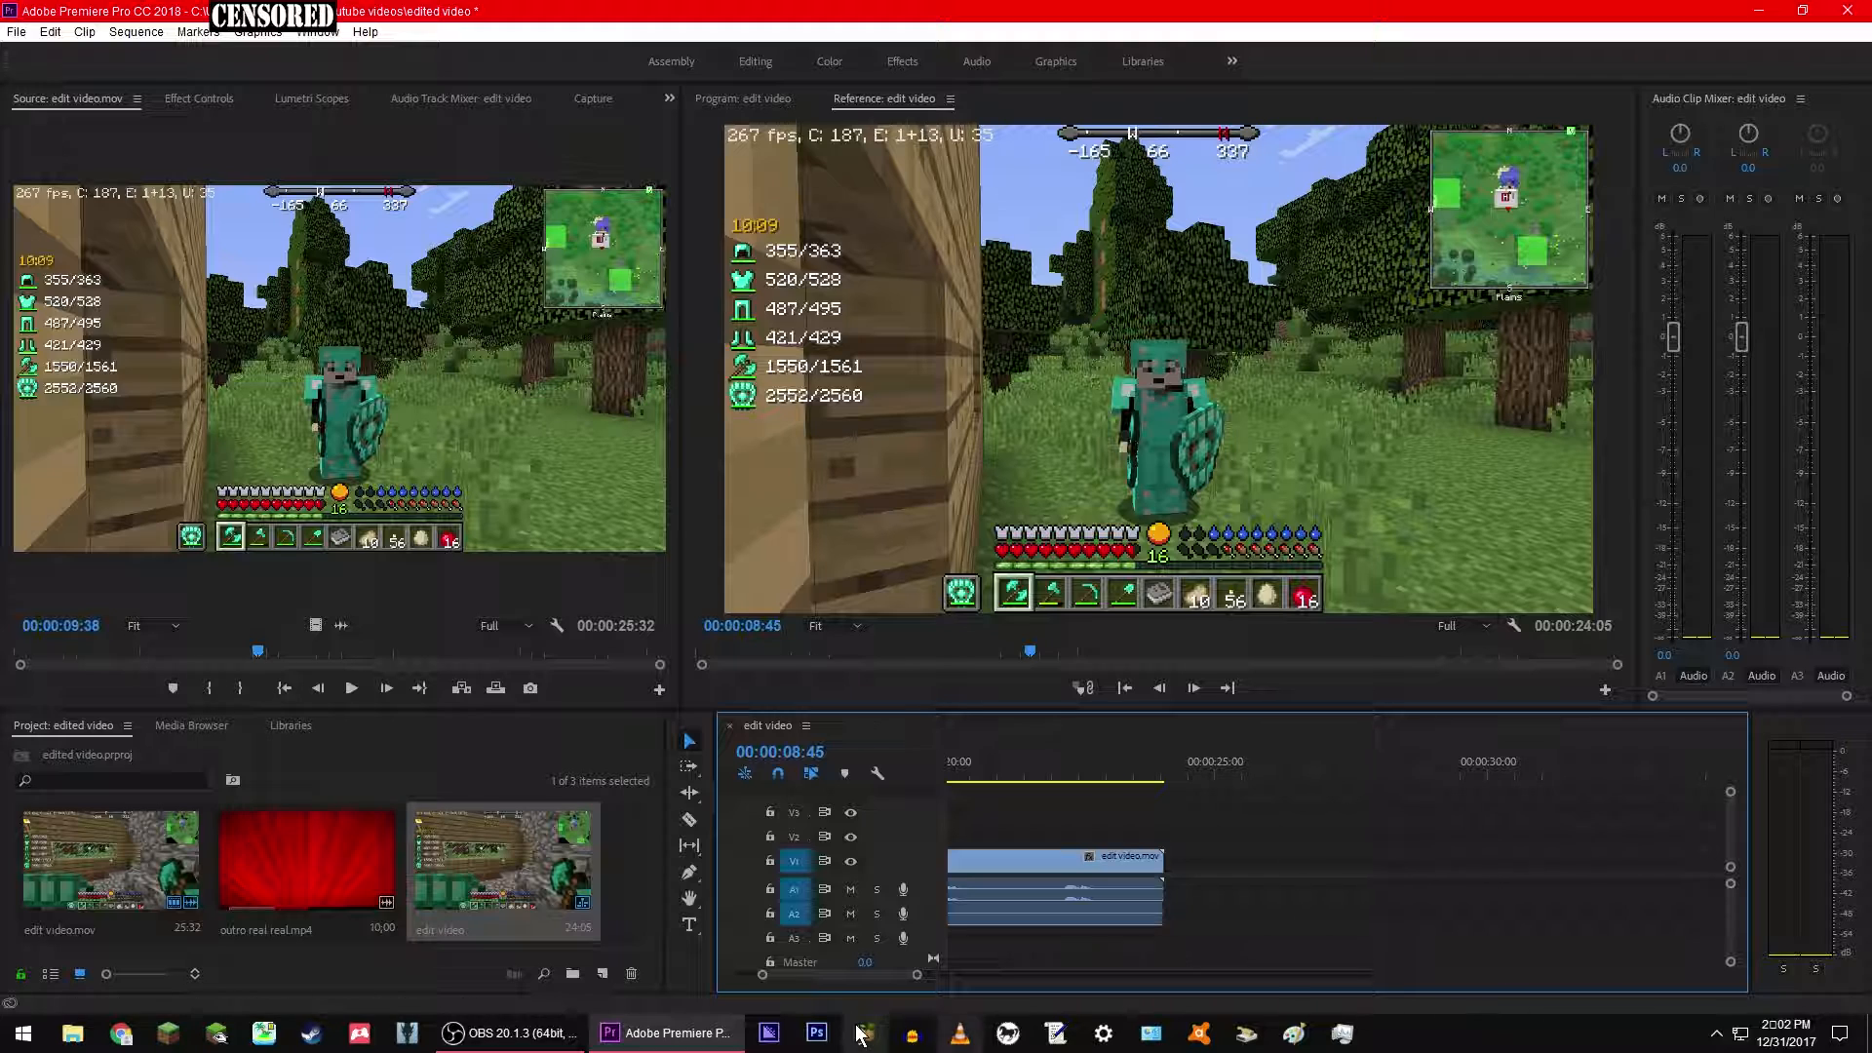
{"action": "left_click_drag", "start_coordinate": [817, 980], "coordinate": [781, 974]}
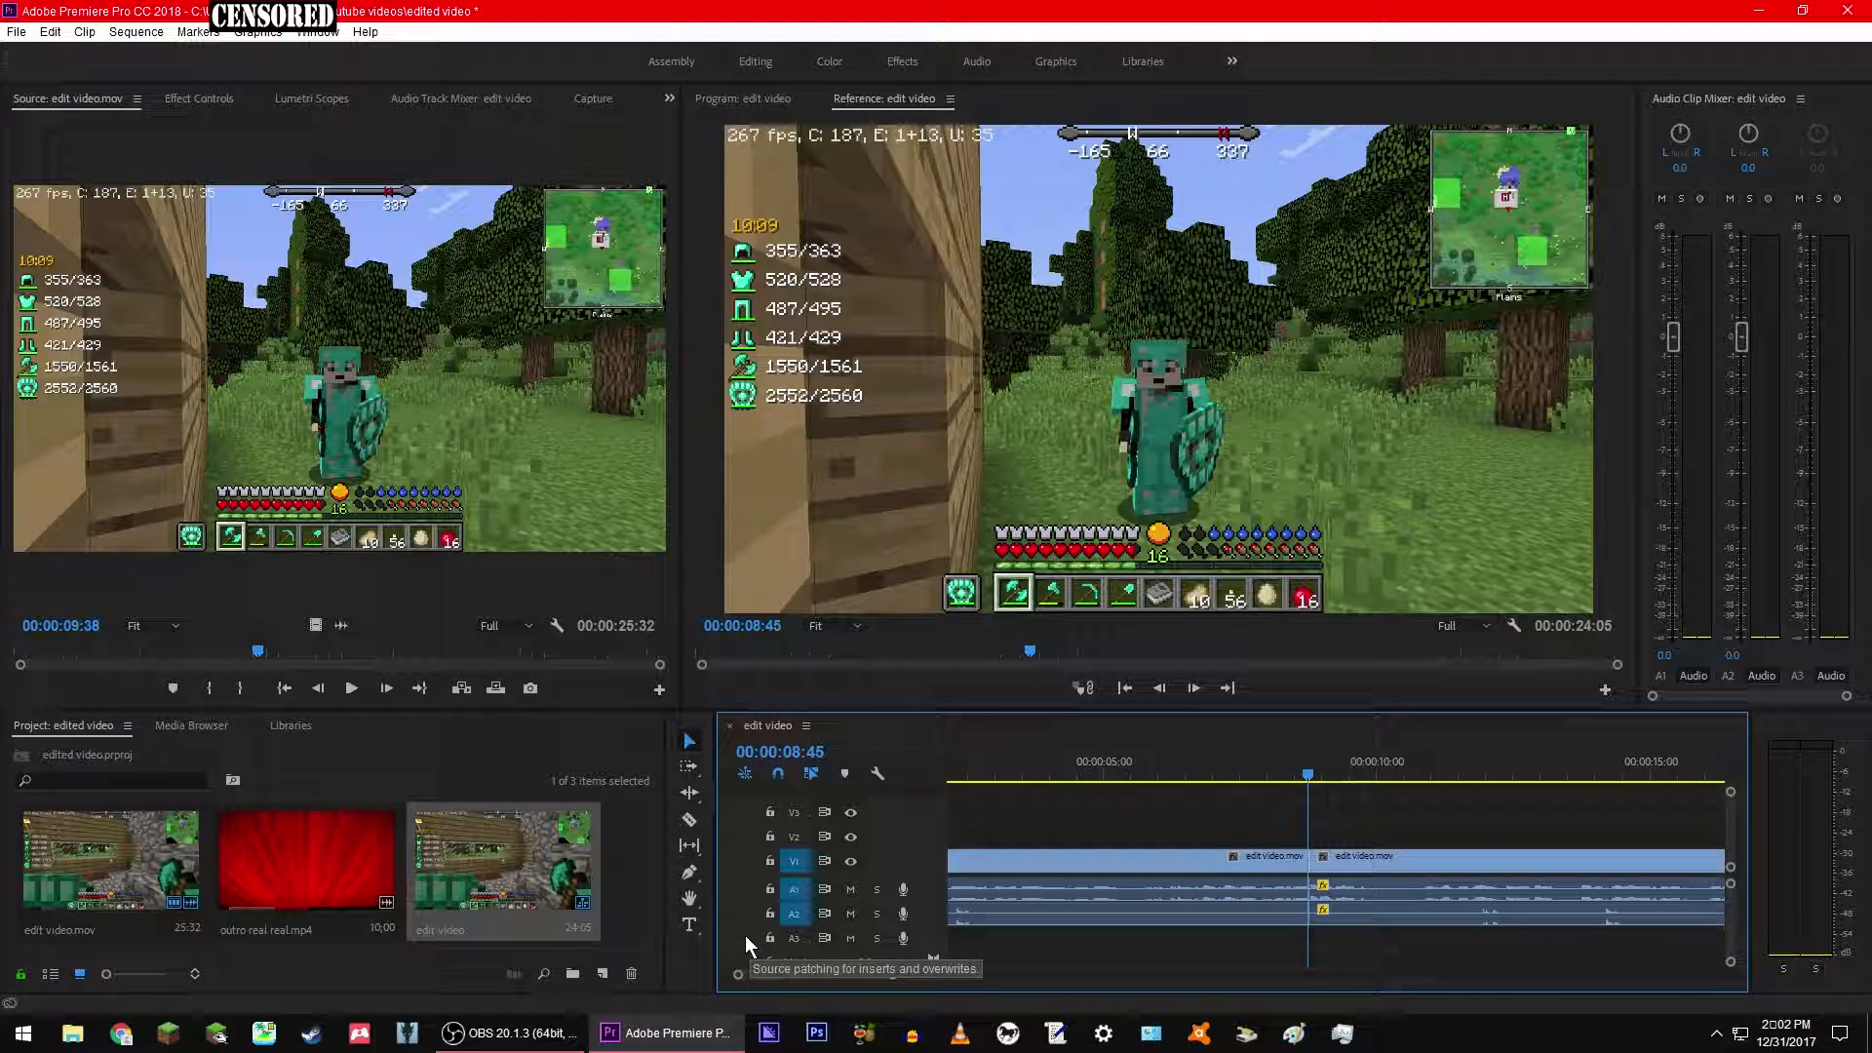
{"action": "left_click_drag", "start_coordinate": [1308, 775], "coordinate": [1298, 773]}
{"action": "key", "text": "space"}
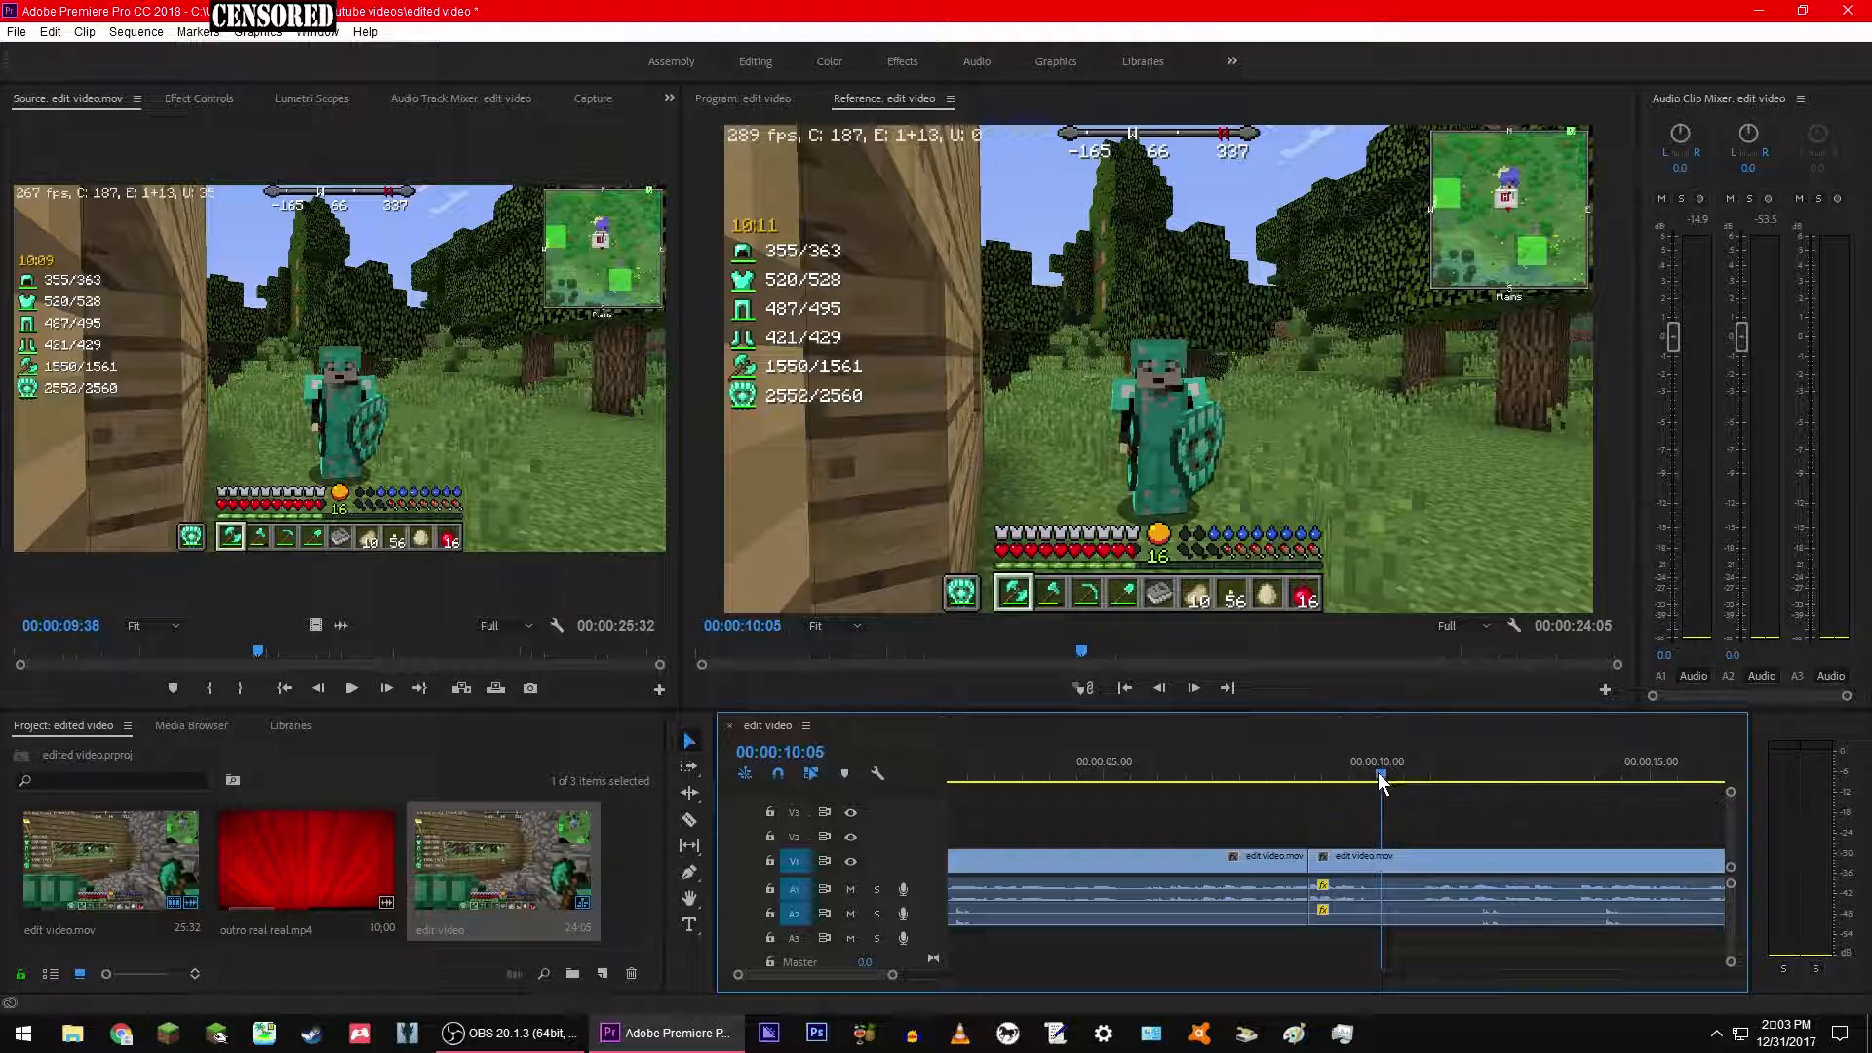
{"action": "left_click", "coordinate": [1308, 775]}
{"action": "left_click_drag", "start_coordinate": [1307, 776], "coordinate": [1298, 776]}
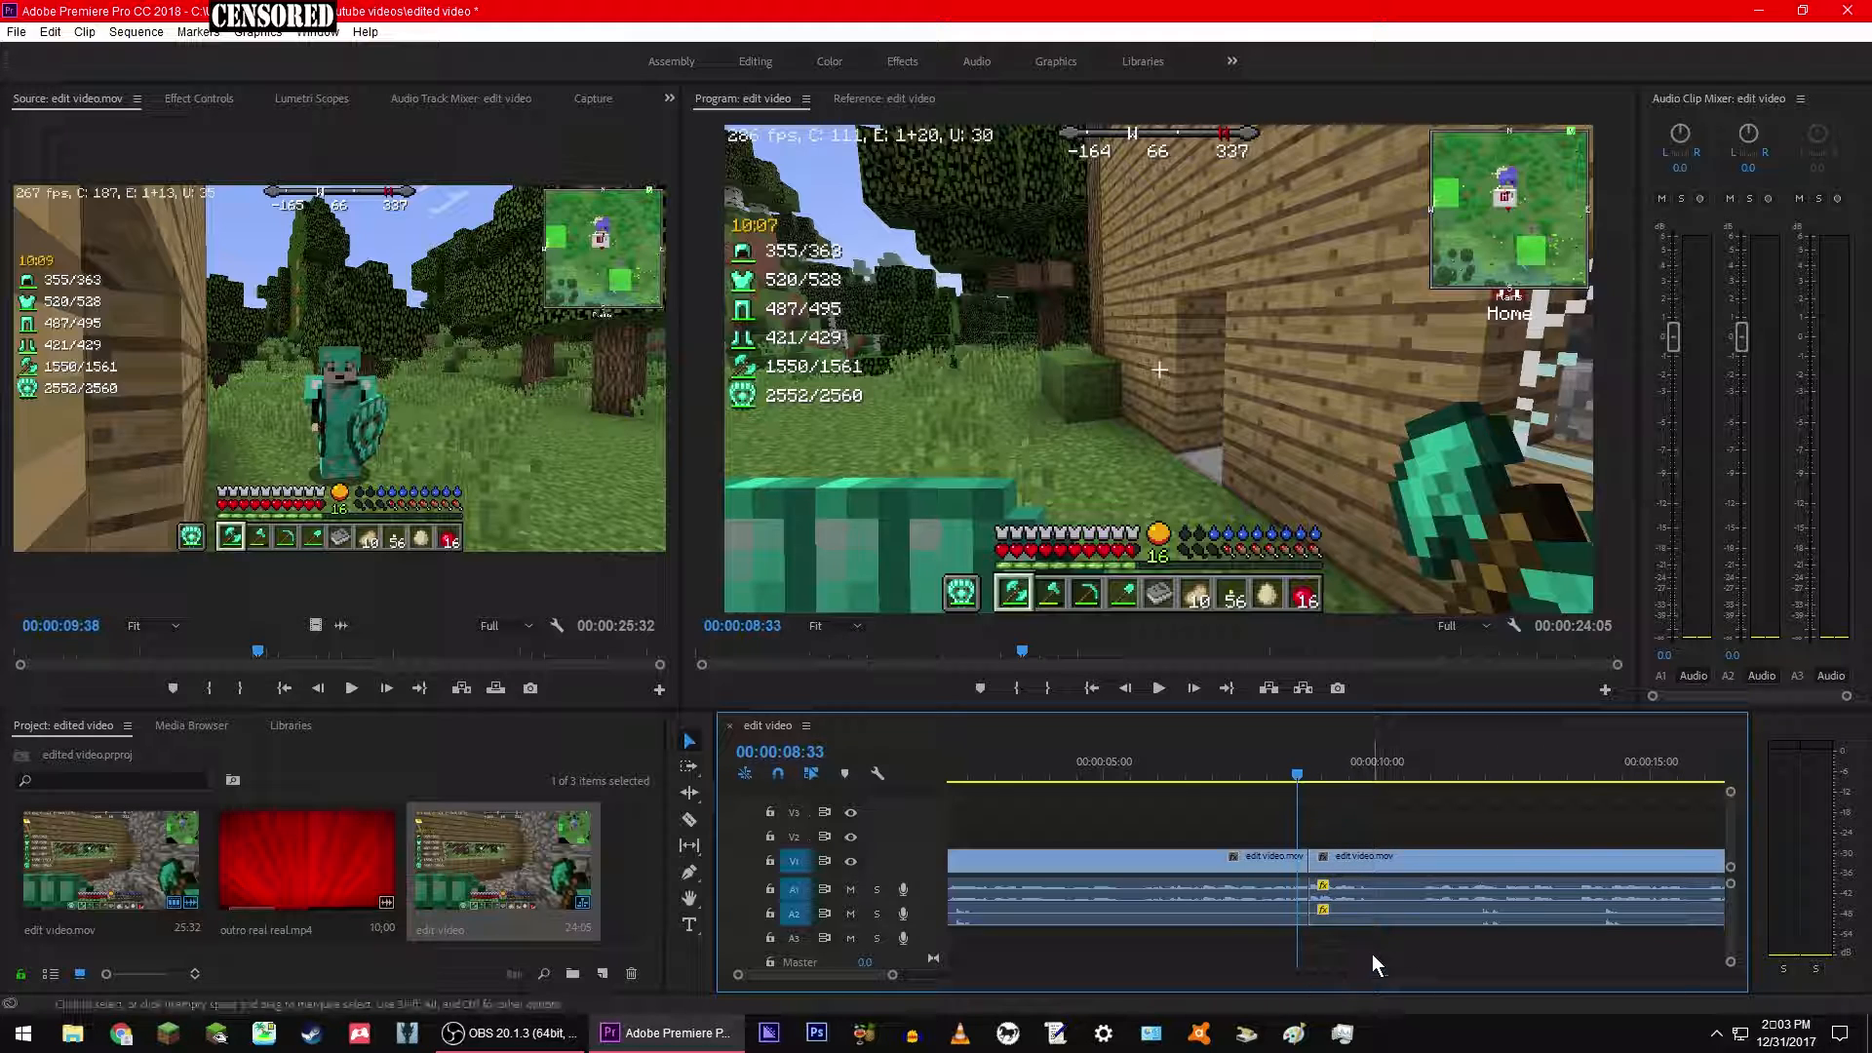
{"action": "left_click_drag", "start_coordinate": [1373, 956], "coordinate": [1627, 845]}
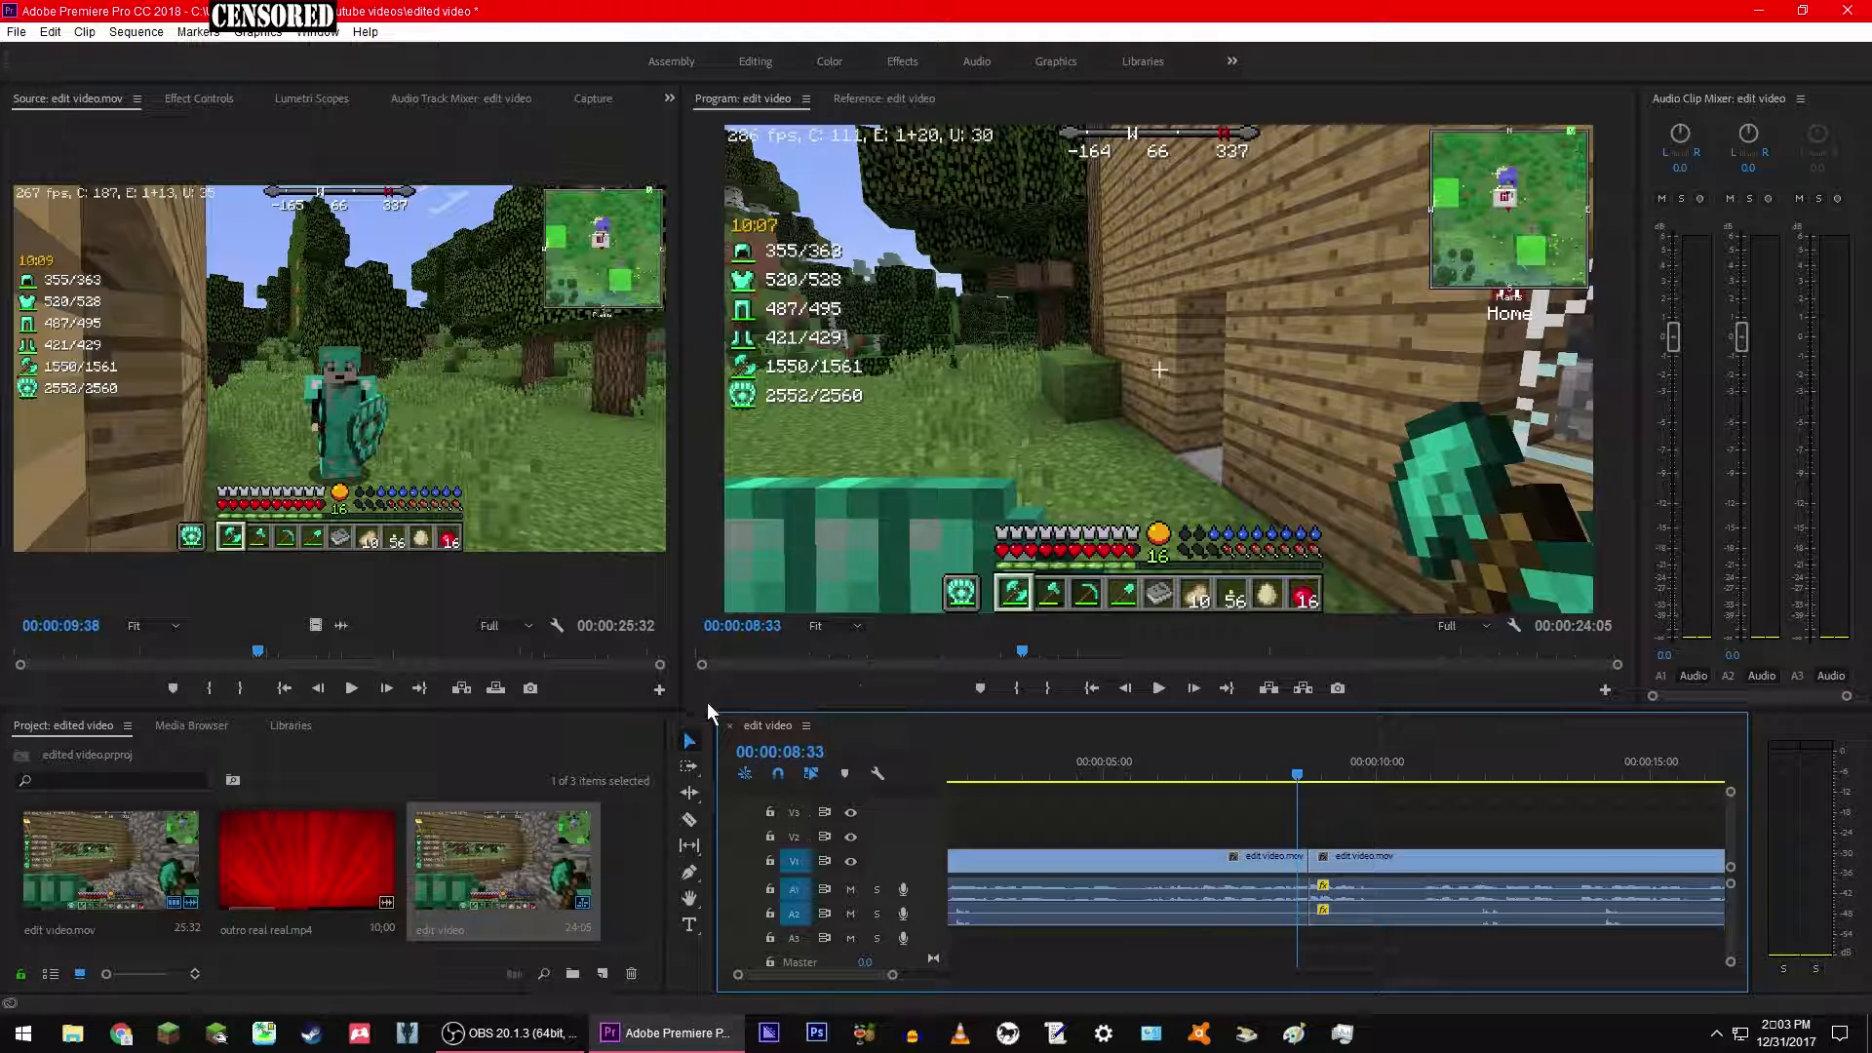
Step: Shift all clips after the join about half a second later with Track Select Forward, leaving a gap across the video and audio tracks
{"action": "left_click", "coordinate": [690, 770]}
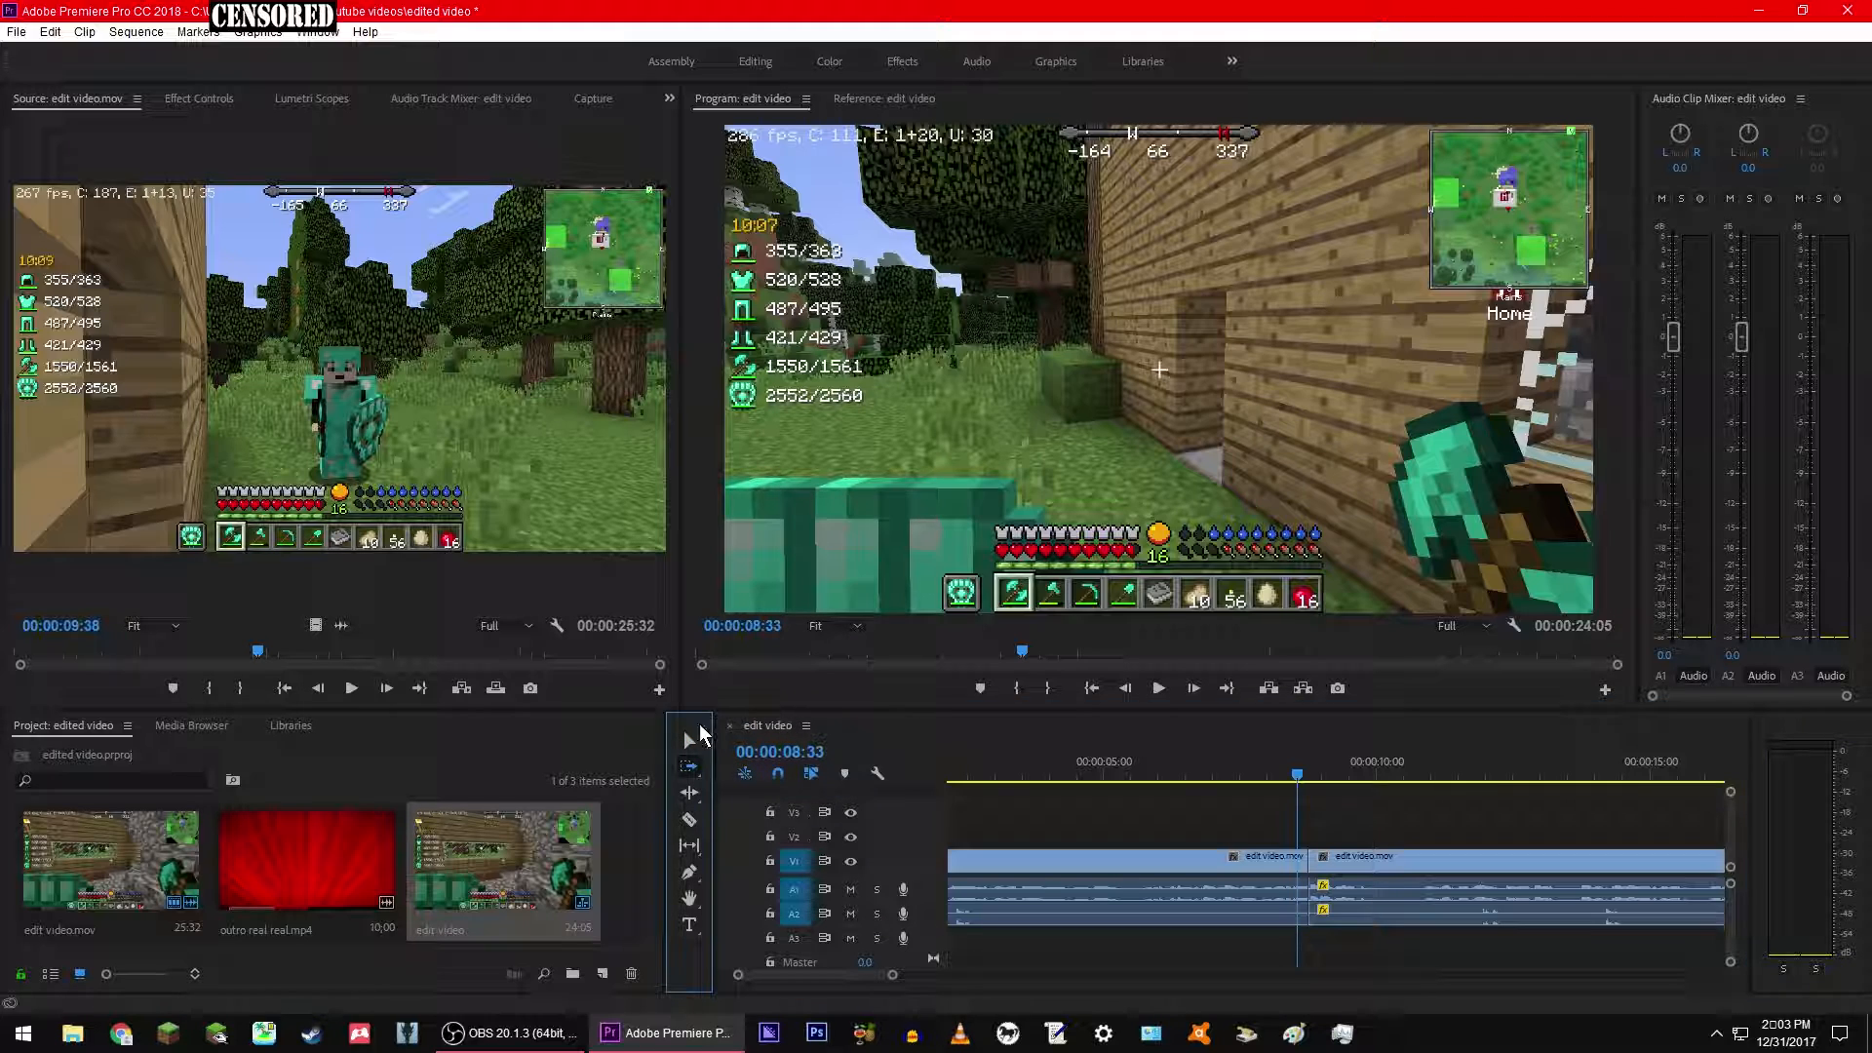
{"action": "left_click", "coordinate": [687, 768]}
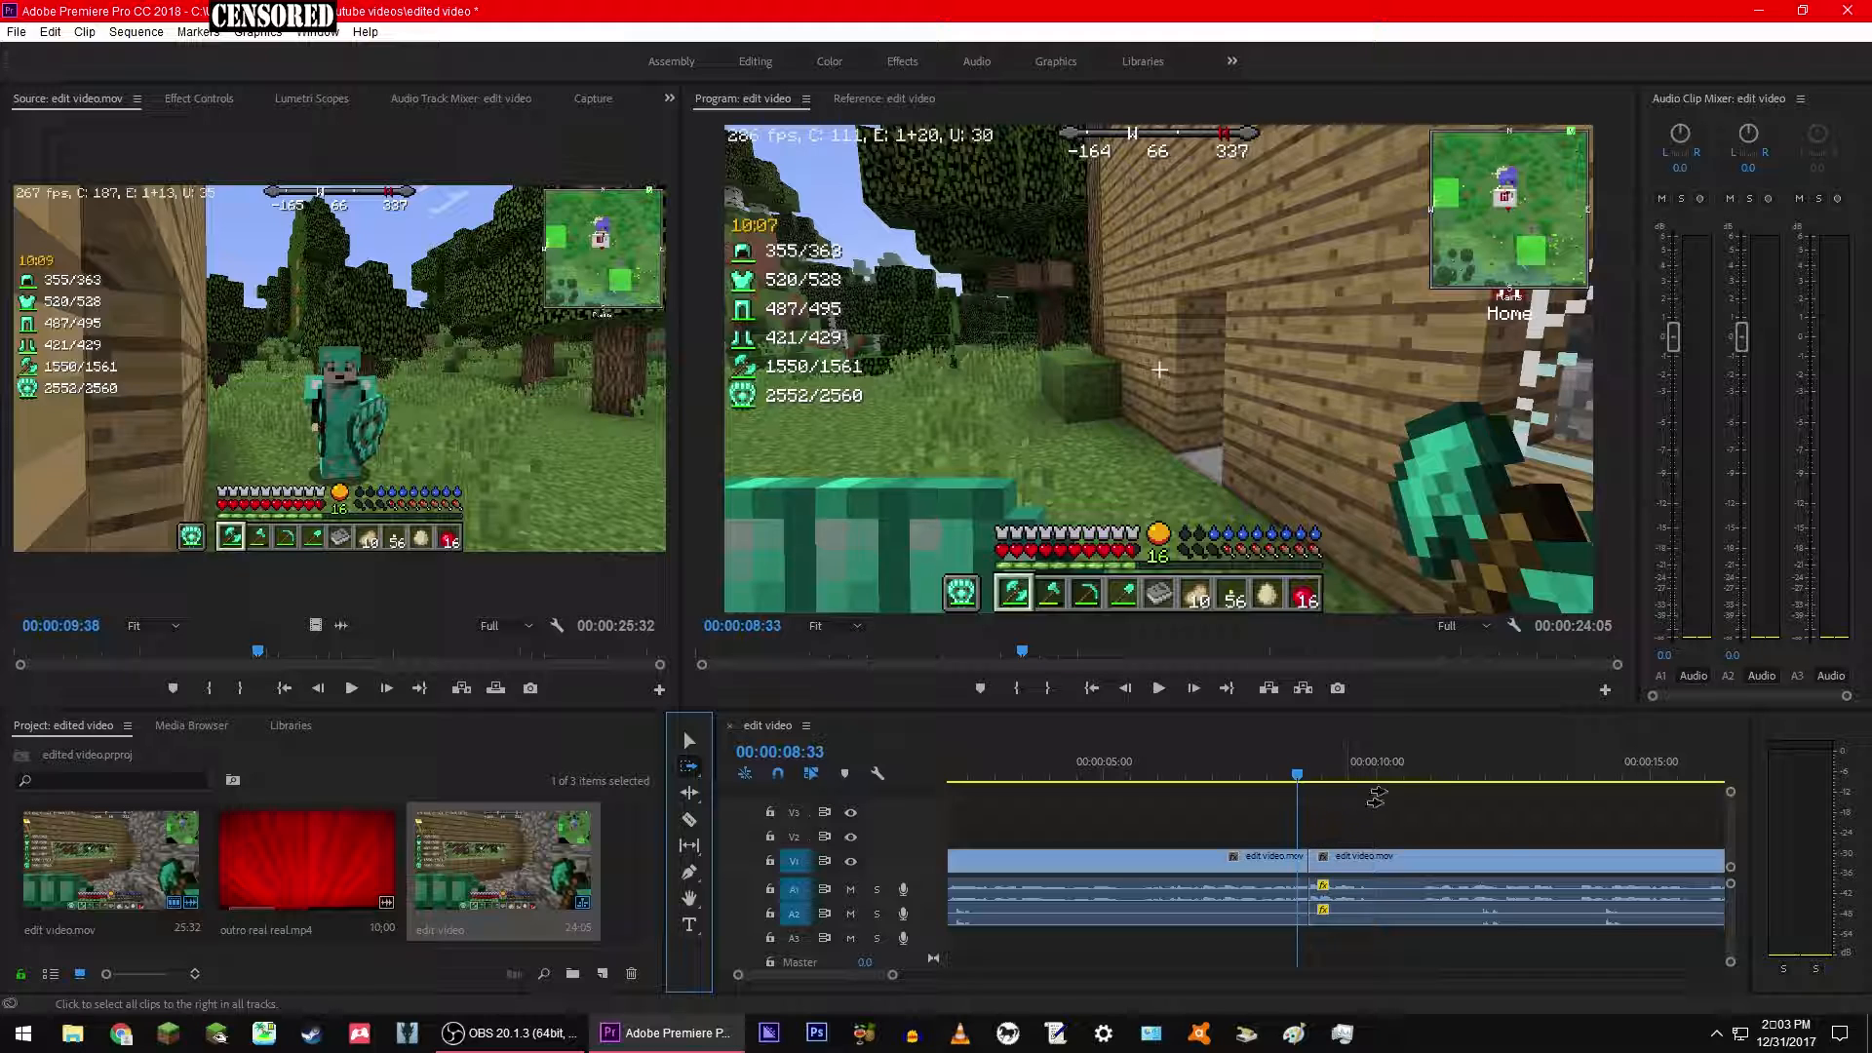
{"action": "mouse_move", "coordinate": [1357, 889]}
{"action": "left_mouse_down"}
{"action": "mouse_move", "coordinate": [1518, 899]}
{"action": "mouse_move", "coordinate": [1376, 915]}
{"action": "left_mouse_up"}
{"action": "left_click_drag", "start_coordinate": [844, 975], "coordinate": [850, 974]}
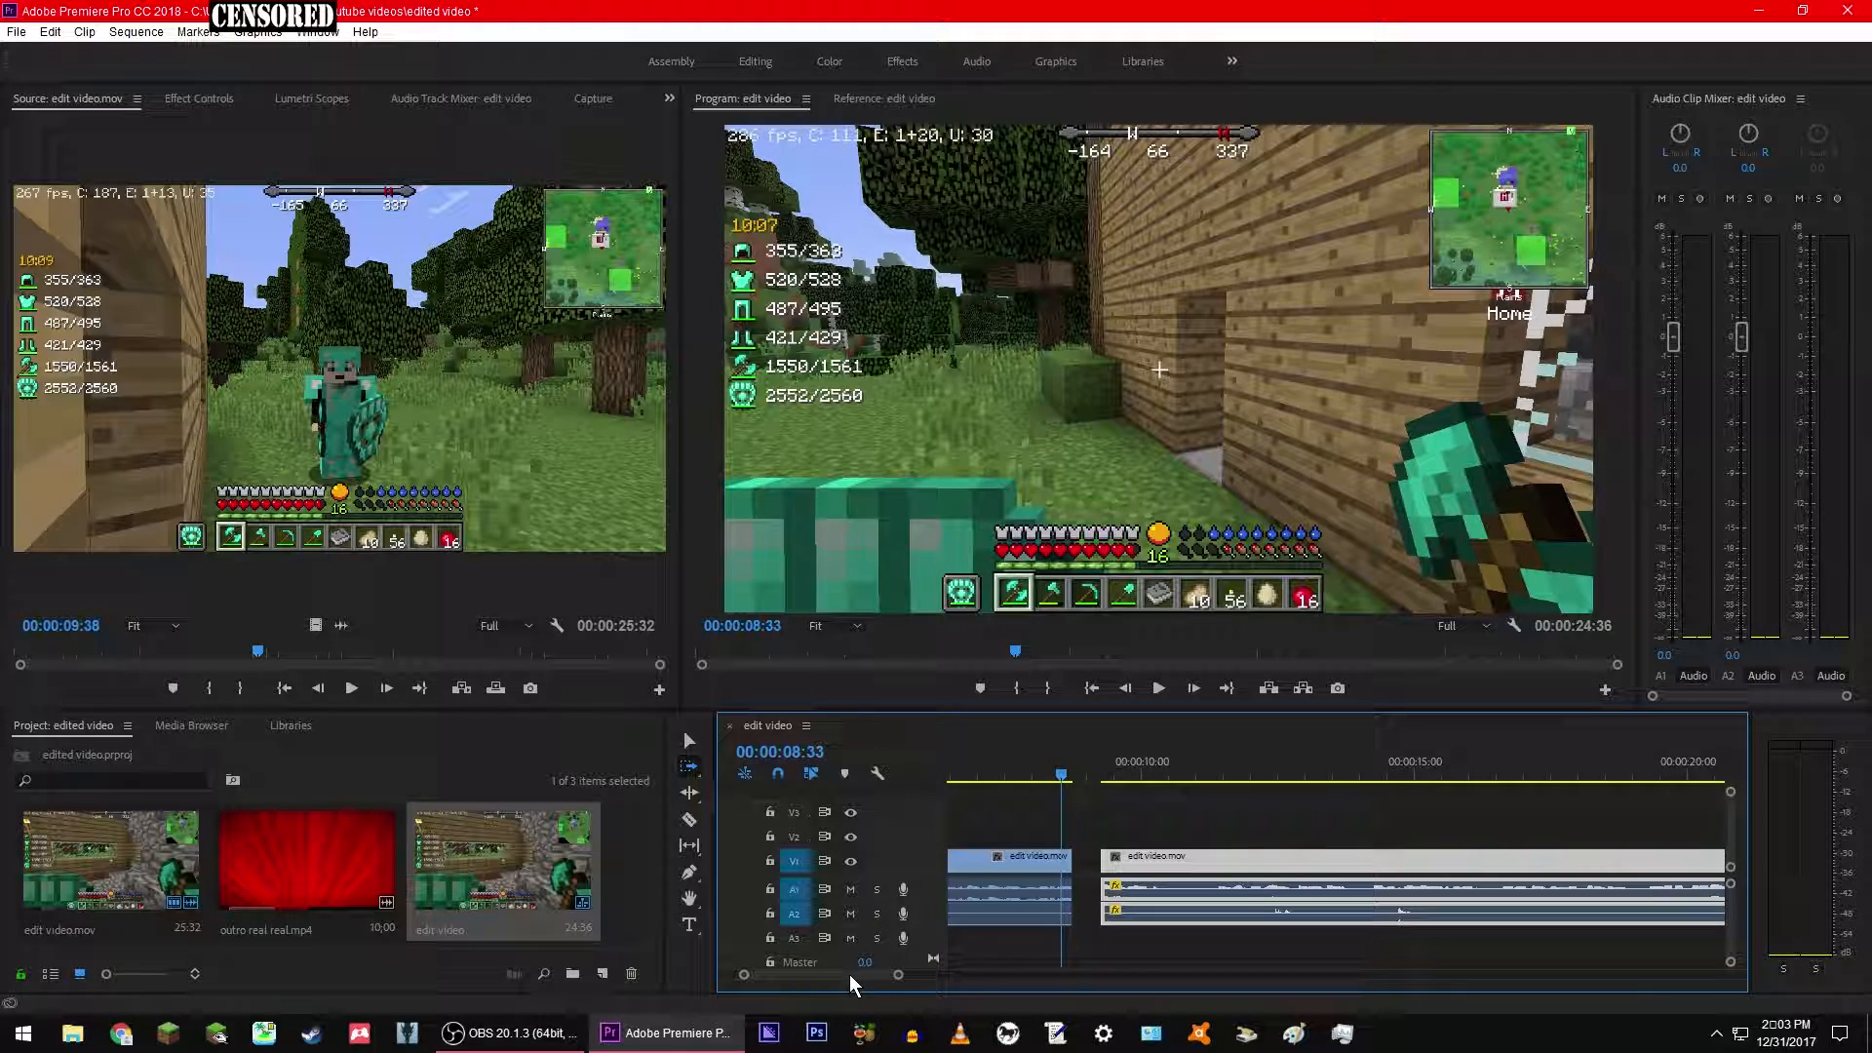
{"action": "right_click", "coordinate": [1215, 895]}
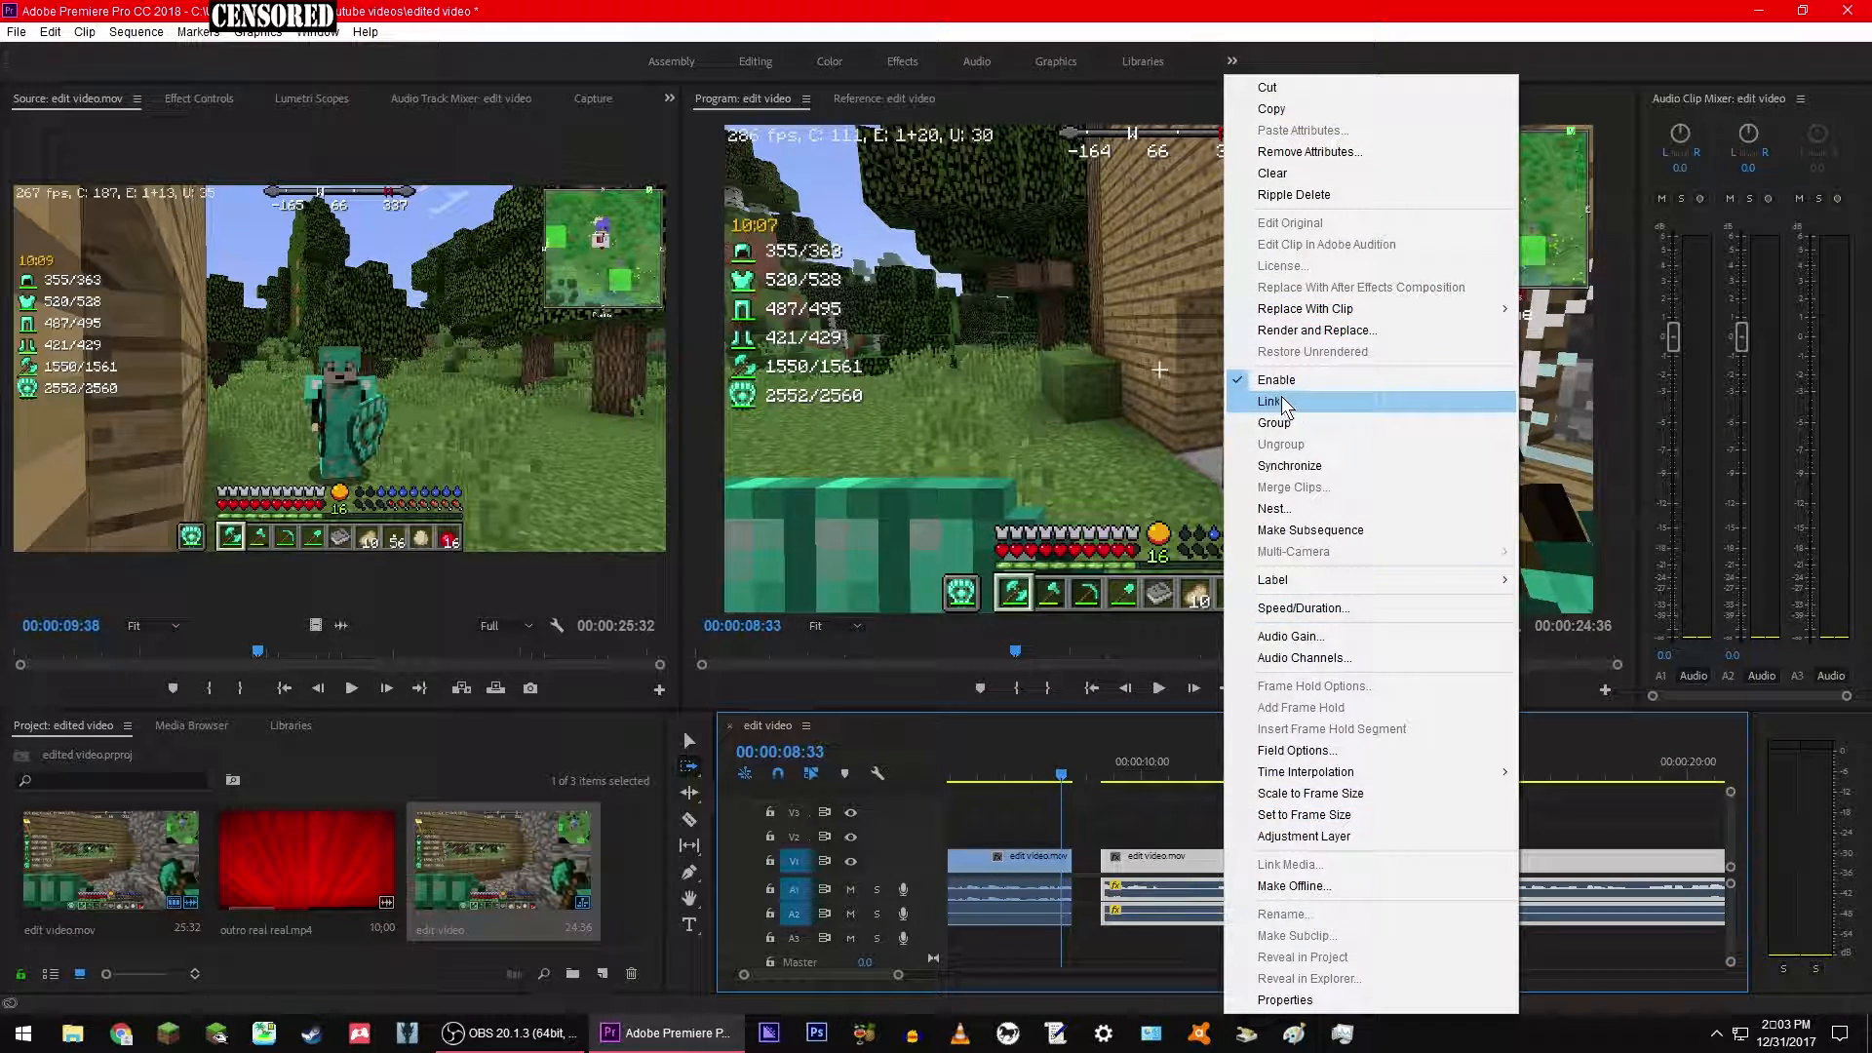
{"action": "left_click", "coordinate": [1172, 786]}
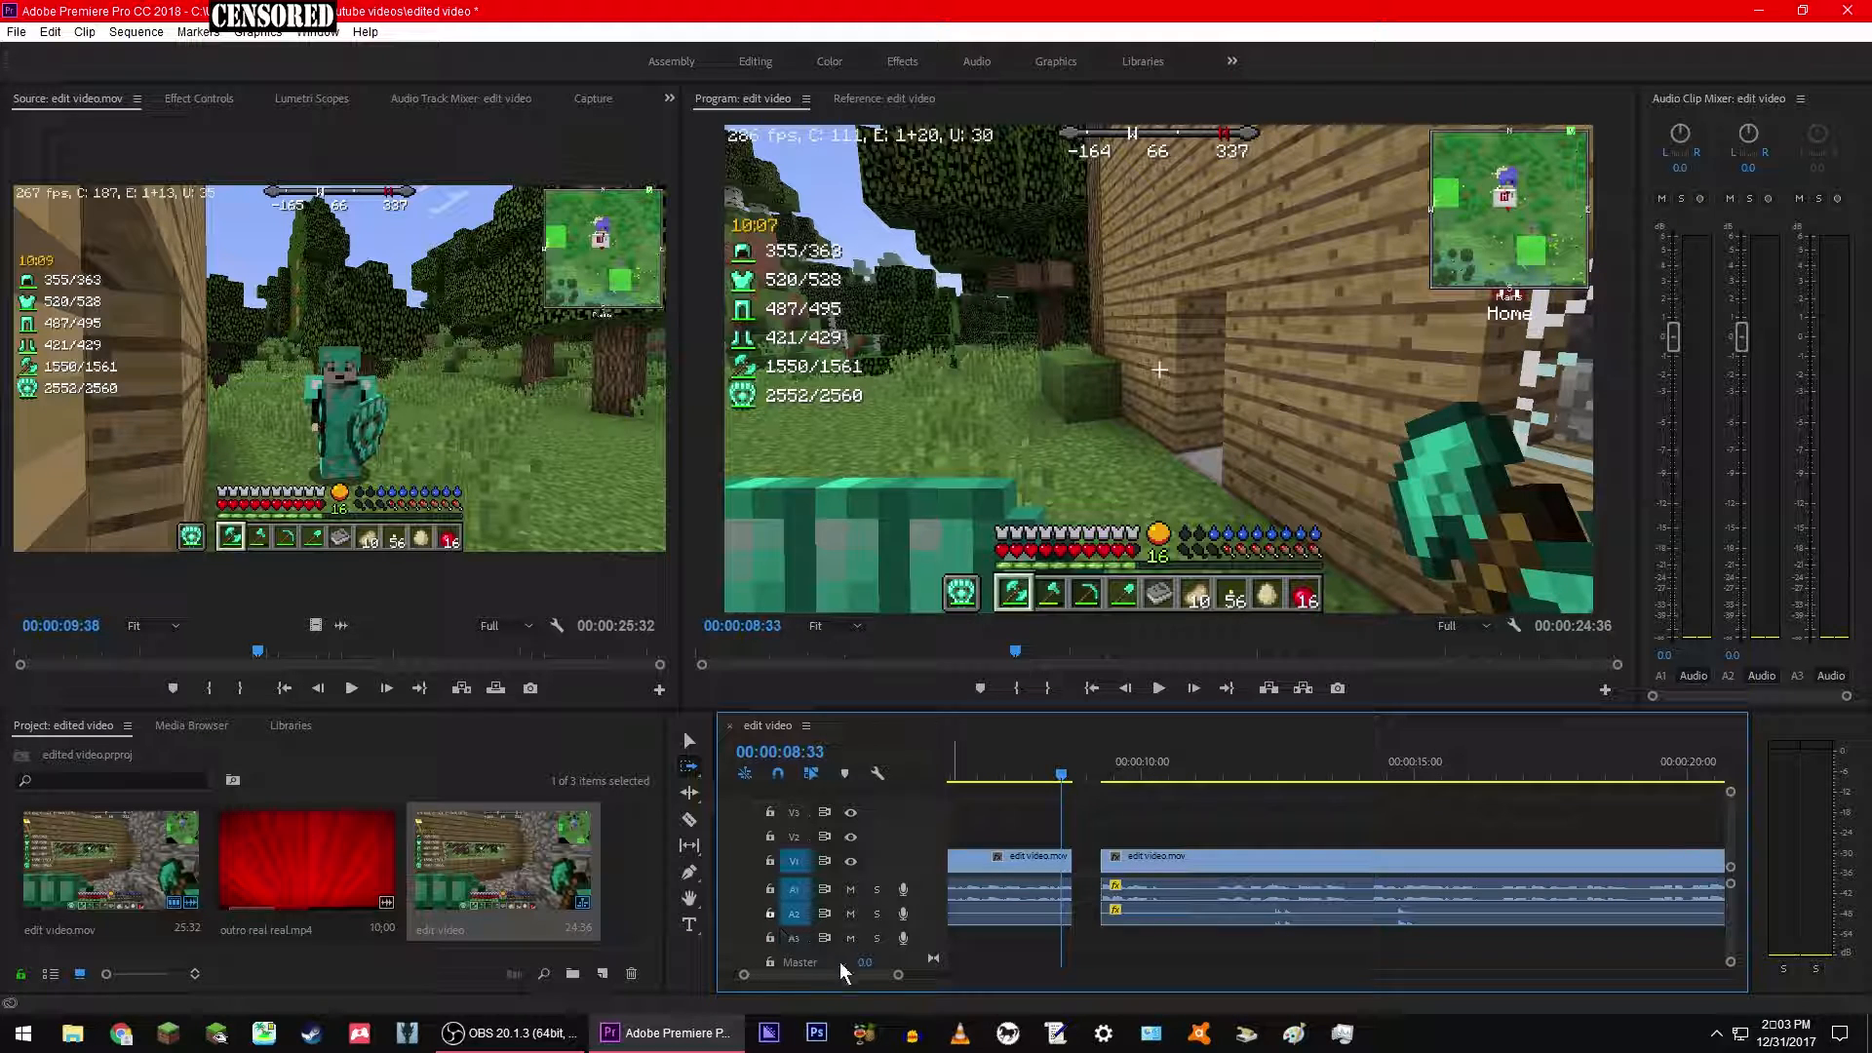
{"action": "left_click_drag", "start_coordinate": [858, 977], "coordinate": [864, 979]}
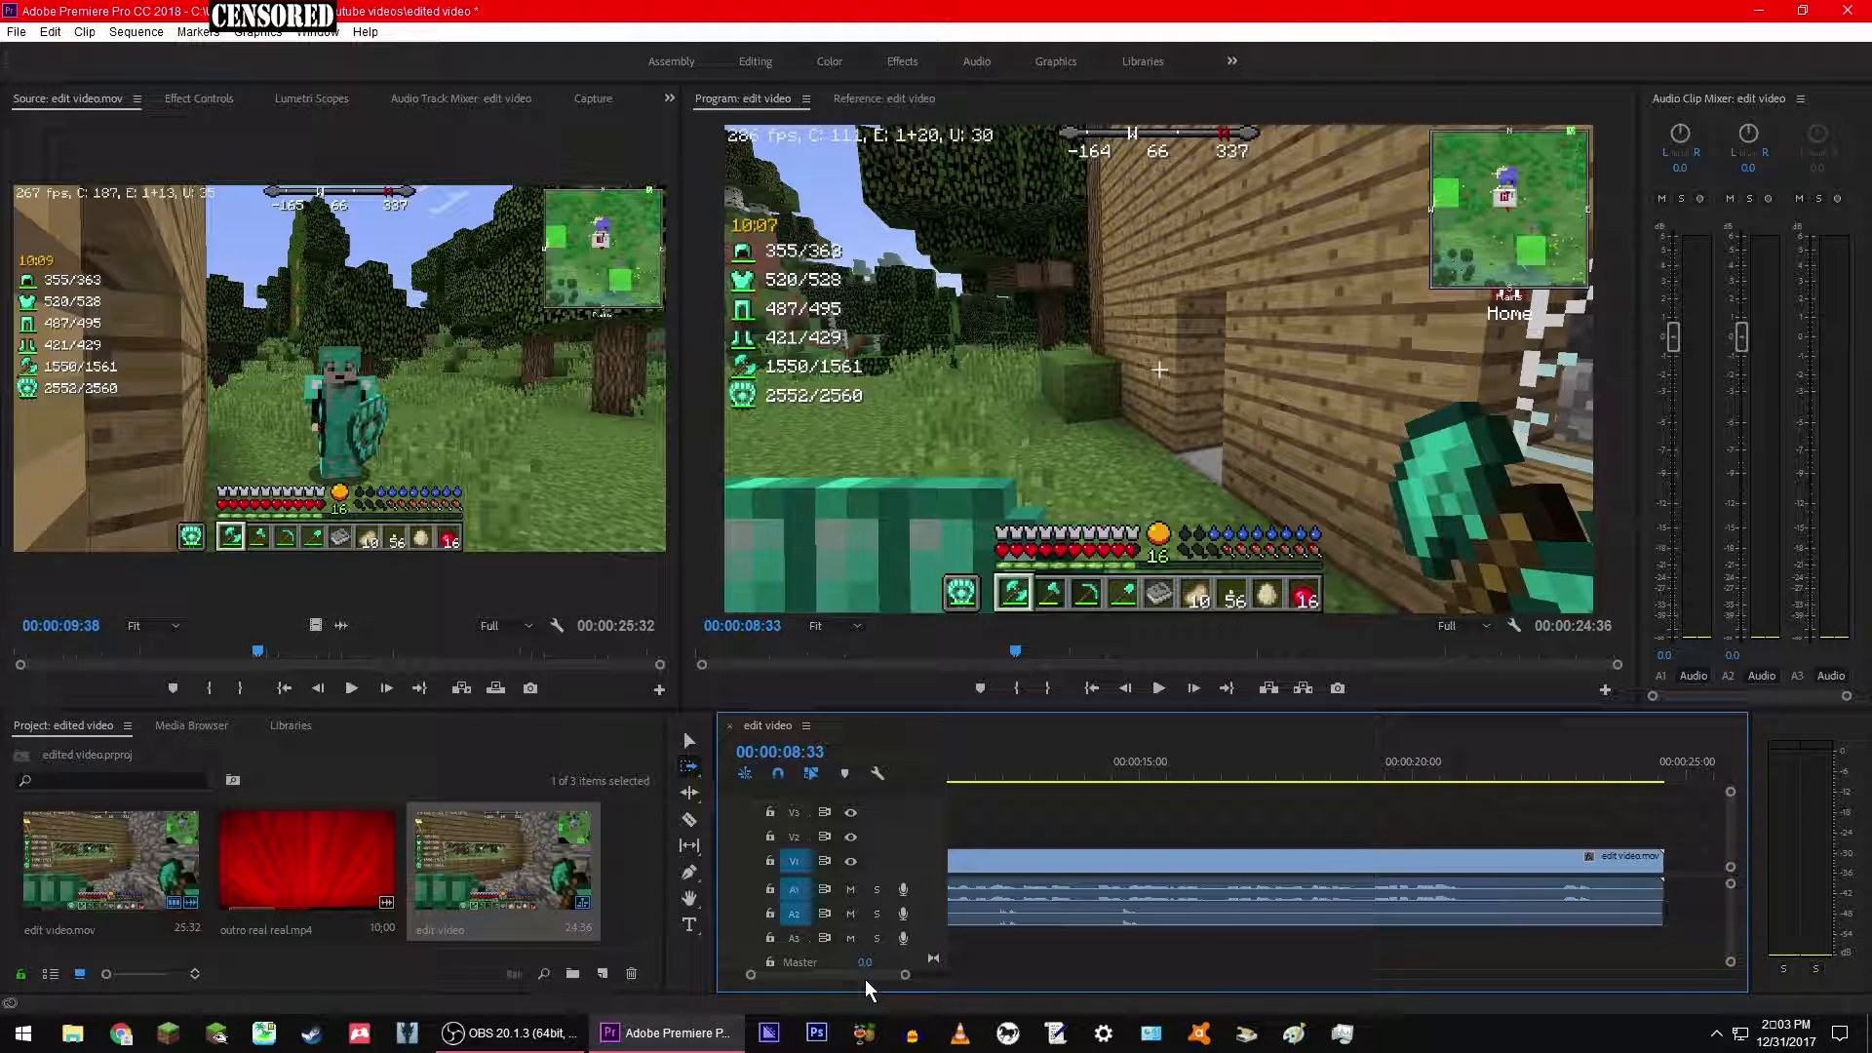
{"action": "right_click", "coordinate": [1053, 905]}
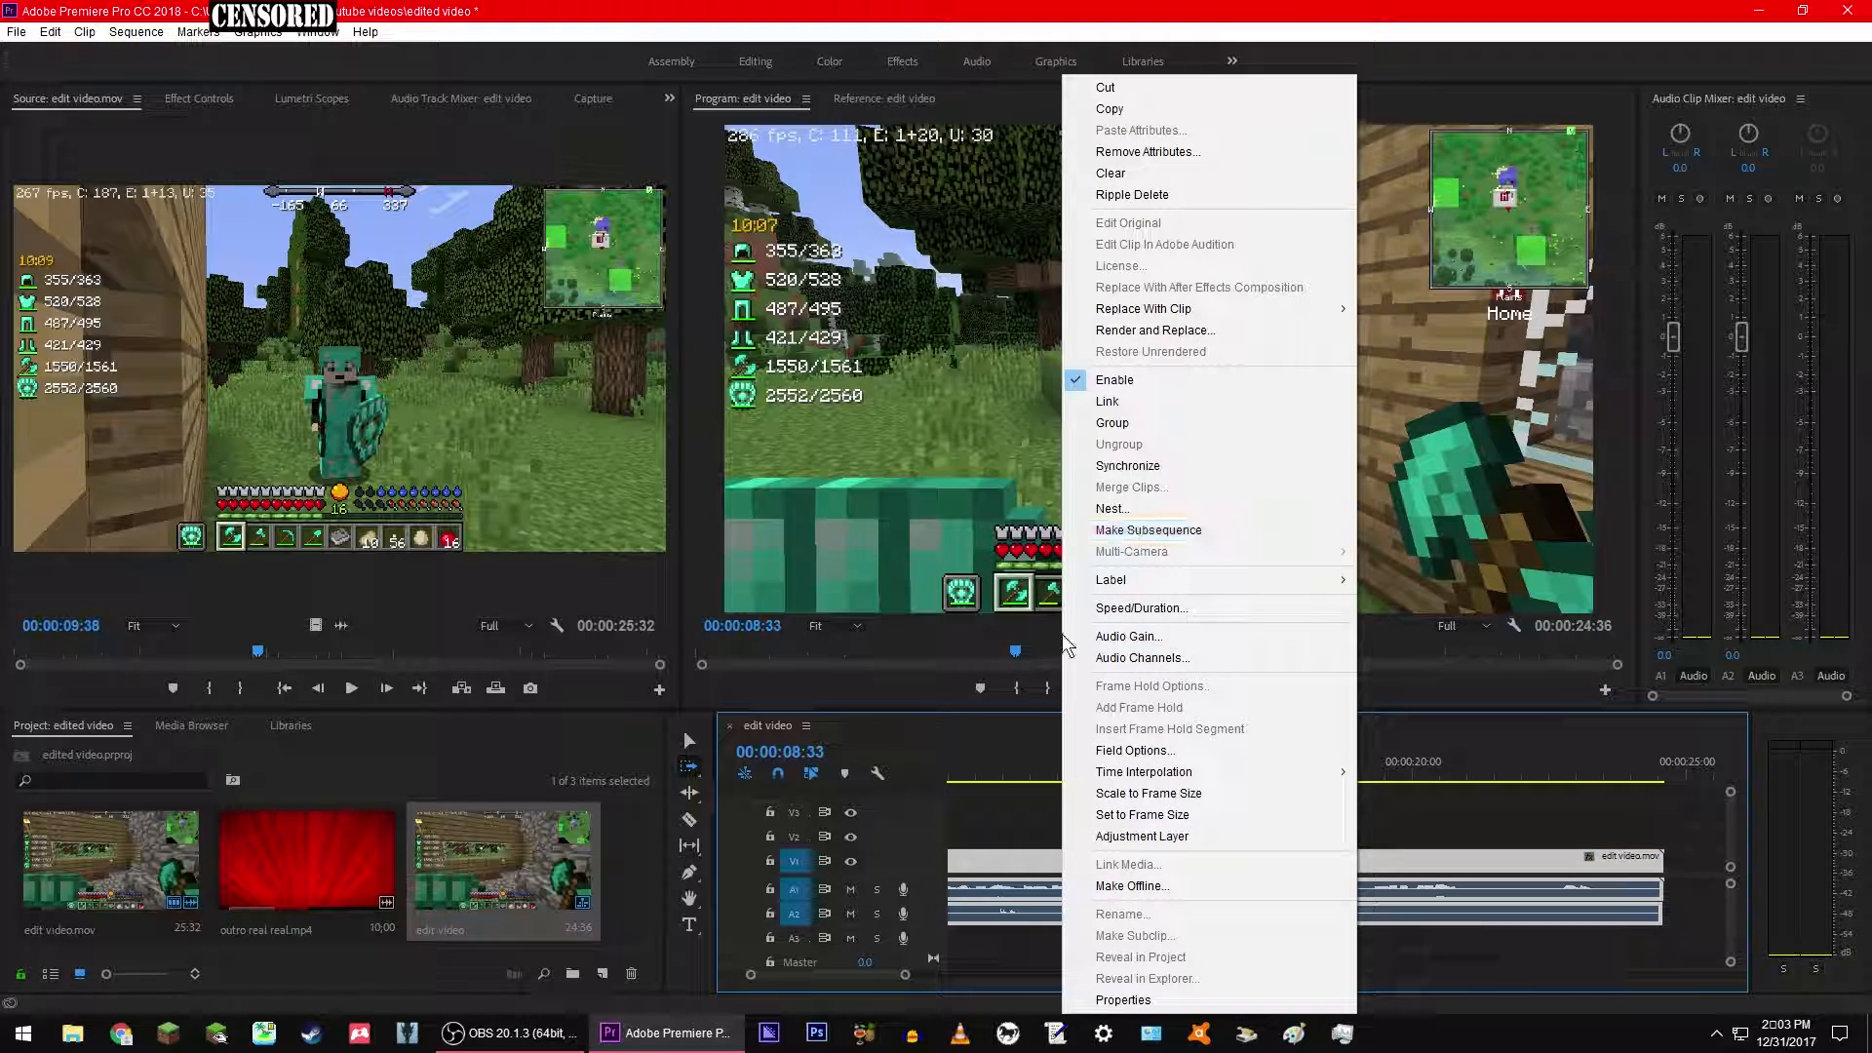
{"action": "left_click", "coordinate": [974, 828]}
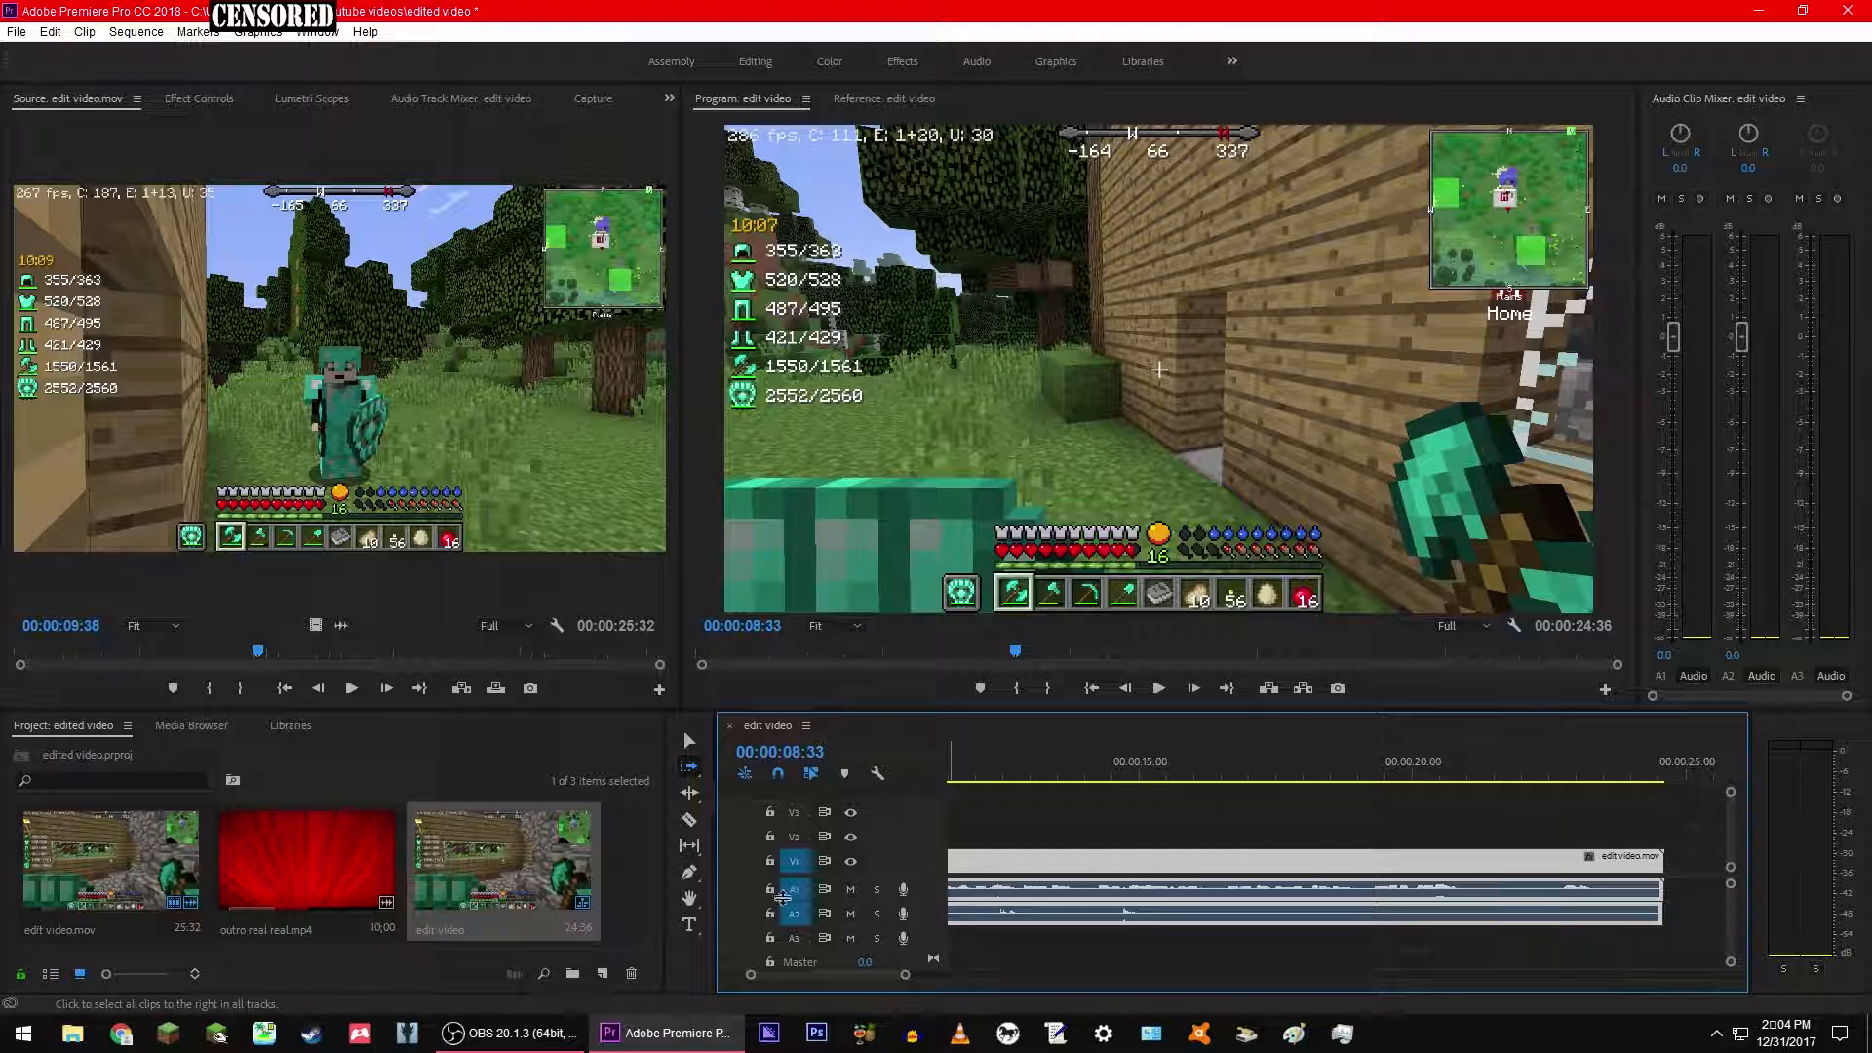
Step: Make two razor cuts on A2 between about 16 and 17 seconds, and two on V1 between about 13.7 and 15 seconds
{"action": "left_click", "coordinate": [689, 819]}
{"action": "left_click", "coordinate": [1195, 913]}
{"action": "left_click", "coordinate": [1259, 913]}
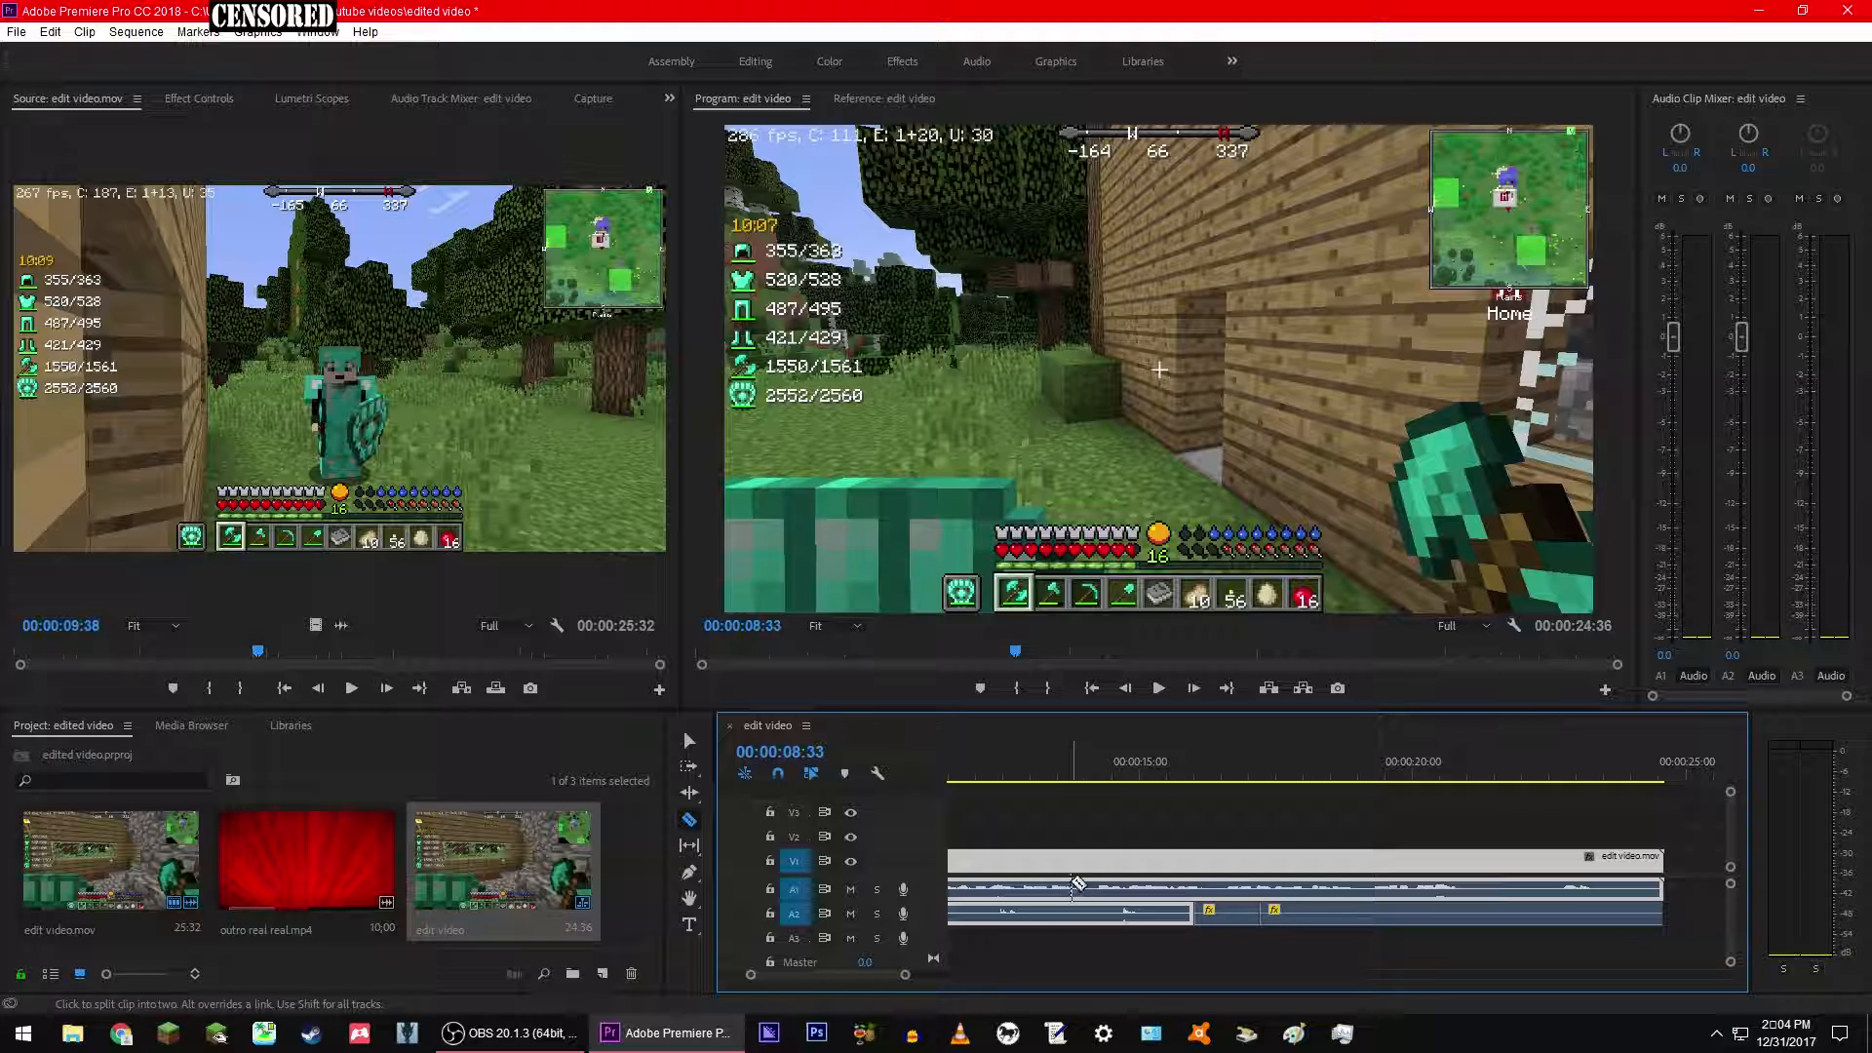
{"action": "left_click", "coordinate": [1071, 860]}
{"action": "left_click", "coordinate": [1140, 860]}
{"action": "key", "text": "v"}
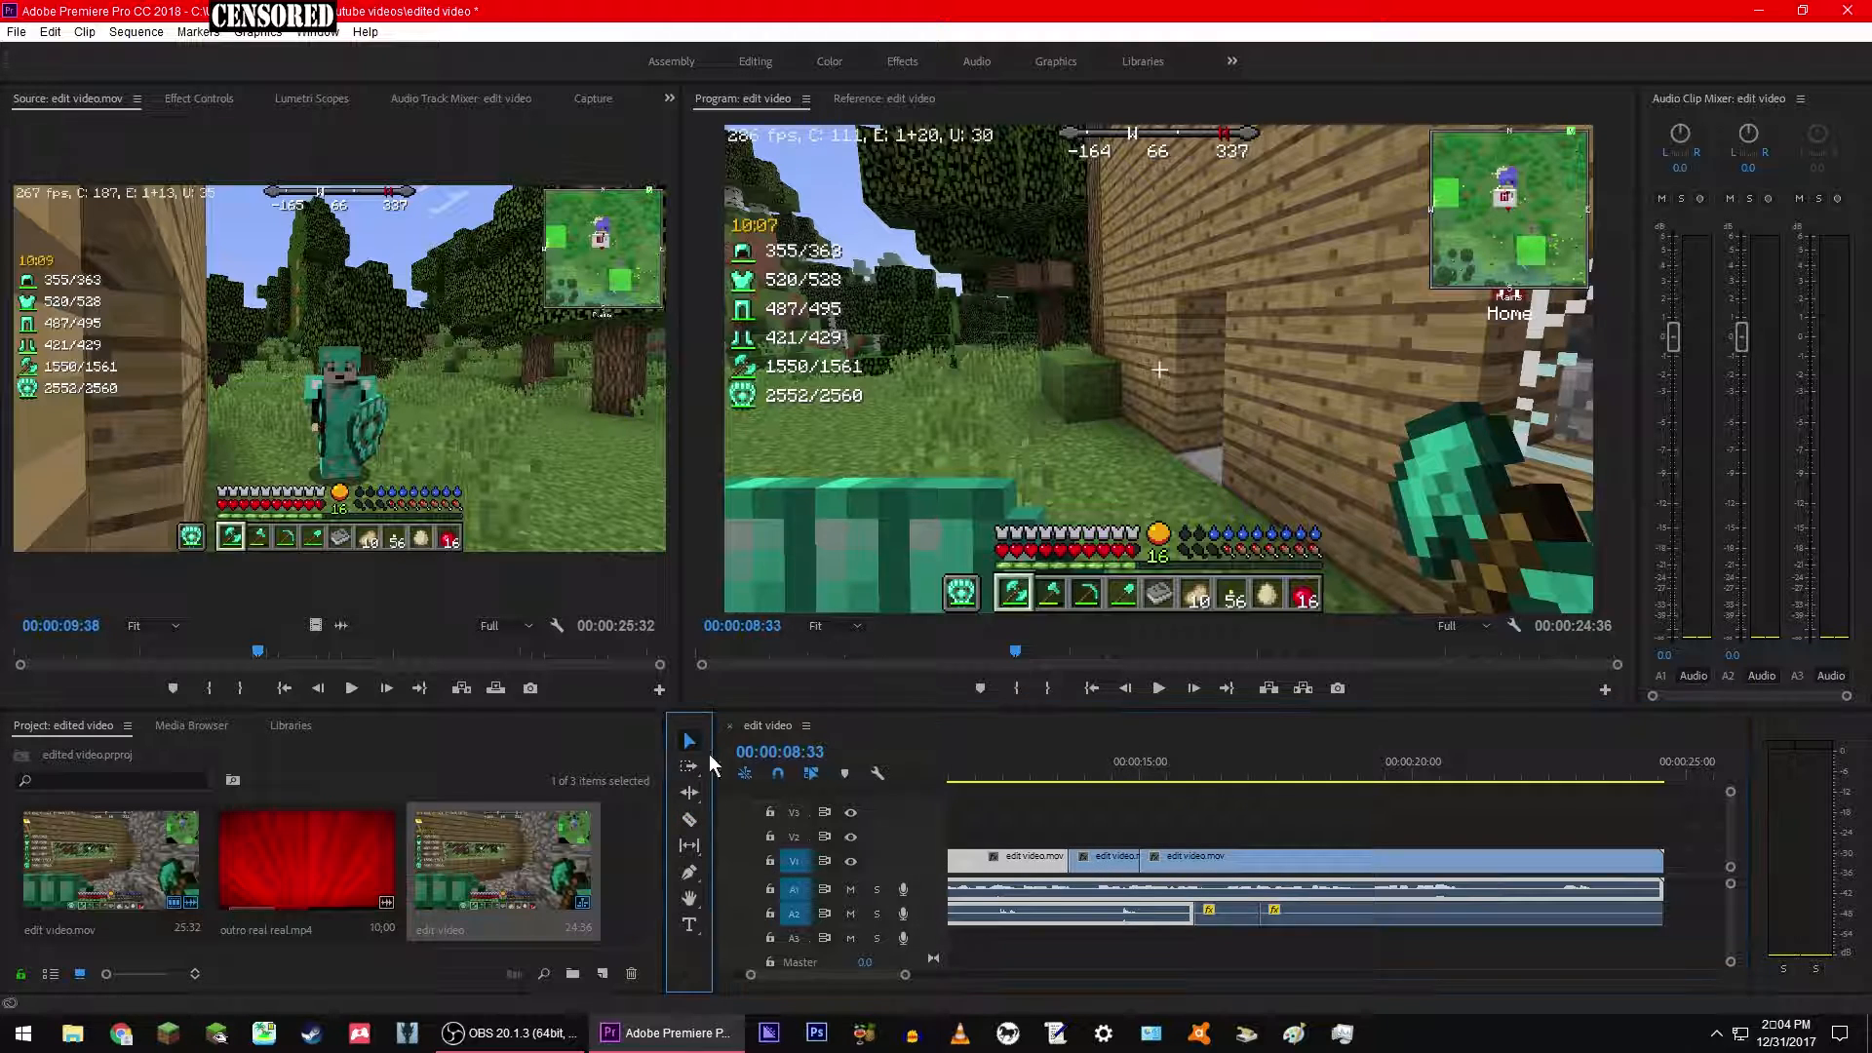
Step: Delete the short cut segments on V1 and A2, and try moving the following V1 clip back into its gap
{"action": "left_click", "coordinate": [1117, 858]}
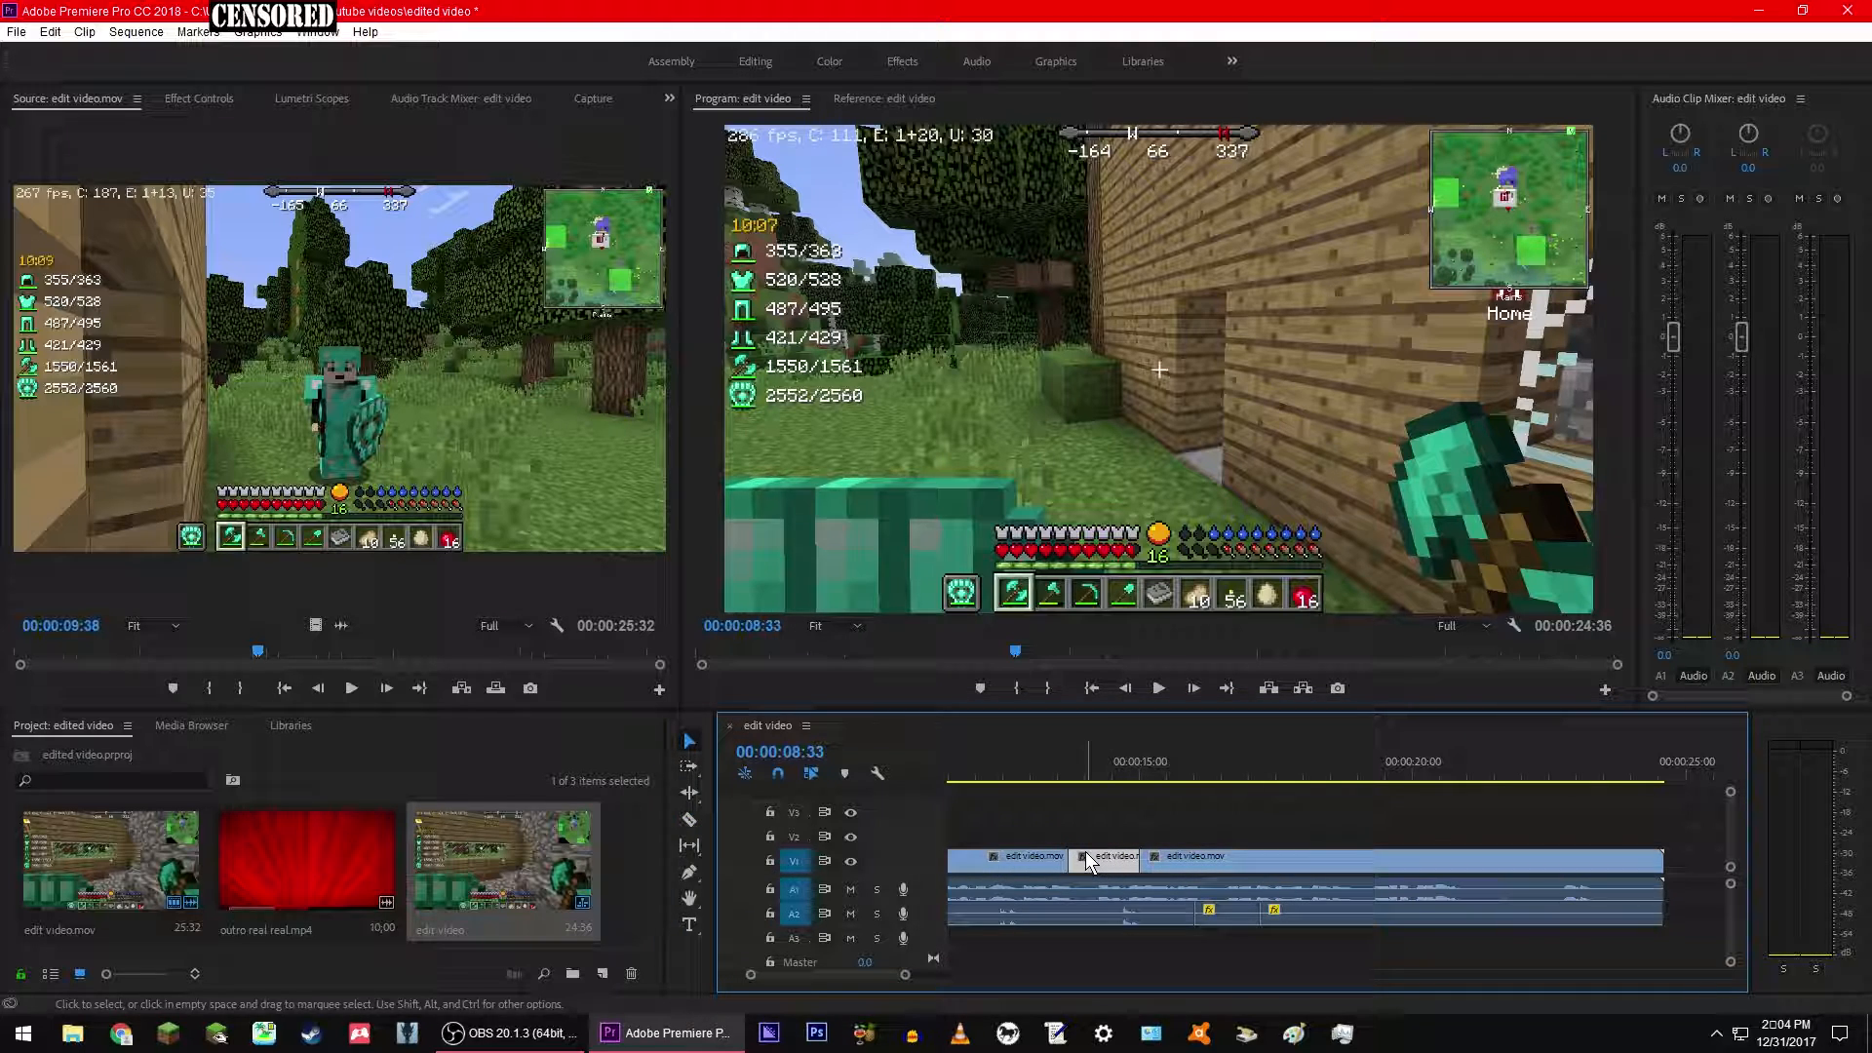
{"action": "key", "text": "Delete"}
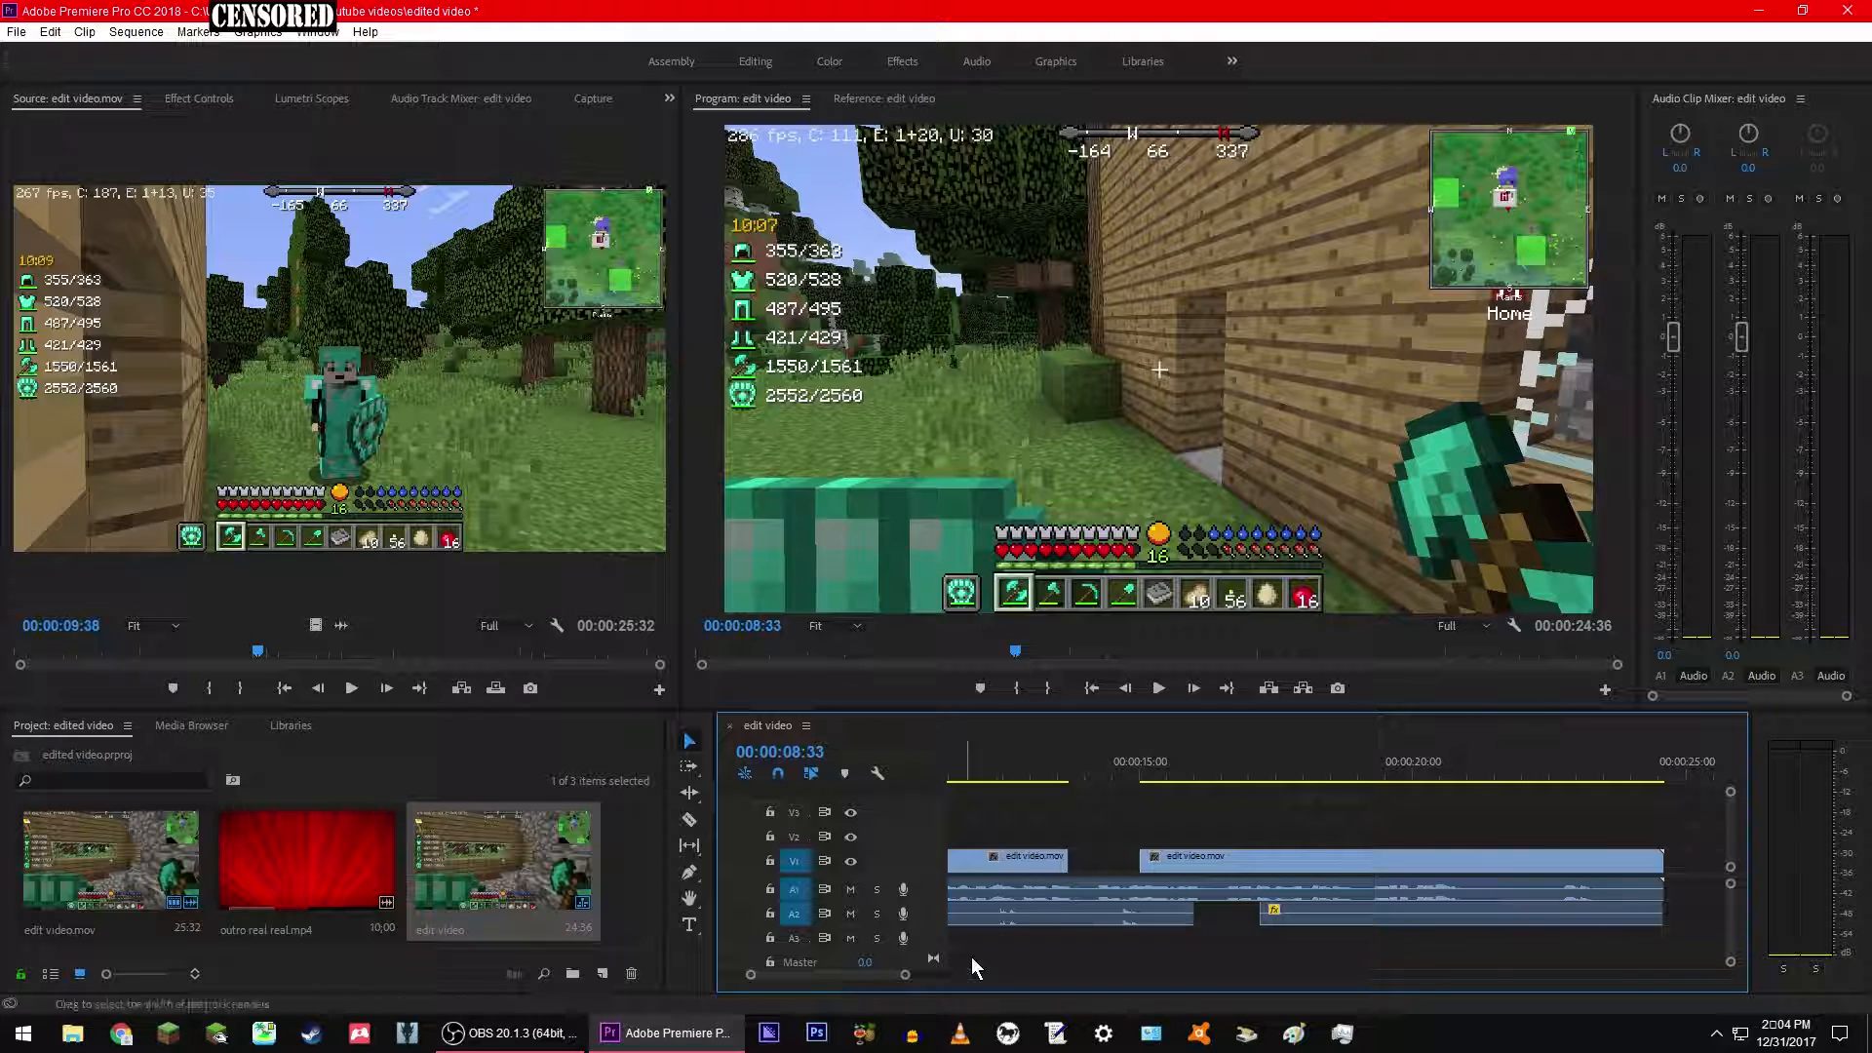
{"action": "left_click_drag", "start_coordinate": [854, 974], "coordinate": [841, 975]}
{"action": "left_click_drag", "start_coordinate": [1331, 952], "coordinate": [1448, 951]}
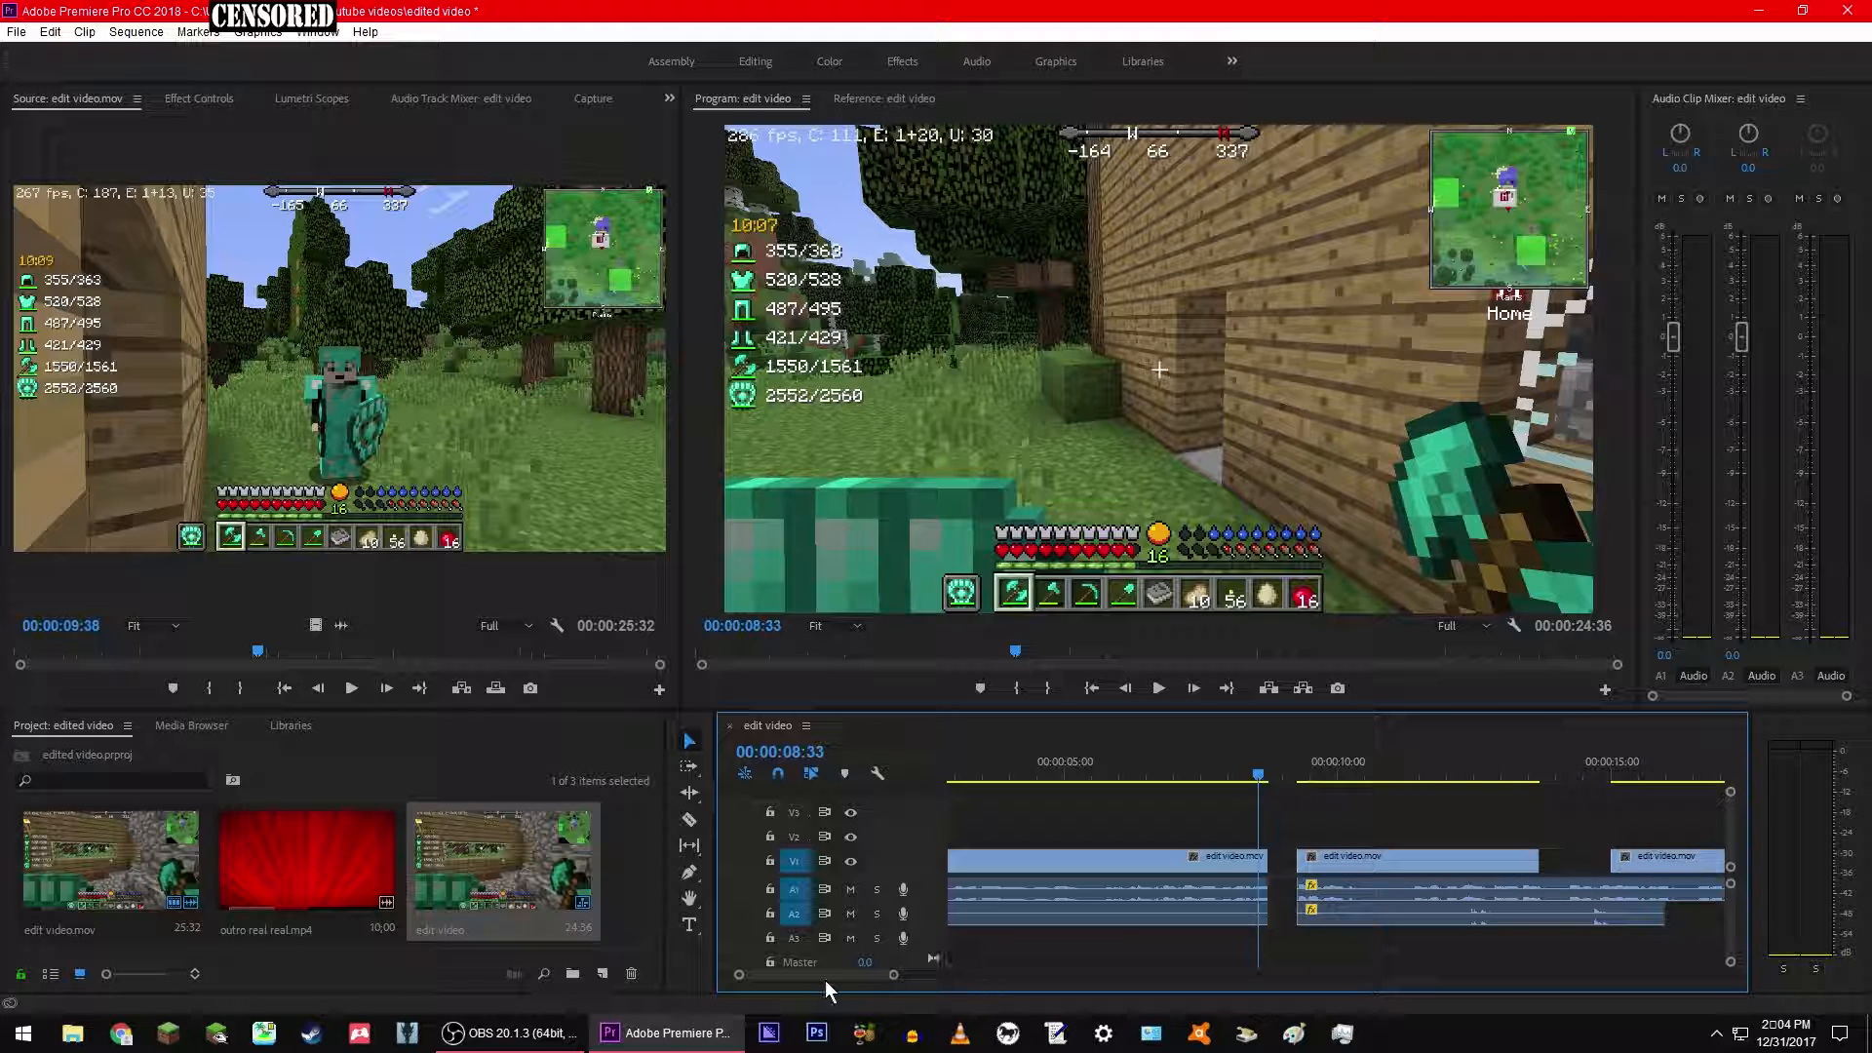
{"action": "scroll", "coordinate": [788, 971], "scroll_direction": "down", "scroll_amount": 3}
{"action": "left_click_drag", "start_coordinate": [1227, 858], "coordinate": [1136, 871]}
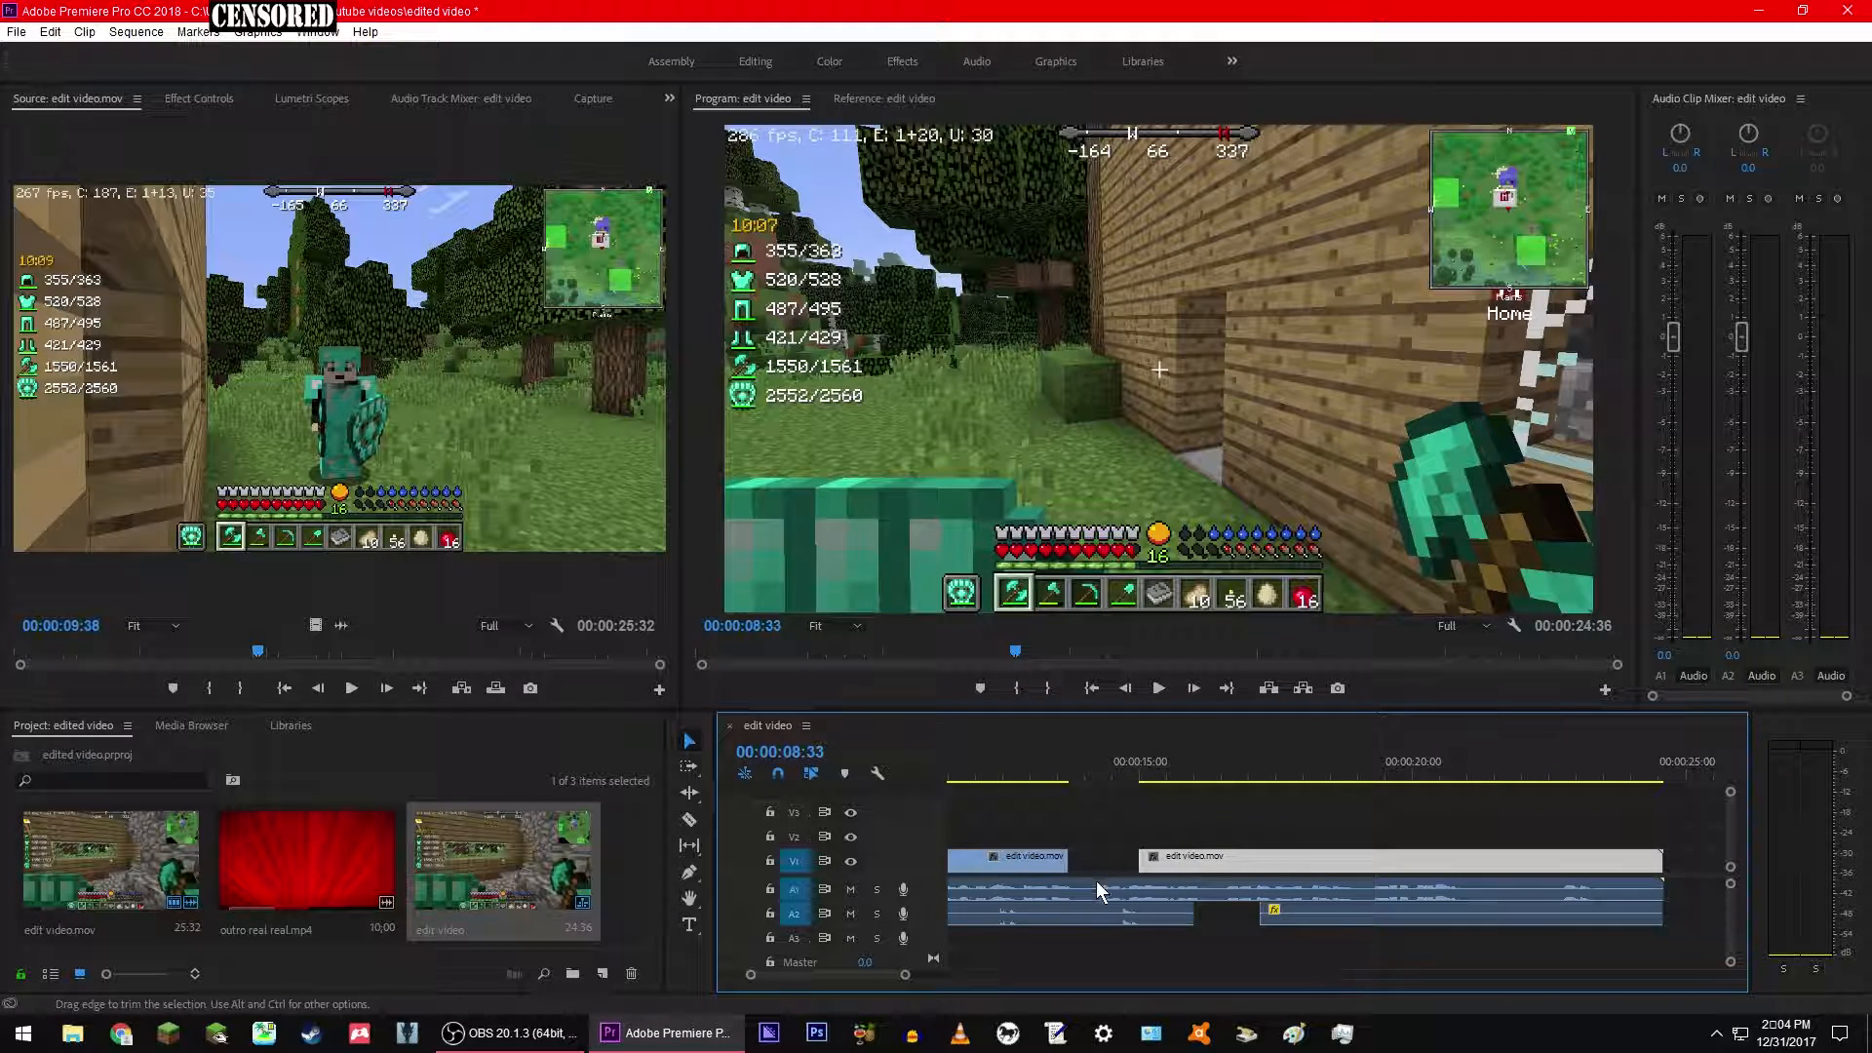
Step: Select every clip after the first gap on all tracks with Track Select Forward and move them together about 2.5 seconds later
{"action": "left_click_drag", "start_coordinate": [862, 975], "coordinate": [845, 973]}
{"action": "left_click", "coordinate": [690, 766]}
{"action": "left_click", "coordinate": [1531, 917]}
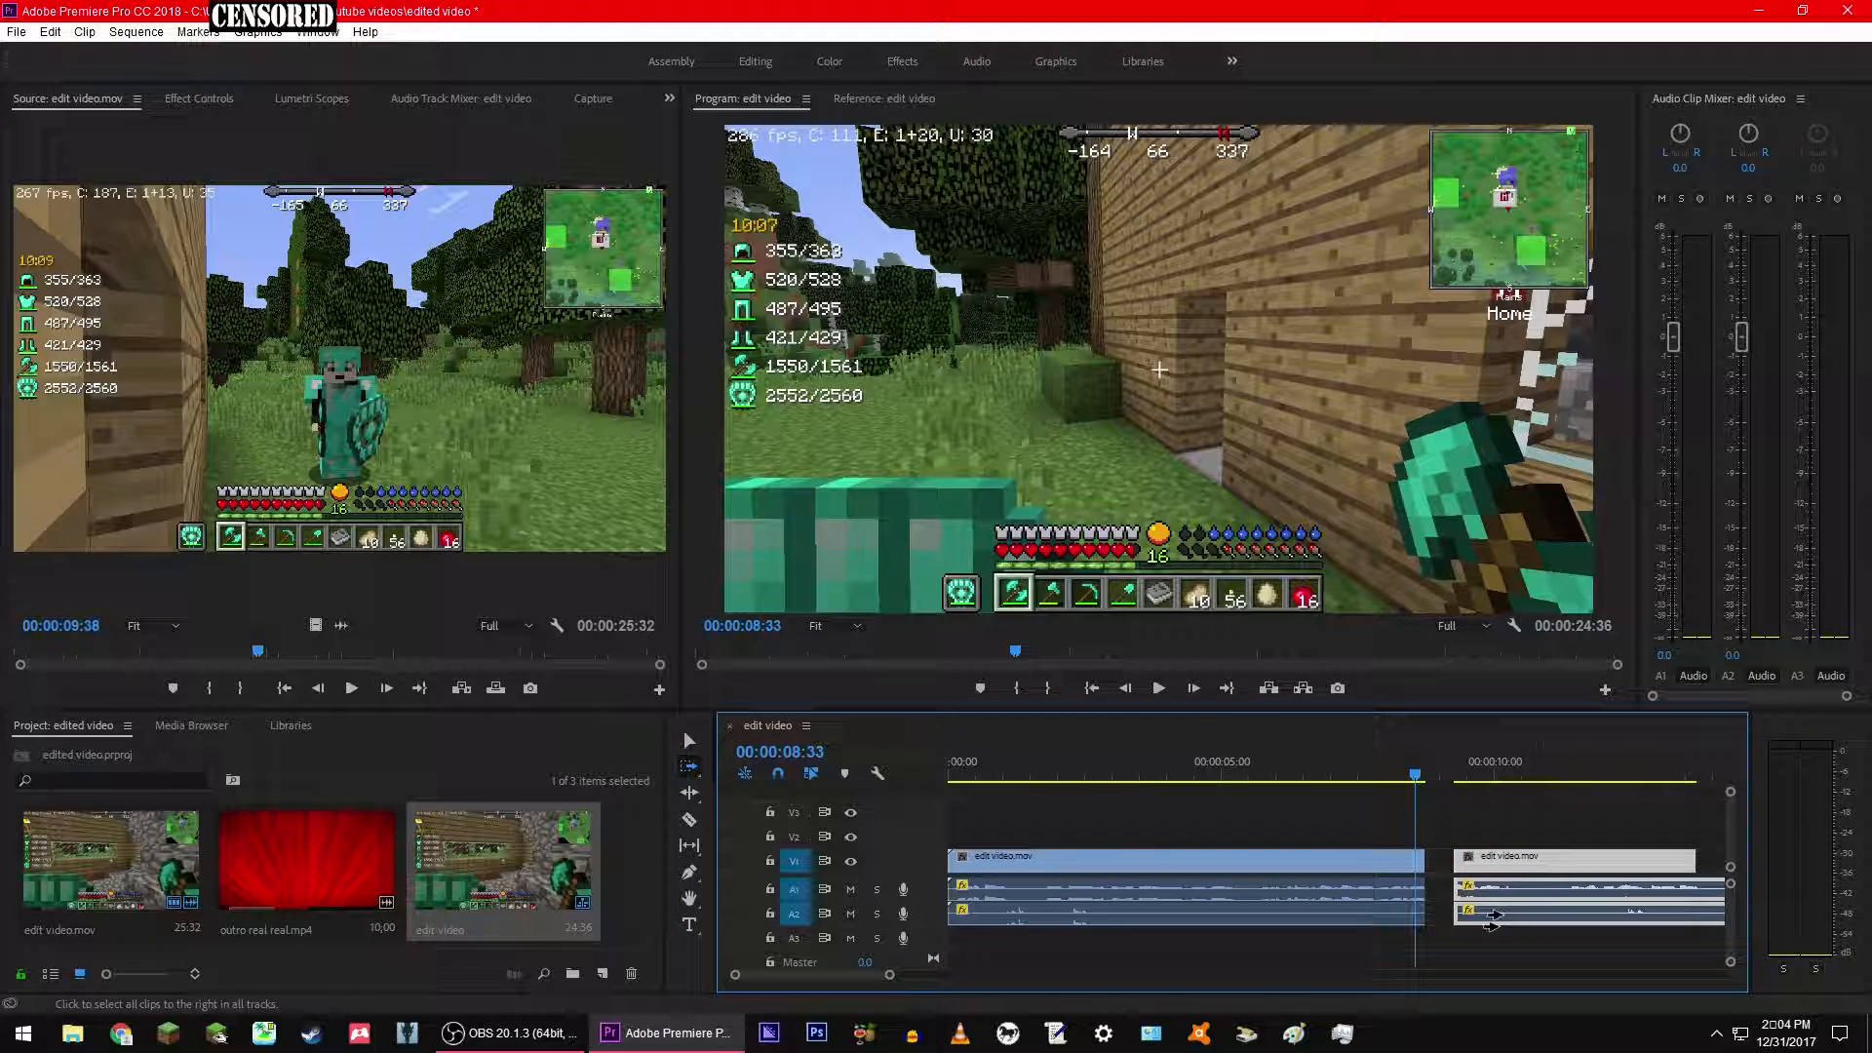
{"action": "left_click_drag", "start_coordinate": [834, 973], "coordinate": [844, 971]}
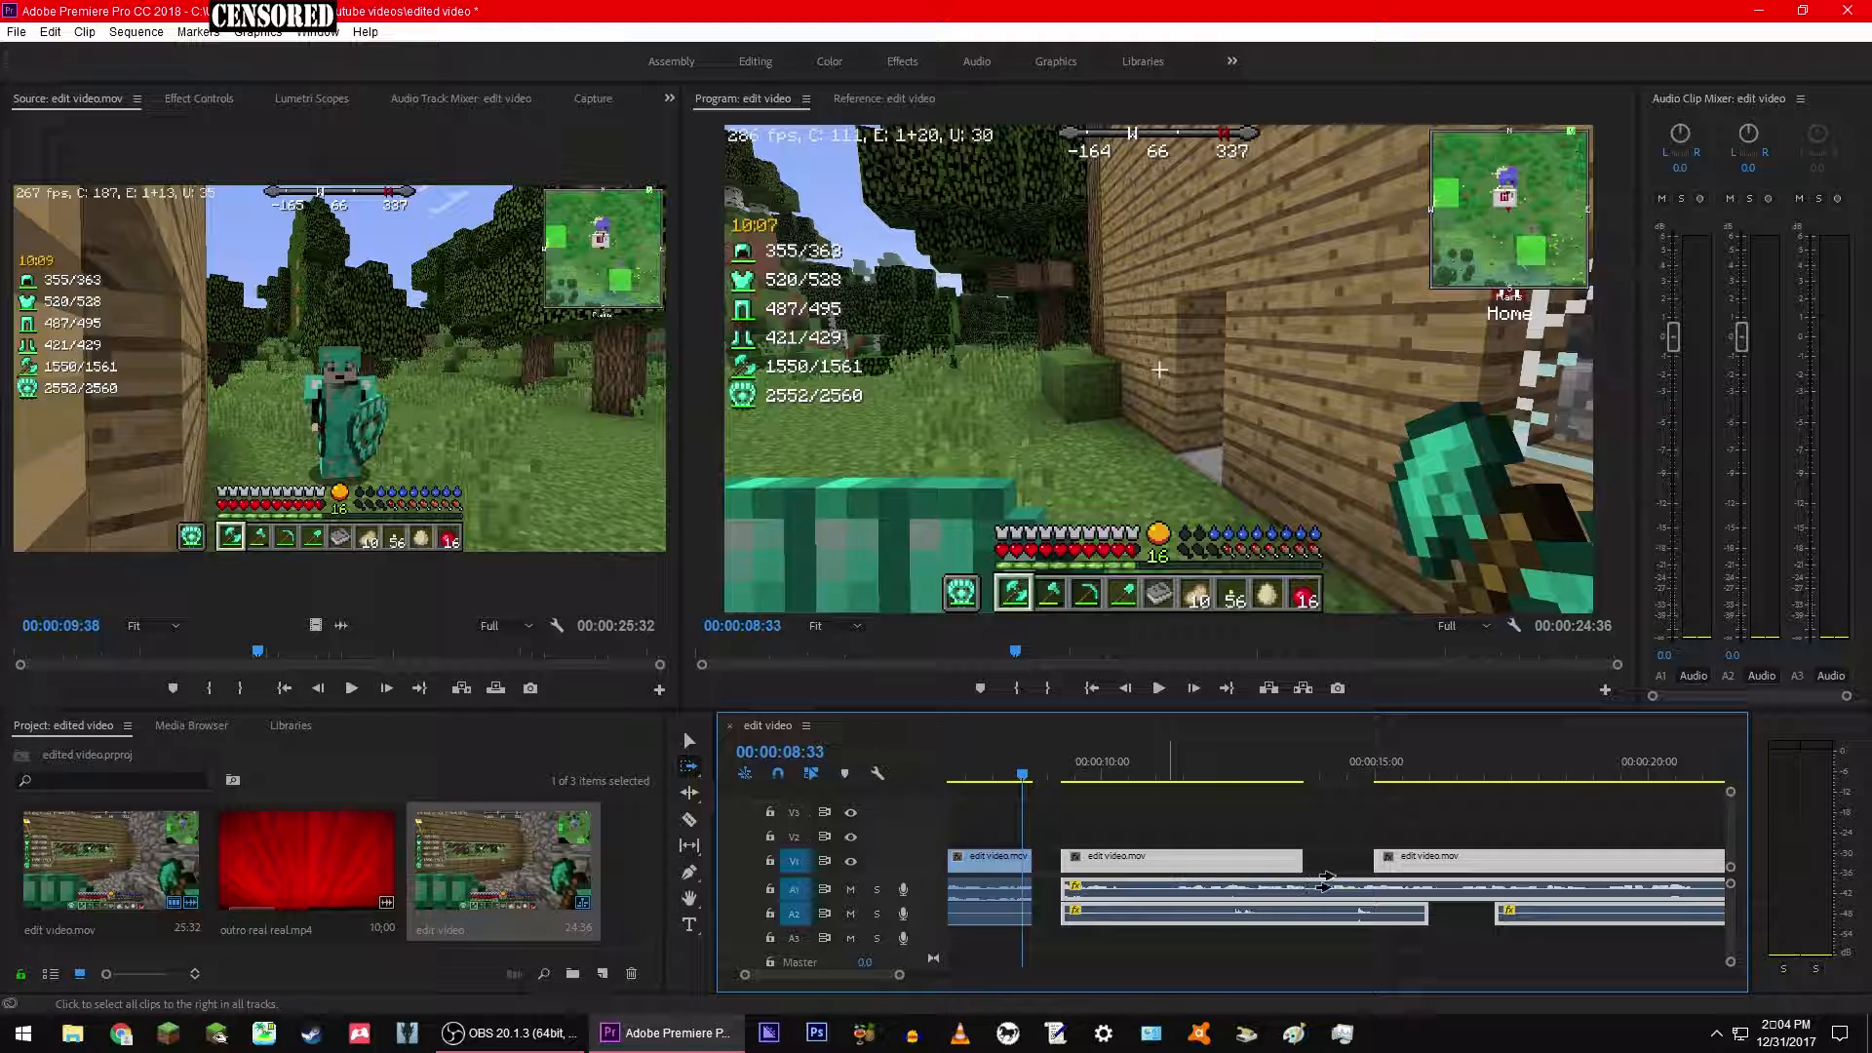
{"action": "key", "text": "shift+2"}
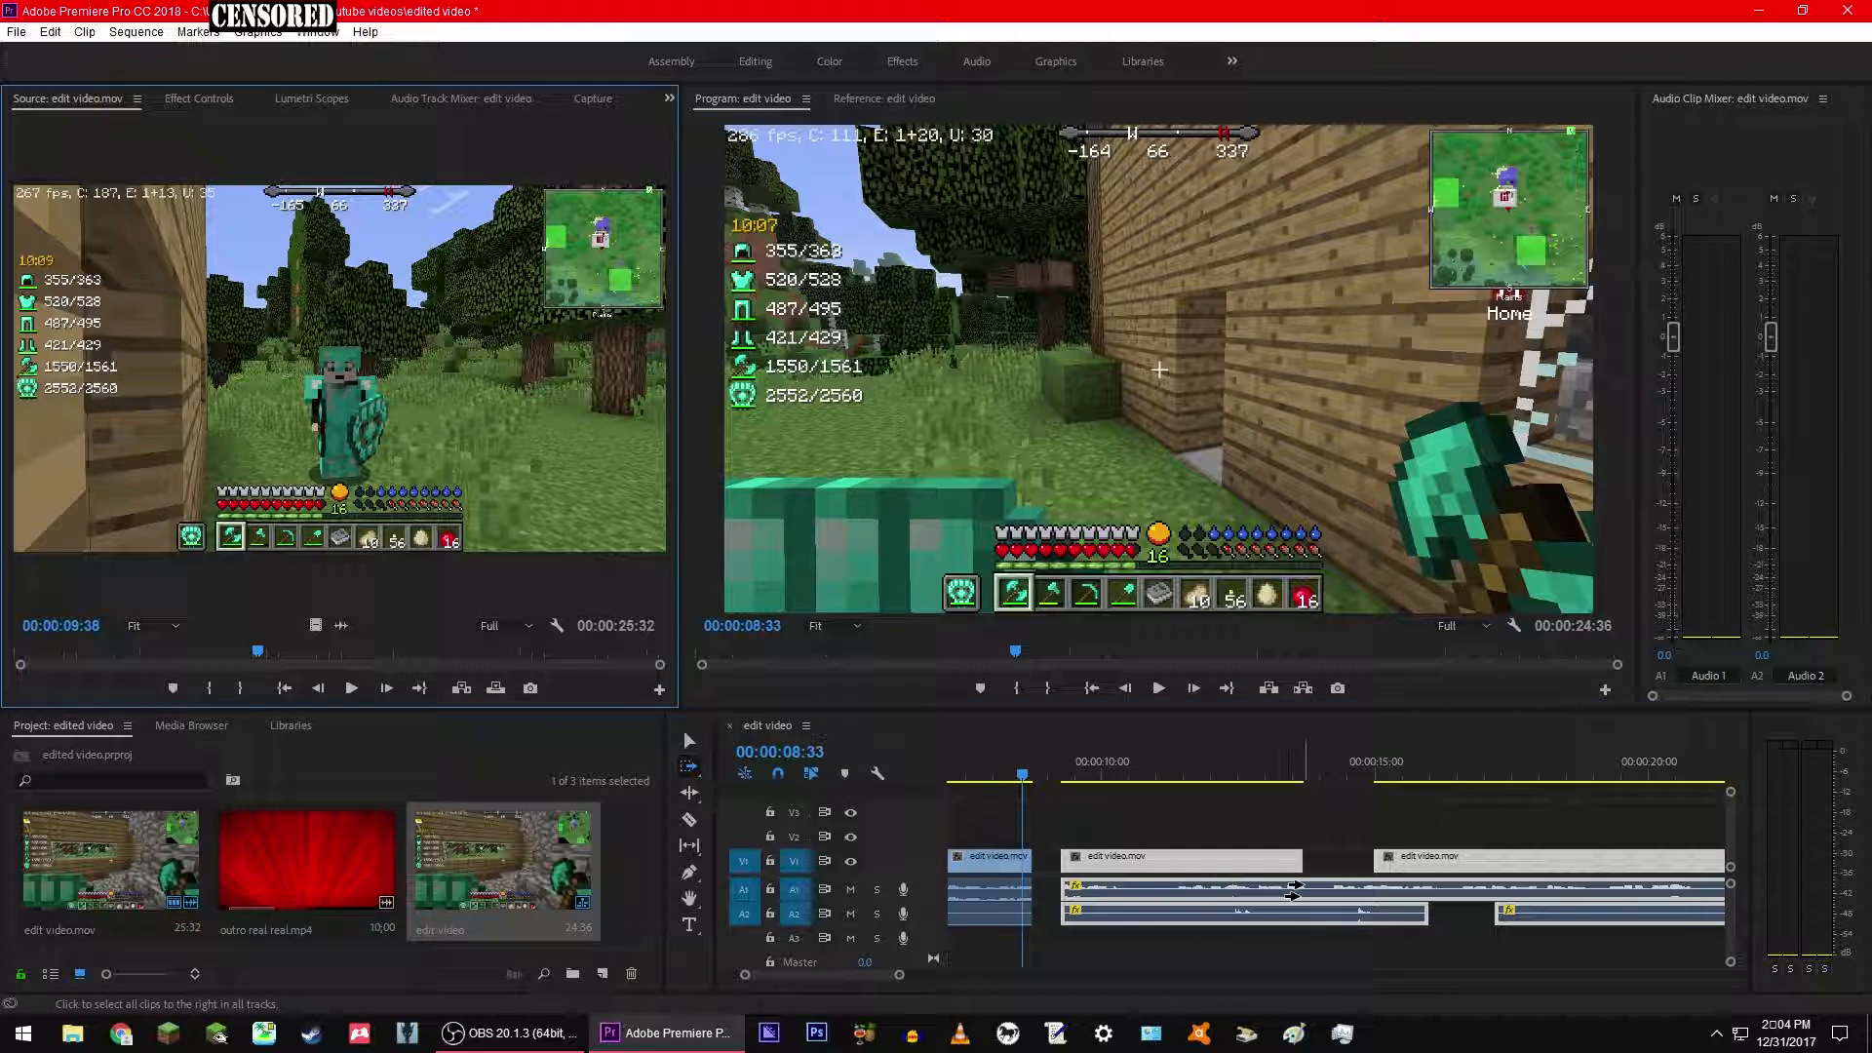
{"action": "left_click", "coordinate": [1059, 738]}
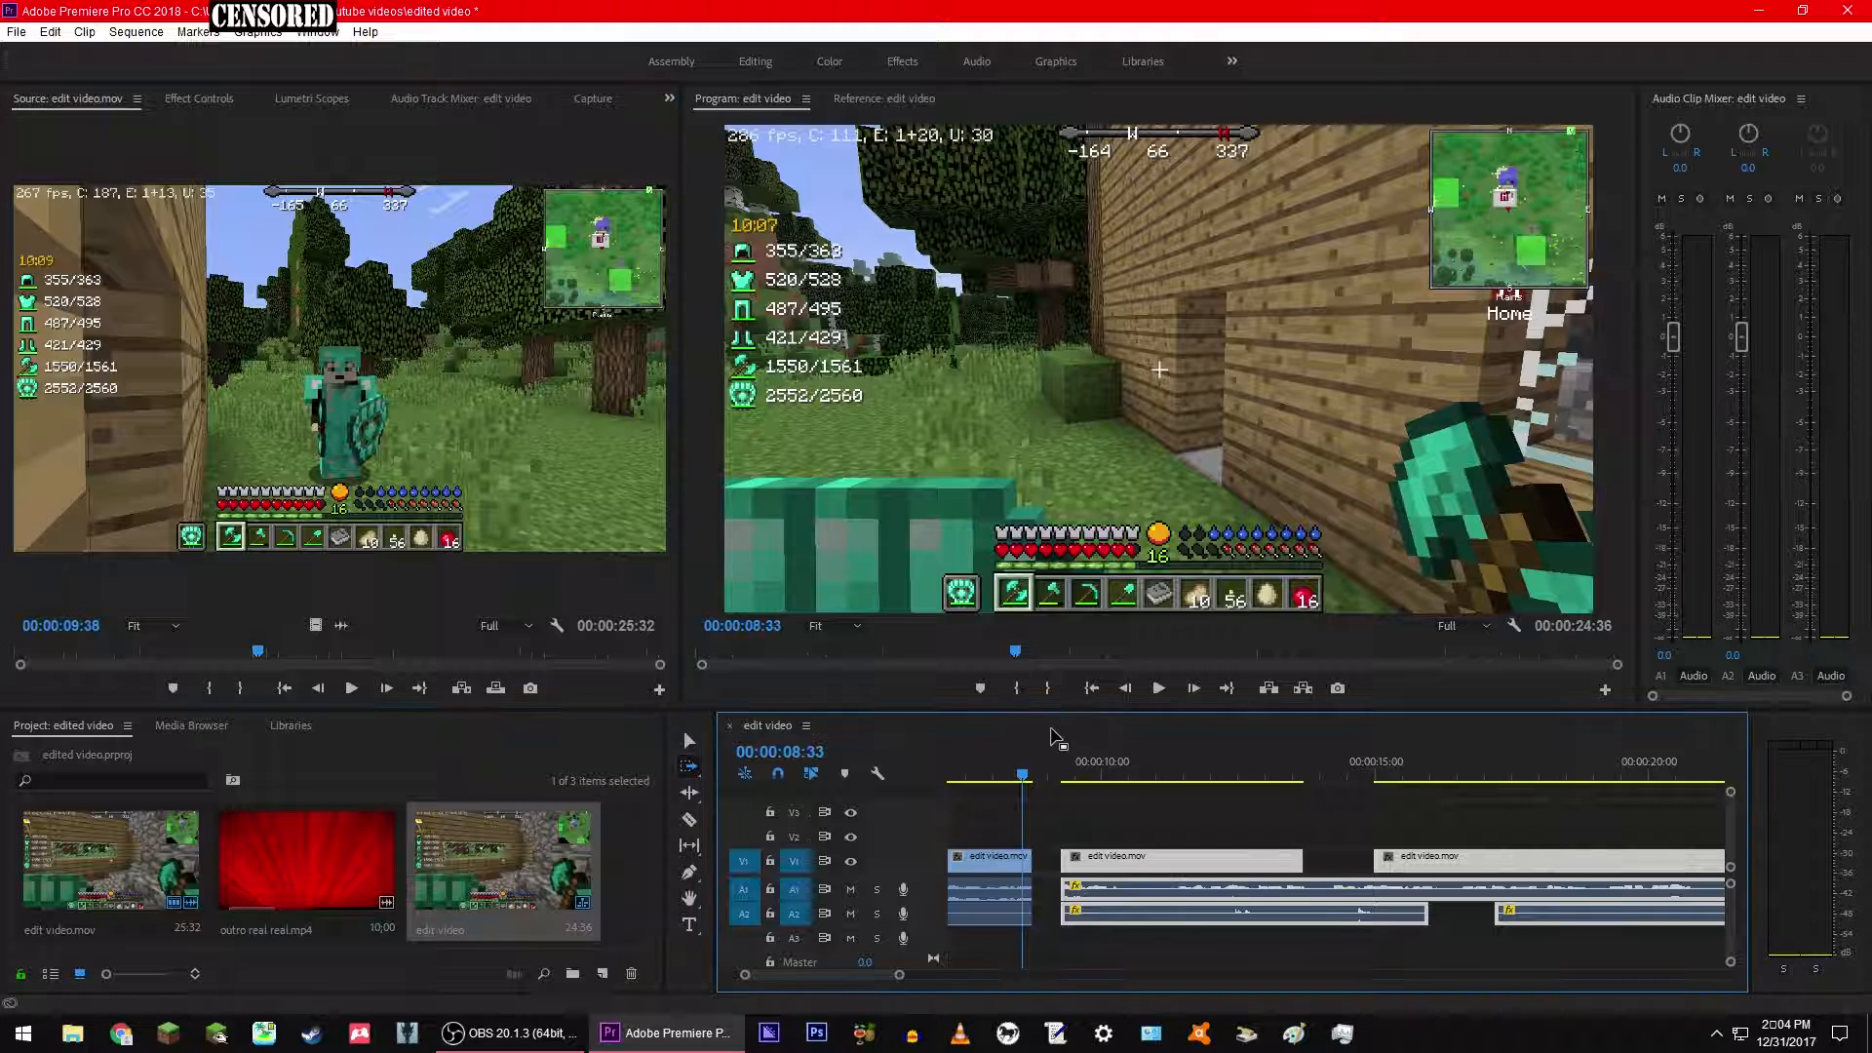
{"action": "left_click_drag", "start_coordinate": [1120, 886], "coordinate": [1224, 863]}
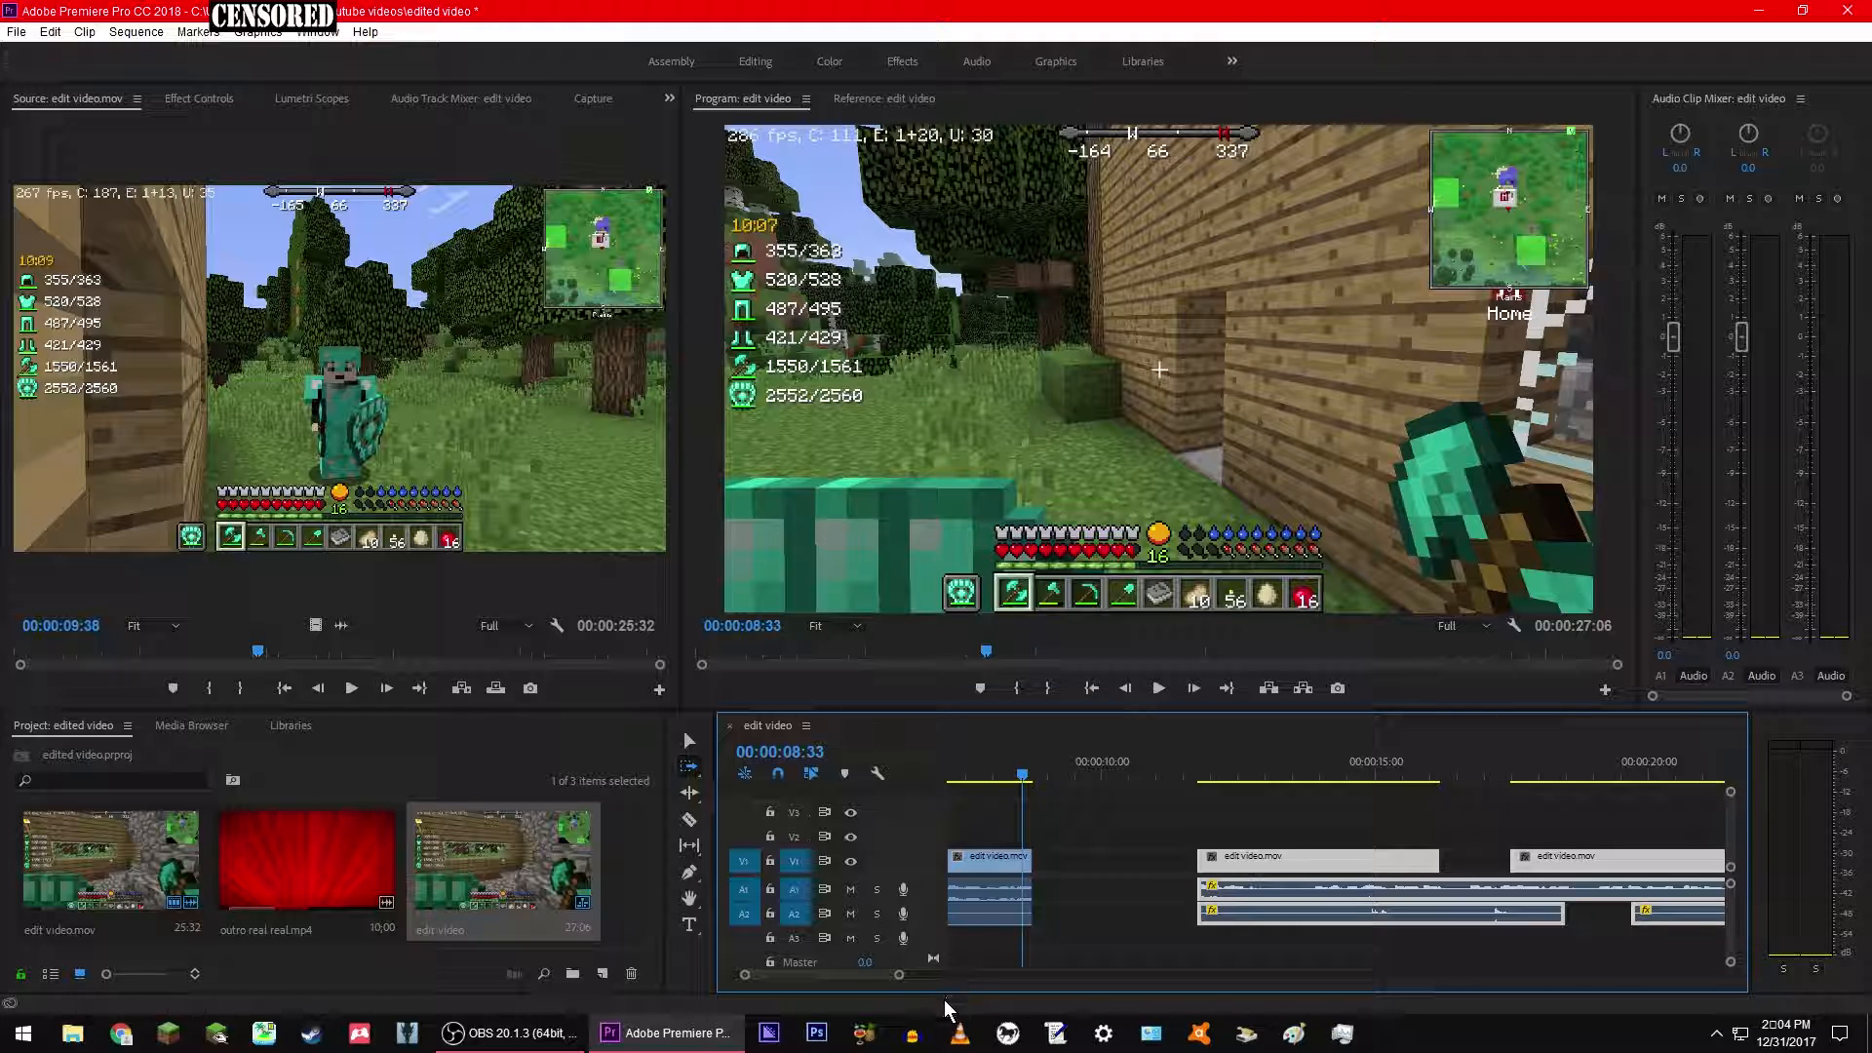
{"action": "left_click_drag", "start_coordinate": [846, 971], "coordinate": [875, 971]}
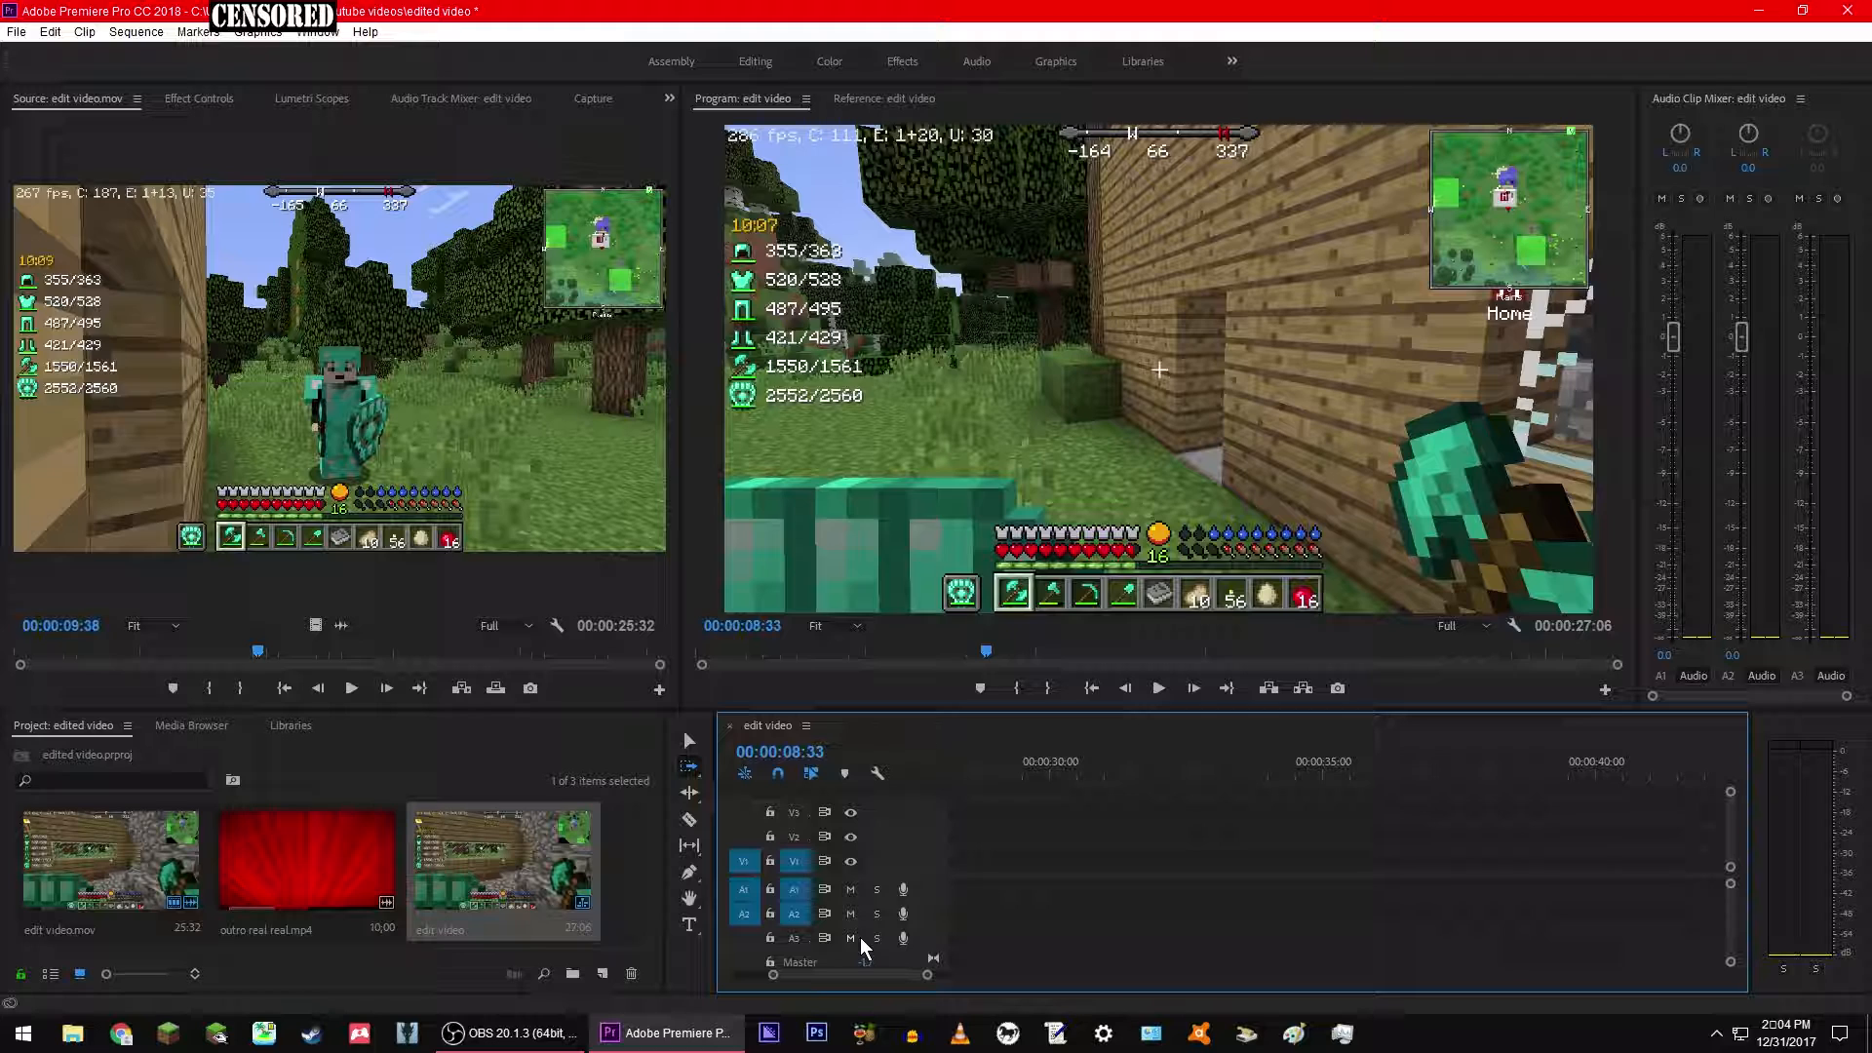
Step: Undo the moves of the clips after the first gap, leaving the master track volume as it is
{"action": "key", "text": "ctrl+z"}
{"action": "left_click_drag", "start_coordinate": [881, 975], "coordinate": [852, 980]}
{"action": "left_click", "coordinate": [863, 963]}
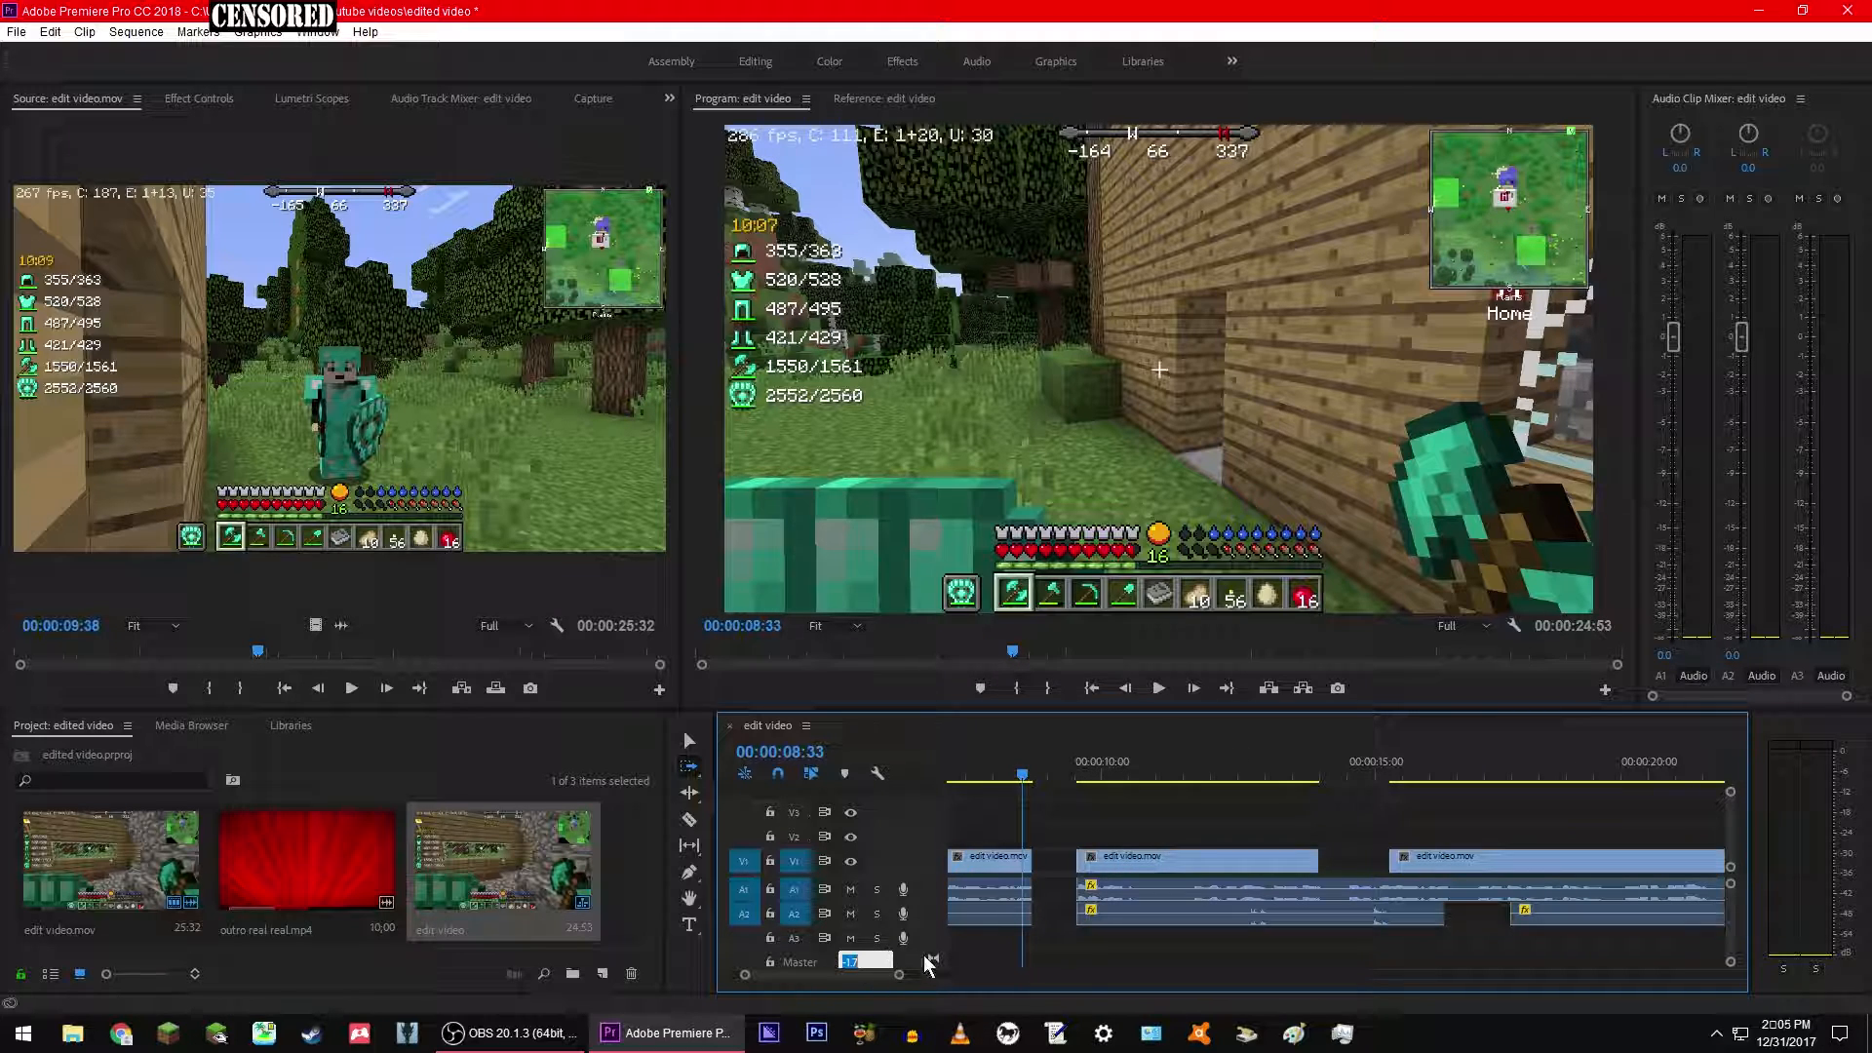
{"action": "key", "text": "Return"}
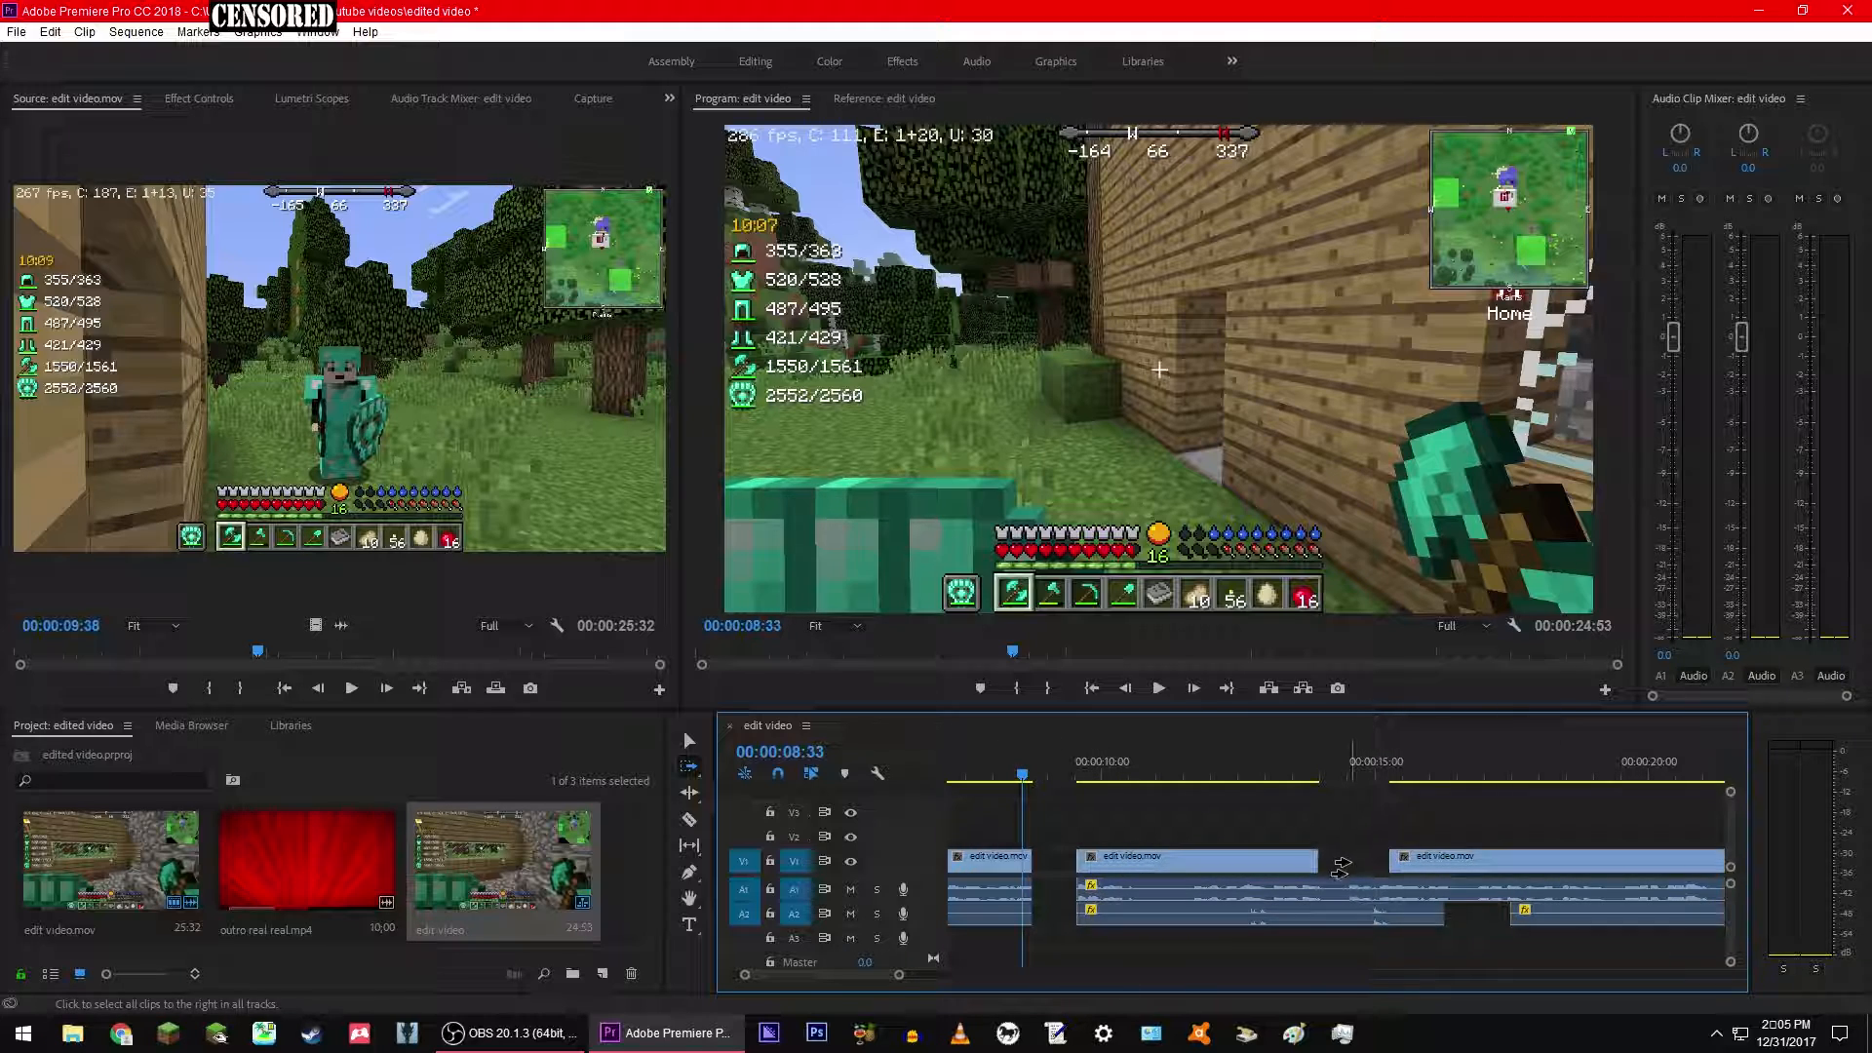
{"action": "key", "text": "ctrl+z"}
{"action": "key", "text": "ctrl+z"}
{"action": "key", "text": "ctrl+z"}
{"action": "key", "text": "ctrl+z"}
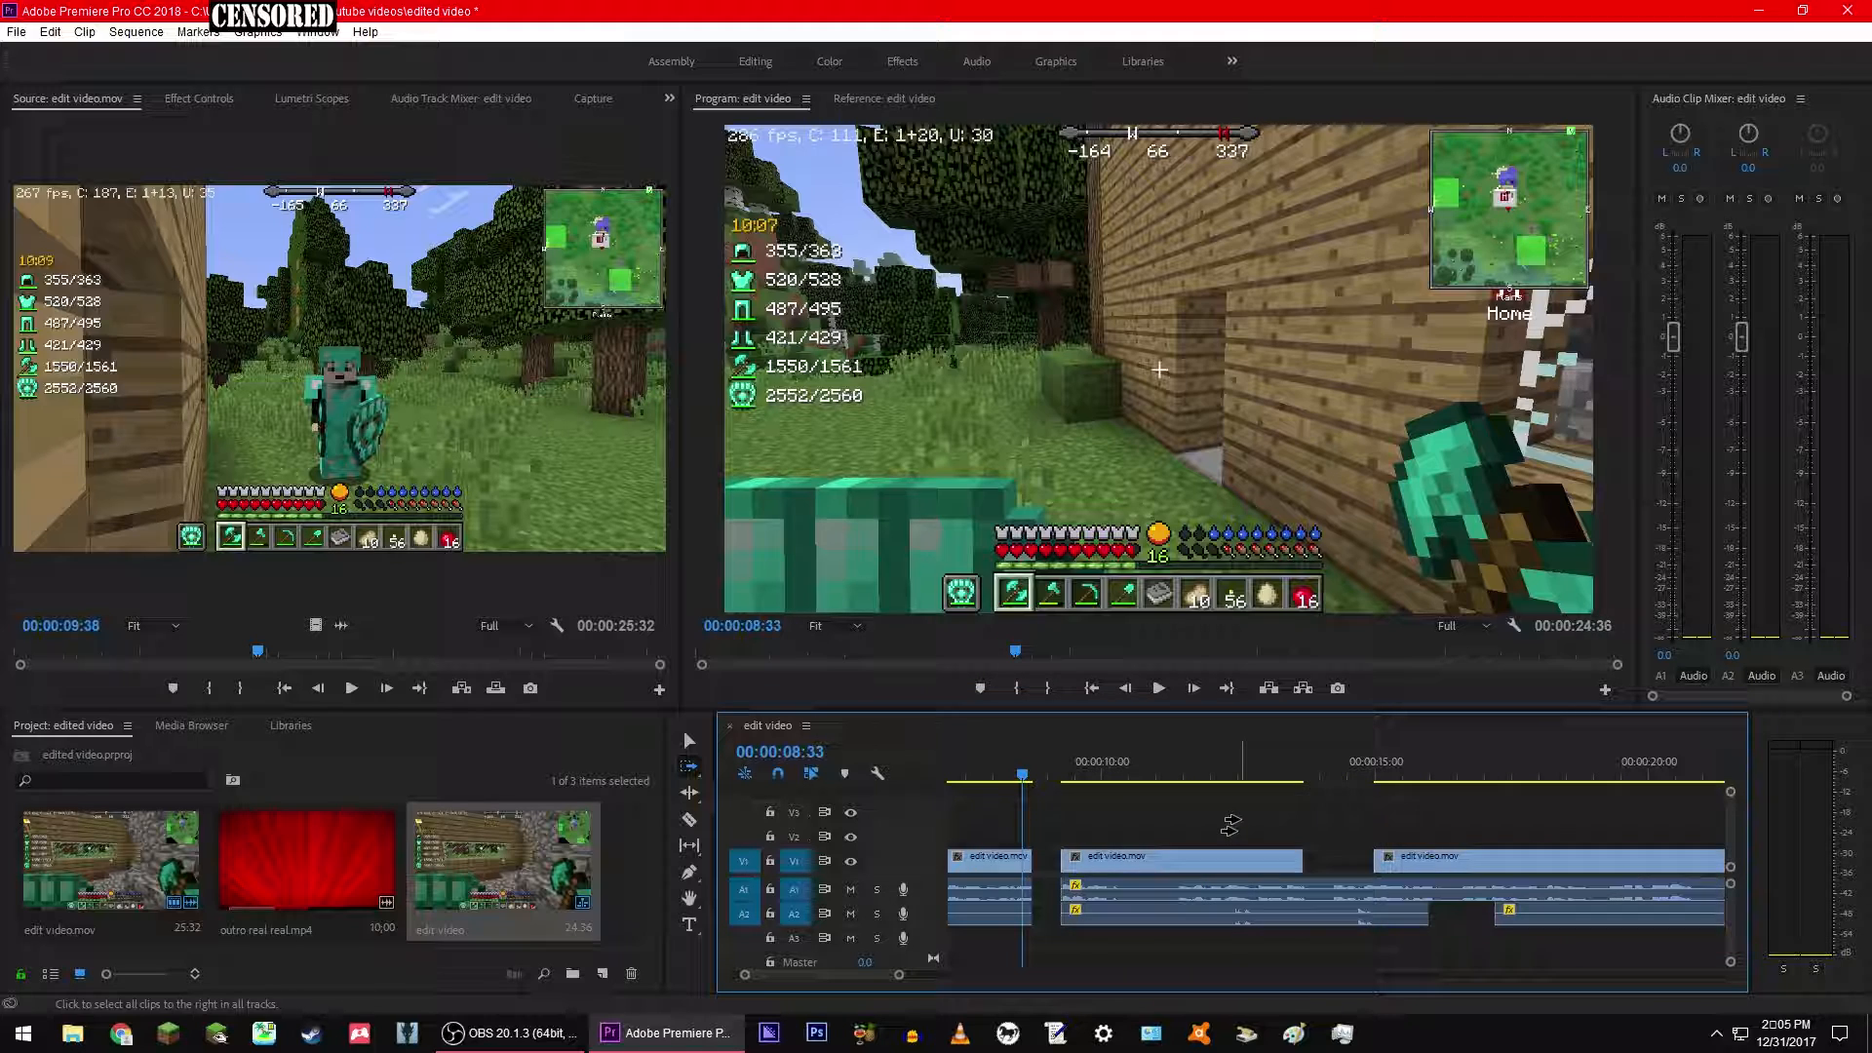
Step: Undo the segment deletions and the razor cuts on V1 and A2
{"action": "key", "text": "ctrl+shift+z"}
{"action": "key", "text": "ctrl+z"}
{"action": "key", "text": "ctrl+z"}
{"action": "key", "text": "ctrl+z"}
{"action": "key", "text": "ctrl+z"}
{"action": "key", "text": "ctrl+z"}
{"action": "key", "text": "ctrl+z"}
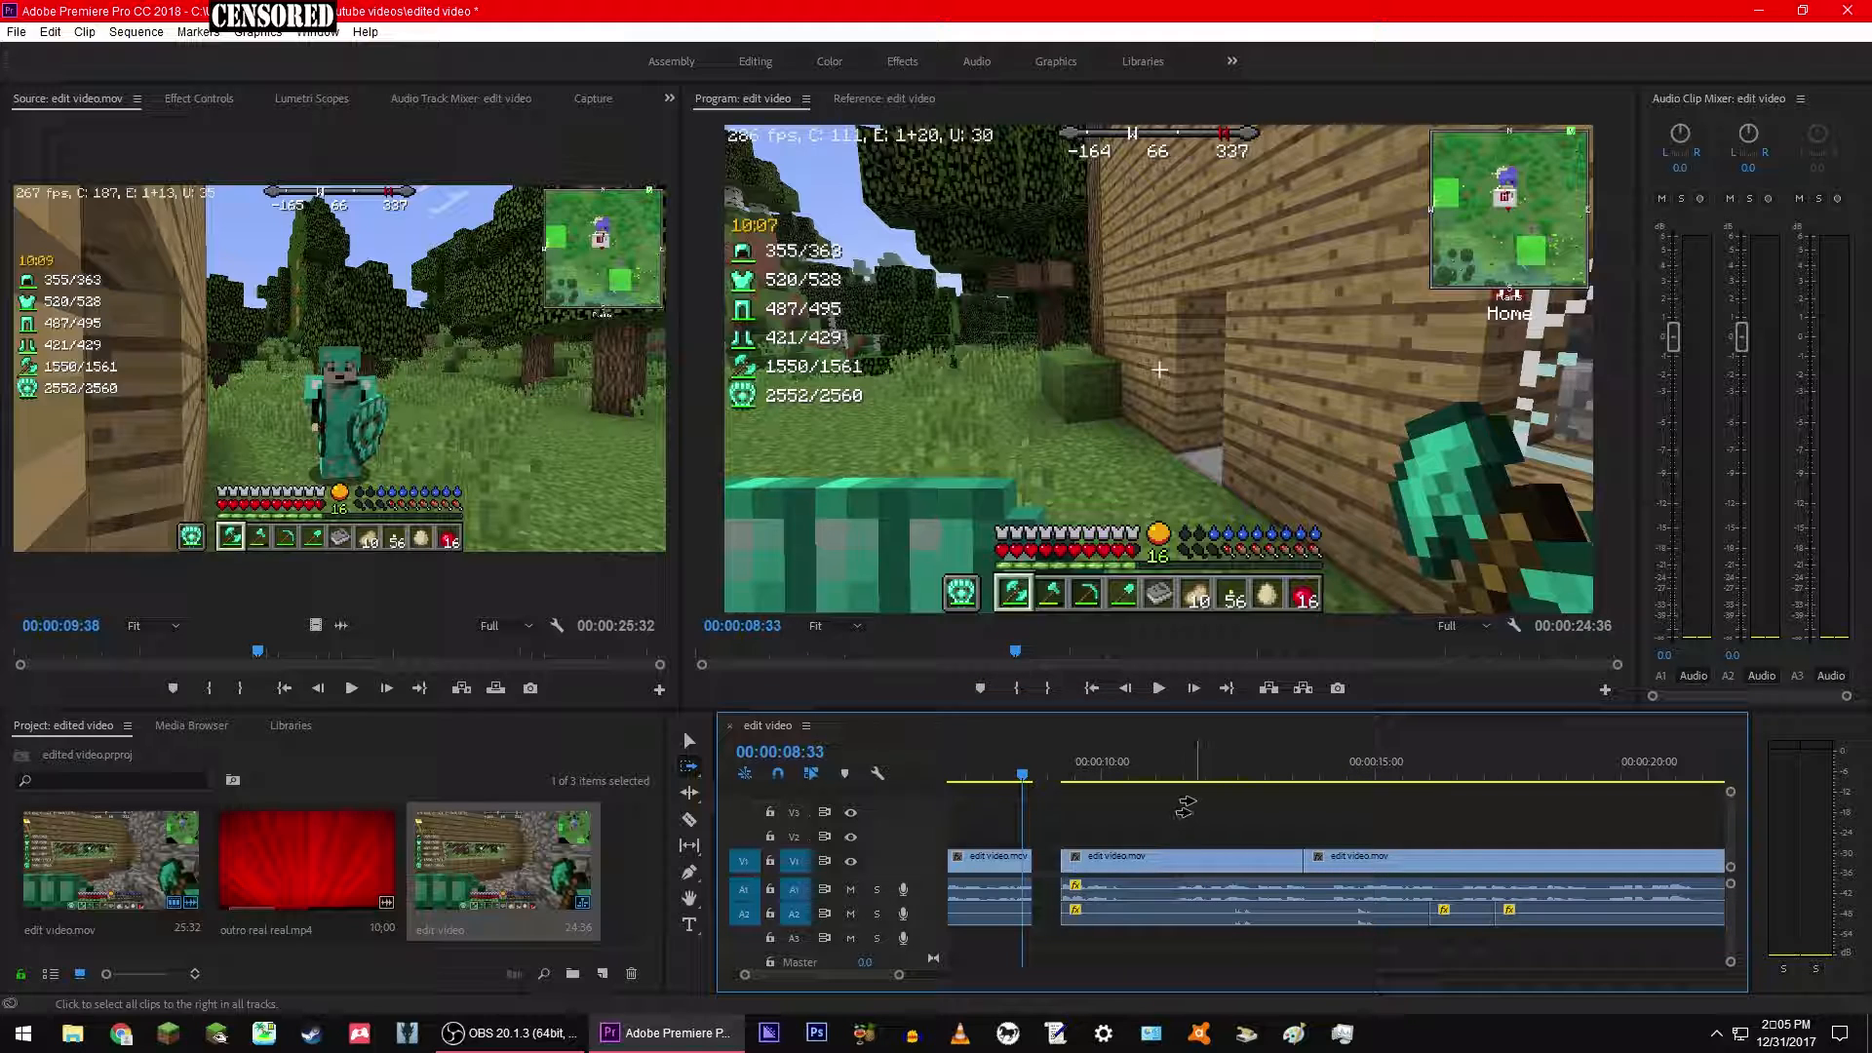
Step: Ripple Delete the gap between the two edit video.mov clips
{"action": "left_click", "coordinate": [683, 742]}
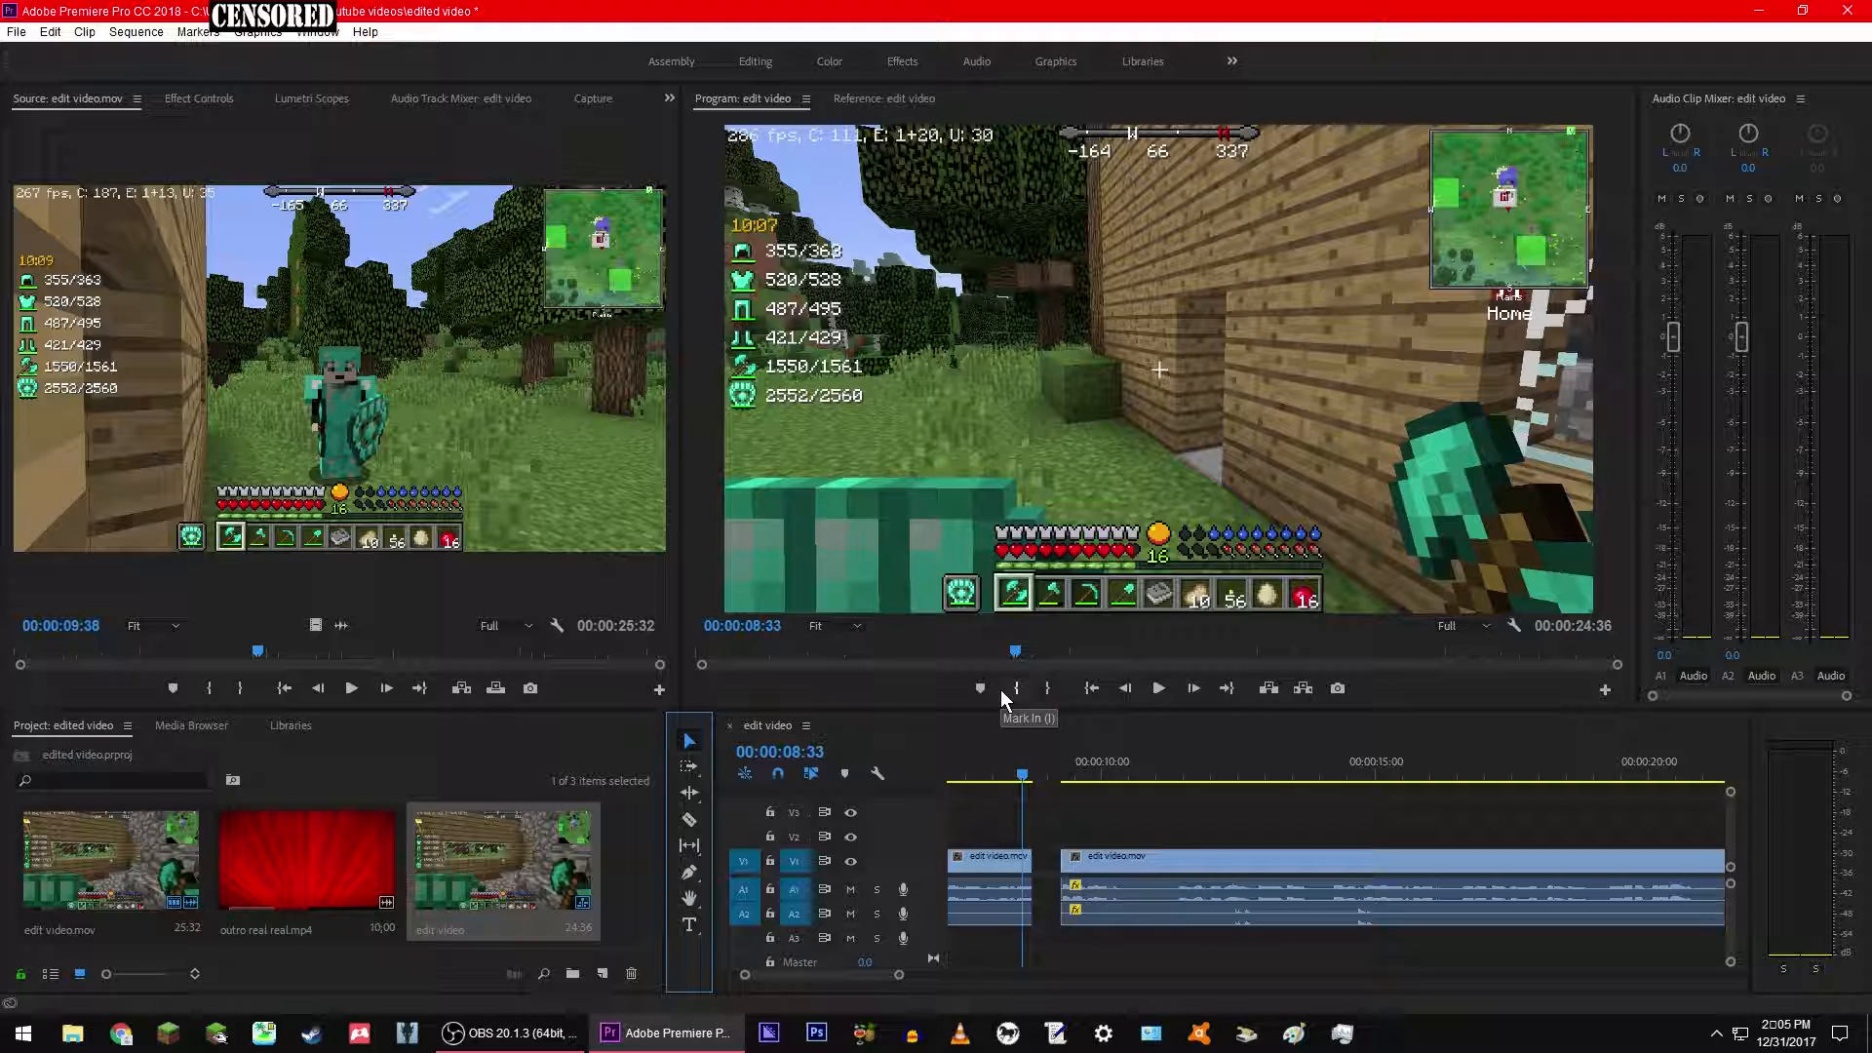
{"action": "right_click", "coordinate": [1049, 864]}
{"action": "left_click", "coordinate": [1100, 879]}
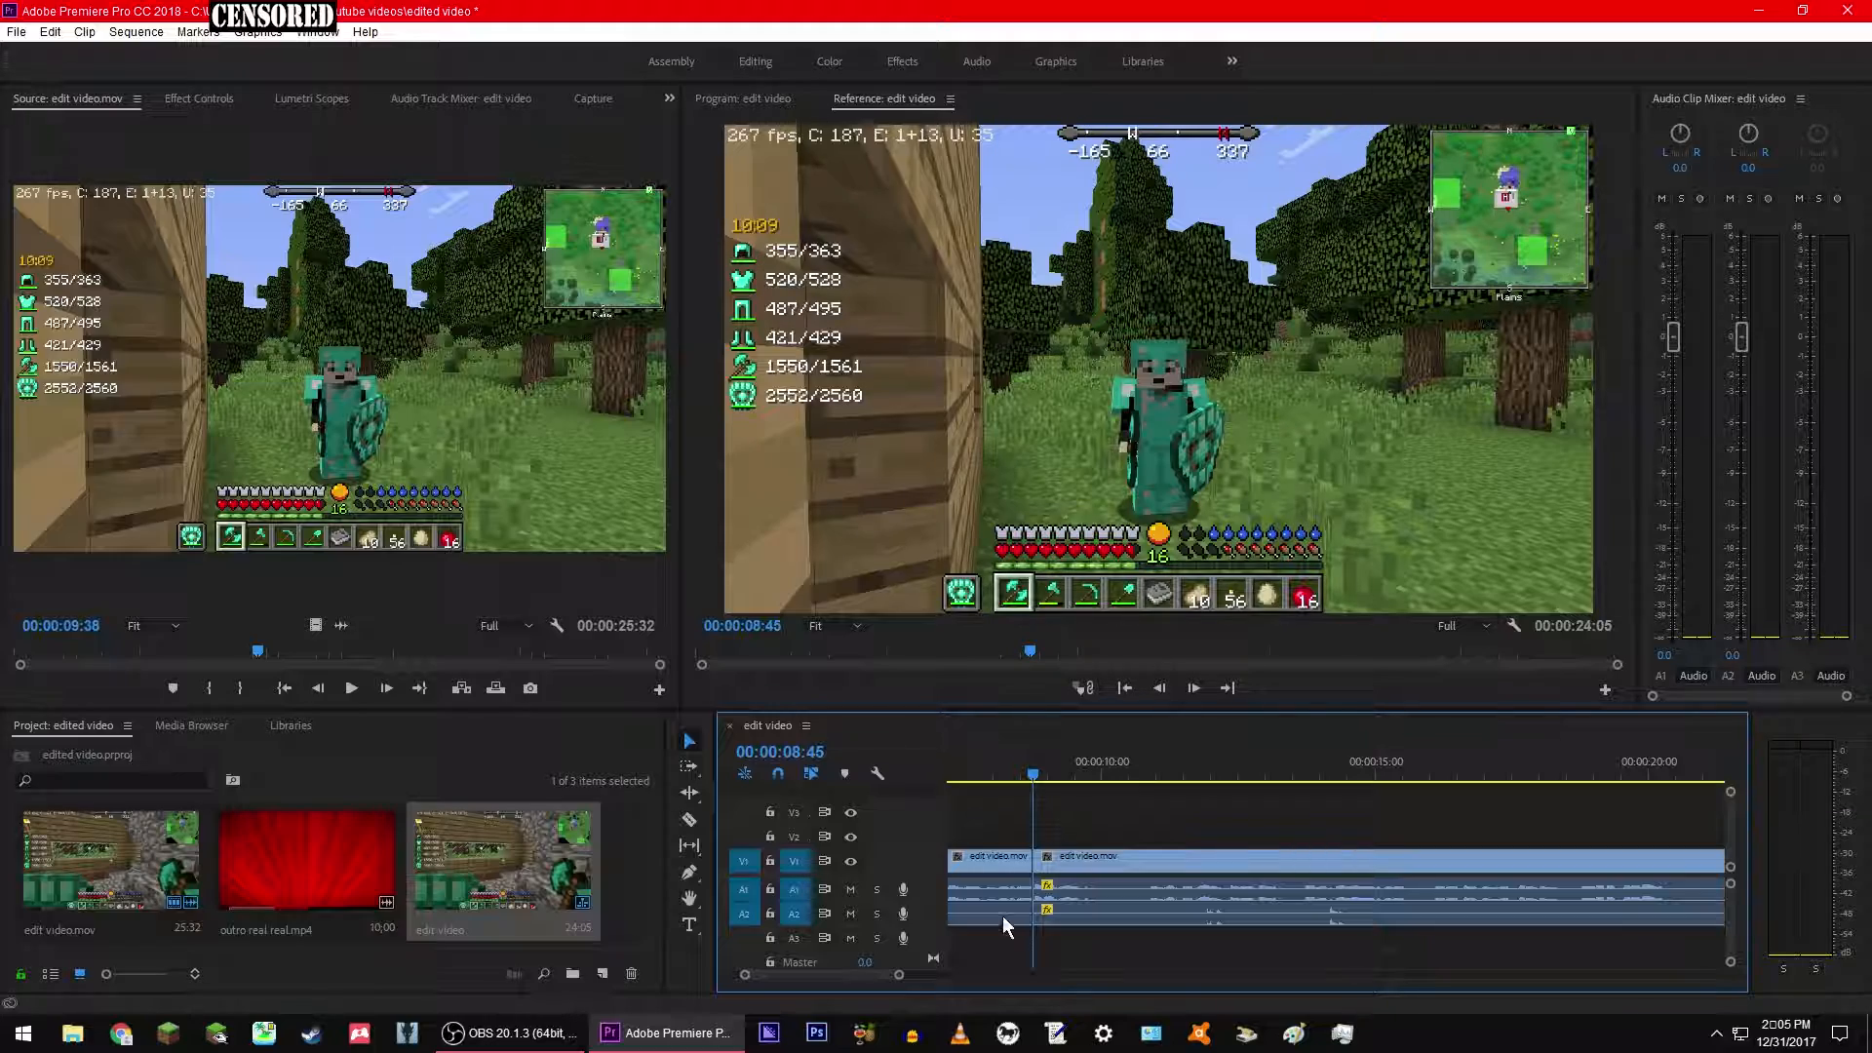
Step: Play the sequence across the join, starting from 00:00:08:12
{"action": "left_click_drag", "start_coordinate": [1034, 775], "coordinate": [1004, 780]}
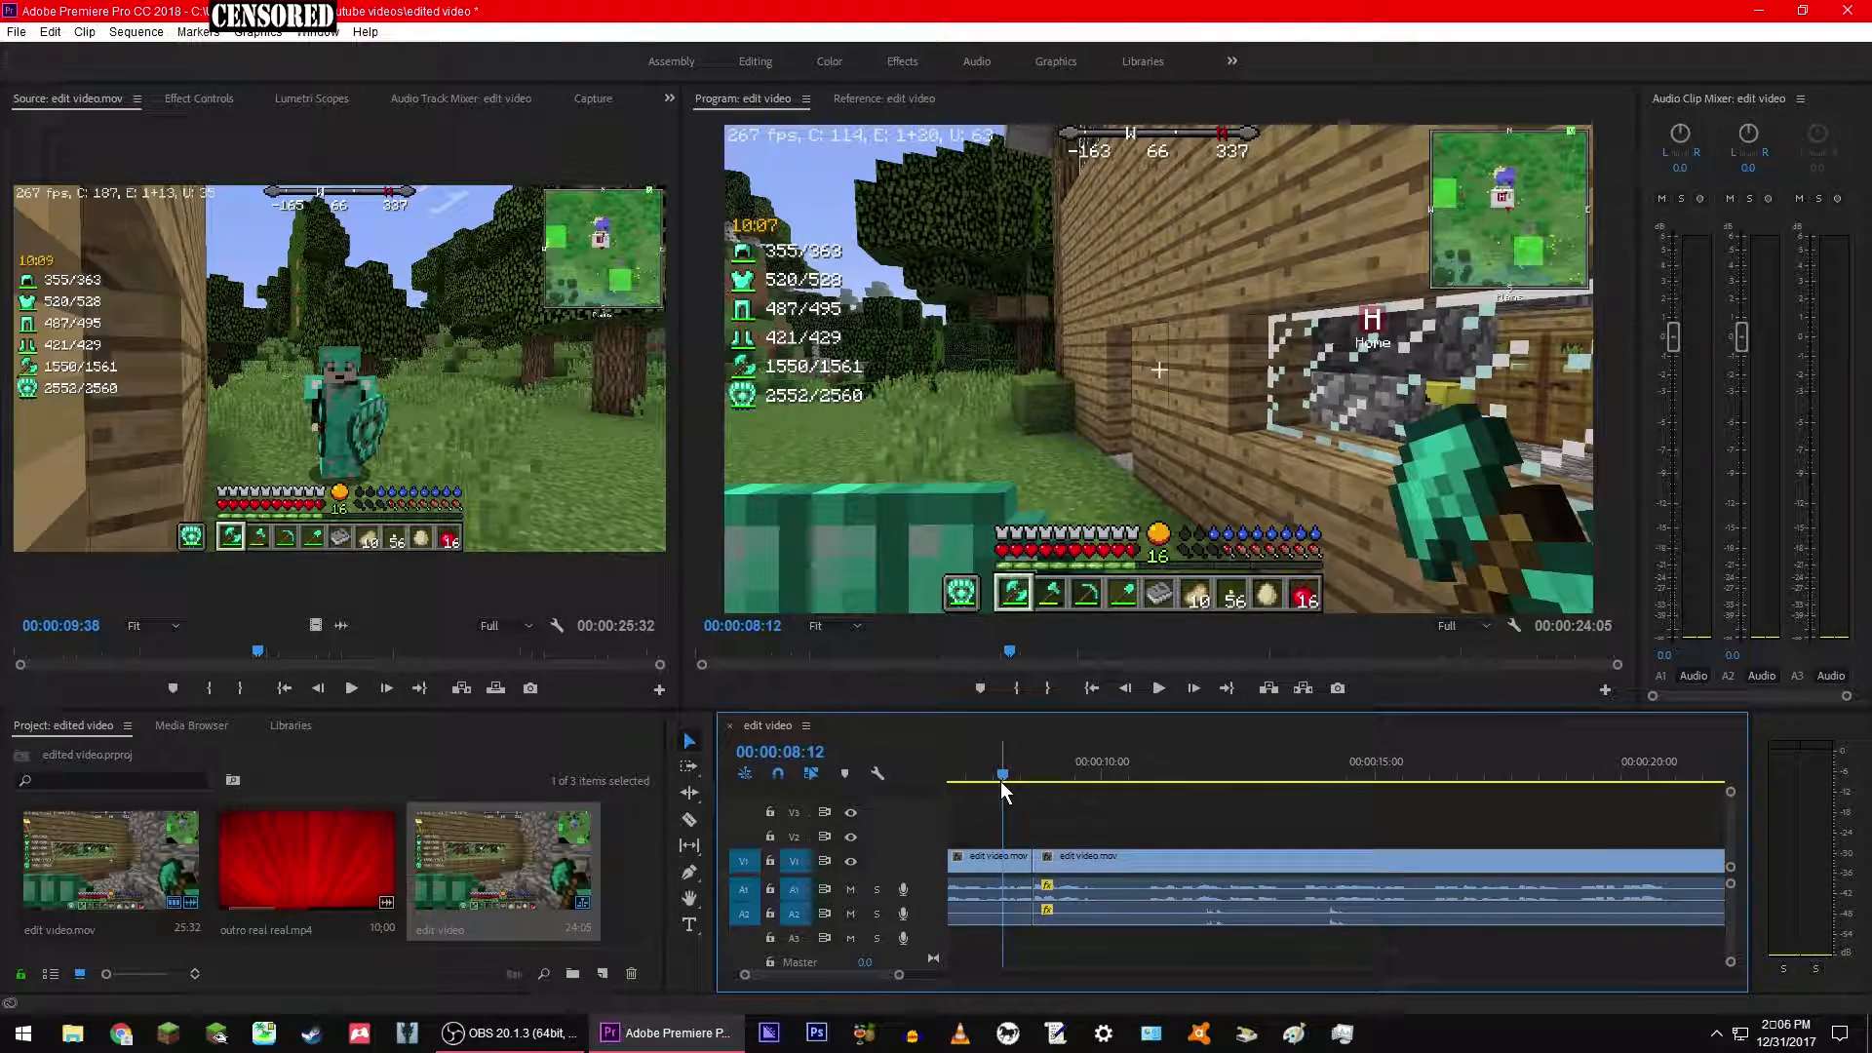
{"action": "key", "text": "space"}
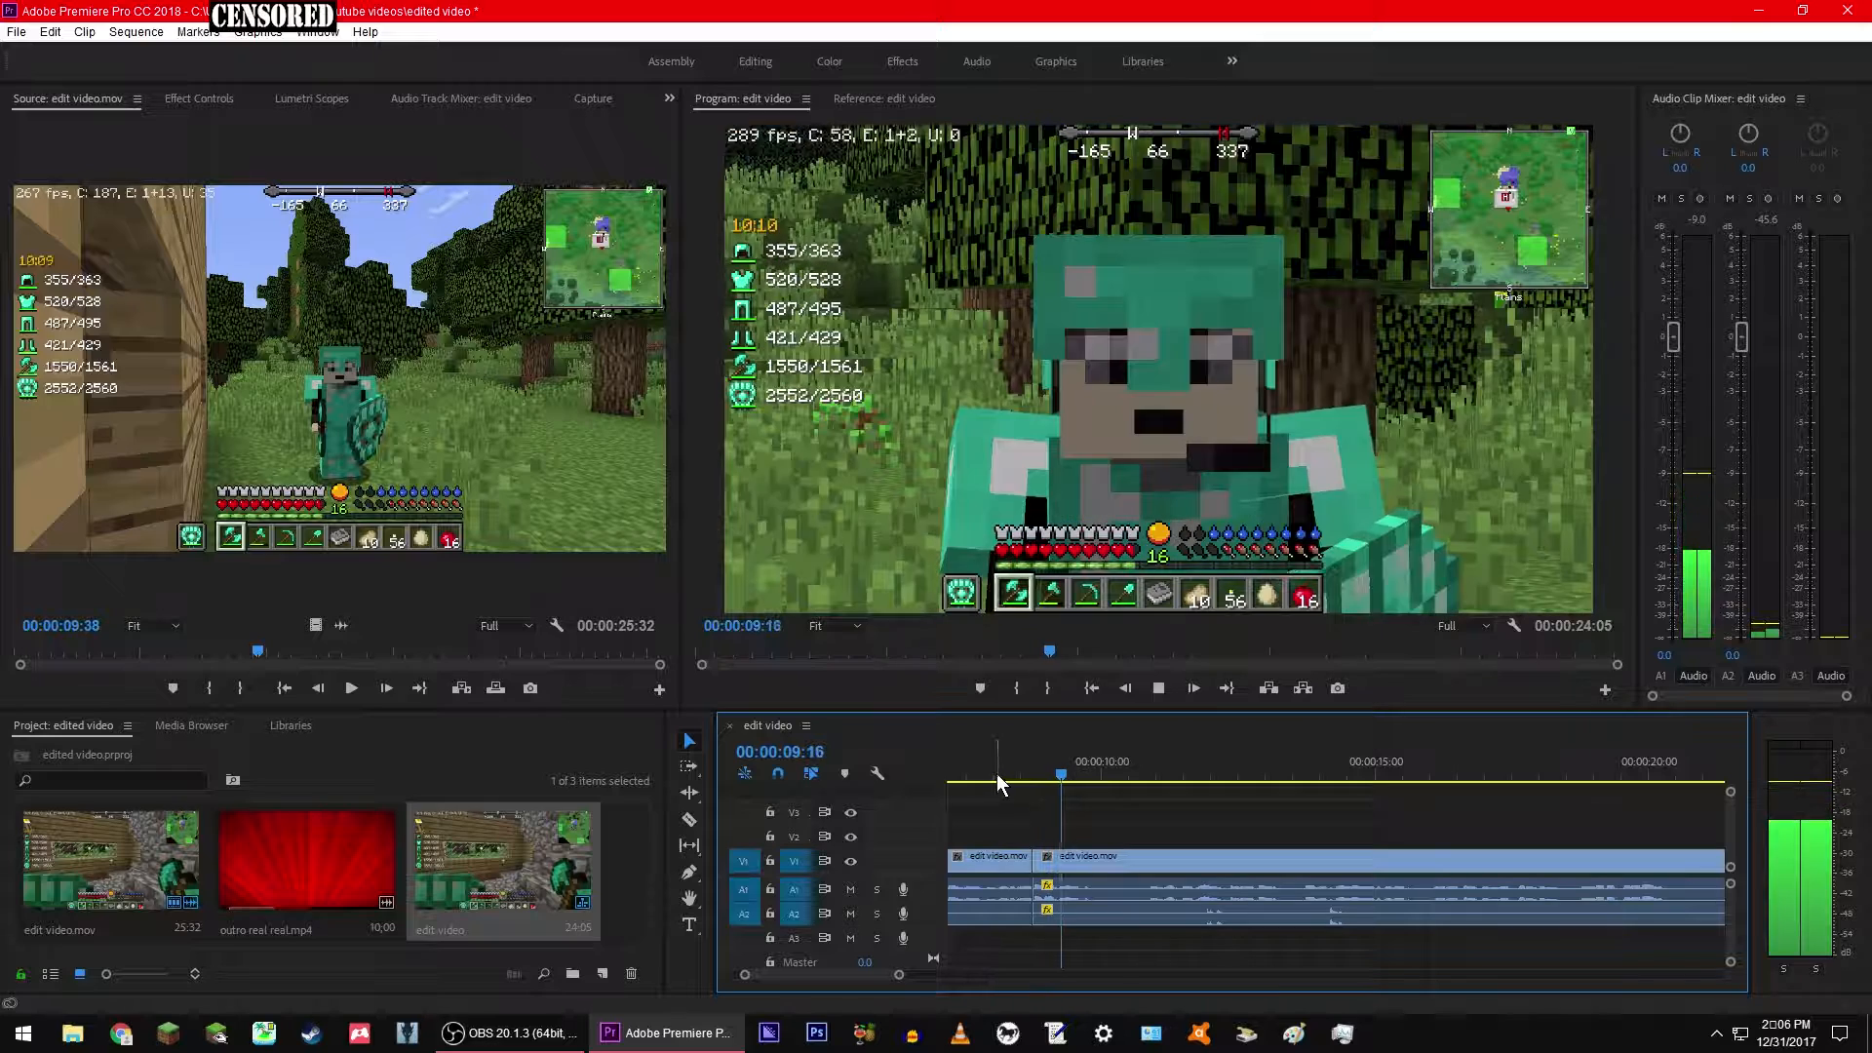
{"action": "key", "text": "space"}
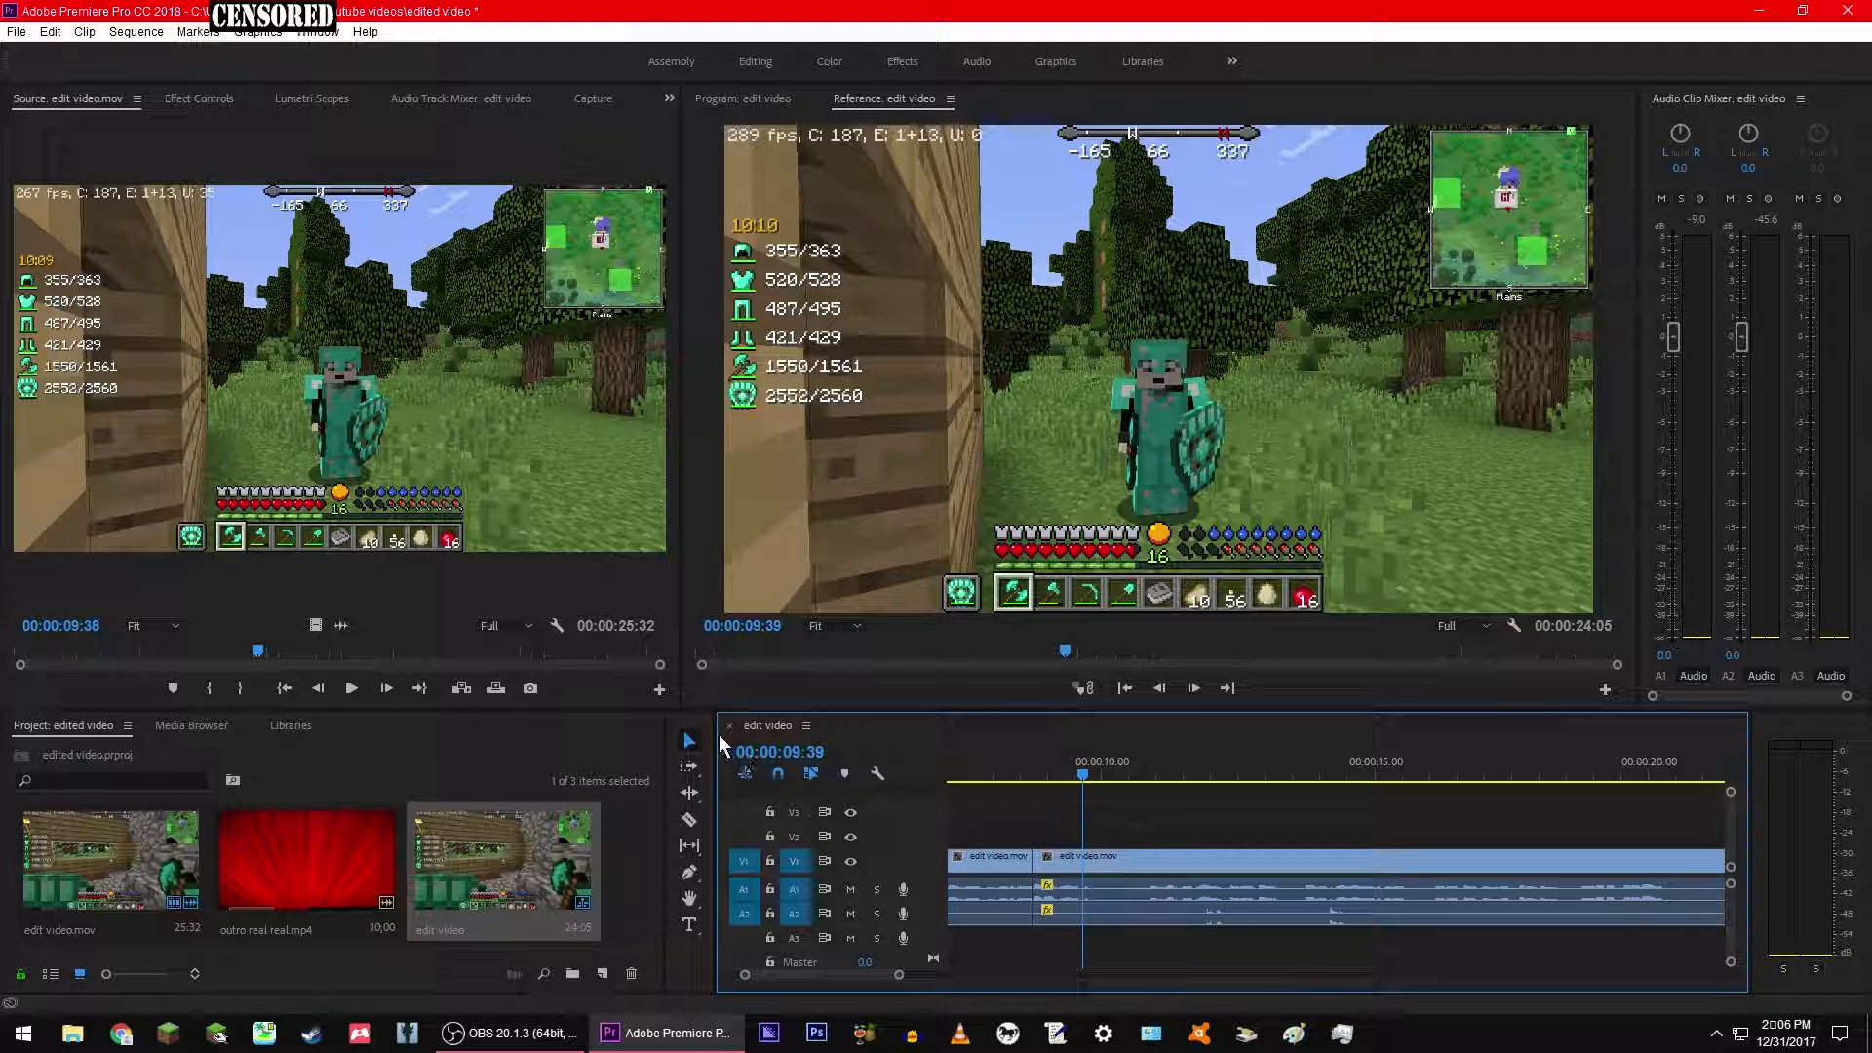
Step: Find the next cut point by playback and razor only the V1 video at 00:00:09:51
{"action": "left_click", "coordinate": [690, 820]}
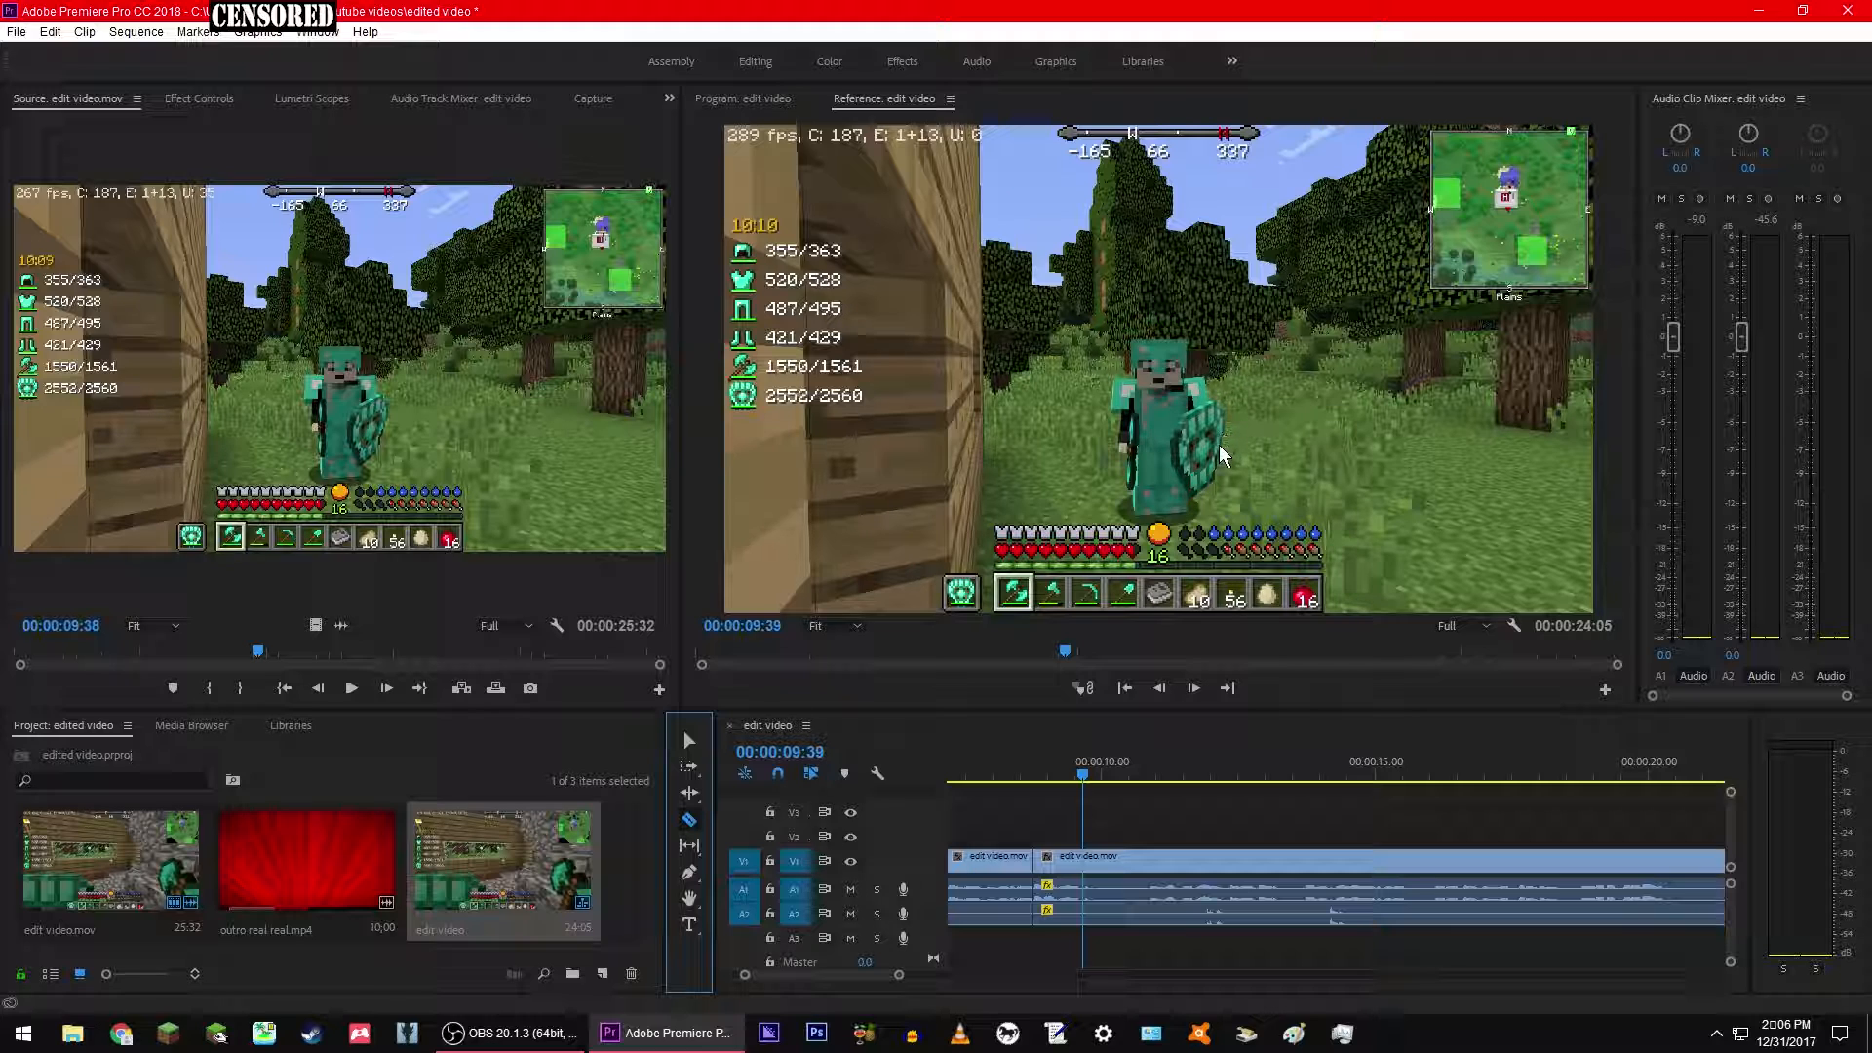
{"action": "left_click_drag", "start_coordinate": [1083, 774], "coordinate": [1079, 779]}
{"action": "key", "text": "space"}
{"action": "key", "text": "space"}
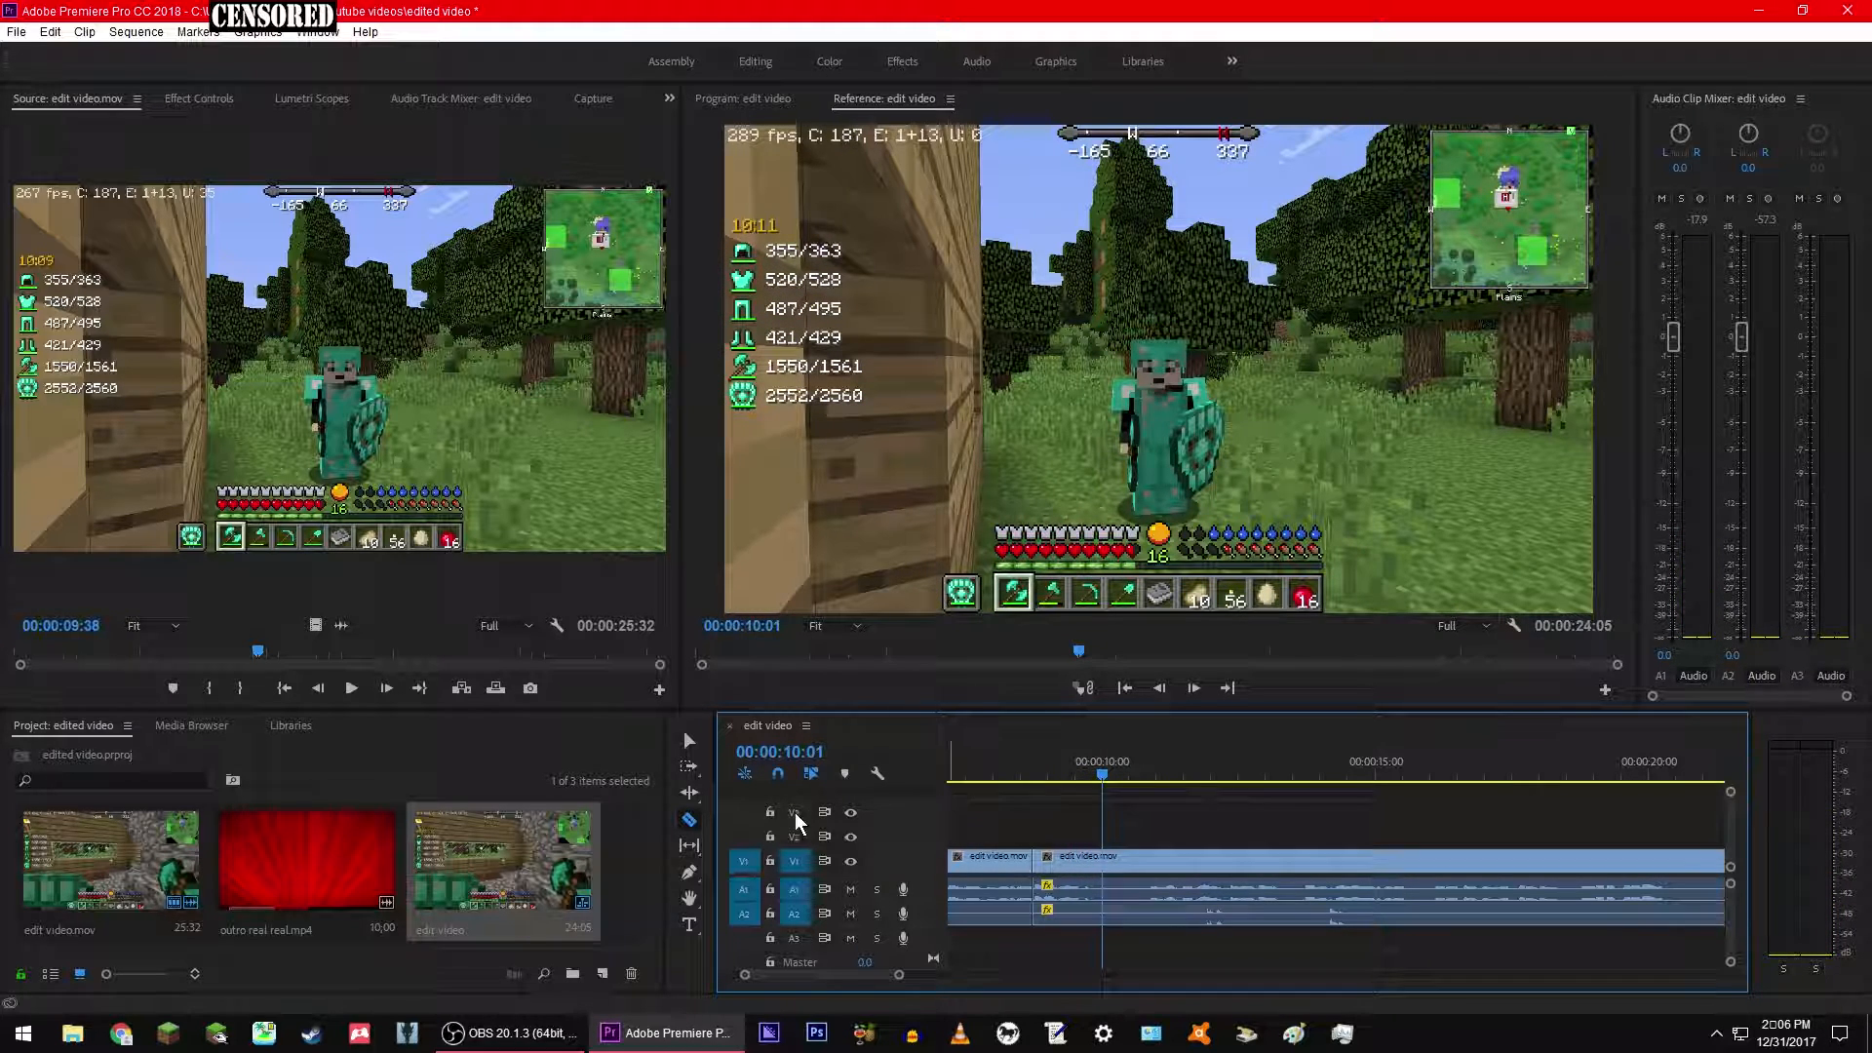
{"action": "left_click_drag", "start_coordinate": [1102, 777], "coordinate": [1093, 777]}
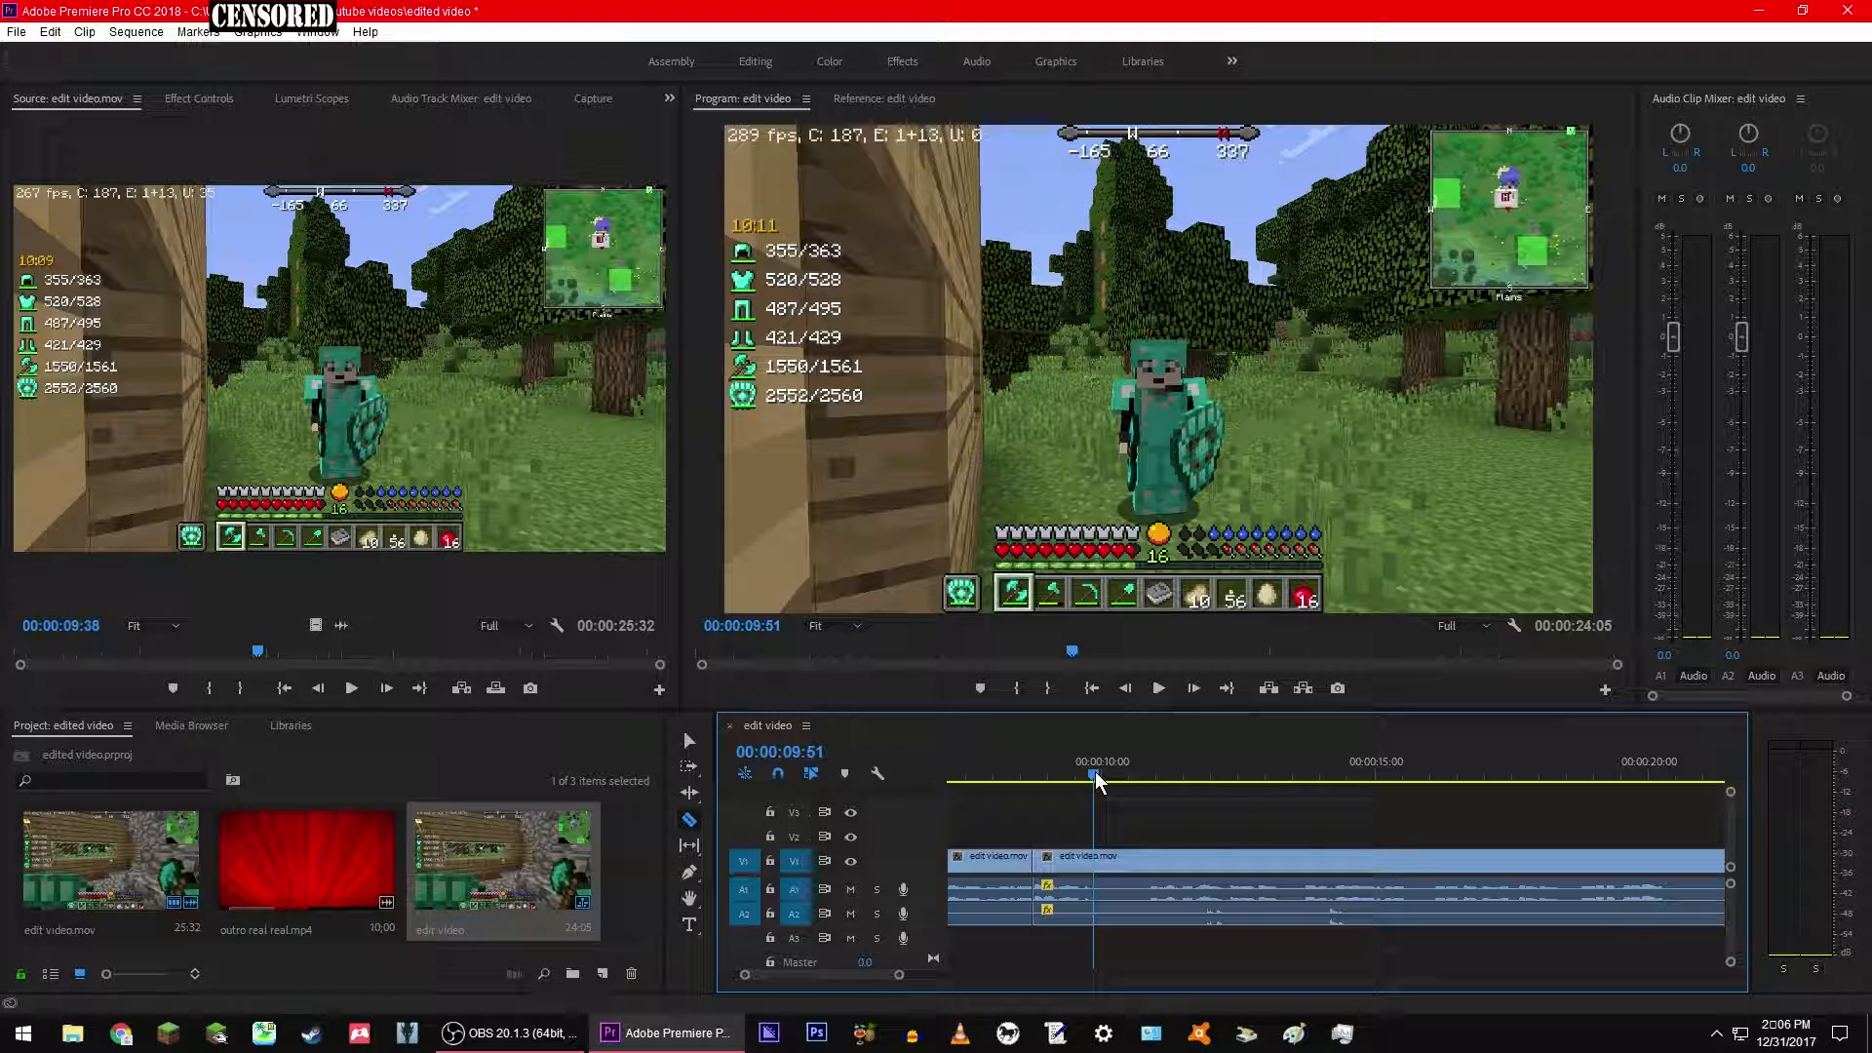
{"action": "left_click", "coordinate": [1095, 856]}
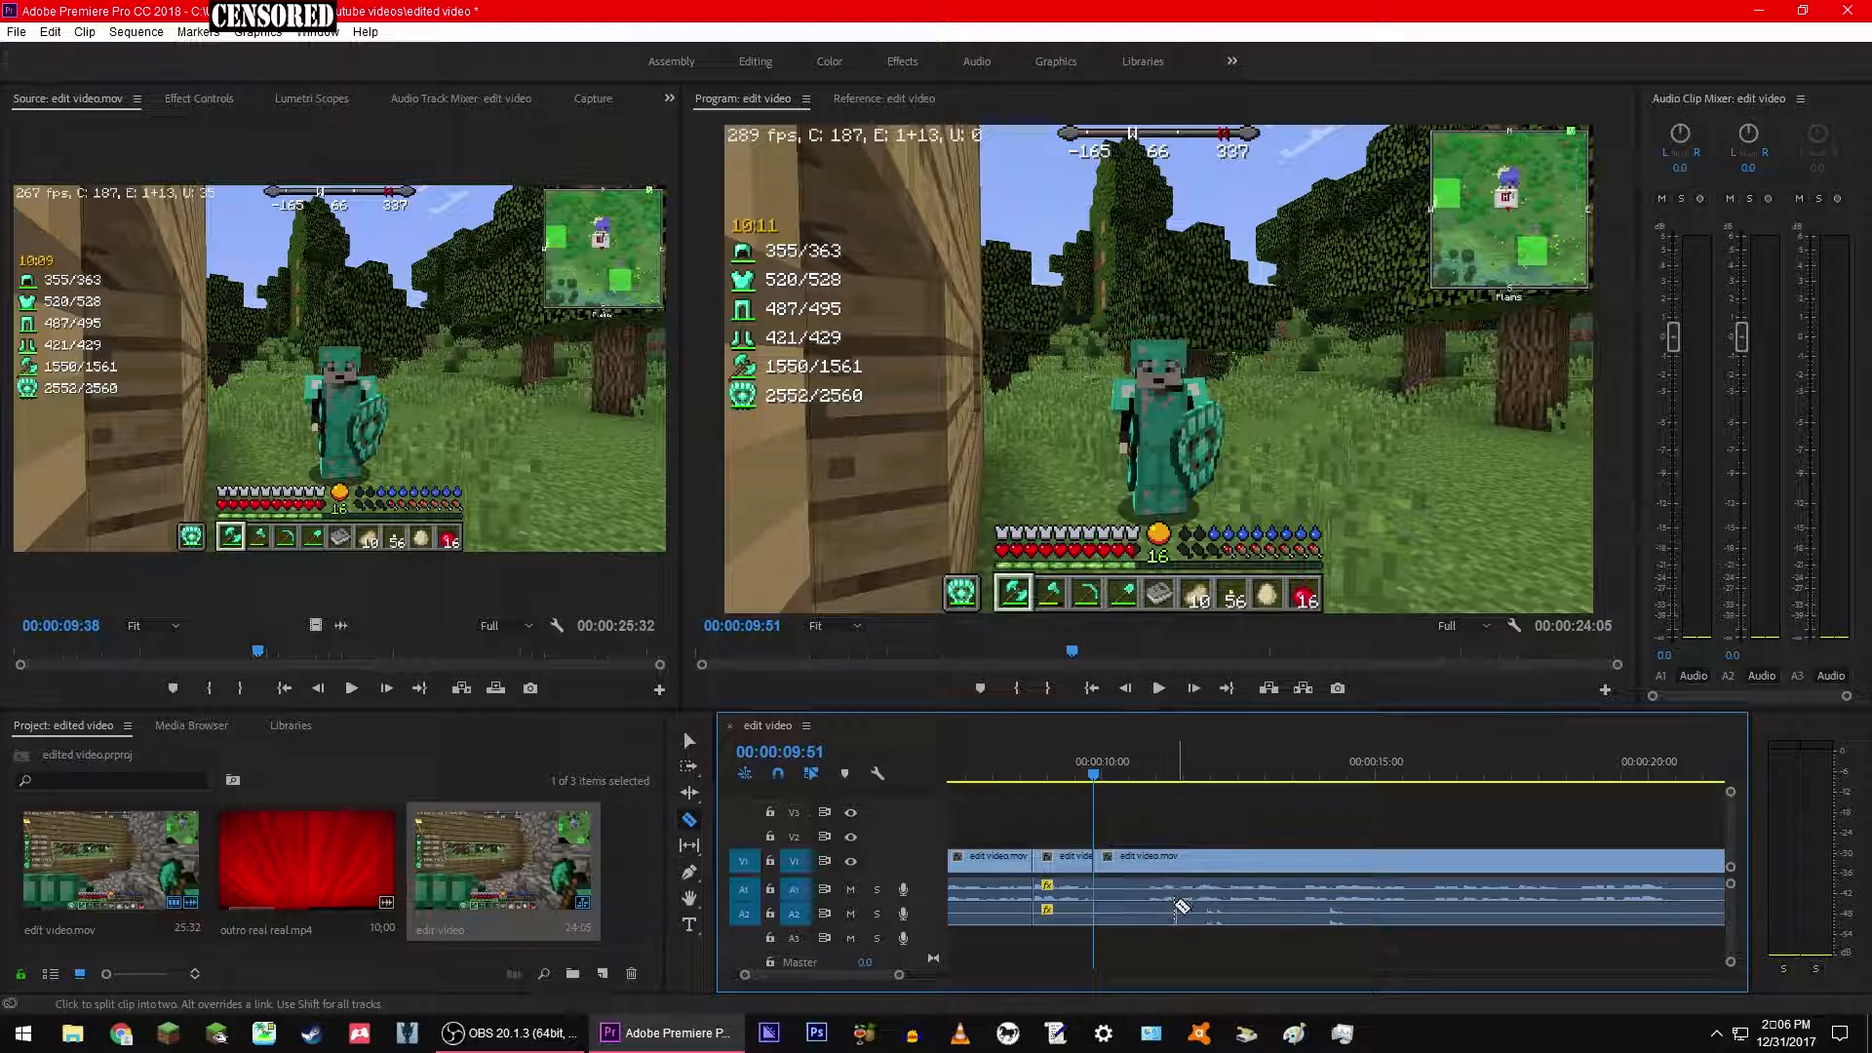
Step: Make a second razor cut in the V1 video at 00:00:10:12, leaving the audio tracks uncut, and switch back to the Selection tool
{"action": "mouse_move", "coordinate": [1096, 783]}
{"action": "left_mouse_down"}
{"action": "mouse_move", "coordinate": [1133, 783]}
{"action": "mouse_move", "coordinate": [1113, 777]}
{"action": "left_mouse_up"}
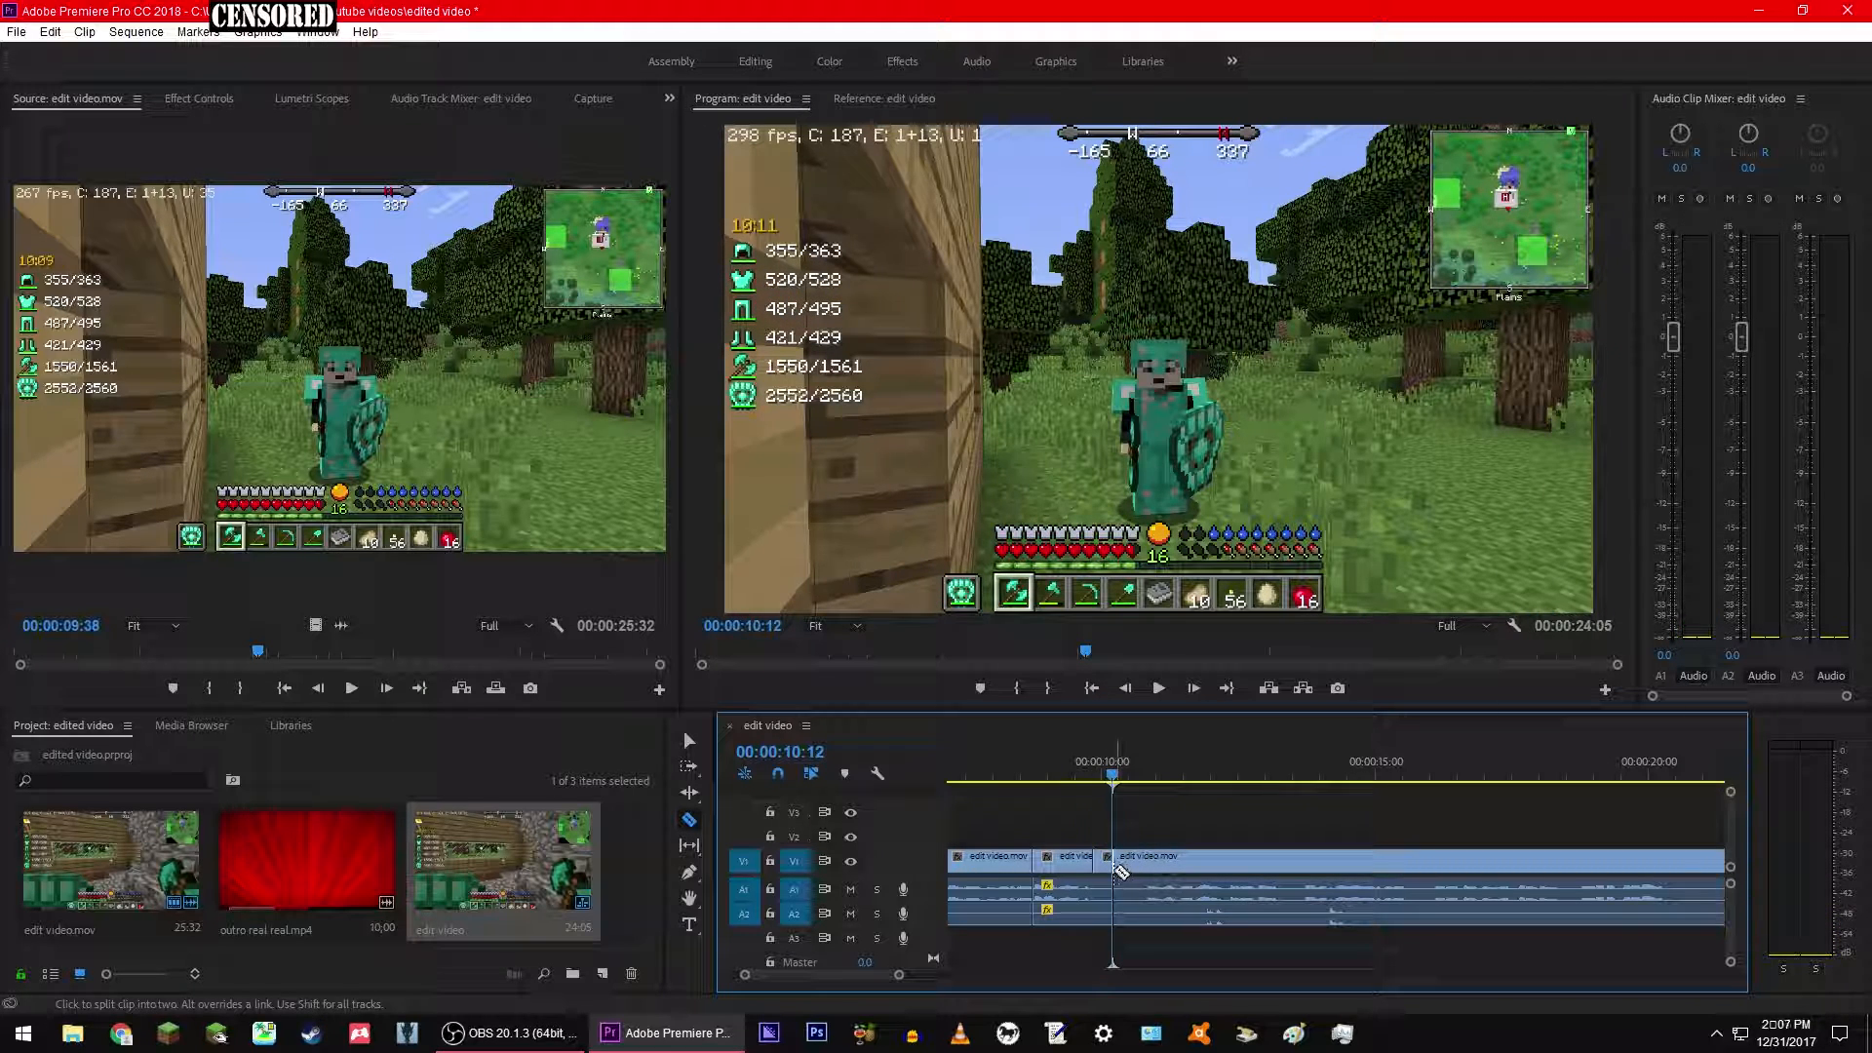
{"action": "left_click", "coordinate": [1115, 866]}
{"action": "left_click", "coordinate": [689, 741]}
Step: Move the playhead back to 00:00:09:06 and preview the section leading into the new video cuts
{"action": "left_click_drag", "start_coordinate": [1114, 774], "coordinate": [1052, 766]}
{"action": "key", "text": "space"}
{"action": "key", "text": "space"}
{"action": "key", "text": "space"}
{"action": "key", "text": "space"}
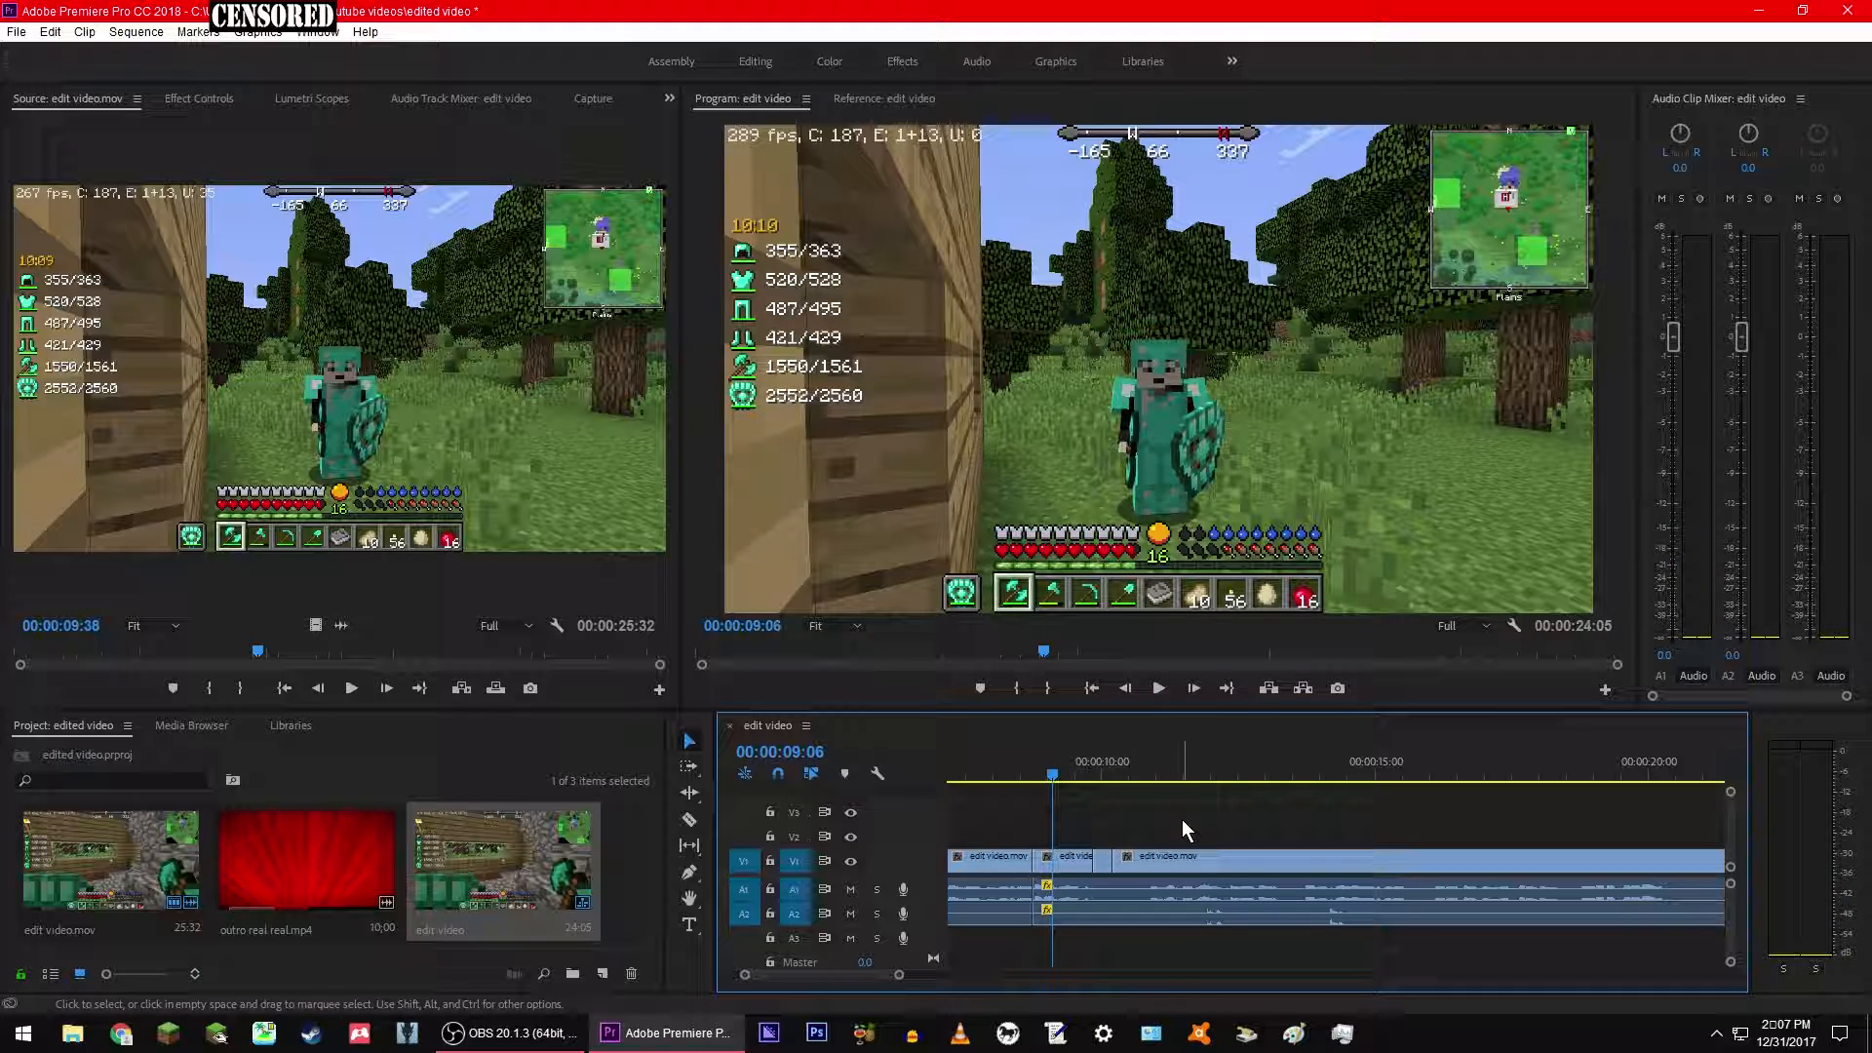
Step: Preview the sequence across the new cuts, select the short V1 segment, and place the playhead on it at 00:00:10:02
{"action": "key", "text": "space"}
{"action": "key", "text": "space"}
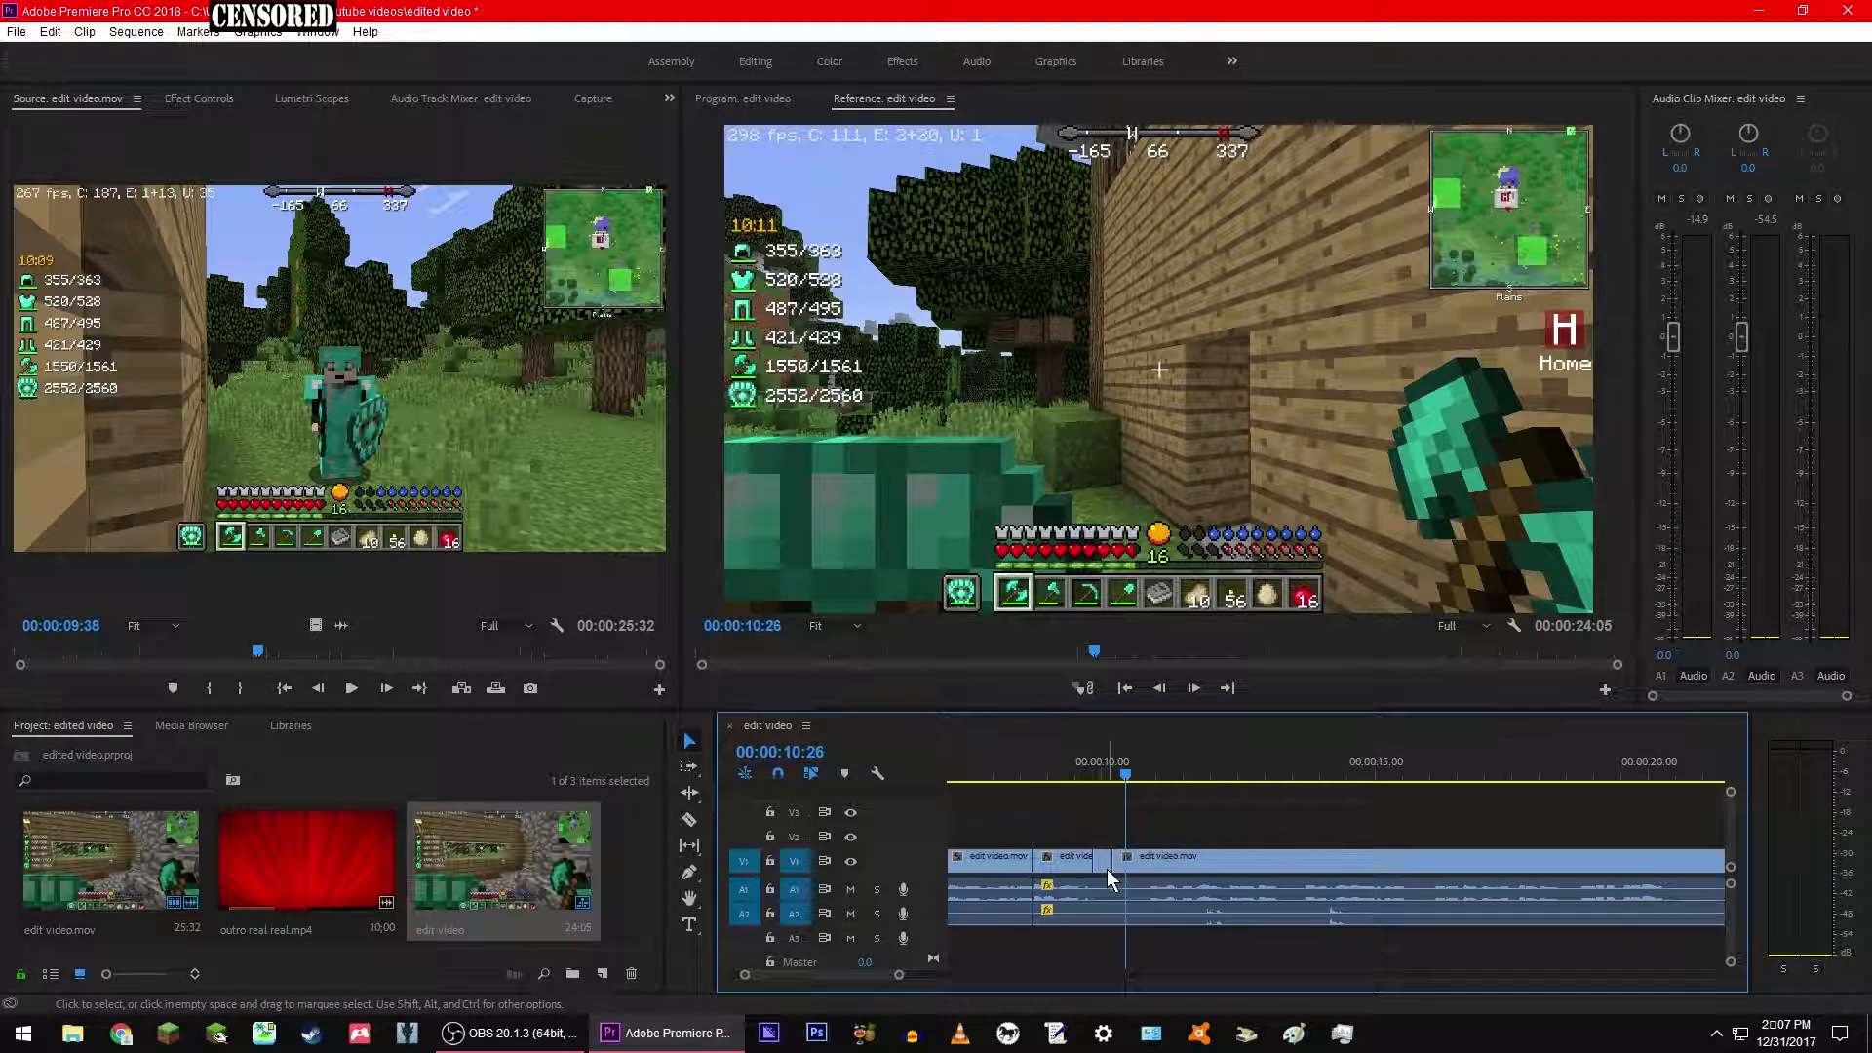
{"action": "left_click", "coordinate": [1100, 867]}
{"action": "left_click_drag", "start_coordinate": [1125, 774], "coordinate": [1103, 774]}
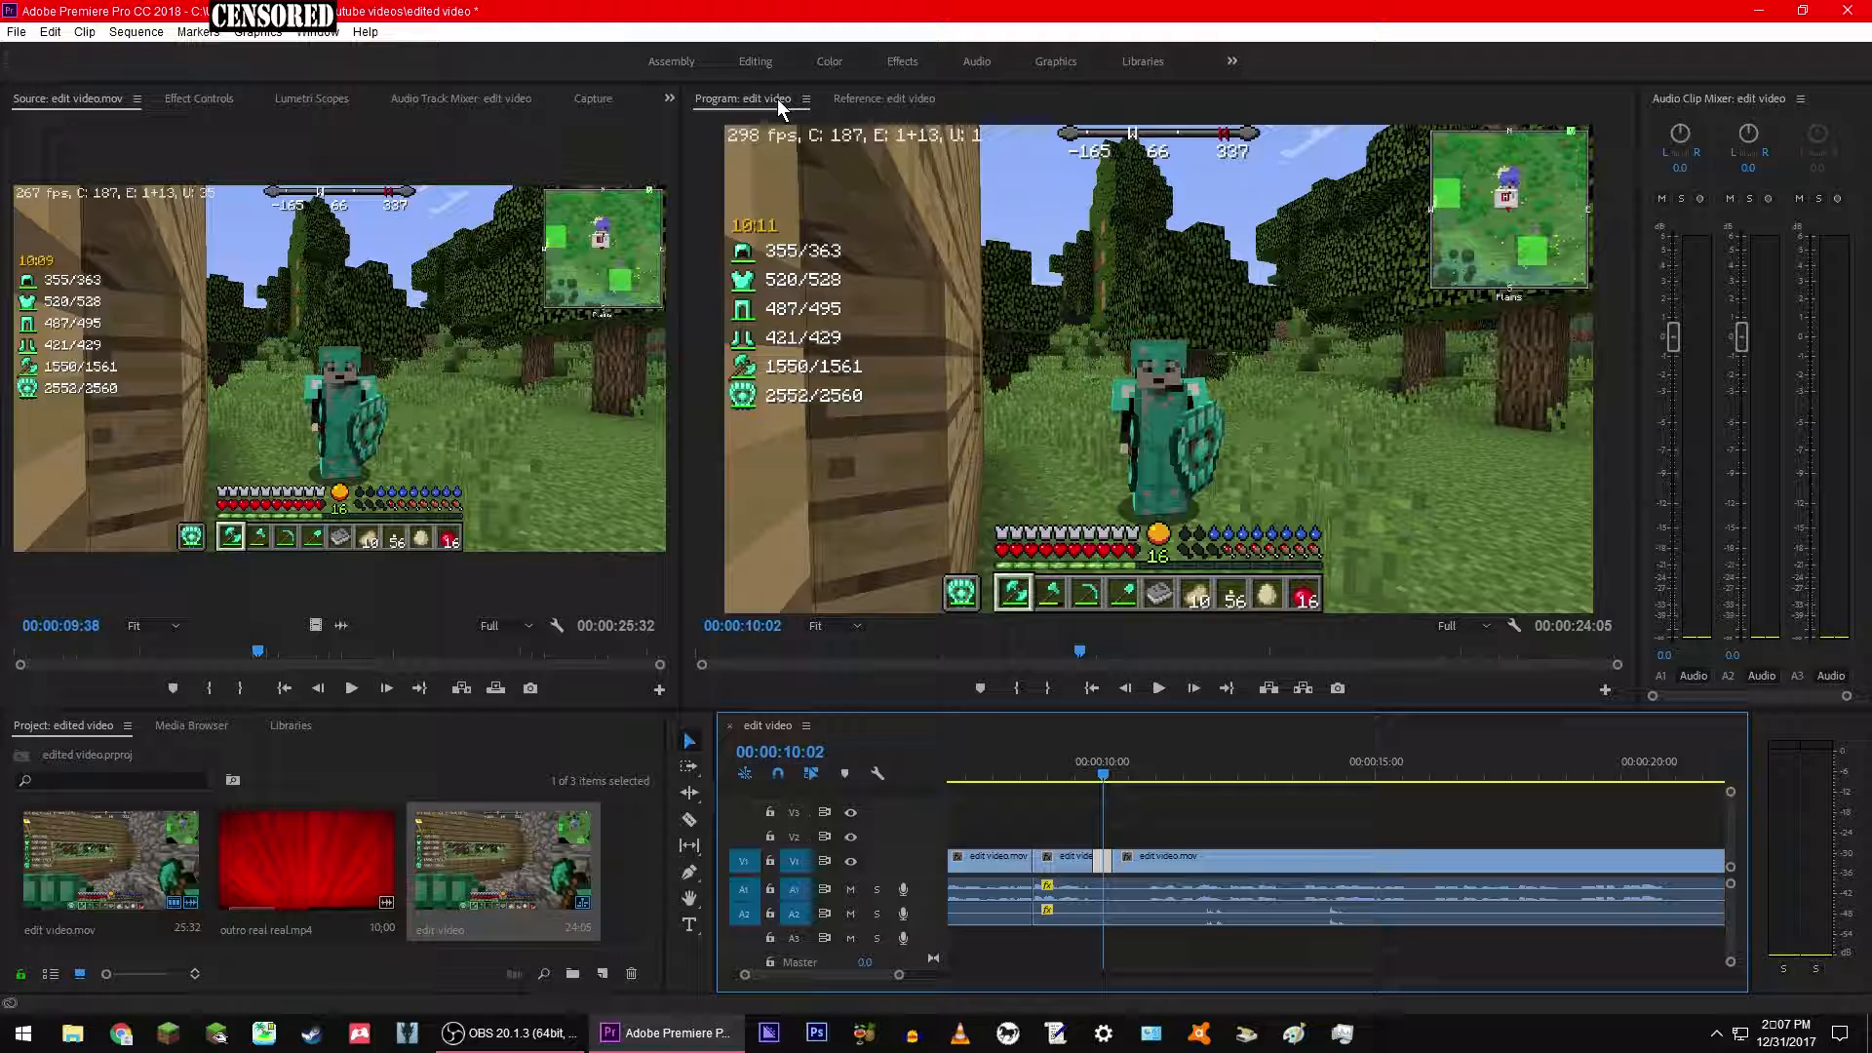
Step: Compare the Reference monitor view with the Program monitor view, finishing on the Program monitor
{"action": "left_click", "coordinate": [858, 110]}
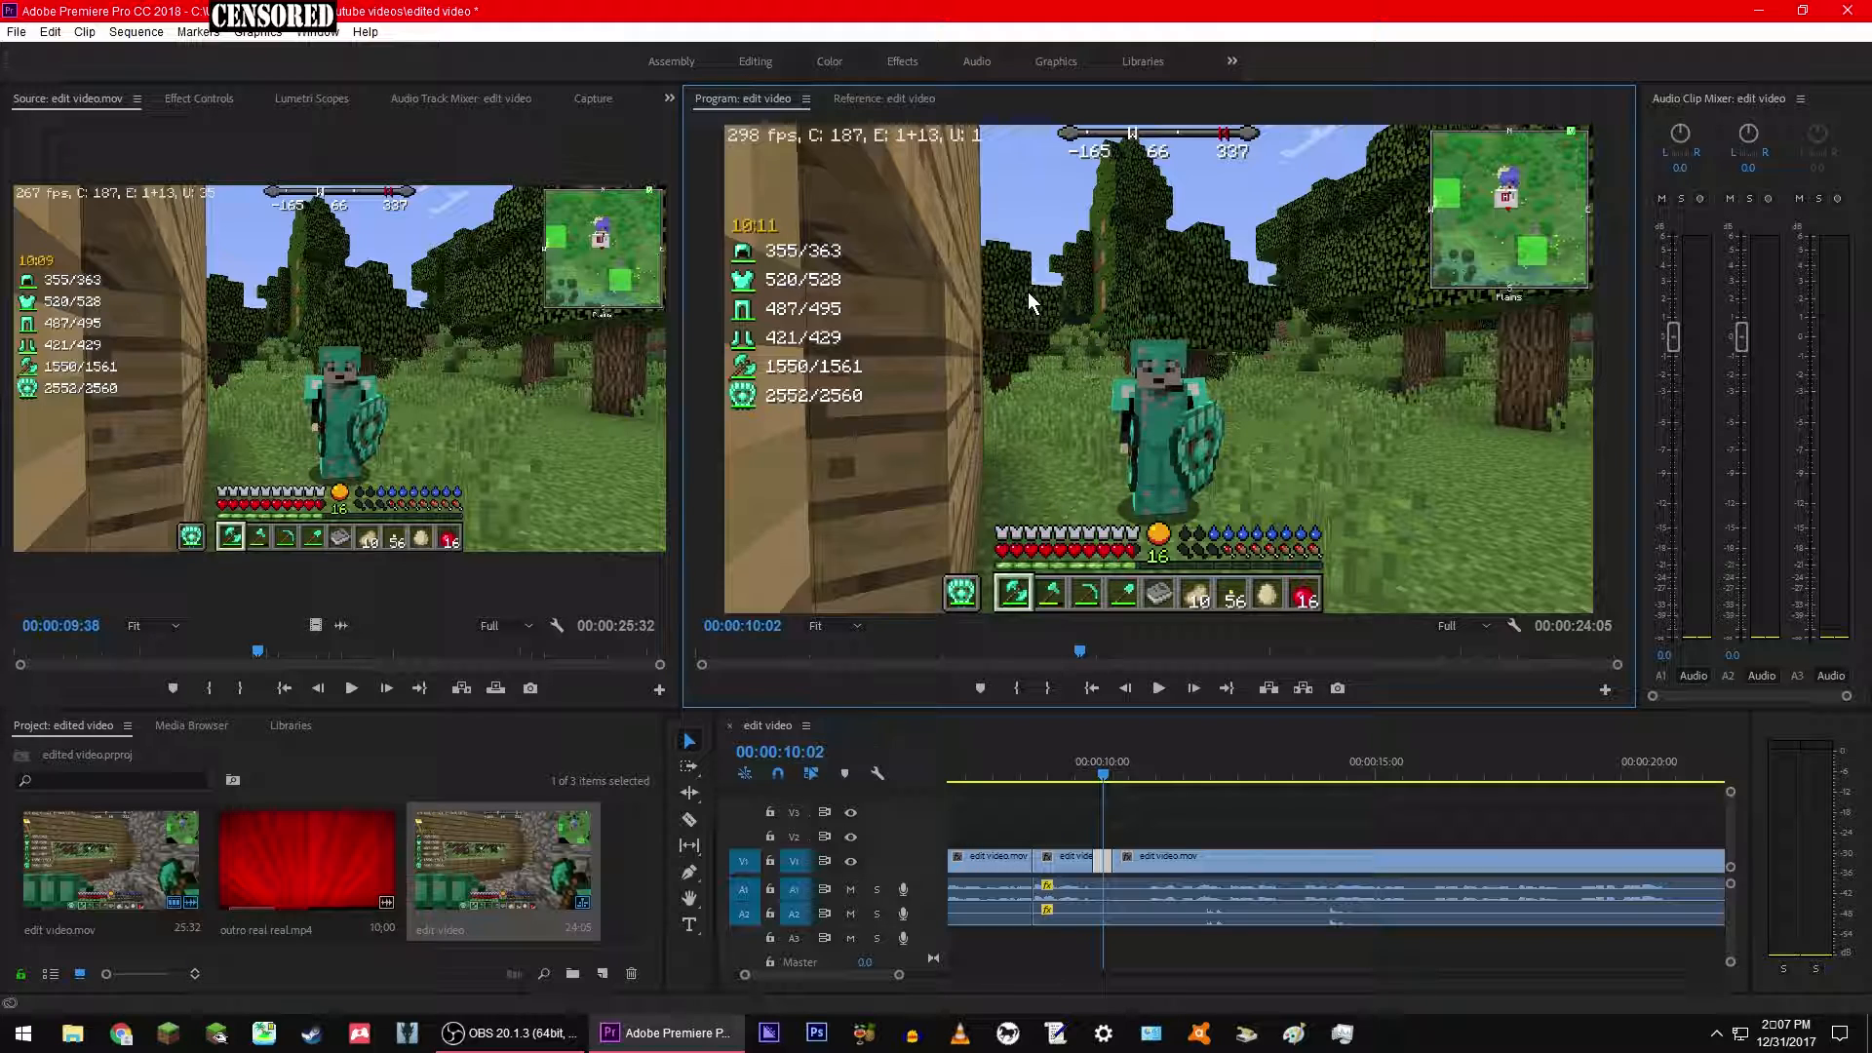
{"action": "left_click", "coordinate": [860, 99]}
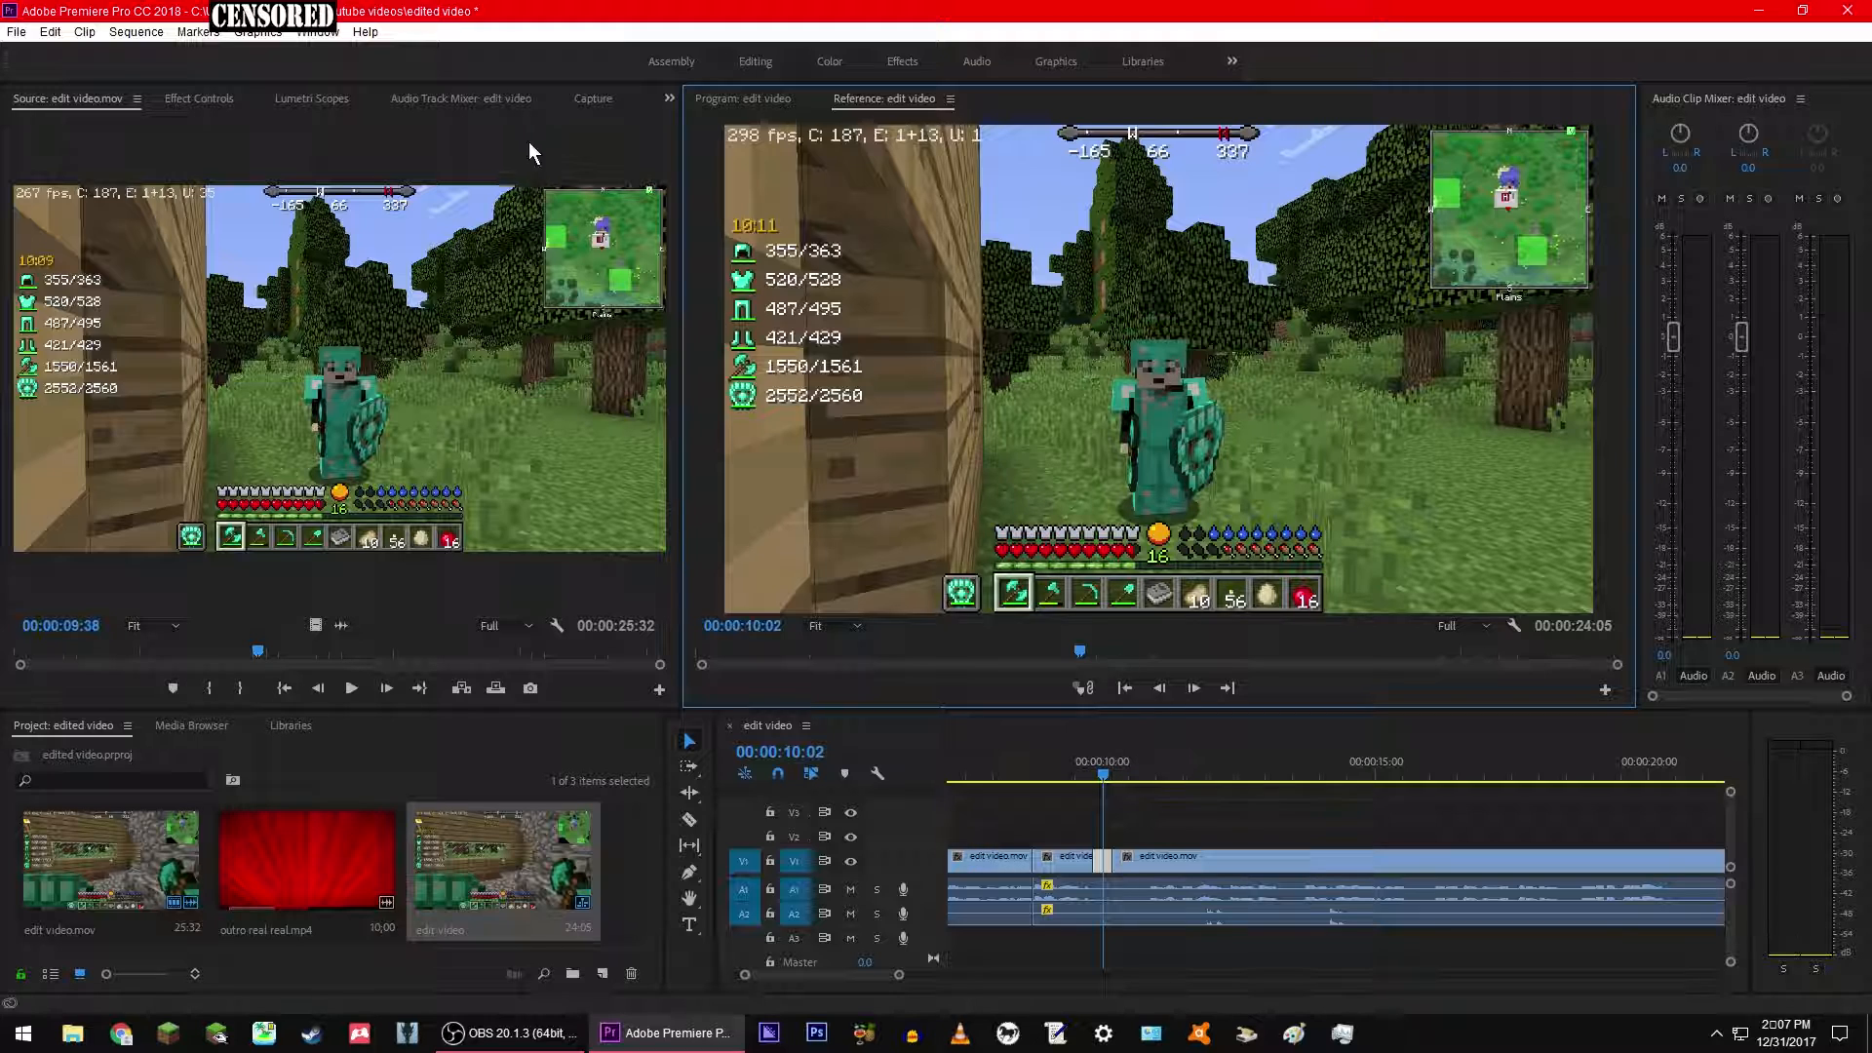
{"action": "left_click", "coordinate": [749, 101]}
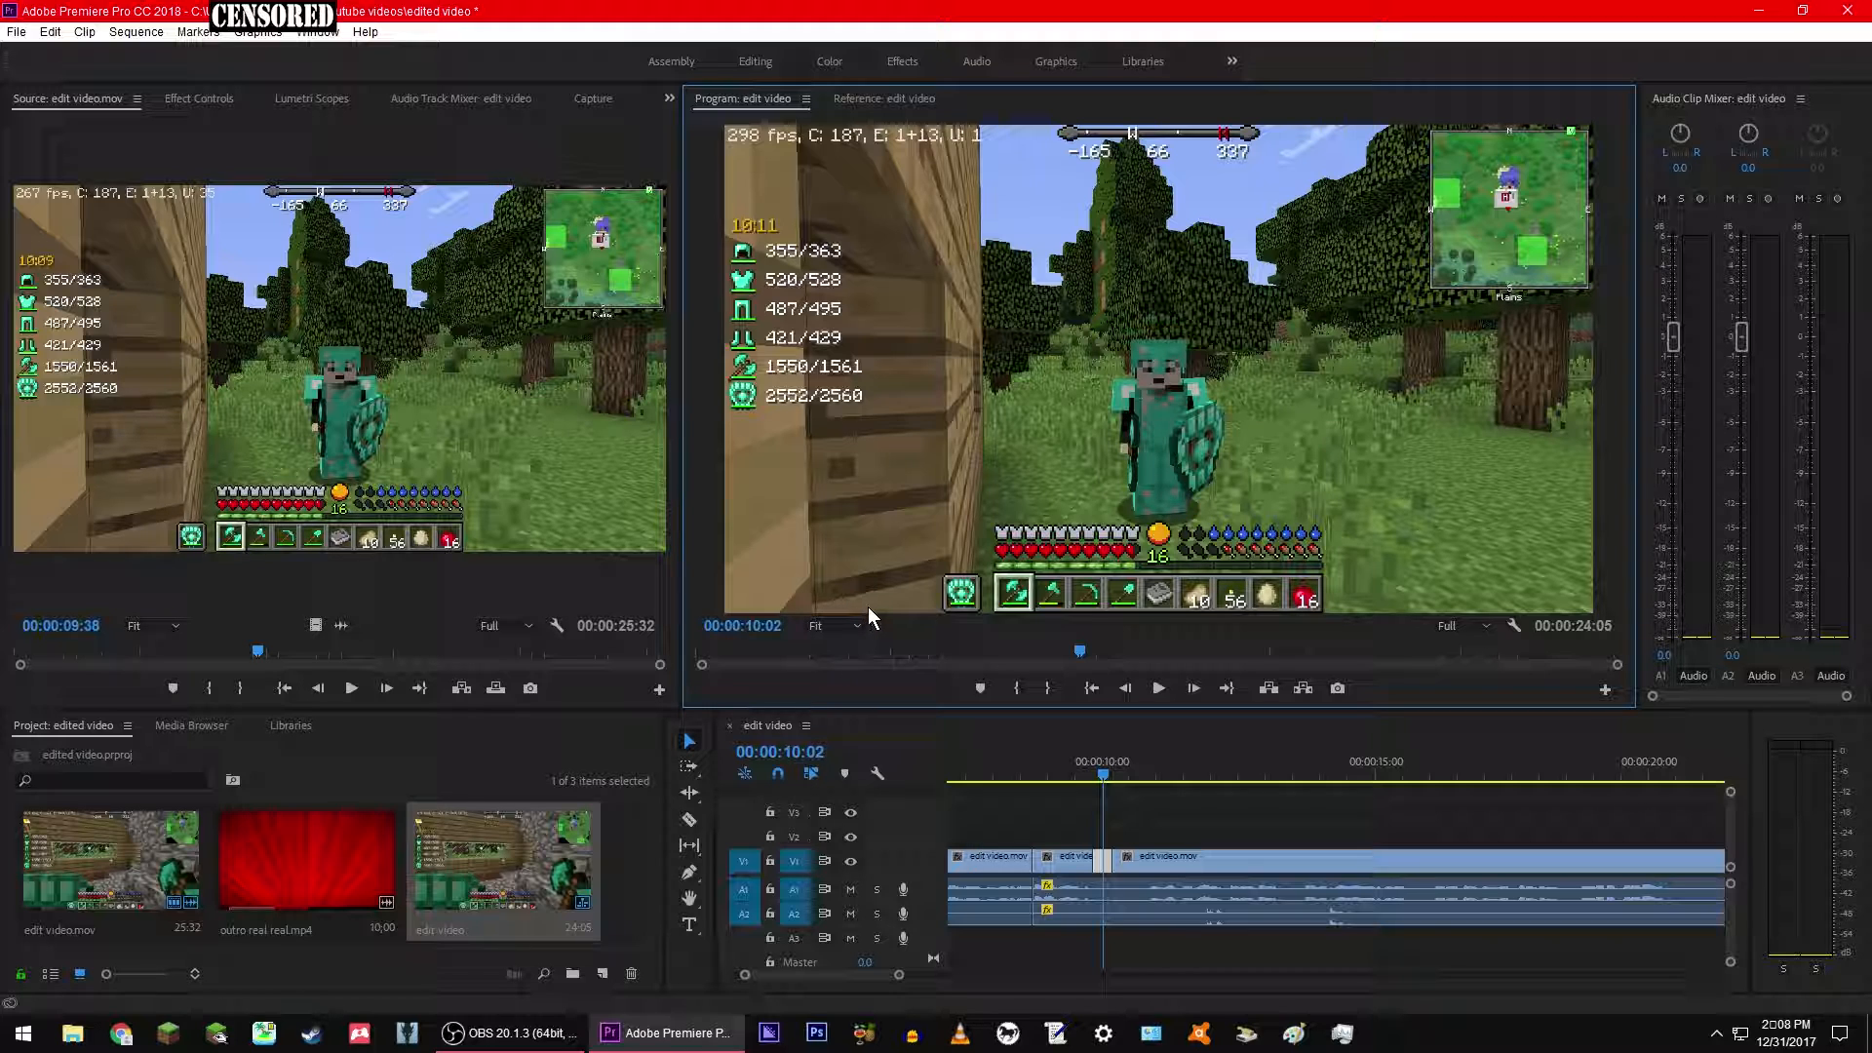
{"action": "left_click", "coordinate": [512, 1033]}
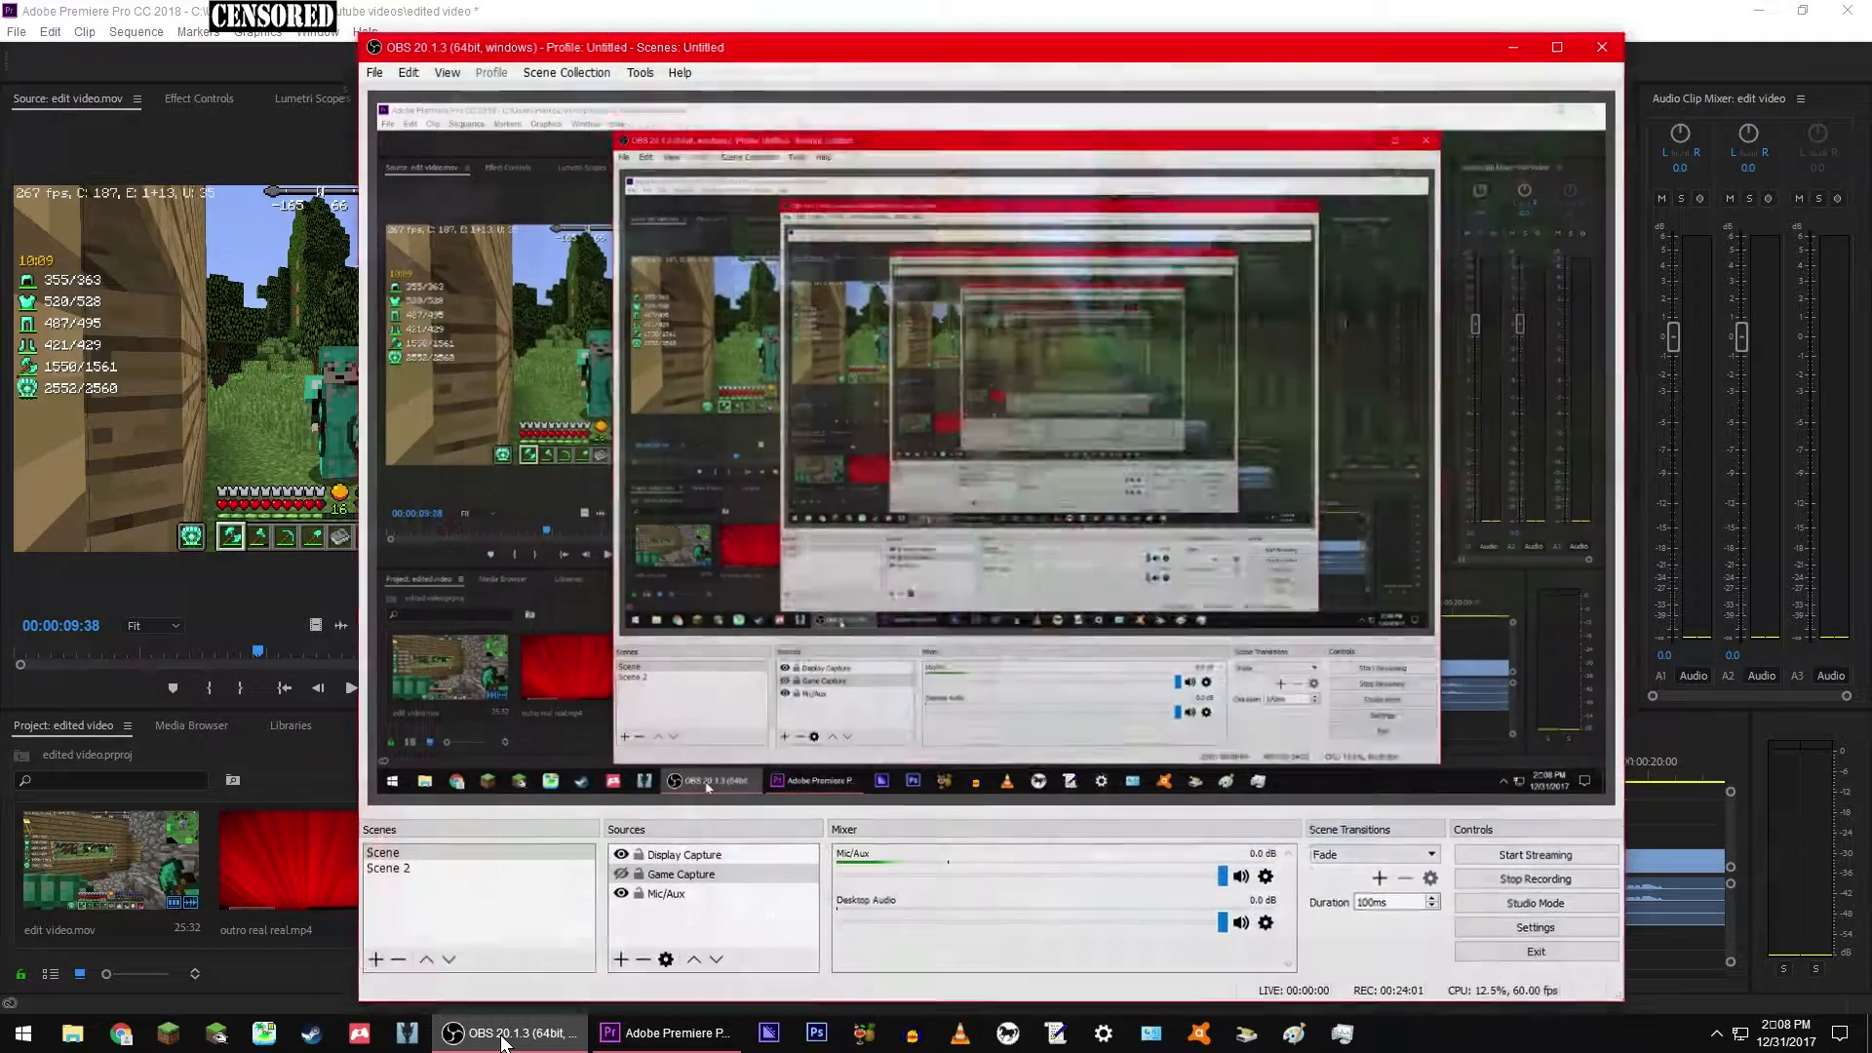
{"action": "left_click", "coordinate": [1520, 32]}
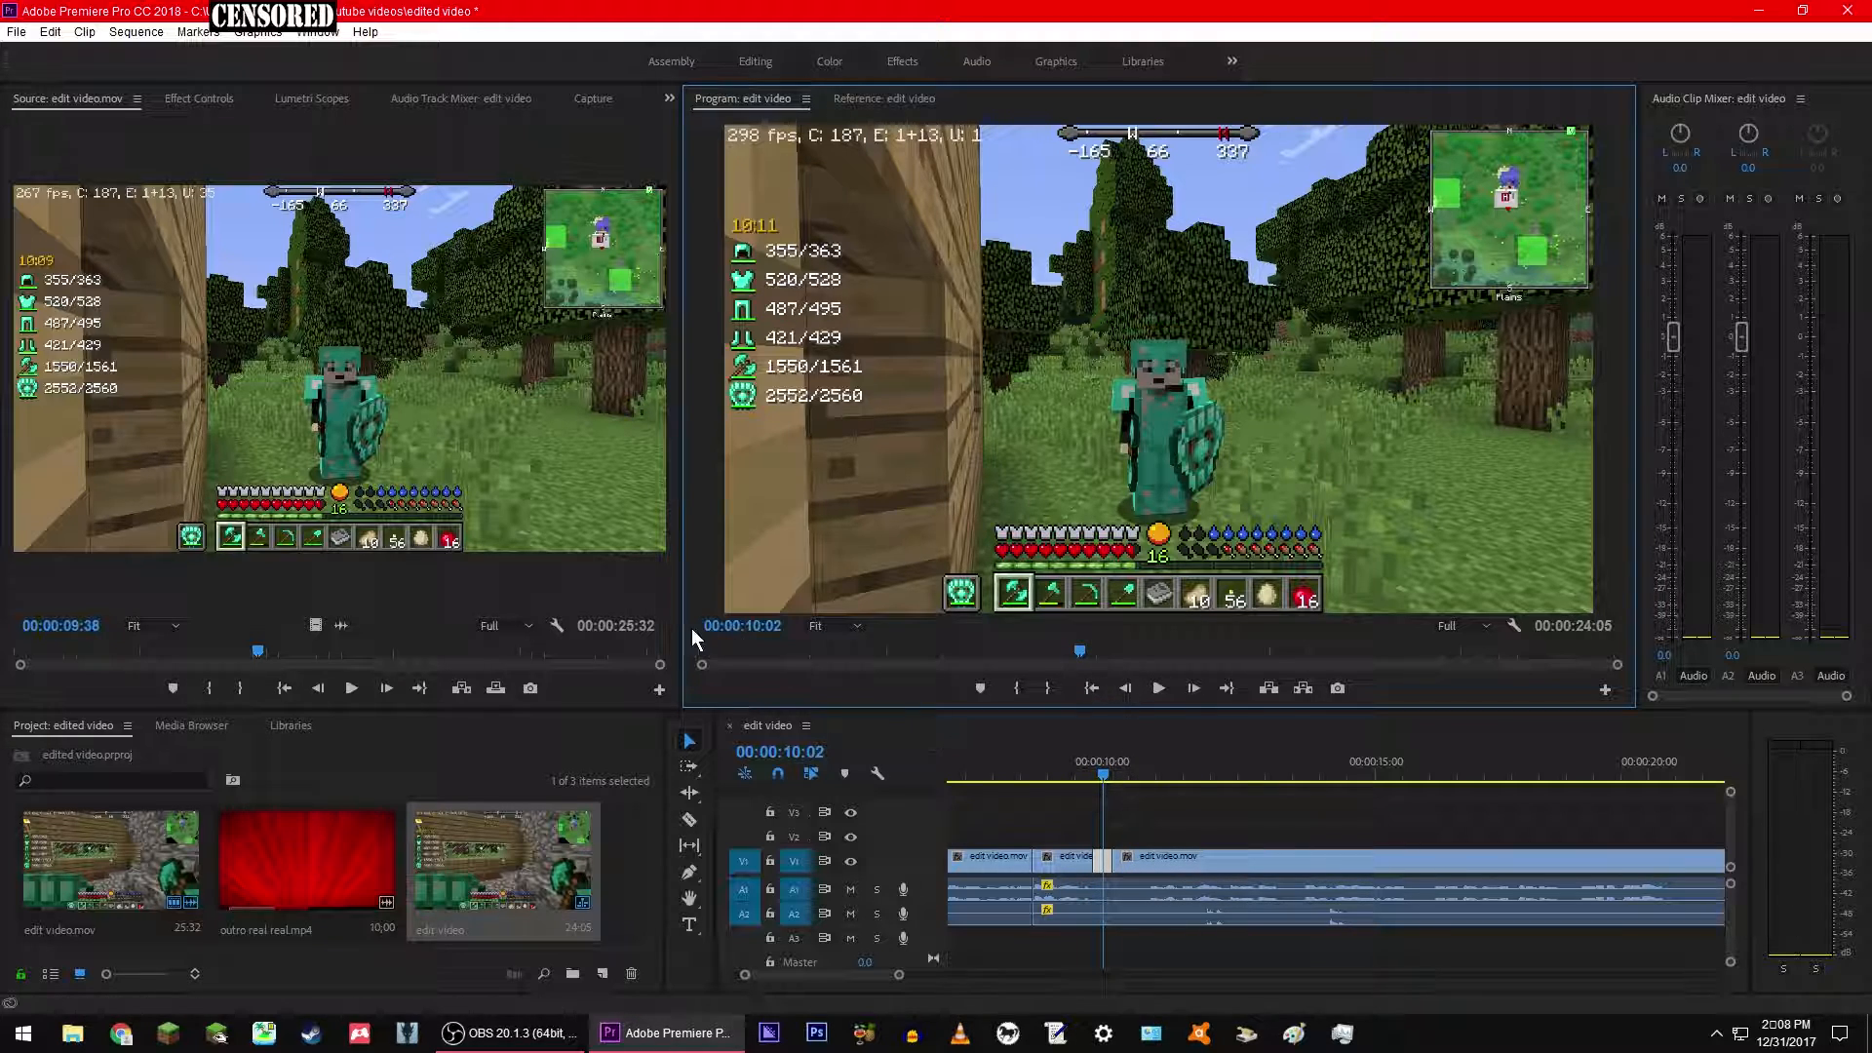
Step: Set the Program monitor zoom to 10% and play through the cut section, finishing with the playhead back at 00:00:10:02
{"action": "left_click", "coordinate": [833, 625]}
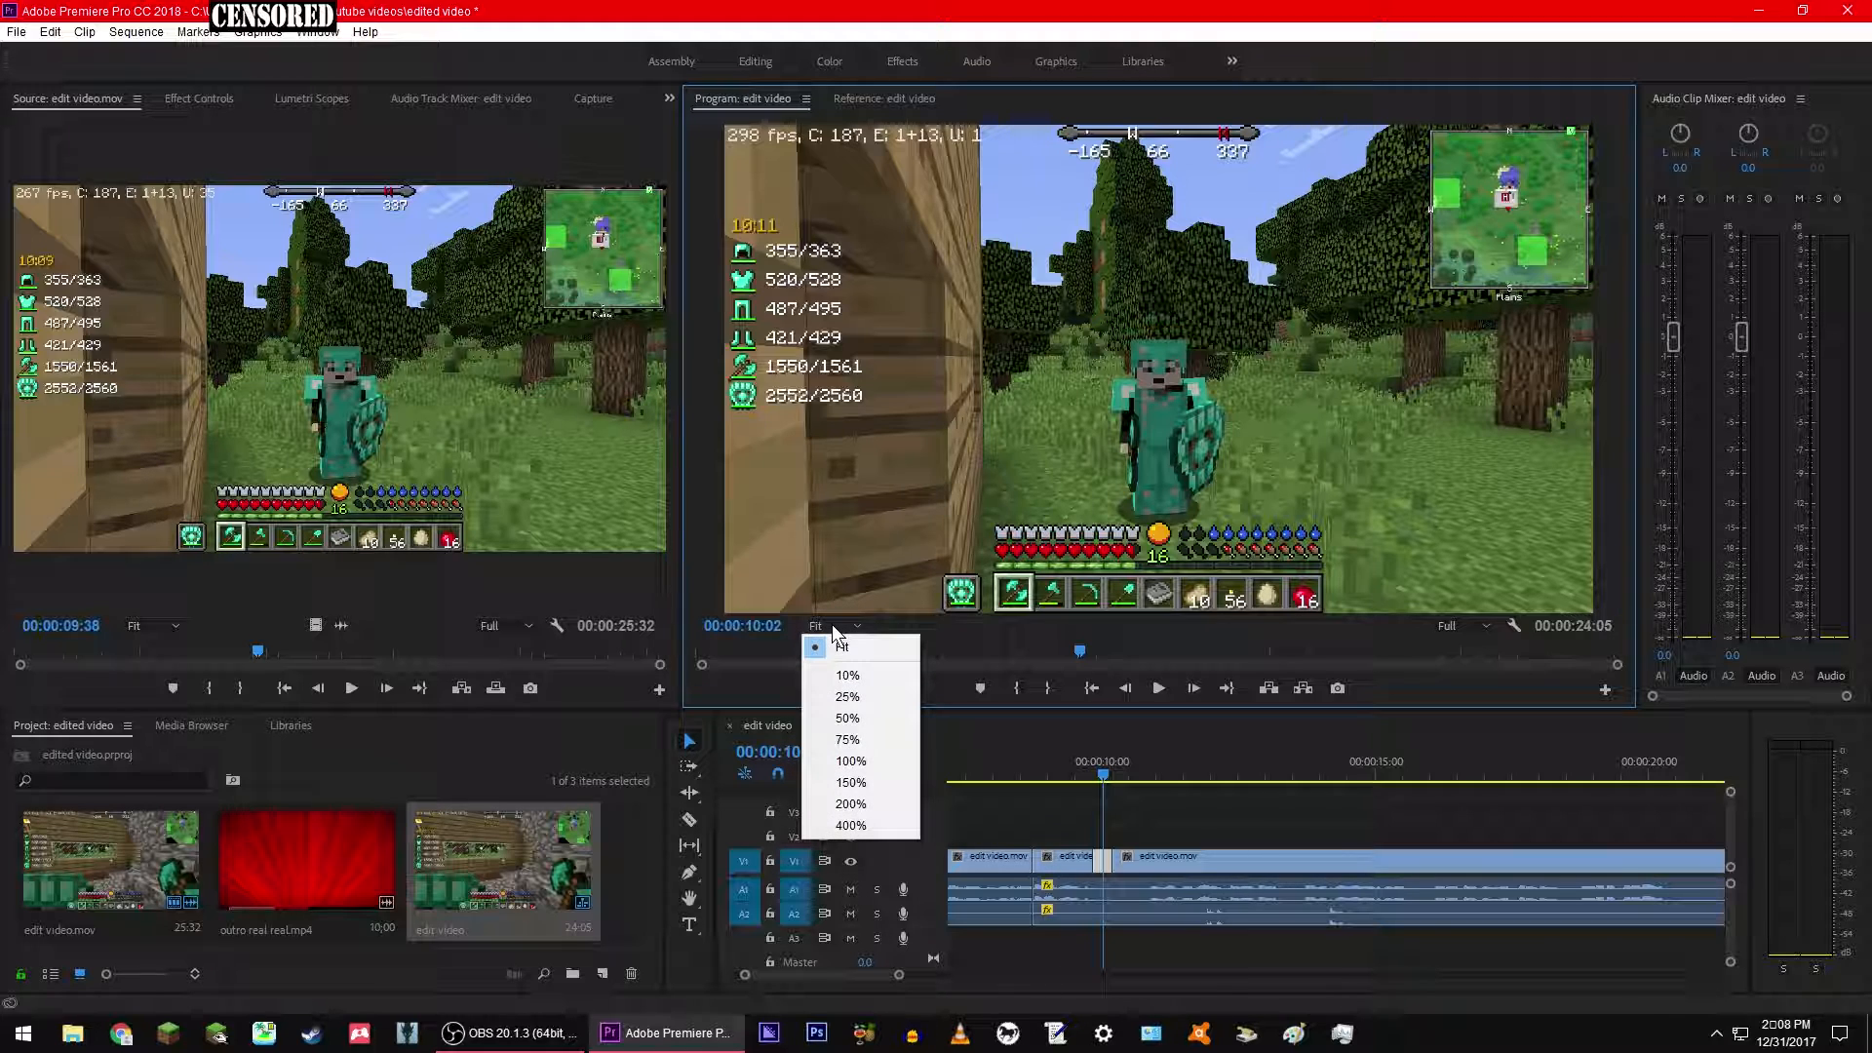
{"action": "left_click", "coordinate": [875, 675]}
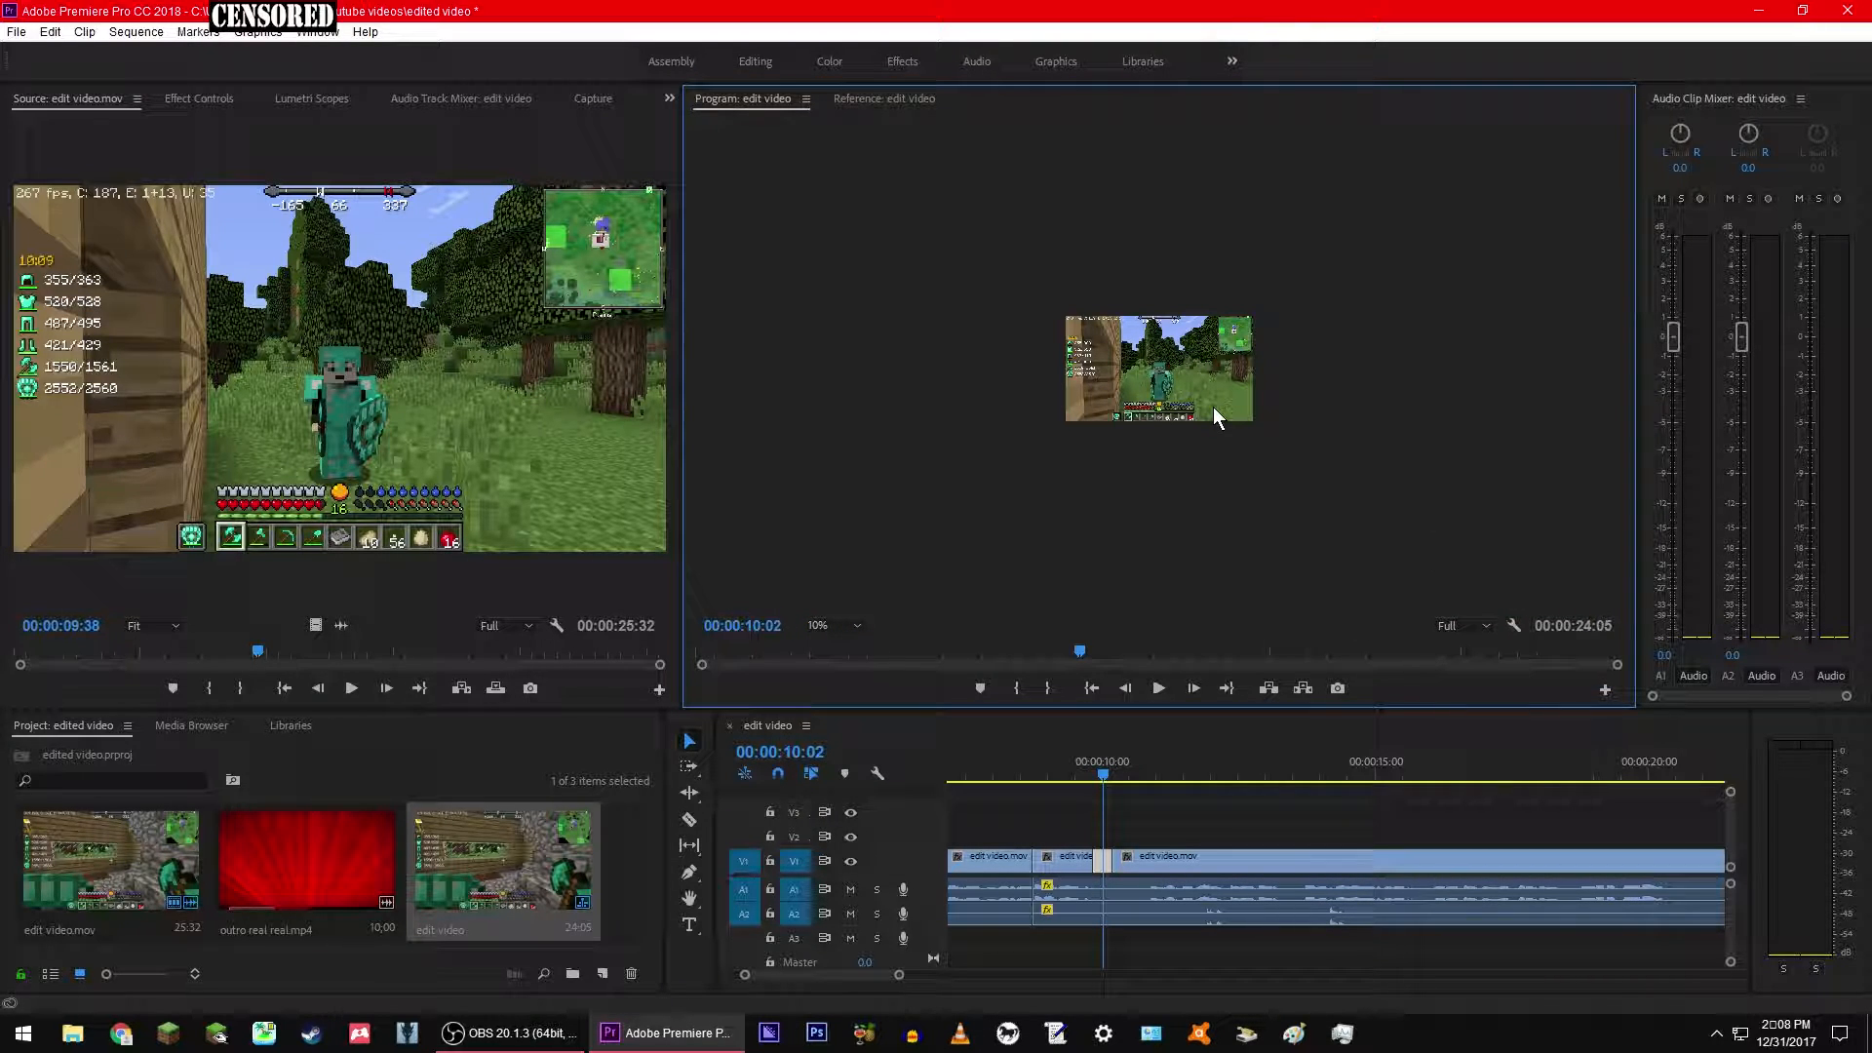
{"action": "left_click_drag", "start_coordinate": [1103, 778], "coordinate": [1078, 777]}
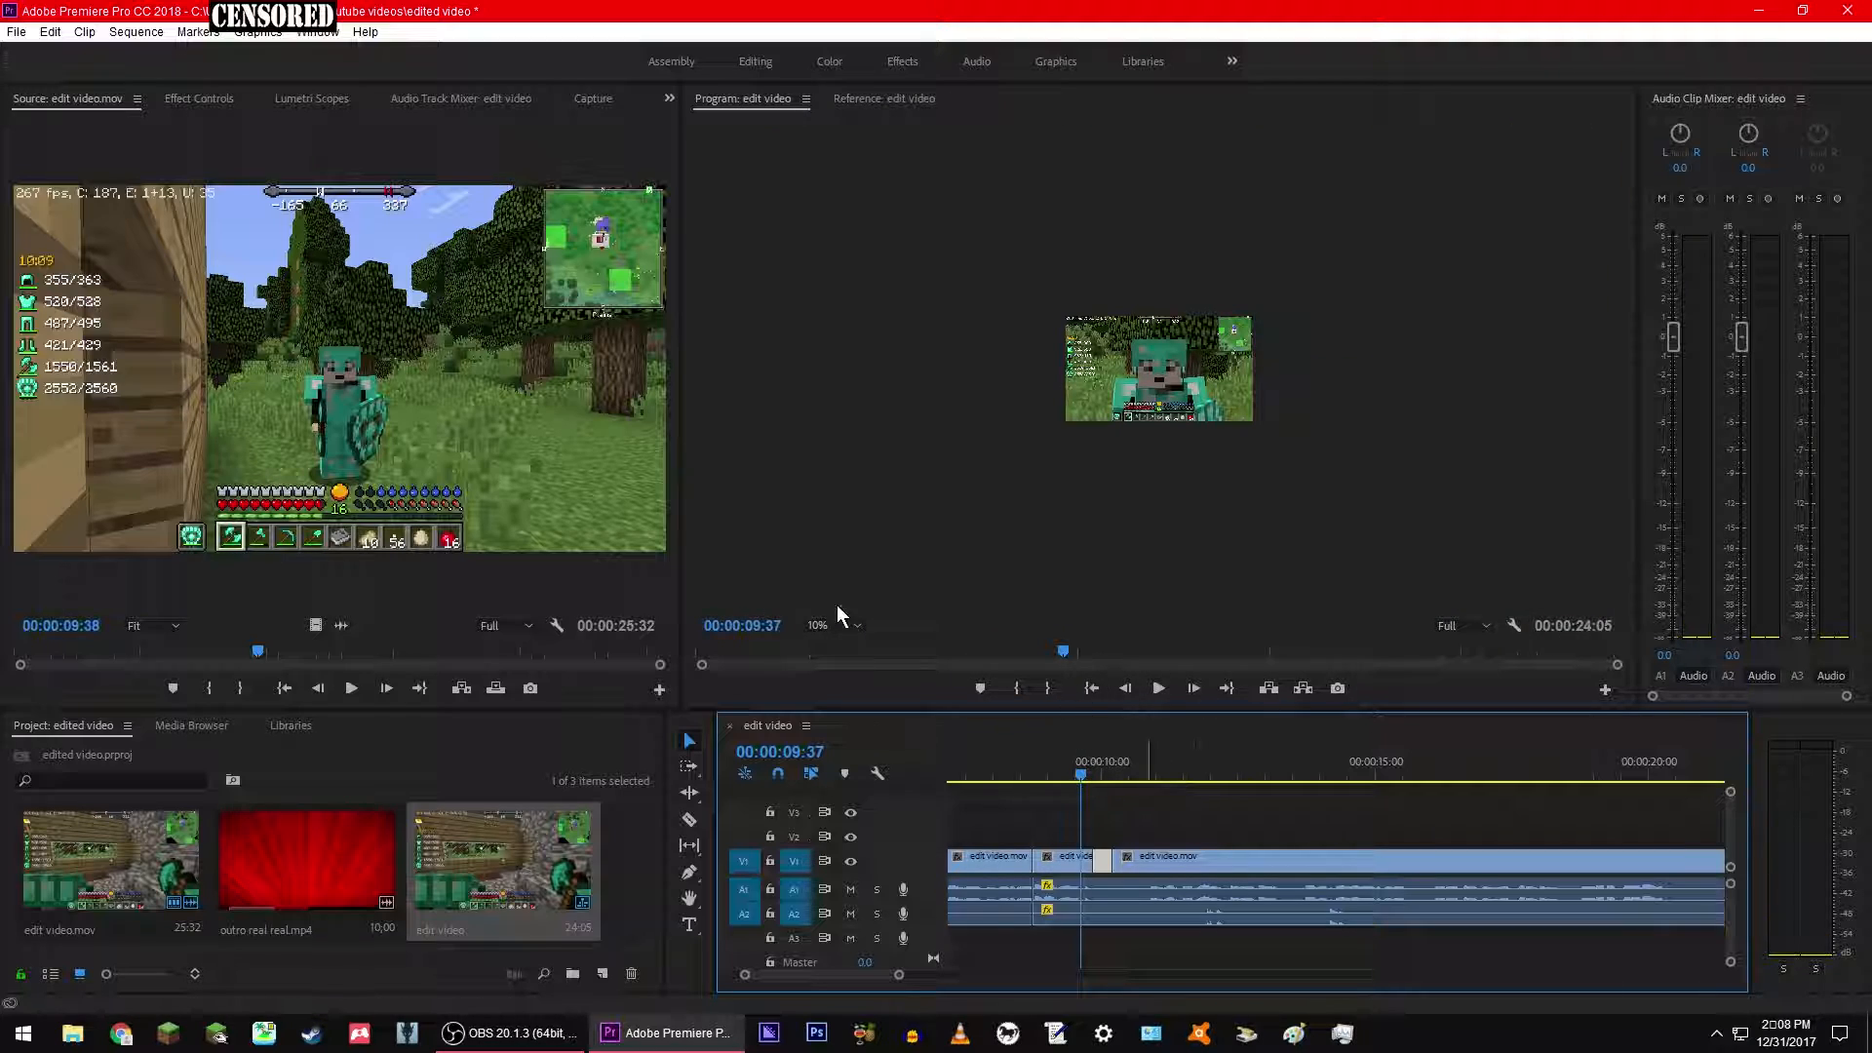
{"action": "key", "text": "space"}
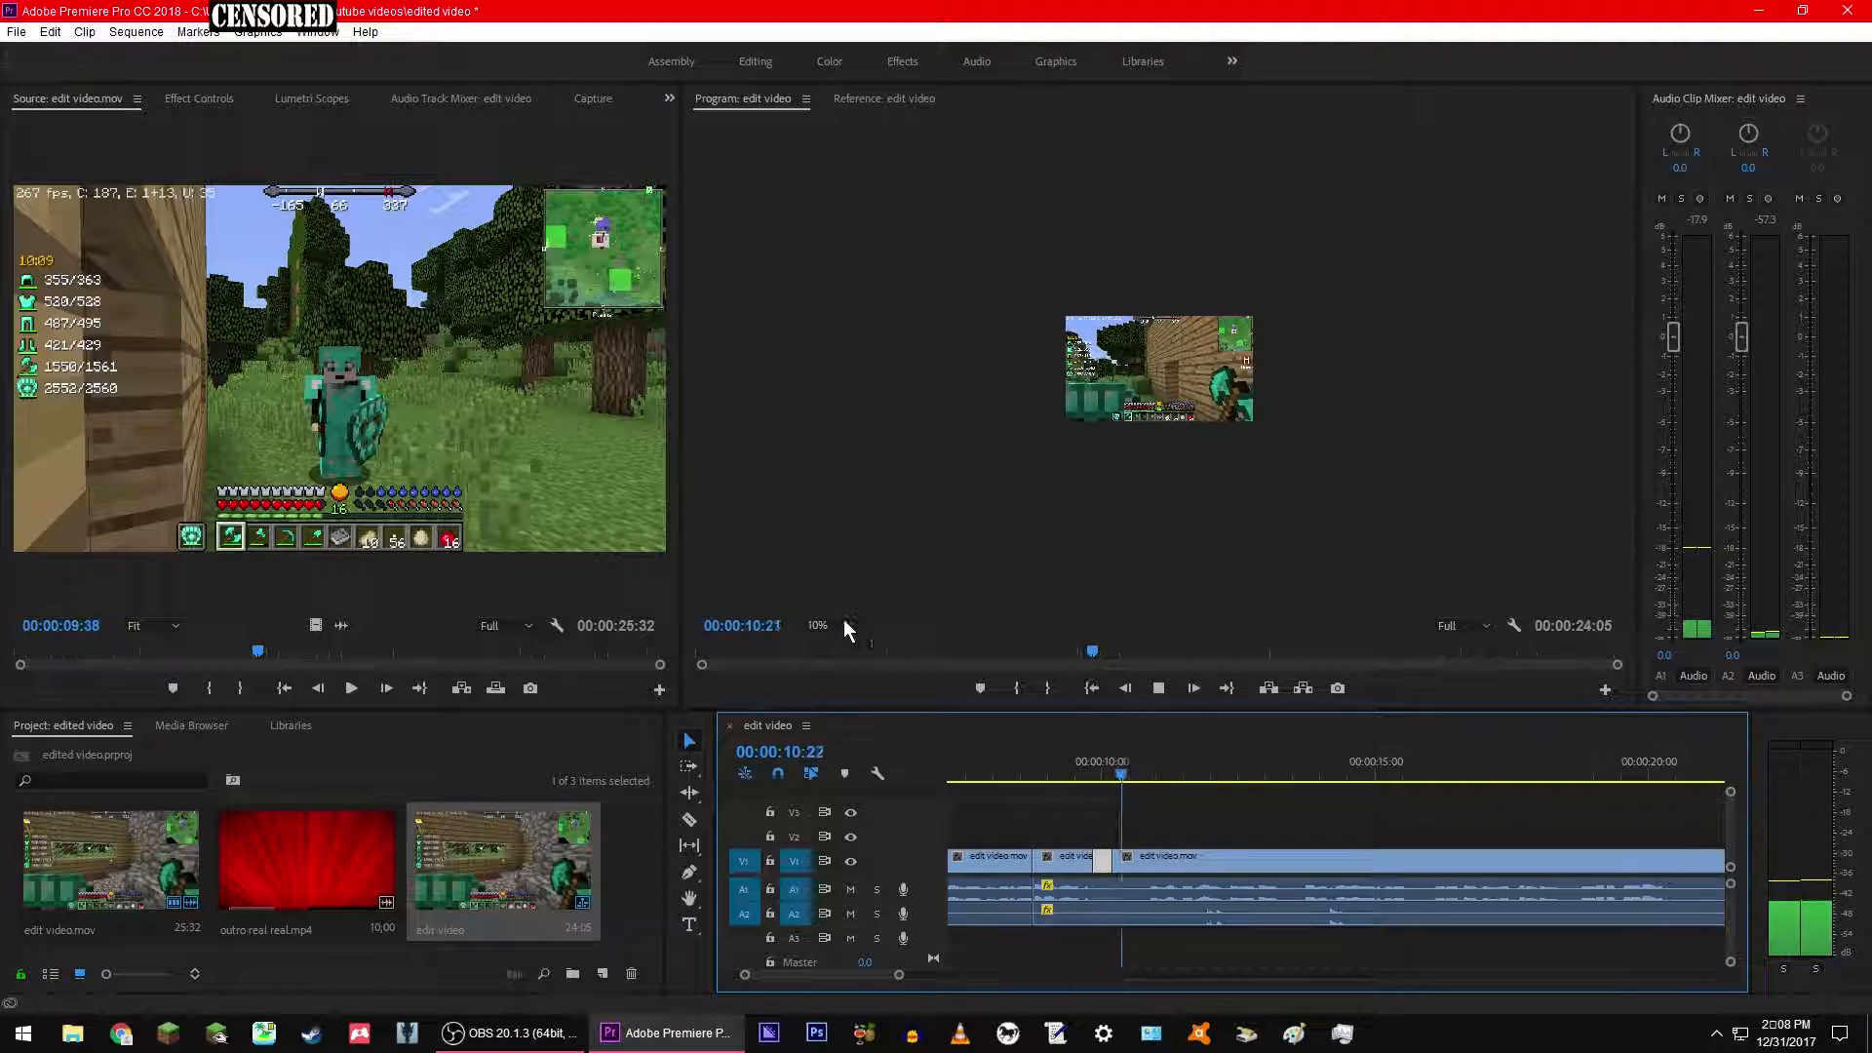
{"action": "key", "text": "space"}
{"action": "left_click_drag", "start_coordinate": [1139, 778], "coordinate": [1128, 775]}
{"action": "key", "text": "space"}
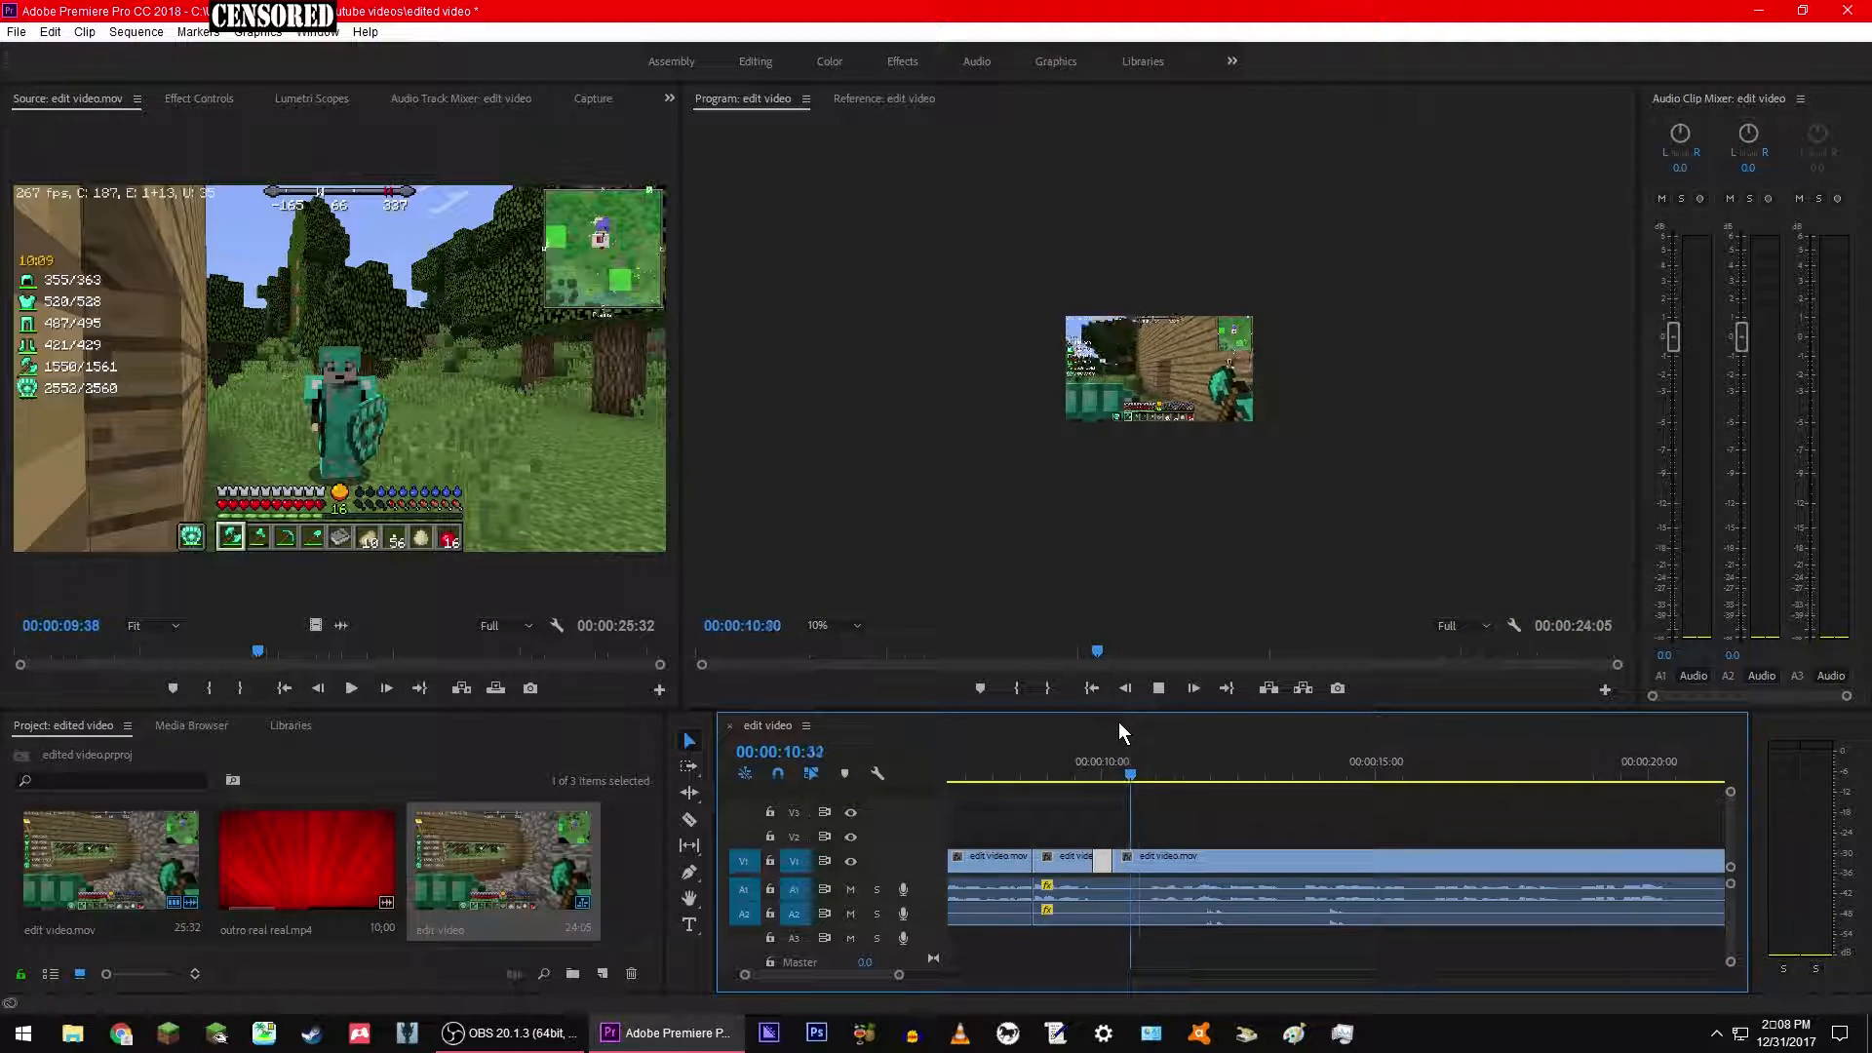
{"action": "key", "text": "space"}
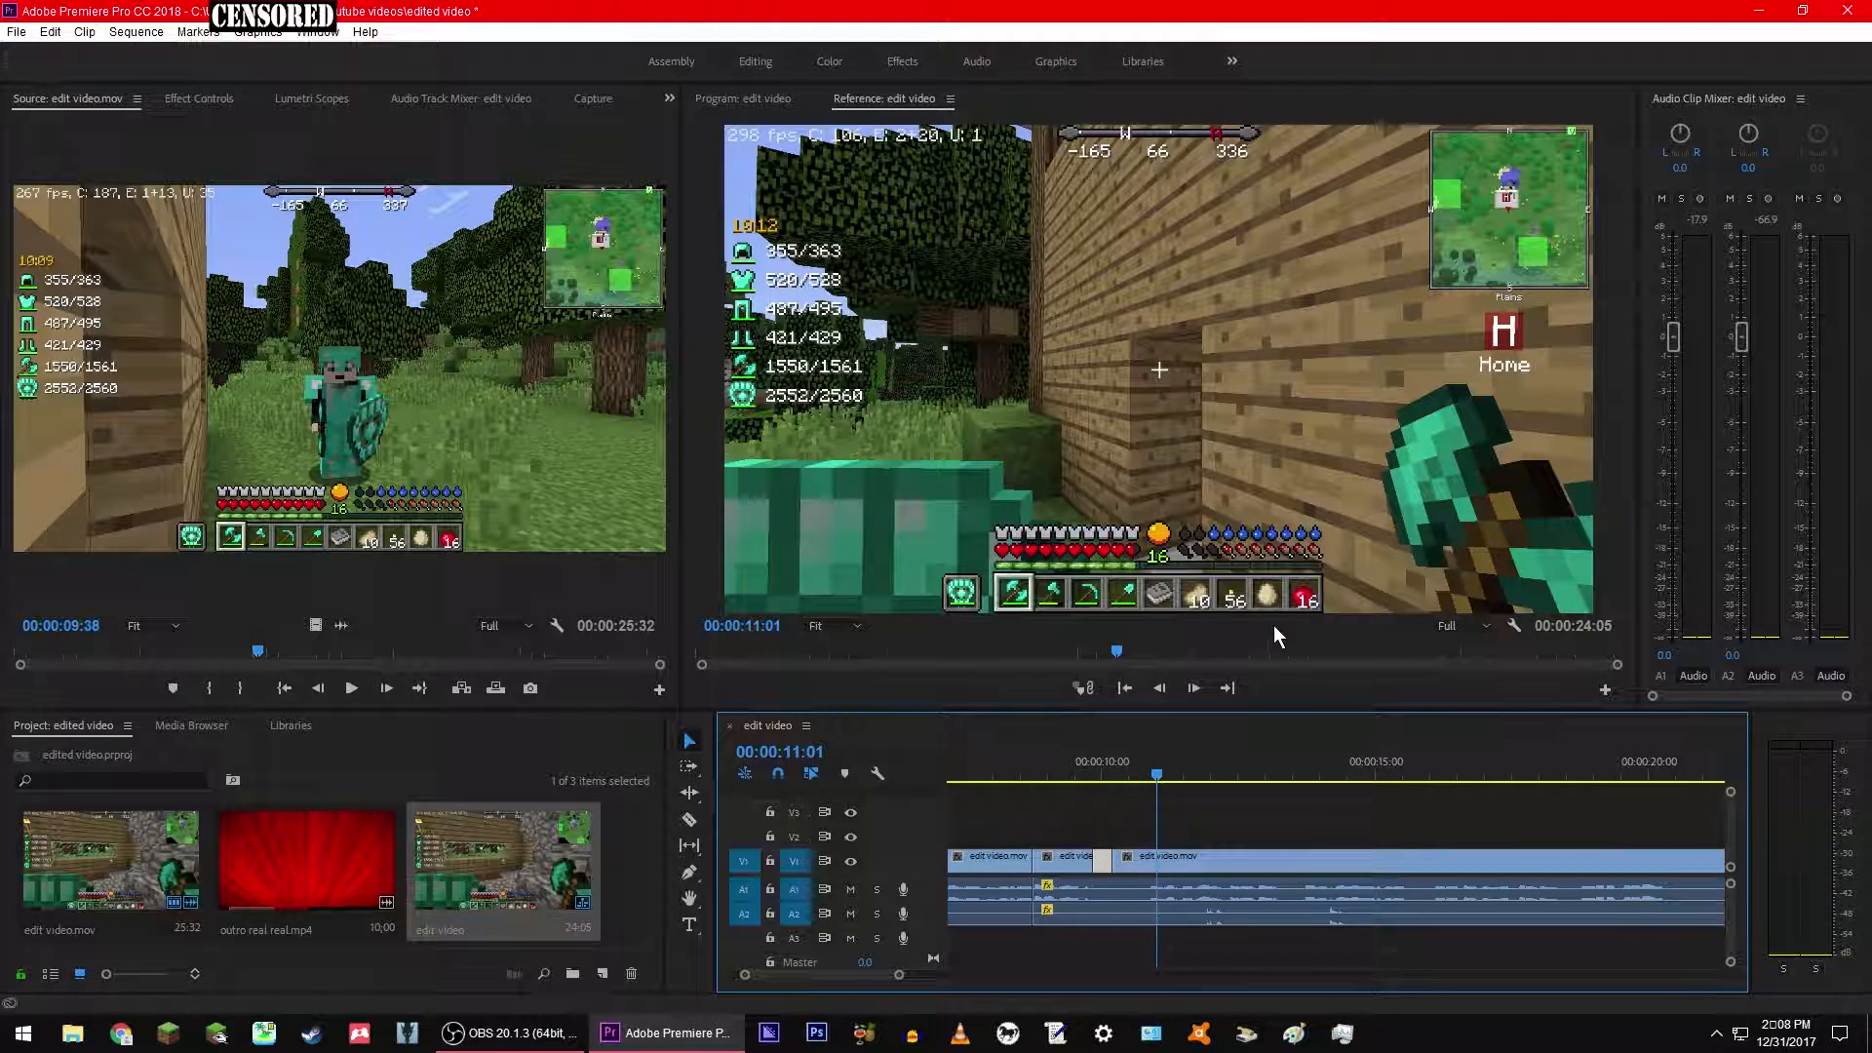
{"action": "left_click_drag", "start_coordinate": [1151, 775], "coordinate": [1104, 777]}
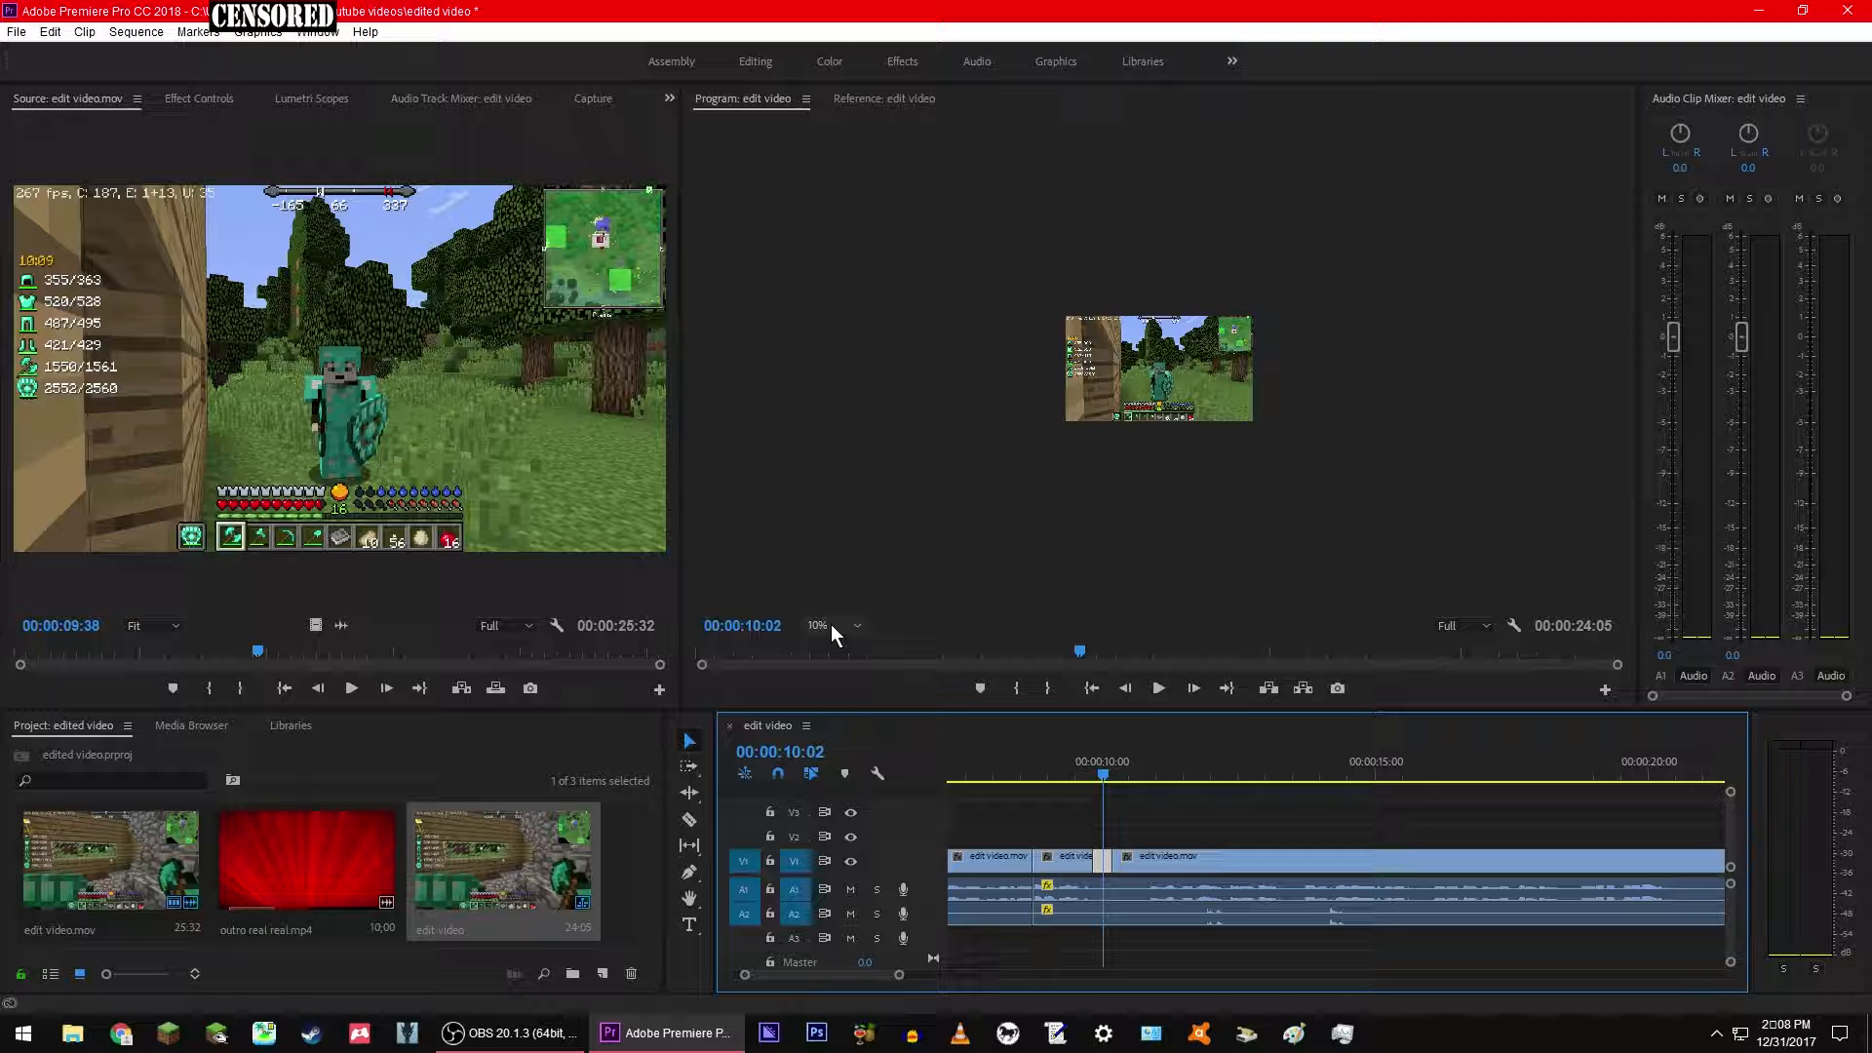
Step: Scale up the short V1 clip into a close-up of the character's face, and return the Program monitor zoom to Fit
{"action": "left_click", "coordinate": [1139, 376]}
{"action": "left_click", "coordinate": [1138, 374]}
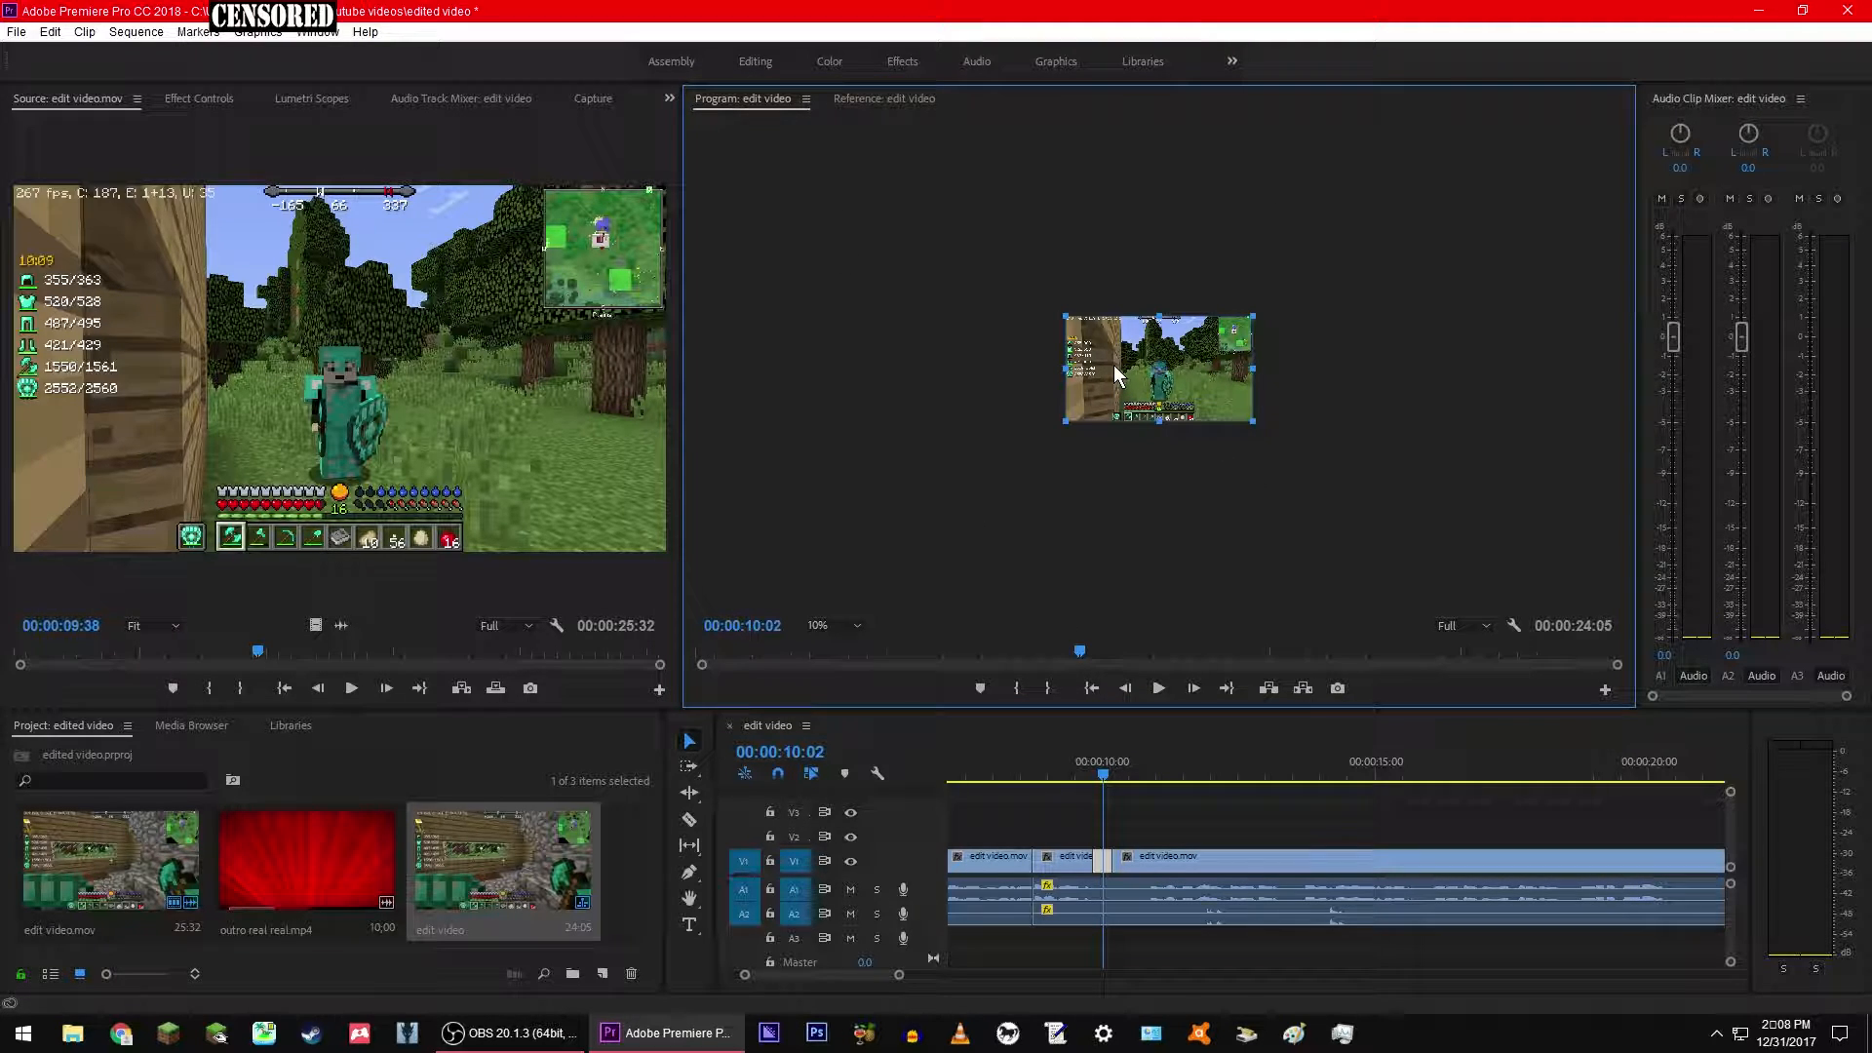
{"action": "left_click", "coordinate": [1204, 811]}
{"action": "left_click", "coordinate": [1103, 390]}
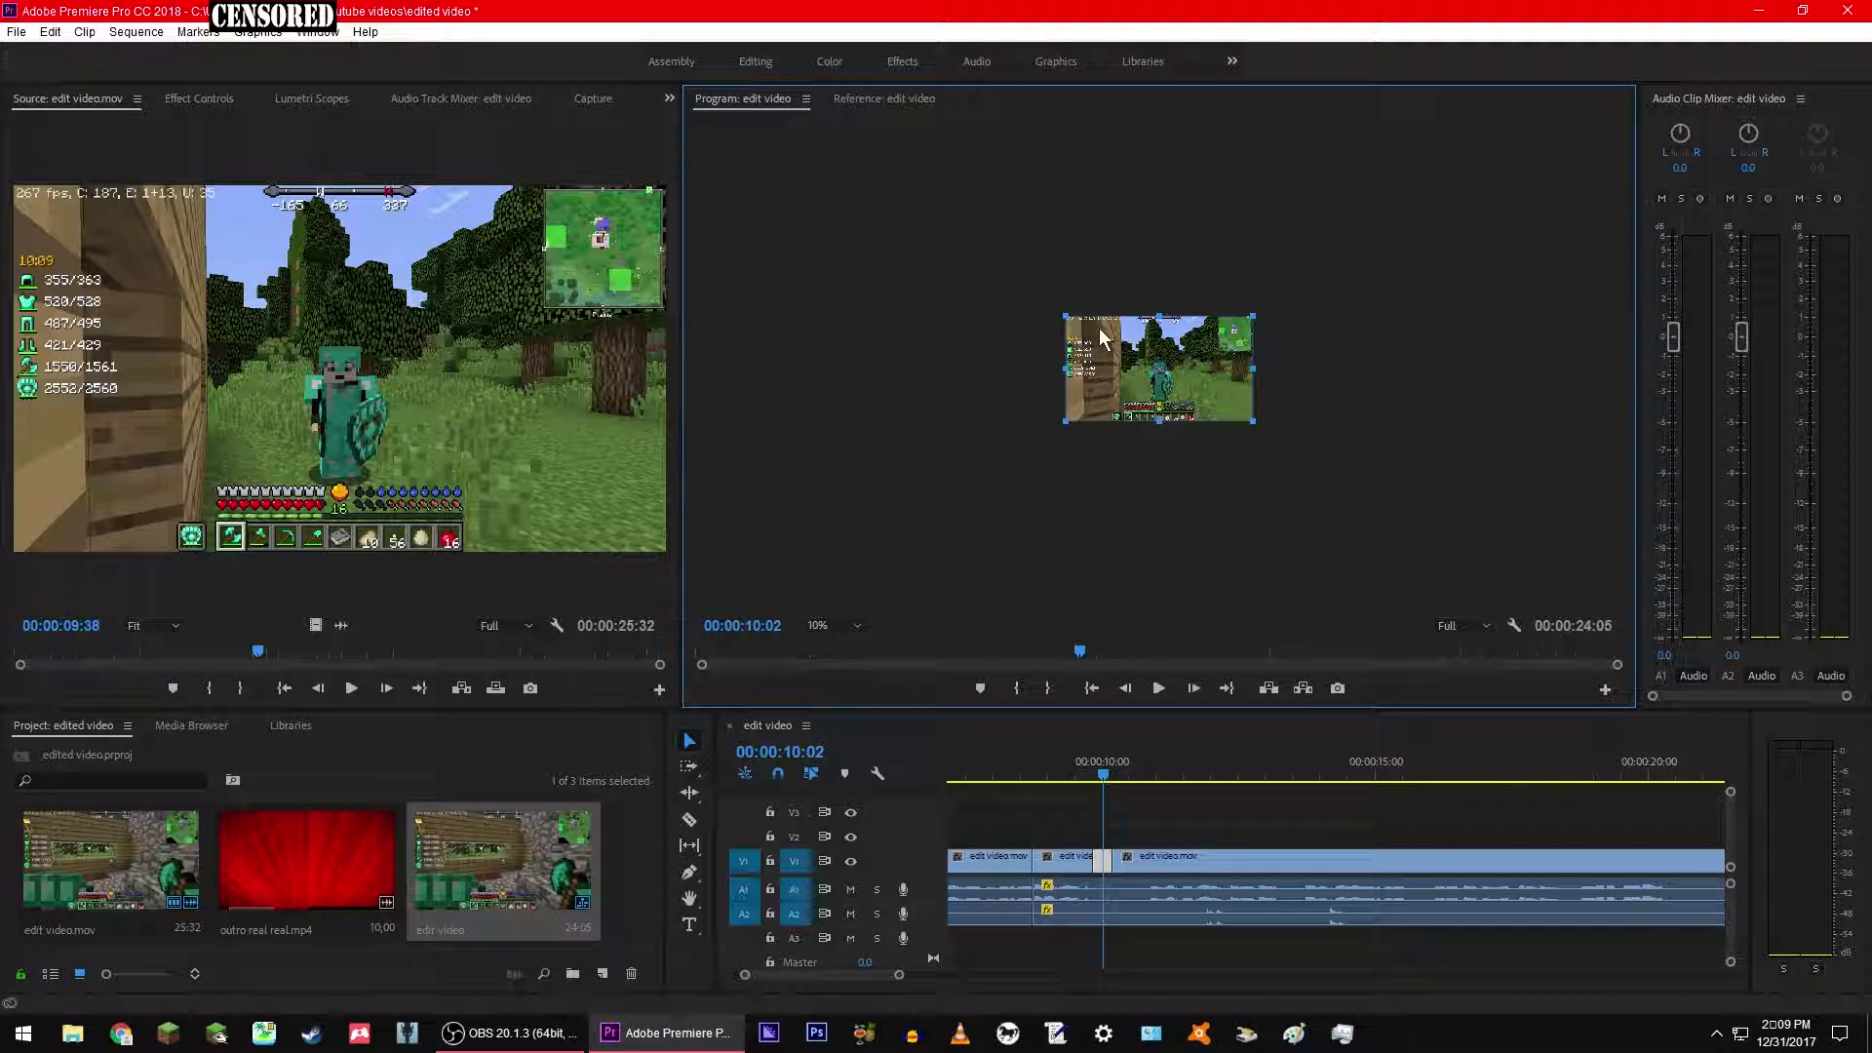
{"action": "left_click_drag", "start_coordinate": [1066, 316], "coordinate": [206, 53]}
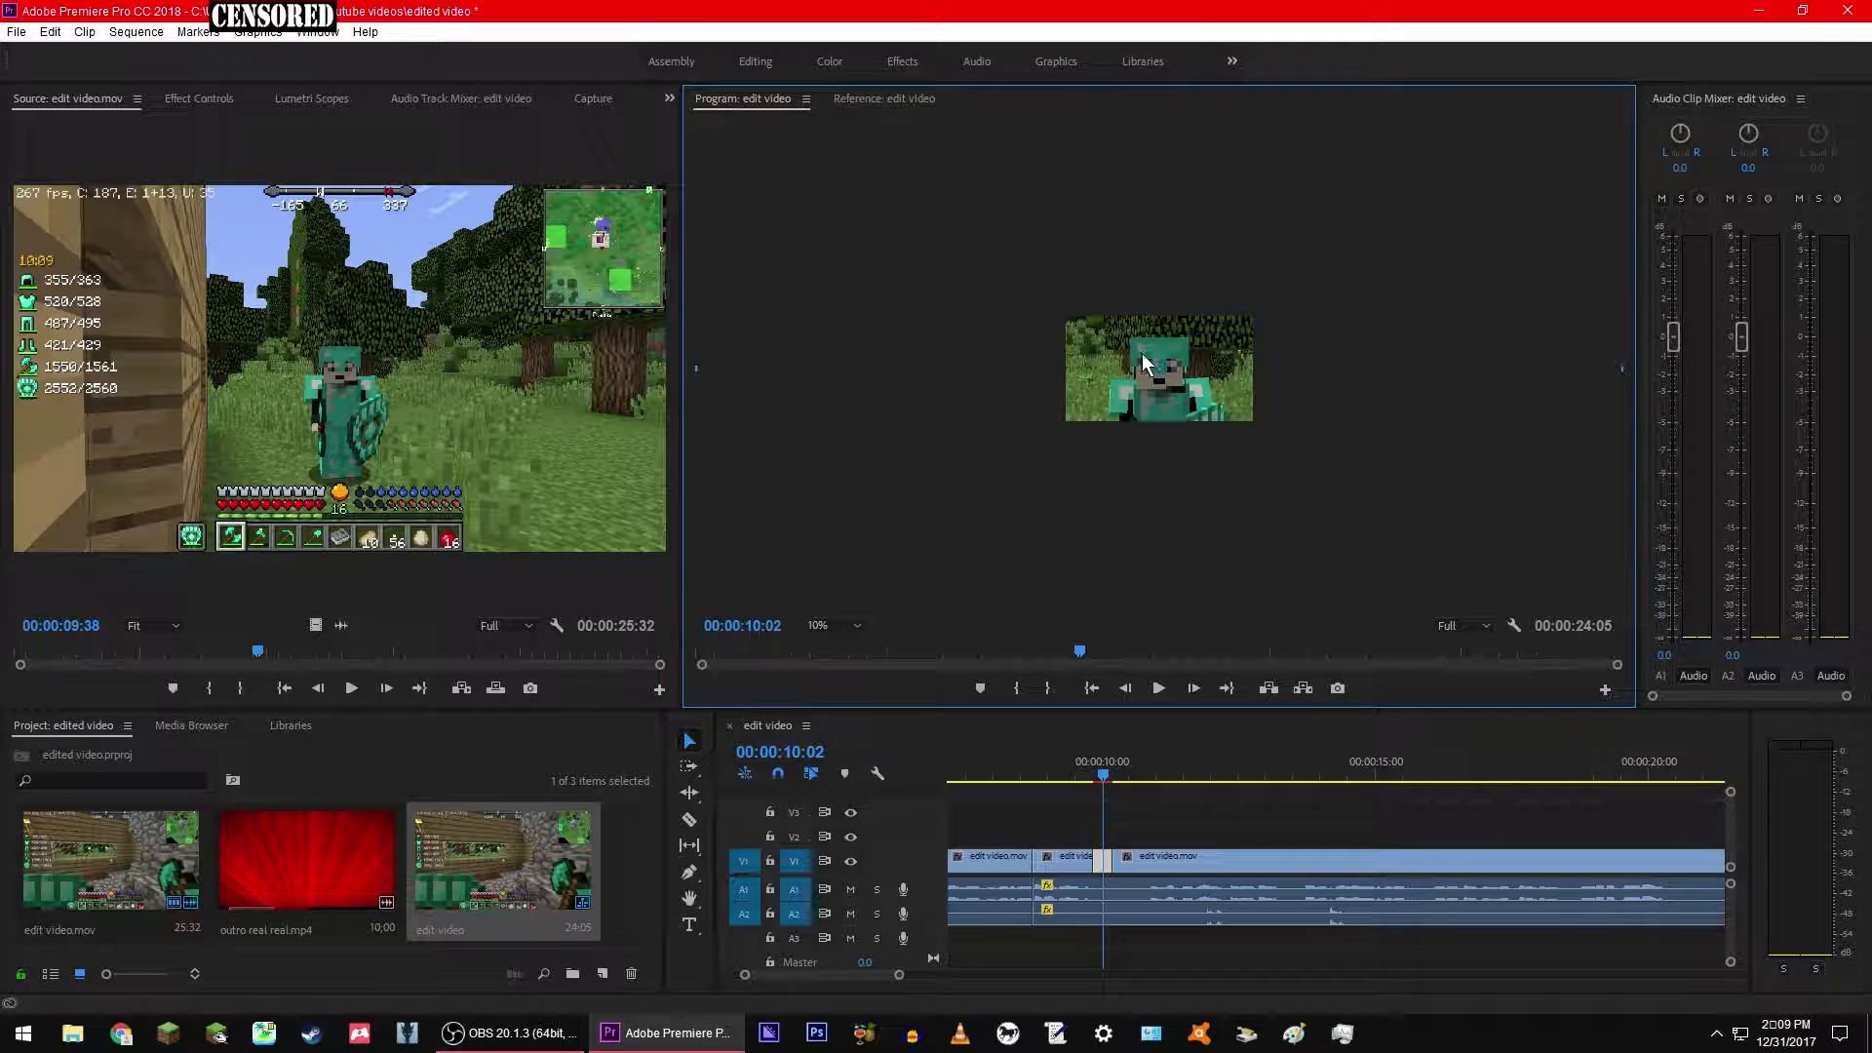
{"action": "left_click", "coordinate": [835, 629]}
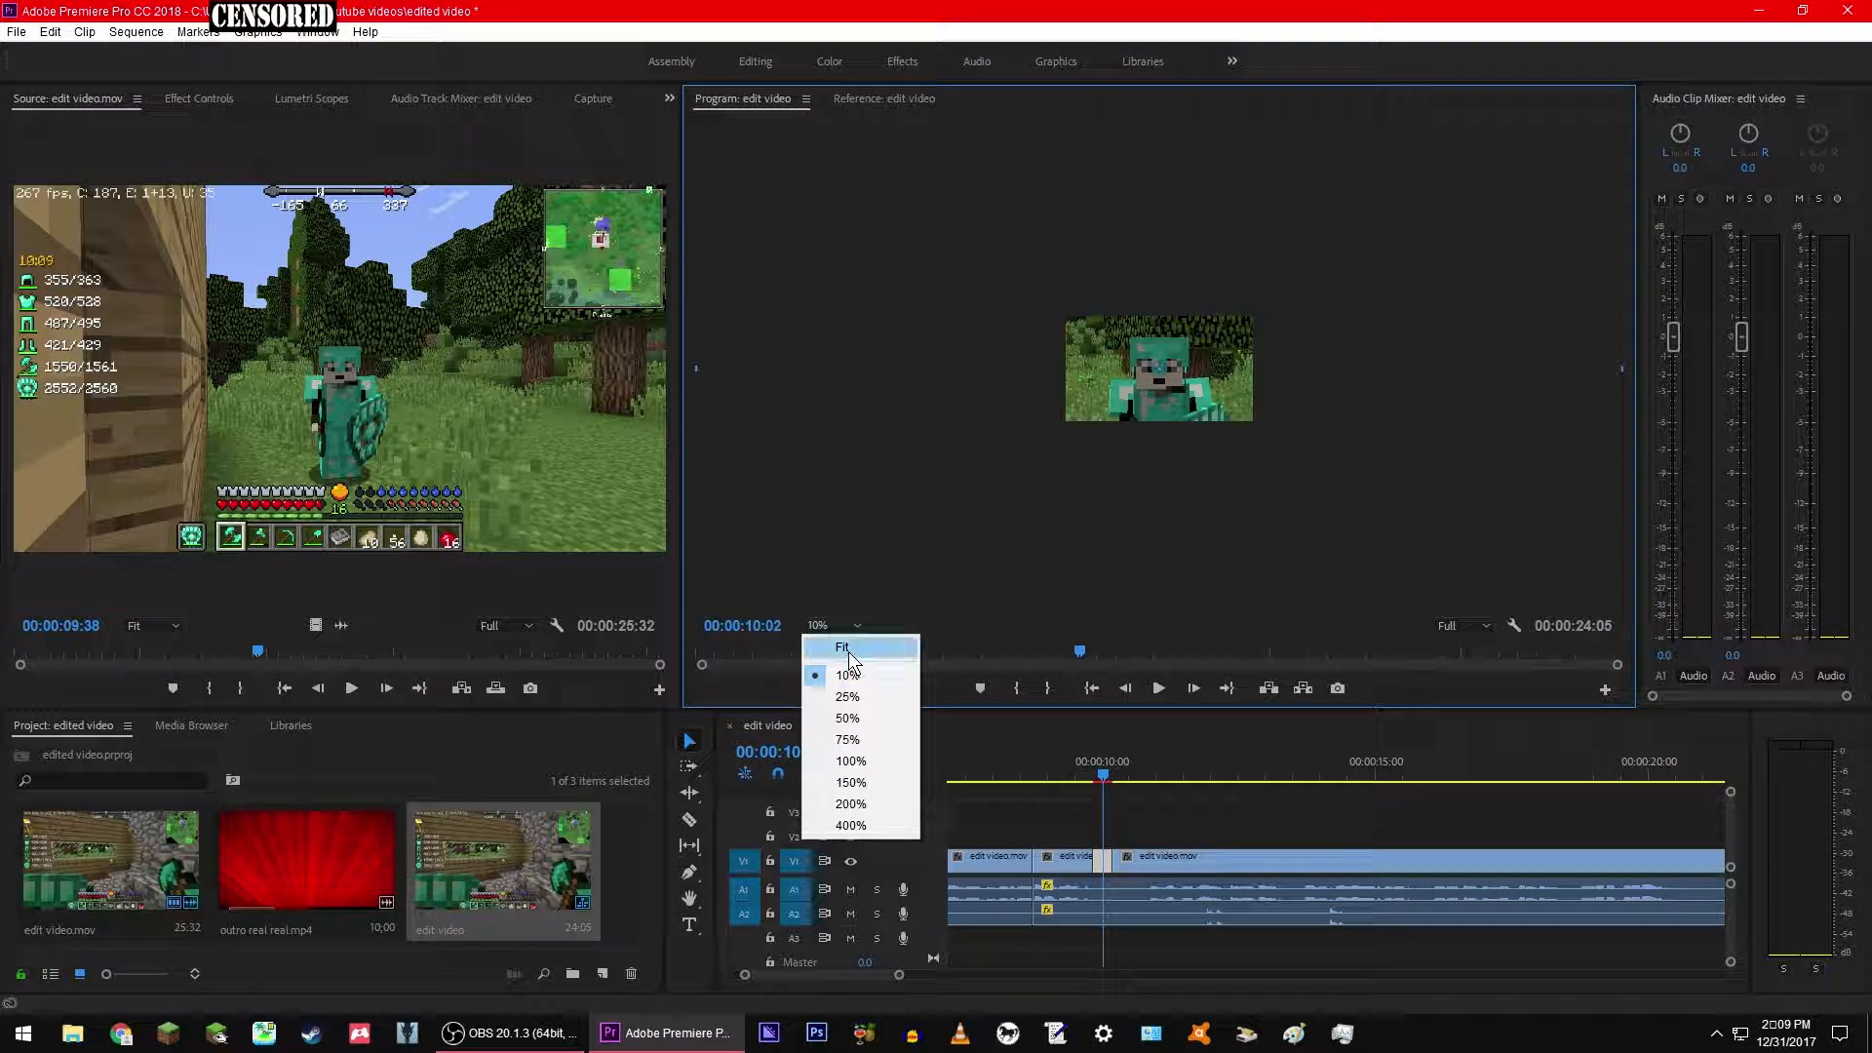
{"action": "left_click", "coordinate": [849, 651]}
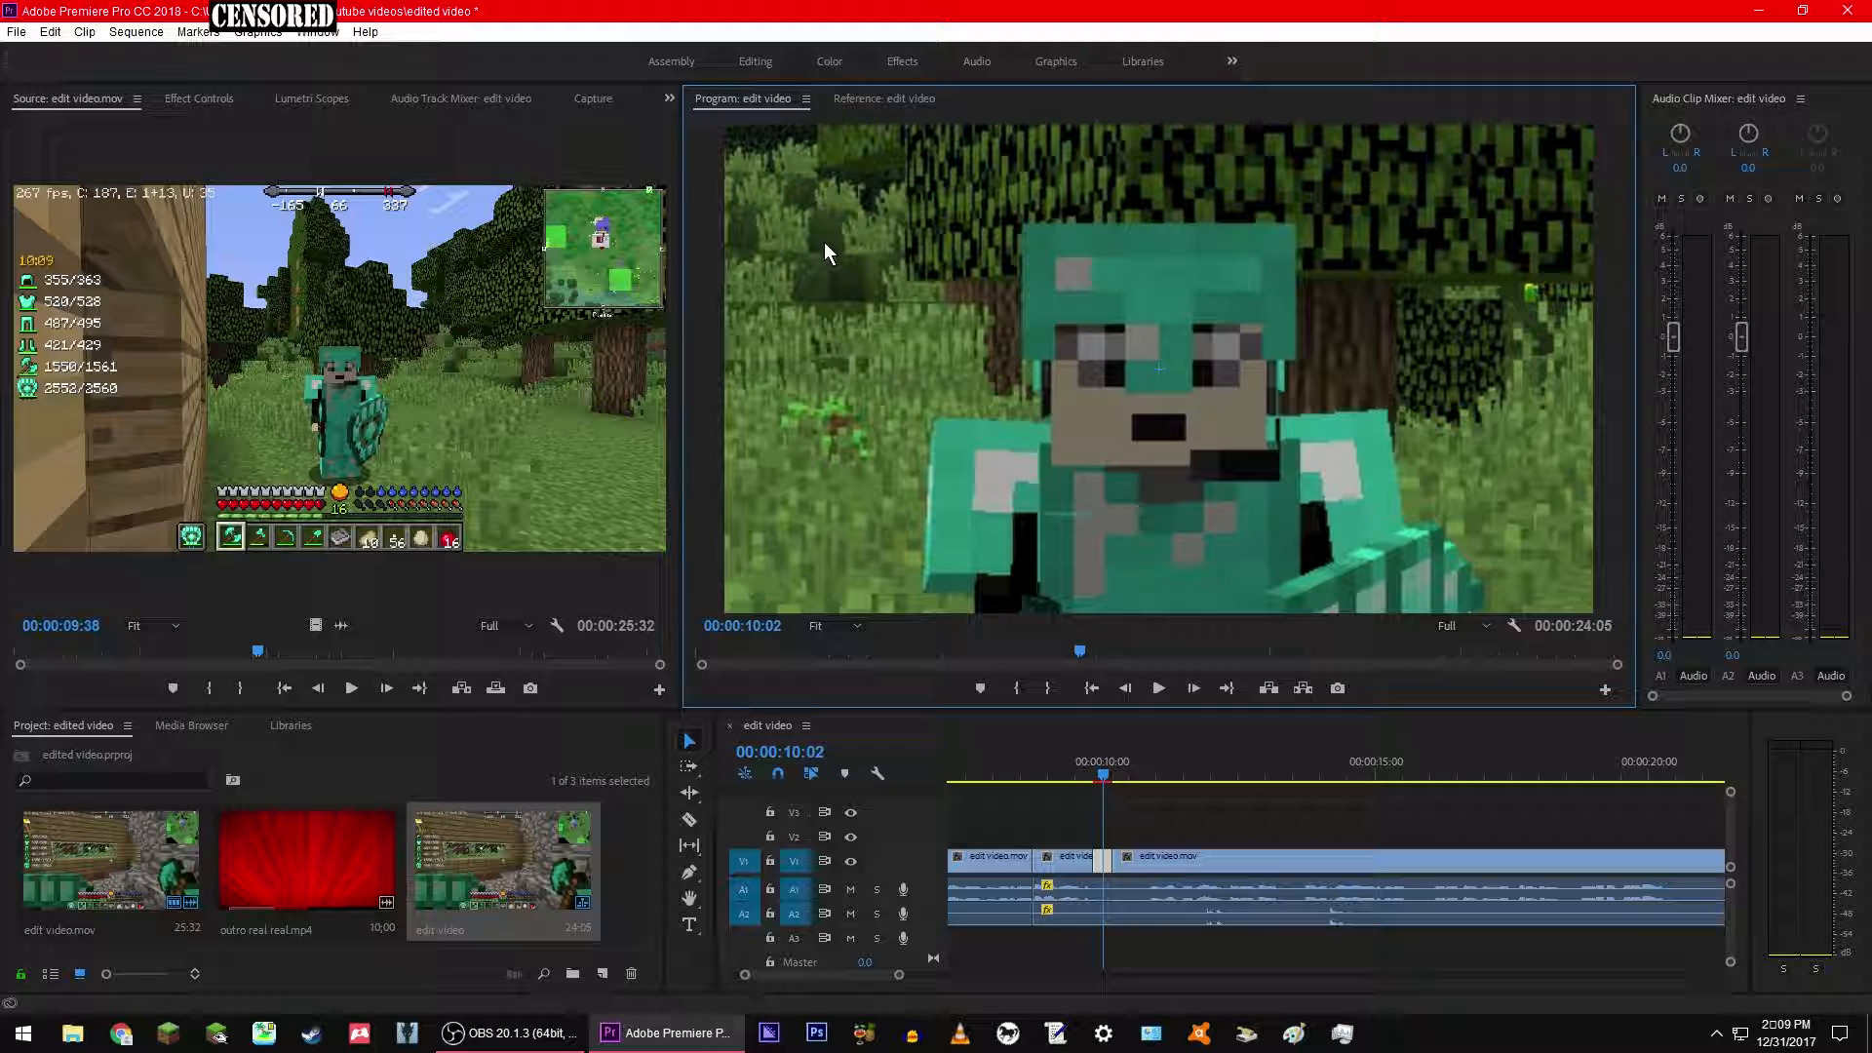
Step: Play the sequence twice from just before the close-up to check how the enlarged segment cuts in
{"action": "left_click", "coordinate": [1103, 775]}
{"action": "left_click", "coordinate": [1090, 776]}
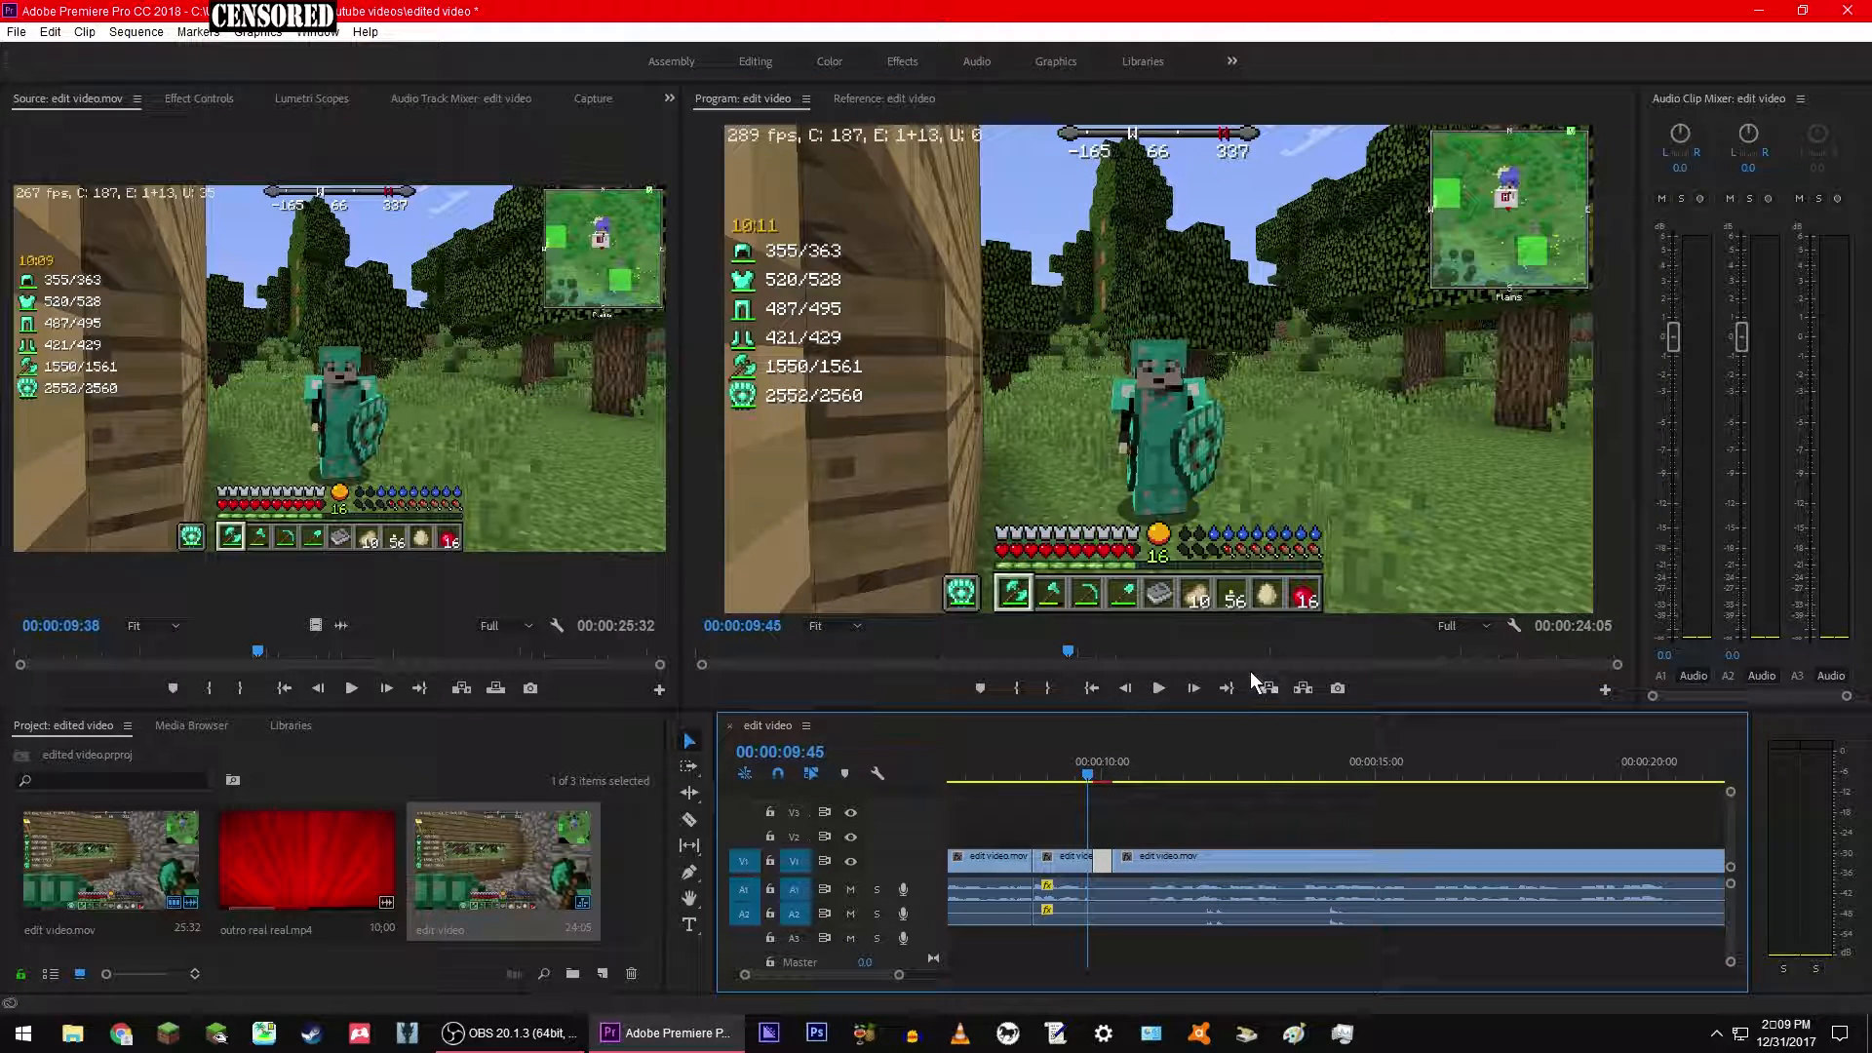
{"action": "key", "text": "space"}
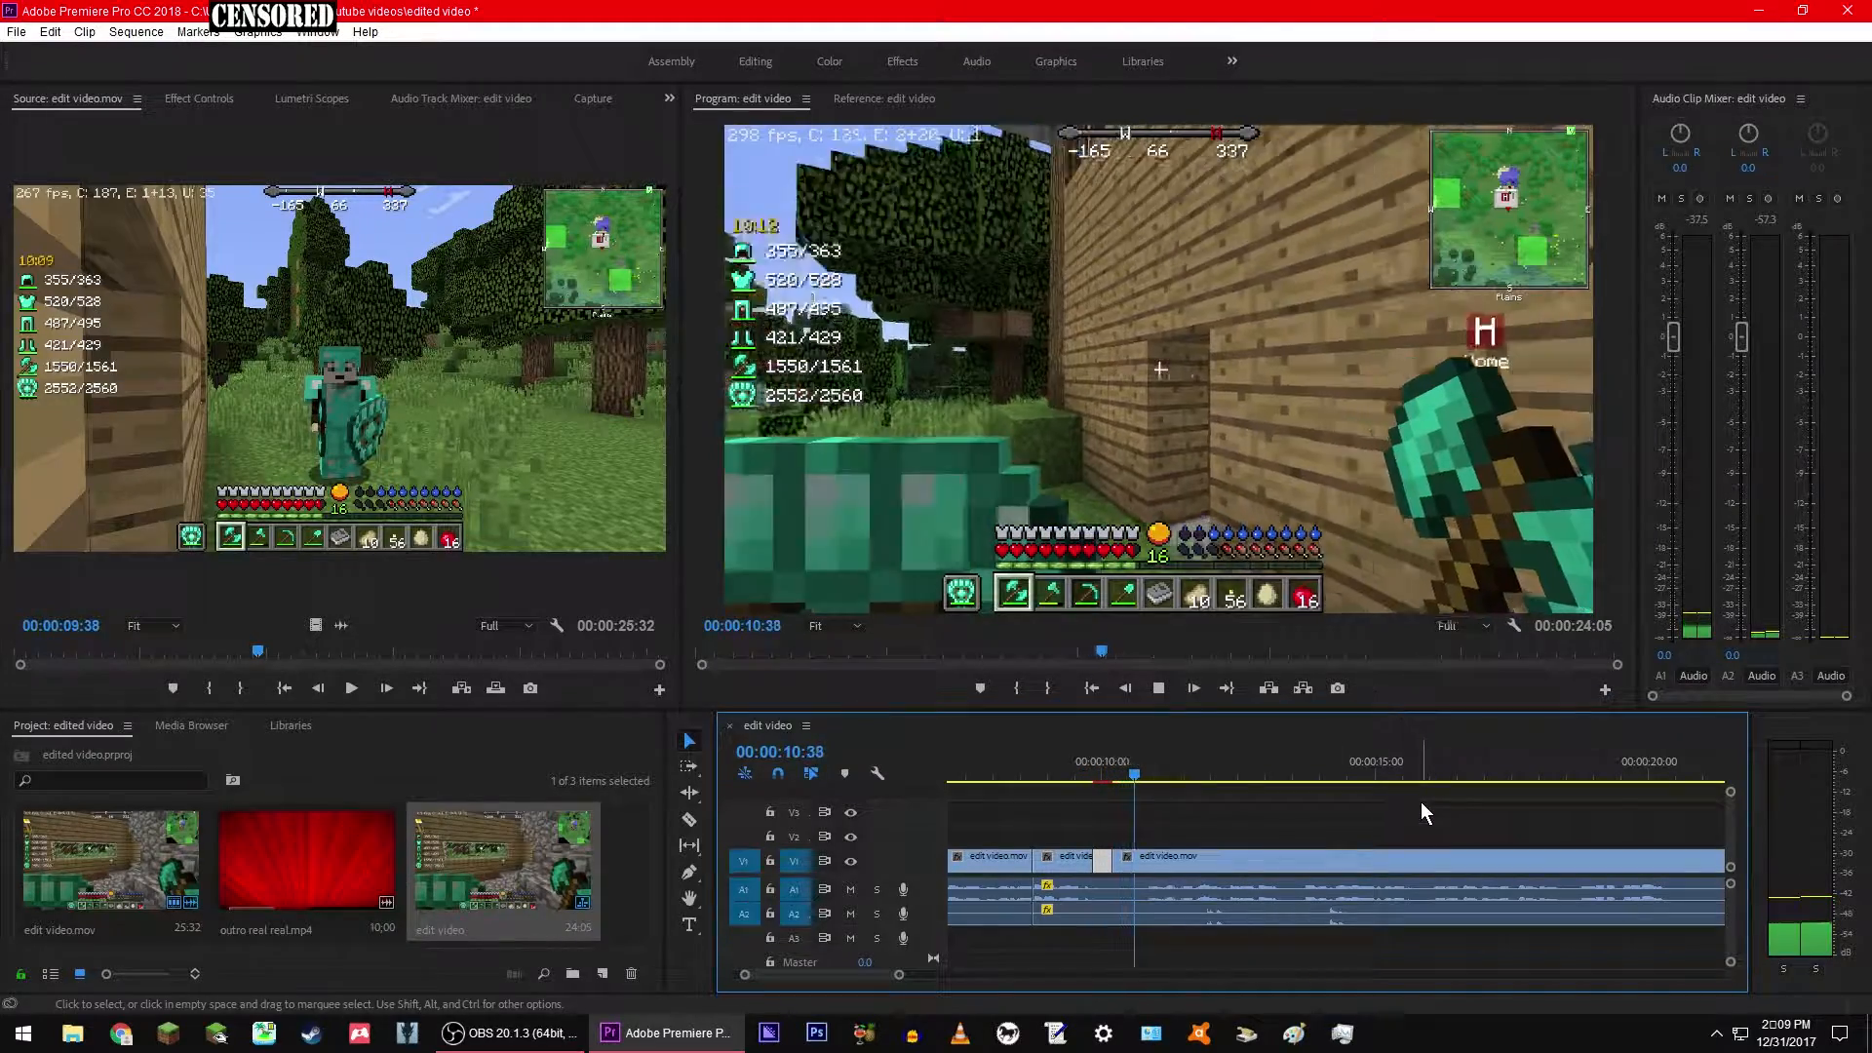
{"action": "left_click", "coordinate": [1109, 775]}
{"action": "left_click", "coordinate": [1075, 775]}
{"action": "key", "text": "space"}
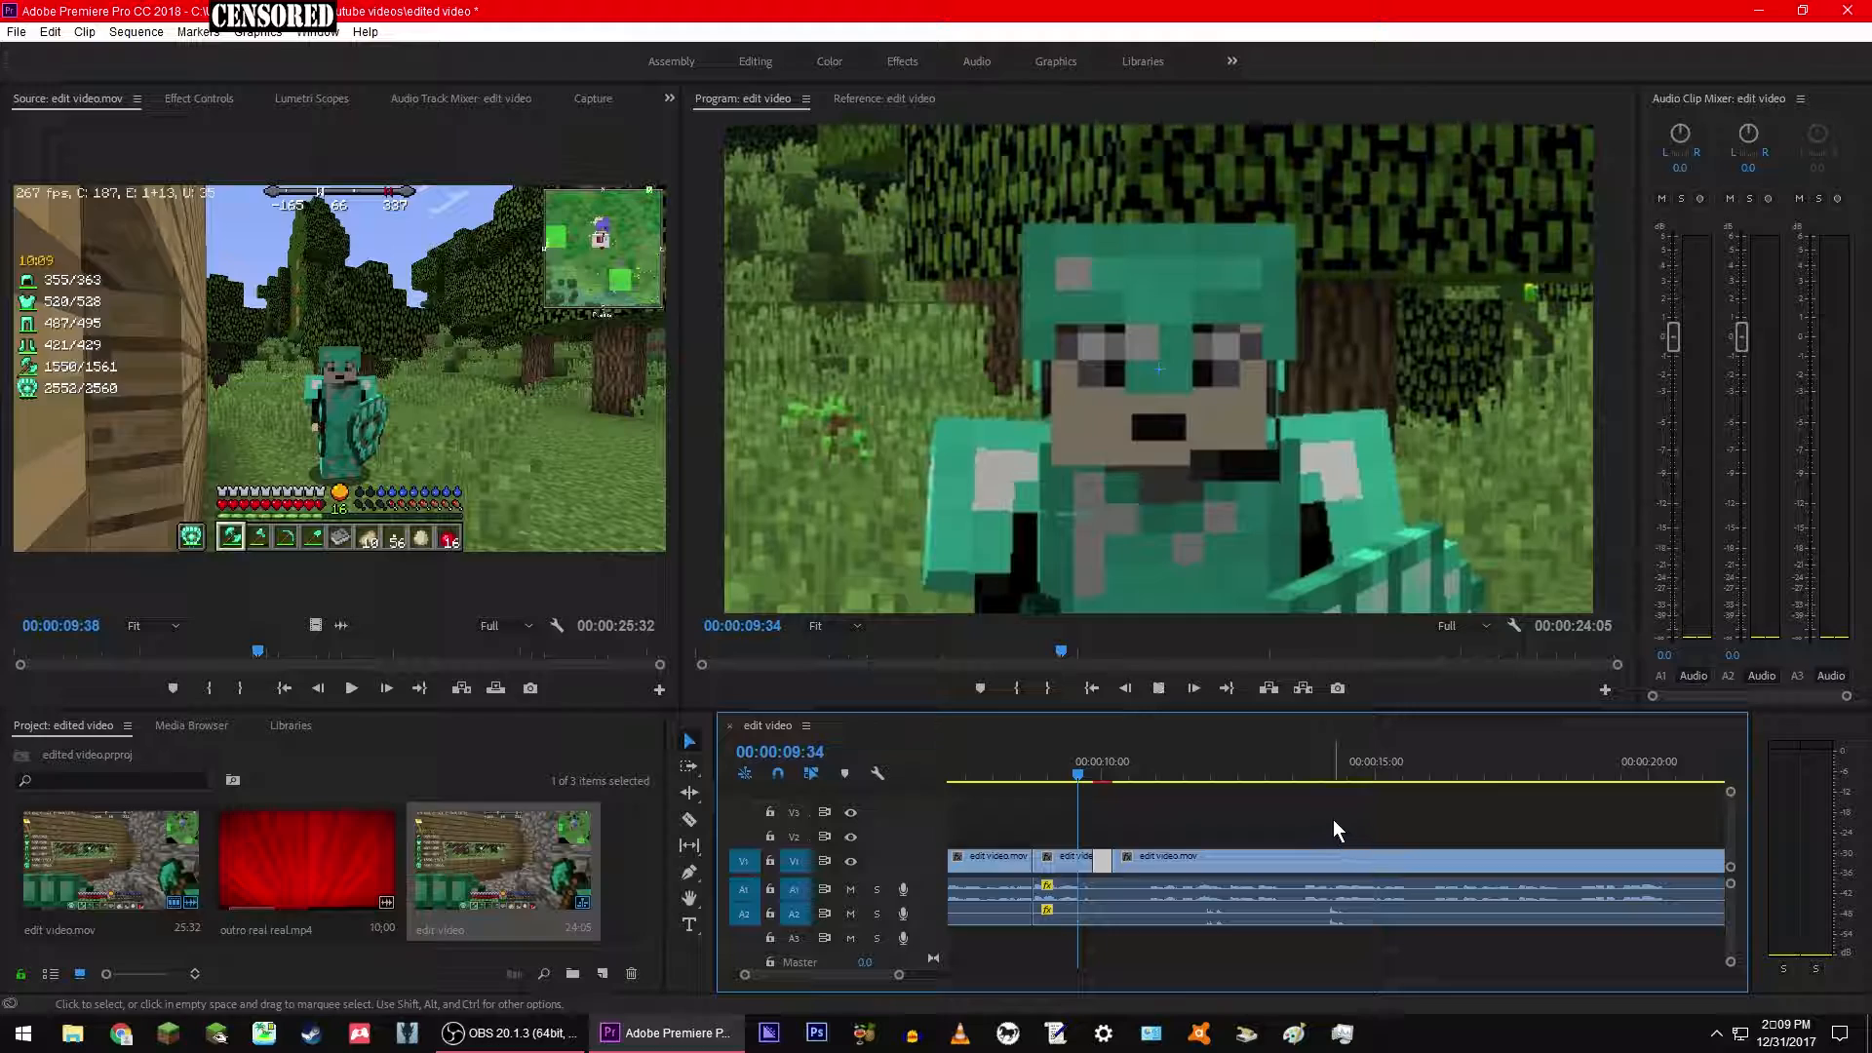
{"action": "key", "text": "space"}
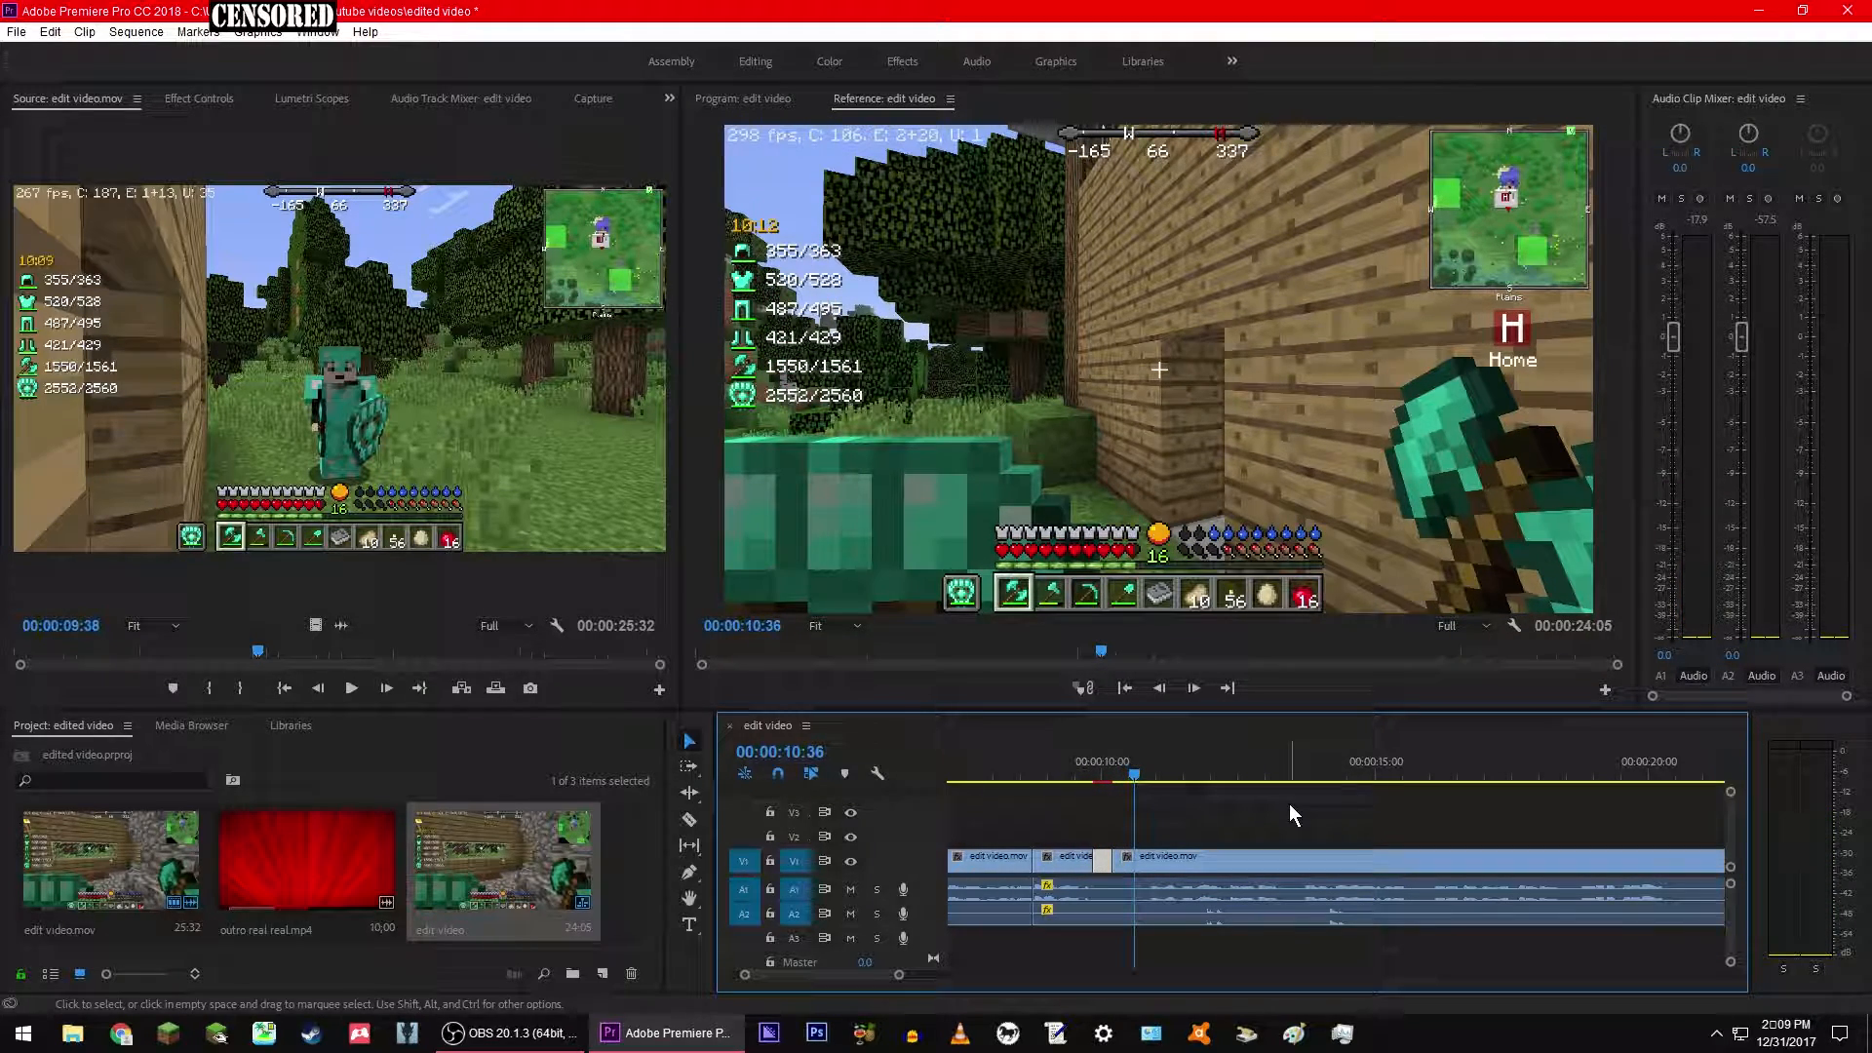
Step: Return the playhead to the close-up at 00:00:10:02 and set the Program monitor zoom to 10%
{"action": "left_click", "coordinate": [1122, 774]}
{"action": "left_click_drag", "start_coordinate": [1122, 774], "coordinate": [1106, 772]}
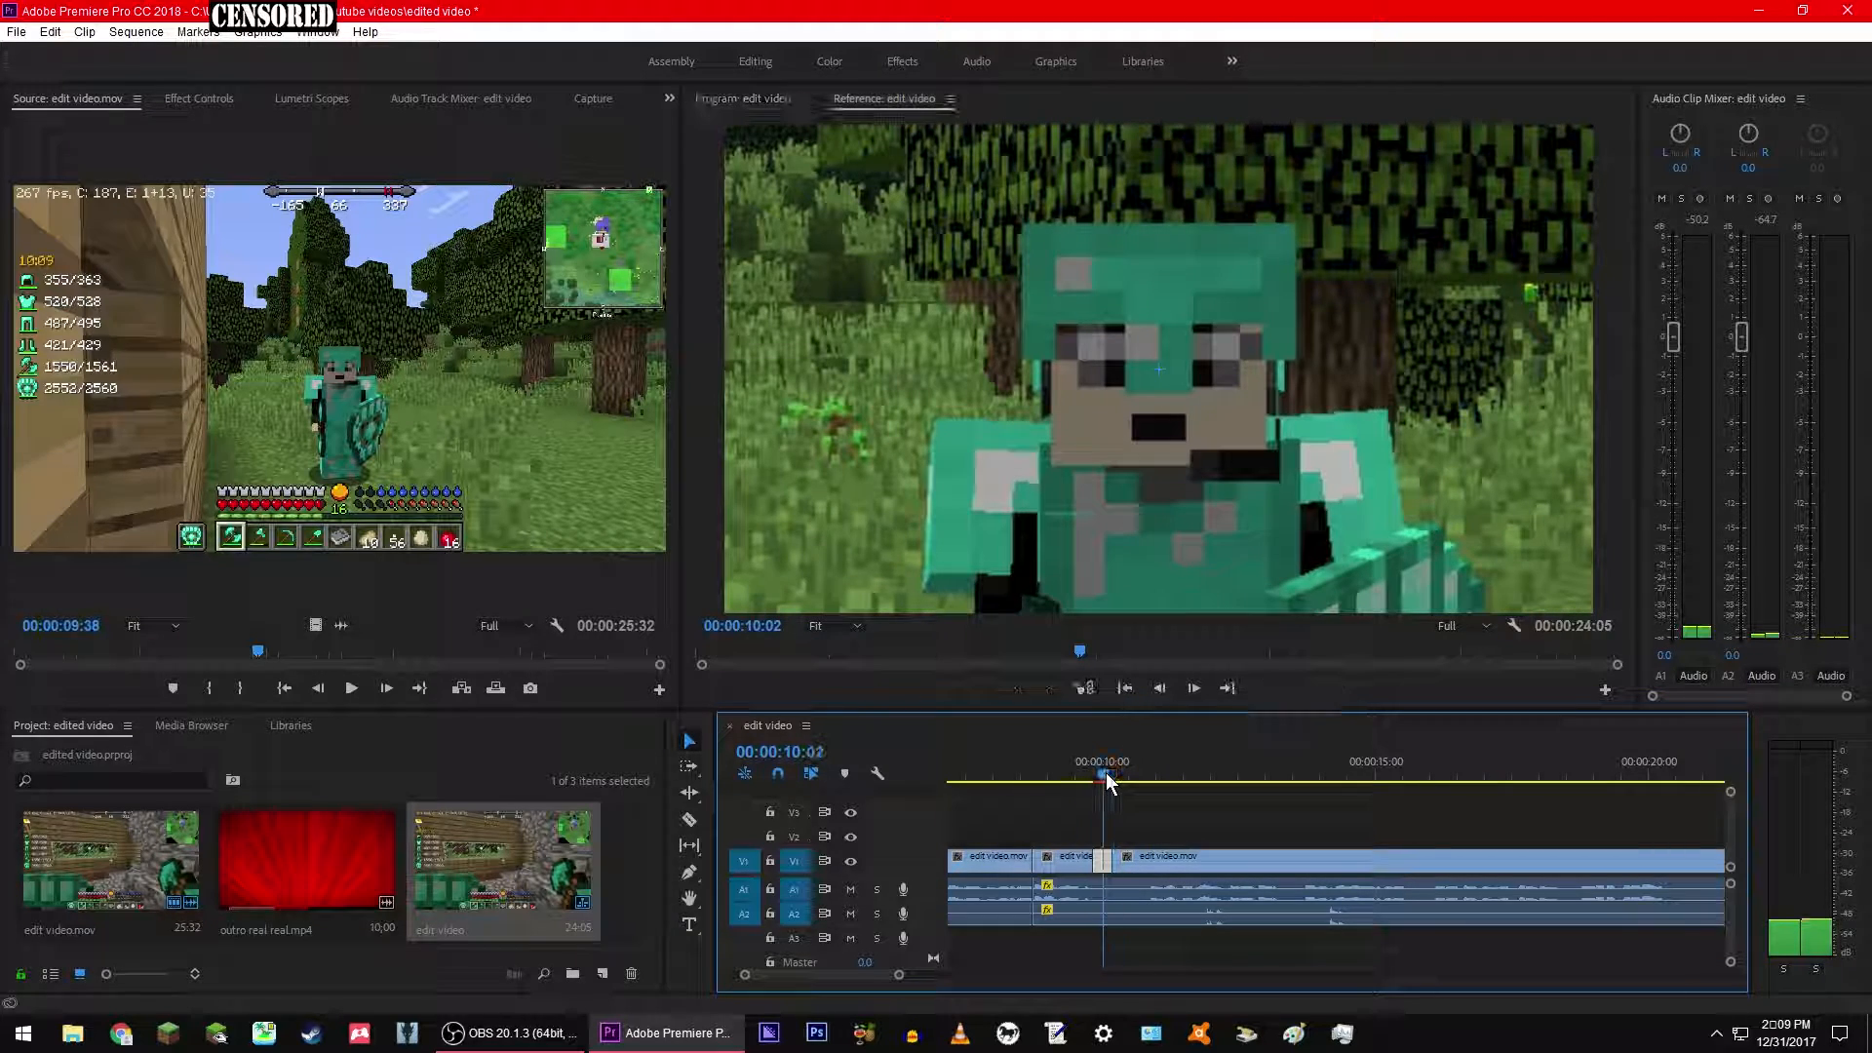
{"action": "left_click", "coordinate": [822, 629]}
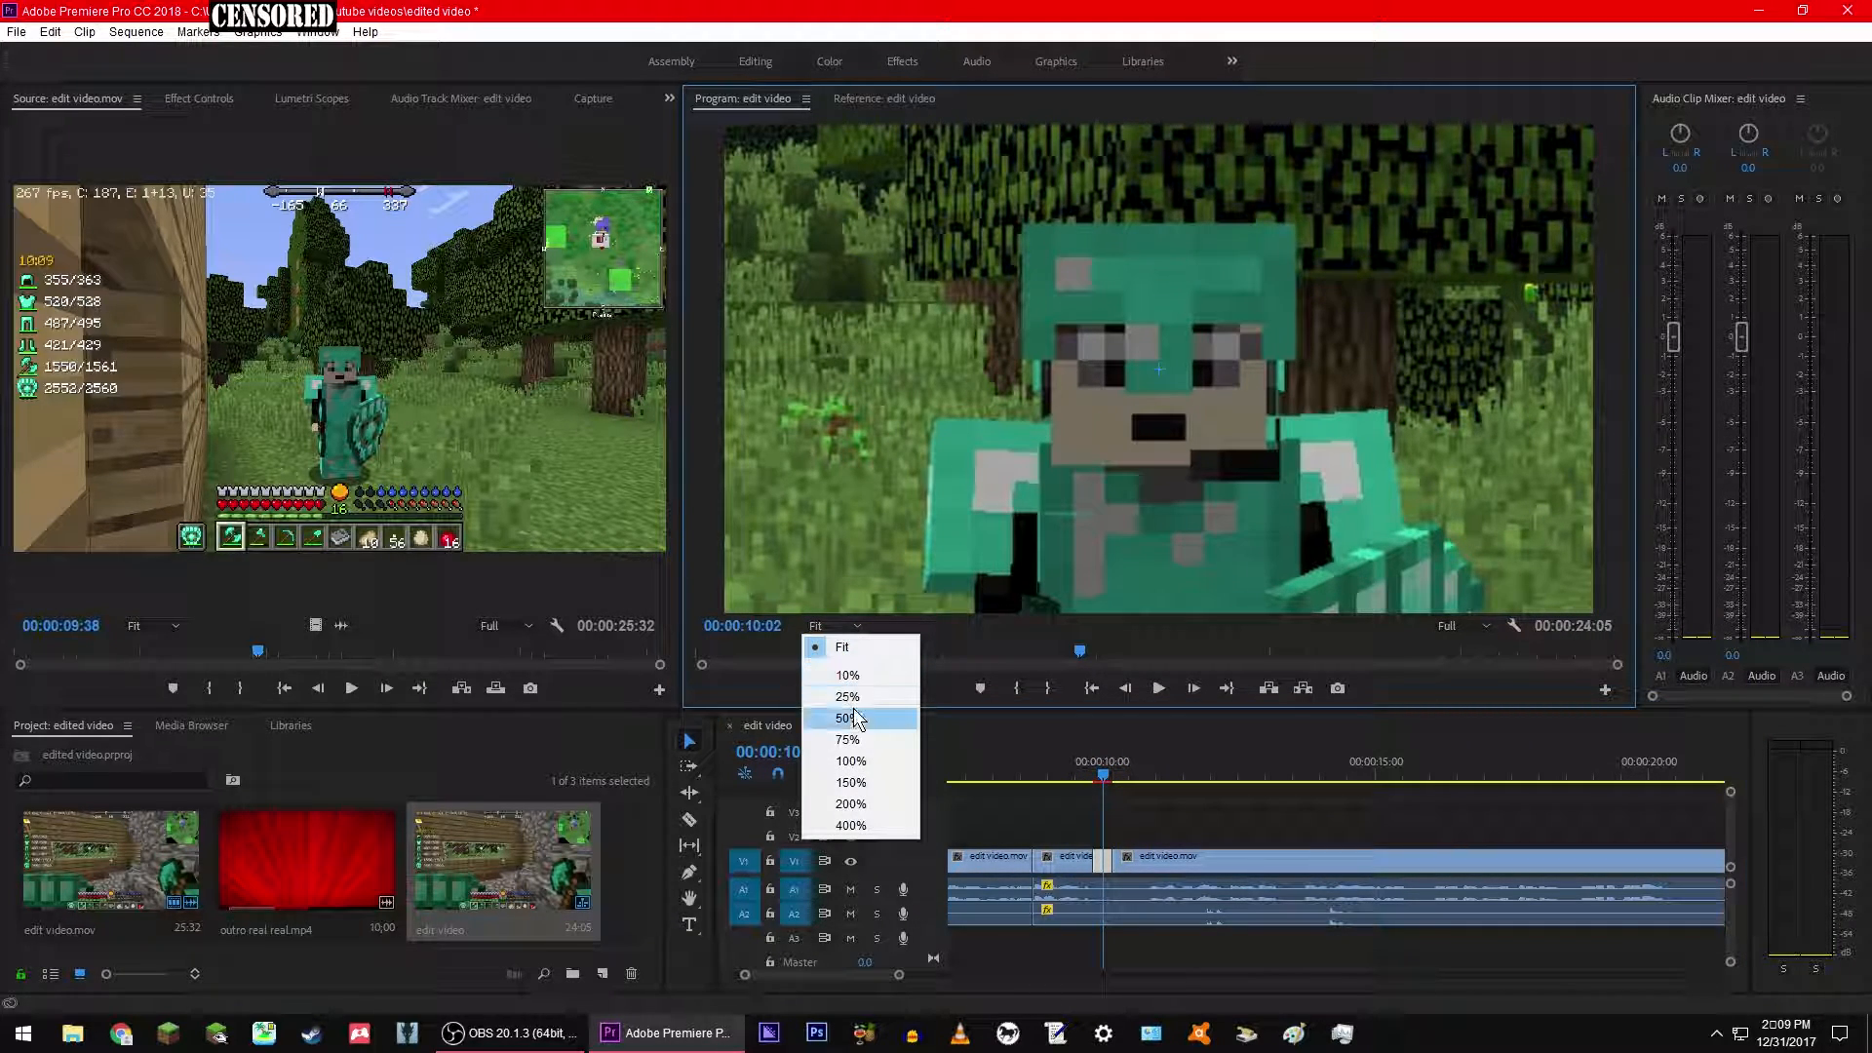
{"action": "left_click", "coordinate": [851, 719]}
{"action": "left_click", "coordinate": [847, 624]}
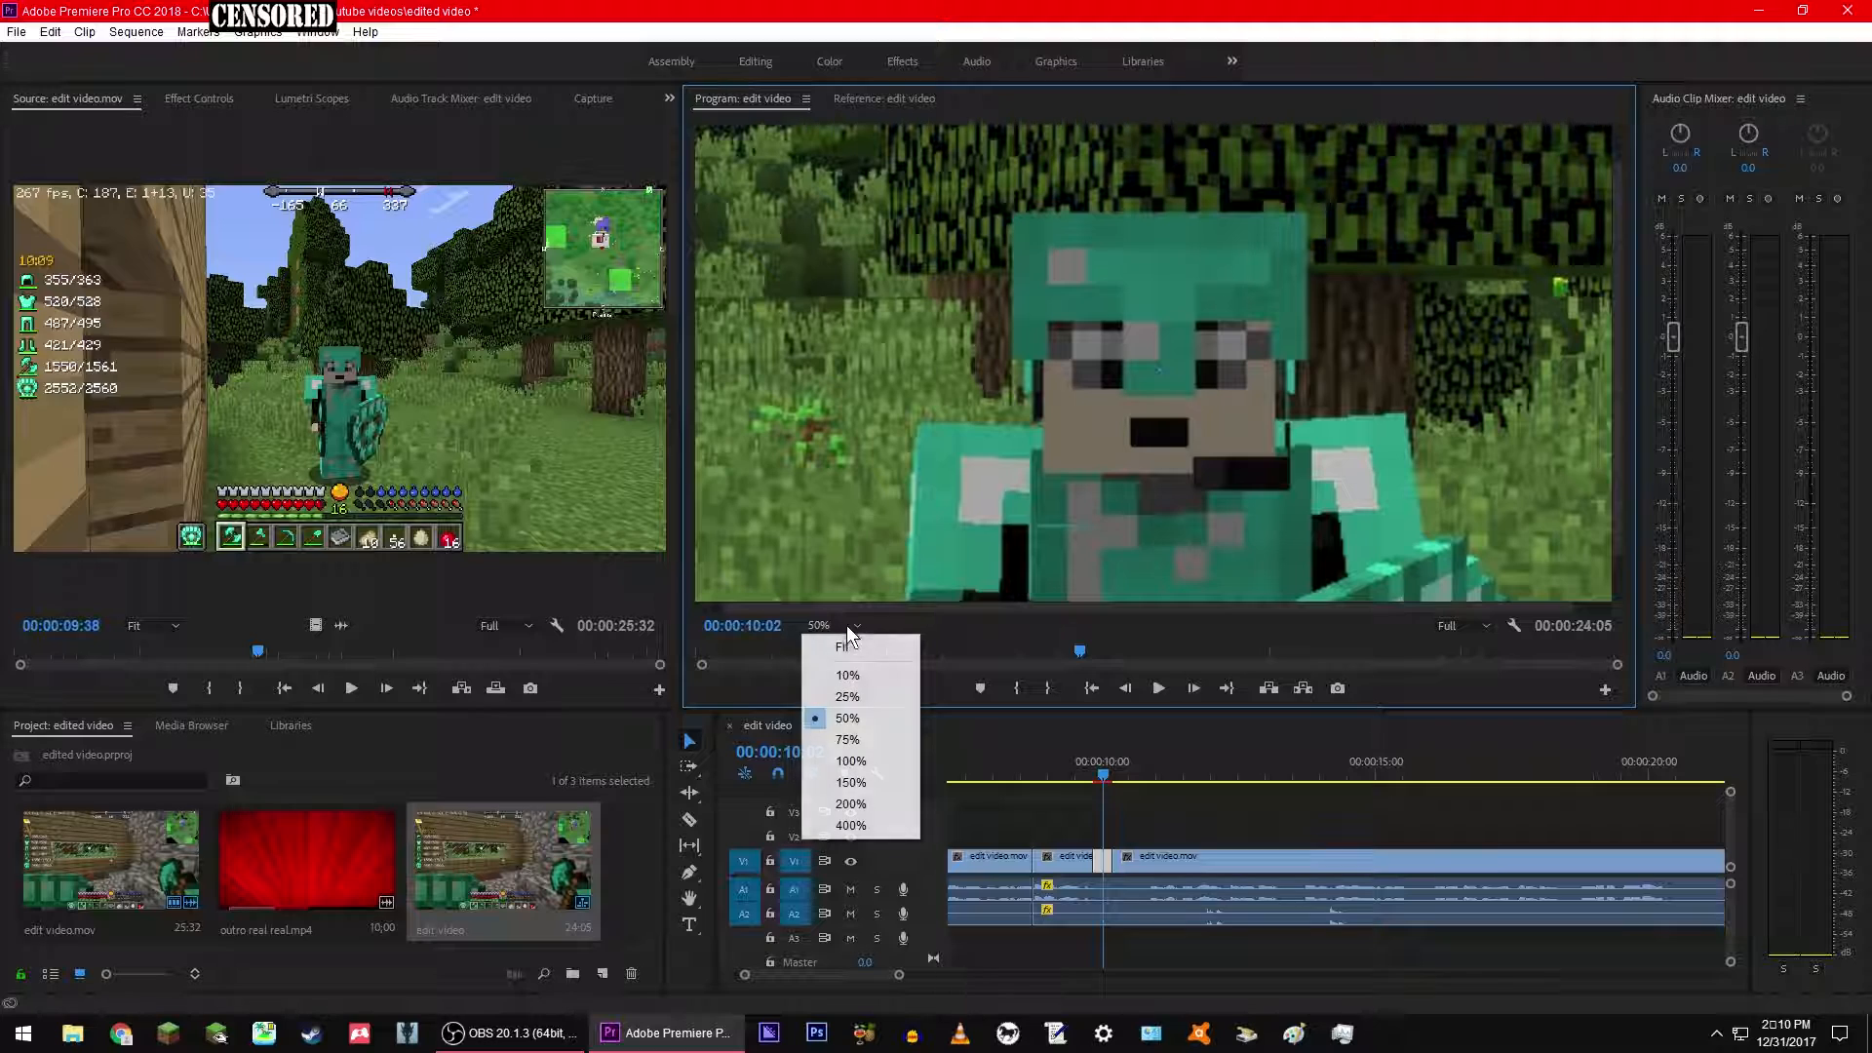
{"action": "left_click", "coordinate": [868, 675]}
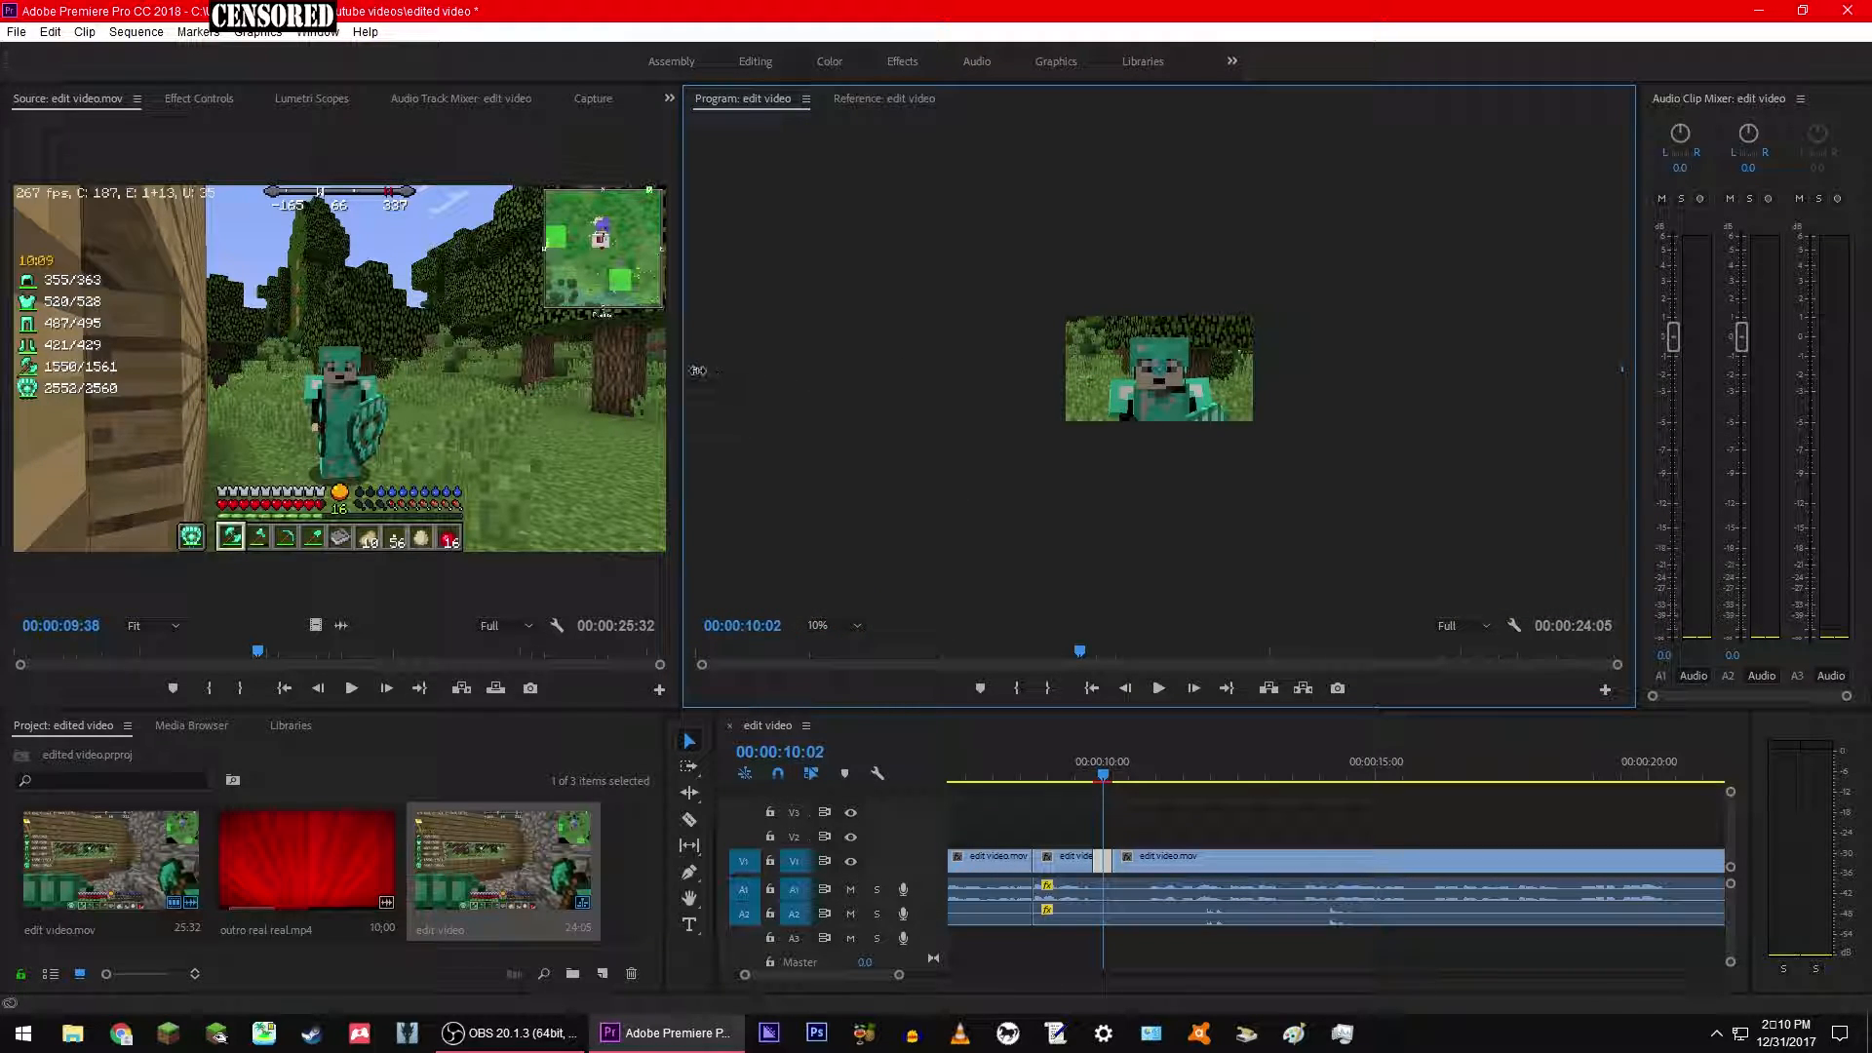
Step: Rotate the close-up clip counter-clockwise and enlarge it so the tilted face fills the frame, then restore the monitor zoom to Fit
{"action": "left_click_drag", "start_coordinate": [699, 369], "coordinate": [815, 367]}
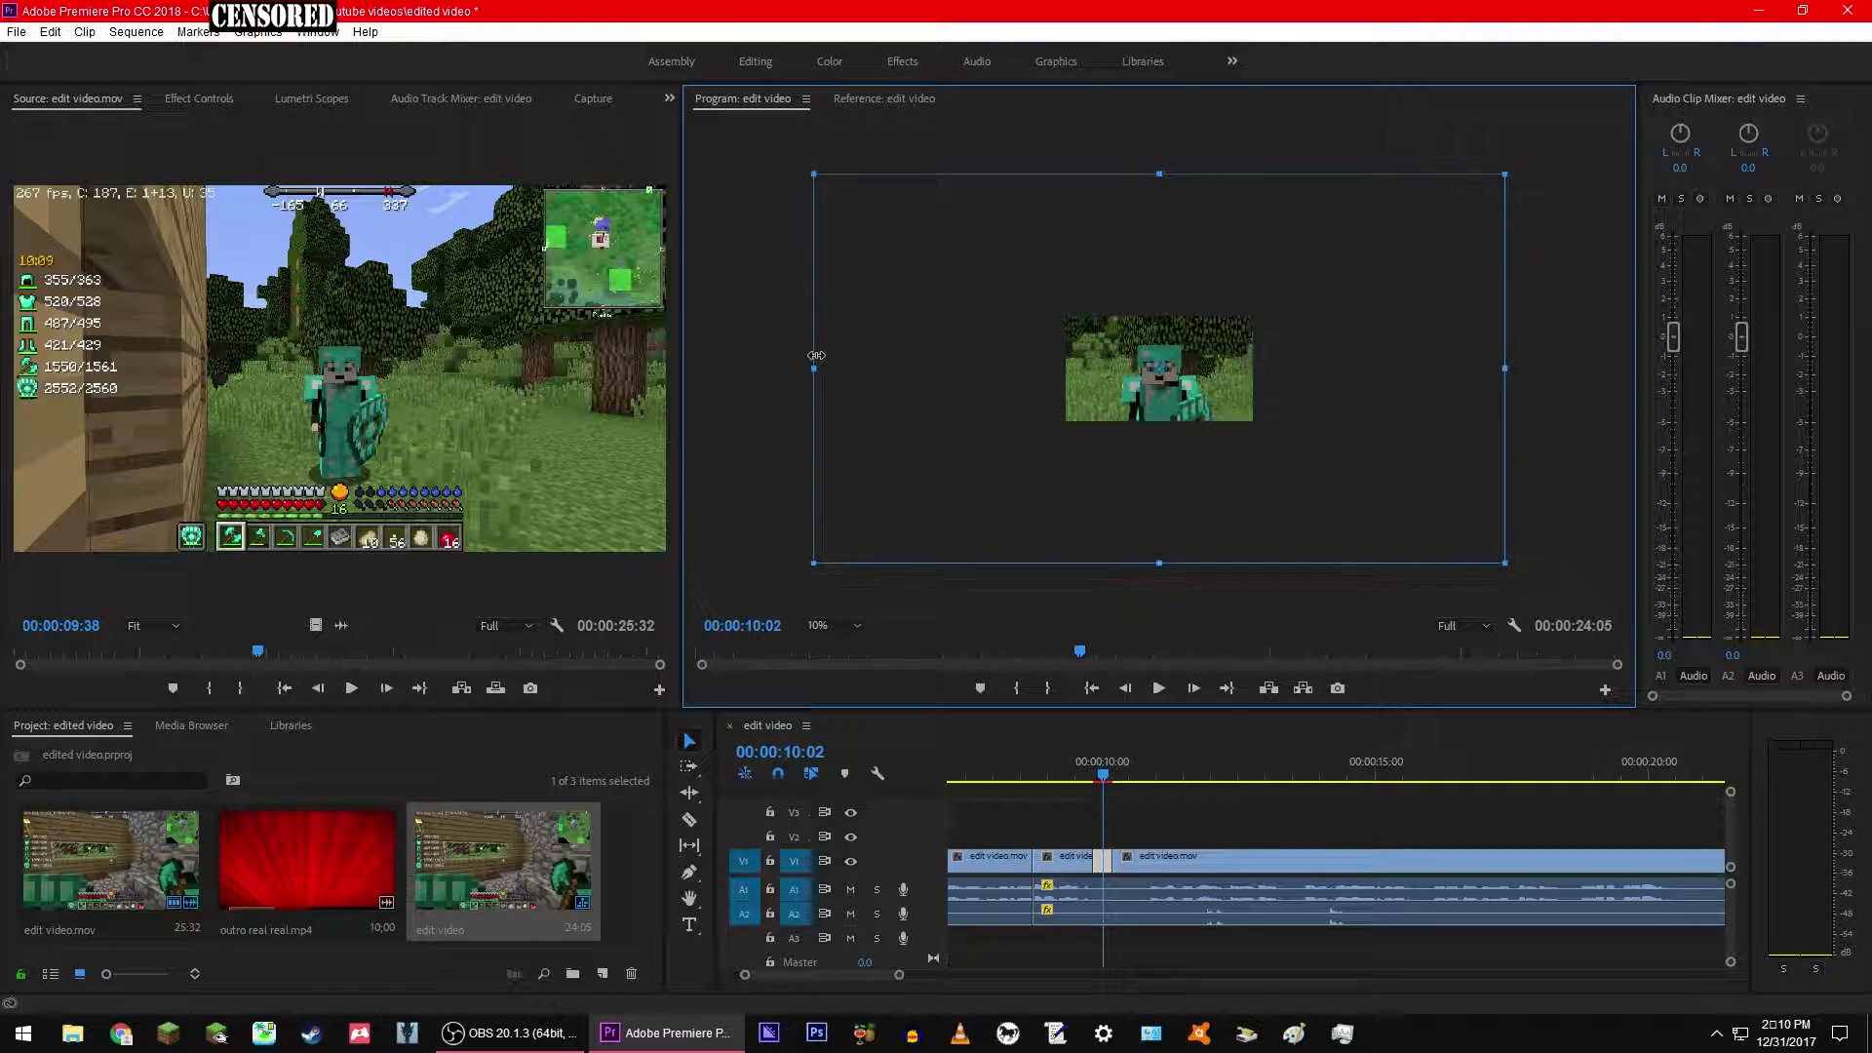
{"action": "left_click_drag", "start_coordinate": [806, 160], "coordinate": [704, 508]}
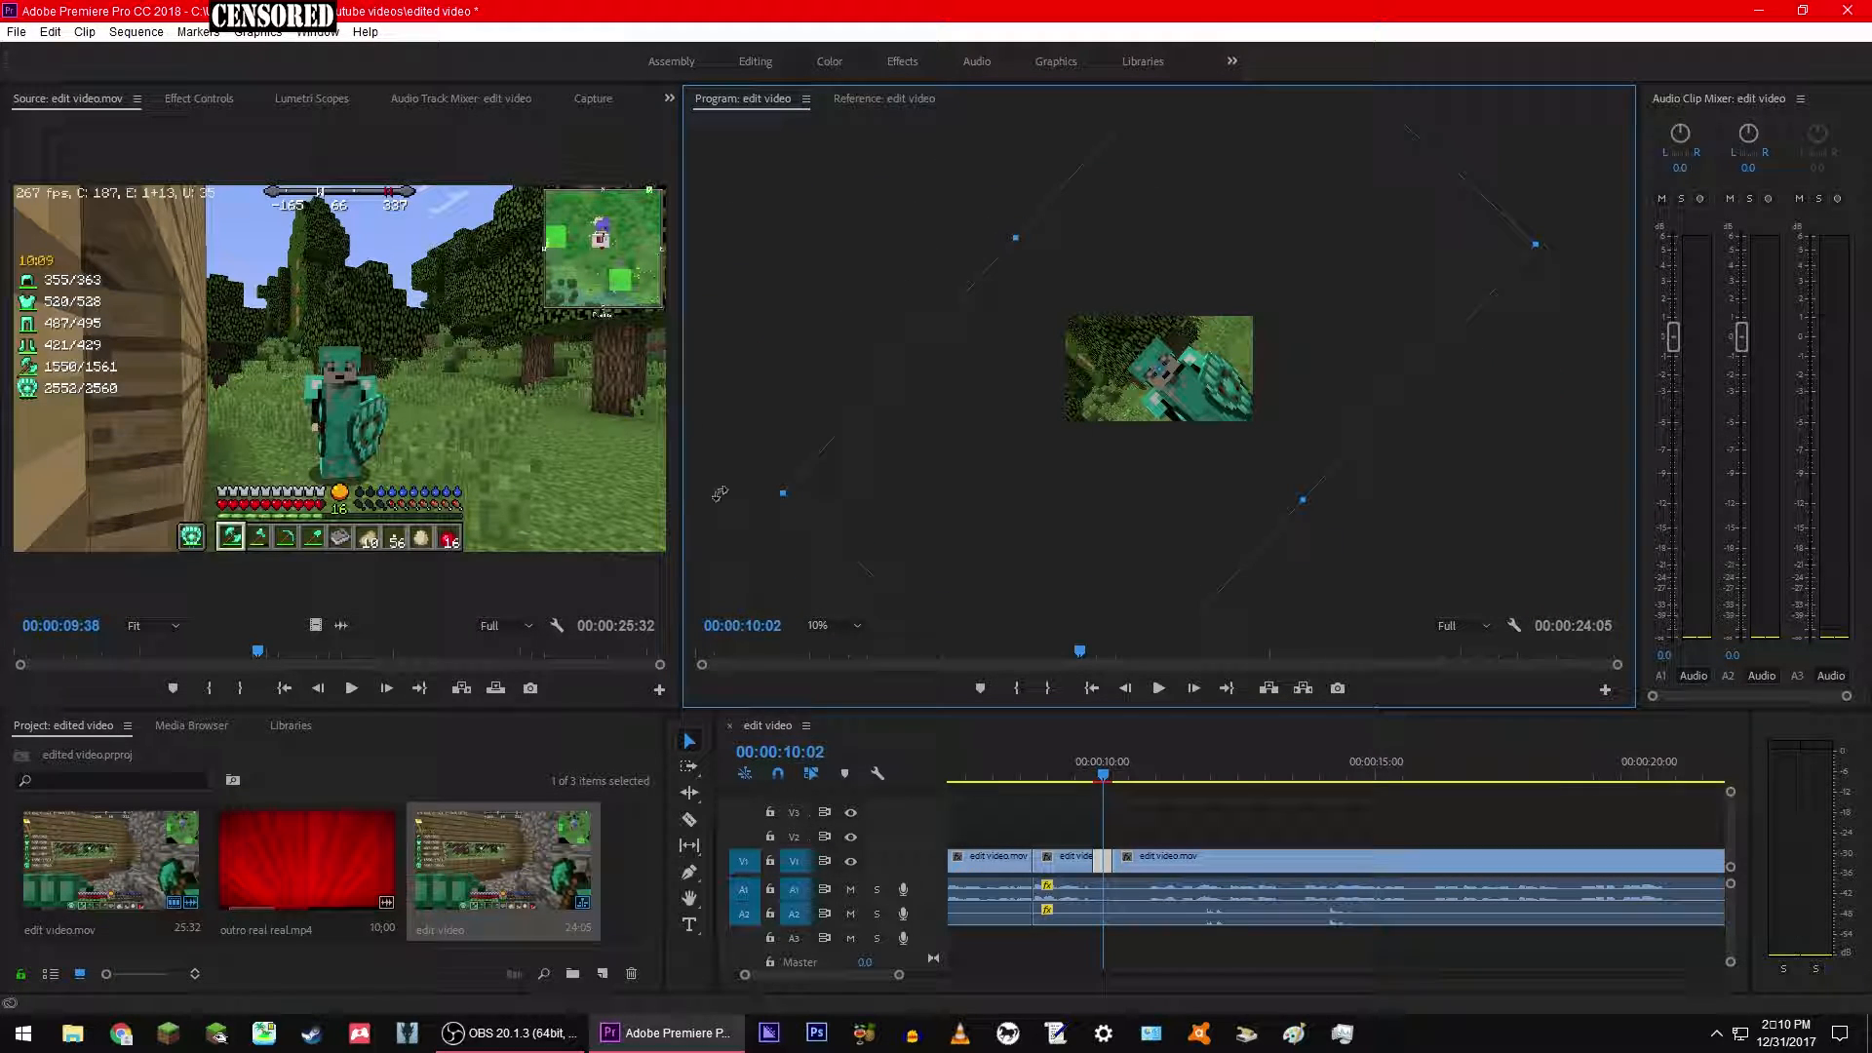
{"action": "left_click_drag", "start_coordinate": [1018, 236], "coordinate": [660, 100]}
{"action": "left_click", "coordinate": [827, 626]}
{"action": "left_click", "coordinate": [838, 644]}
Step: Play through the tilted close-up and return the playhead to it at 00:00:10:00
{"action": "left_click", "coordinate": [1100, 769]}
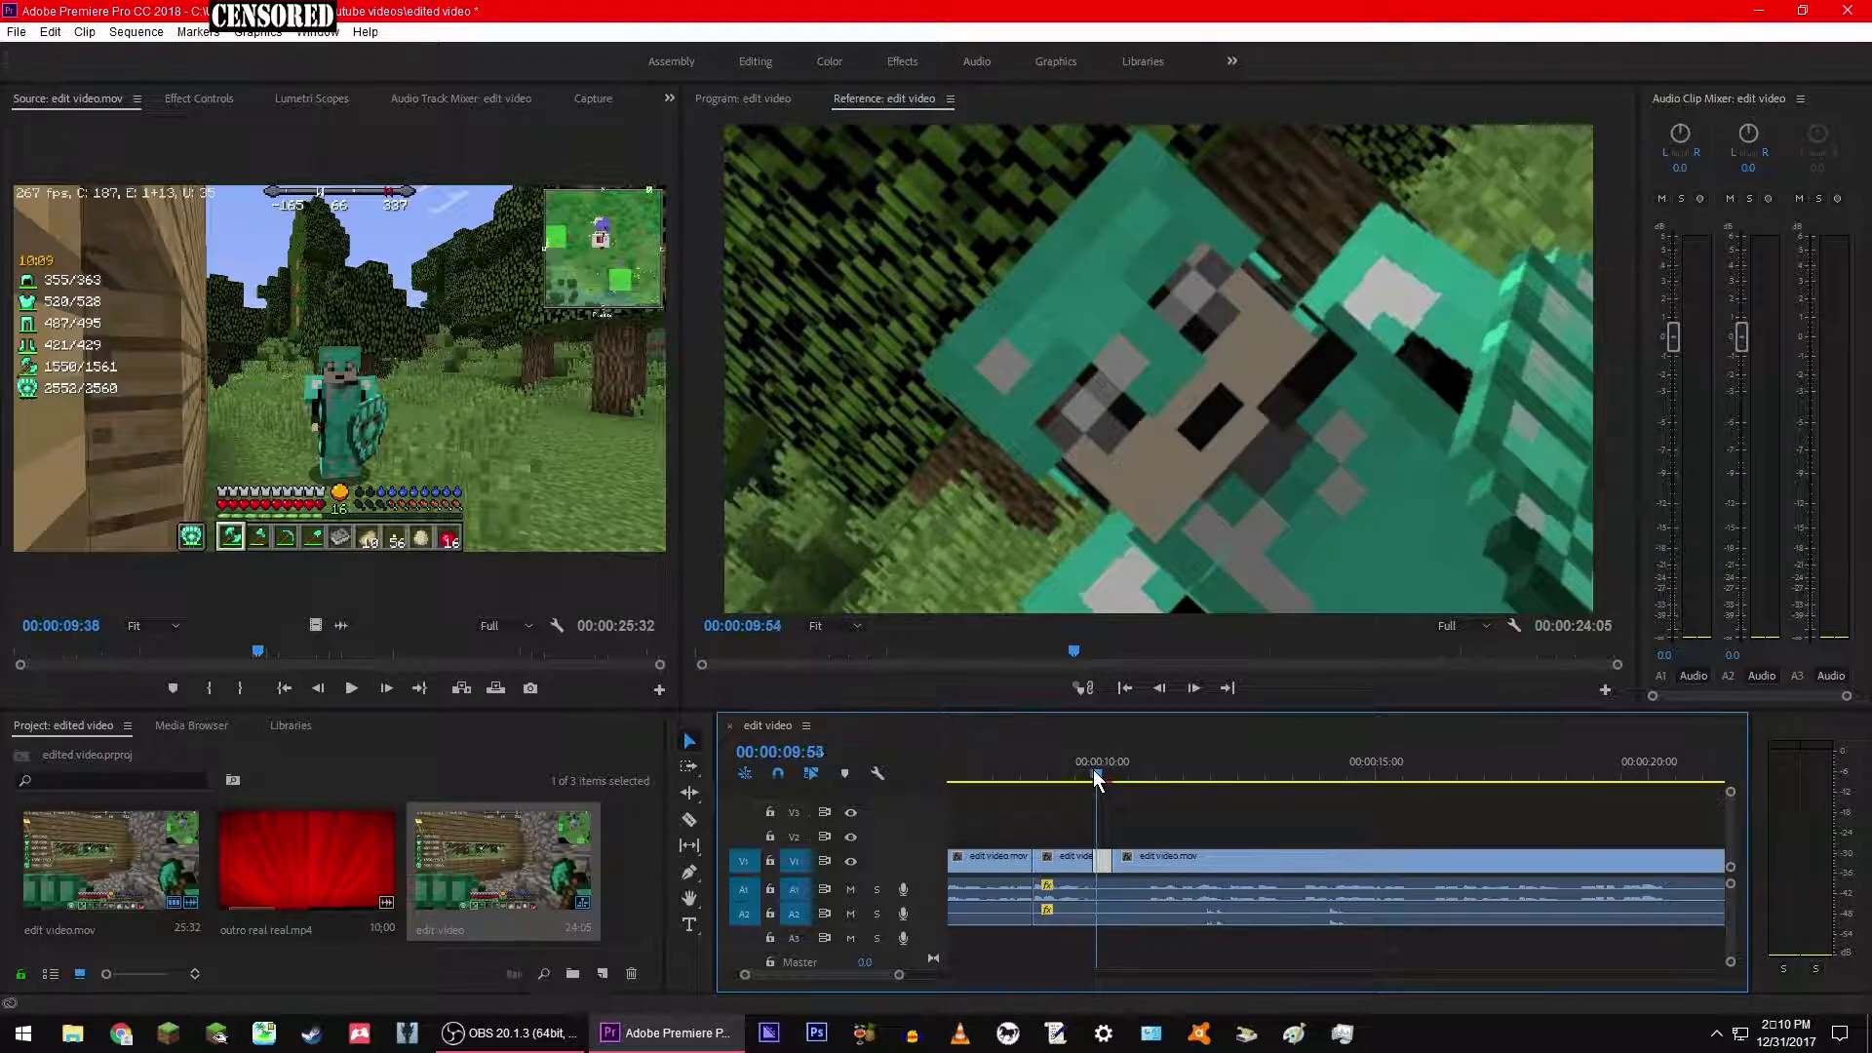
{"action": "key", "text": "space"}
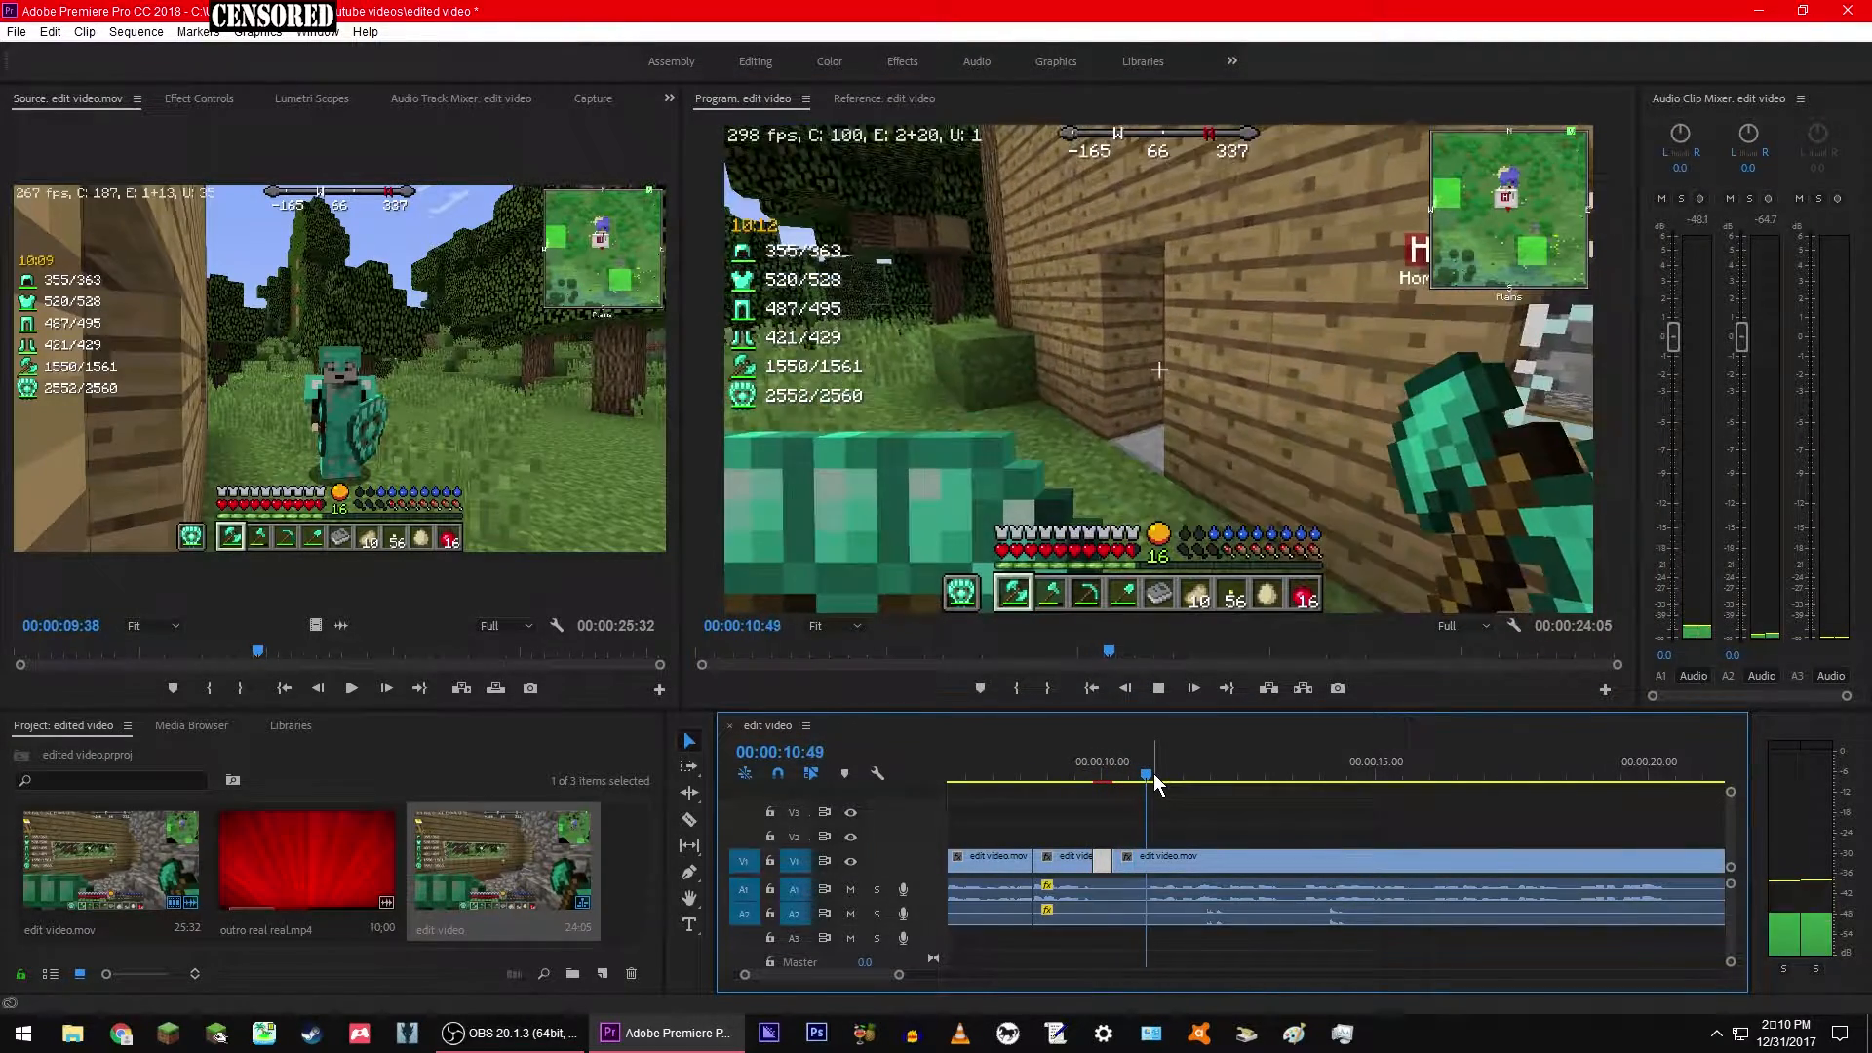
{"action": "left_click", "coordinate": [1149, 776]}
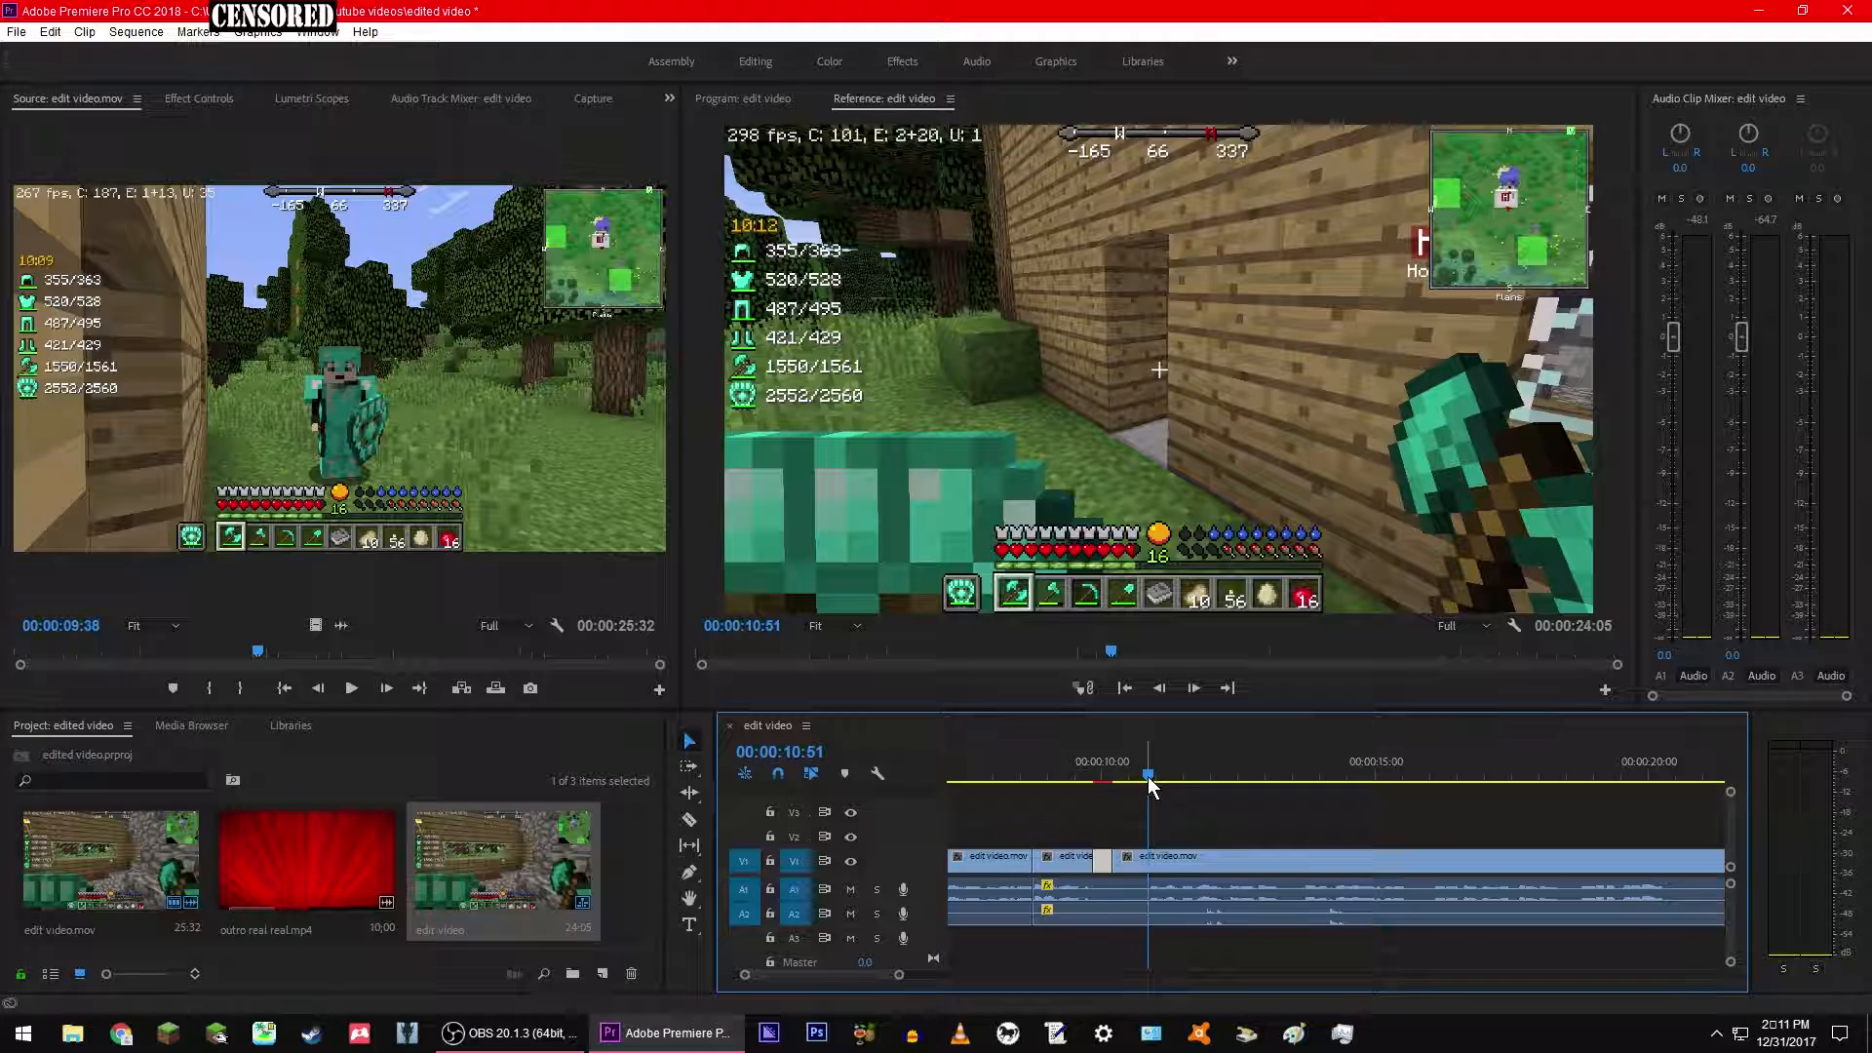
{"action": "left_click_drag", "start_coordinate": [1147, 774], "coordinate": [1099, 775]}
{"action": "left_click", "coordinate": [1098, 775]}
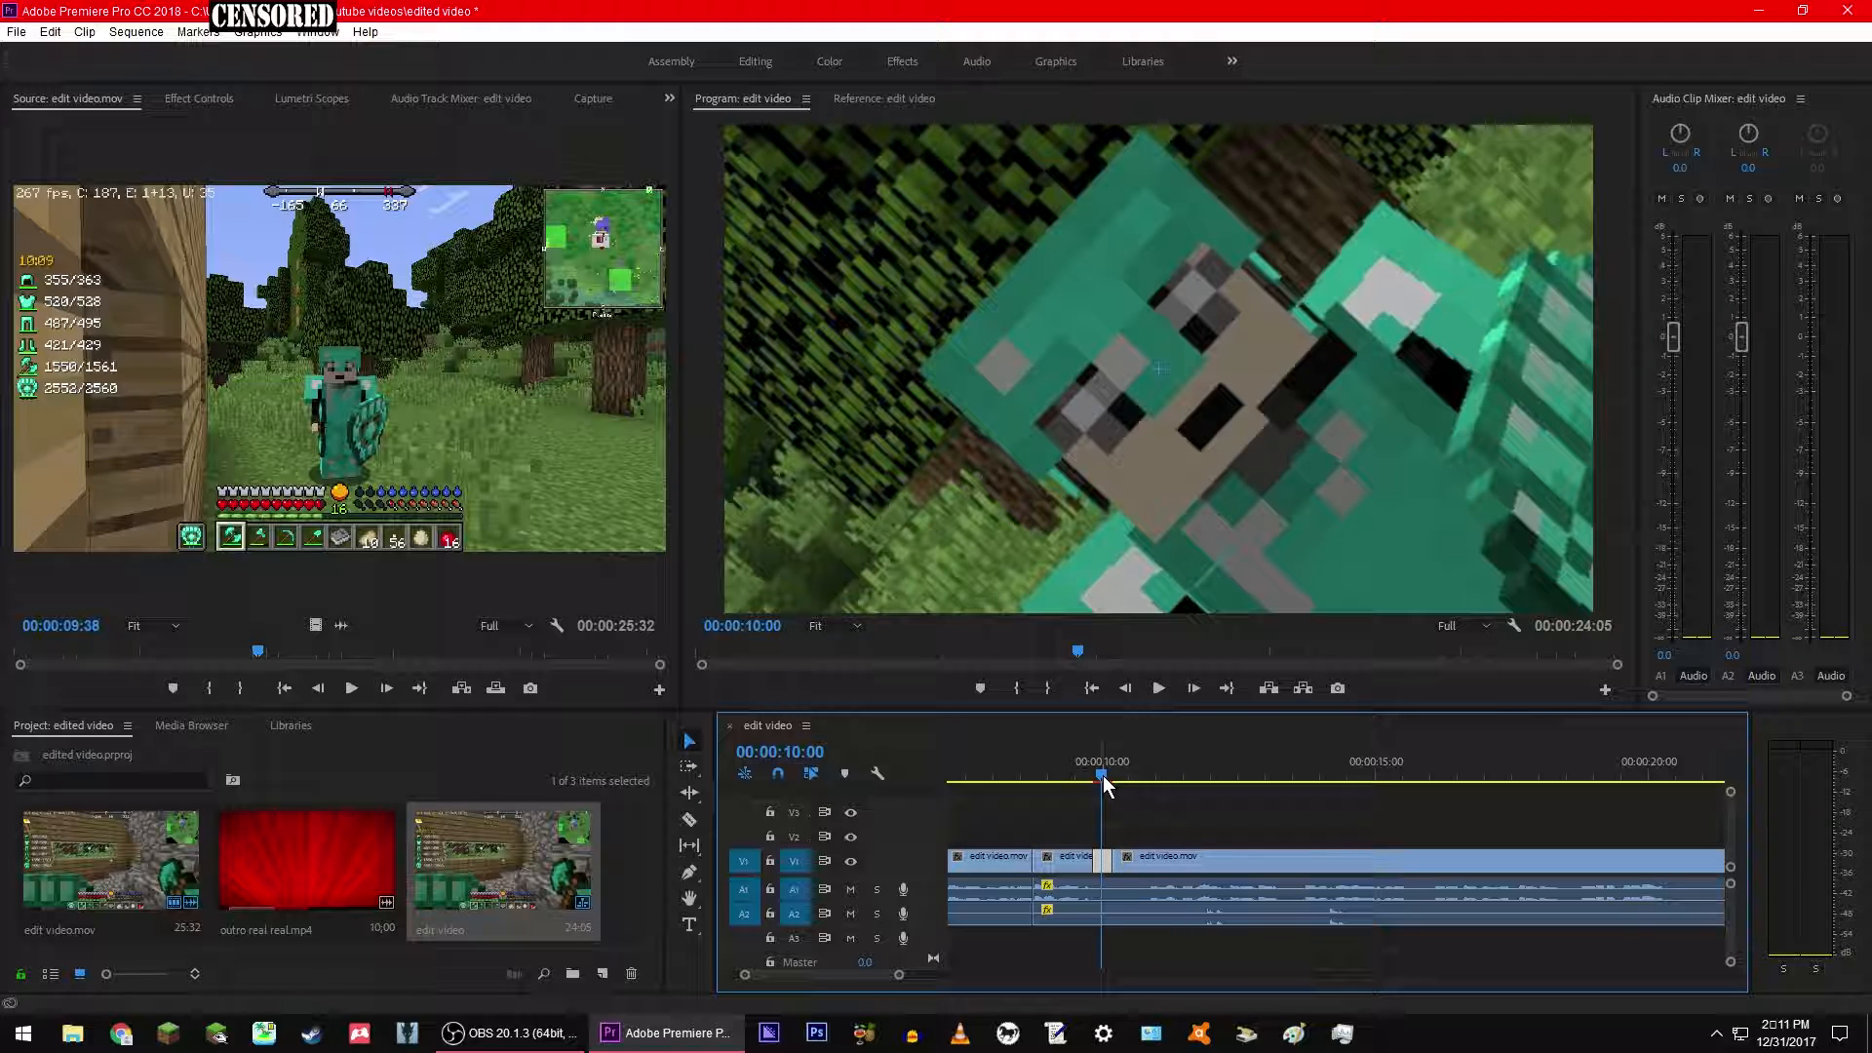
Step: Move the playhead just past the tilted close-up to 00:00:10:55 and activate the Type tool
{"action": "left_click", "coordinate": [1128, 777]}
{"action": "left_click_drag", "start_coordinate": [1131, 778], "coordinate": [1153, 777]}
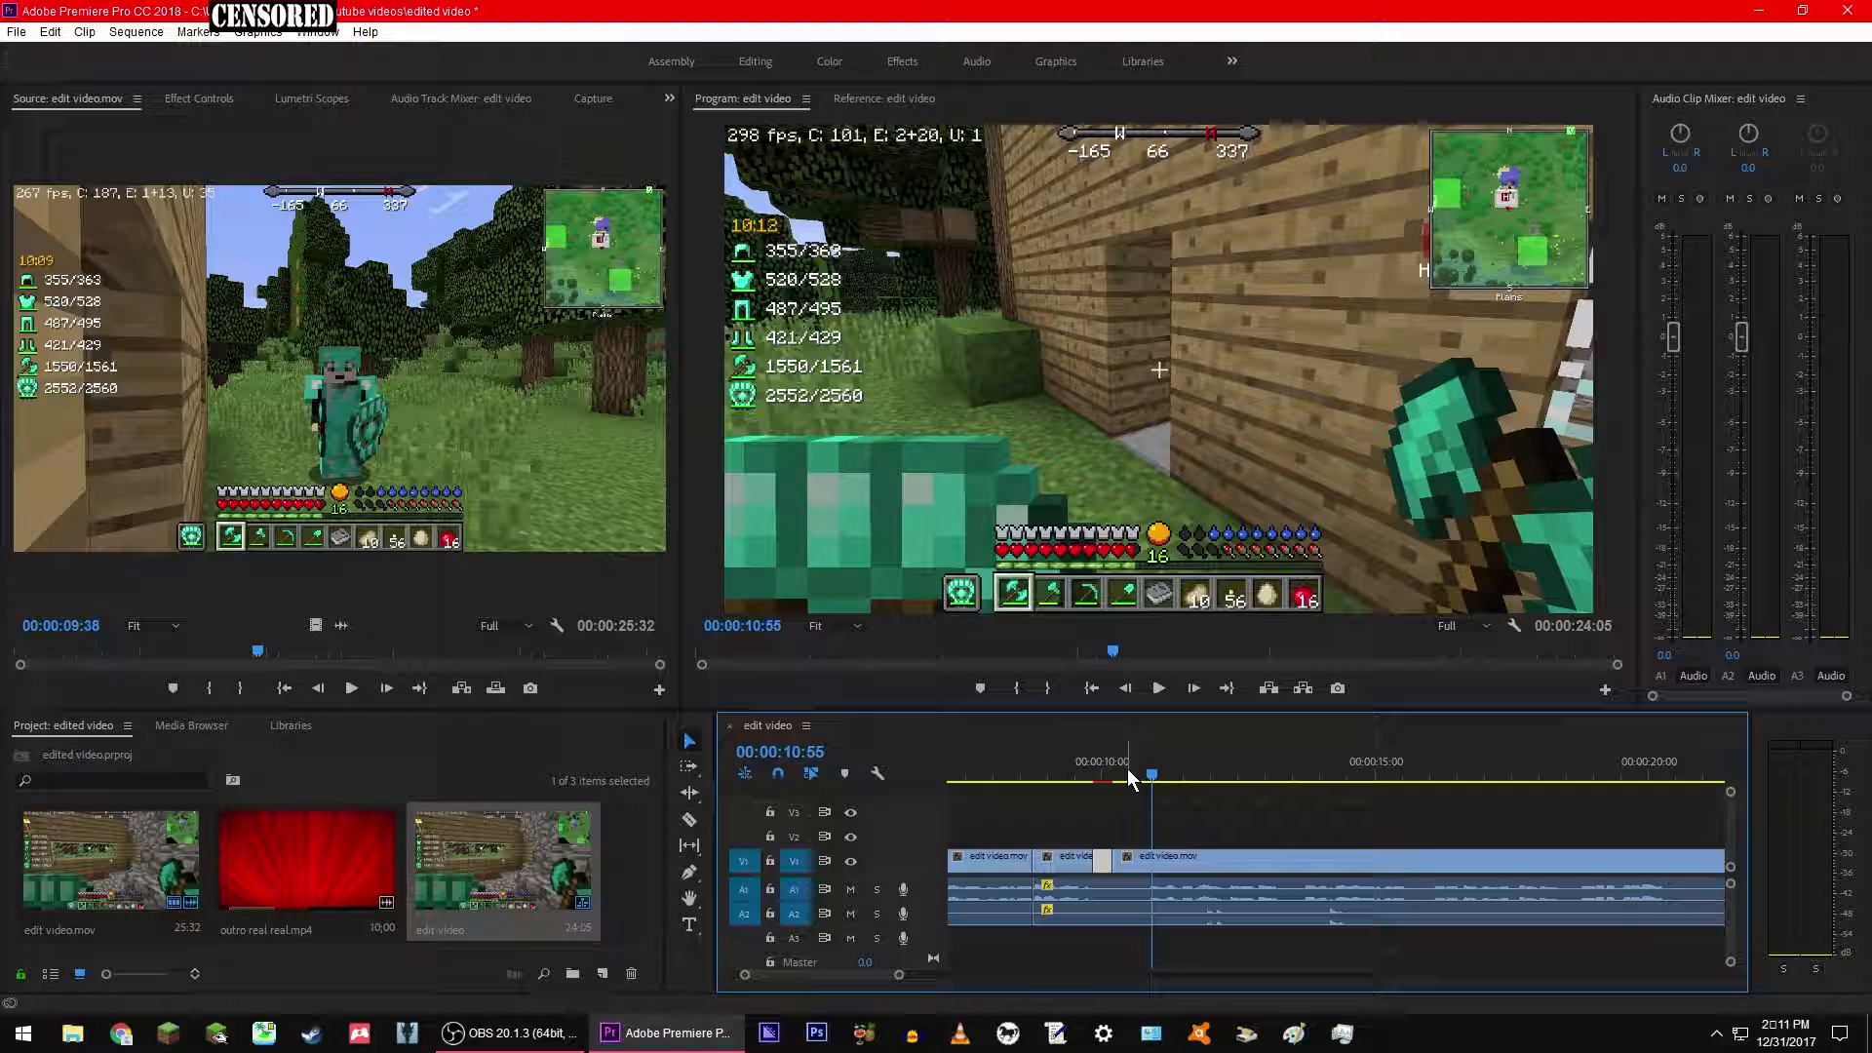
{"action": "left_click", "coordinate": [689, 923]}
{"action": "left_click", "coordinate": [874, 196]}
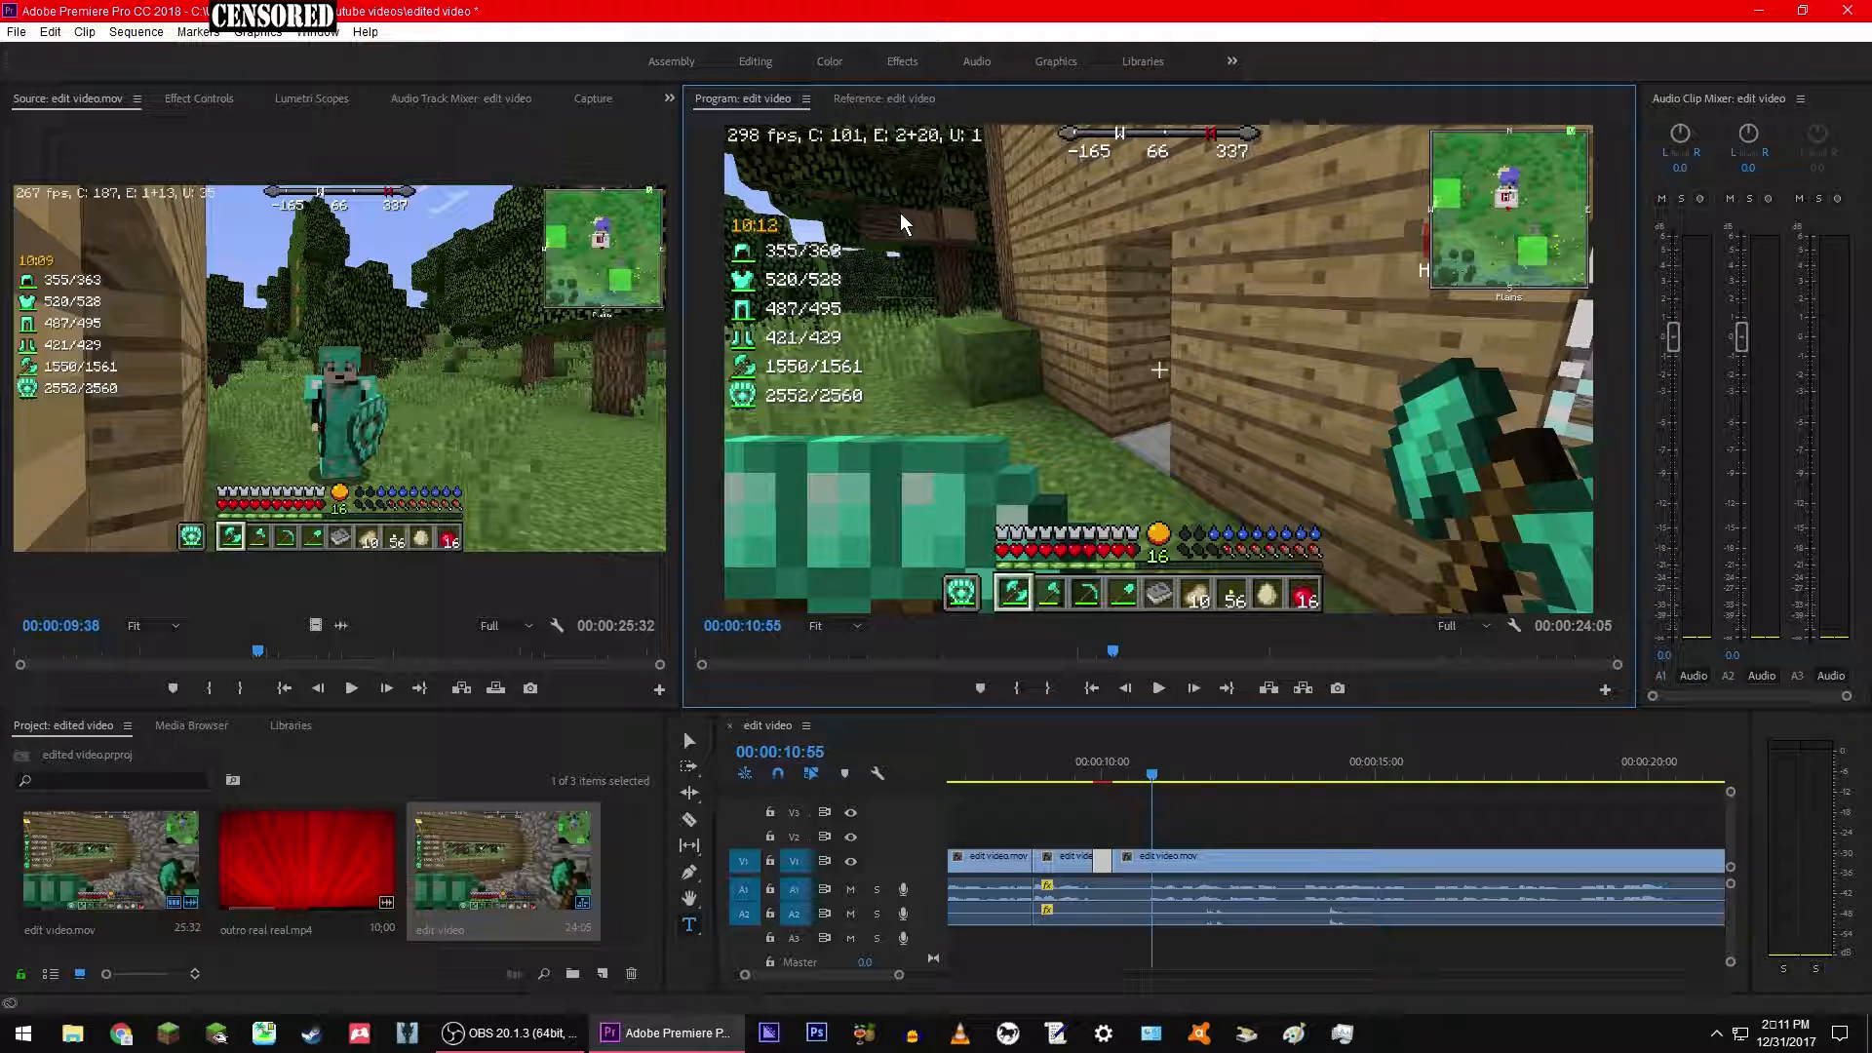
{"action": "left_click", "coordinate": [689, 926]}
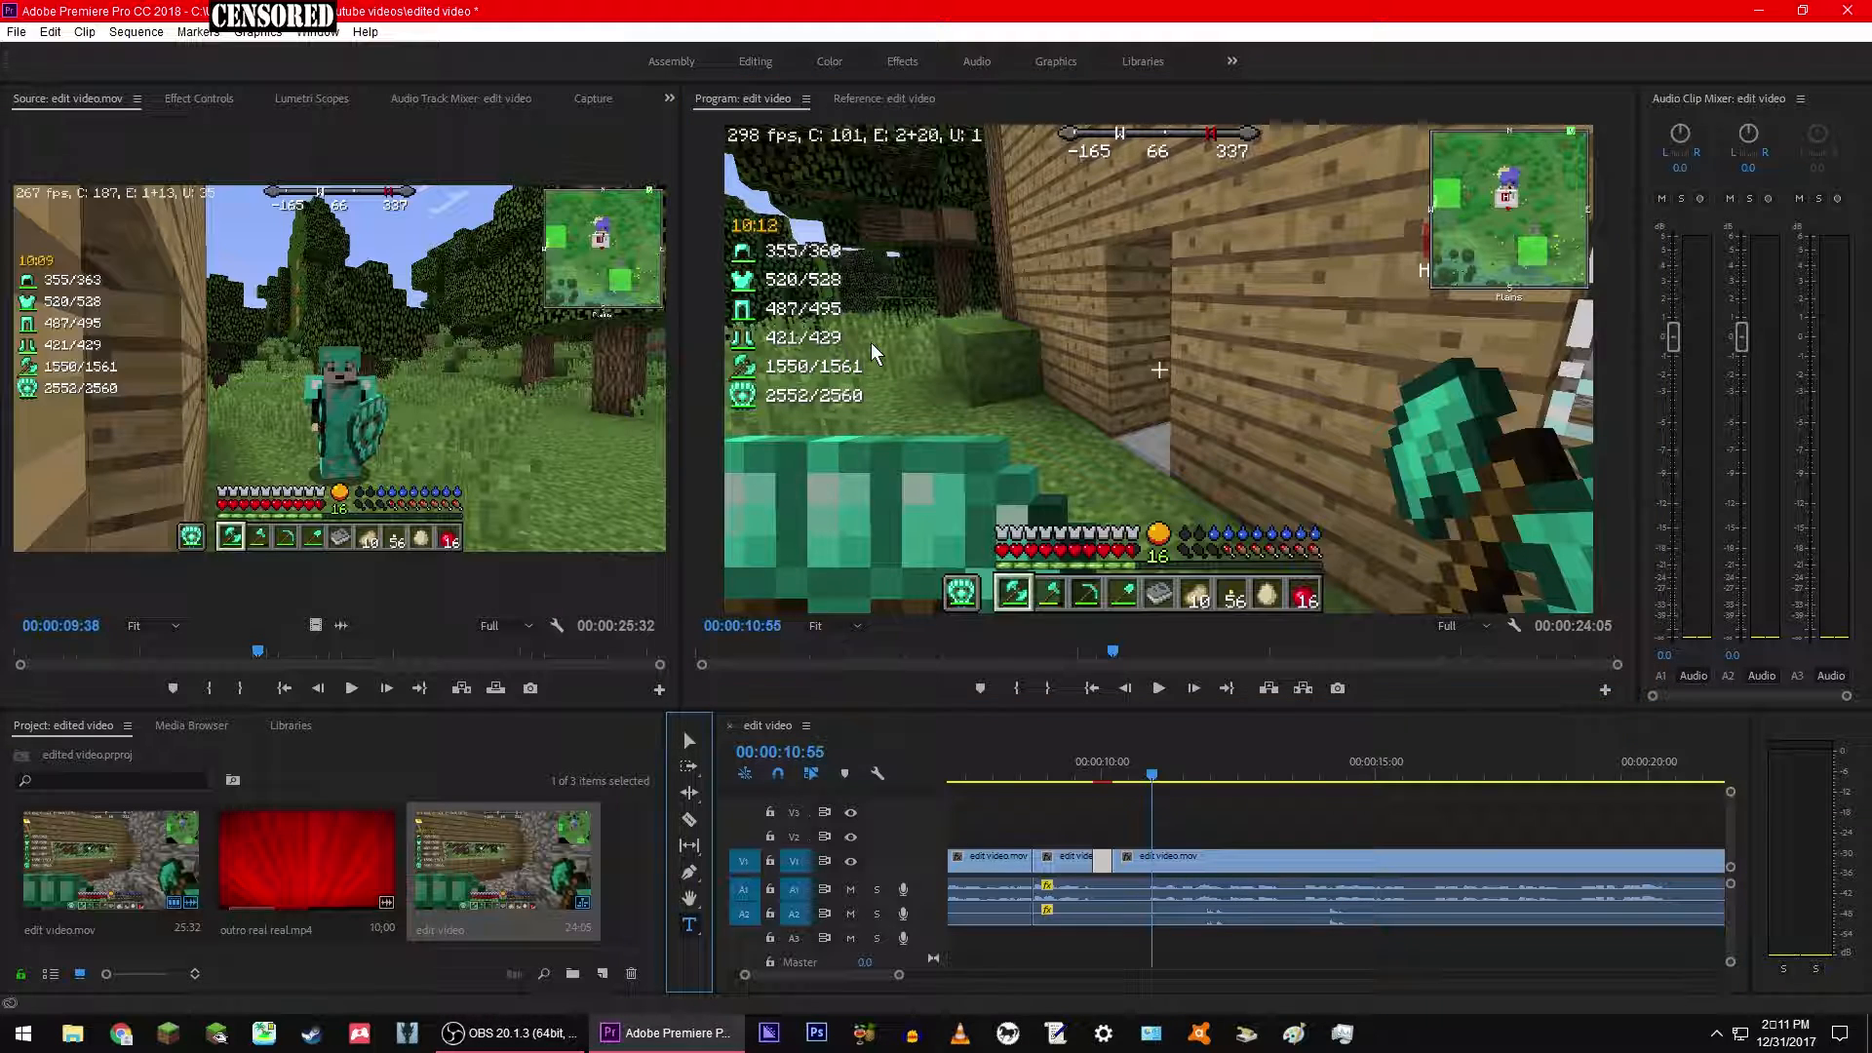
Step: Draw a text box across the middle of the program frame and enter DERP
{"action": "left_click", "coordinate": [883, 223]}
{"action": "left_click", "coordinate": [858, 98]}
{"action": "left_click", "coordinate": [753, 101]}
{"action": "left_click", "coordinate": [1165, 862]}
{"action": "left_click_drag", "start_coordinate": [954, 357], "coordinate": [1040, 407]}
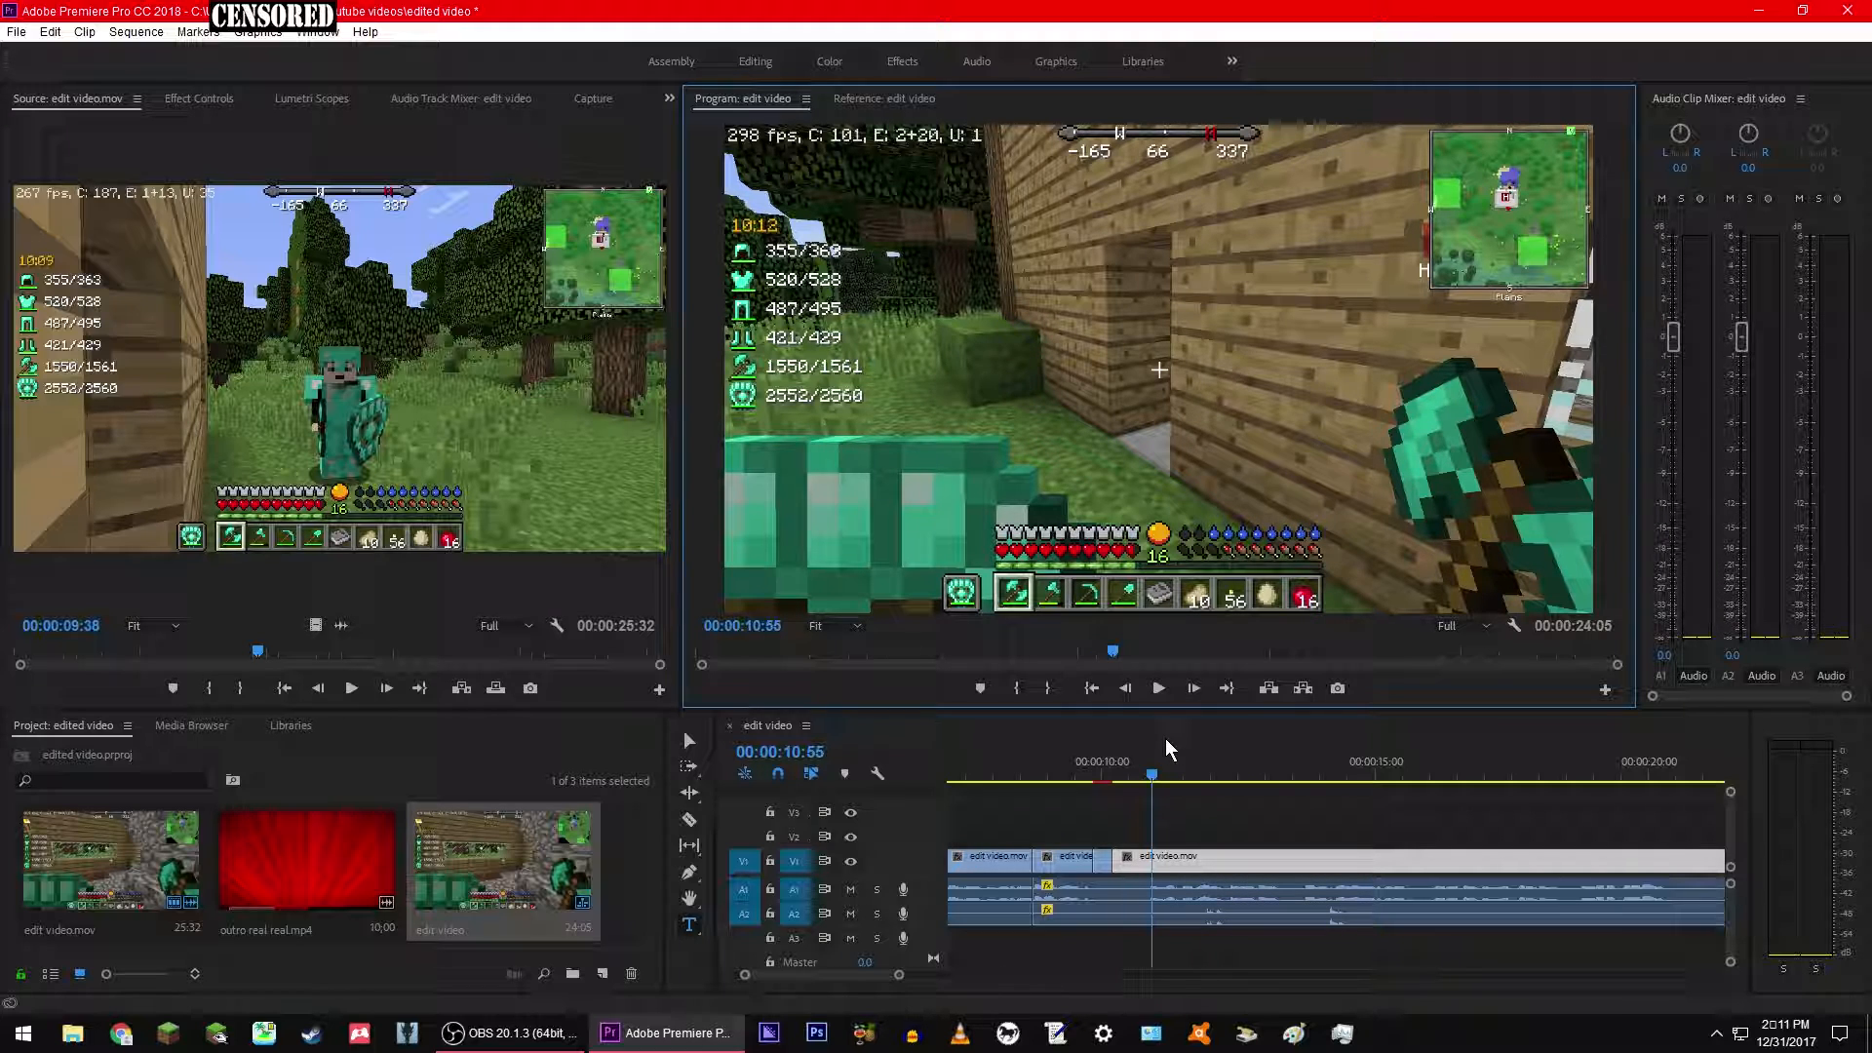
{"action": "left_click", "coordinate": [924, 166]}
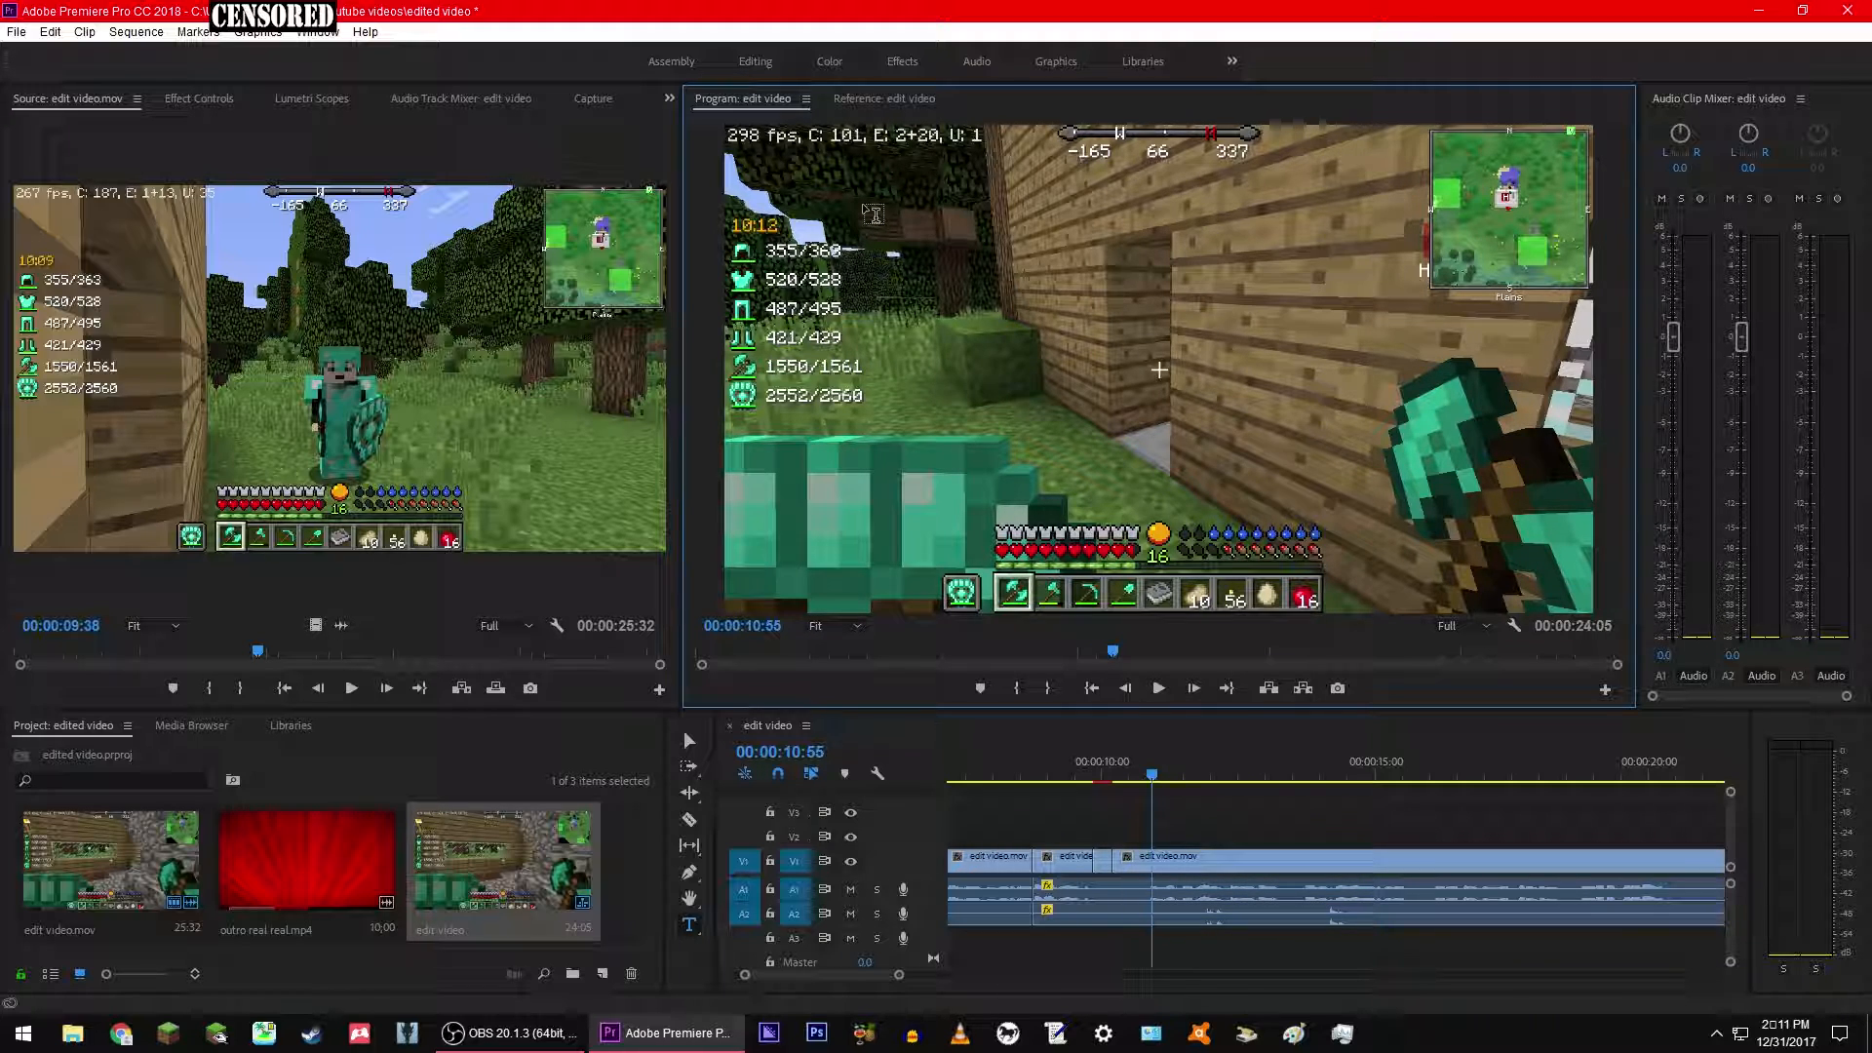
{"action": "left_click_drag", "start_coordinate": [808, 159], "coordinate": [1373, 525]}
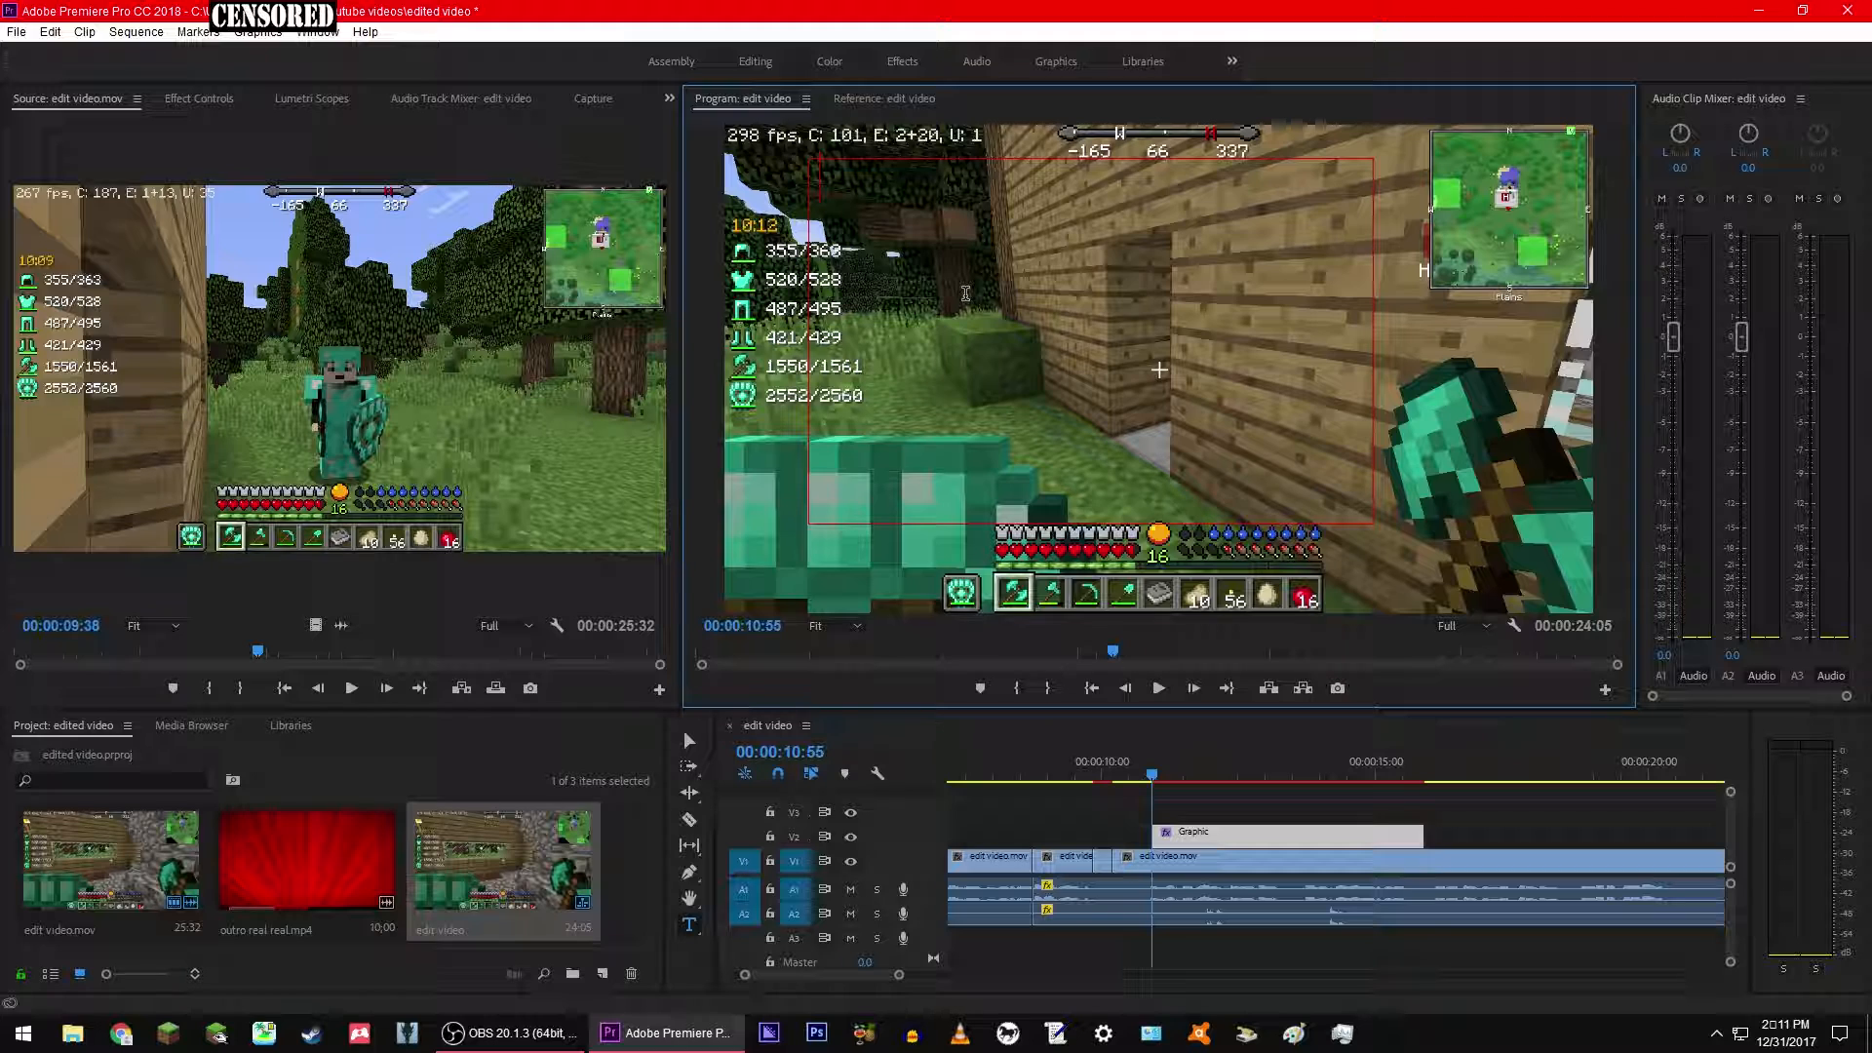
{"action": "type", "text": "DERP"}
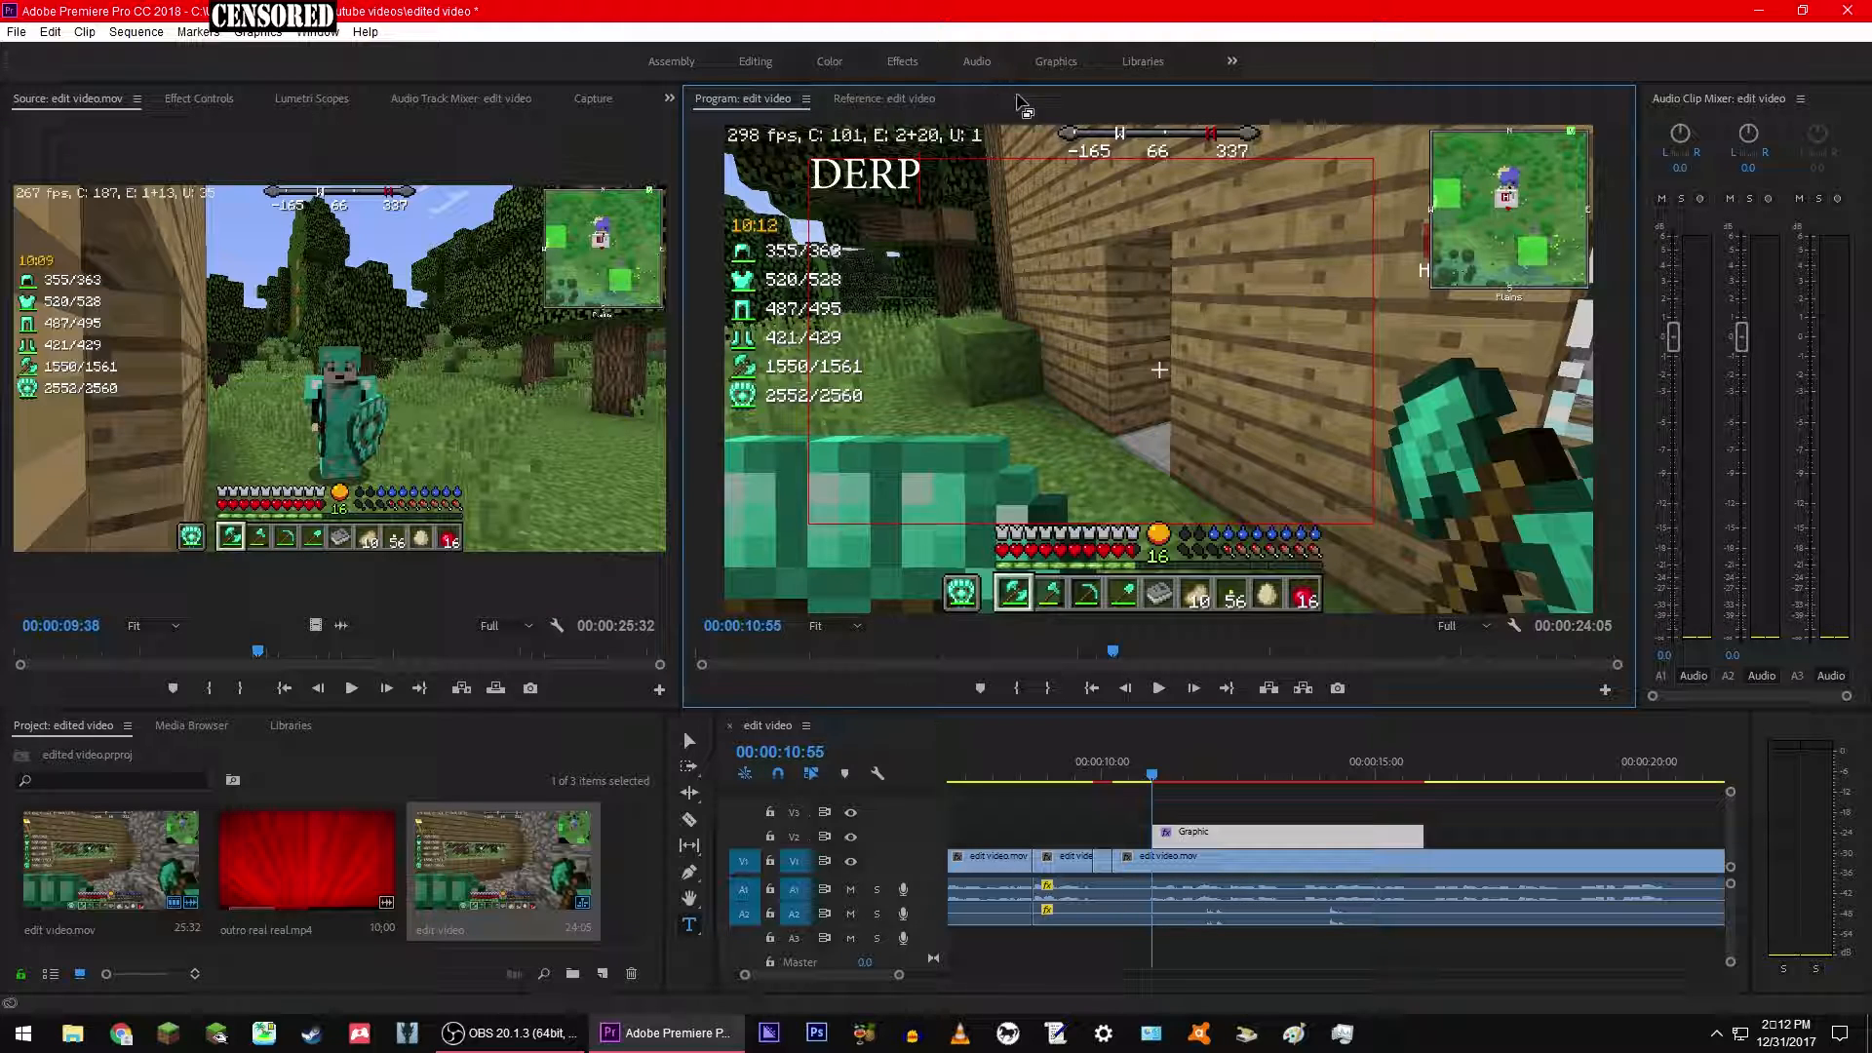
Step: Switch to the Graphics workspace and set the font of the whole DERP text to OCR A Std
{"action": "left_click", "coordinate": [1053, 61]}
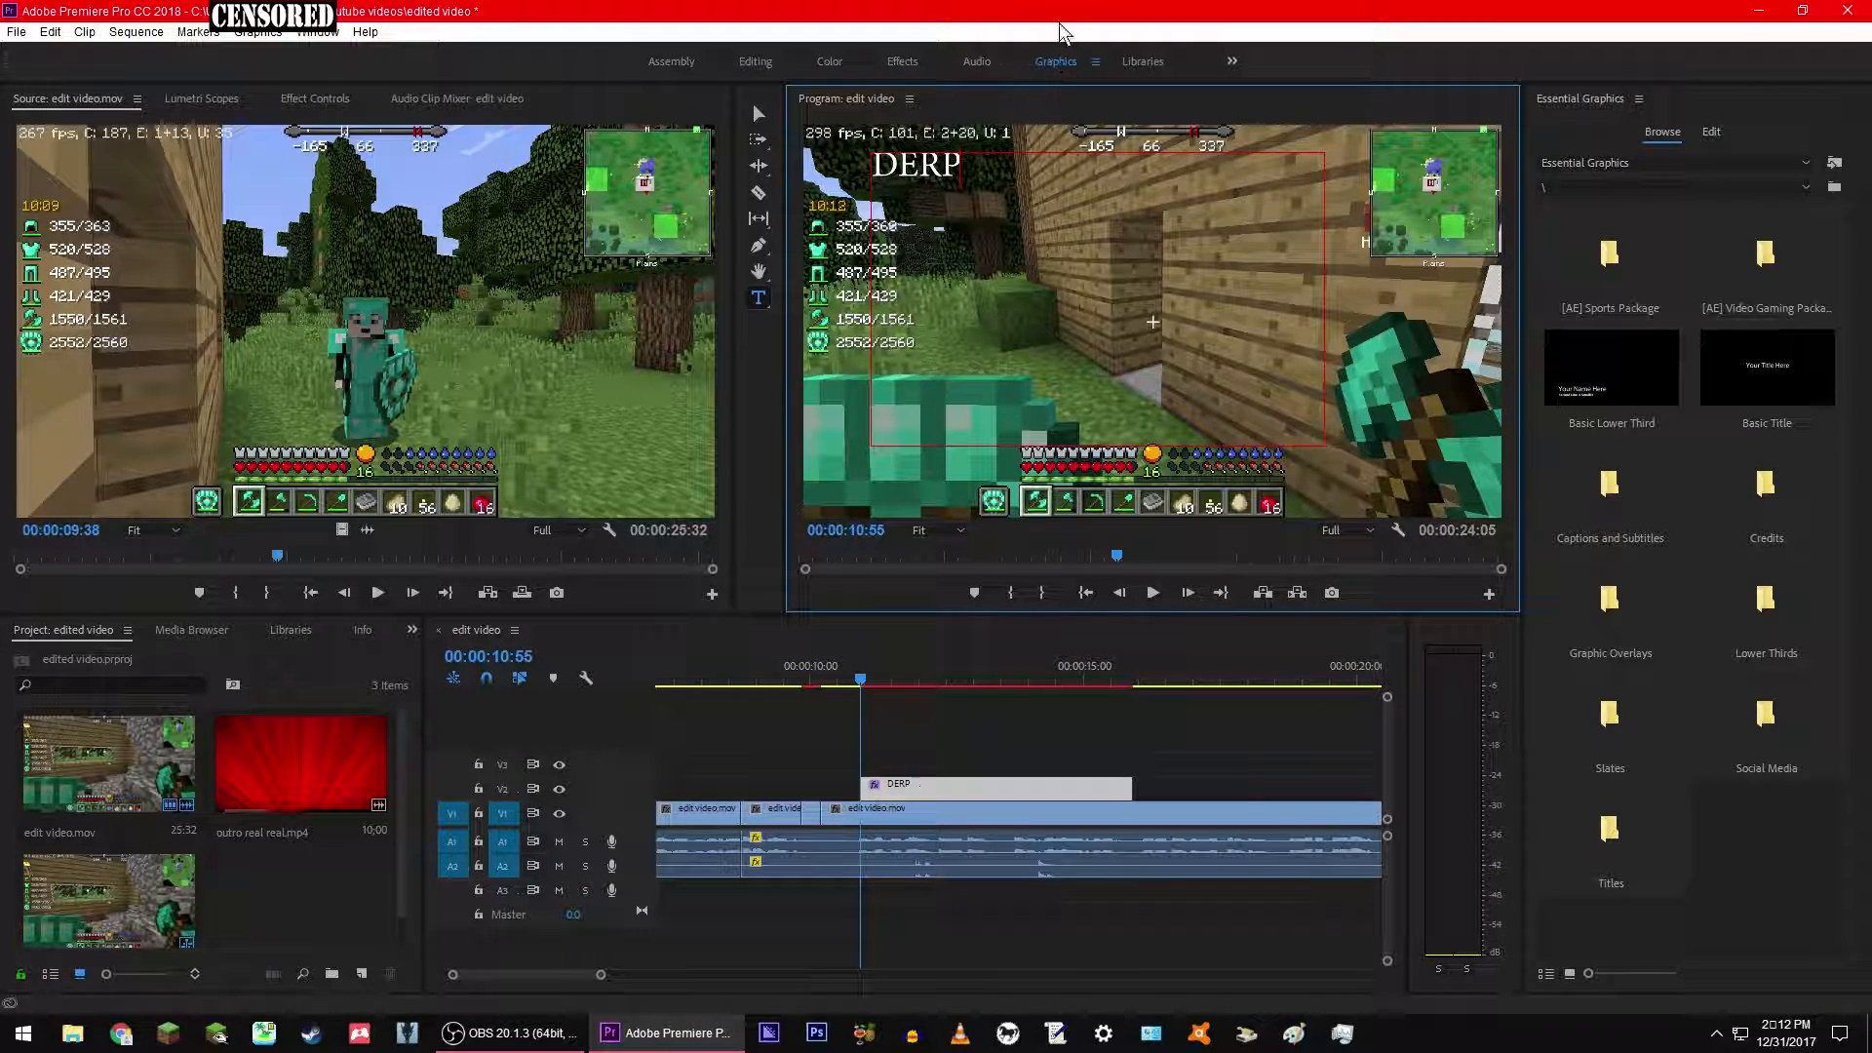
{"action": "left_click", "coordinate": [1710, 130]}
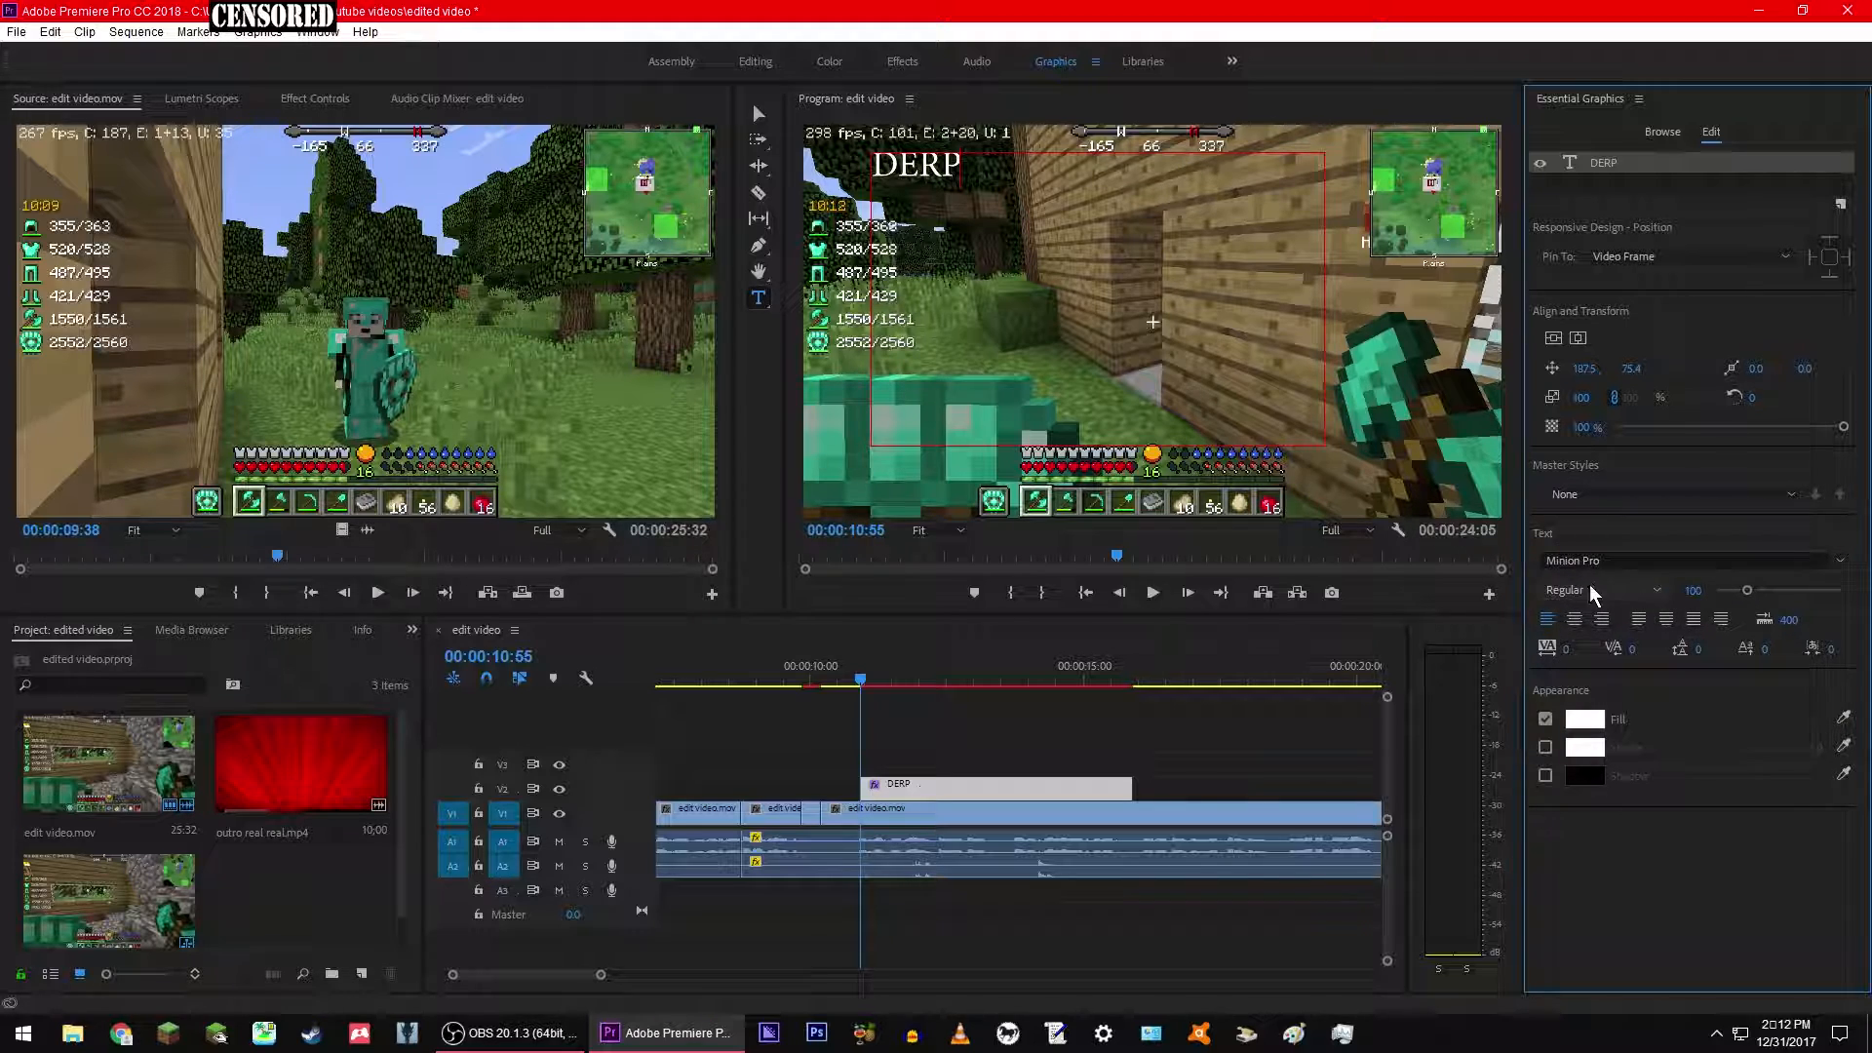
{"action": "left_click", "coordinate": [1831, 556]}
{"action": "scroll", "coordinate": [1689, 704], "scroll_direction": "down", "scroll_amount": 1}
{"action": "scroll", "coordinate": [1689, 704], "scroll_direction": "down", "scroll_amount": 3}
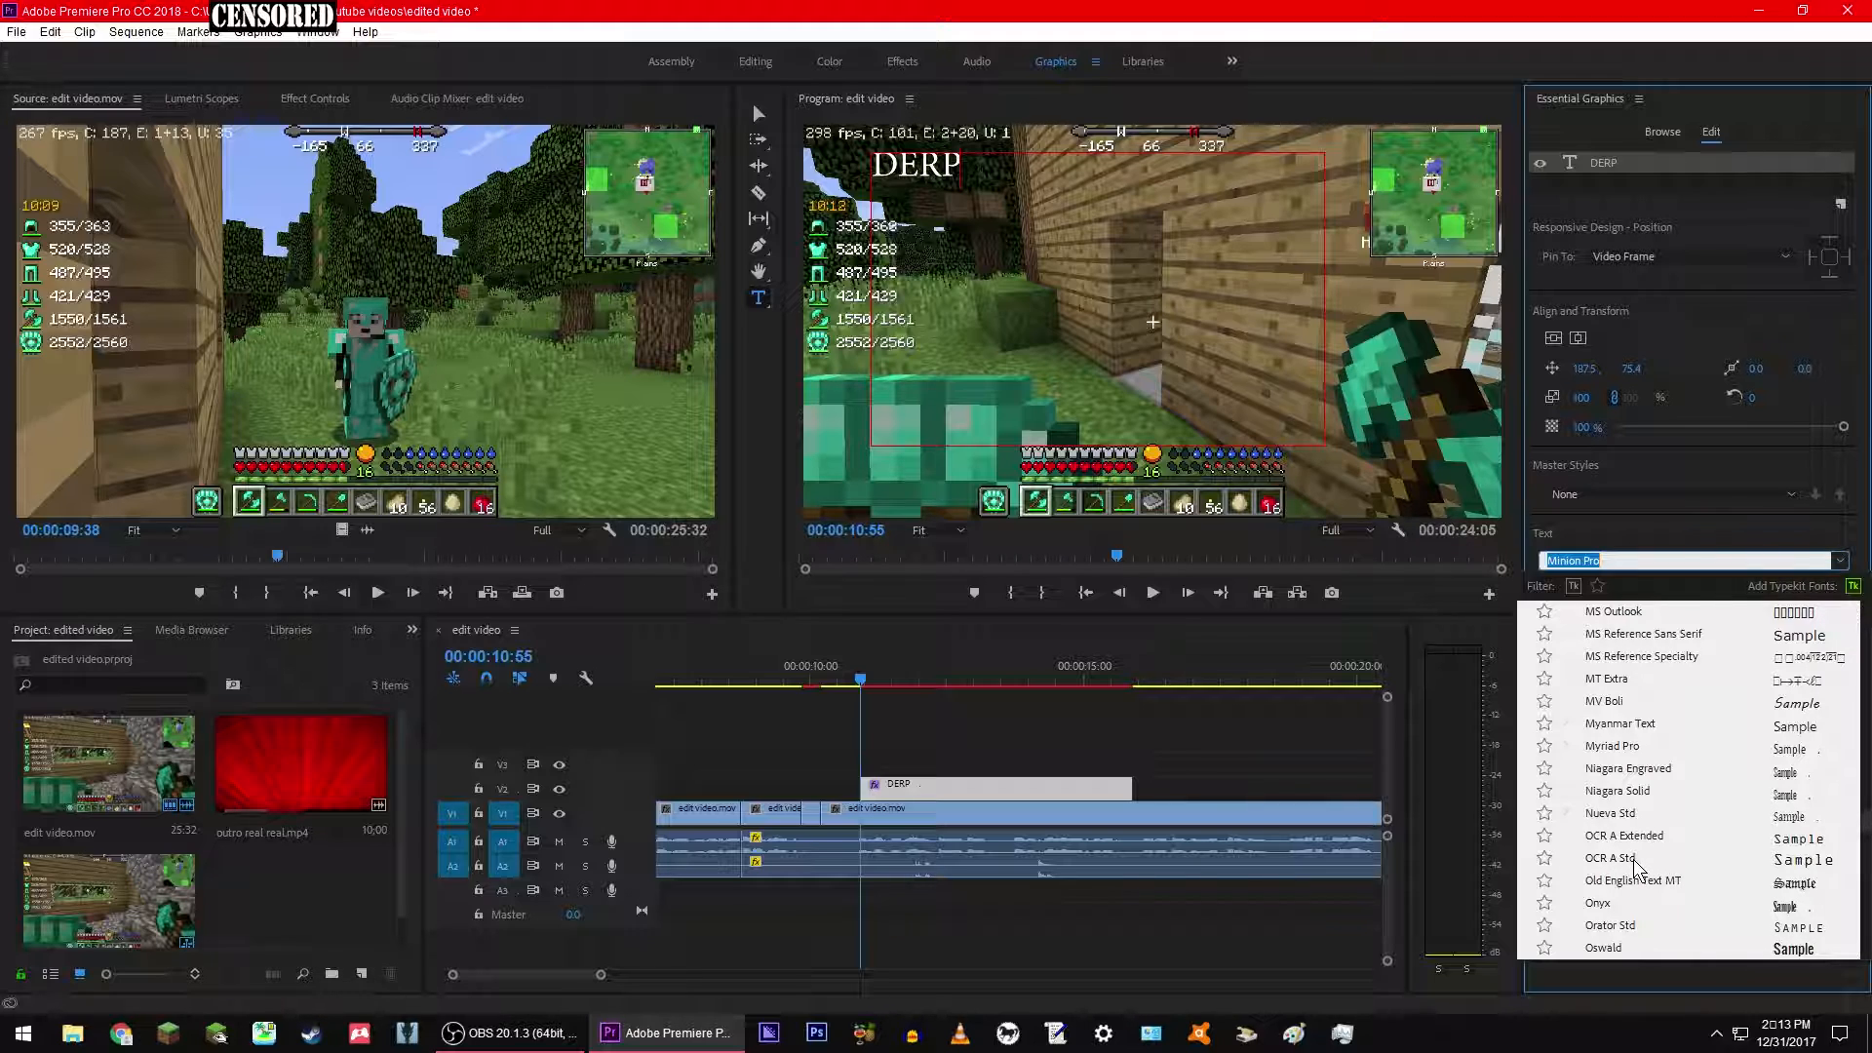
{"action": "left_click", "coordinate": [1635, 858]}
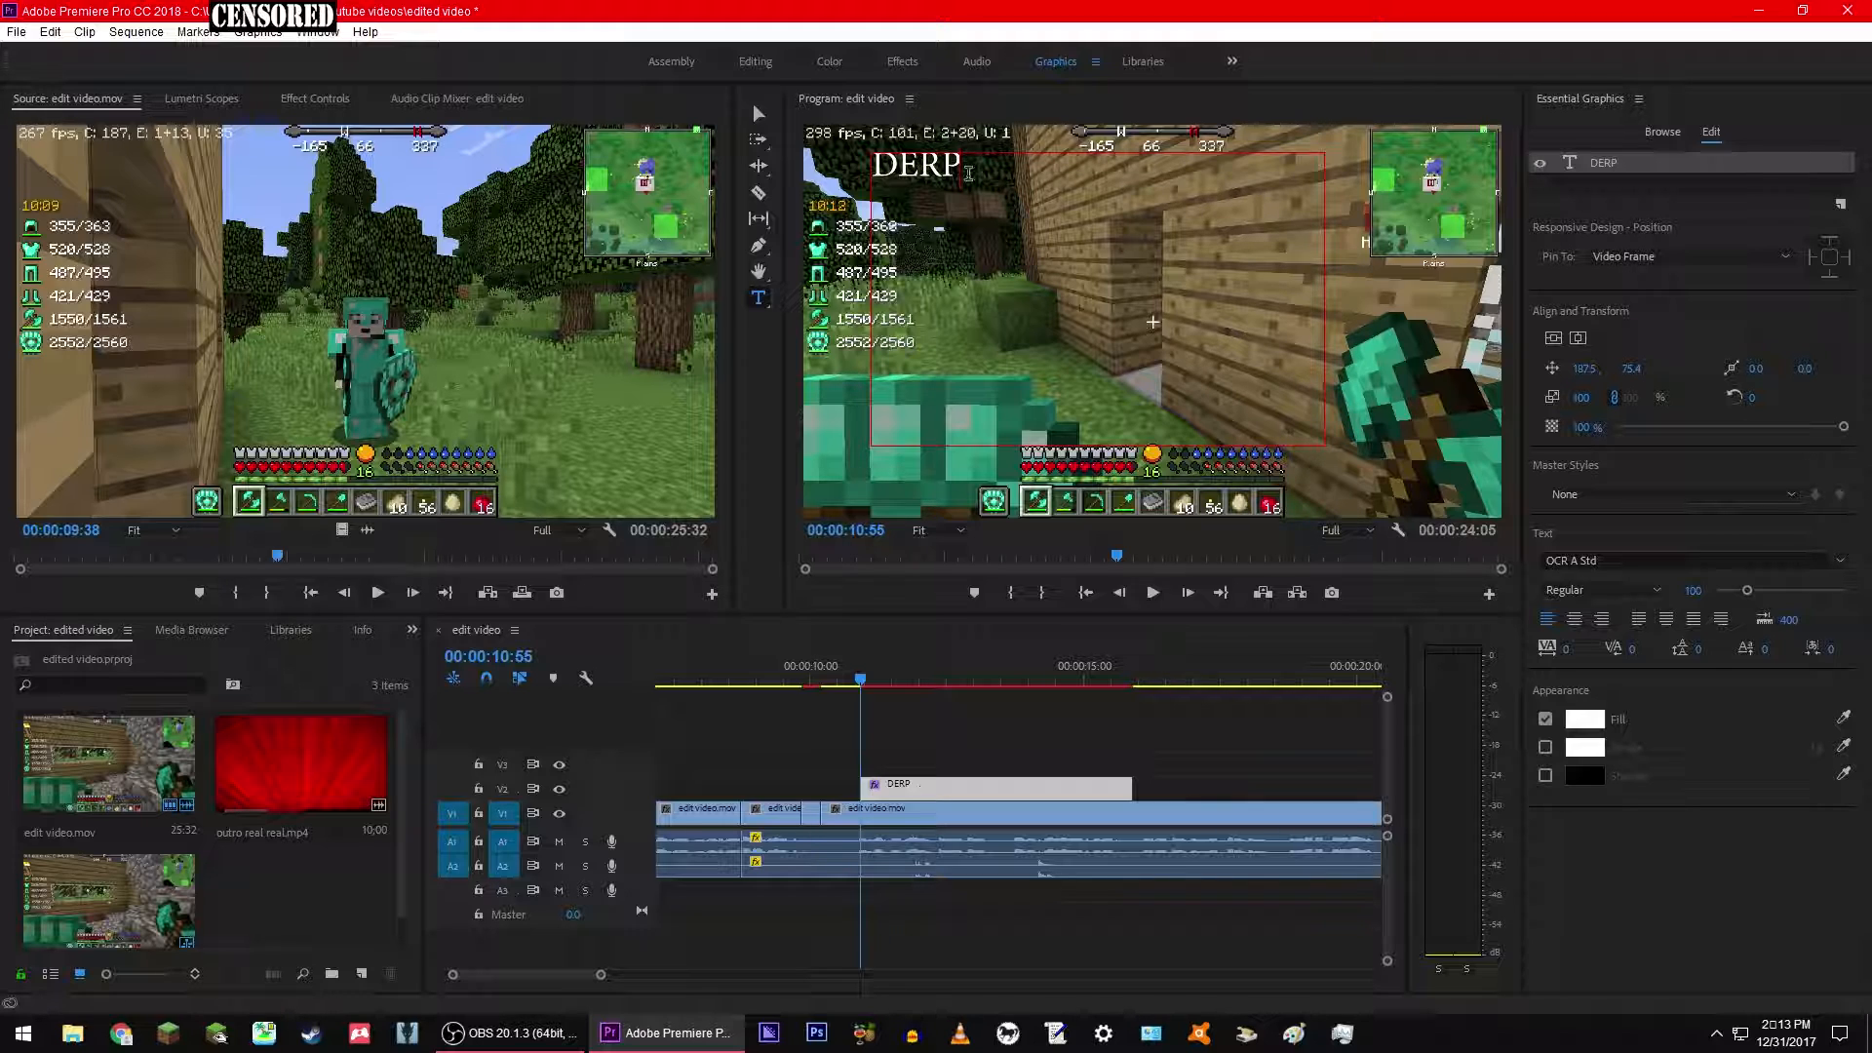
{"action": "left_click_drag", "start_coordinate": [987, 168], "coordinate": [870, 169]}
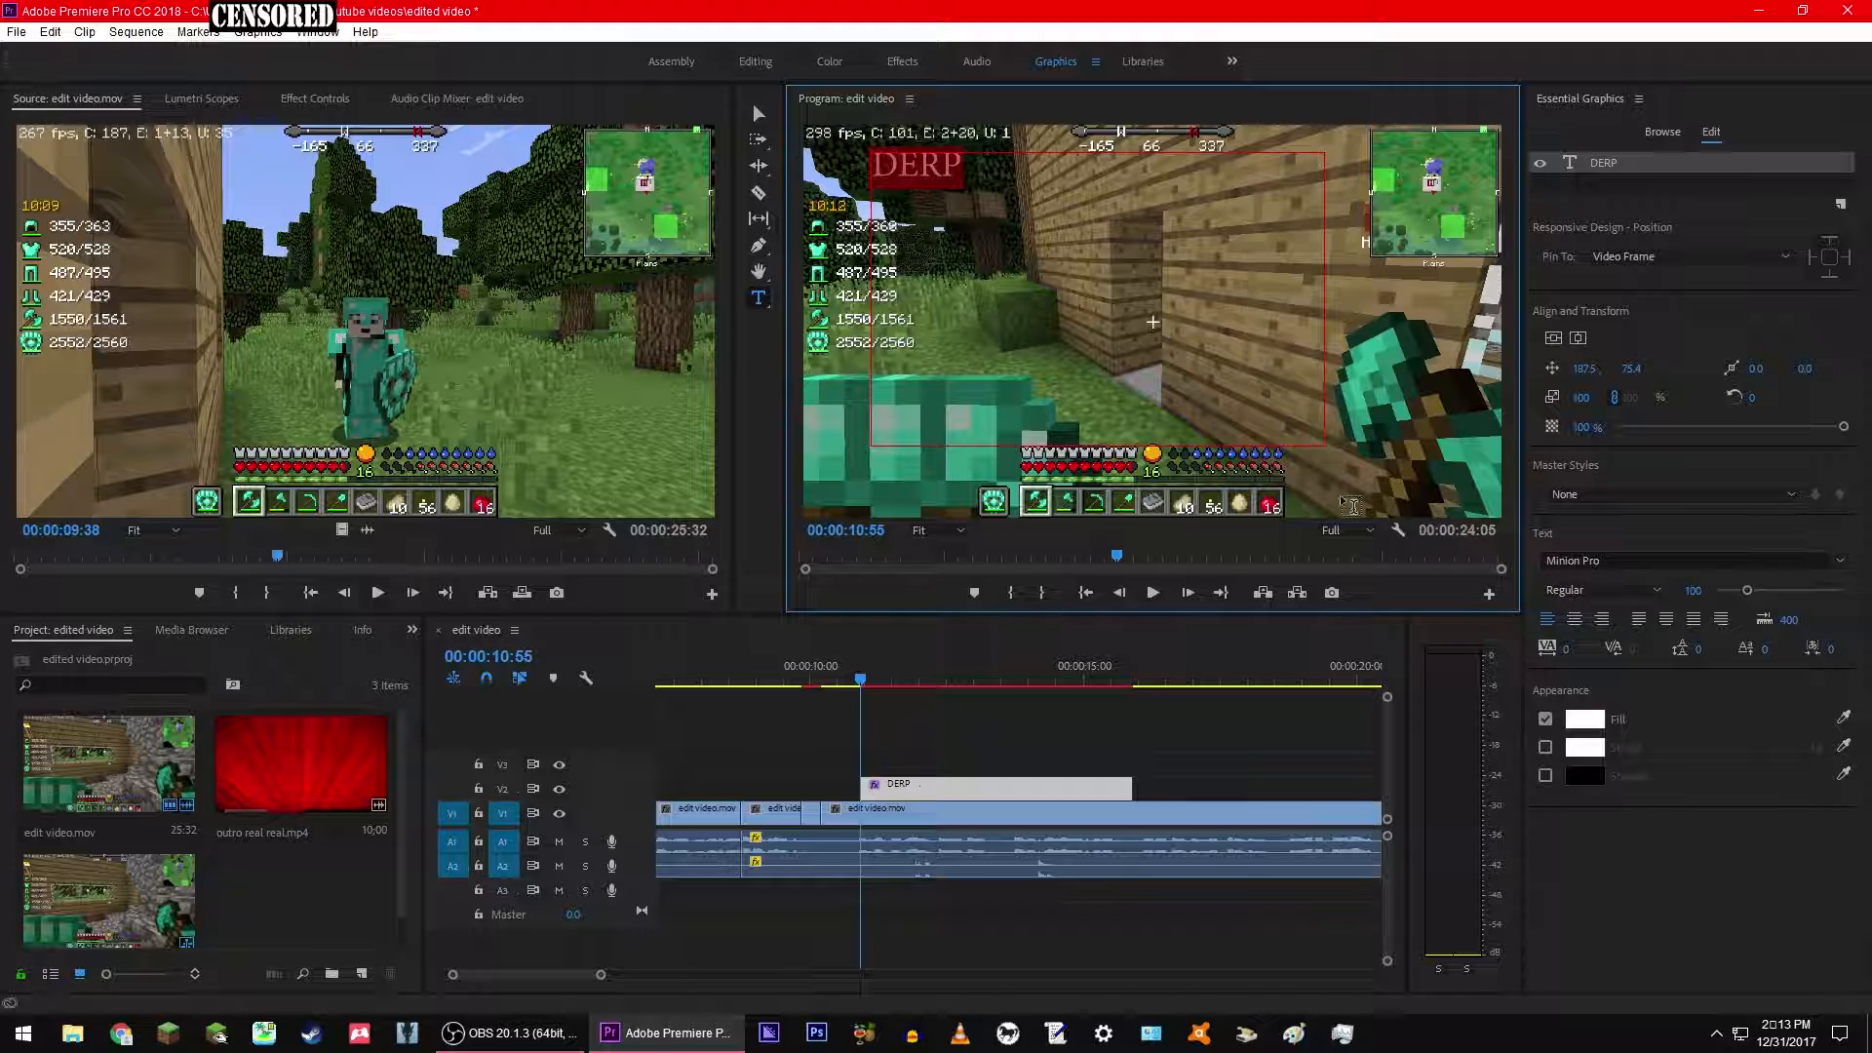
{"action": "left_click", "coordinate": [1840, 563]}
{"action": "scroll", "coordinate": [1643, 858], "scroll_direction": "down", "scroll_amount": 10}
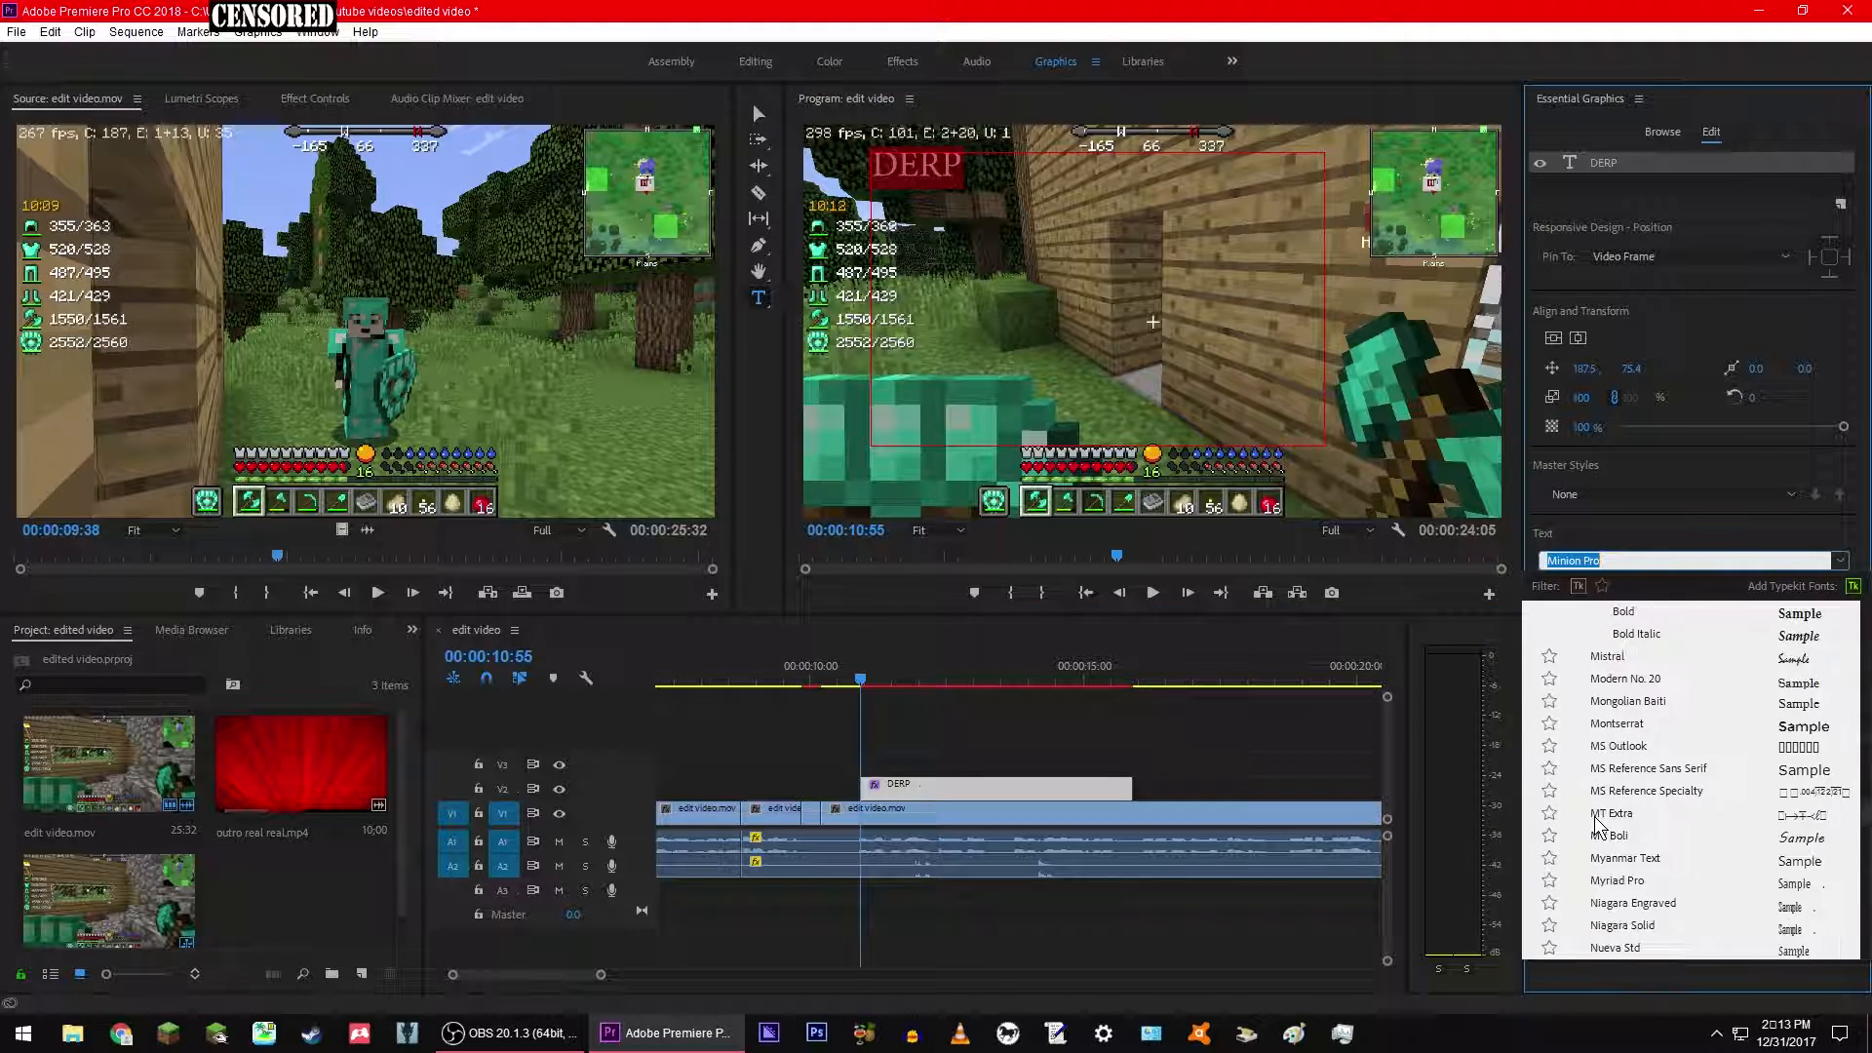
{"action": "left_click", "coordinate": [1643, 859]}
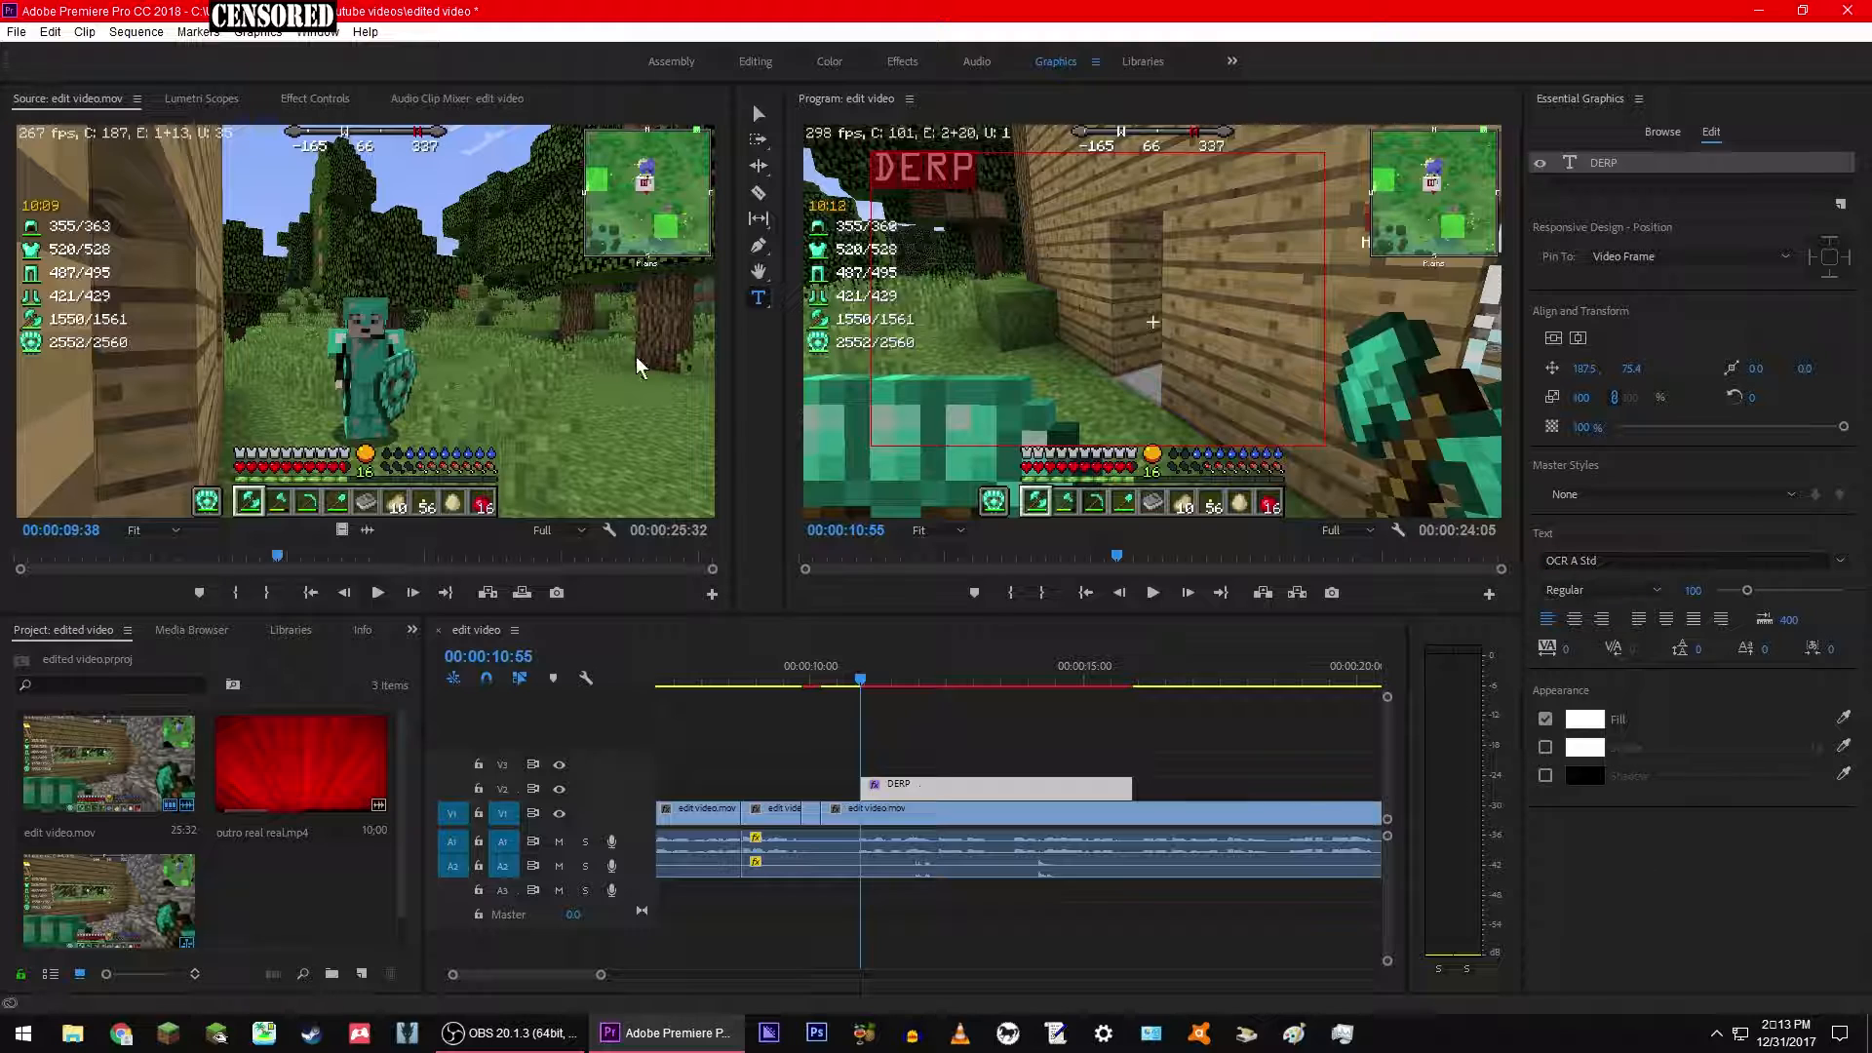
Step: Set the fill colour of the DERP text to red, FF0000
{"action": "left_click", "coordinate": [973, 233]}
{"action": "left_click_drag", "start_coordinate": [1005, 173], "coordinate": [888, 164]}
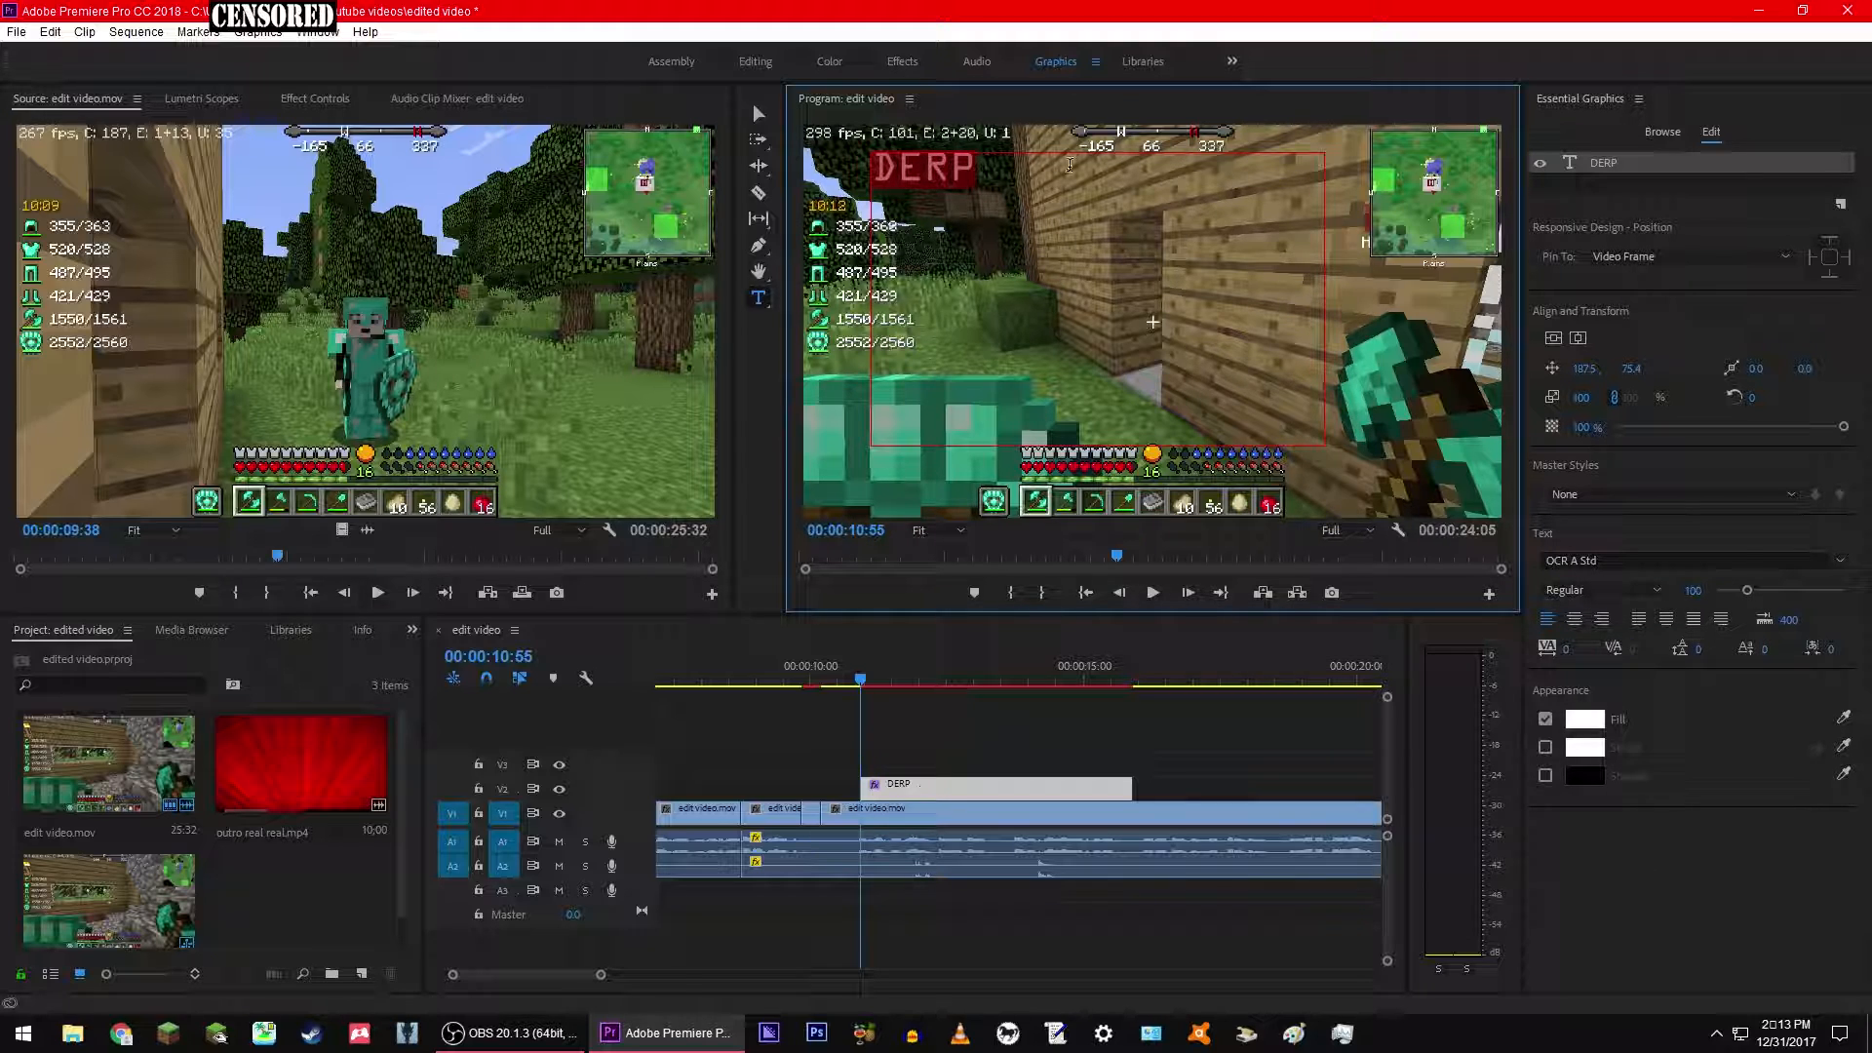
{"action": "left_click", "coordinate": [1599, 727]}
{"action": "left_click_drag", "start_coordinate": [871, 582], "coordinate": [1400, 893]}
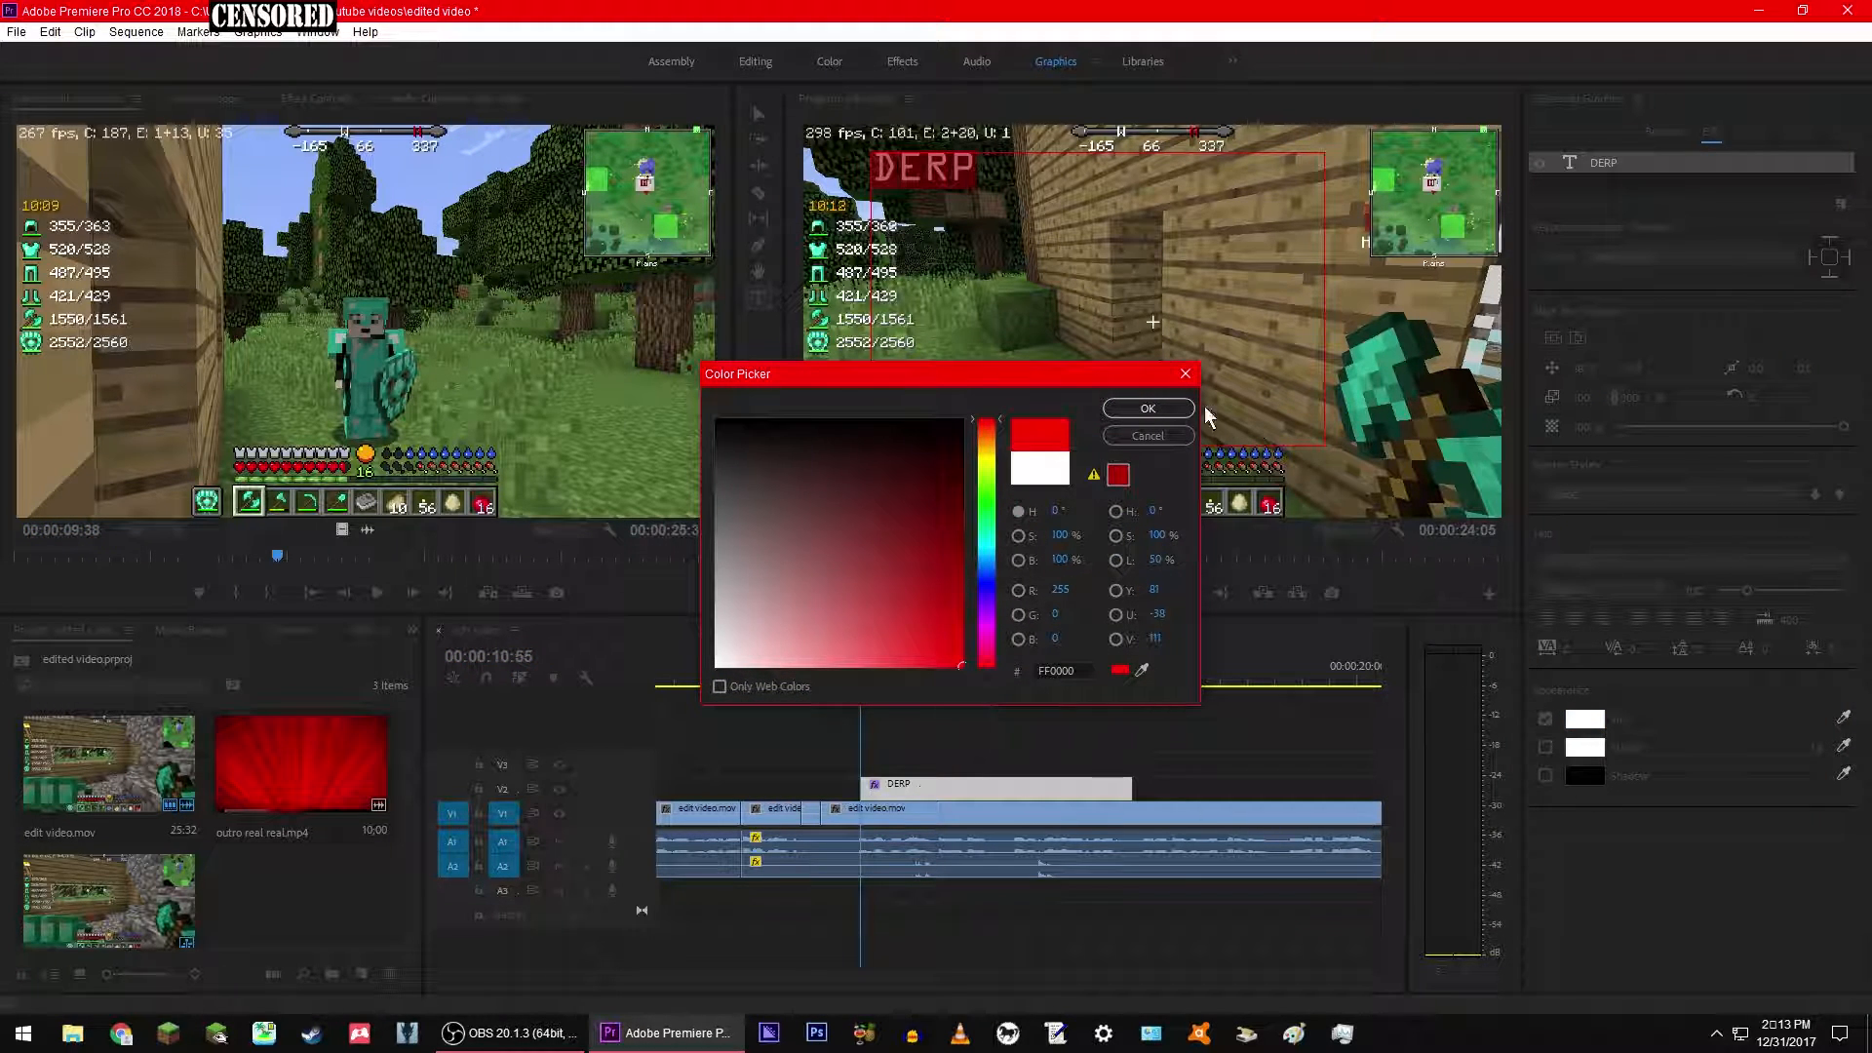
{"action": "left_click", "coordinate": [1166, 408]}
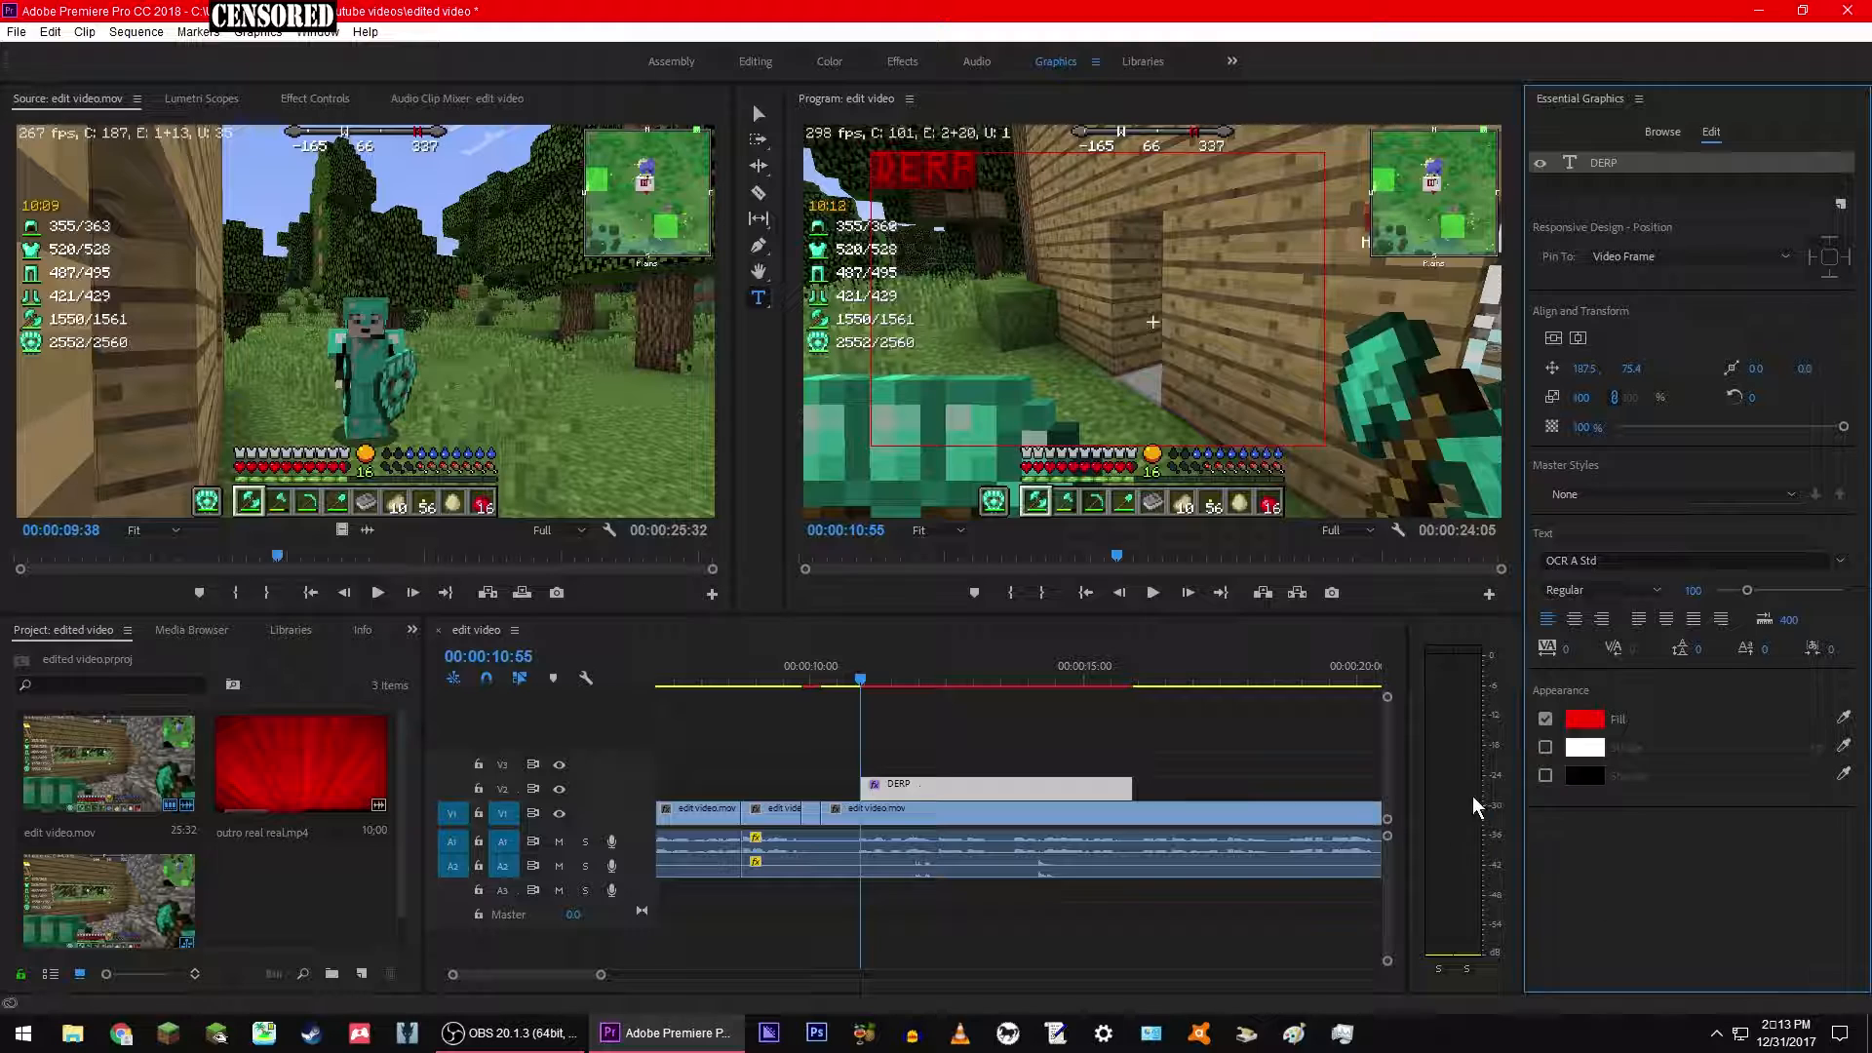
Step: Enable a stroke on the DERP text and widen it to 19
{"action": "left_click", "coordinate": [1547, 749]}
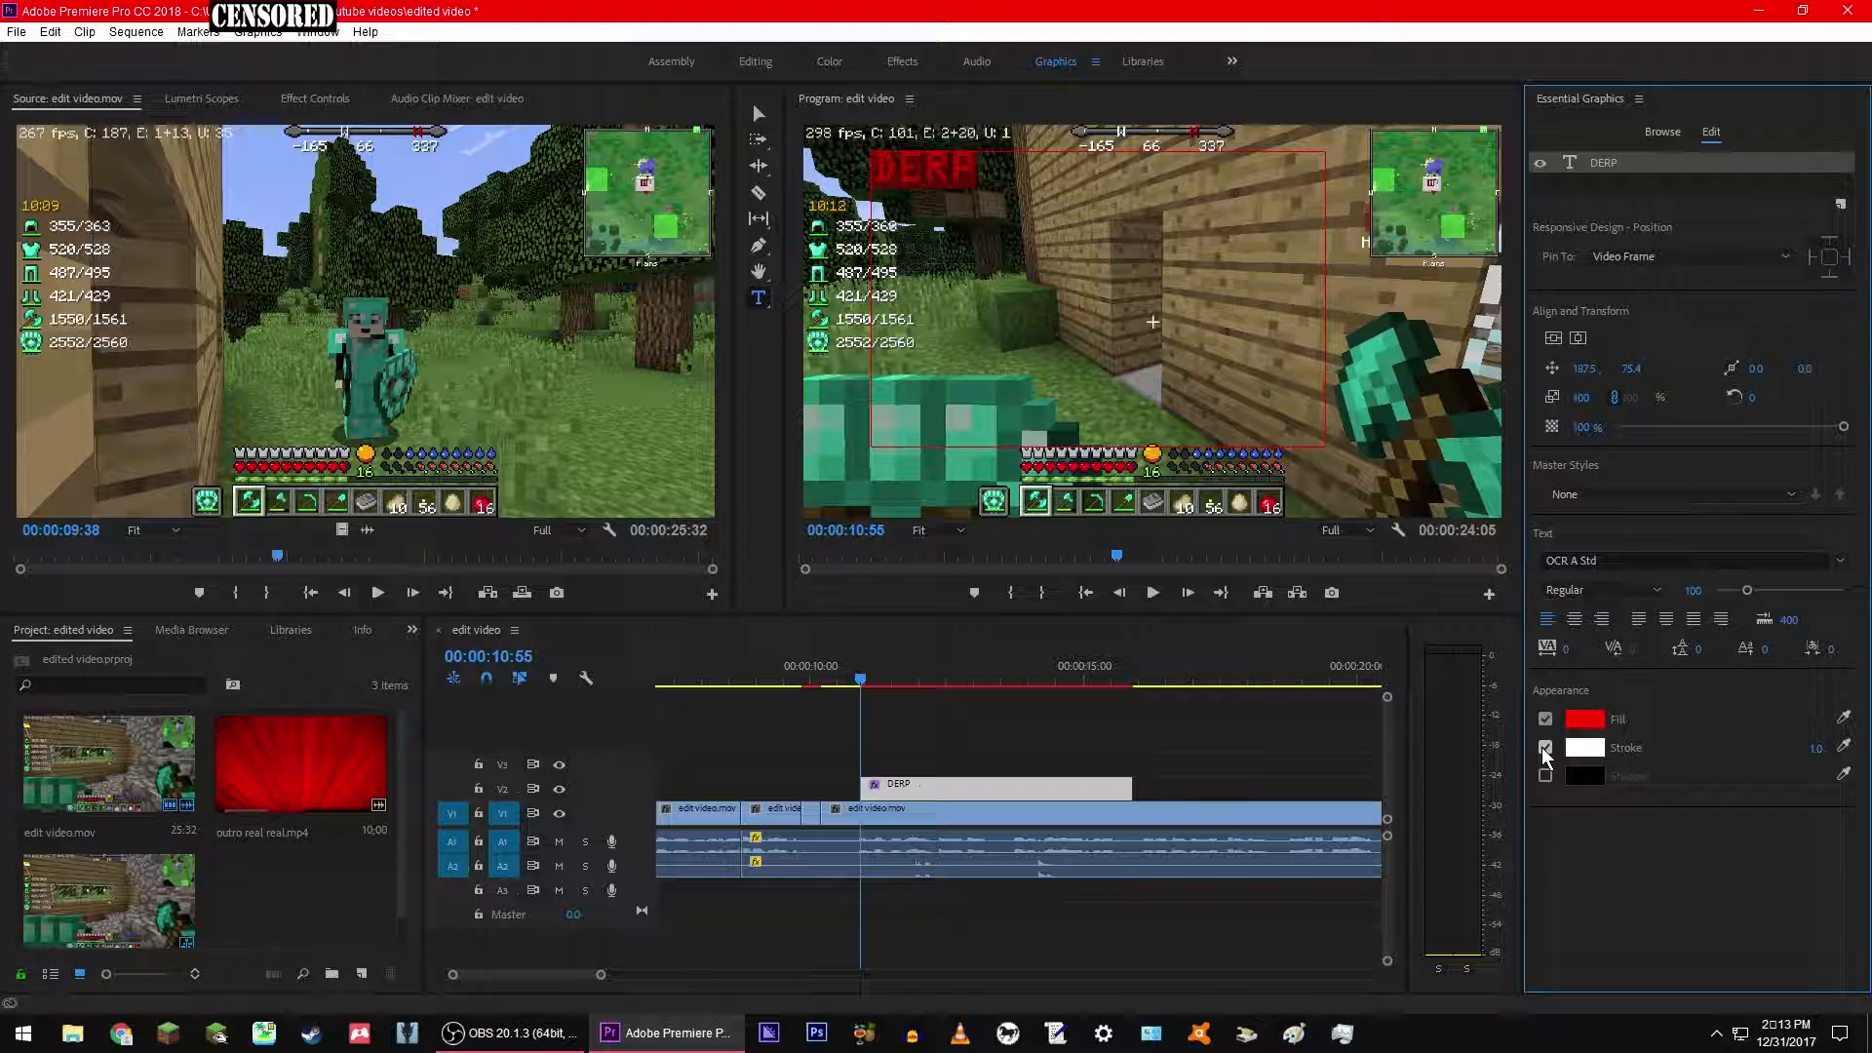
{"action": "left_click", "coordinate": [1548, 746]}
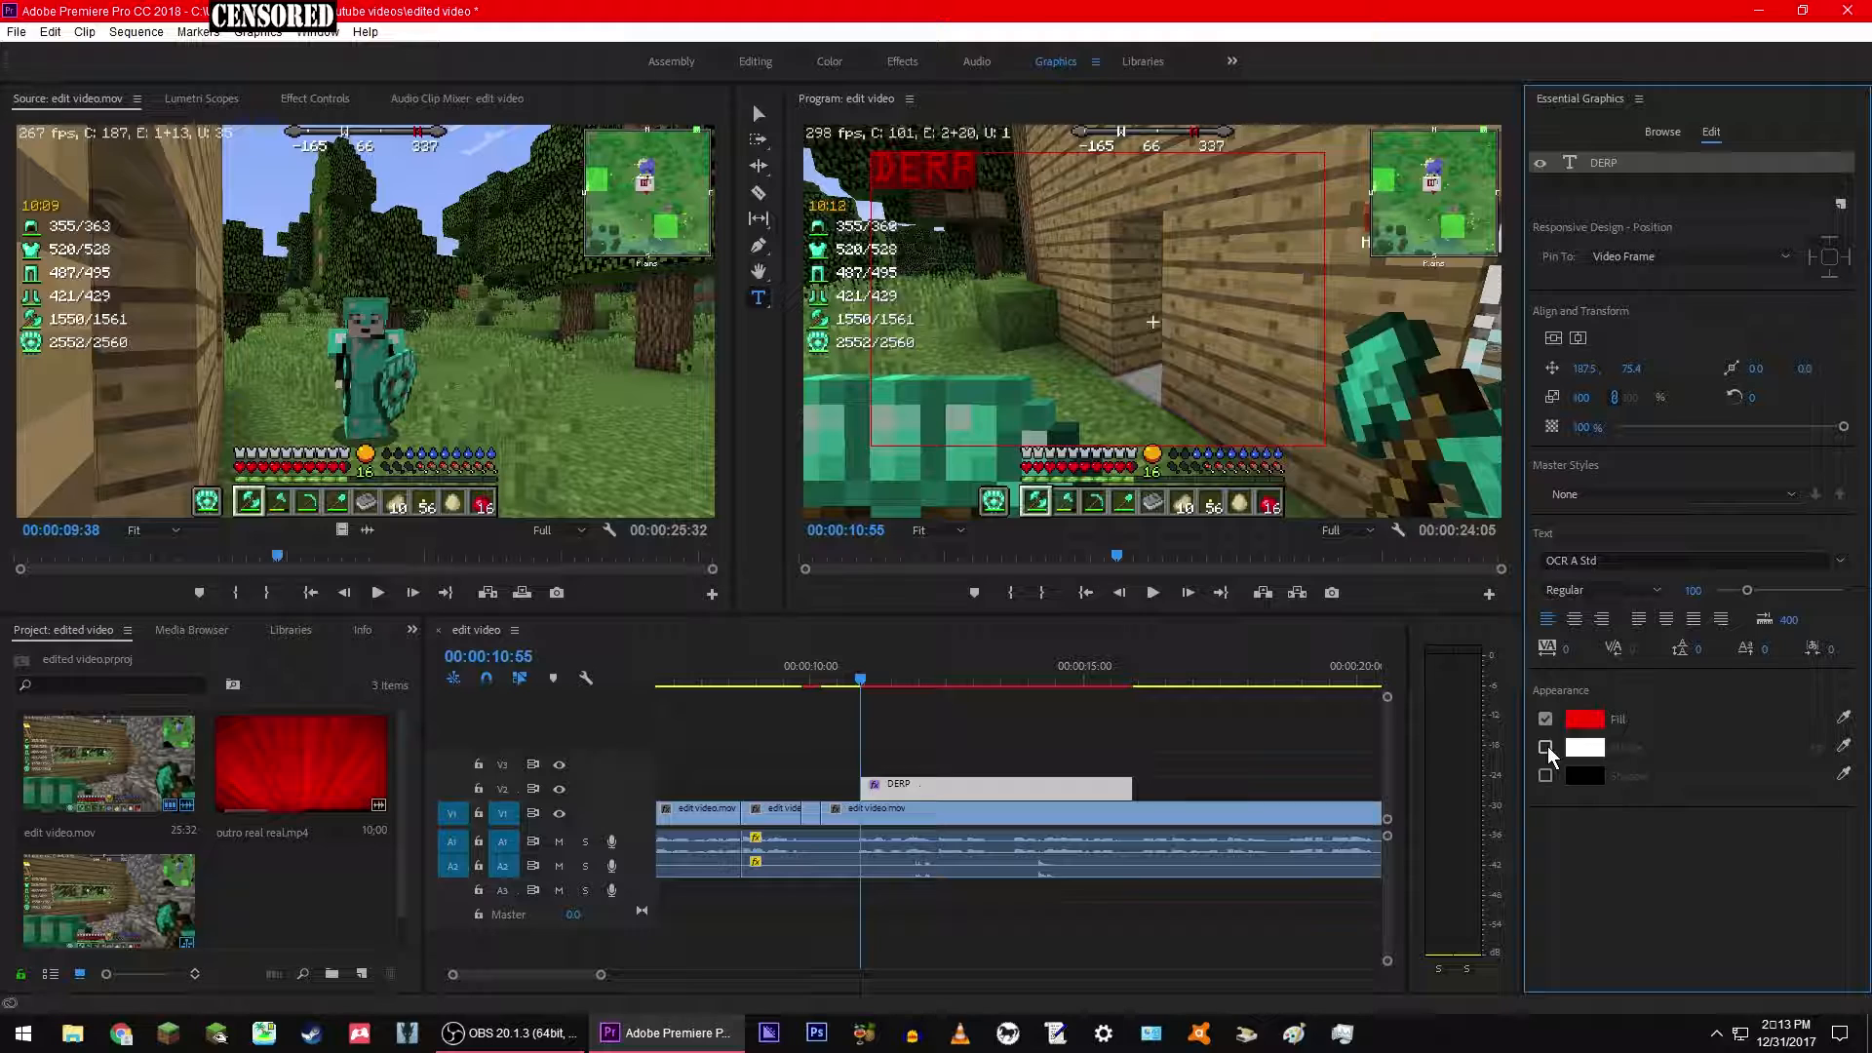
{"action": "left_click", "coordinate": [1547, 746]}
{"action": "left_click", "coordinate": [1546, 746]}
{"action": "left_click", "coordinate": [1547, 746]}
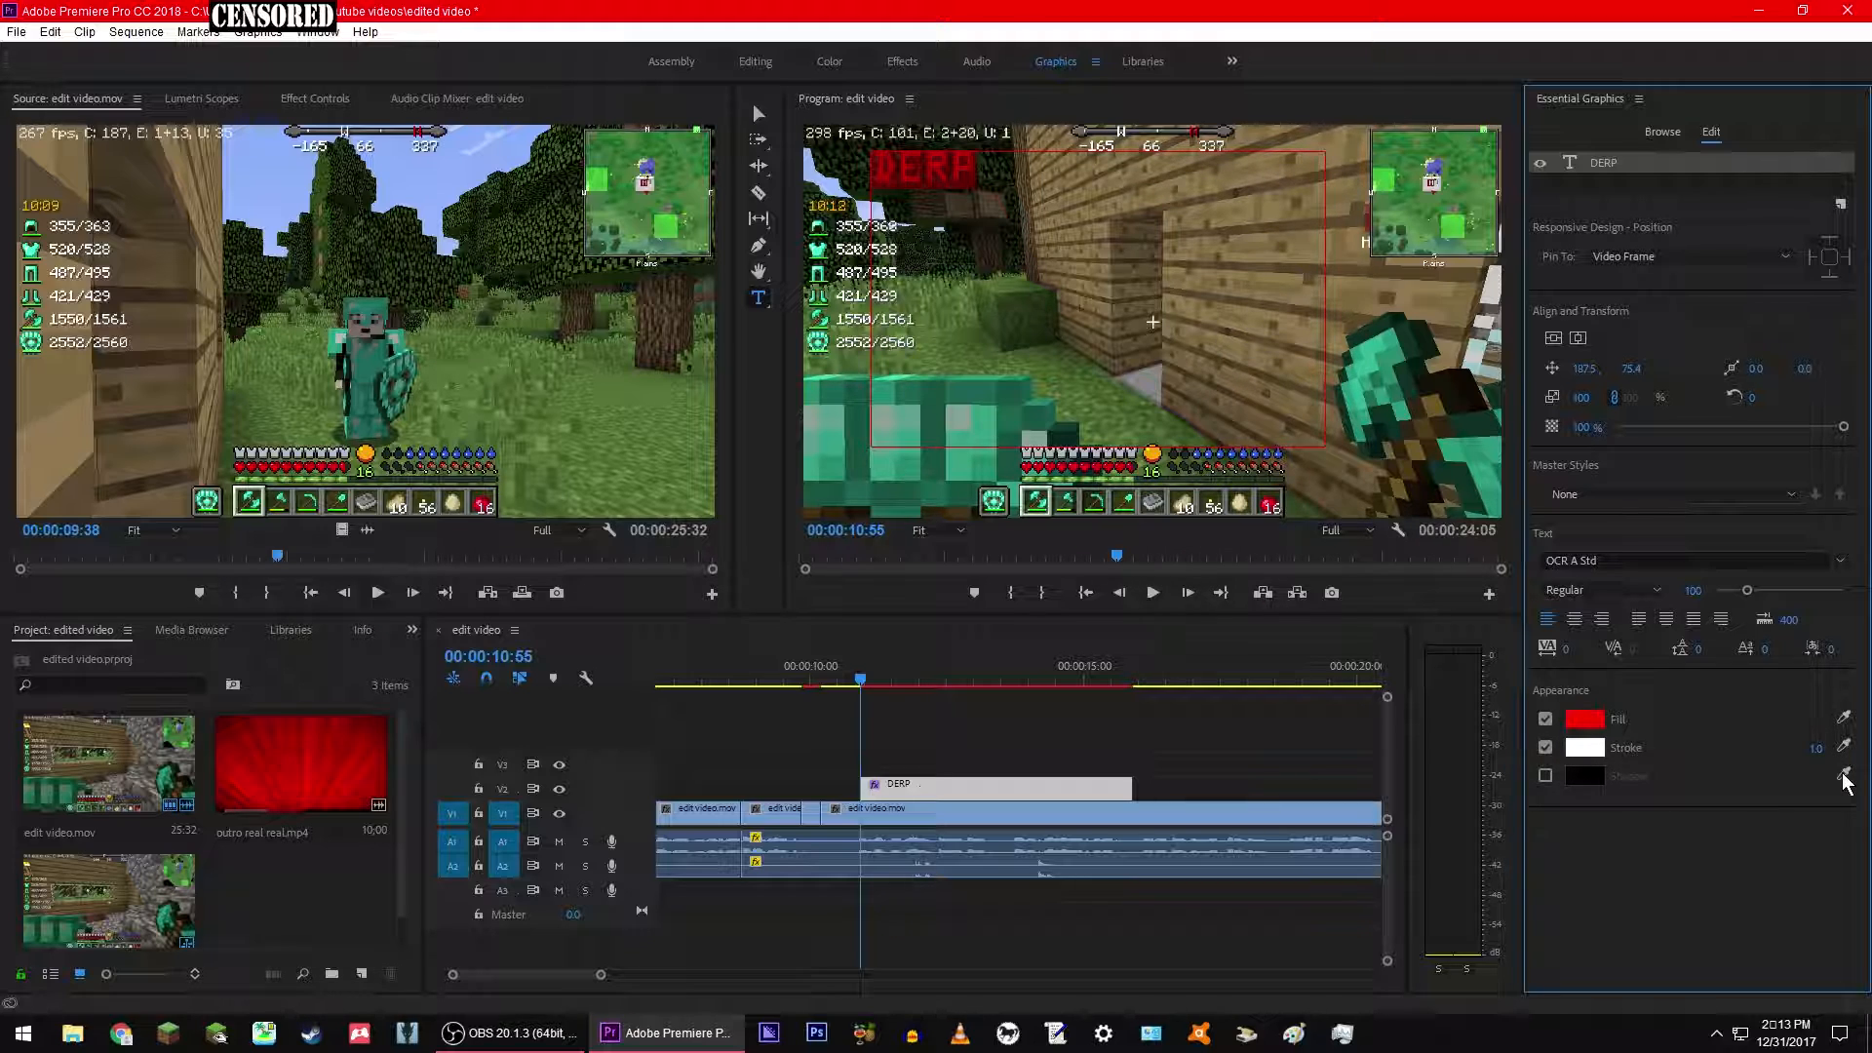
{"action": "mouse_move", "coordinate": [1816, 749]}
{"action": "left_mouse_down"}
{"action": "mouse_move", "coordinate": [1851, 749]}
{"action": "mouse_move", "coordinate": [1797, 749]}
{"action": "left_mouse_up"}
Step: Set the DERP text's stroke colour to blue, 001EFF, and its stroke width to 24
{"action": "left_click", "coordinate": [1586, 747]}
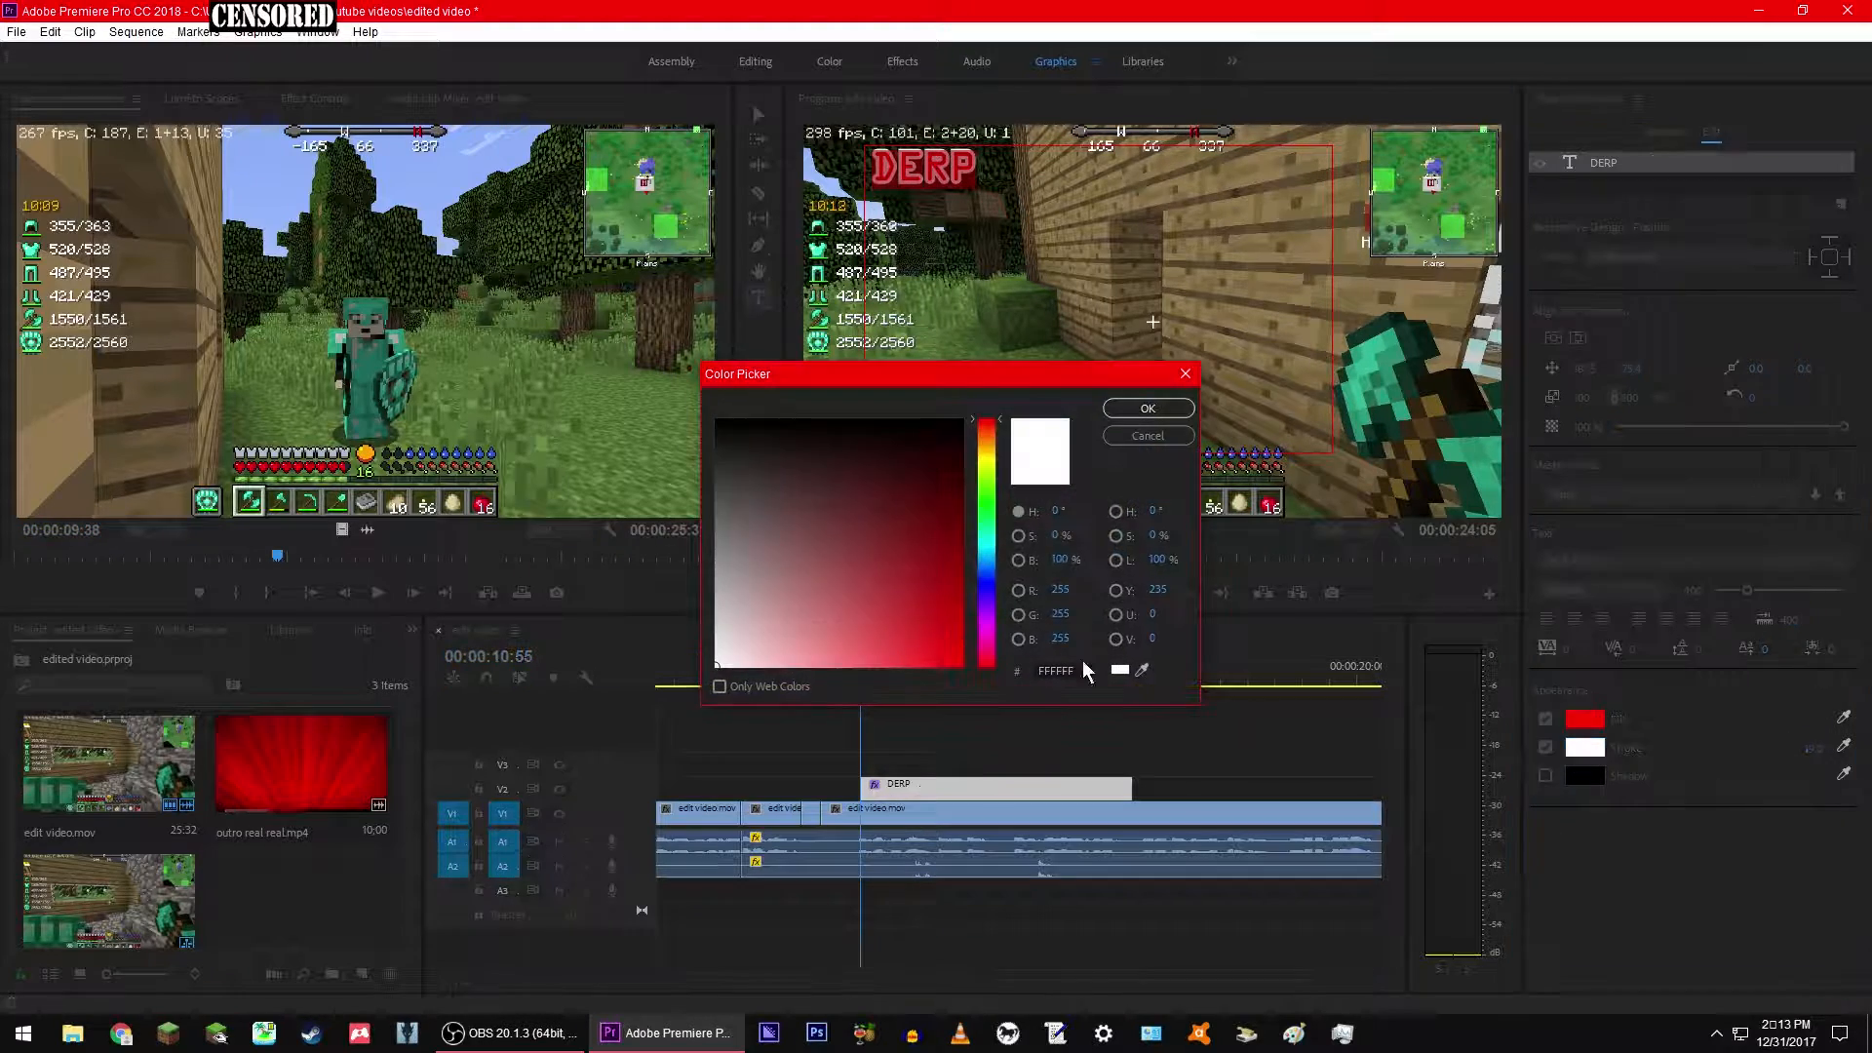
{"action": "left_click", "coordinate": [991, 581]}
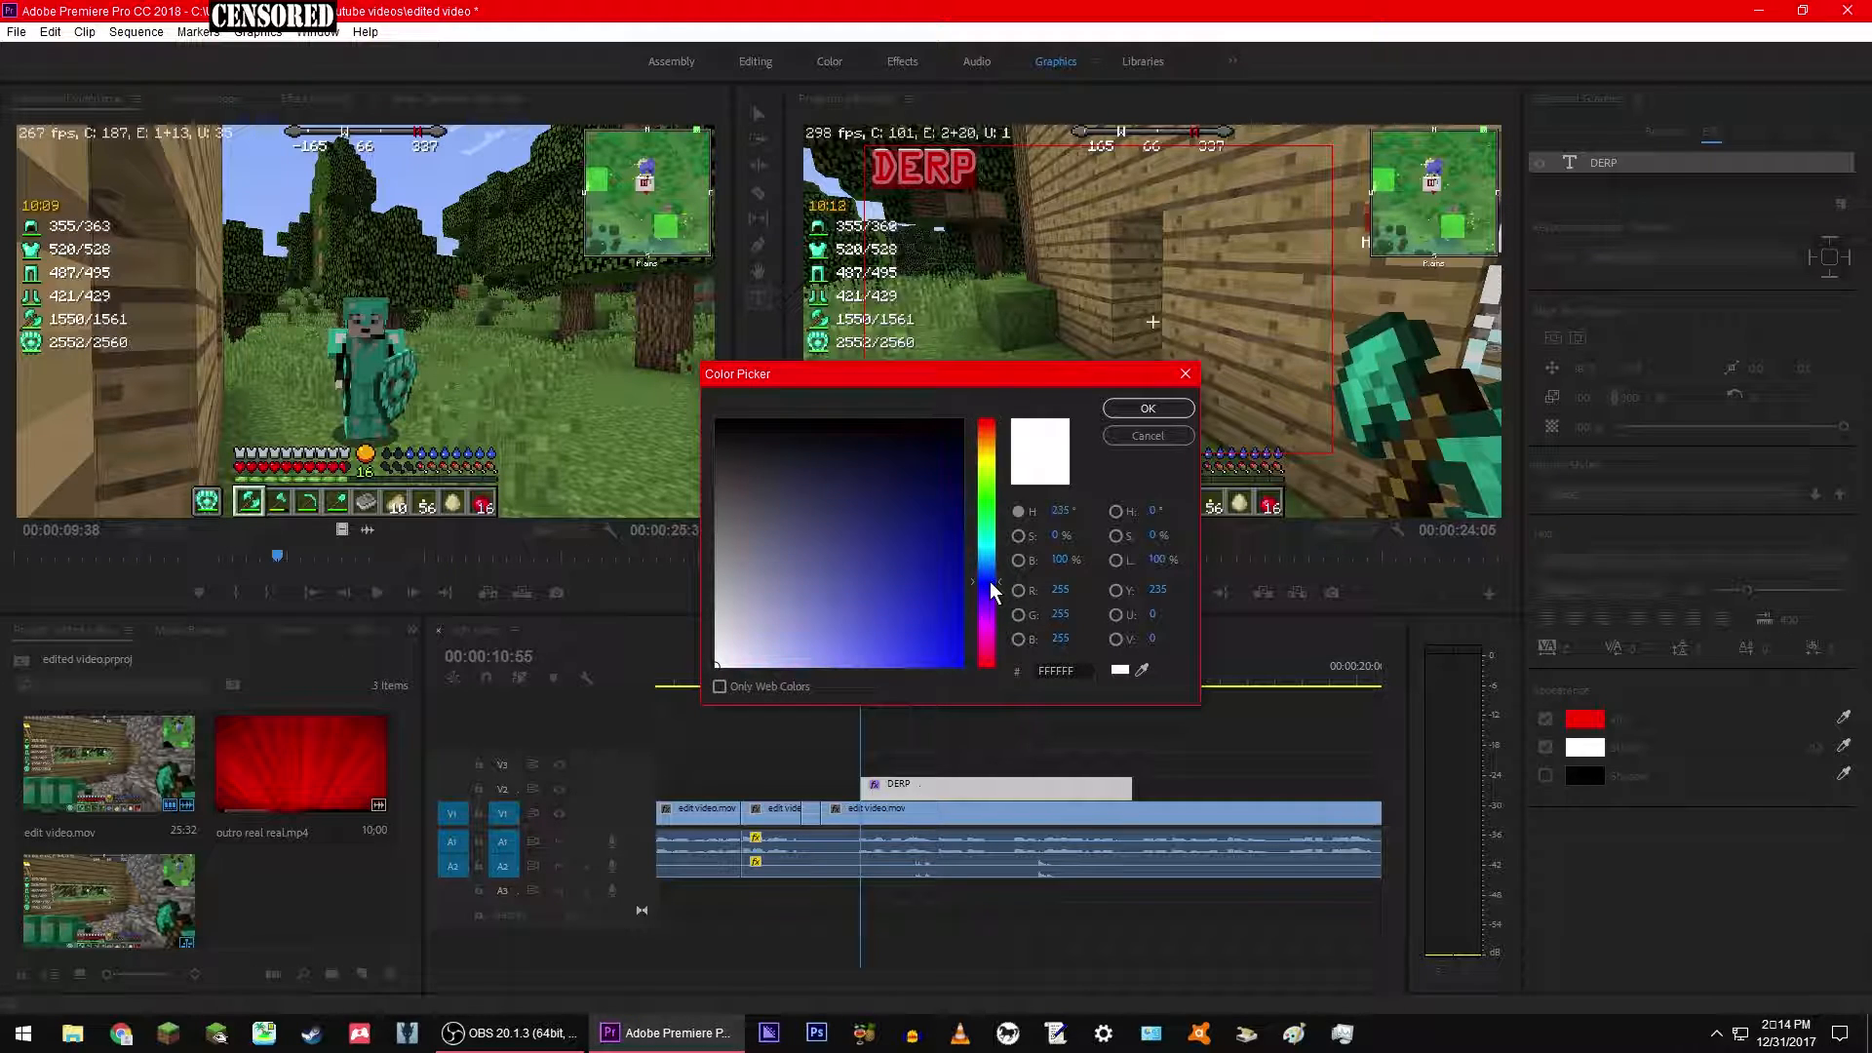
{"action": "left_click_drag", "start_coordinate": [879, 598], "coordinate": [1258, 812]}
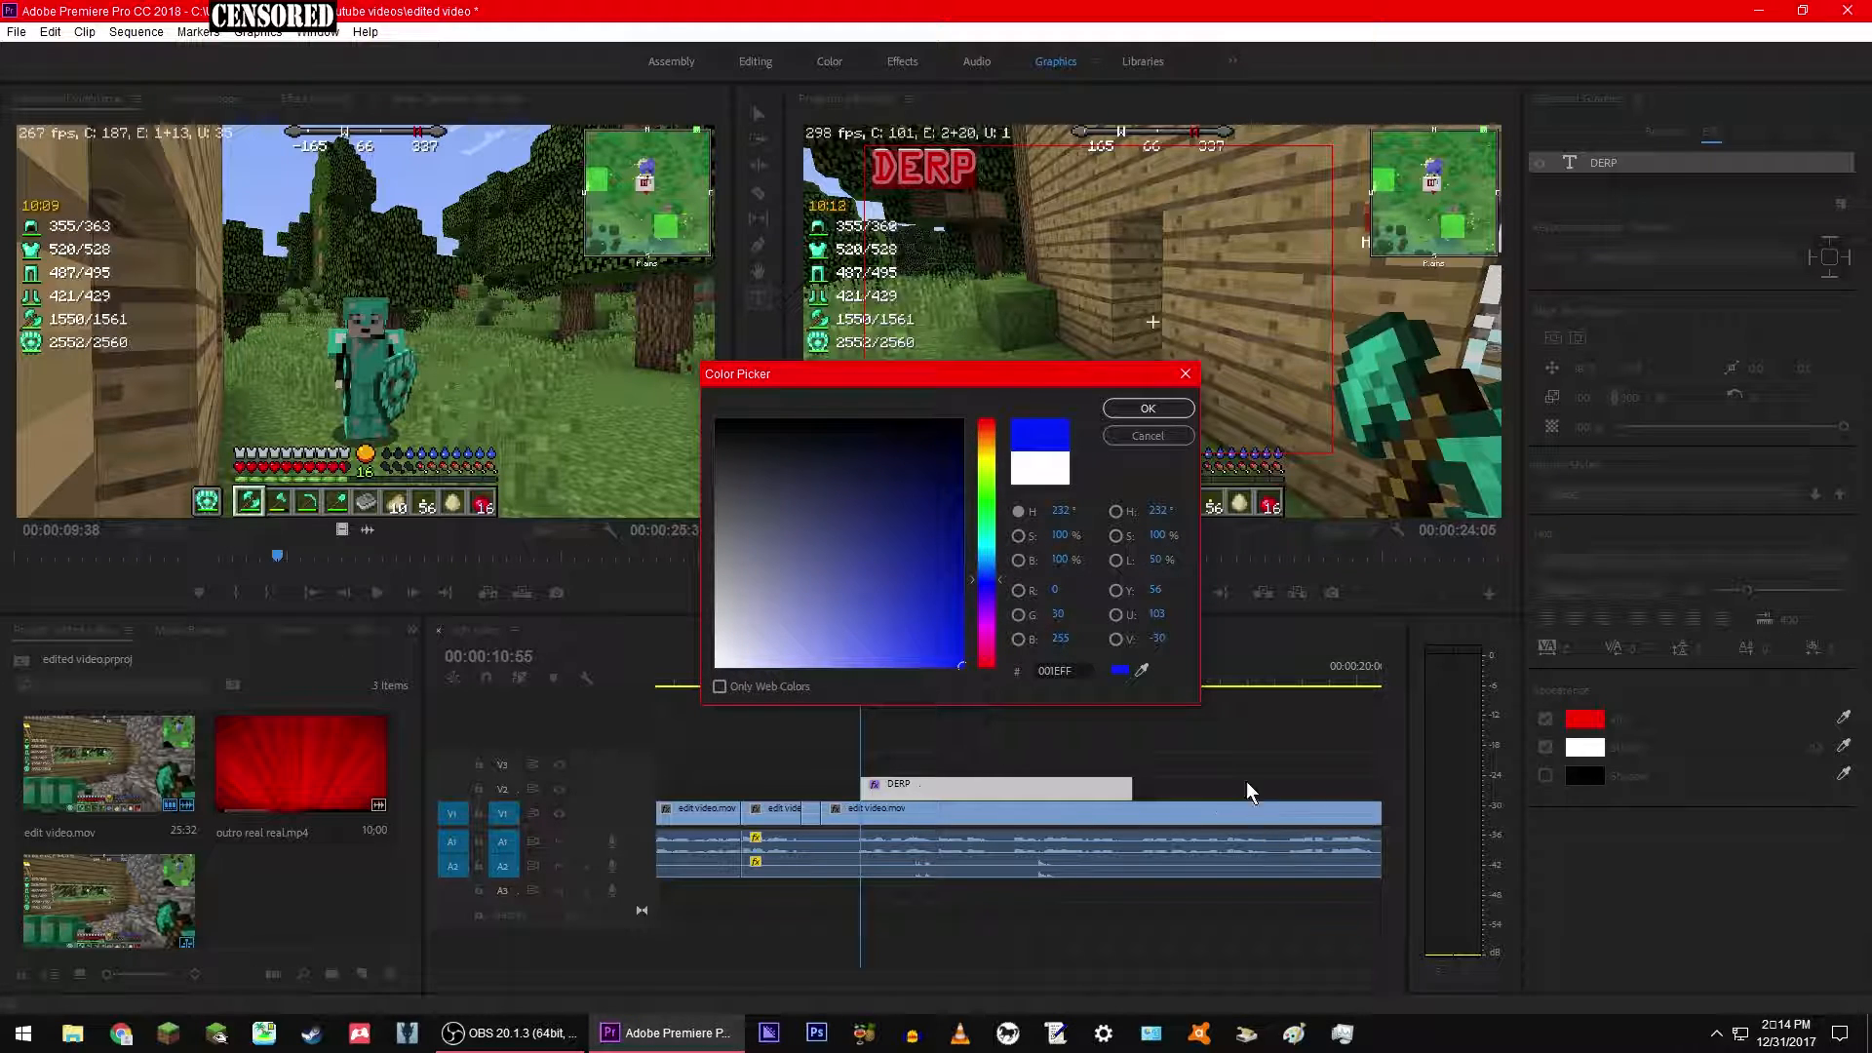
{"action": "left_click", "coordinate": [1128, 413]}
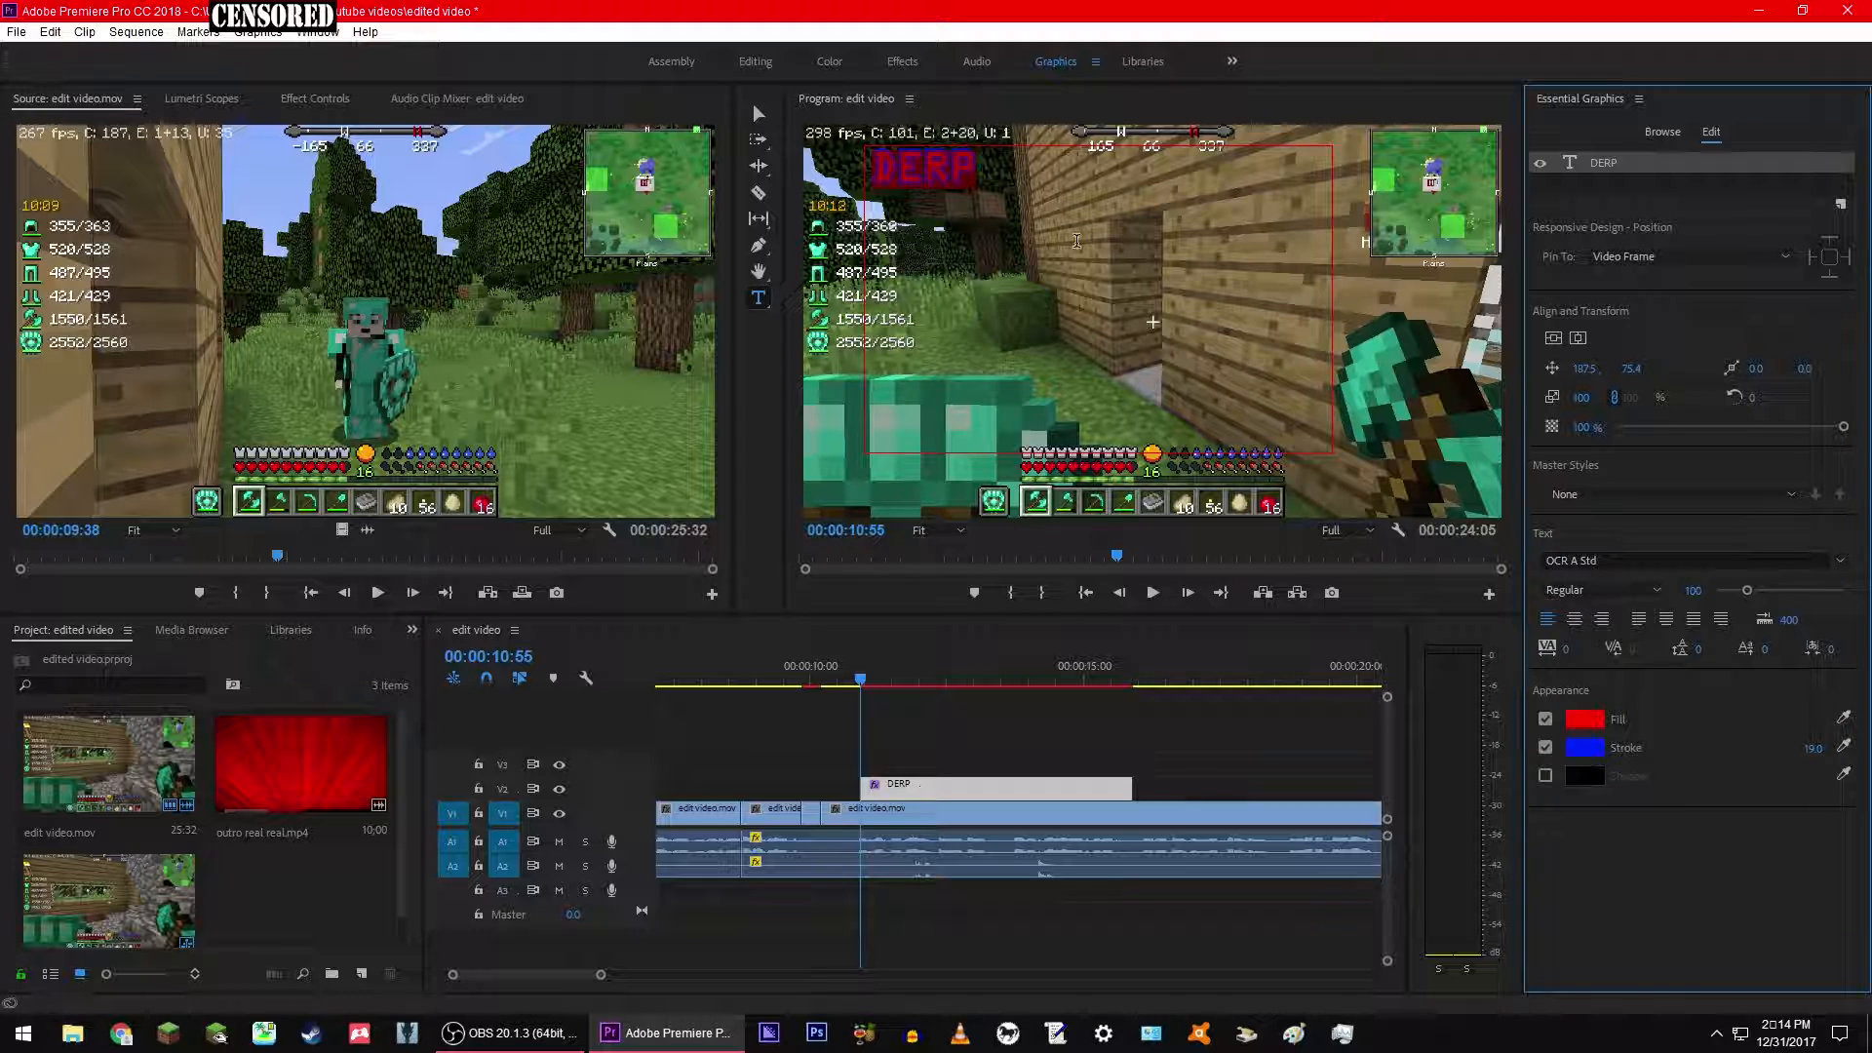
{"action": "left_click_drag", "start_coordinate": [1813, 750], "coordinate": [1871, 750]}
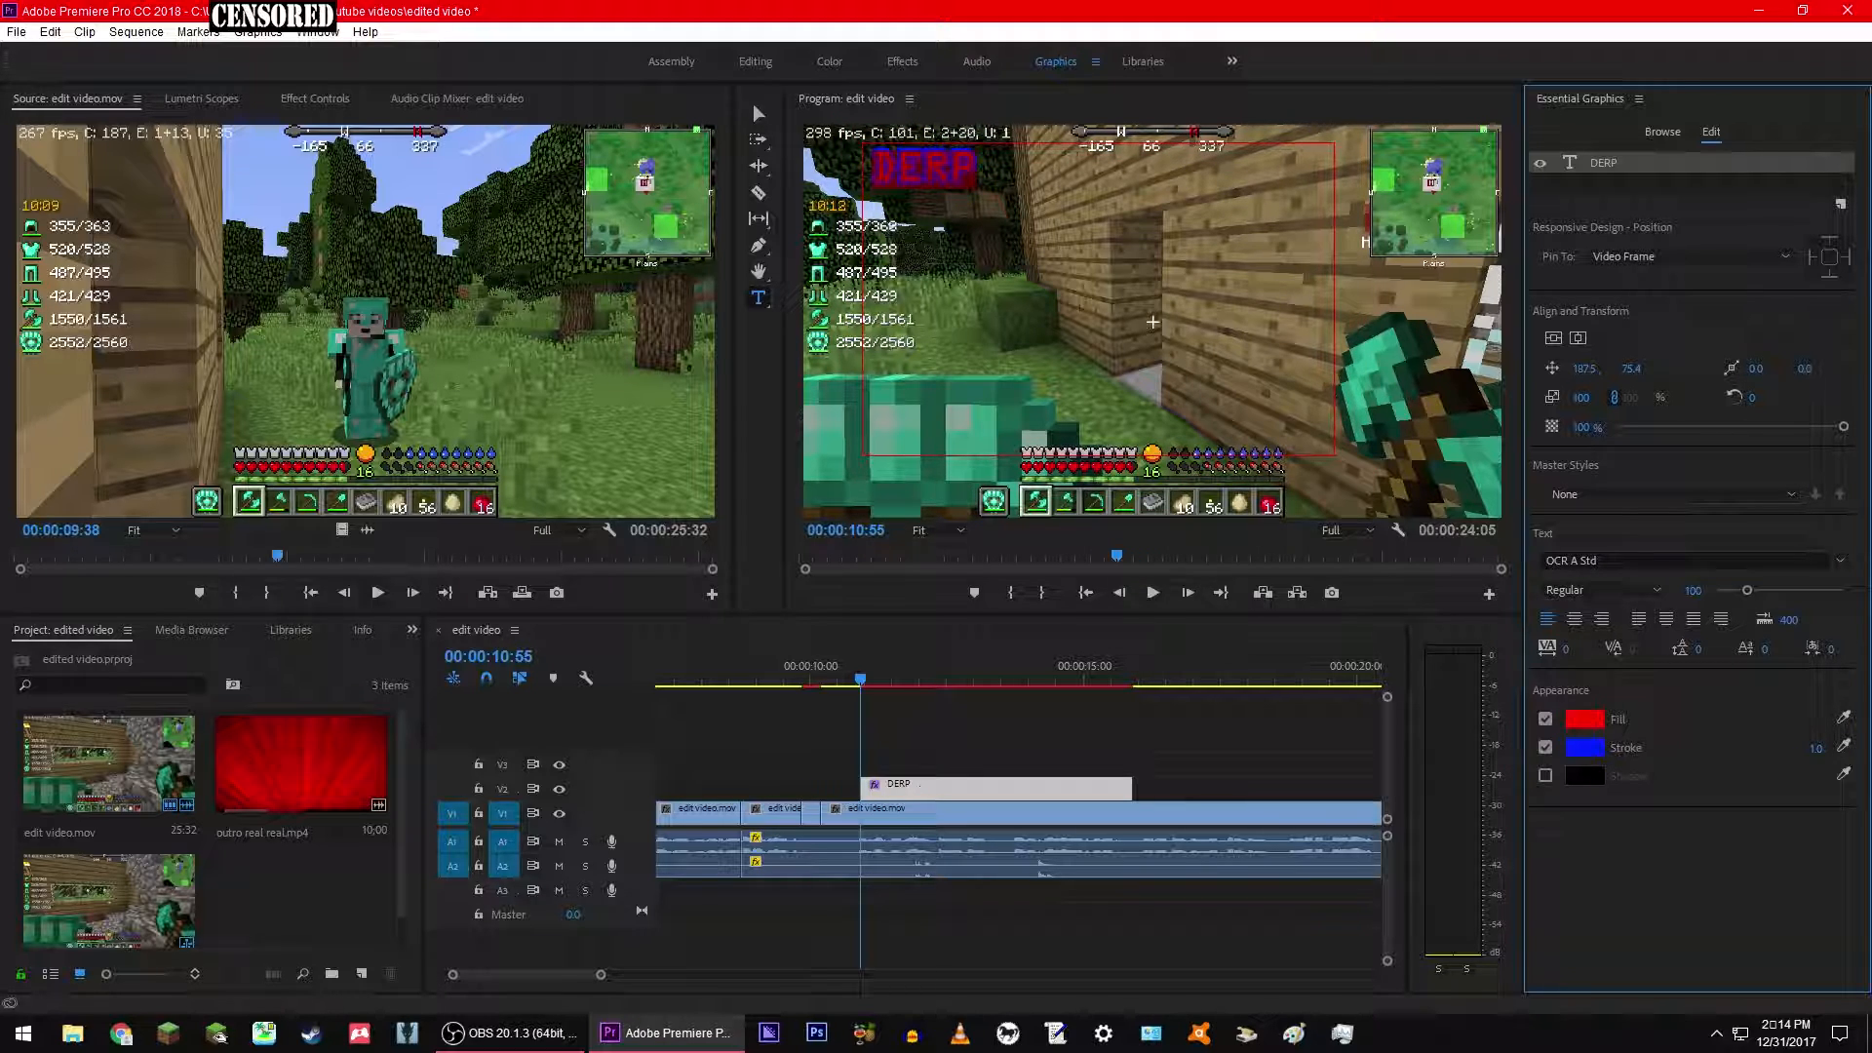
{"action": "left_click_drag", "start_coordinate": [1813, 749], "coordinate": [1808, 749]}
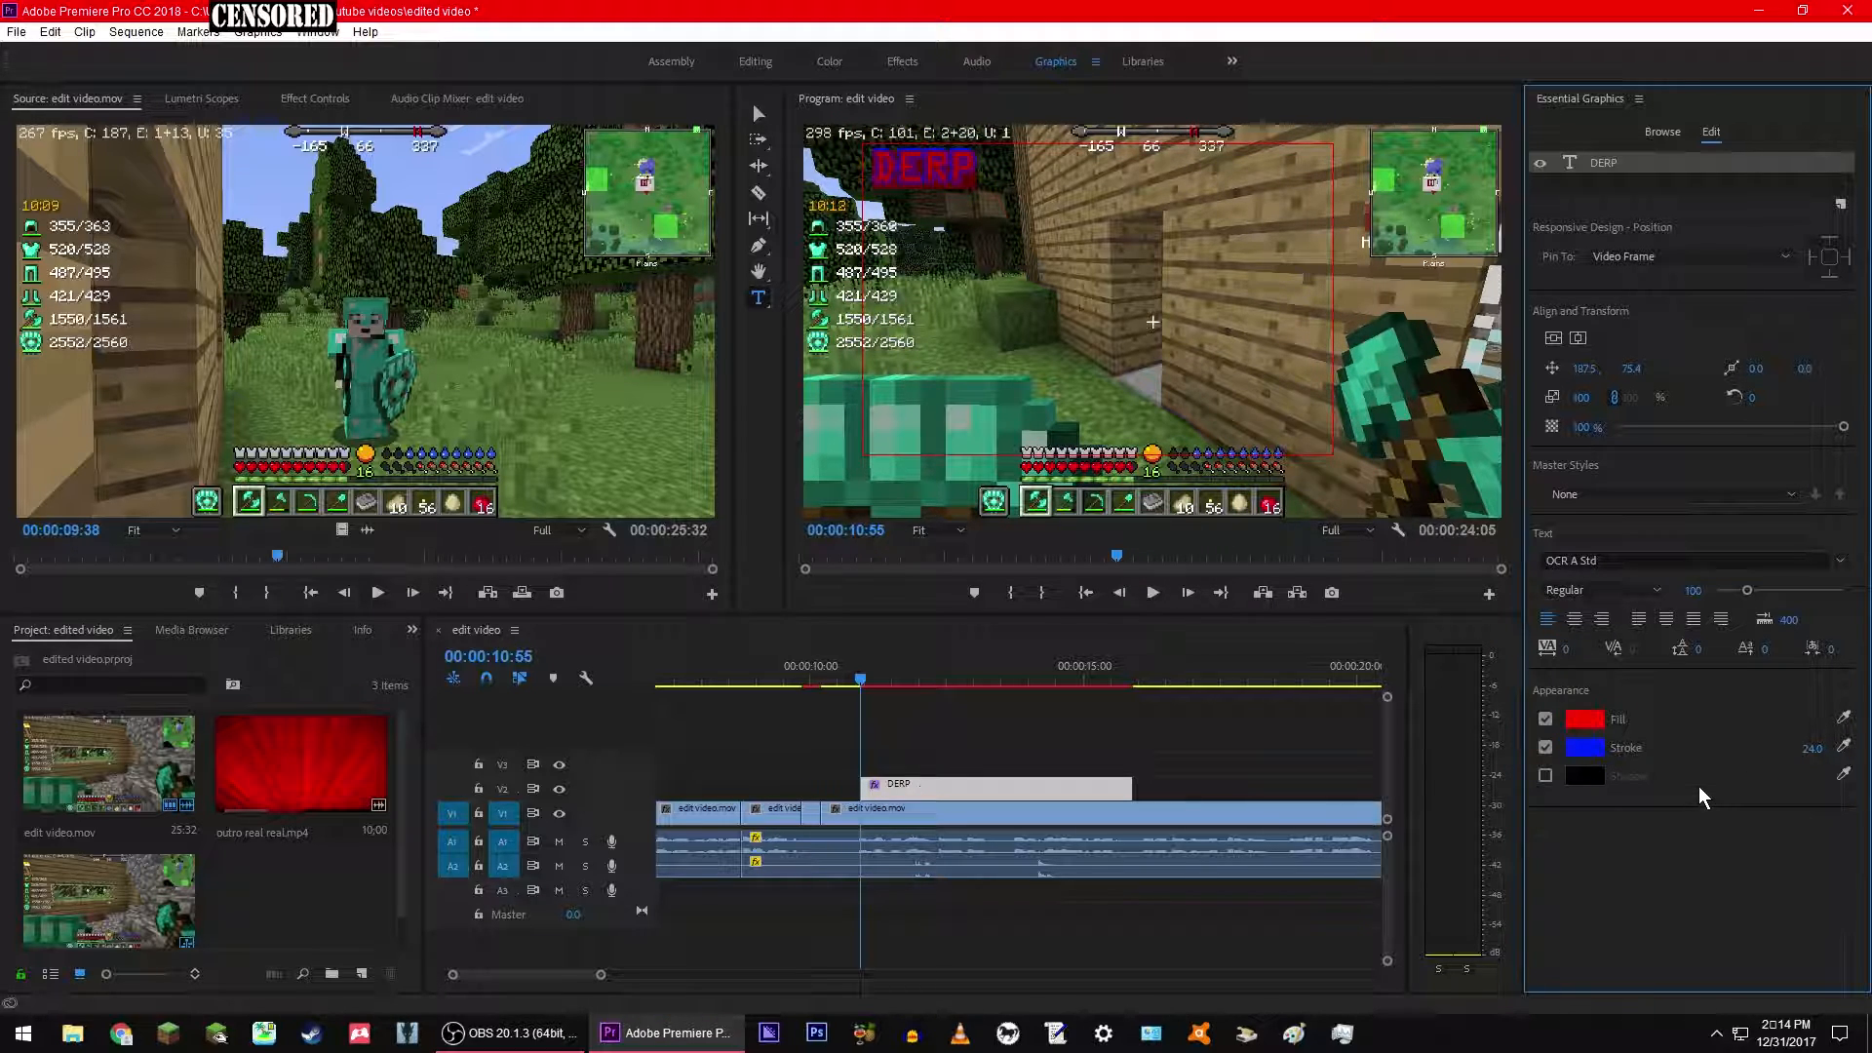
Step: Enable a black shadow on the DERP text with a 112° angle, 61.9 distance and 169 blur
{"action": "left_click", "coordinate": [1553, 777]}
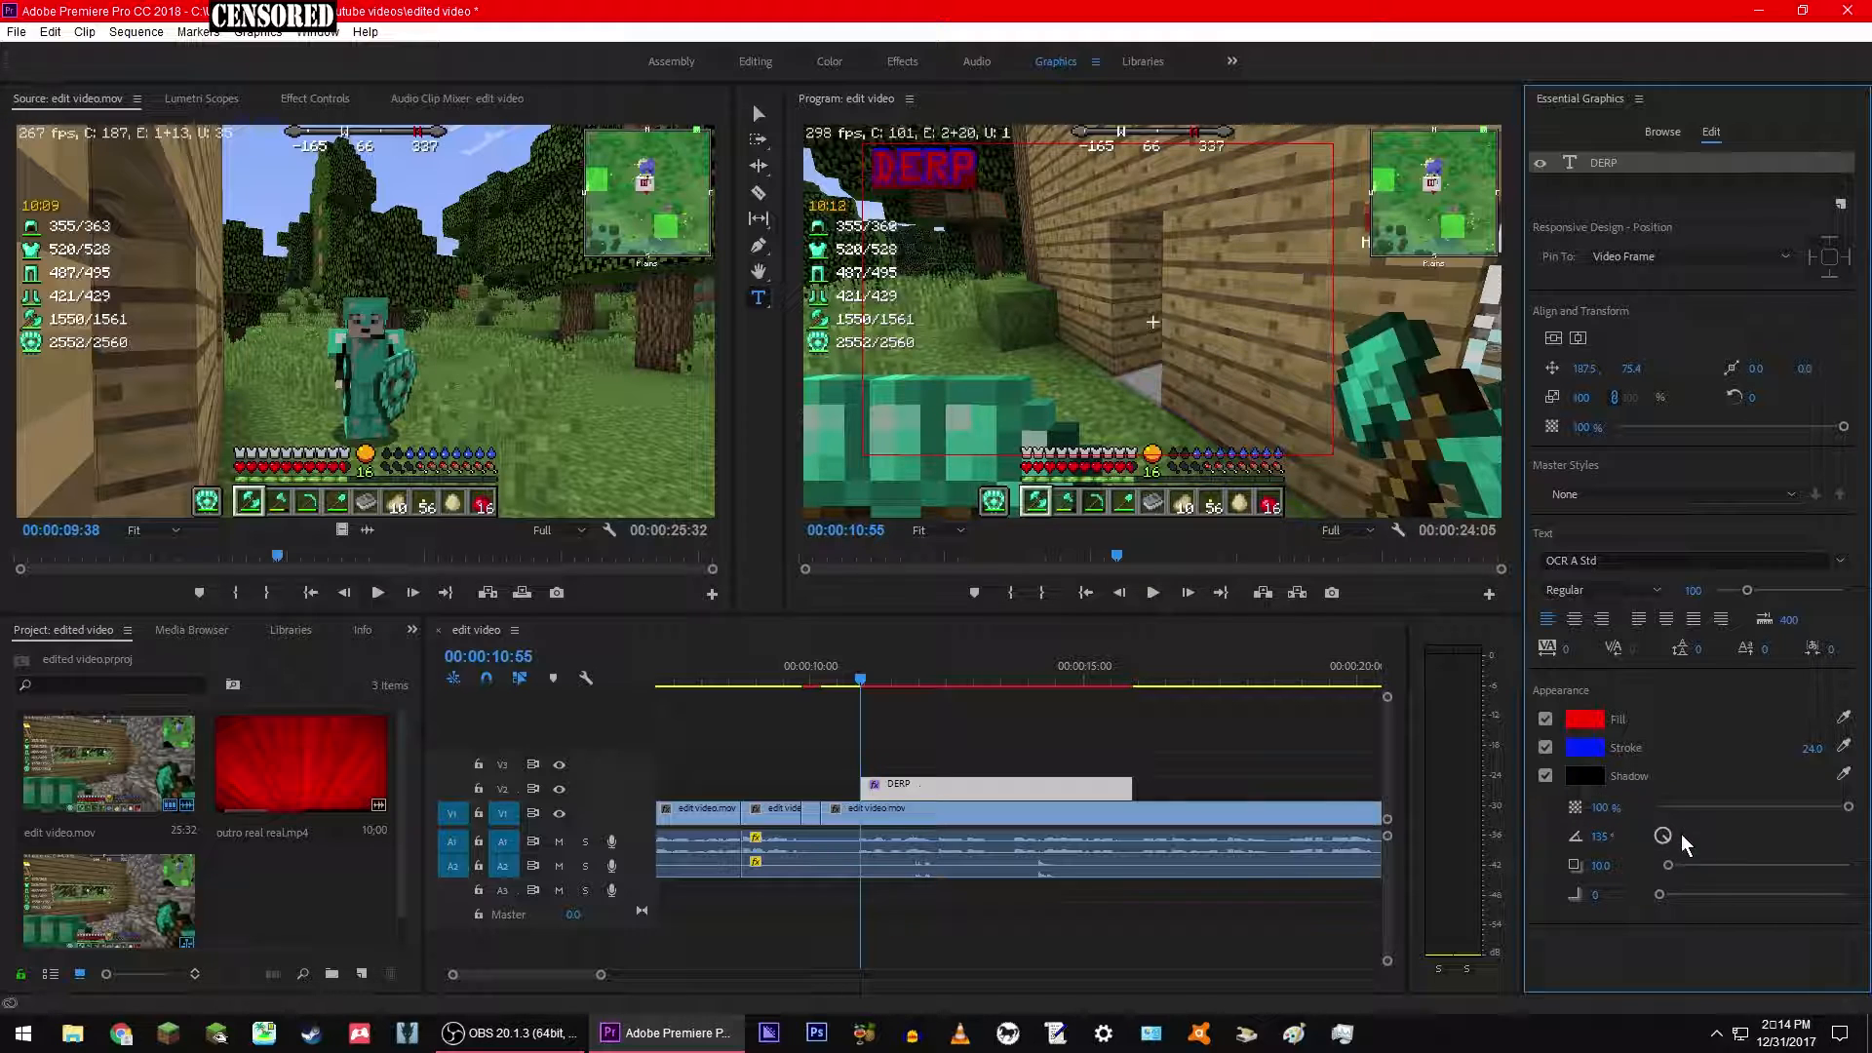
{"action": "mouse_move", "coordinate": [1670, 839]}
{"action": "left_mouse_down"}
{"action": "mouse_move", "coordinate": [1676, 863]}
{"action": "mouse_move", "coordinate": [1747, 863]}
{"action": "mouse_move", "coordinate": [1690, 864]}
{"action": "left_mouse_up"}
{"action": "left_click_drag", "start_coordinate": [1780, 895], "coordinate": [1791, 887]}
{"action": "left_click_drag", "start_coordinate": [1695, 865], "coordinate": [1804, 843]}
Step: Enlarge the DERP text to font size 394
{"action": "left_click_drag", "start_coordinate": [1747, 590], "coordinate": [1762, 597]}
{"action": "left_click", "coordinate": [1694, 591]}
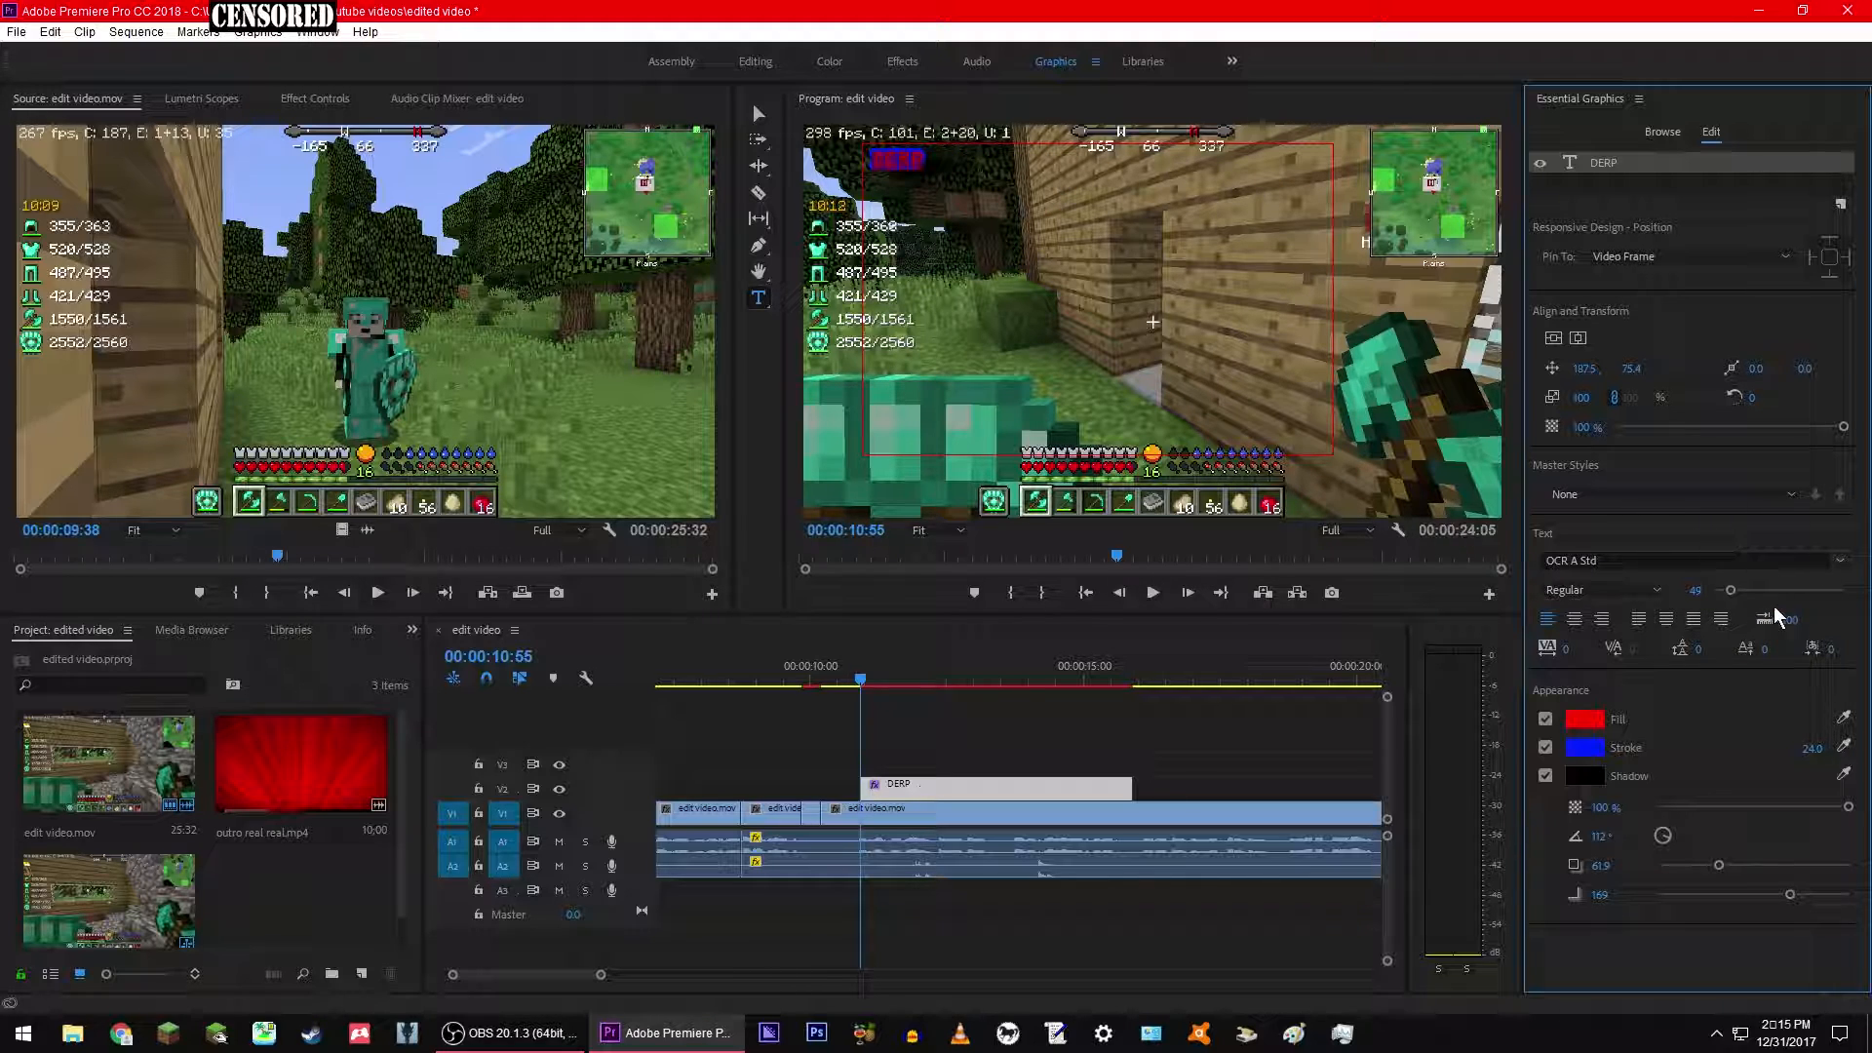
{"action": "left_click_drag", "start_coordinate": [1730, 589], "coordinate": [1841, 592]}
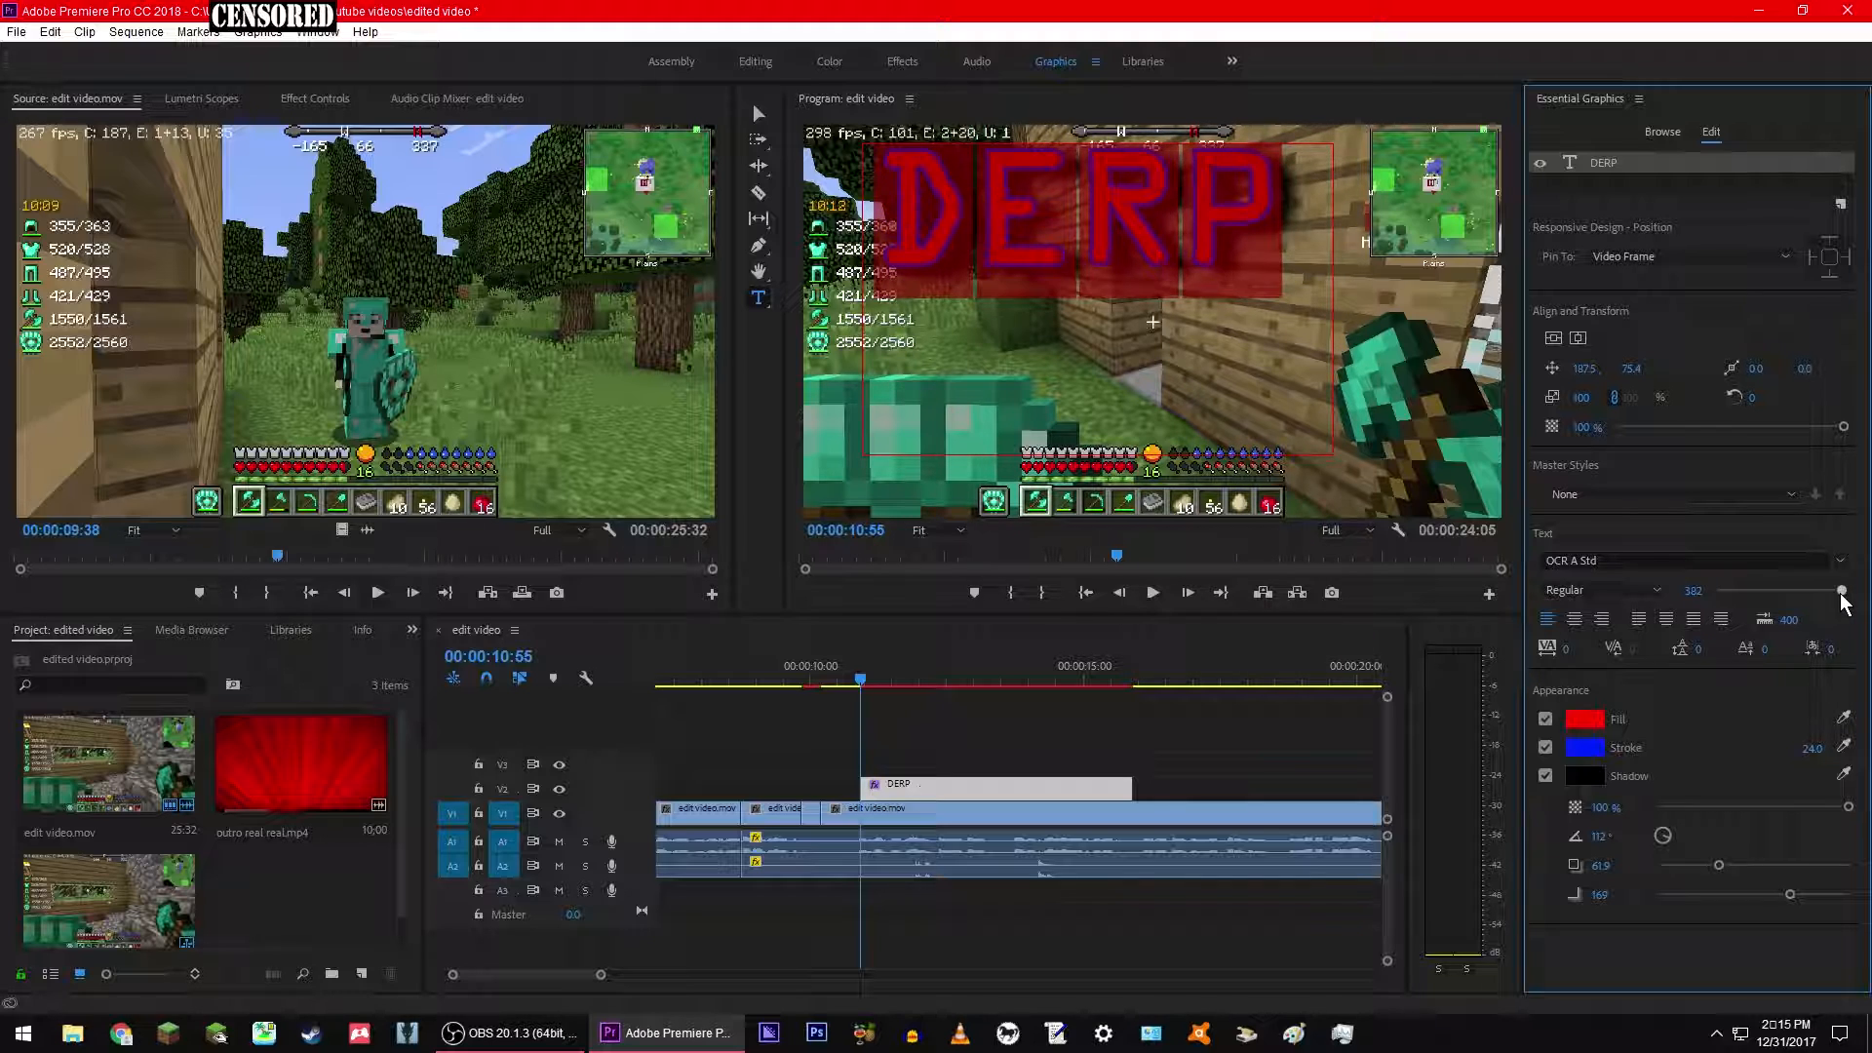
Step: Adjust the DERP text's shadow to a distance of 67.0 and a blur of 94
{"action": "left_click_drag", "start_coordinate": [1720, 866], "coordinate": [1750, 864]}
{"action": "left_click", "coordinate": [1723, 865]}
{"action": "left_click_drag", "start_coordinate": [1794, 897], "coordinate": [1851, 895]}
{"action": "left_click", "coordinate": [1731, 878]}
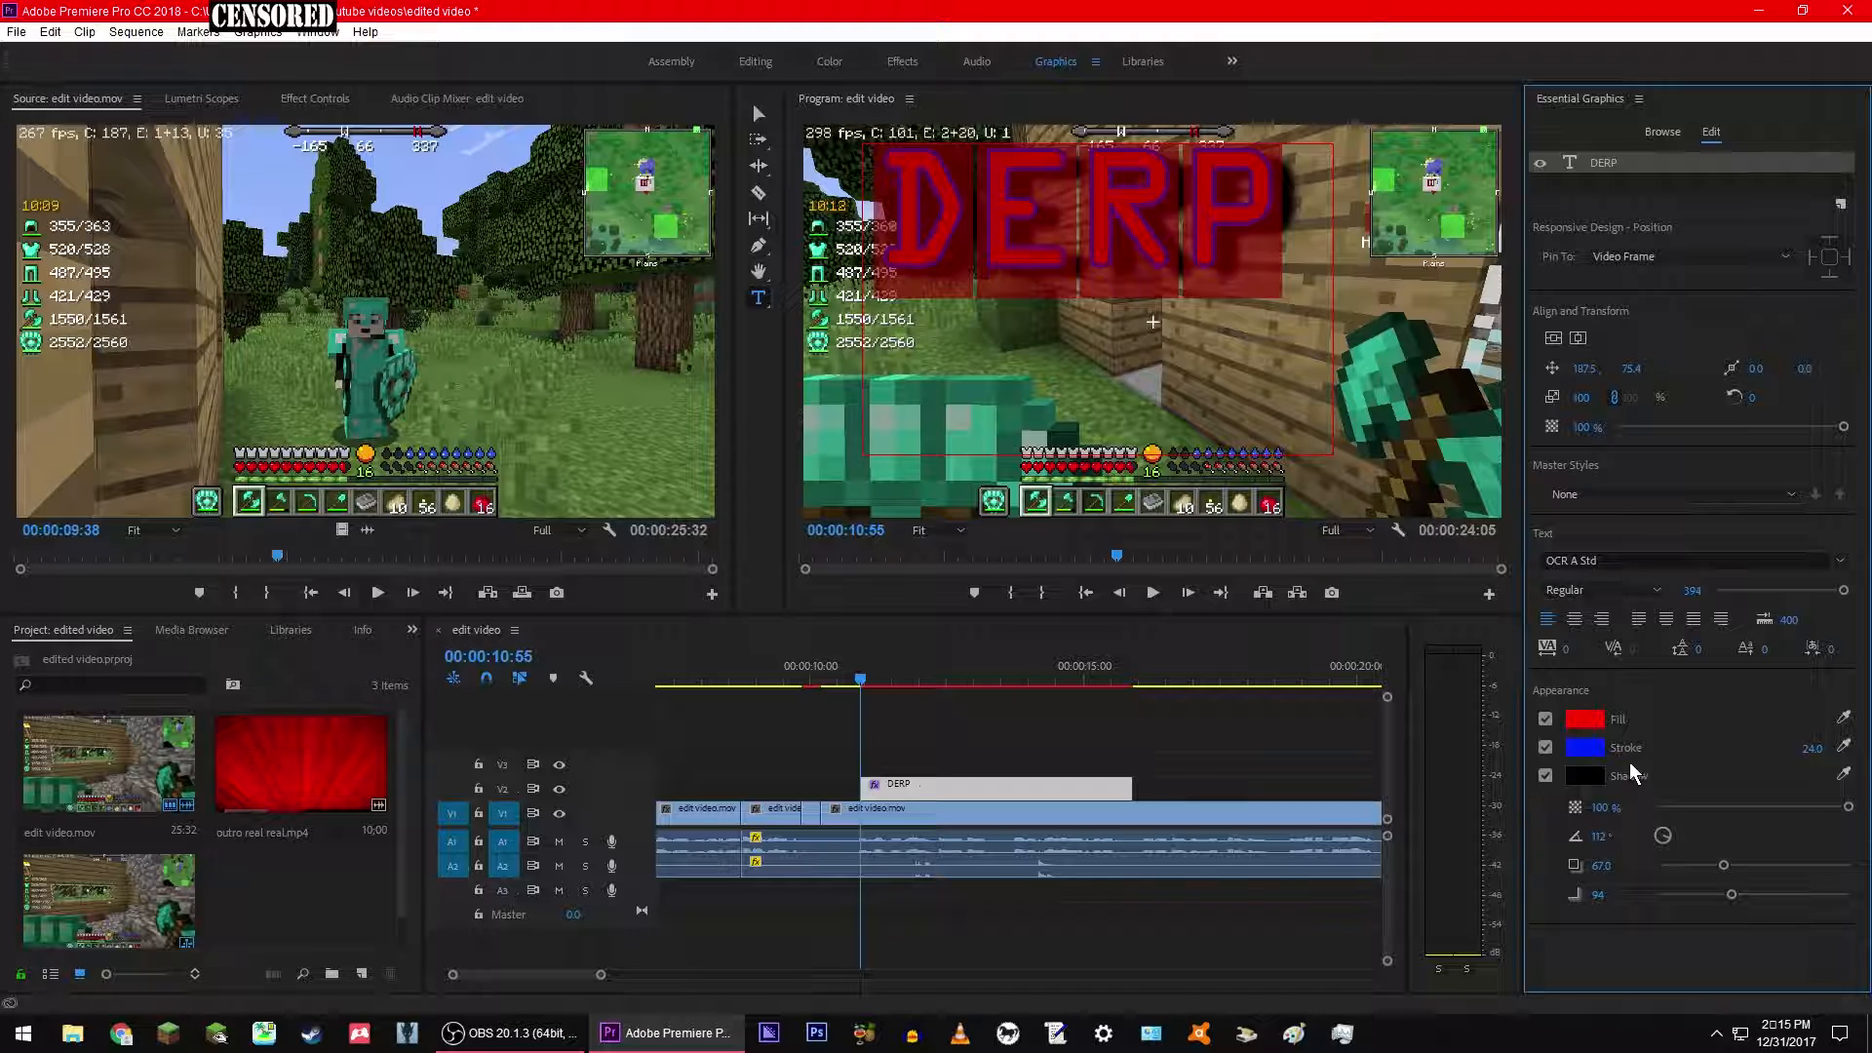
Step: Resize the text box with the Selection tool so it fits closely around the word DERP
{"action": "left_click", "coordinate": [756, 113]}
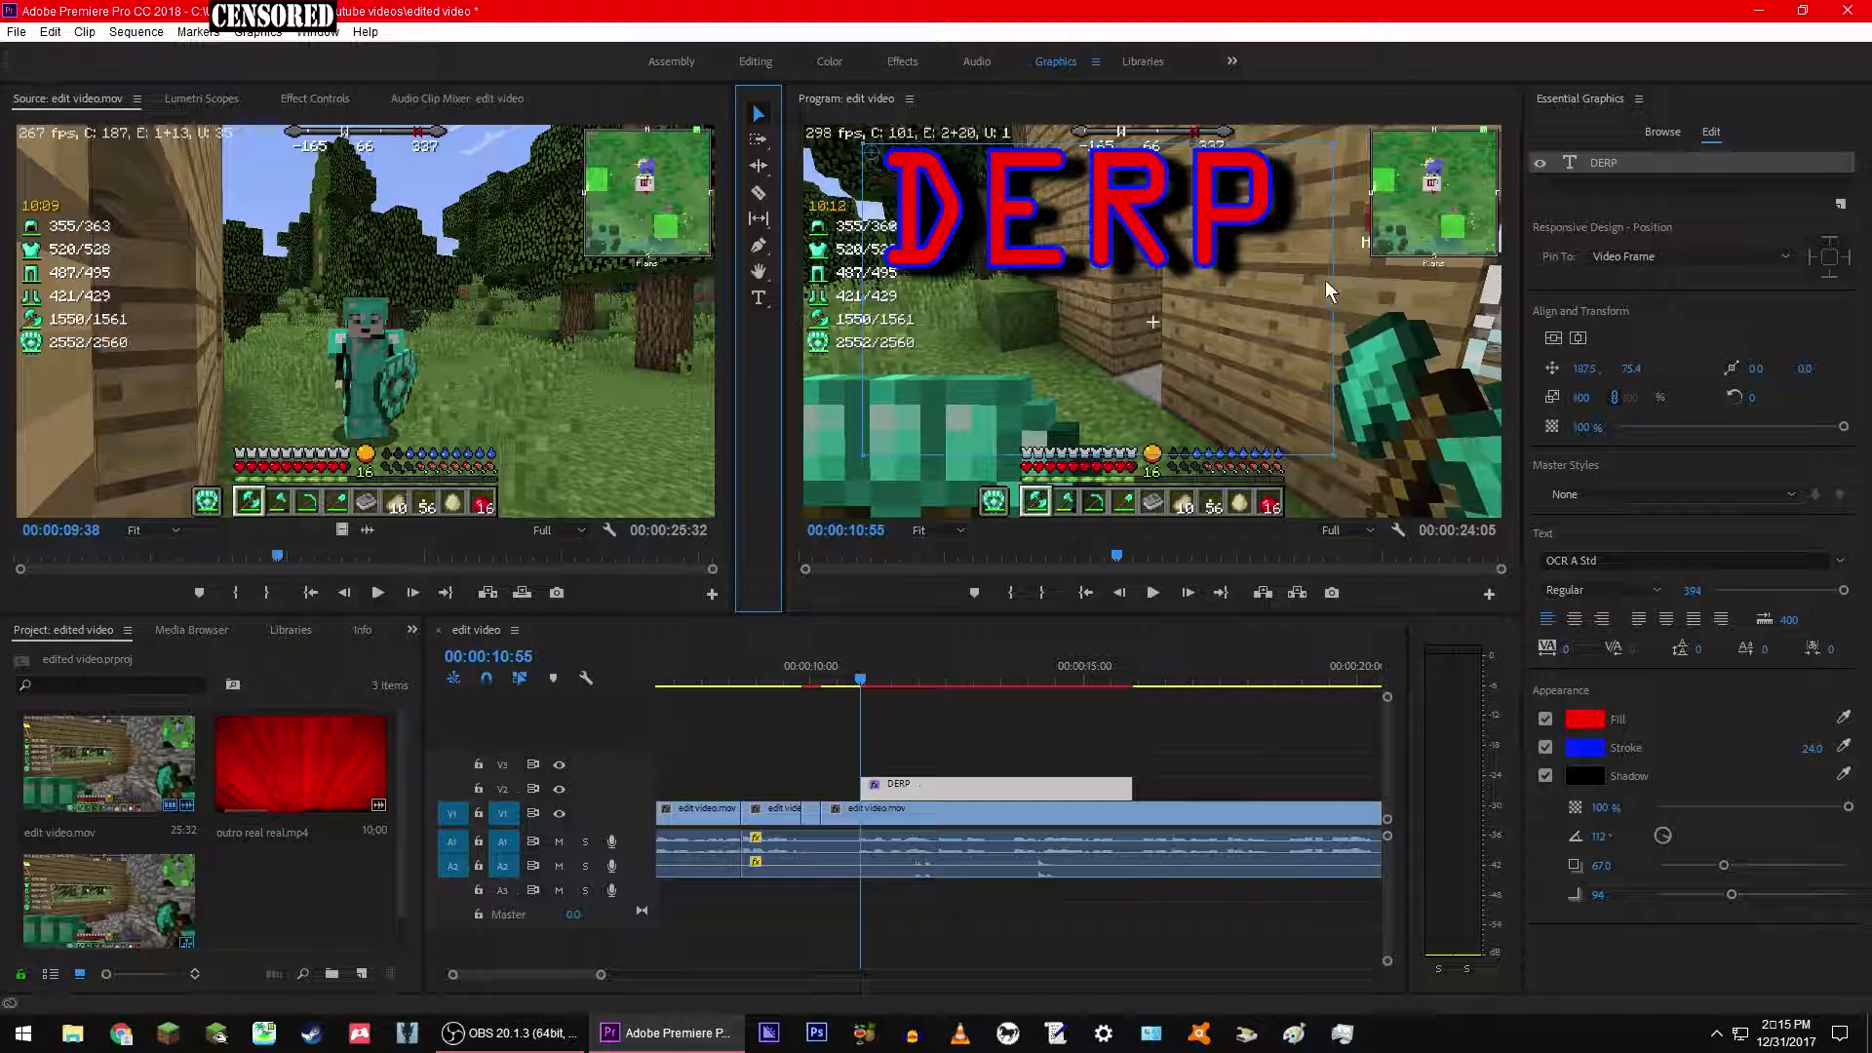
{"action": "mouse_move", "coordinate": [1334, 297]}
{"action": "left_mouse_down"}
{"action": "mouse_move", "coordinate": [1490, 285]}
{"action": "mouse_move", "coordinate": [1322, 264]}
{"action": "left_mouse_up"}
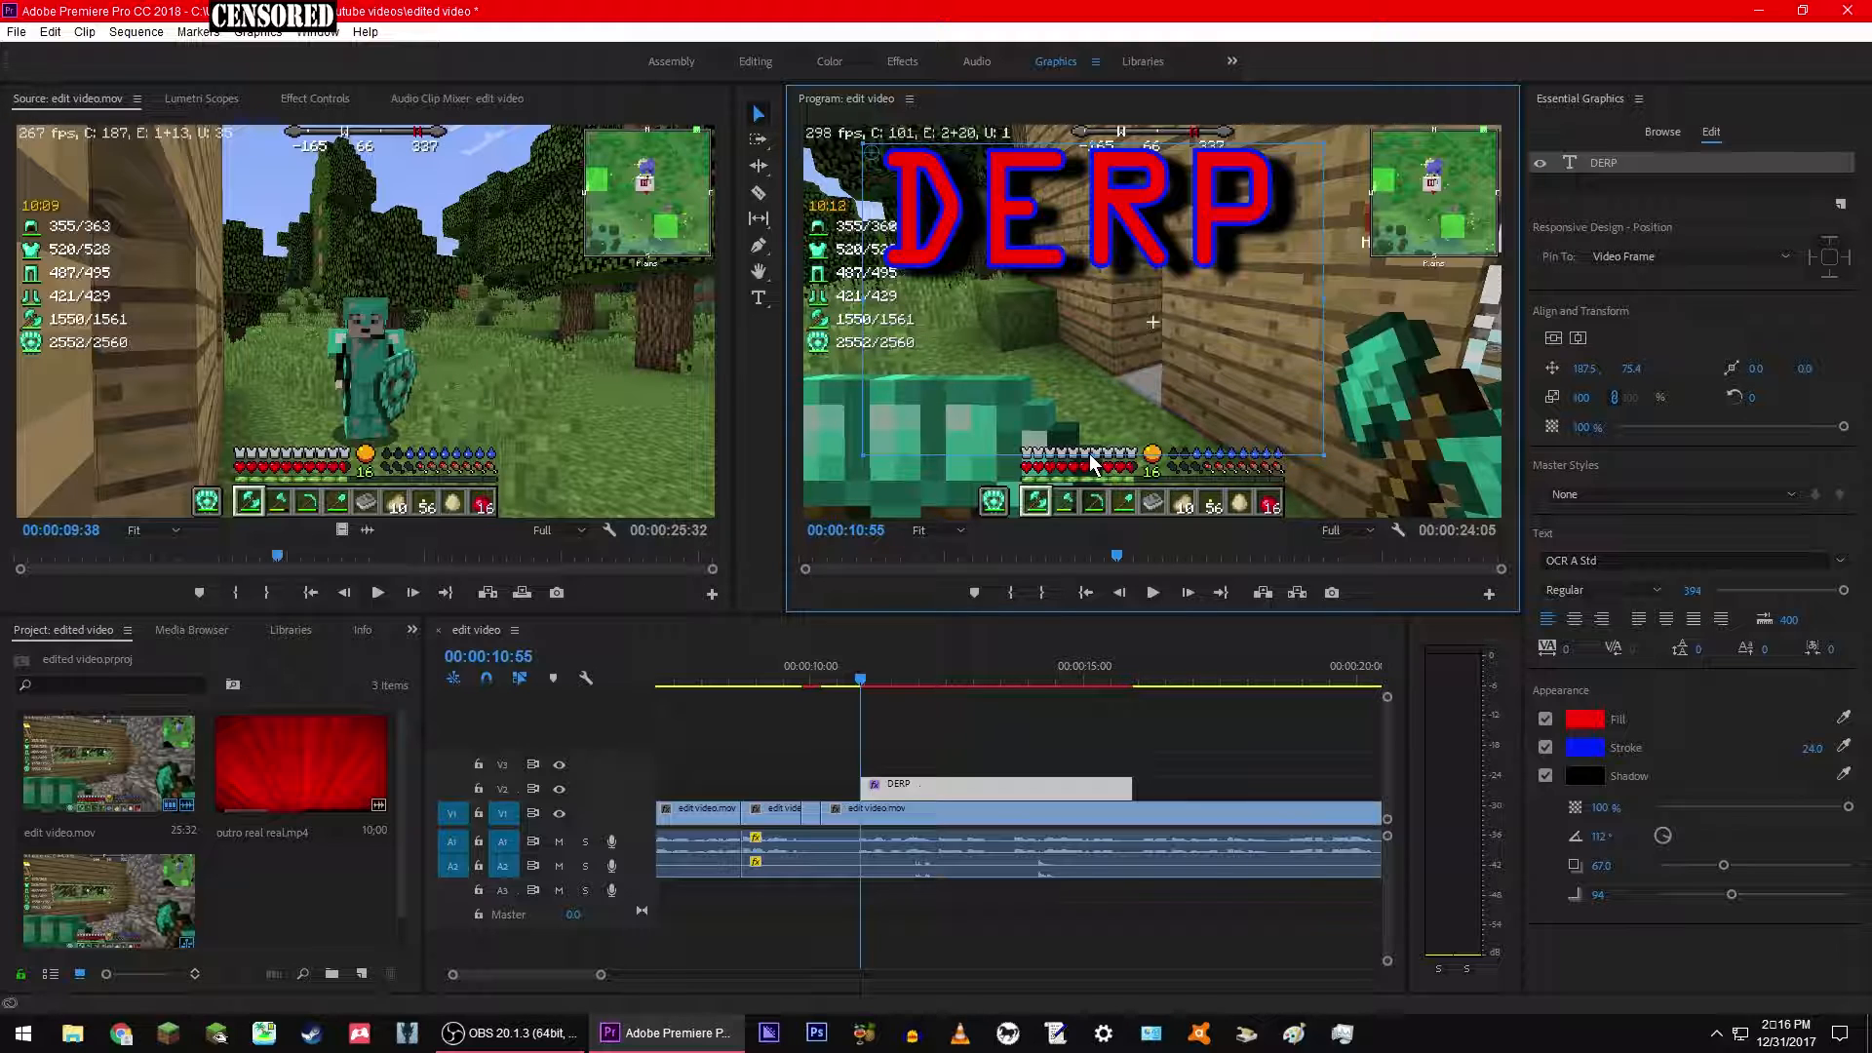
{"action": "left_click_drag", "start_coordinate": [1095, 455], "coordinate": [1106, 286]}
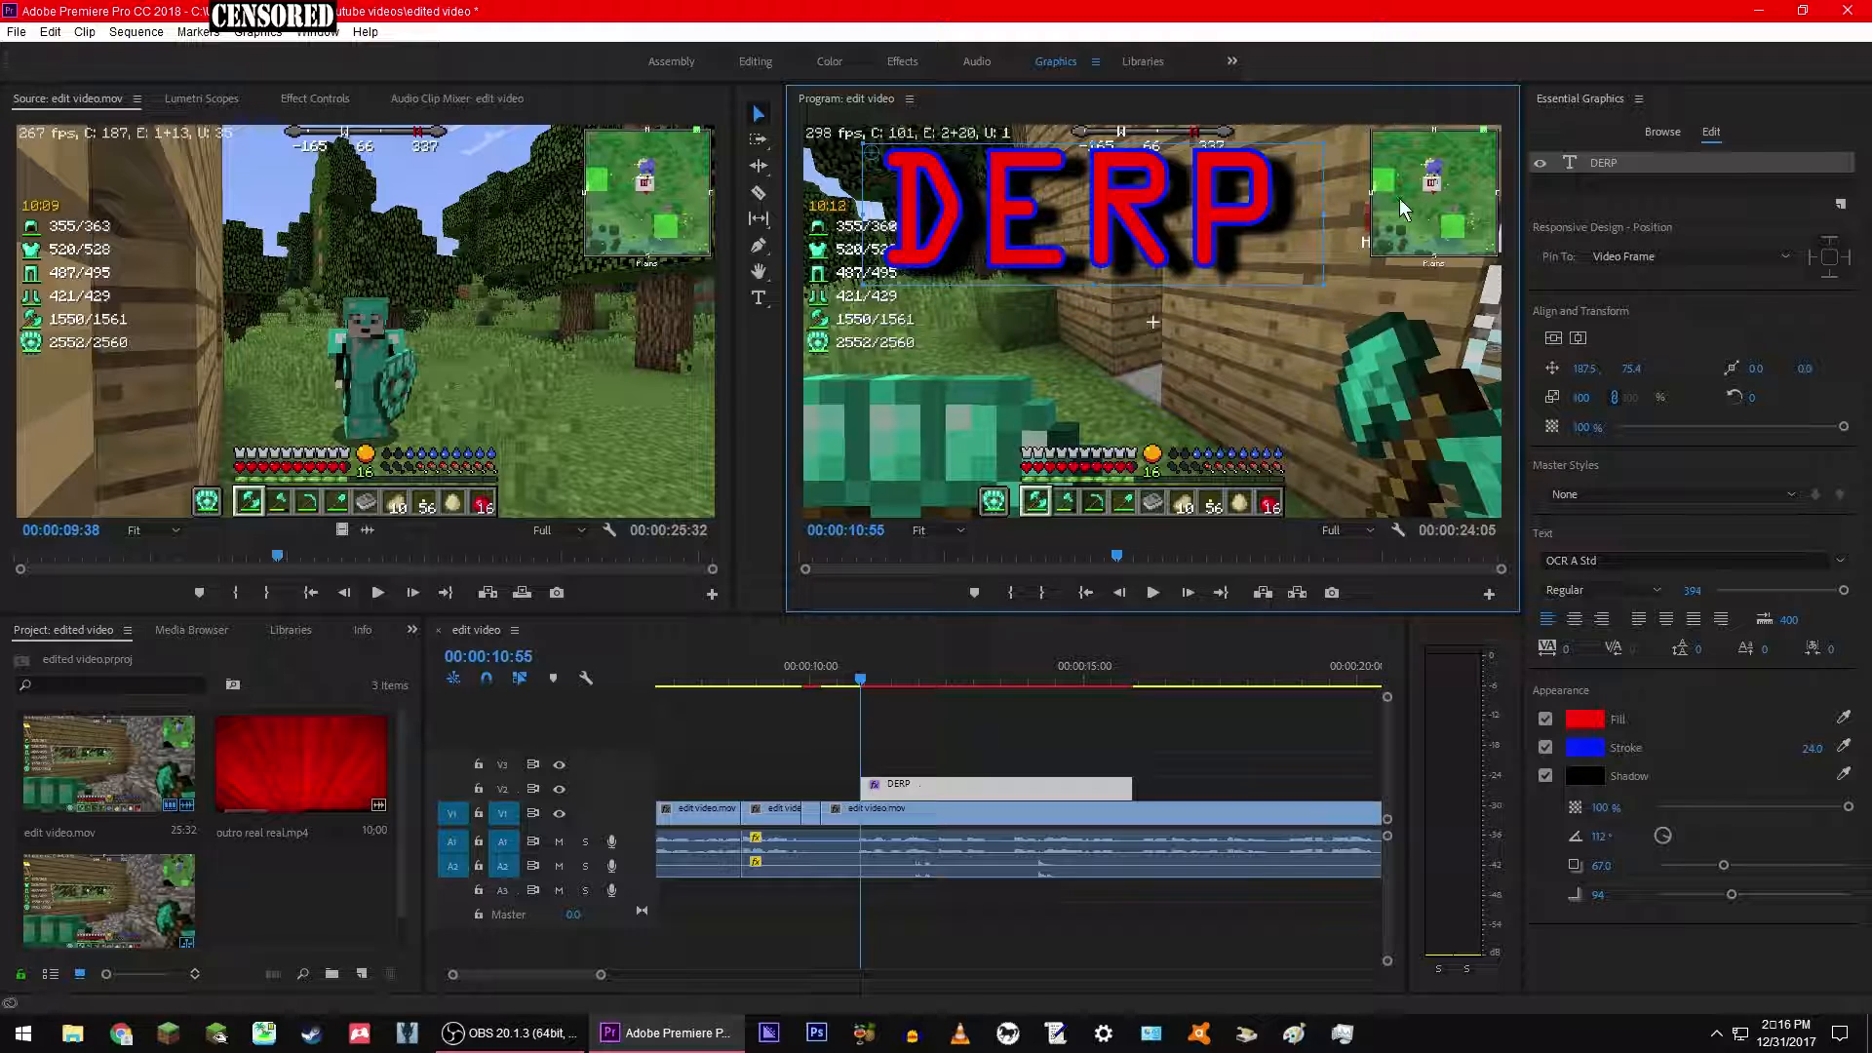
{"action": "left_click_drag", "start_coordinate": [1323, 209], "coordinate": [1297, 205]}
{"action": "mouse_move", "coordinate": [858, 209]}
{"action": "left_mouse_down"}
{"action": "mouse_move", "coordinate": [1111, 210]}
{"action": "mouse_move", "coordinate": [849, 183]}
{"action": "left_mouse_up"}
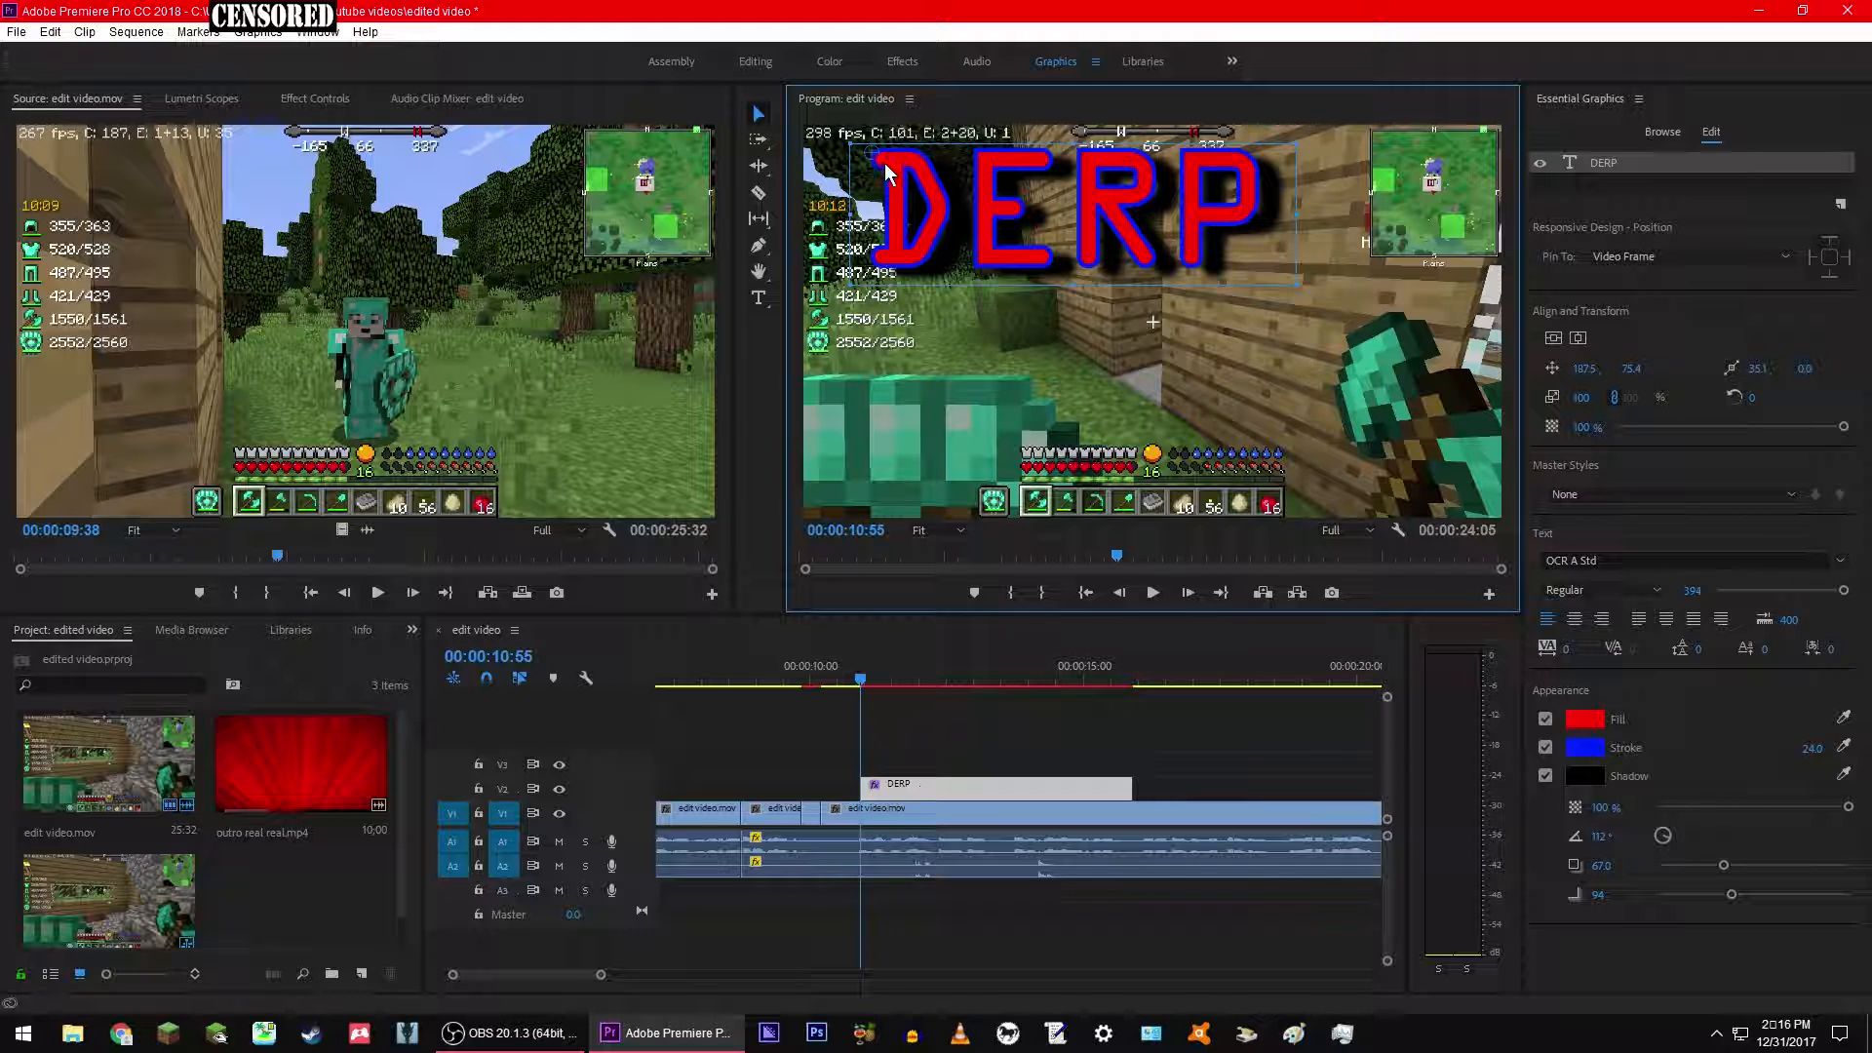
Step: Move the DERP text's anchor point to the middle of the word and rotate the text to -8°
{"action": "left_click_drag", "start_coordinate": [906, 175], "coordinate": [1068, 222]}
{"action": "left_click_drag", "start_coordinate": [837, 132], "coordinate": [855, 166]}
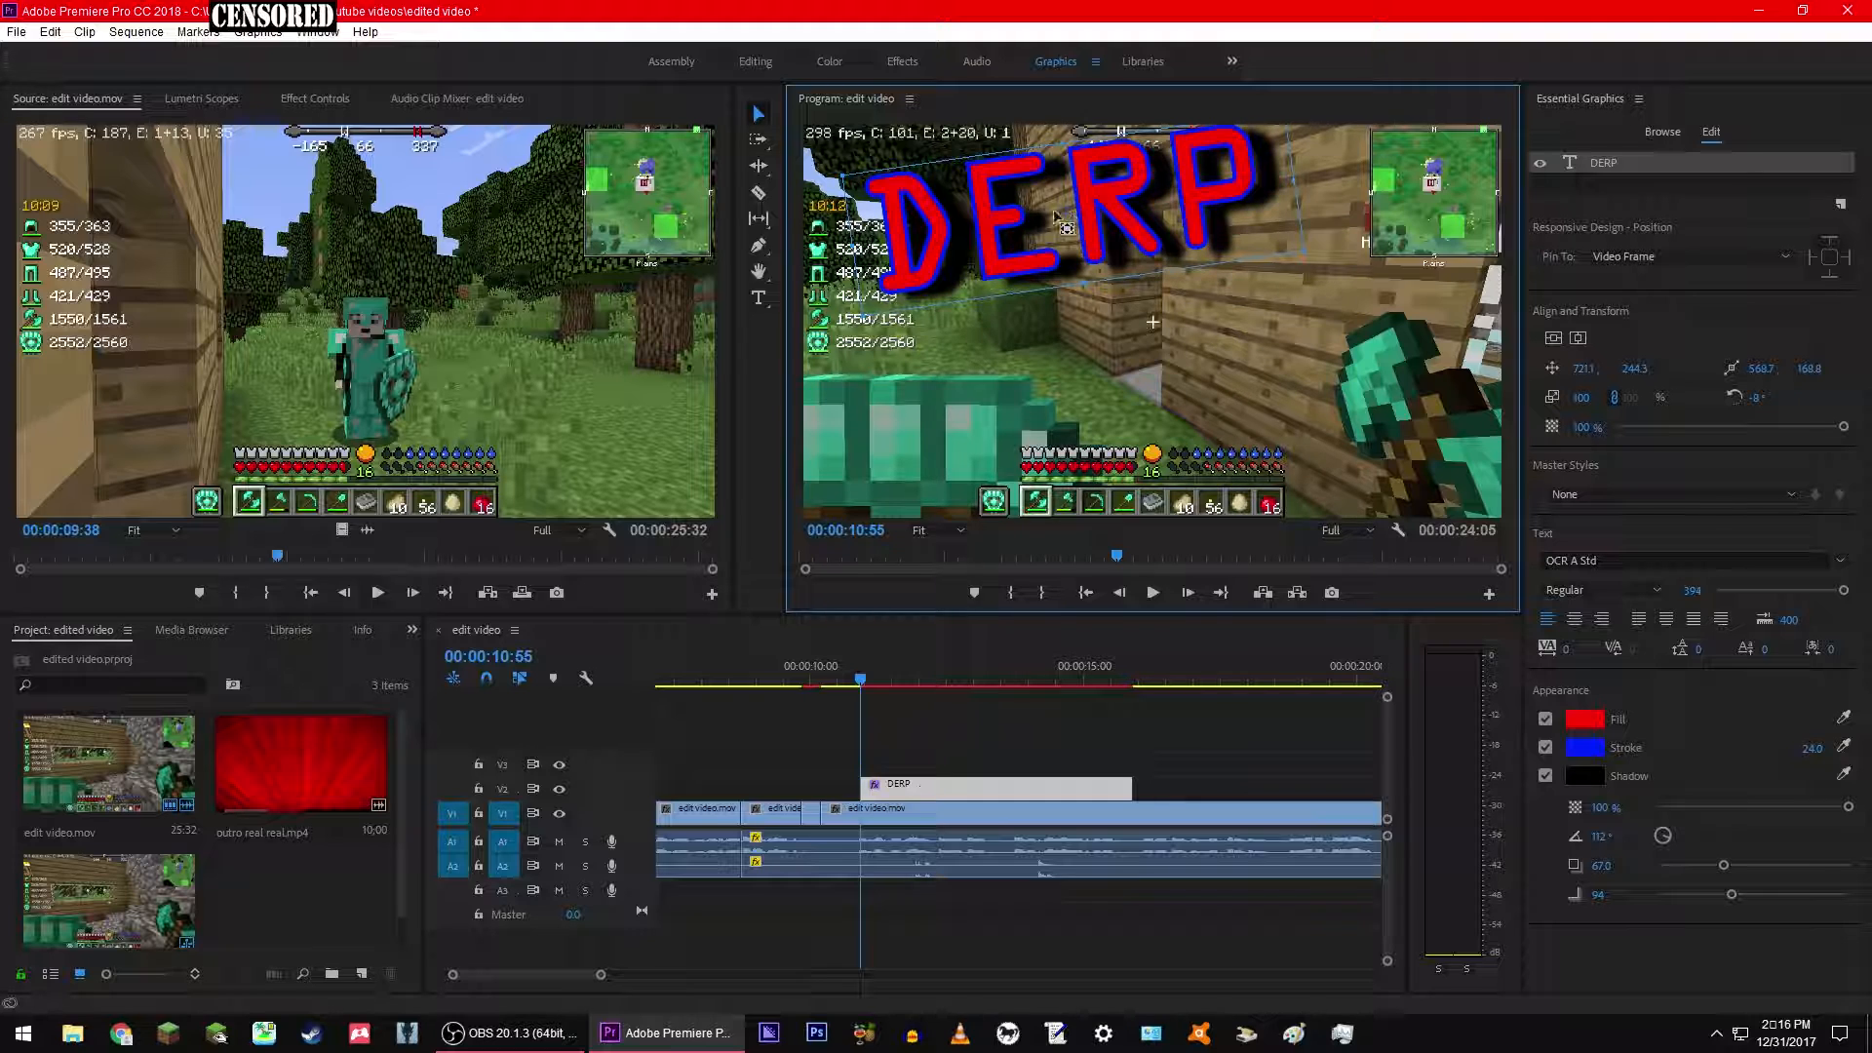
Step: Reposition the DERP text to about 841.5, 468.9, near the middle of the frame, and rotate it to -16°
{"action": "key", "text": "ctrl+z"}
{"action": "left_click_drag", "start_coordinate": [1065, 218], "coordinate": [995, 211]}
{"action": "mouse_move", "coordinate": [832, 158]}
{"action": "left_mouse_down"}
{"action": "mouse_move", "coordinate": [846, 206]}
{"action": "mouse_move", "coordinate": [845, 150]}
{"action": "left_mouse_up"}
{"action": "left_click_drag", "start_coordinate": [996, 211], "coordinate": [1164, 281]}
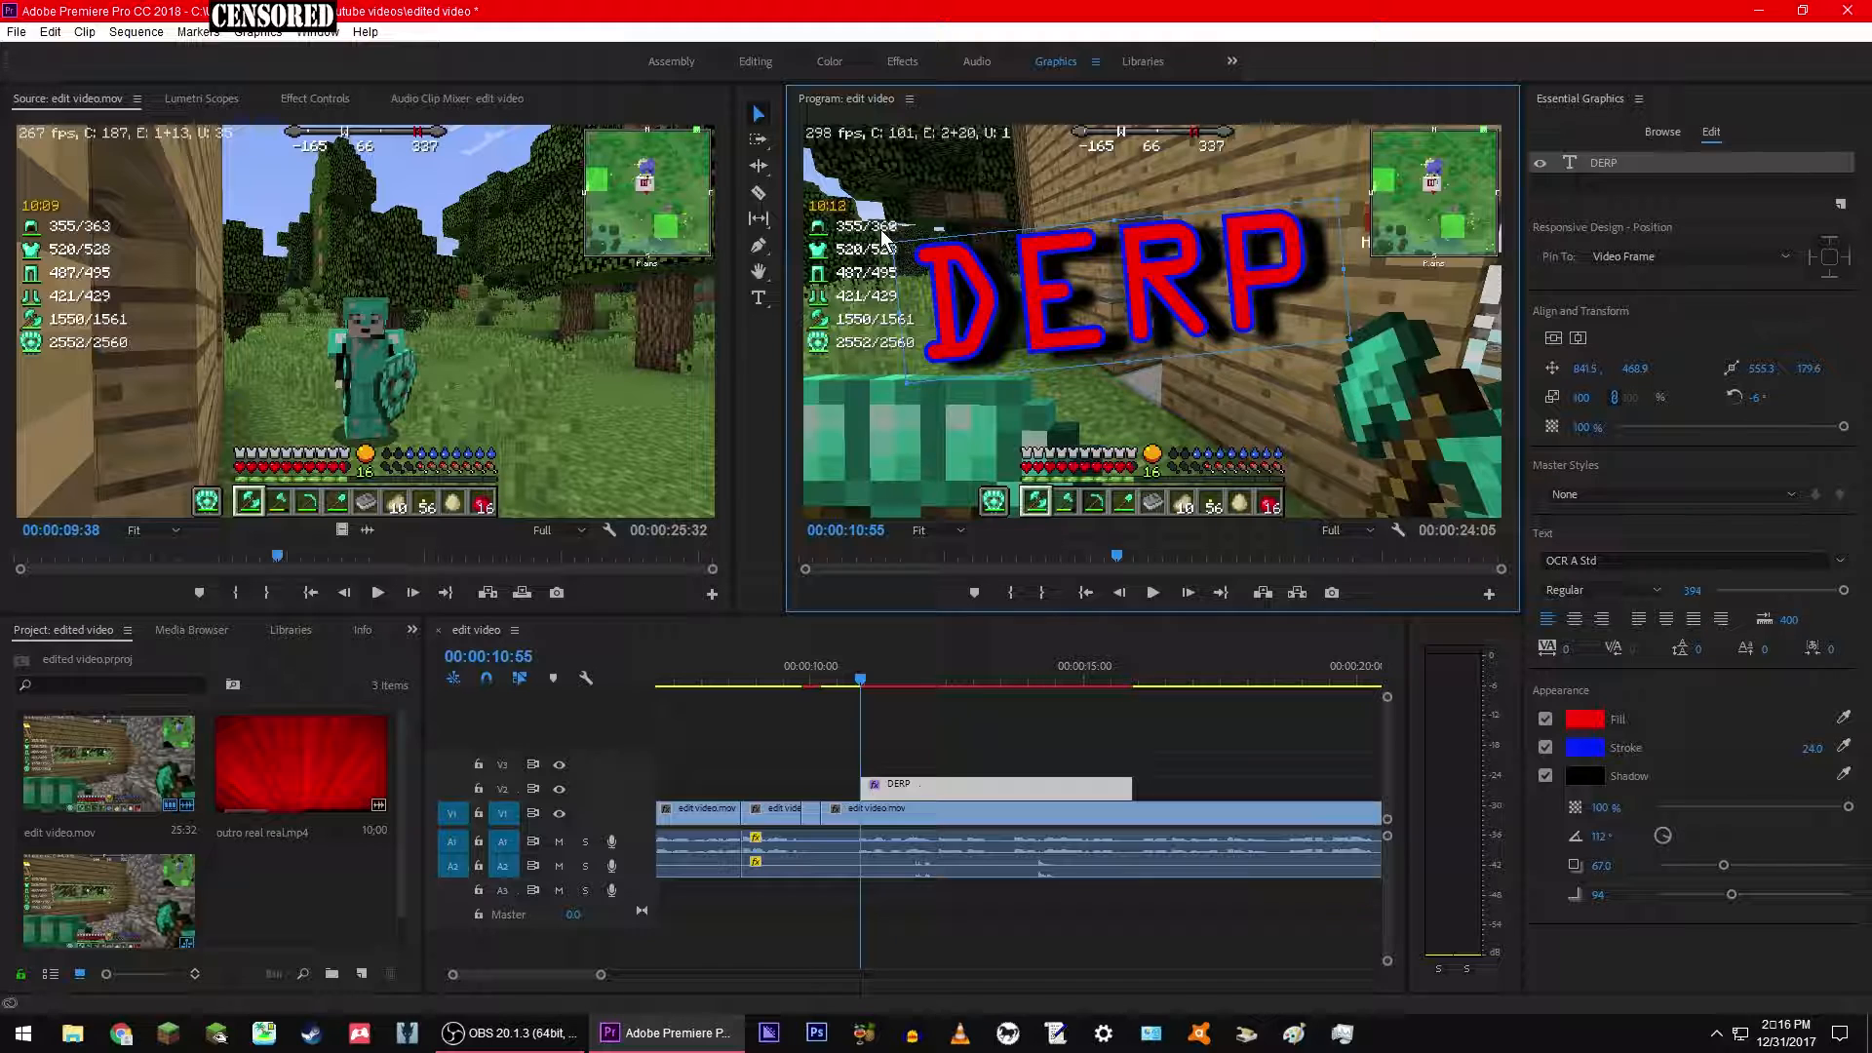
{"action": "left_click_drag", "start_coordinate": [887, 237], "coordinate": [880, 268]}
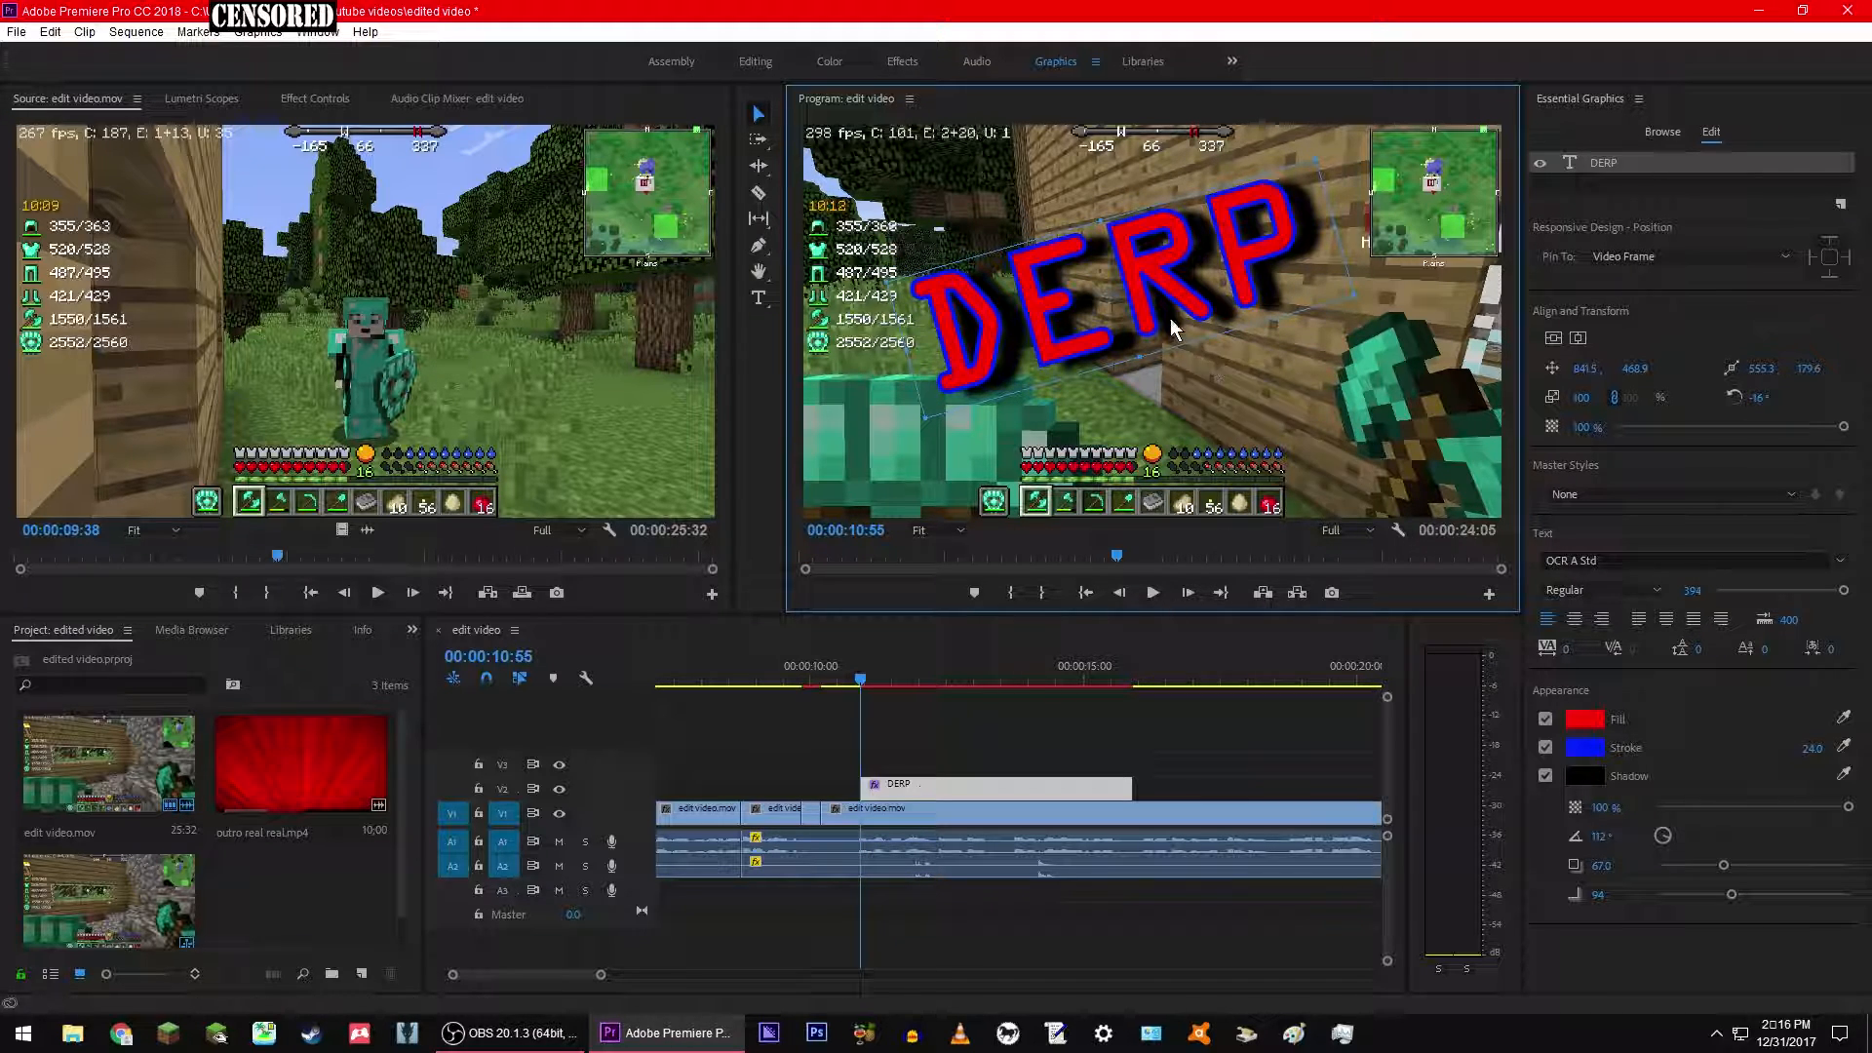
Step: Switch to a workspace with a larger program preview and play the sequence from 00:00:09:57 to check the DERP text
{"action": "left_click", "coordinate": [1229, 65]}
{"action": "left_click", "coordinate": [1282, 112]}
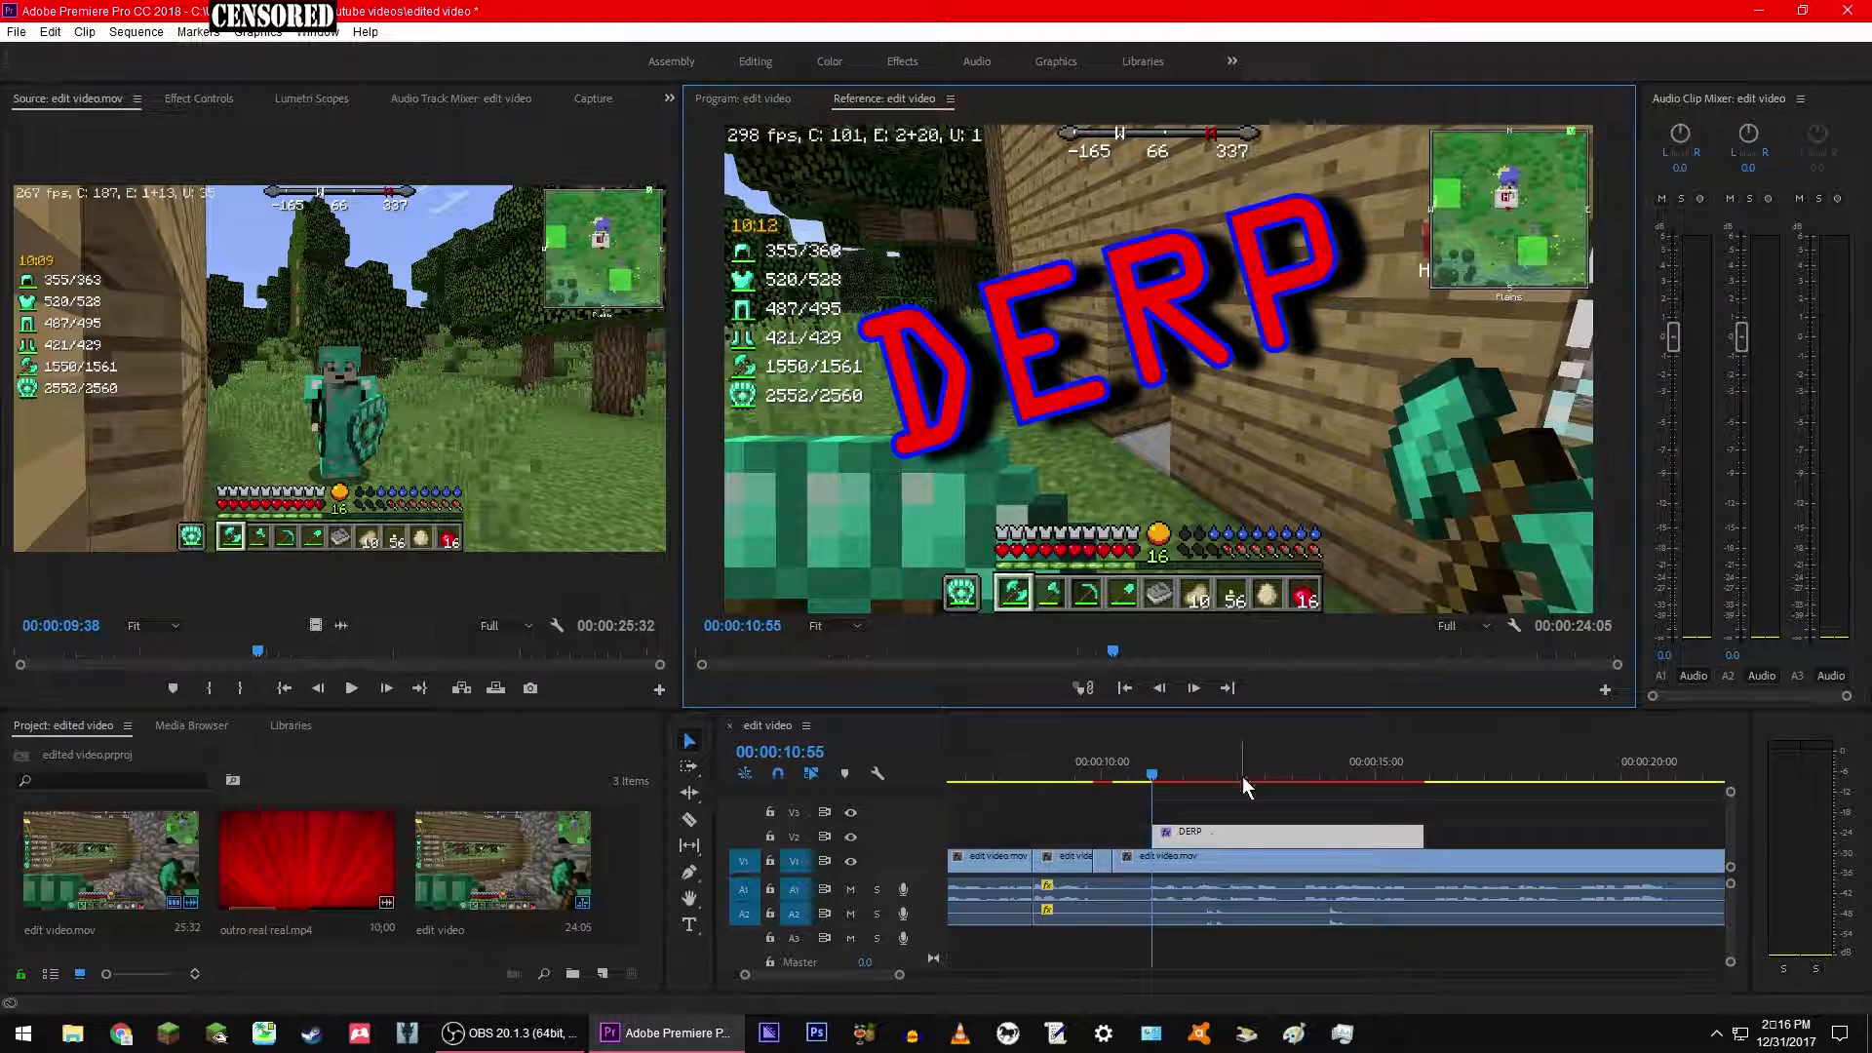
{"action": "left_click_drag", "start_coordinate": [1154, 777], "coordinate": [1102, 770]}
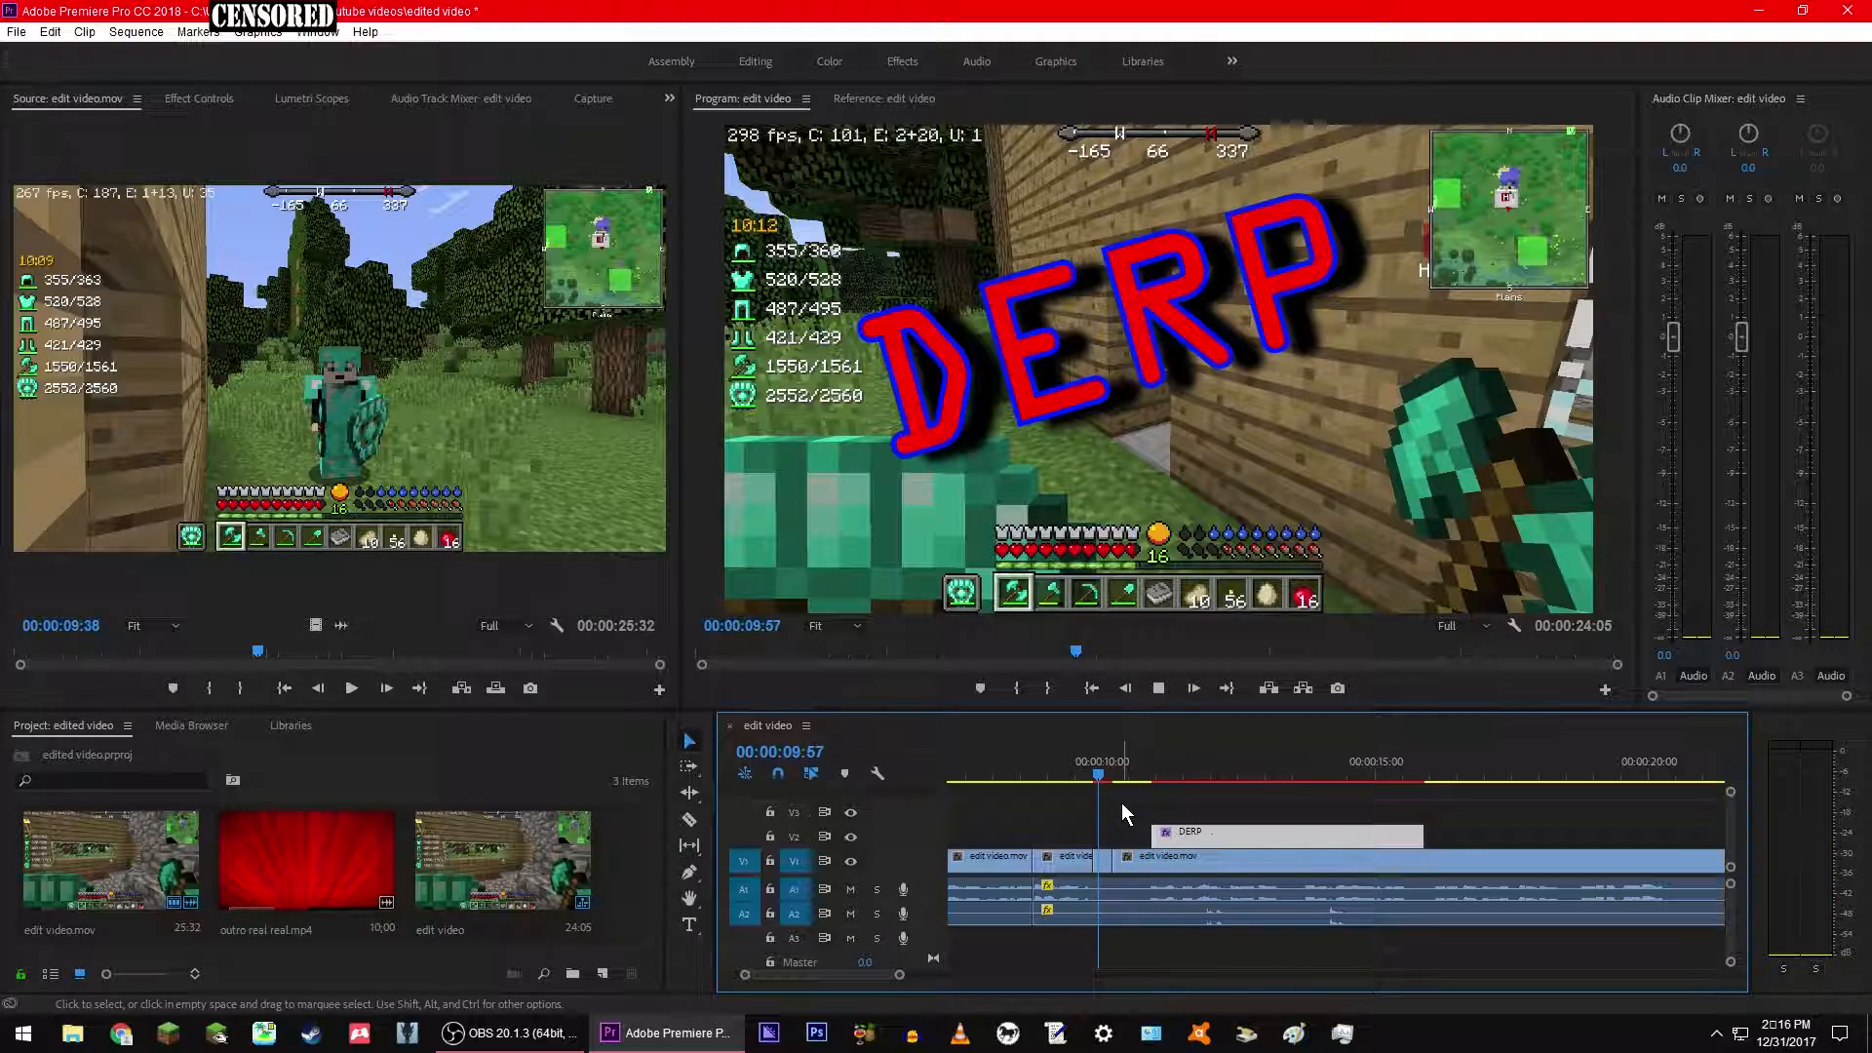
{"action": "key", "text": "space"}
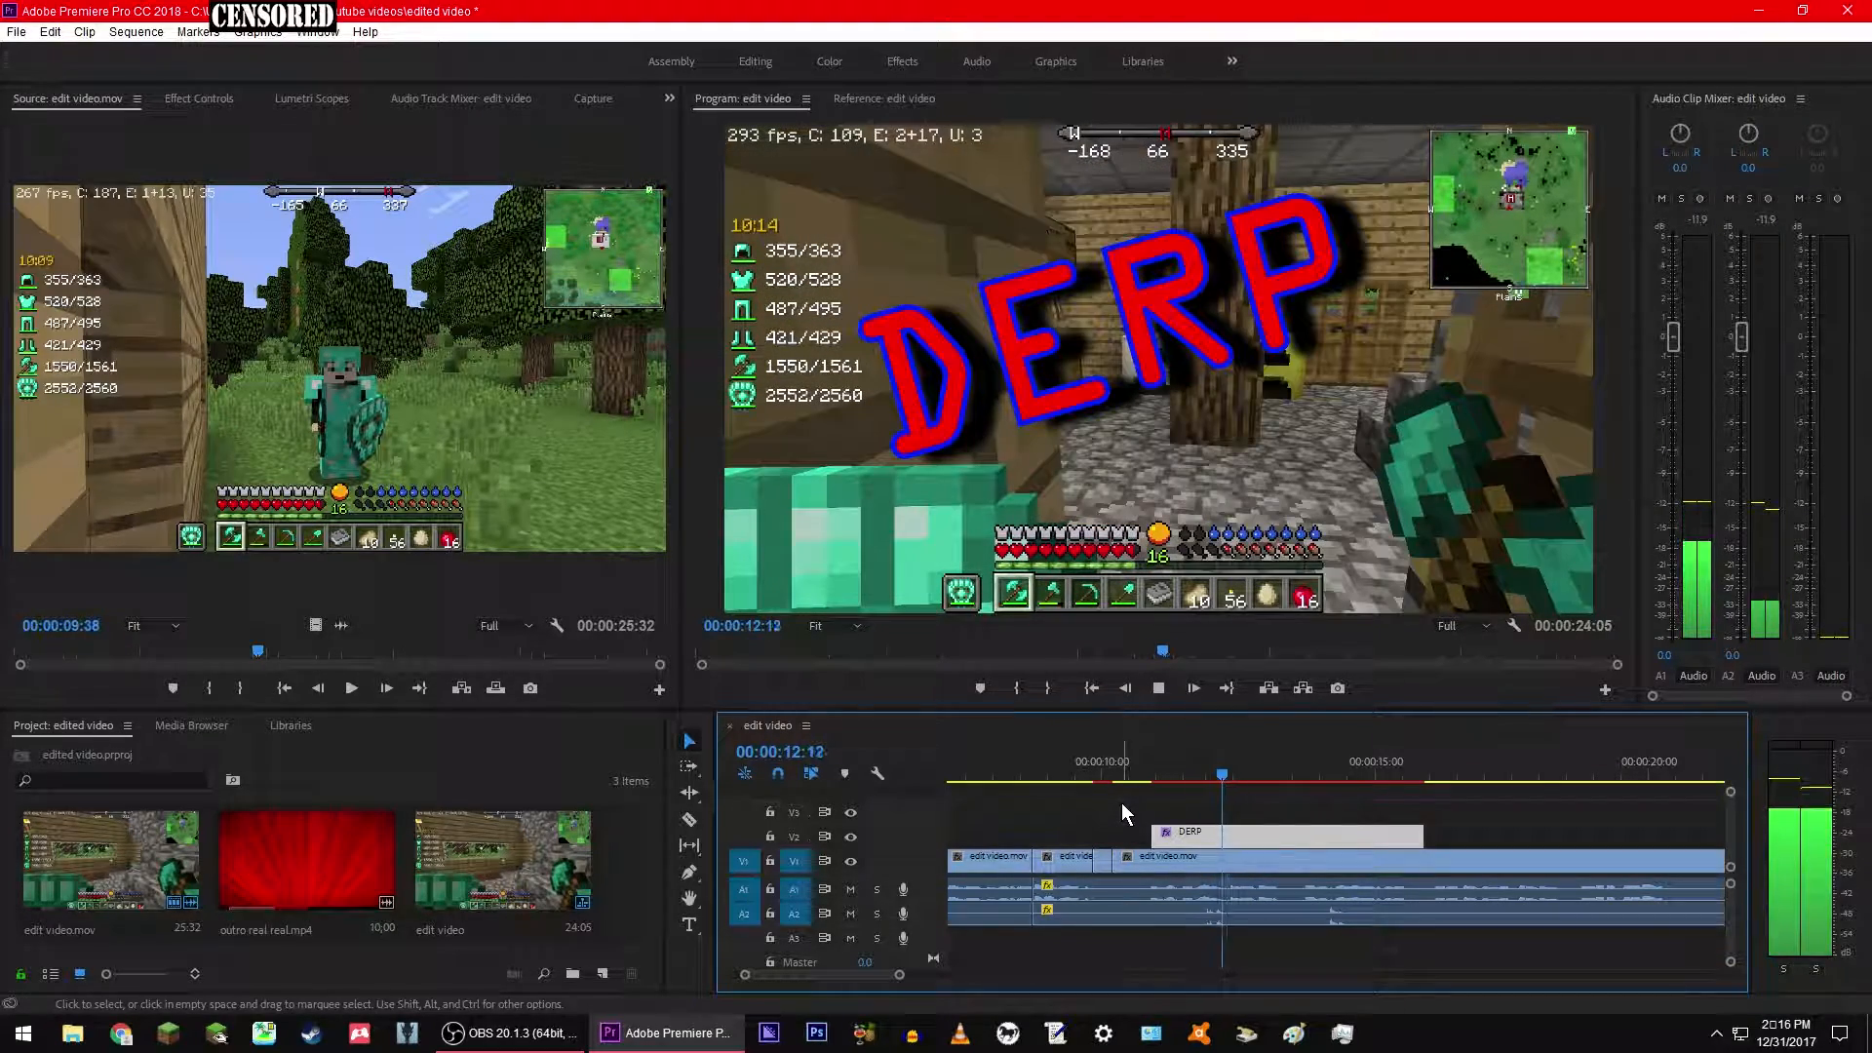
{"action": "key", "text": "space"}
{"action": "key", "text": "b"}
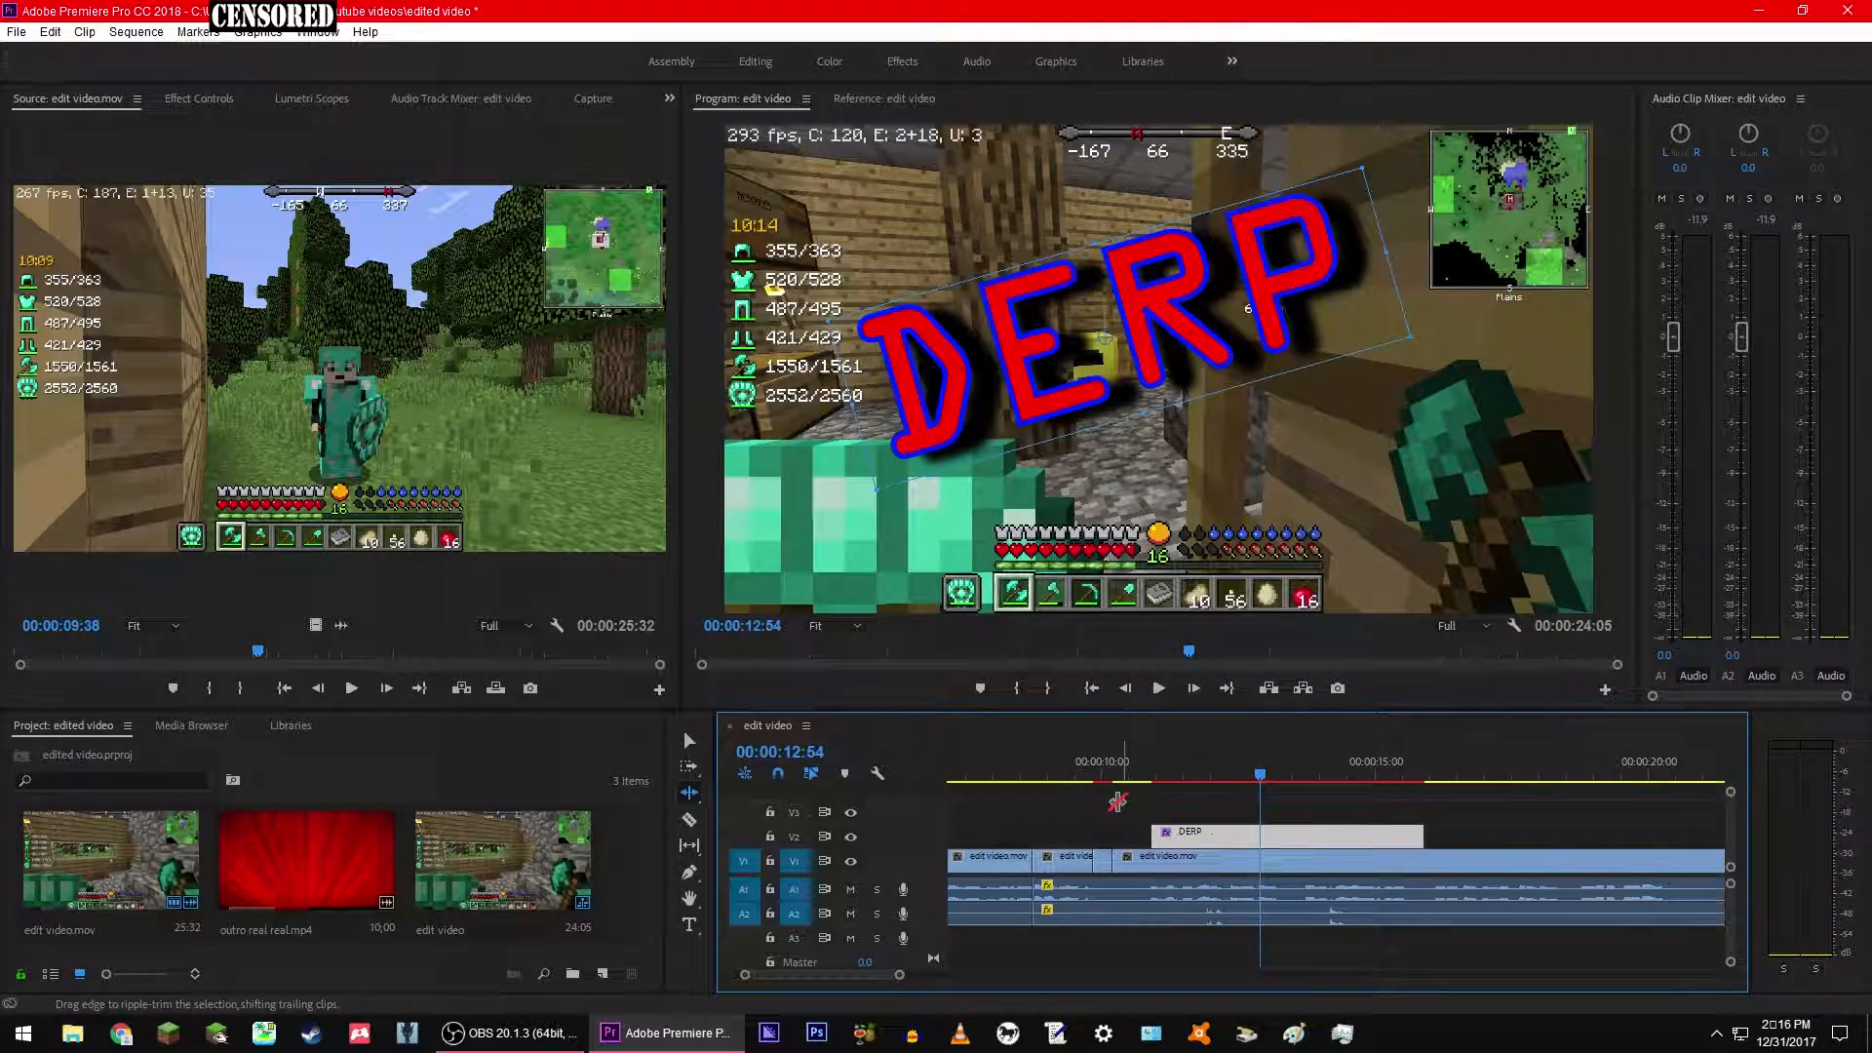
{"action": "left_click", "coordinate": [690, 741]}
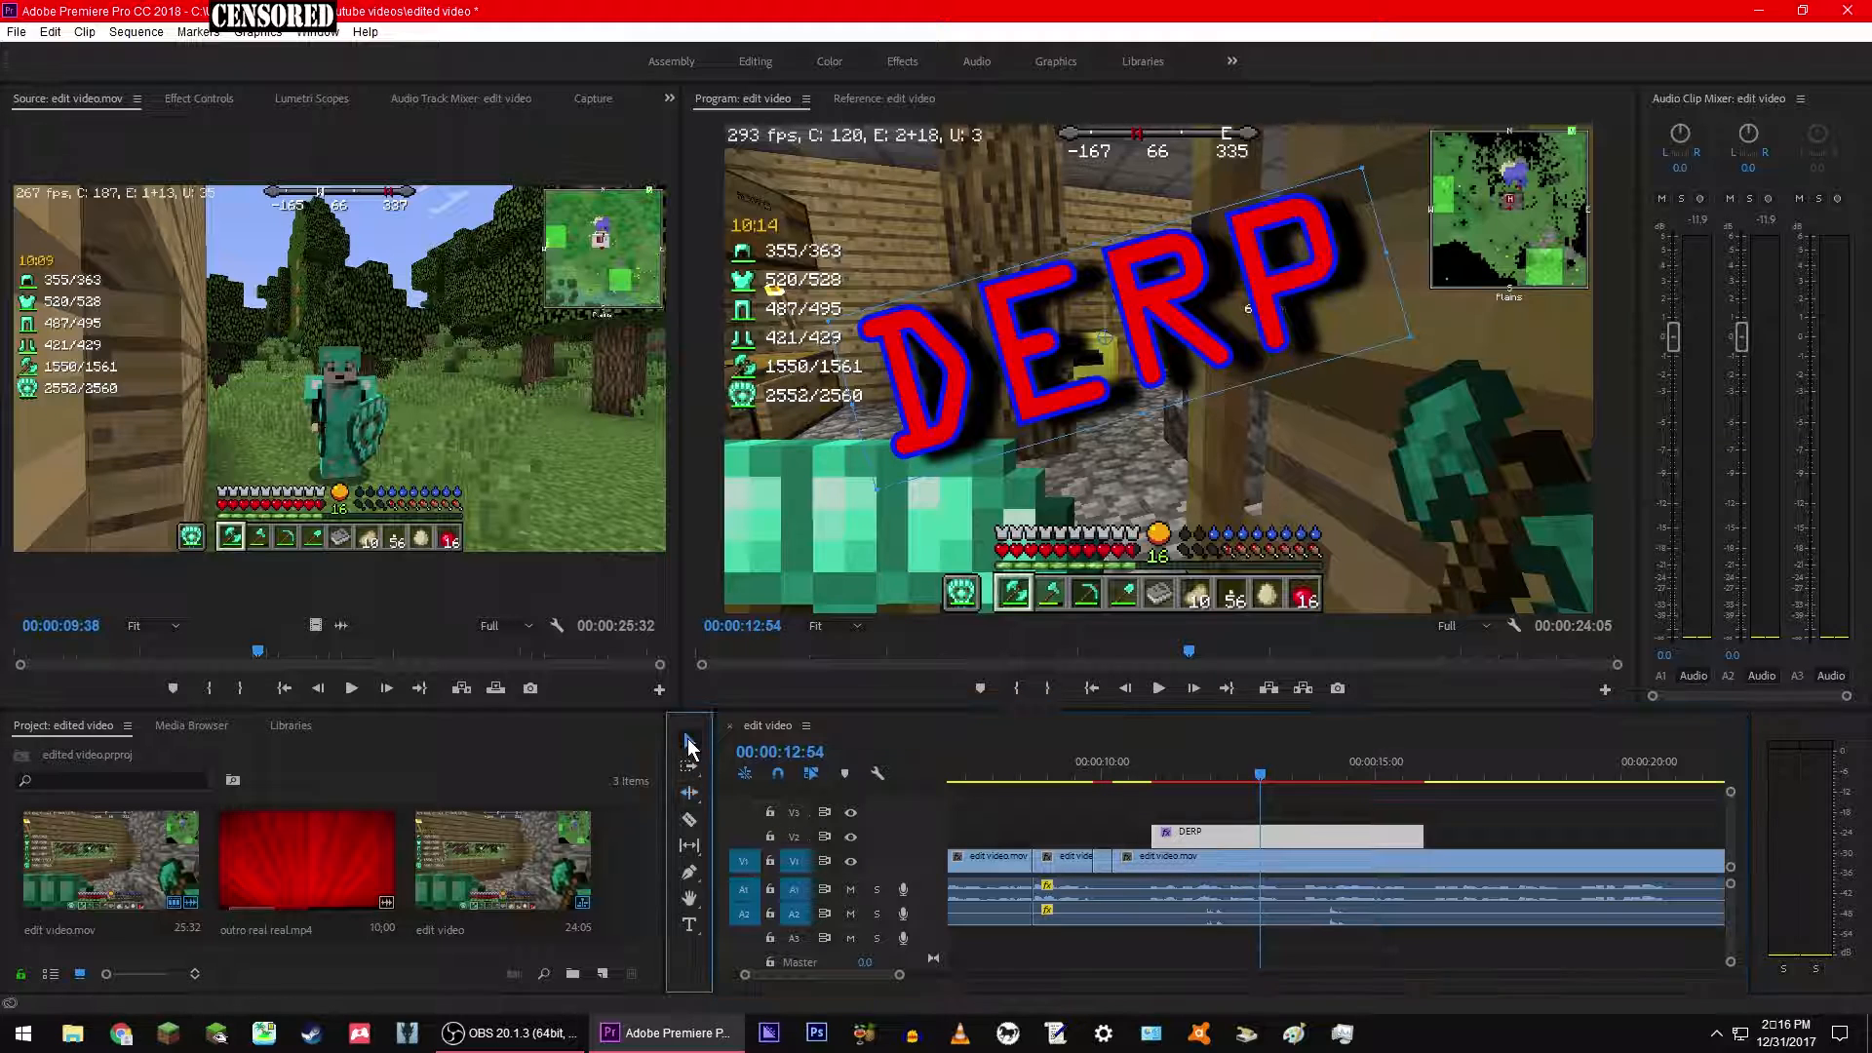
Step: Move the DERP clip on V2 back to the start of the last gameplay clip and shorten it to about 2 seconds
{"action": "left_click_drag", "start_coordinate": [1275, 780], "coordinate": [1200, 785]}
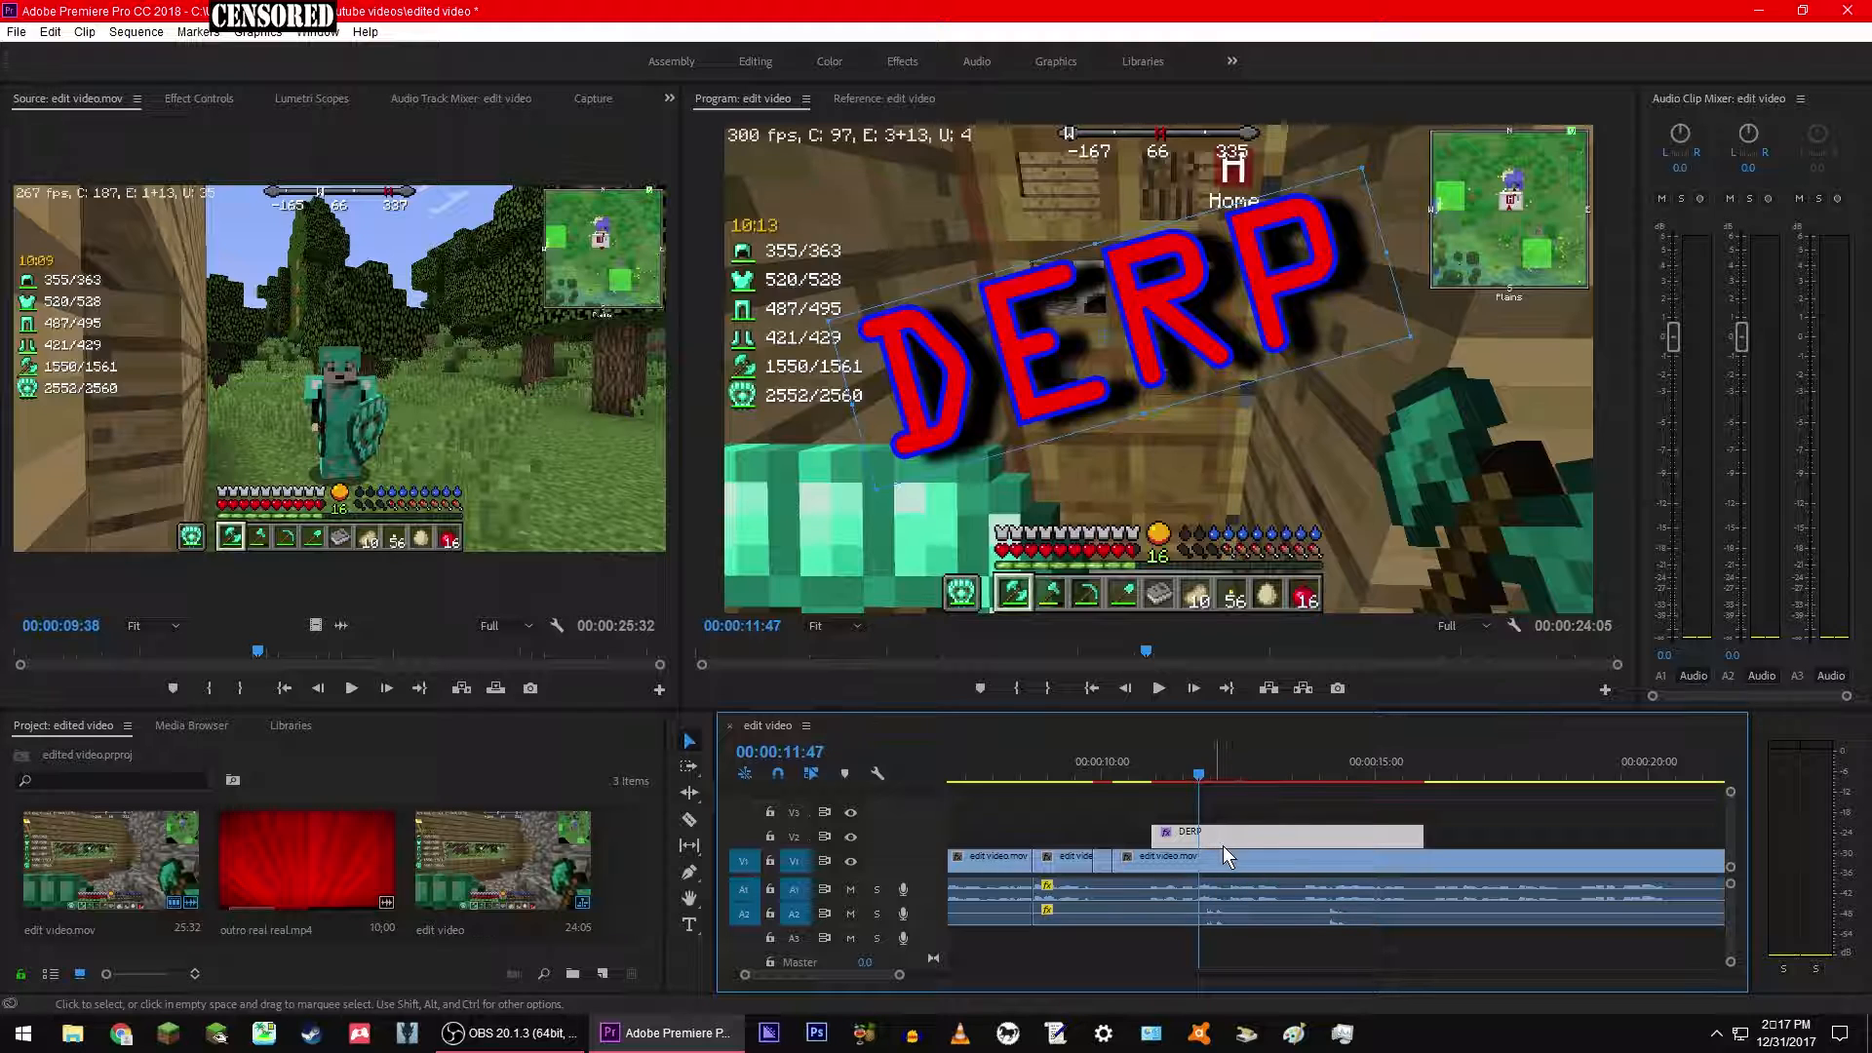
{"action": "mouse_move", "coordinate": [1215, 828]}
{"action": "left_mouse_down"}
{"action": "mouse_move", "coordinate": [1242, 857]}
{"action": "mouse_move", "coordinate": [1215, 829]}
{"action": "left_mouse_up"}
{"action": "left_click", "coordinate": [1362, 308]}
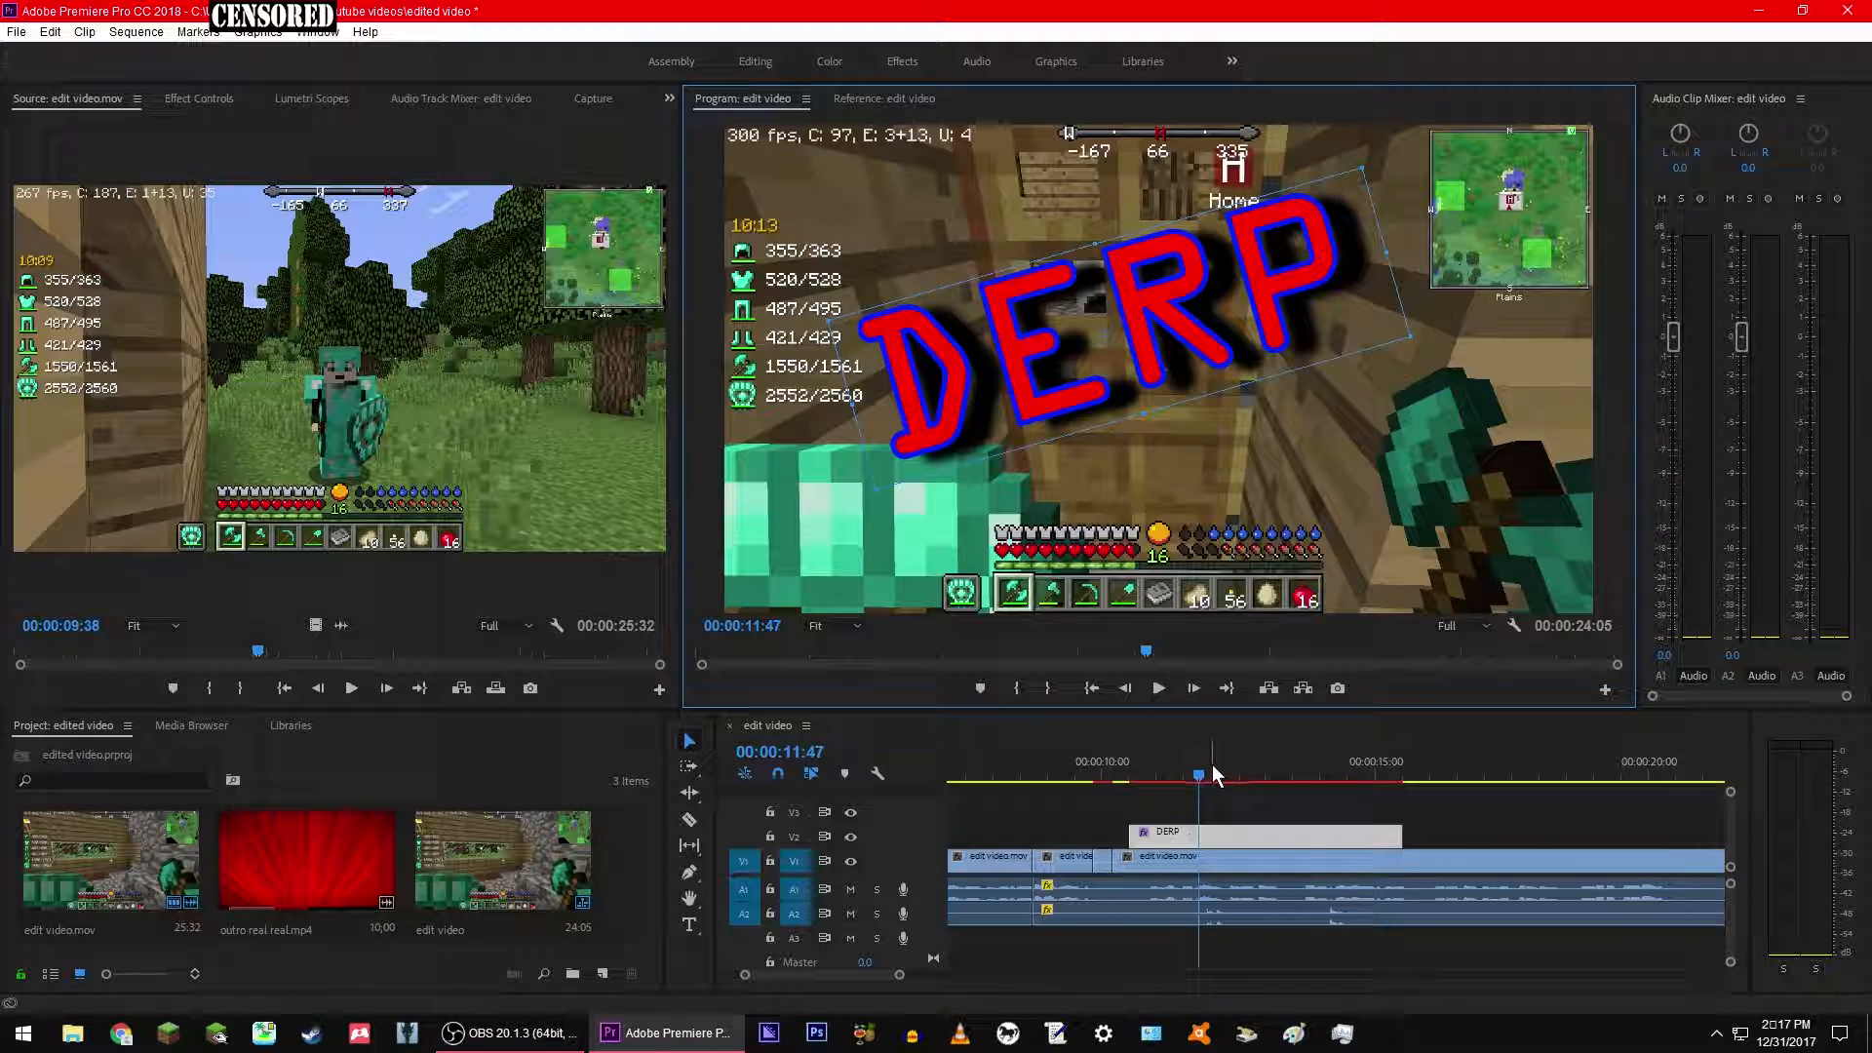
{"action": "left_click_drag", "start_coordinate": [1198, 781], "coordinate": [1280, 776]}
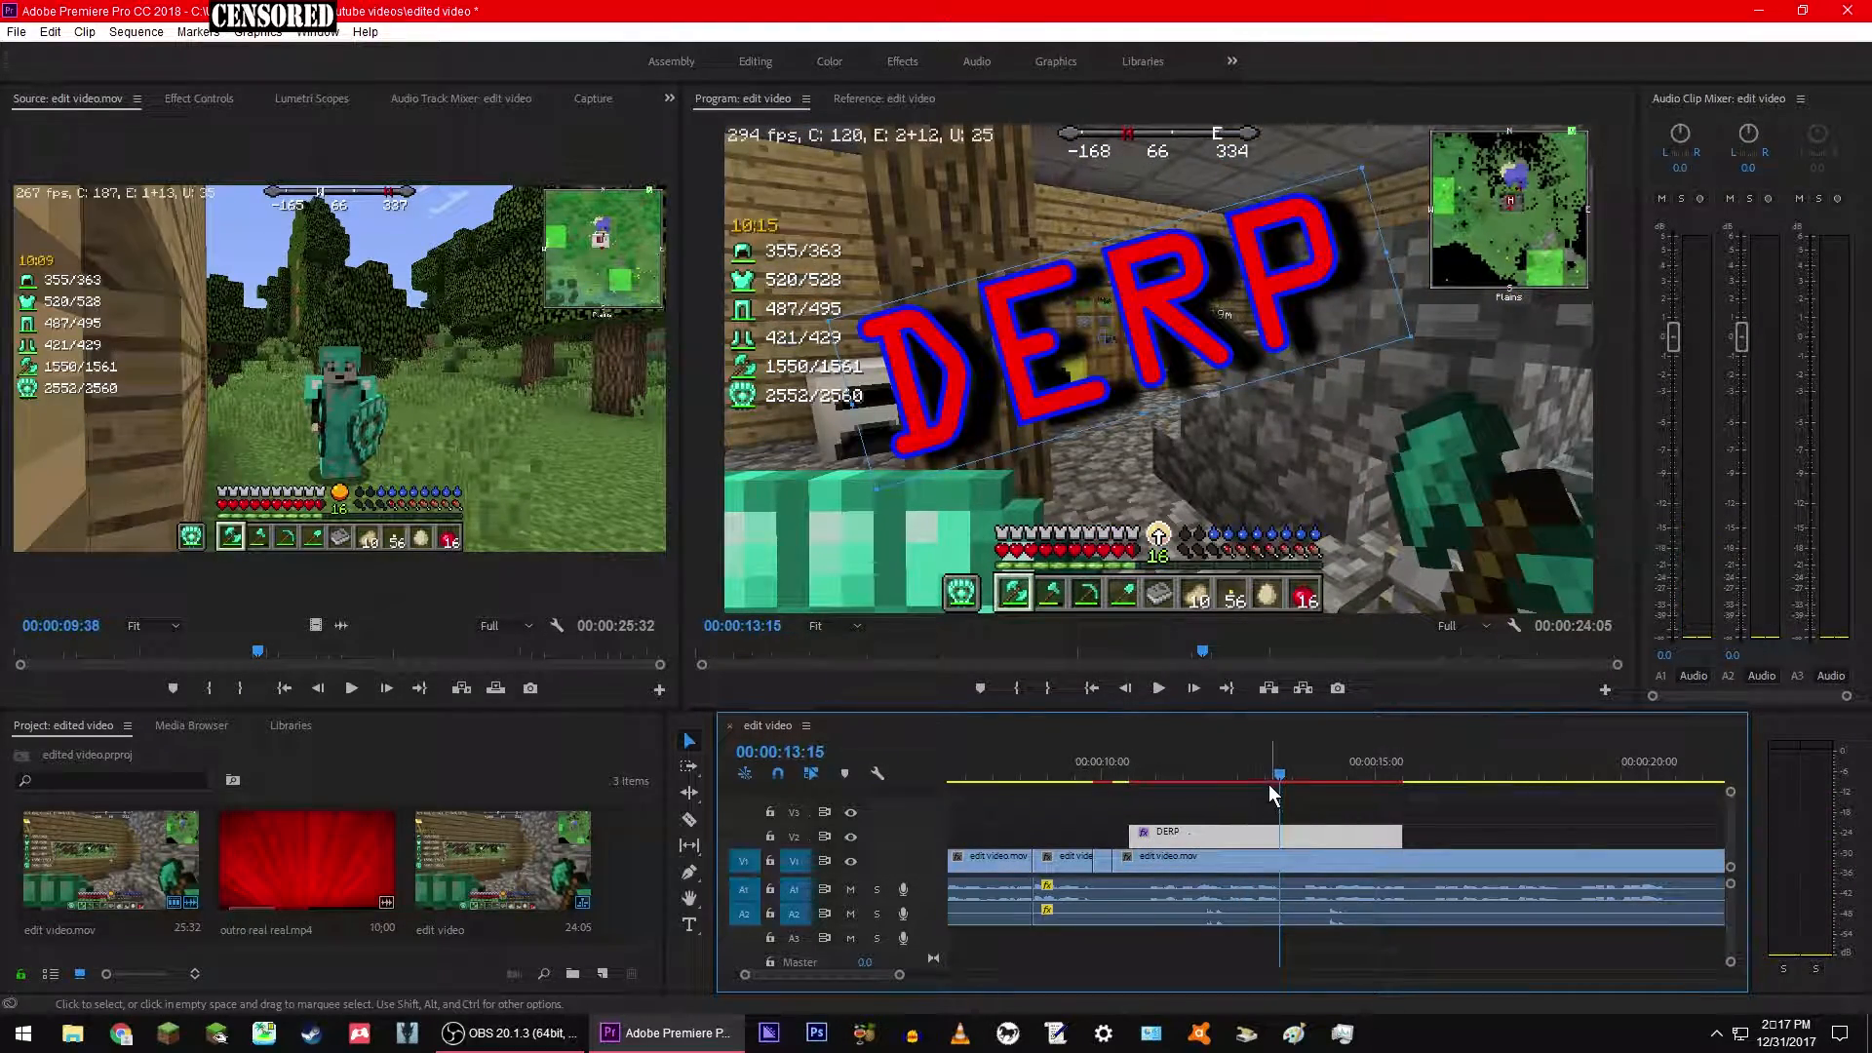
{"action": "left_click_drag", "start_coordinate": [1401, 836], "coordinate": [1169, 845]}
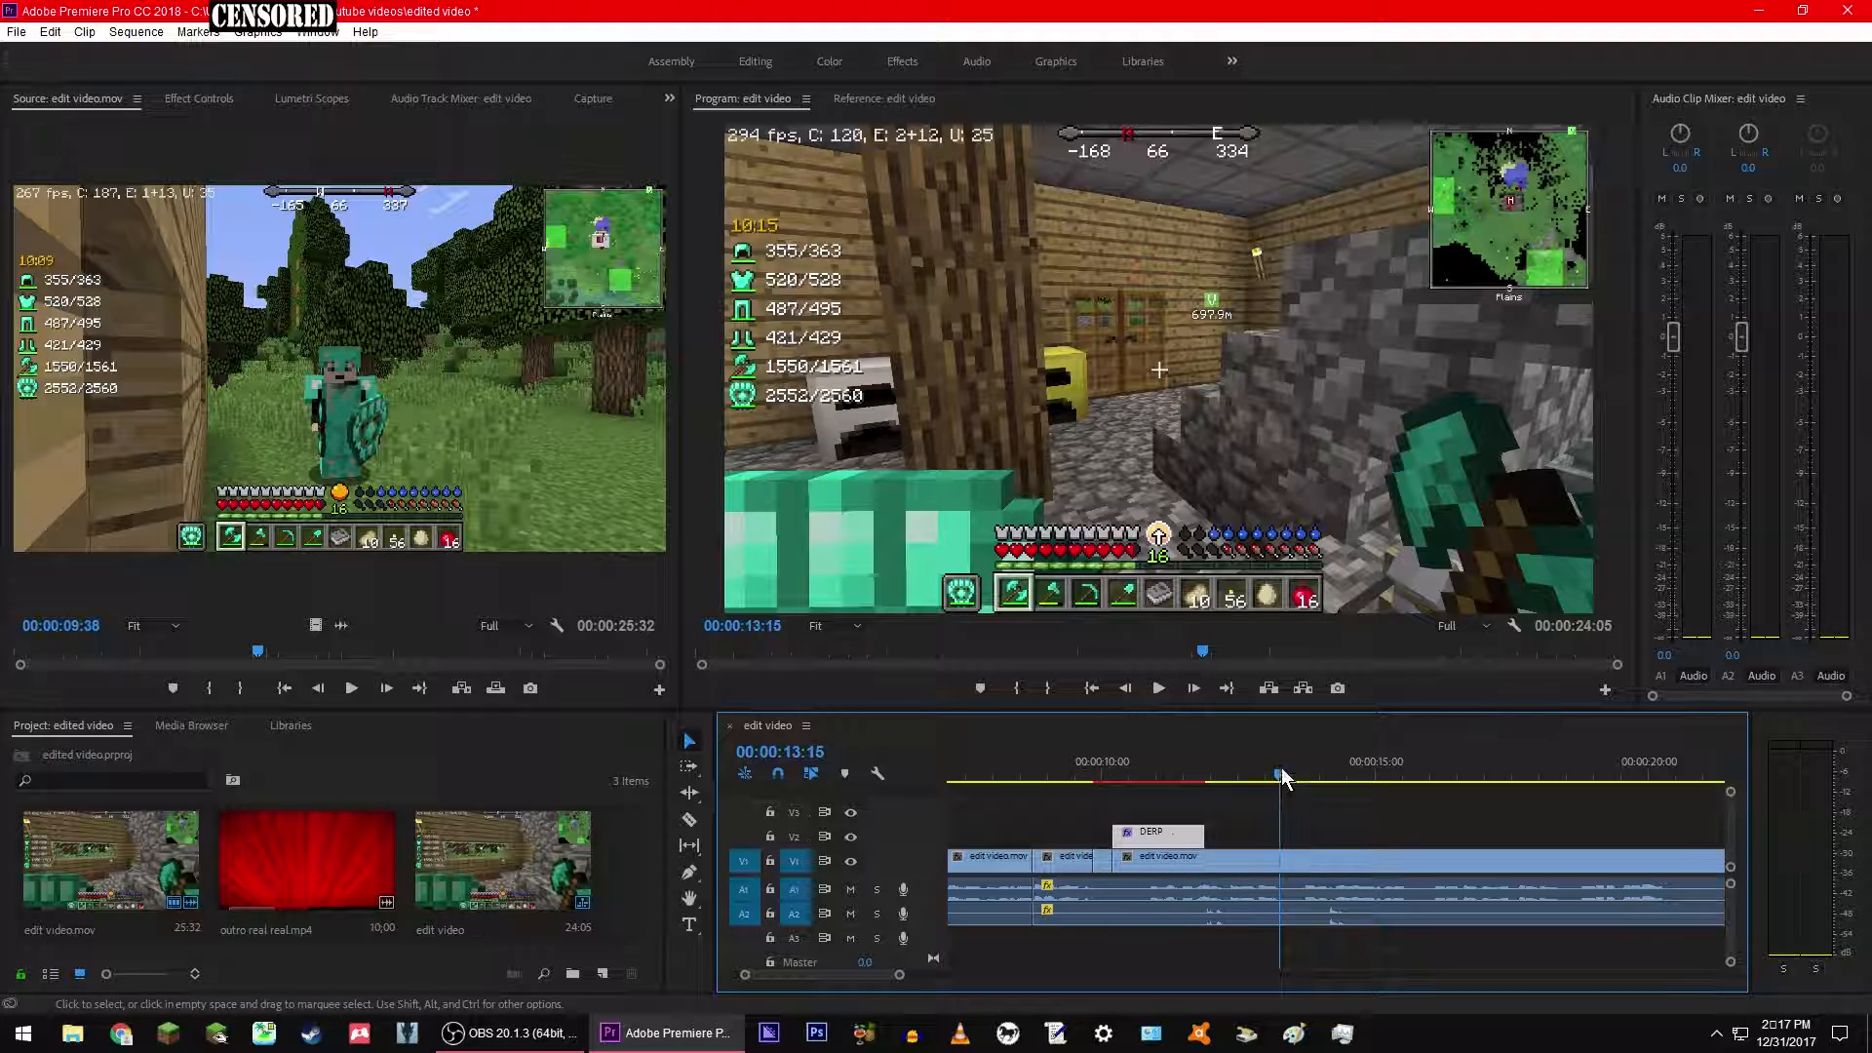
{"action": "left_click_drag", "start_coordinate": [1277, 774], "coordinate": [1190, 788]}
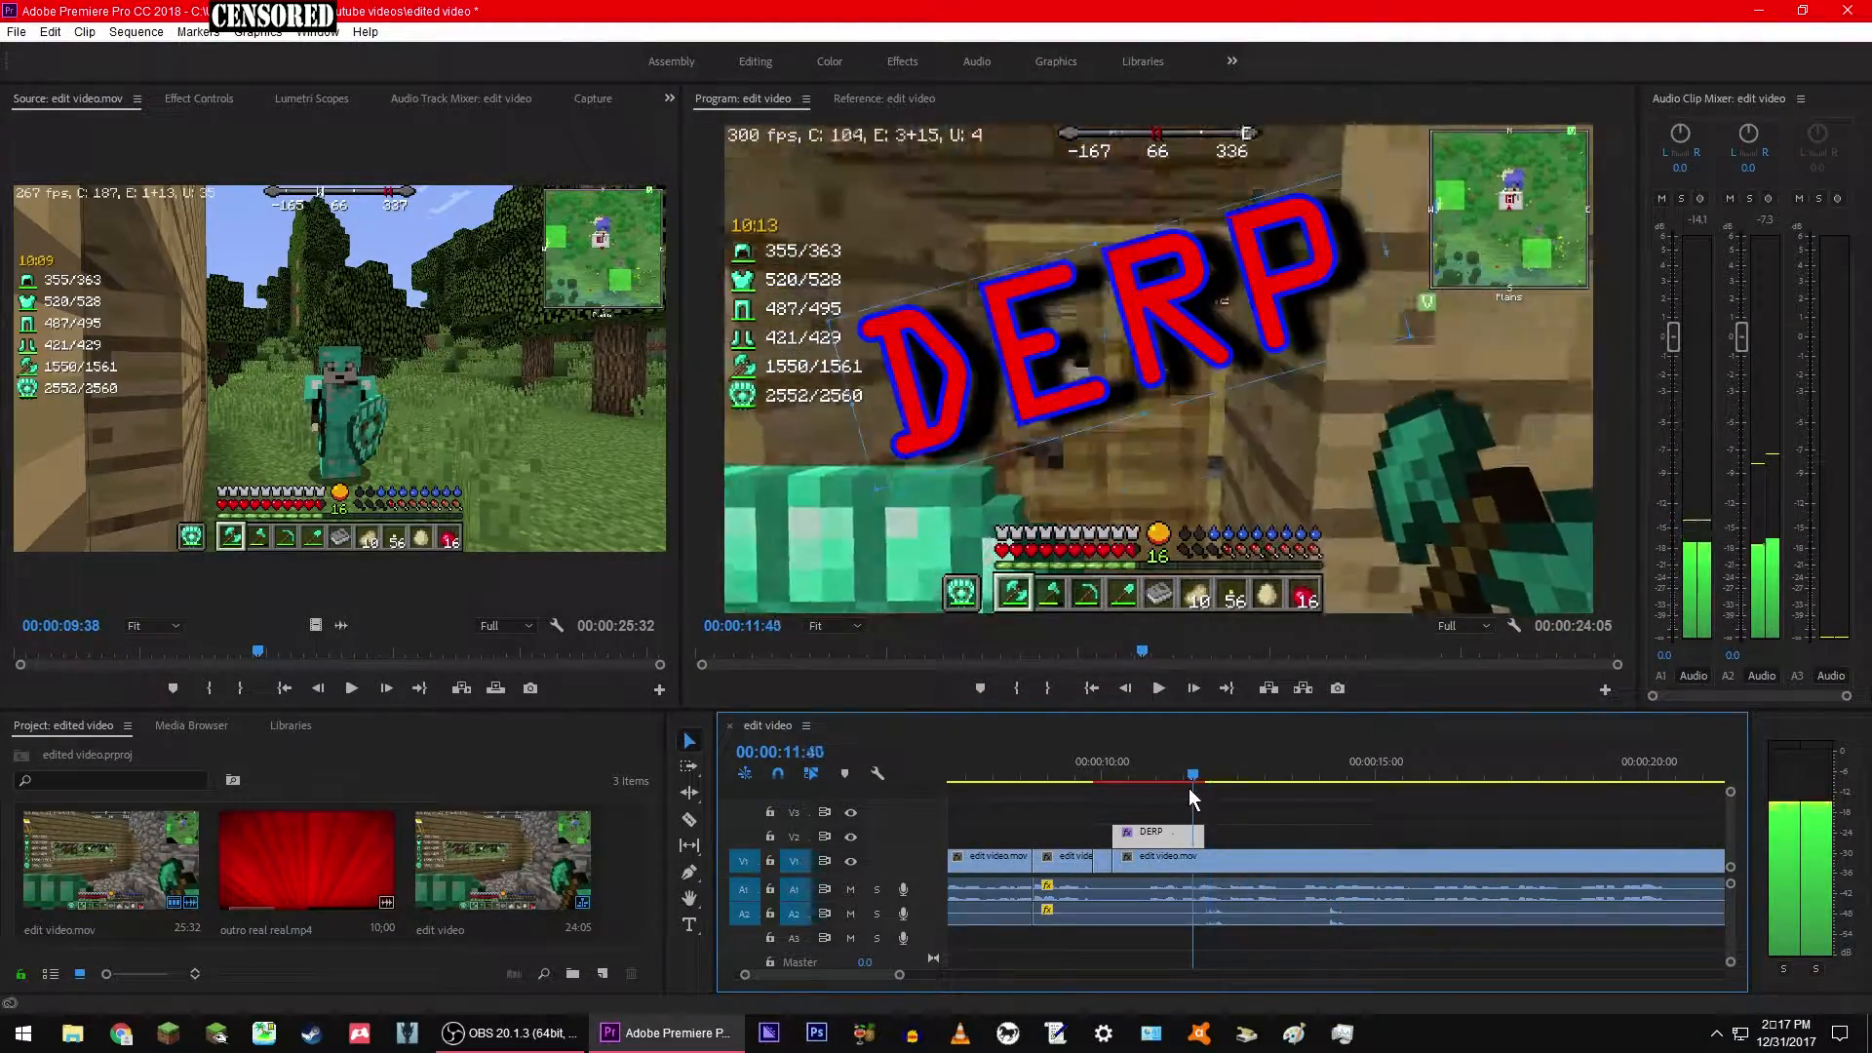
{"action": "left_click", "coordinate": [1135, 788]}
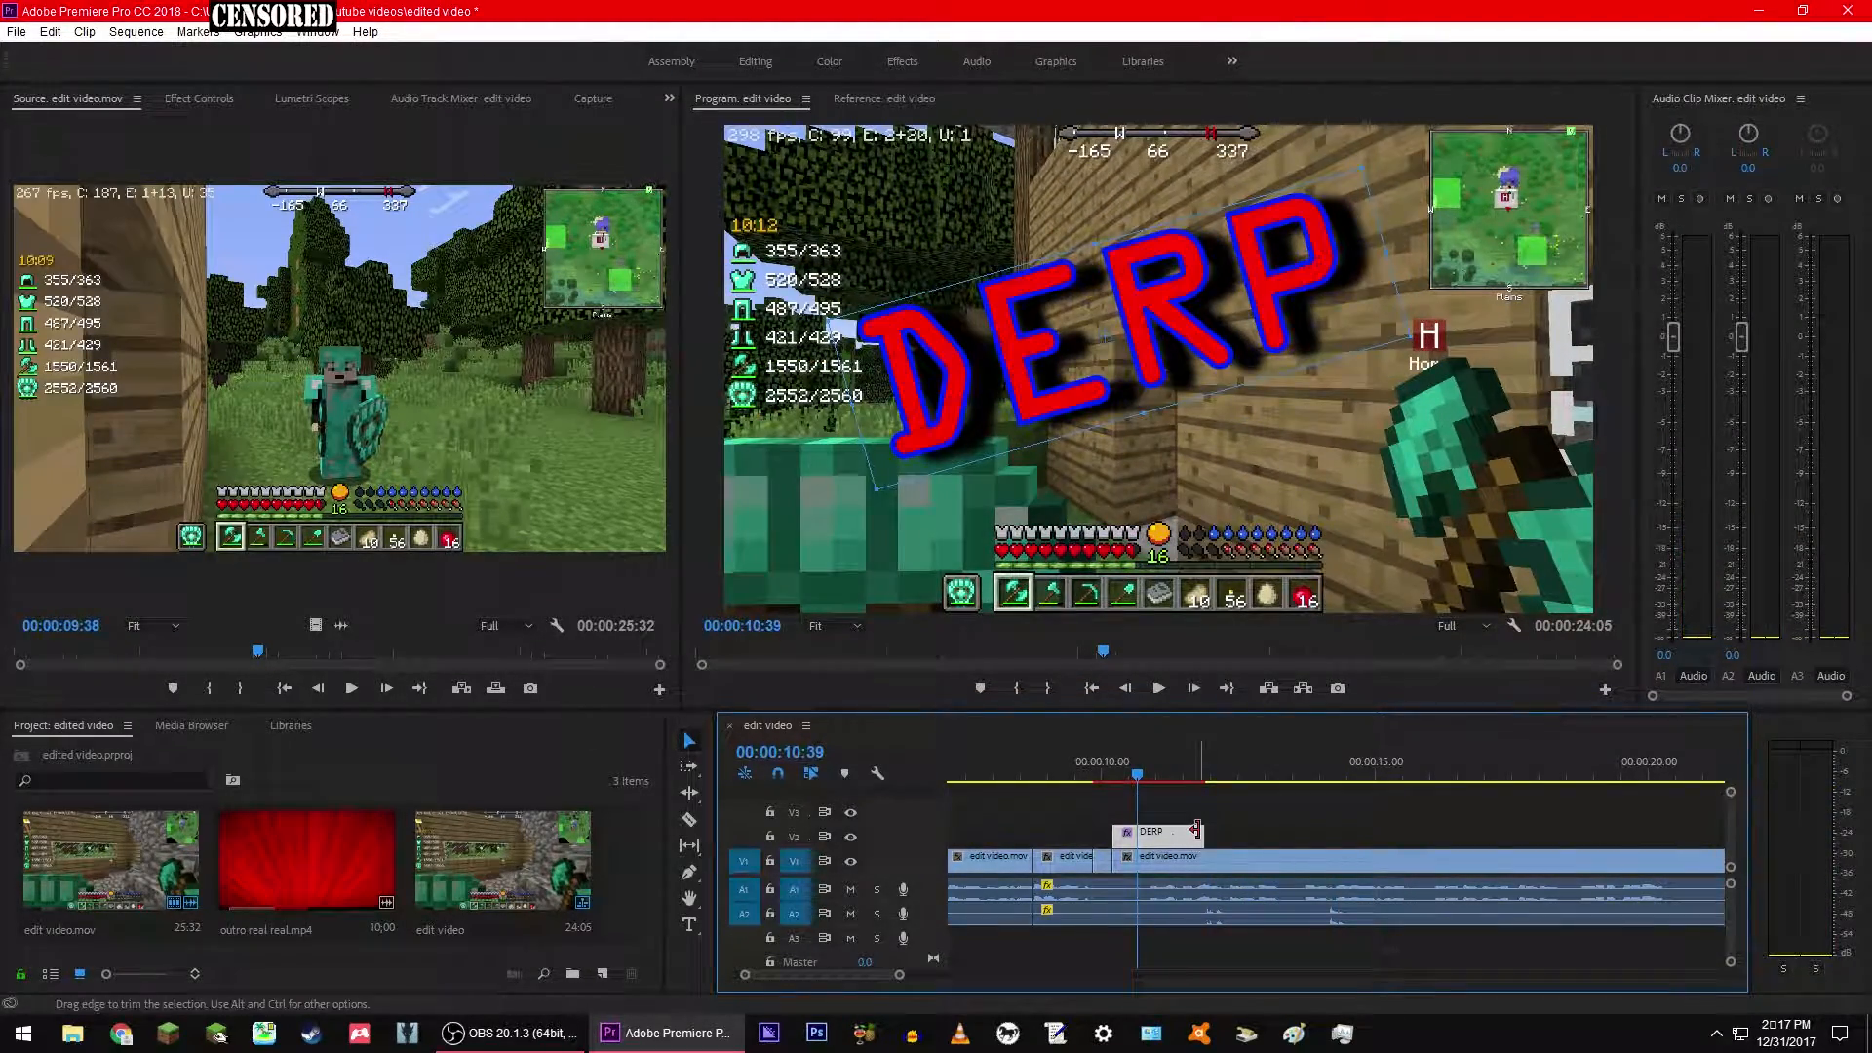
{"action": "left_click_drag", "start_coordinate": [1209, 836], "coordinate": [1230, 836]}
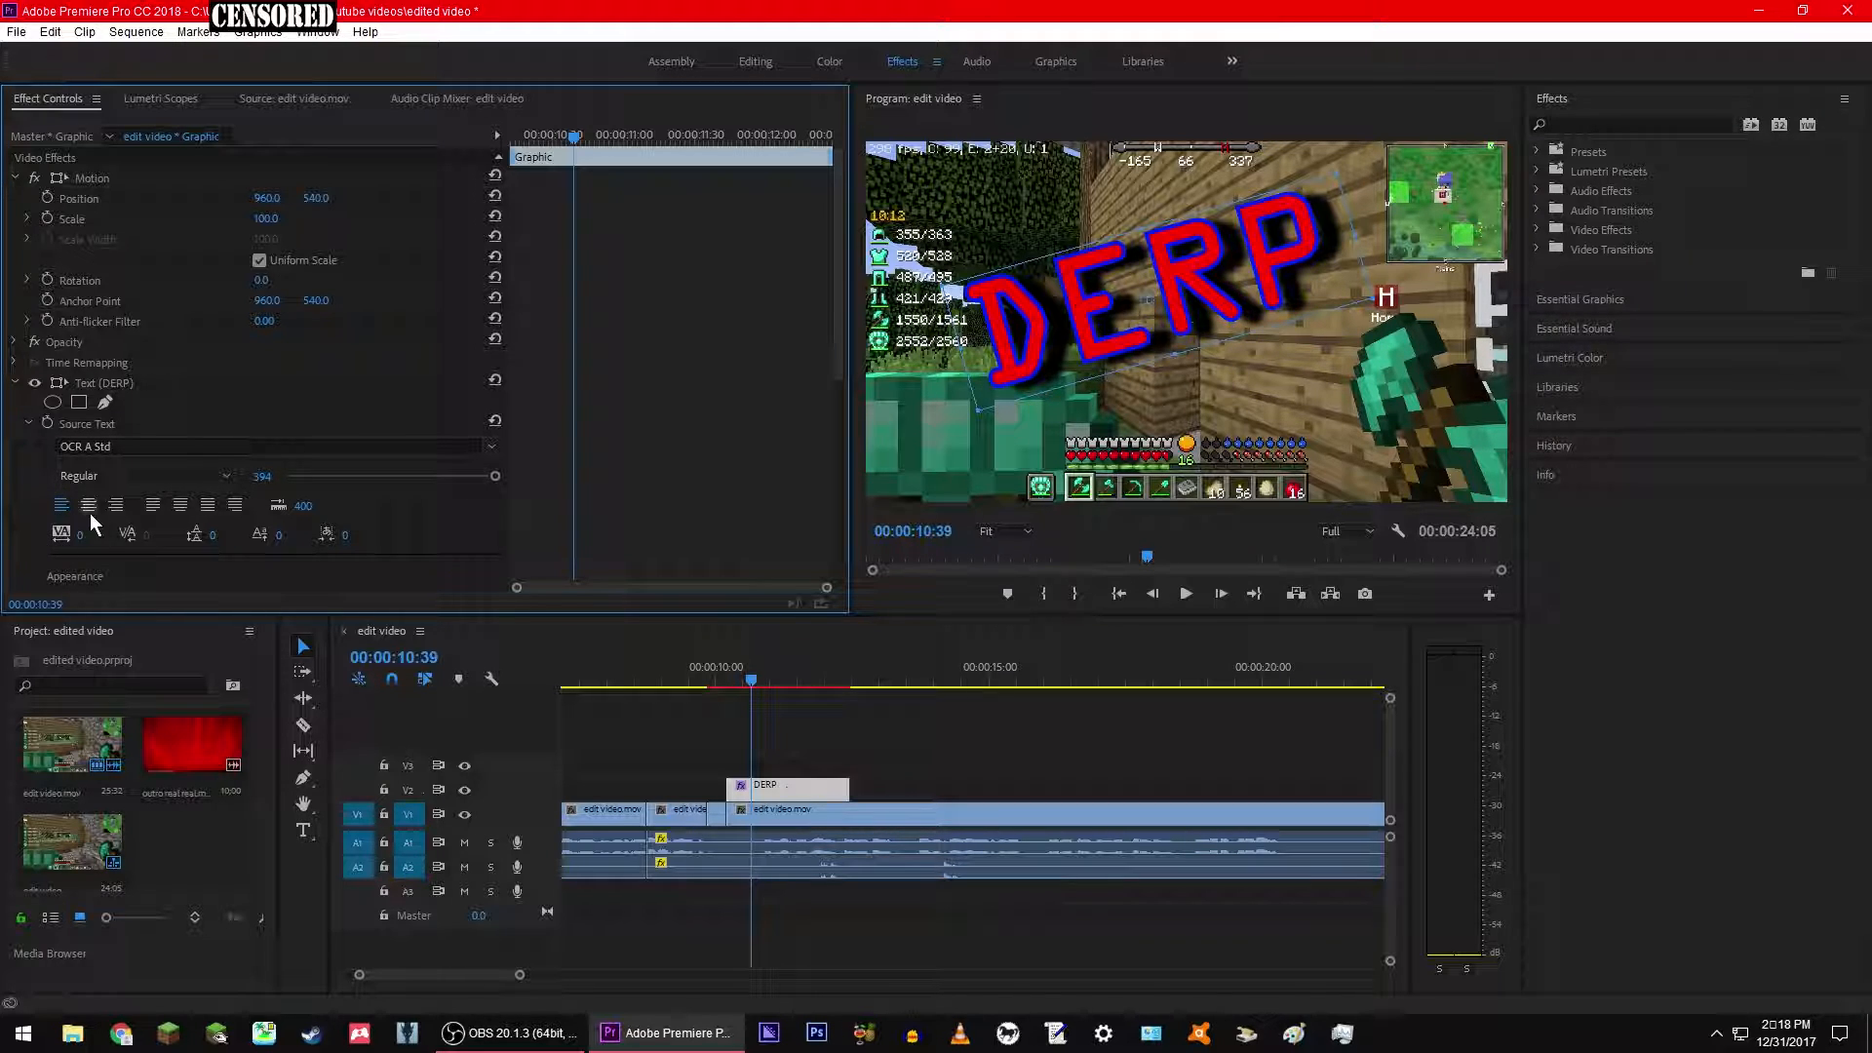
Step: Move the DERP graphic out past the frame's lower-left corner with a Motion position of -474.0, 1137.0
{"action": "left_click", "coordinate": [34, 382]}
{"action": "left_click", "coordinate": [34, 382]}
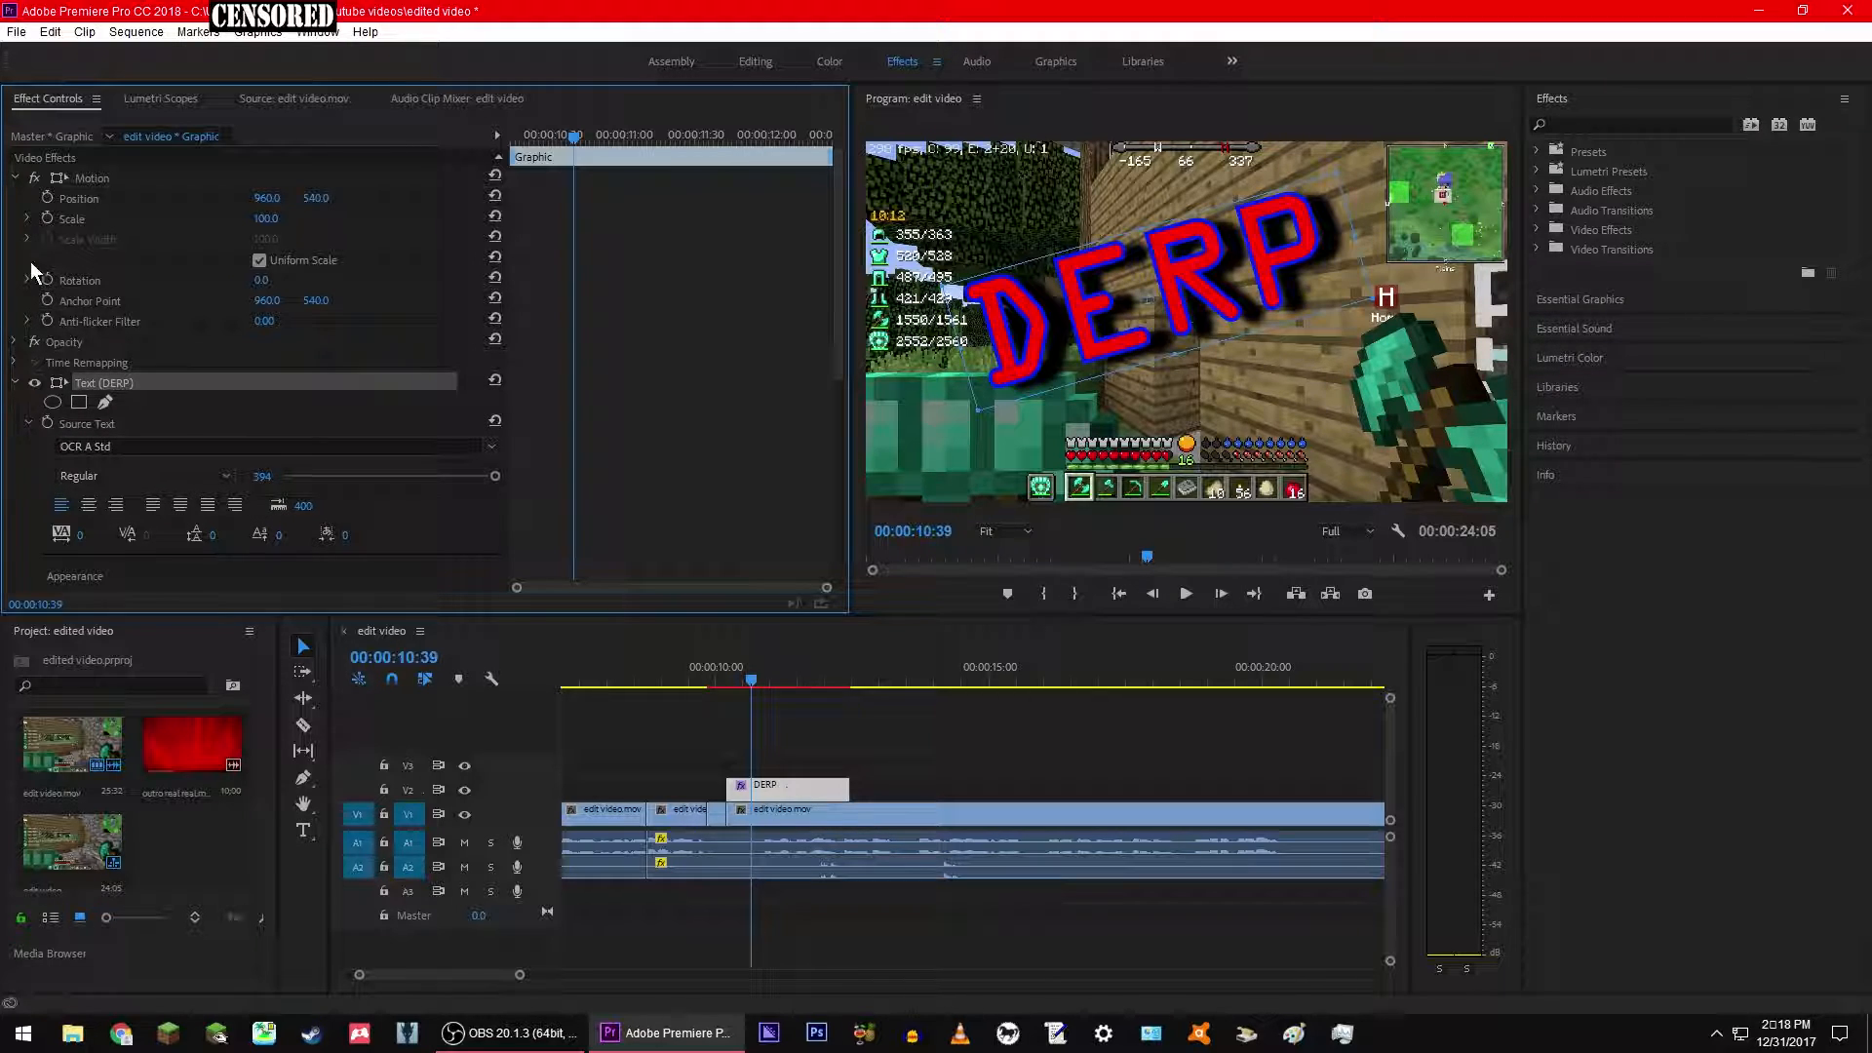
{"action": "left_click_drag", "start_coordinate": [271, 205], "coordinate": [48, 205]}
{"action": "left_click_drag", "start_coordinate": [316, 198], "coordinate": [434, 198]}
{"action": "left_click_drag", "start_coordinate": [258, 199], "coordinate": [24, 199]}
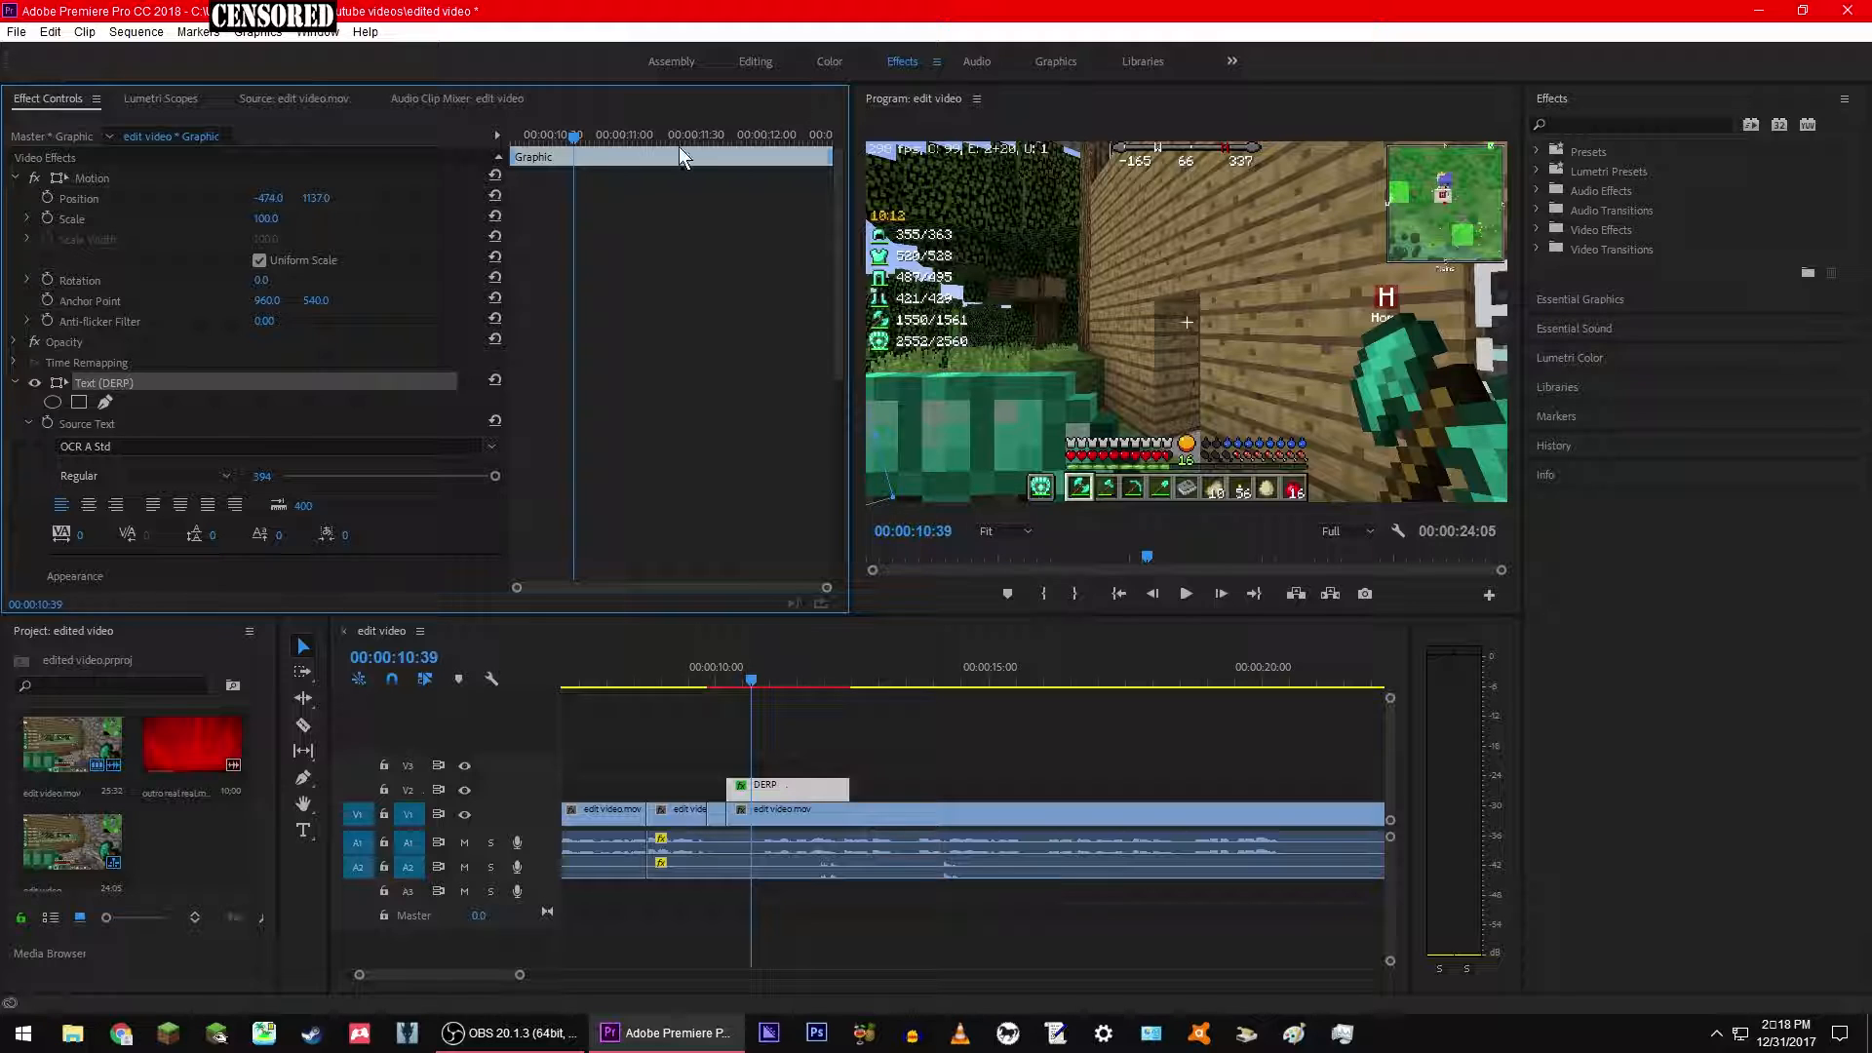
Step: Place the playhead at the start of the DERP clip, 00:00:10:12, and try to add a Time Remapping speed keyframe
{"action": "left_click_drag", "start_coordinate": [587, 138], "coordinate": [477, 132]}
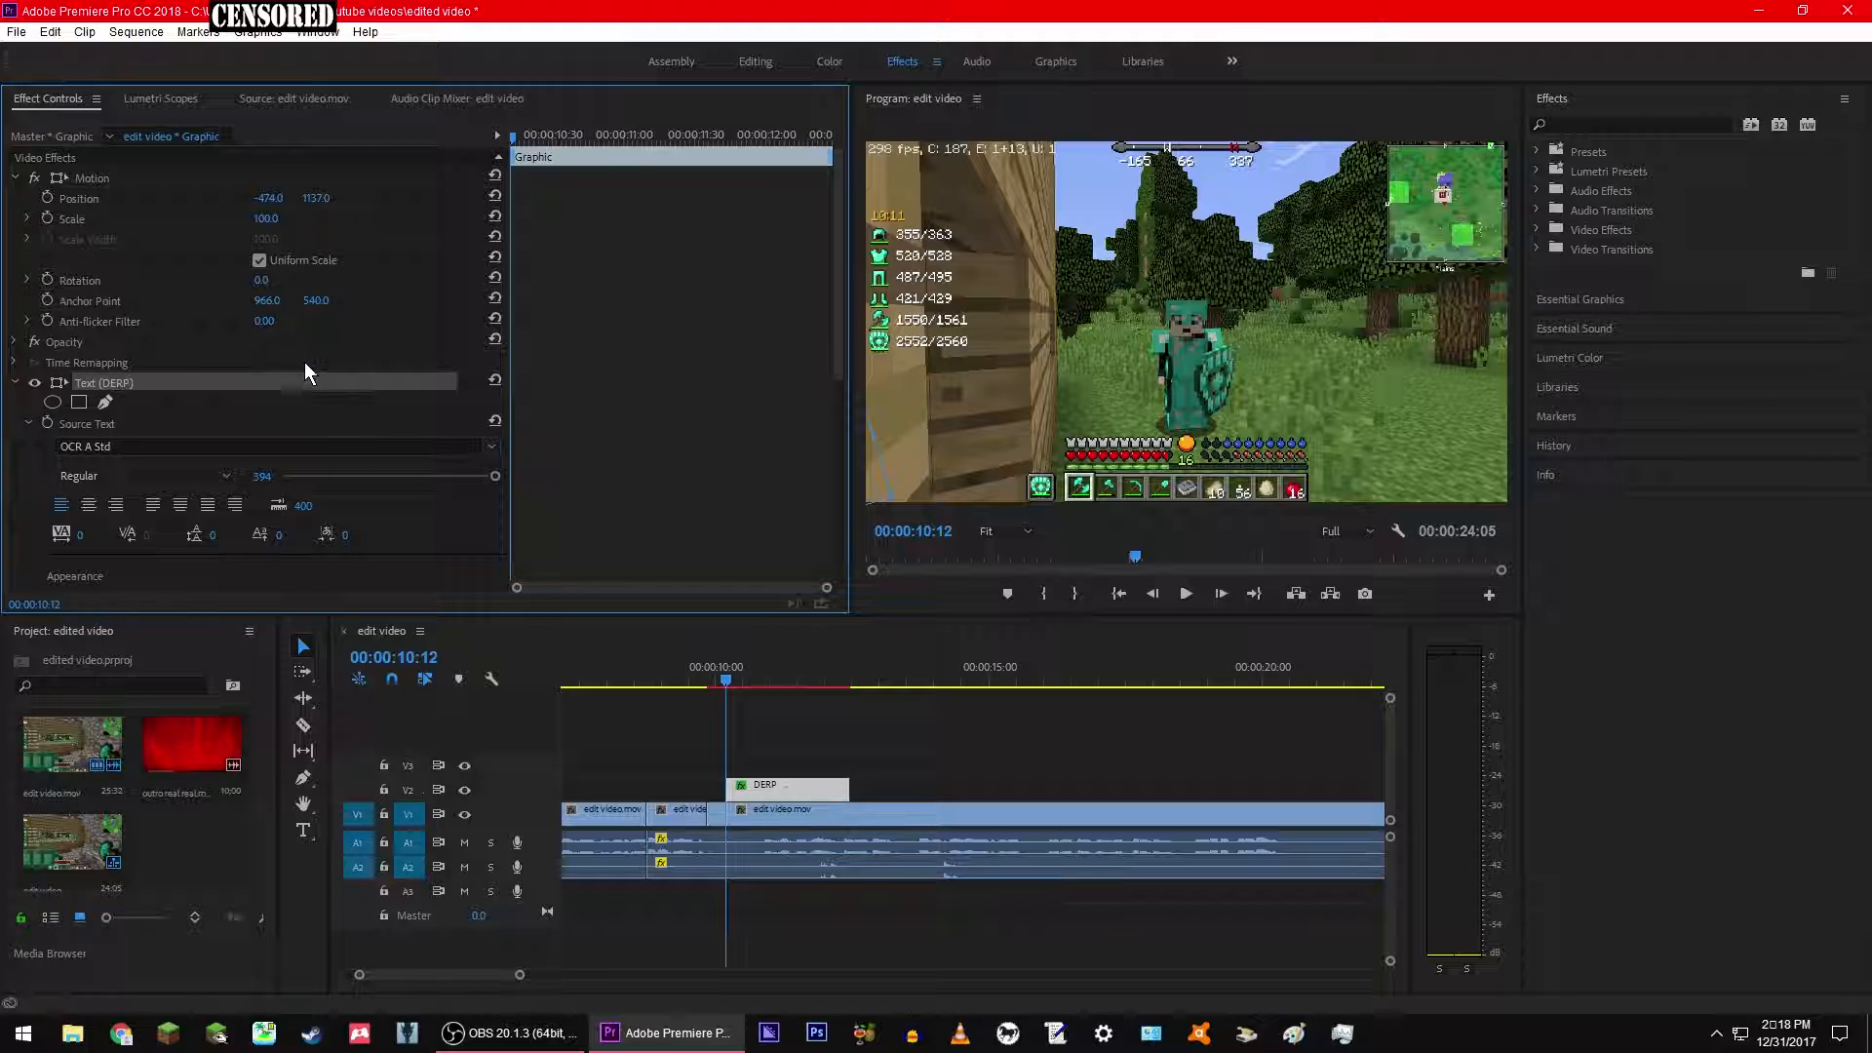
{"action": "left_click", "coordinate": [14, 363]}
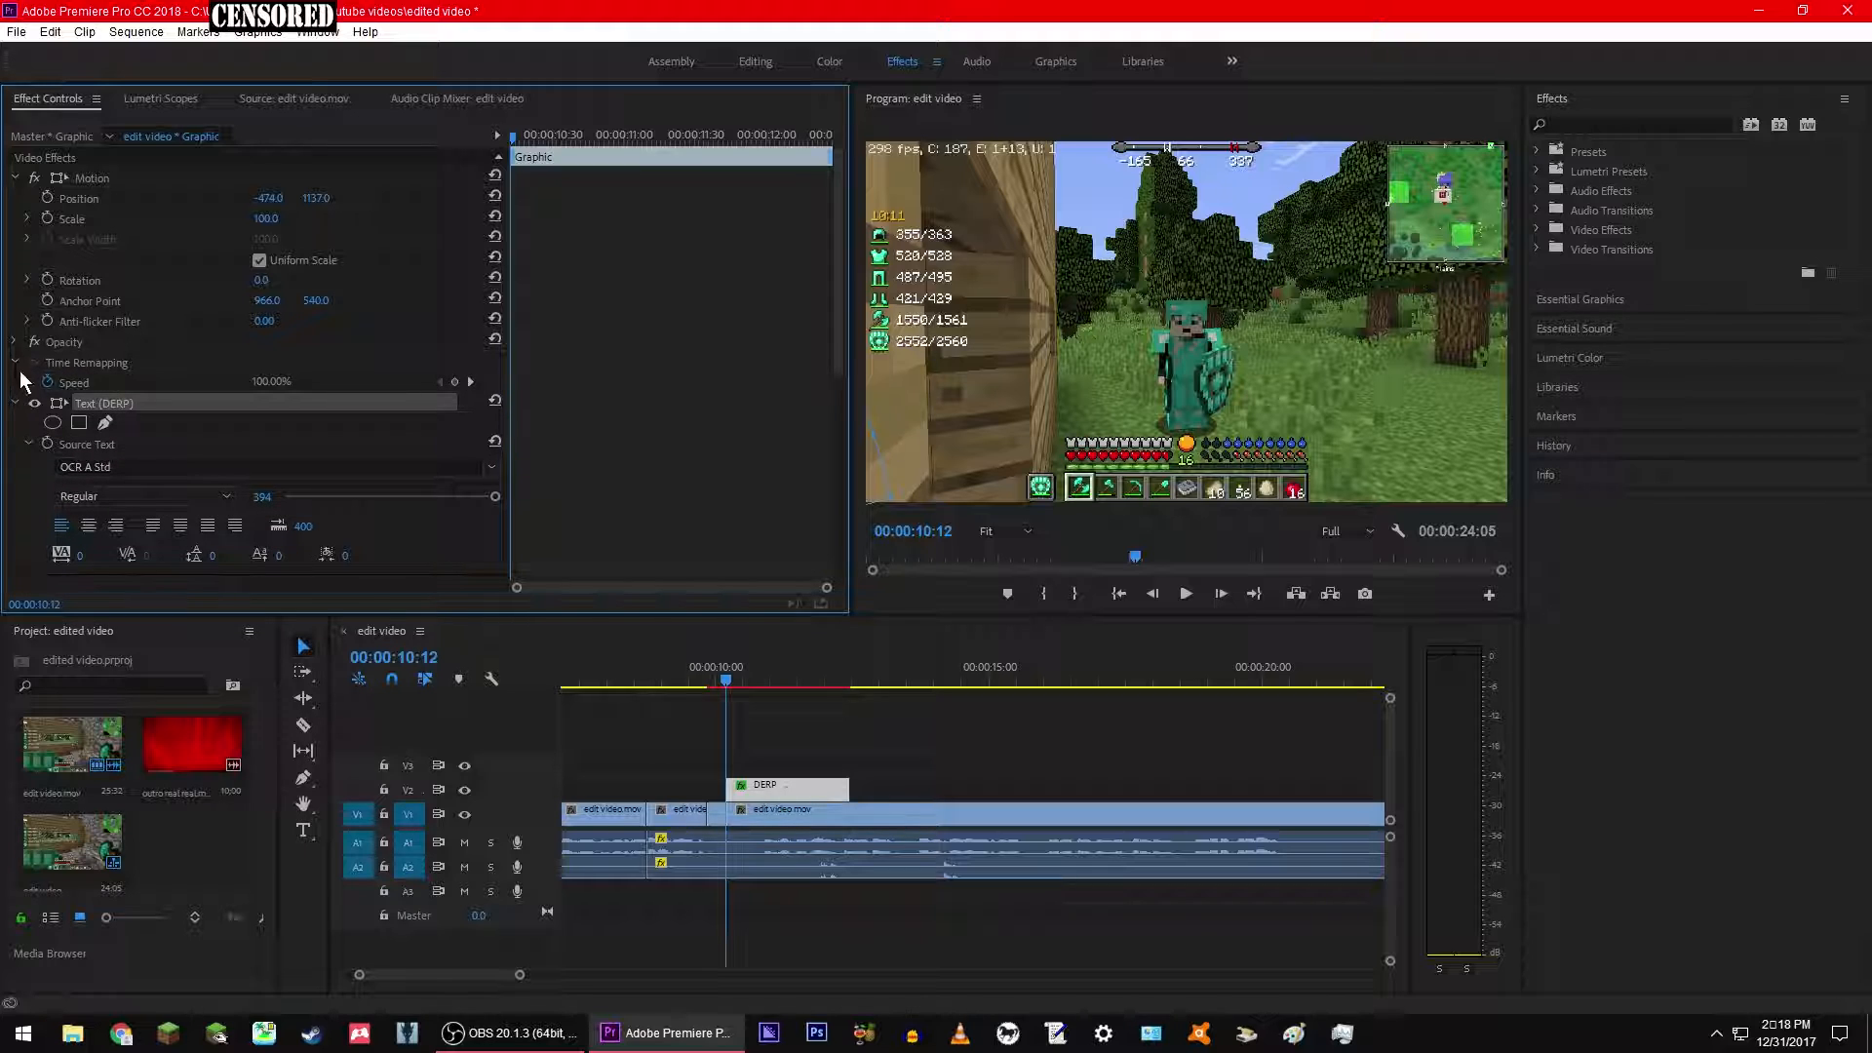
{"action": "mouse_move", "coordinate": [515, 137]}
{"action": "left_mouse_down"}
{"action": "mouse_move", "coordinate": [614, 146]}
{"action": "mouse_move", "coordinate": [494, 142]}
{"action": "left_mouse_up"}
{"action": "left_click", "coordinate": [454, 384]}
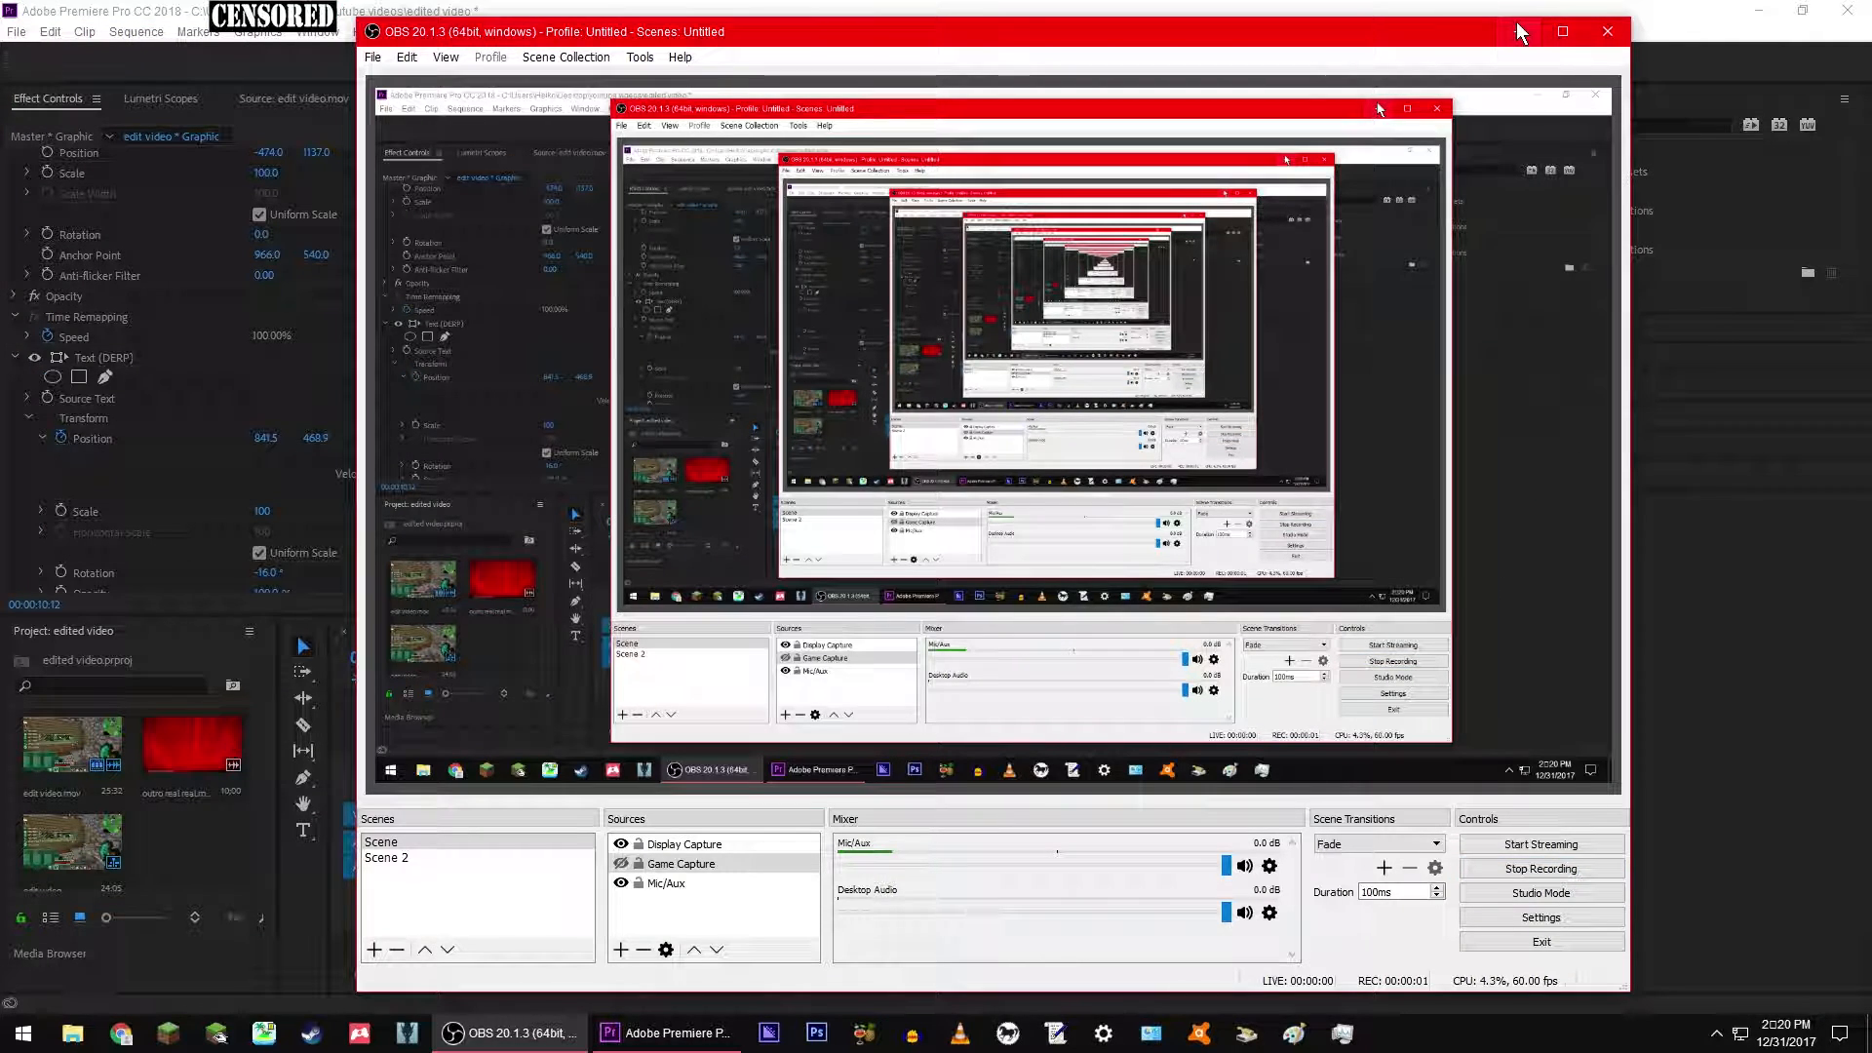
Step: Minimize the OBS window to return to Premiere Pro and collapse the DERP text's effect properties
{"action": "left_click", "coordinate": [1519, 32]}
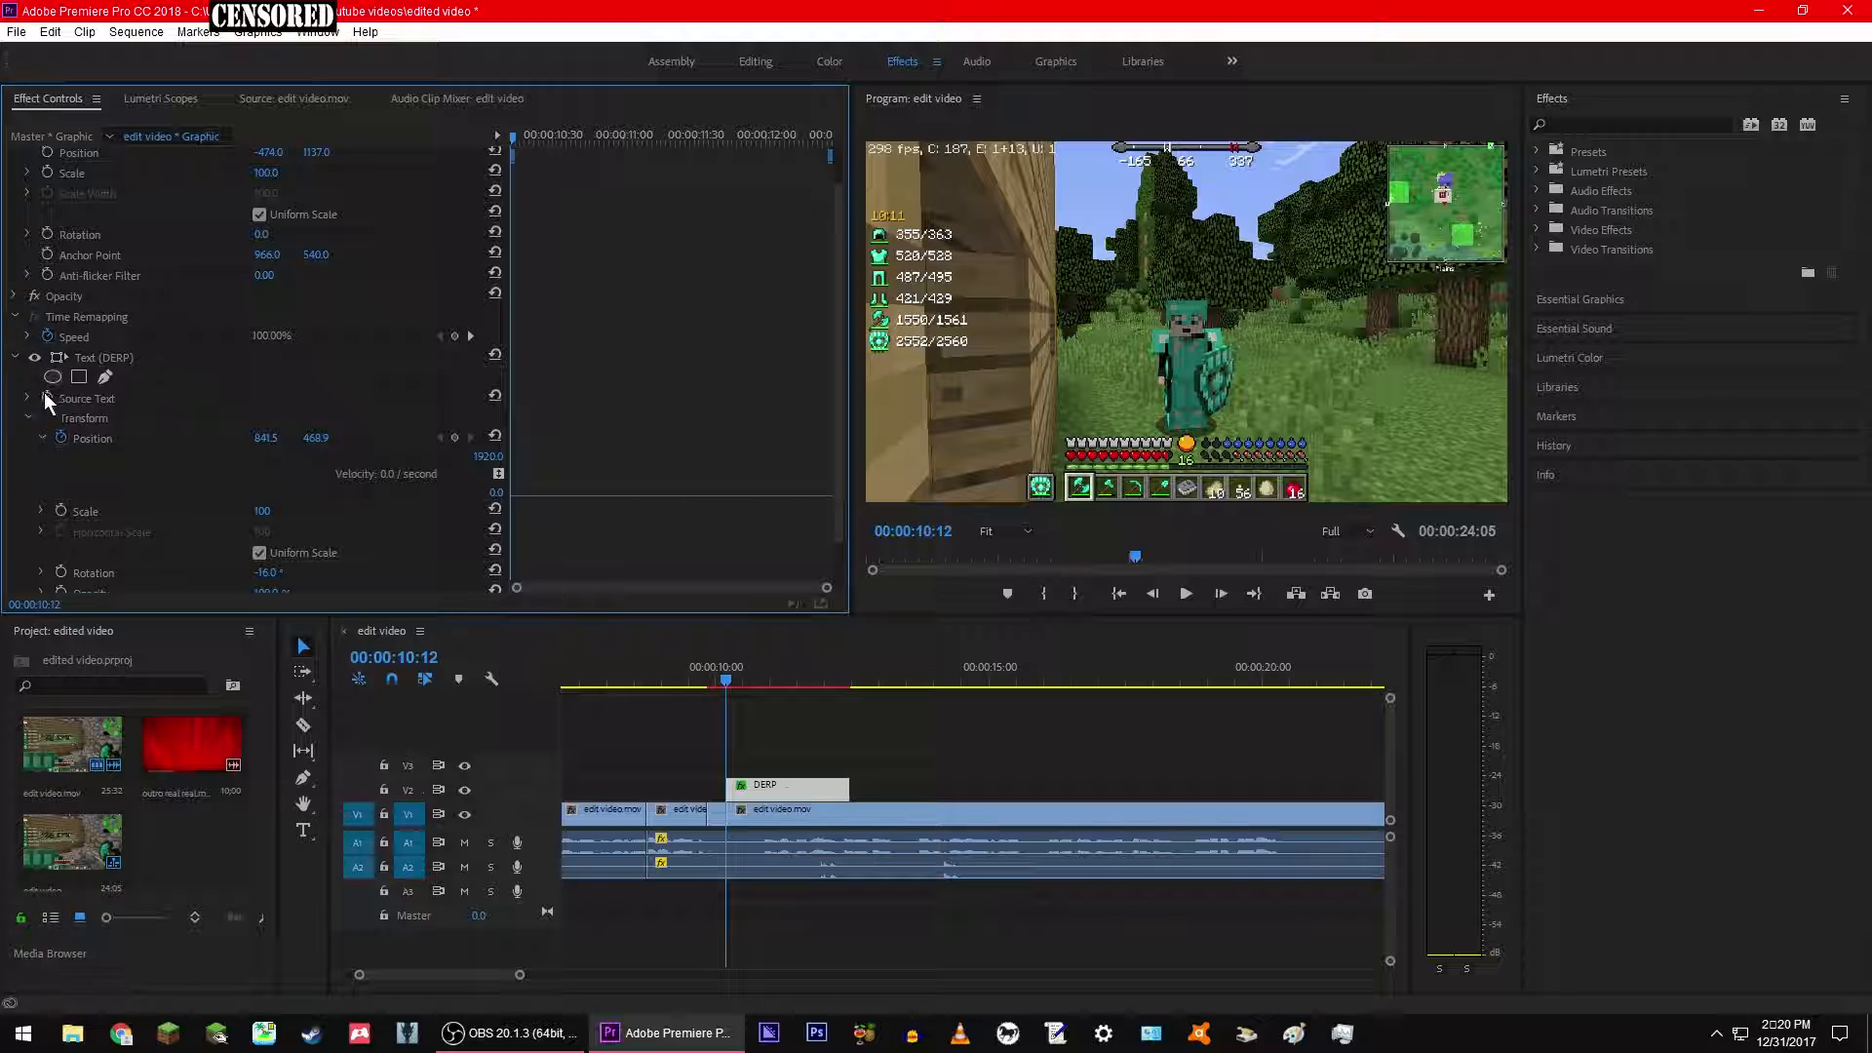
{"action": "left_click", "coordinate": [43, 439]}
{"action": "left_click", "coordinate": [26, 398]}
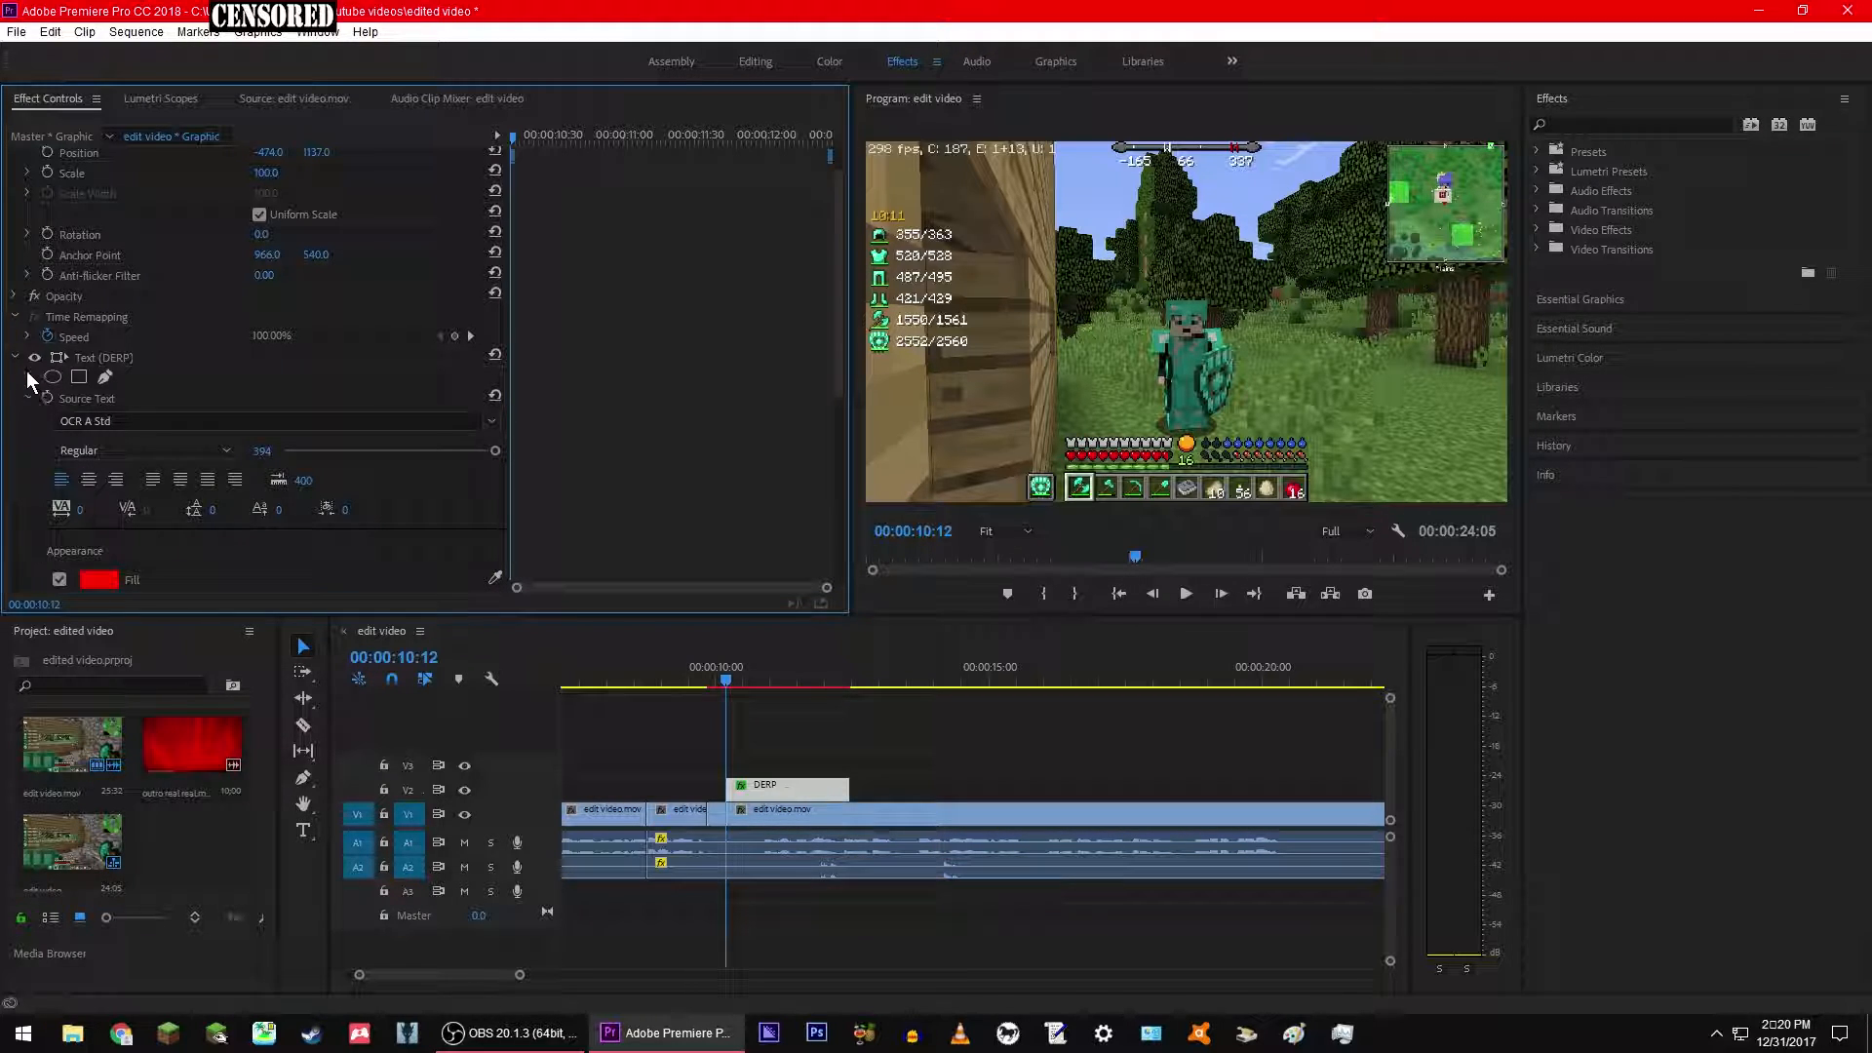
{"action": "left_click", "coordinate": [16, 357]}
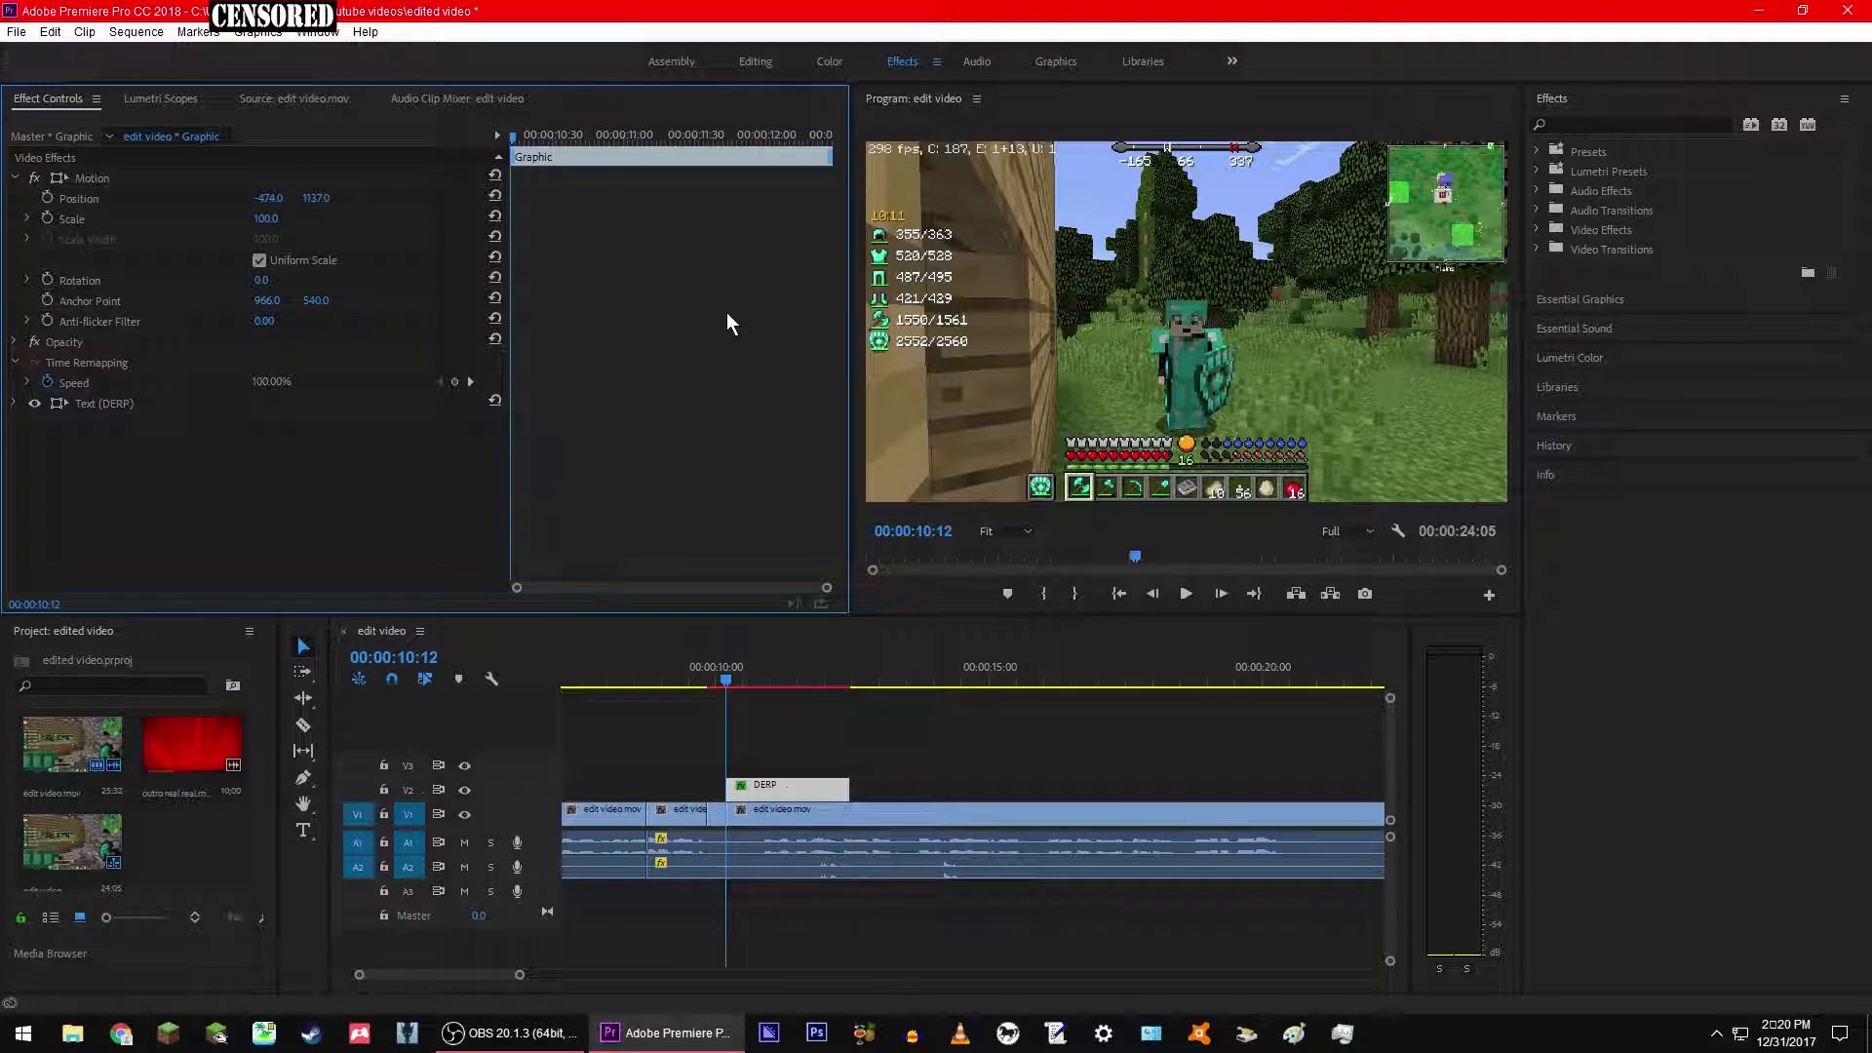
Step: Enable position animation in the DERP text's Transform properties and add a position keyframe at 00:00:10:12
{"action": "left_click", "coordinate": [883, 491]}
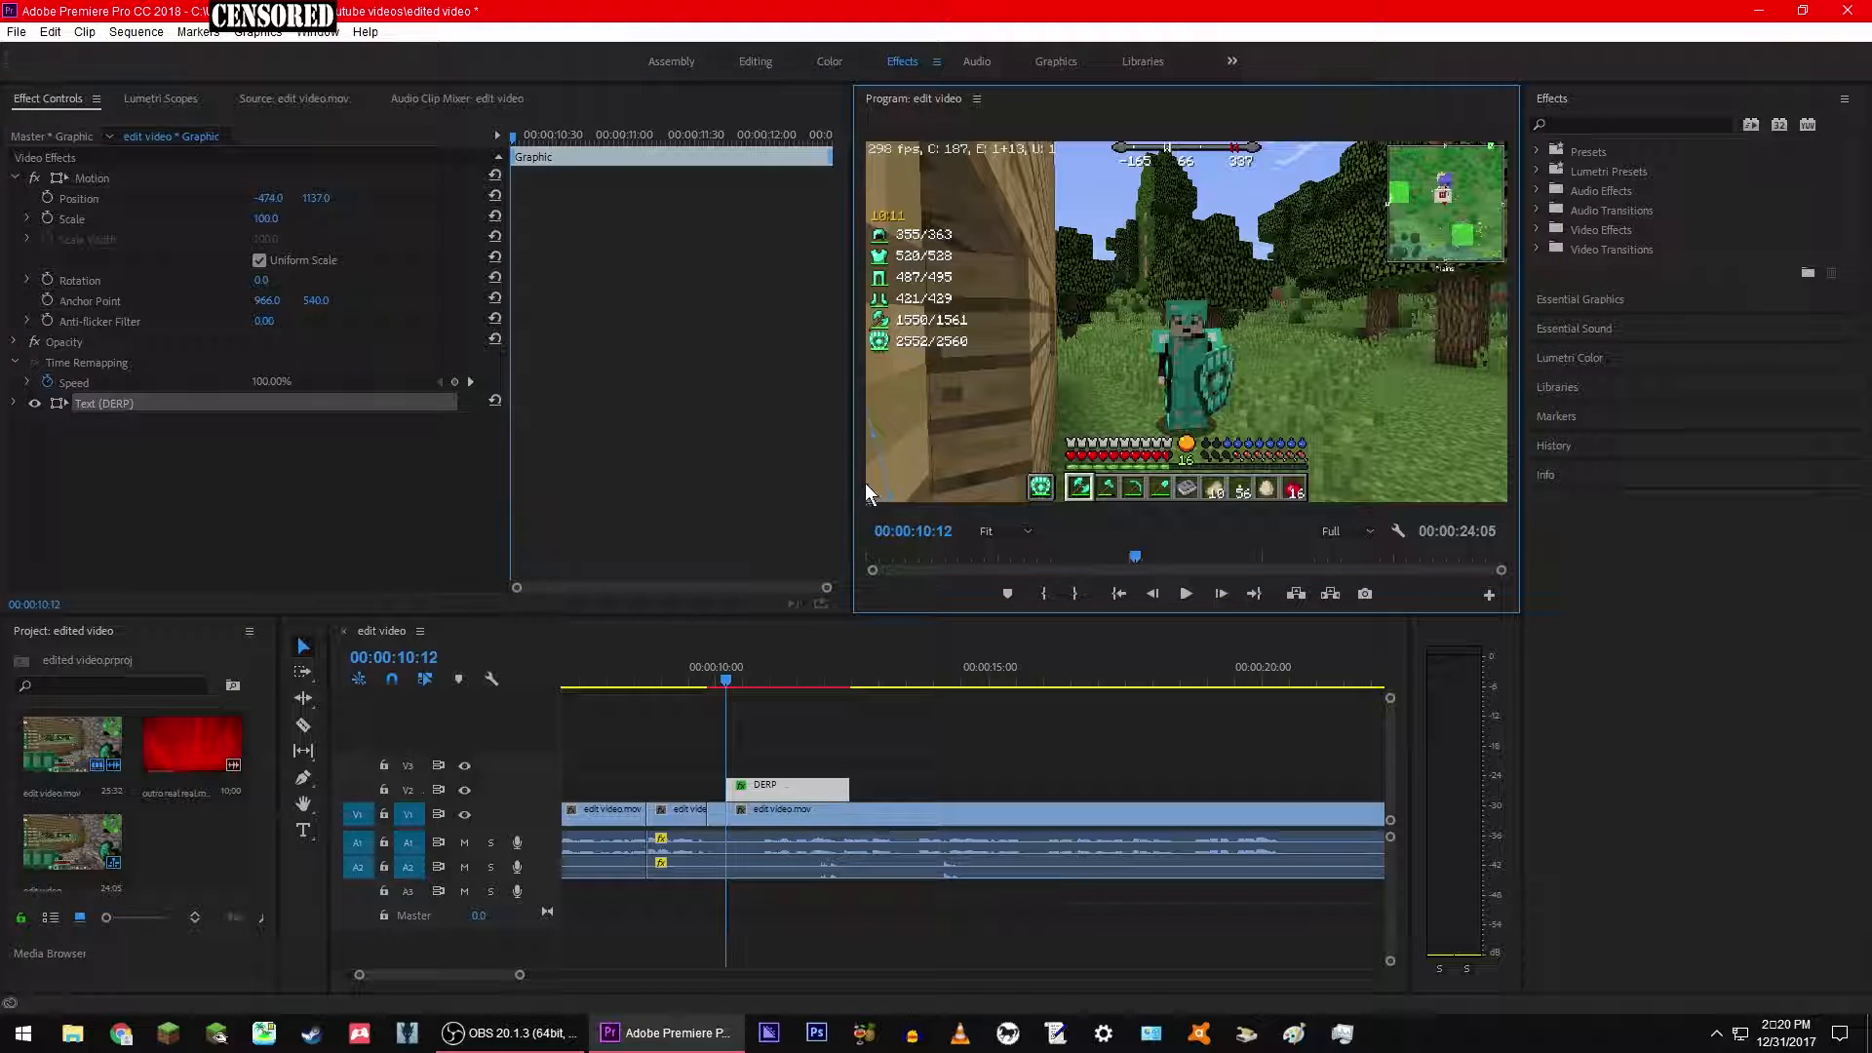
{"action": "left_click", "coordinate": [11, 403]}
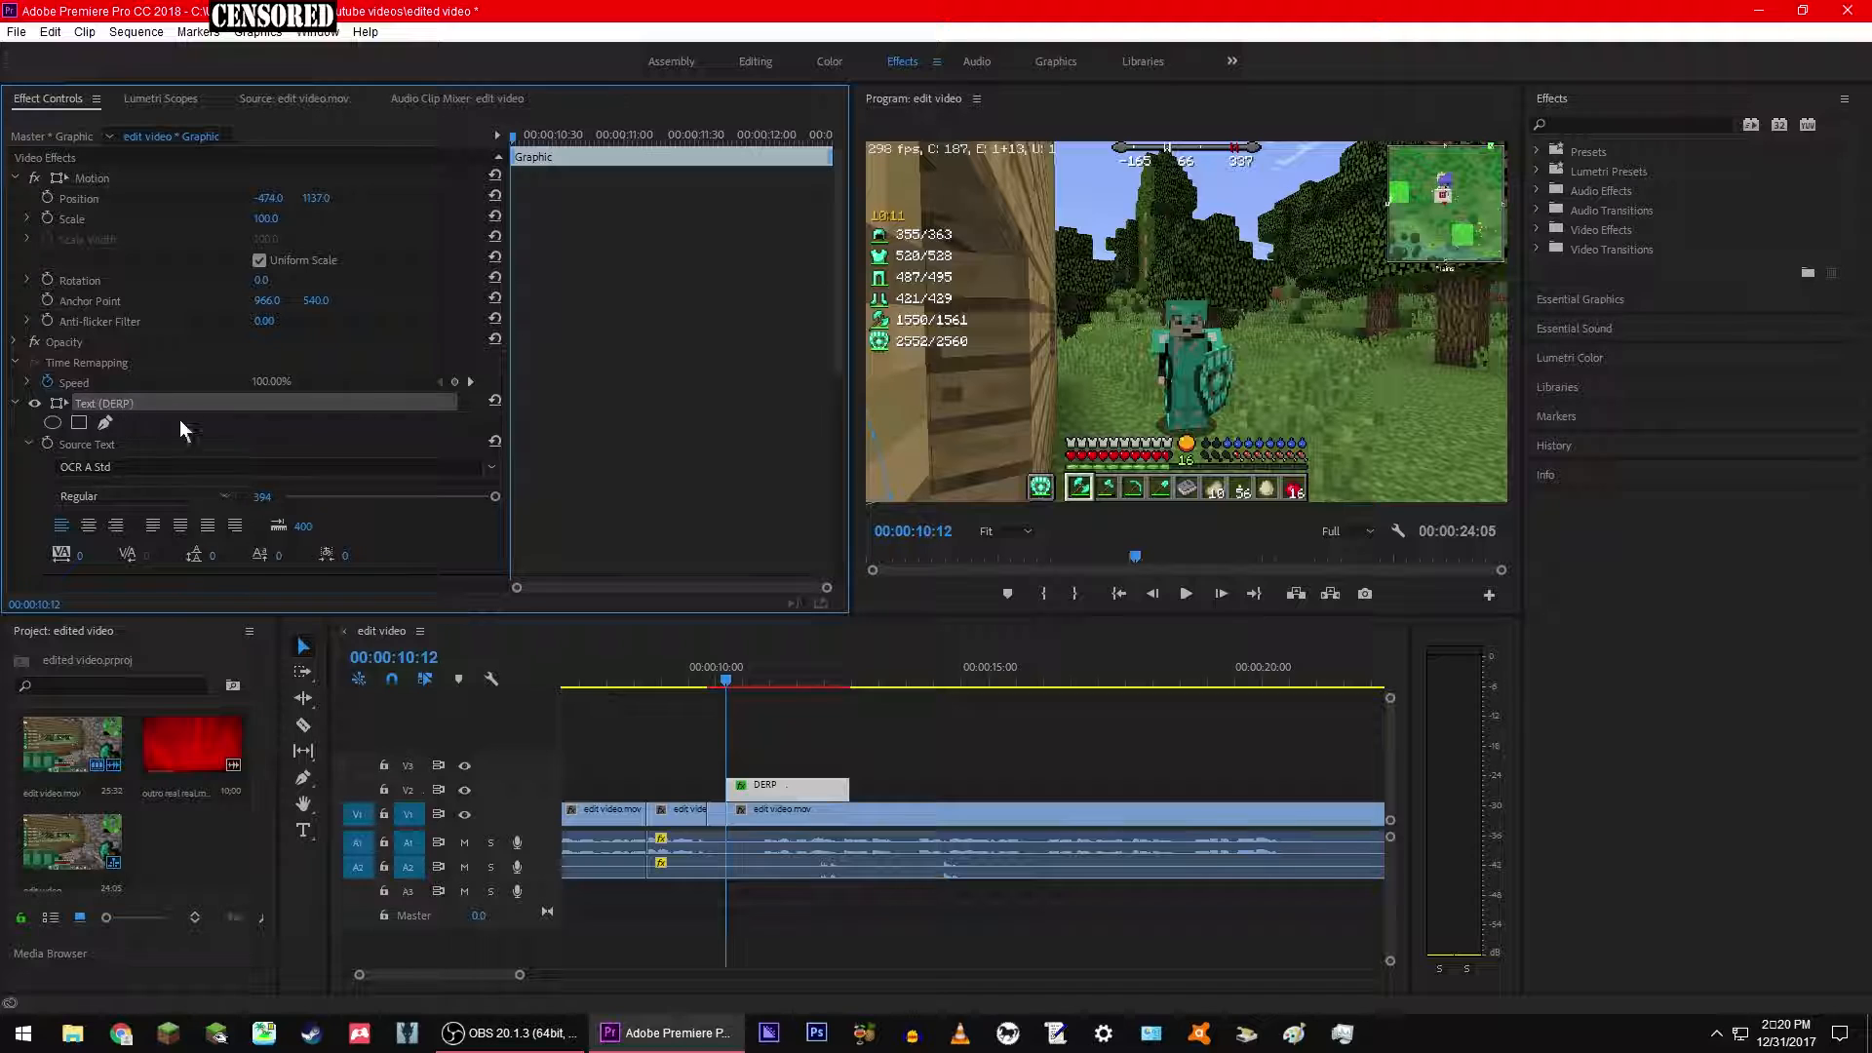
{"action": "scroll", "coordinate": [108, 429], "scroll_direction": "down", "scroll_amount": 2}
{"action": "scroll", "coordinate": [51, 435], "scroll_direction": "down", "scroll_amount": 3}
{"action": "scroll", "coordinate": [62, 431], "scroll_direction": "down", "scroll_amount": 3}
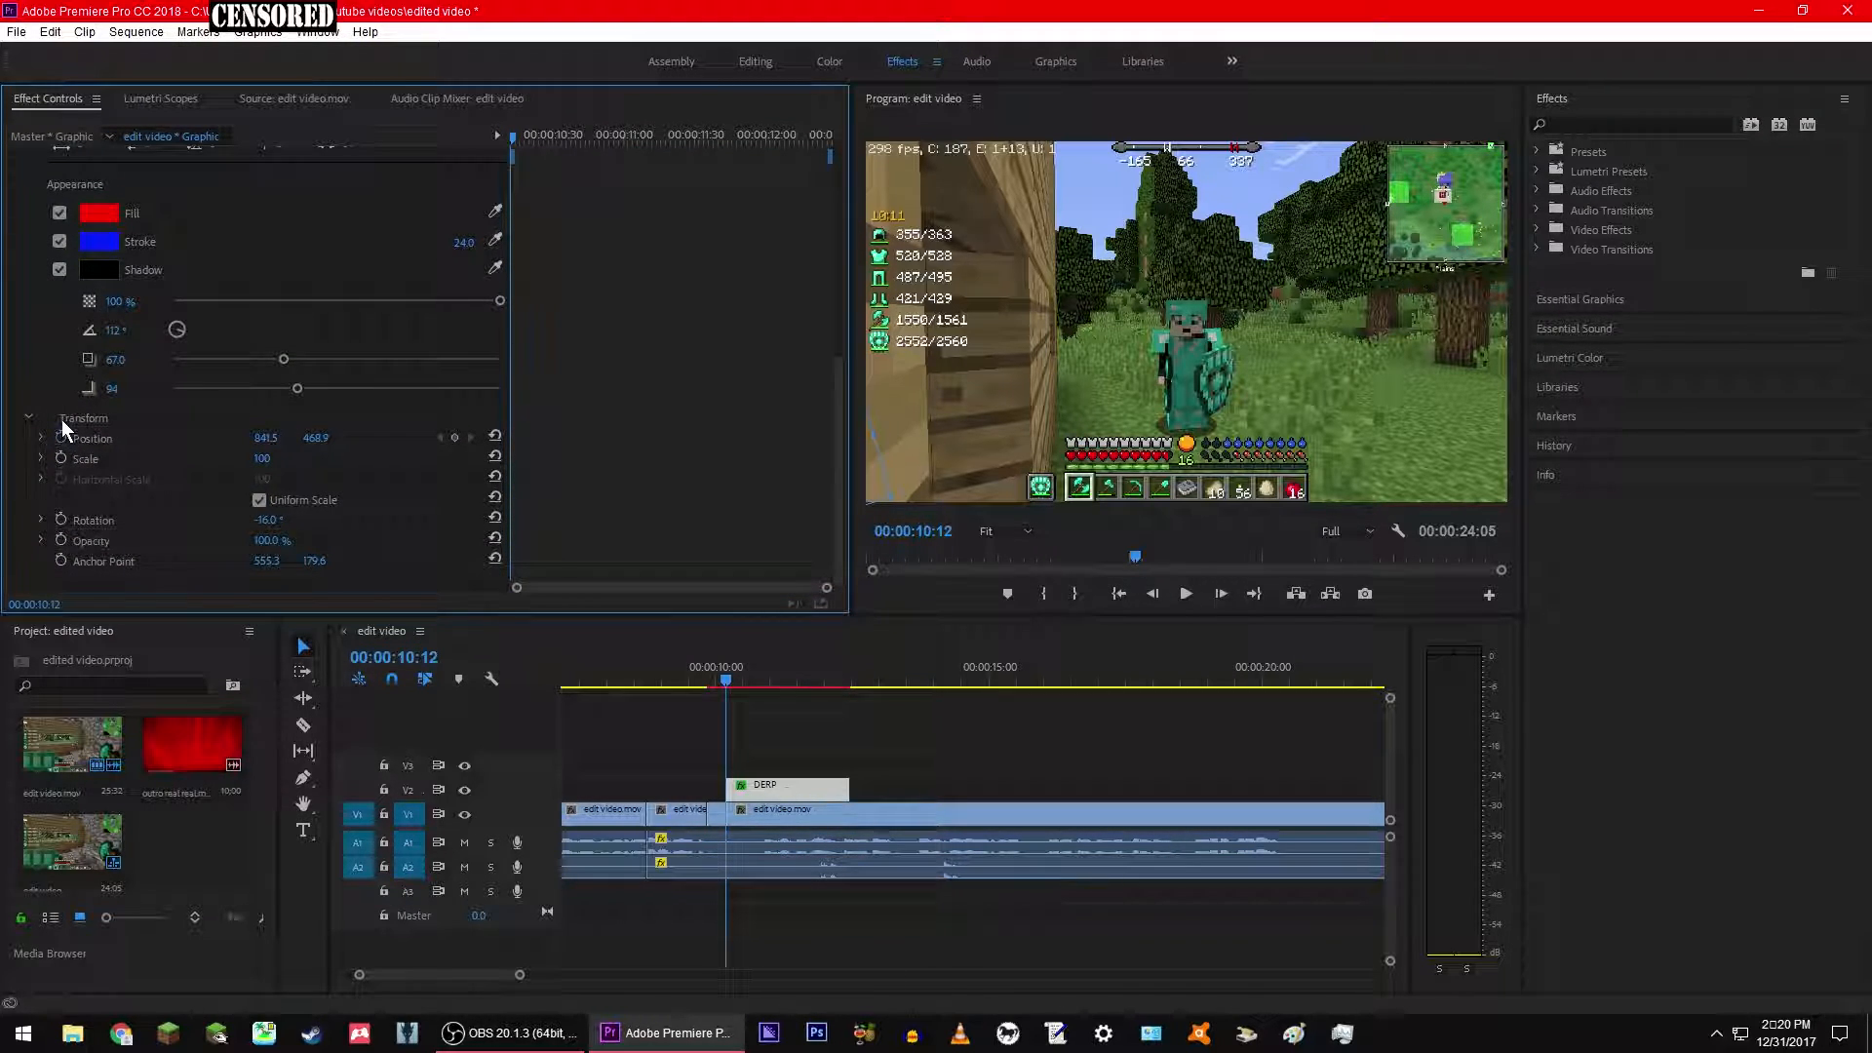
{"action": "left_click", "coordinate": [60, 436]}
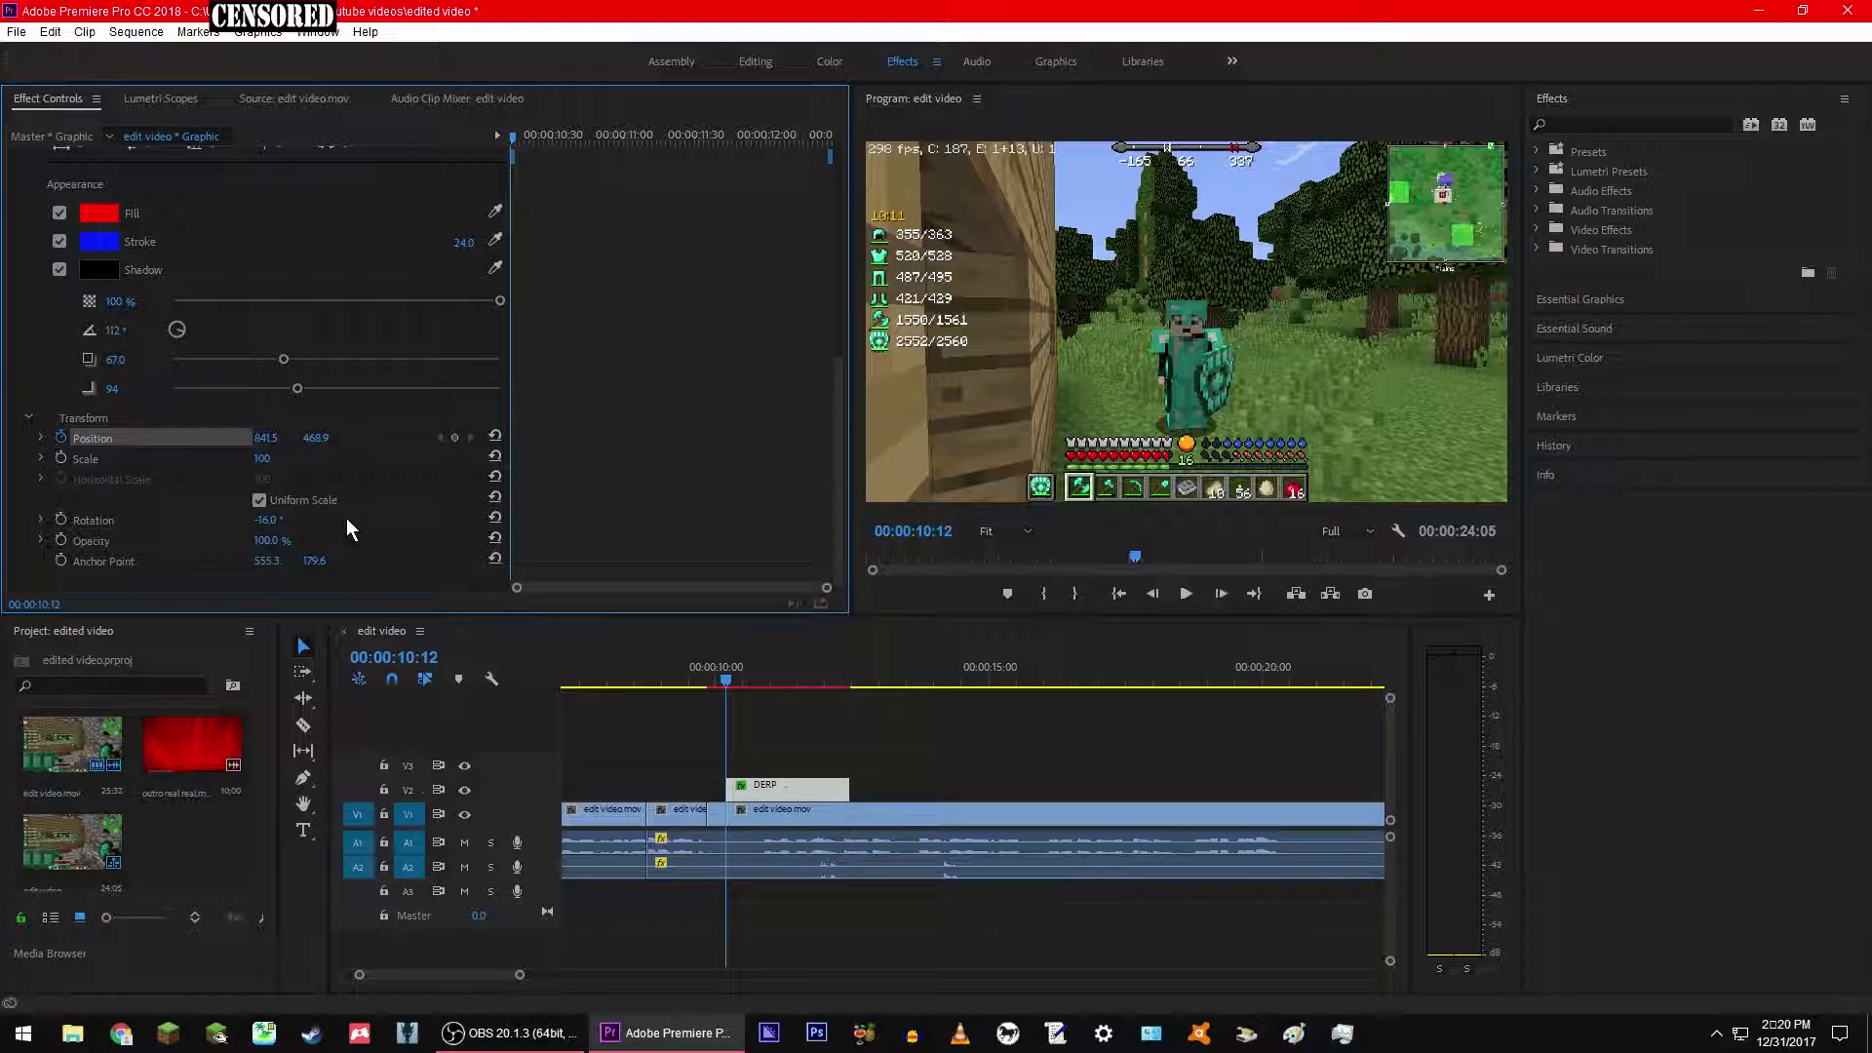
{"action": "left_click", "coordinate": [456, 439]}
{"action": "left_click", "coordinate": [886, 486]}
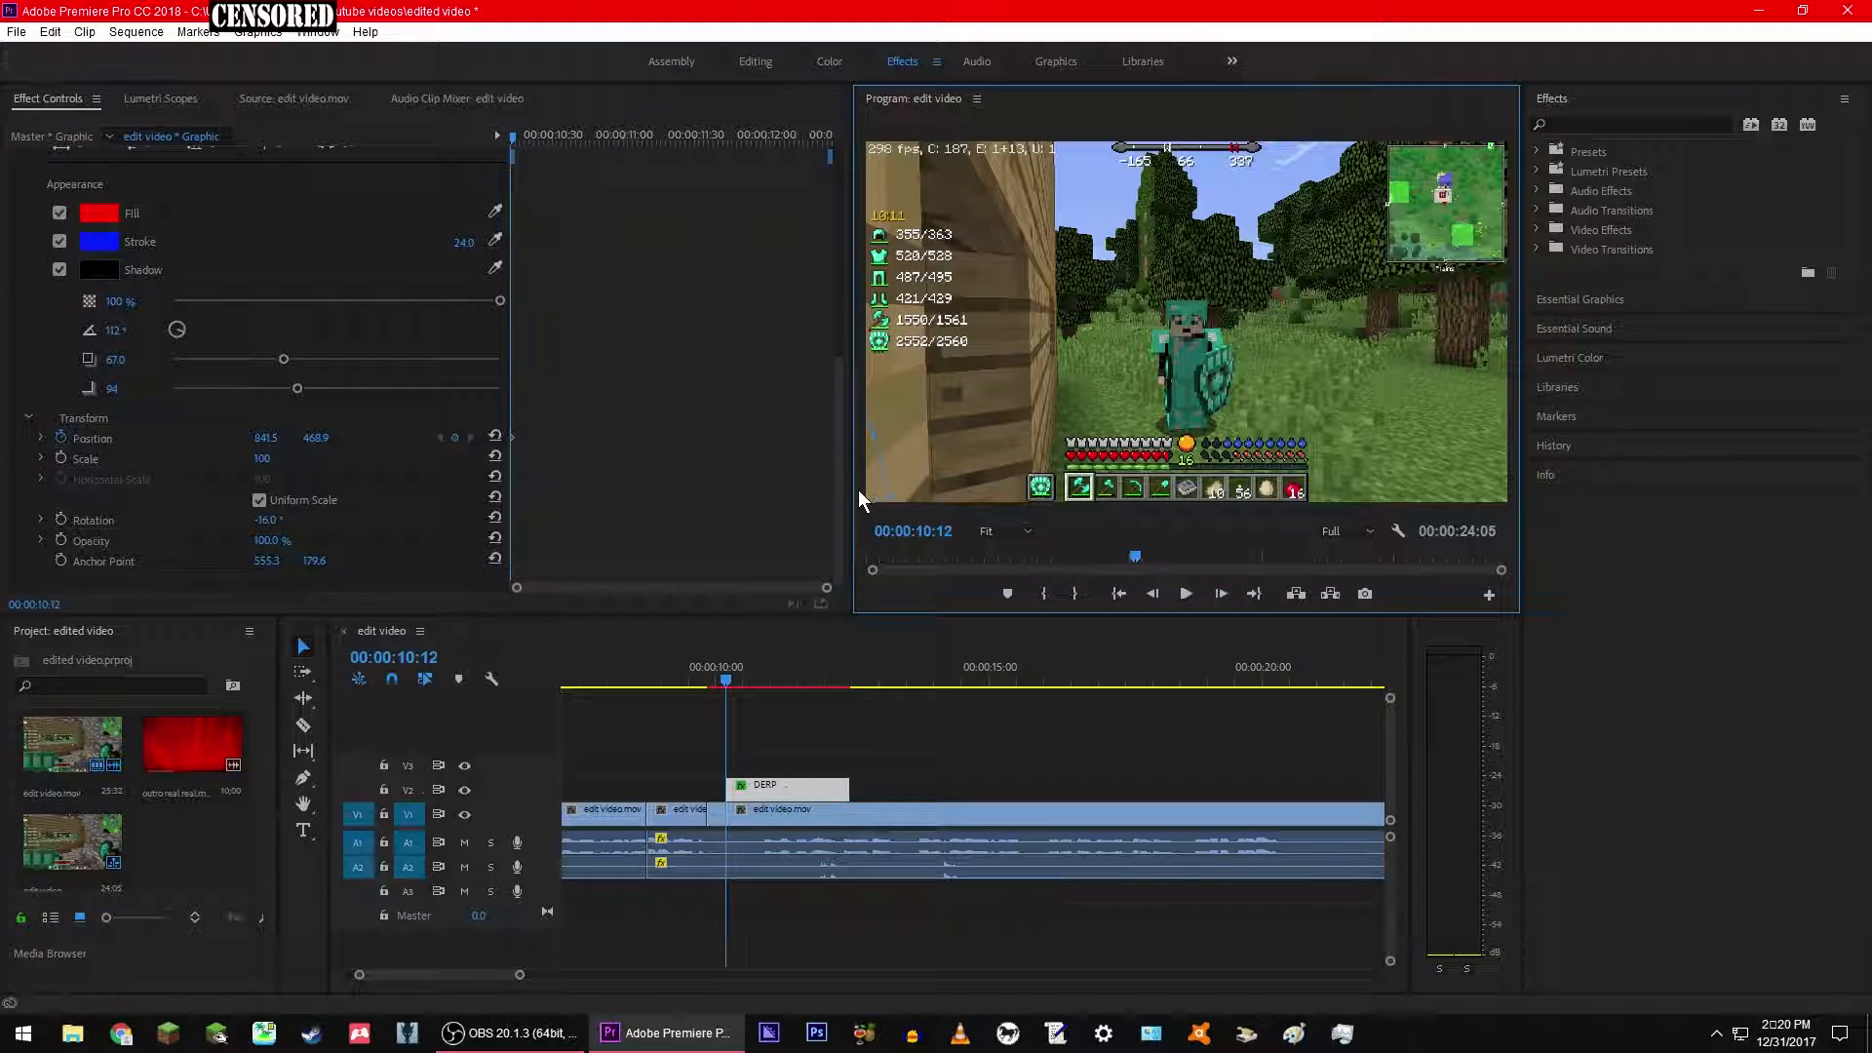
Step: At the DERP clip's end, move the text beyond the frame's upper-right corner to a keyframed position of about 3649, -804
{"action": "left_click", "coordinate": [509, 139]}
{"action": "left_click_drag", "start_coordinate": [514, 136], "coordinate": [834, 155]}
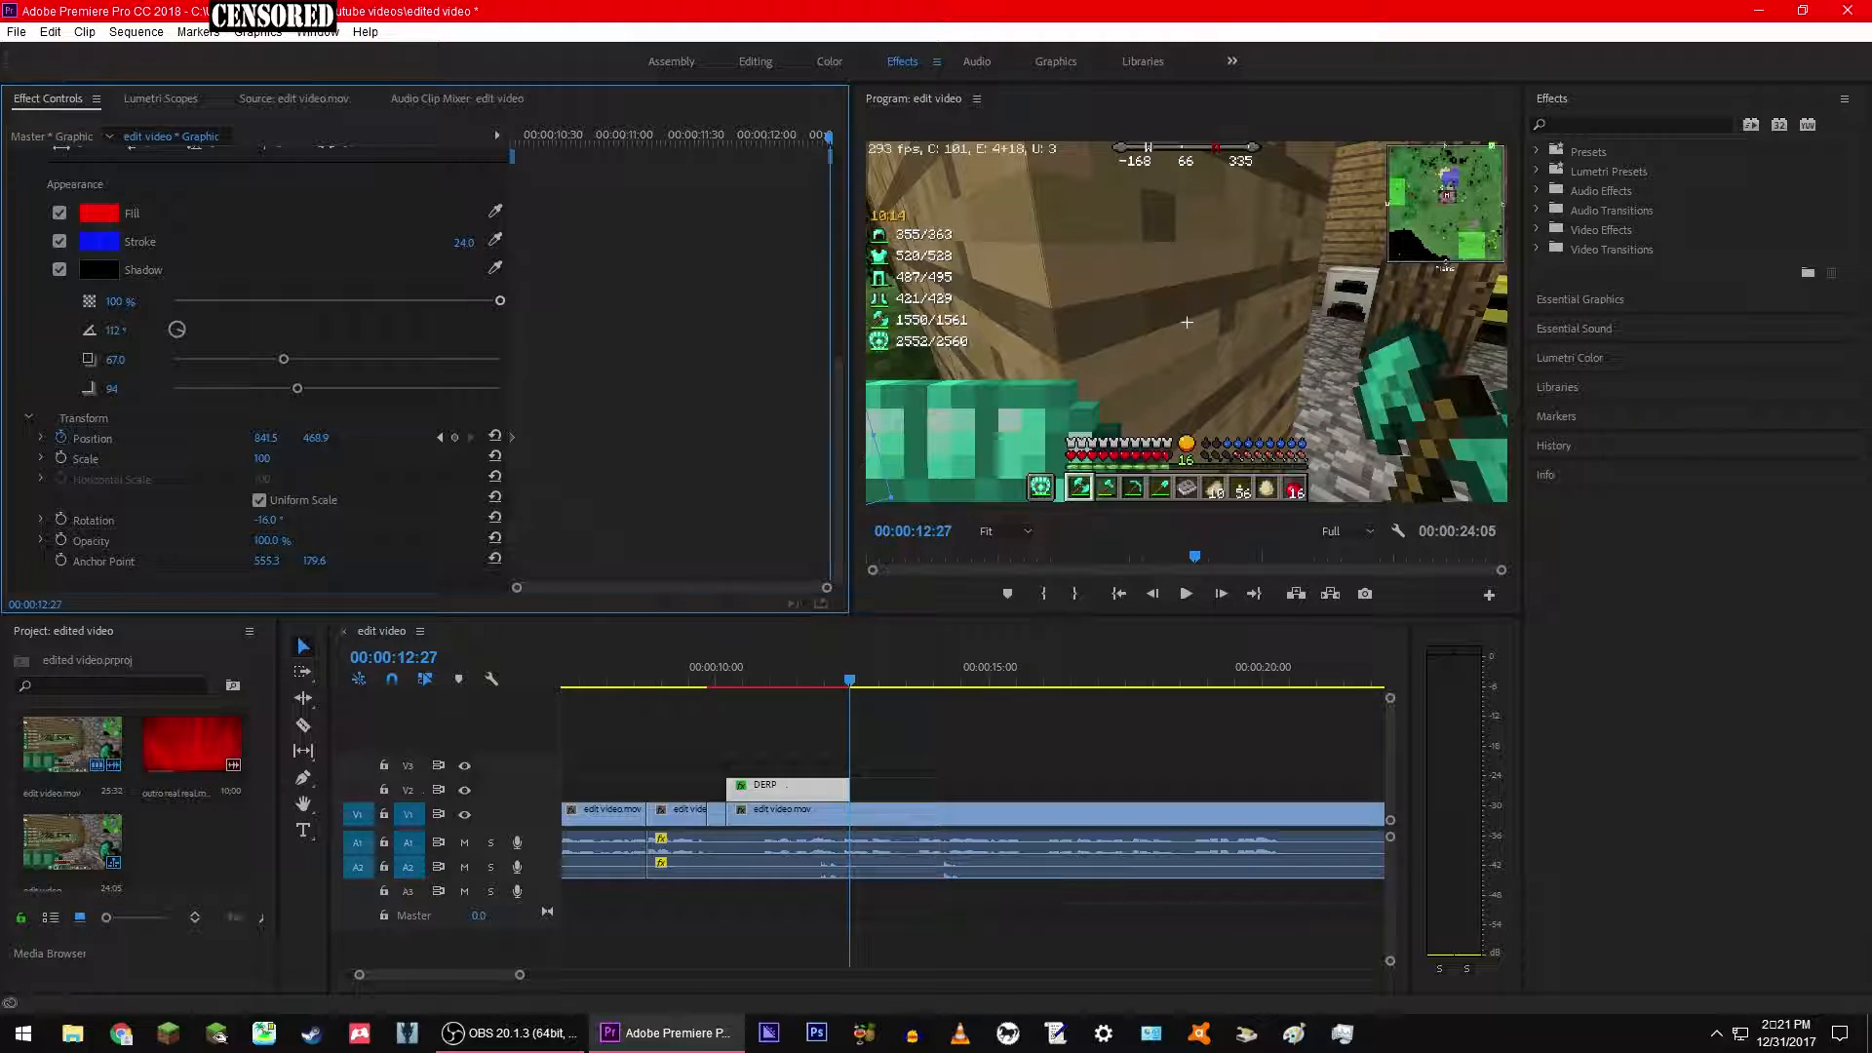
{"action": "left_click", "coordinate": [316, 437]}
{"action": "left_click_drag", "start_coordinate": [876, 471], "coordinate": [1459, 219]}
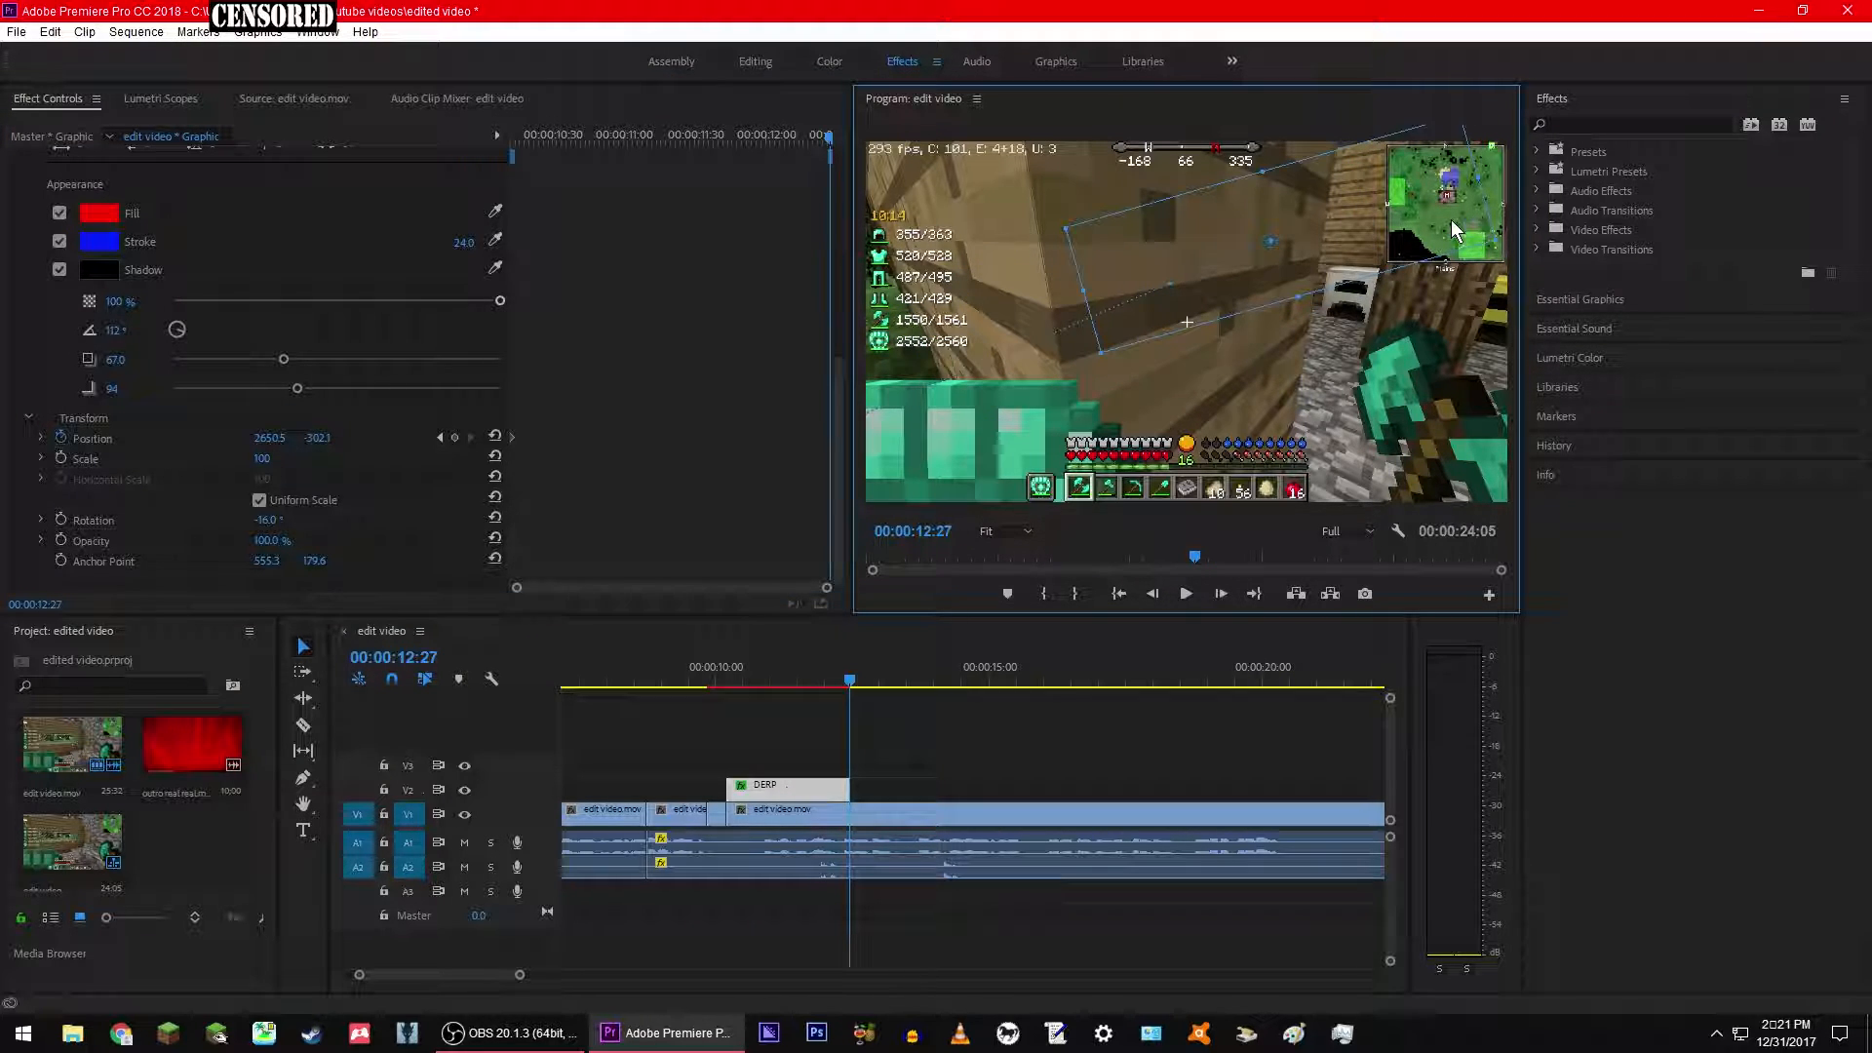
{"action": "left_click_drag", "start_coordinate": [1273, 244], "coordinate": [1669, 59]}
Step: Play the DERP title animation from the start of its clip to check the movement
{"action": "left_click_drag", "start_coordinate": [827, 133], "coordinate": [493, 152]}
{"action": "key", "text": "space"}
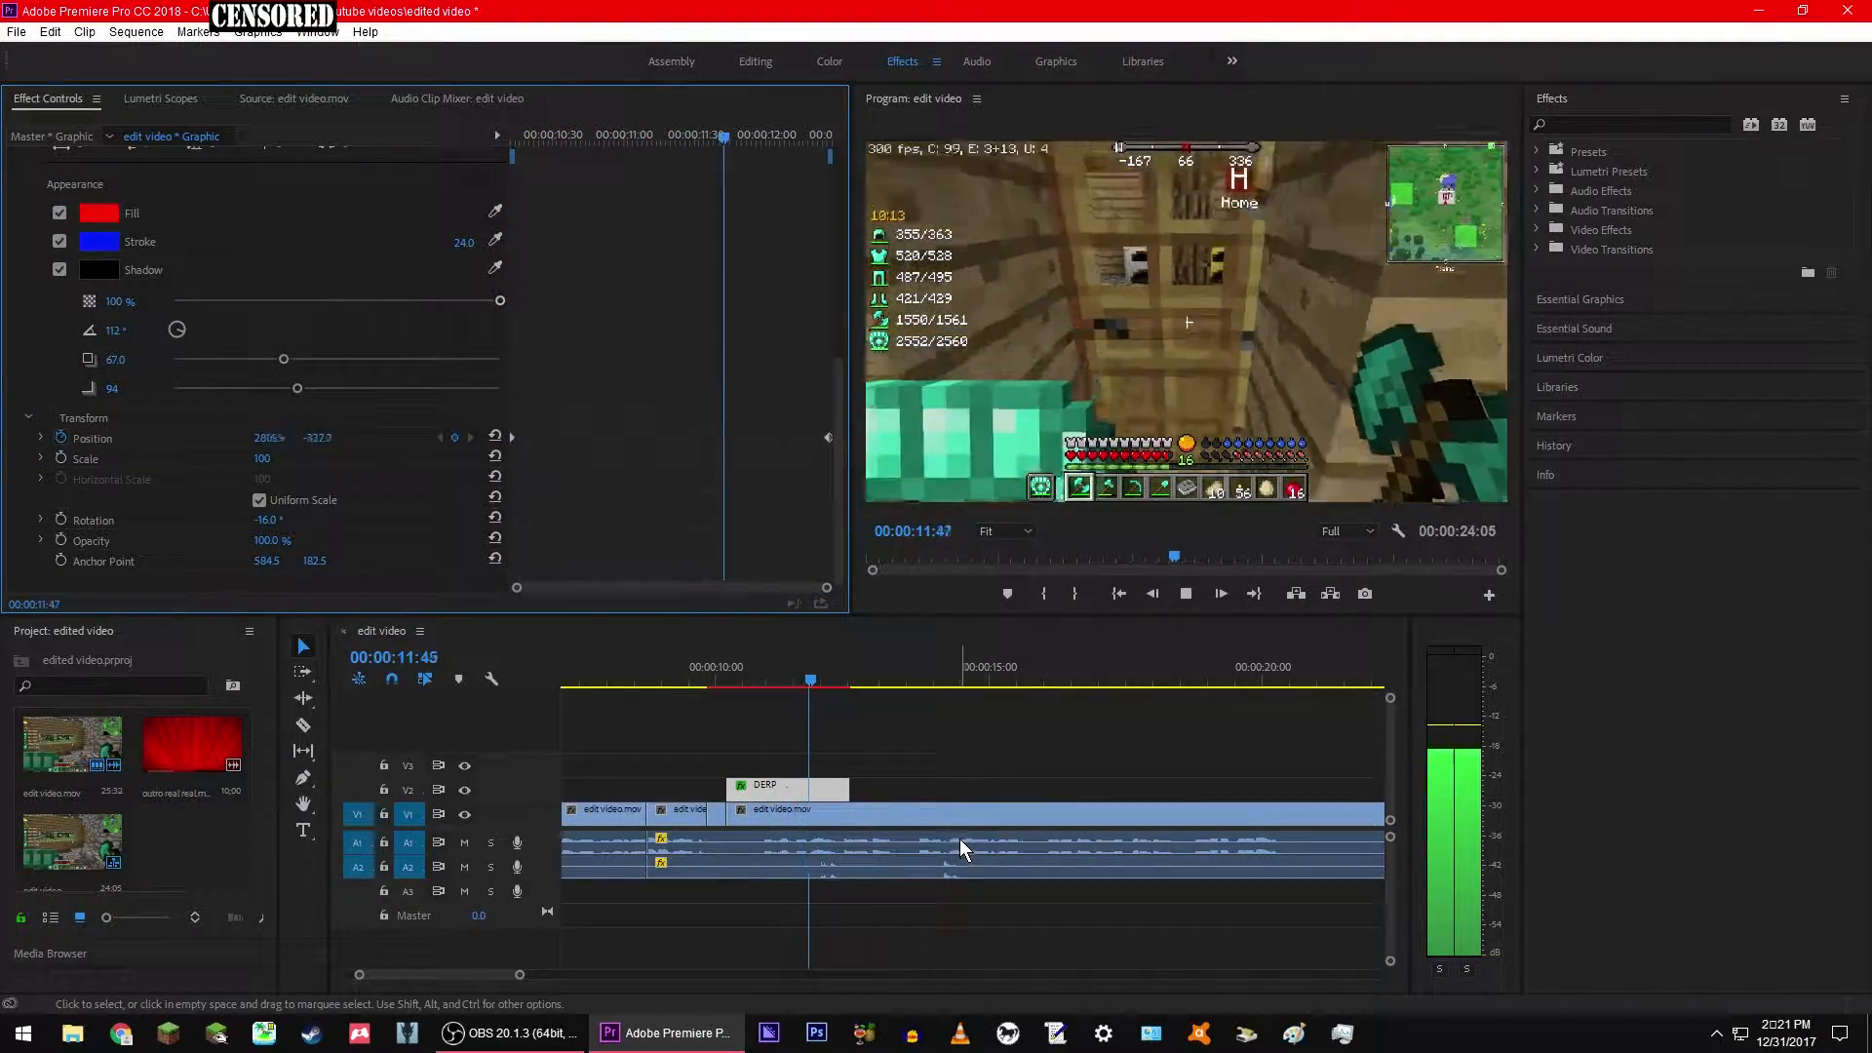
{"action": "key", "text": "space"}
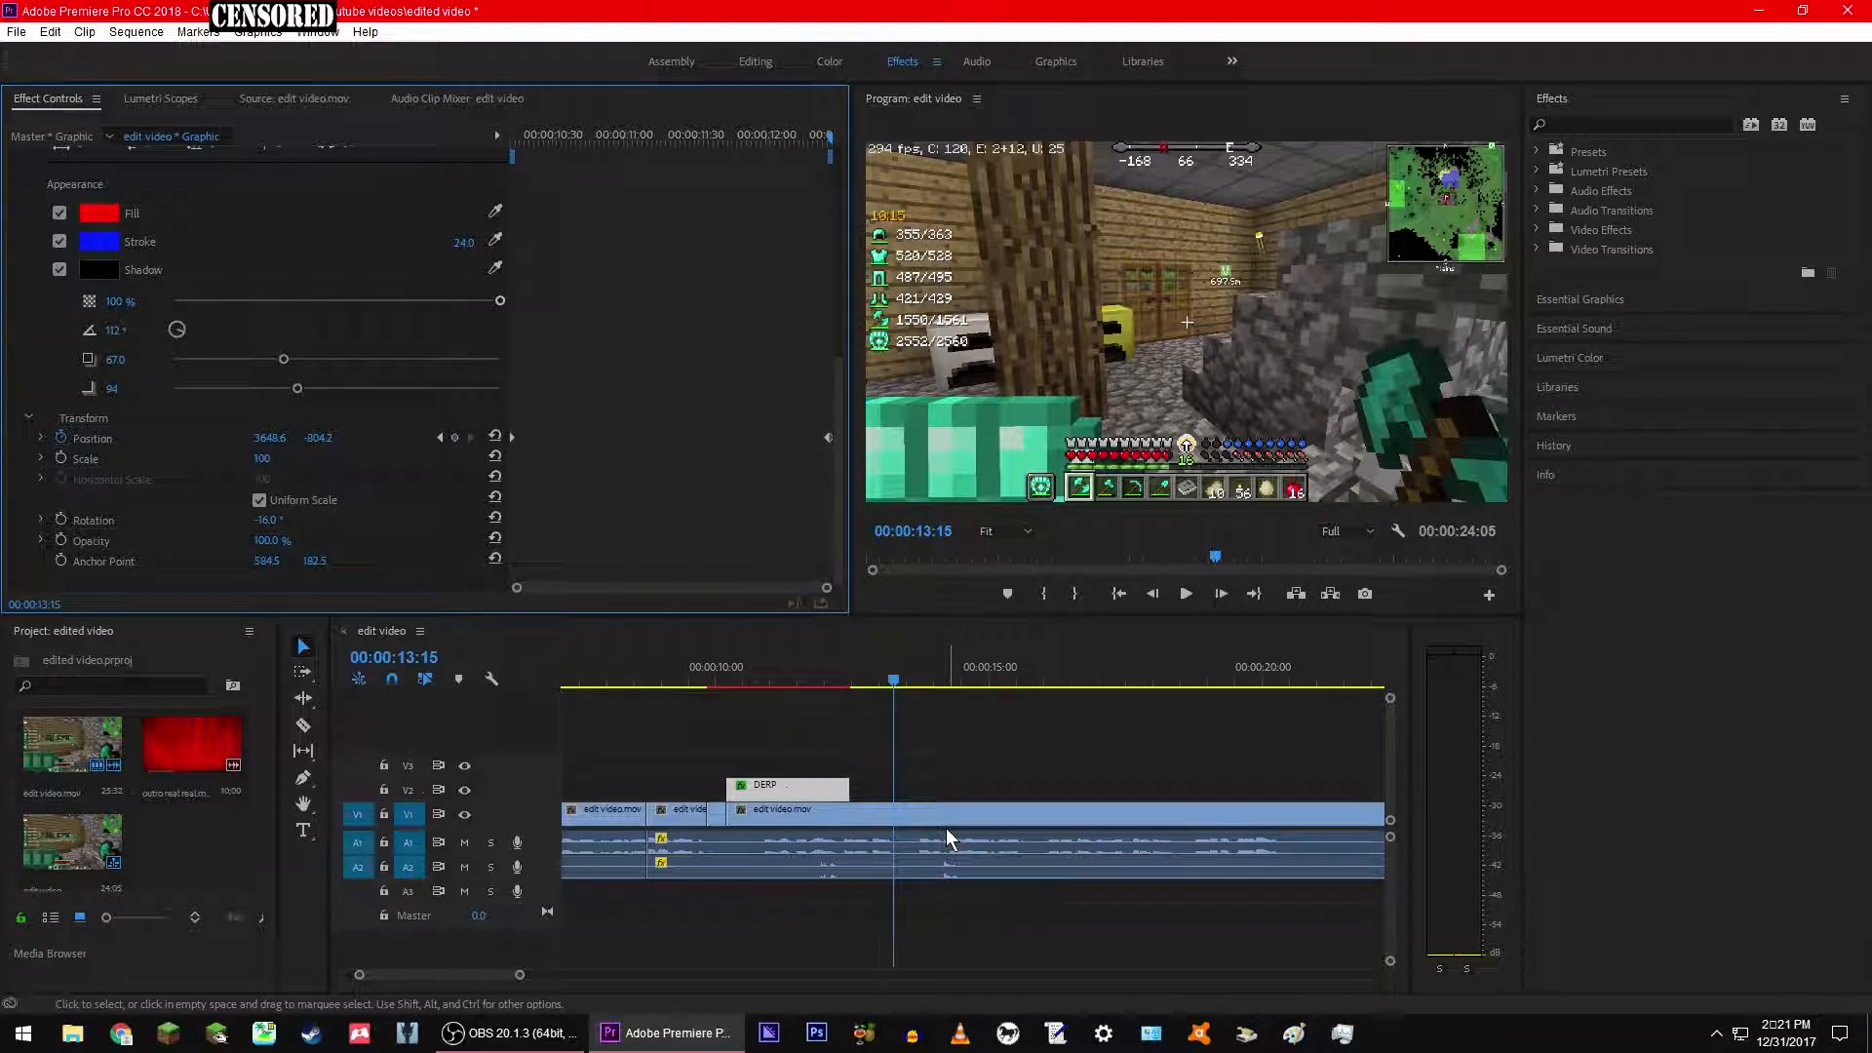
Step: At 00:00:11:00, shift the whole DERP graphic up and right to a Motion position of about 970, 536
{"action": "left_click_drag", "start_coordinate": [893, 682], "coordinate": [769, 667]}
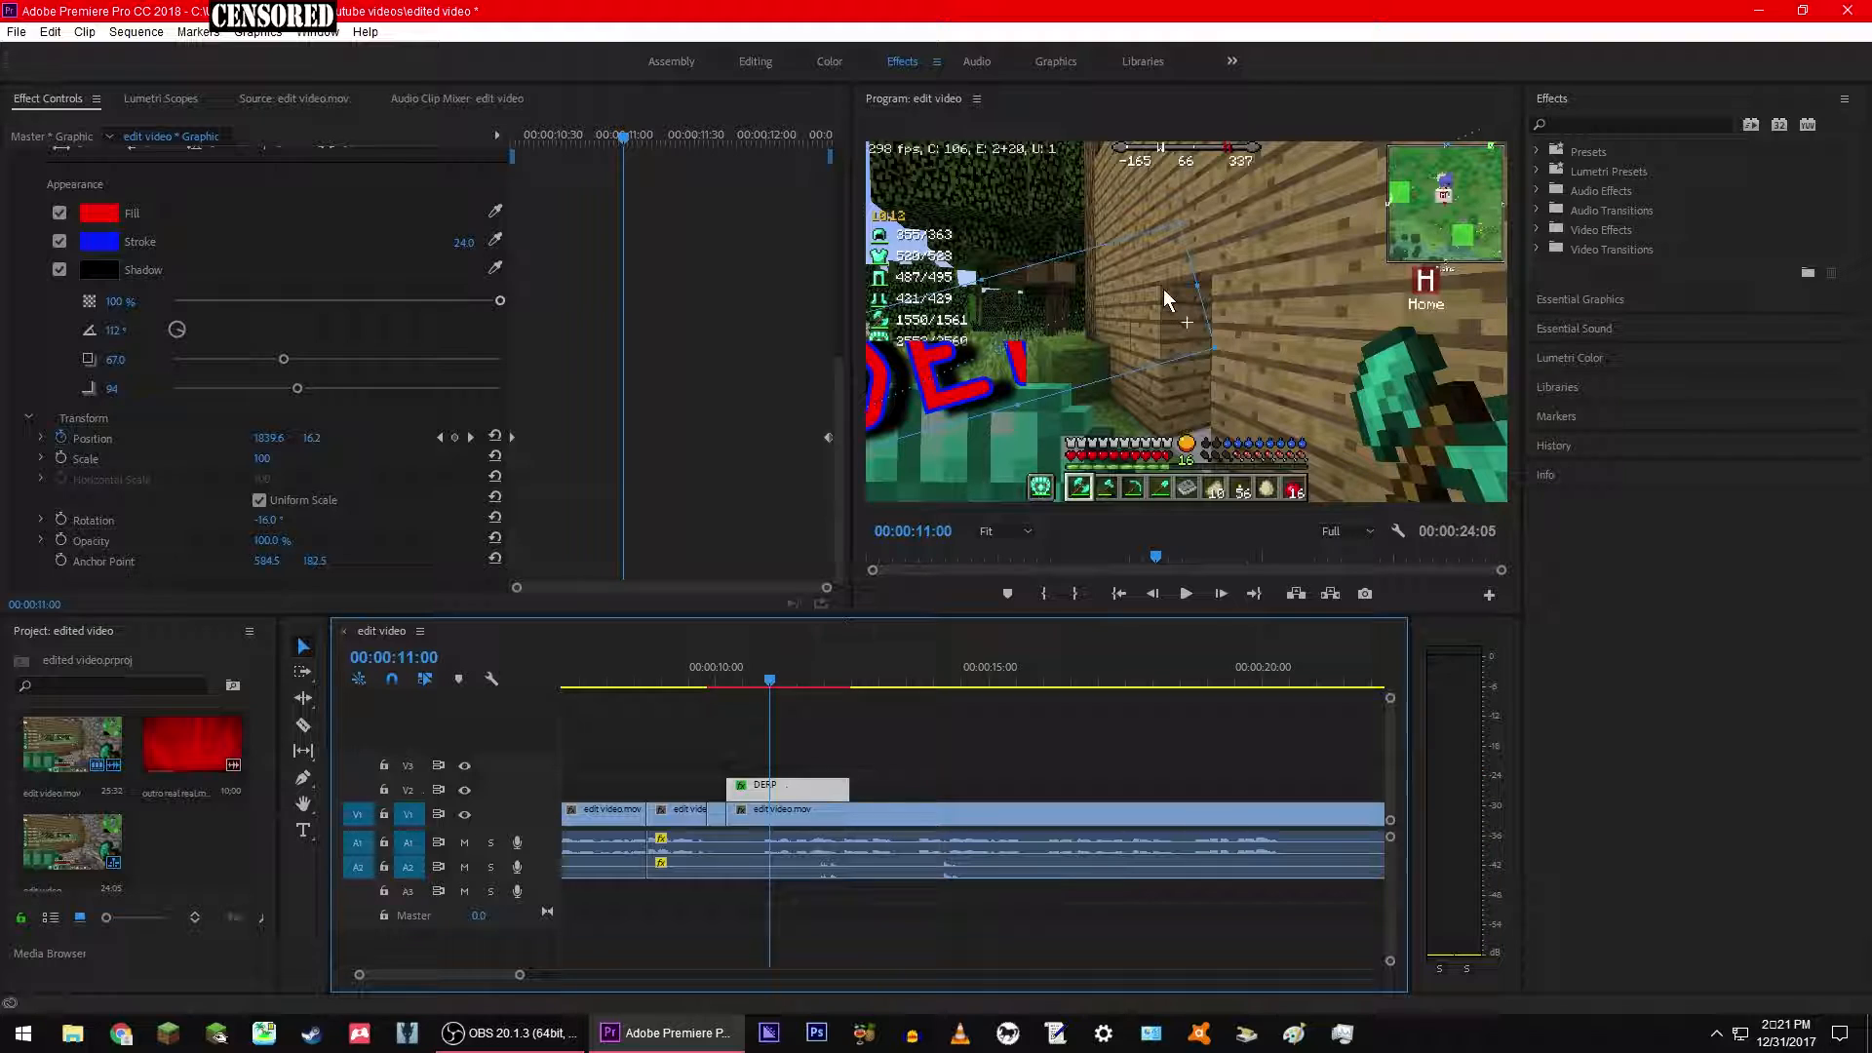
{"action": "double_click", "coordinate": [1108, 308]}
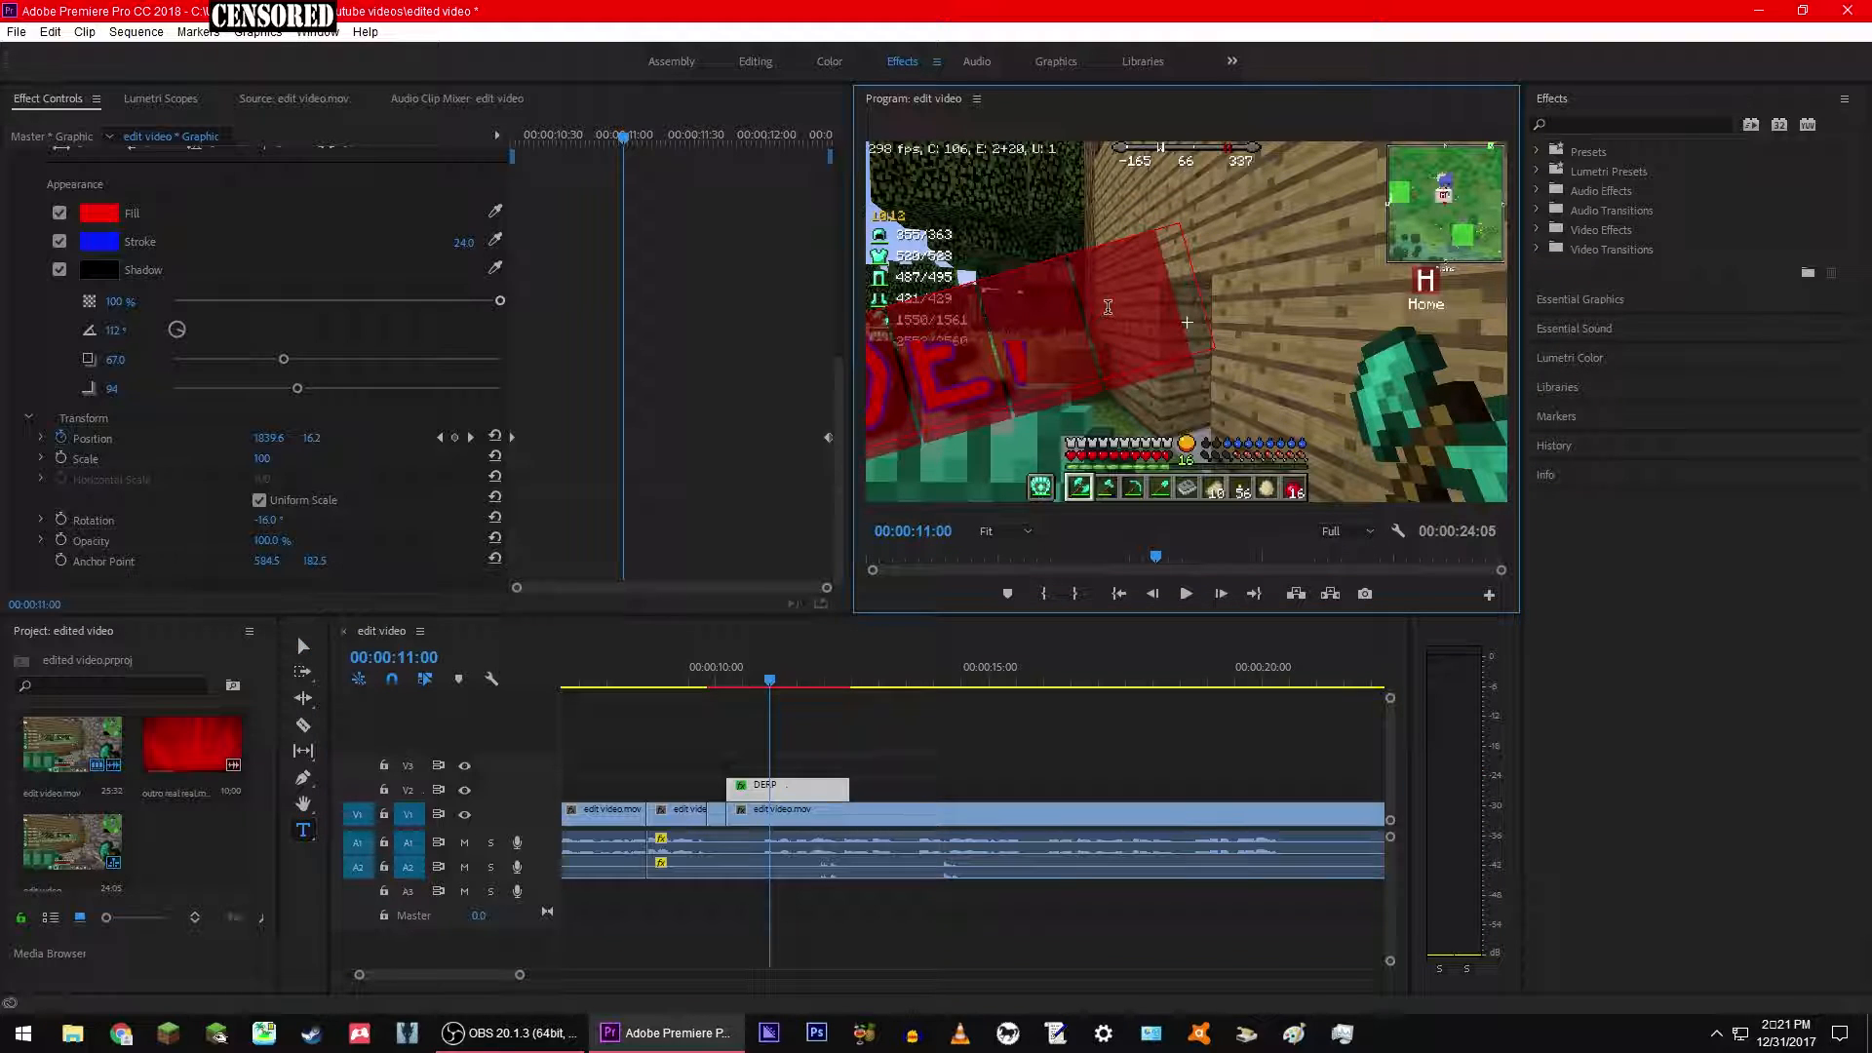
{"action": "left_click", "coordinate": [1197, 324]}
{"action": "scroll", "coordinate": [343, 351], "scroll_direction": "up", "scroll_amount": 6}
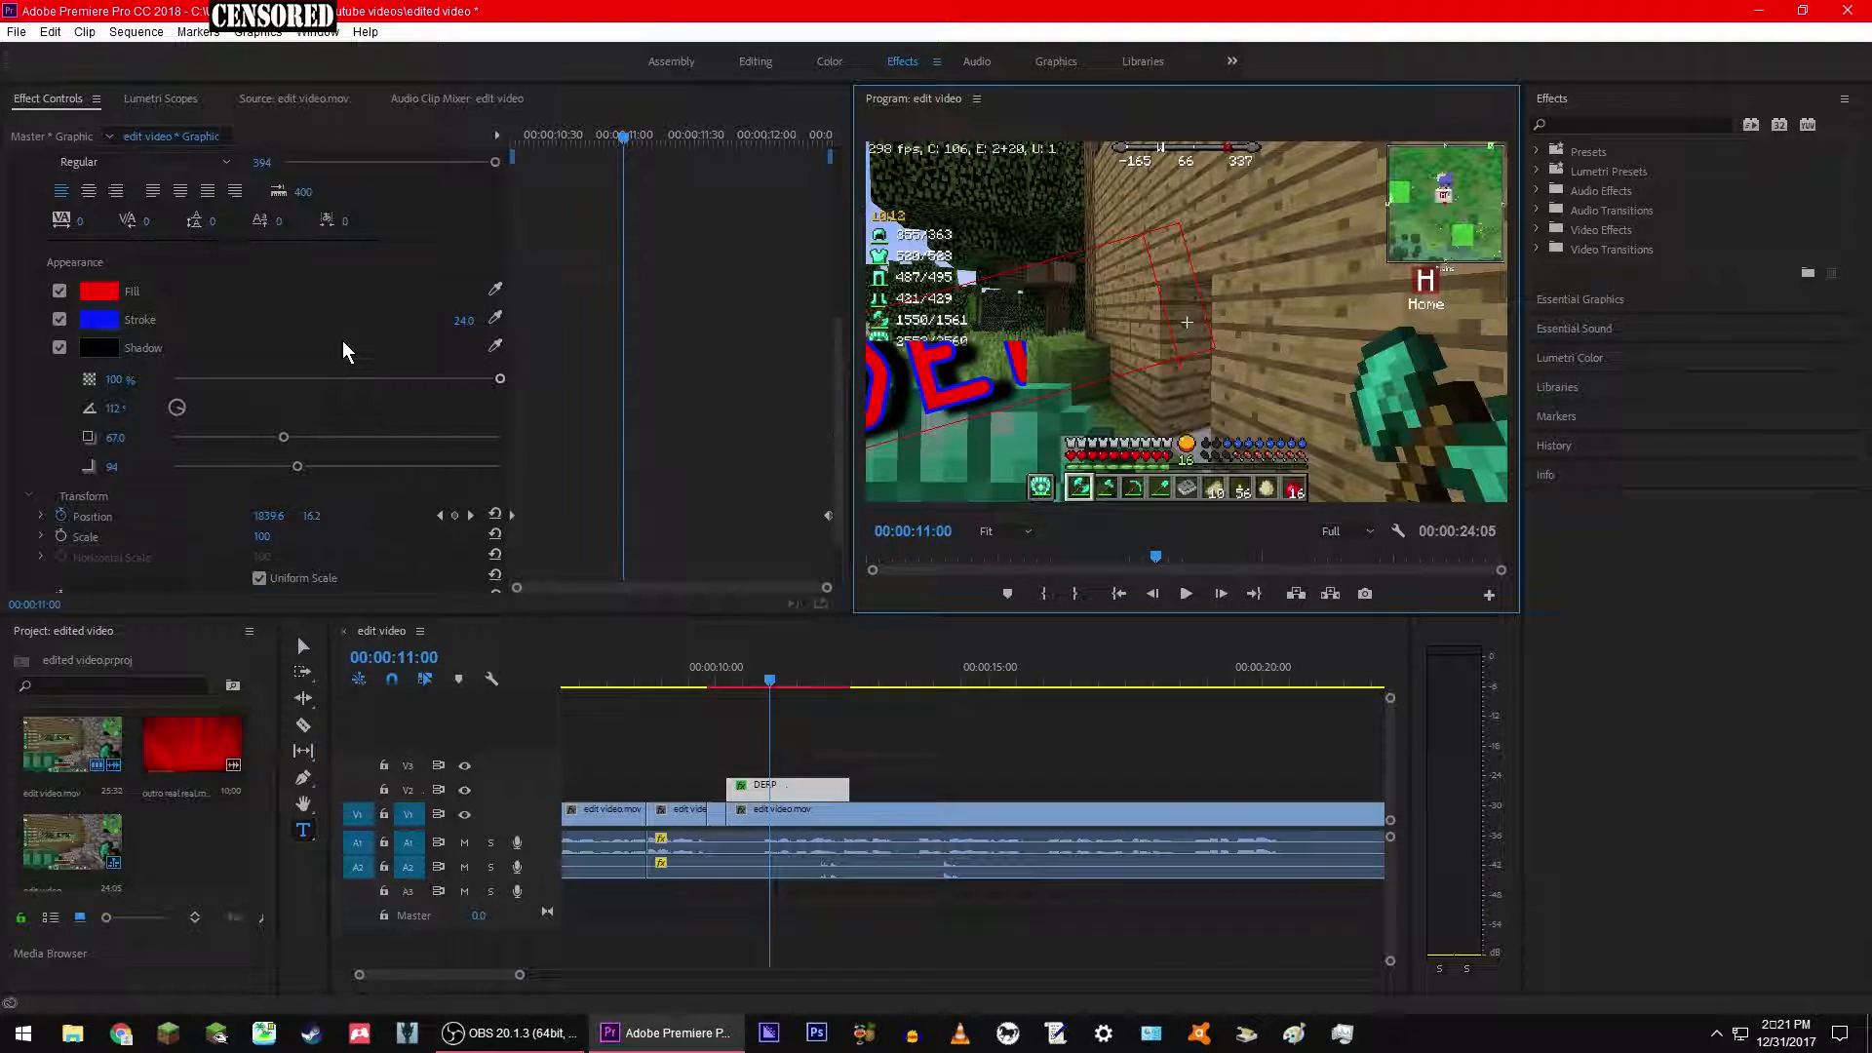
{"action": "scroll", "coordinate": [343, 343], "scroll_direction": "up", "scroll_amount": 3}
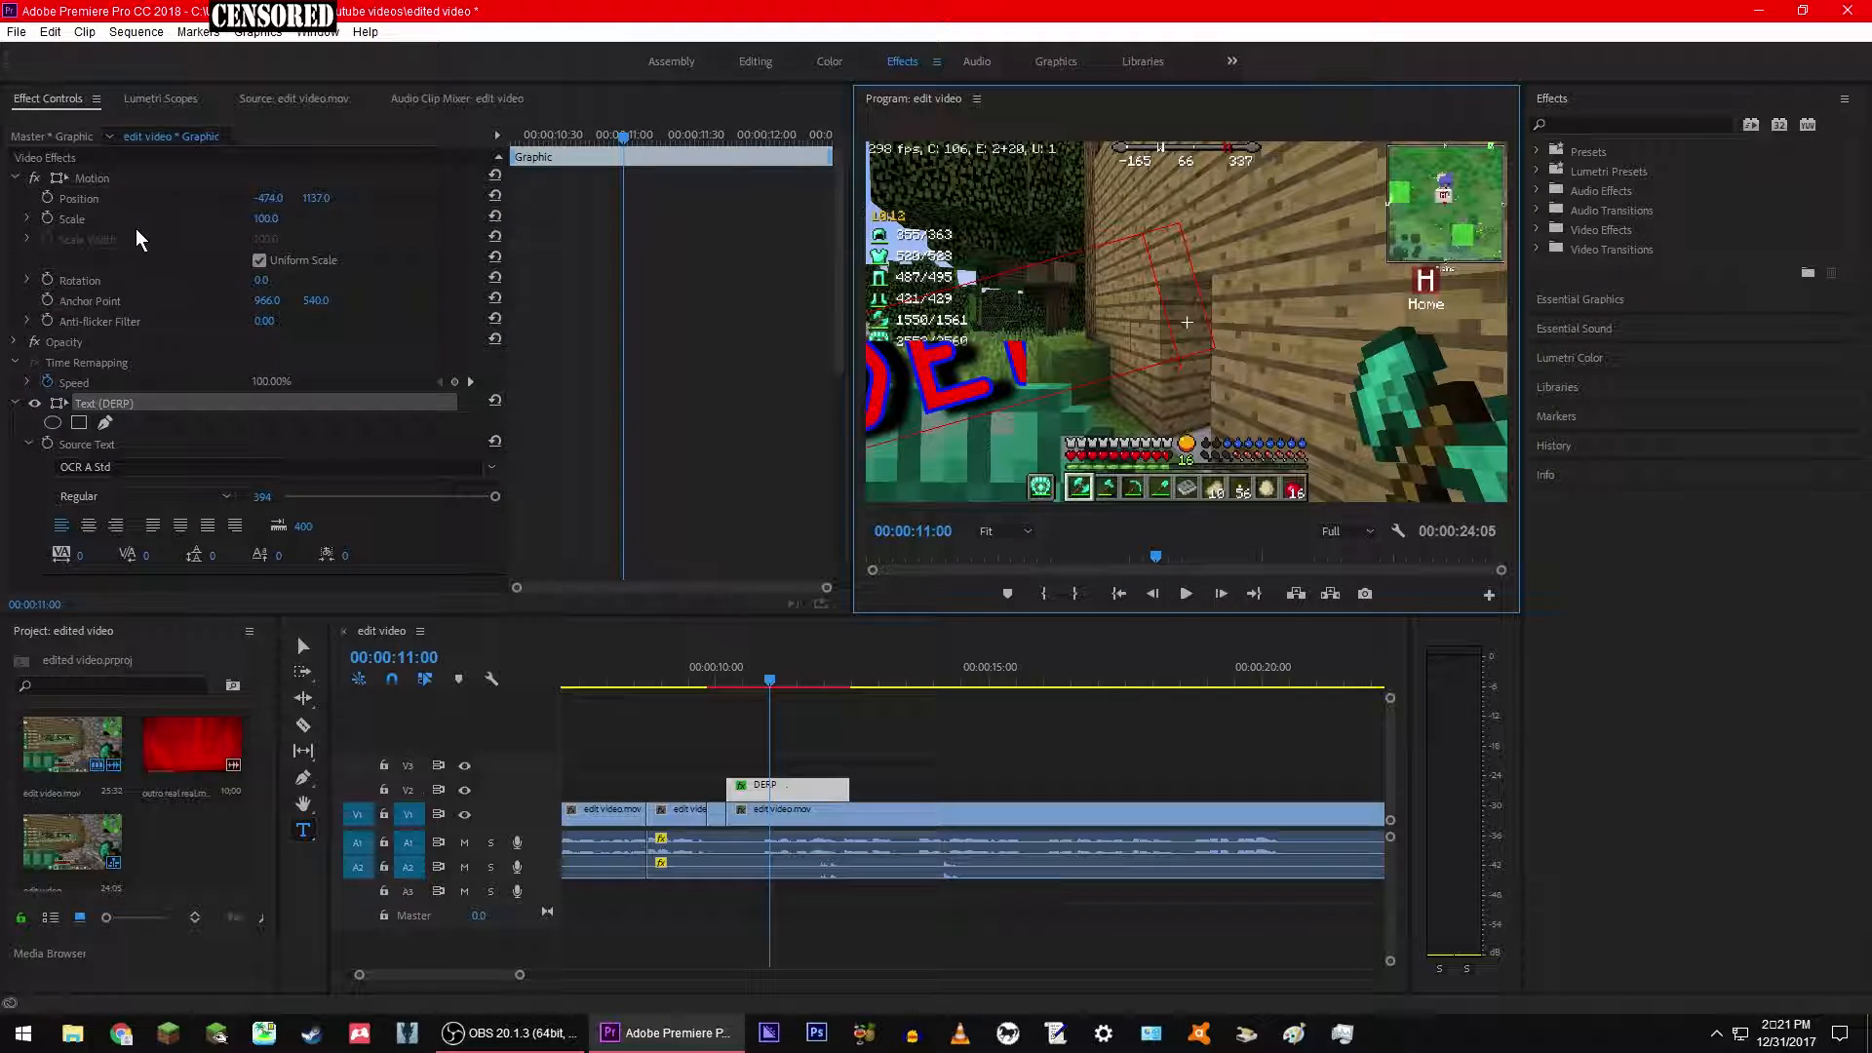
{"action": "left_click", "coordinate": [99, 200]}
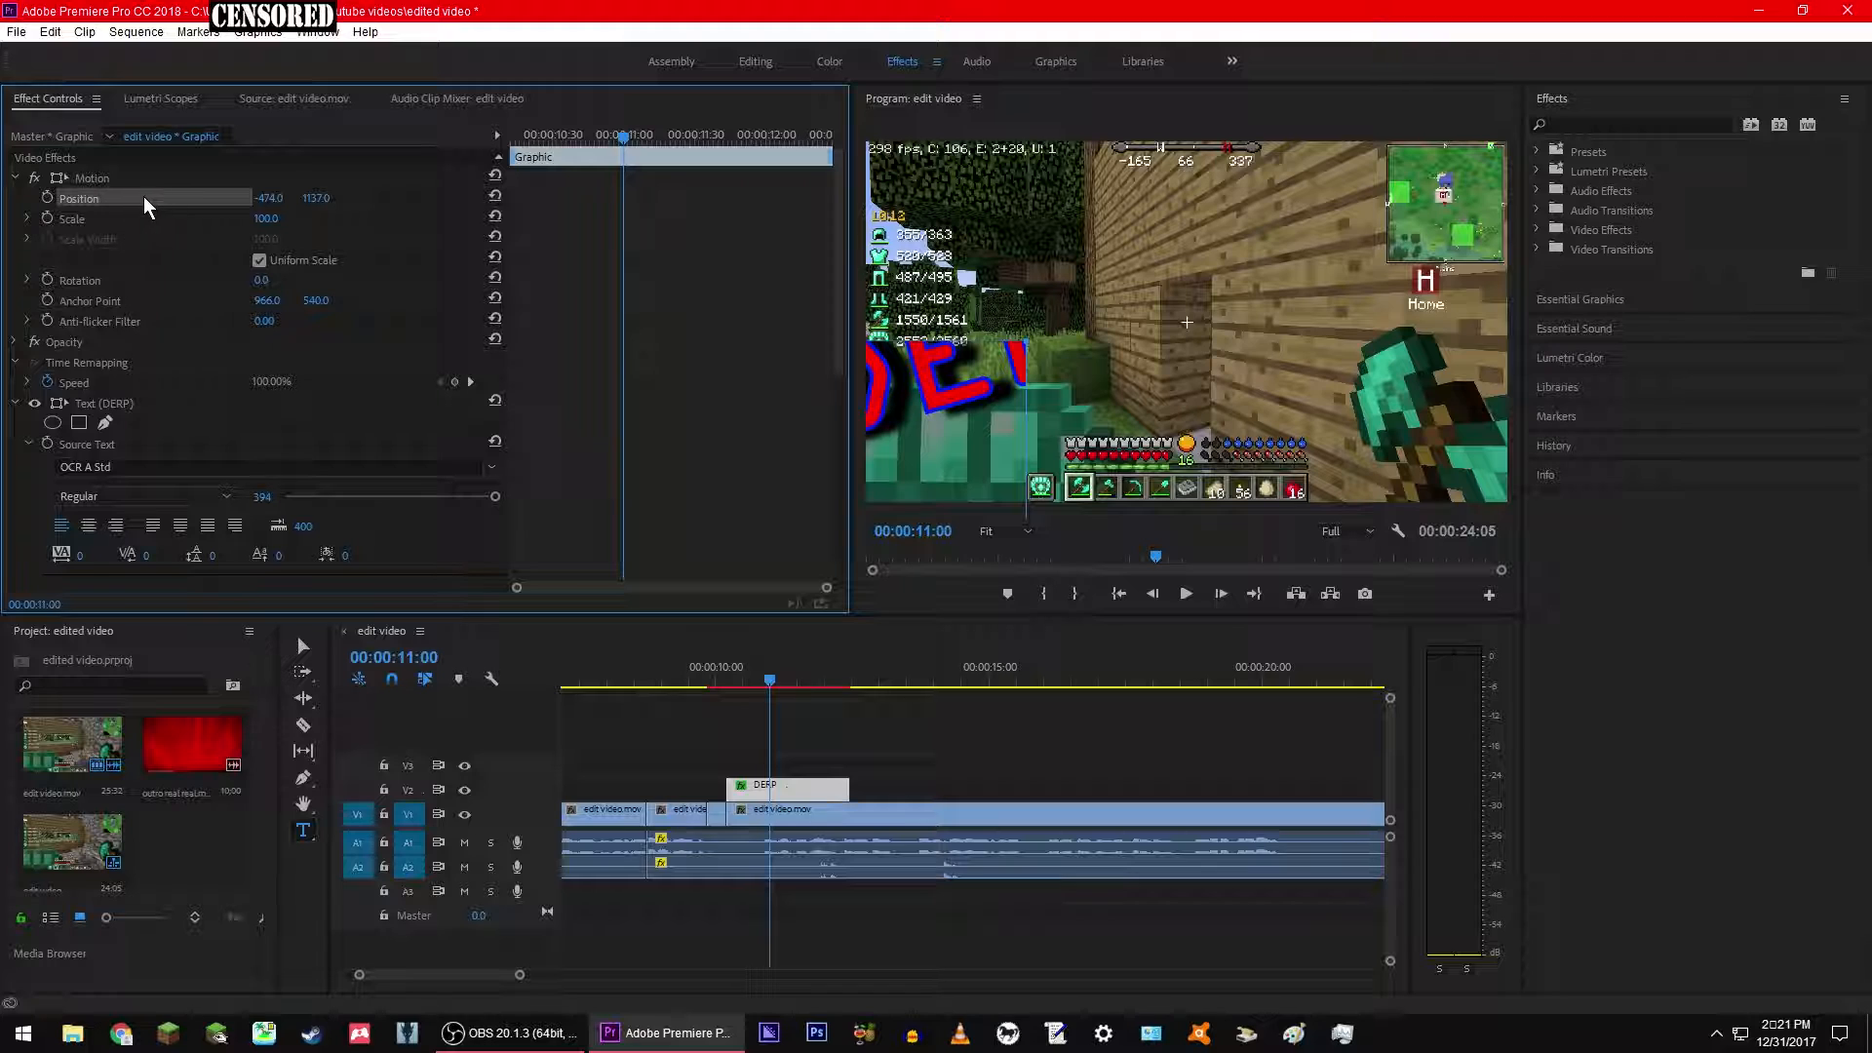
{"action": "left_click_drag", "start_coordinate": [958, 446], "coordinate": [1126, 373]}
{"action": "left_click_drag", "start_coordinate": [1217, 312], "coordinate": [1442, 246]}
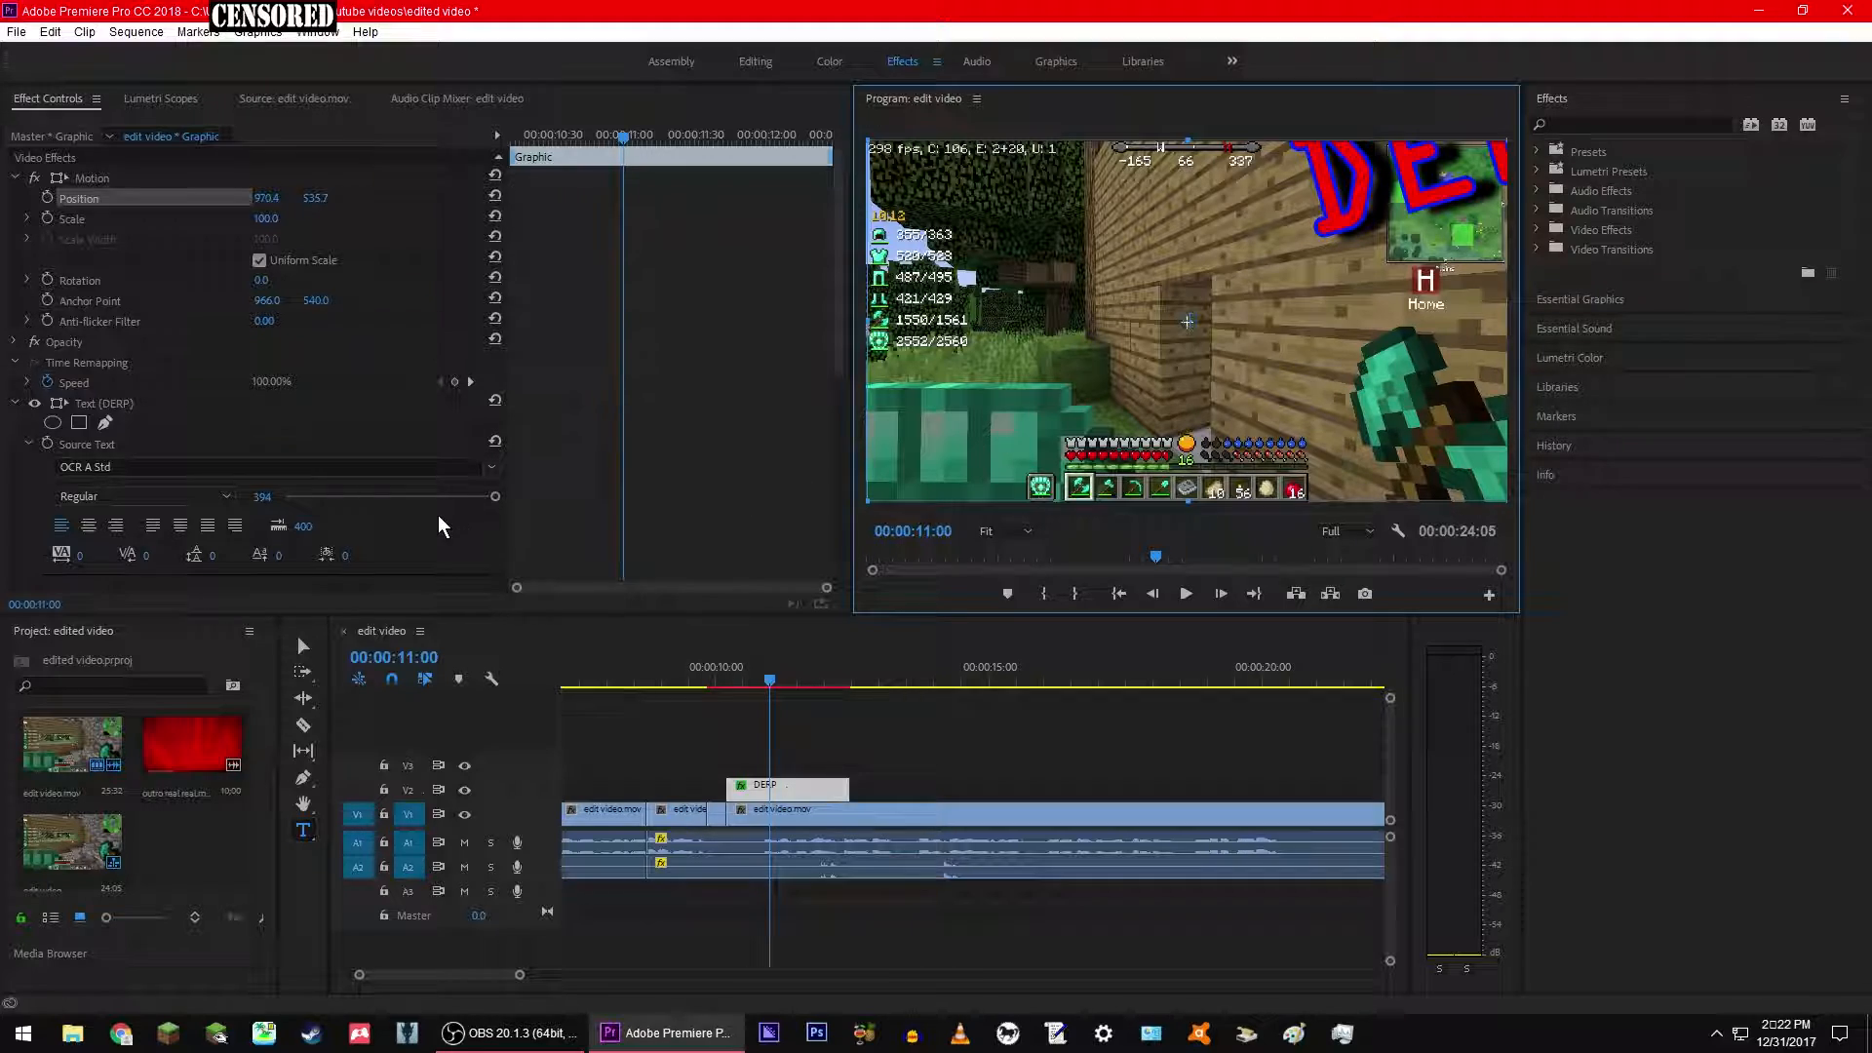
Step: Play the sequence from about 00:00:09:50 to review the repositioned DERP title's movement
{"action": "scroll", "coordinate": [442, 515], "scroll_direction": "down", "scroll_amount": 2}
{"action": "scroll", "coordinate": [449, 507], "scroll_direction": "down", "scroll_amount": 5}
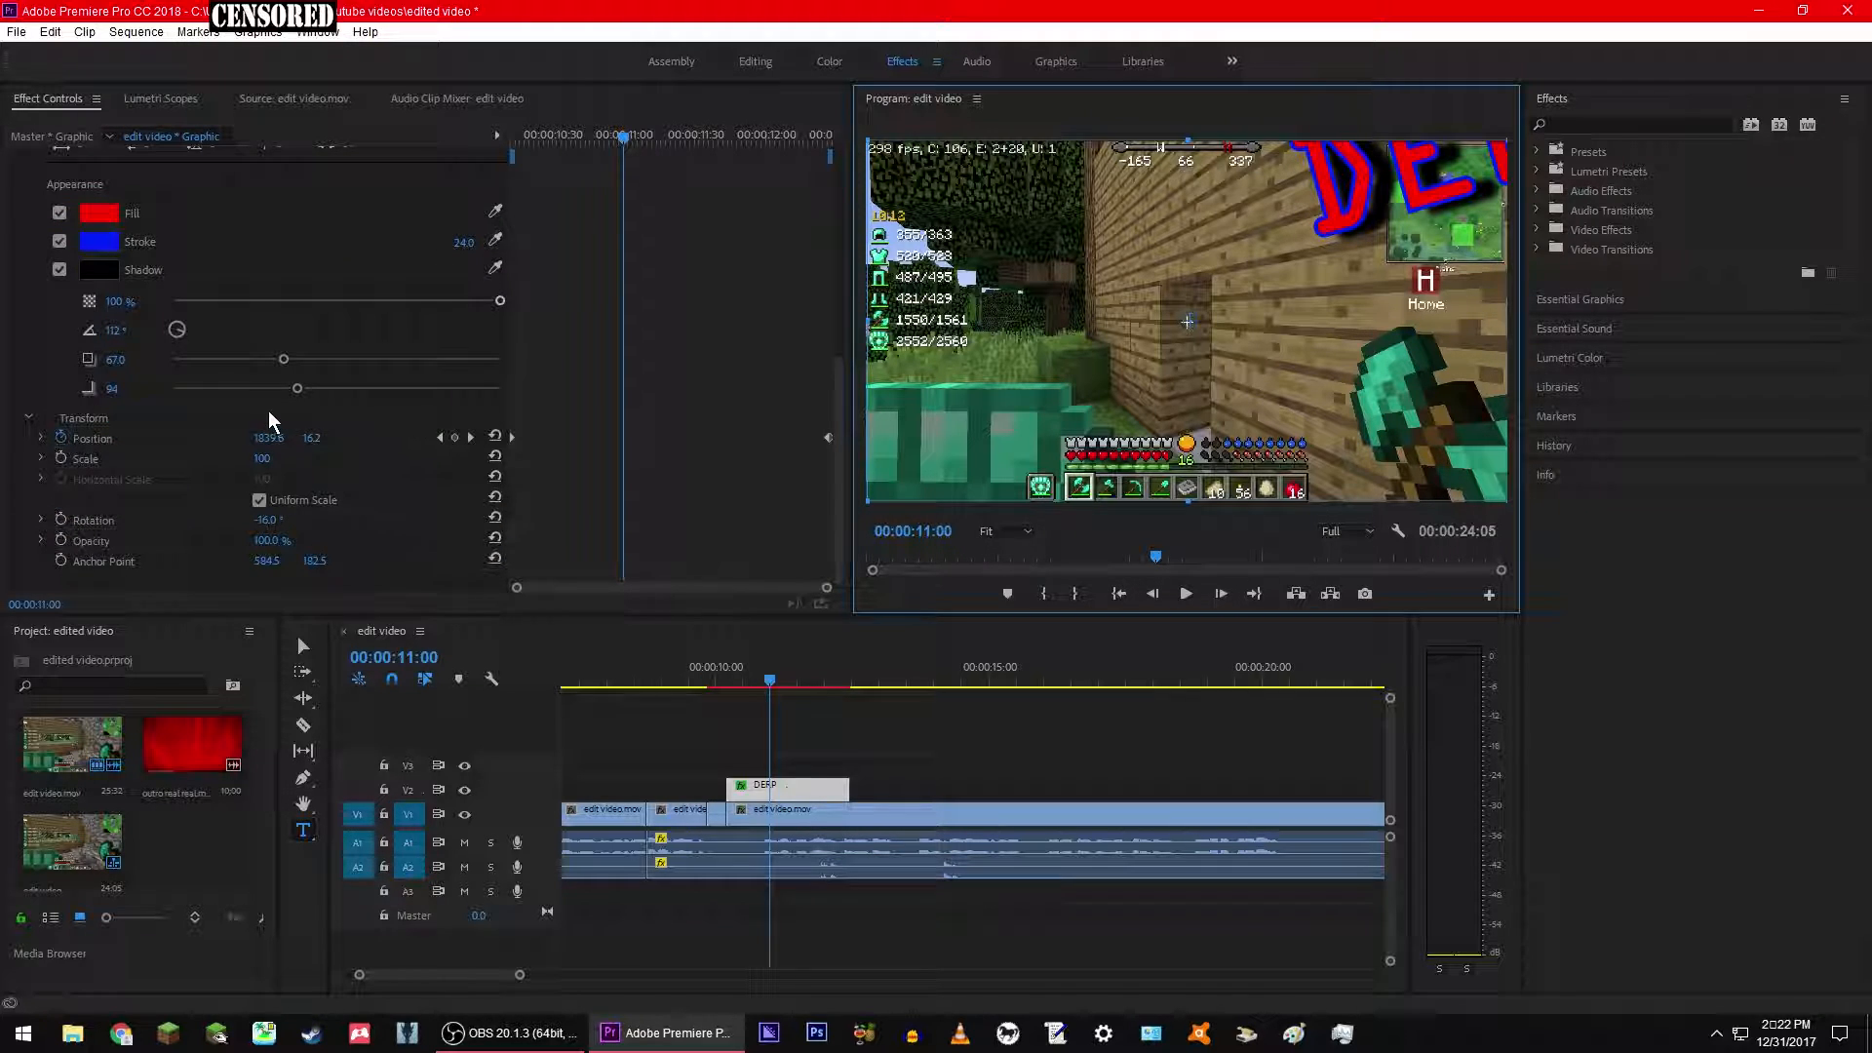
{"action": "left_click_drag", "start_coordinate": [775, 683], "coordinate": [711, 693]}
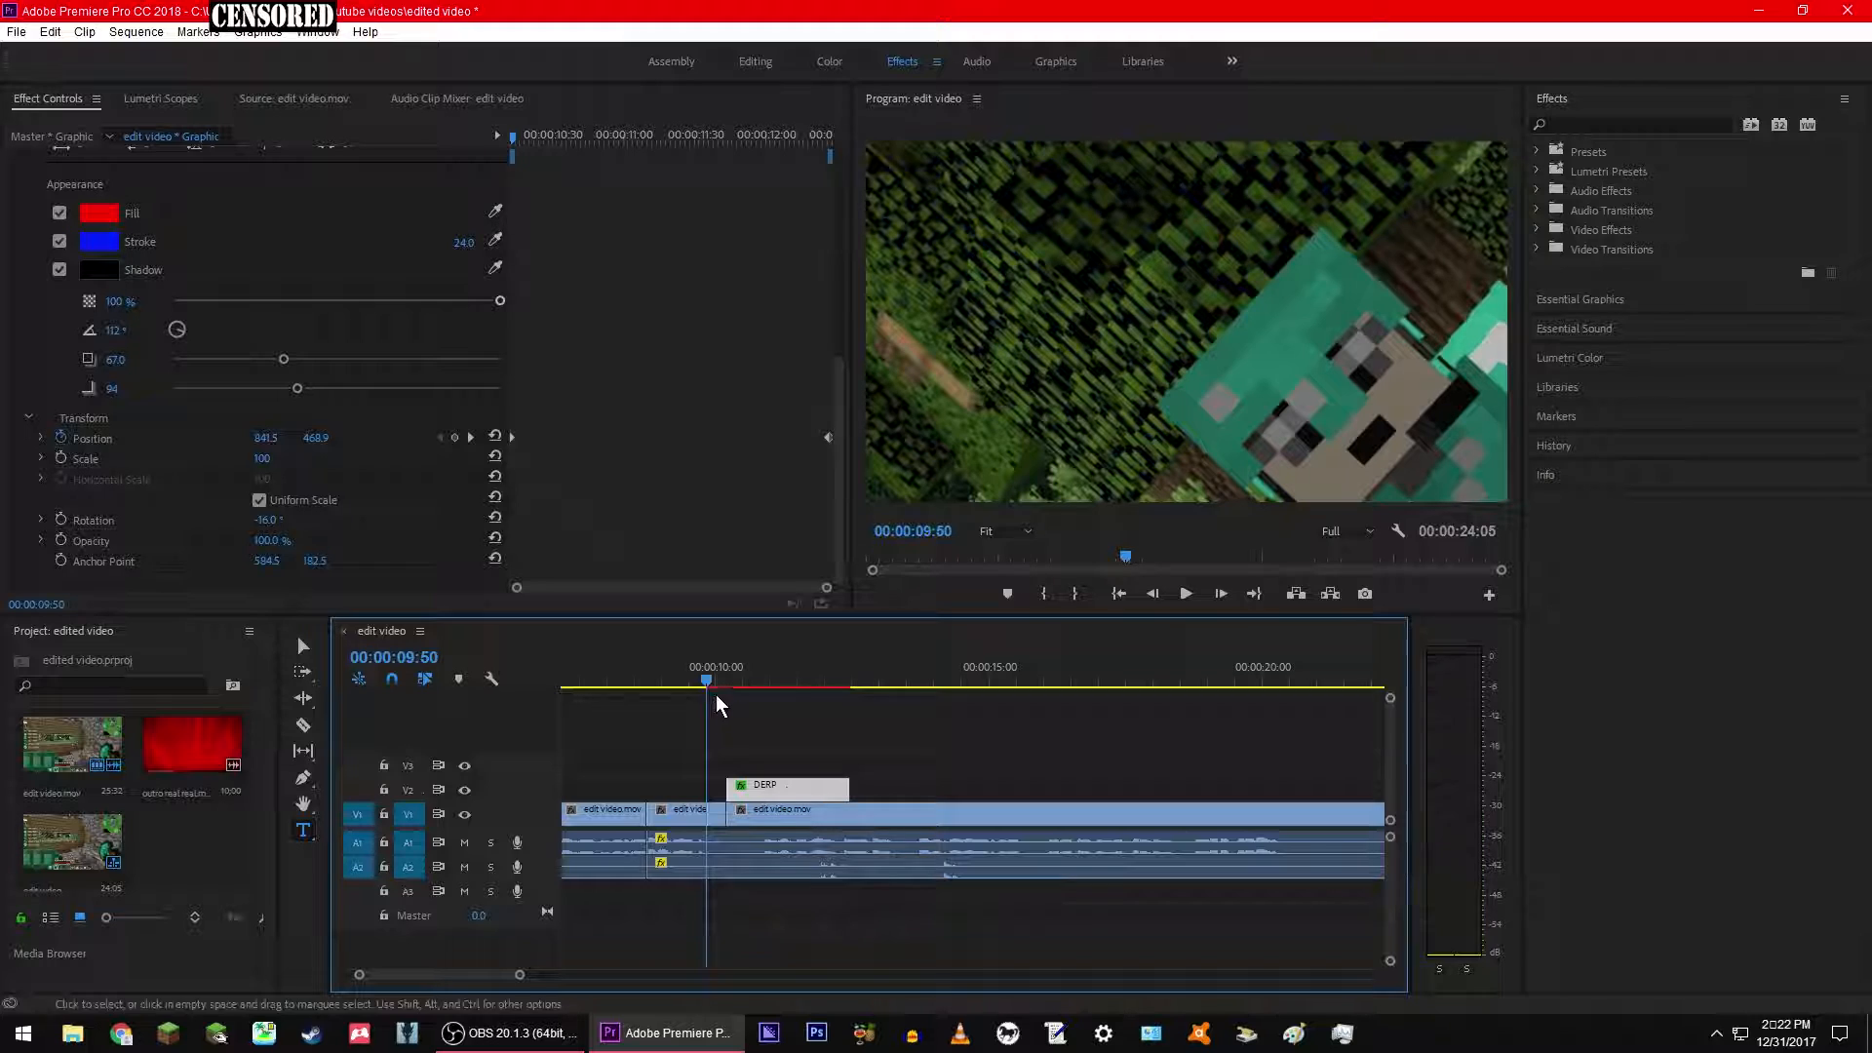
{"action": "key", "text": "space"}
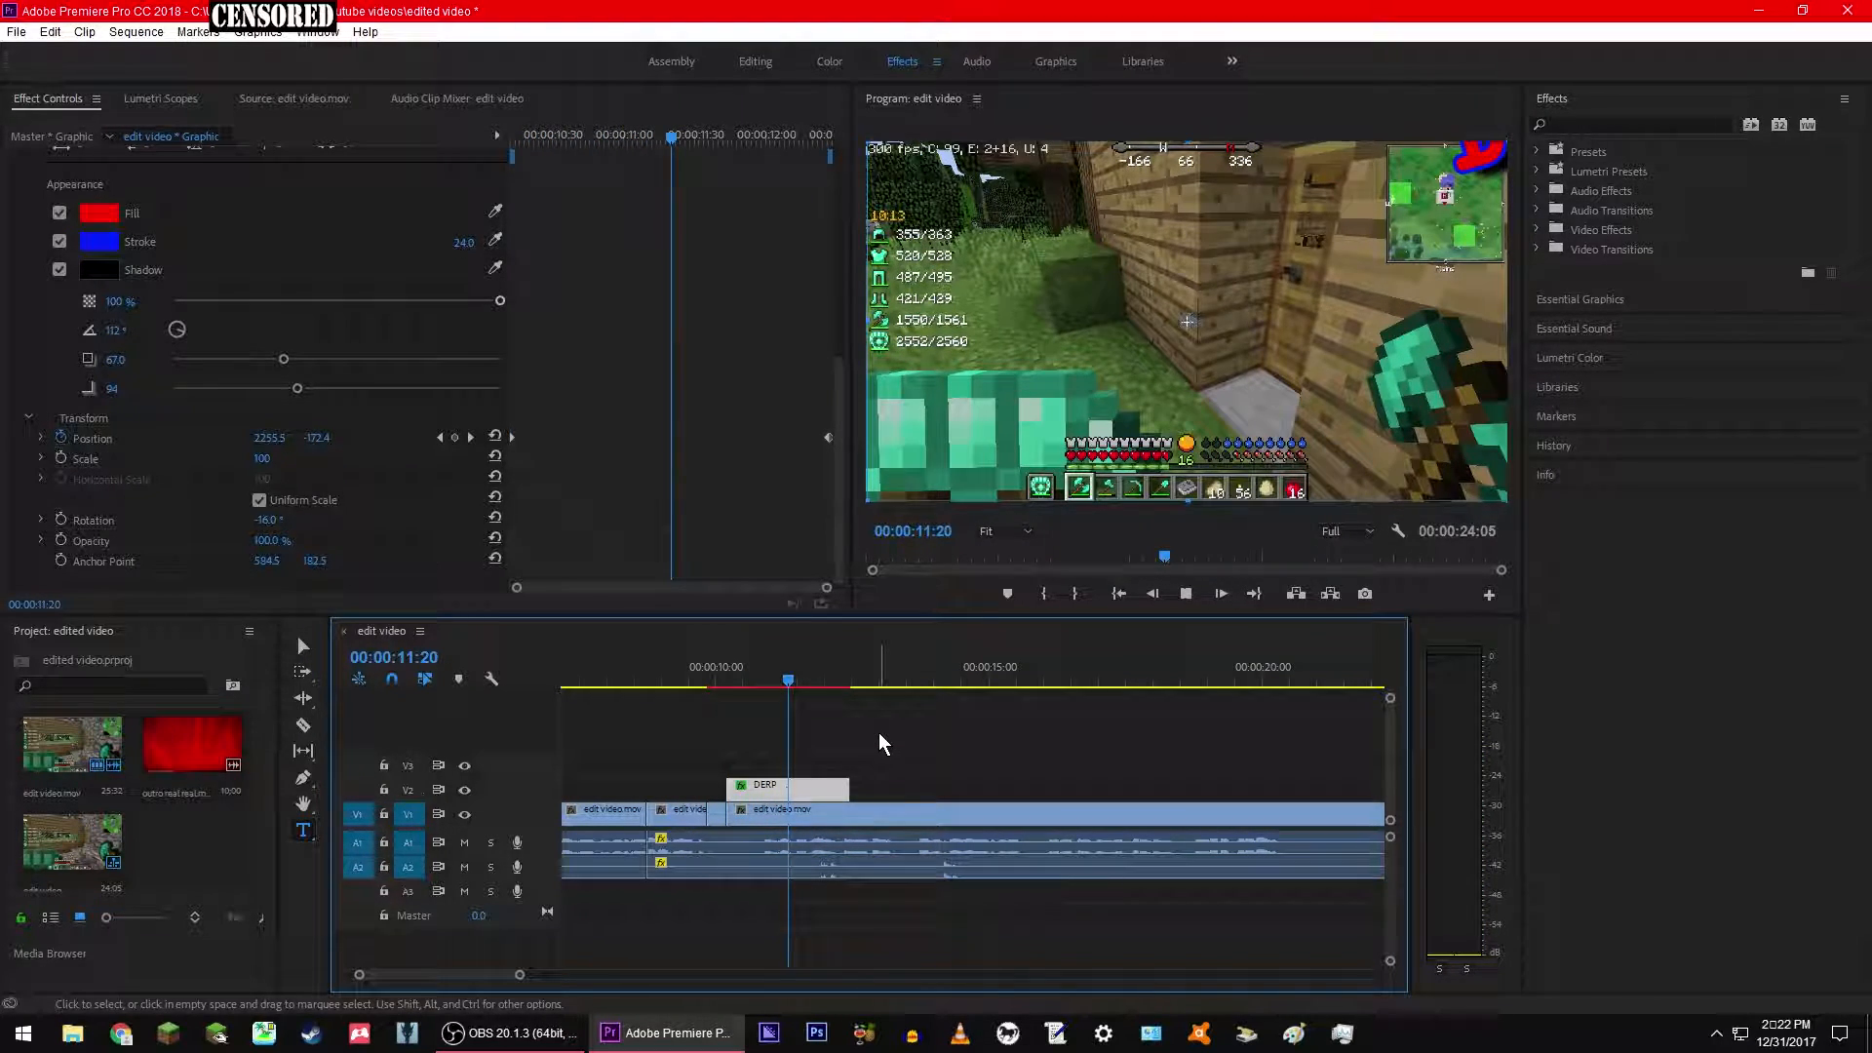
{"action": "key", "text": "space"}
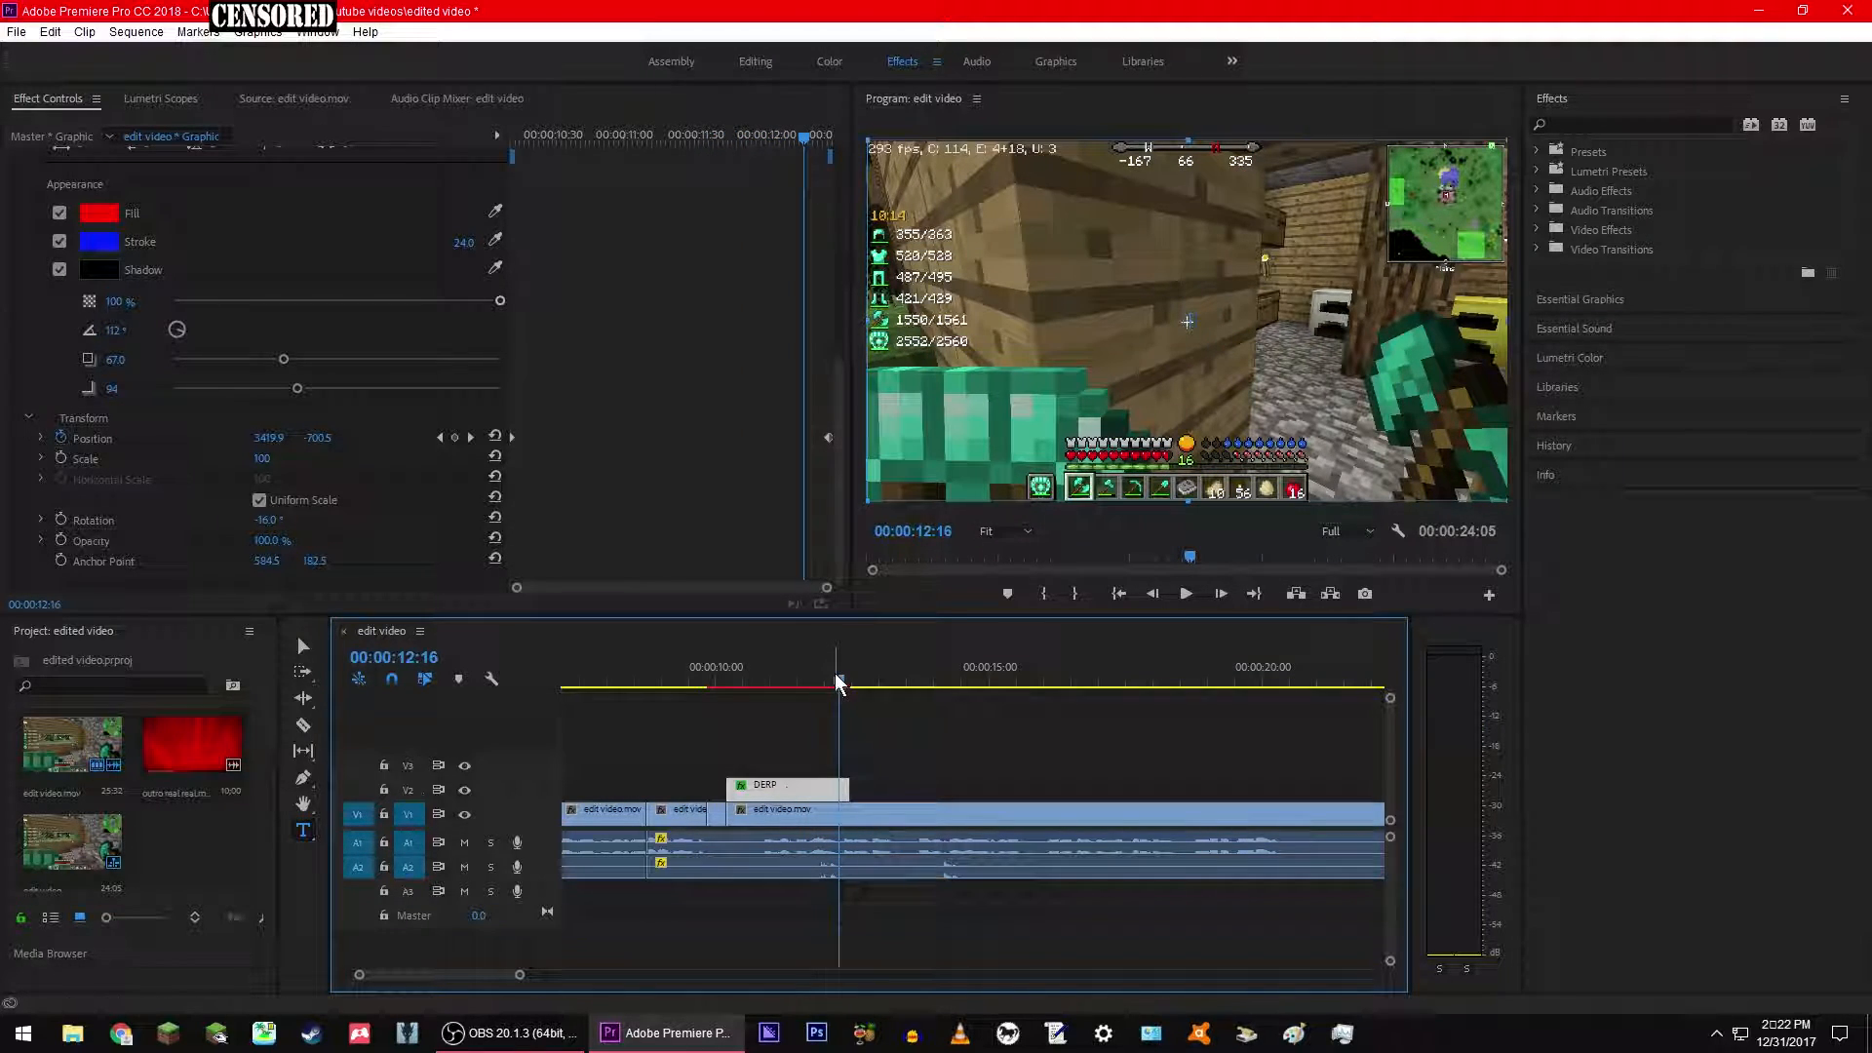
Step: At the DERP clip's start, move the text layer with the Selection tool until it sits outside the frame's lower-left corner
{"action": "left_click_drag", "start_coordinate": [802, 138], "coordinate": [499, 132]}
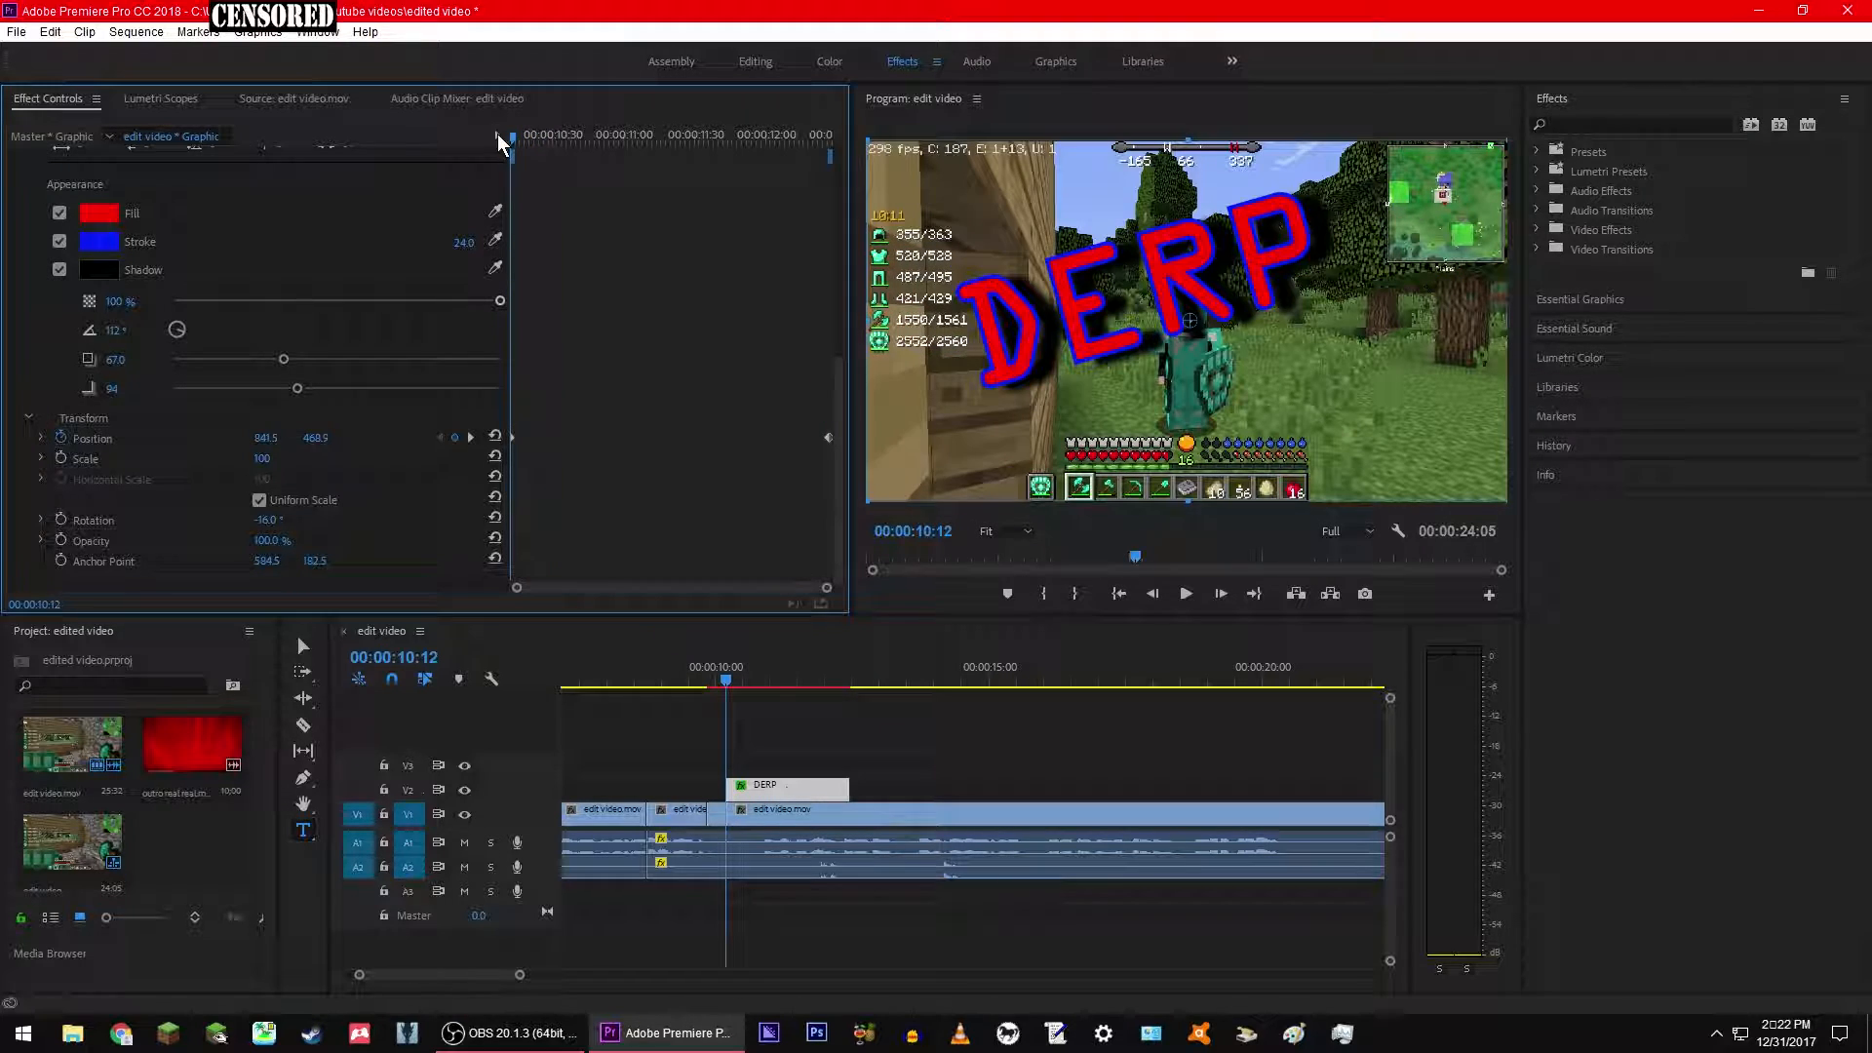
{"action": "left_click", "coordinate": [1085, 299]}
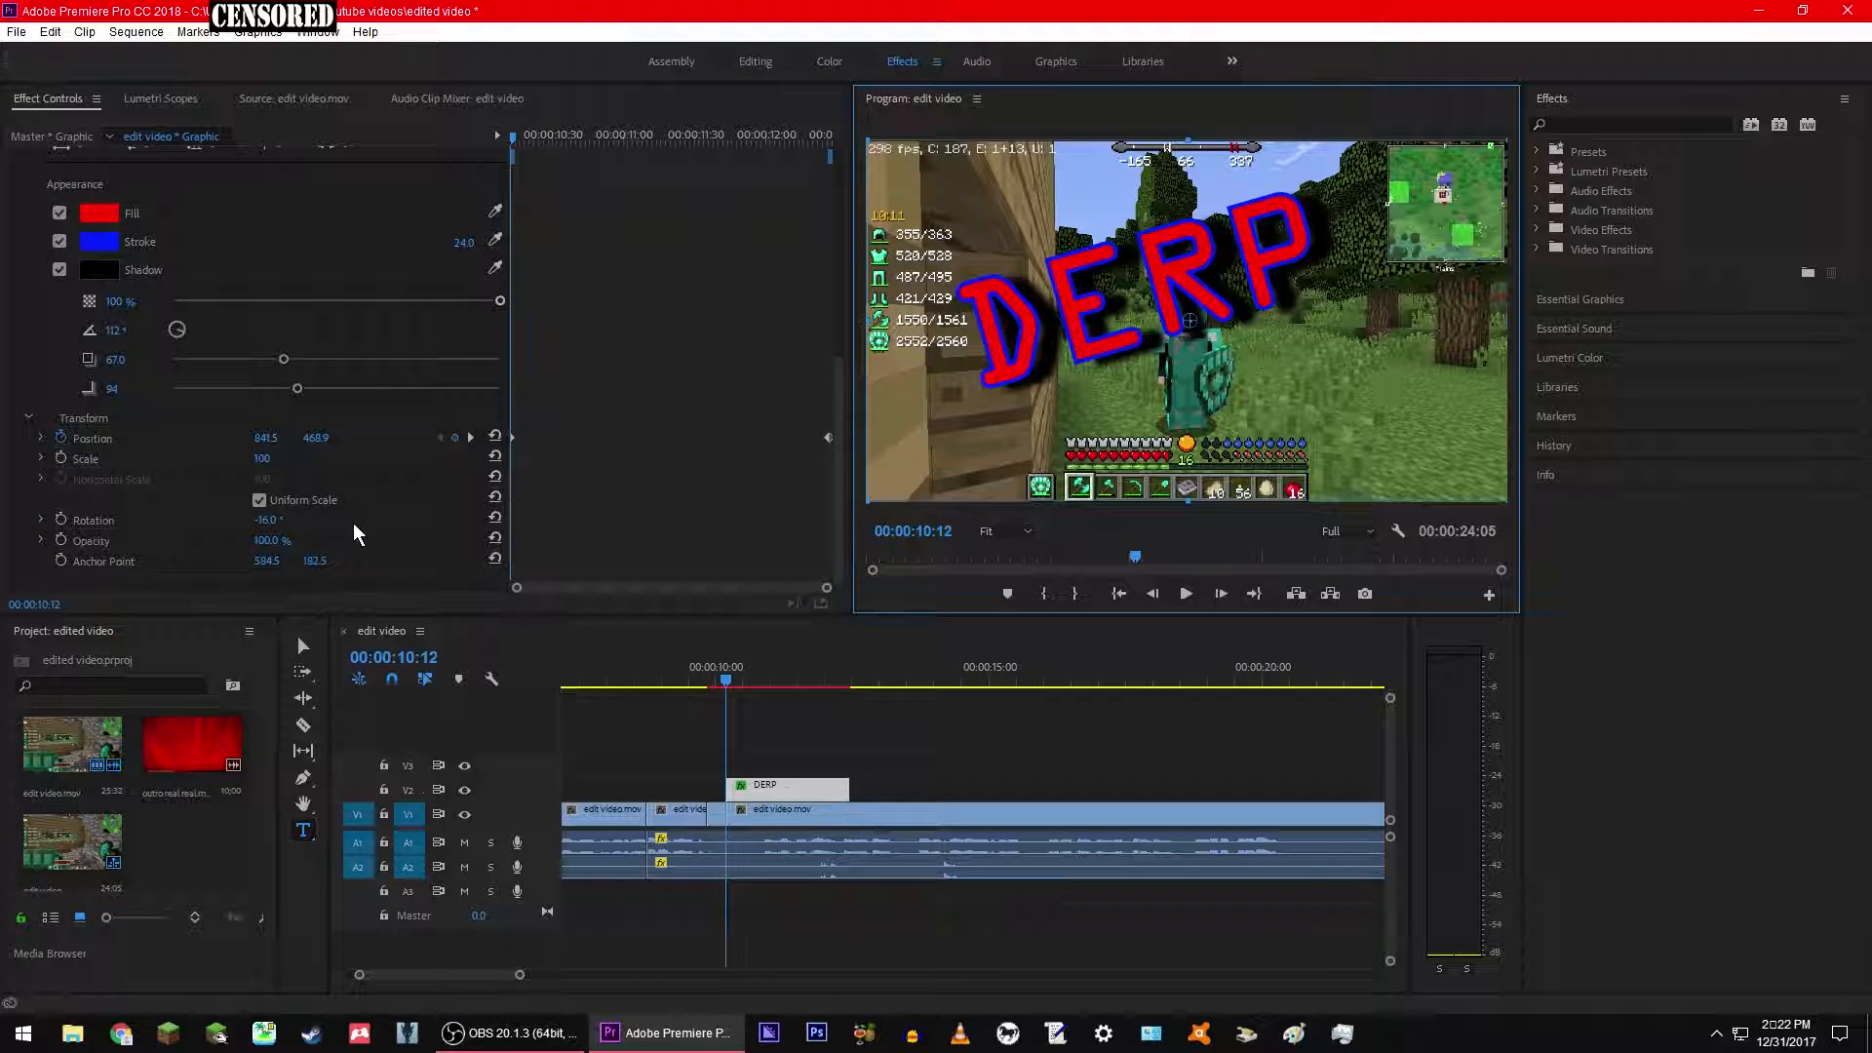
{"action": "left_click", "coordinate": [796, 799]}
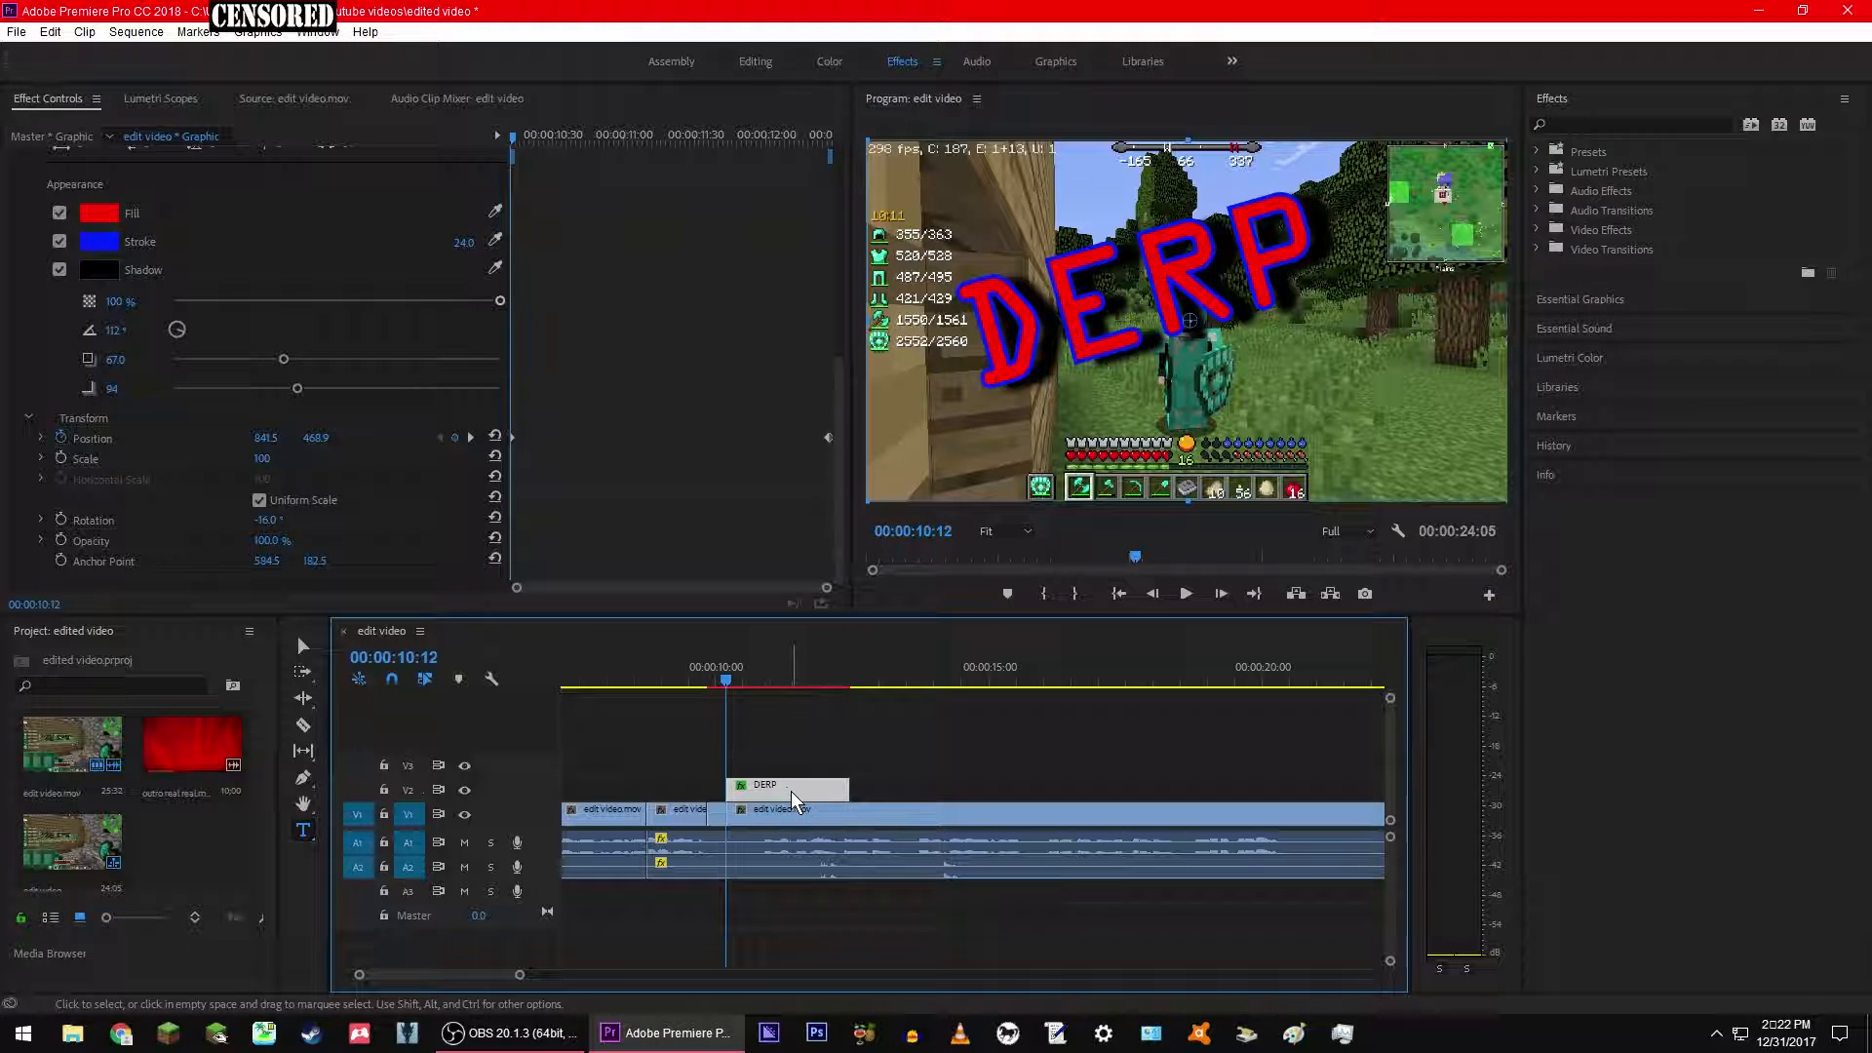
{"action": "left_click", "coordinate": [1032, 298]}
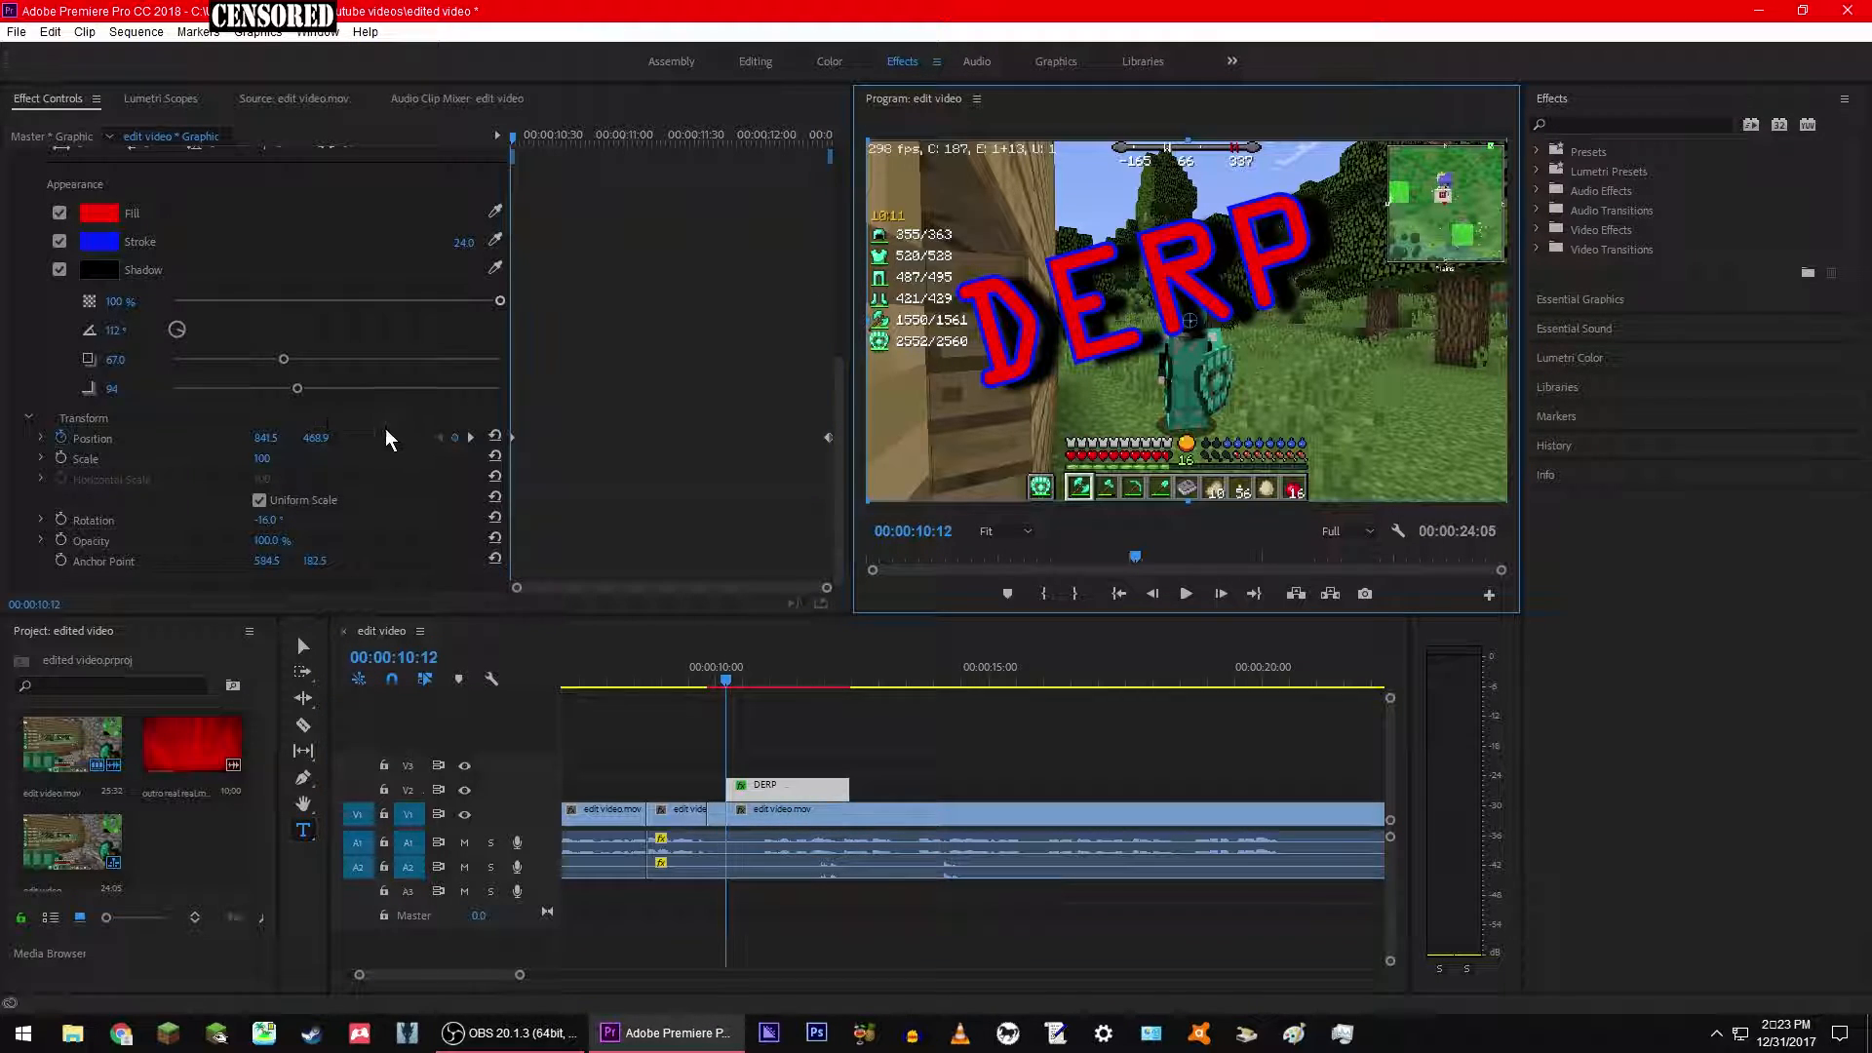
{"action": "scroll", "coordinate": [143, 332], "scroll_direction": "up", "scroll_amount": 5}
{"action": "scroll", "coordinate": [146, 307], "scroll_direction": "up", "scroll_amount": 2}
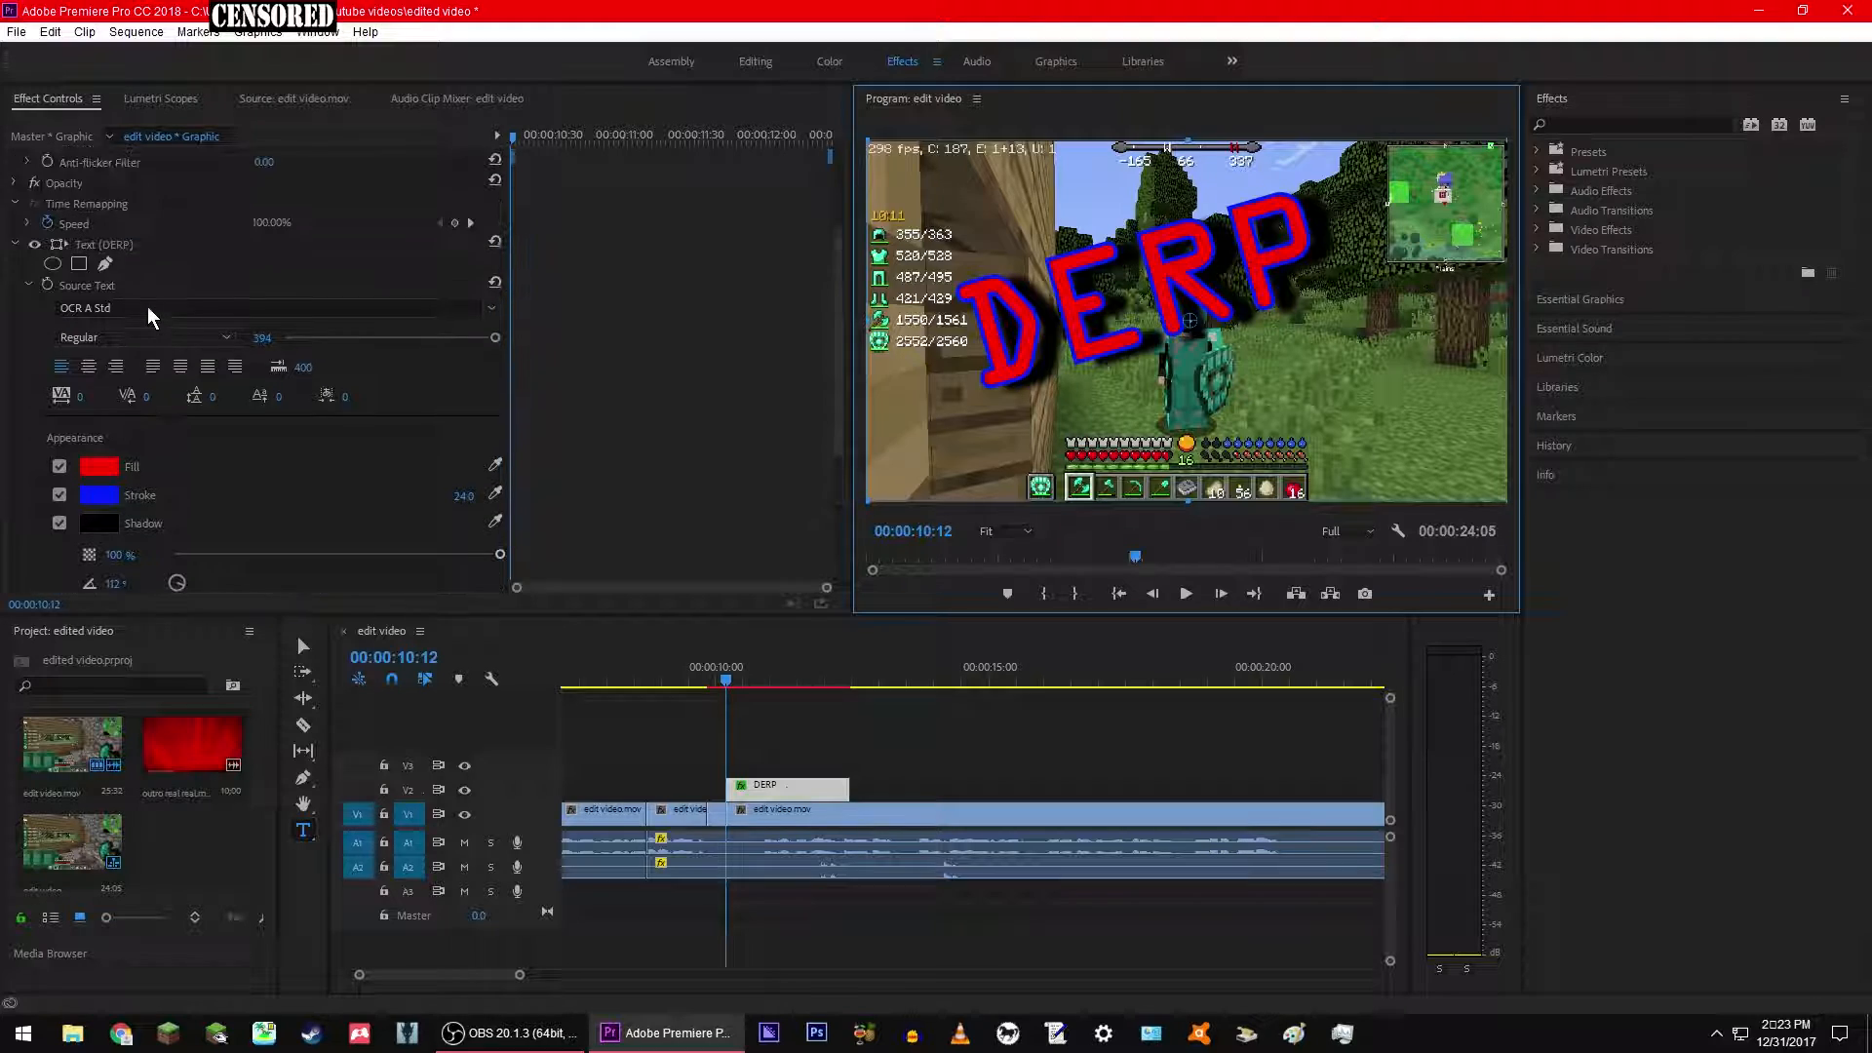
{"action": "left_click", "coordinate": [127, 243]}
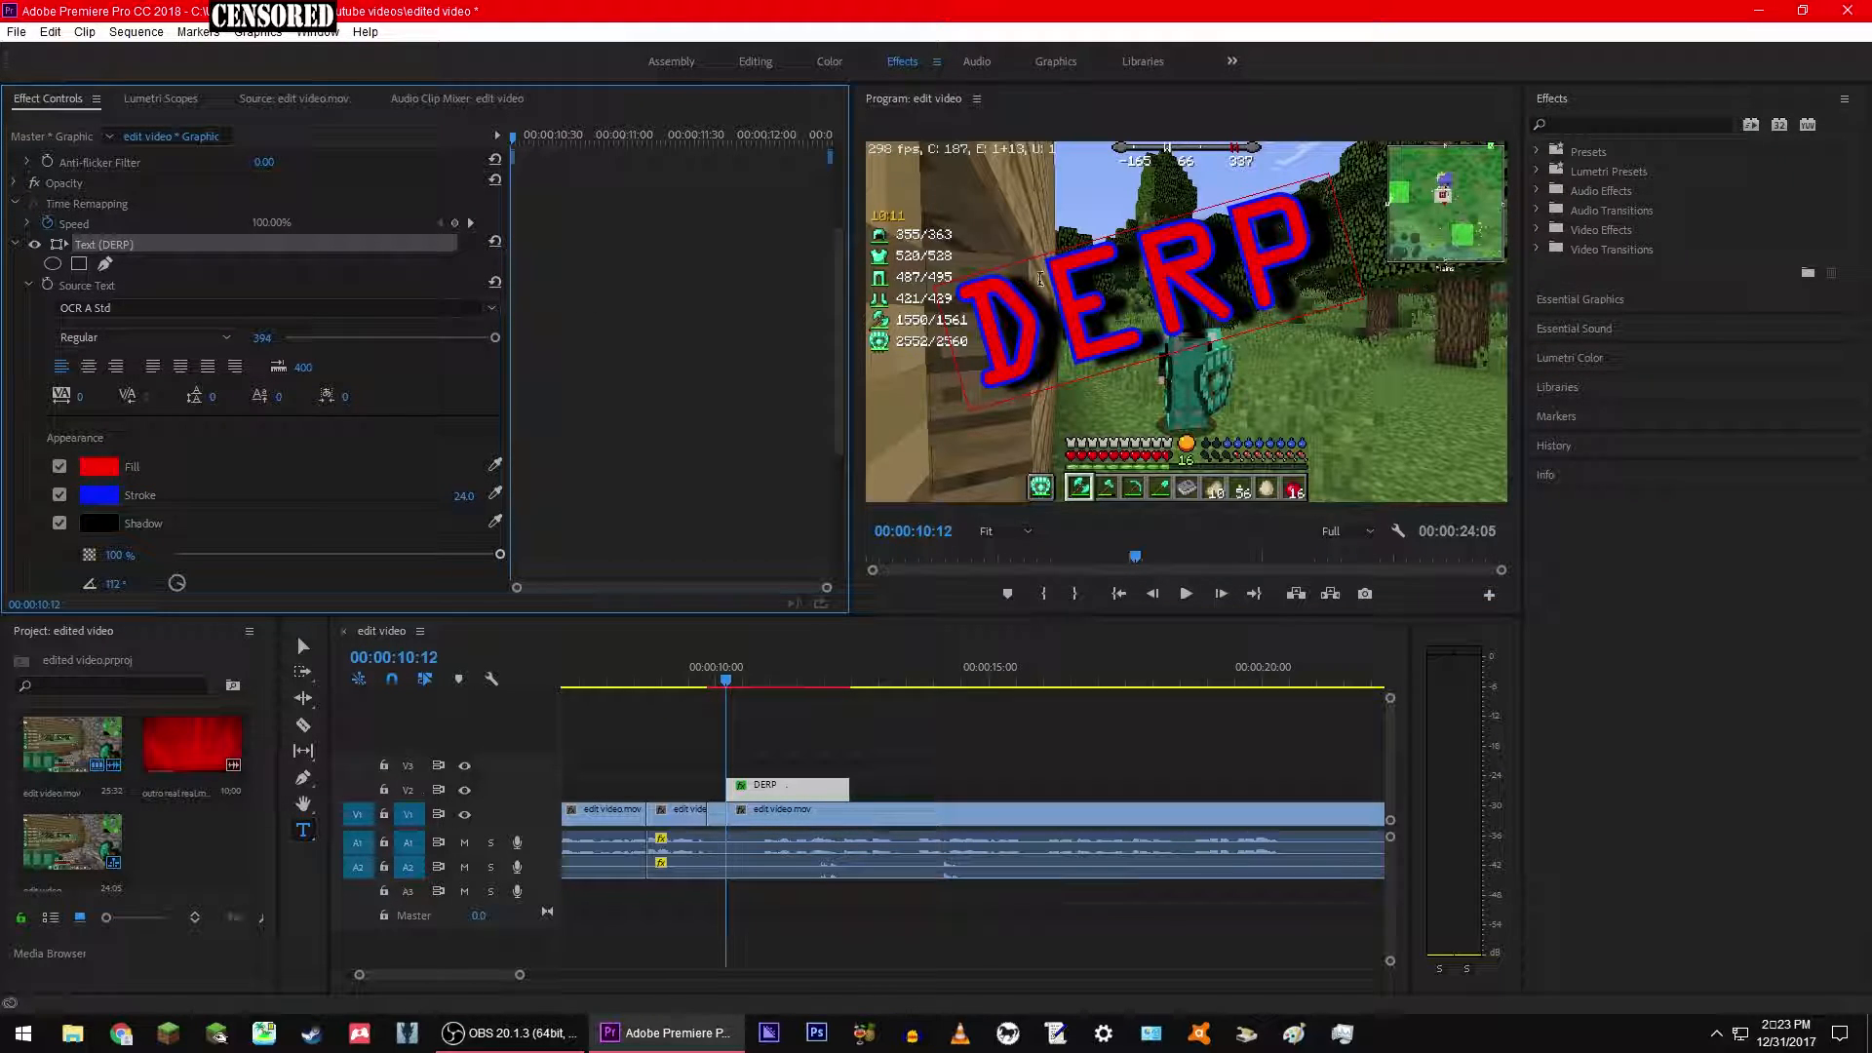
{"action": "left_click", "coordinate": [1141, 308]}
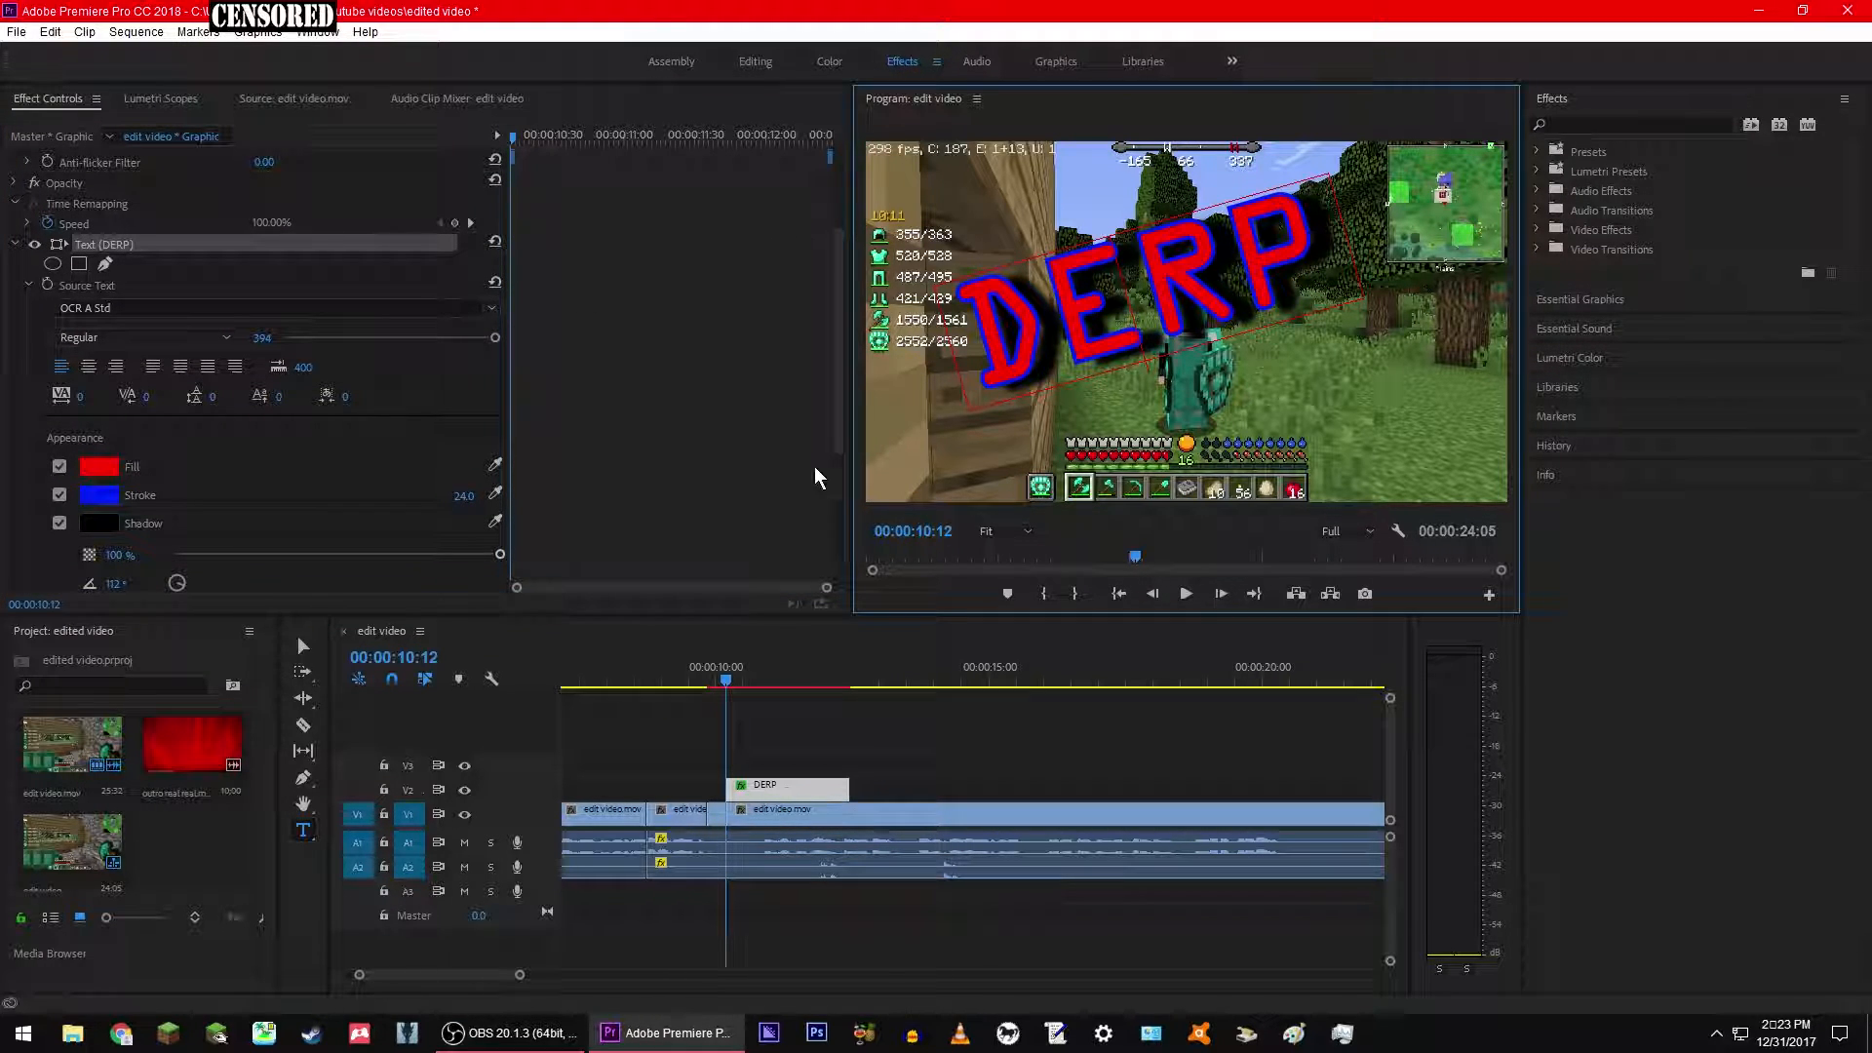
{"action": "left_click", "coordinate": [303, 646]}
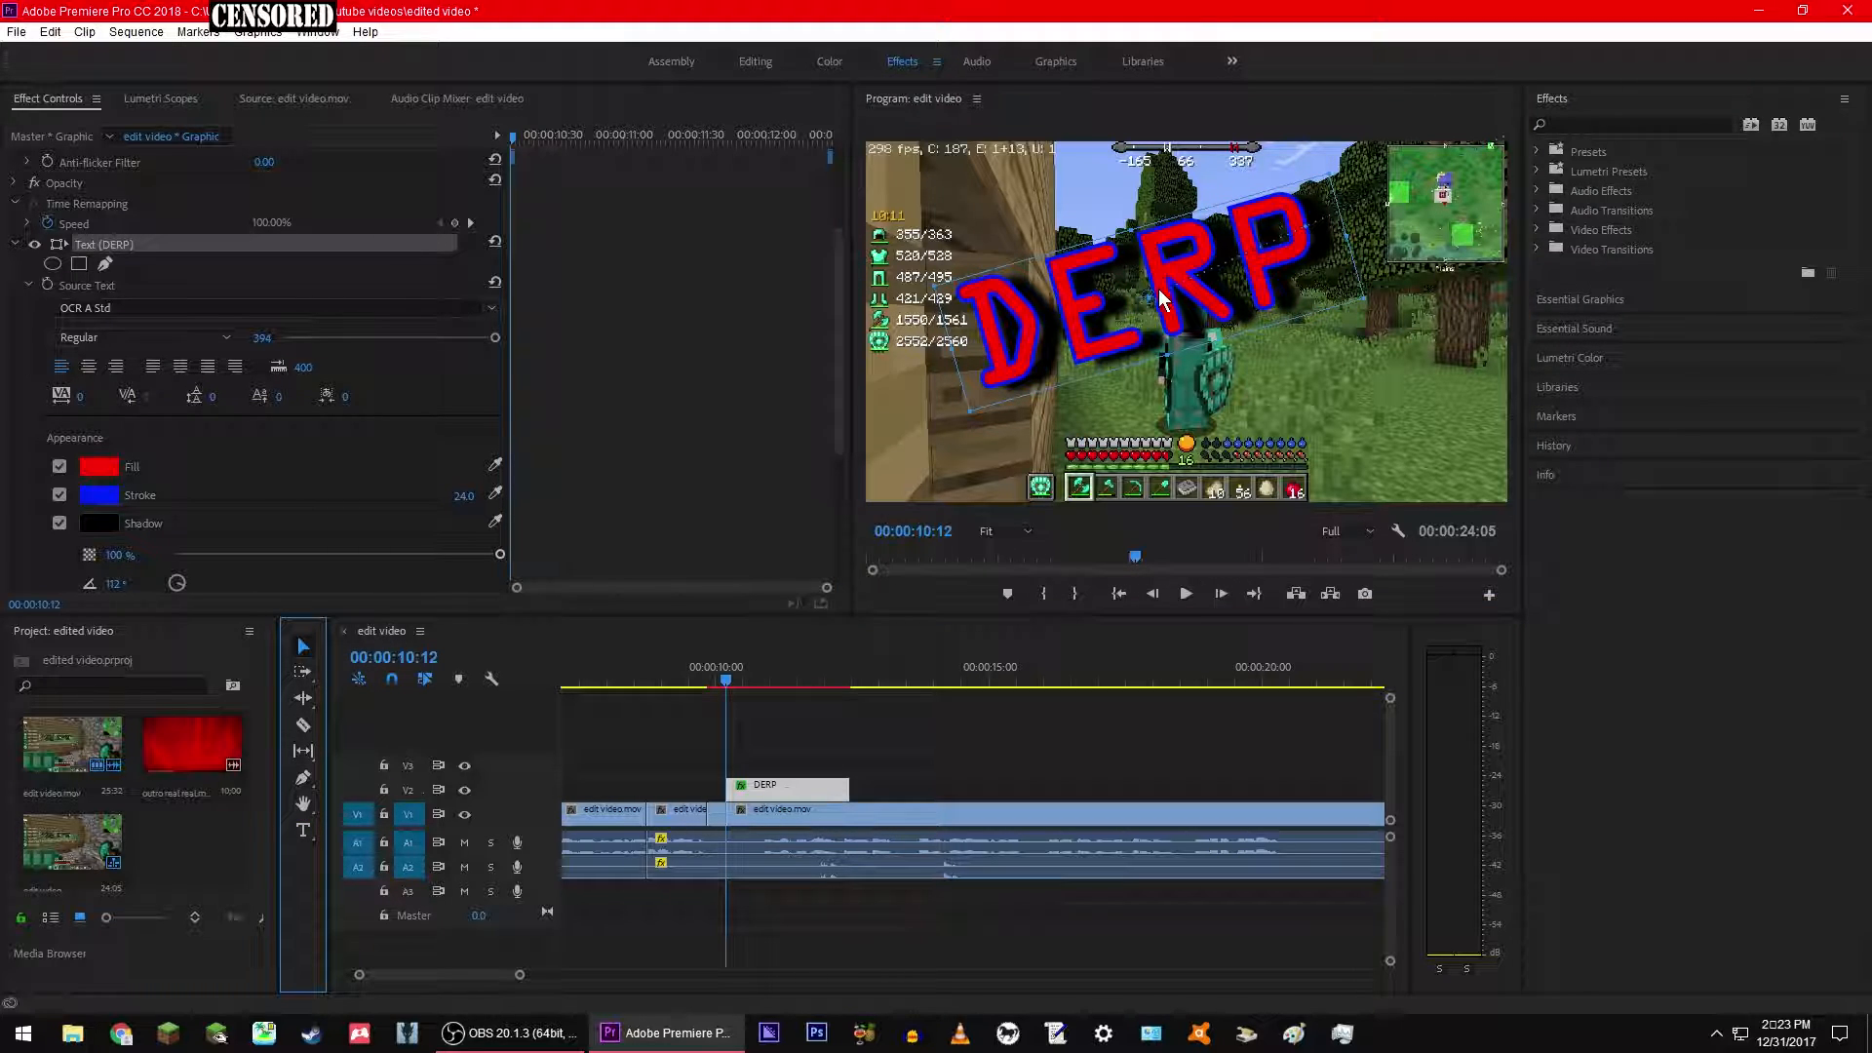
{"action": "left_click_drag", "start_coordinate": [1147, 314], "coordinate": [677, 571]}
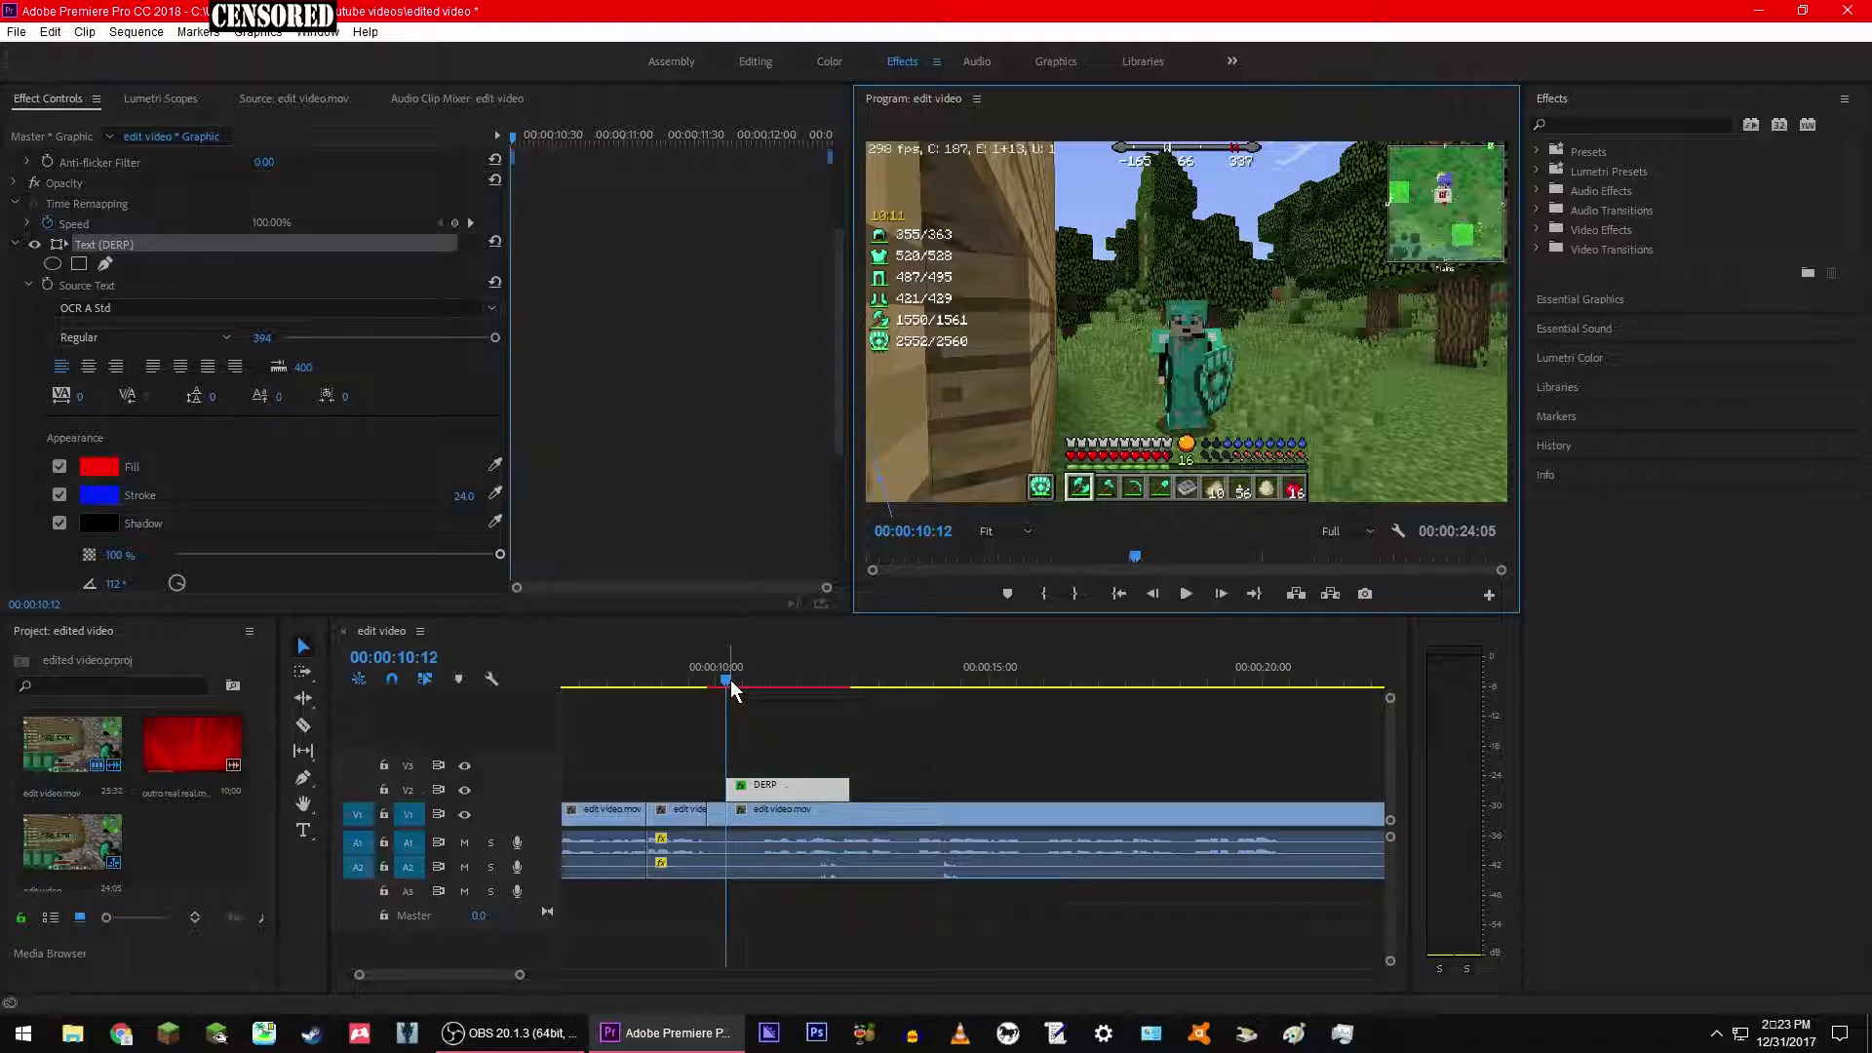
Step: Replay the sequence from just before the DERP clip to check the text's diagonal flight across the frame
{"action": "key", "text": "space"}
{"action": "key", "text": "space"}
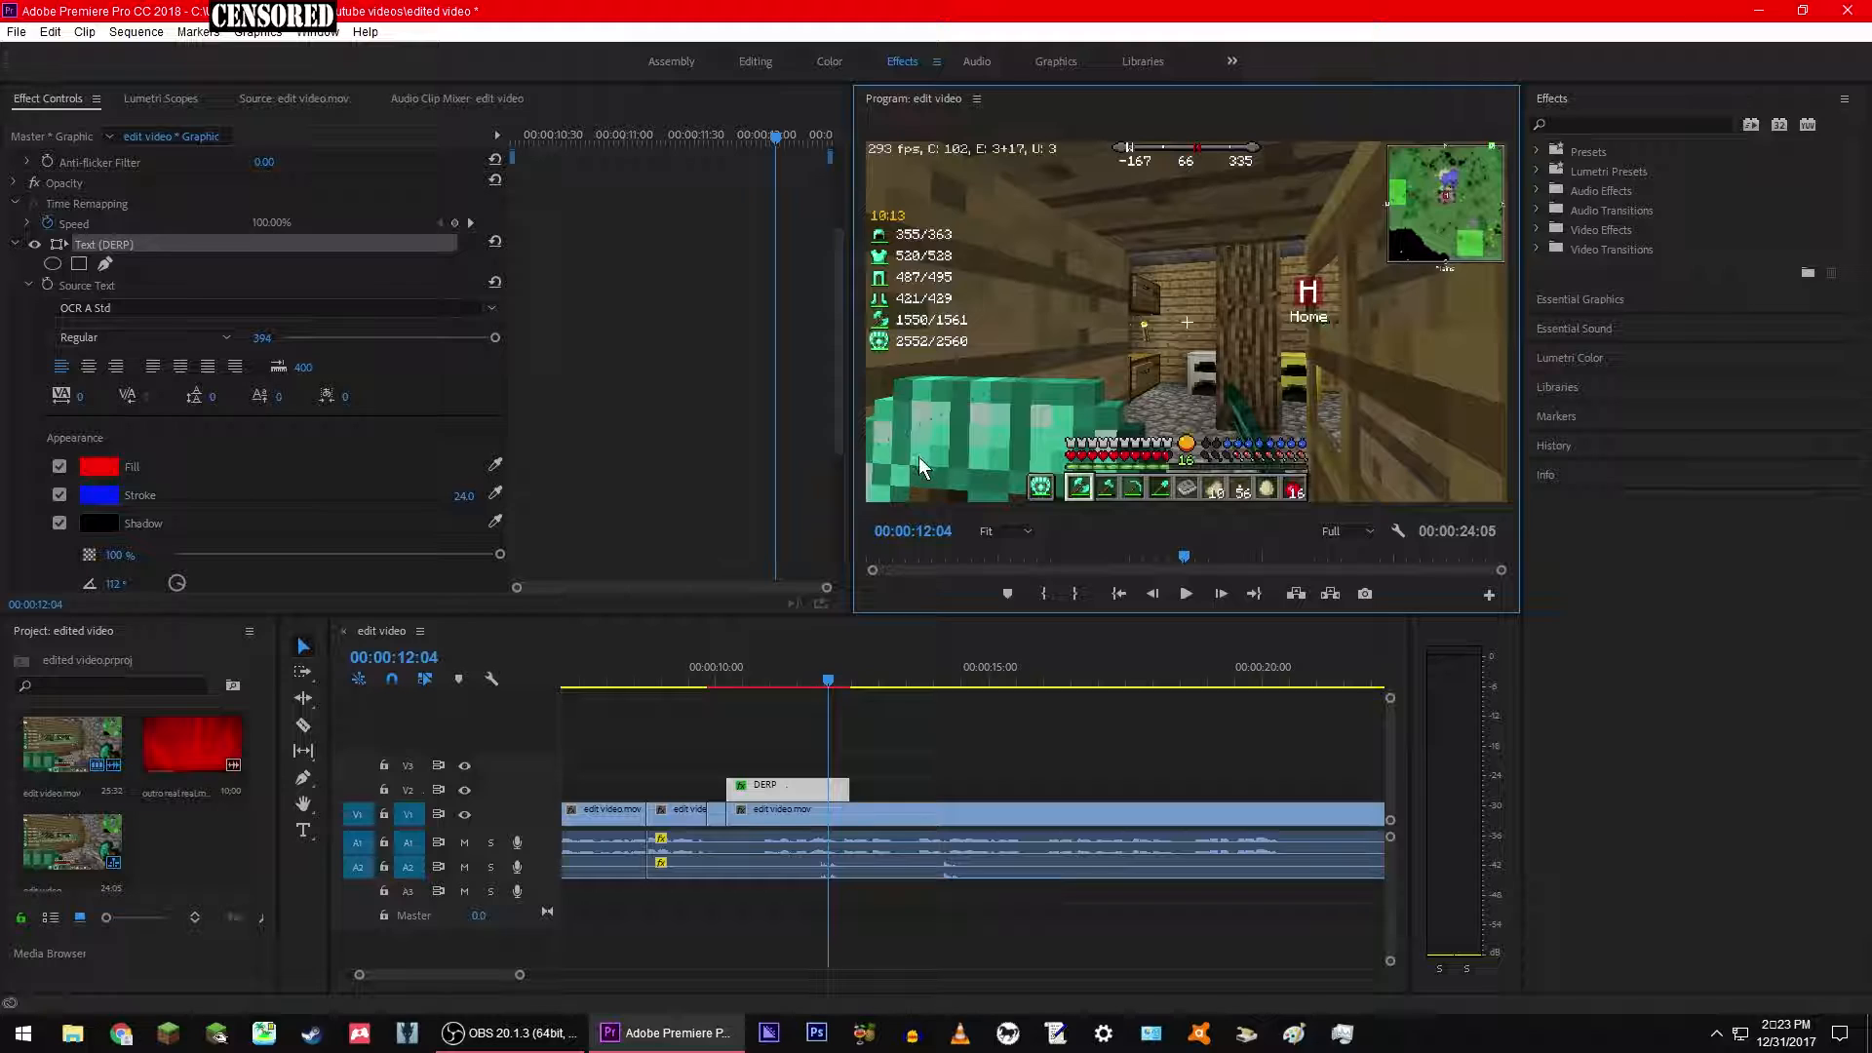
{"action": "key", "text": "space"}
{"action": "left_click_drag", "start_coordinate": [852, 680], "coordinate": [718, 681]}
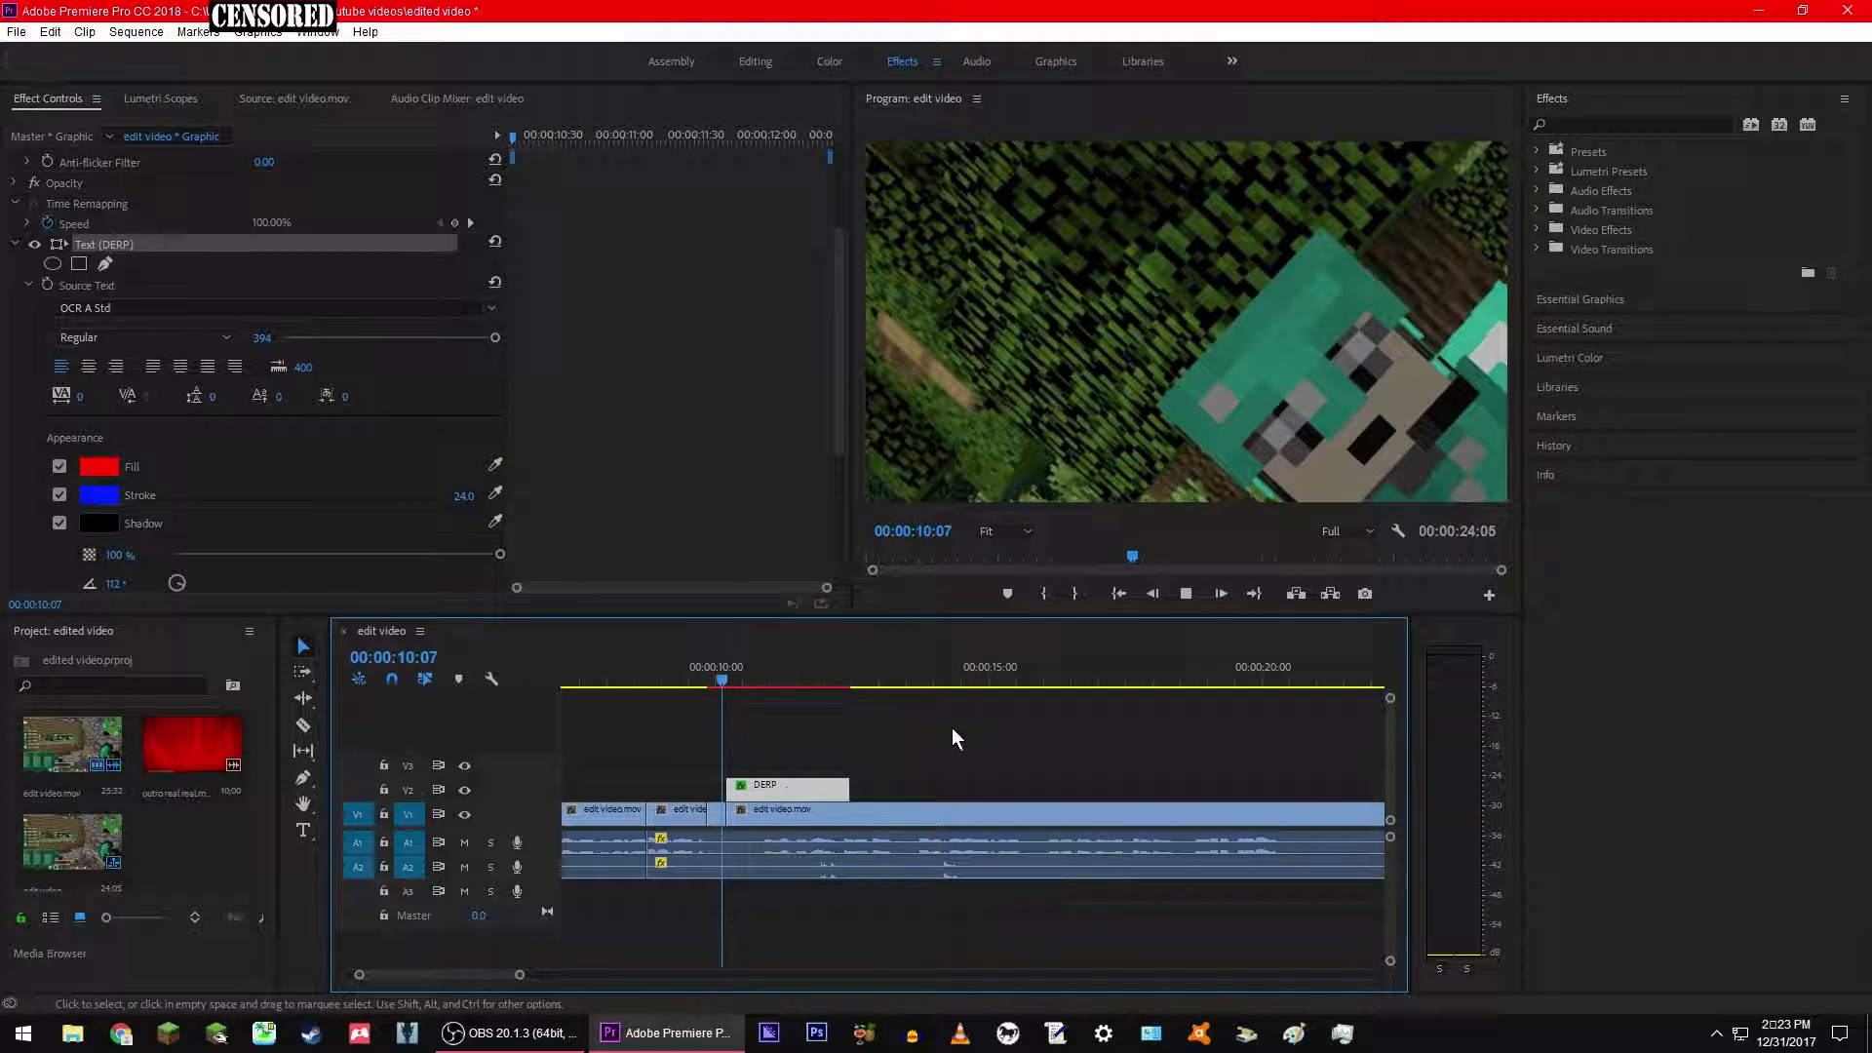
{"action": "key", "text": "space"}
{"action": "key", "text": "space"}
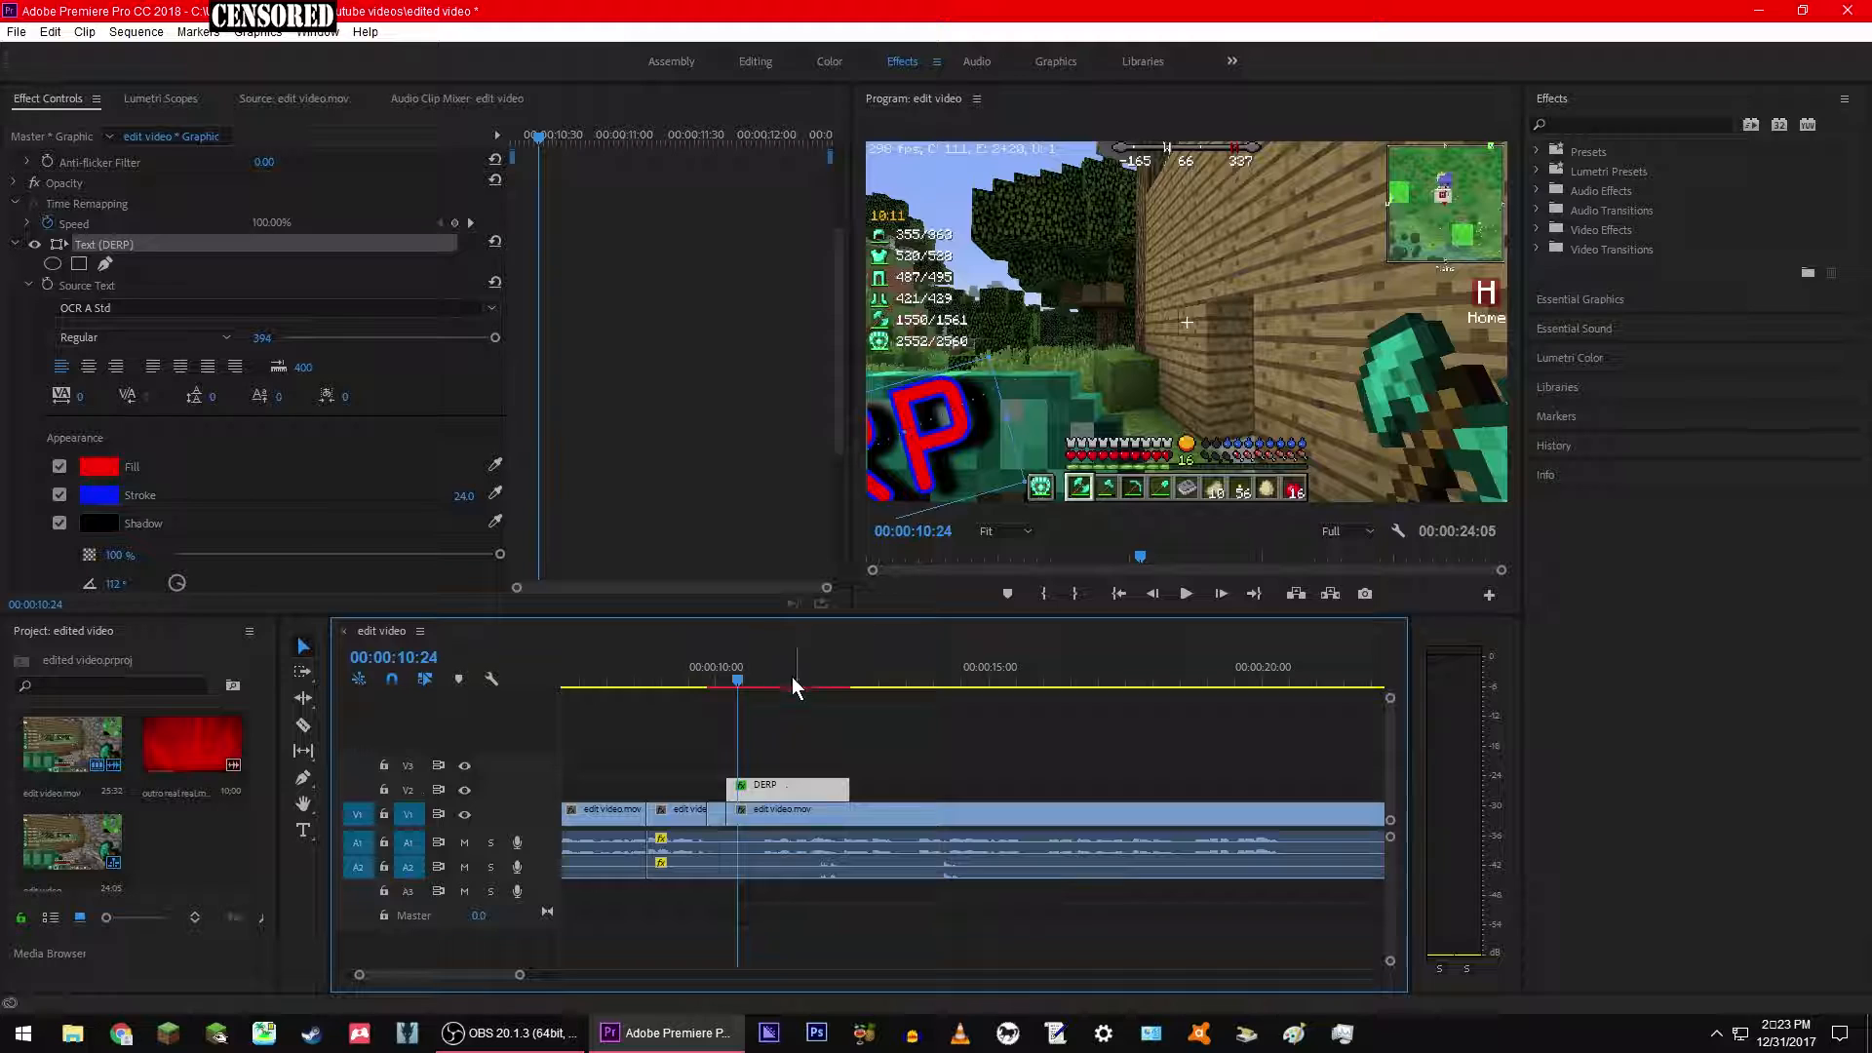
{"action": "left_click", "coordinate": [724, 682]}
{"action": "left_click_drag", "start_coordinate": [724, 682], "coordinate": [718, 682]}
{"action": "key", "text": "space"}
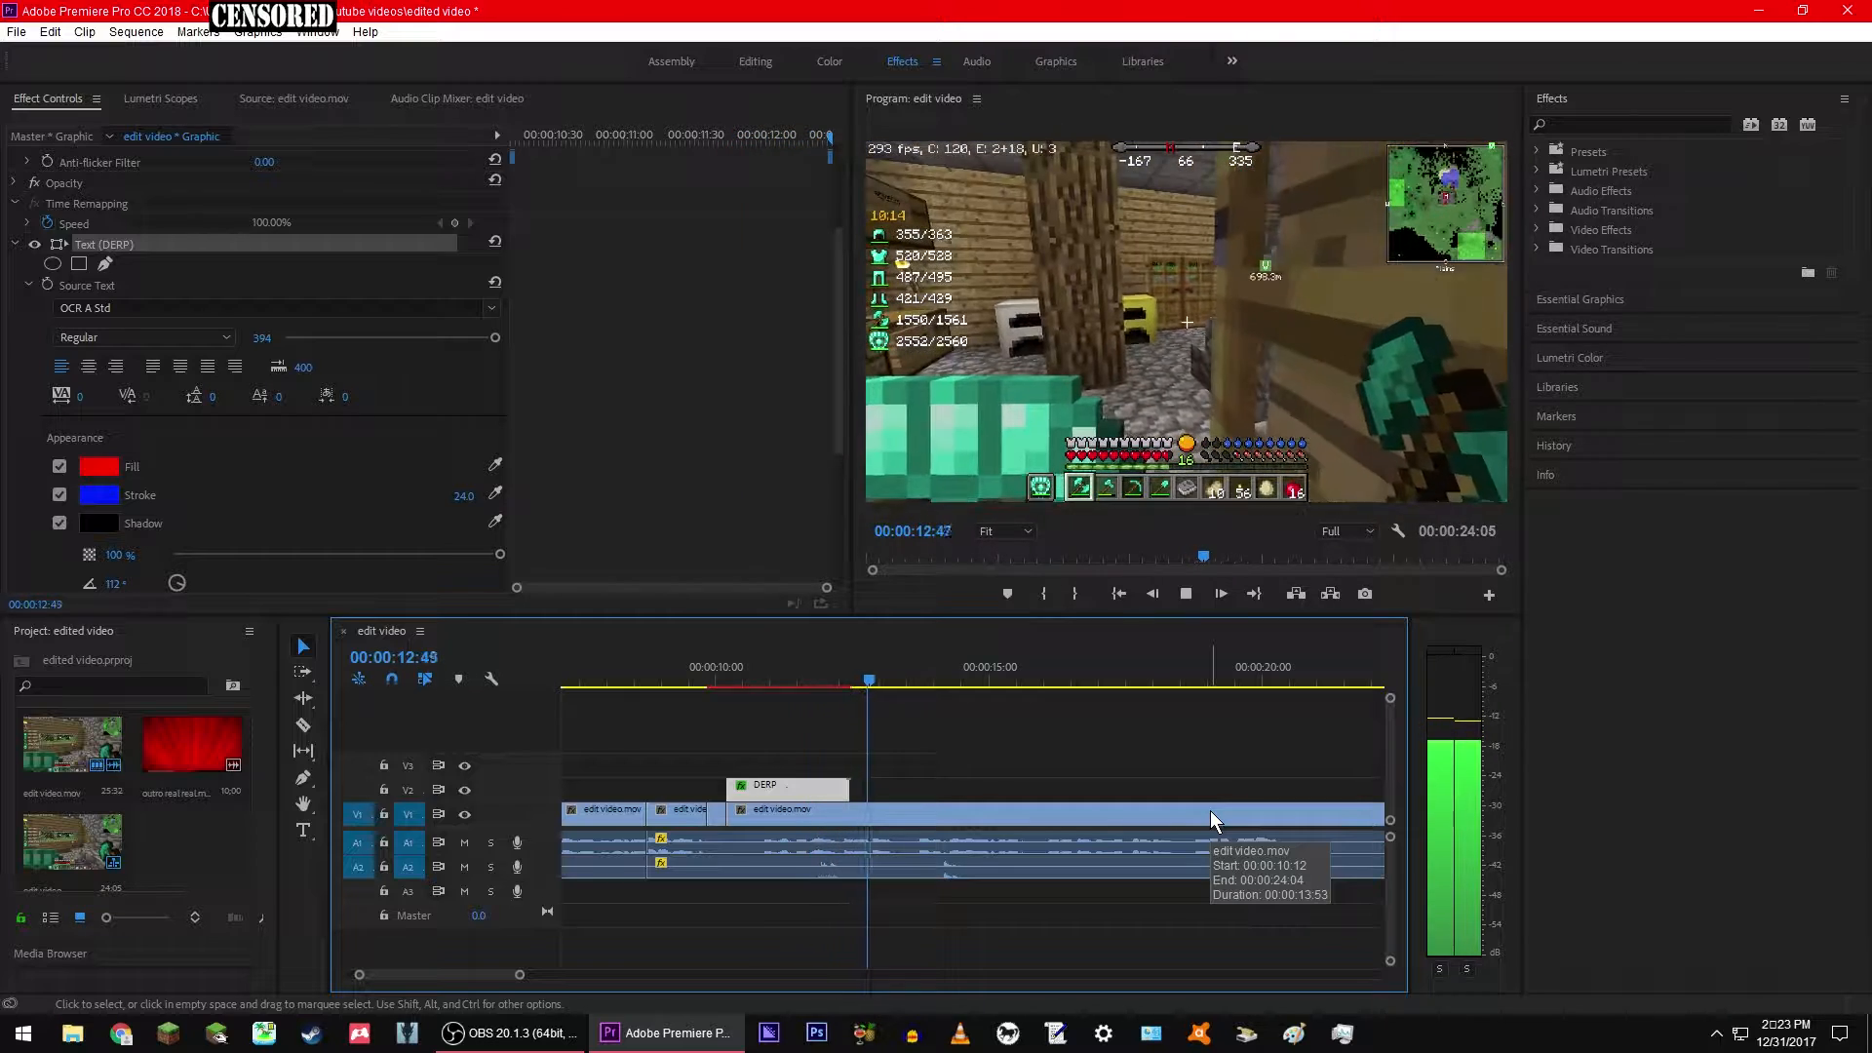
{"action": "key", "text": "space"}
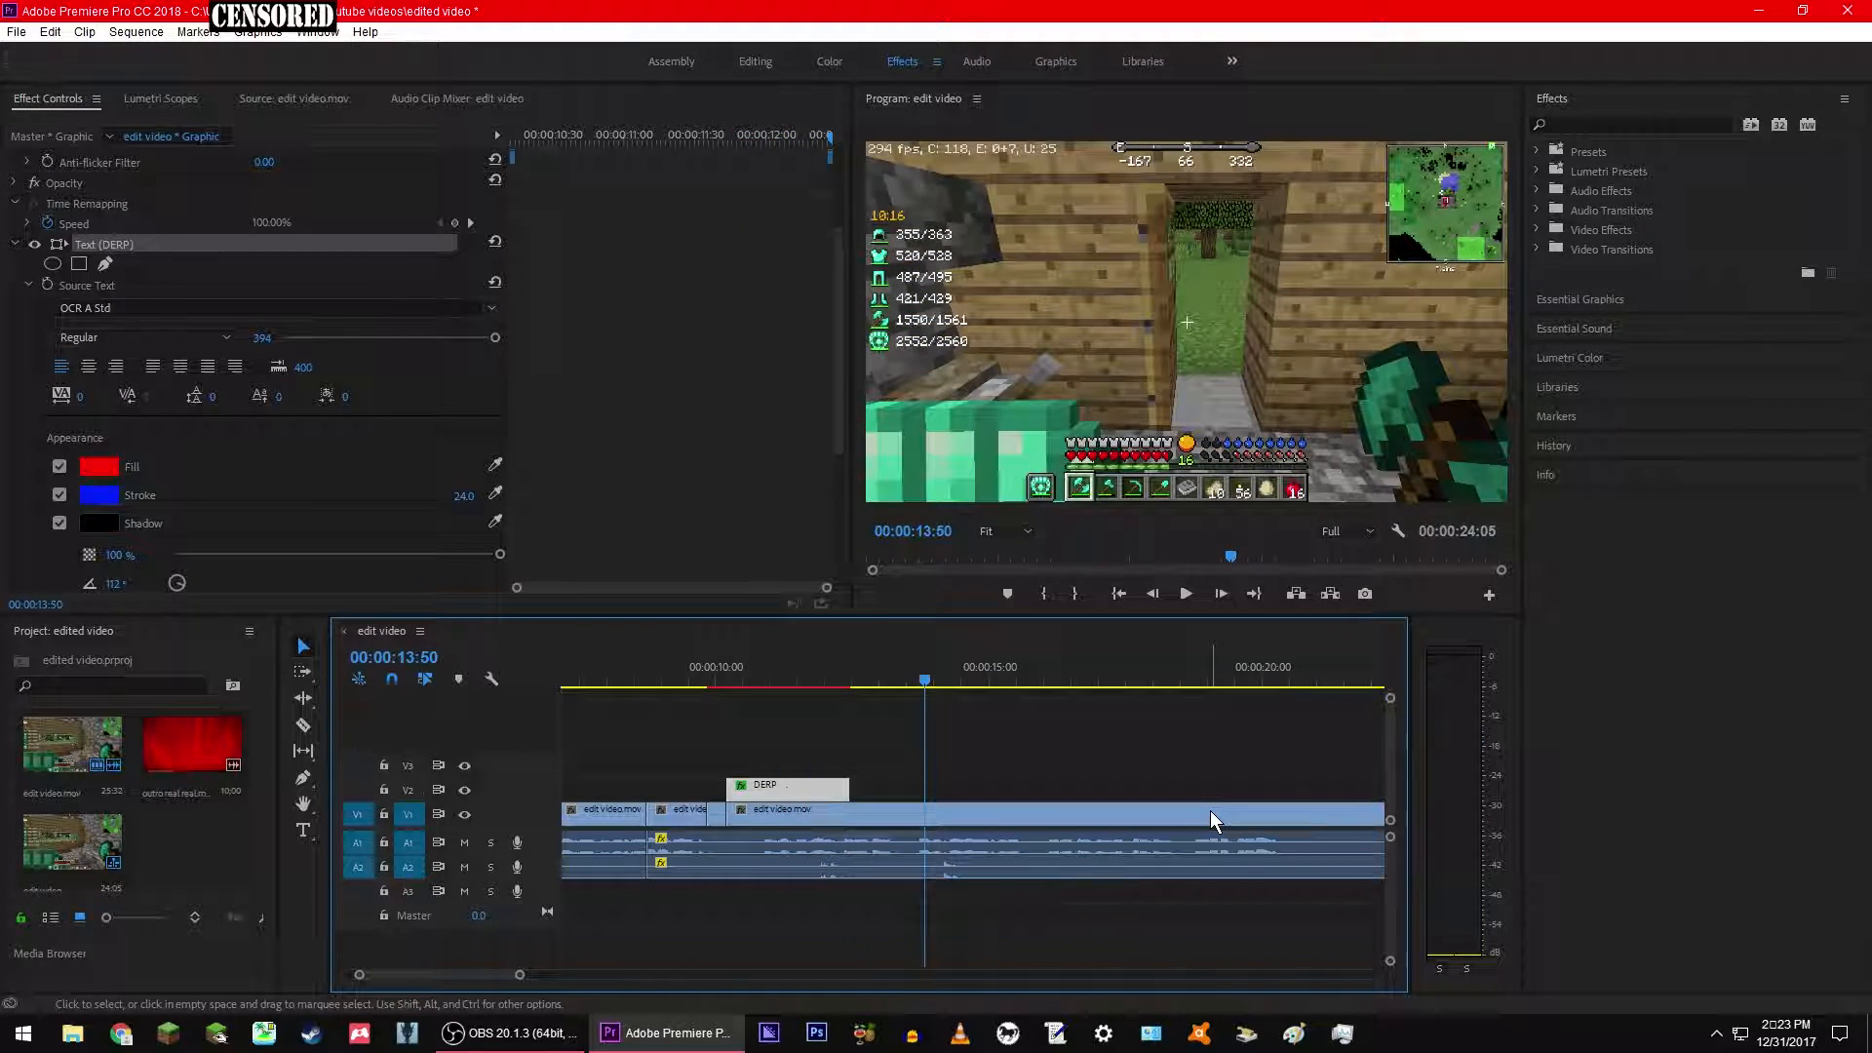
Step: Lower the DERP graphic's Time Remapping speed to about 57.14% on its speed graph
{"action": "scroll", "coordinate": [388, 526], "scroll_direction": "up", "scroll_amount": 5}
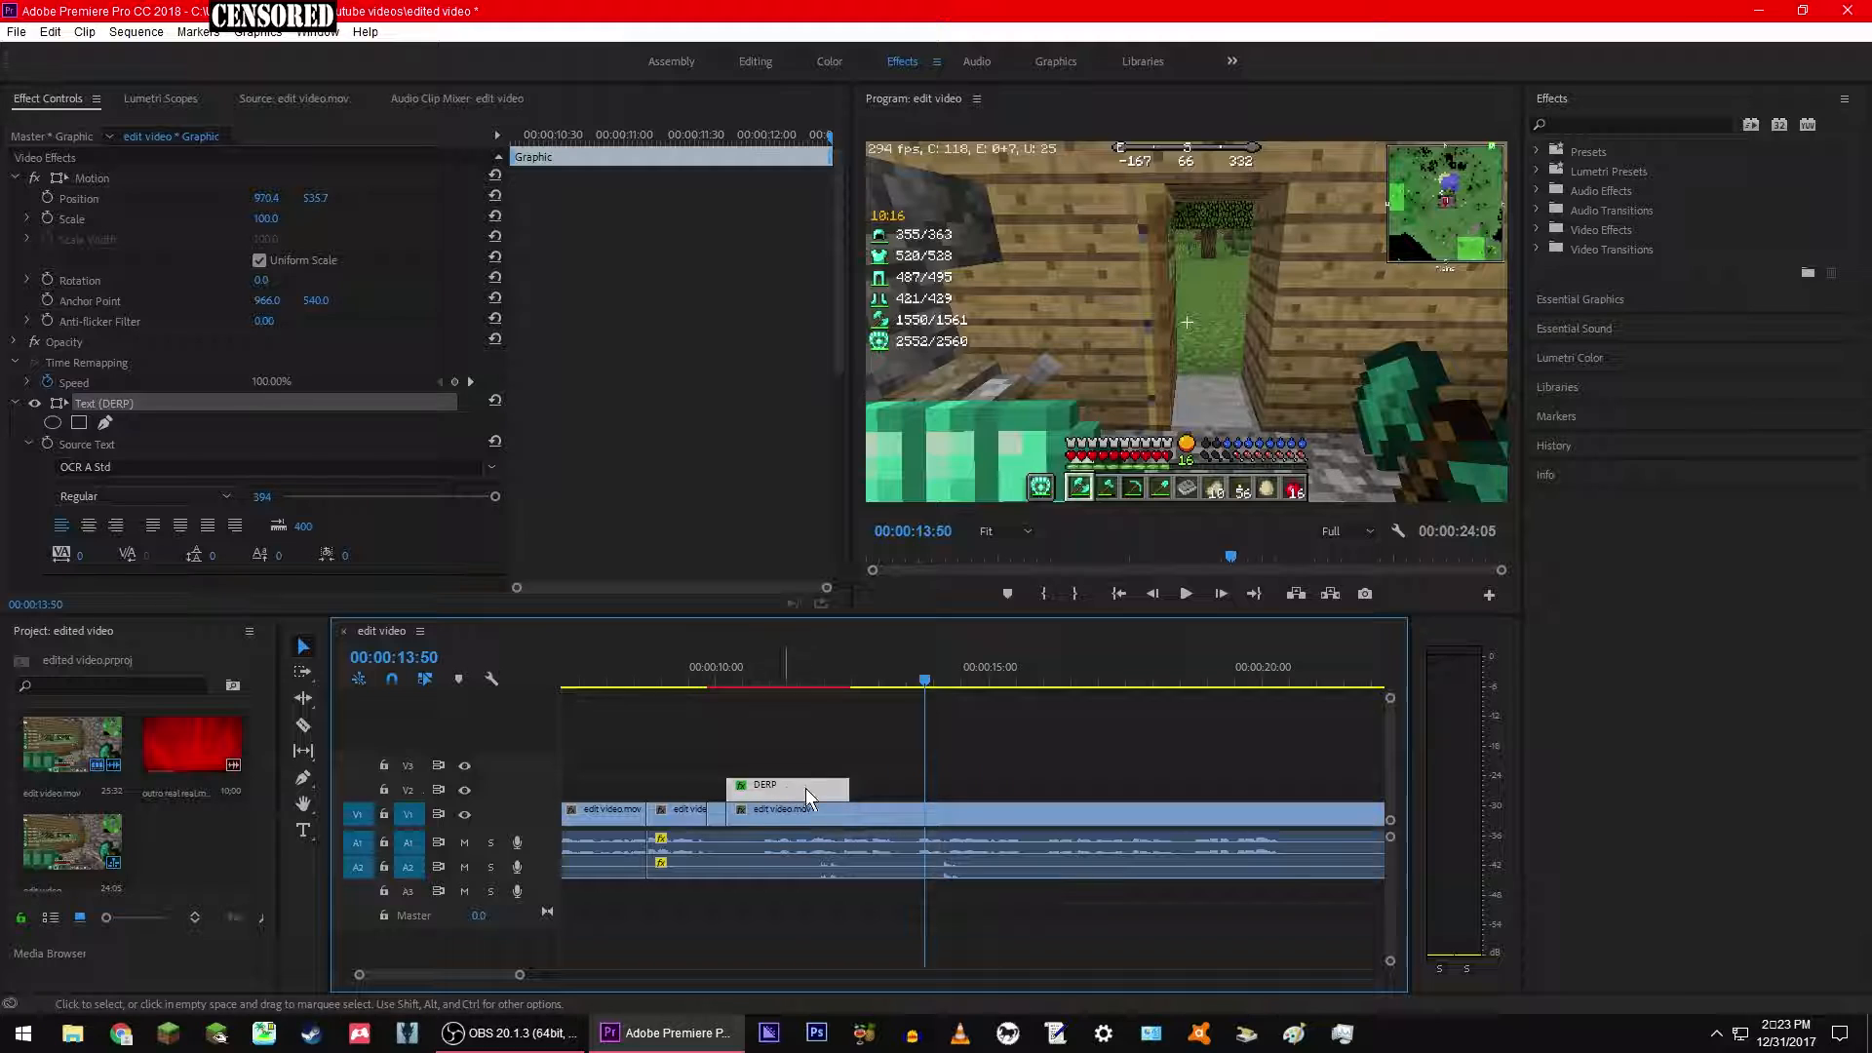
{"action": "left_click", "coordinate": [266, 384]}
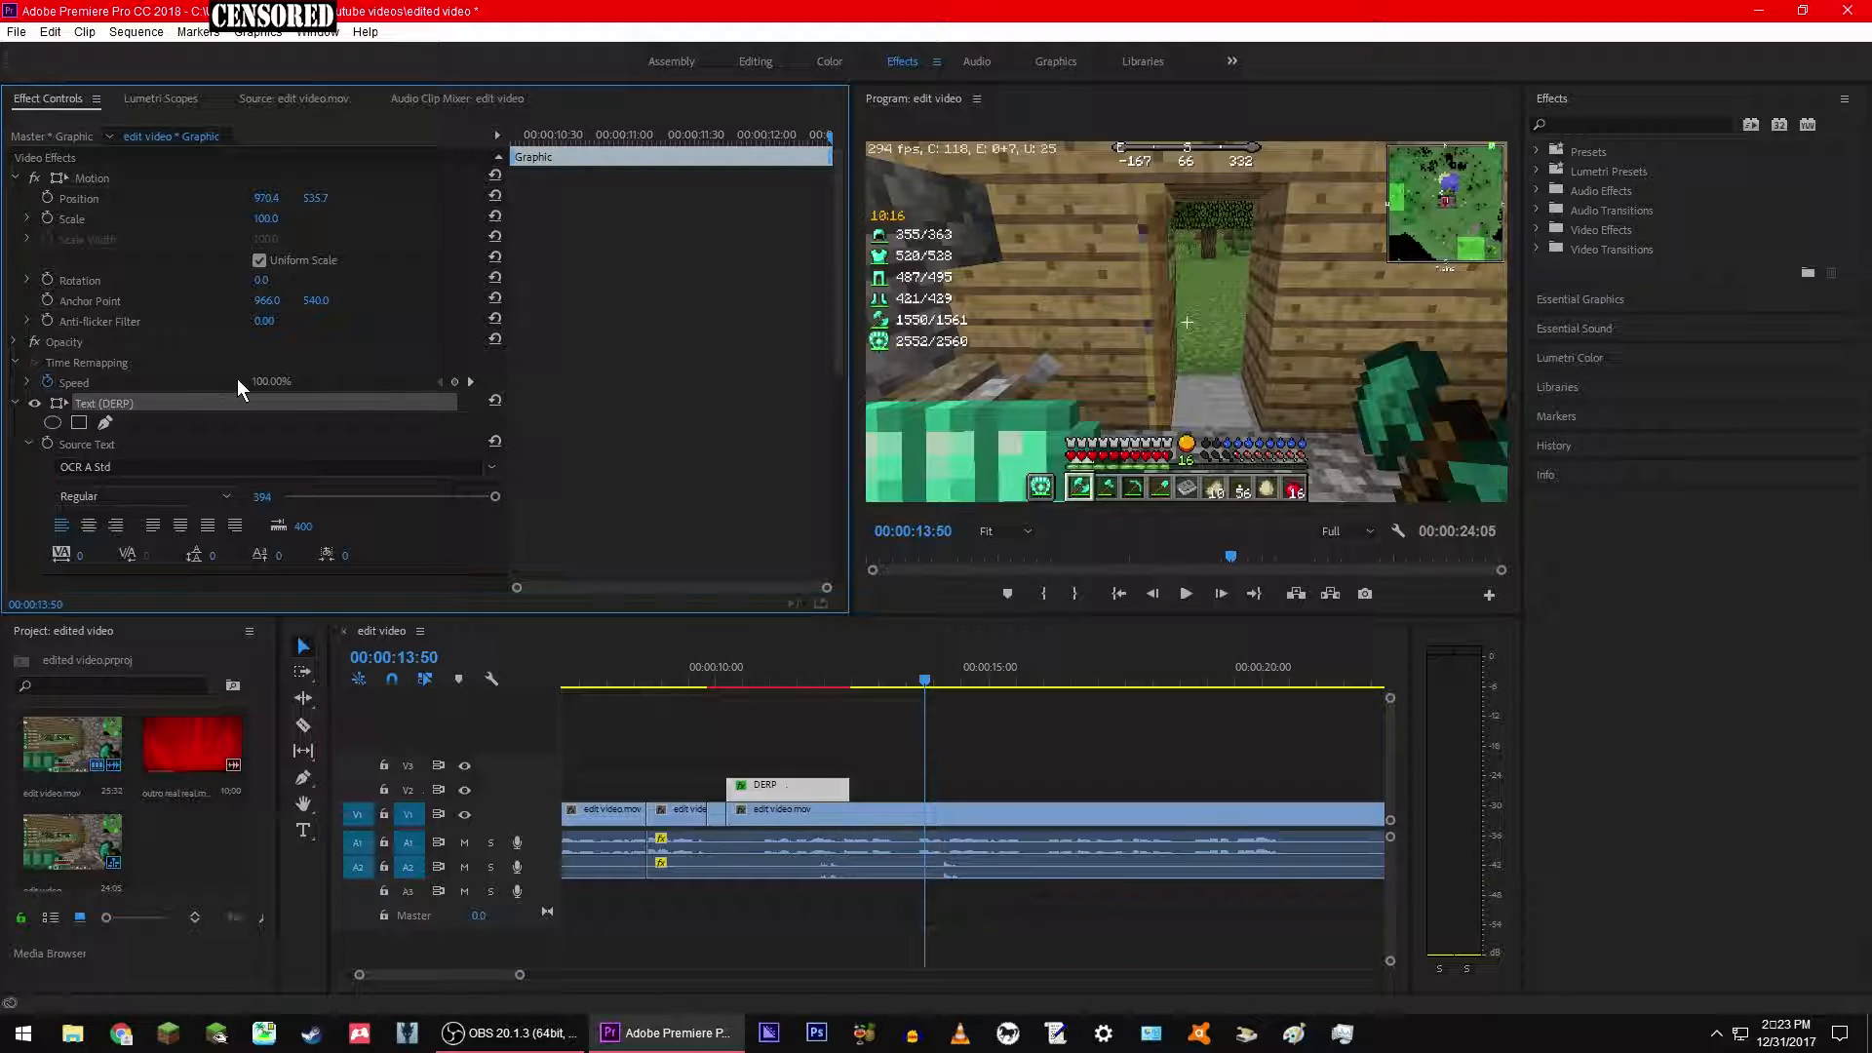
{"action": "left_click", "coordinate": [27, 382]}
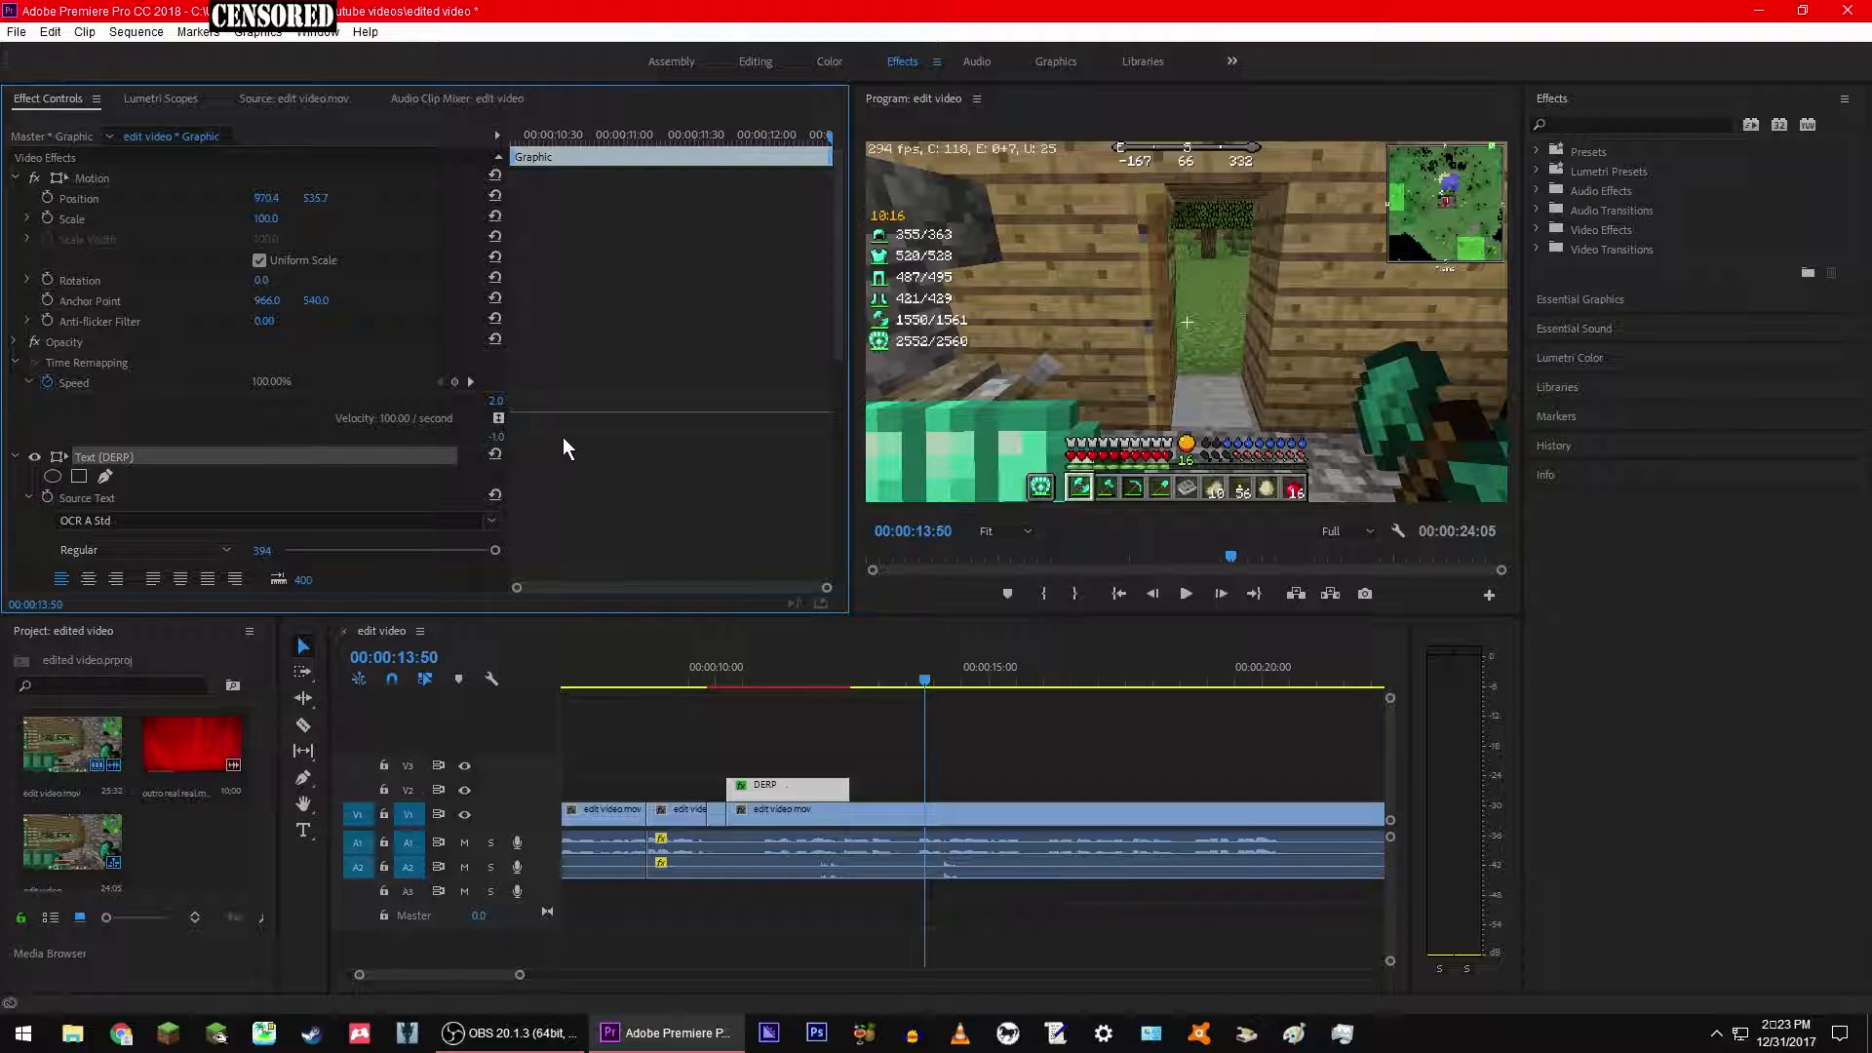
{"action": "left_click_drag", "start_coordinate": [627, 413], "coordinate": [627, 417]}
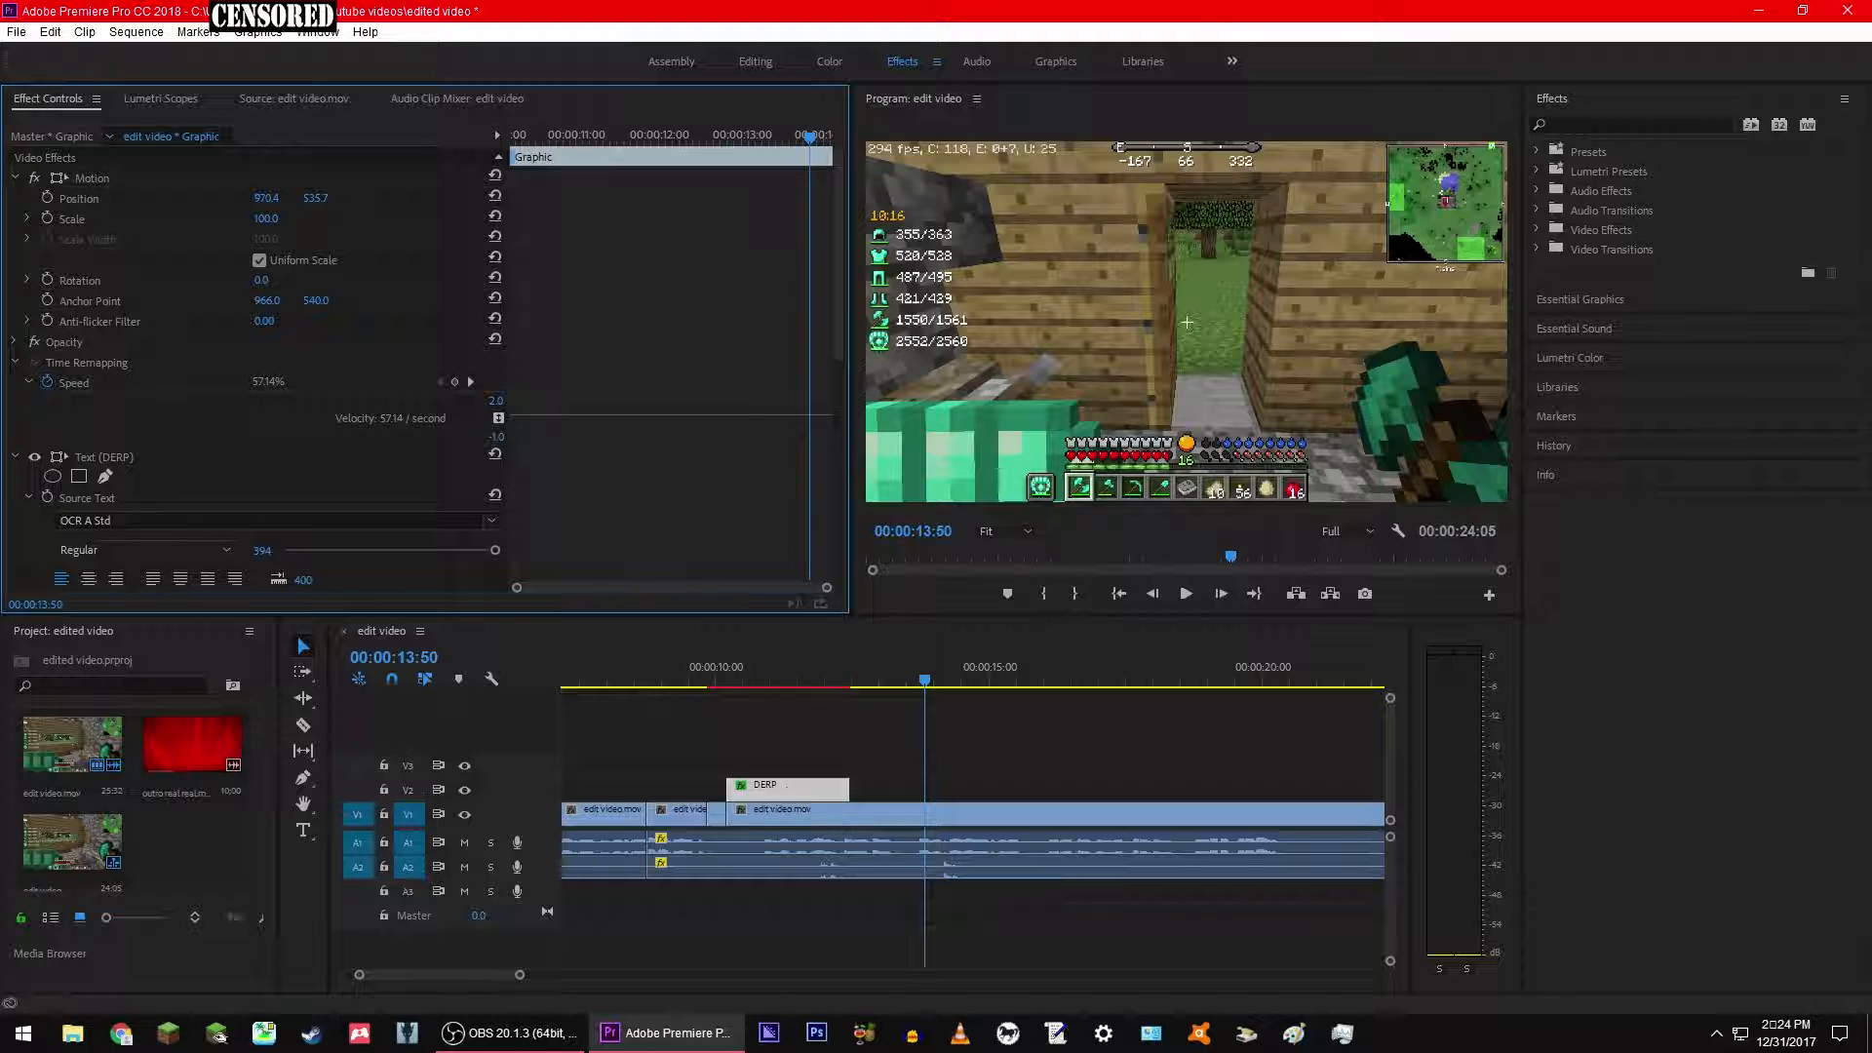
{"action": "key", "text": "super"}
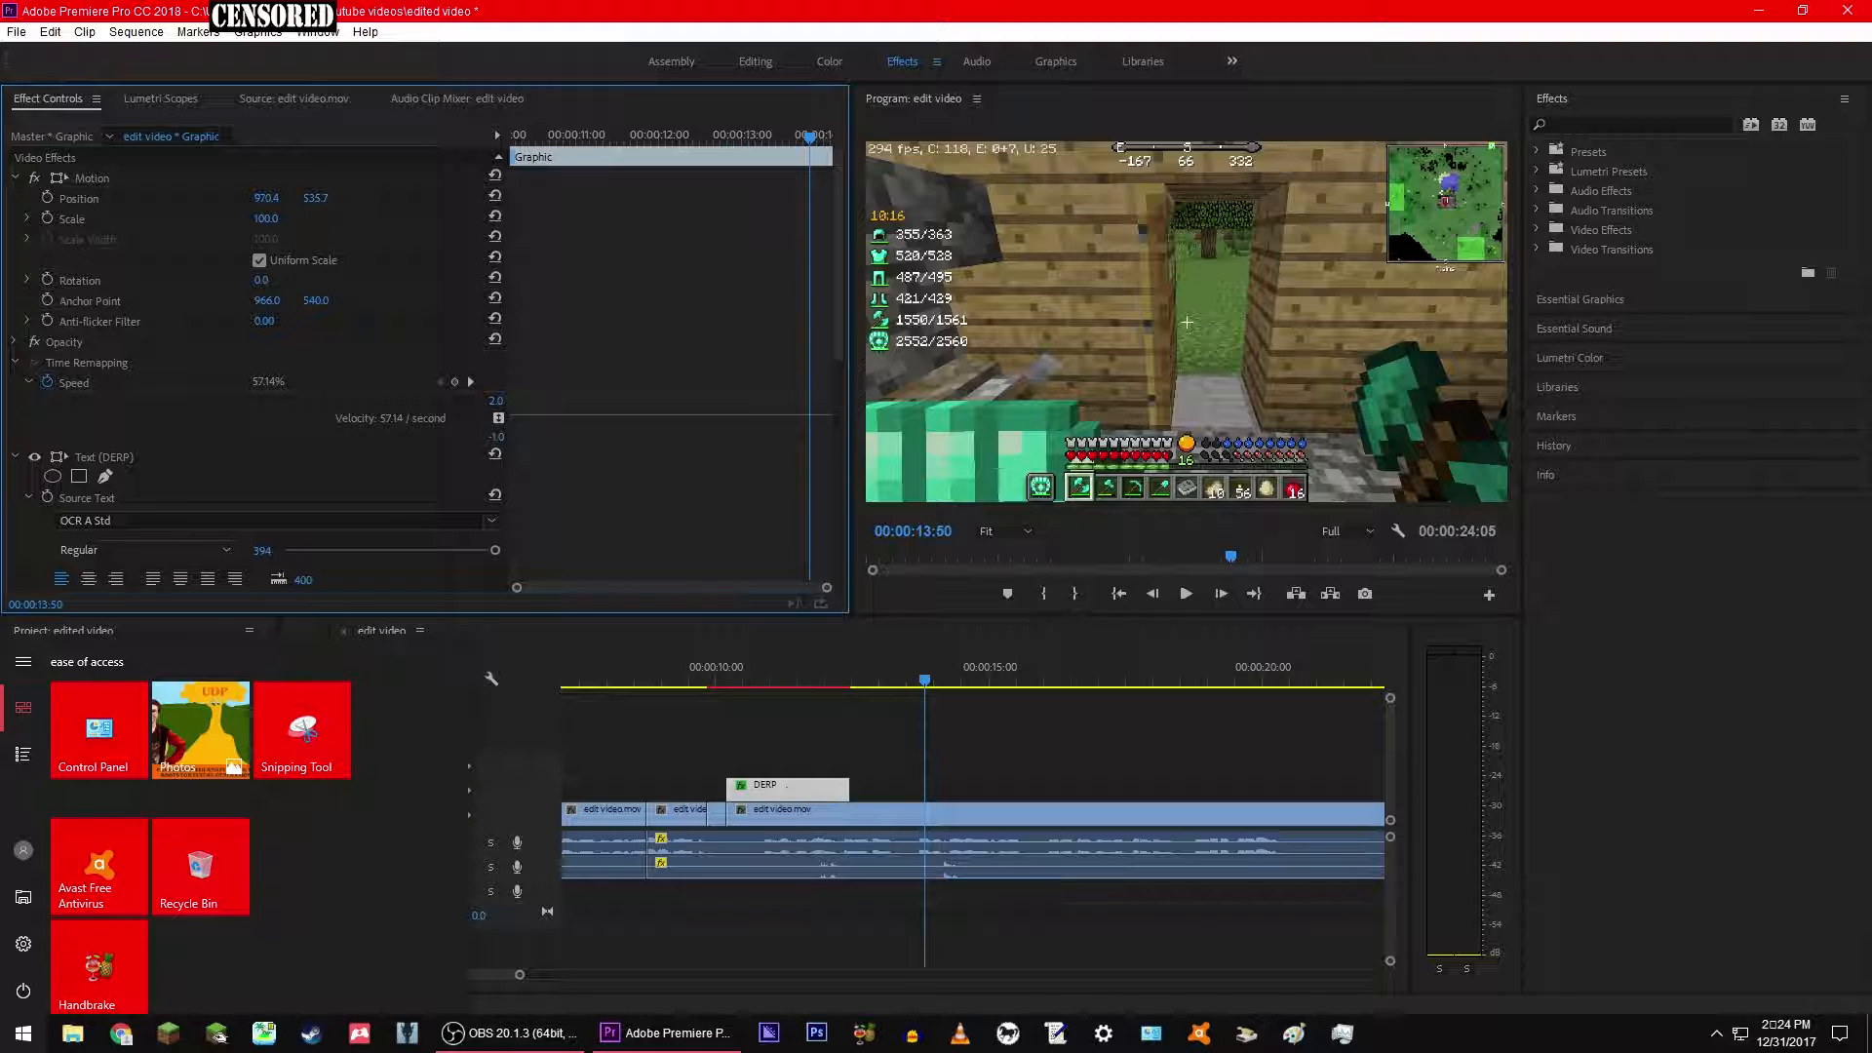
{"action": "left_click", "coordinate": [676, 1039]}
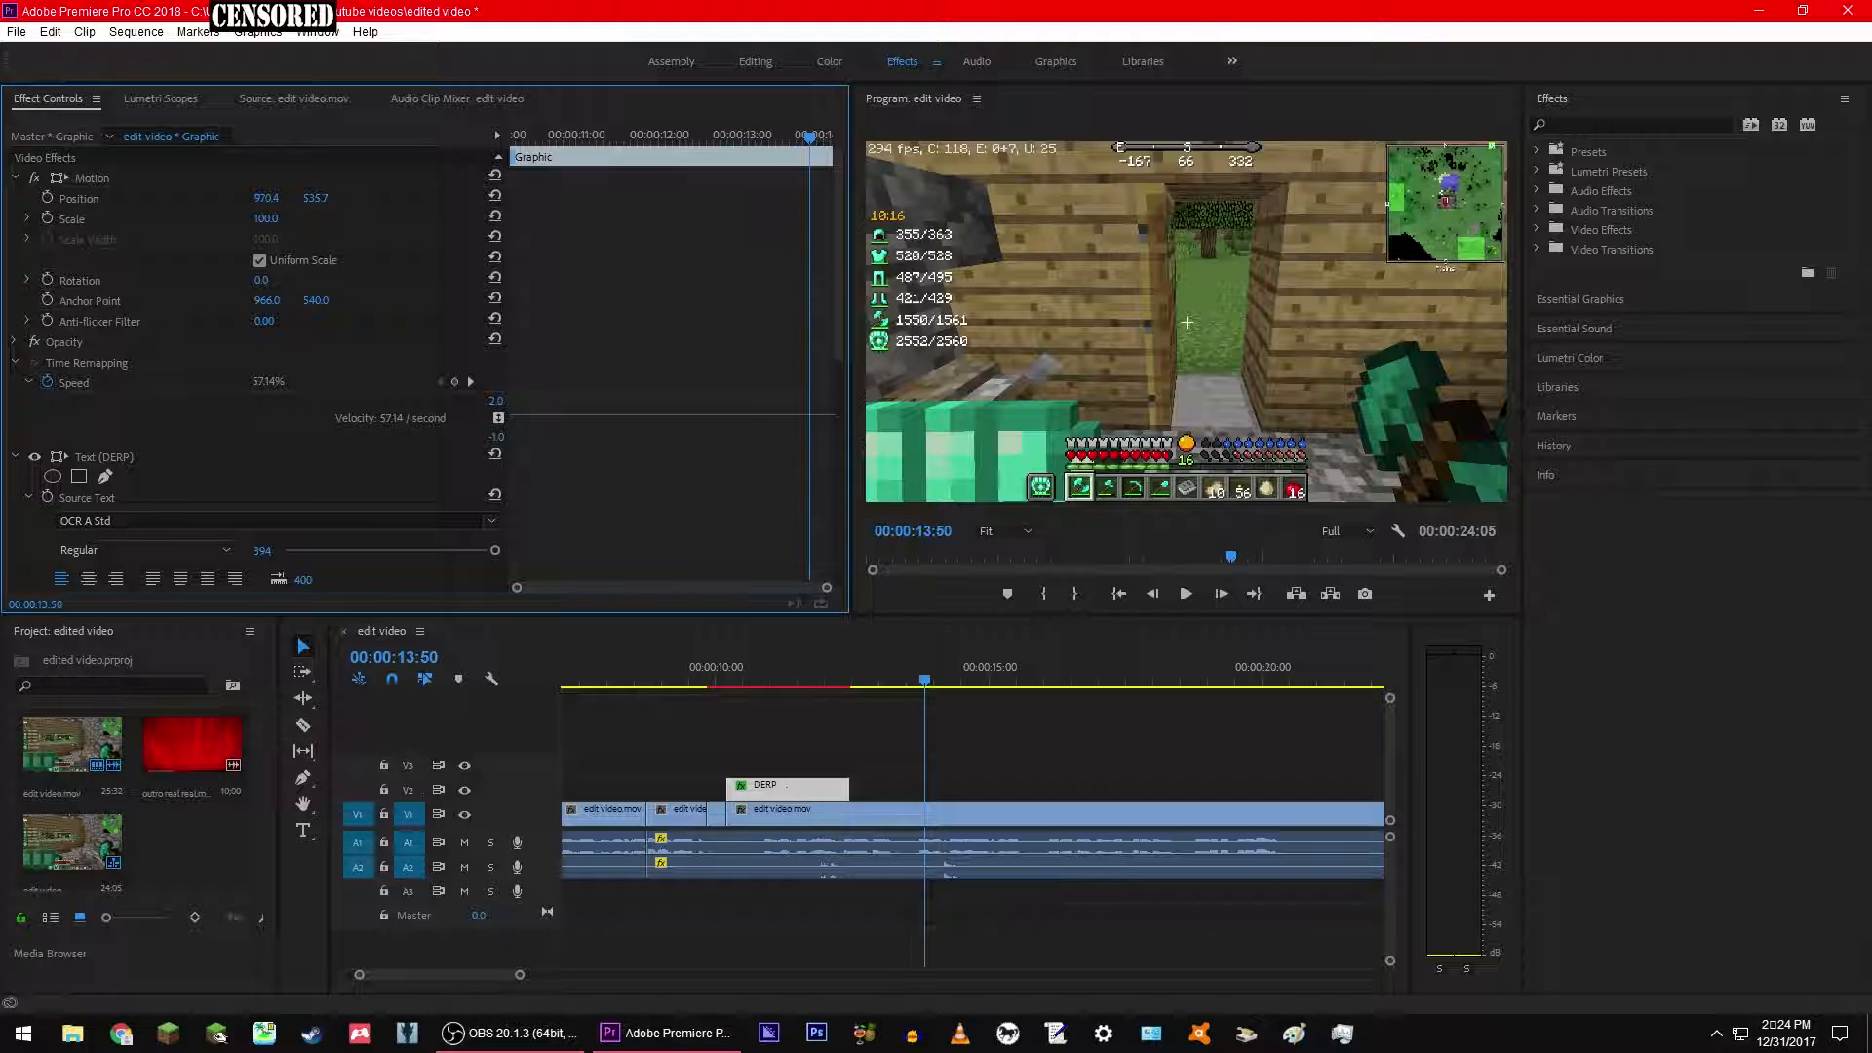
{"action": "key", "text": "super"}
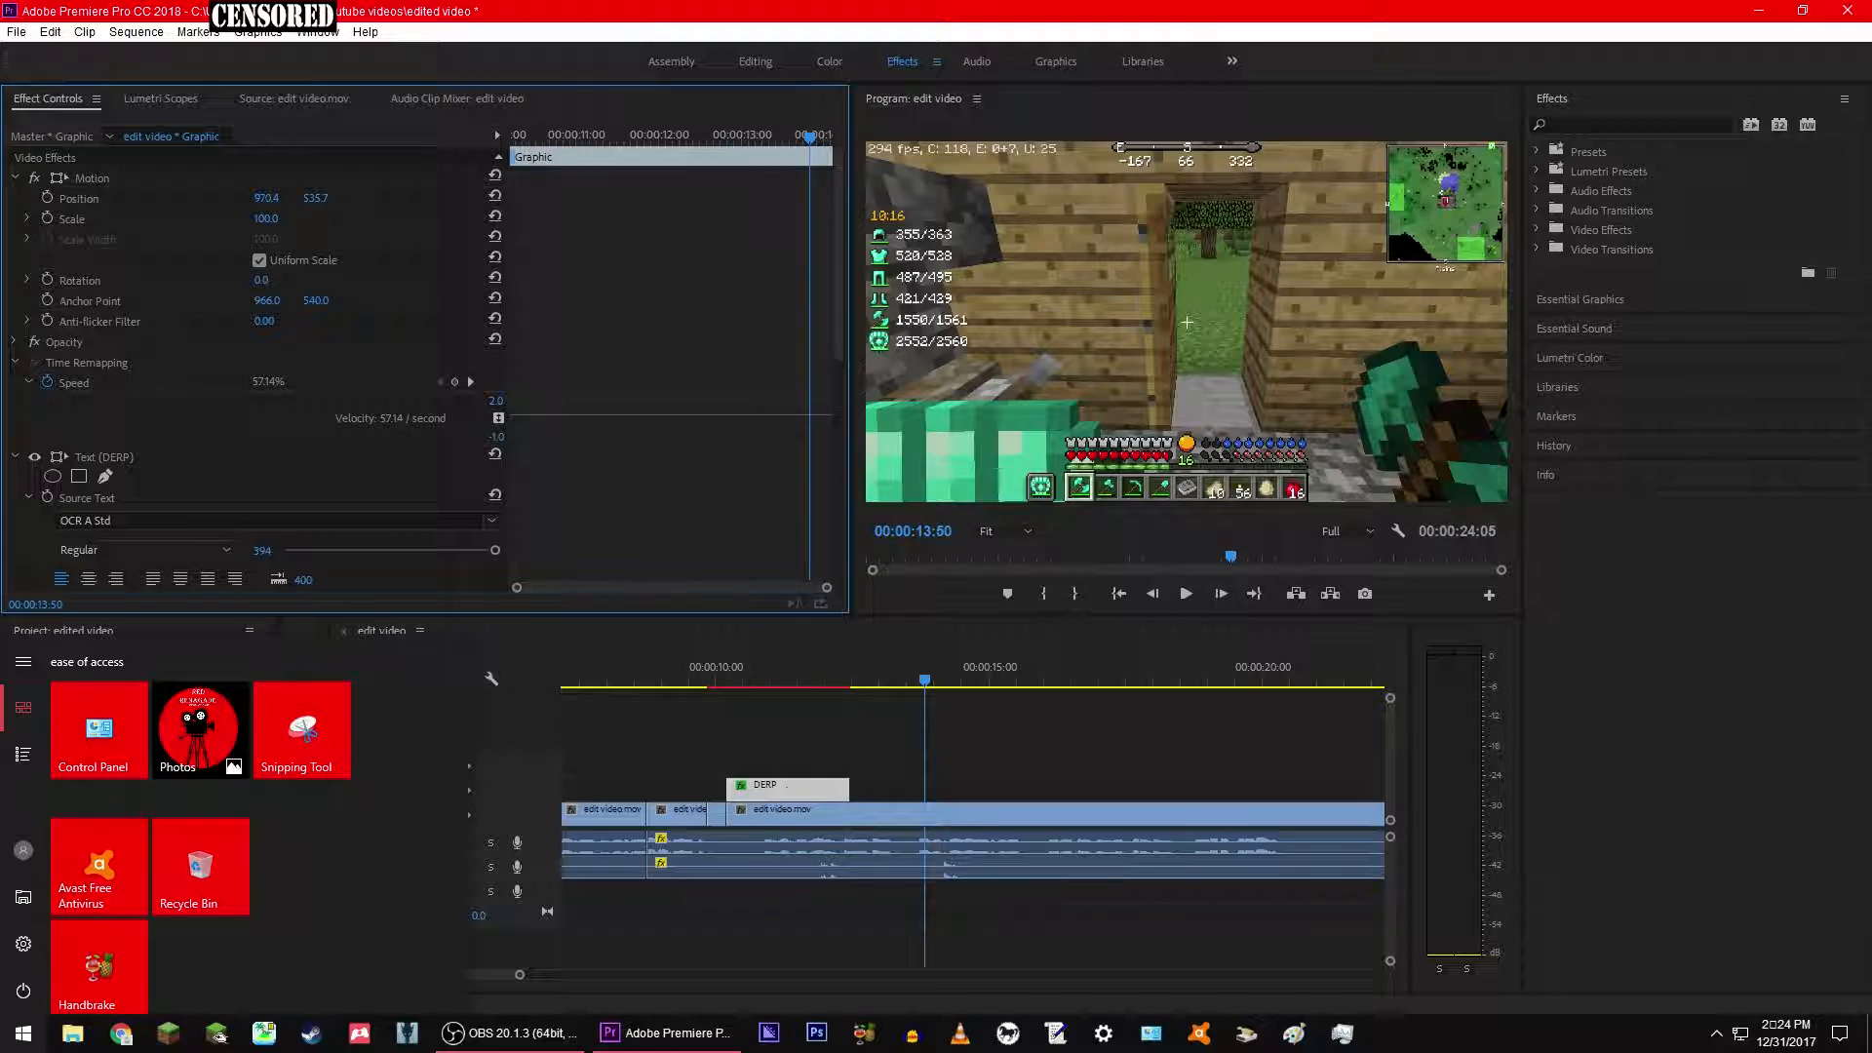
{"action": "left_click", "coordinate": [509, 1033]}
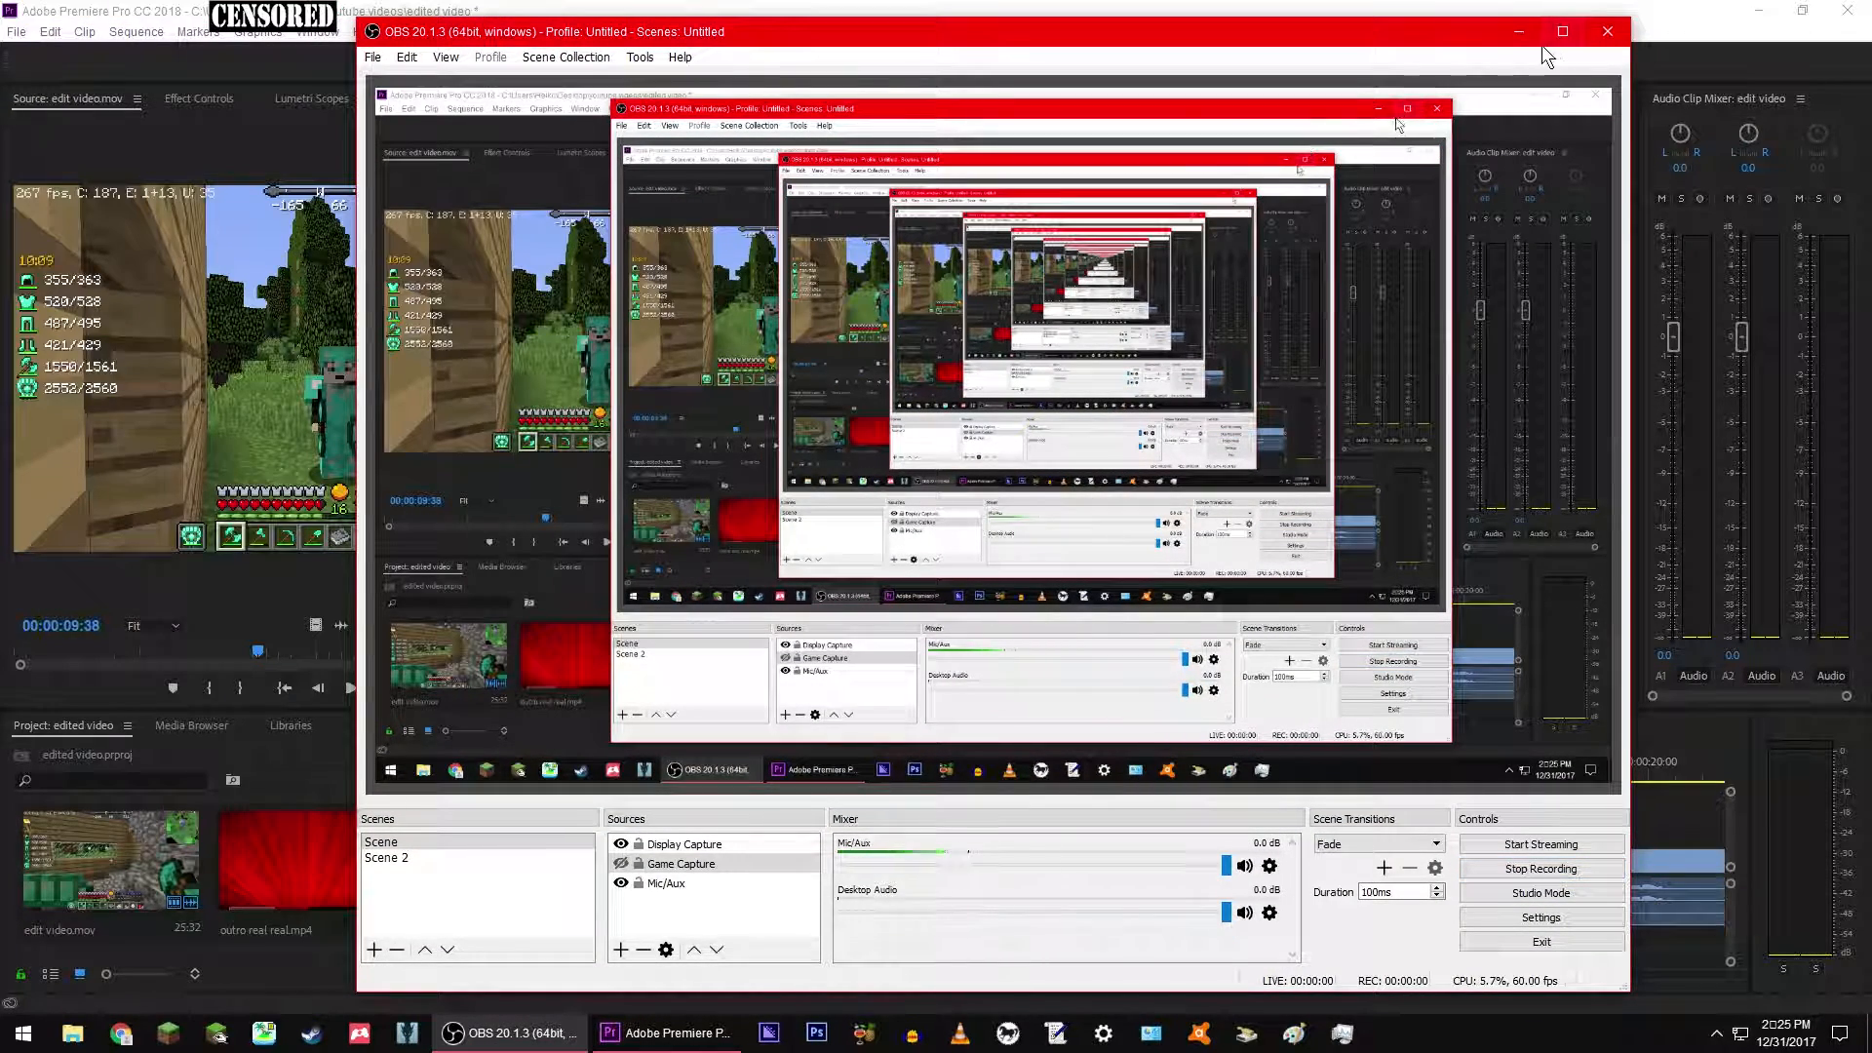
{"action": "left_click", "coordinate": [1519, 39]}
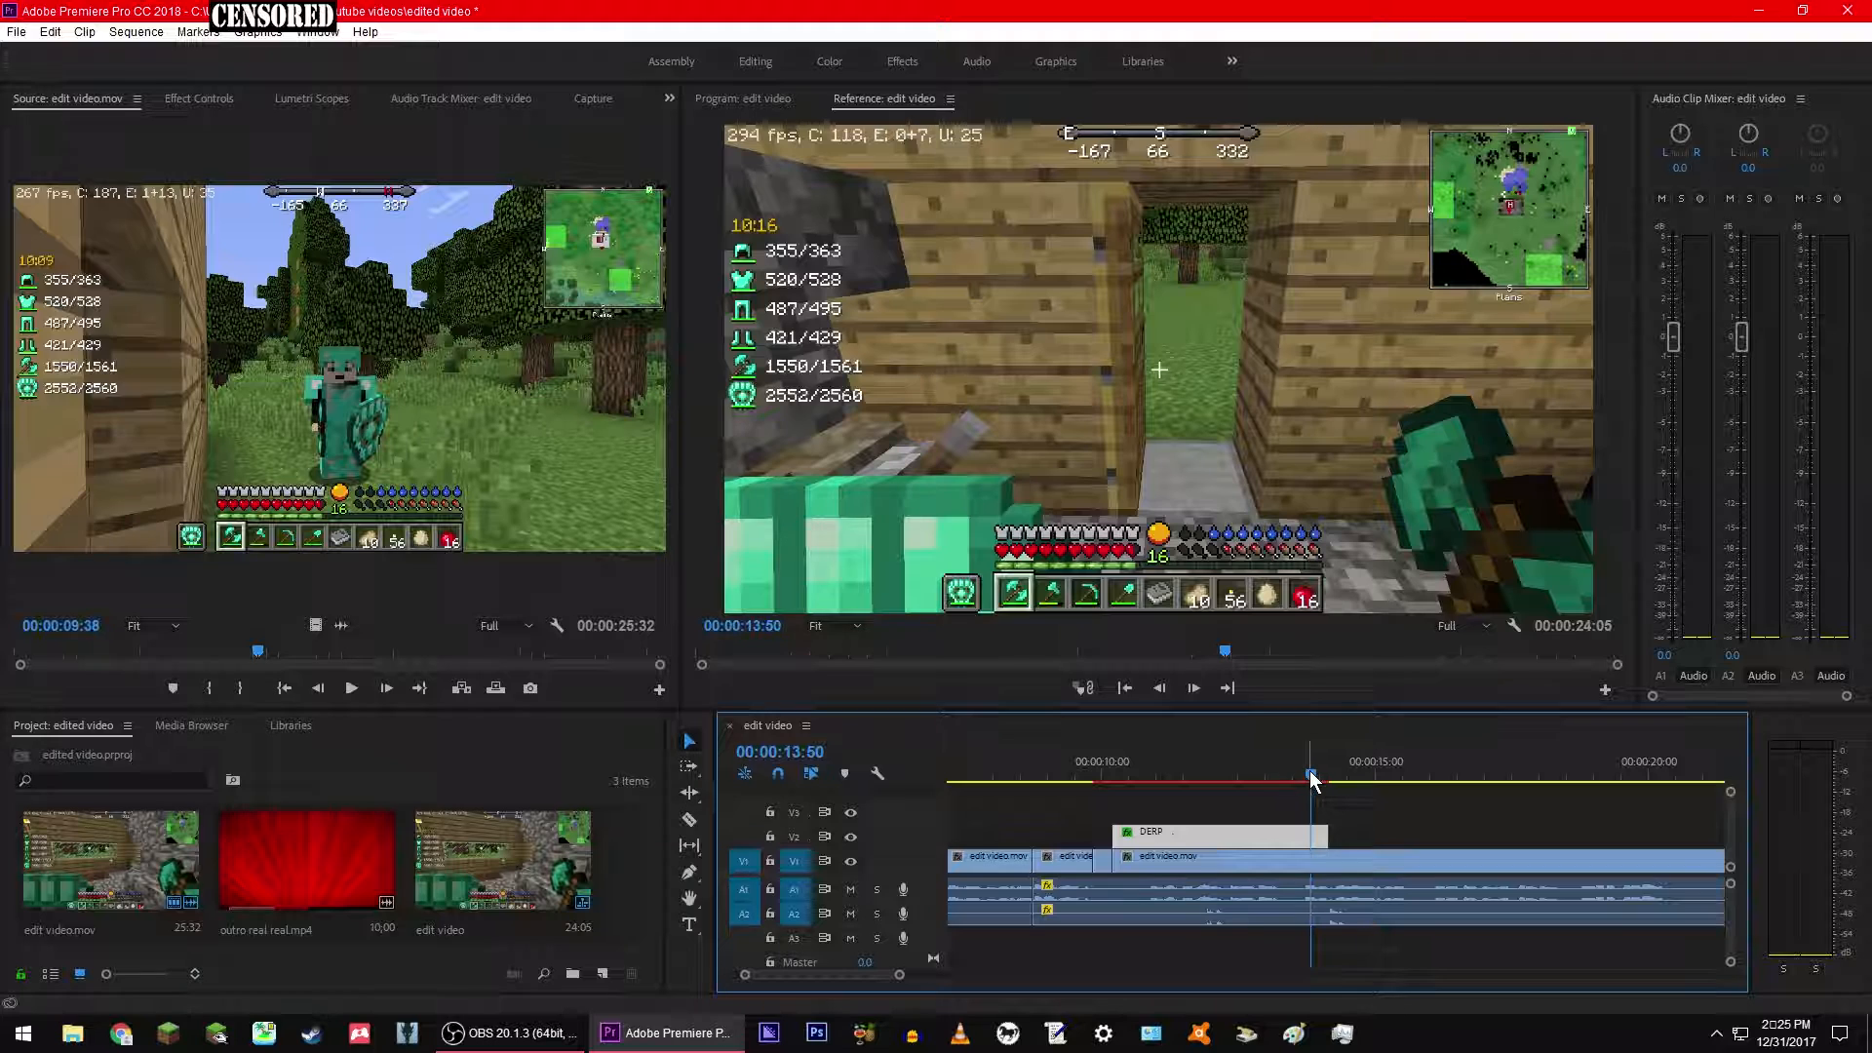
Step: Play the sequence from about 00:00:10:07, just before the DERP clip, to review the slowed title movement
{"action": "left_click", "coordinate": [1280, 766]}
{"action": "left_click_drag", "start_coordinate": [1276, 759], "coordinate": [1108, 757]}
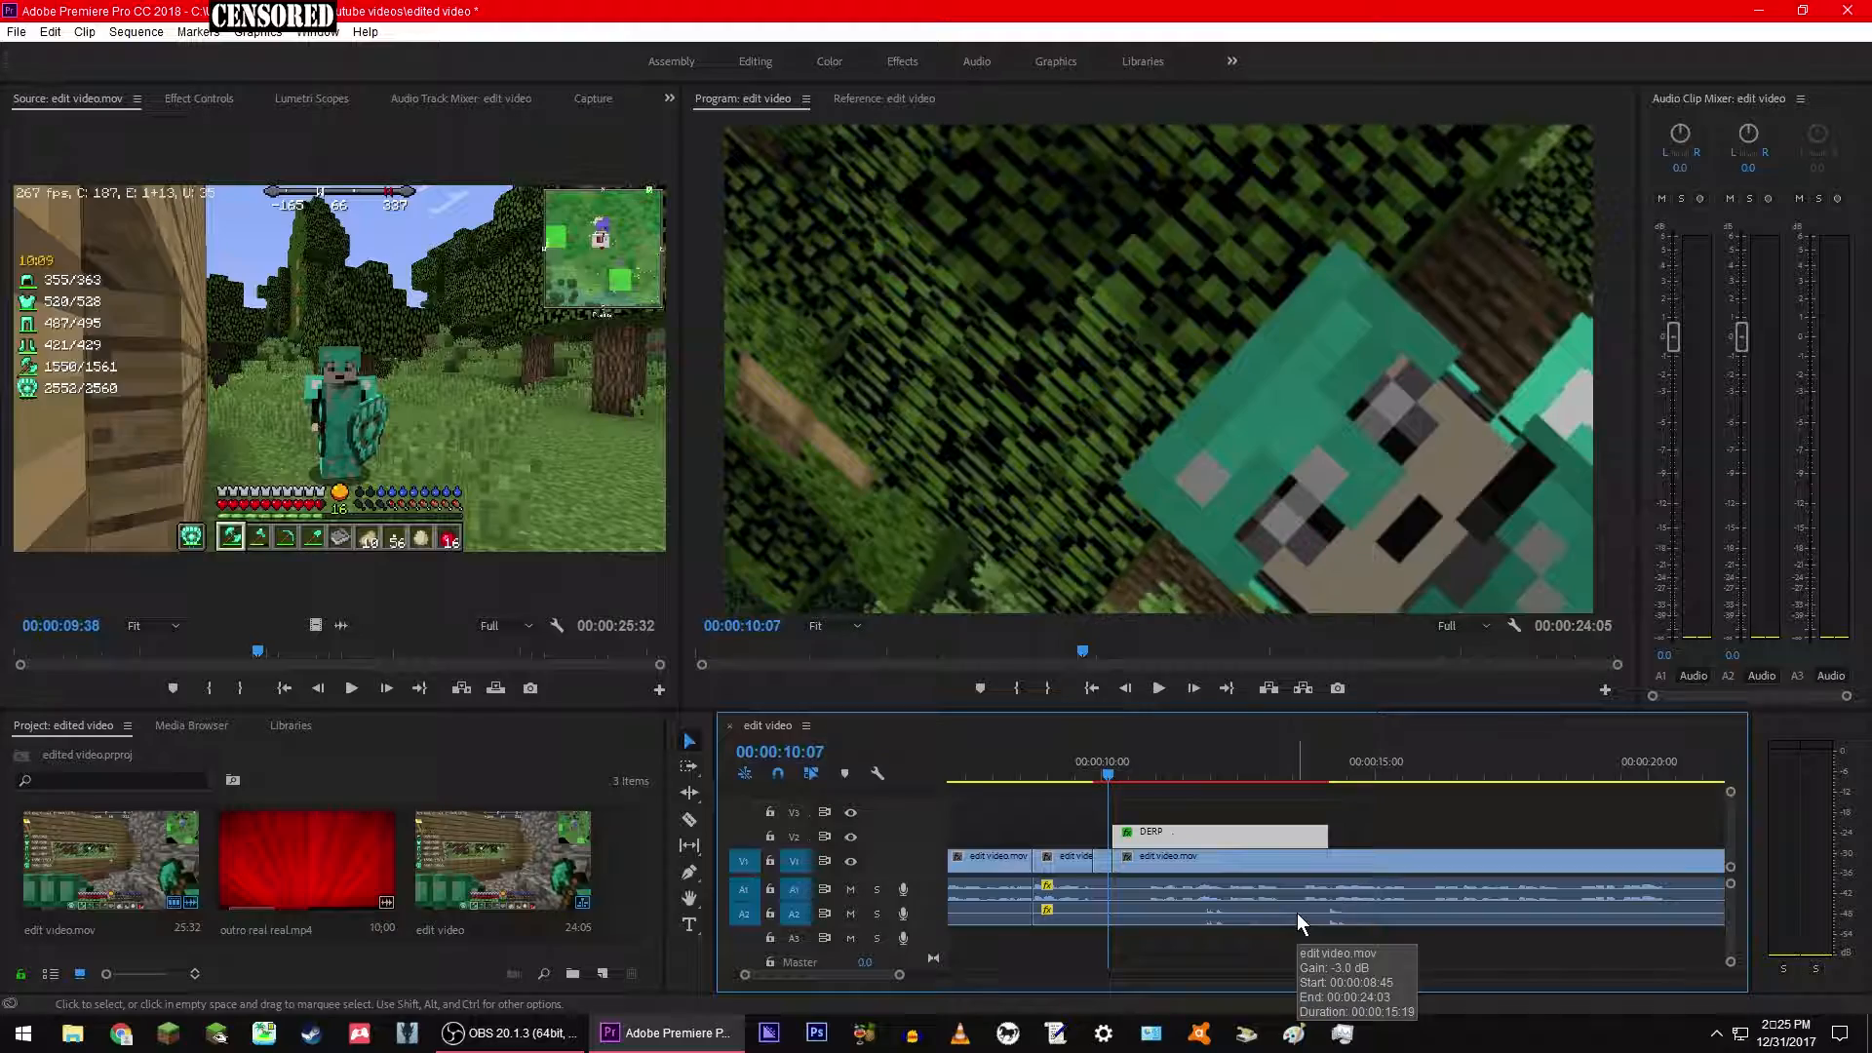
{"action": "key", "text": "space"}
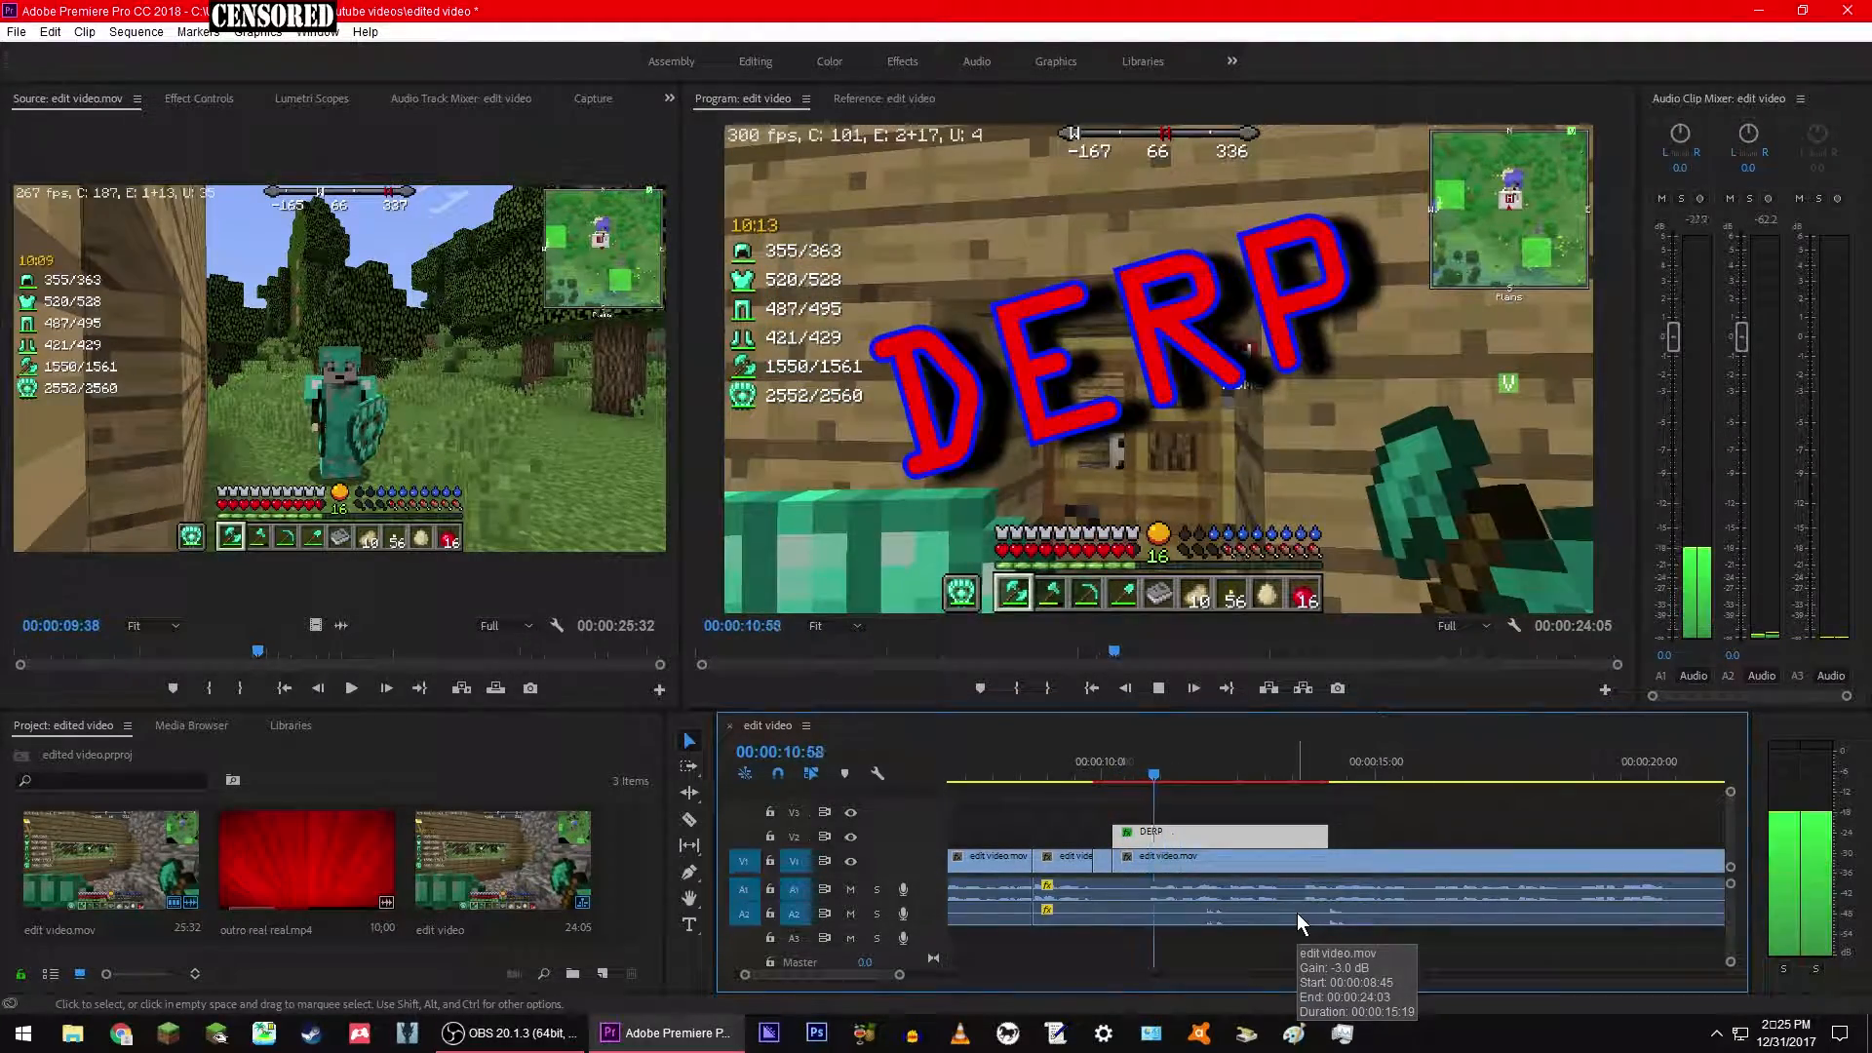
{"action": "key", "text": "space"}
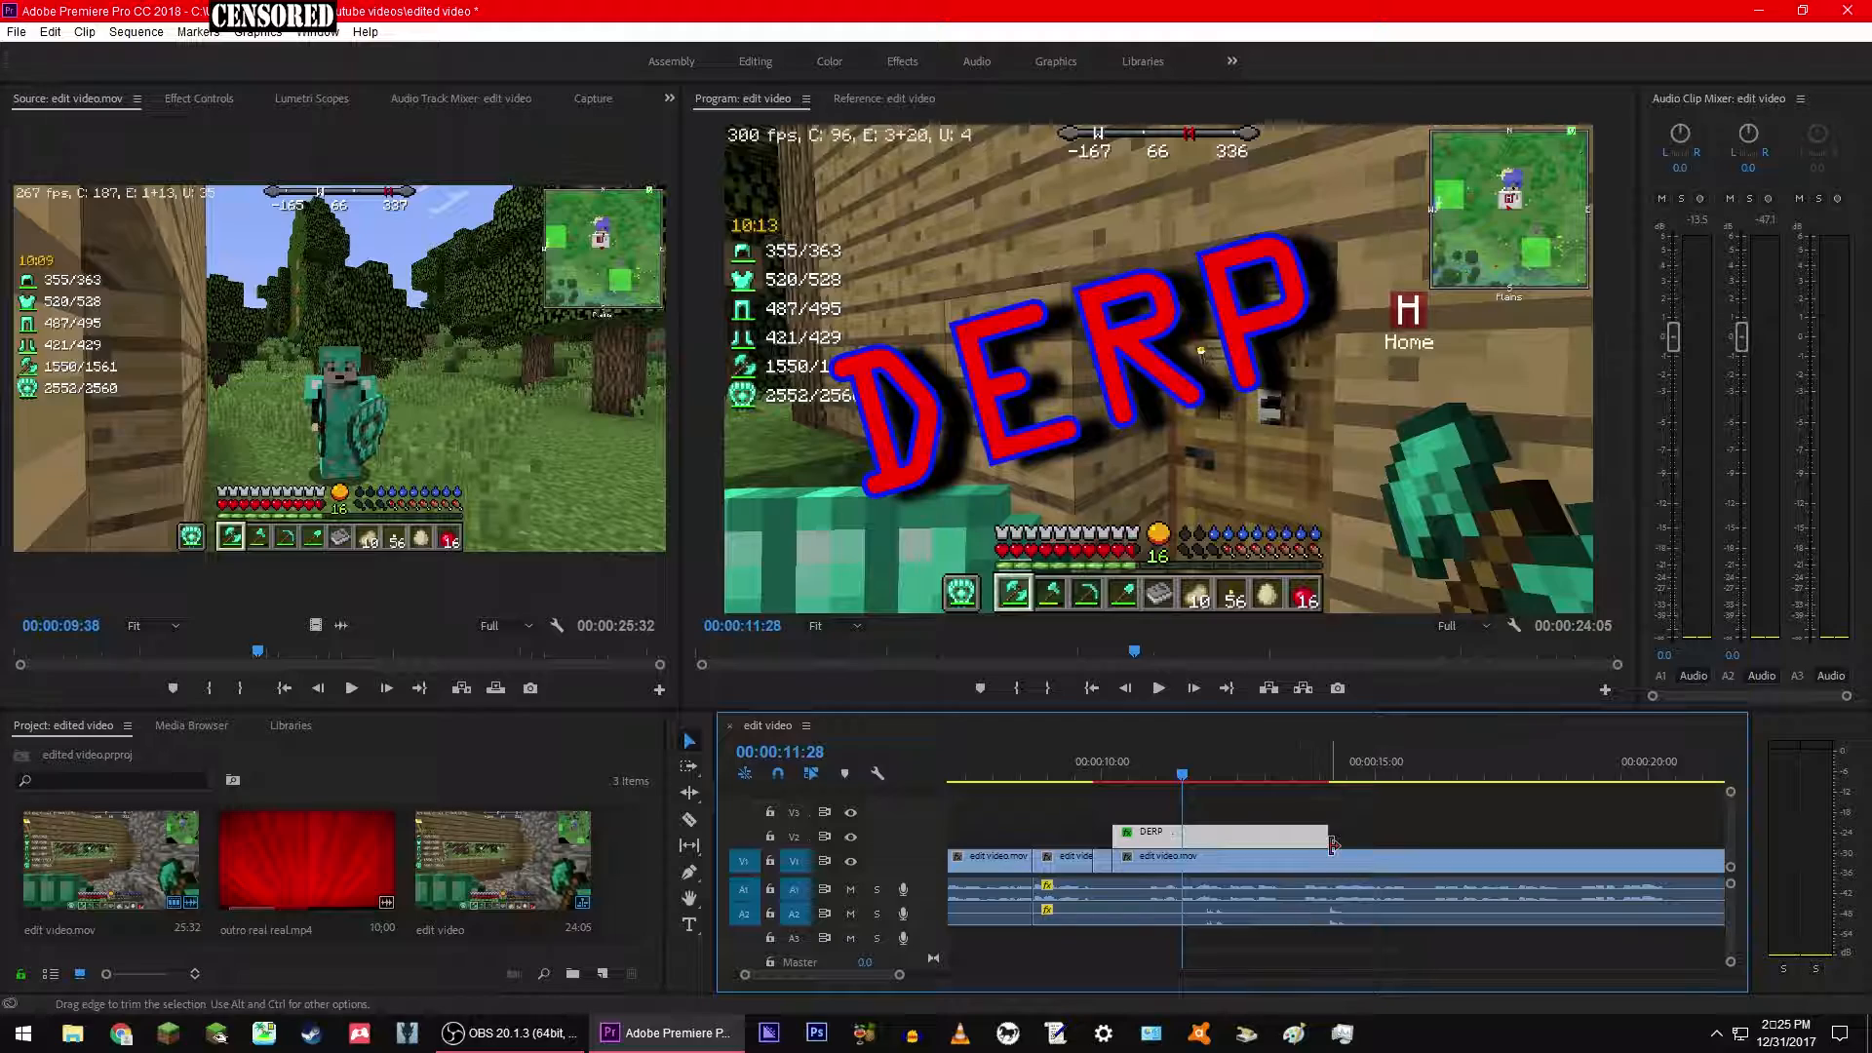
{"action": "left_click_drag", "start_coordinate": [1183, 775], "coordinate": [1109, 775]}
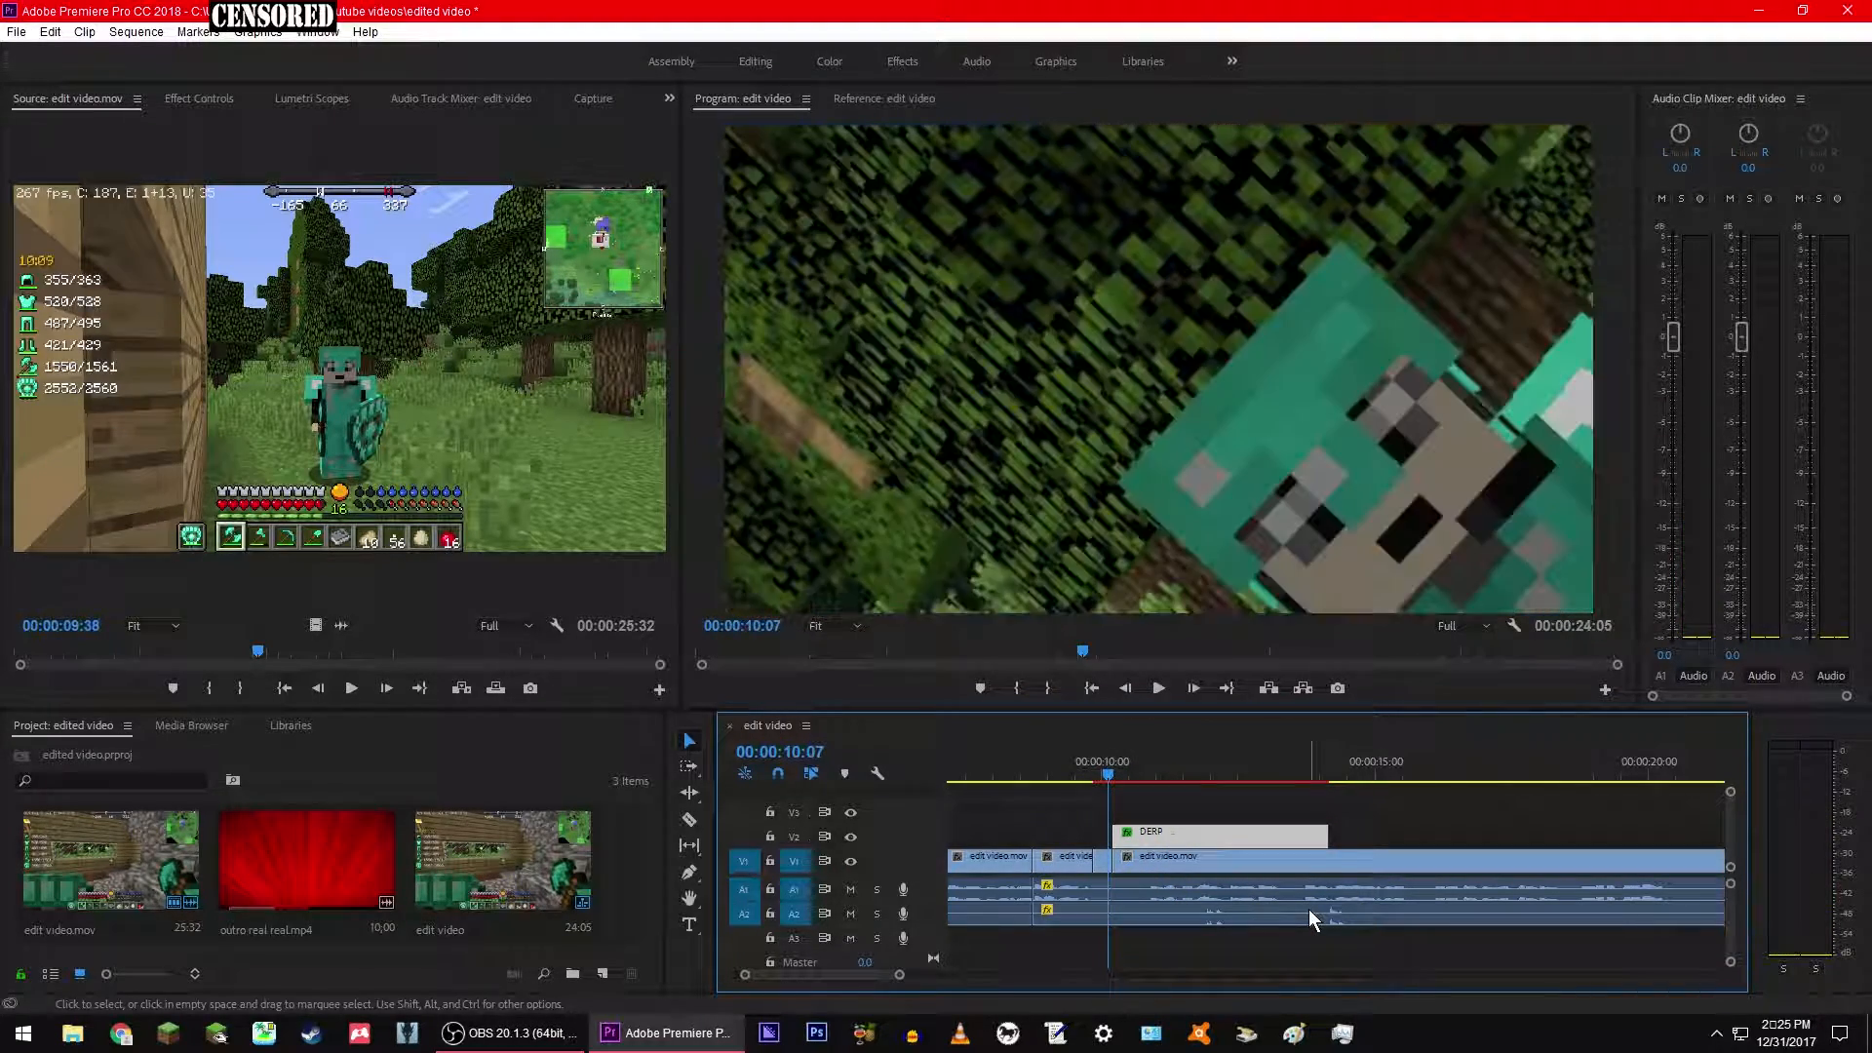
{"action": "key", "text": "space"}
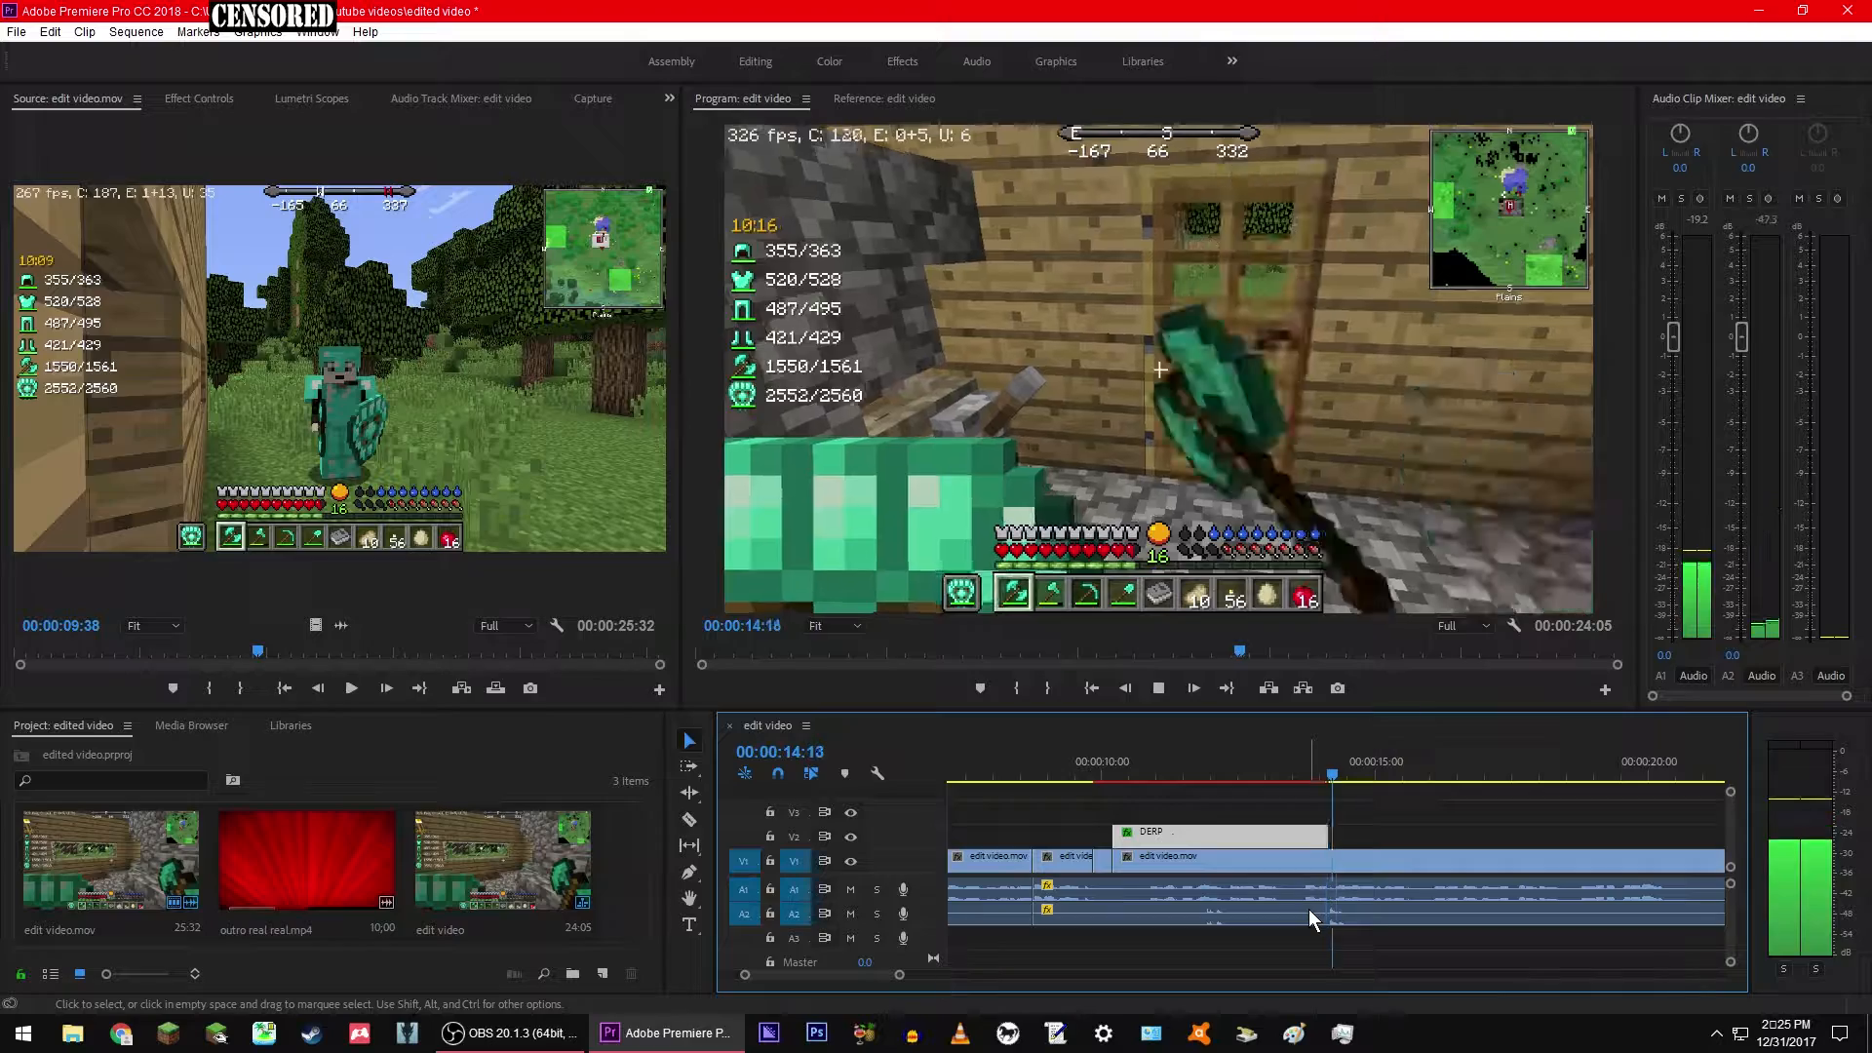
{"action": "key", "text": "space"}
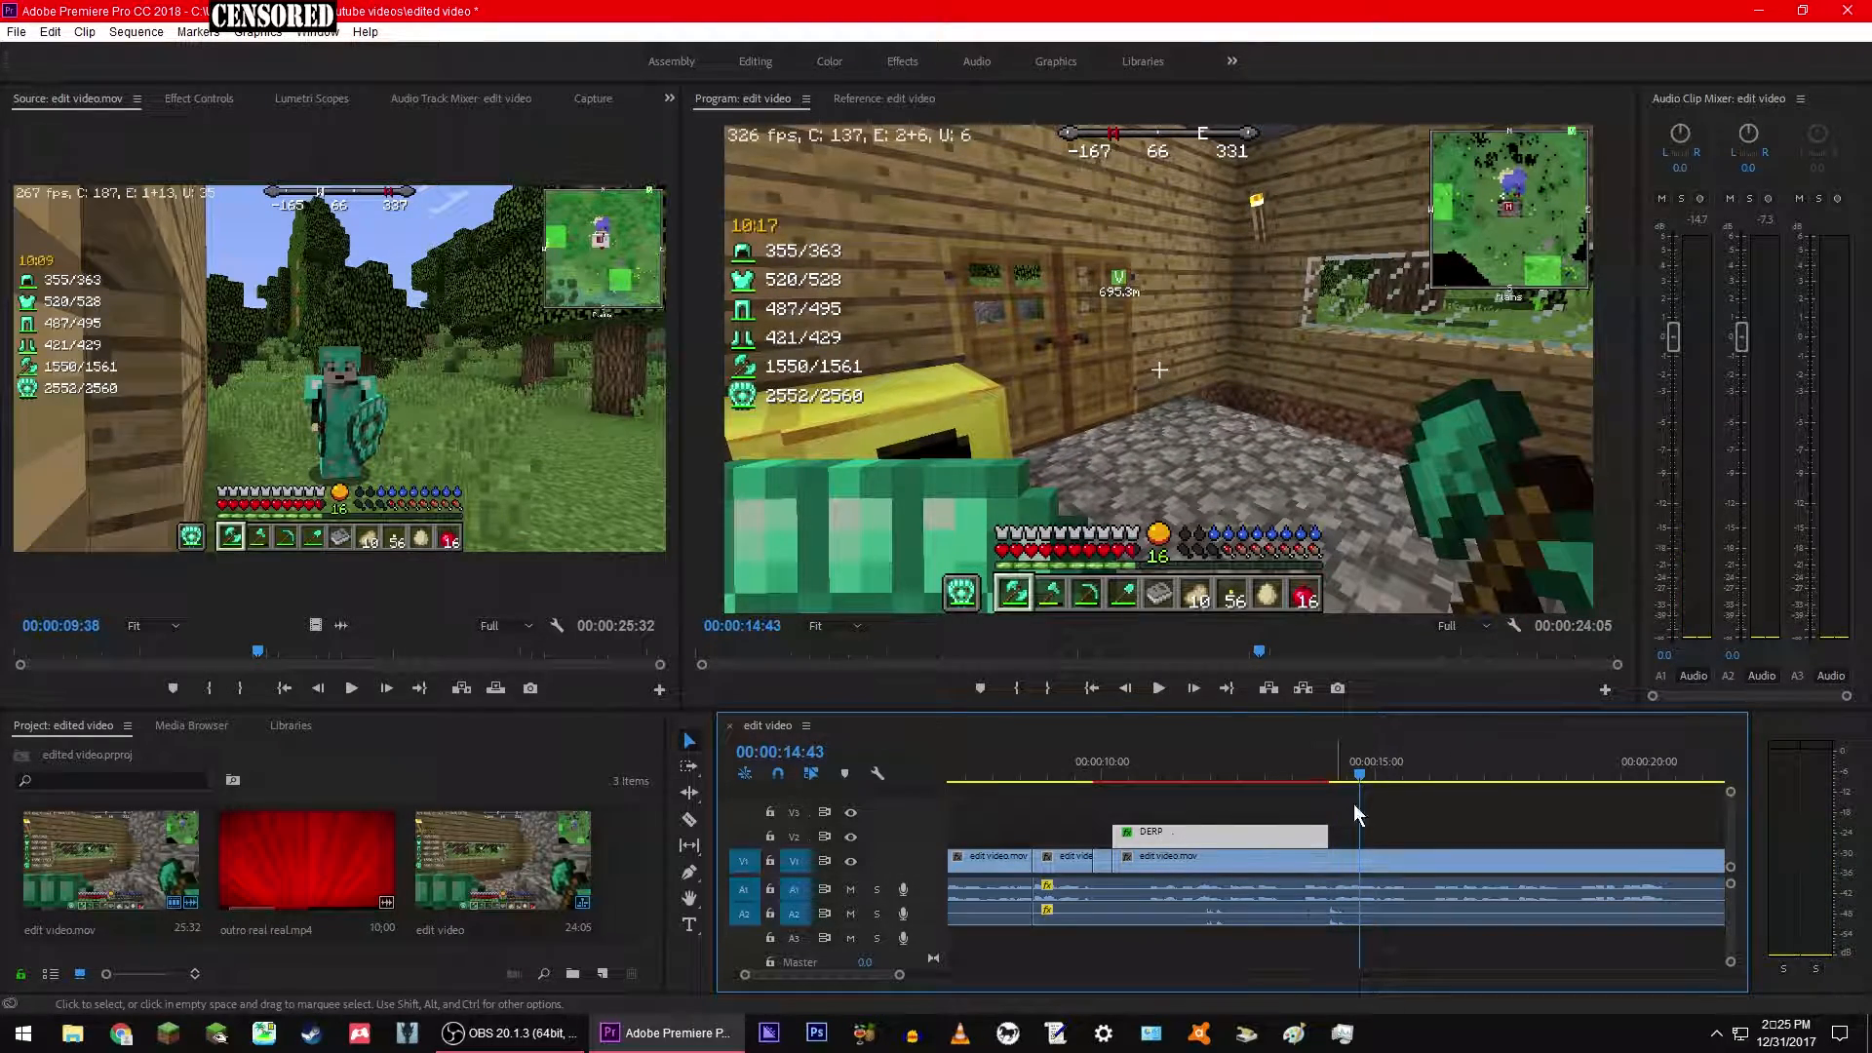
Step: Split the DERP clip at 00:00:12:59 with the Razor tool and delete the piece after the cut
{"action": "left_click_drag", "start_coordinate": [1361, 776], "coordinate": [1268, 780]}
{"action": "left_click_drag", "start_coordinate": [1264, 780], "coordinate": [1263, 777]}
{"action": "left_click", "coordinate": [690, 820]}
{"action": "left_click", "coordinate": [1272, 836]}
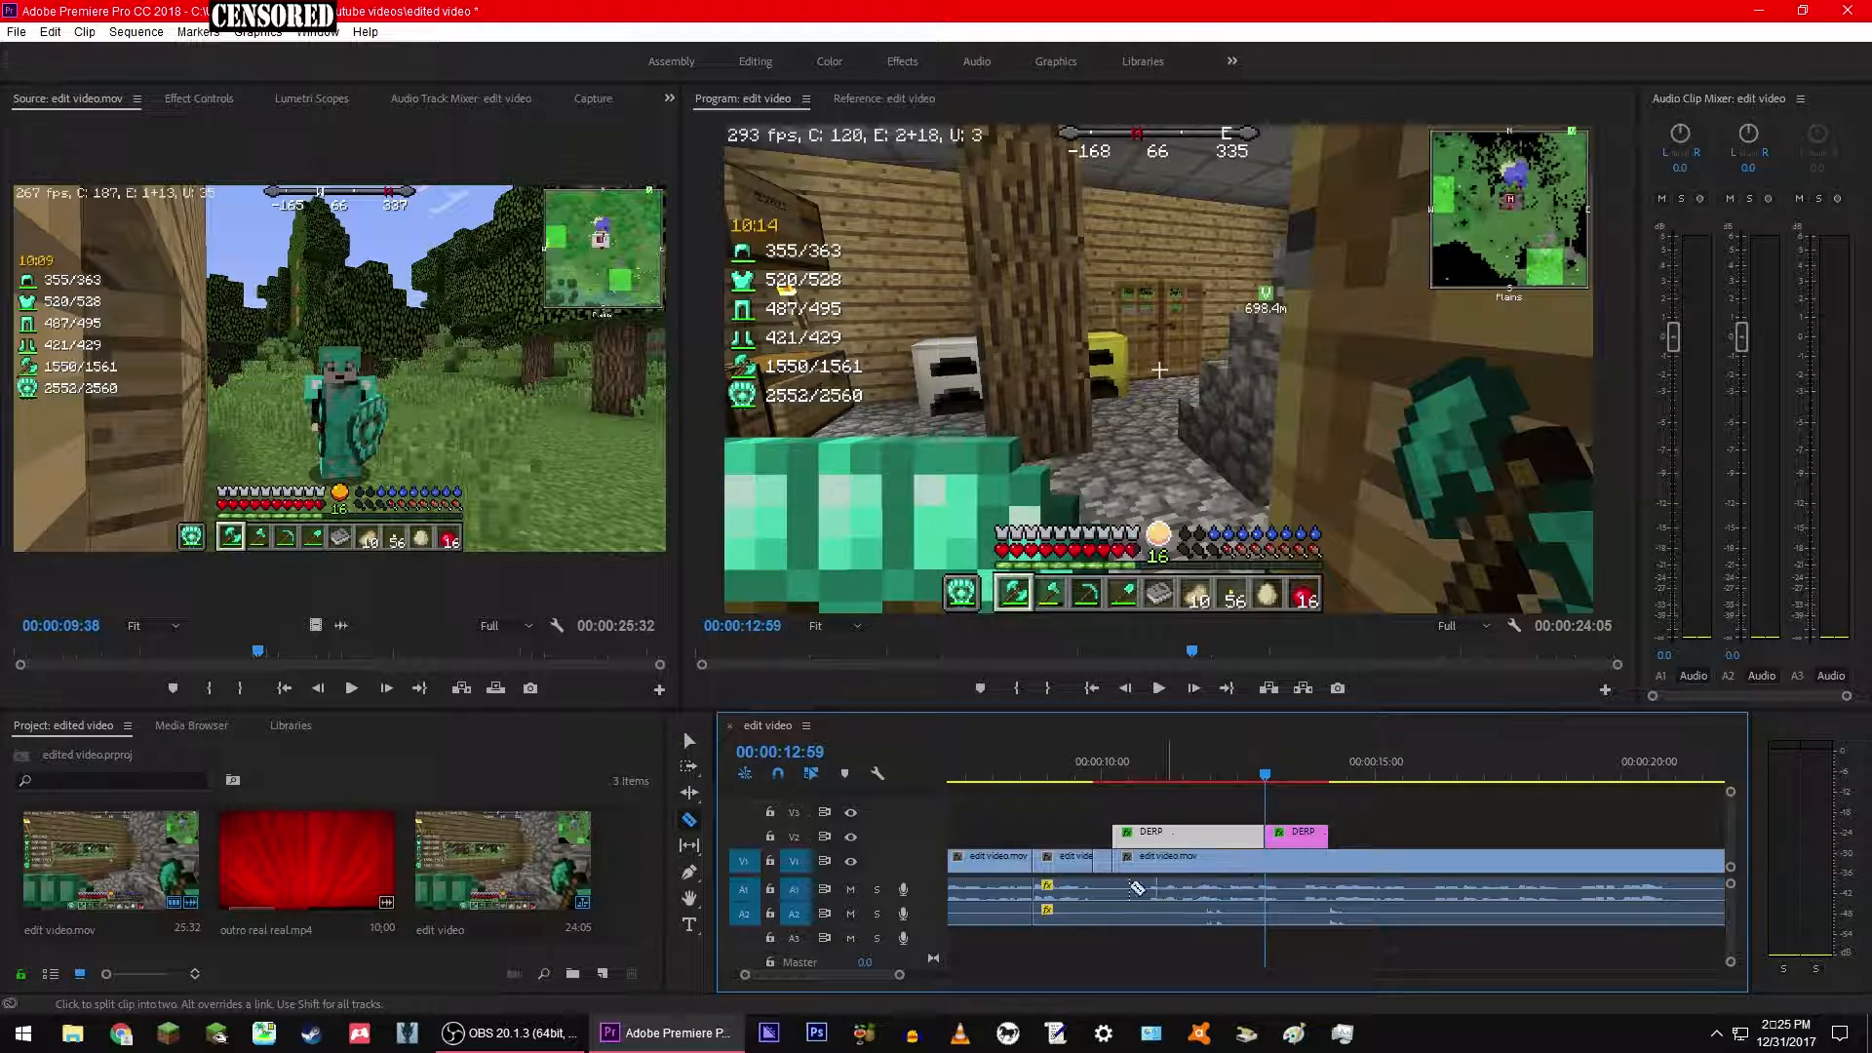
{"action": "key", "text": "v"}
{"action": "left_click", "coordinate": [1293, 846]}
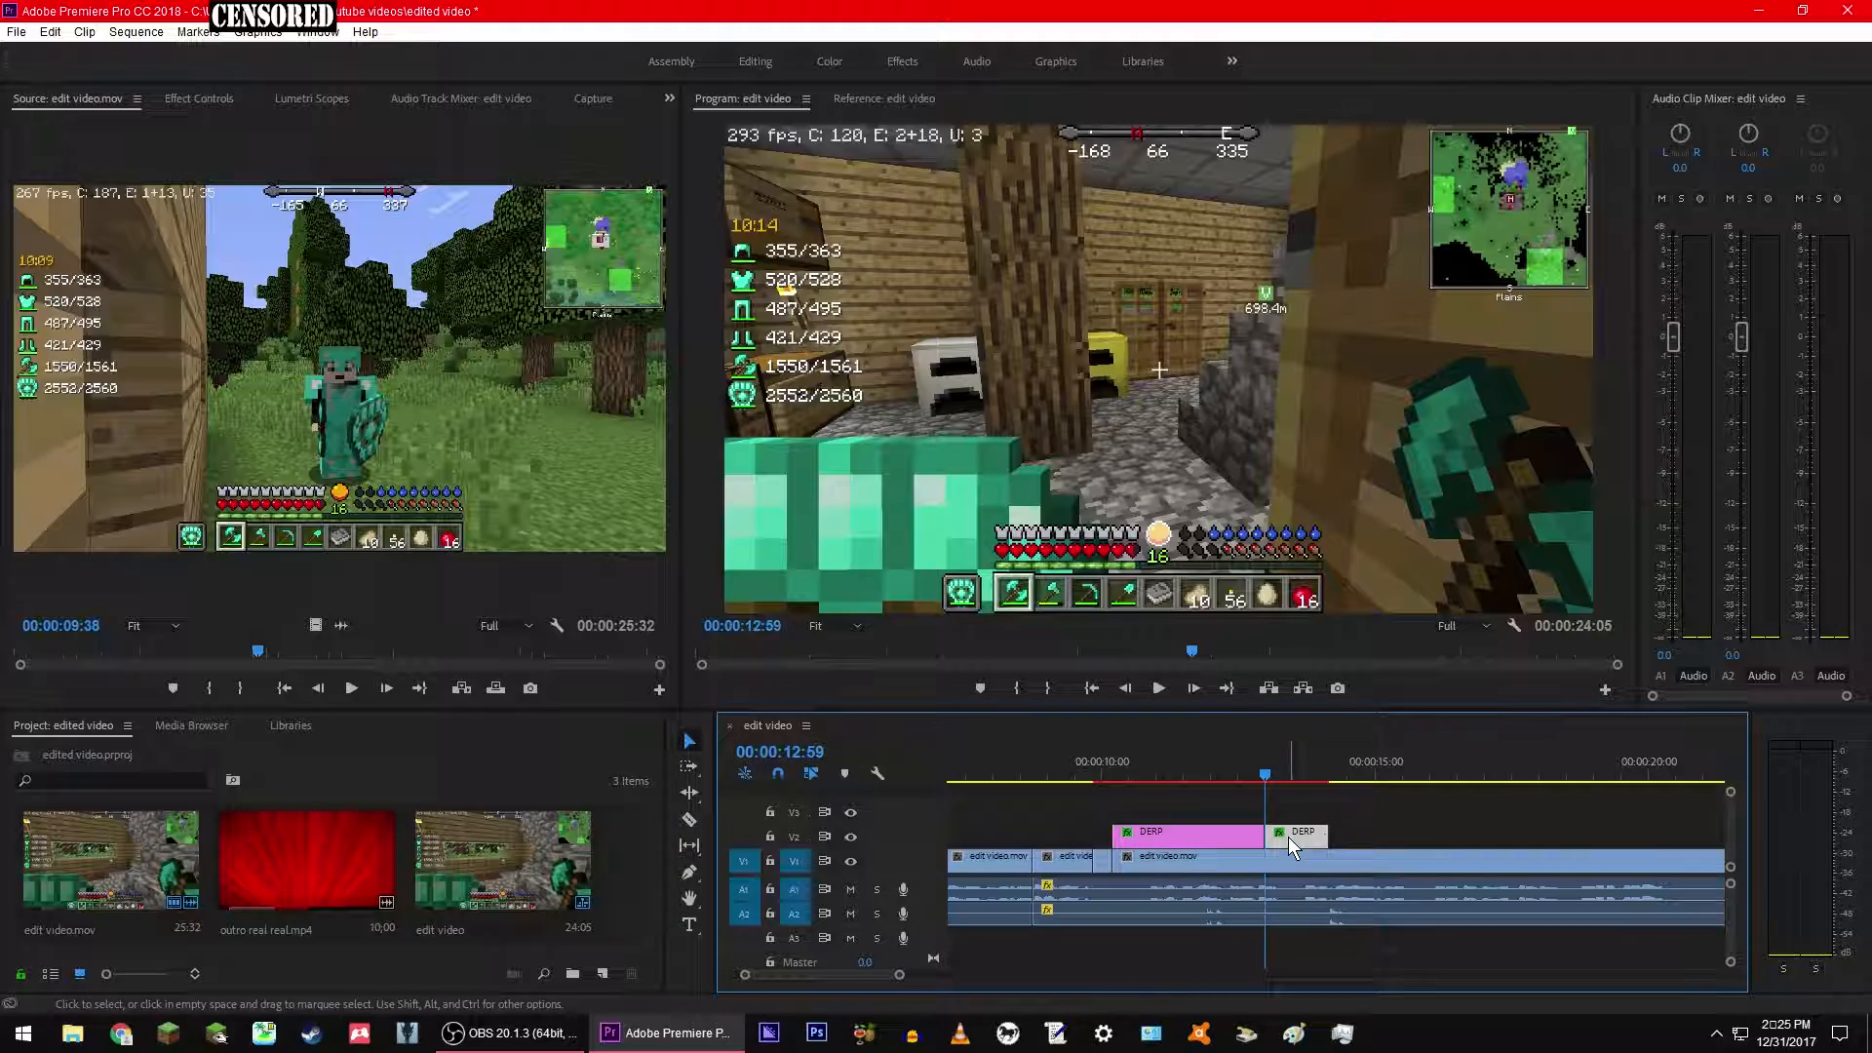
{"action": "key", "text": "Delete"}
Step: Replay the sequence from about 00:00:10:08 and scrub back to 00:00:12:17 to check the trimmed DERP title
{"action": "left_click", "coordinate": [1263, 780]}
{"action": "left_click_drag", "start_coordinate": [1263, 780], "coordinate": [1110, 782]}
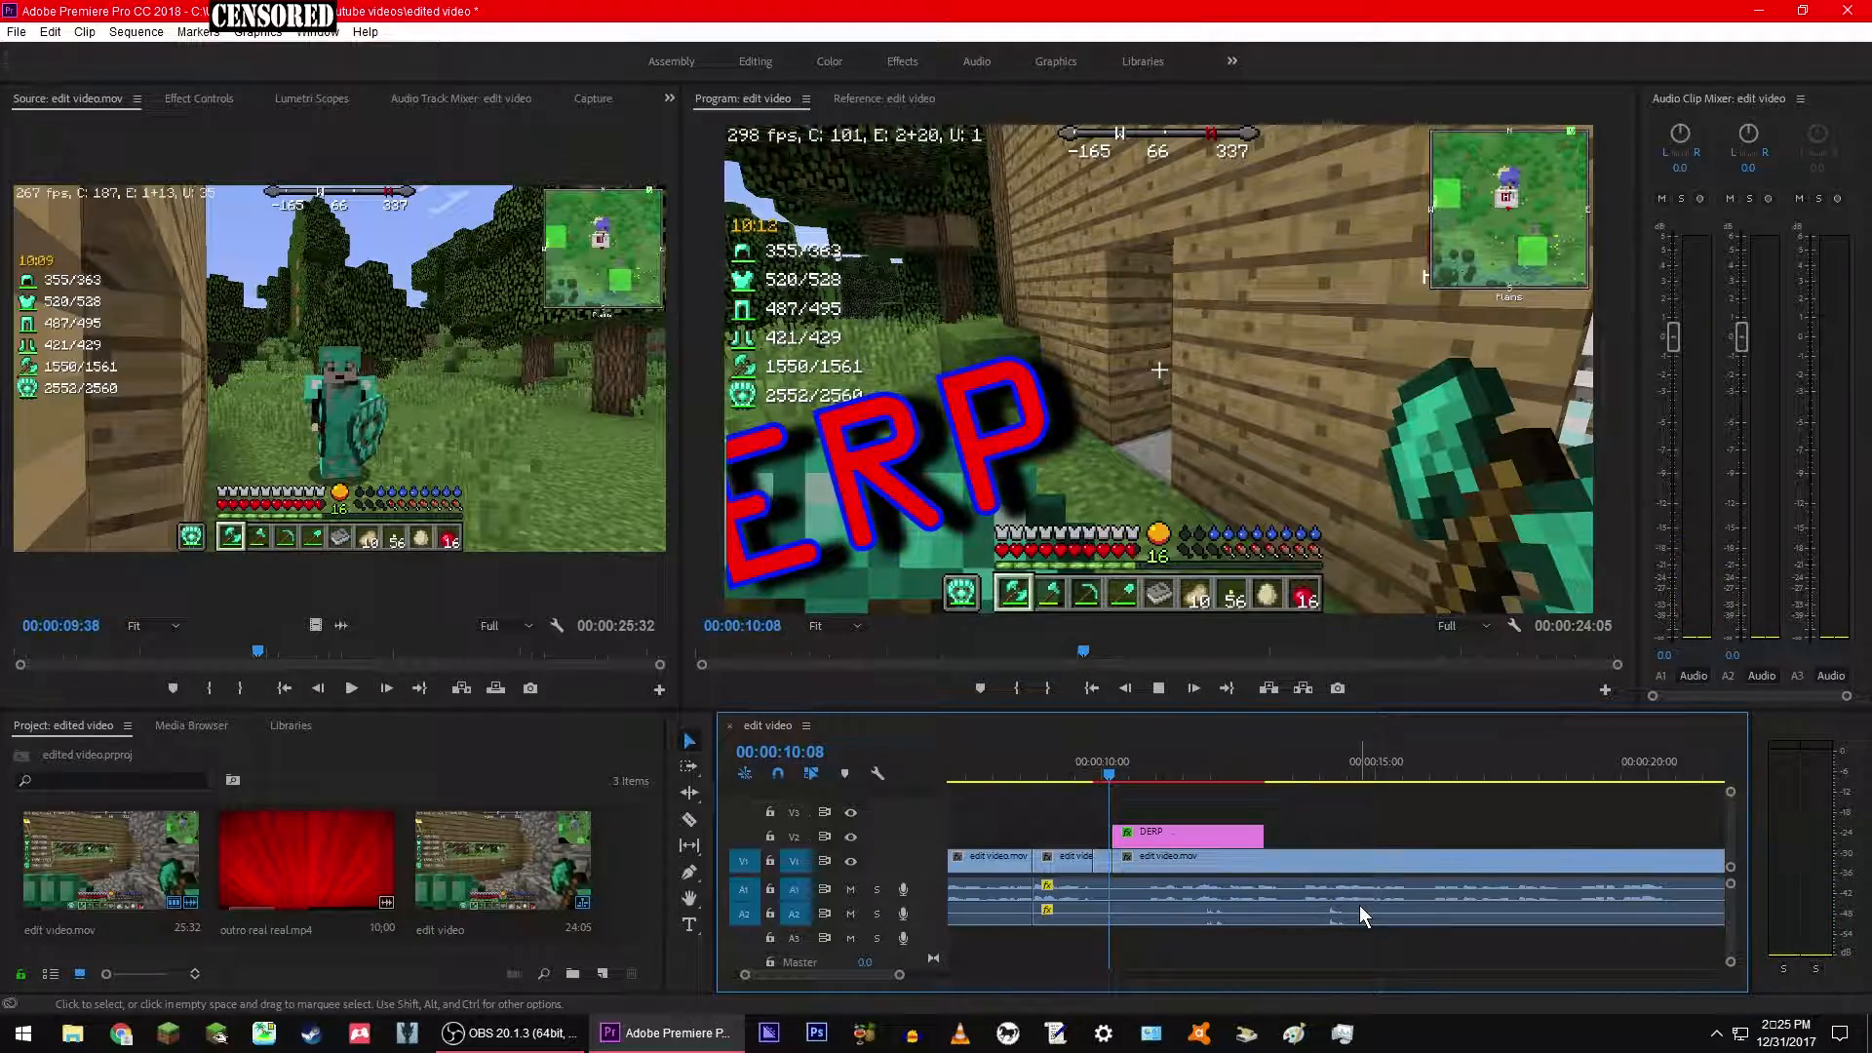
{"action": "key", "text": "space"}
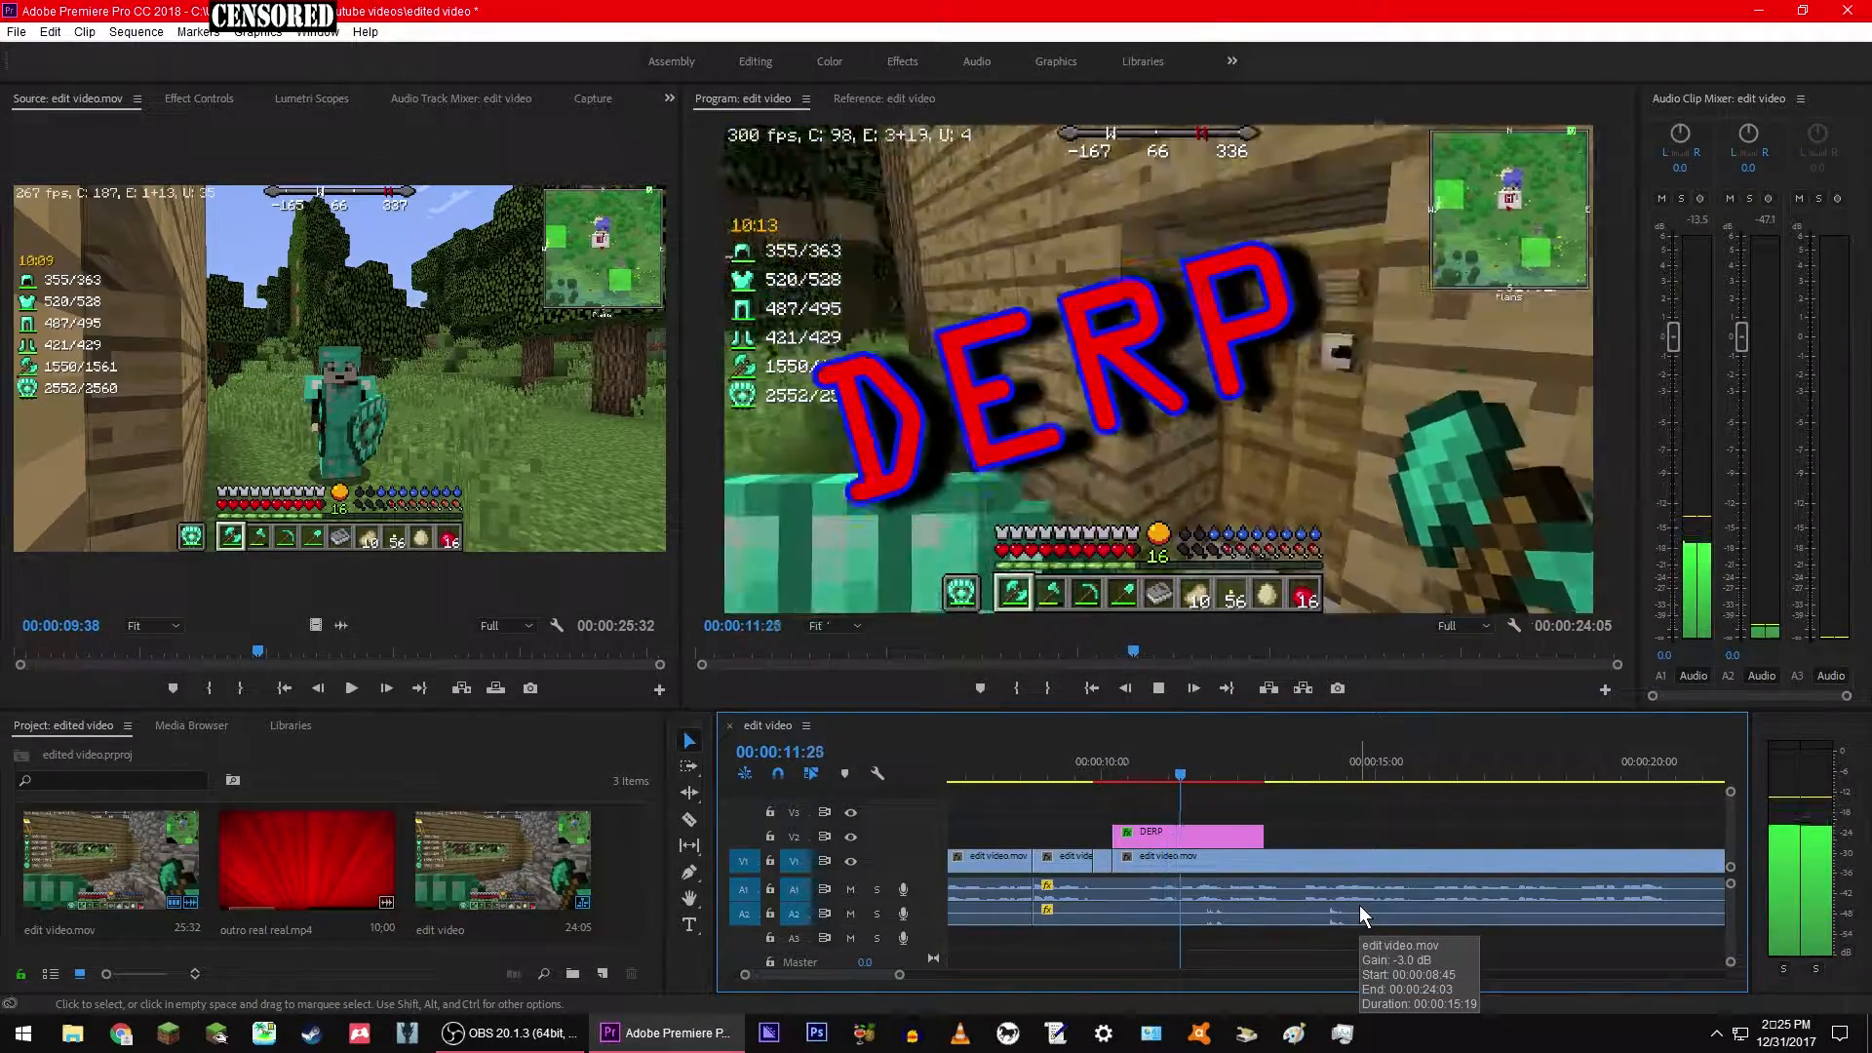
{"action": "key", "text": "space"}
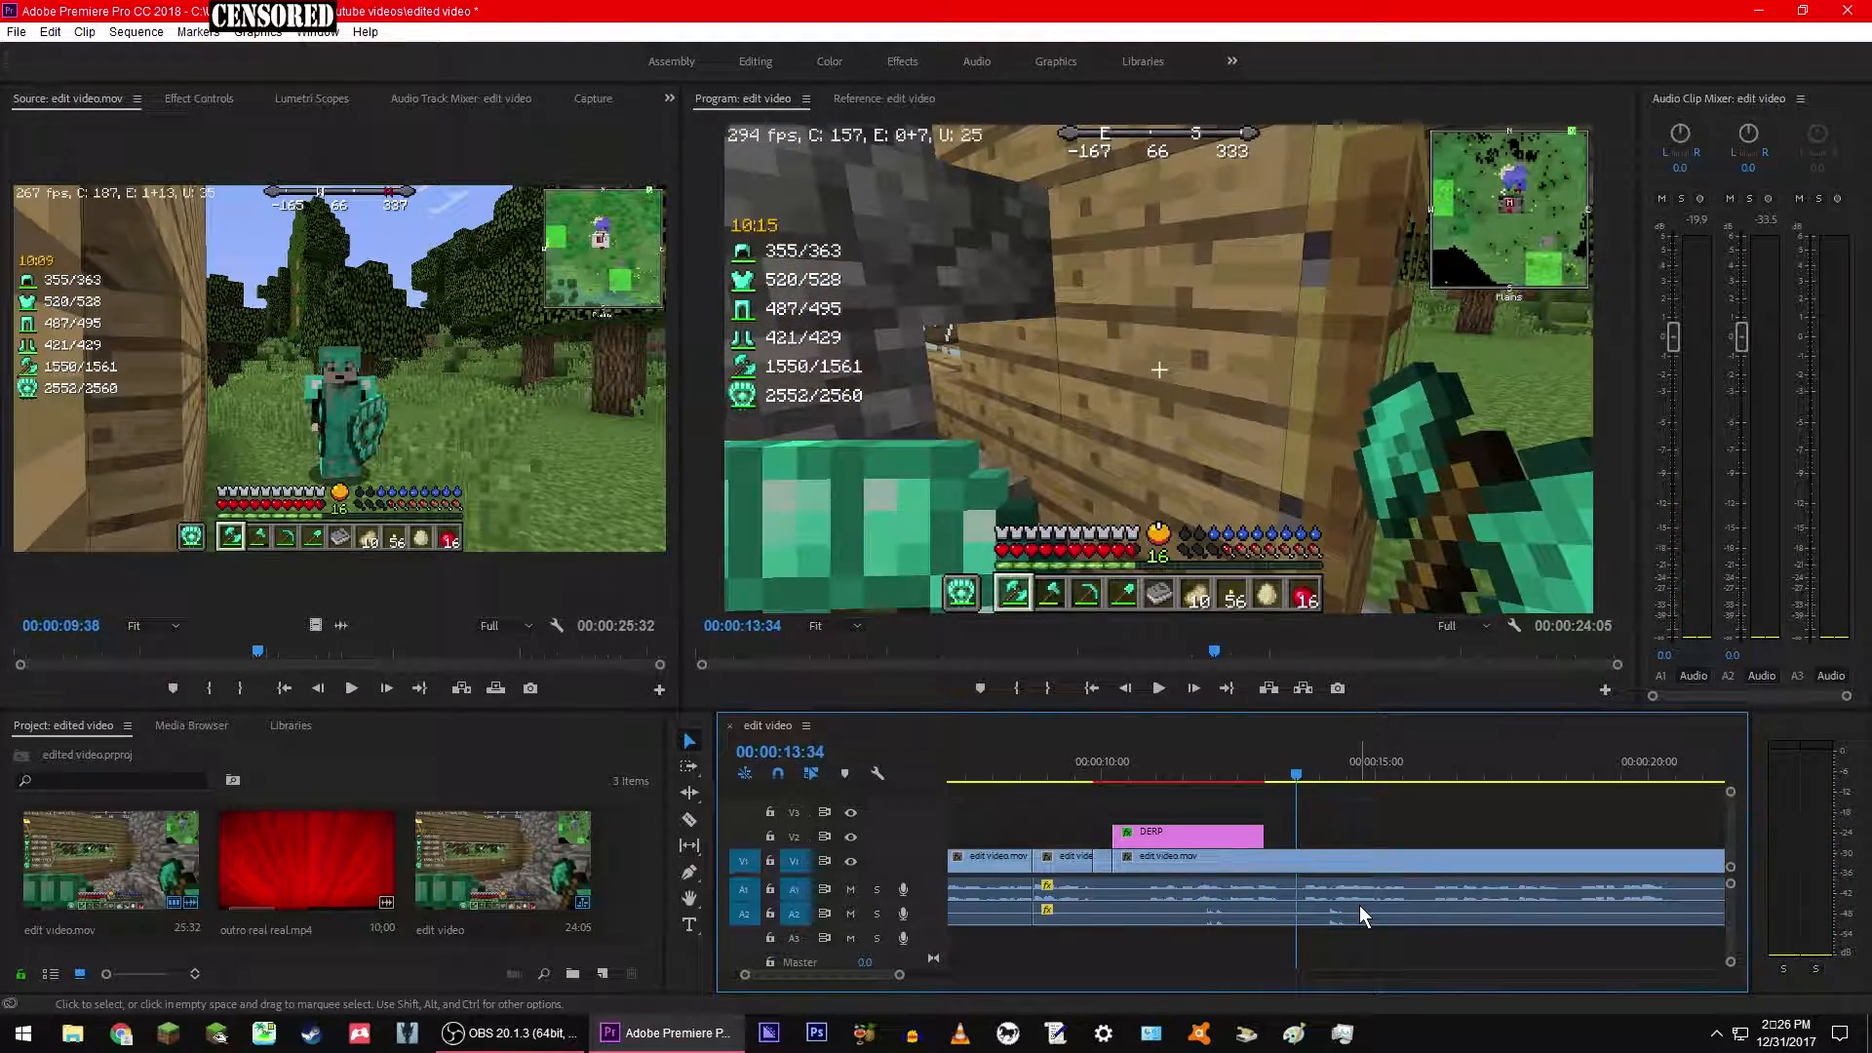
{"action": "left_click", "coordinate": [1295, 774]}
{"action": "left_click_drag", "start_coordinate": [1295, 774], "coordinate": [1230, 780]}
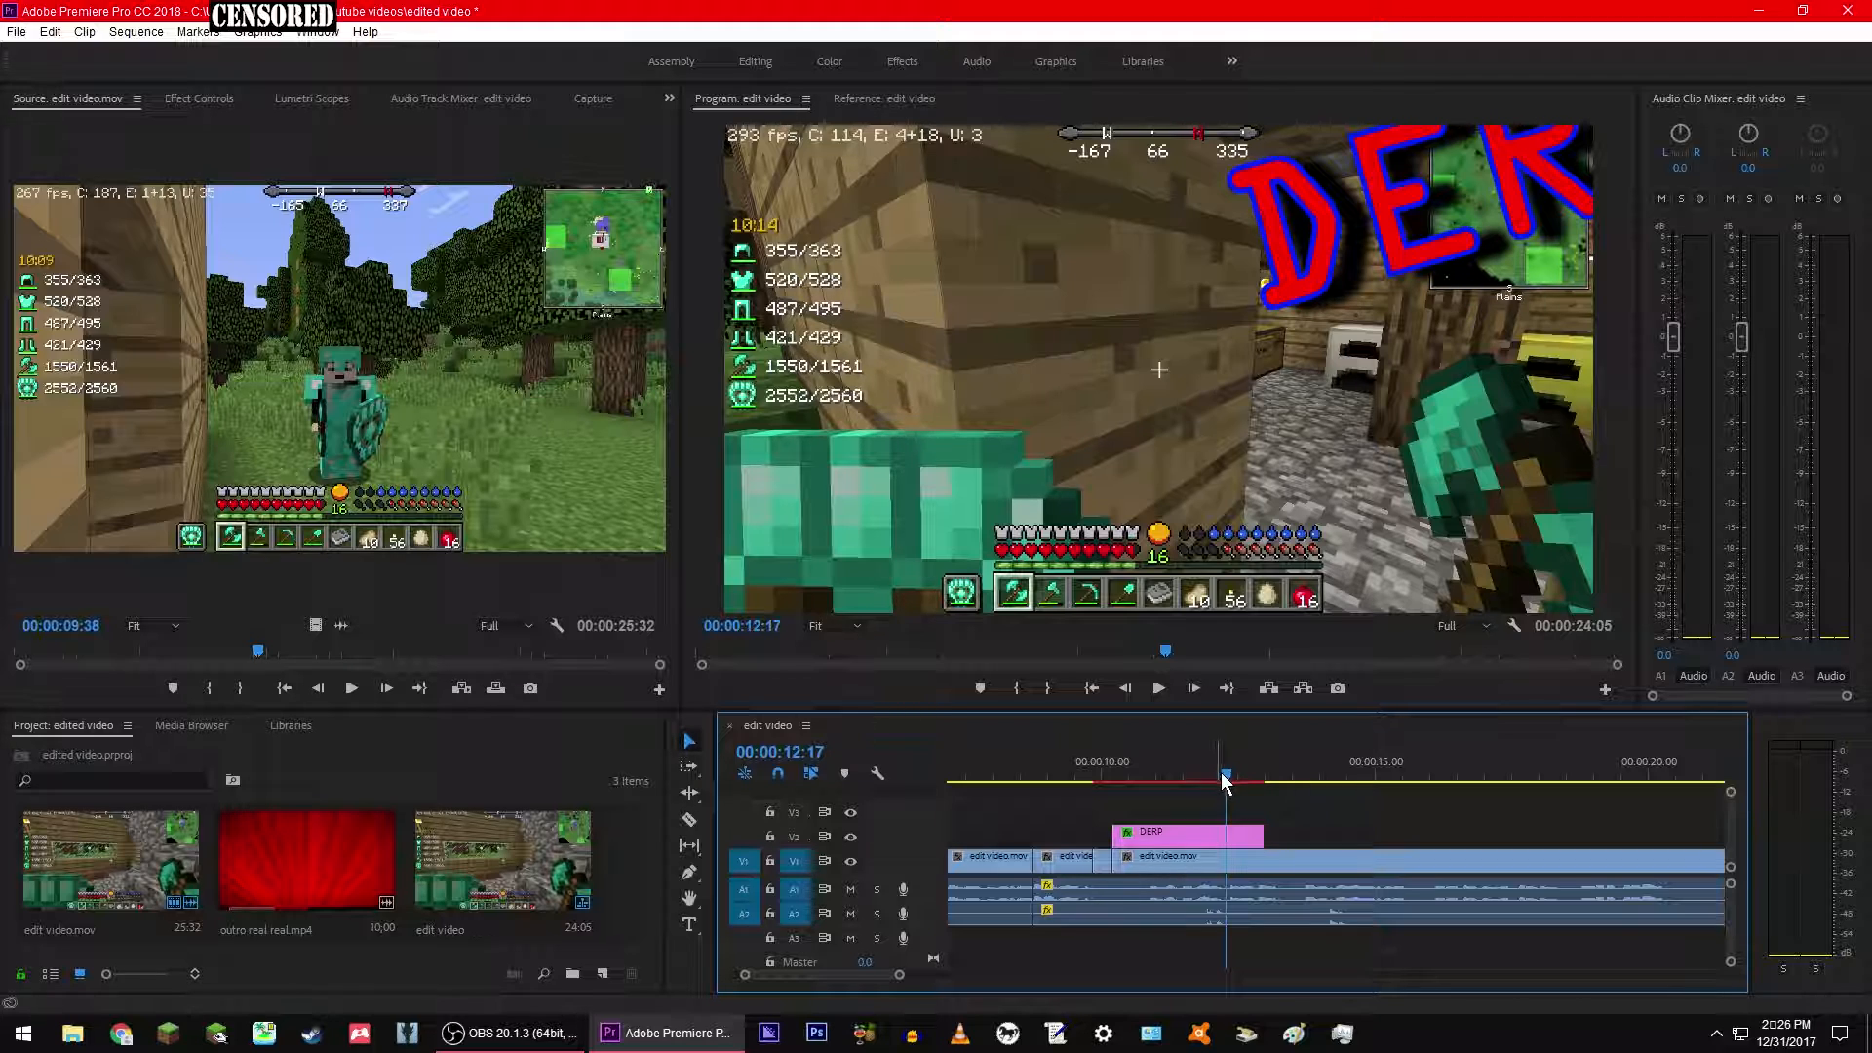
Step: In the Effects workspace, split the last edit video.mov clip with the Razor tool at about 00:00:23:02, near the sequence's end
{"action": "left_click_drag", "start_coordinate": [1226, 775], "coordinate": [1485, 798]}
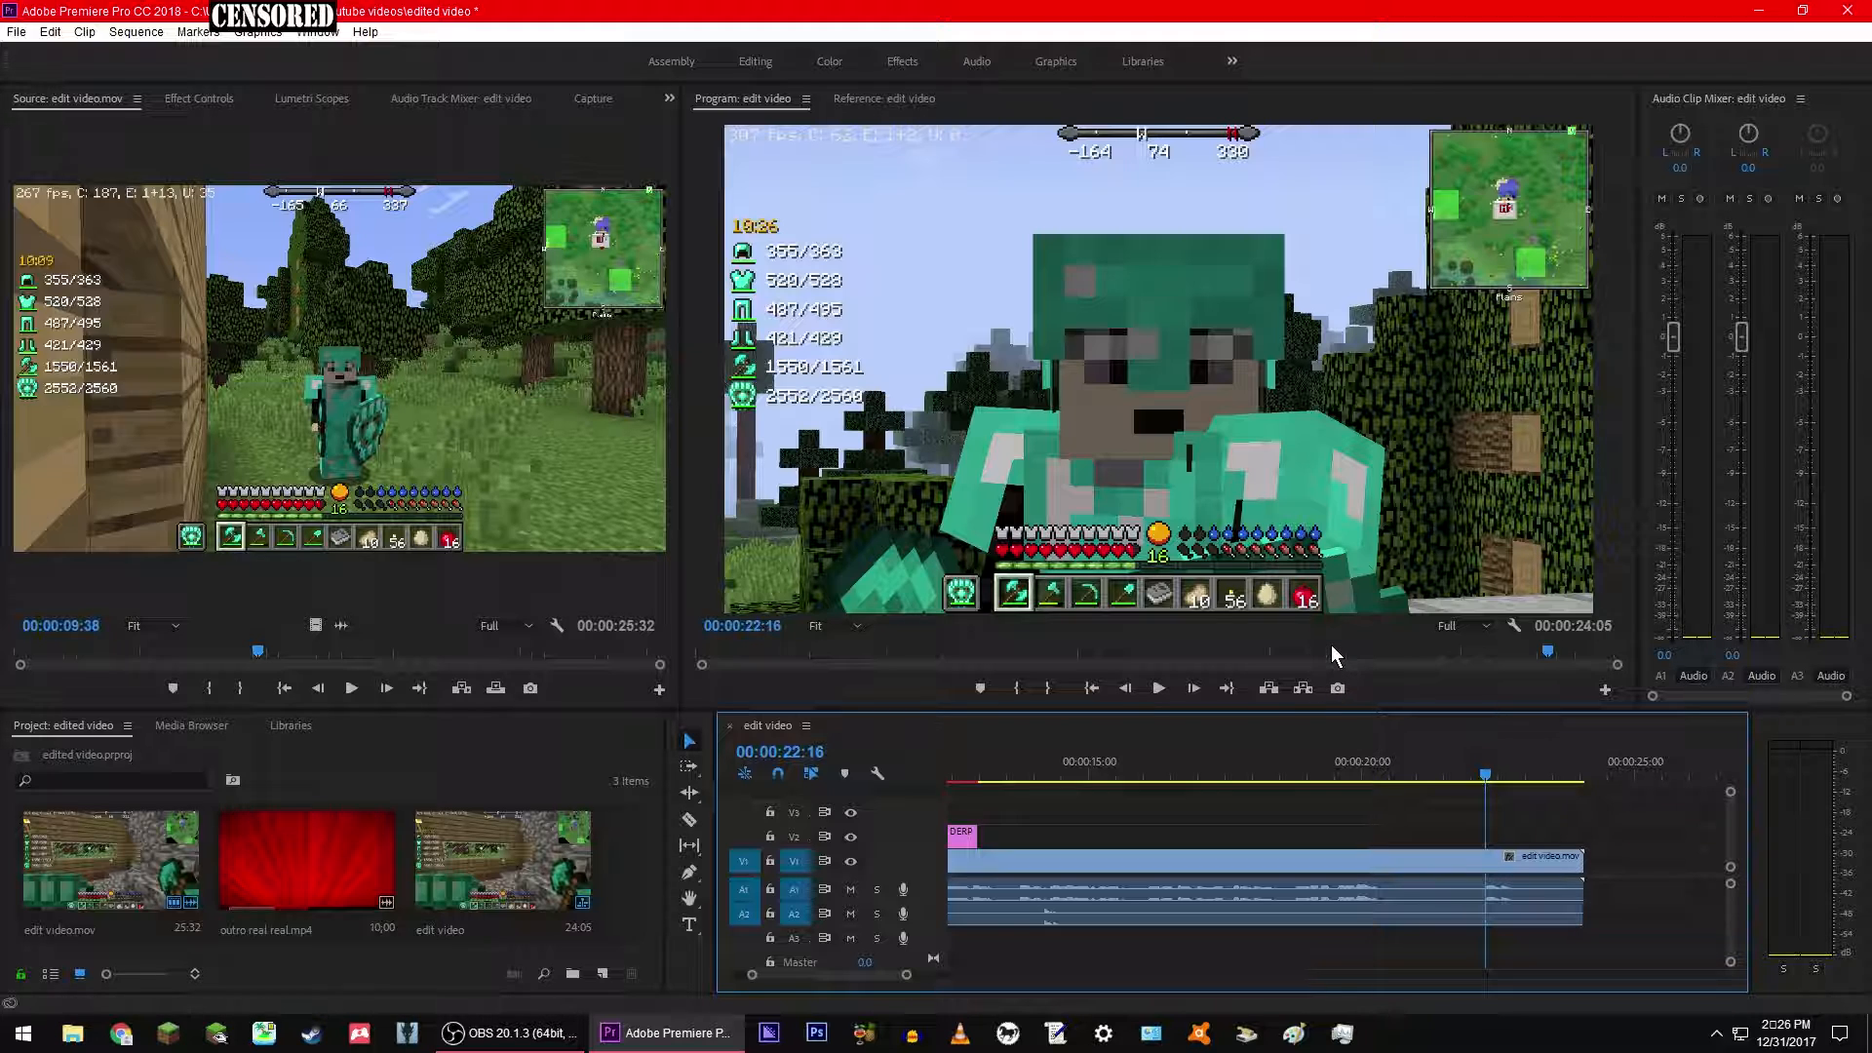
{"action": "left_click", "coordinate": [891, 65]}
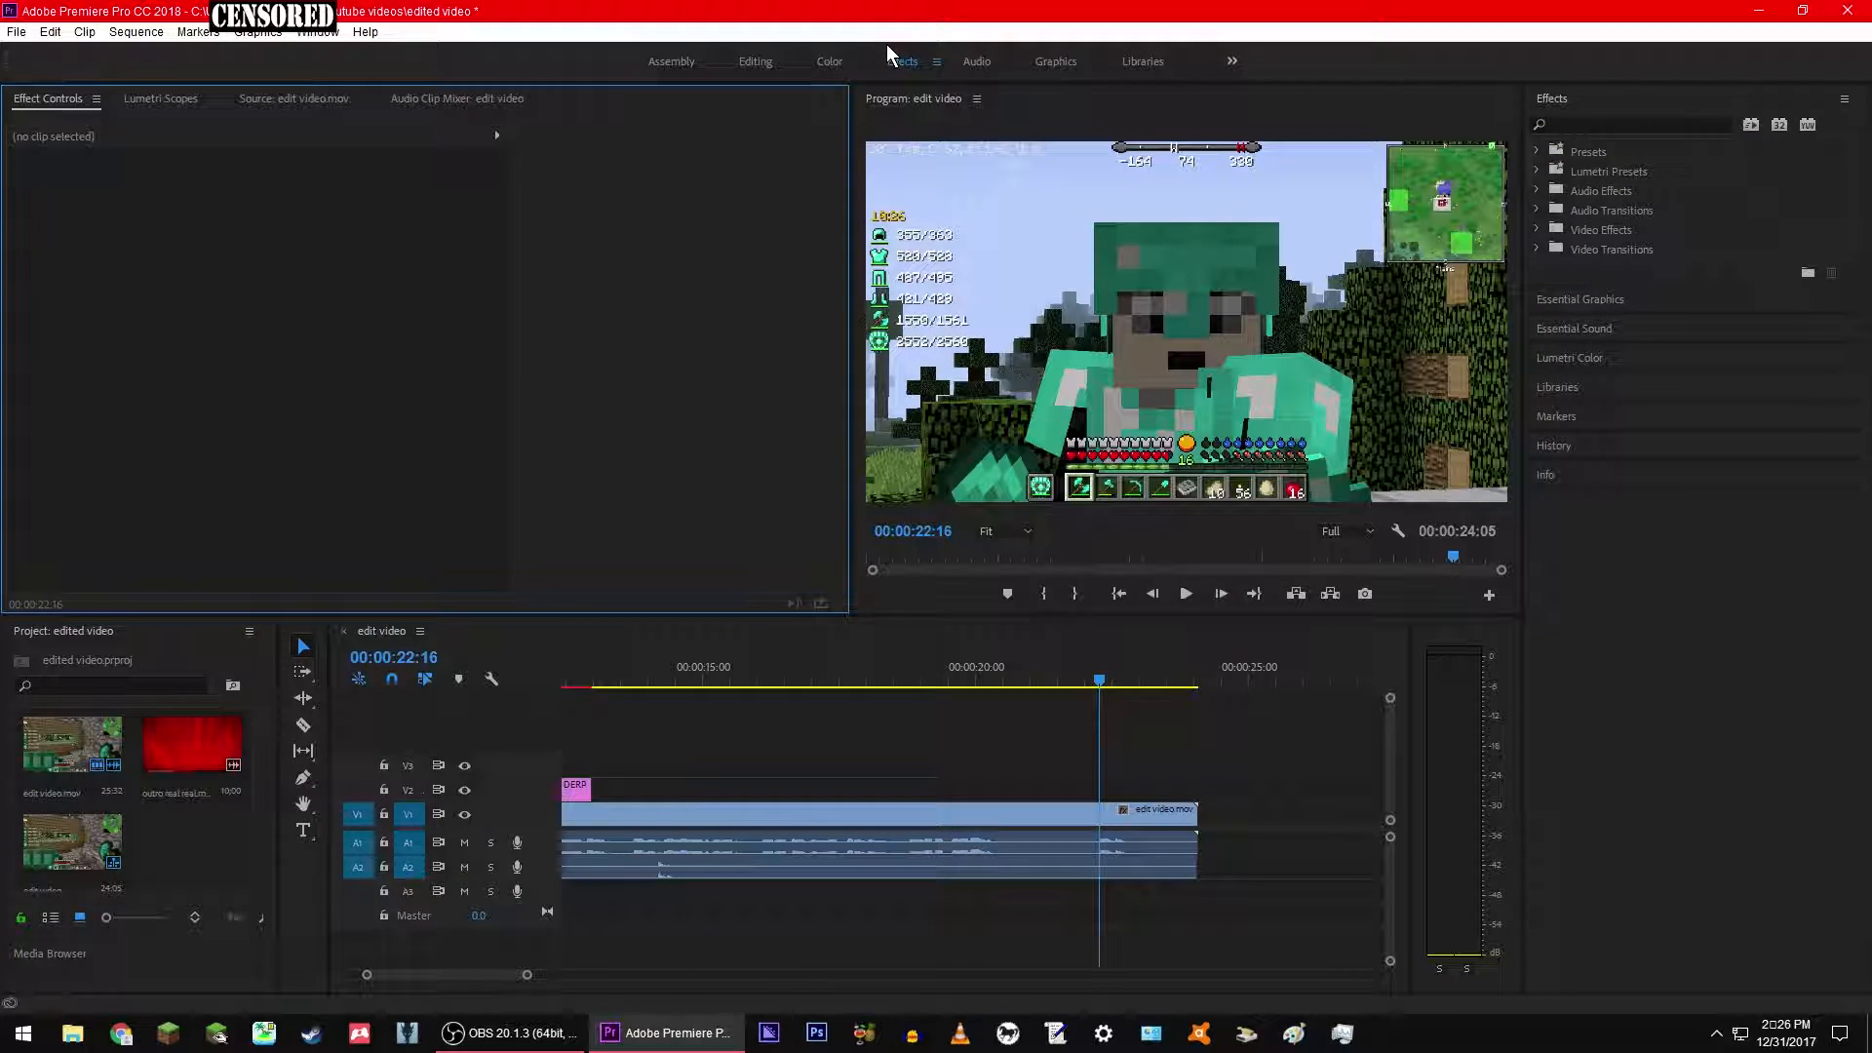
{"action": "left_click", "coordinate": [1139, 815]}
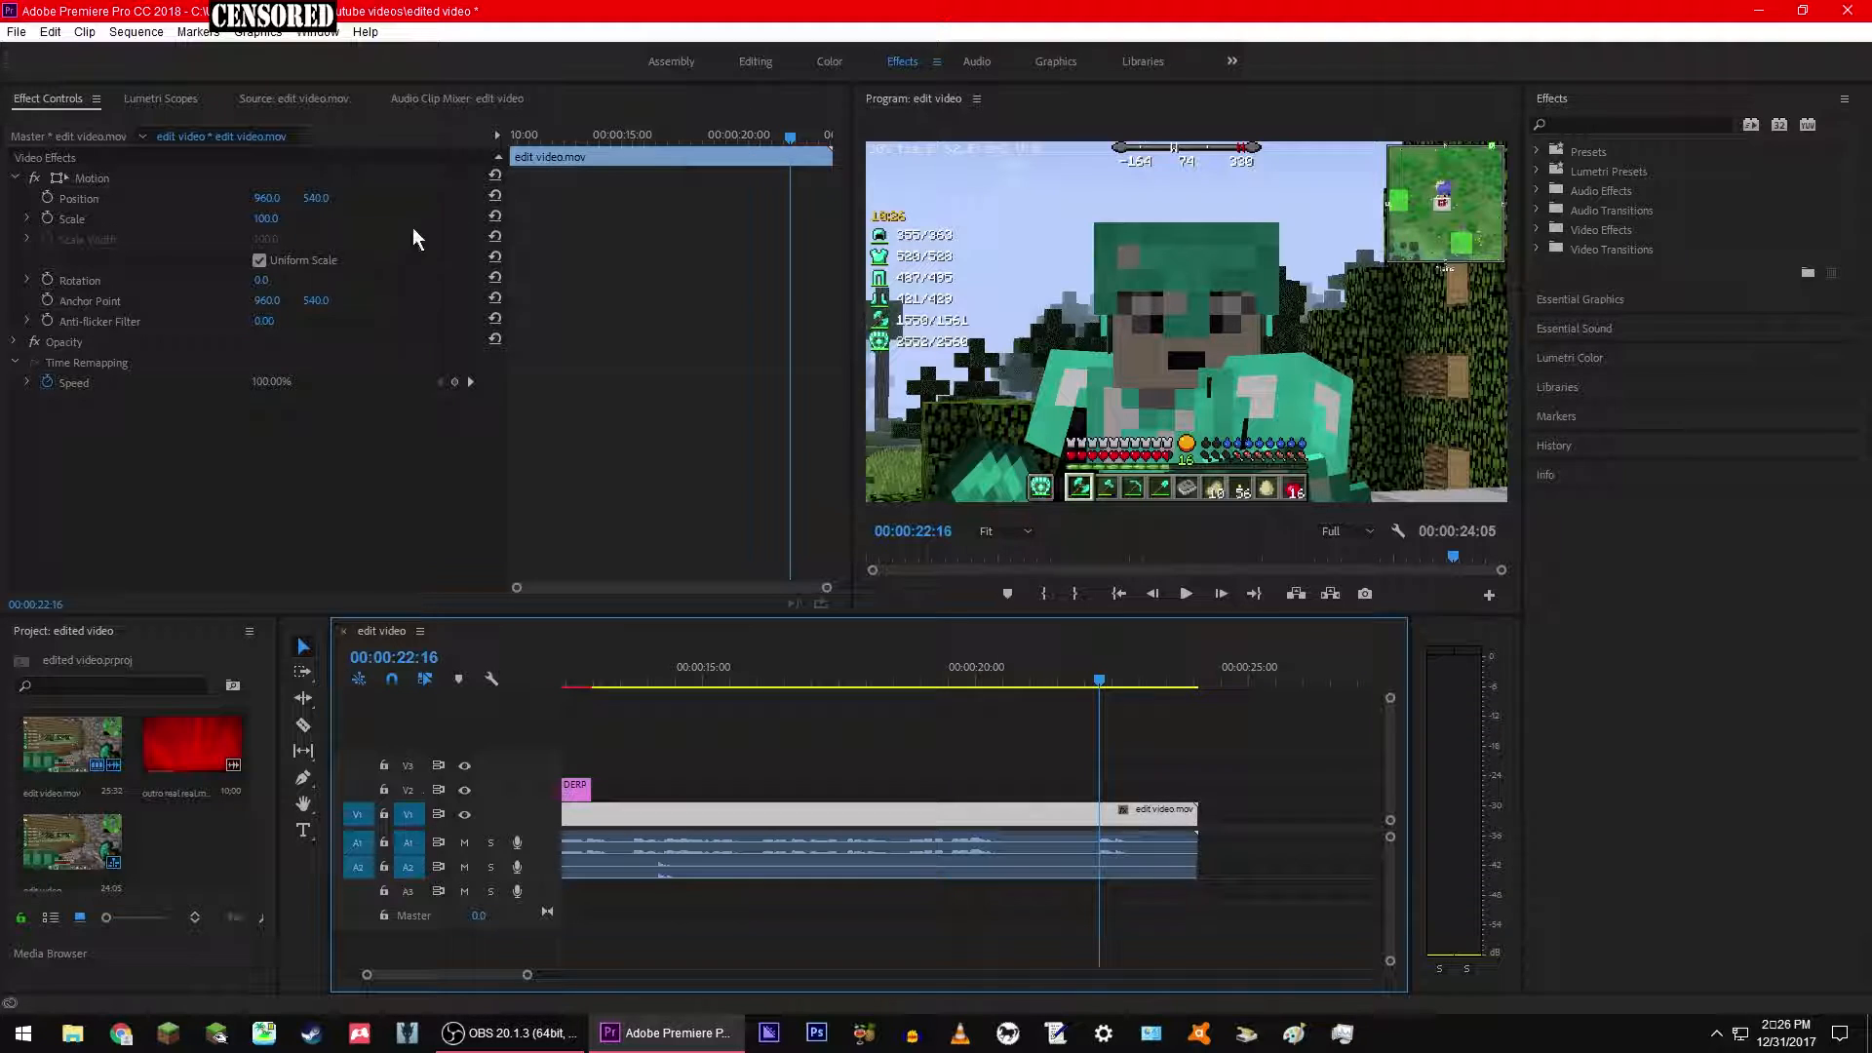
{"action": "left_click", "coordinate": [302, 726]}
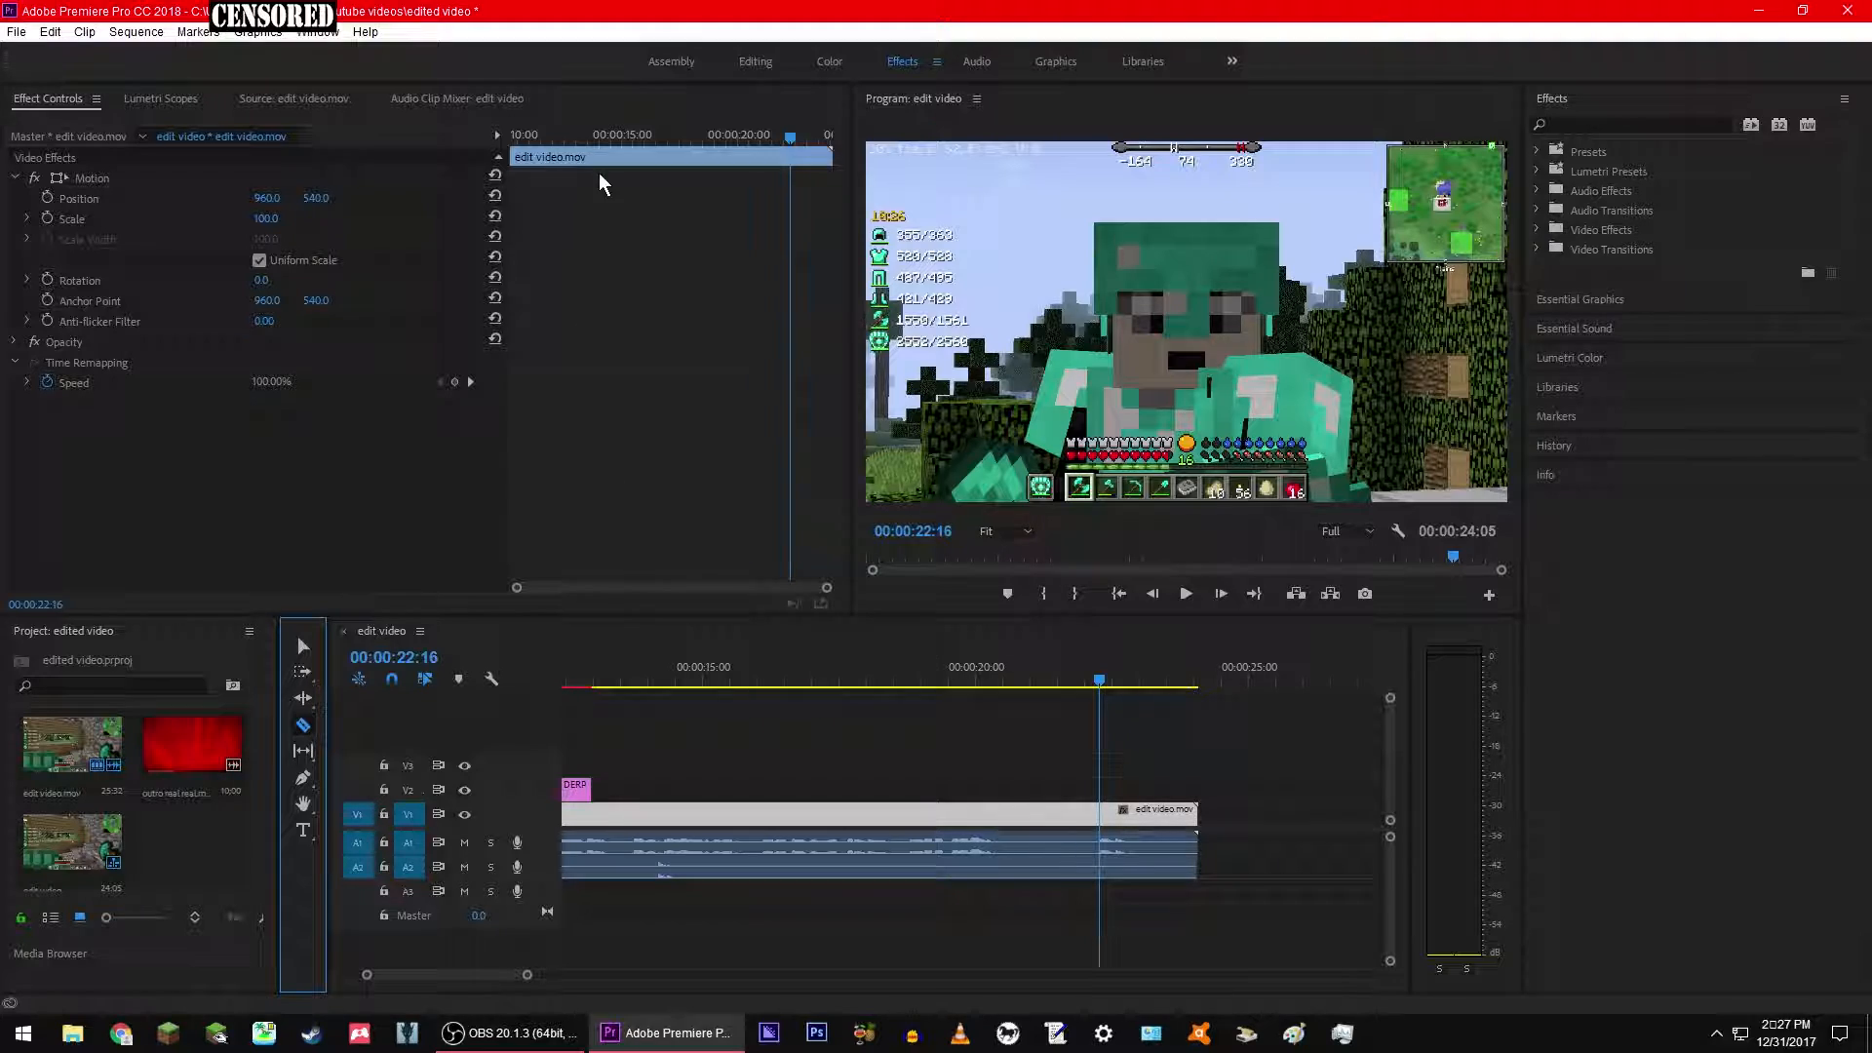
{"action": "left_click_drag", "start_coordinate": [780, 134], "coordinate": [825, 134]}
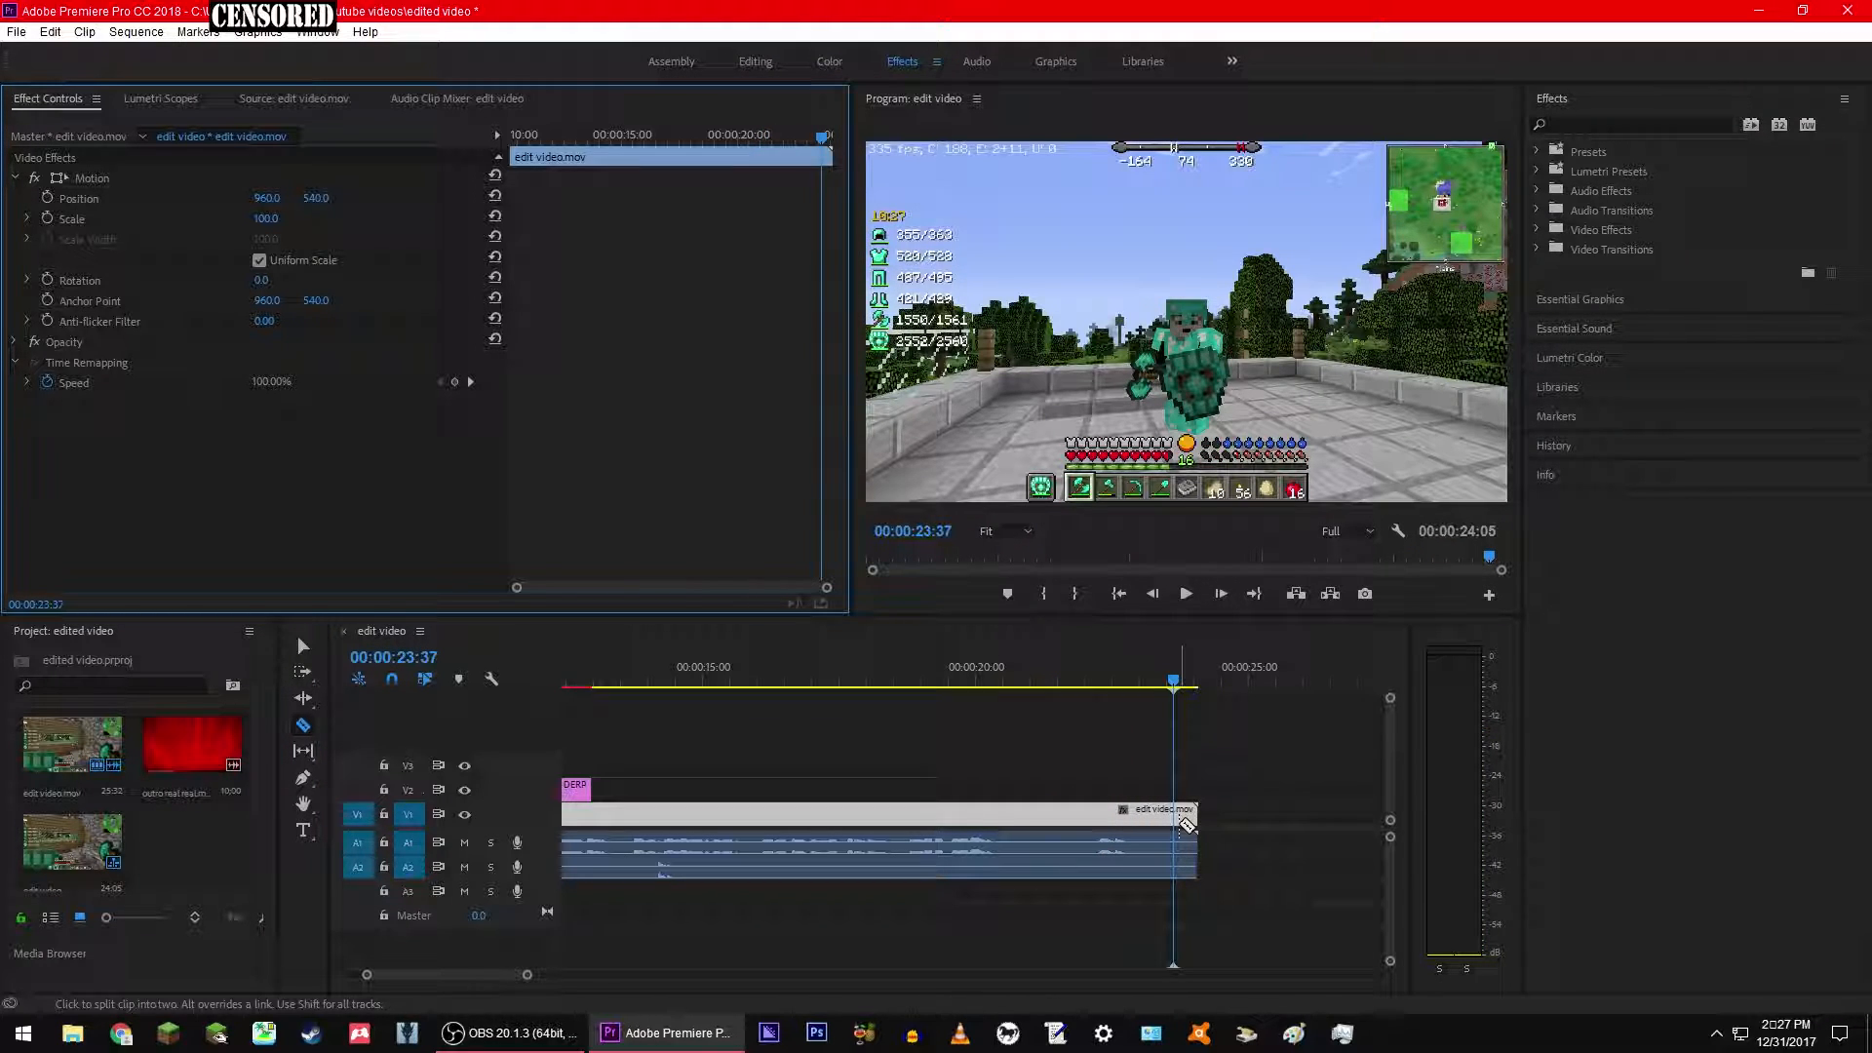
{"action": "left_click_drag", "start_coordinate": [822, 137], "coordinate": [724, 127]}
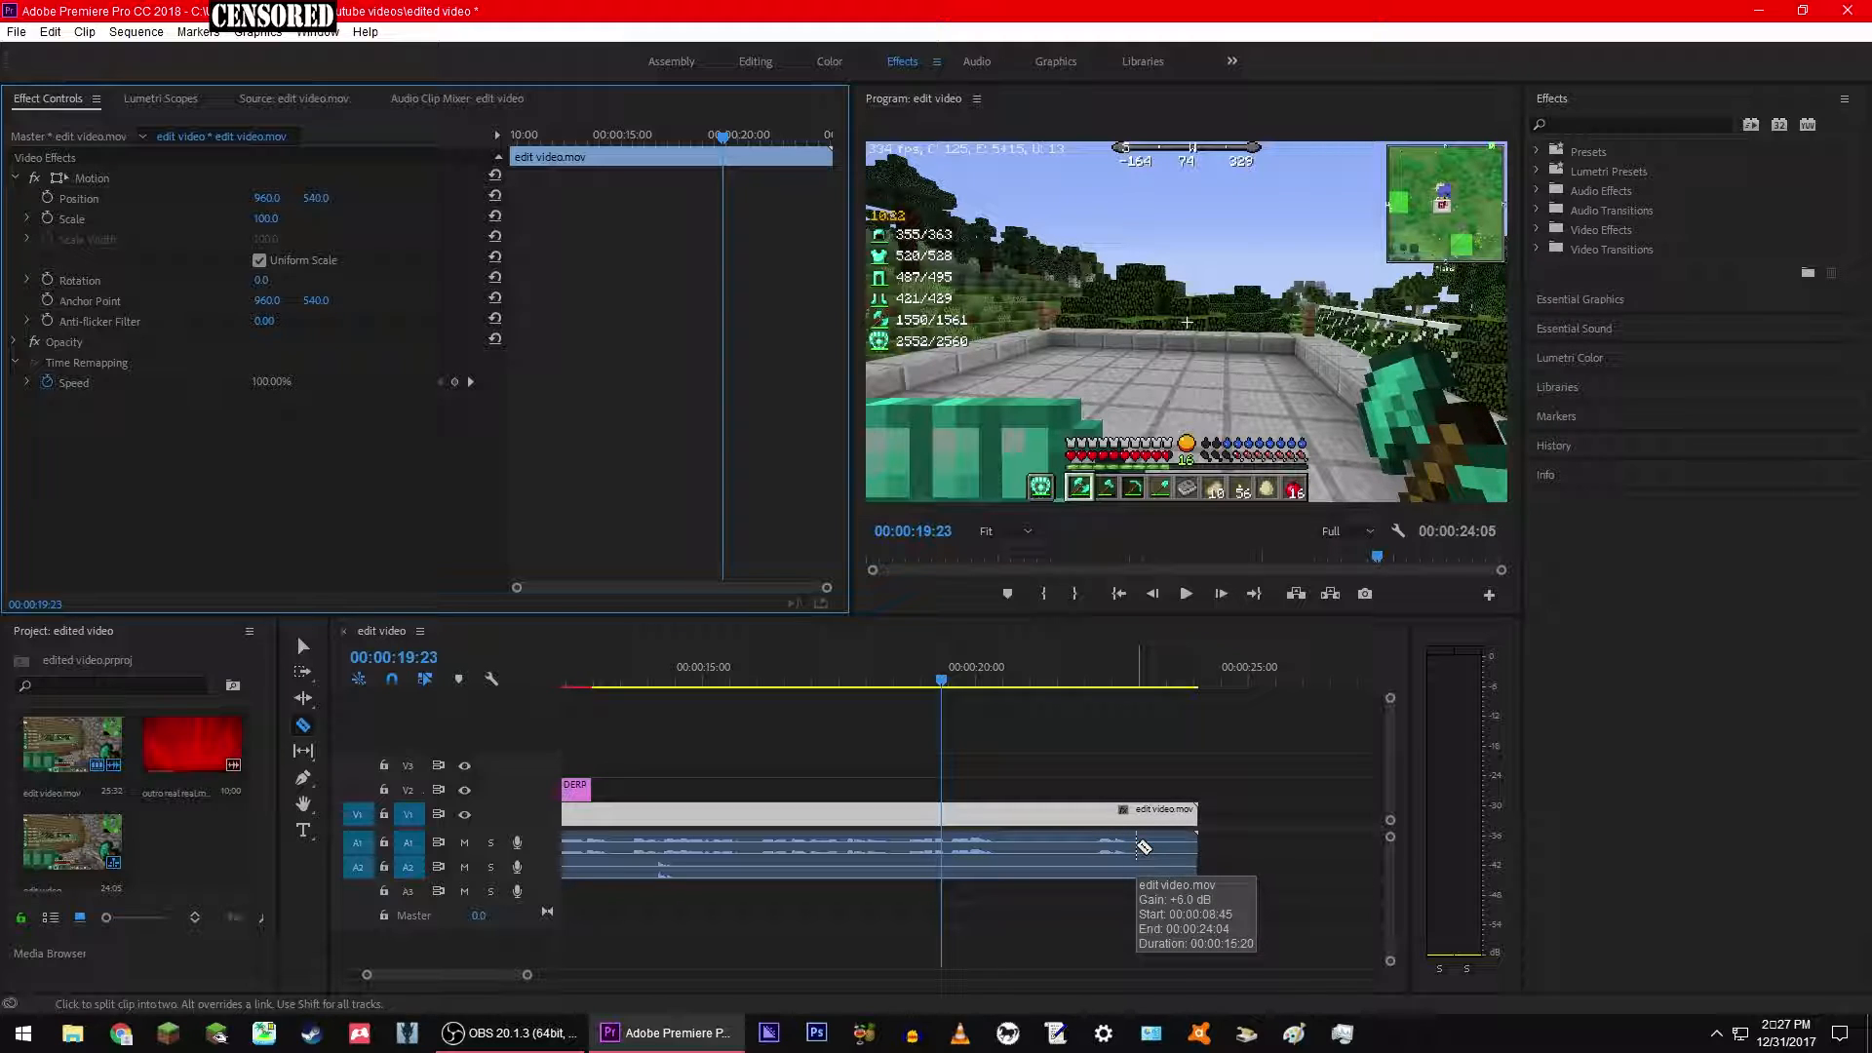
{"action": "left_click", "coordinate": [1143, 815]}
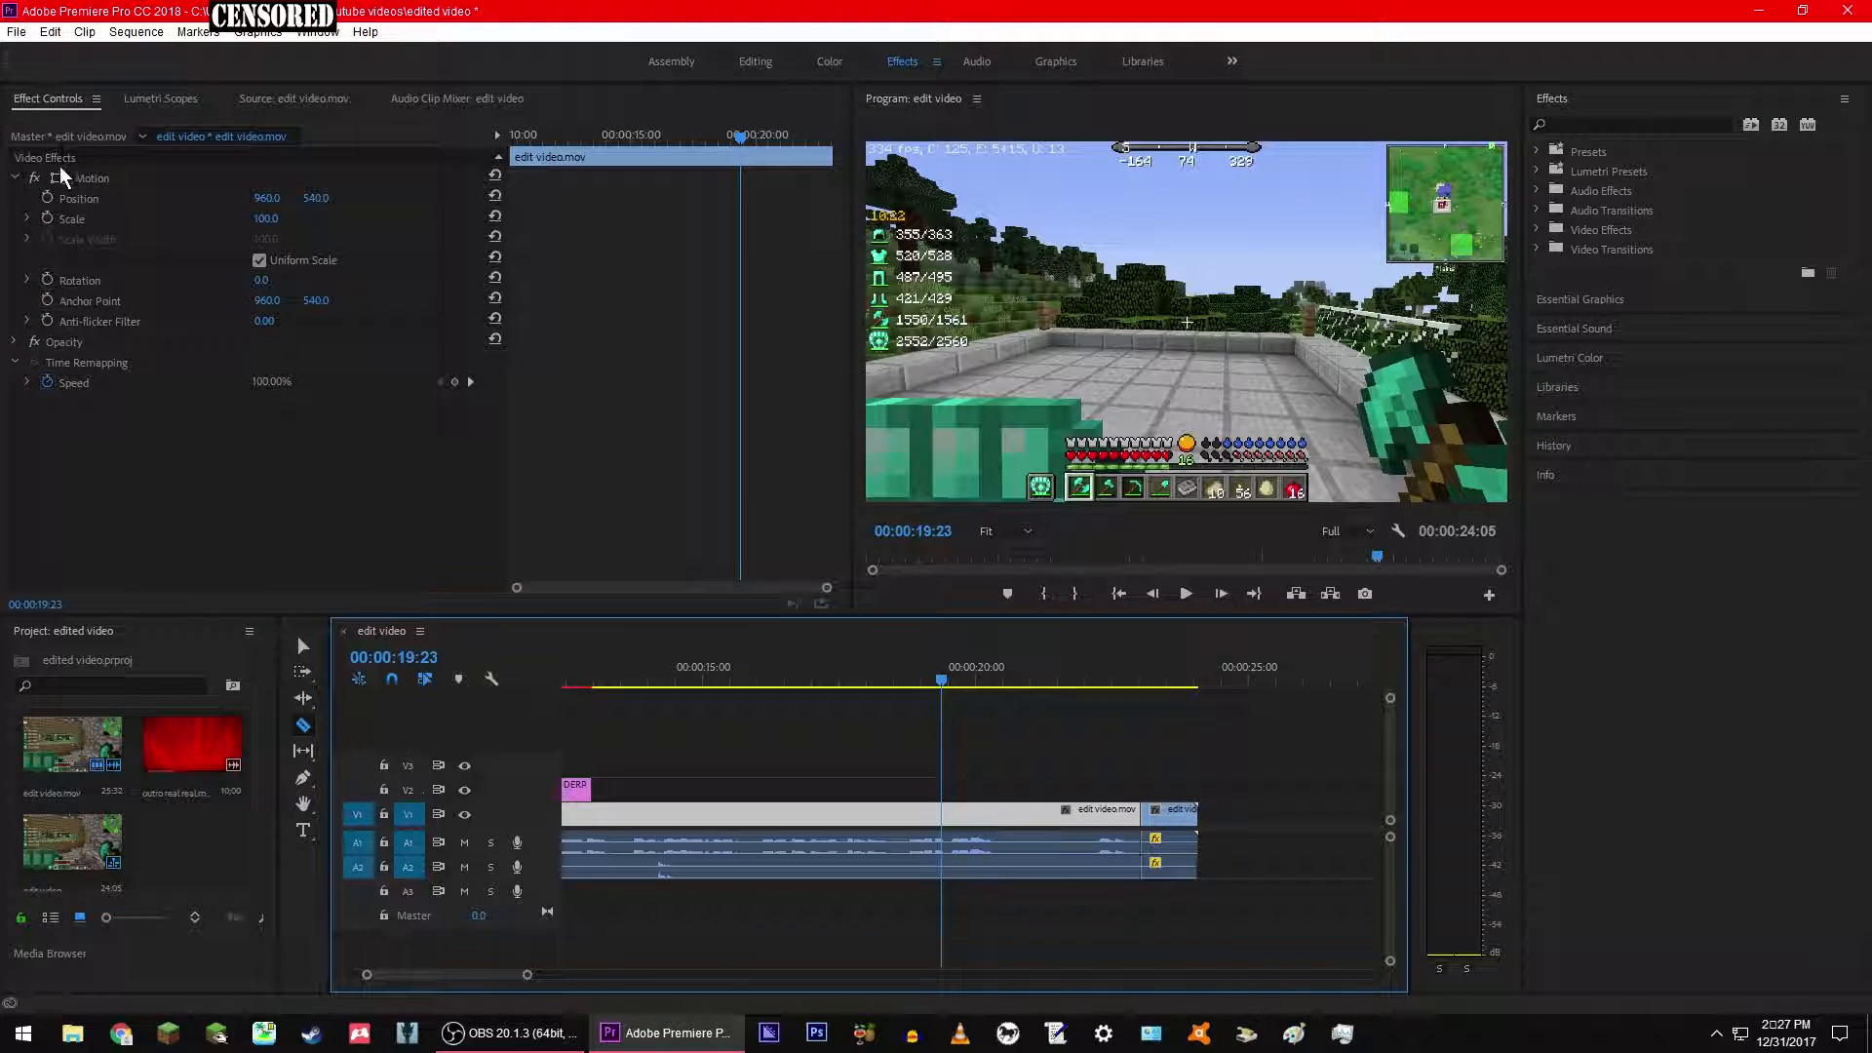
Step: Select the short final clip with the Selection tool and place the playhead at its start, 00:00:23:02
{"action": "left_click", "coordinate": [303, 648]}
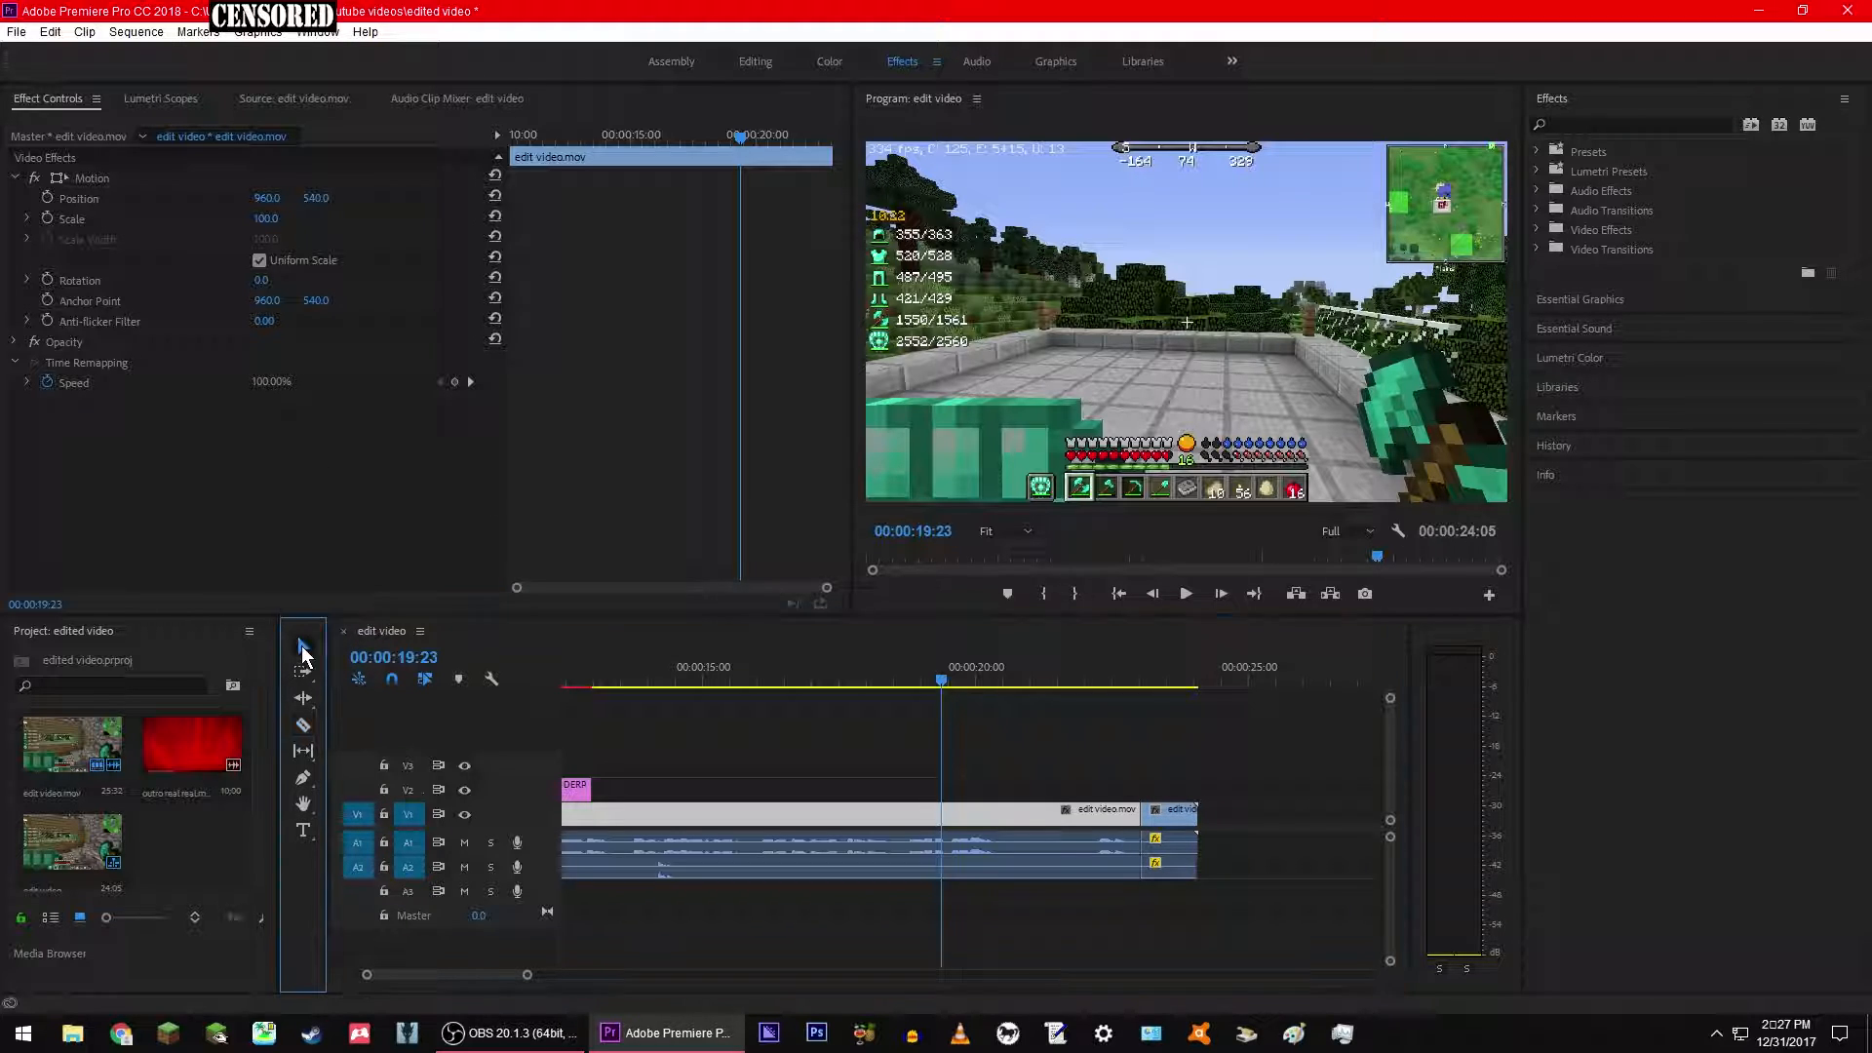
{"action": "left_click_drag", "start_coordinate": [738, 137], "coordinate": [794, 143]}
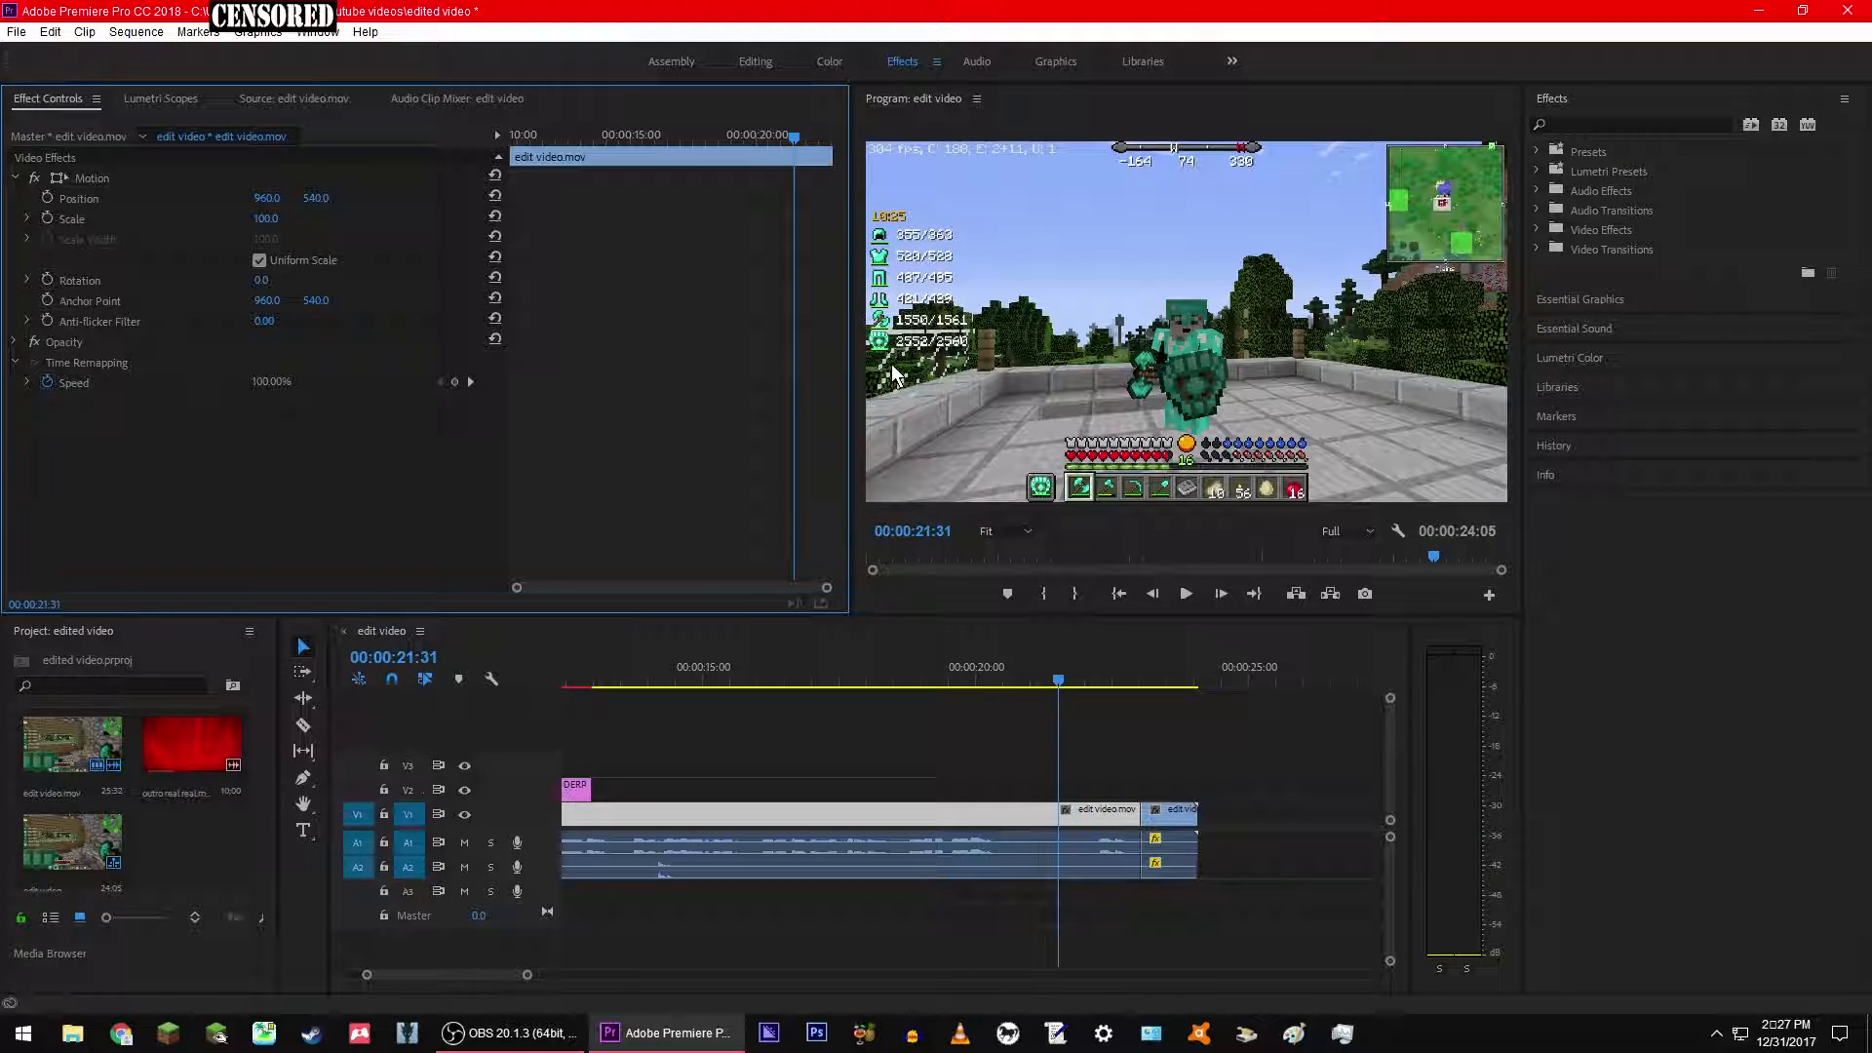
{"action": "left_click", "coordinate": [1215, 825]}
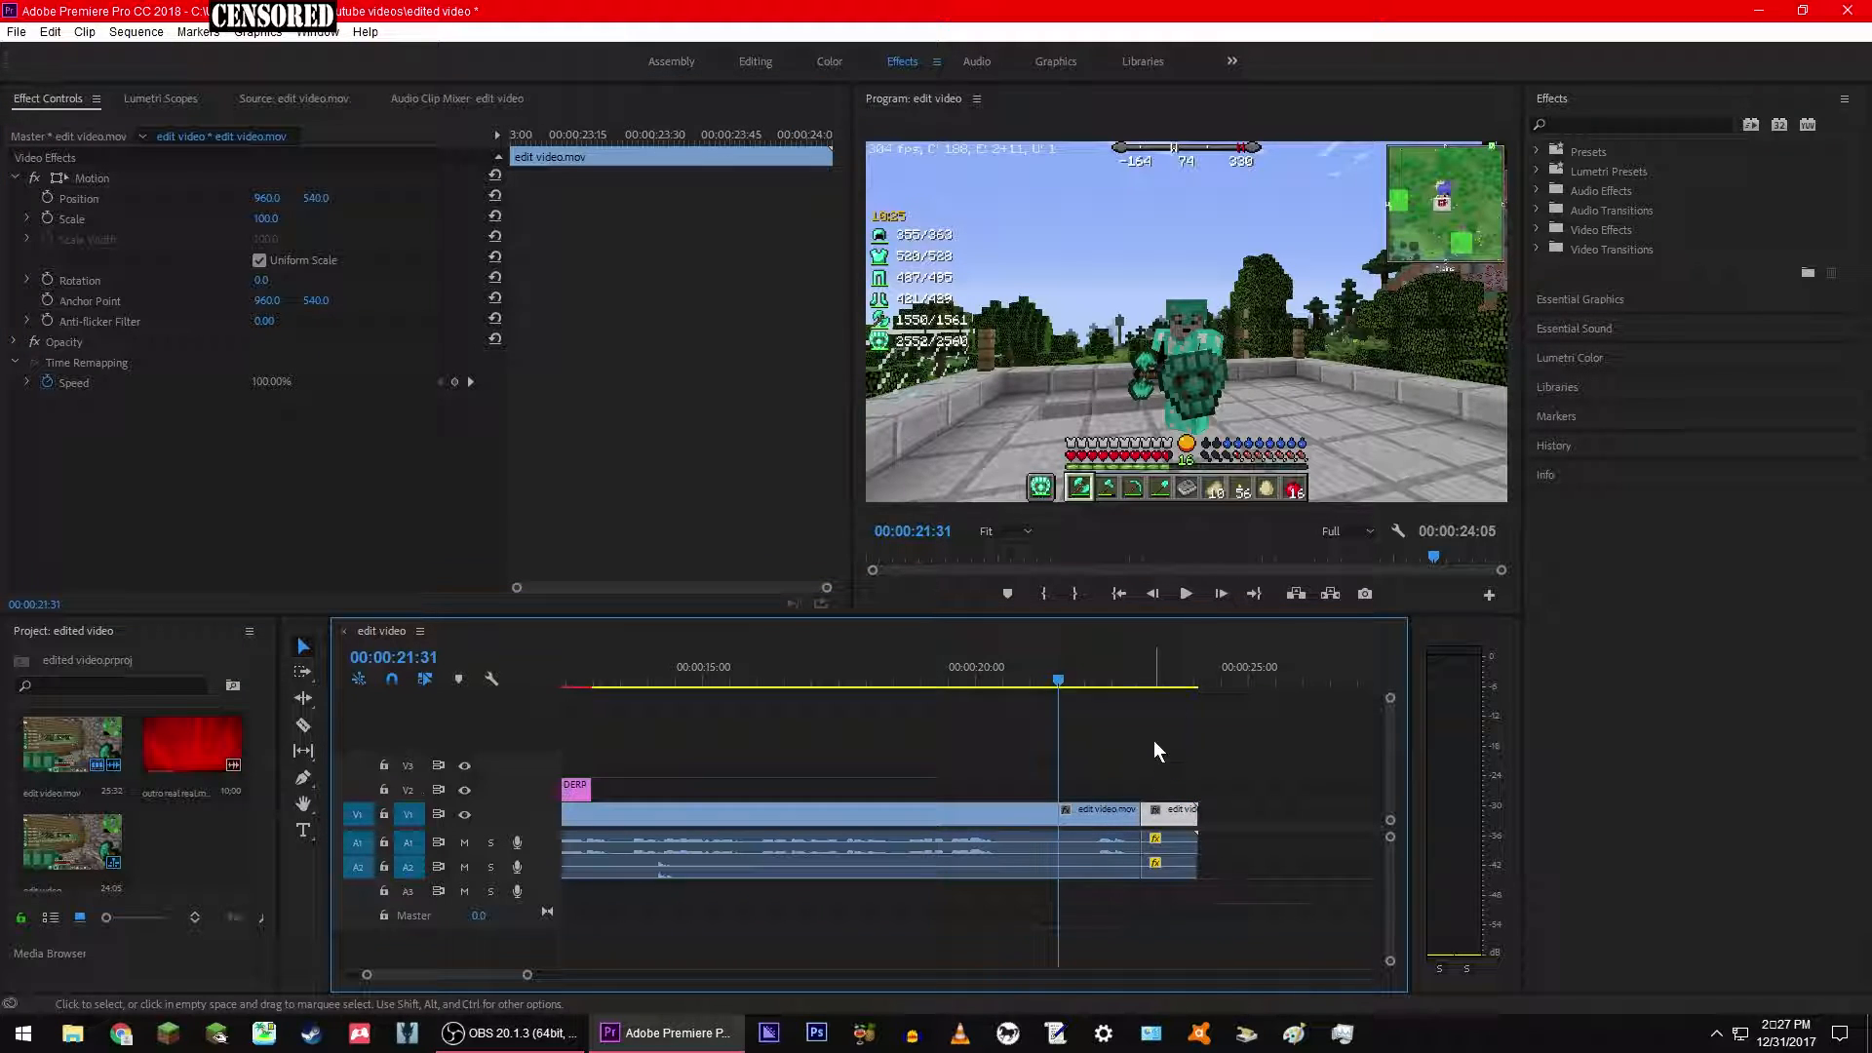
{"action": "left_click_drag", "start_coordinate": [536, 135], "coordinate": [494, 129]}
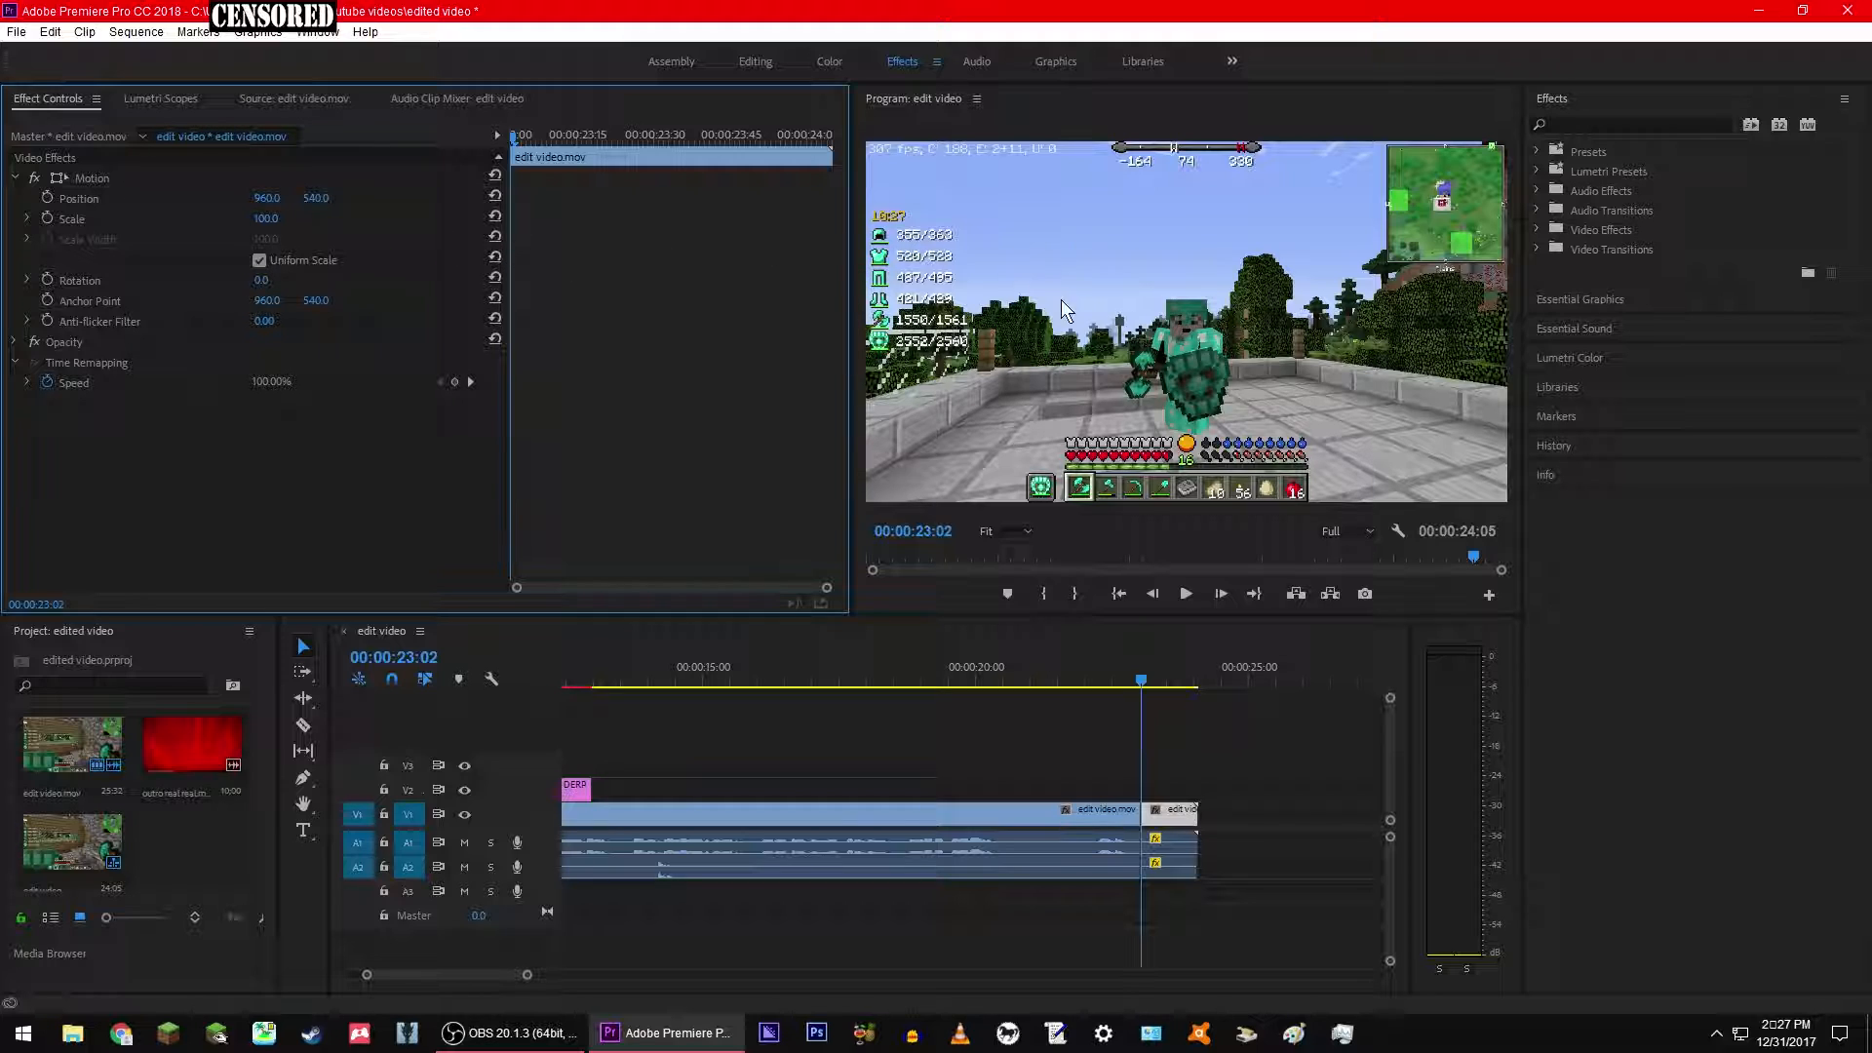
{"action": "left_click", "coordinate": [49, 382]}
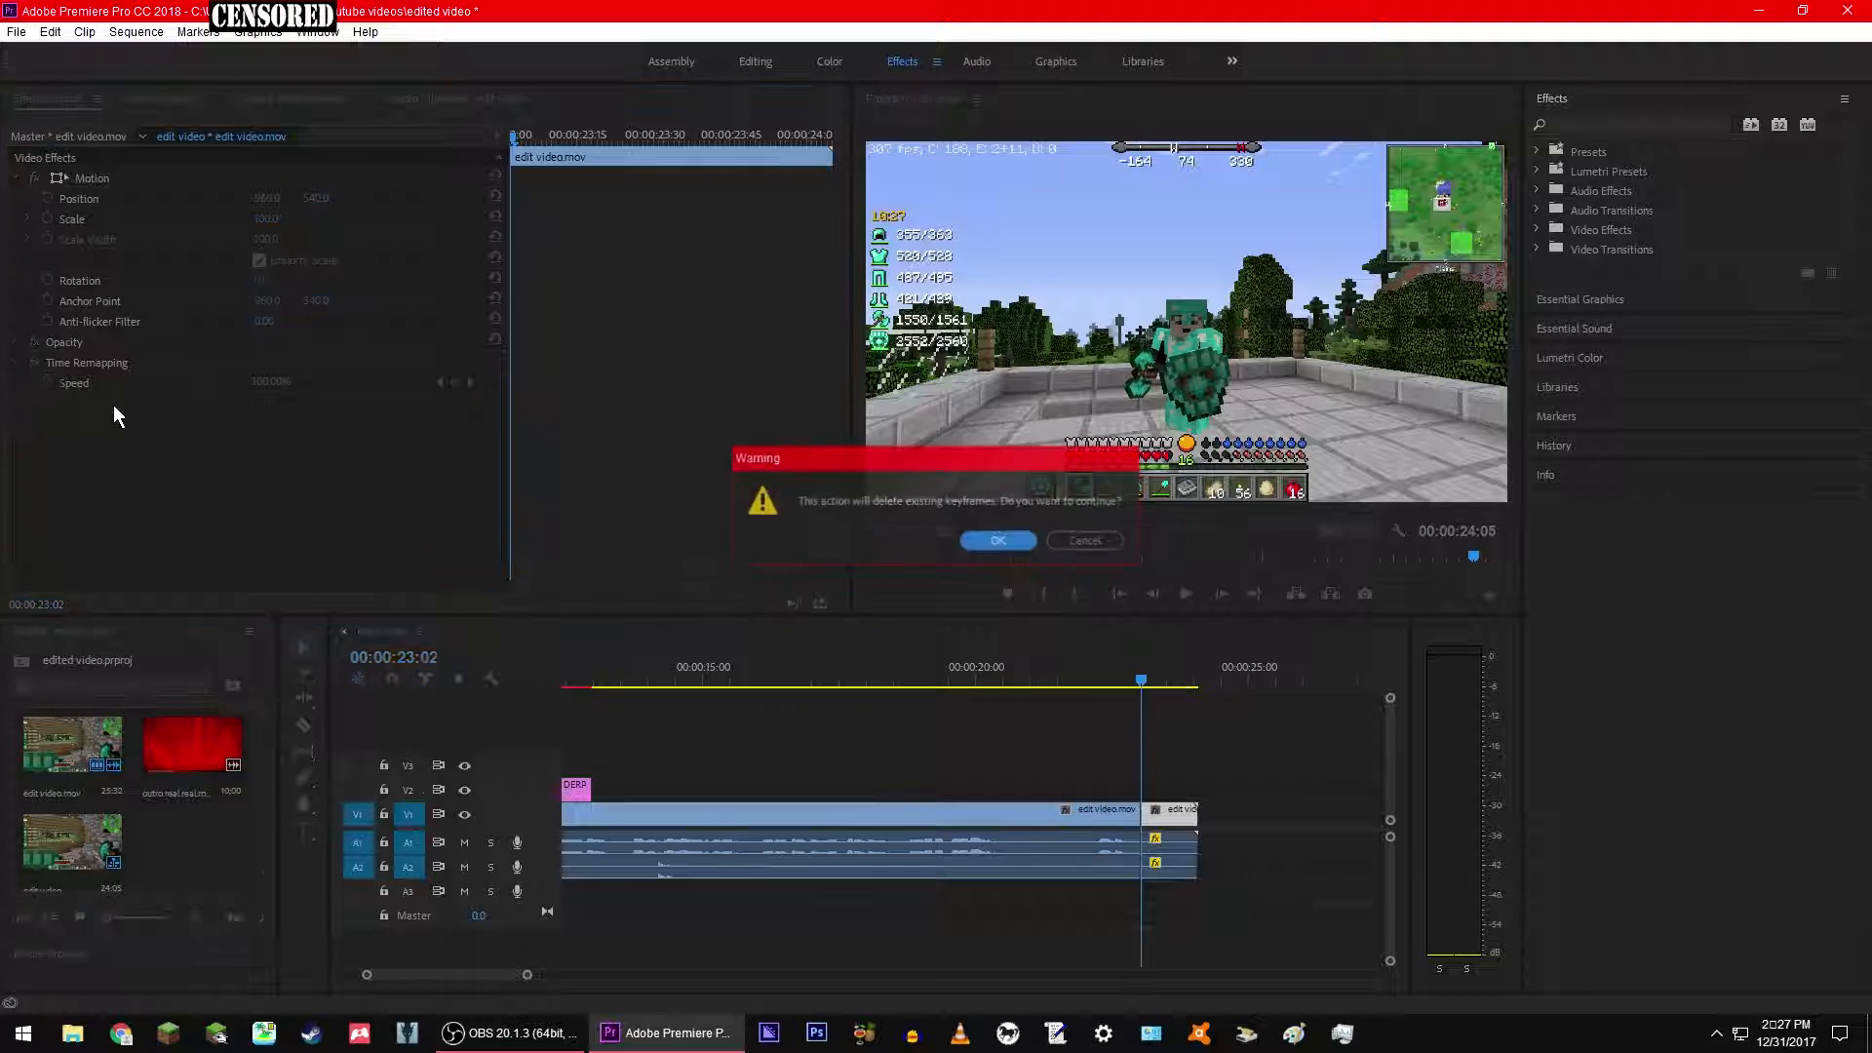
{"action": "left_click", "coordinate": [1087, 541]}
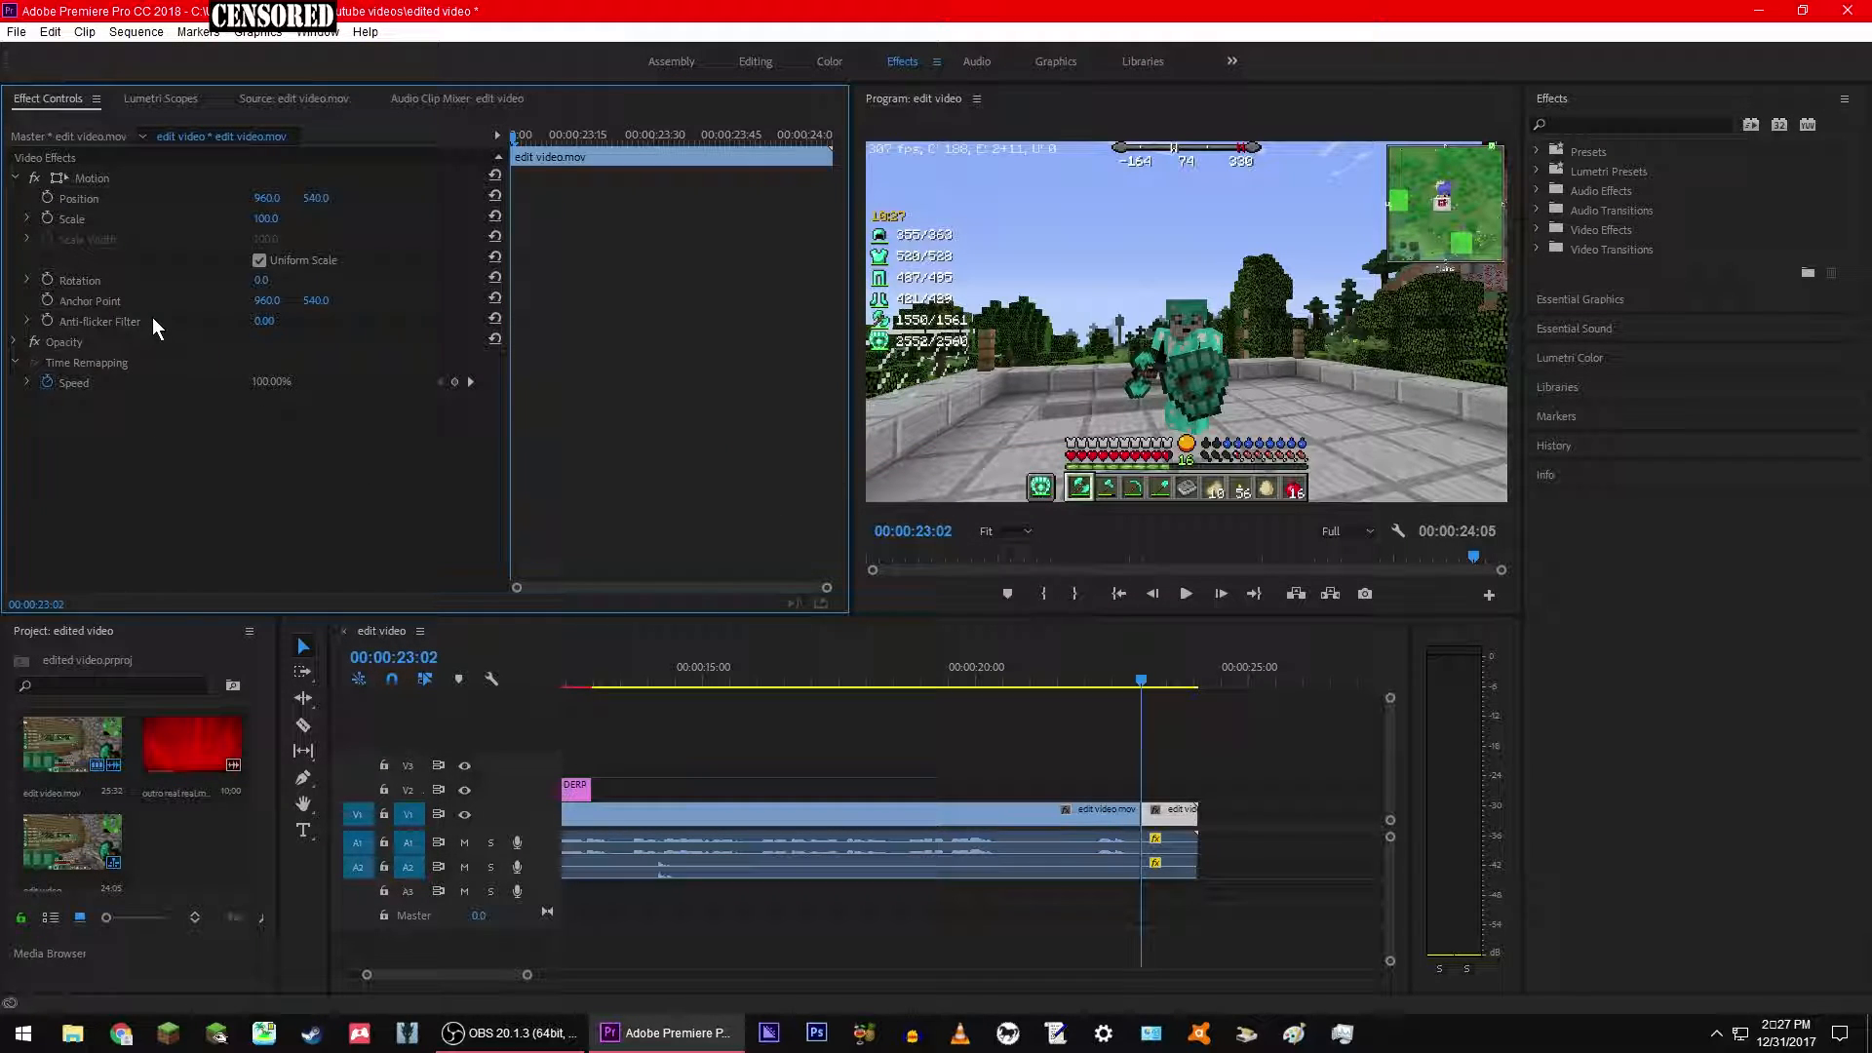
Step: Add opacity keyframes to the final clip at 00:00:23:03, 00:00:23:33, a point shortly before the end, and 00:00:24:04
{"action": "left_click", "coordinate": [15, 342]}
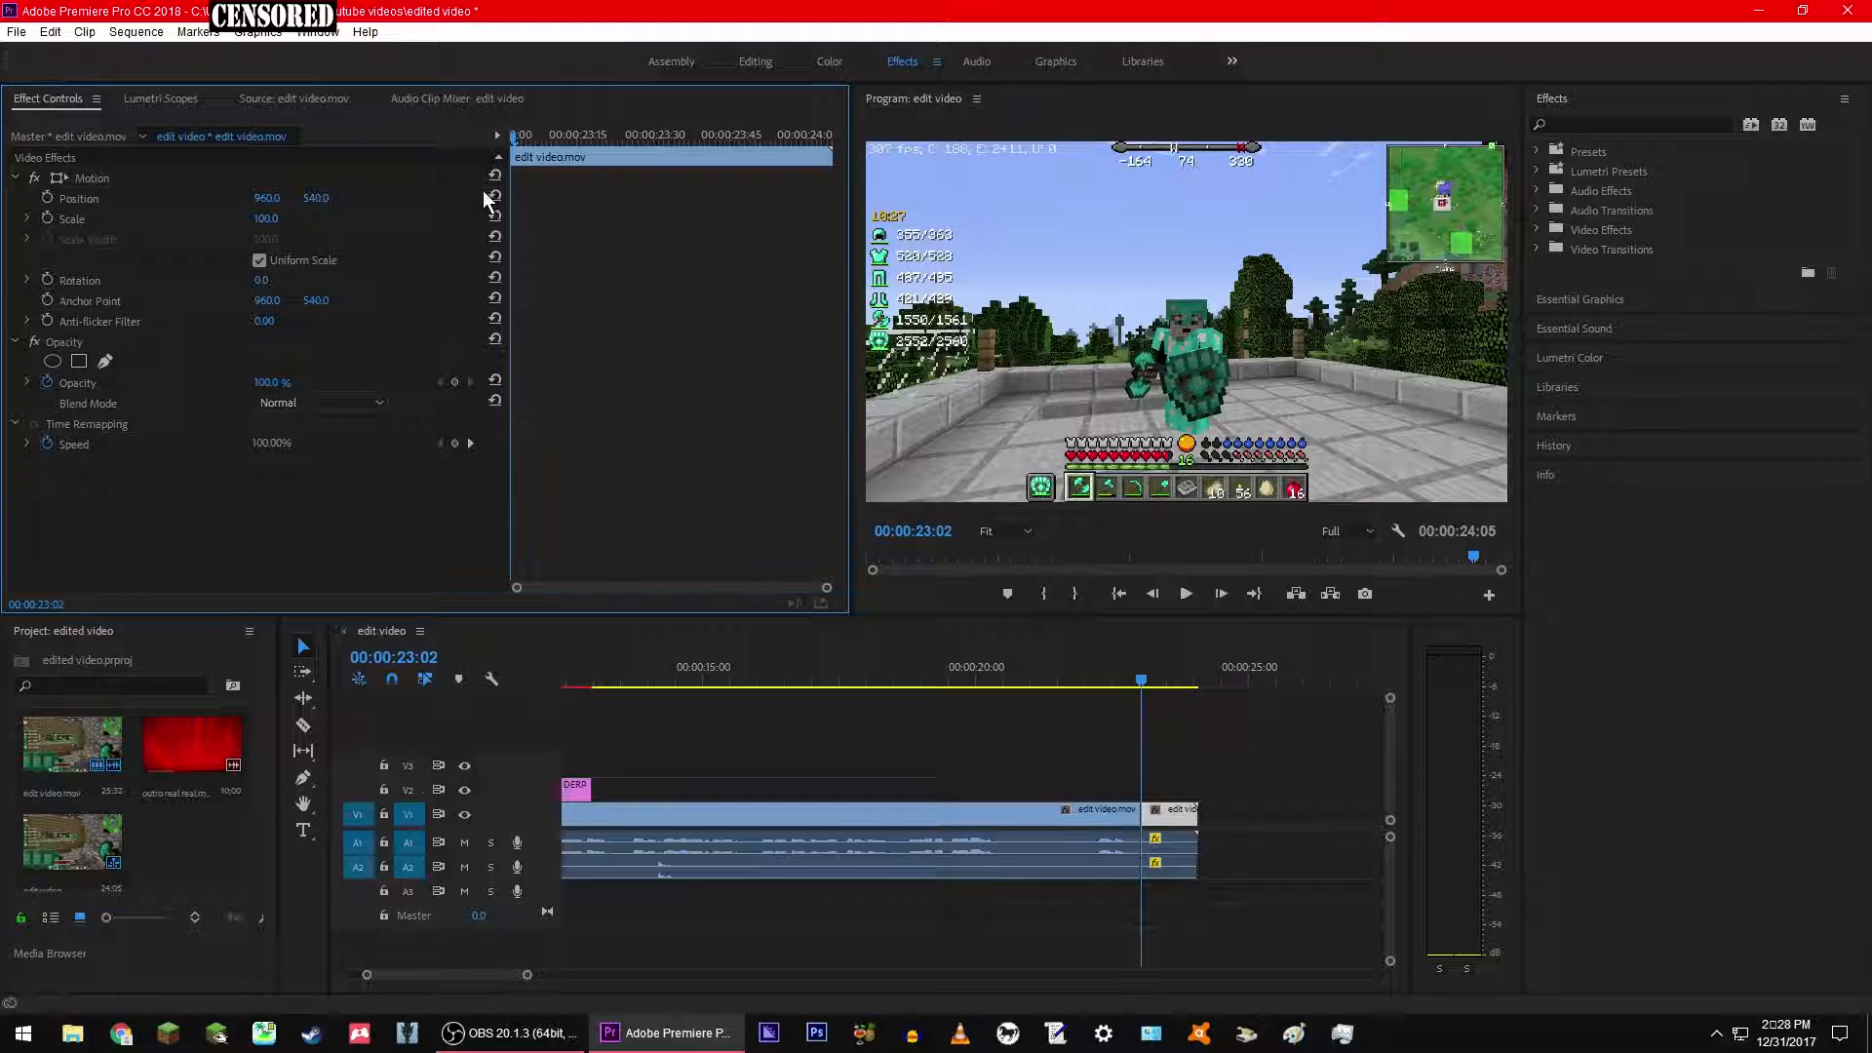
{"action": "left_click", "coordinate": [514, 134]}
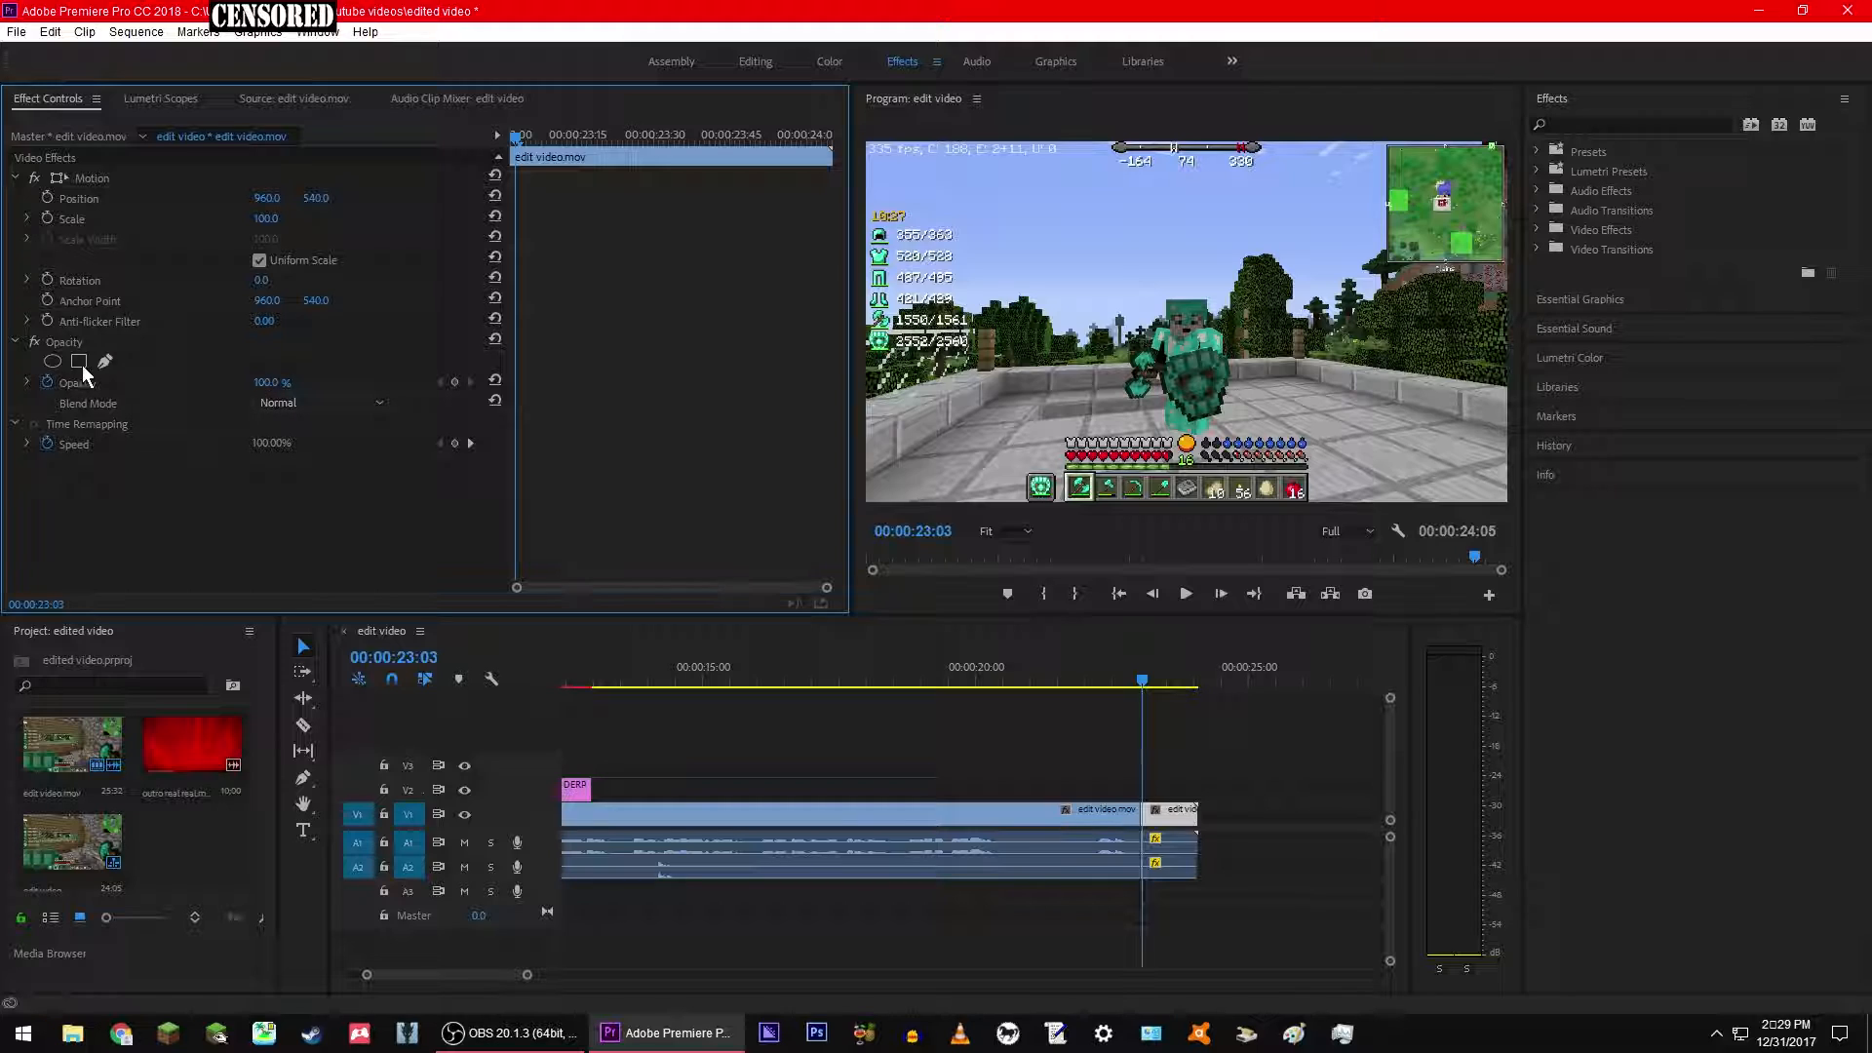
{"action": "left_click", "coordinate": [456, 383]}
{"action": "left_click_drag", "start_coordinate": [564, 143], "coordinate": [673, 152]}
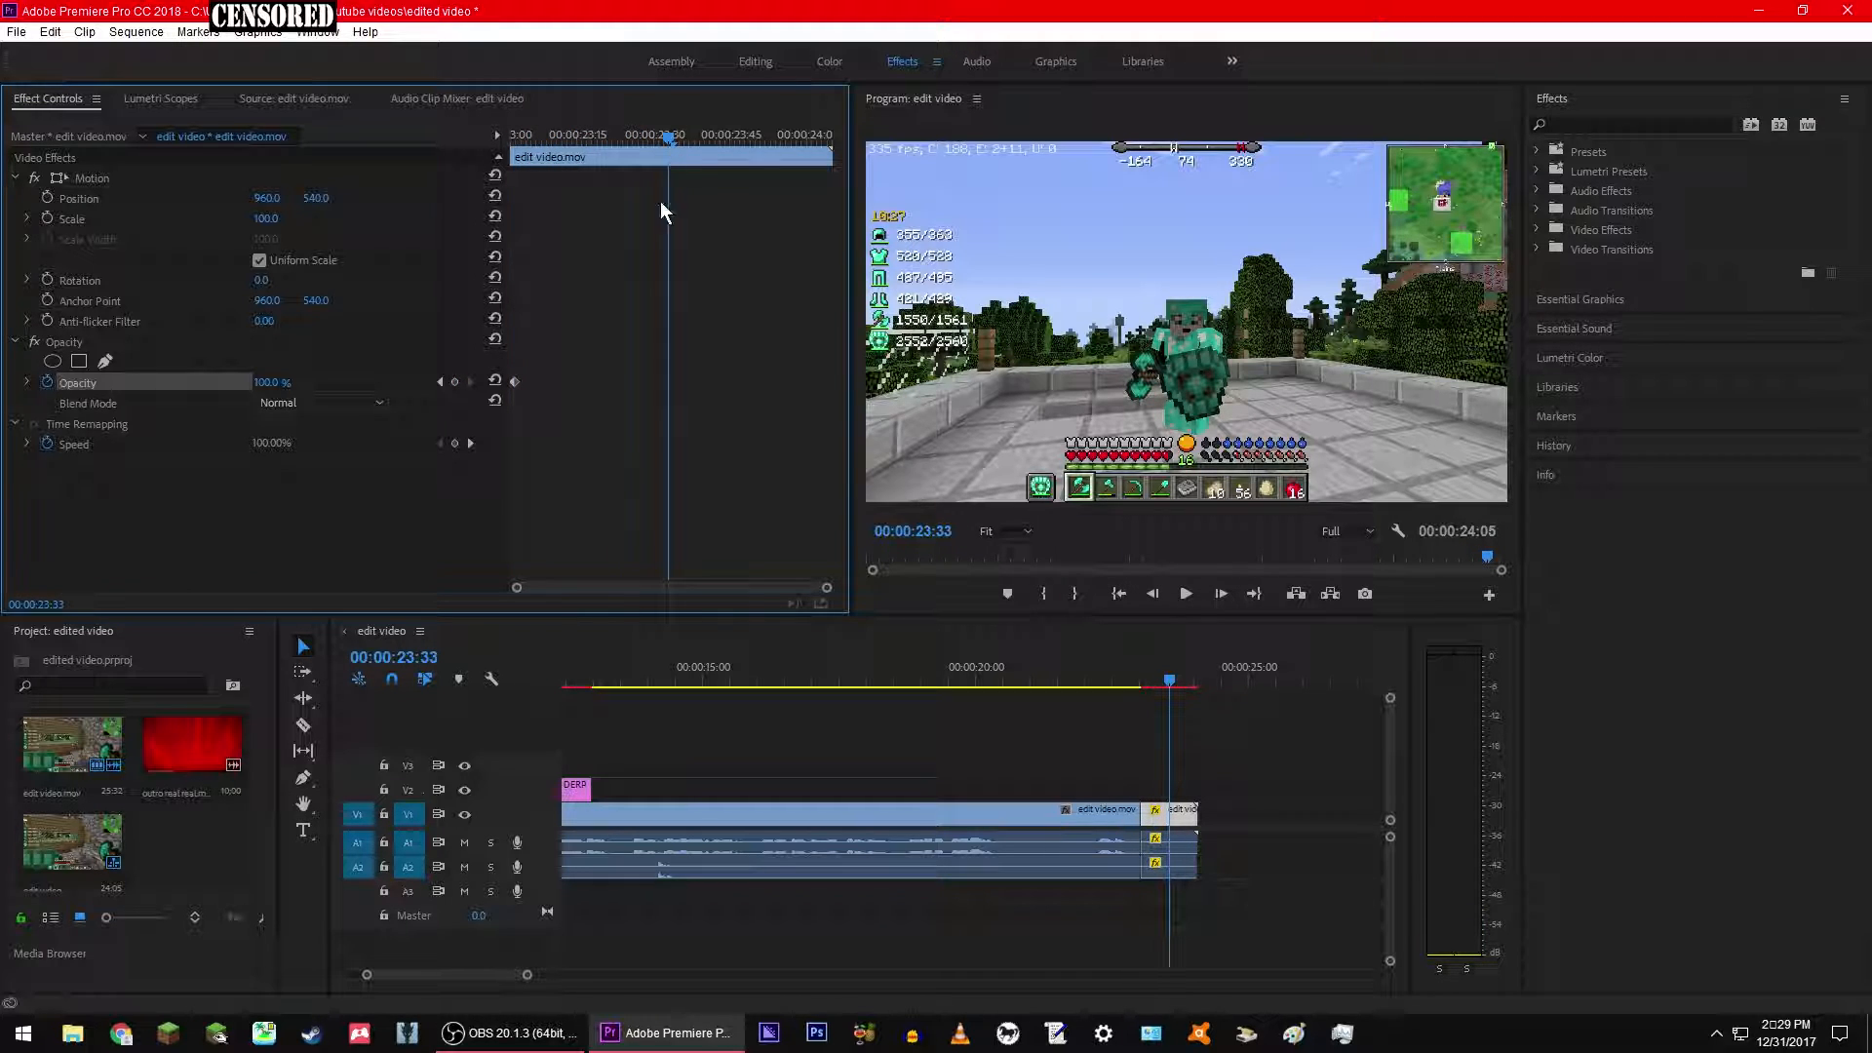
{"action": "left_click", "coordinate": [456, 384]}
{"action": "left_click_drag", "start_coordinate": [669, 137], "coordinate": [825, 134]}
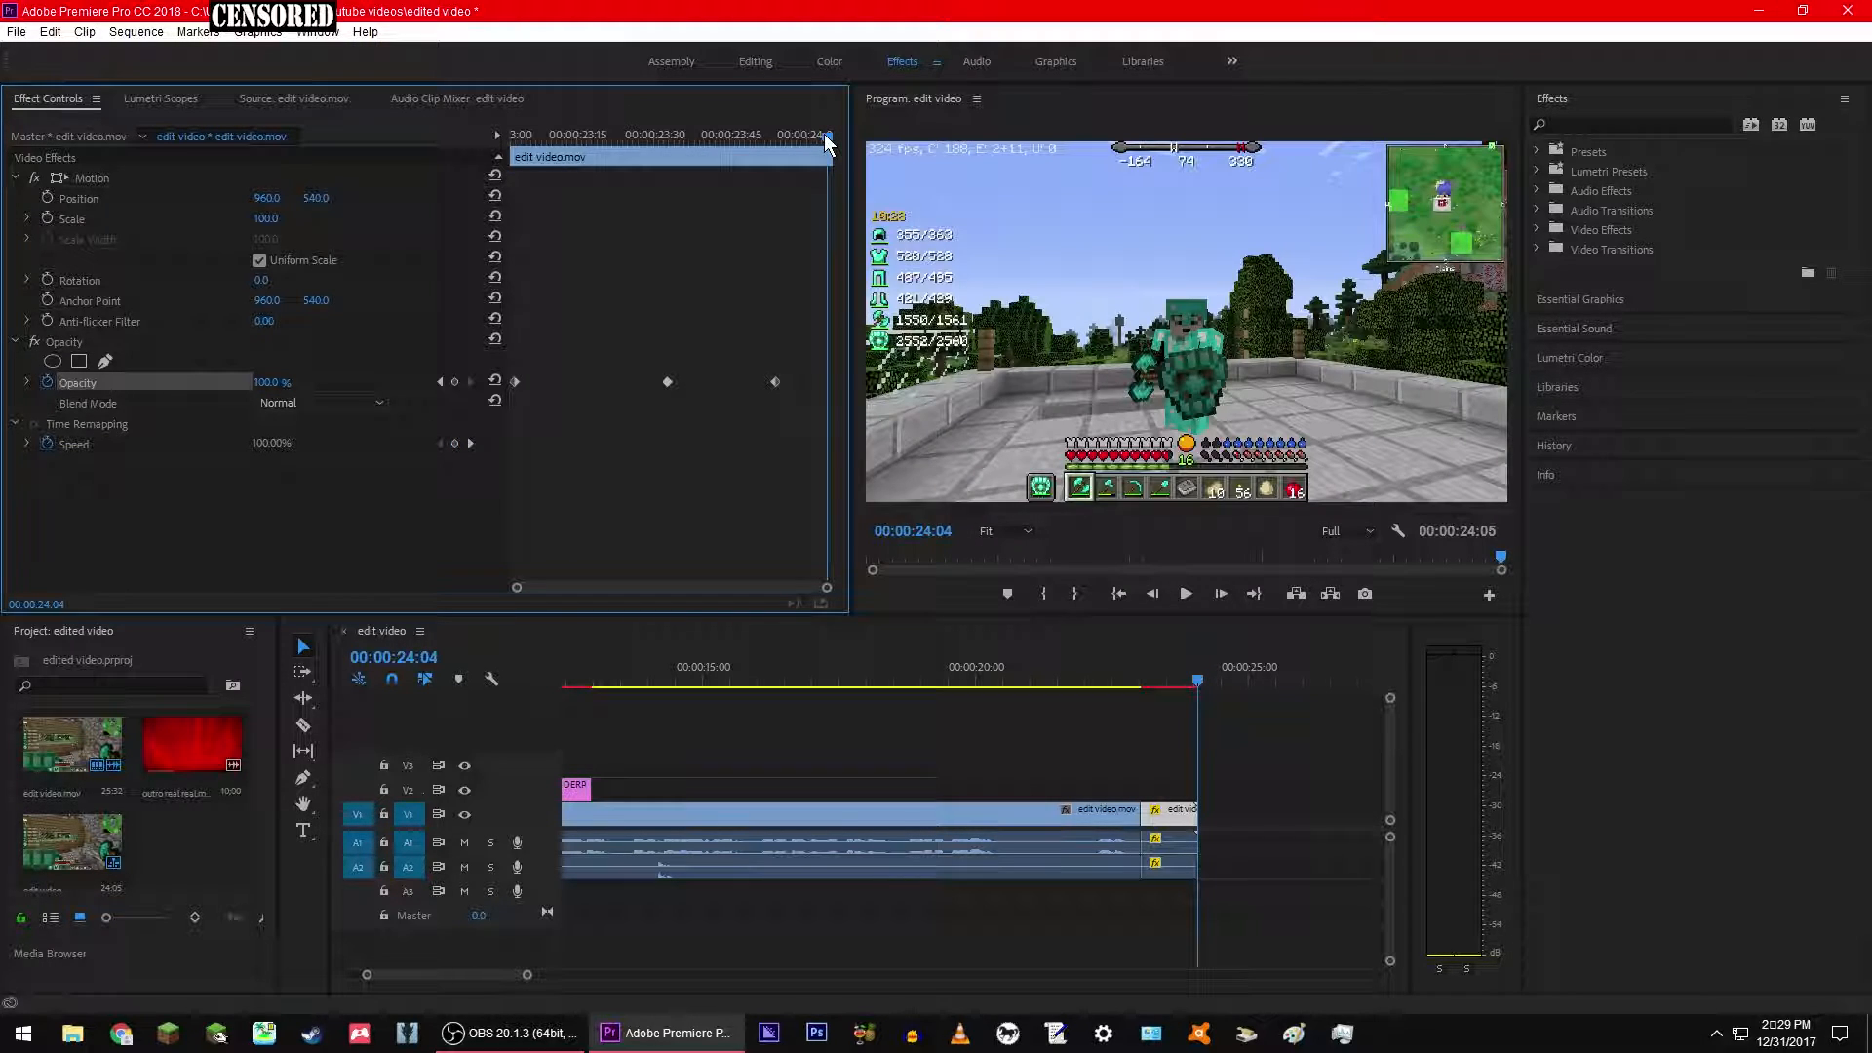
{"action": "left_click", "coordinate": [454, 381]}
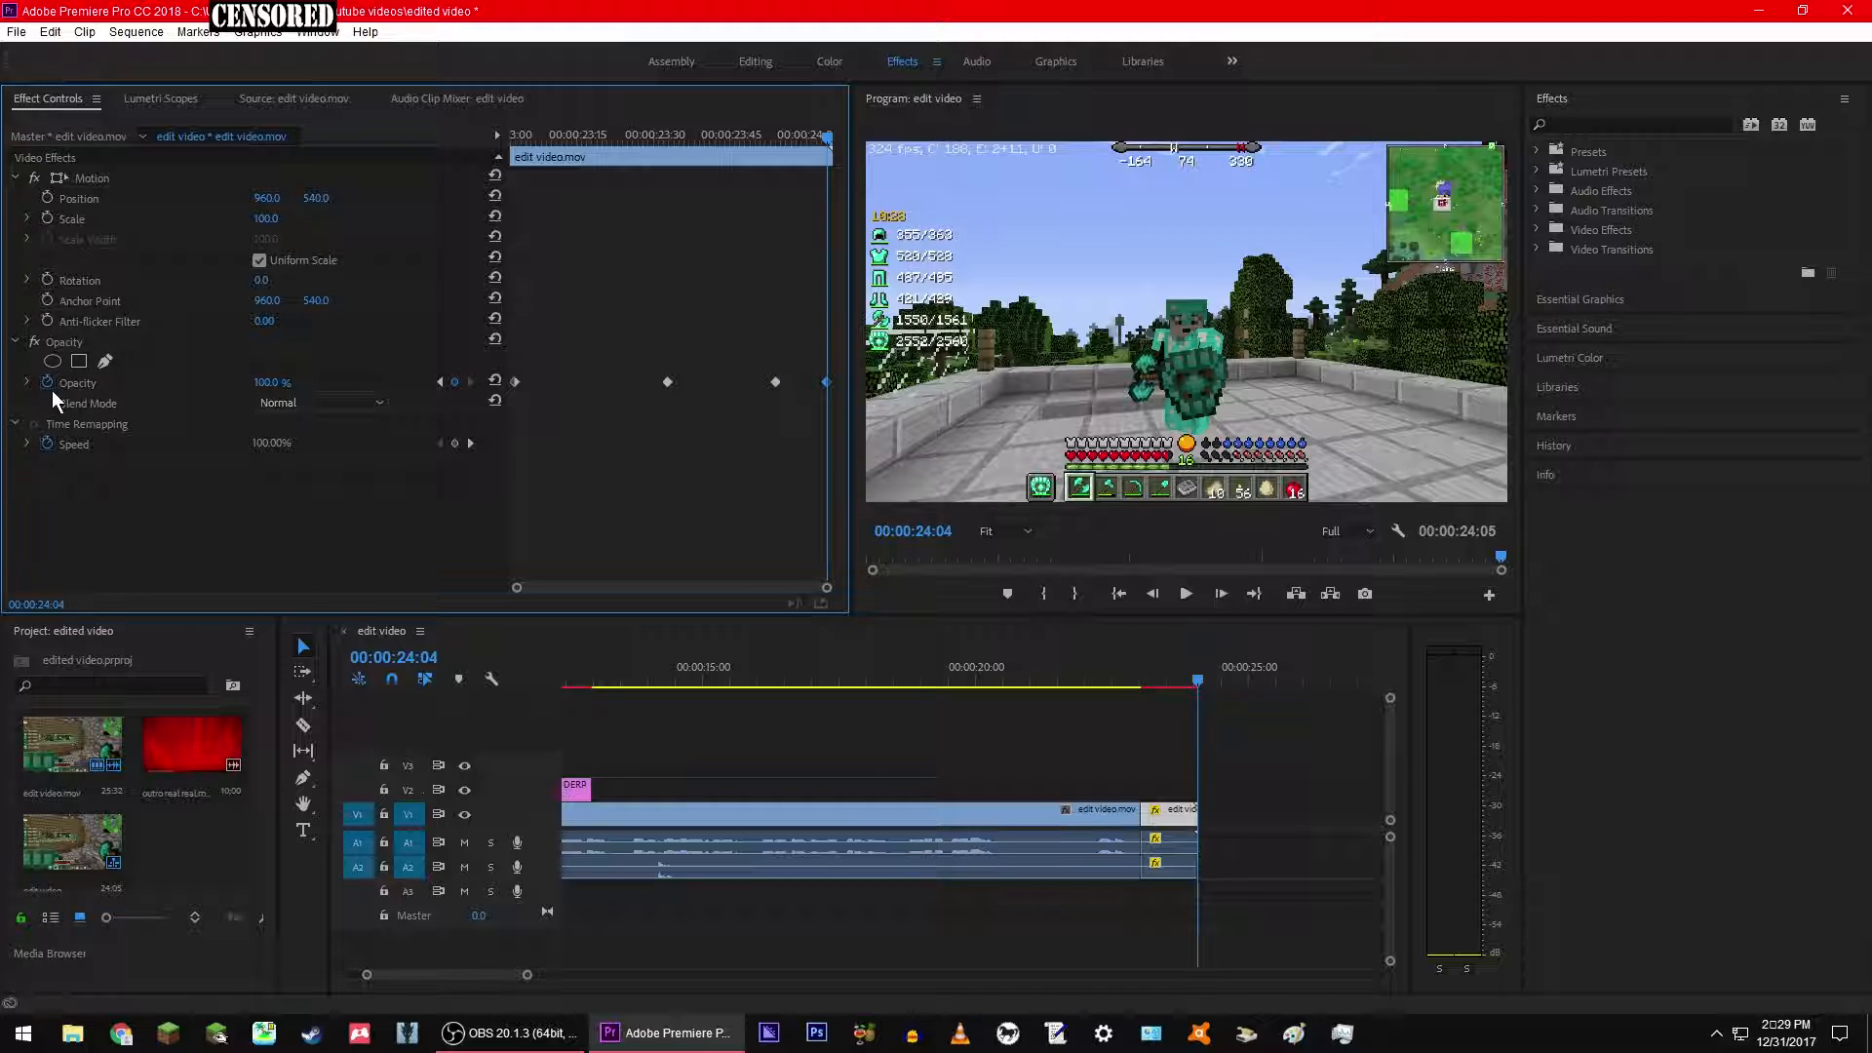
Step: Try a gradual fade by lowering the final clip's last opacity keyframe to 0% and the two middle keyframes partway, and play it back
{"action": "left_click", "coordinate": [27, 382]}
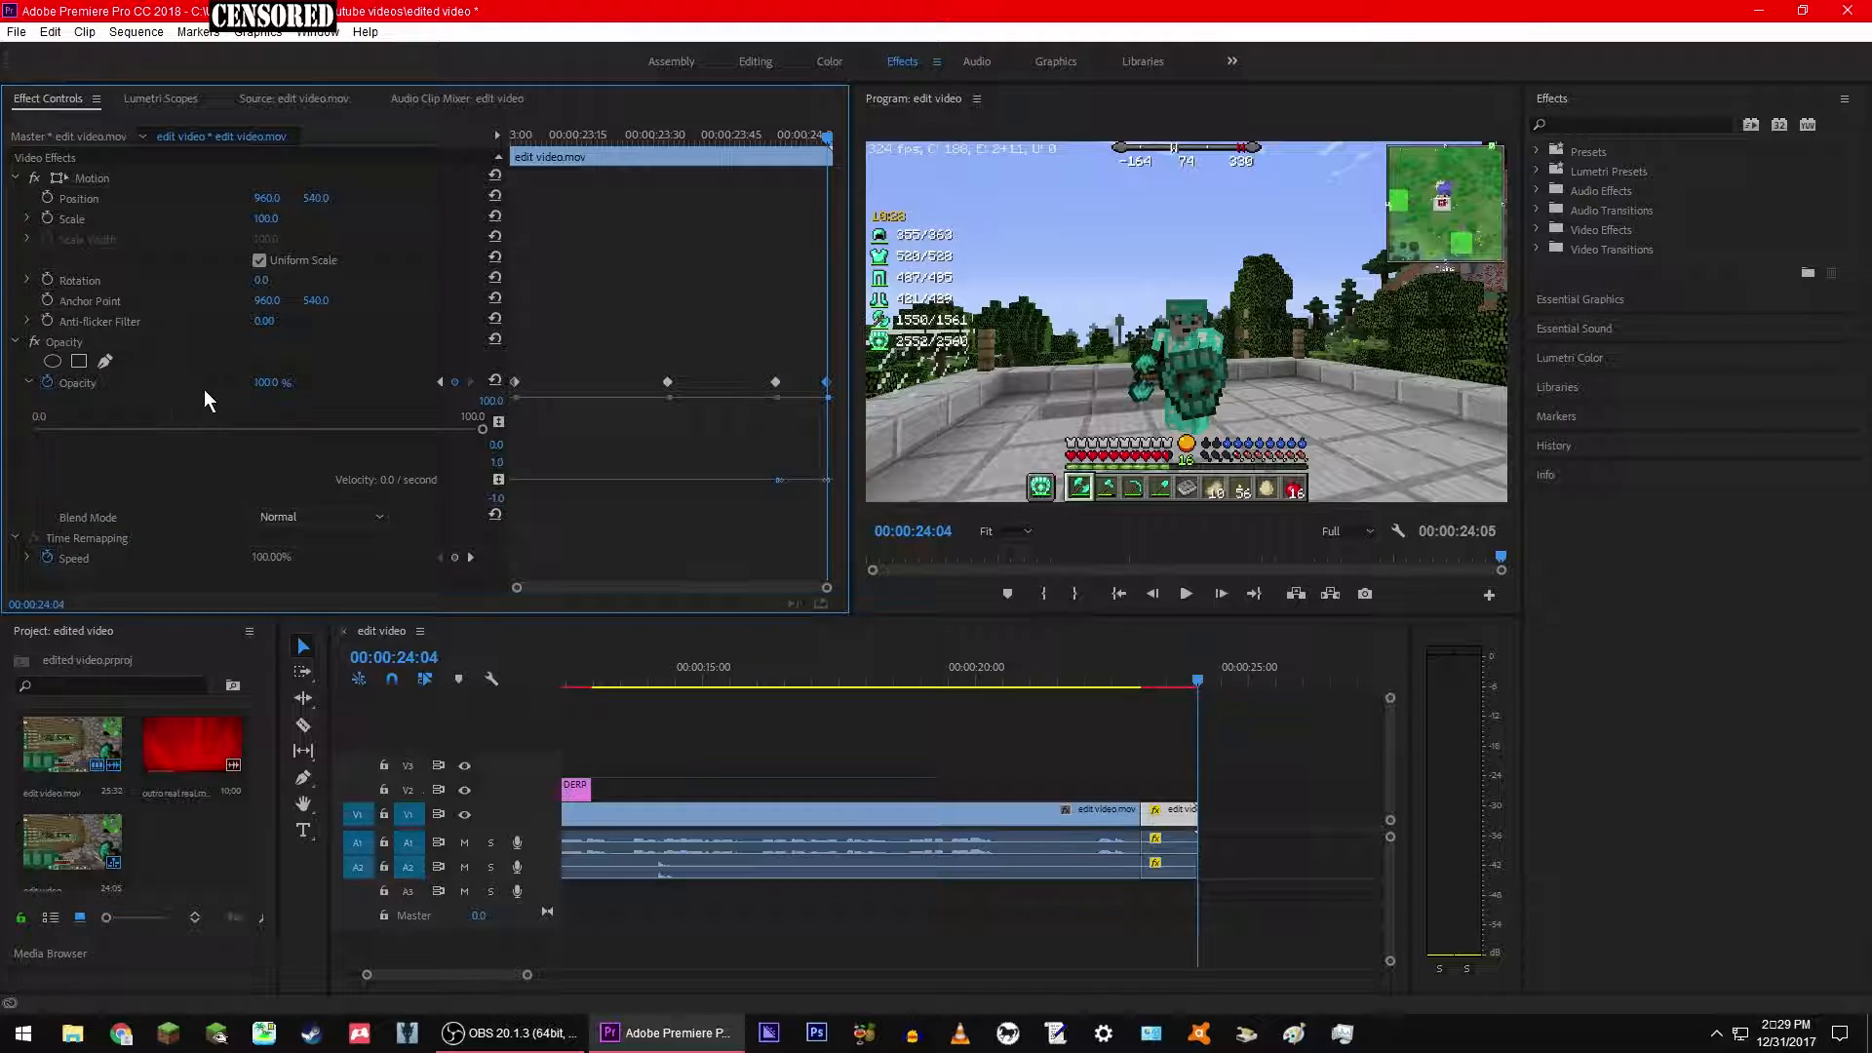
{"action": "left_click", "coordinate": [28, 383]}
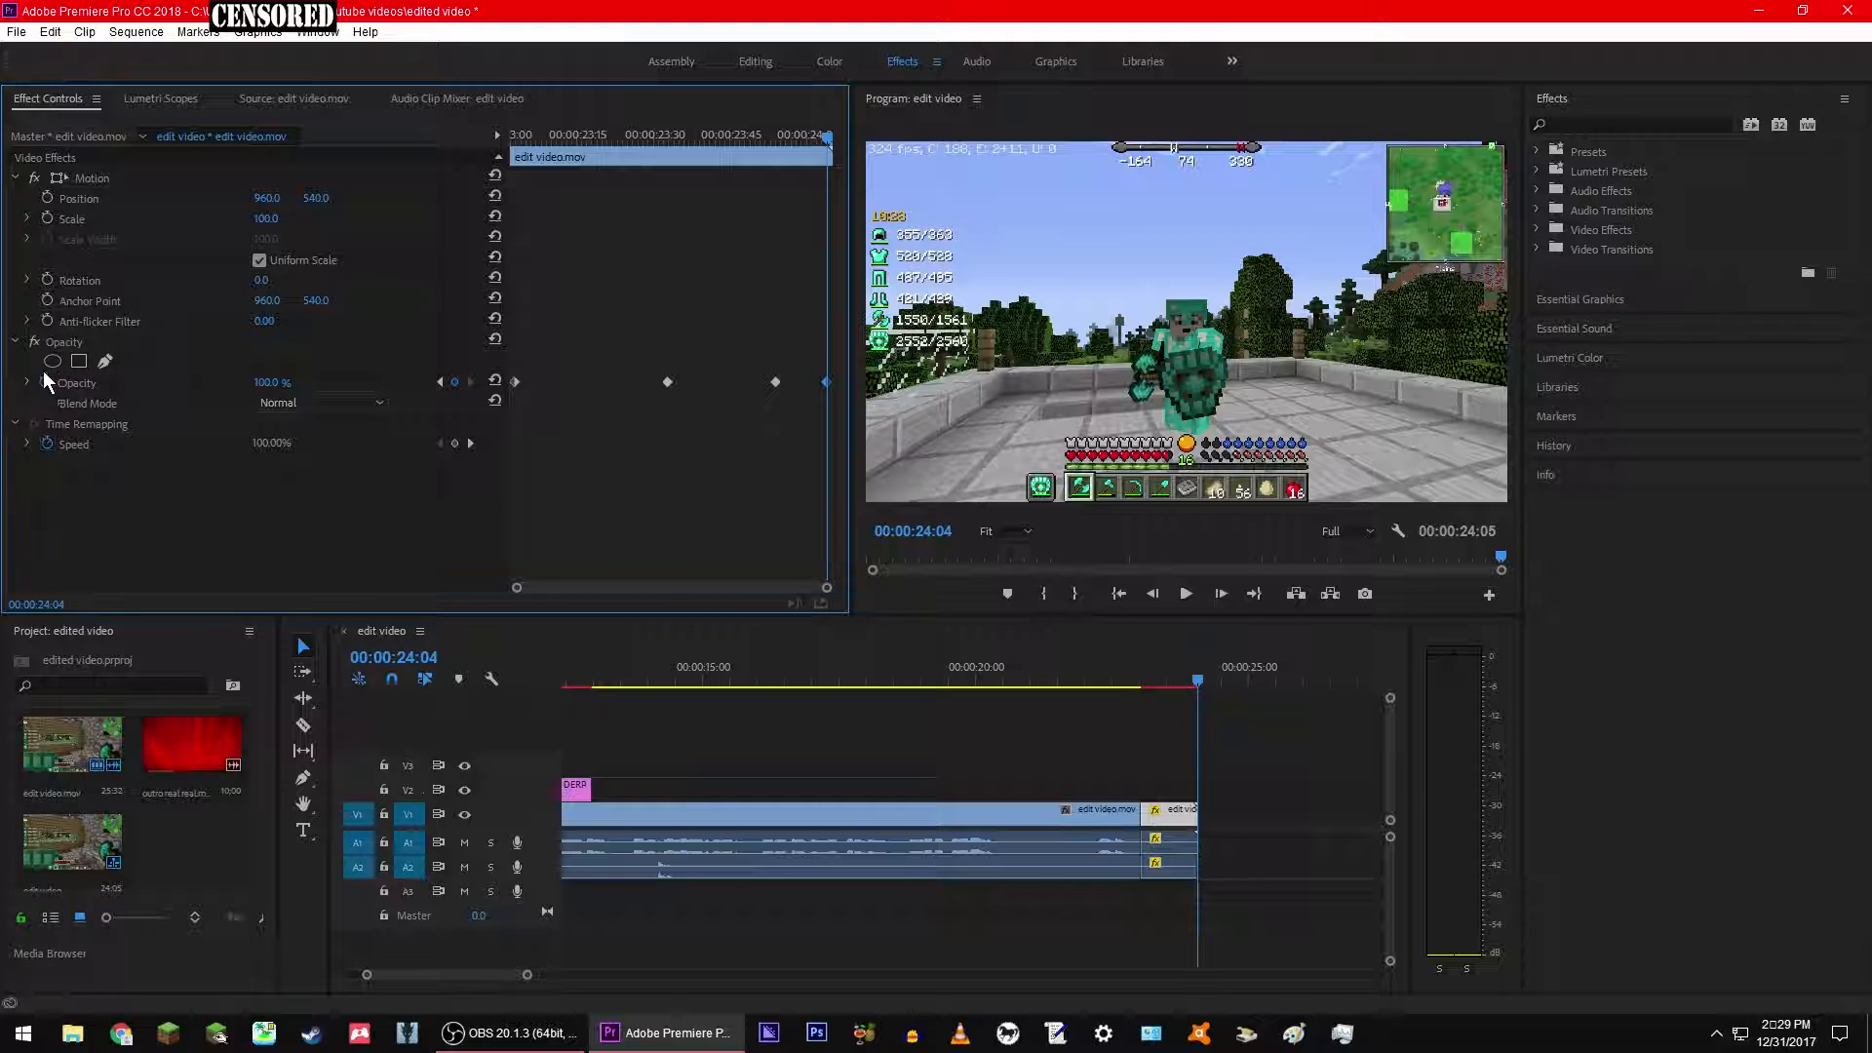
{"action": "left_click", "coordinate": [27, 382]}
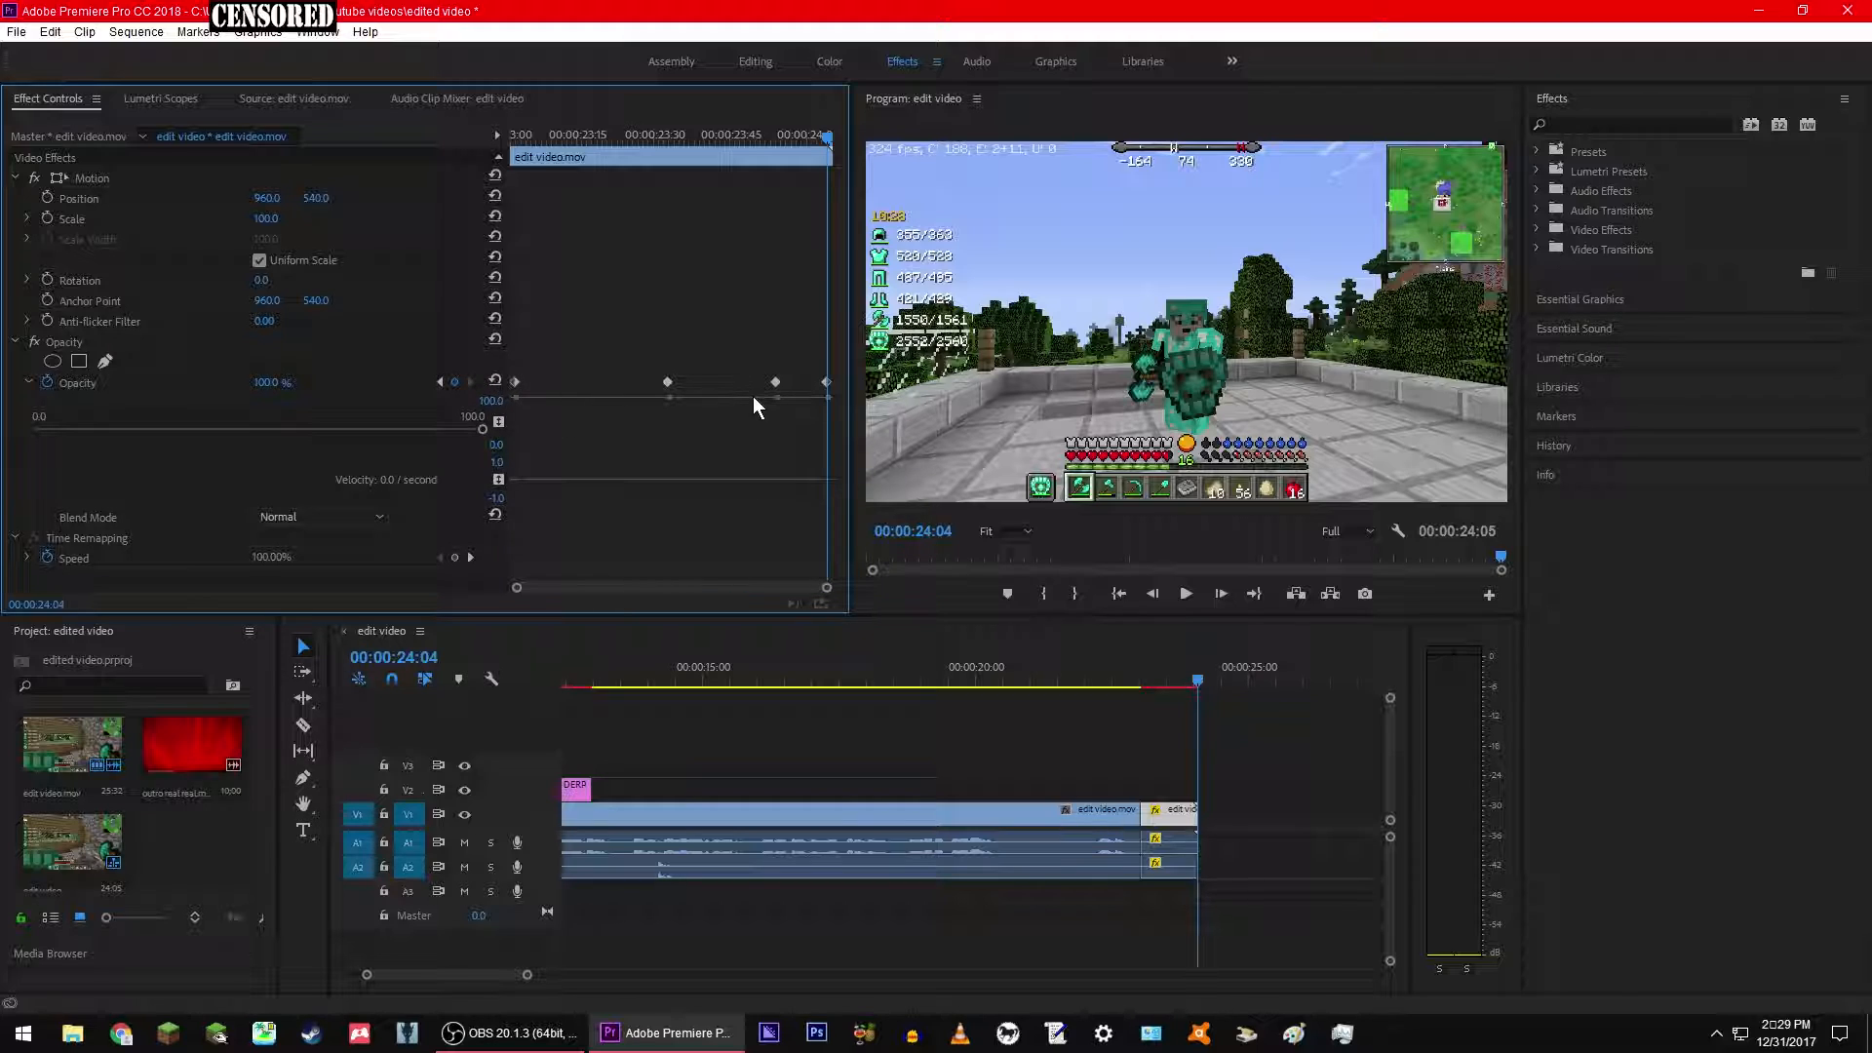
{"action": "left_click_drag", "start_coordinate": [830, 398], "coordinate": [829, 454]}
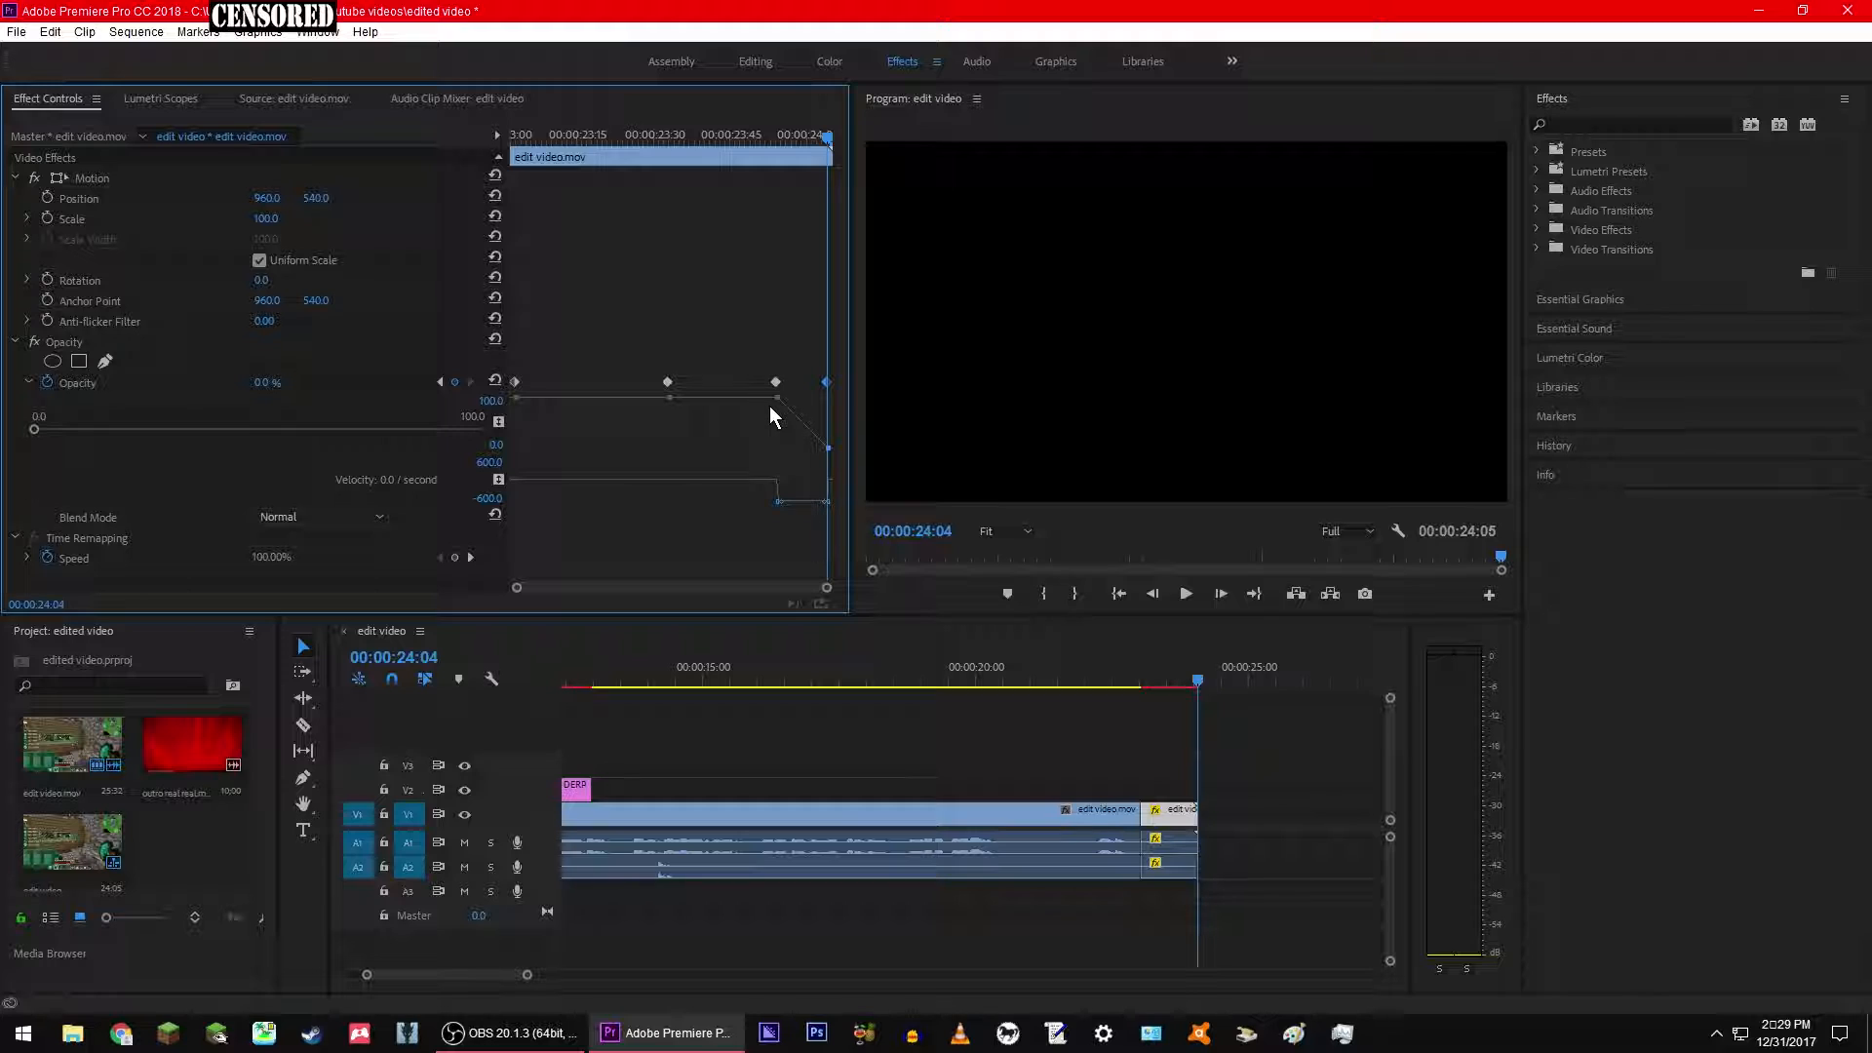
{"action": "left_click_drag", "start_coordinate": [777, 398], "coordinate": [777, 436]}
{"action": "left_click_drag", "start_coordinate": [669, 398], "coordinate": [669, 418]}
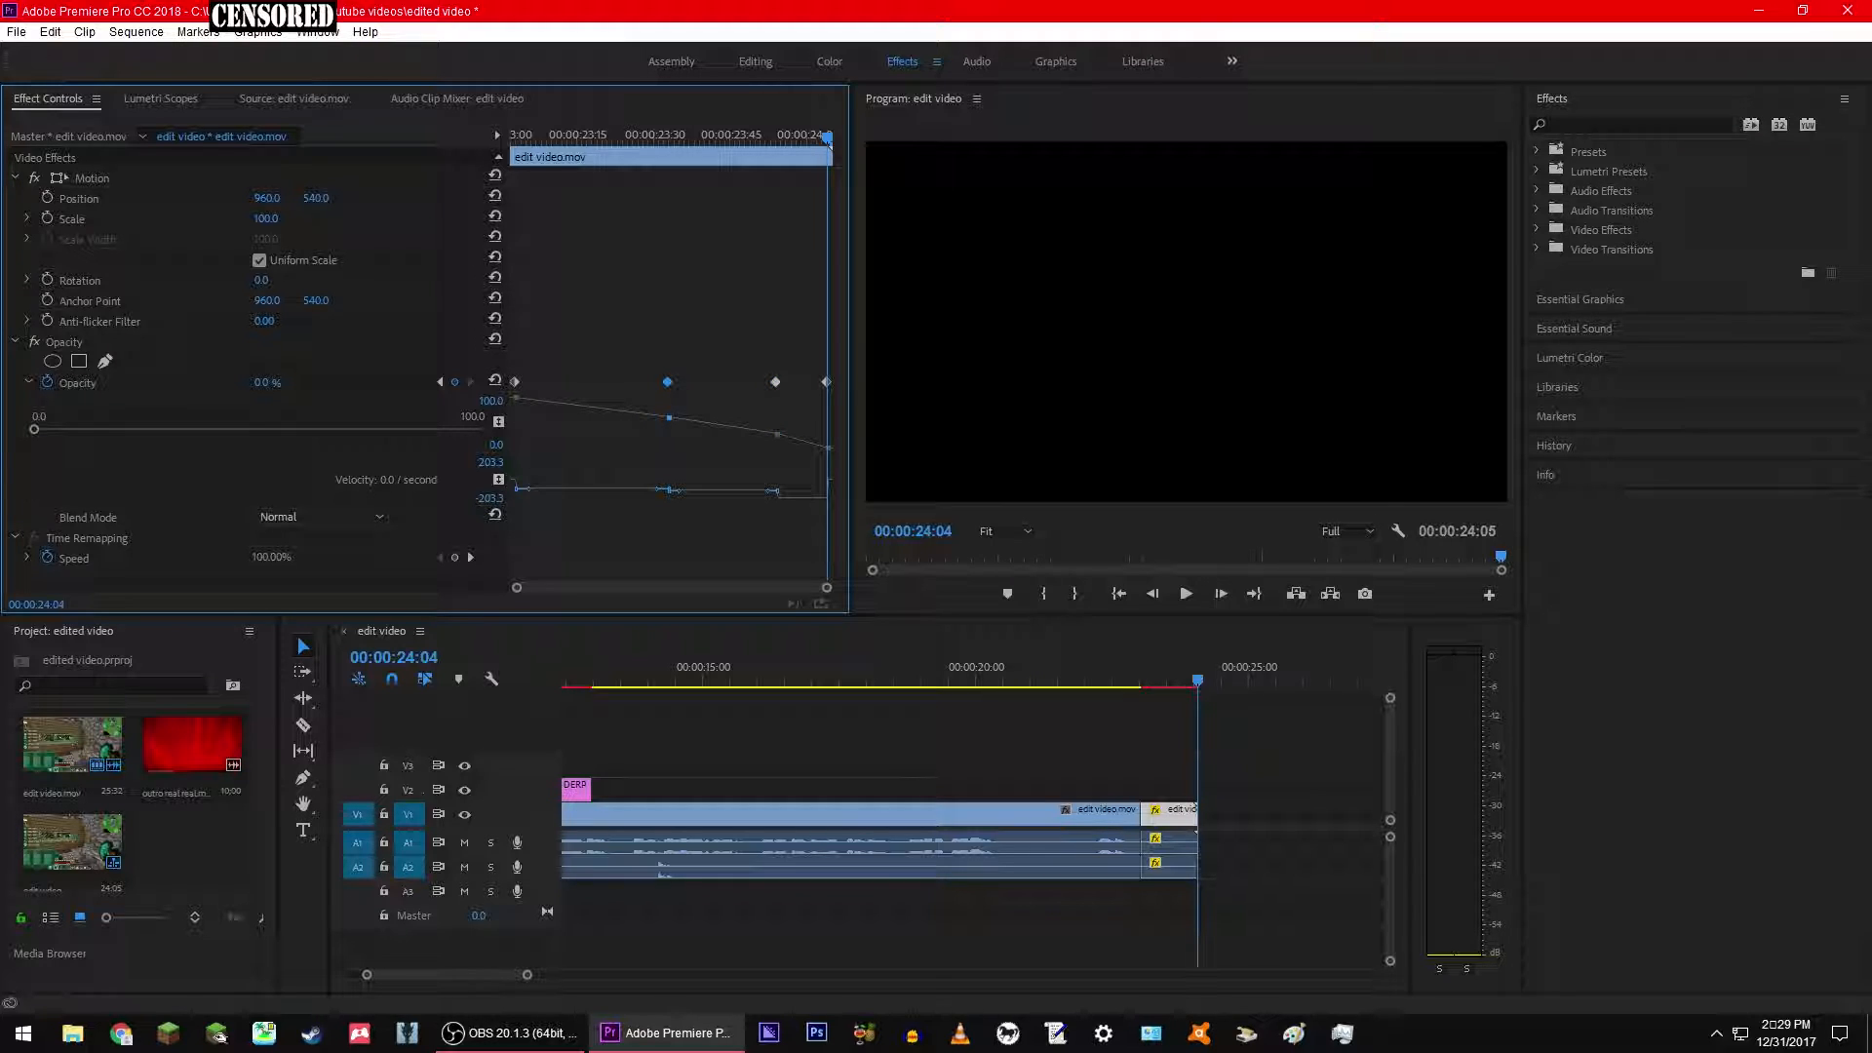
{"action": "left_click_drag", "start_coordinate": [825, 136], "coordinate": [480, 151]}
{"action": "key", "text": "space"}
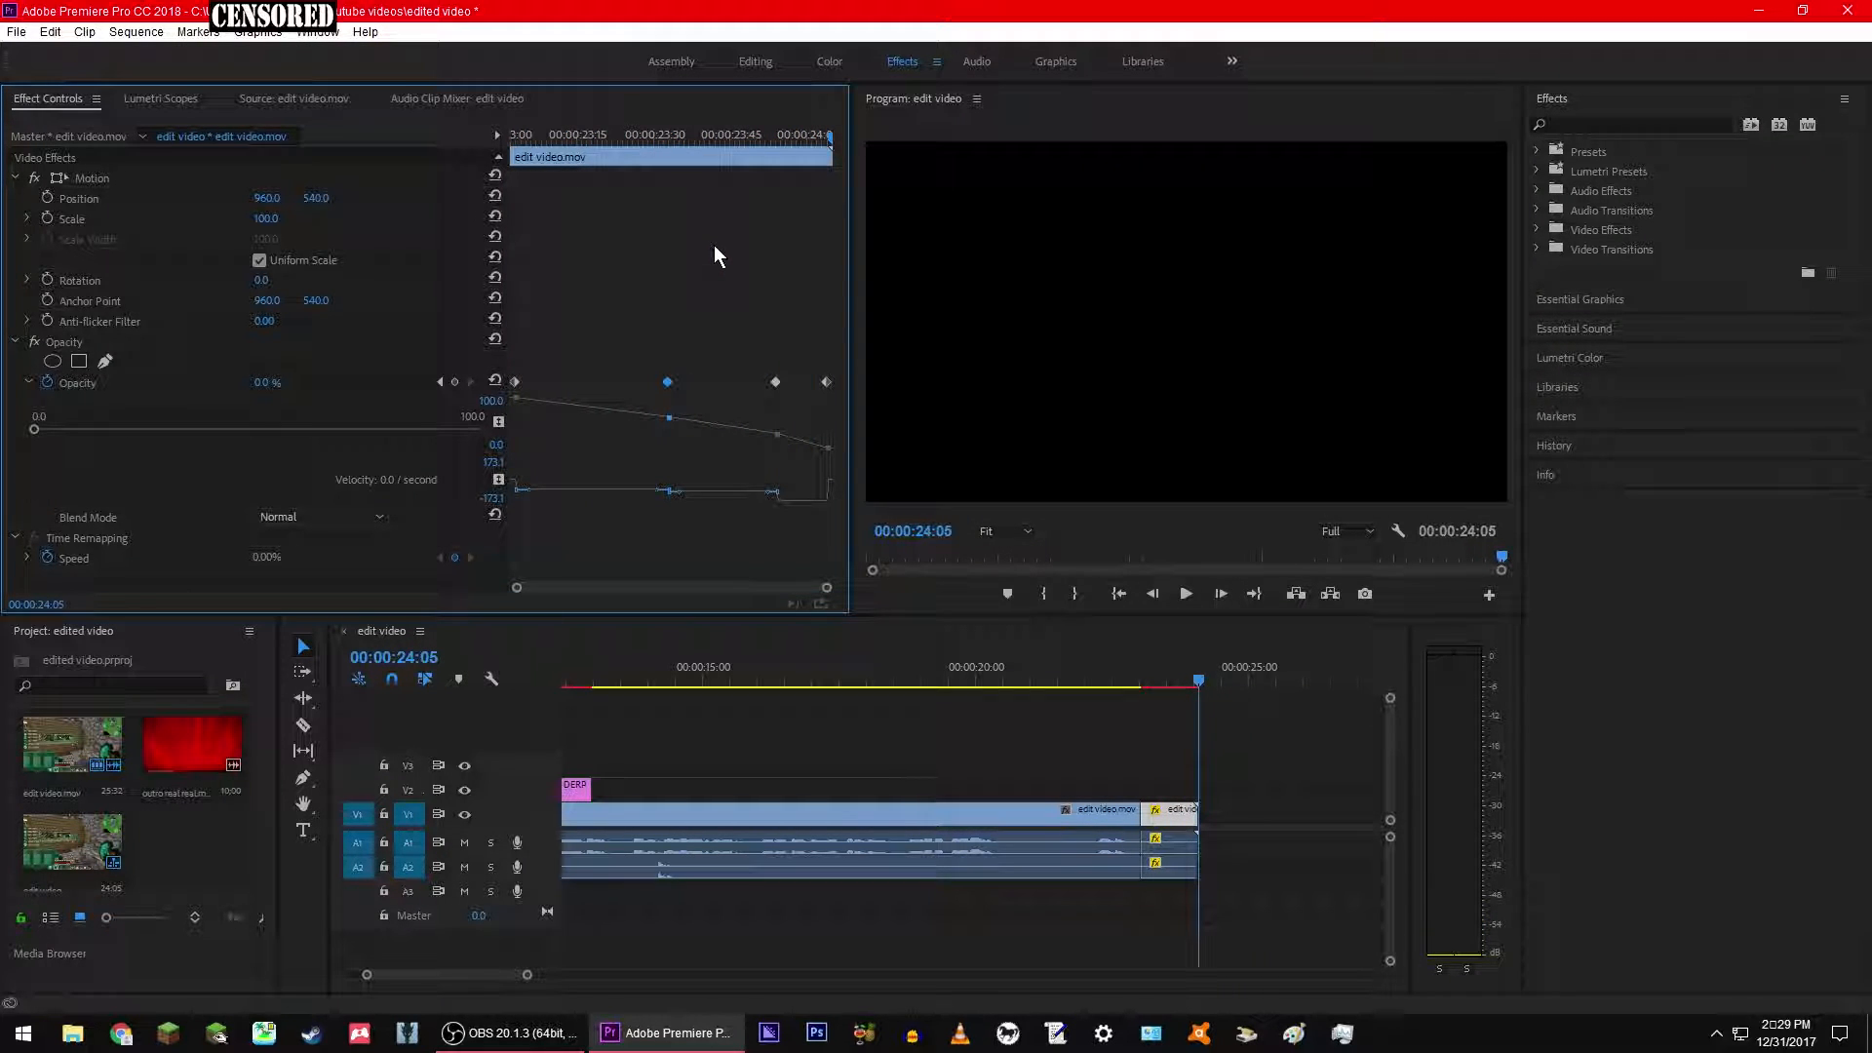
Step: Reset the final clip's opacity keyframes to 100% and check the frames near 00:00:23:32 and 00:00:24:01
{"action": "left_click_drag", "start_coordinate": [669, 418], "coordinate": [669, 398]}
{"action": "left_click_drag", "start_coordinate": [777, 434], "coordinate": [828, 398]}
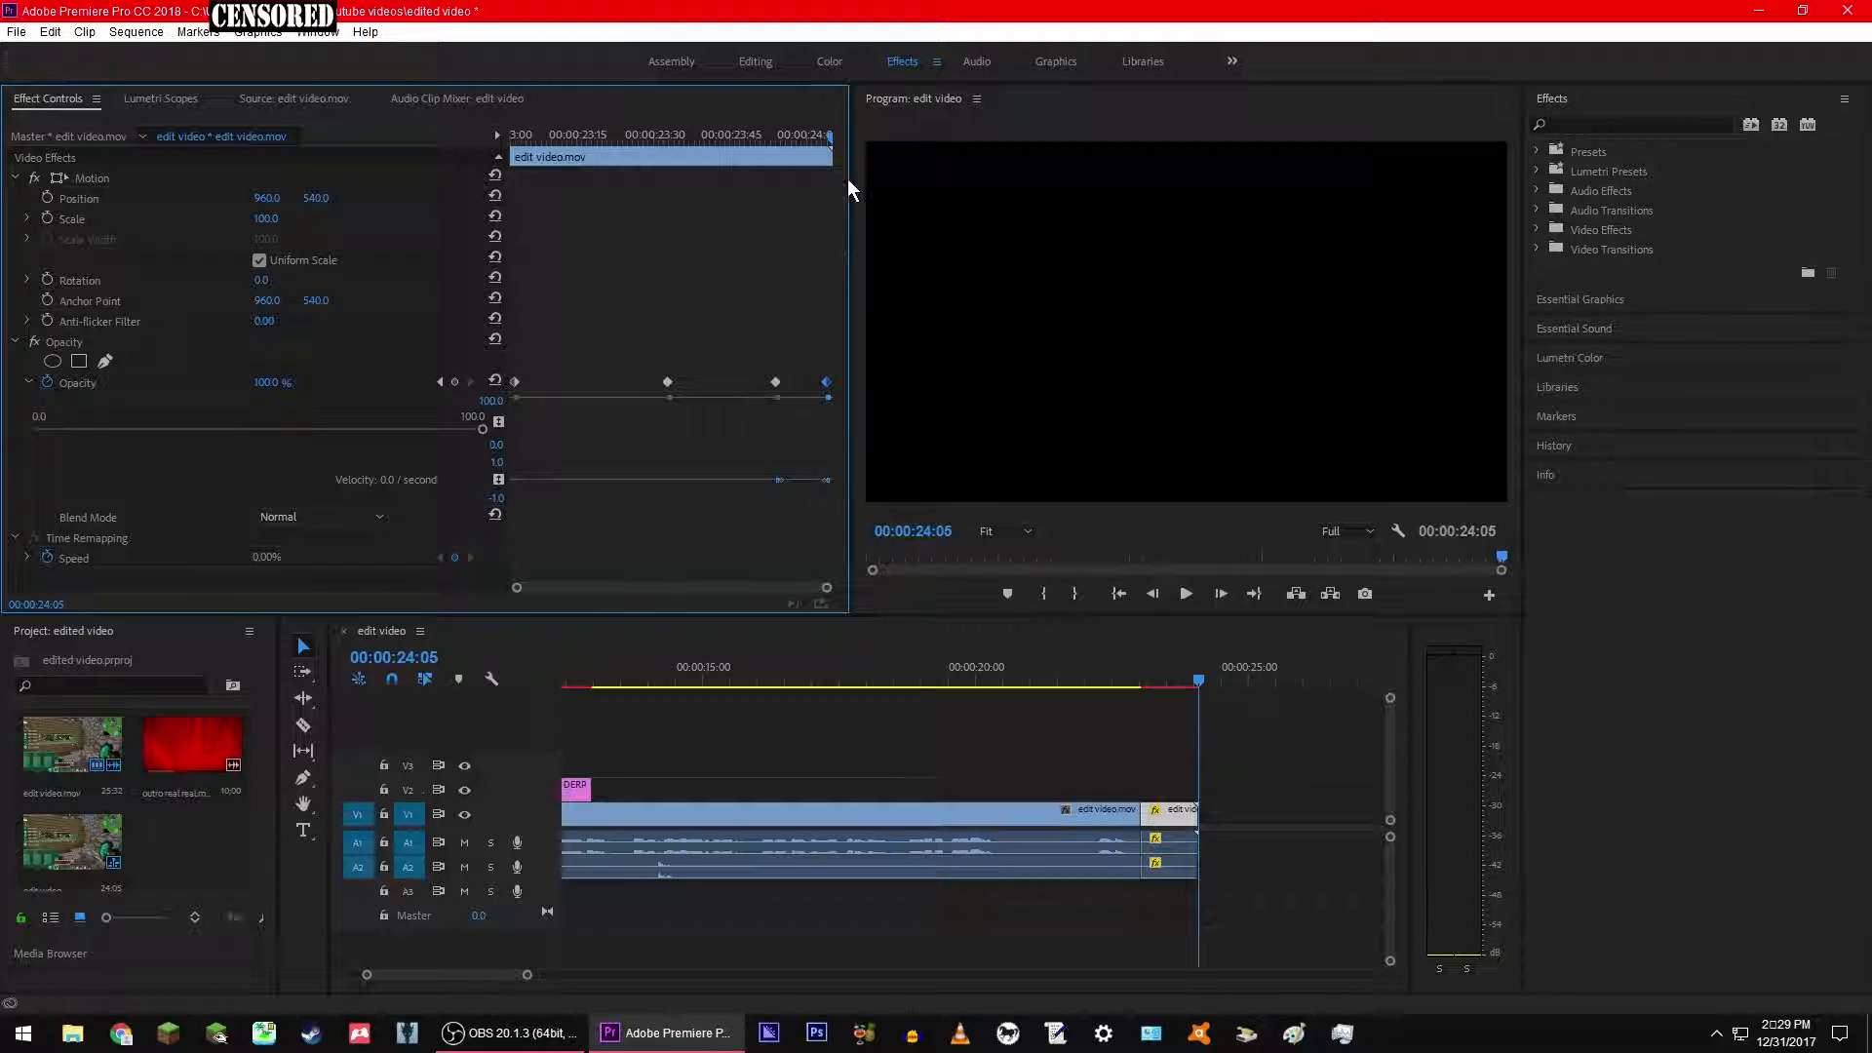
{"action": "left_click", "coordinate": [824, 136]}
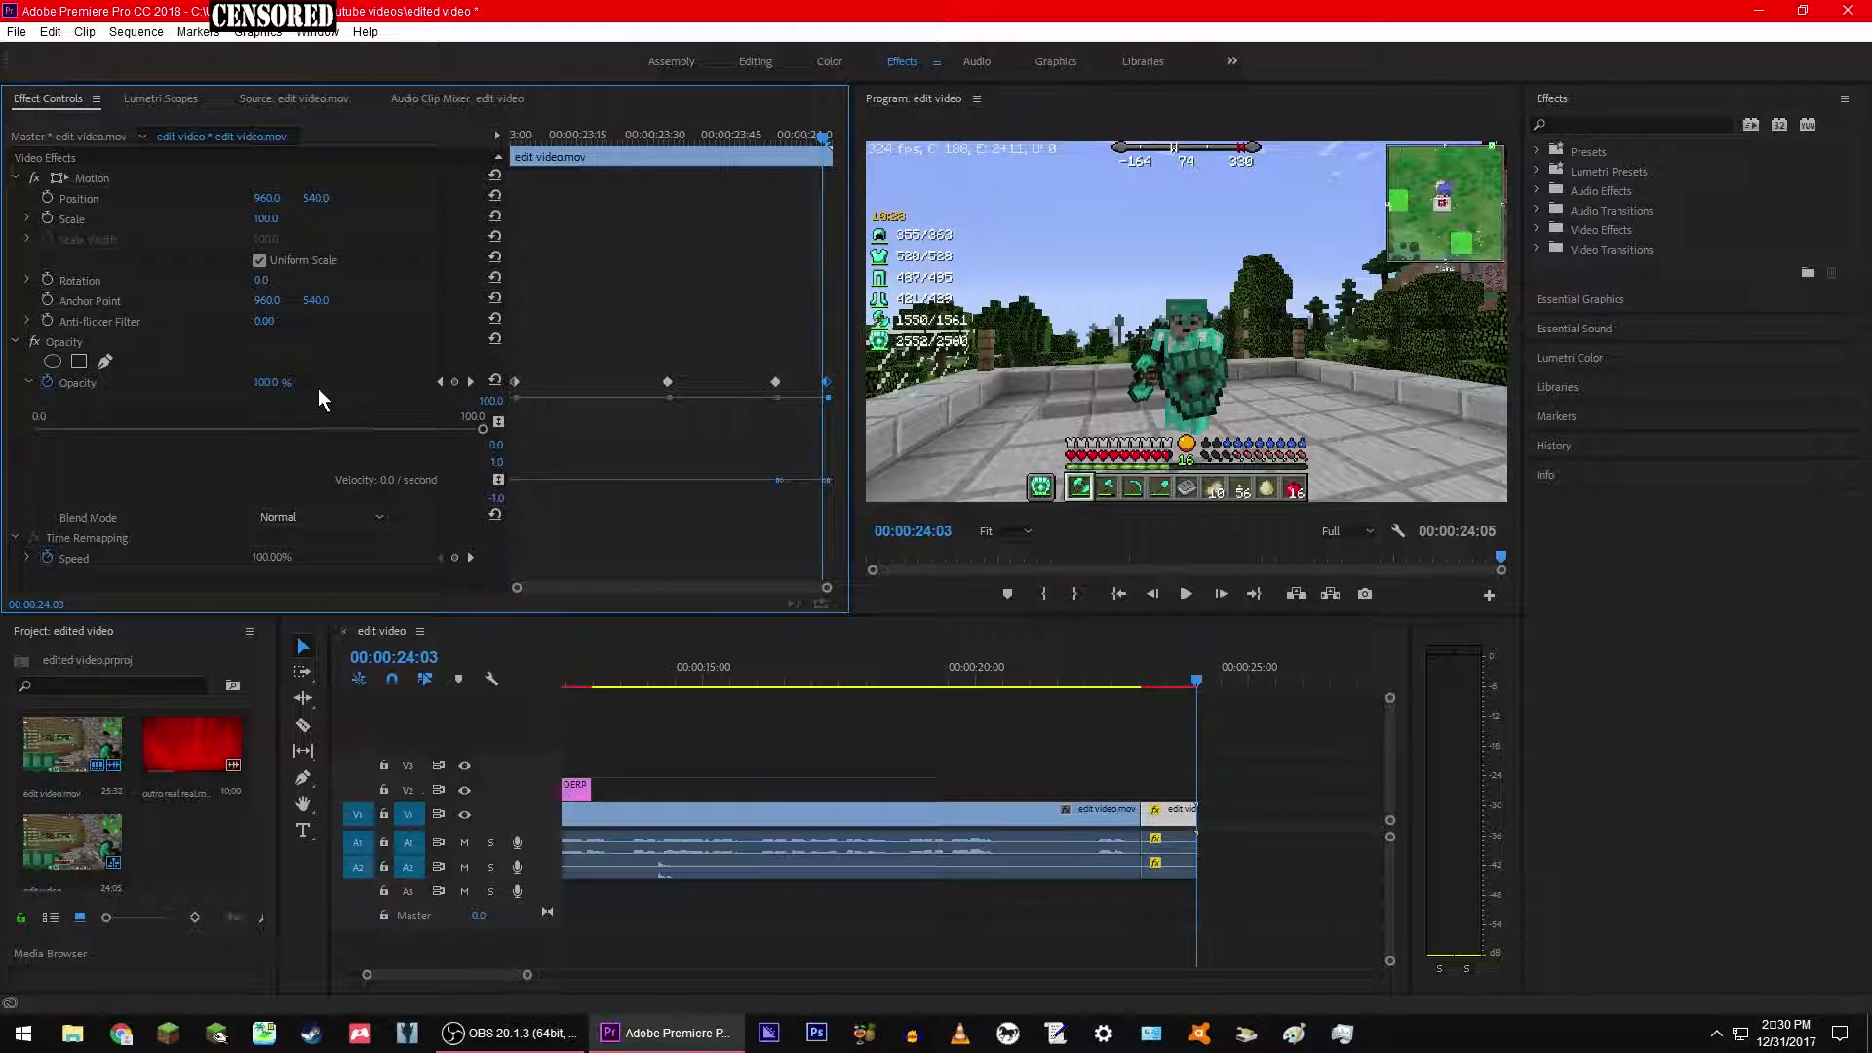
{"action": "left_click", "coordinate": [29, 382]}
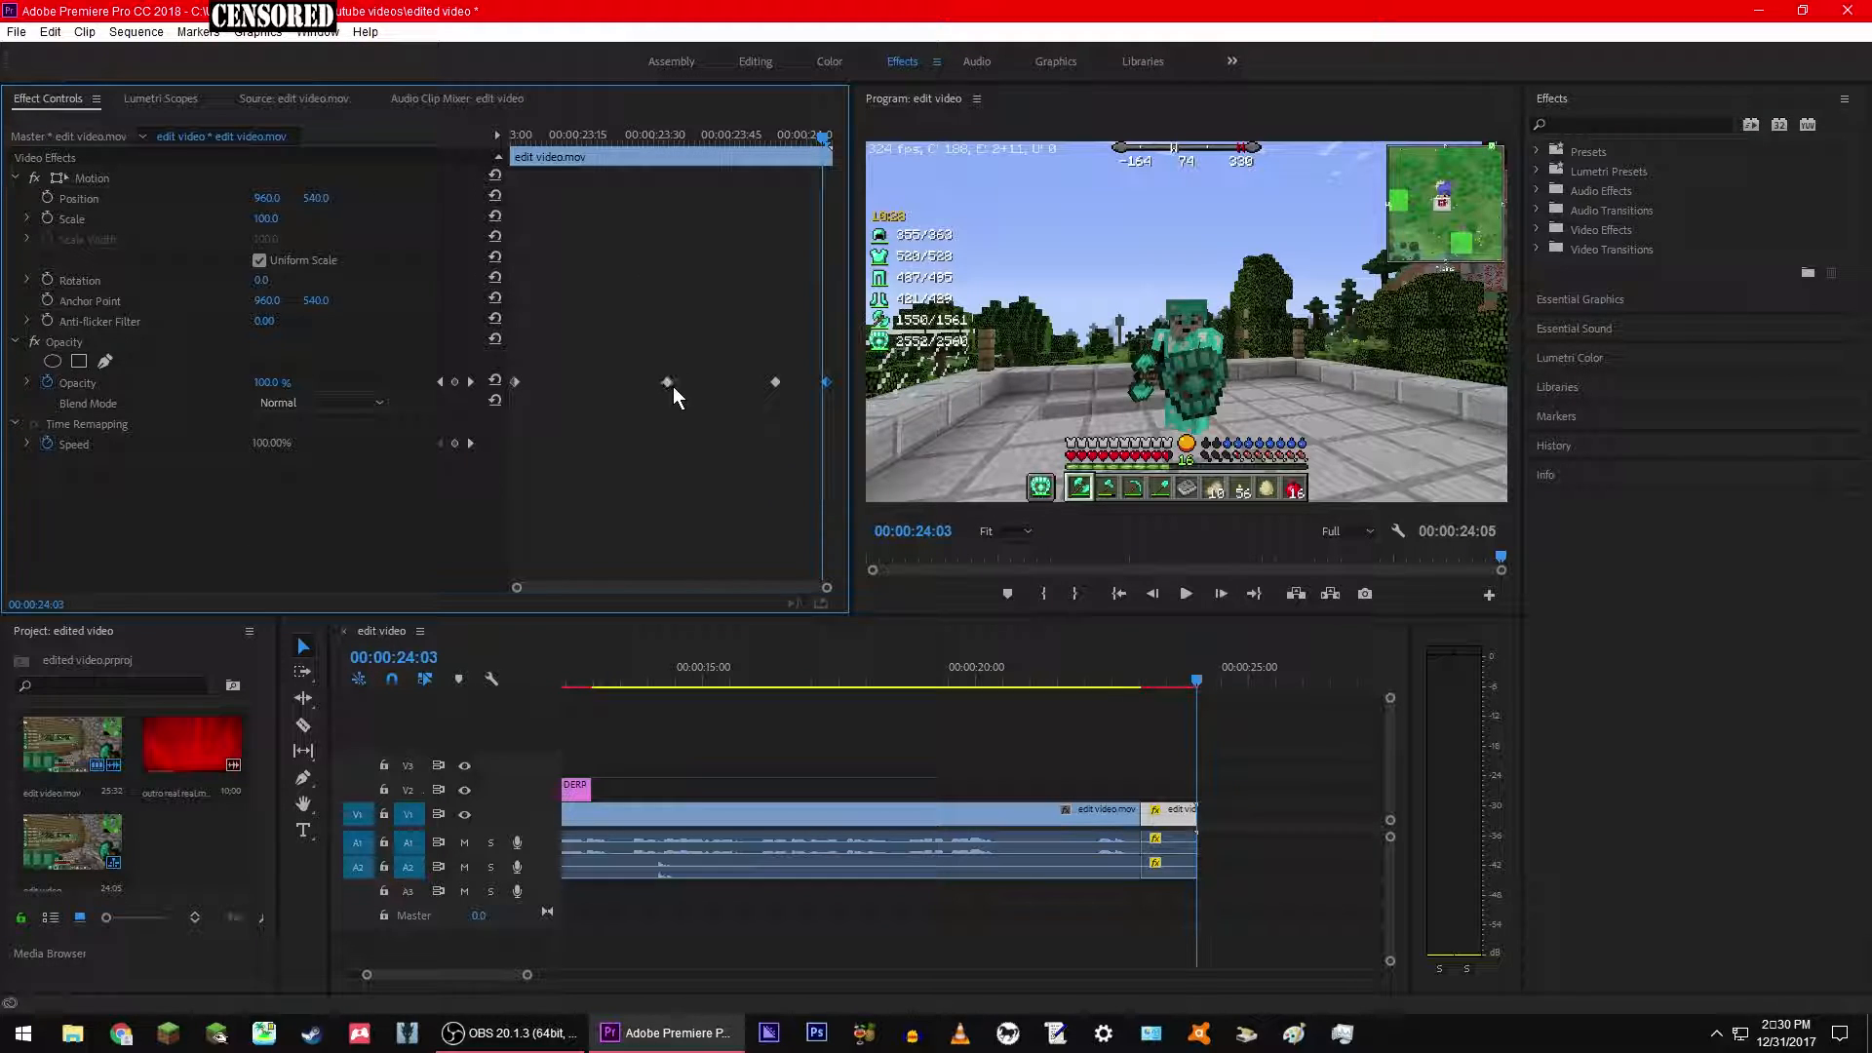
{"action": "left_click", "coordinate": [667, 133]}
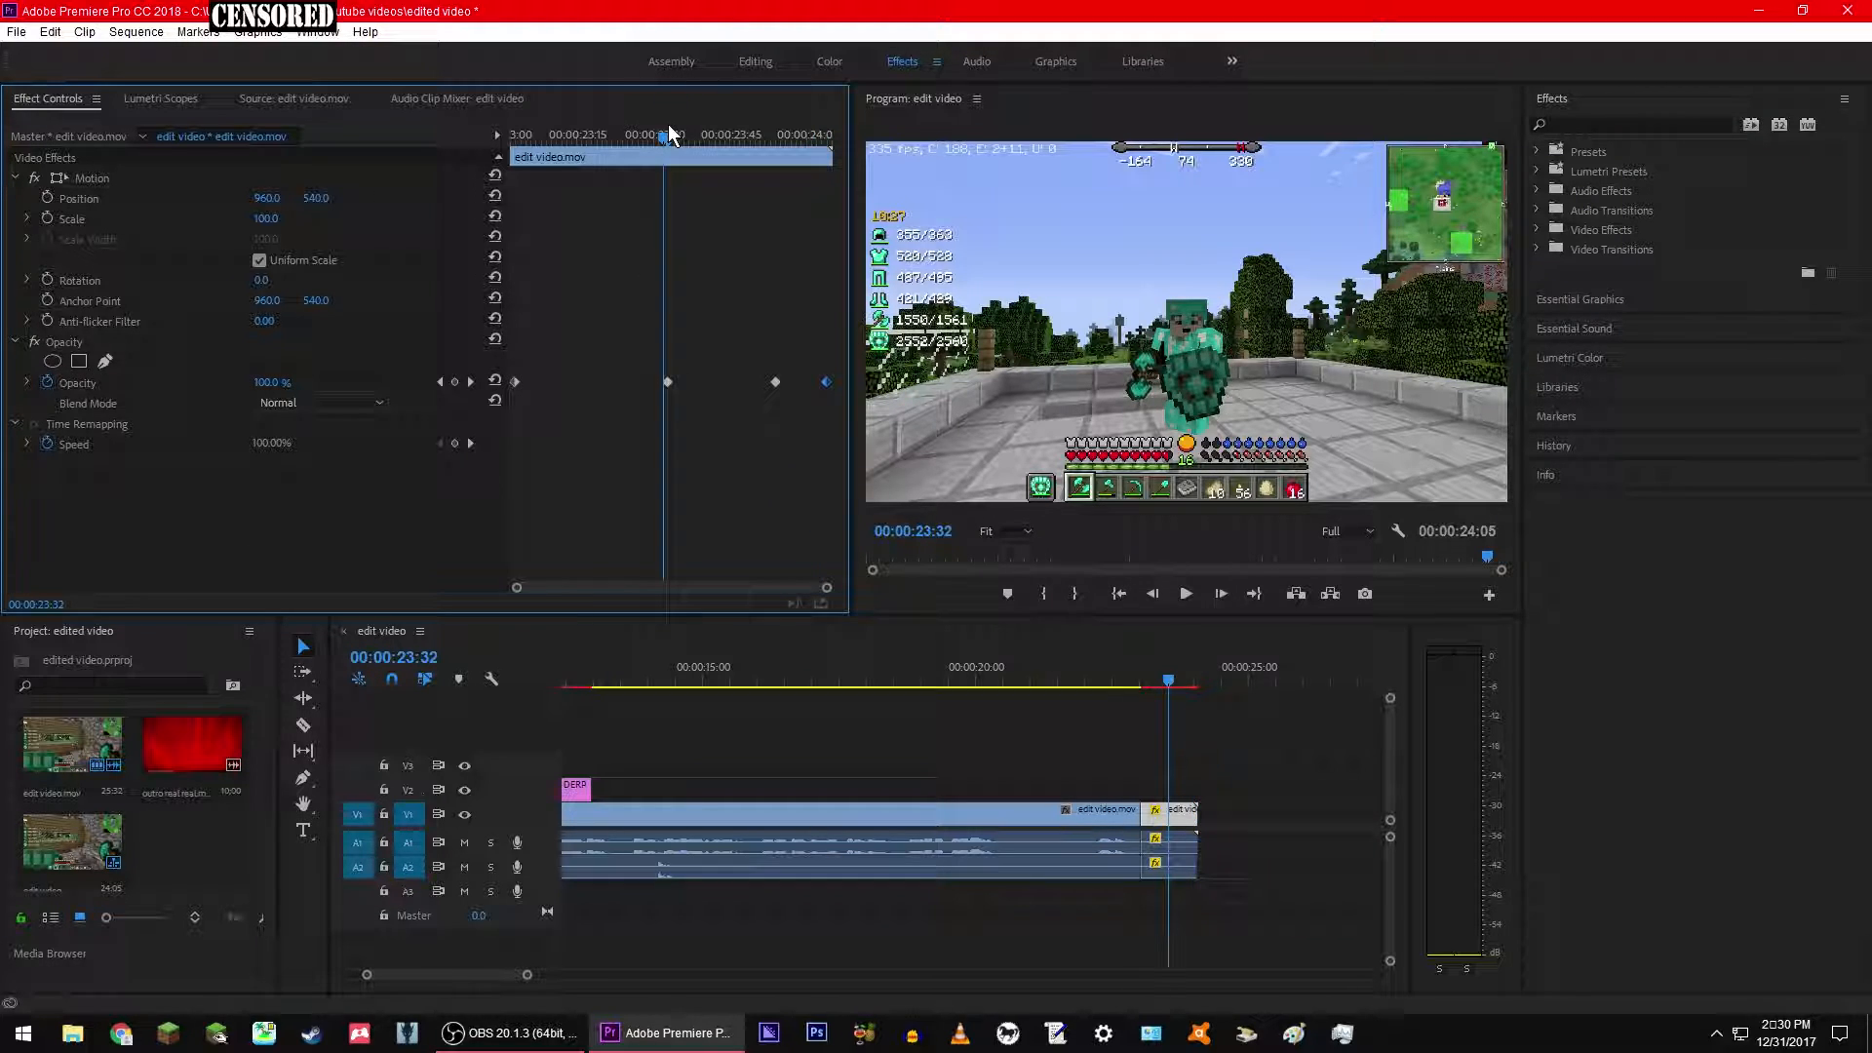
{"action": "left_click", "coordinate": [778, 130]}
{"action": "left_click", "coordinate": [814, 134]}
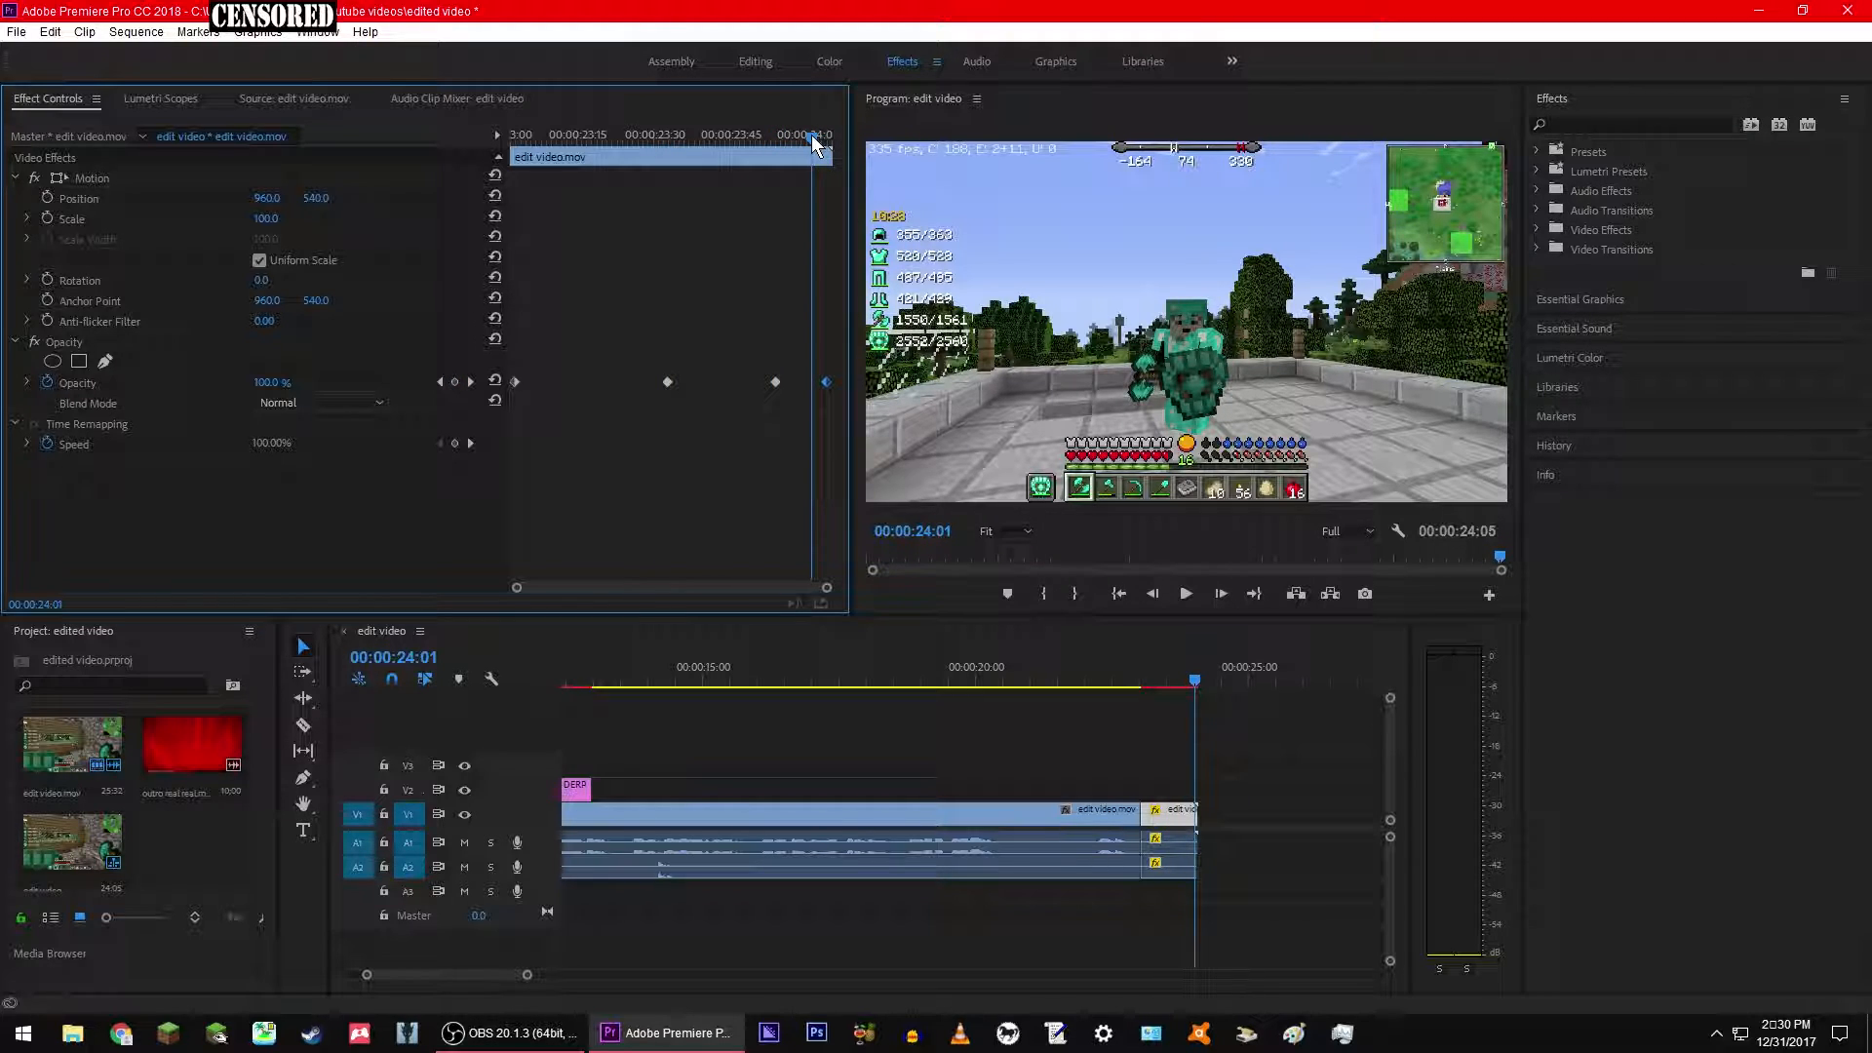
Step: Lower the final clip's last opacity keyframe to 0% and play the ending from near the third keyframe
{"action": "left_click", "coordinate": [26, 385]}
{"action": "left_click_drag", "start_coordinate": [829, 398], "coordinate": [827, 454]}
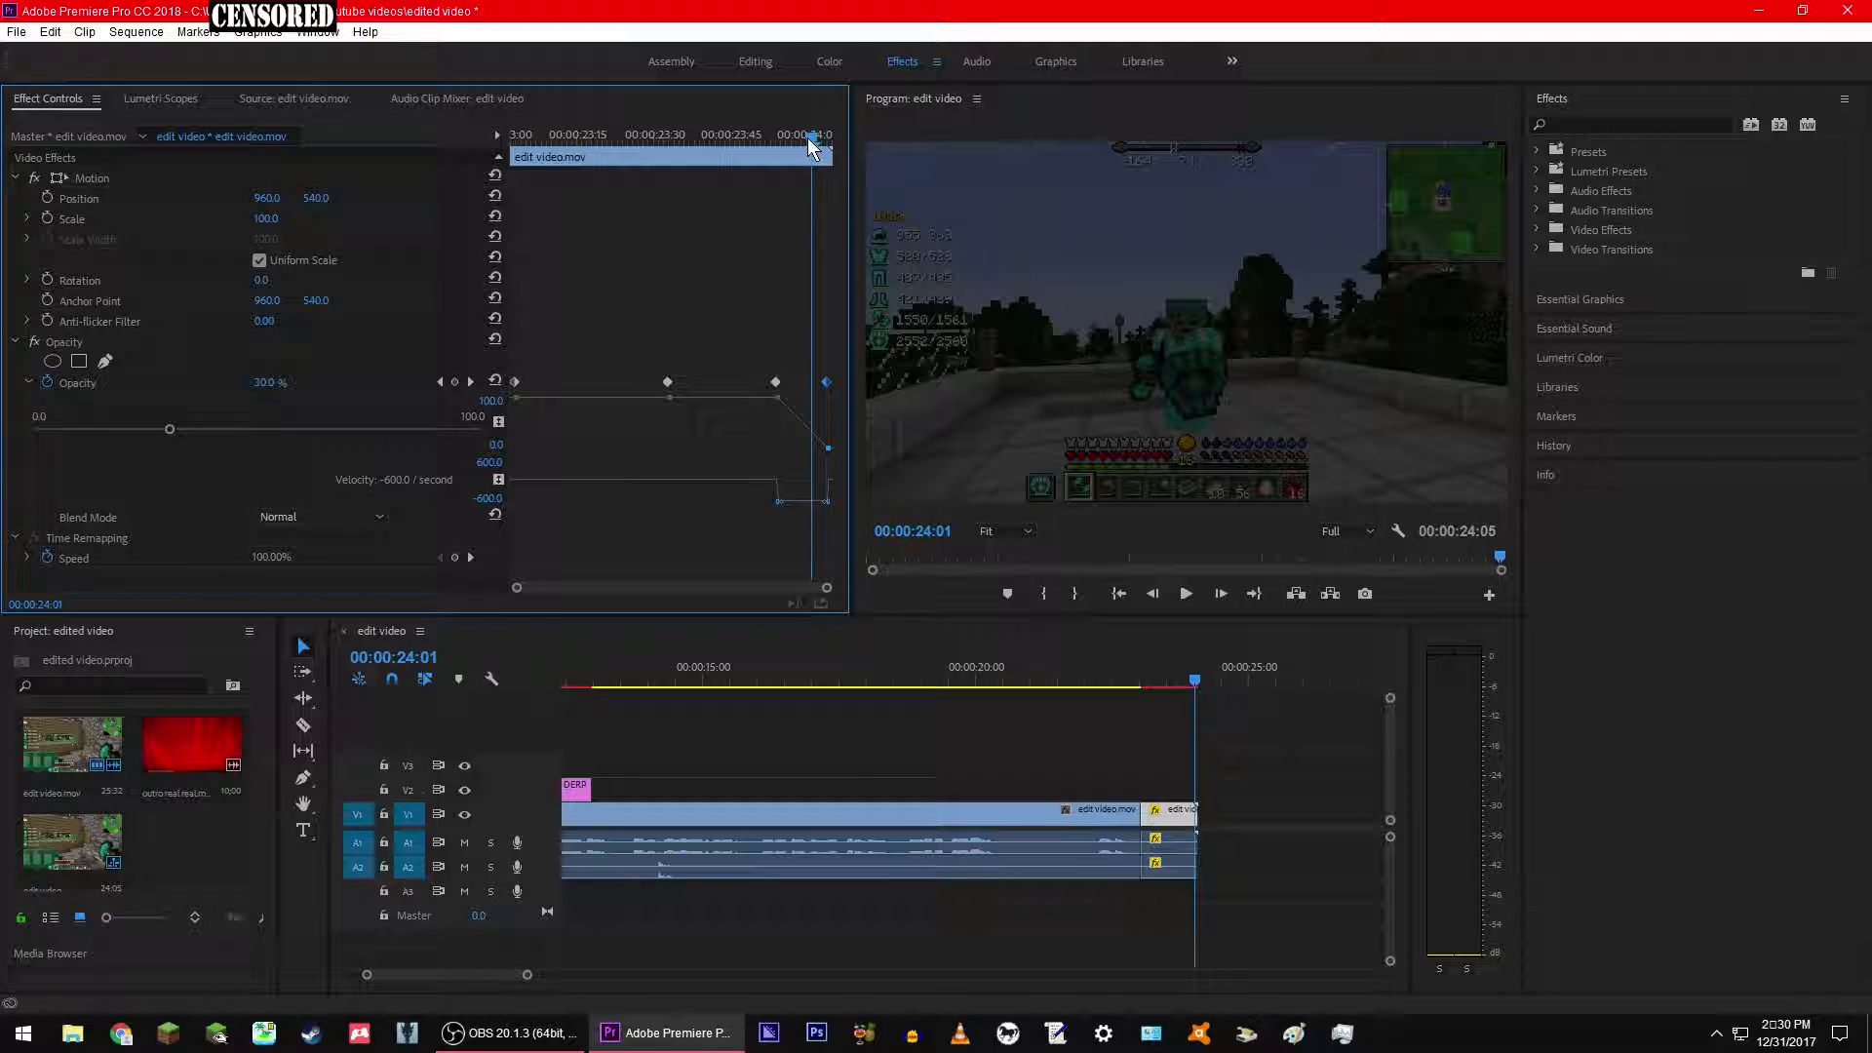
{"action": "left_click_drag", "start_coordinate": [792, 137], "coordinate": [770, 132]}
{"action": "key", "text": "space"}
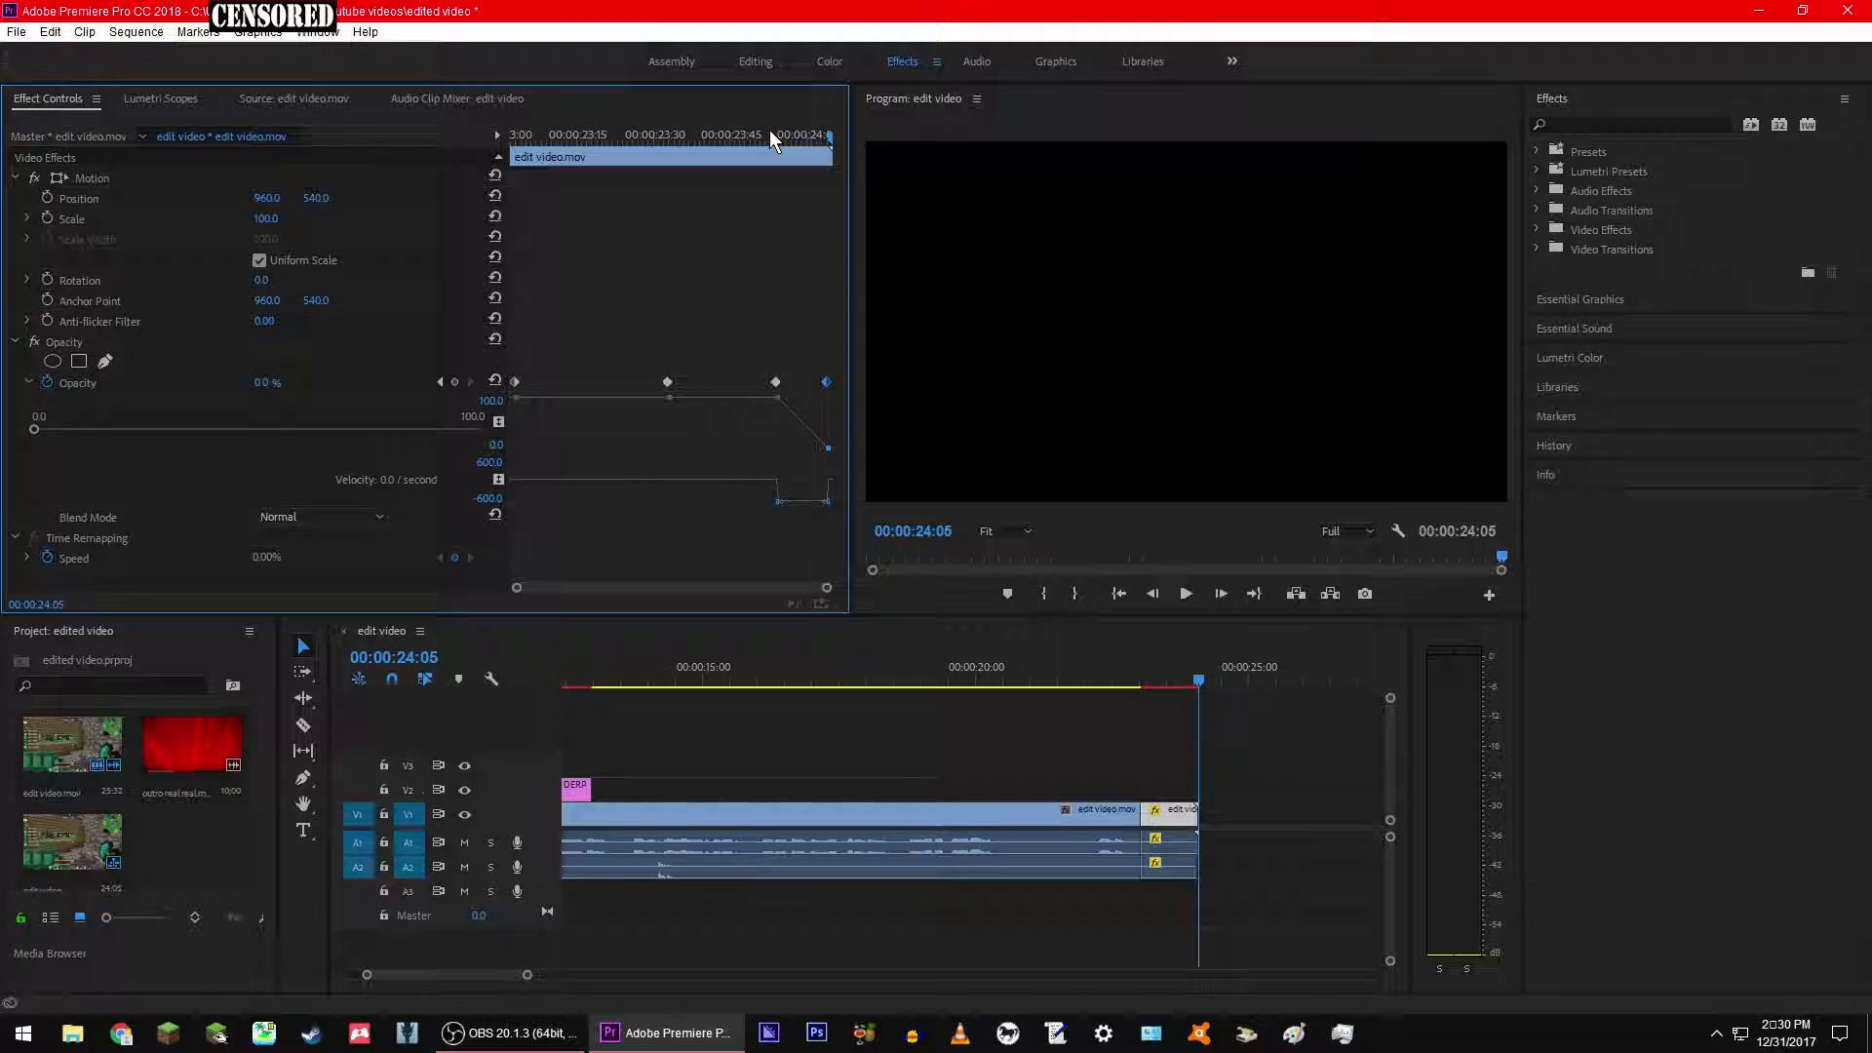
Step: Lower the third opacity keyframe, and the second to about 56%, so the final clip fades gradually from its start
{"action": "left_click_drag", "start_coordinate": [828, 132], "coordinate": [760, 128]}
{"action": "left_click_drag", "start_coordinate": [772, 403], "coordinate": [777, 432]}
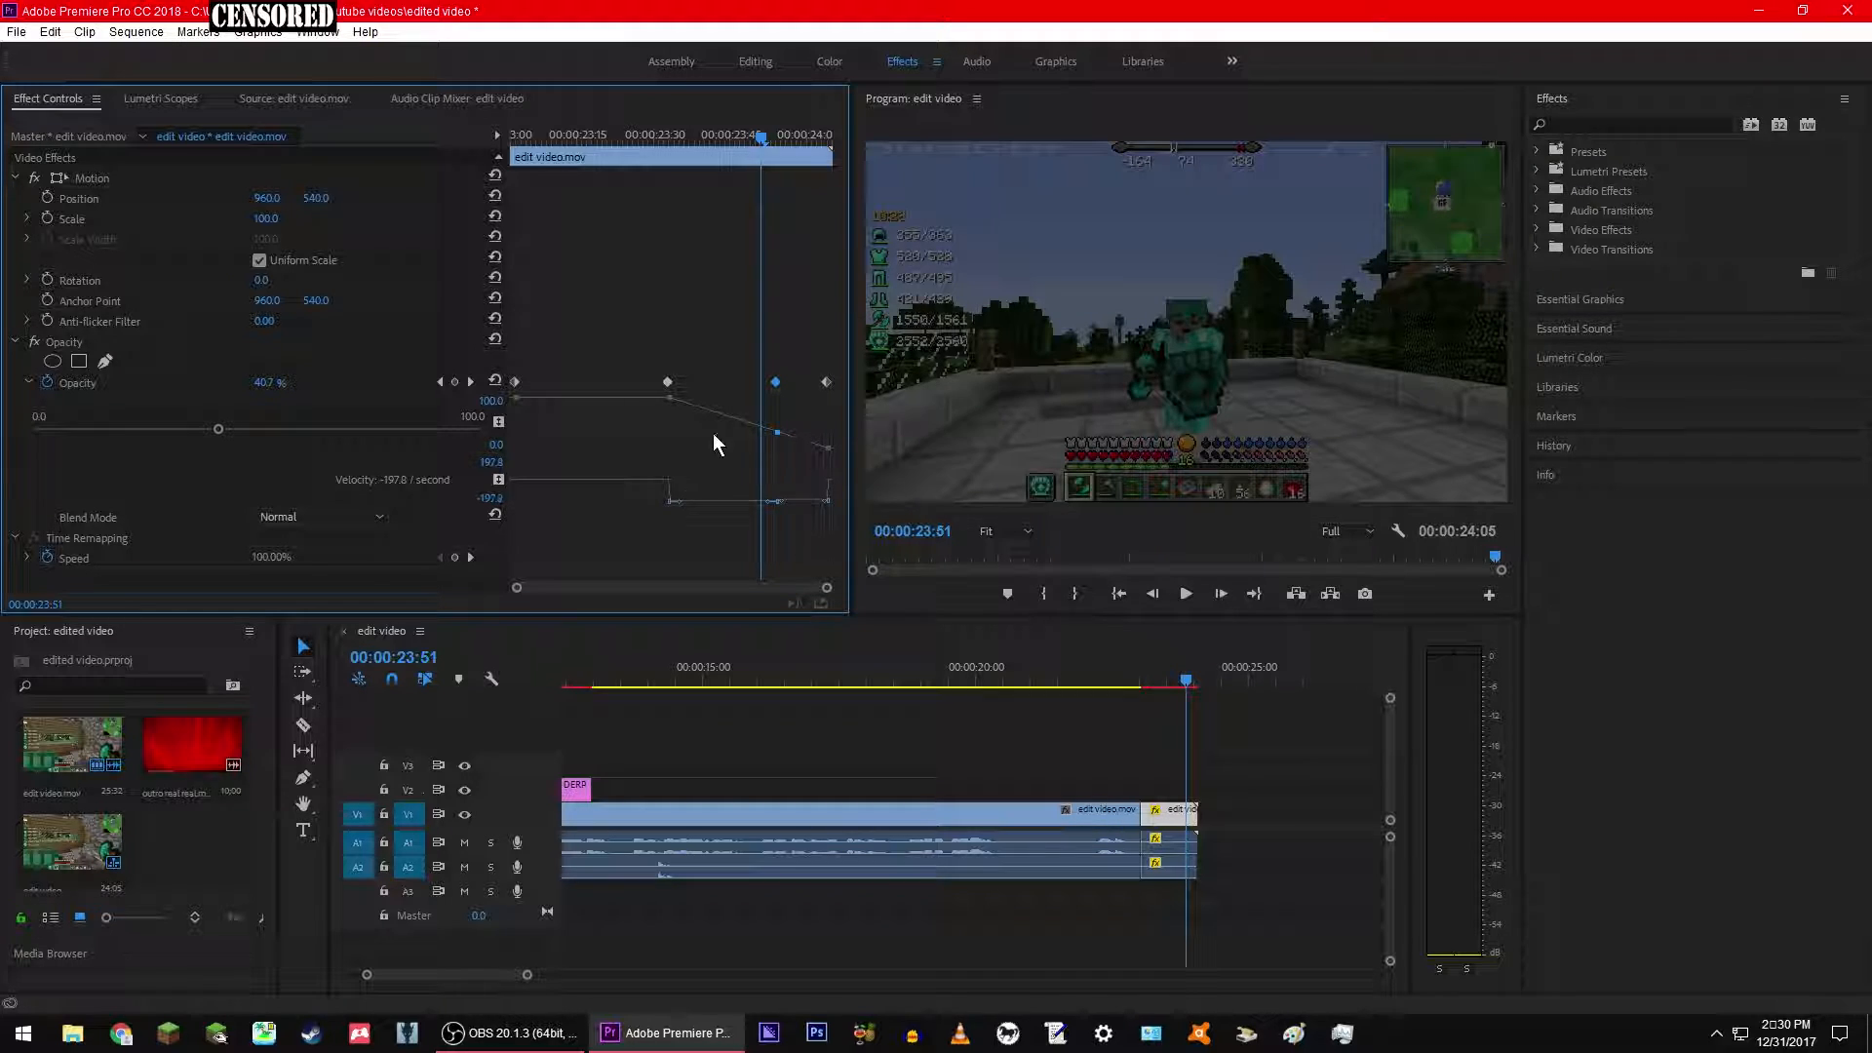
{"action": "left_click_drag", "start_coordinate": [669, 398], "coordinate": [778, 439]}
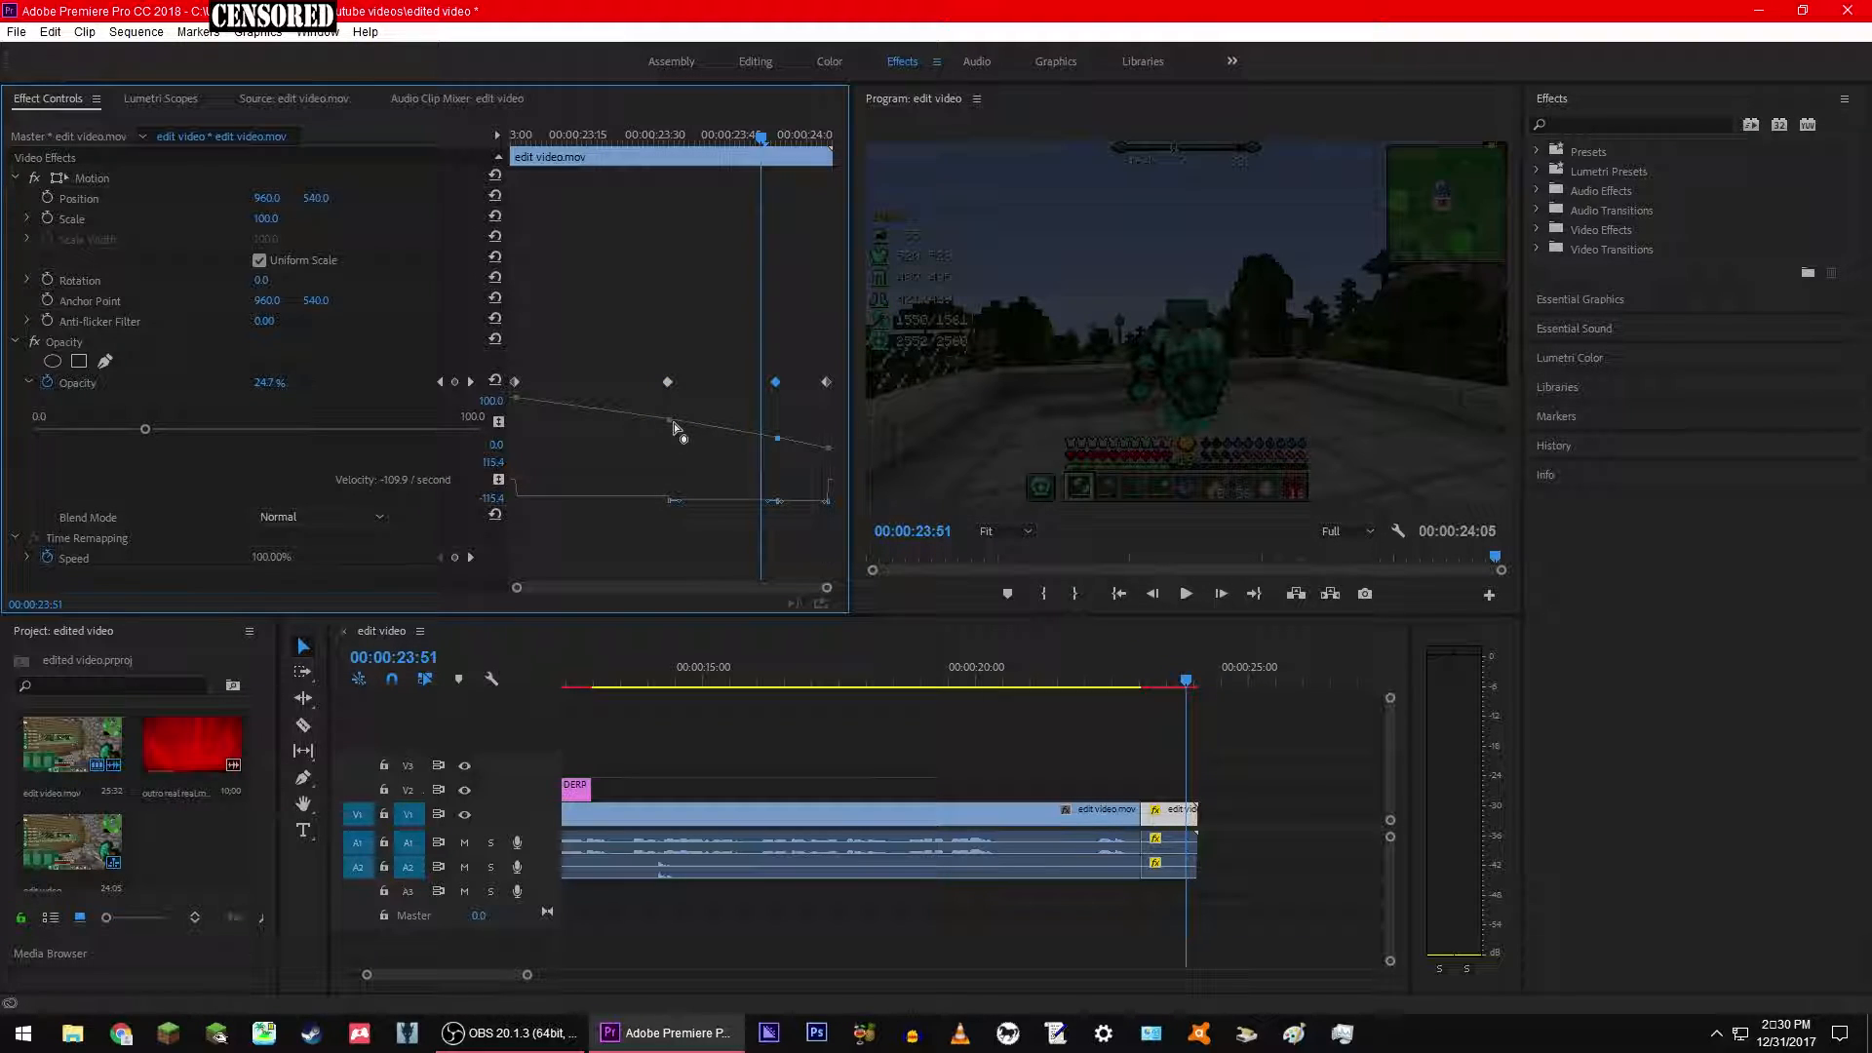
{"action": "left_click_drag", "start_coordinate": [669, 420], "coordinate": [671, 425]}
{"action": "key", "text": "ctrl+z"}
Step: Replay the sequence's ending from the final clip's start at 00:00:23:02 and again from just before it to check the fade to black
{"action": "left_click_drag", "start_coordinate": [760, 141], "coordinate": [514, 145]}
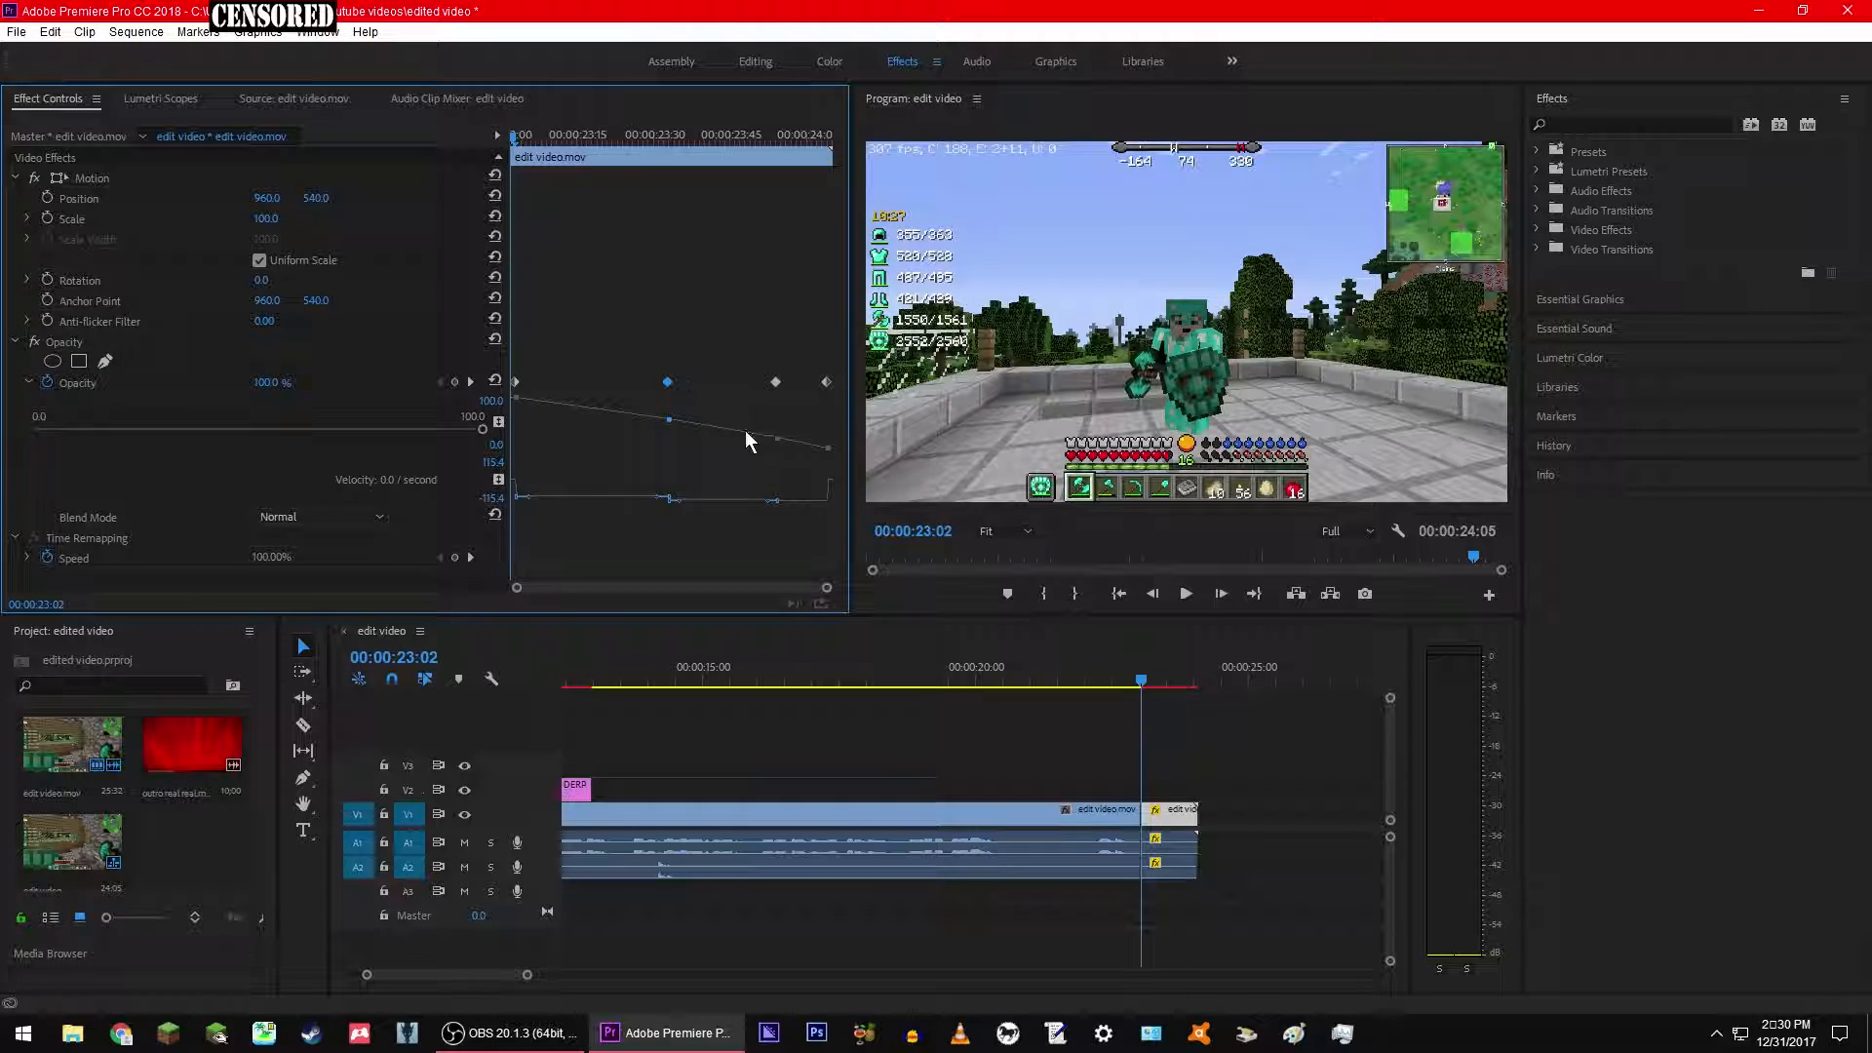
{"action": "key", "text": "space"}
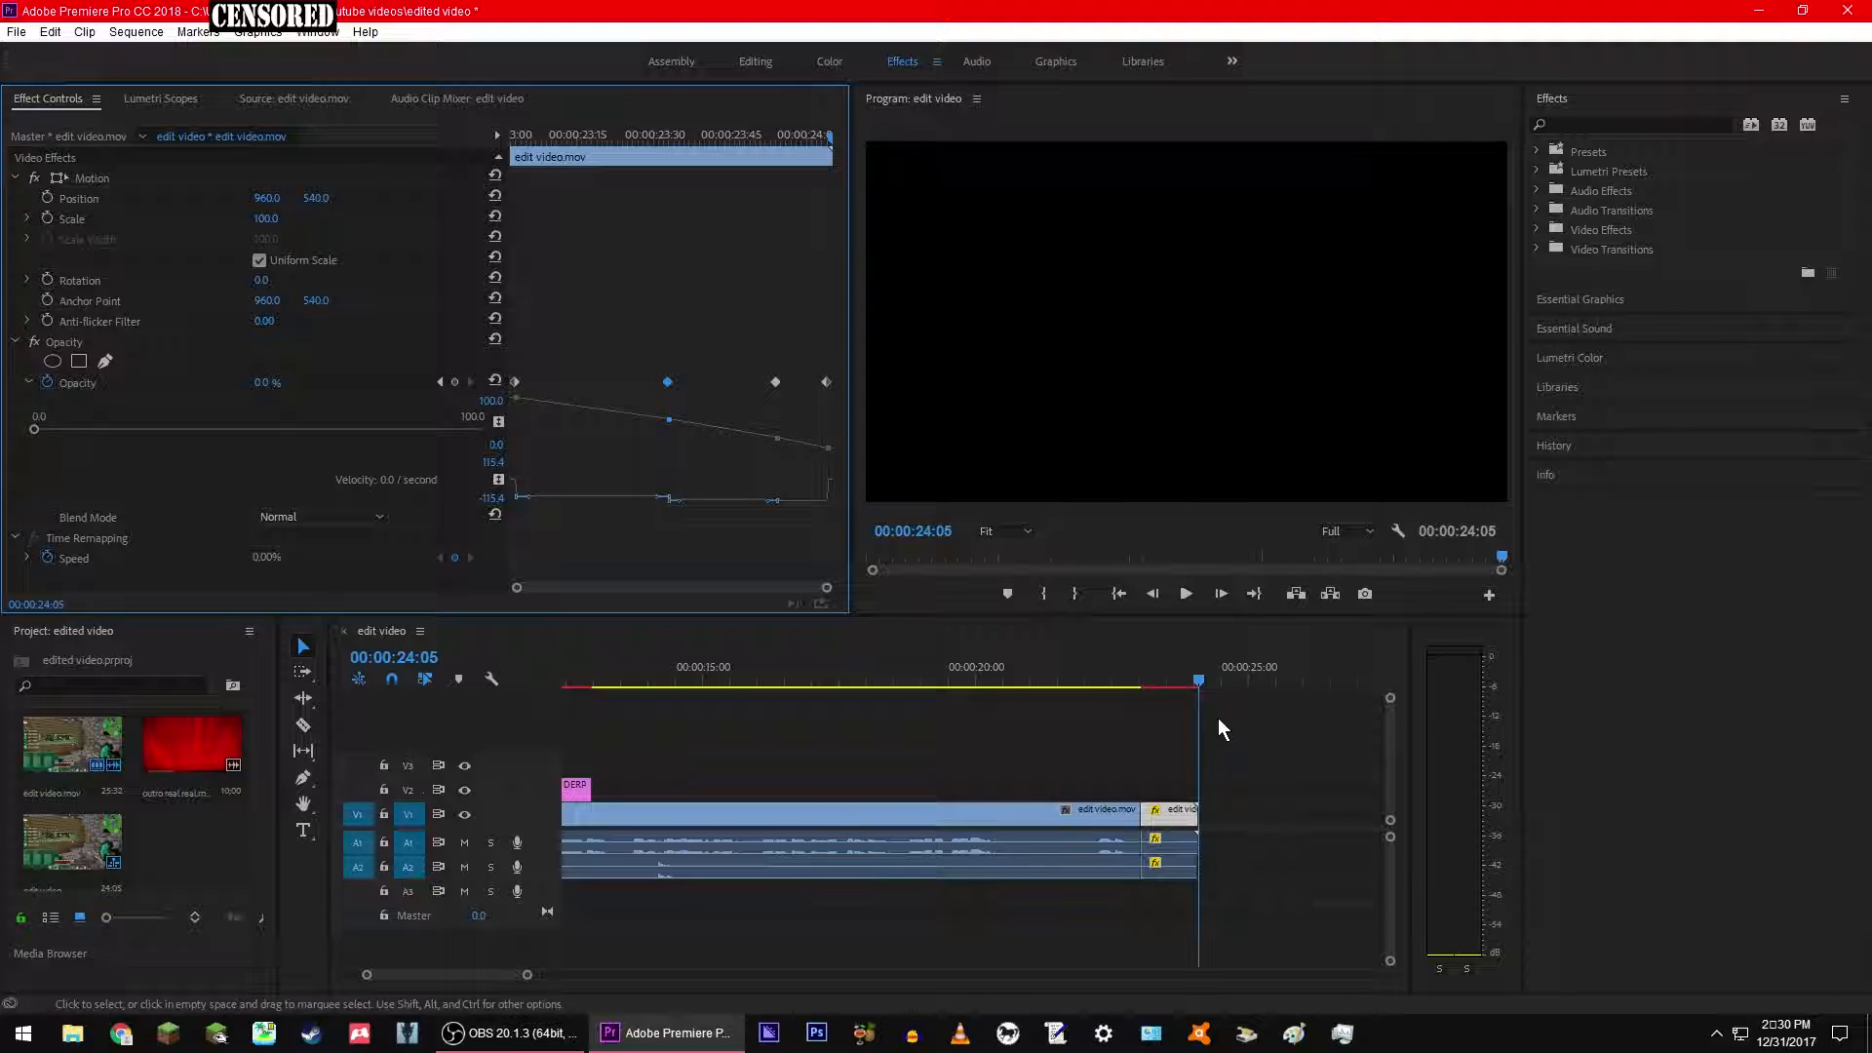
{"action": "left_click_drag", "start_coordinate": [1196, 683], "coordinate": [1115, 675]}
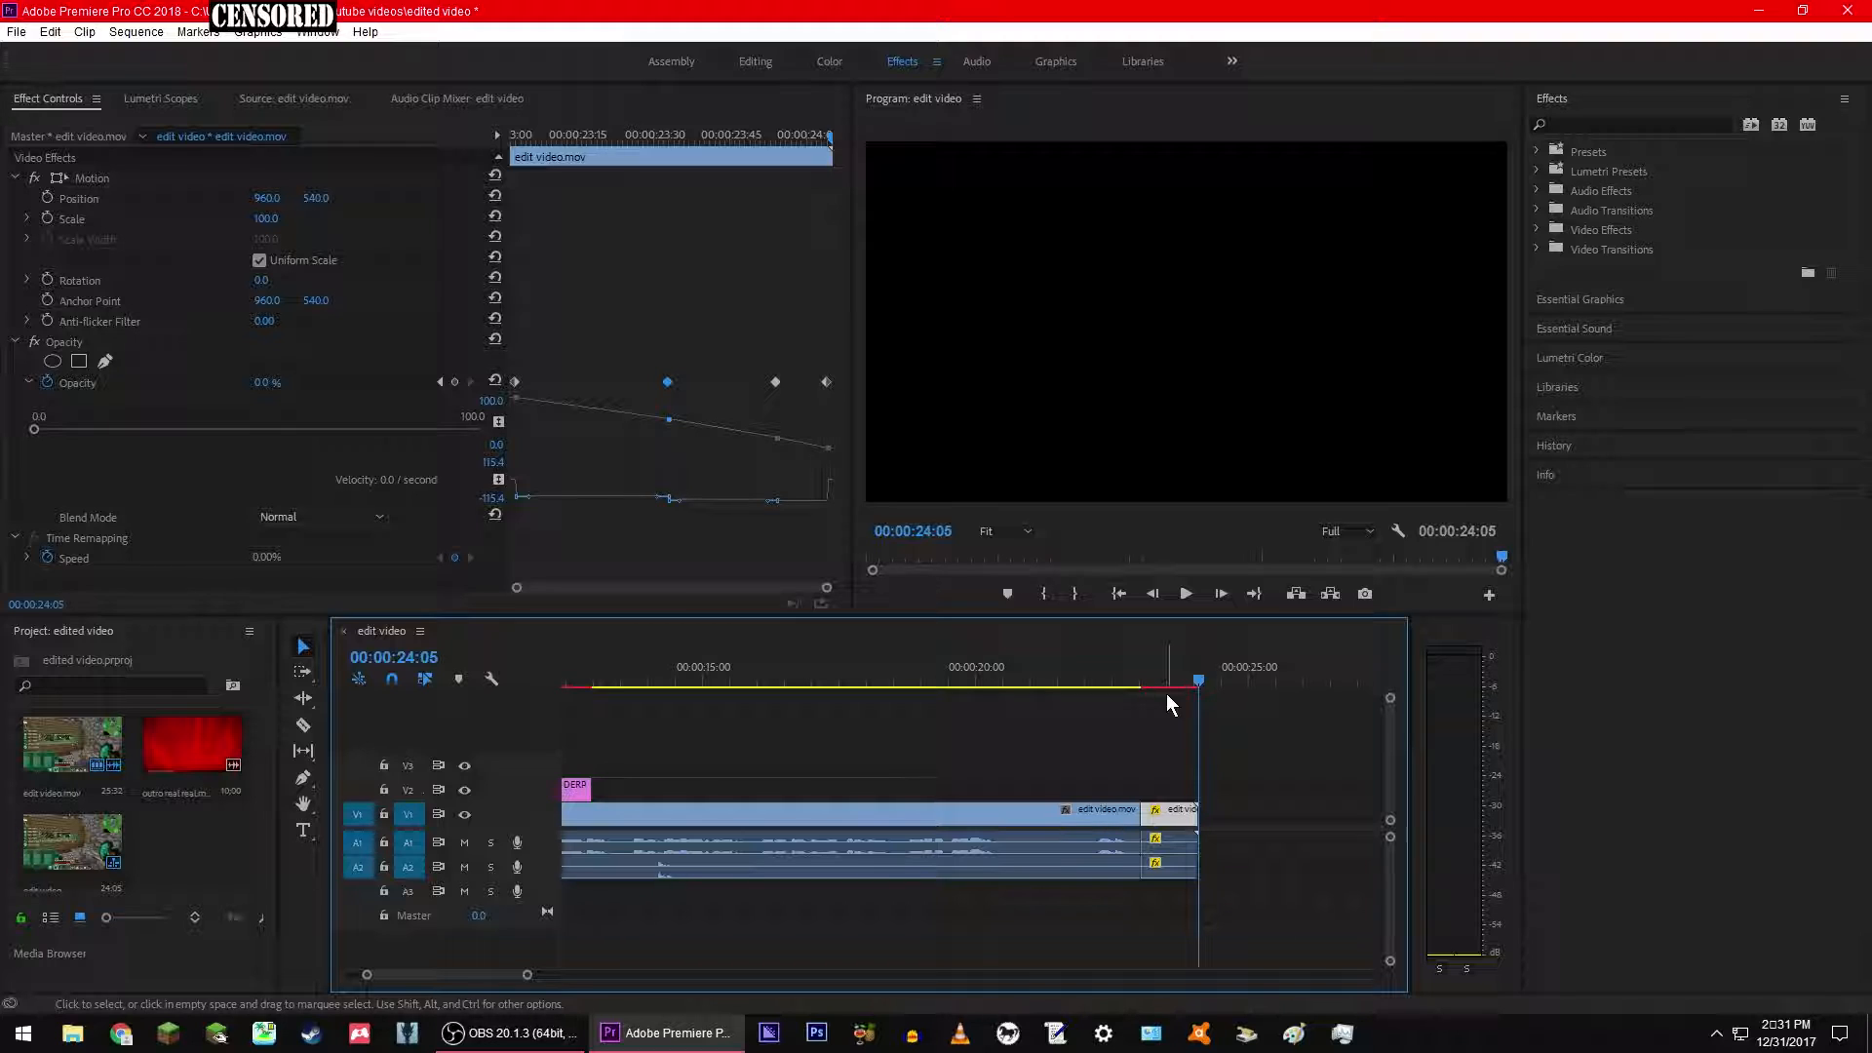
{"action": "left_click_drag", "start_coordinate": [1202, 675], "coordinate": [1167, 667]}
{"action": "key", "text": "space"}
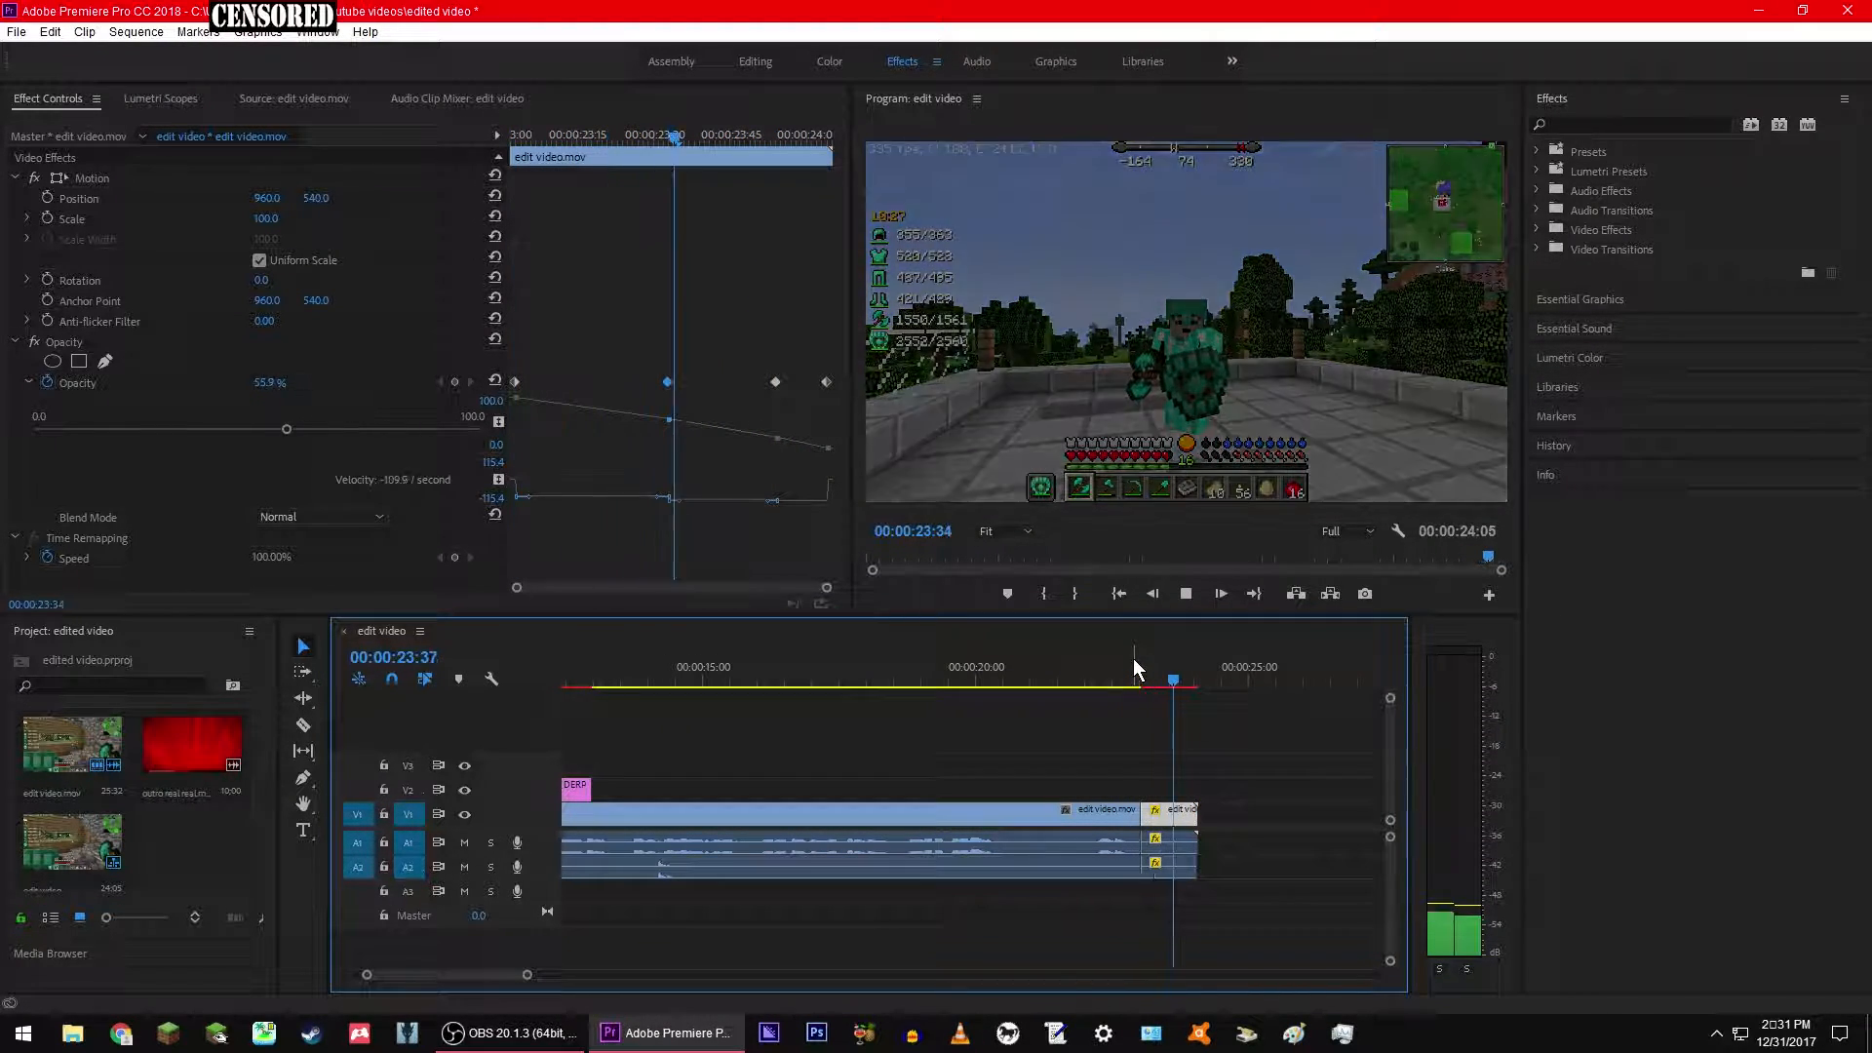
Step: Delete the final clip's audio segment on track A2 and select its audio segment on track A1
{"action": "left_click", "coordinate": [1168, 865]}
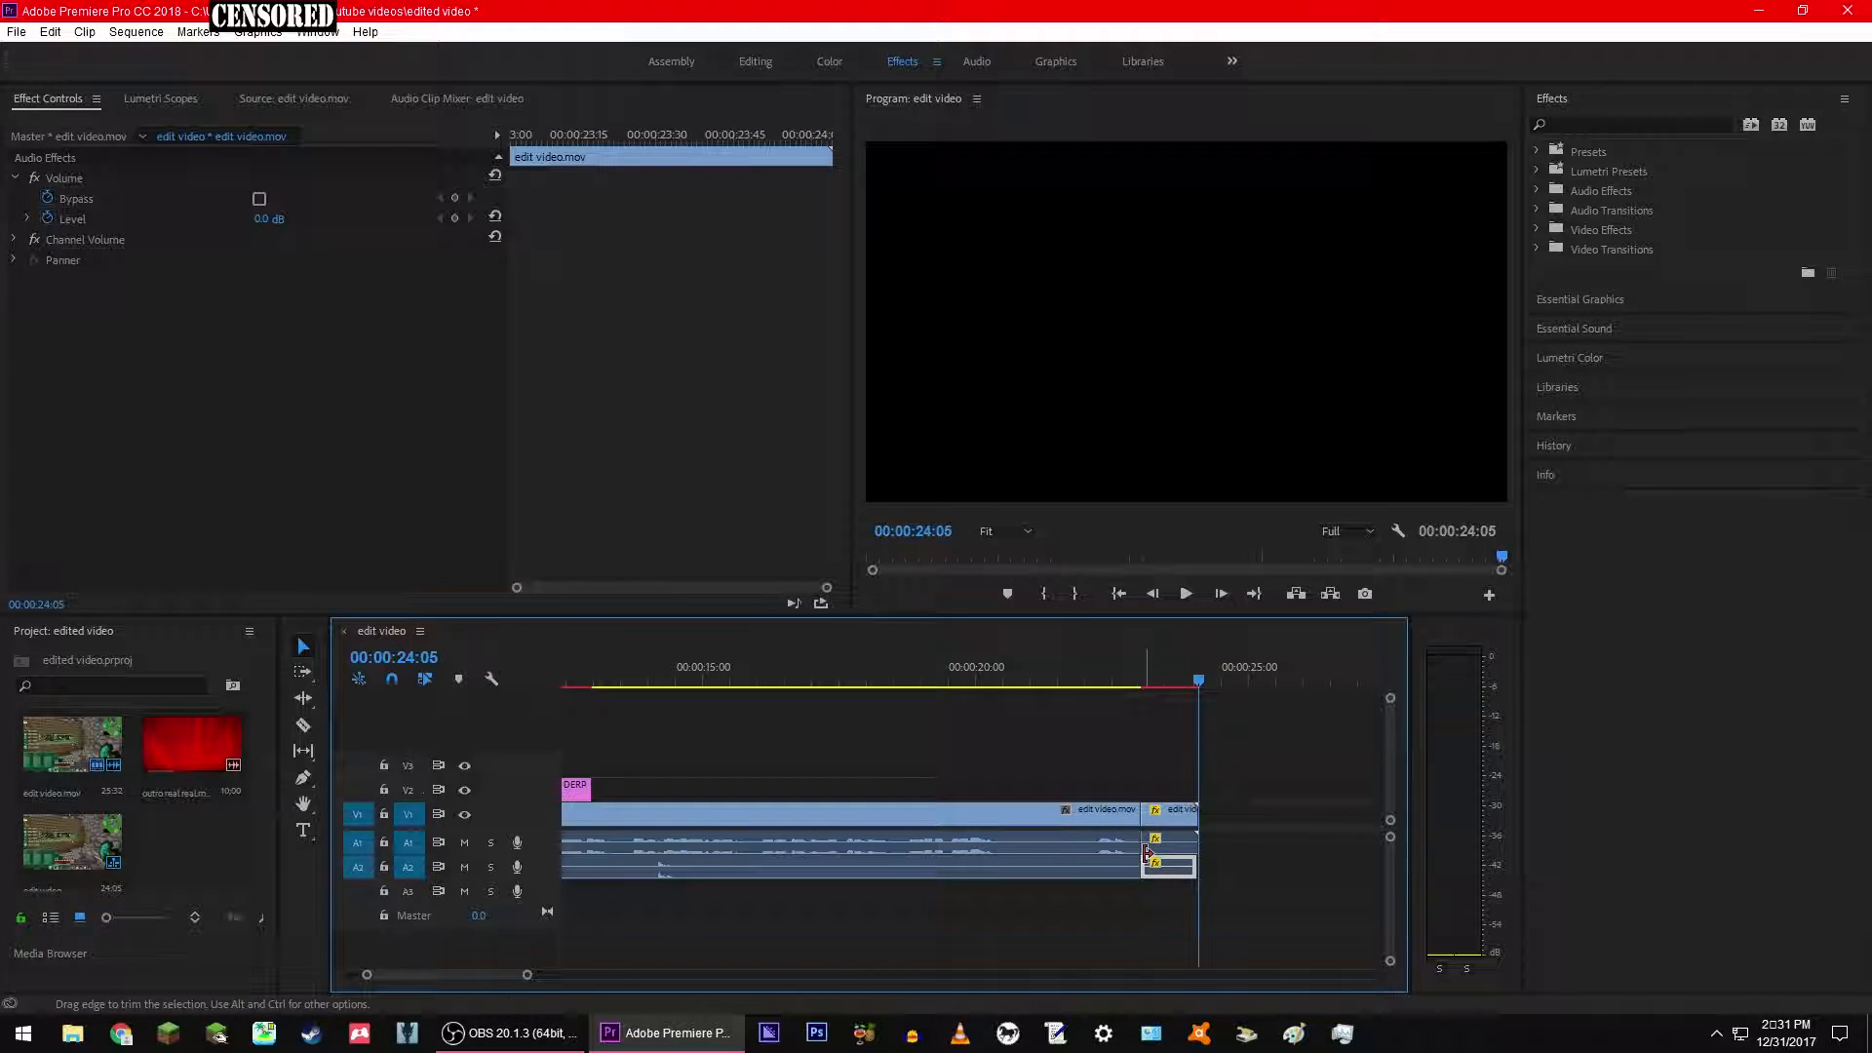
{"action": "key", "text": "Delete"}
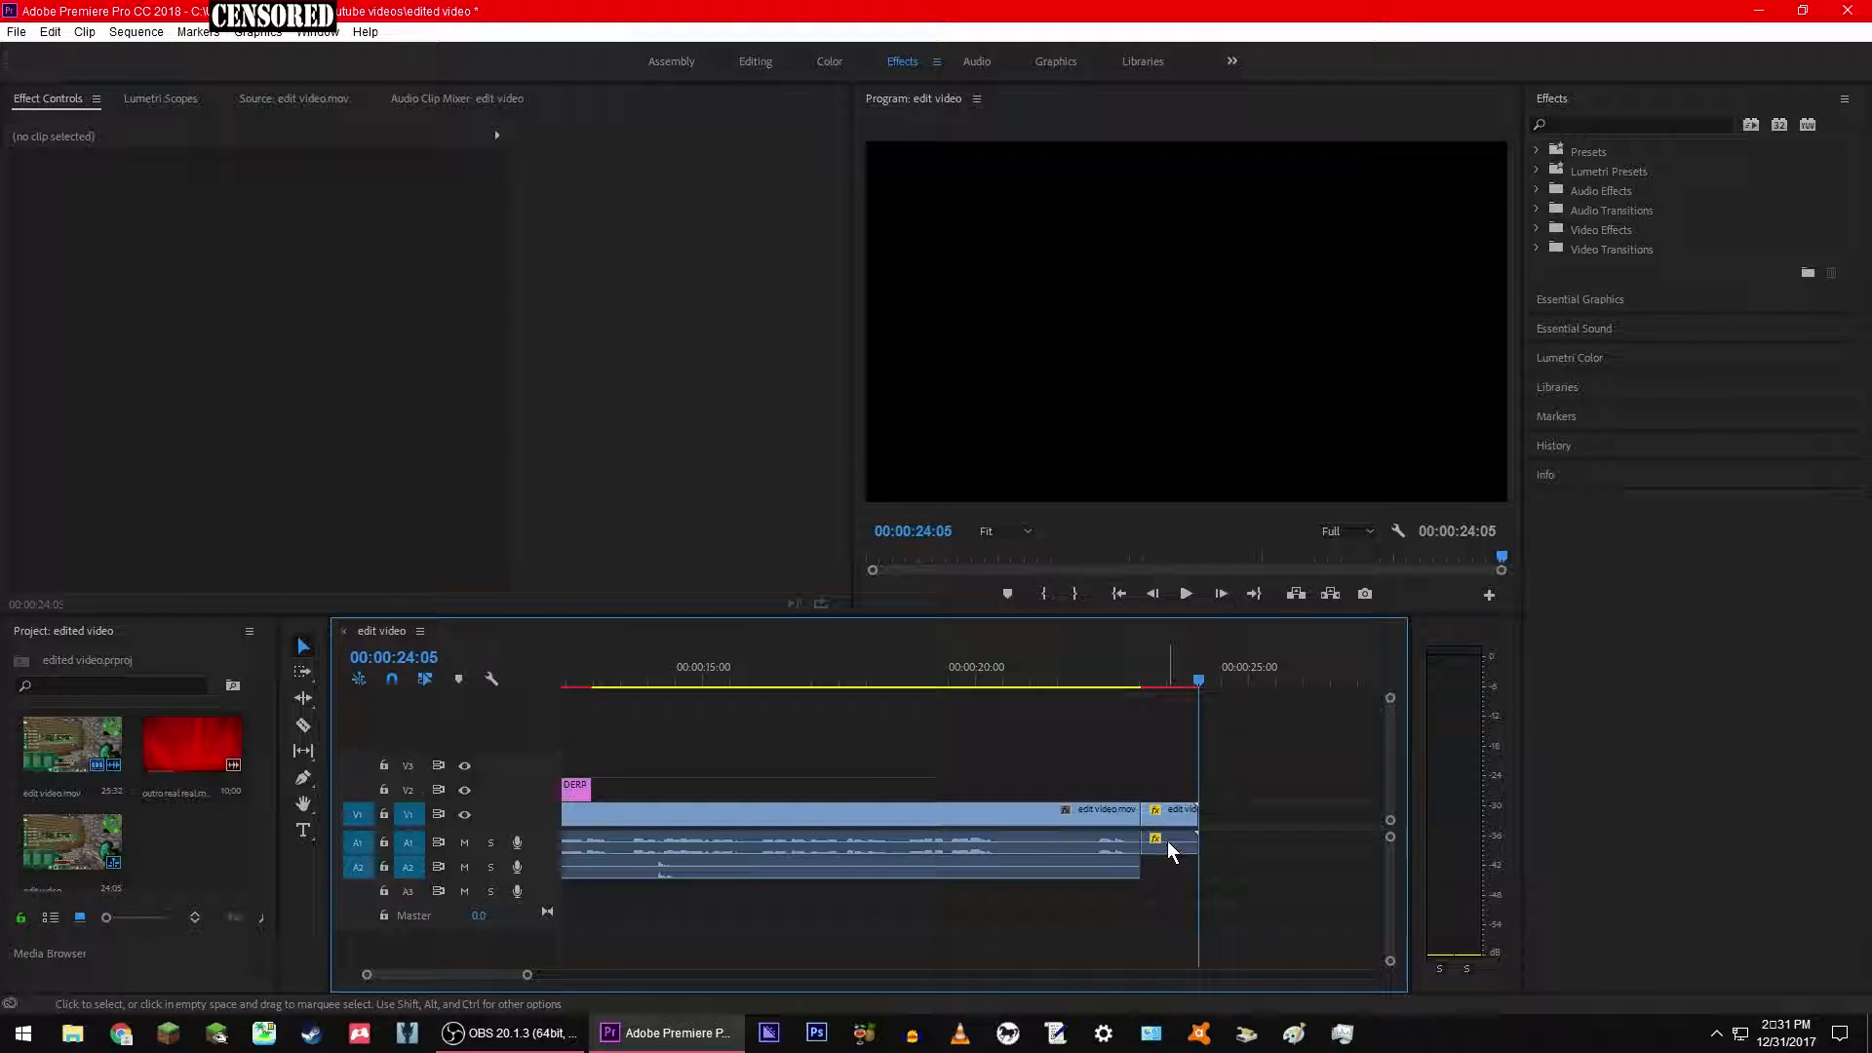
{"action": "left_click_drag", "start_coordinate": [1198, 678], "coordinate": [1169, 673]}
{"action": "left_click", "coordinate": [1184, 846]}
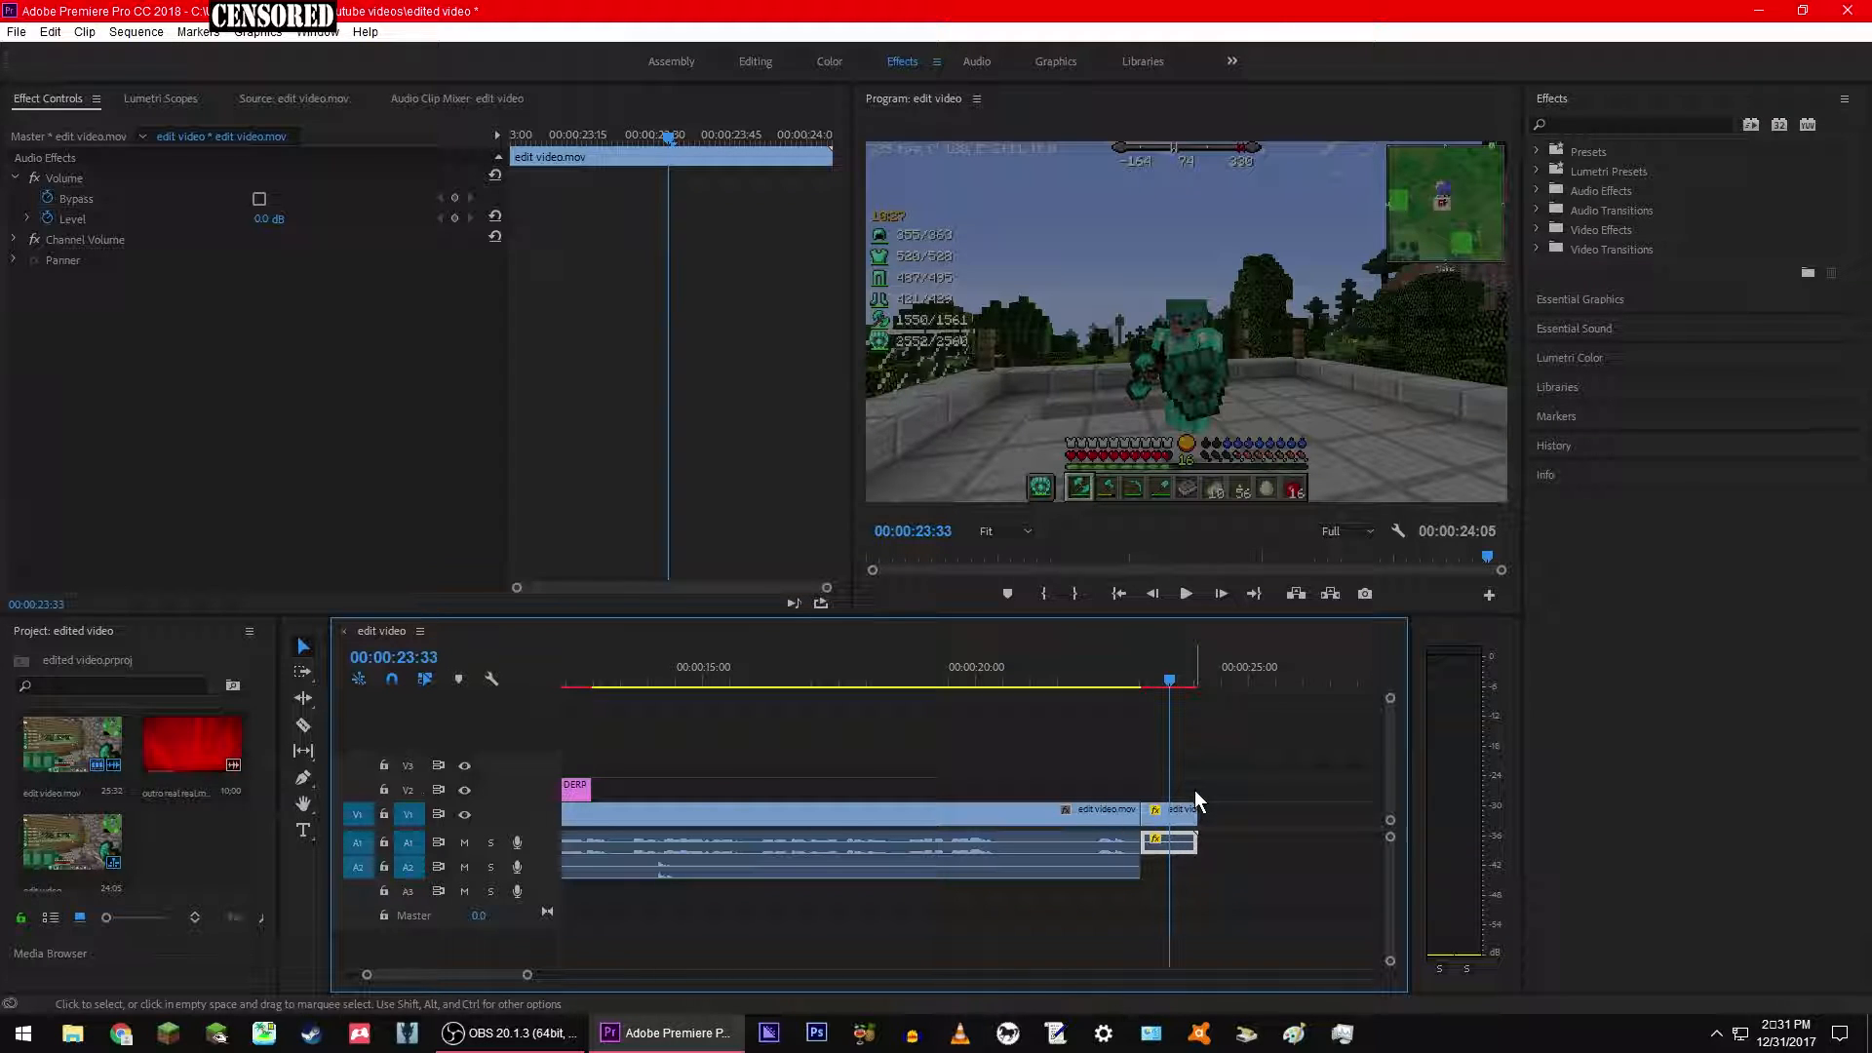
Step: Turn off Bypass keyframing and add volume Level keyframes to the final A1 audio segment at 00:00:23:03, past its middle, and 00:00:24:04
{"action": "left_click_drag", "start_coordinate": [663, 130], "coordinate": [508, 117]}
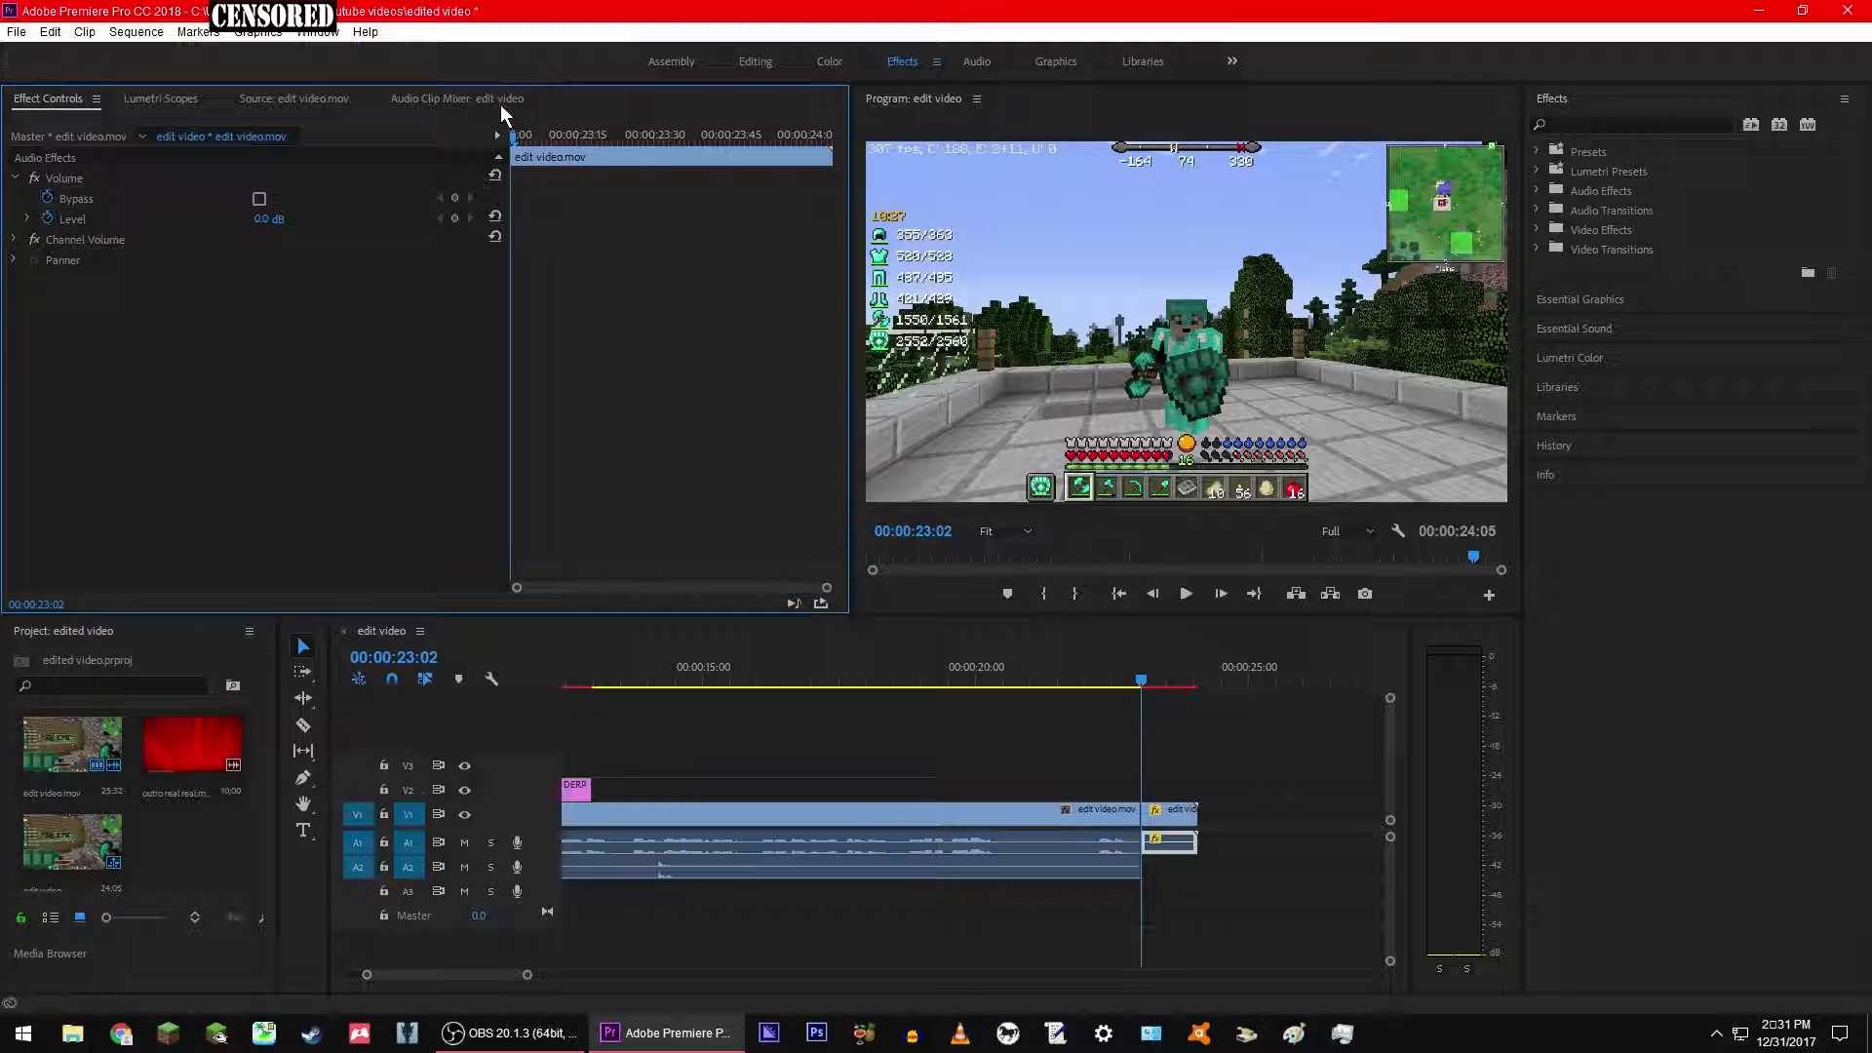
{"action": "left_click", "coordinate": [45, 197]}
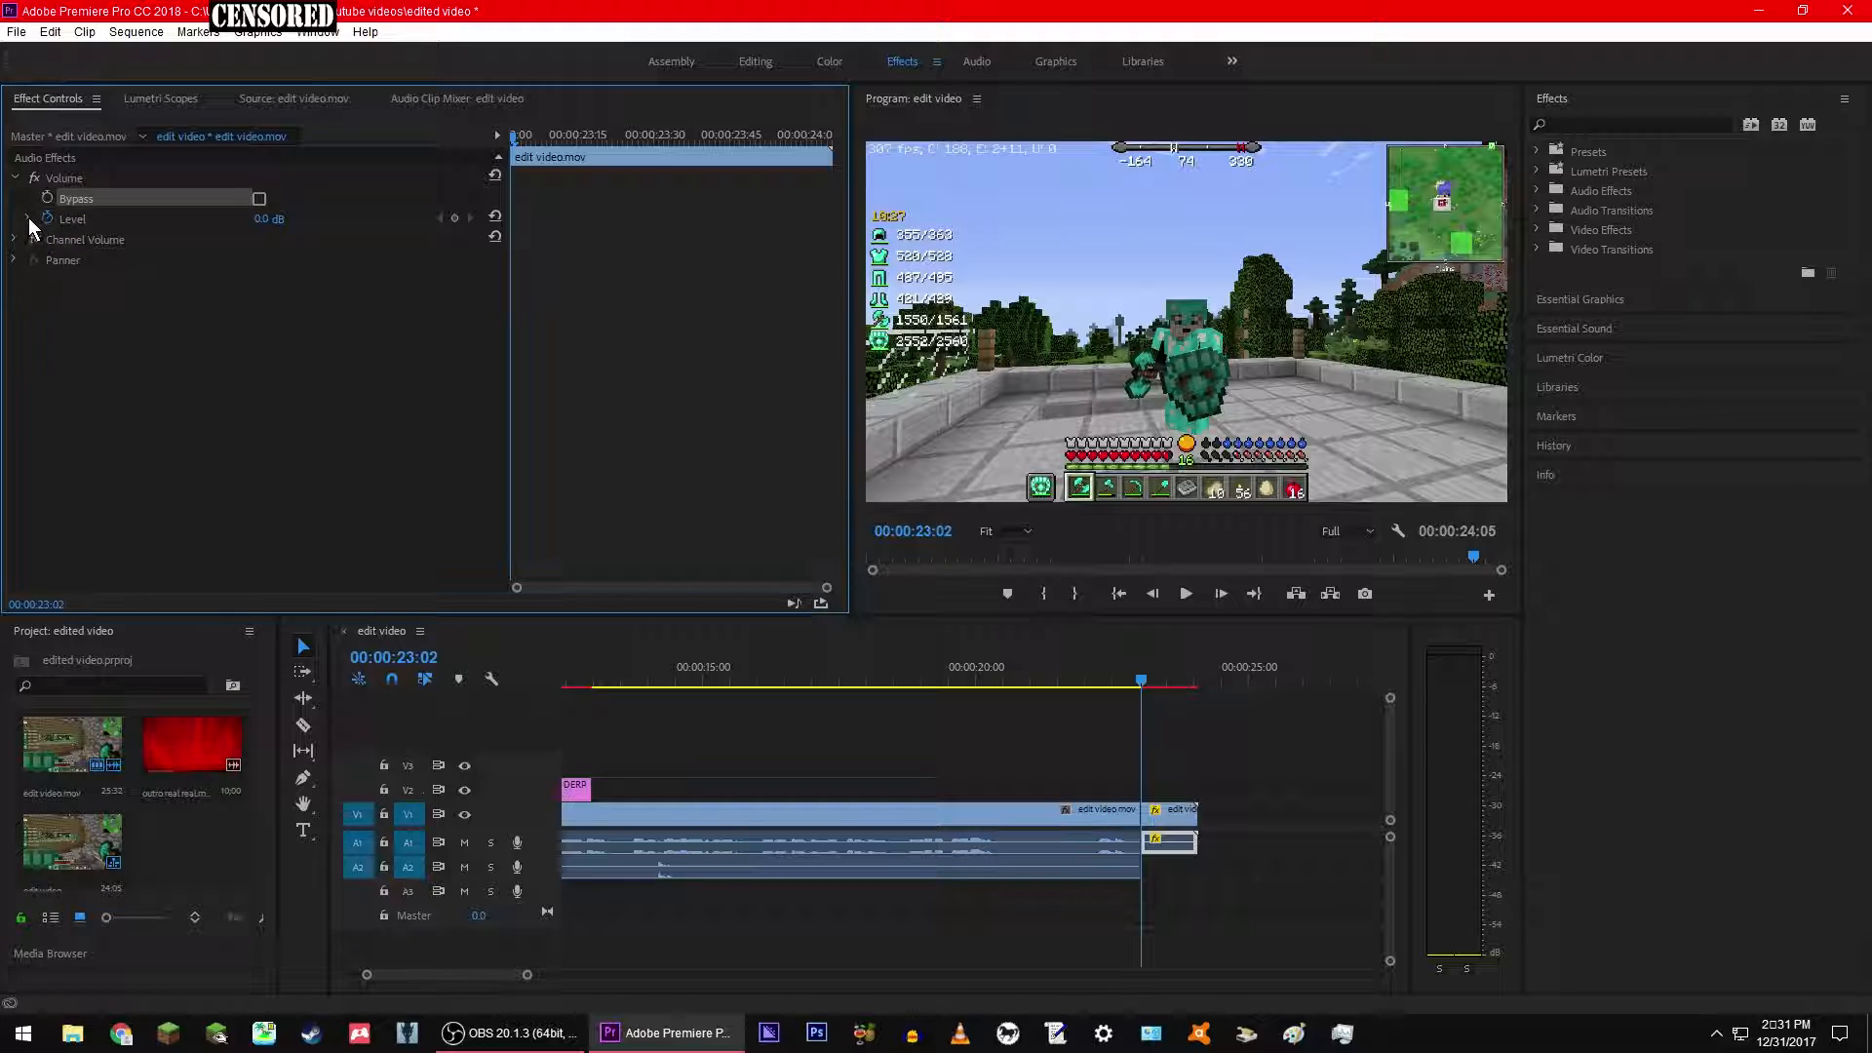
{"action": "left_click", "coordinate": [27, 218]}
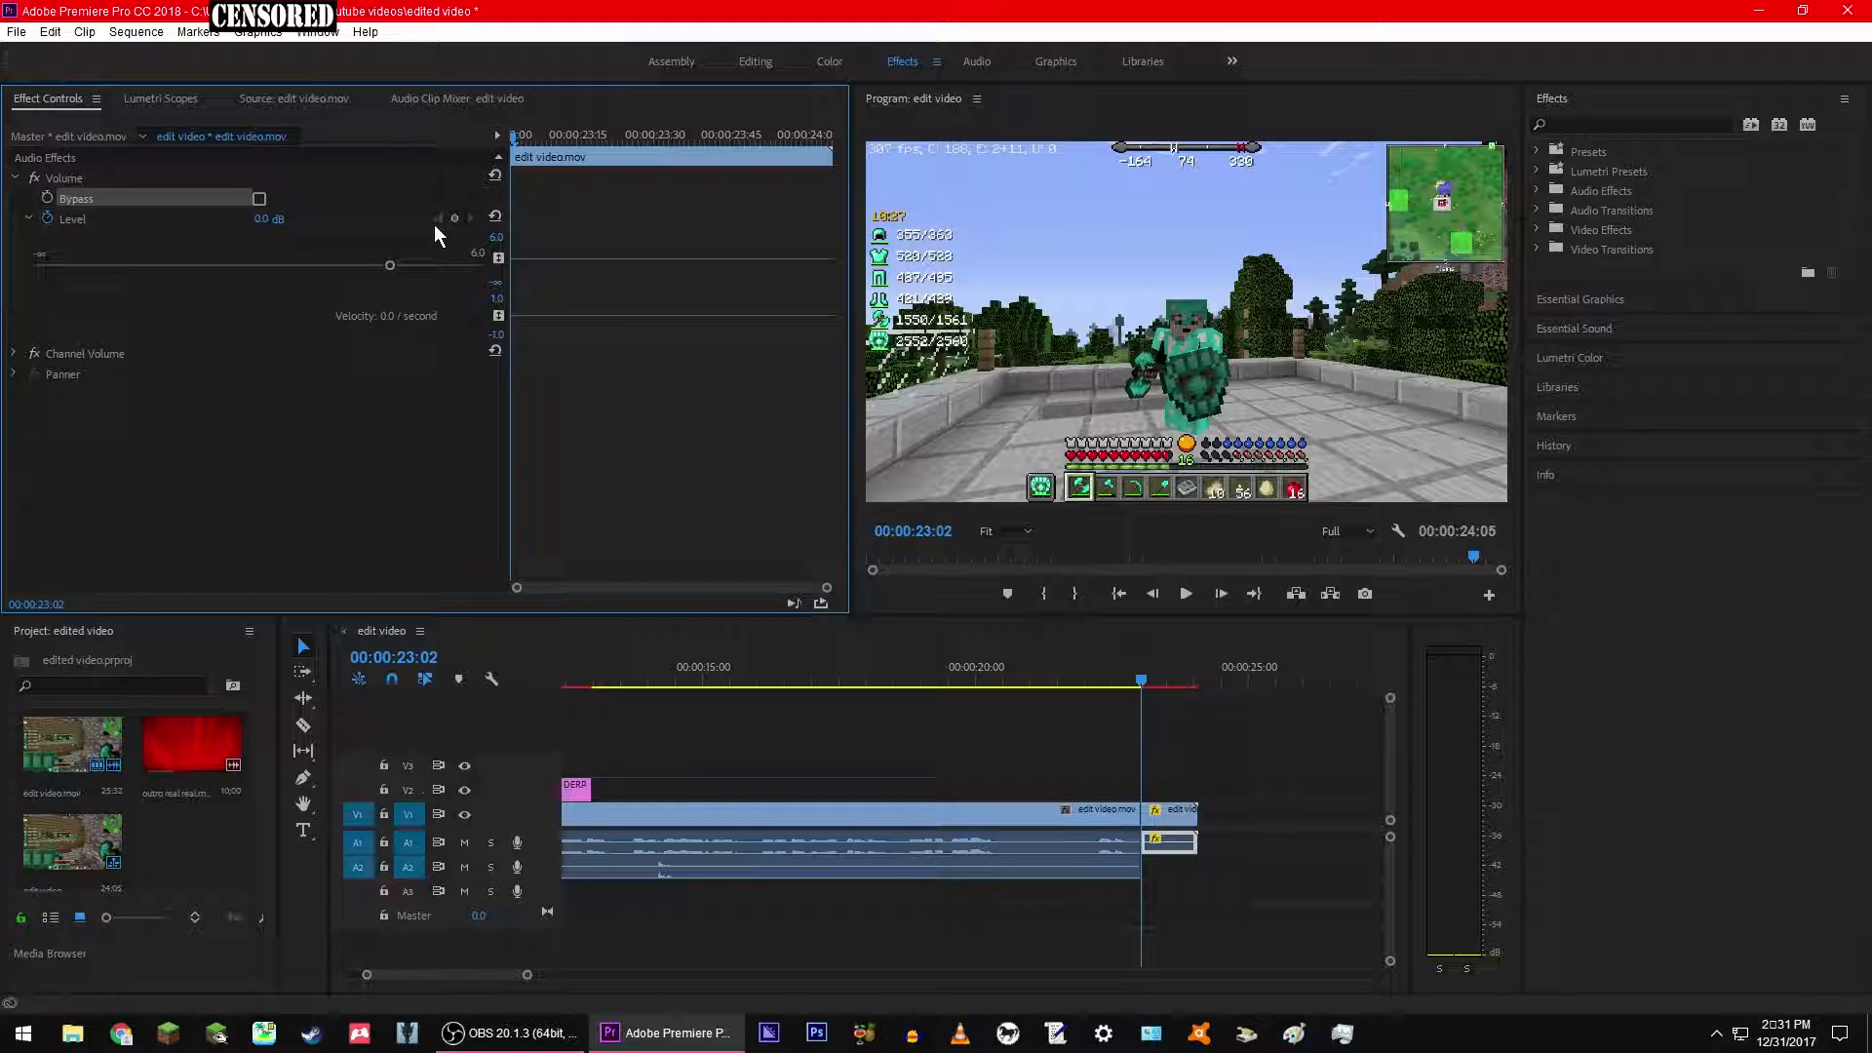
{"action": "left_click_drag", "start_coordinate": [513, 136], "coordinate": [517, 136]}
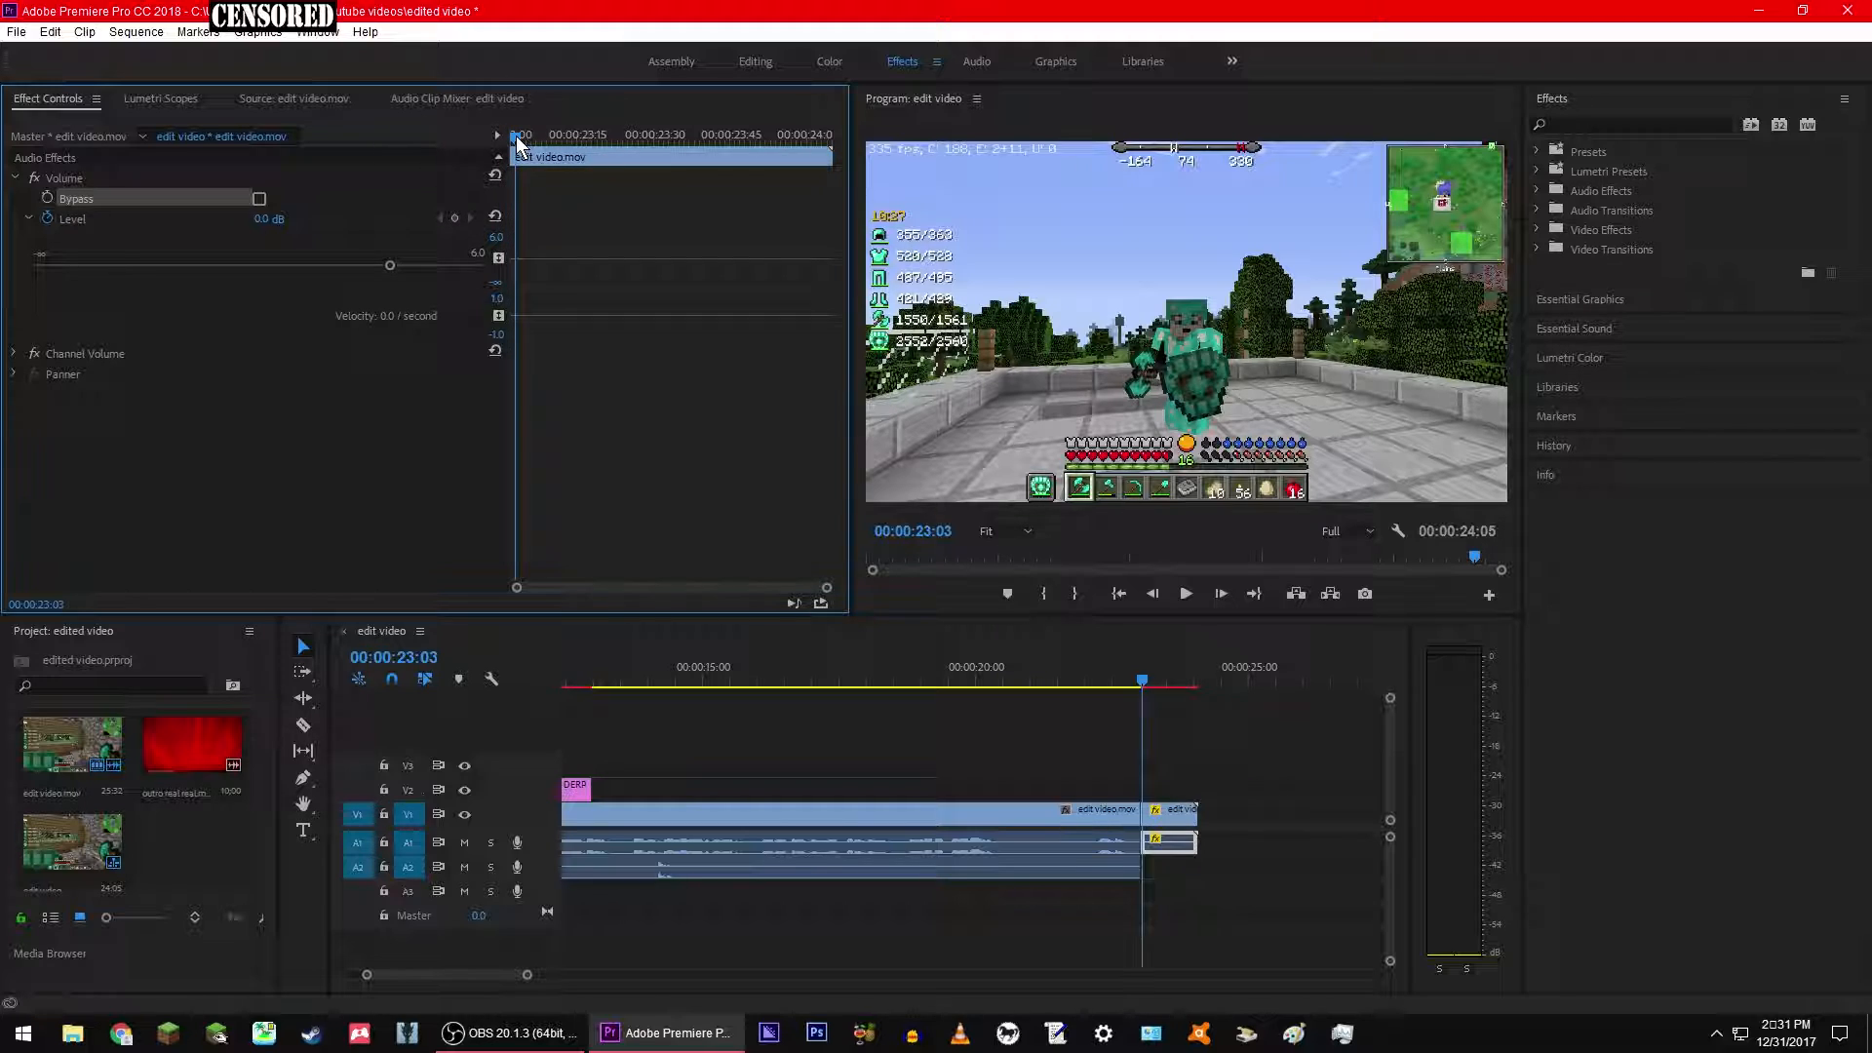
{"action": "left_click", "coordinate": [454, 217]}
{"action": "left_click_drag", "start_coordinate": [517, 161], "coordinate": [834, 160]}
{"action": "left_click", "coordinate": [455, 218]}
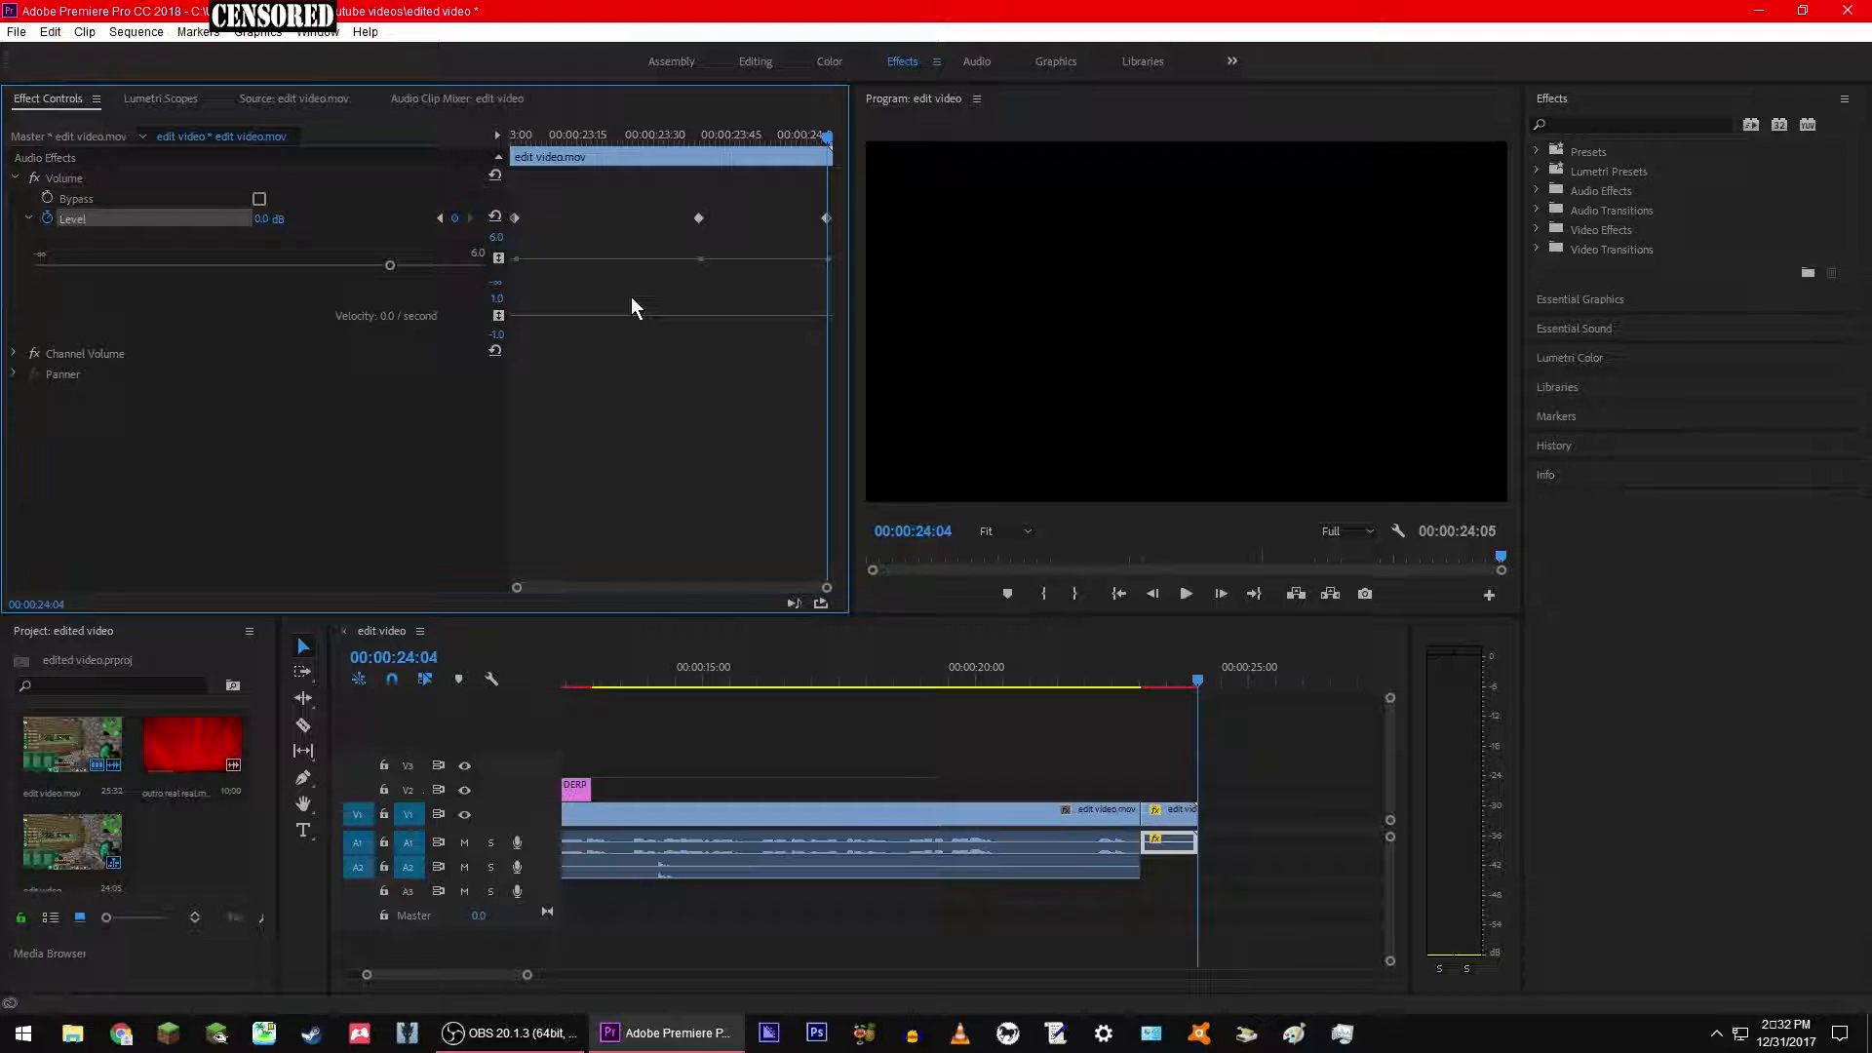
Step: Lower the last Level keyframe to silence and the middle one partway, and play the audio fade from about 00:00:23:12
{"action": "left_click_drag", "start_coordinate": [827, 136], "coordinate": [562, 133]}
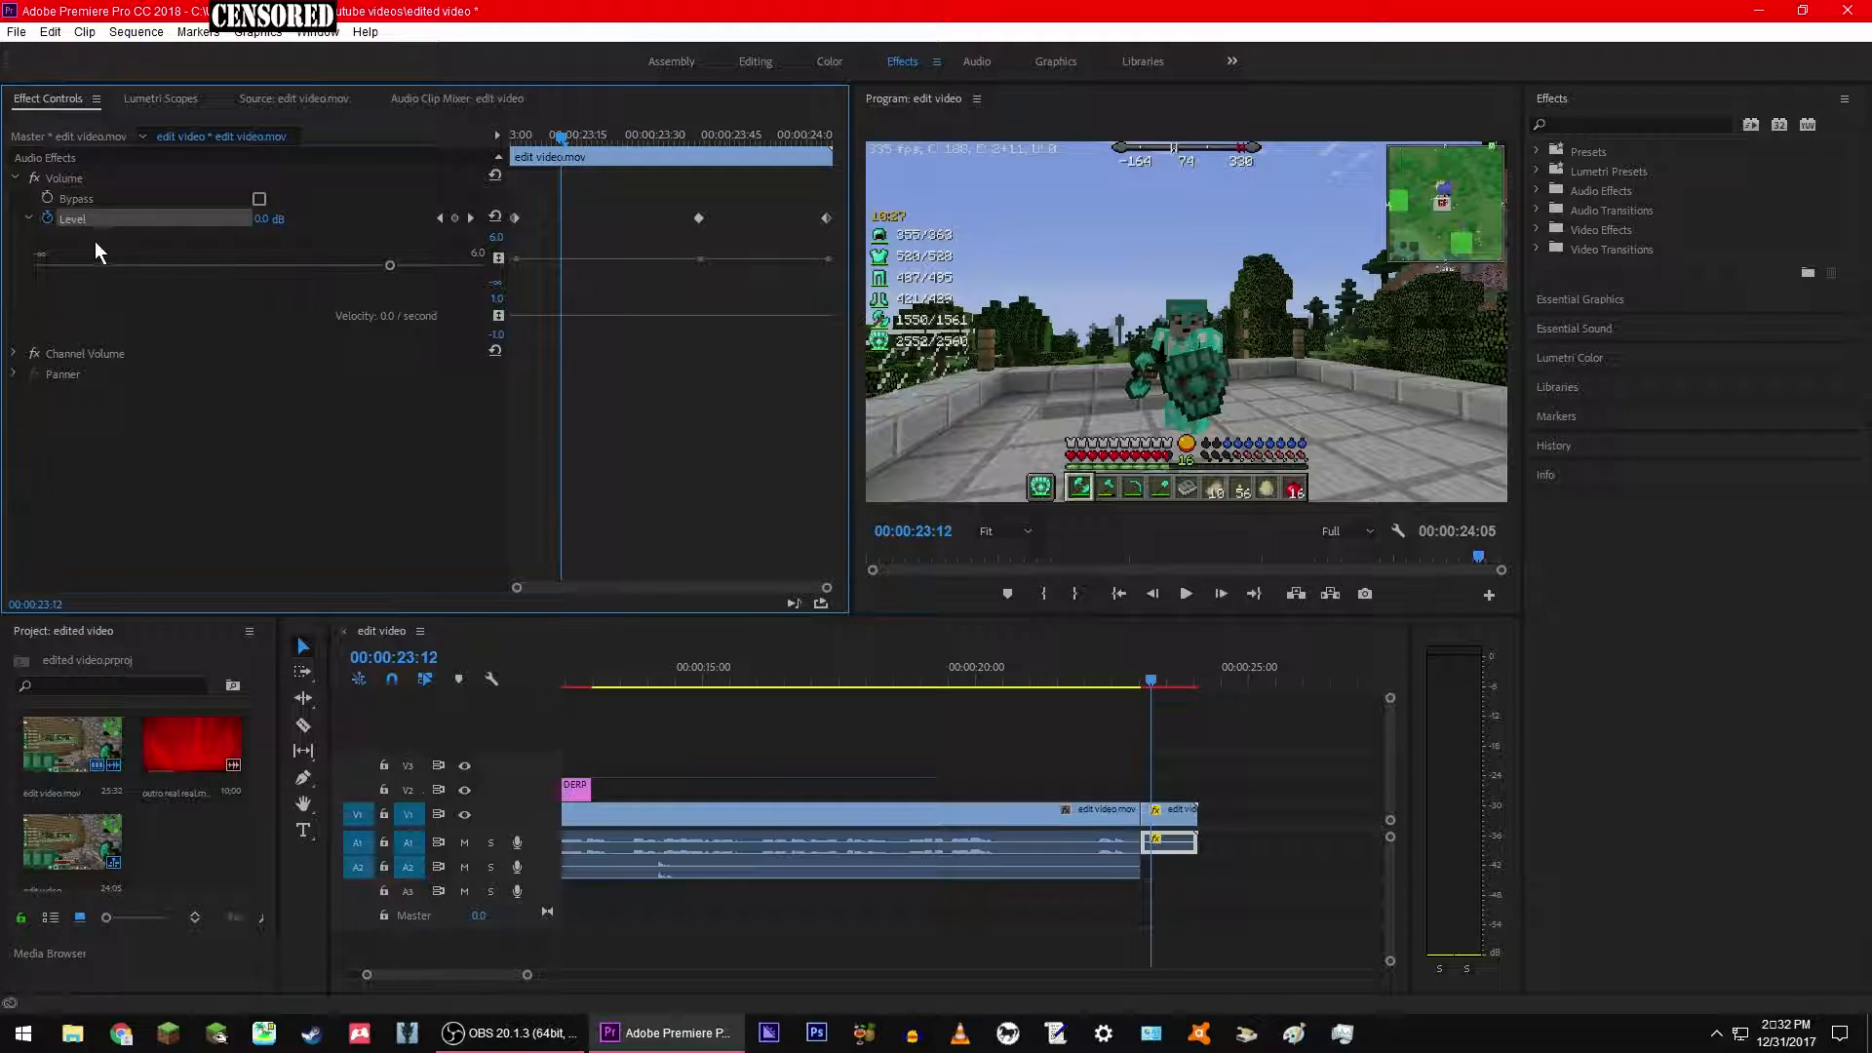
{"action": "left_click_drag", "start_coordinate": [831, 262], "coordinate": [829, 284]}
{"action": "left_click_drag", "start_coordinate": [701, 258], "coordinate": [701, 273]}
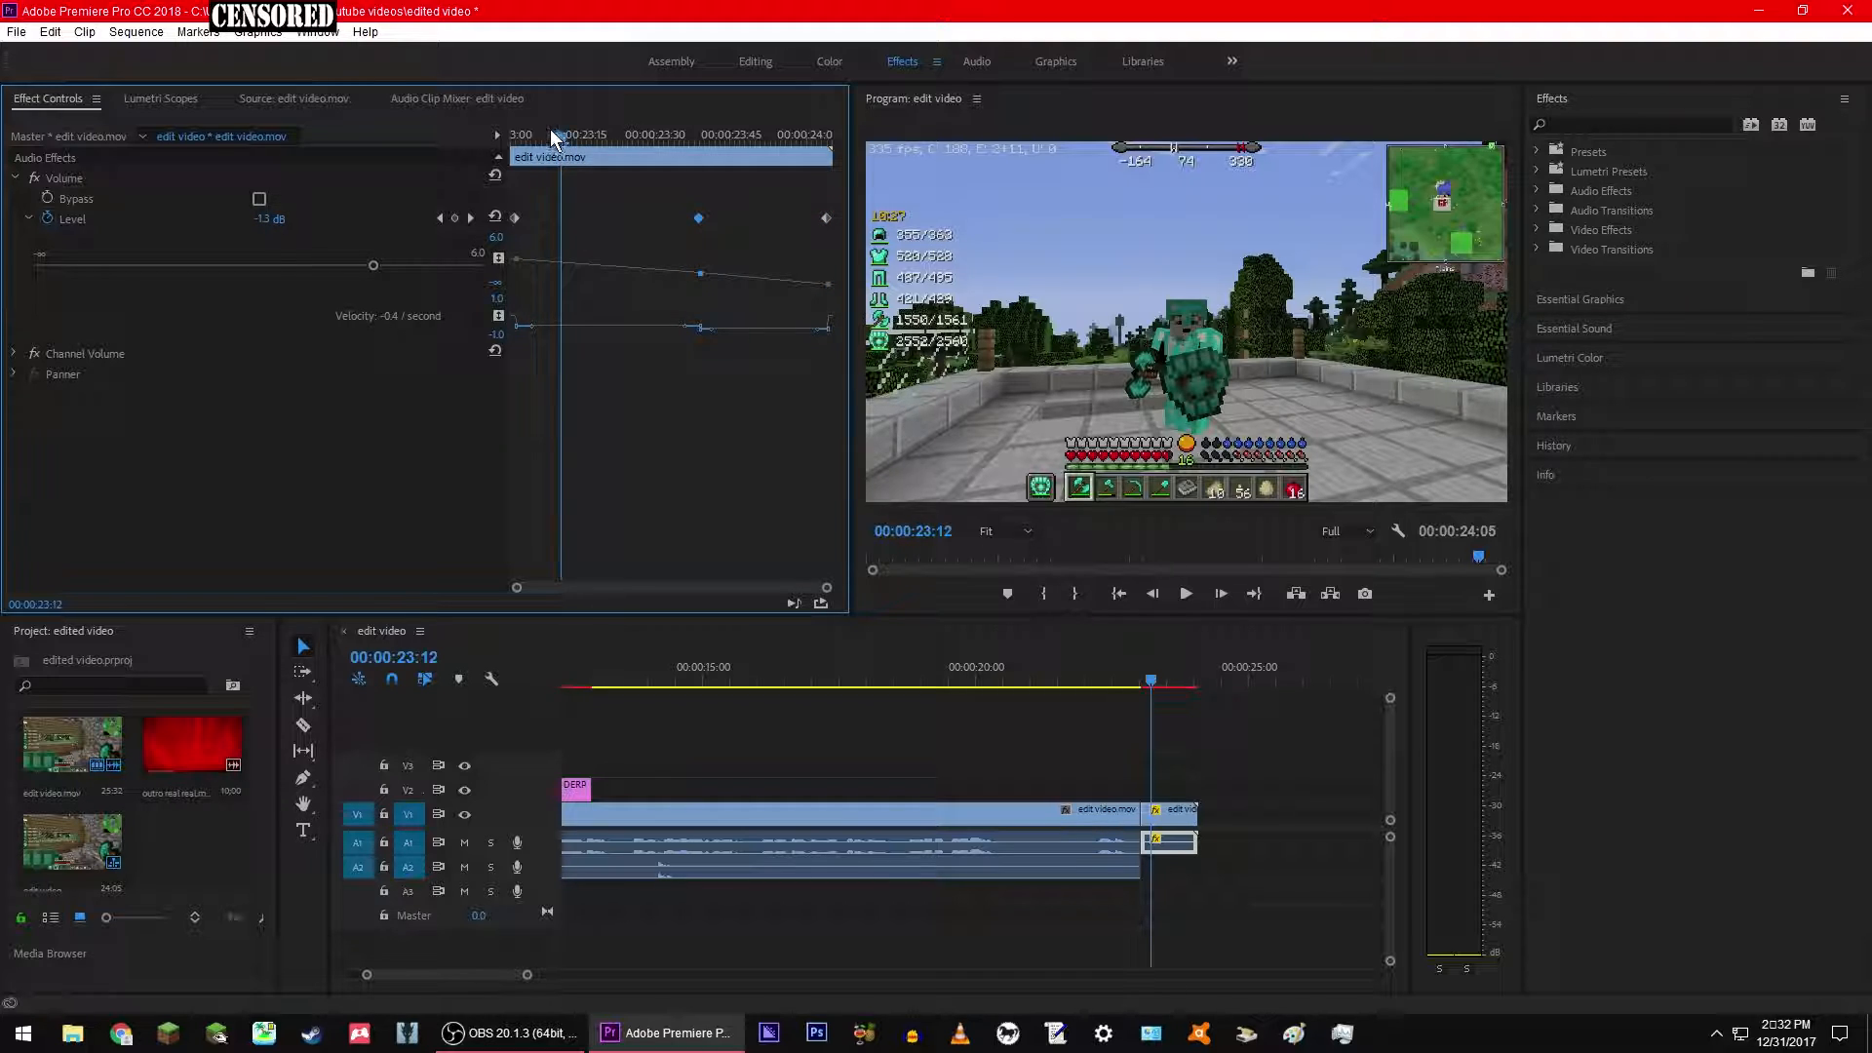
{"action": "key", "text": "space"}
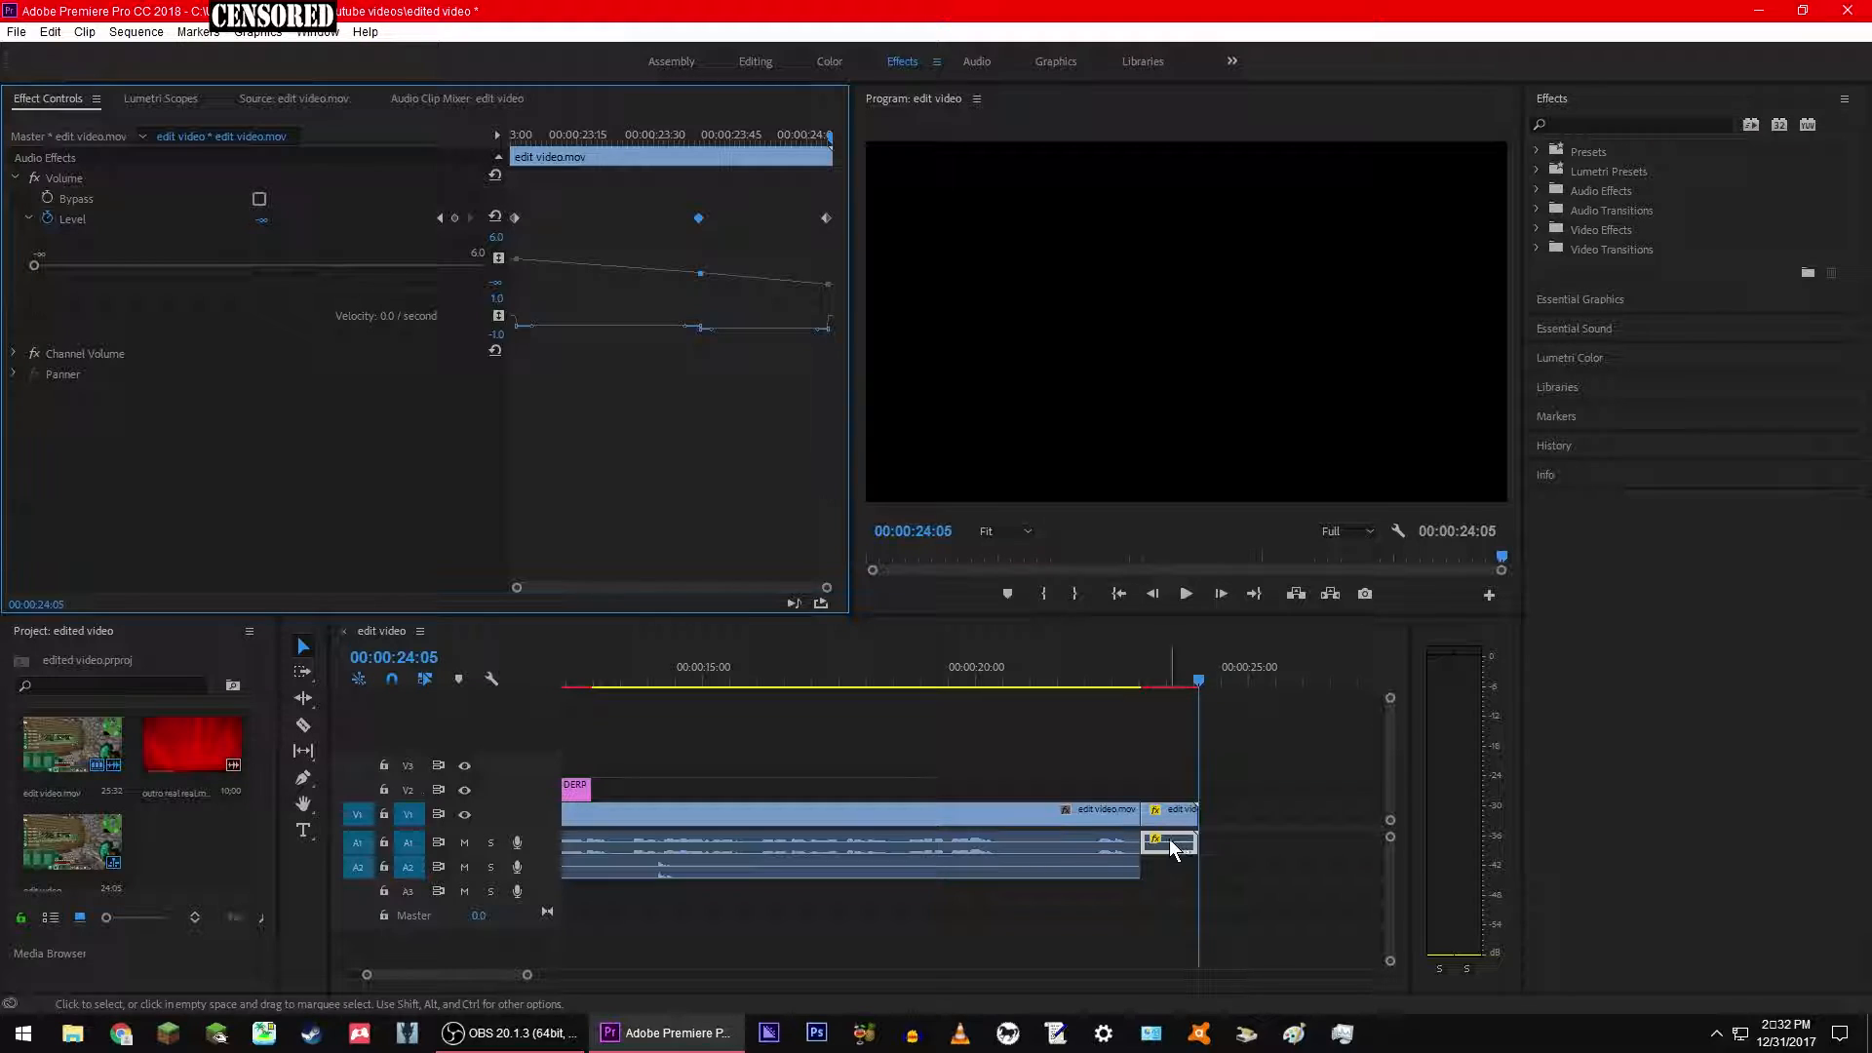
Step: Import the Pookatori and Friends track from the Music folder into the project
{"action": "right_click", "coordinate": [187, 833]}
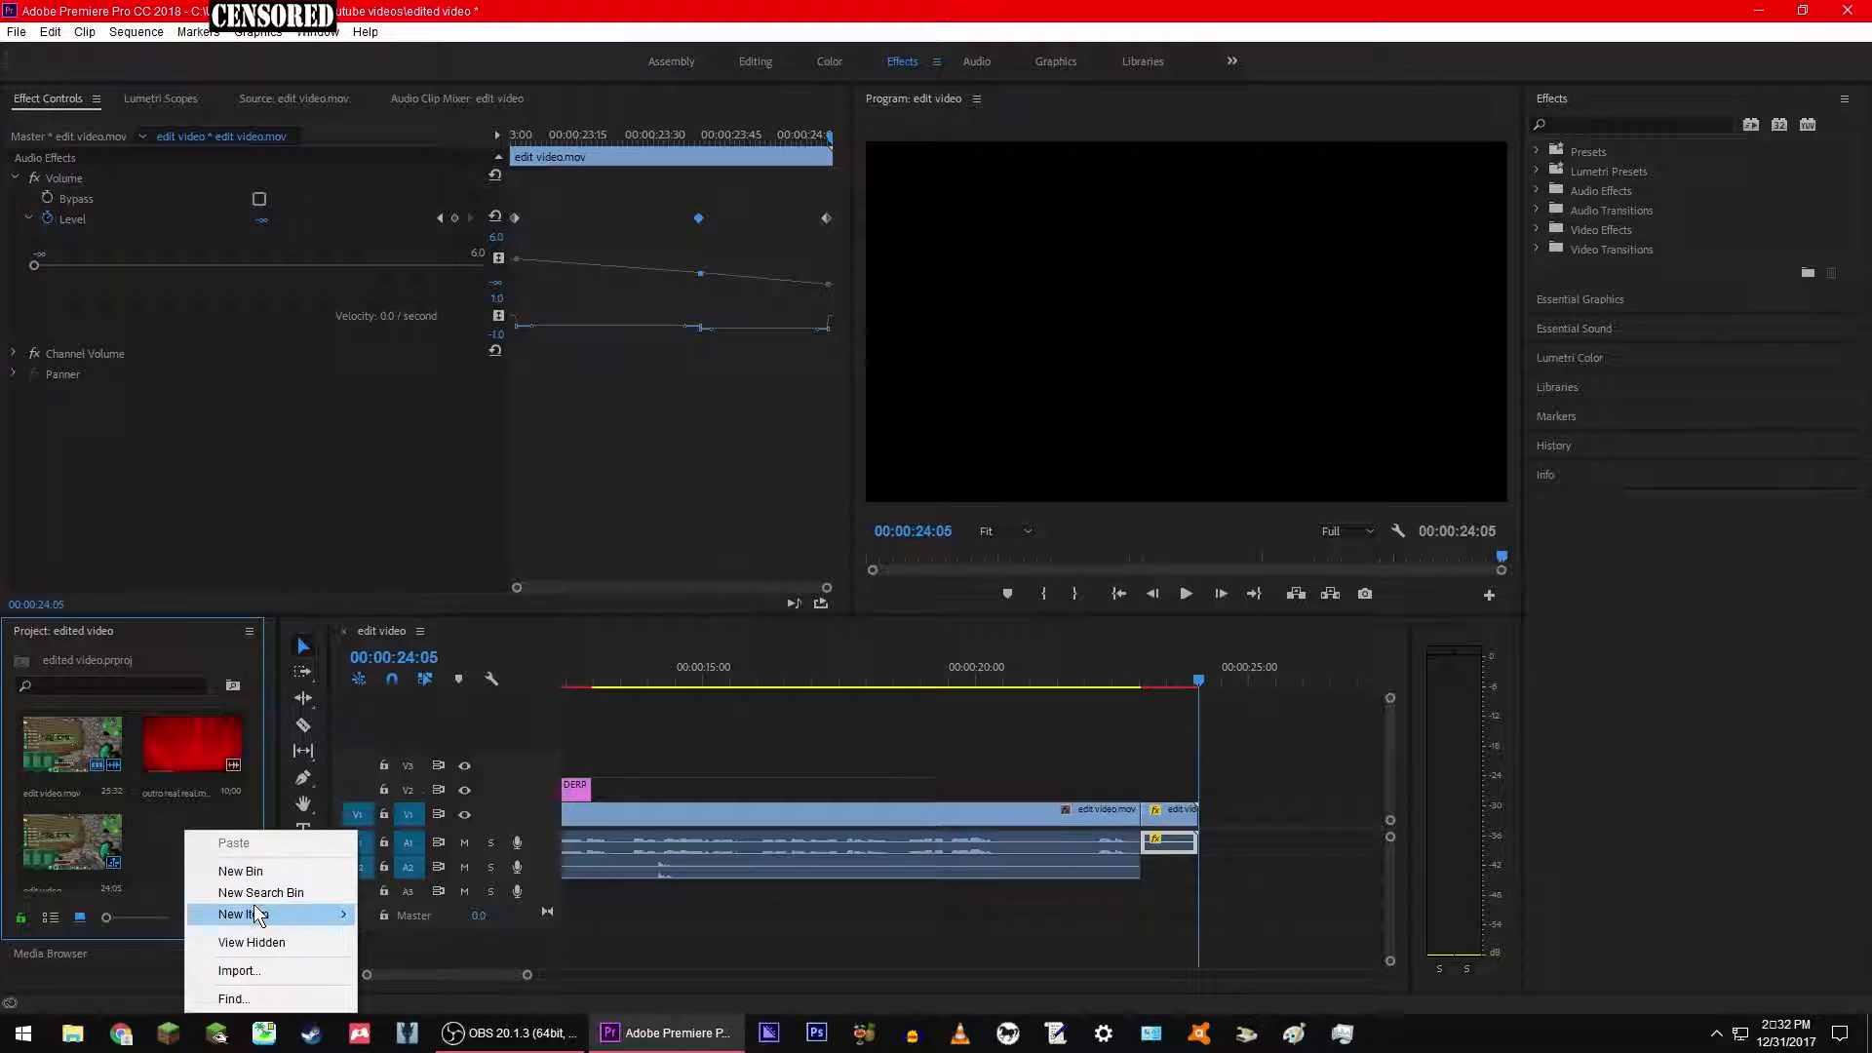
{"action": "left_click", "coordinate": [261, 970]}
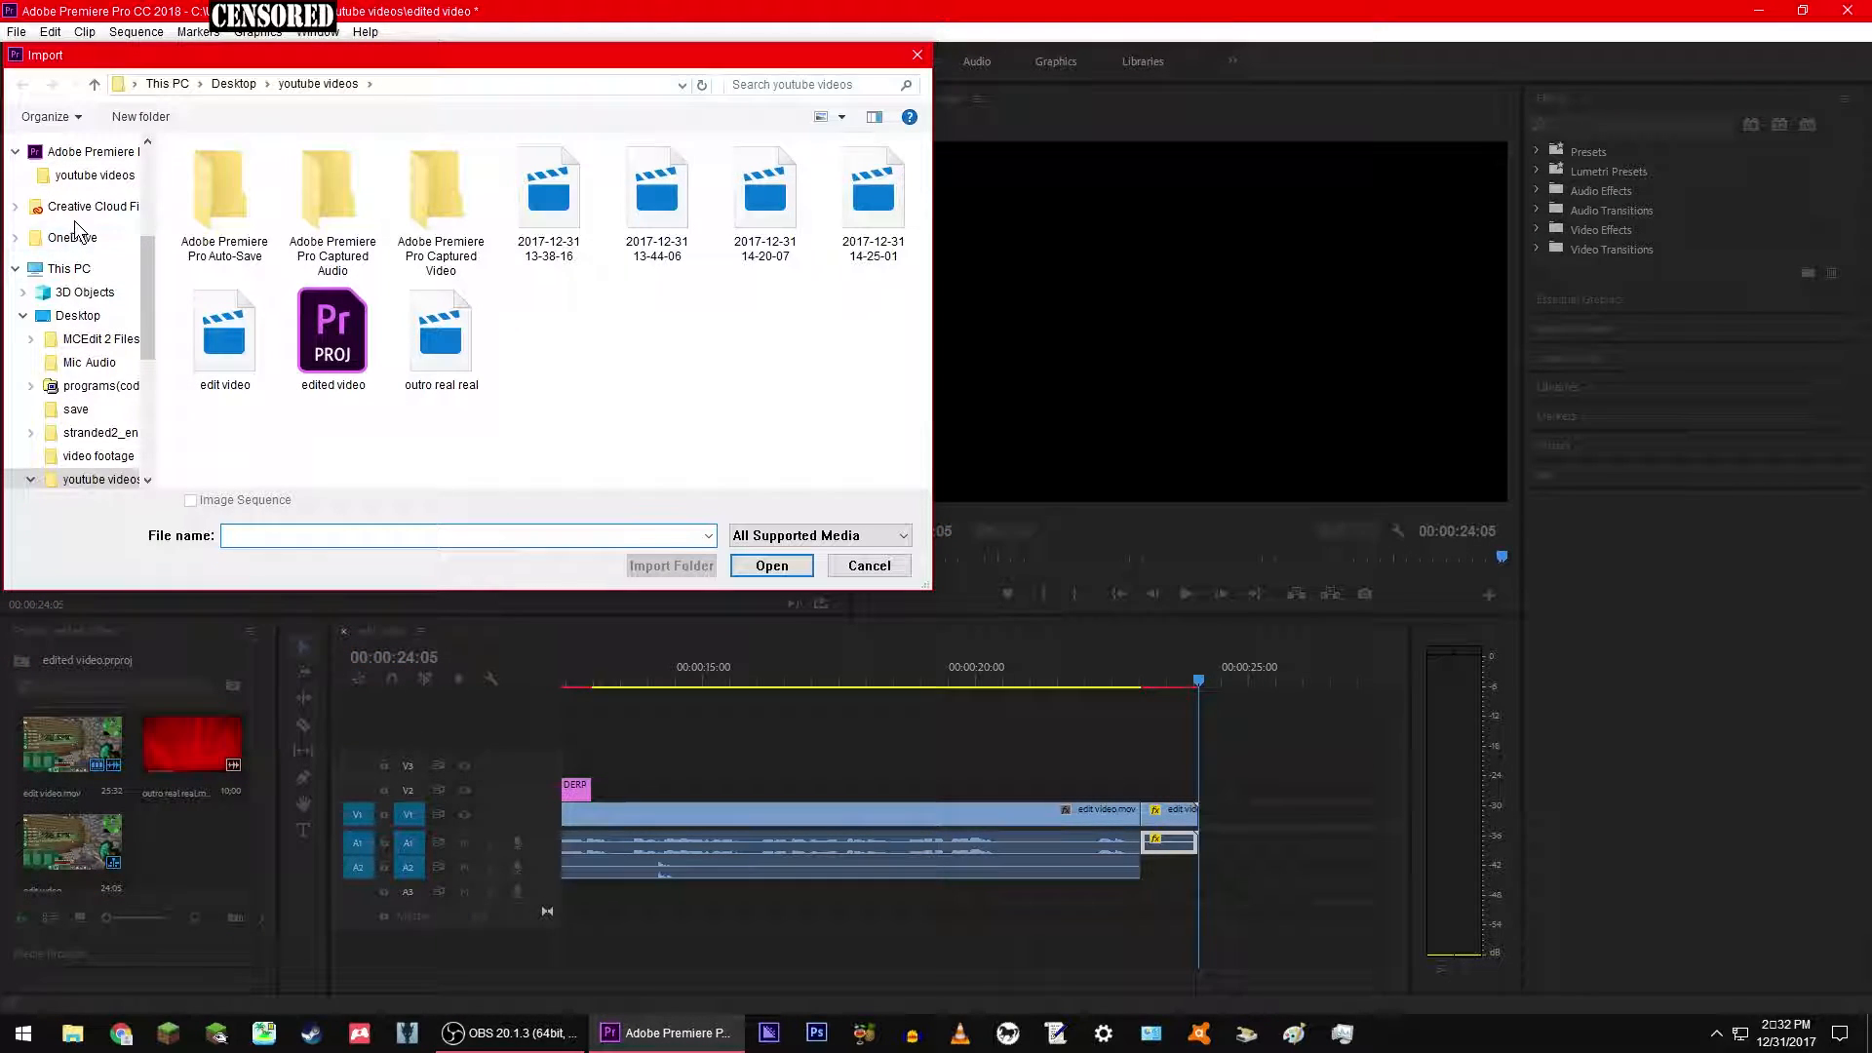
{"action": "scroll", "coordinate": [85, 250], "scroll_direction": "up", "scroll_amount": 3}
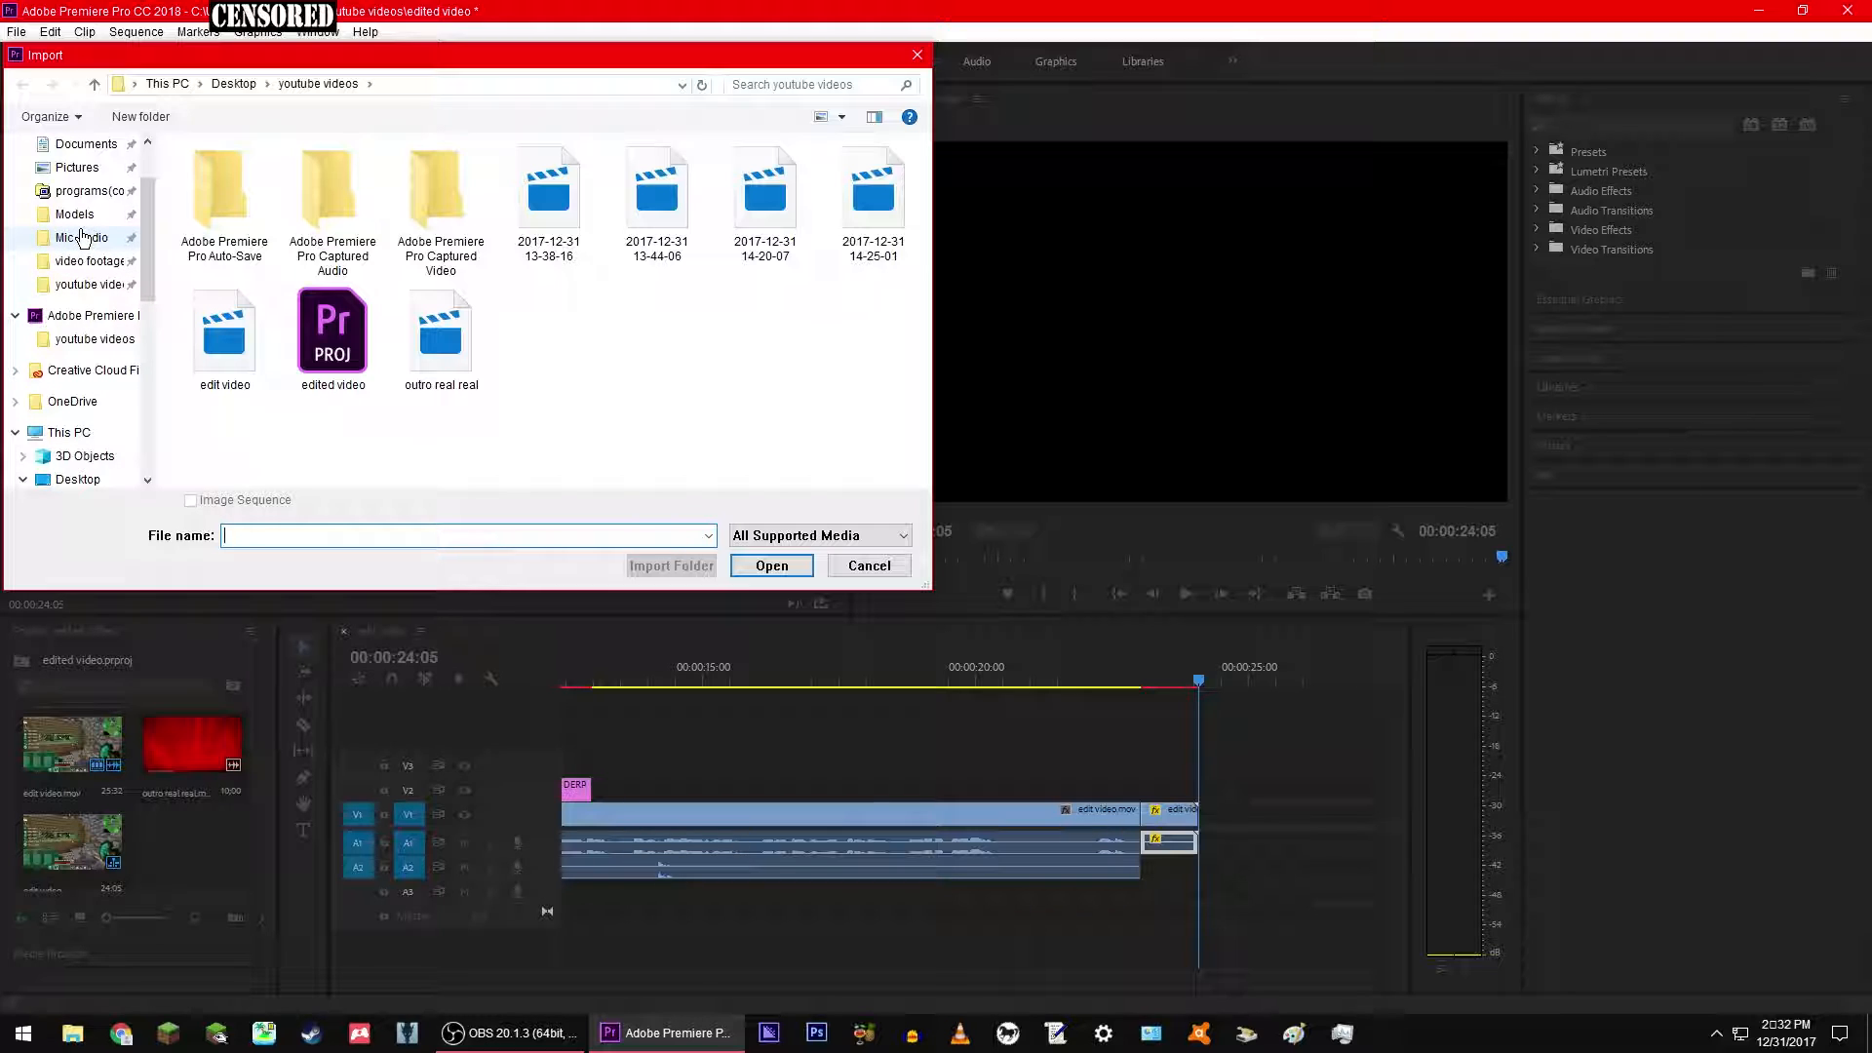
{"action": "scroll", "coordinate": [88, 293], "scroll_direction": "down", "scroll_amount": 5}
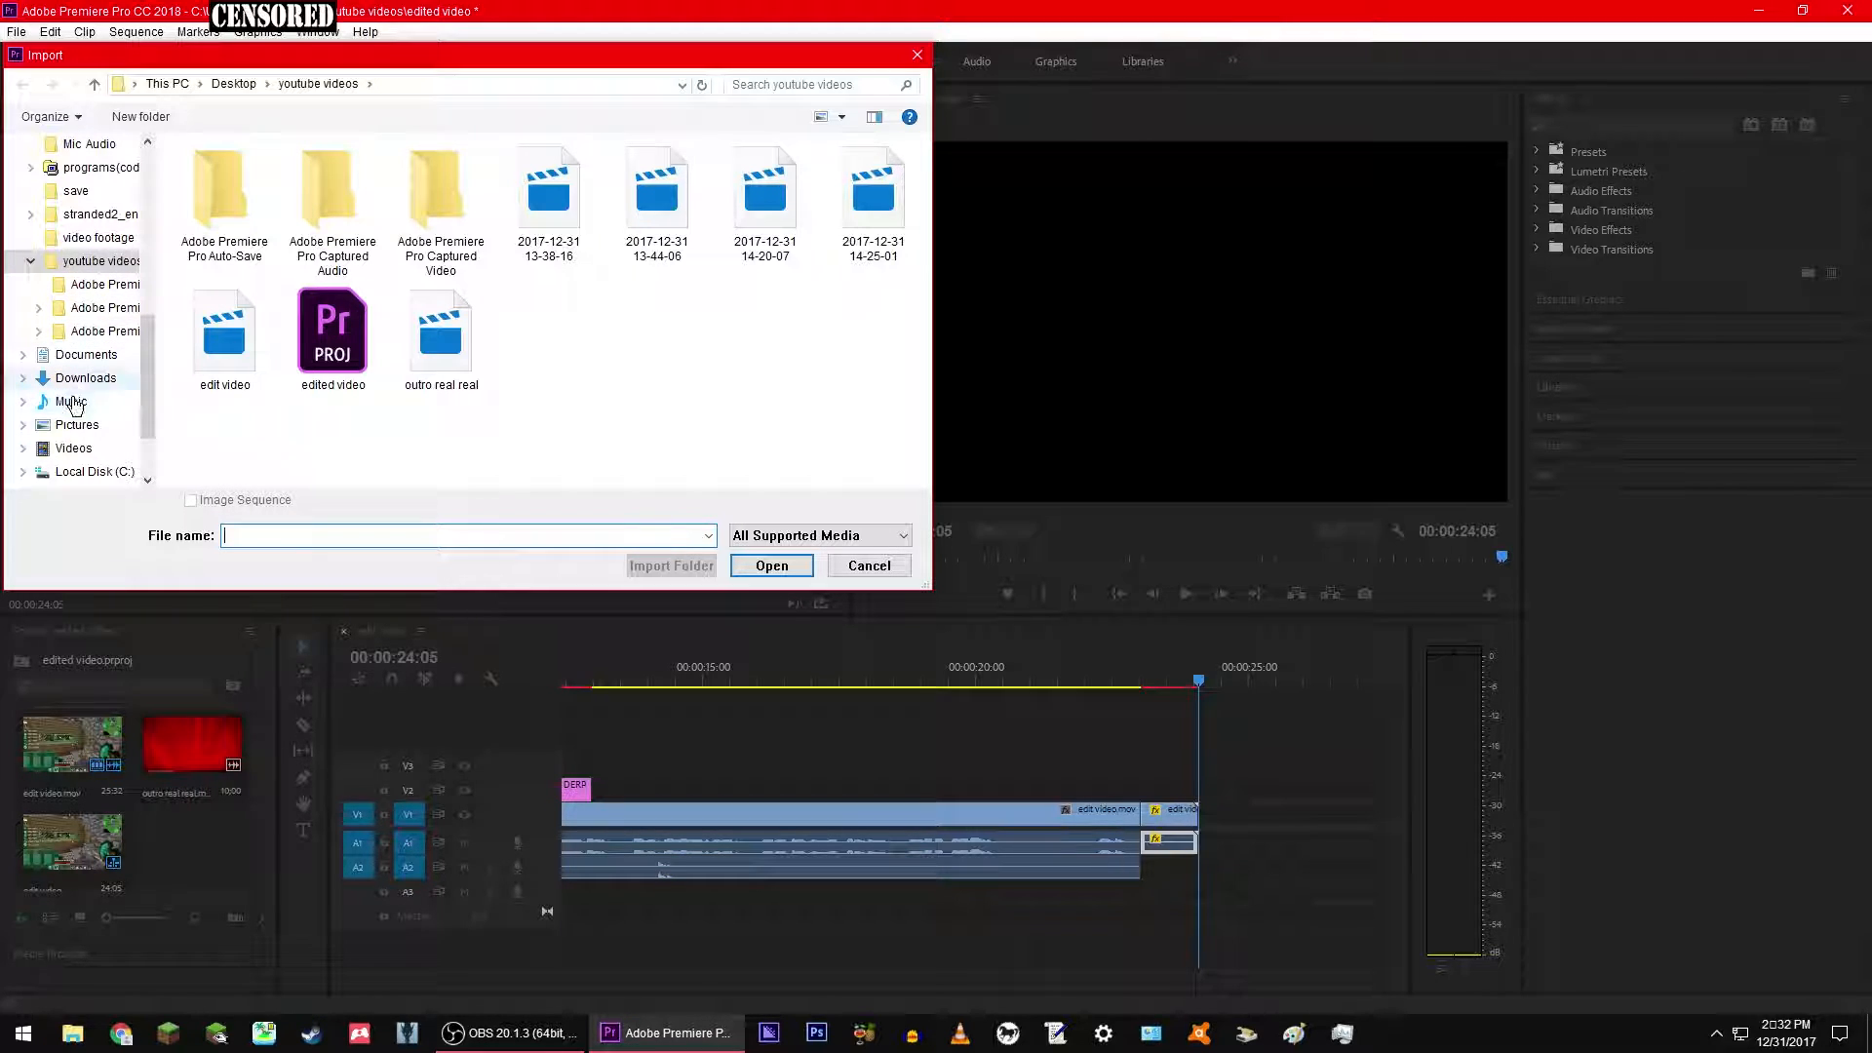
{"action": "left_click", "coordinate": [76, 401]}
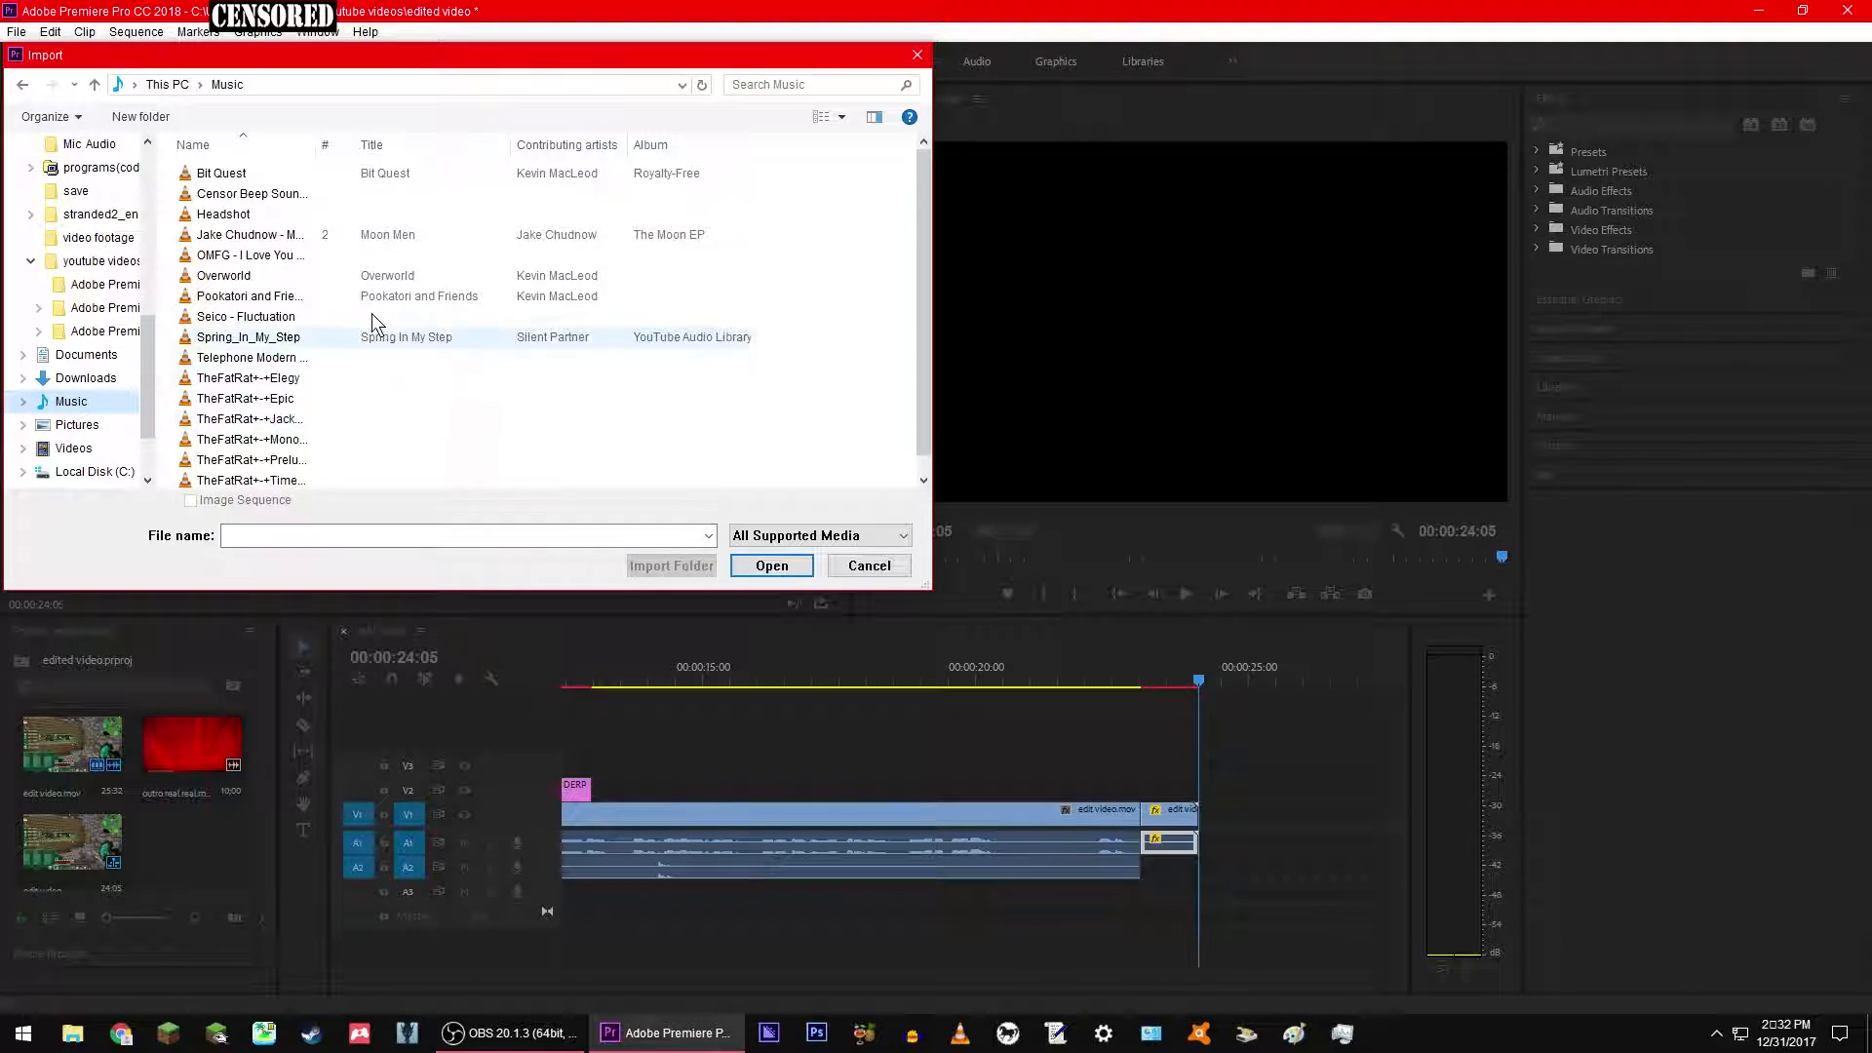
{"action": "left_click", "coordinate": [262, 295]}
{"action": "left_click", "coordinate": [738, 569]}
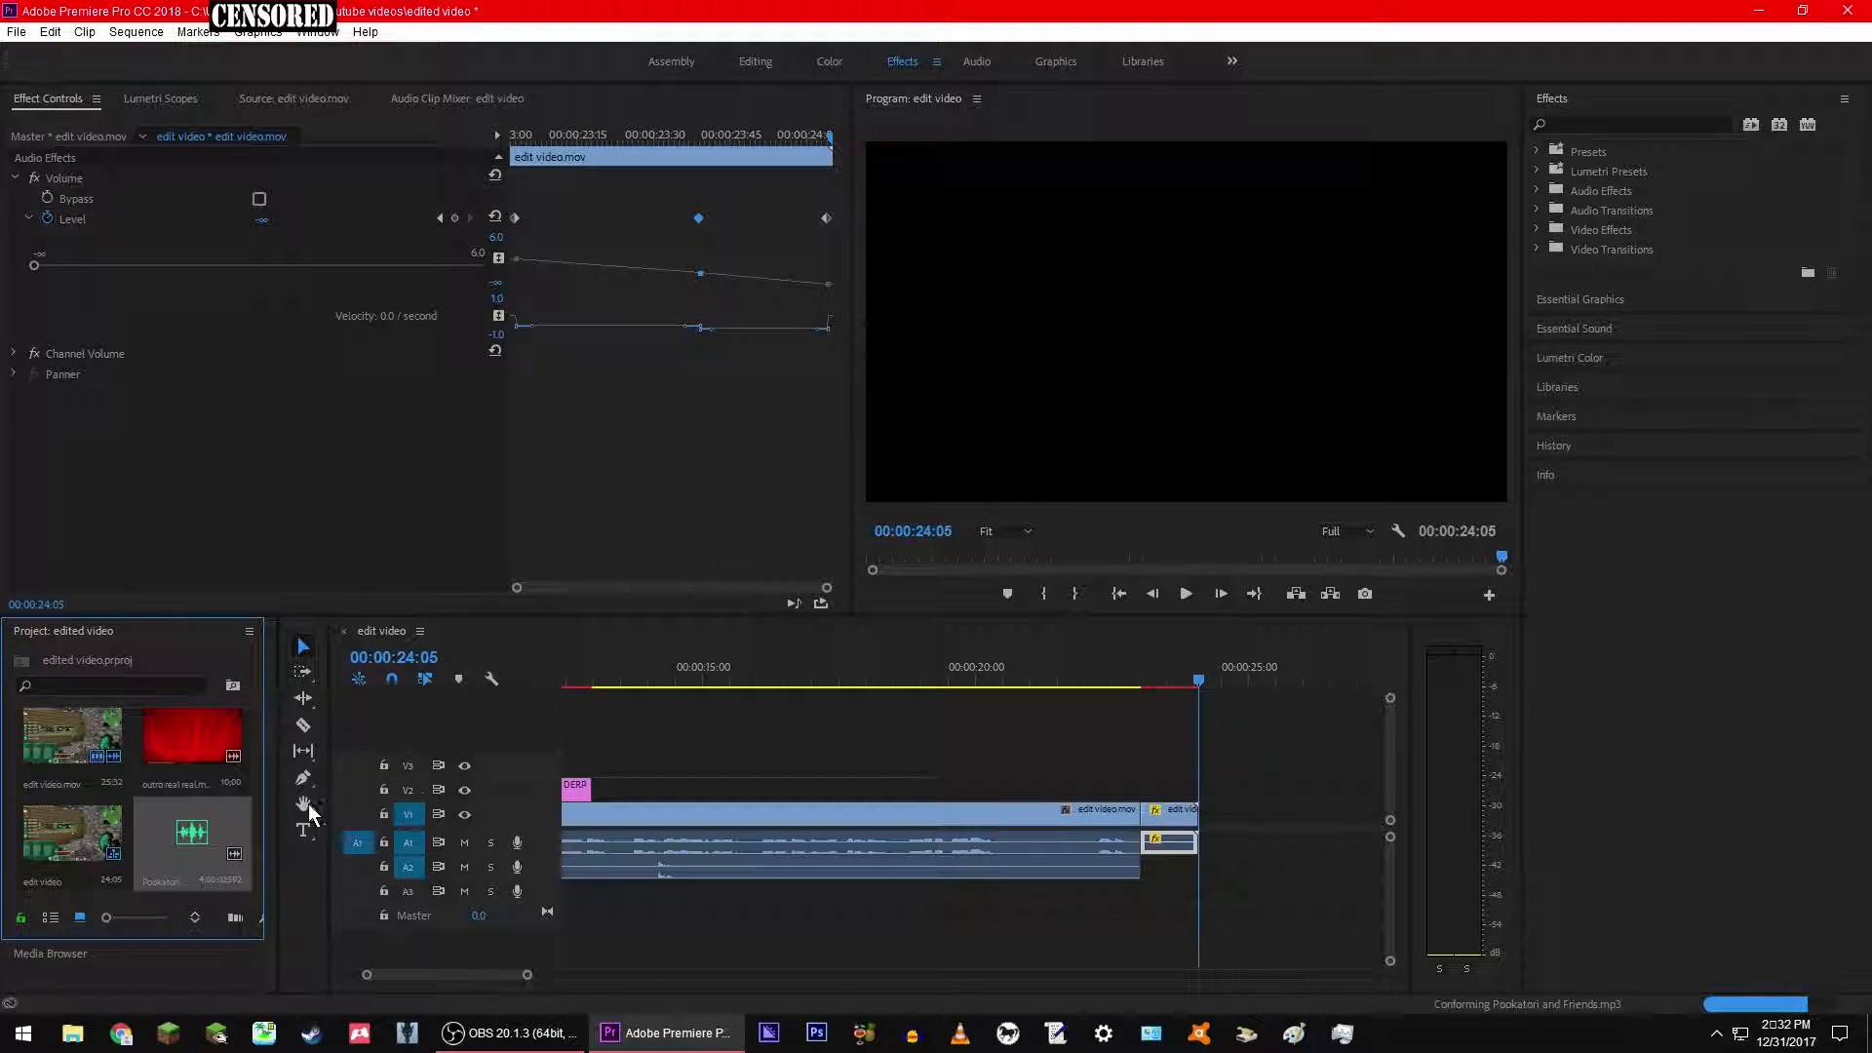
Step: Open the Pookatori and Friends track as source and mark its In point at 00;00;31;02 and Out point at 00;01;36;01
{"action": "double_click", "coordinate": [197, 840]}
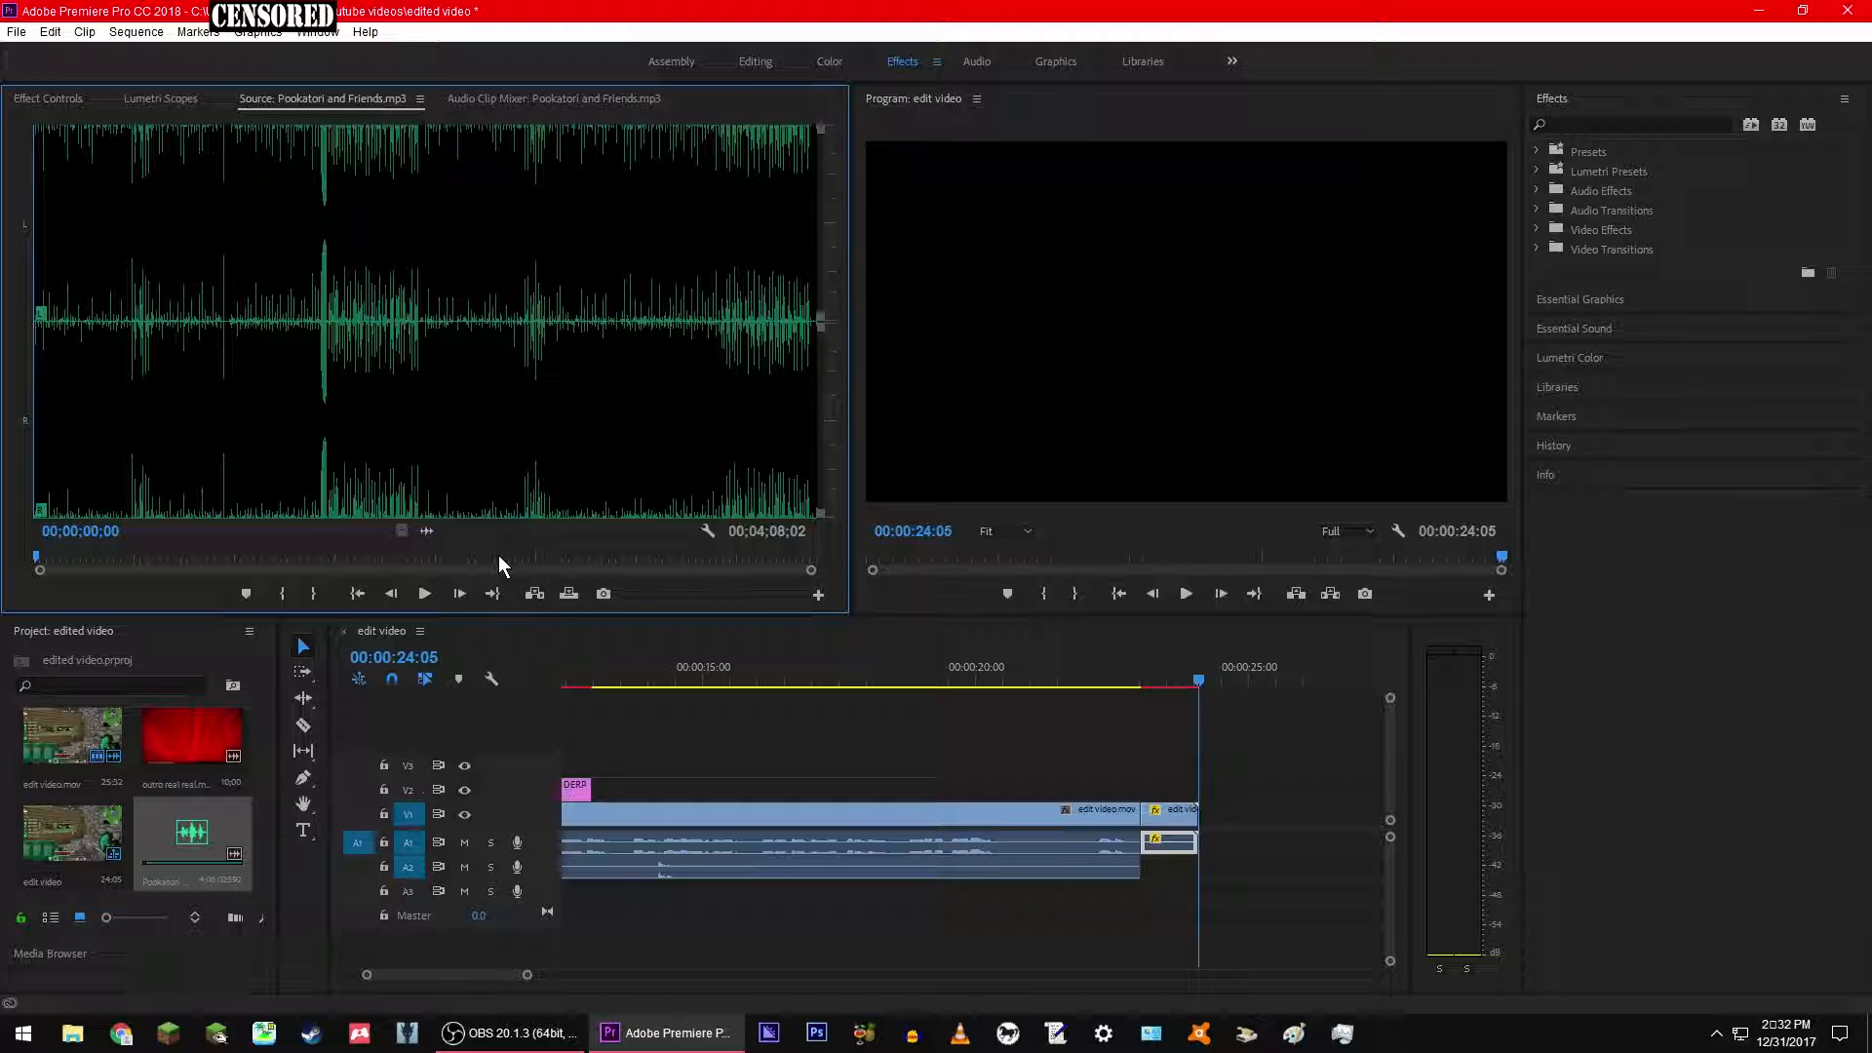
{"action": "right_click", "coordinate": [706, 531]}
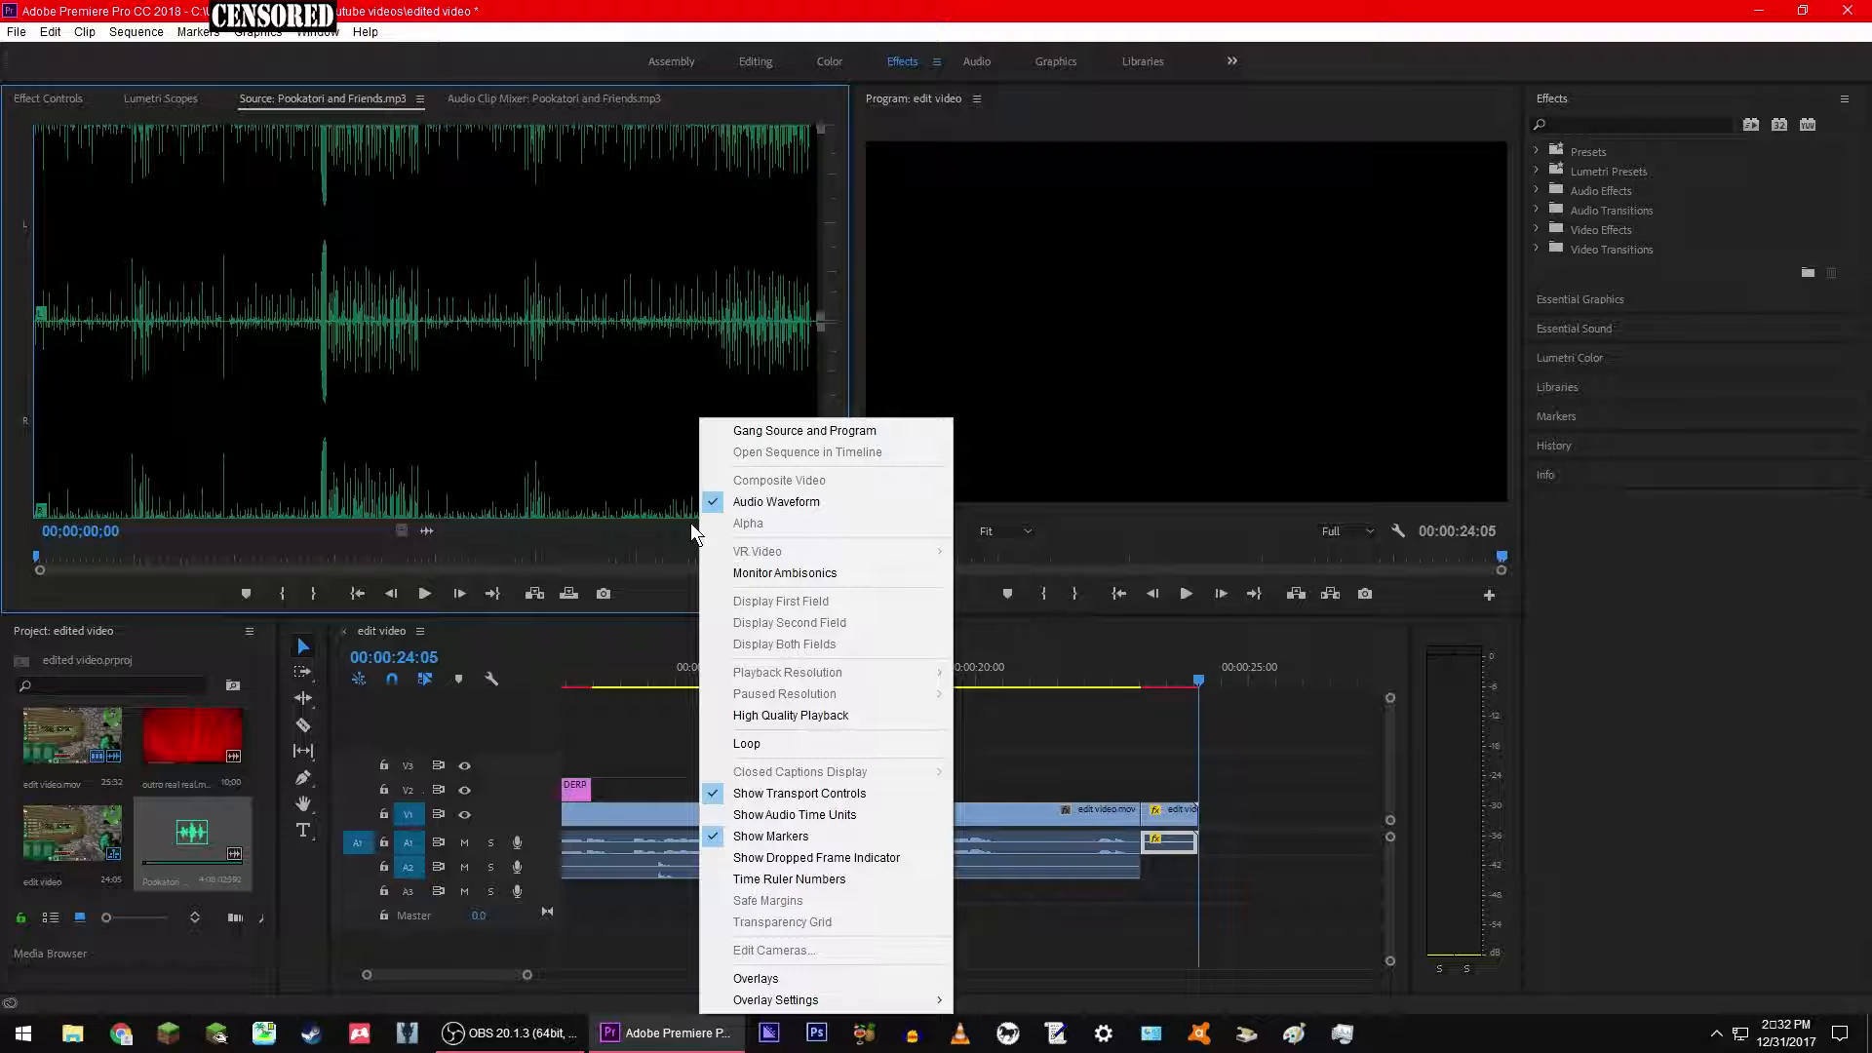
{"action": "left_click", "coordinate": [619, 548]}
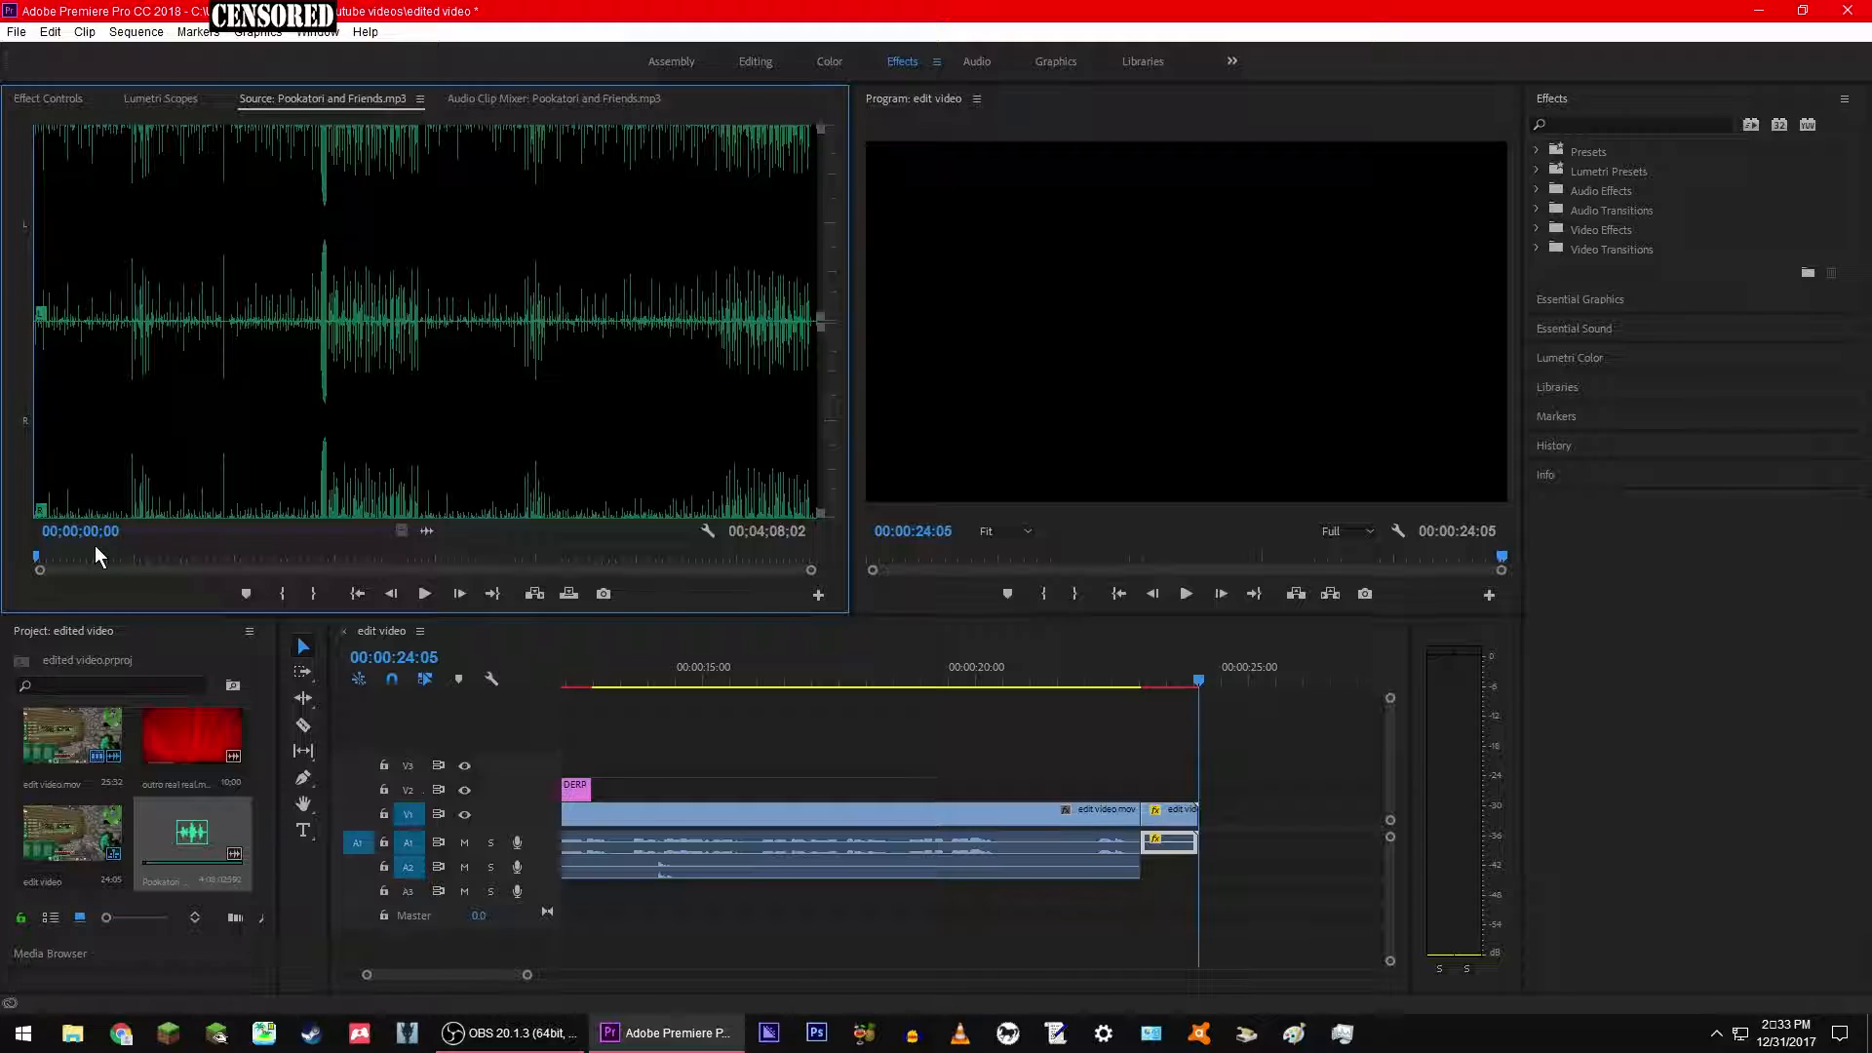
{"action": "left_click", "coordinate": [132, 558]}
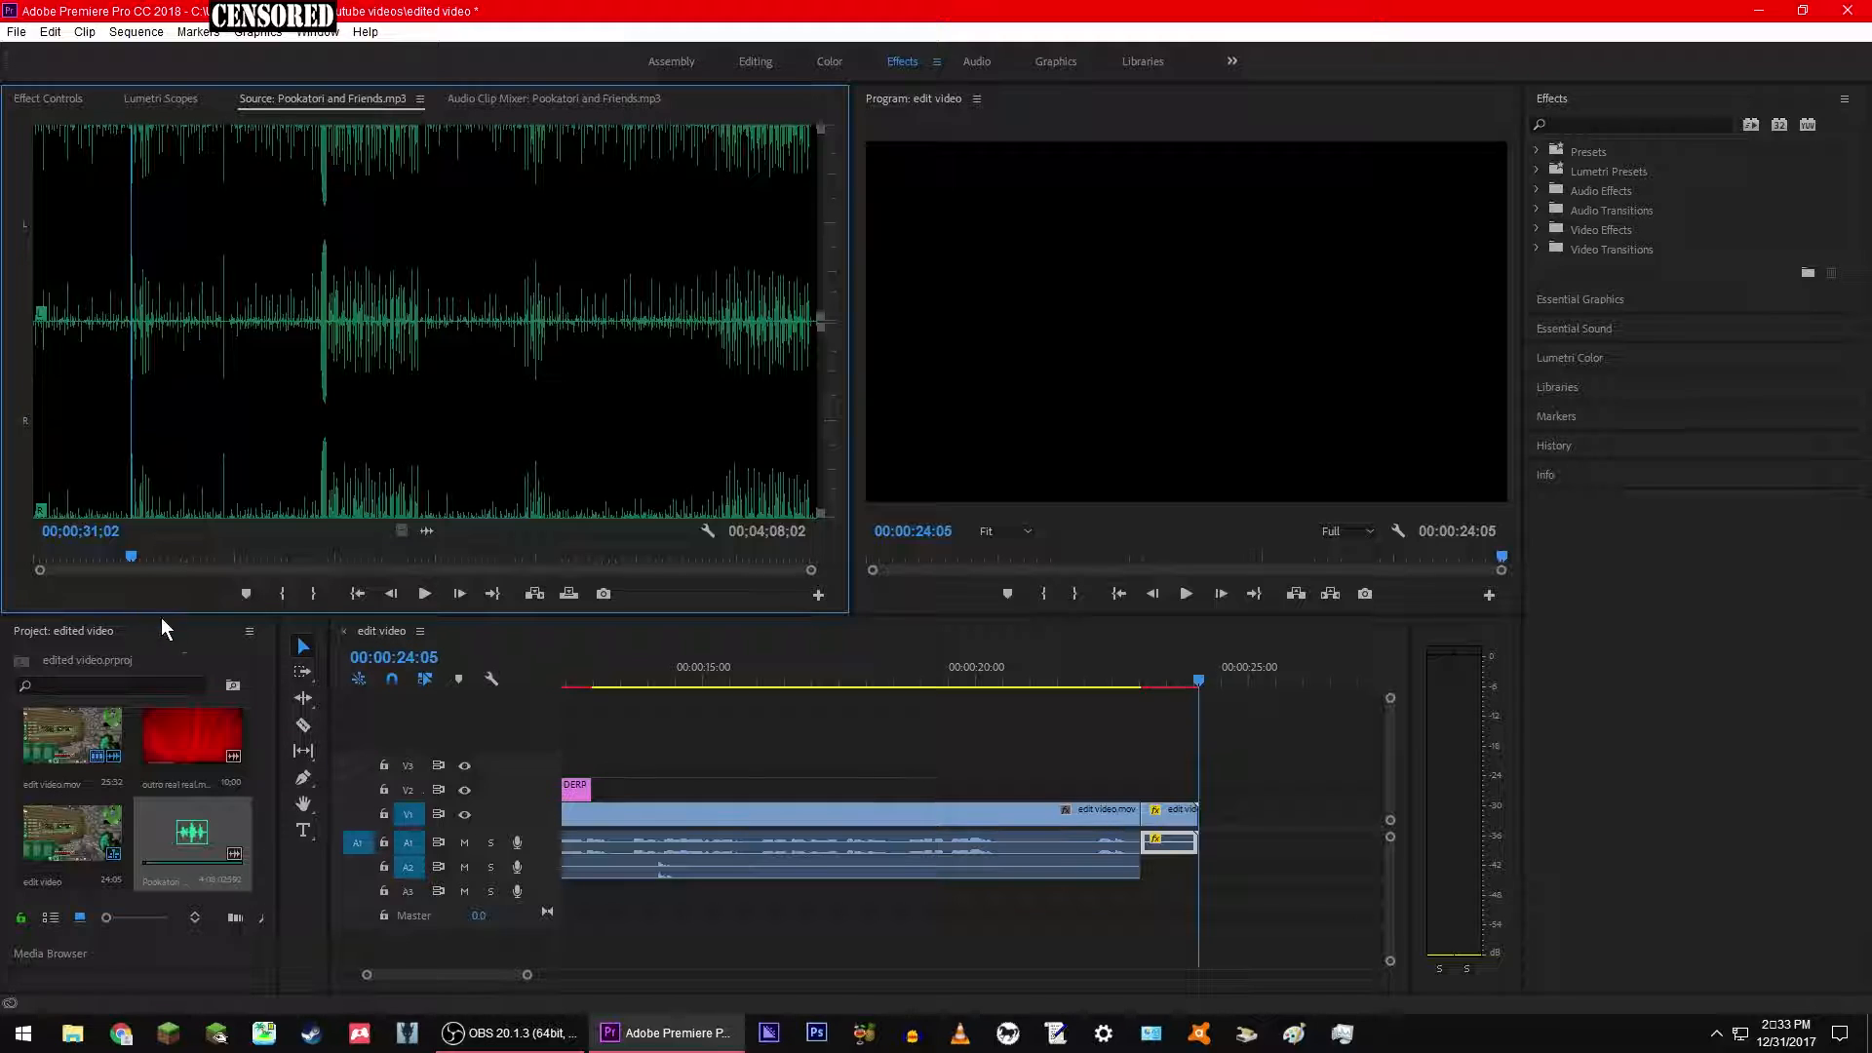
{"action": "key", "text": "i"}
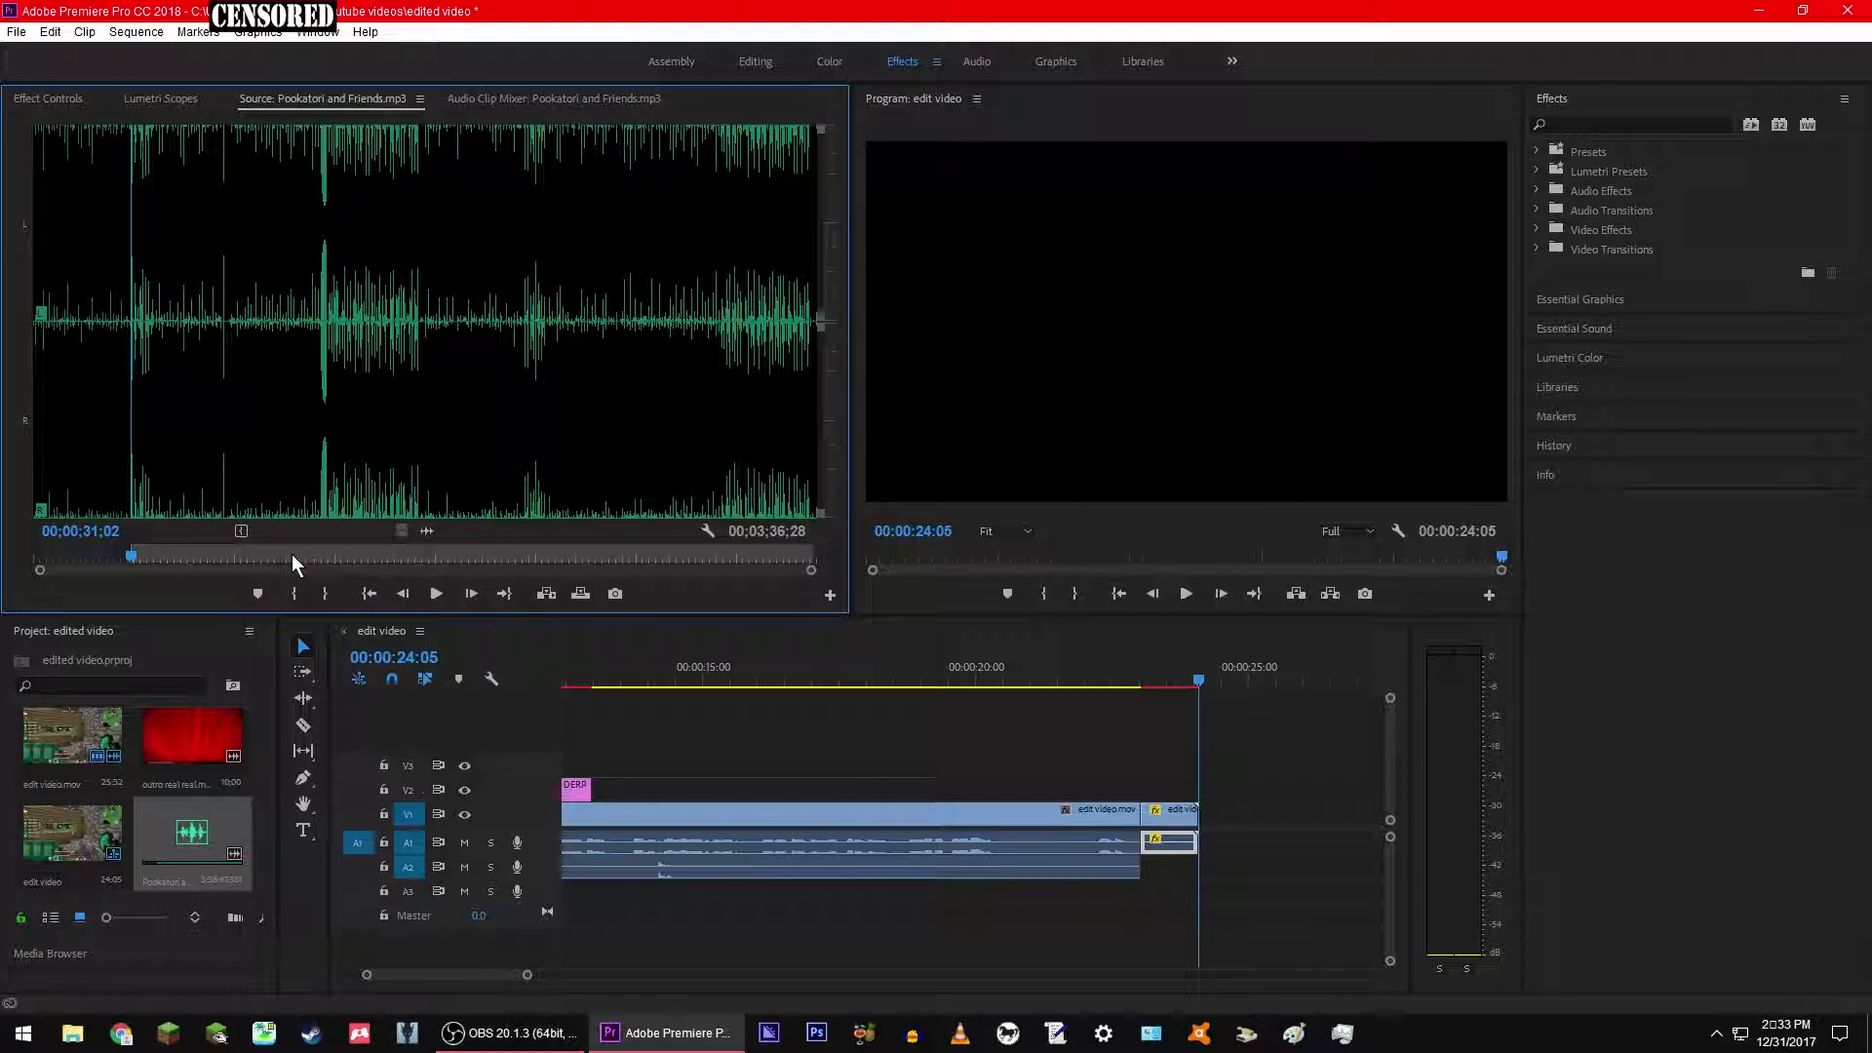
{"action": "left_click", "coordinate": [333, 560]}
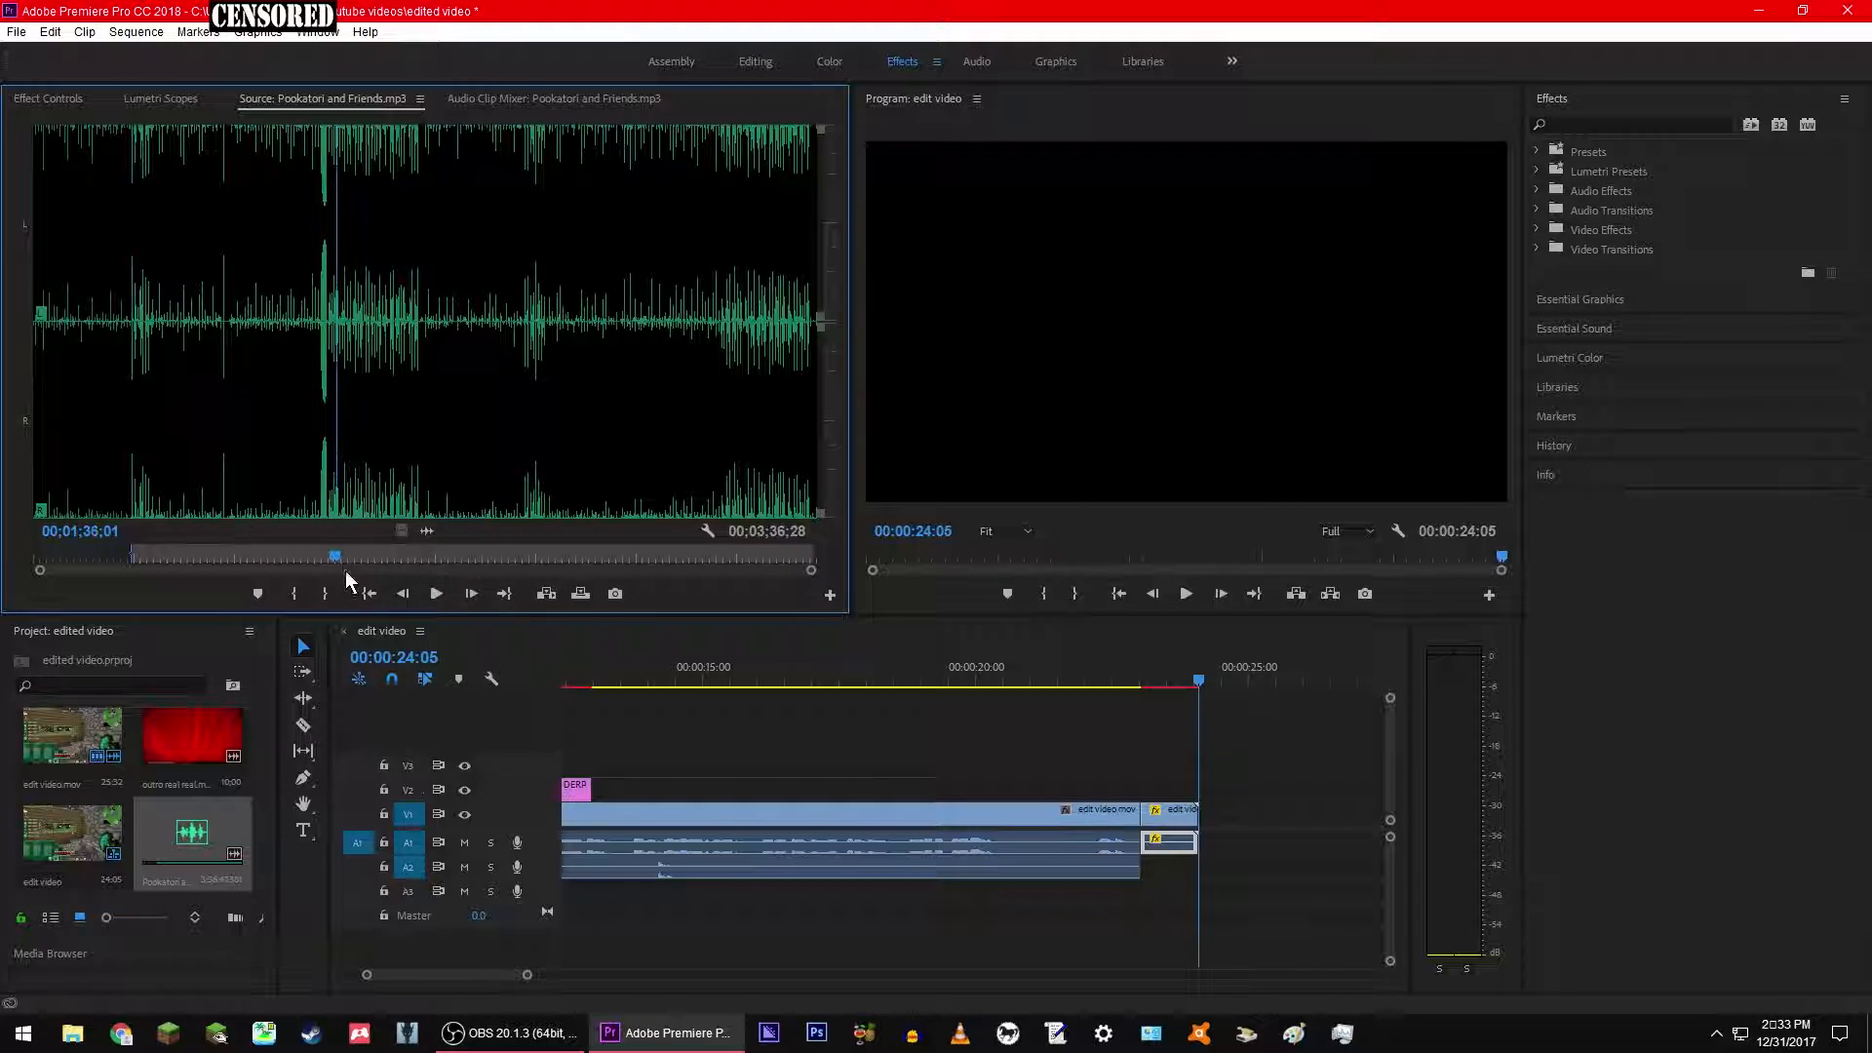
{"action": "key", "text": "o"}
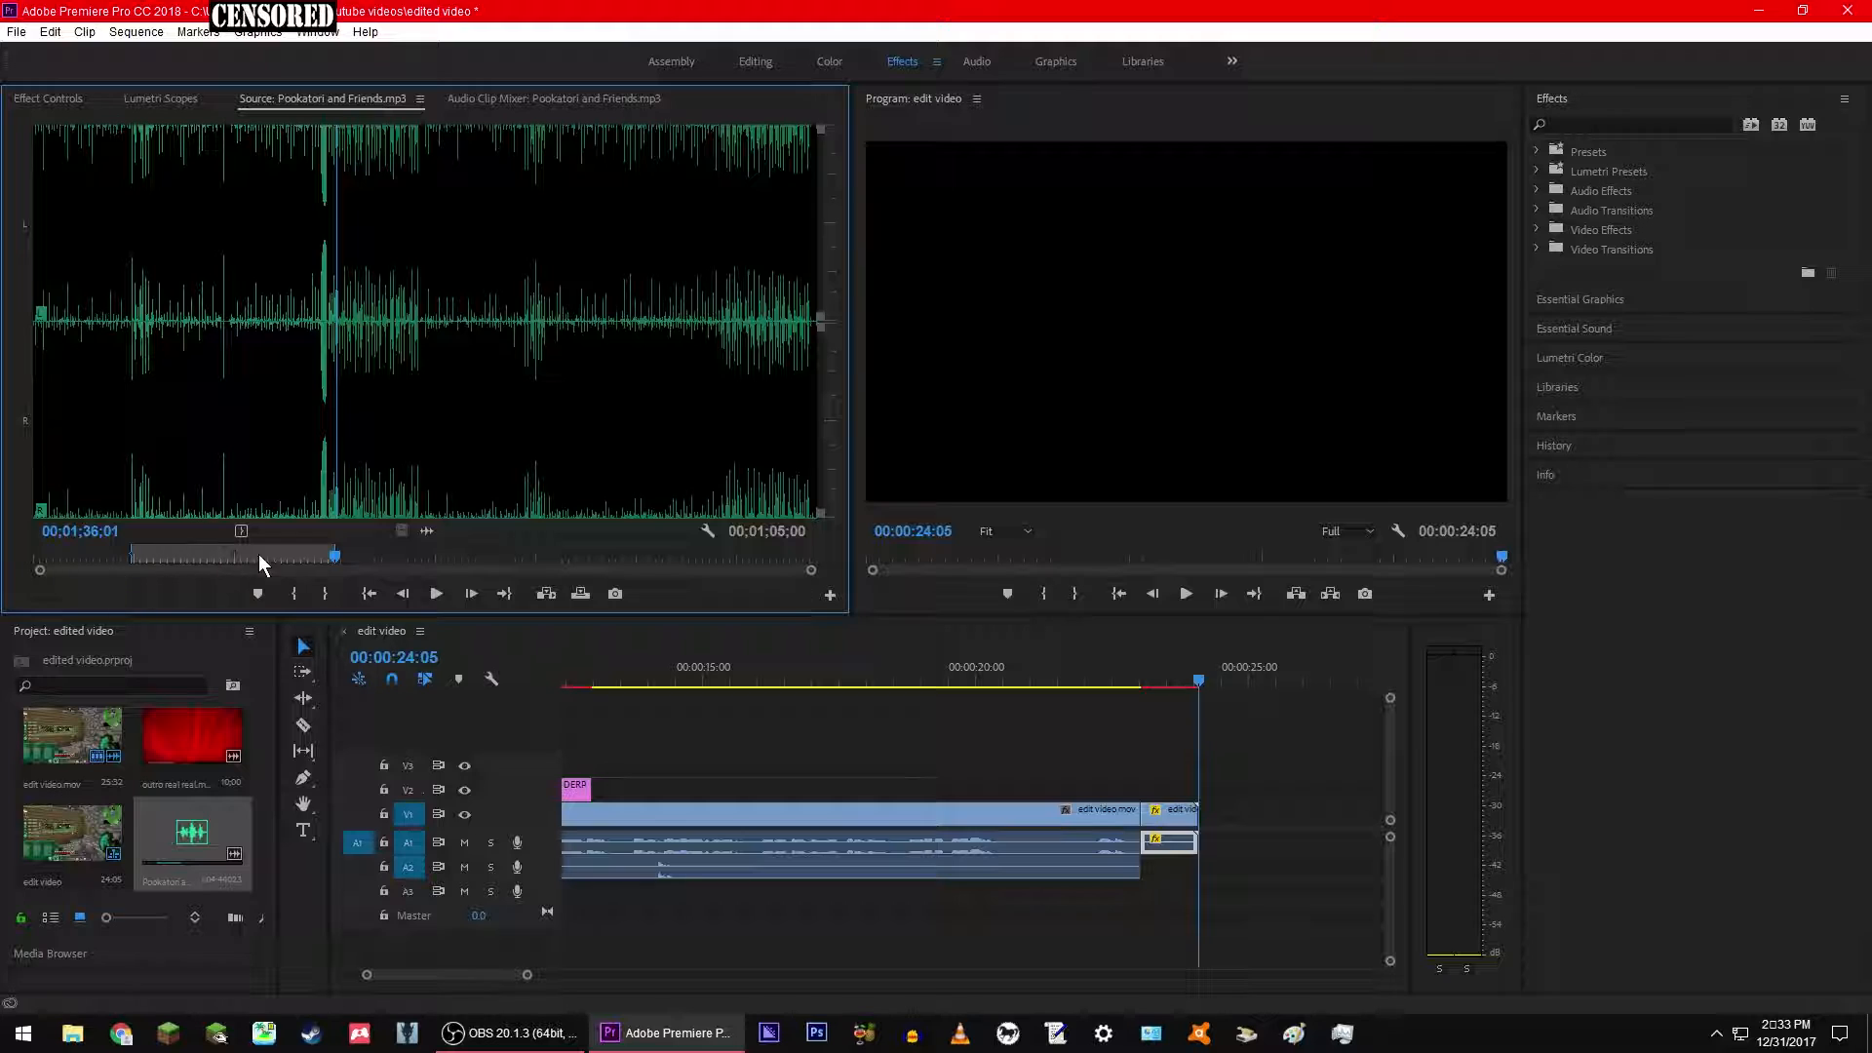
Step: Place the marked music on track A2 under the final clip and cut off everything past 00:00:24:05
{"action": "left_click_drag", "start_coordinate": [432, 535], "coordinate": [1182, 867]}
{"action": "left_click_drag", "start_coordinate": [466, 980], "coordinate": [688, 980]}
{"action": "mouse_move", "coordinate": [434, 974]}
{"action": "left_mouse_down"}
{"action": "mouse_move", "coordinate": [515, 973]}
{"action": "mouse_move", "coordinate": [418, 971]}
{"action": "left_mouse_up"}
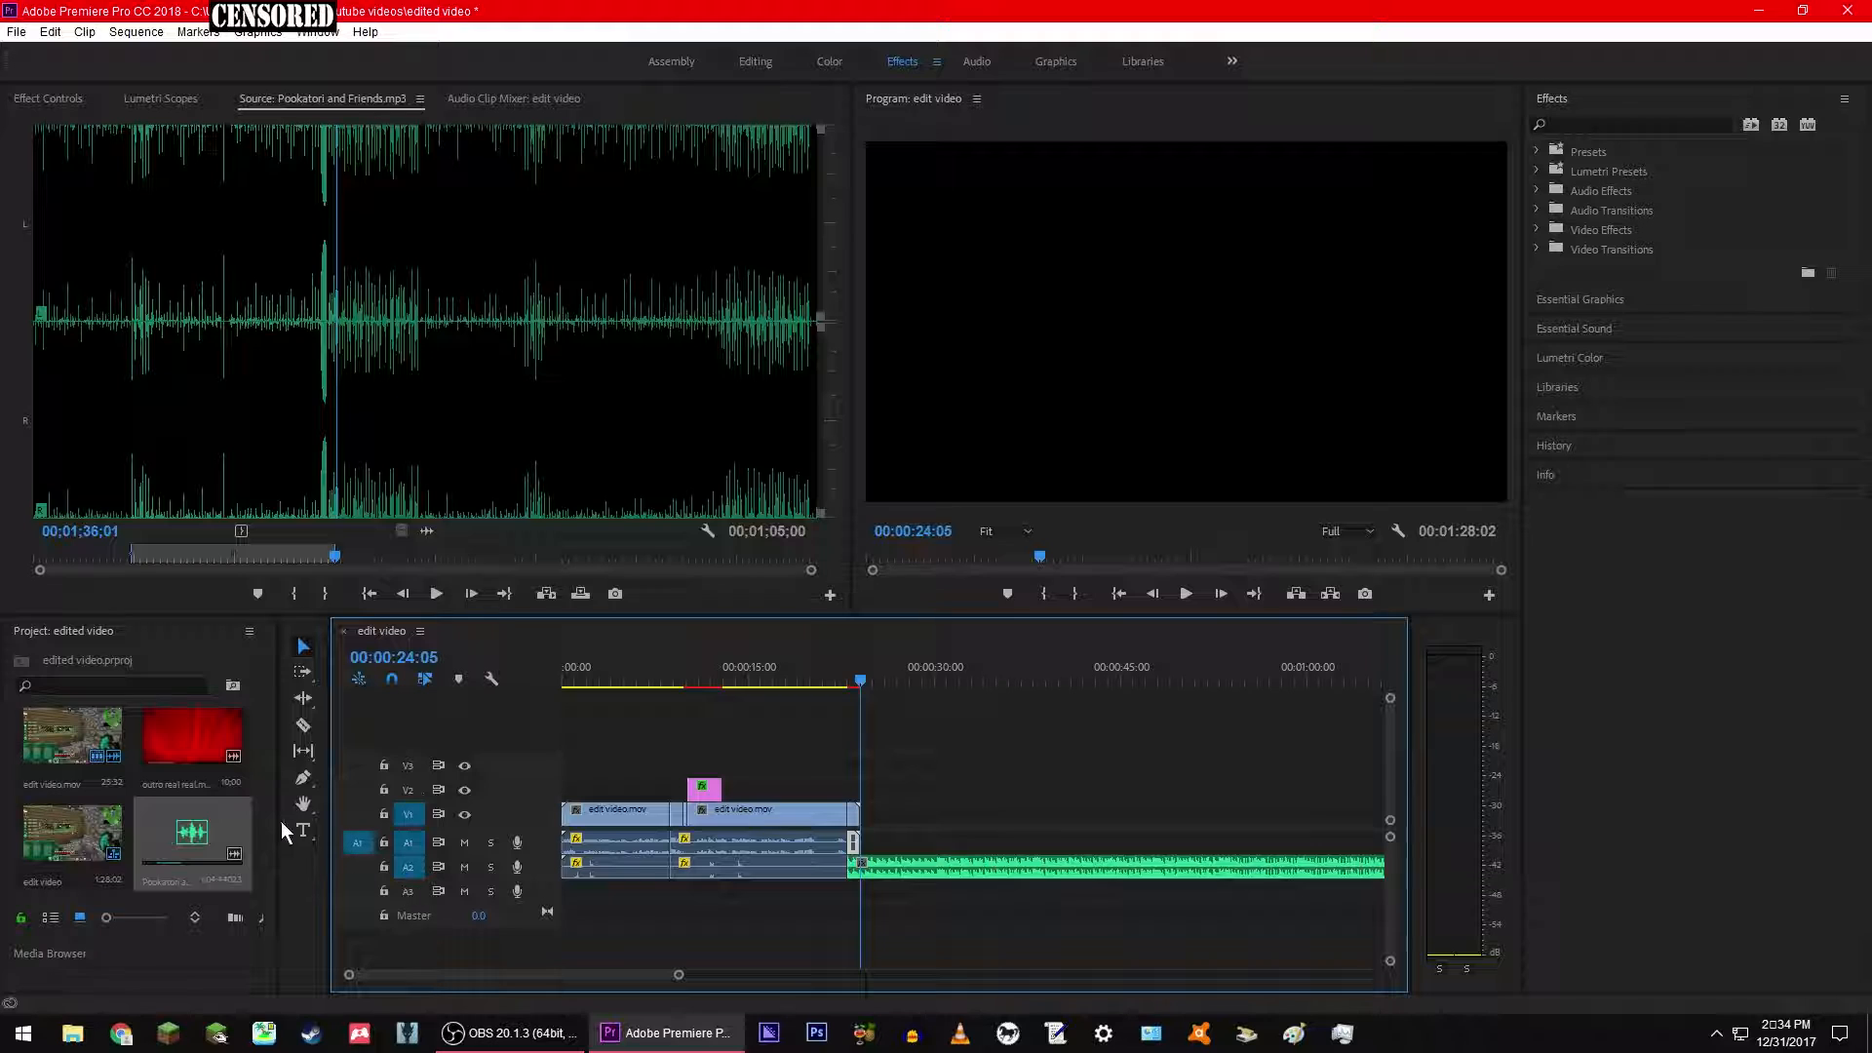
{"action": "left_click", "coordinate": [304, 725]}
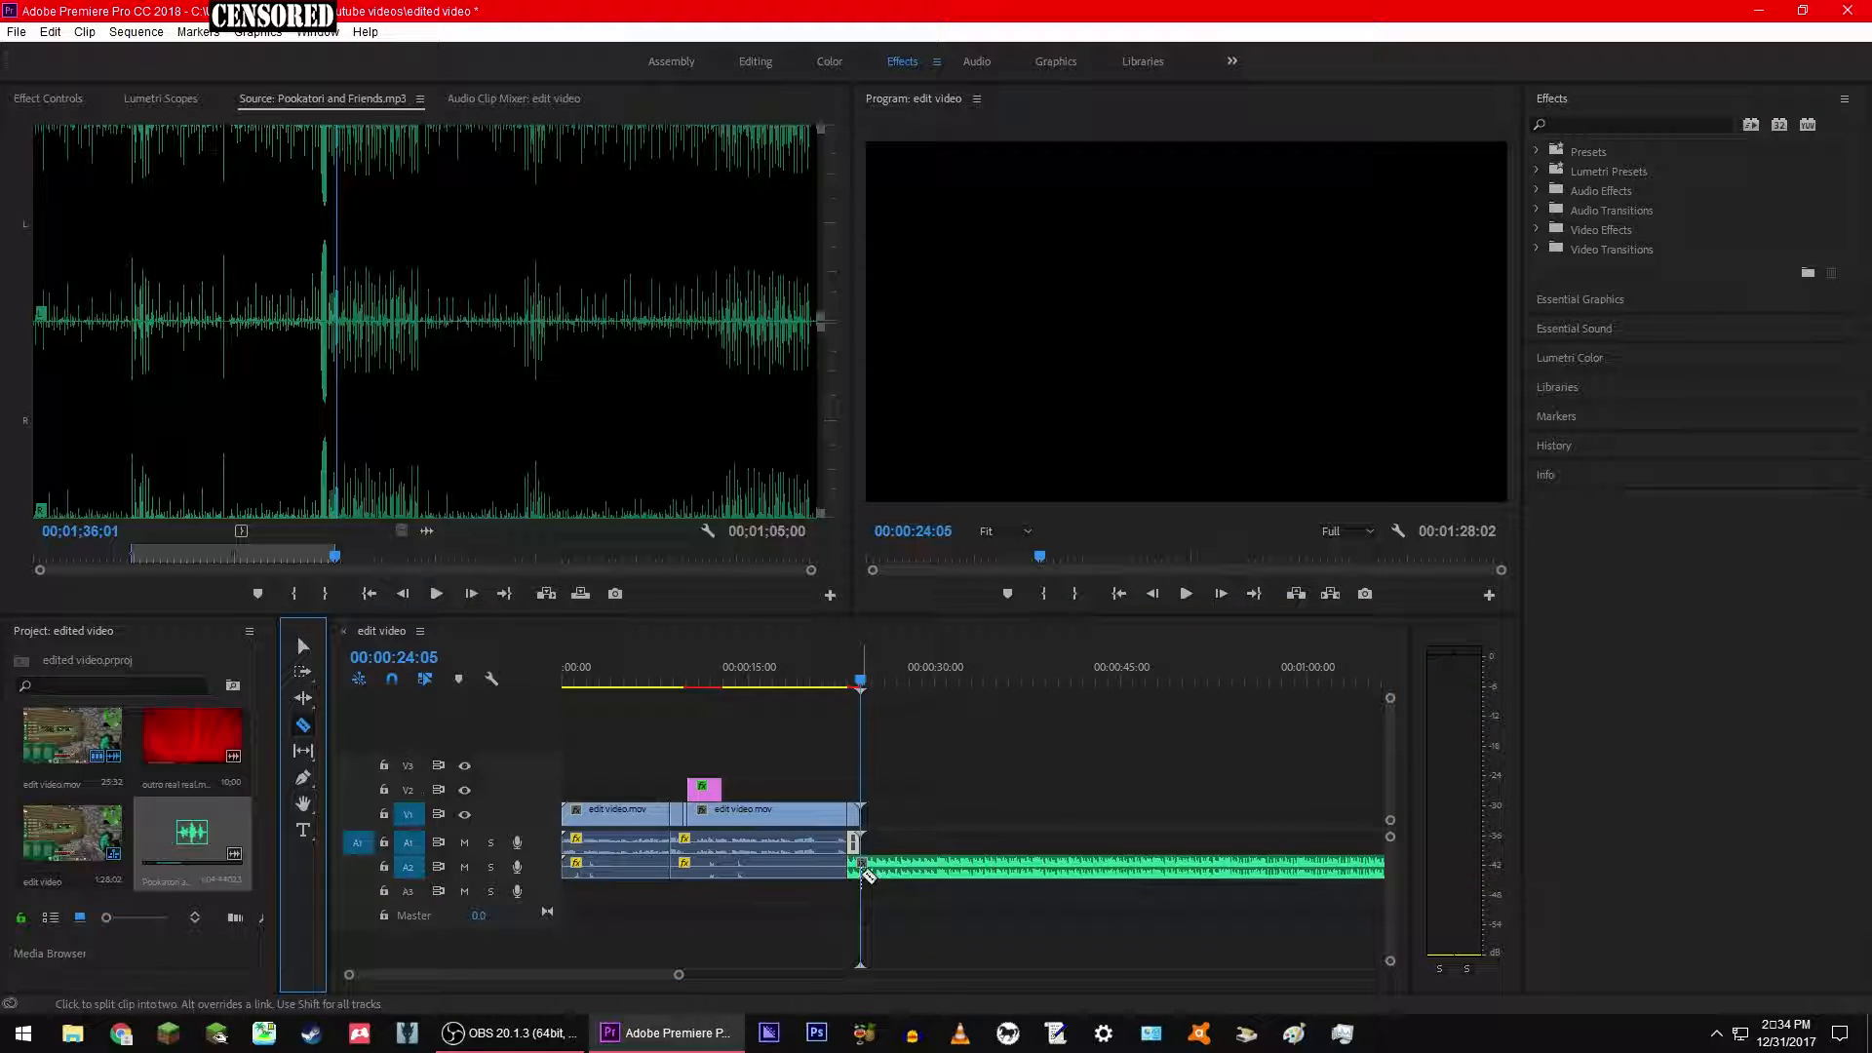
{"action": "left_click", "coordinate": [863, 875]}
{"action": "left_click", "coordinate": [304, 646]}
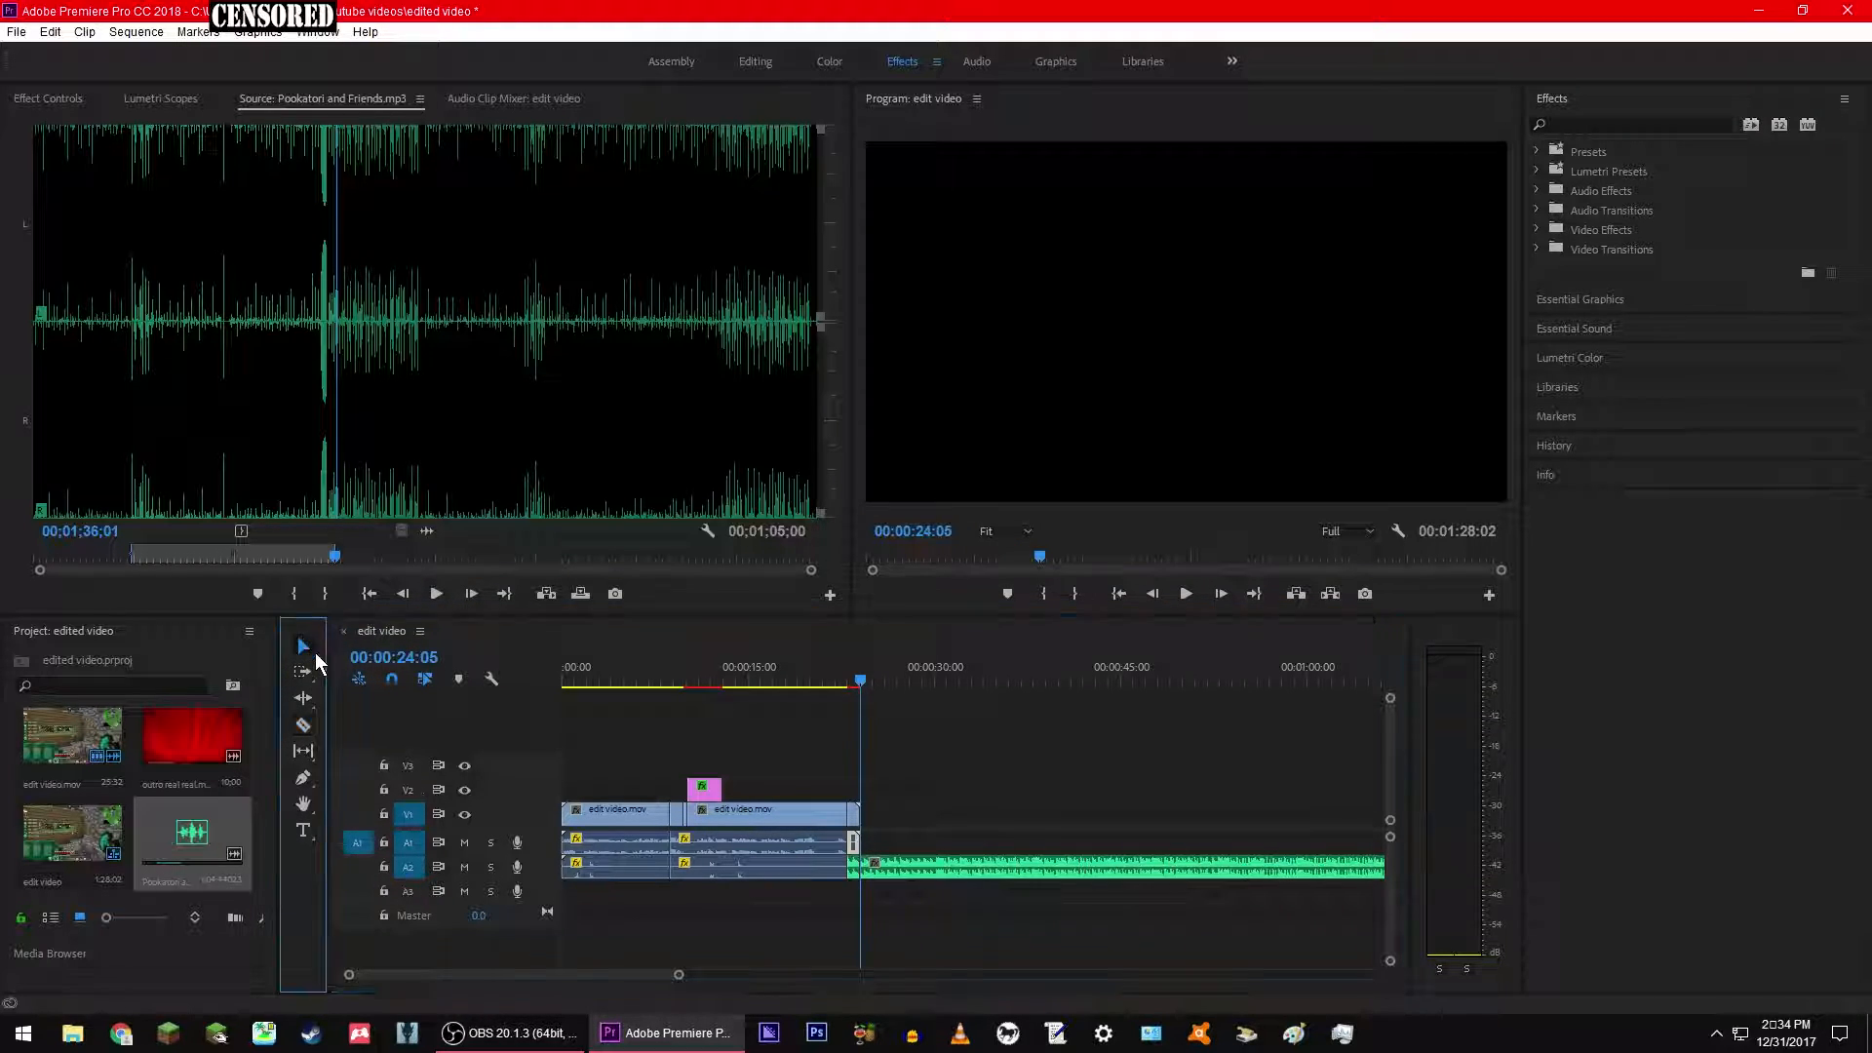
{"action": "left_click", "coordinate": [1051, 872]}
{"action": "key", "text": "Delete"}
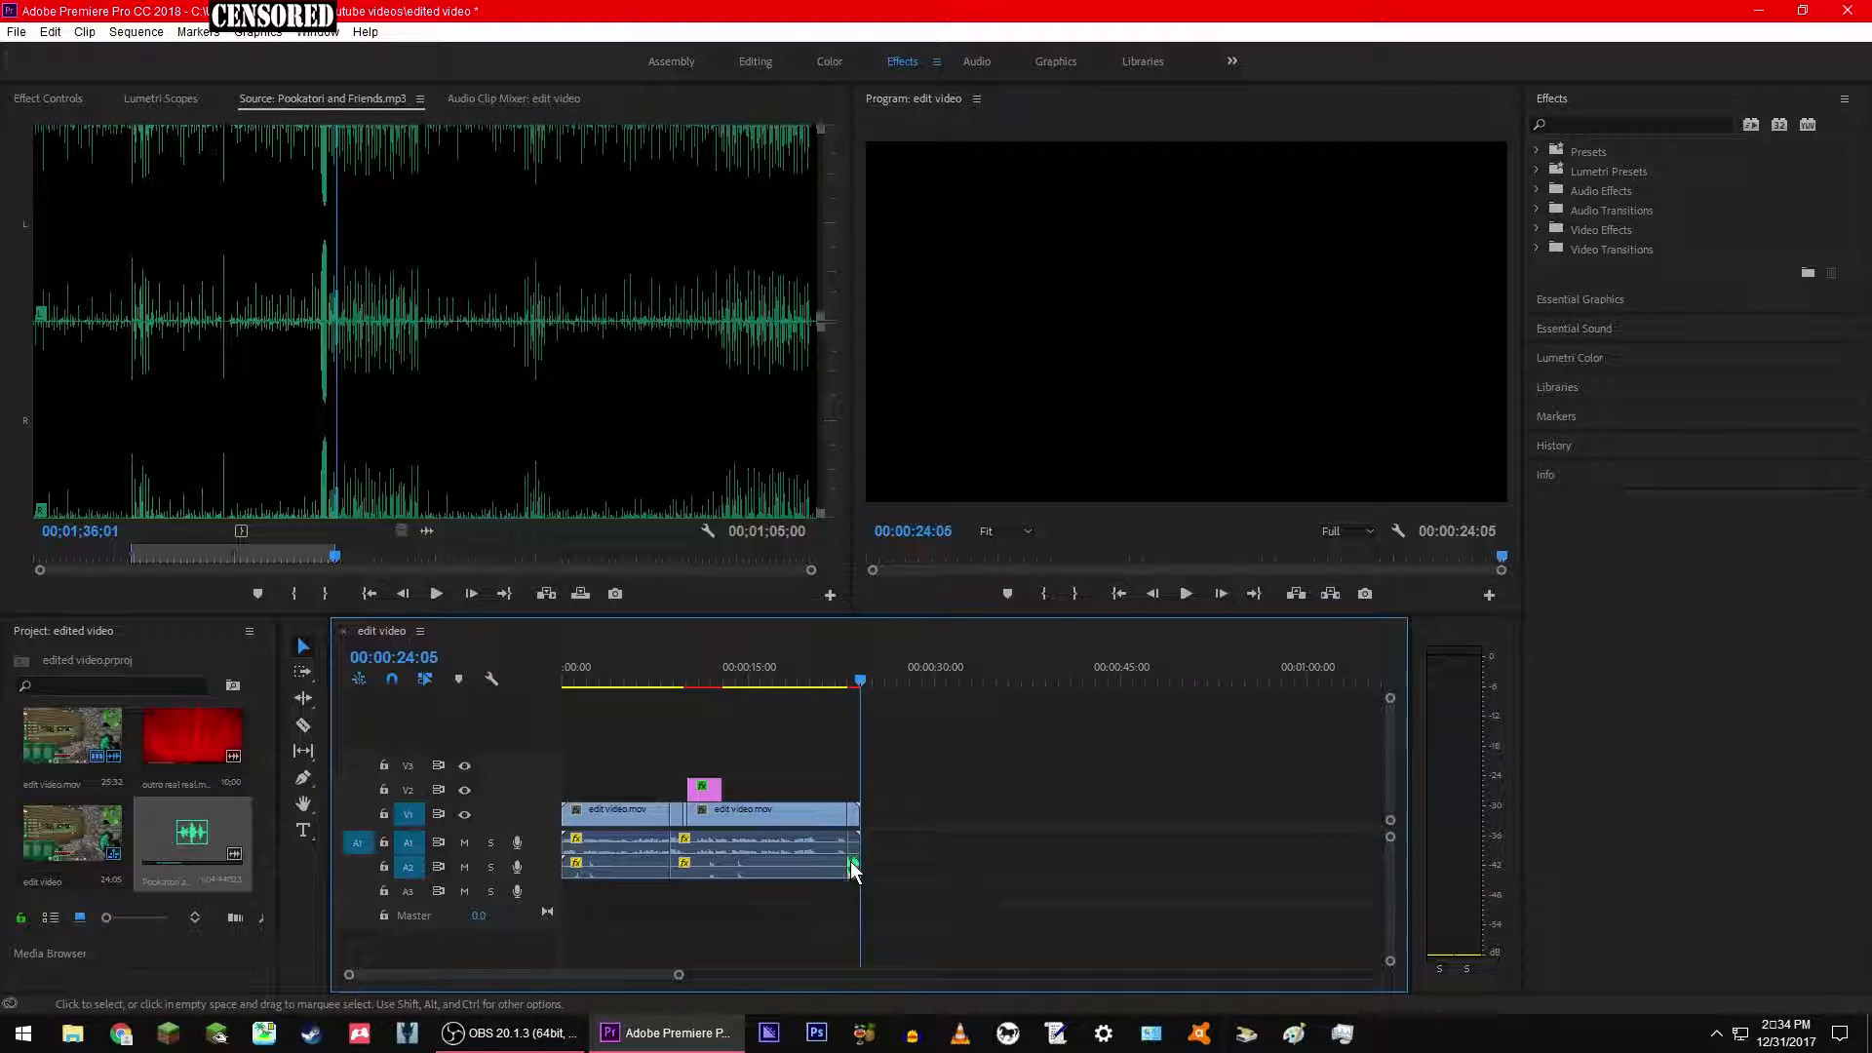
Step: Extend the music segment on track A2 to 00:00:49:32 and cut it back to 00:00:24:05
{"action": "left_click_drag", "start_coordinate": [863, 865], "coordinate": [1176, 867]}
{"action": "left_click", "coordinate": [303, 728]}
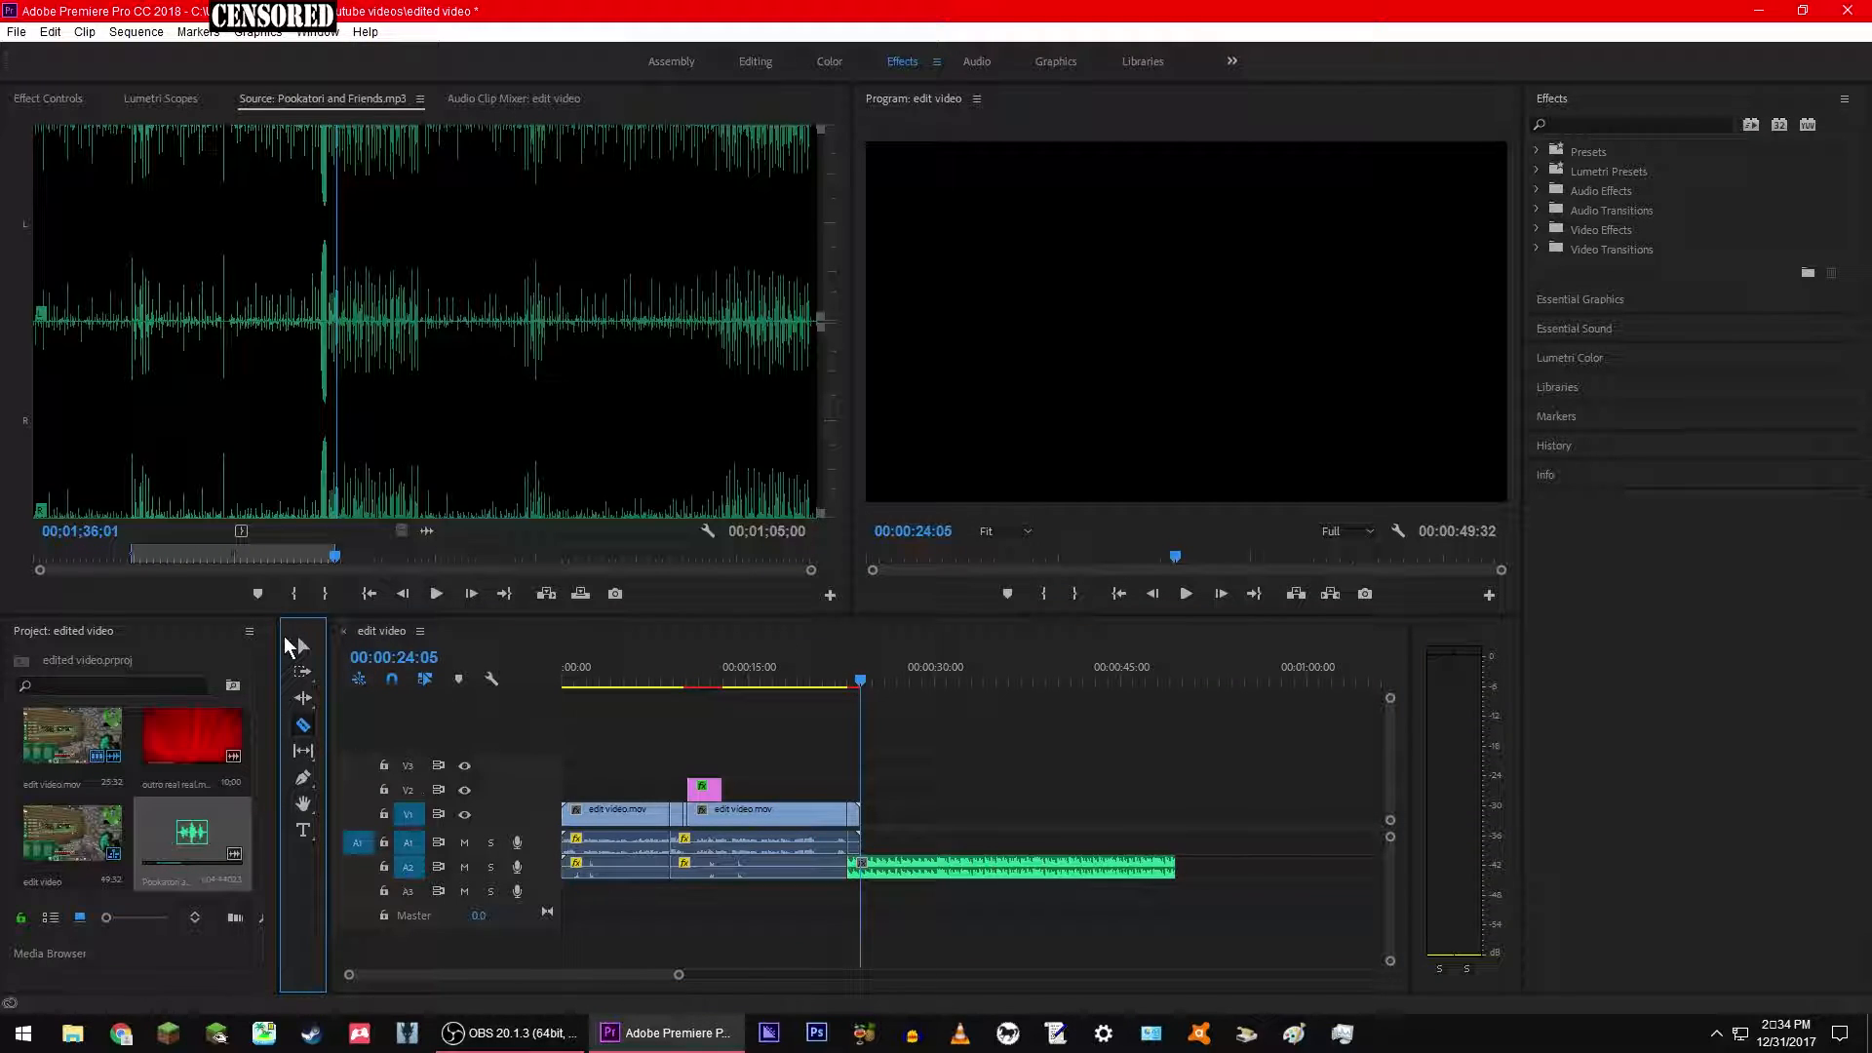
{"action": "left_click", "coordinate": [862, 867]}
{"action": "left_click", "coordinate": [301, 643]}
{"action": "left_click", "coordinate": [954, 871]}
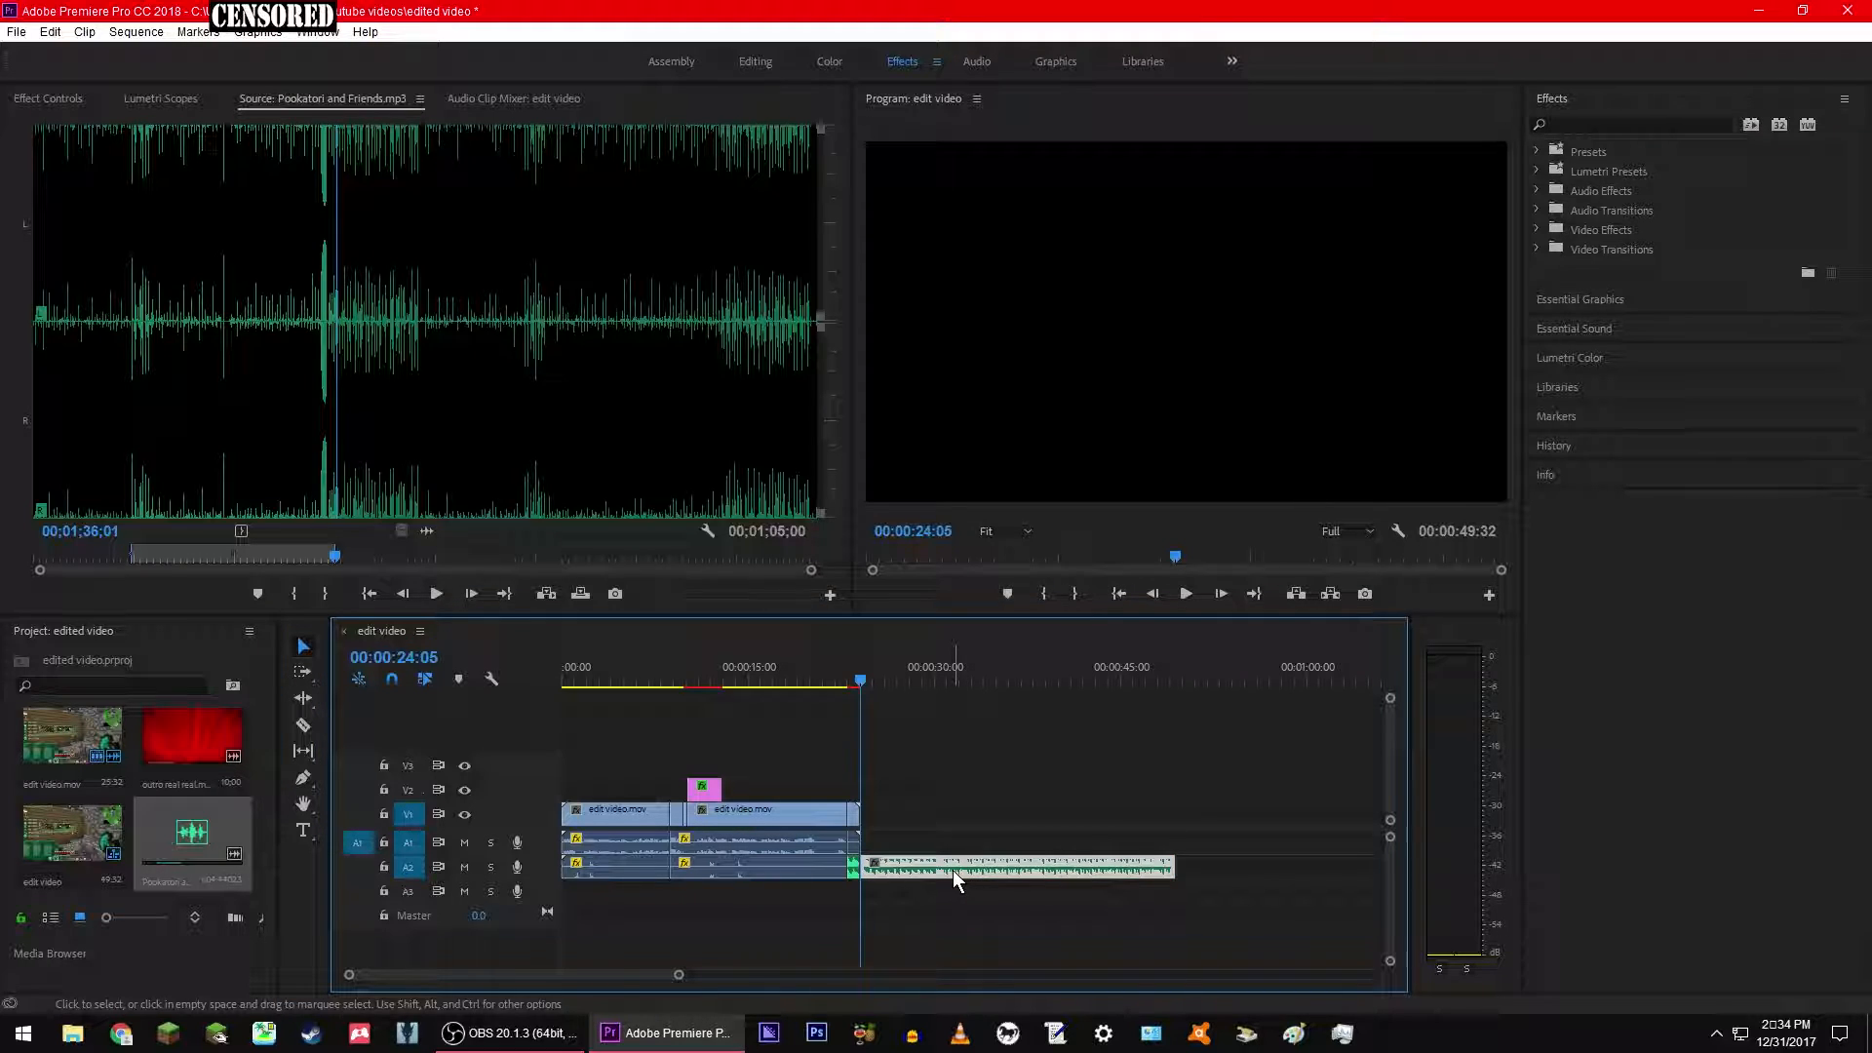
{"action": "key", "text": "Delete"}
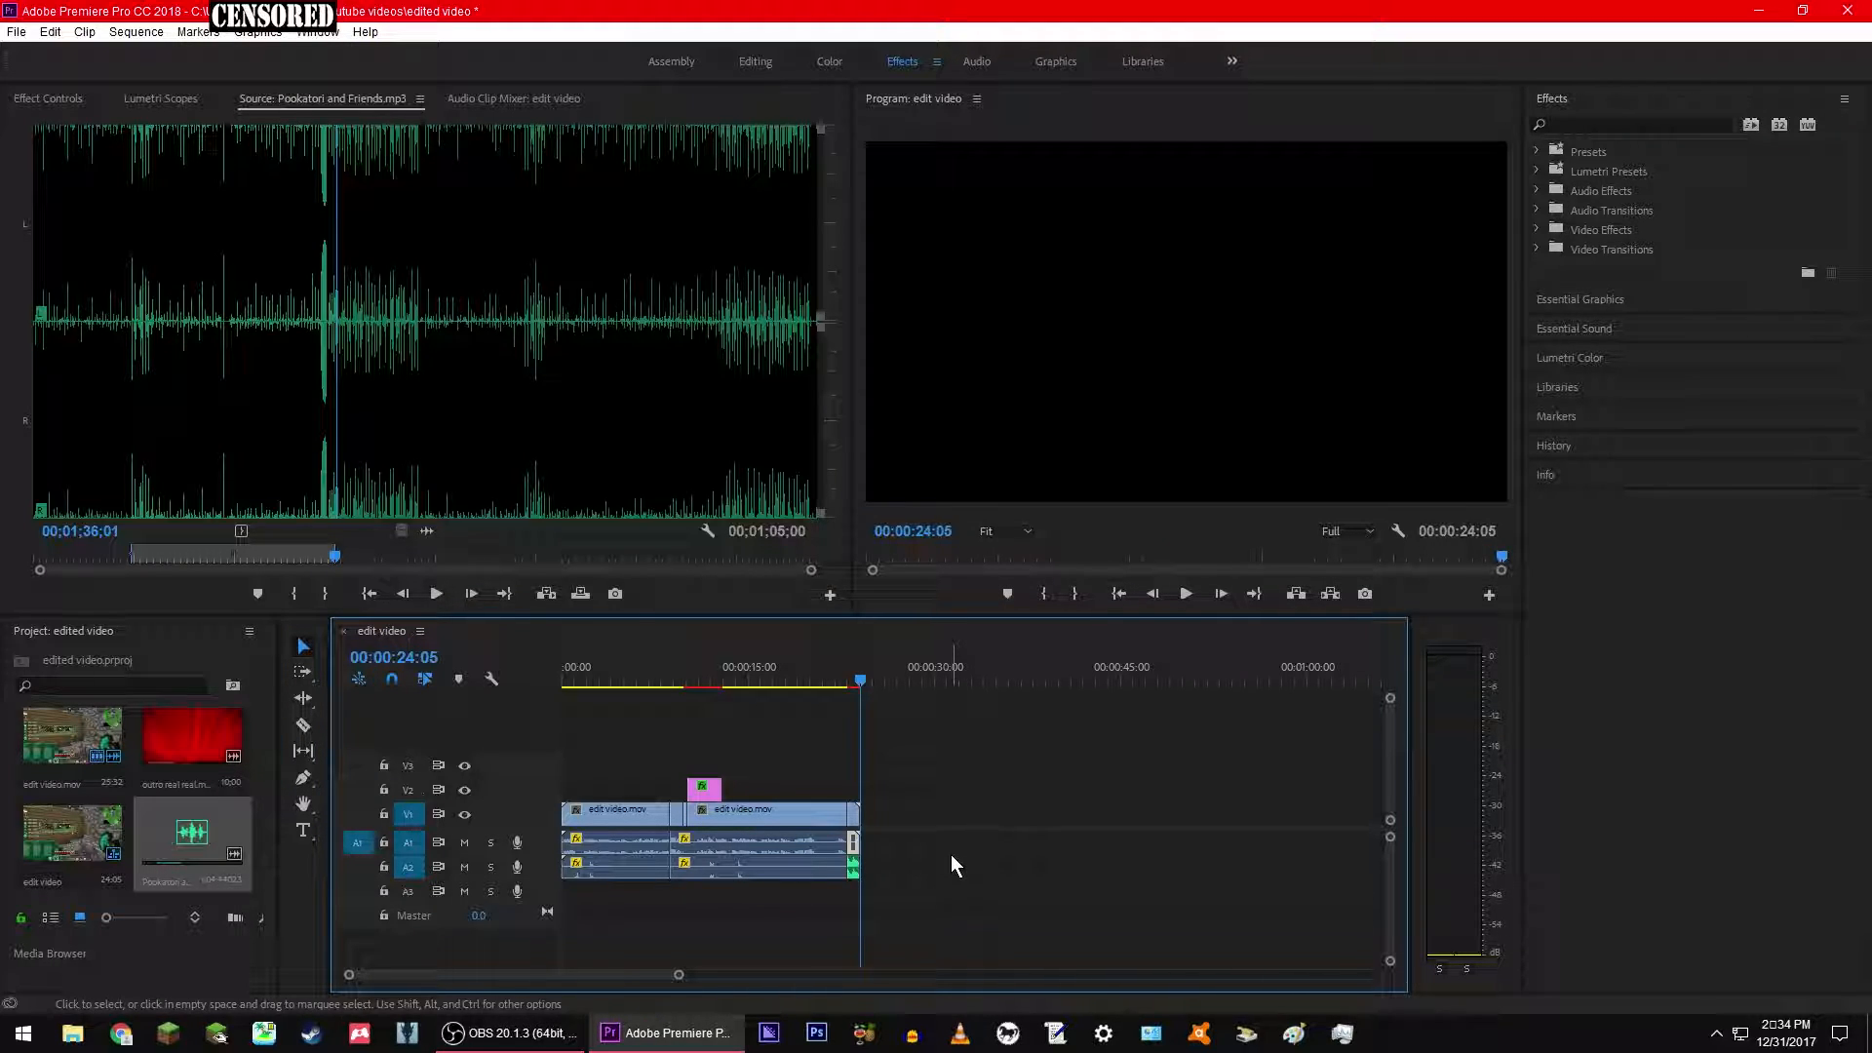
Step: Add volume Level keyframes to the A2 music segment at its start (00:00:23:02), near its middle, and at 00:00:24:03
{"action": "left_click_drag", "start_coordinate": [856, 863], "coordinate": [856, 867]}
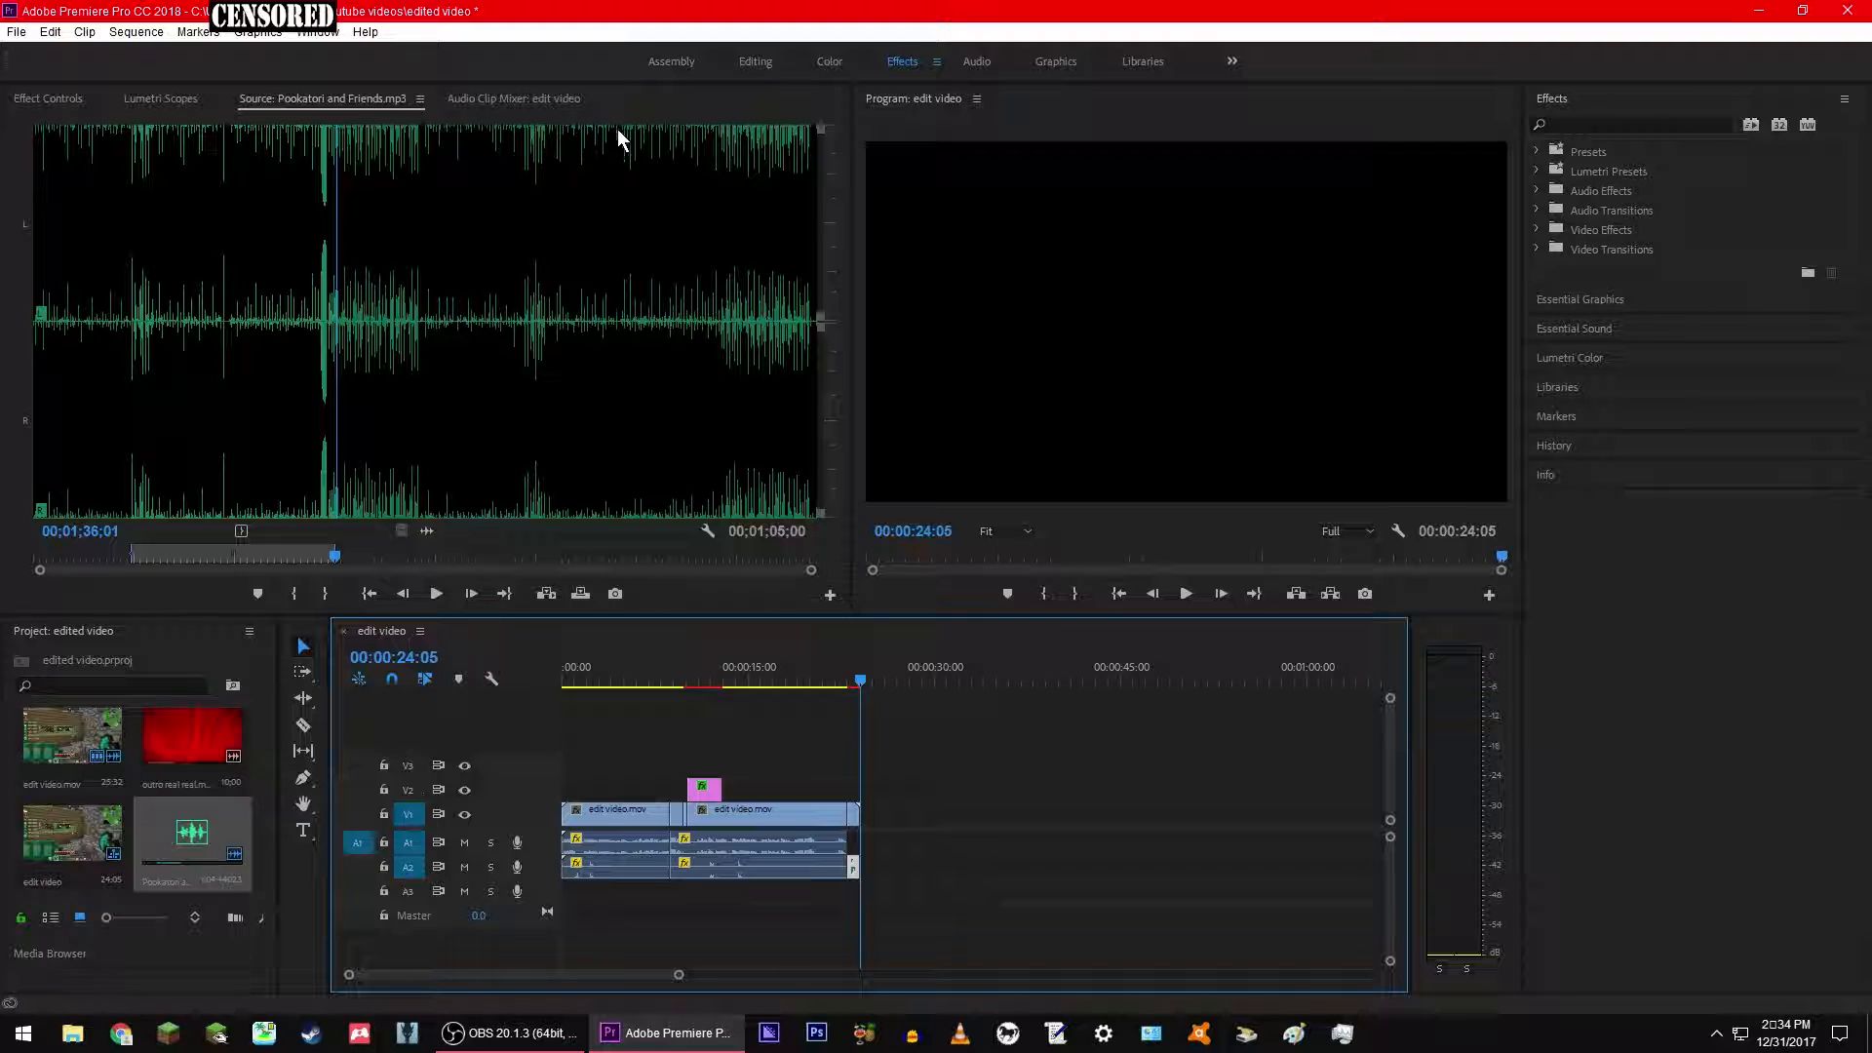
{"action": "left_click", "coordinate": [49, 99]}
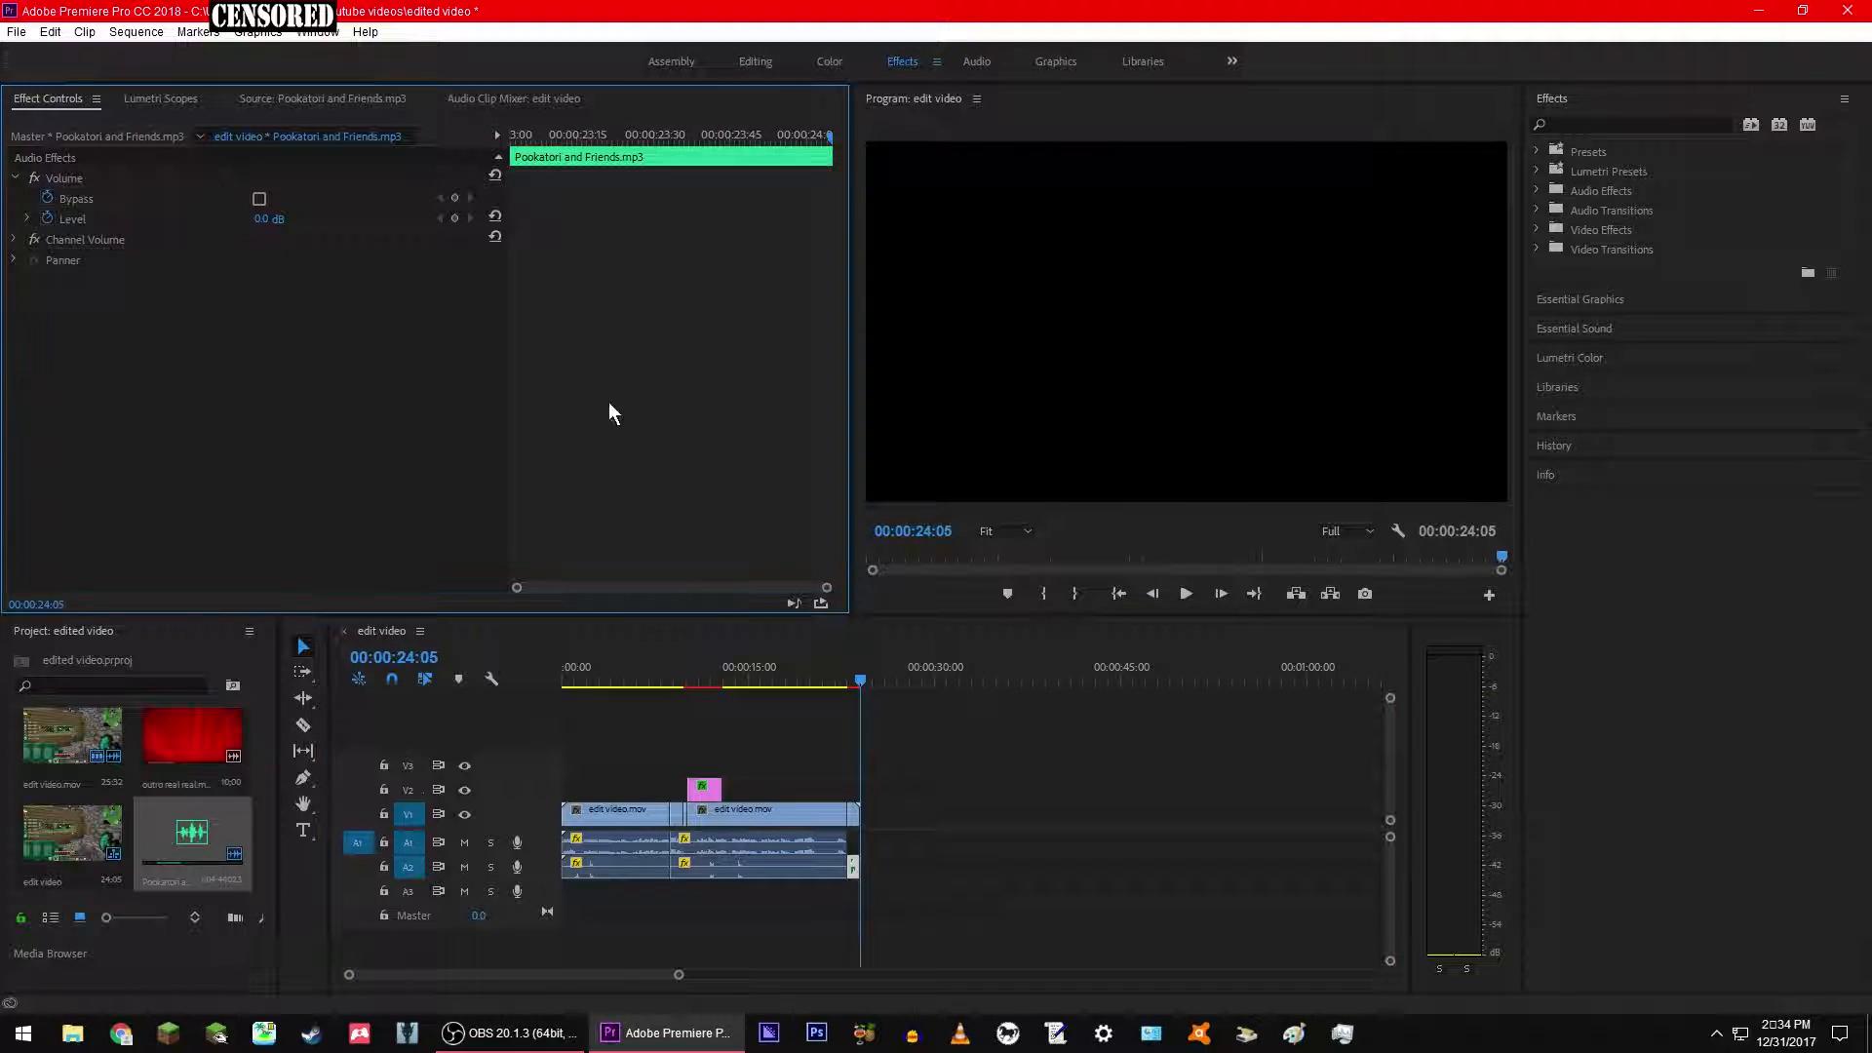
{"action": "left_click_drag", "start_coordinate": [829, 136], "coordinate": [454, 126]}
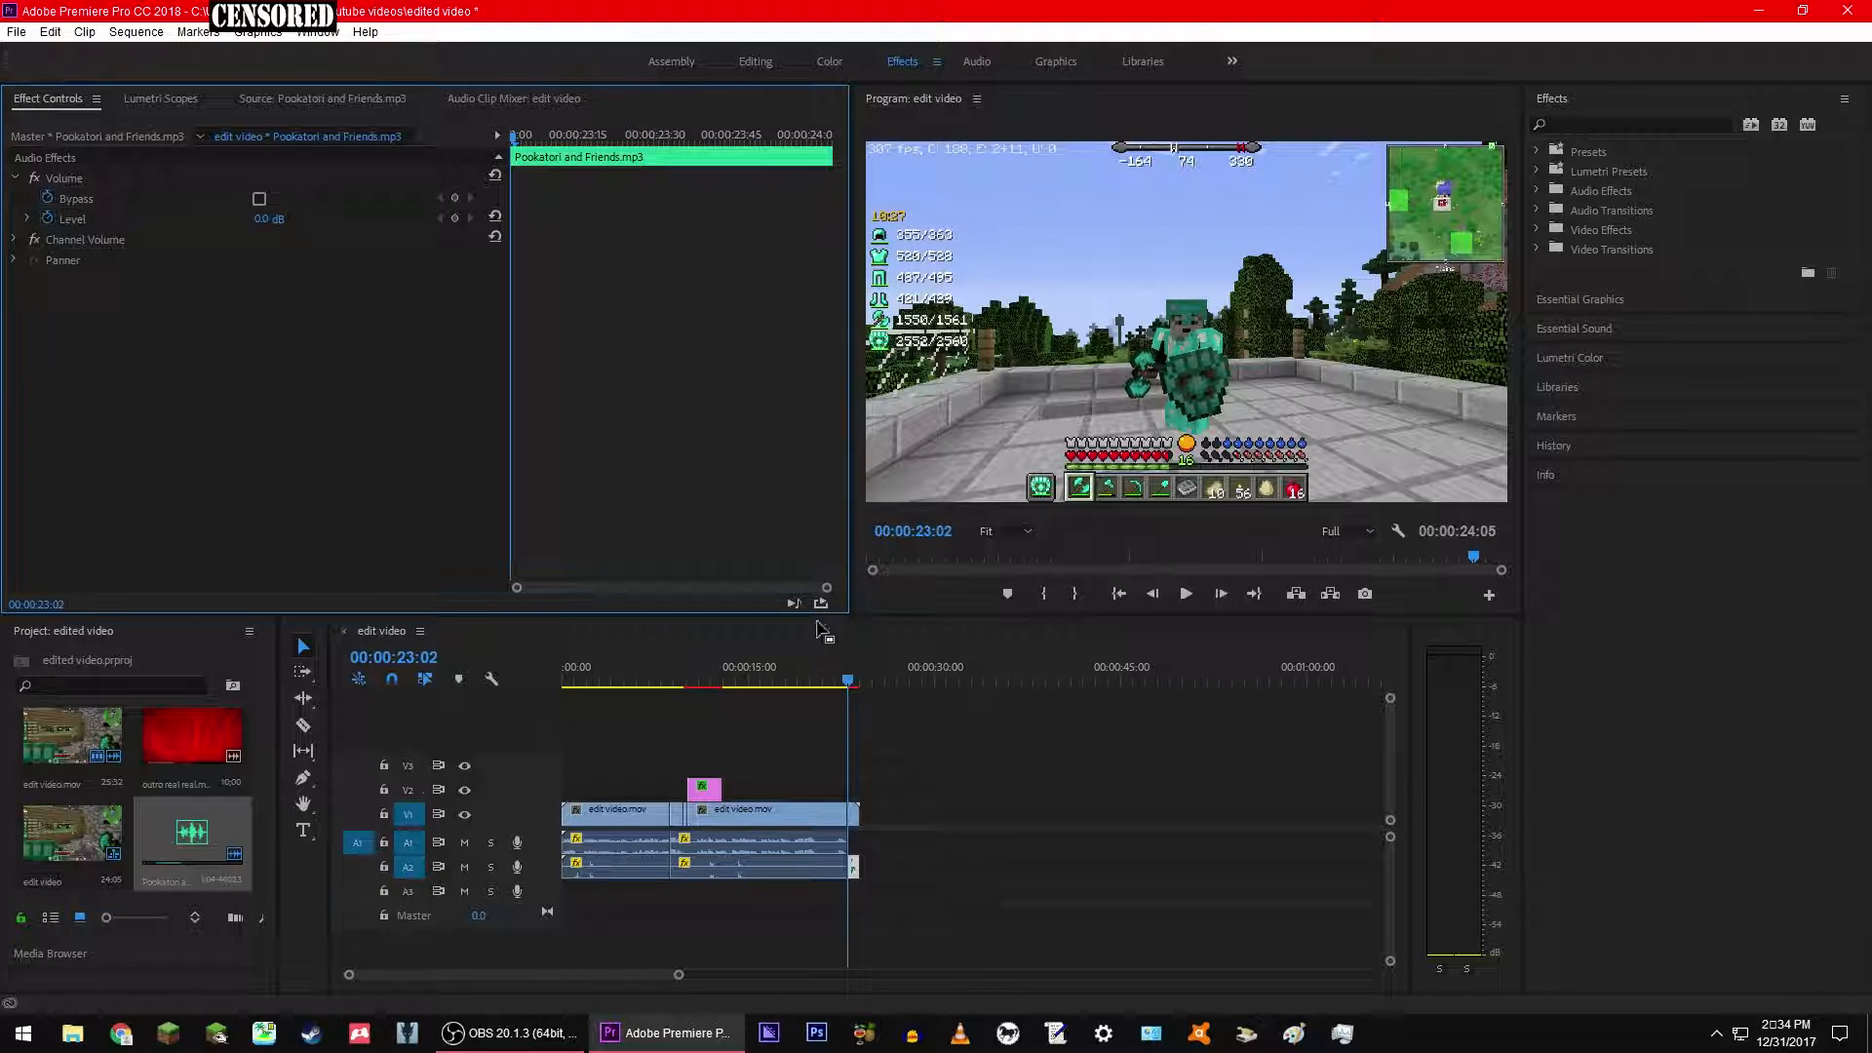
{"action": "left_click", "coordinate": [28, 218]}
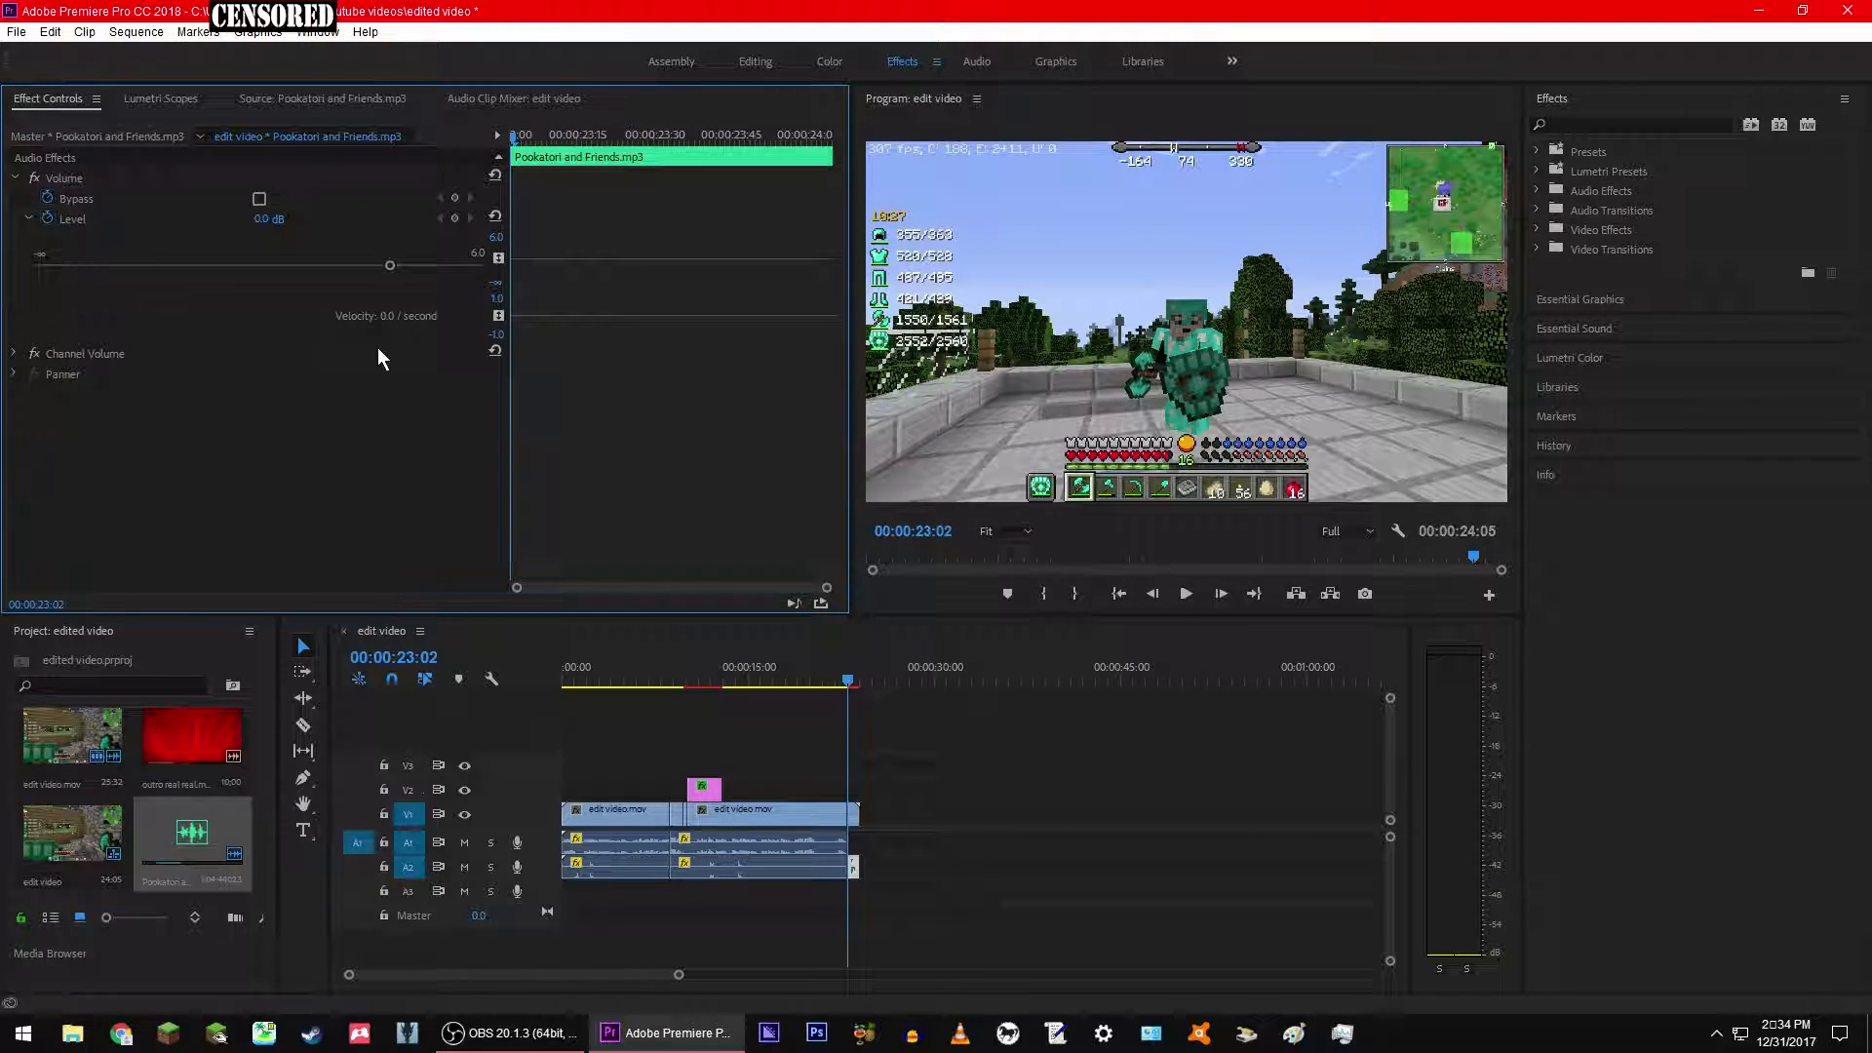
{"action": "left_click", "coordinate": [454, 217]}
{"action": "left_click_drag", "start_coordinate": [507, 143], "coordinate": [823, 162]}
{"action": "left_click", "coordinate": [456, 219]}
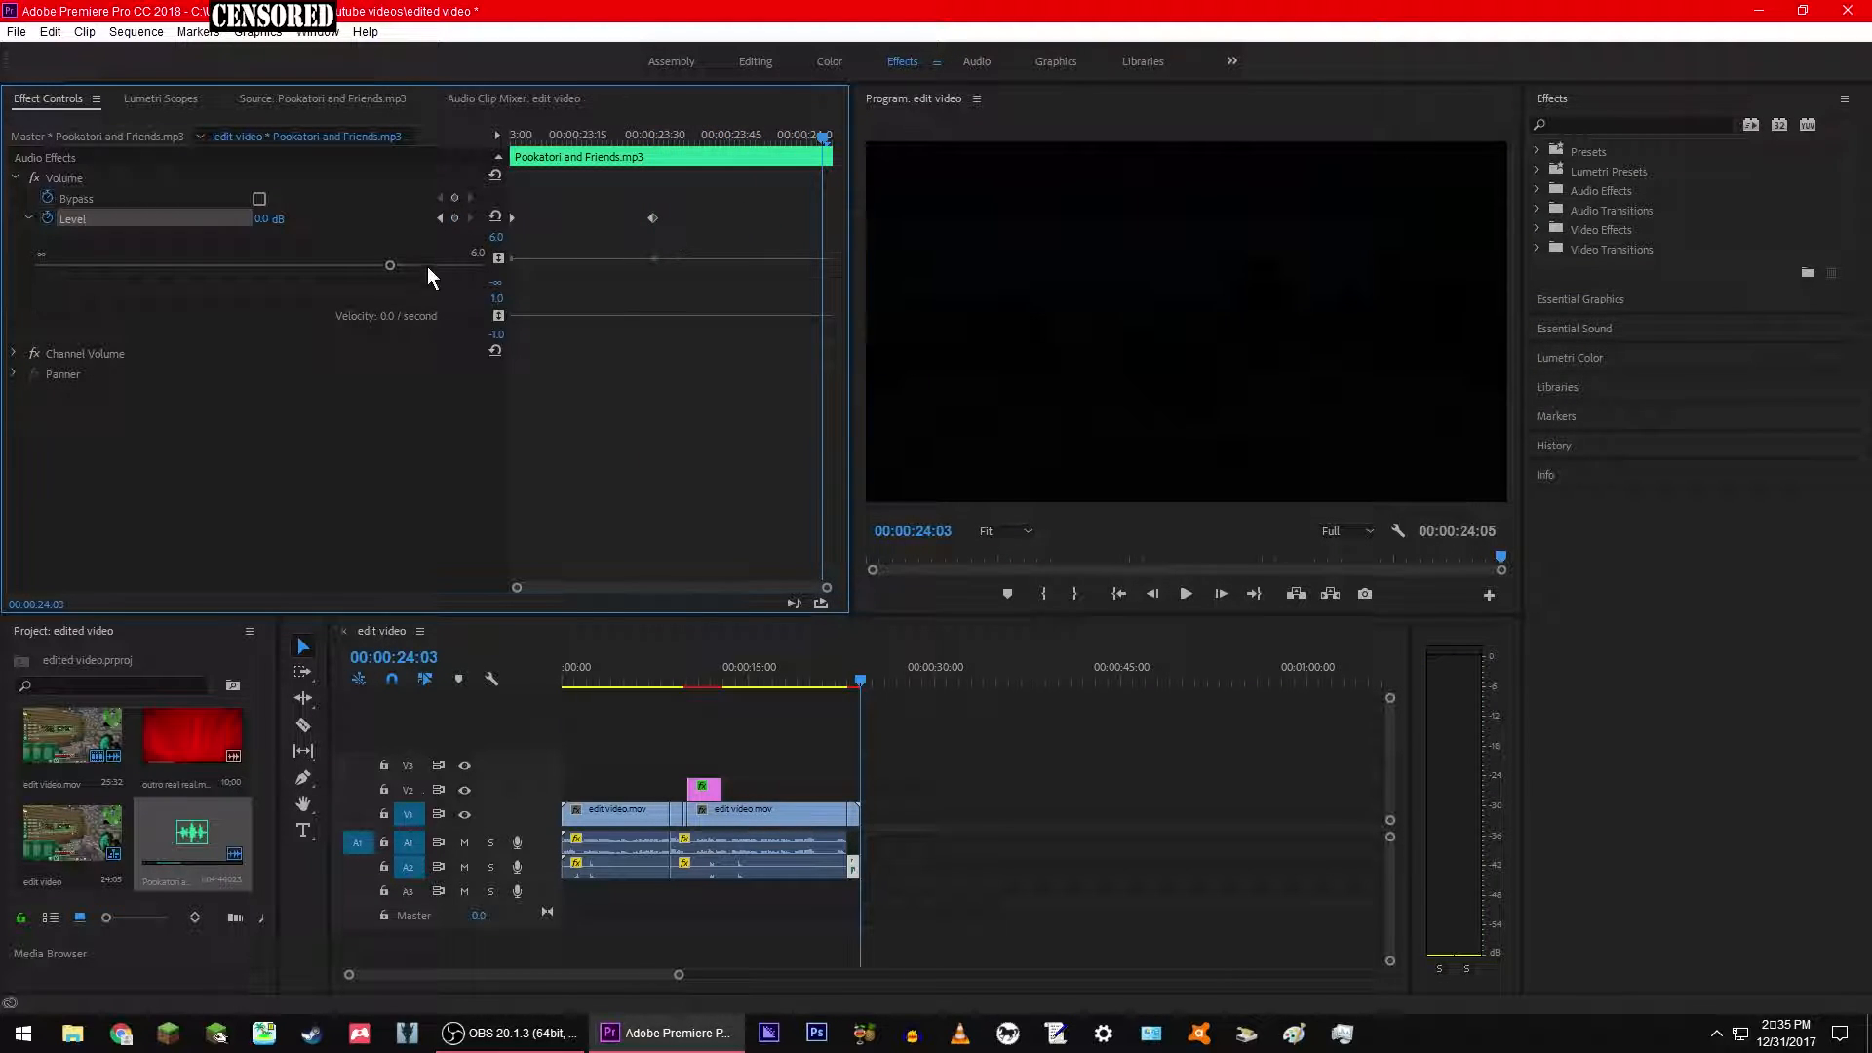
{"action": "left_click", "coordinate": [457, 219]}
Step: Lower the music's last Level keyframe to silence, the first to -3.2 dB, and the middle one partway between them
{"action": "left_click_drag", "start_coordinate": [824, 259], "coordinate": [824, 291]}
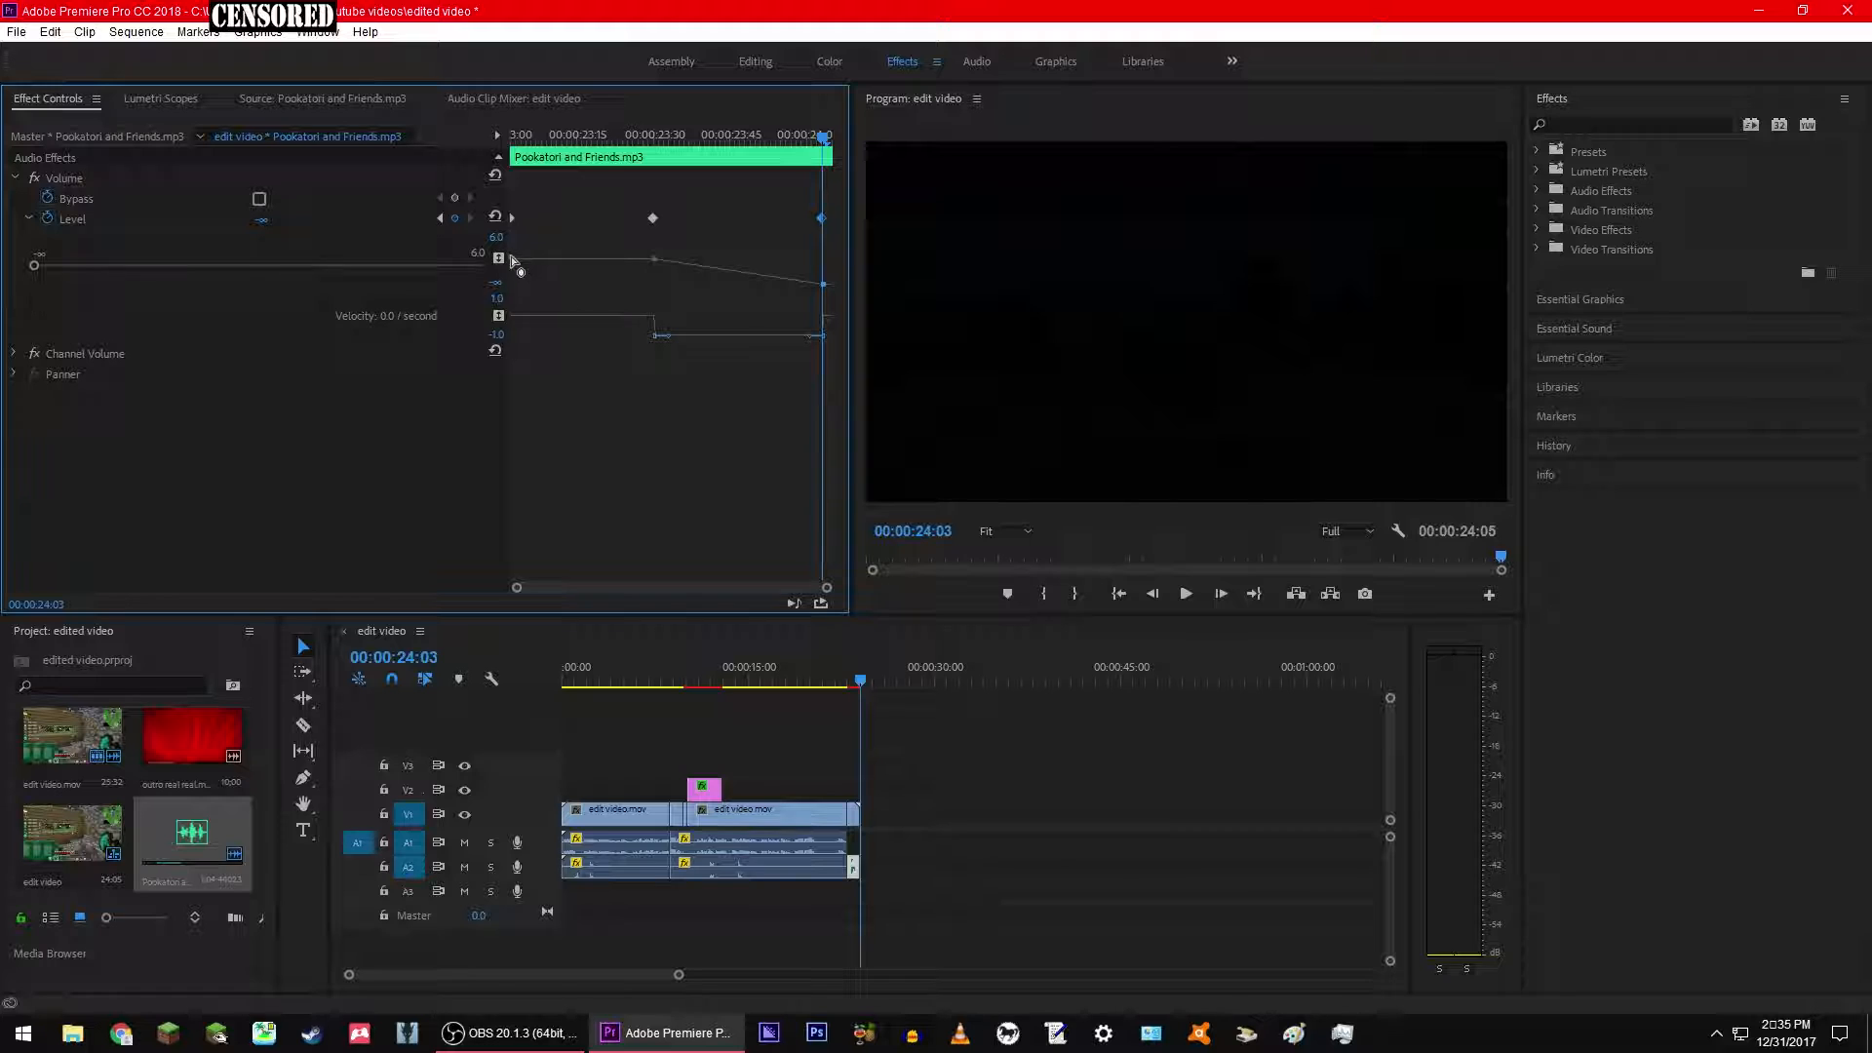
{"action": "left_click_drag", "start_coordinate": [511, 261], "coordinate": [511, 267]}
{"action": "left_click_drag", "start_coordinate": [657, 263], "coordinate": [654, 274]}
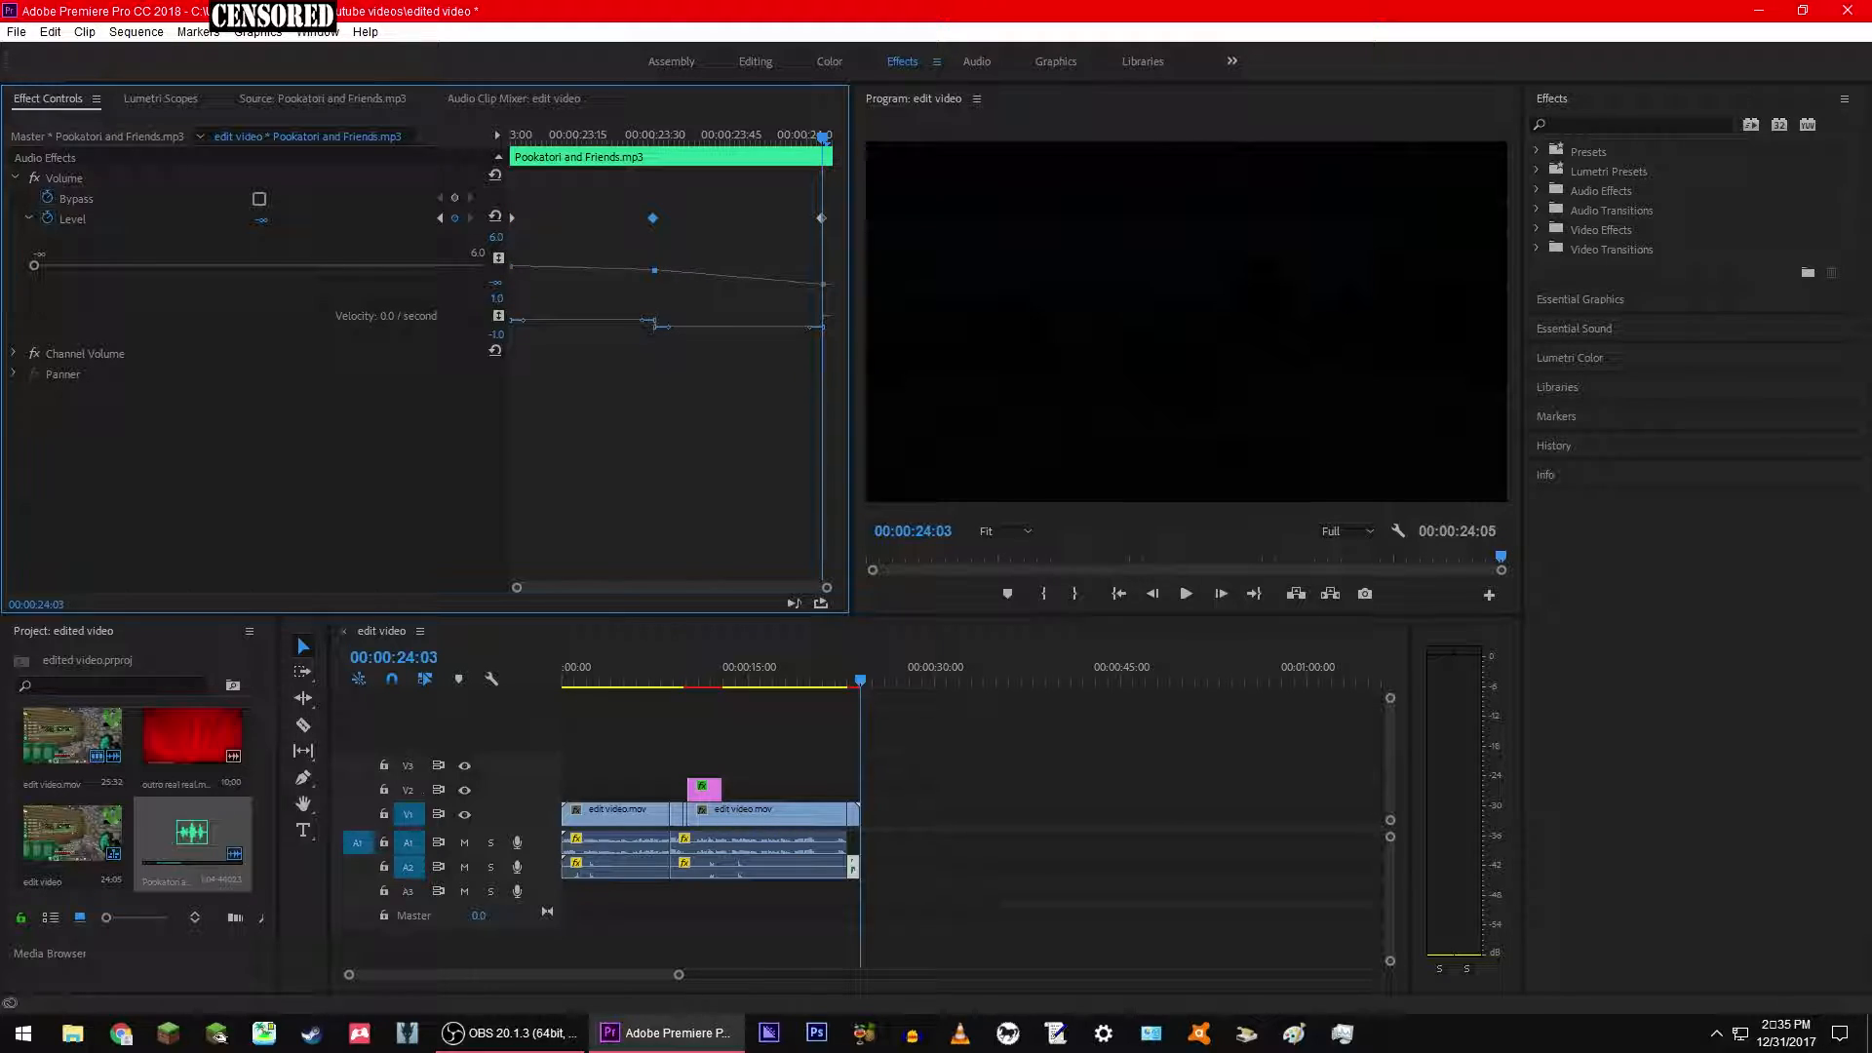
Step: Play the music fade from the segment's start and again from about 00:00:21:26
{"action": "left_click_drag", "start_coordinate": [822, 136], "coordinate": [514, 134]}
{"action": "key", "text": "space"}
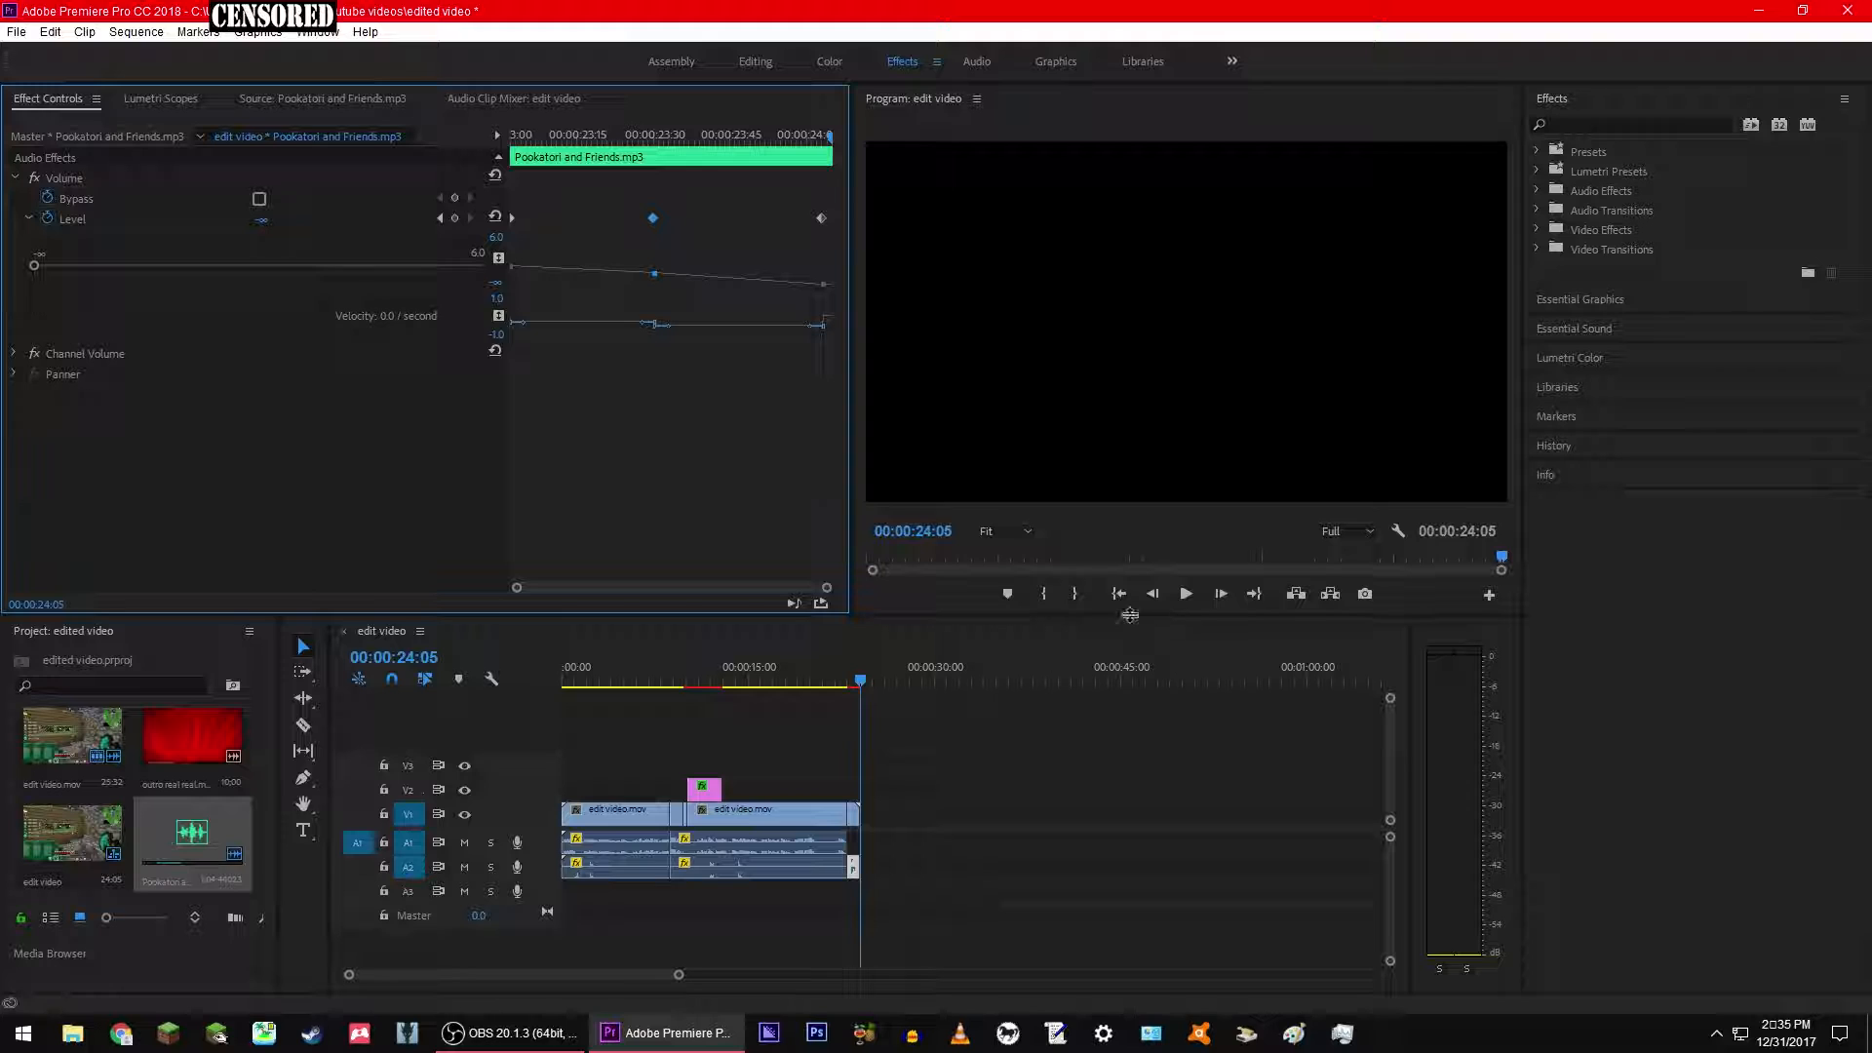
{"action": "left_click_drag", "start_coordinate": [852, 680], "coordinate": [836, 683]}
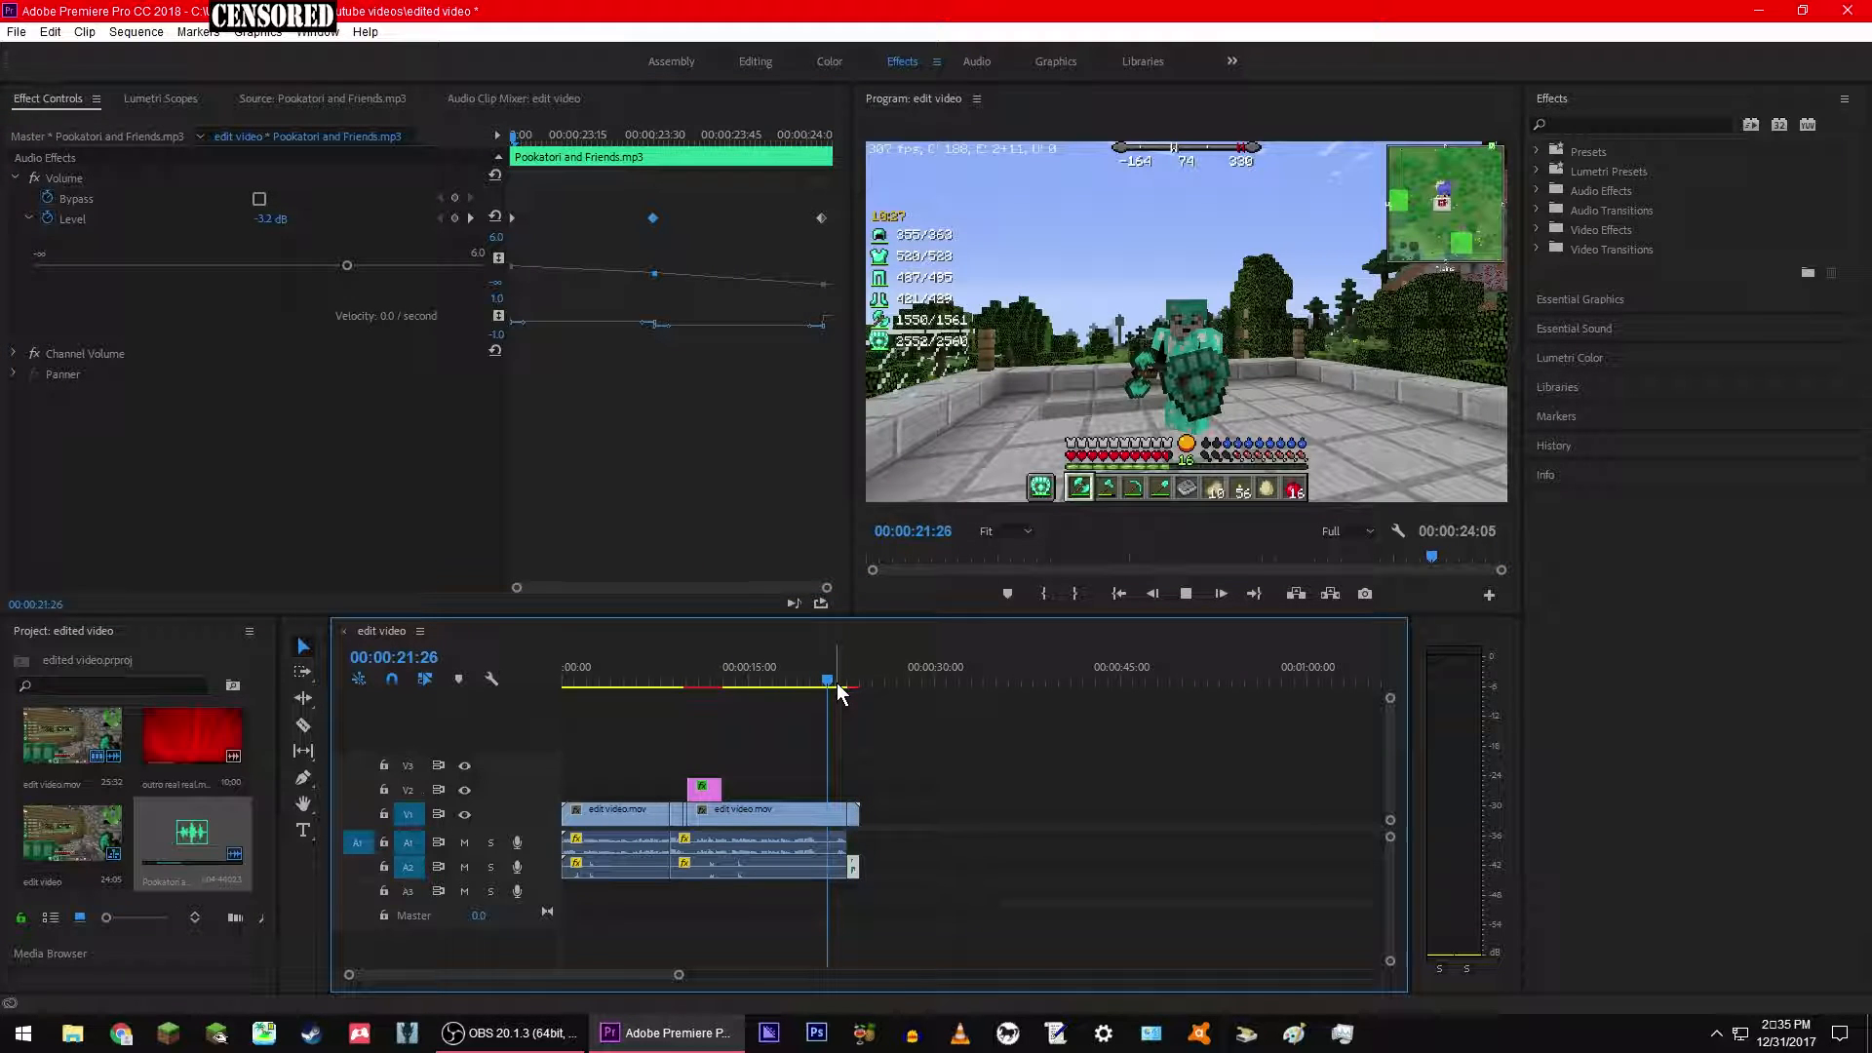
{"action": "key", "text": "space"}
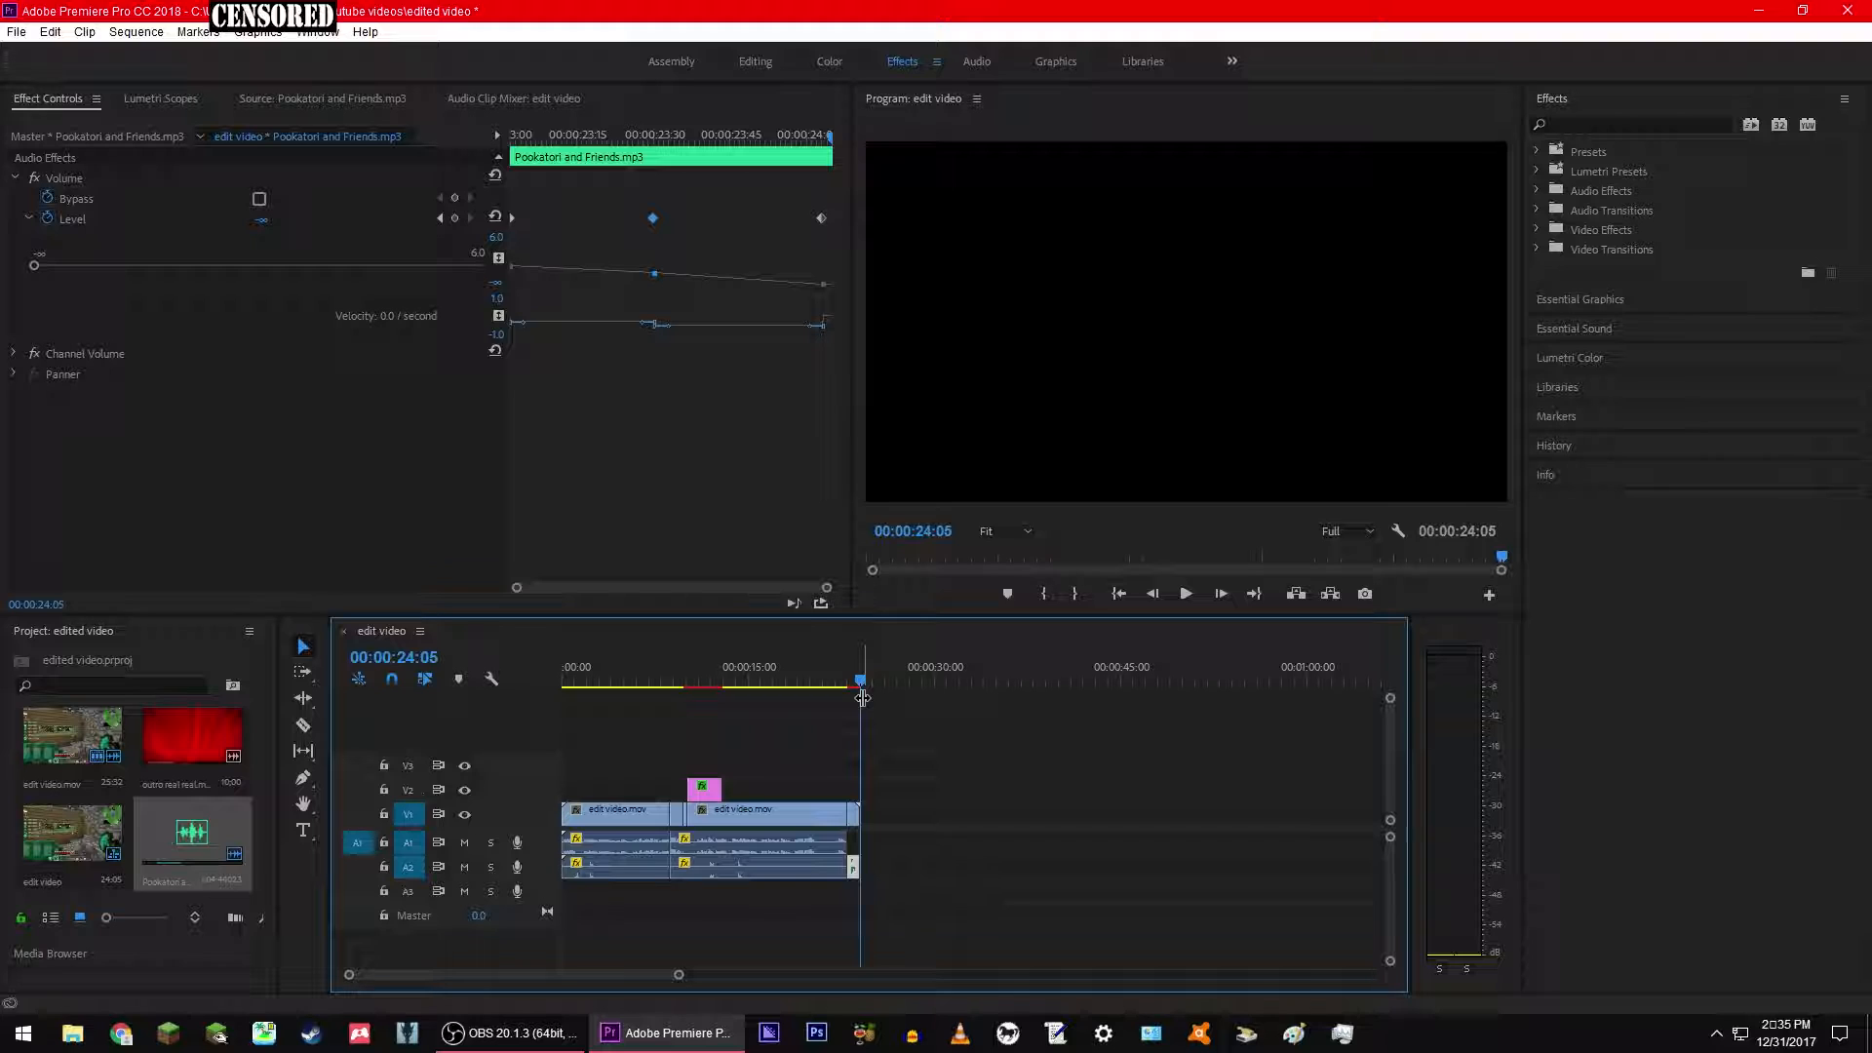
Step: Lower the music's first and middle Level keyframes further and replay the fade from the segment's start
{"action": "left_click_drag", "start_coordinate": [512, 268], "coordinate": [512, 278]}
{"action": "left_click_drag", "start_coordinate": [654, 274], "coordinate": [654, 281]}
{"action": "left_click", "coordinate": [588, 99]}
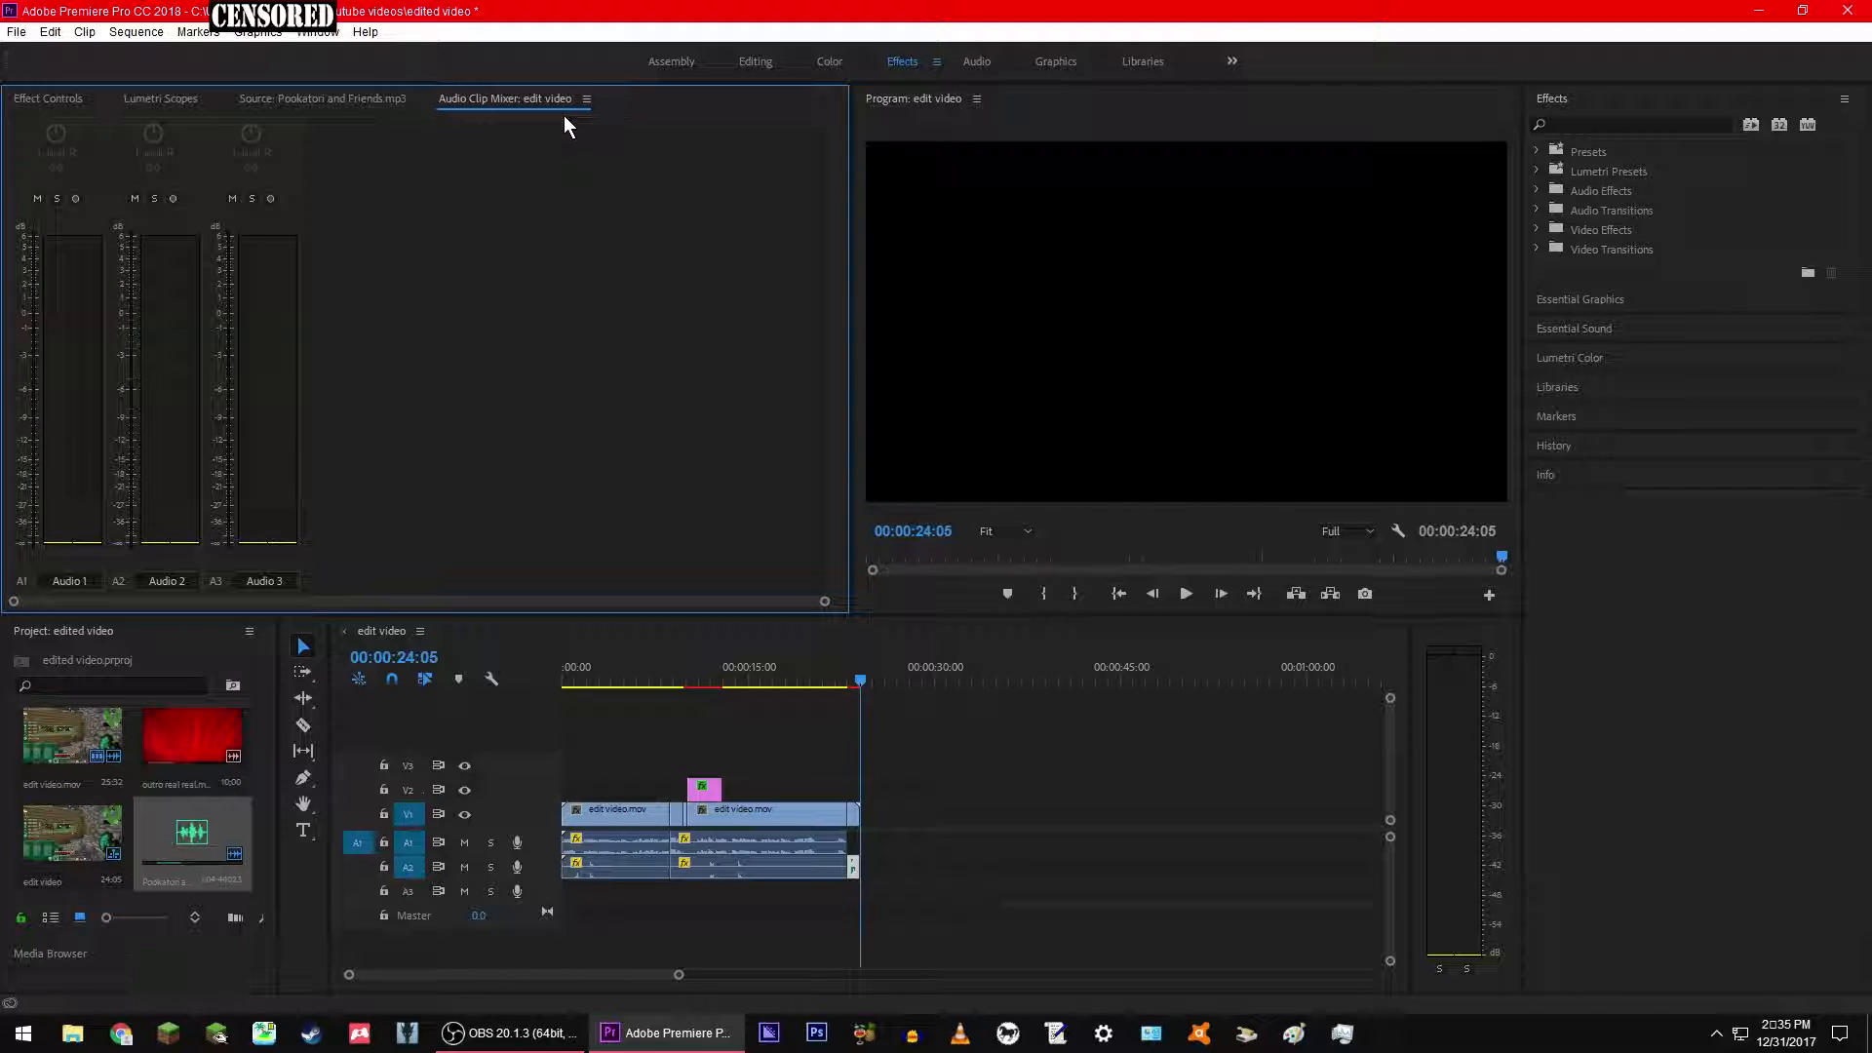
{"action": "left_click", "coordinate": [53, 101]}
{"action": "left_click_drag", "start_coordinate": [575, 136], "coordinate": [453, 132]}
{"action": "key", "text": "space"}
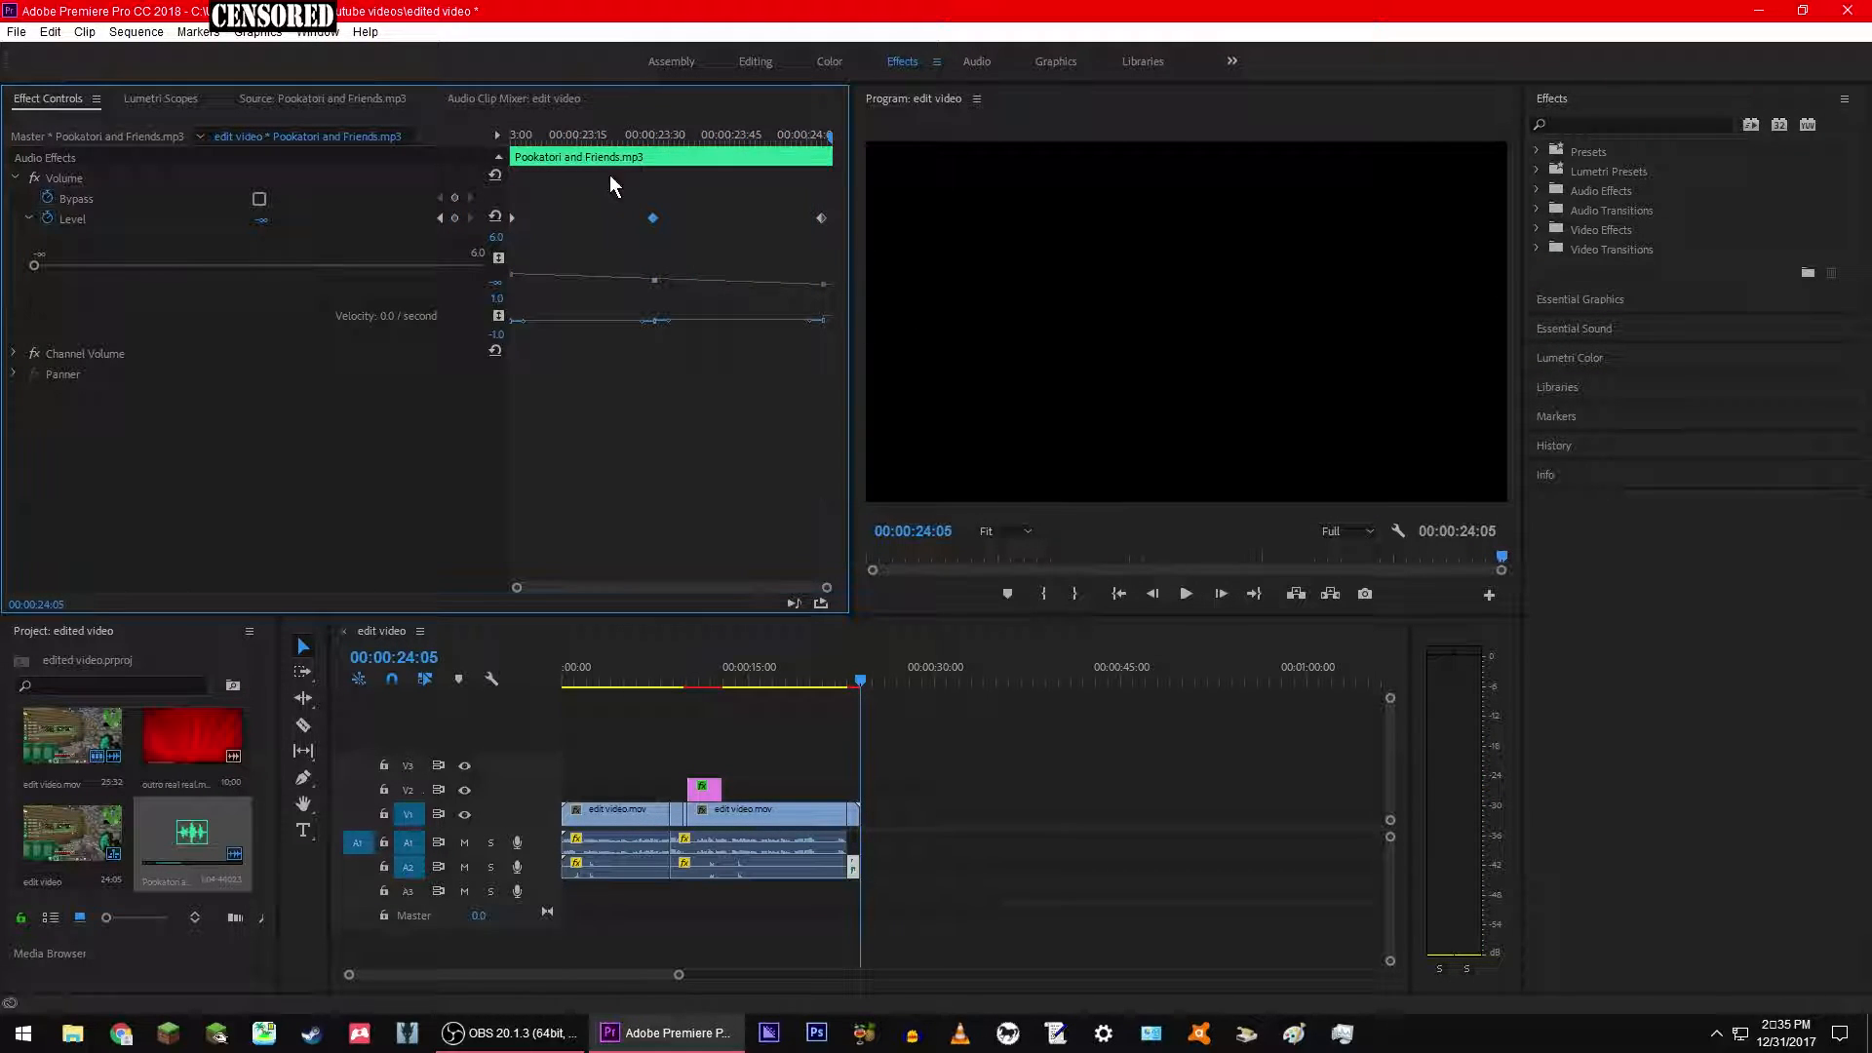
Step: Review the final video clip's opacity keyframes and the music segment's Level keyframes, and return the playhead to 00:00:08:24
{"action": "left_click", "coordinate": [857, 824]}
{"action": "left_click", "coordinate": [854, 815]}
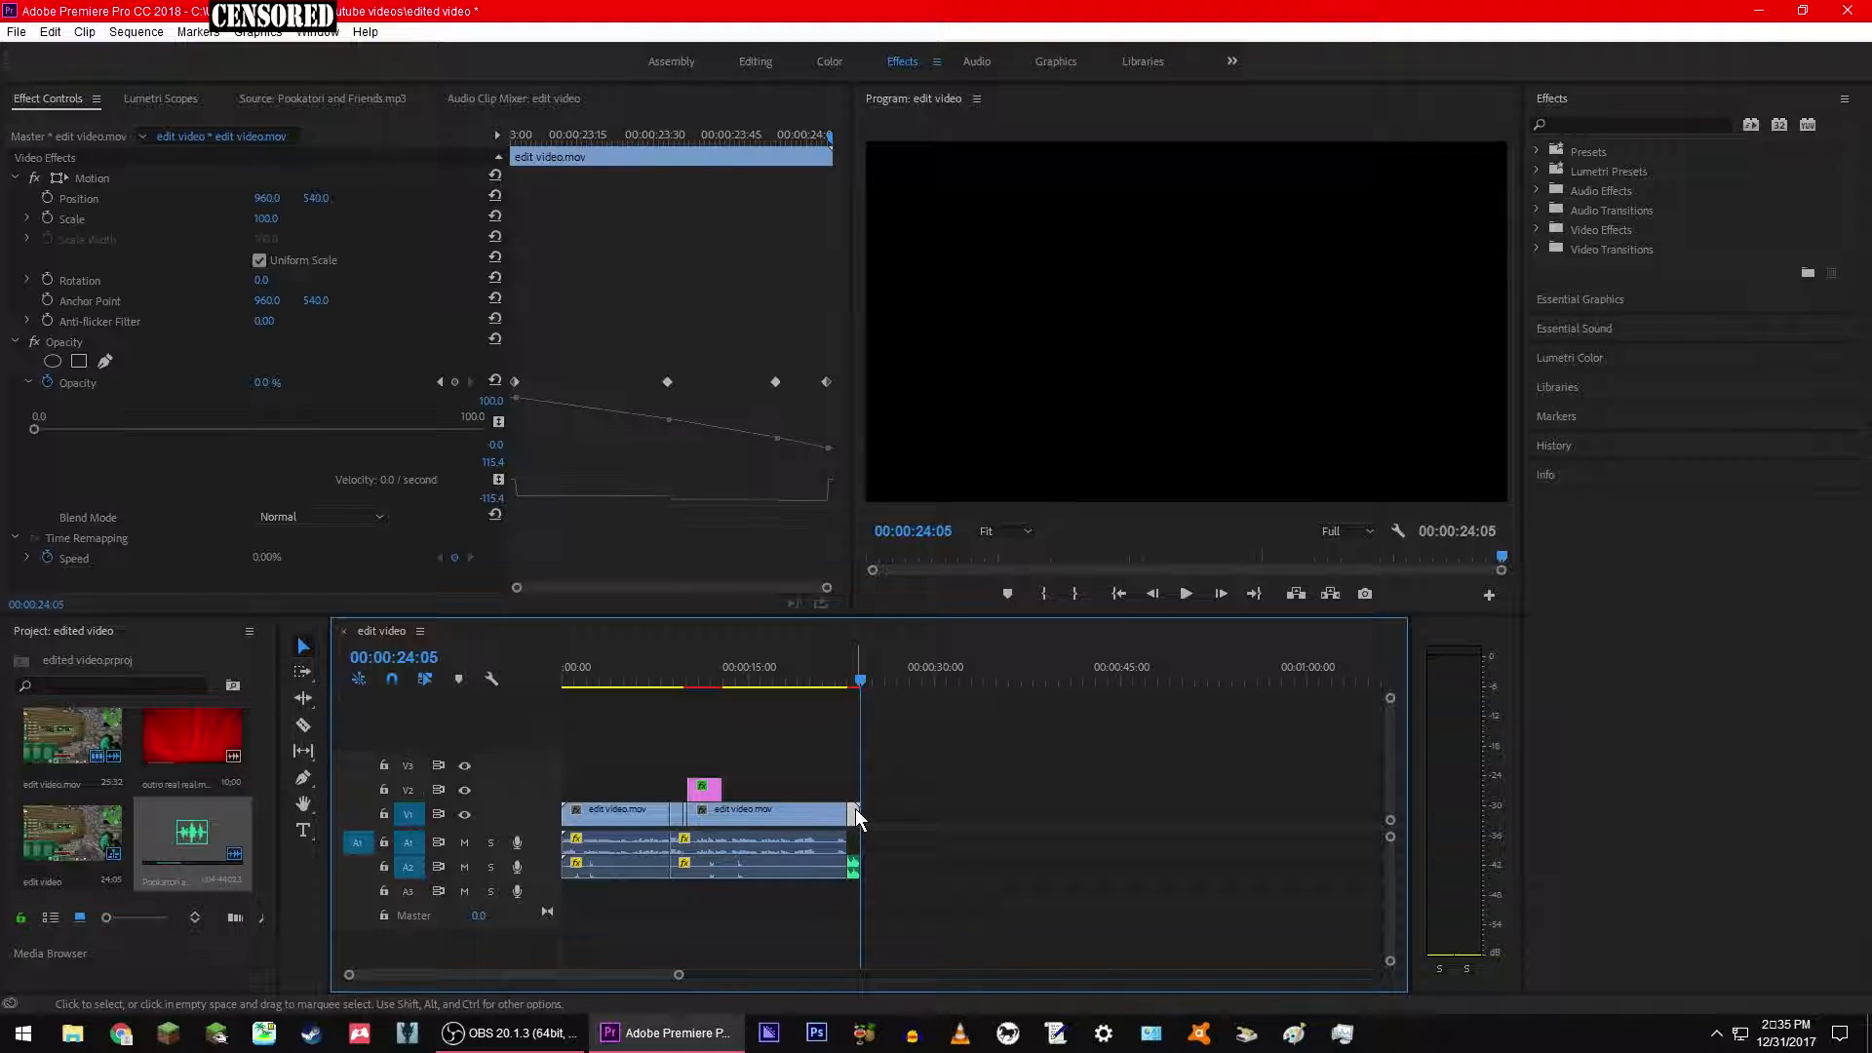
{"action": "left_click", "coordinate": [857, 875]}
{"action": "left_click", "coordinate": [857, 868]}
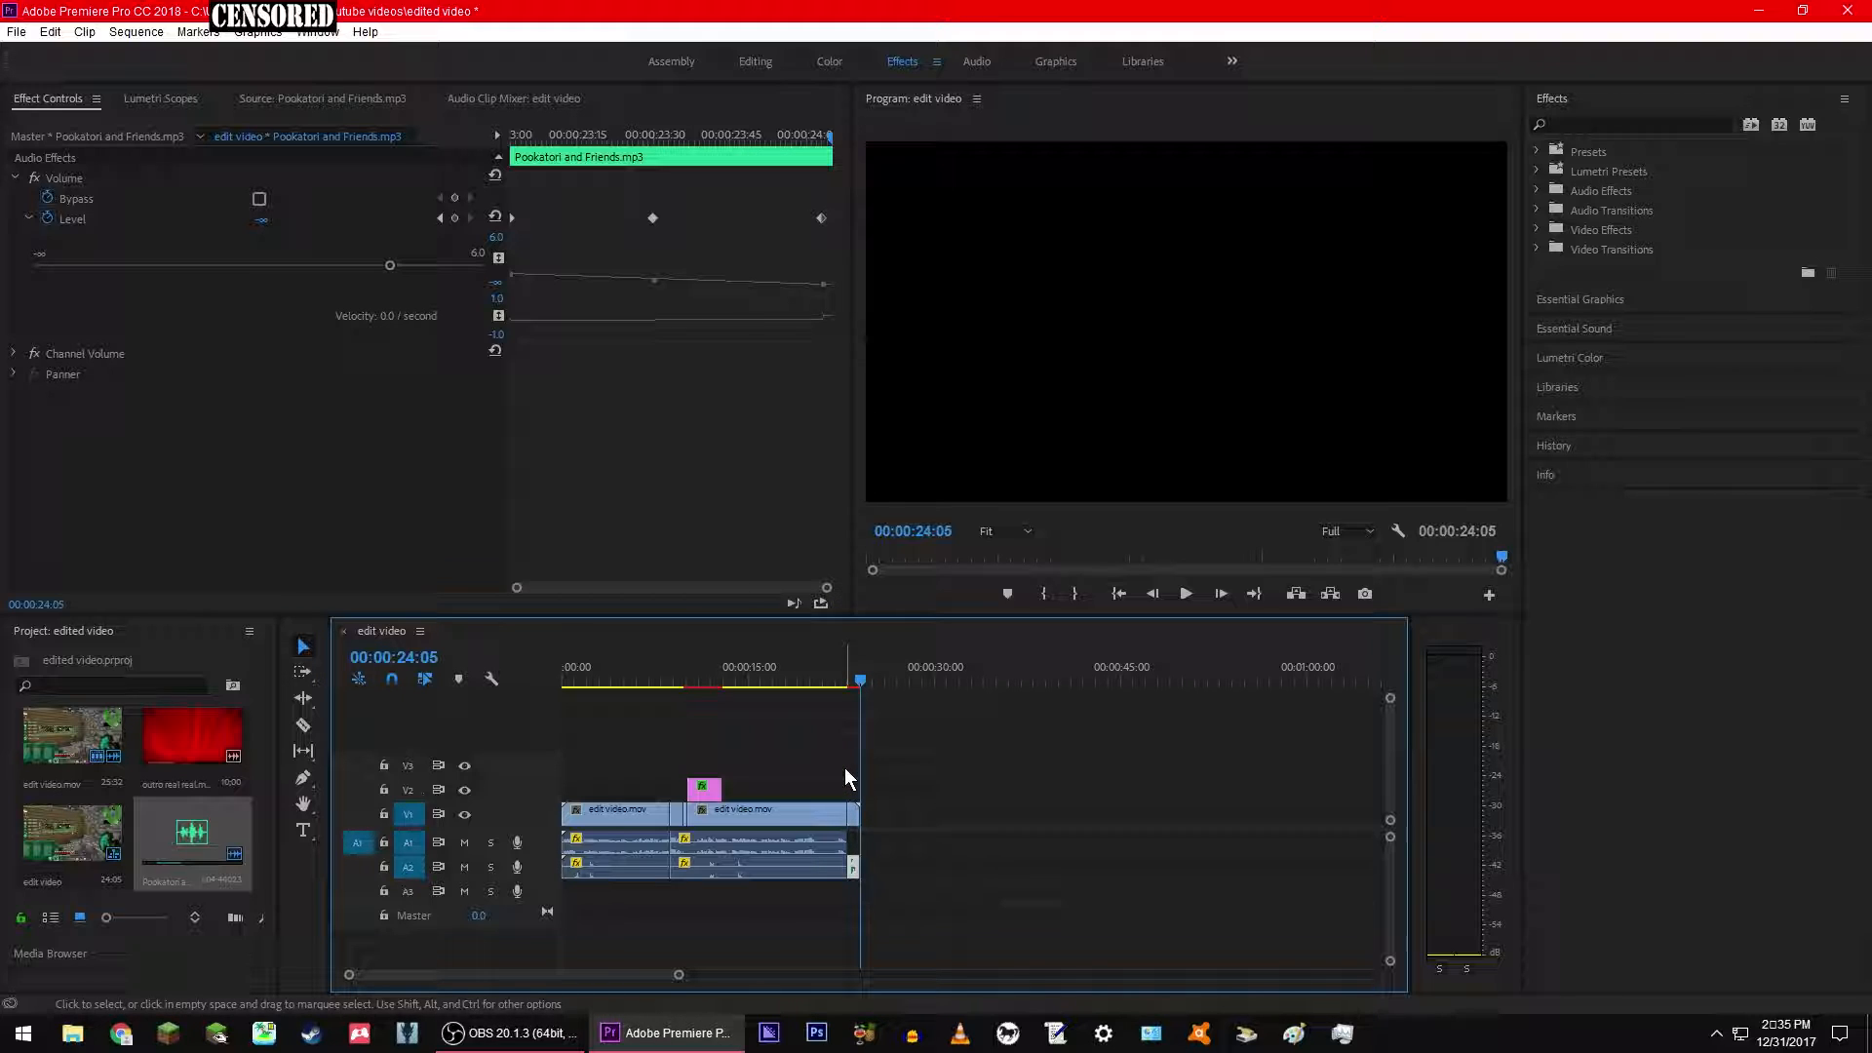
{"action": "left_click_drag", "start_coordinate": [862, 679], "coordinate": [665, 694]}
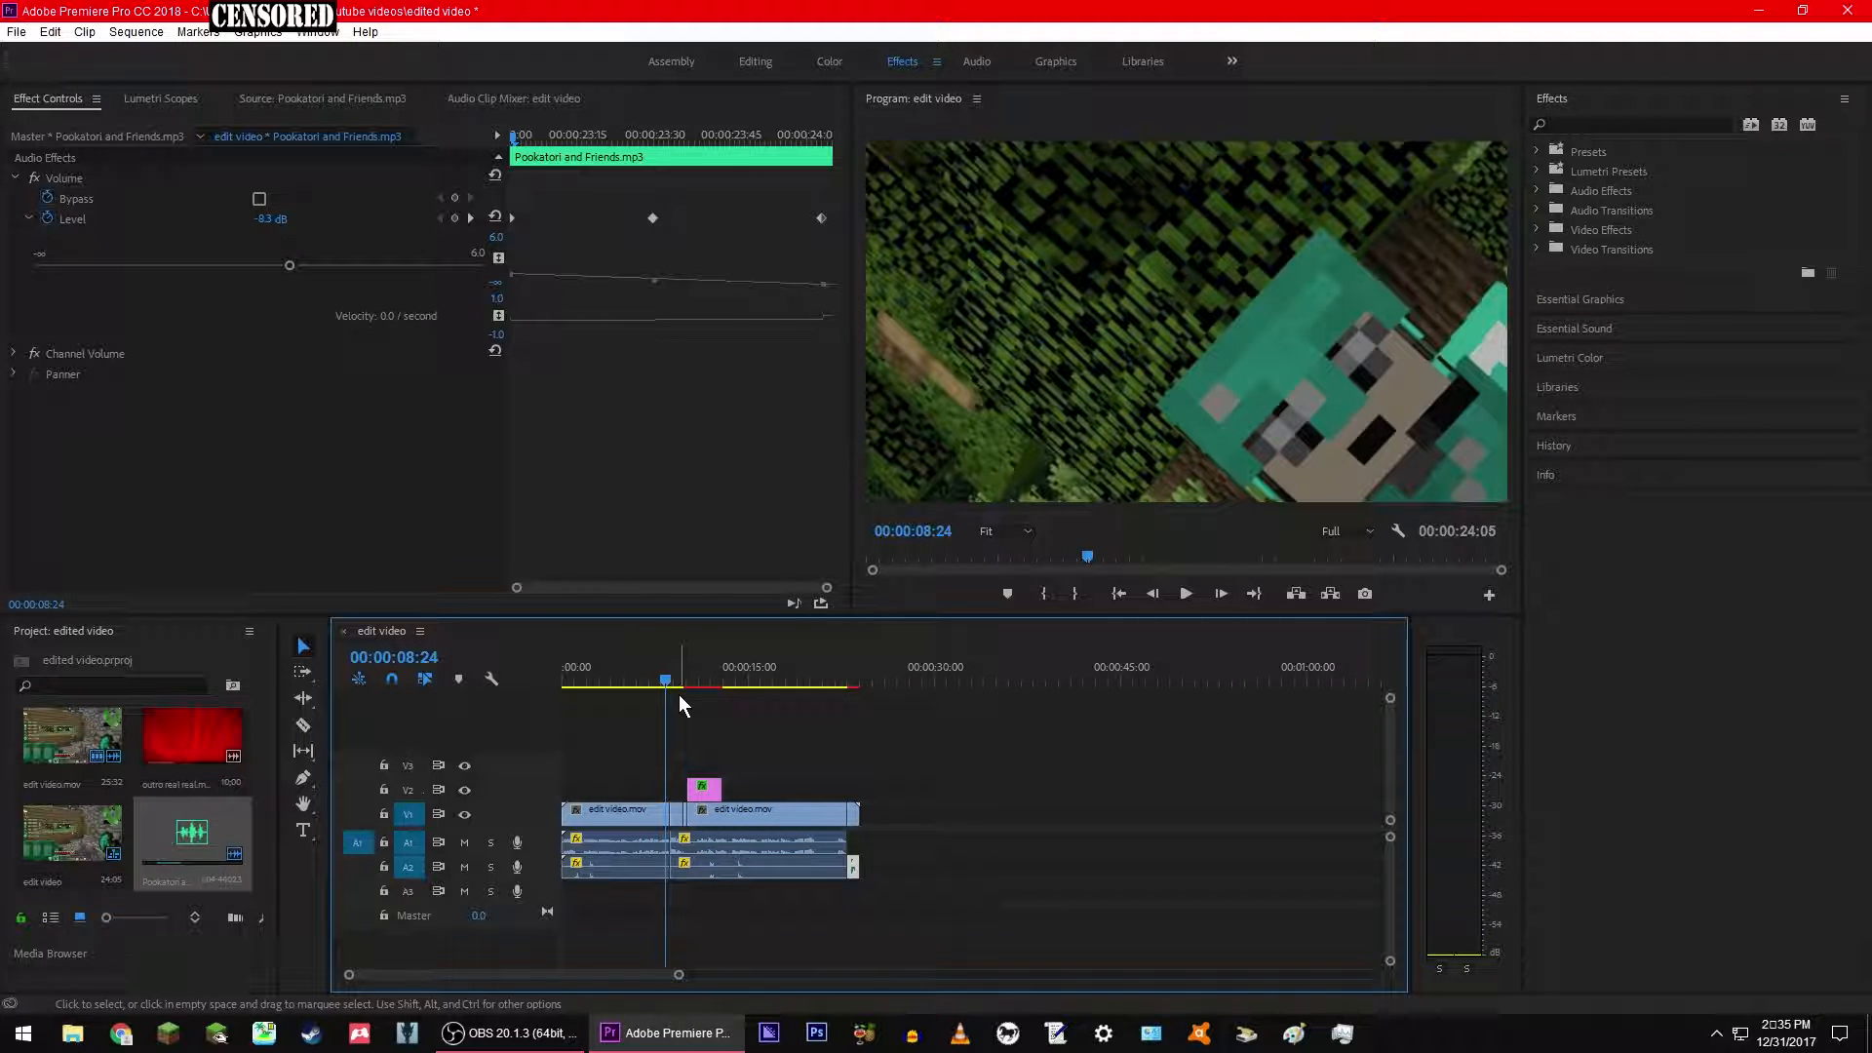
Step: Play the edit from 00:00:08:24 to about 00:00:13:41, and switch to the workspace with the Reference monitor and Audio Clip Mixer
{"action": "key", "text": "space"}
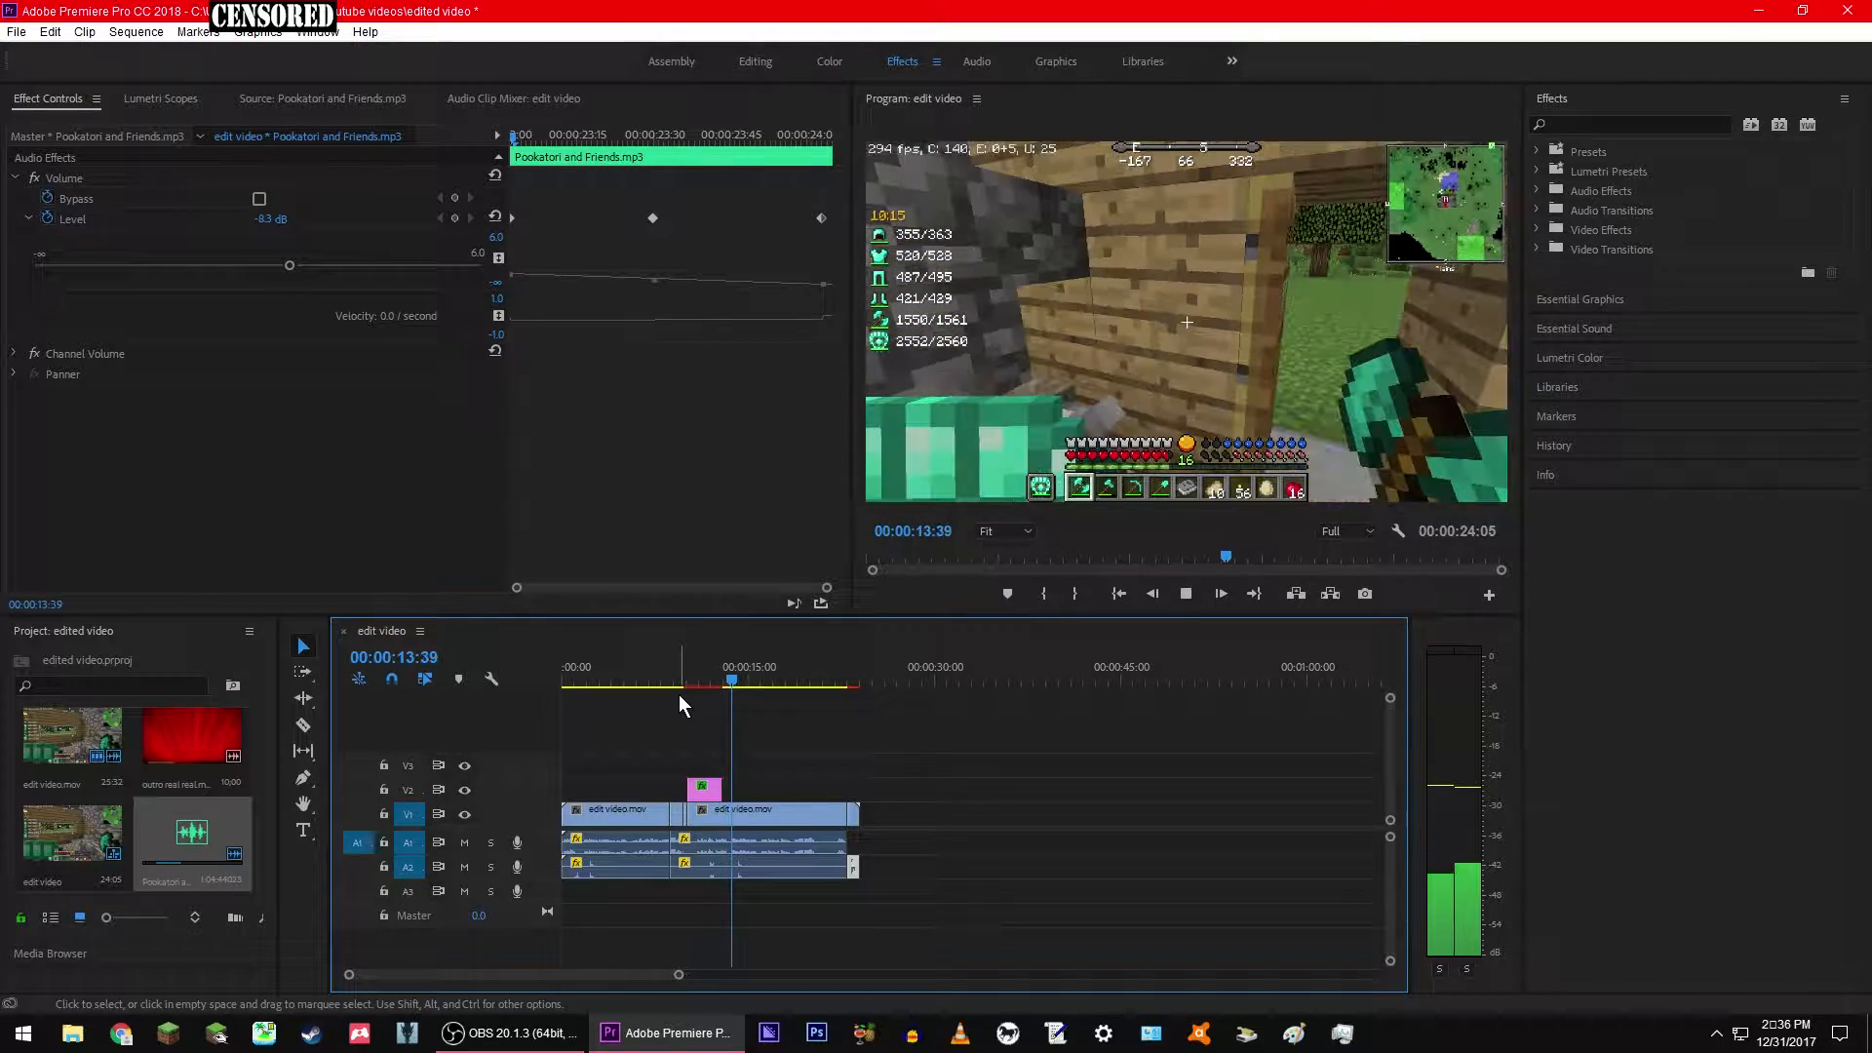
{"action": "key", "text": "space"}
{"action": "left_click", "coordinate": [1233, 63]}
{"action": "left_click", "coordinate": [1289, 104]}
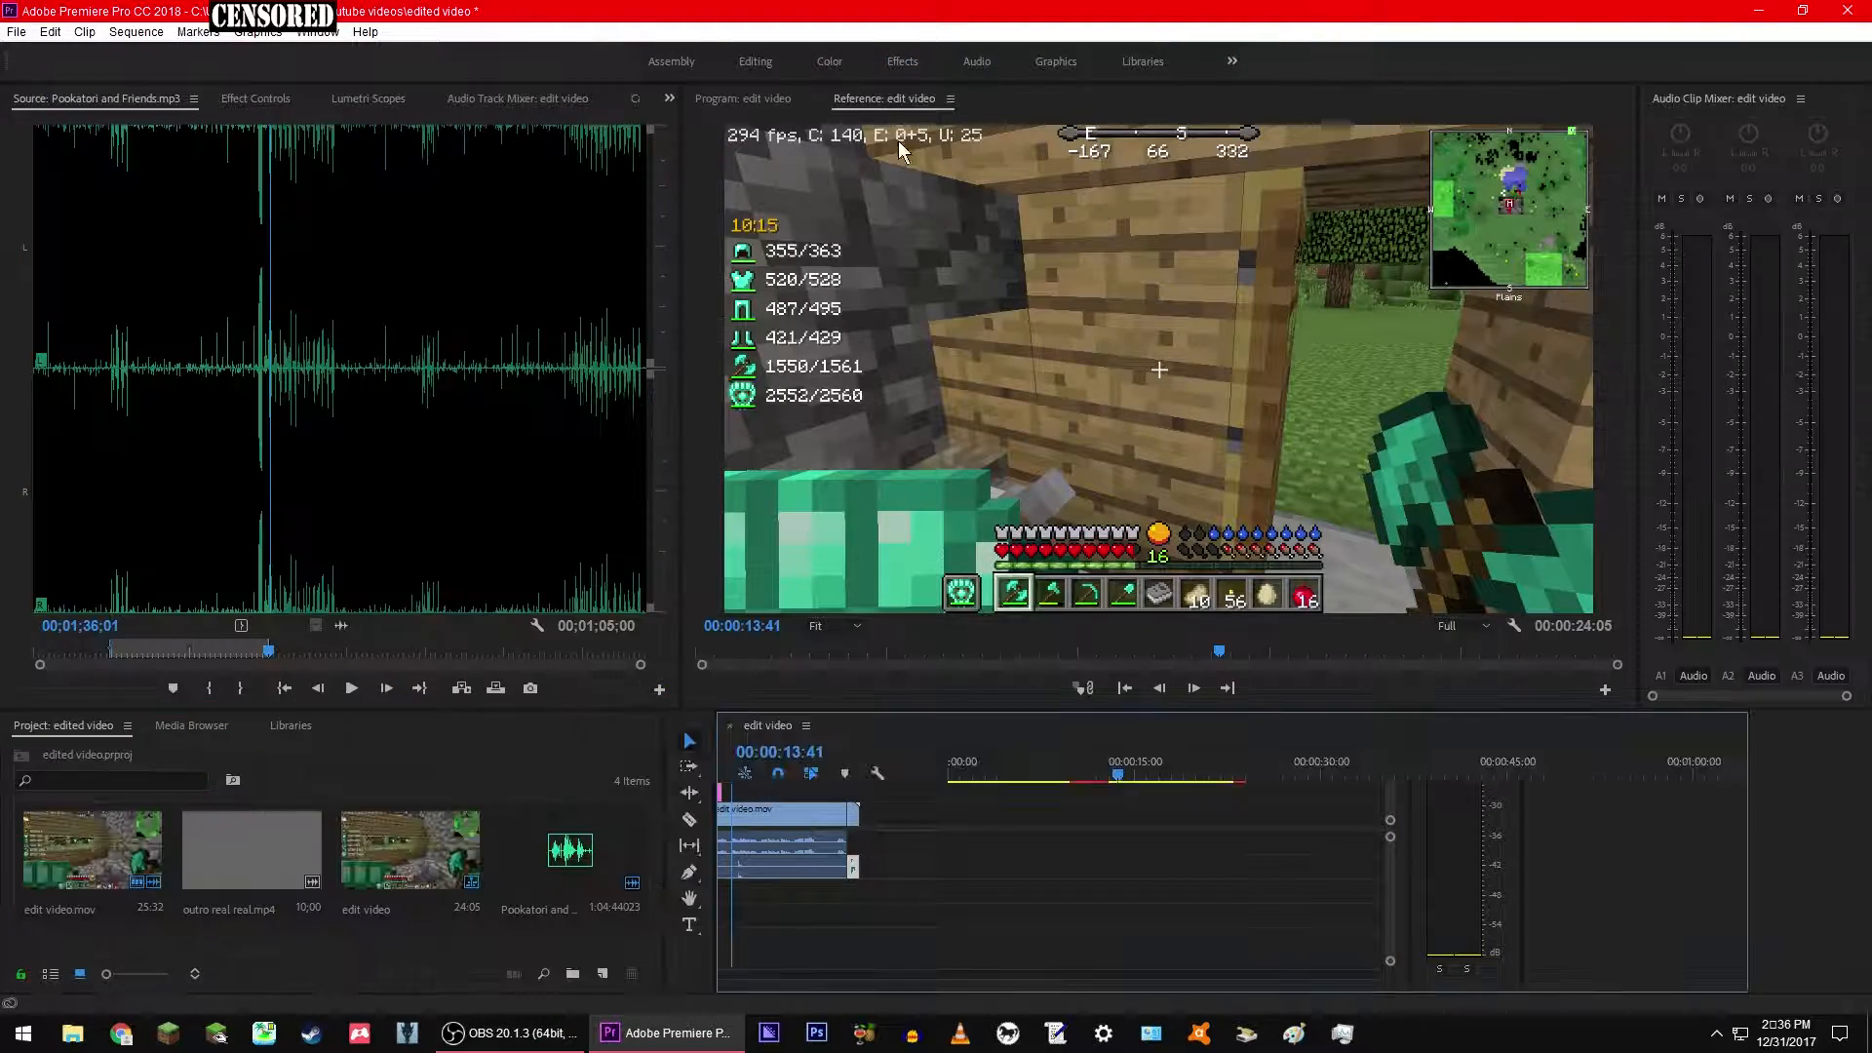
Step: Play the edit from about 00:00:08, and replay it from 00:00:09:02 to the end of the sequence
{"action": "left_click_drag", "start_coordinate": [1116, 780], "coordinate": [1050, 779]}
{"action": "key", "text": "space"}
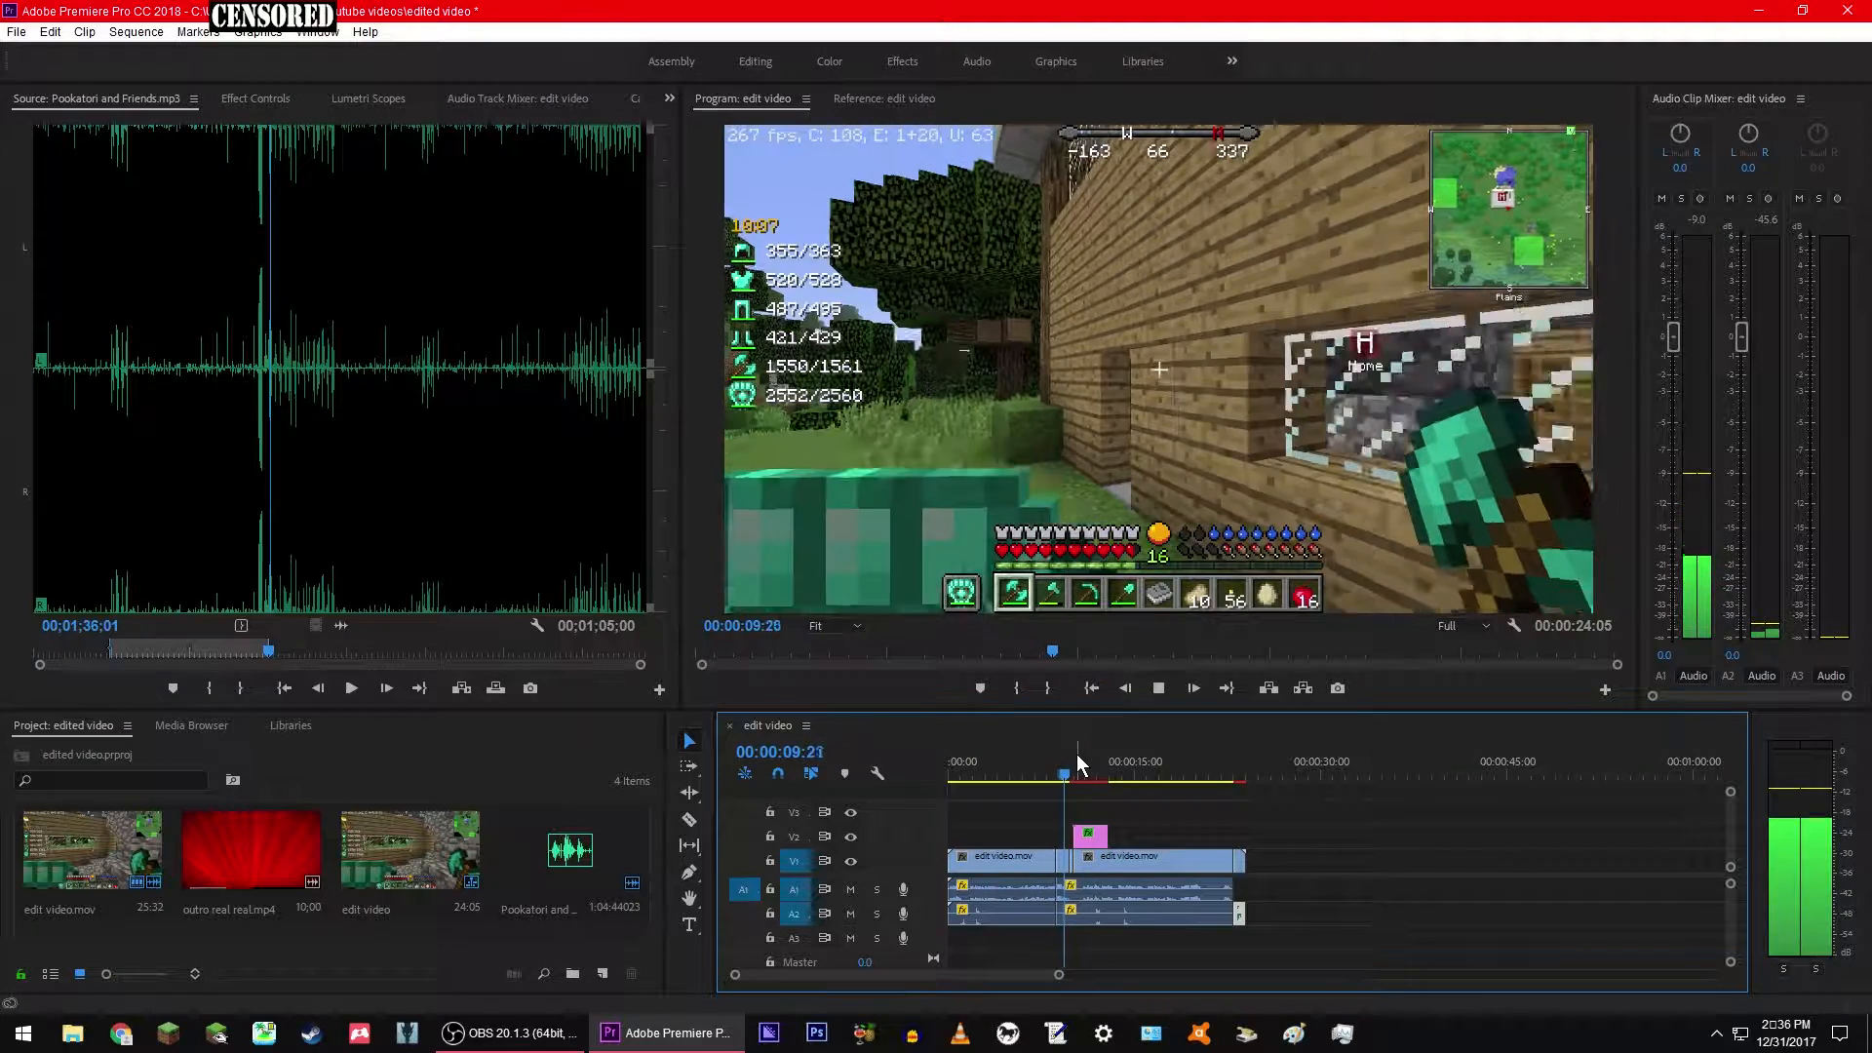
{"action": "key", "text": "space"}
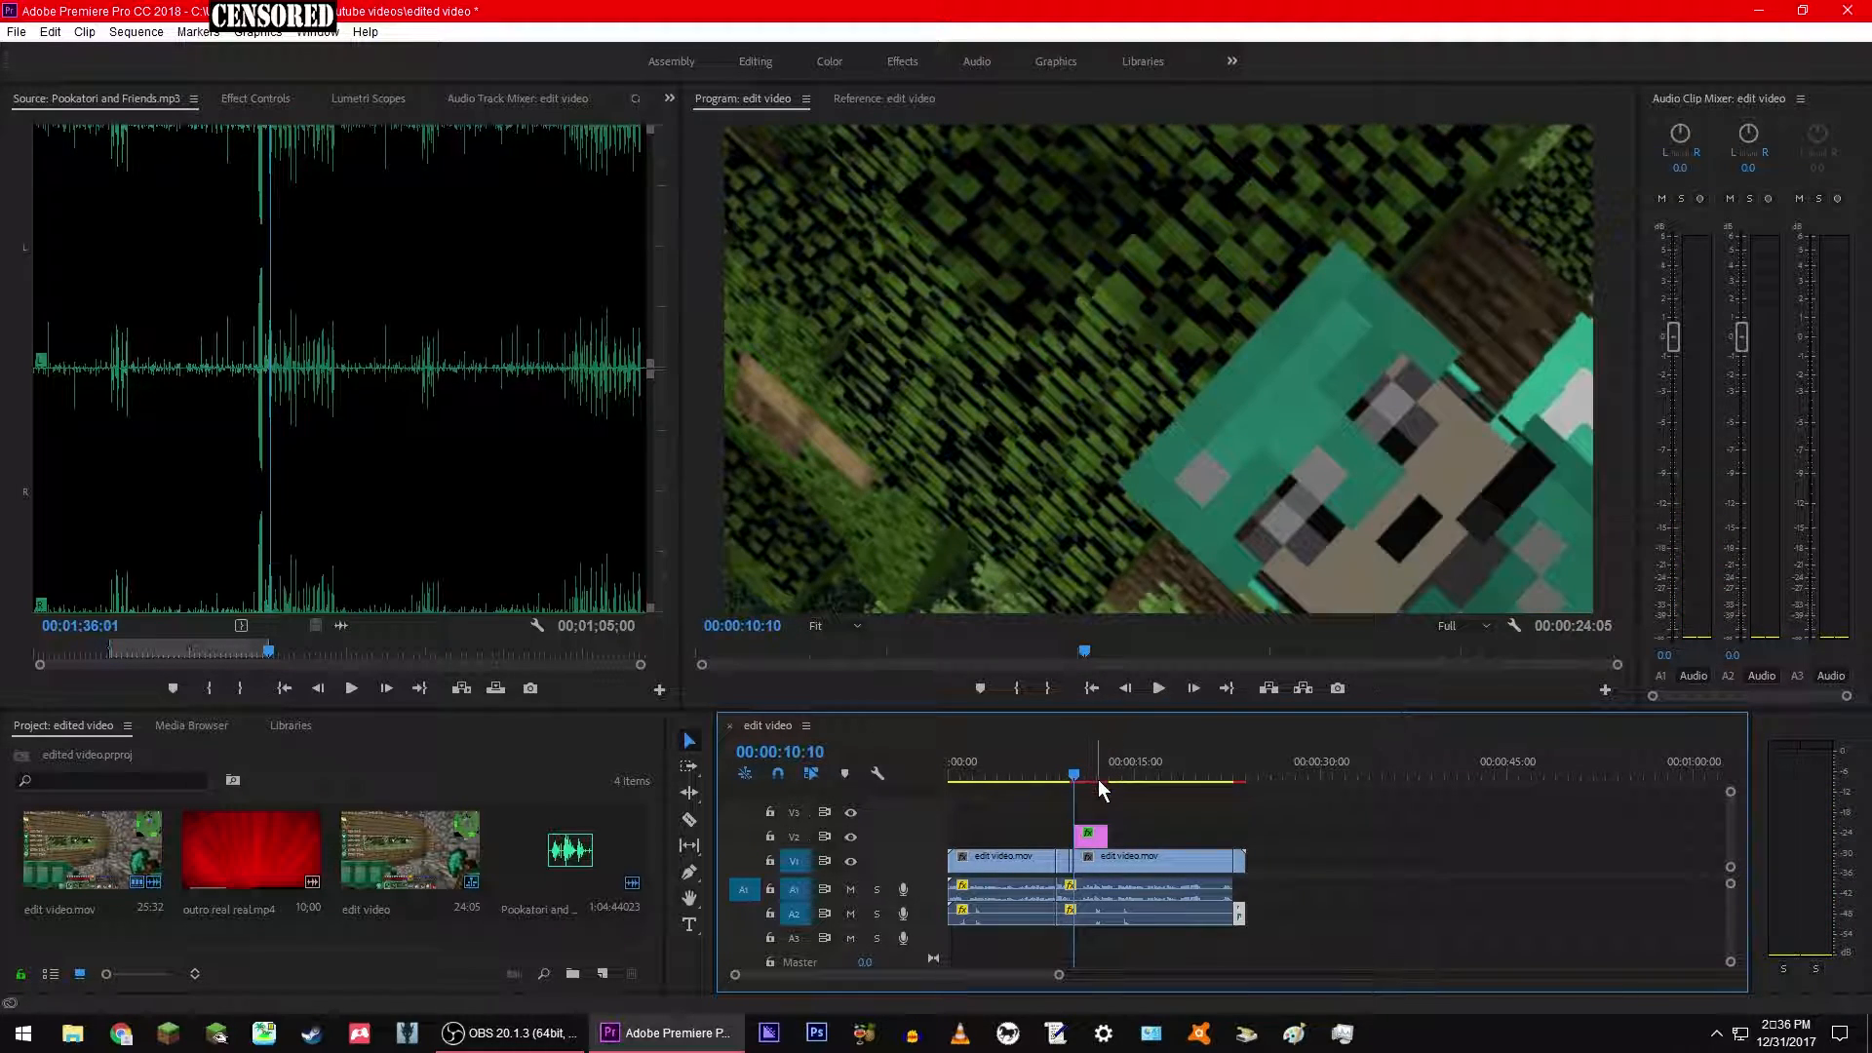
{"action": "left_click_drag", "start_coordinate": [1076, 783], "coordinate": [1062, 780]}
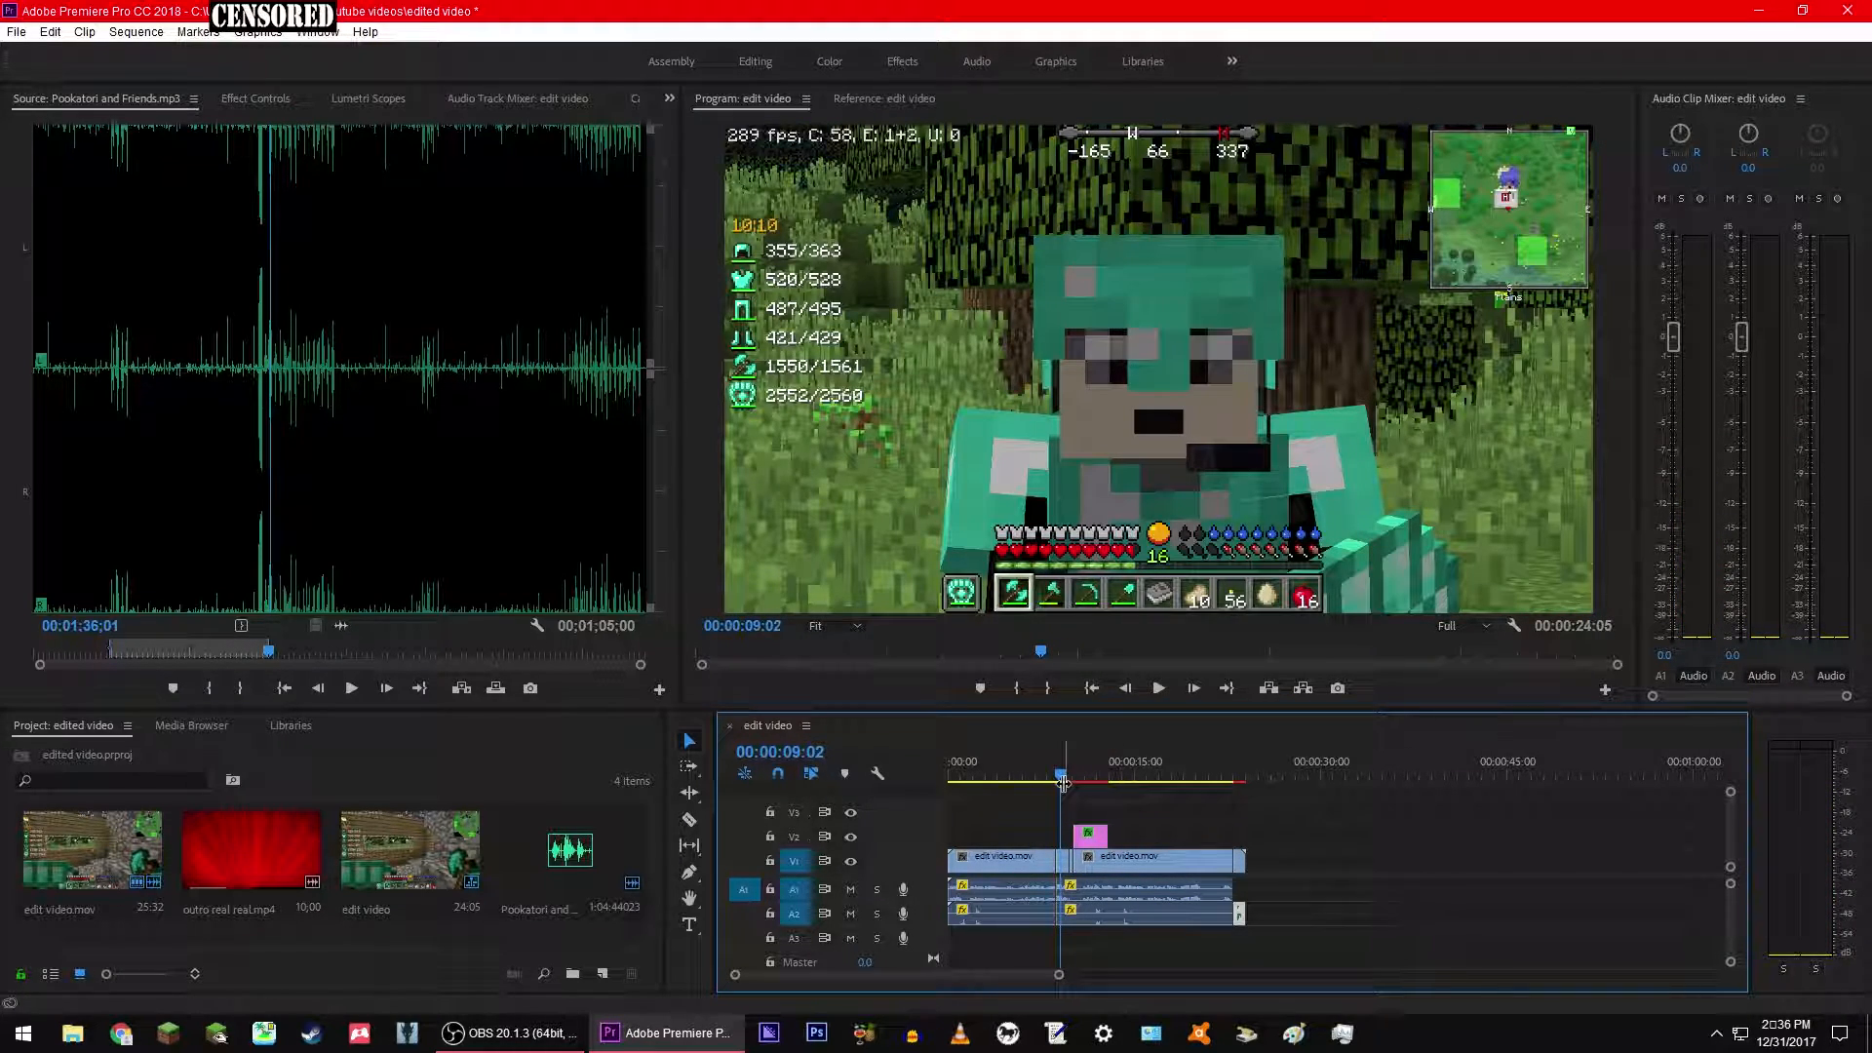
{"action": "key", "text": "space"}
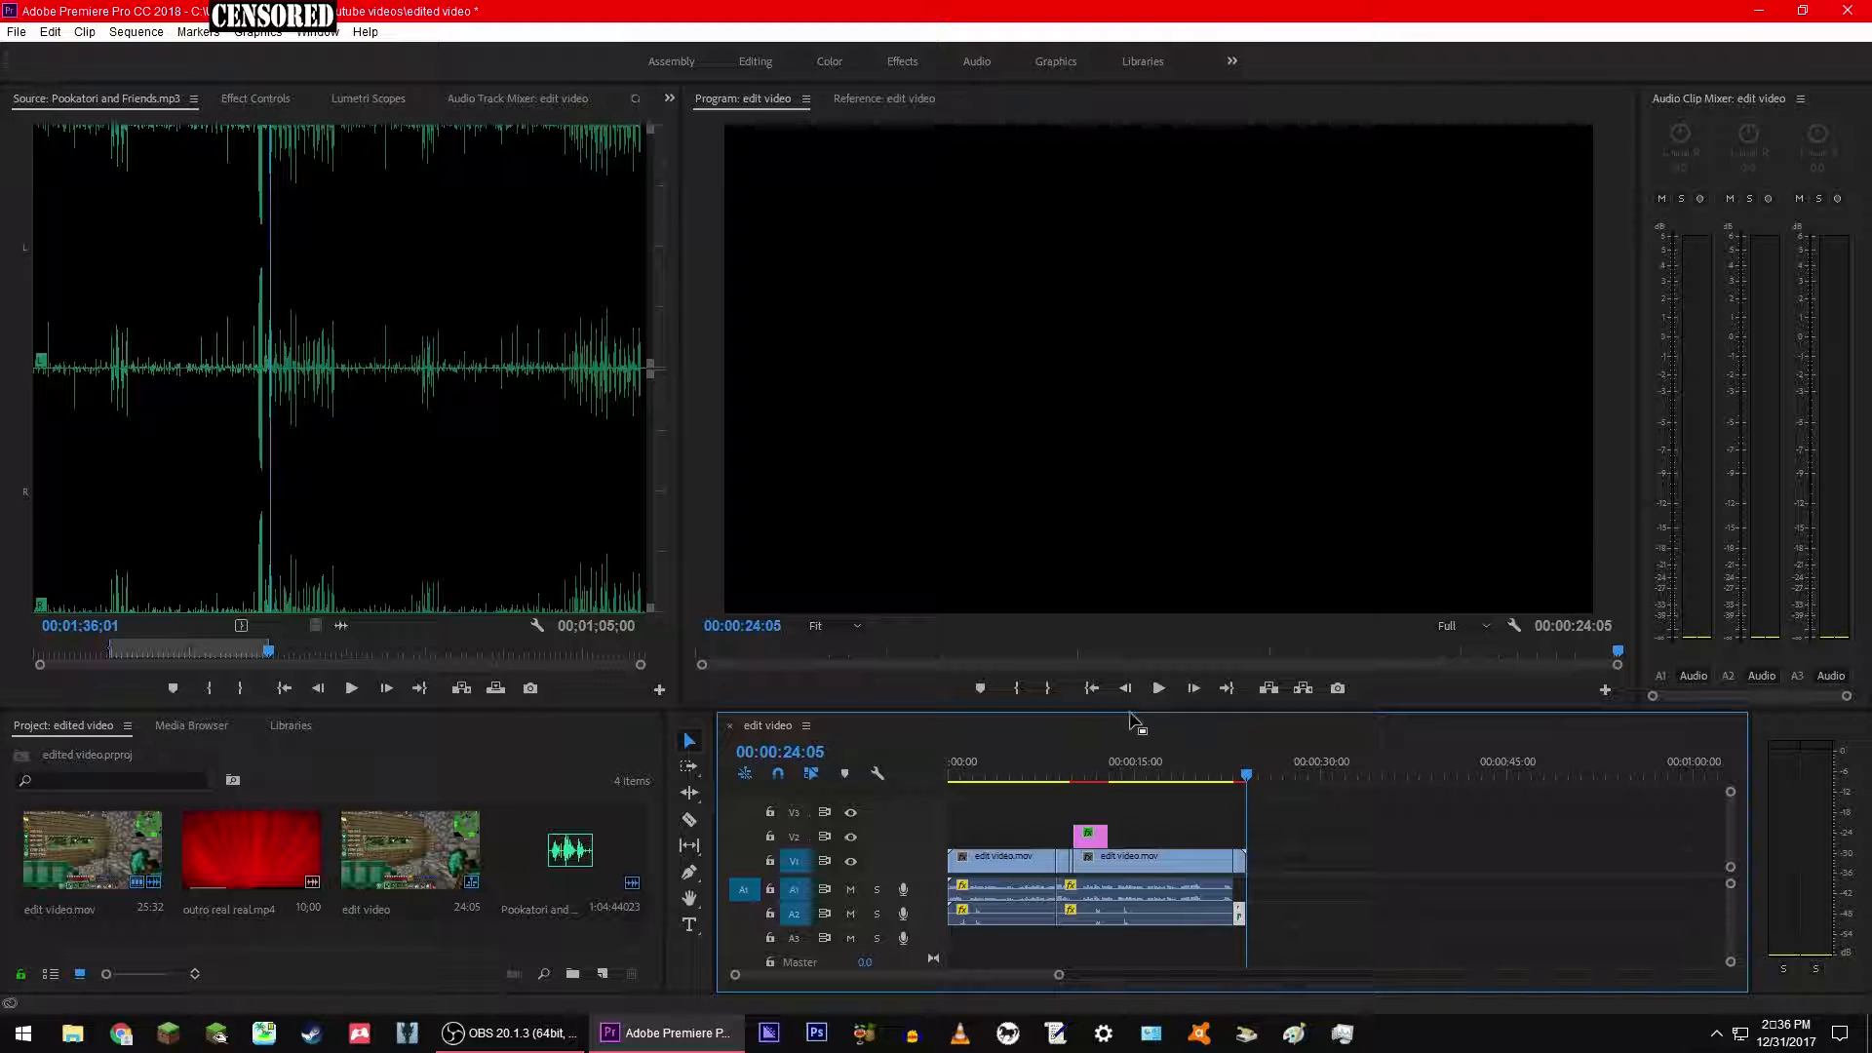
Step: Export the frame at 00:00:11:42 with the DERP title as a JPEG named derp, importing it into the project
{"action": "left_click_drag", "start_coordinate": [1247, 783], "coordinate": [1097, 817]}
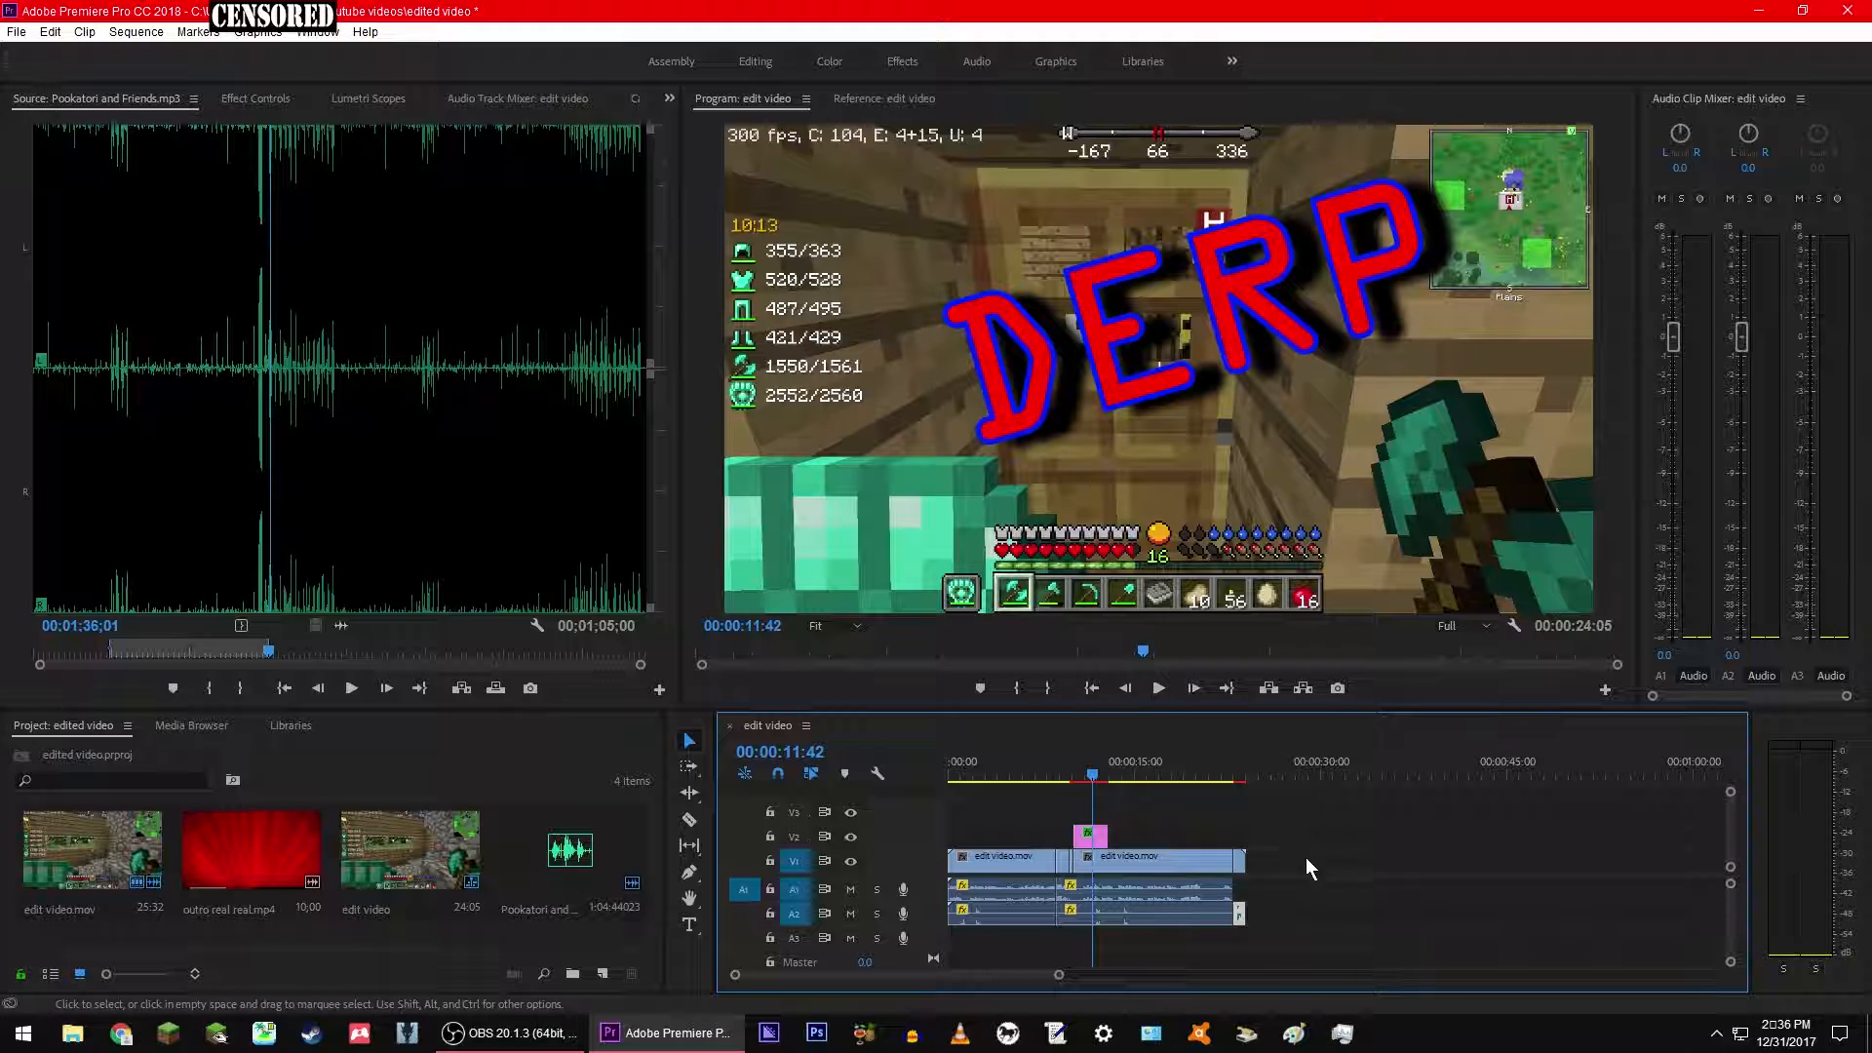
{"action": "left_click", "coordinate": [1346, 689]}
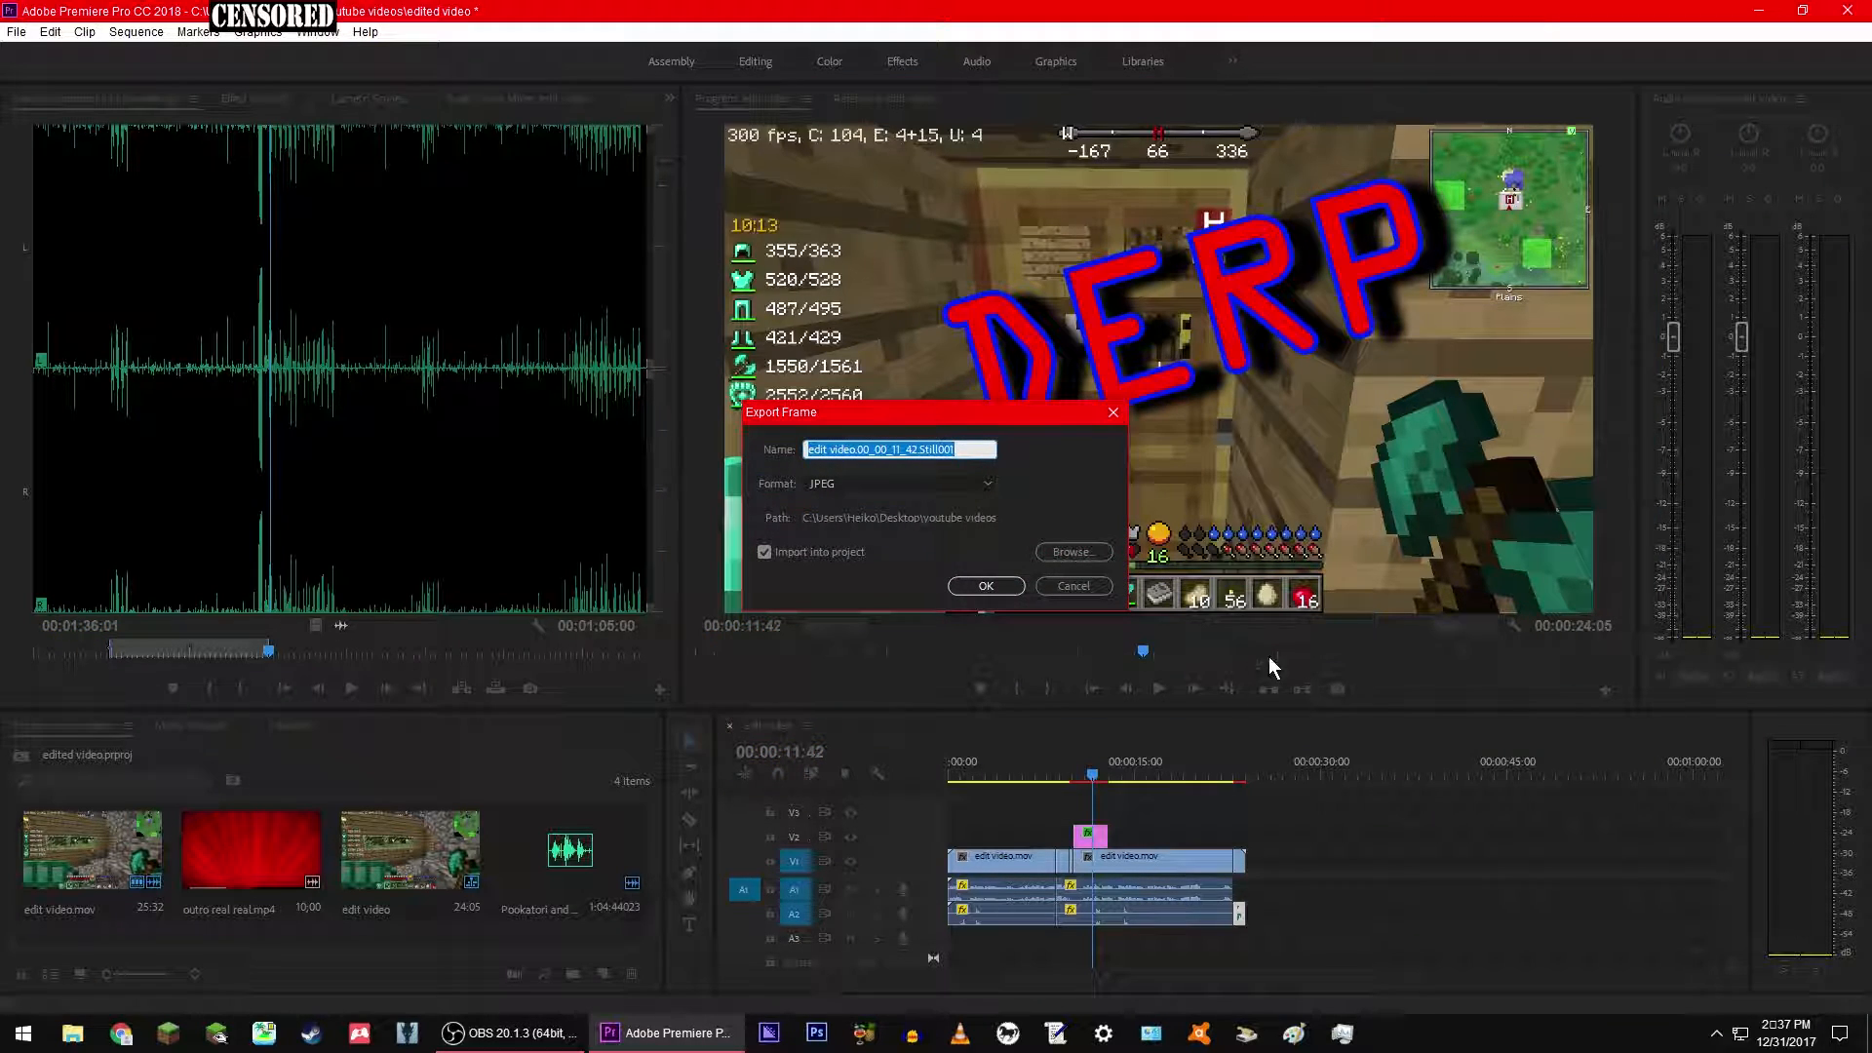
{"action": "type", "text": "der"}
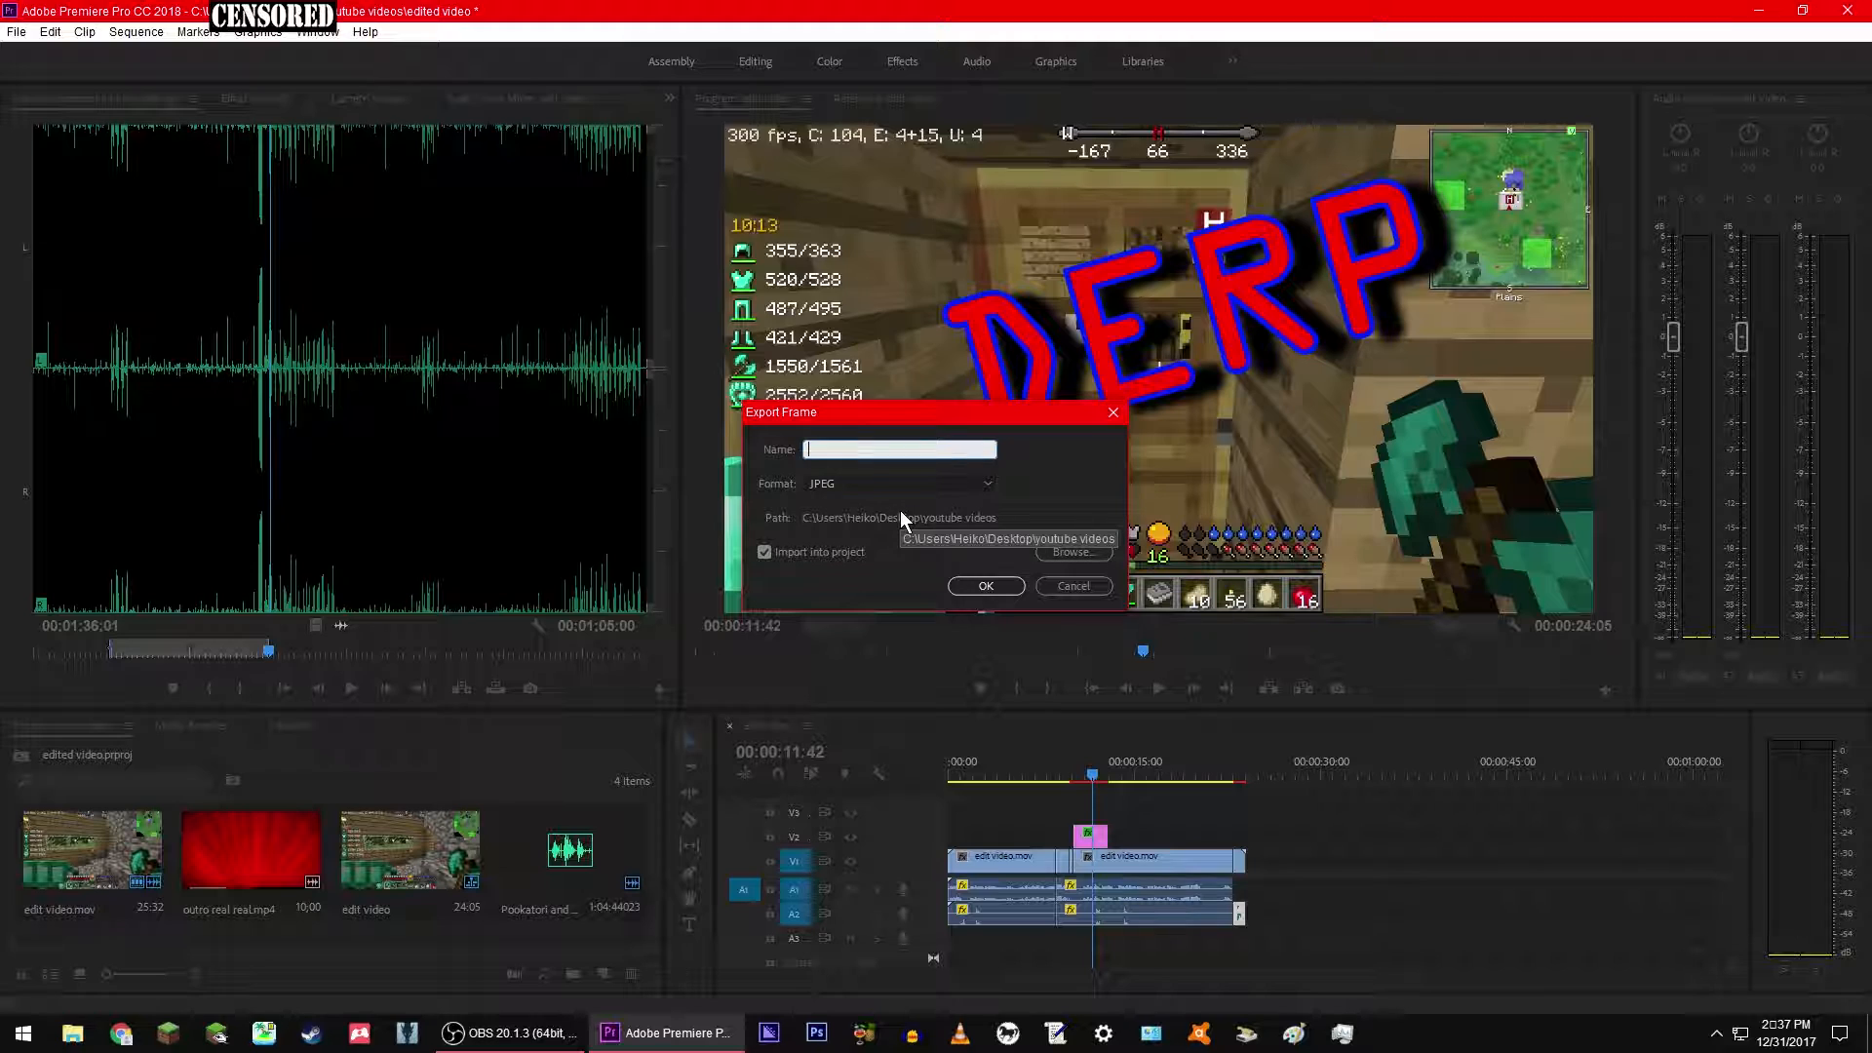
{"action": "type", "text": "p"}
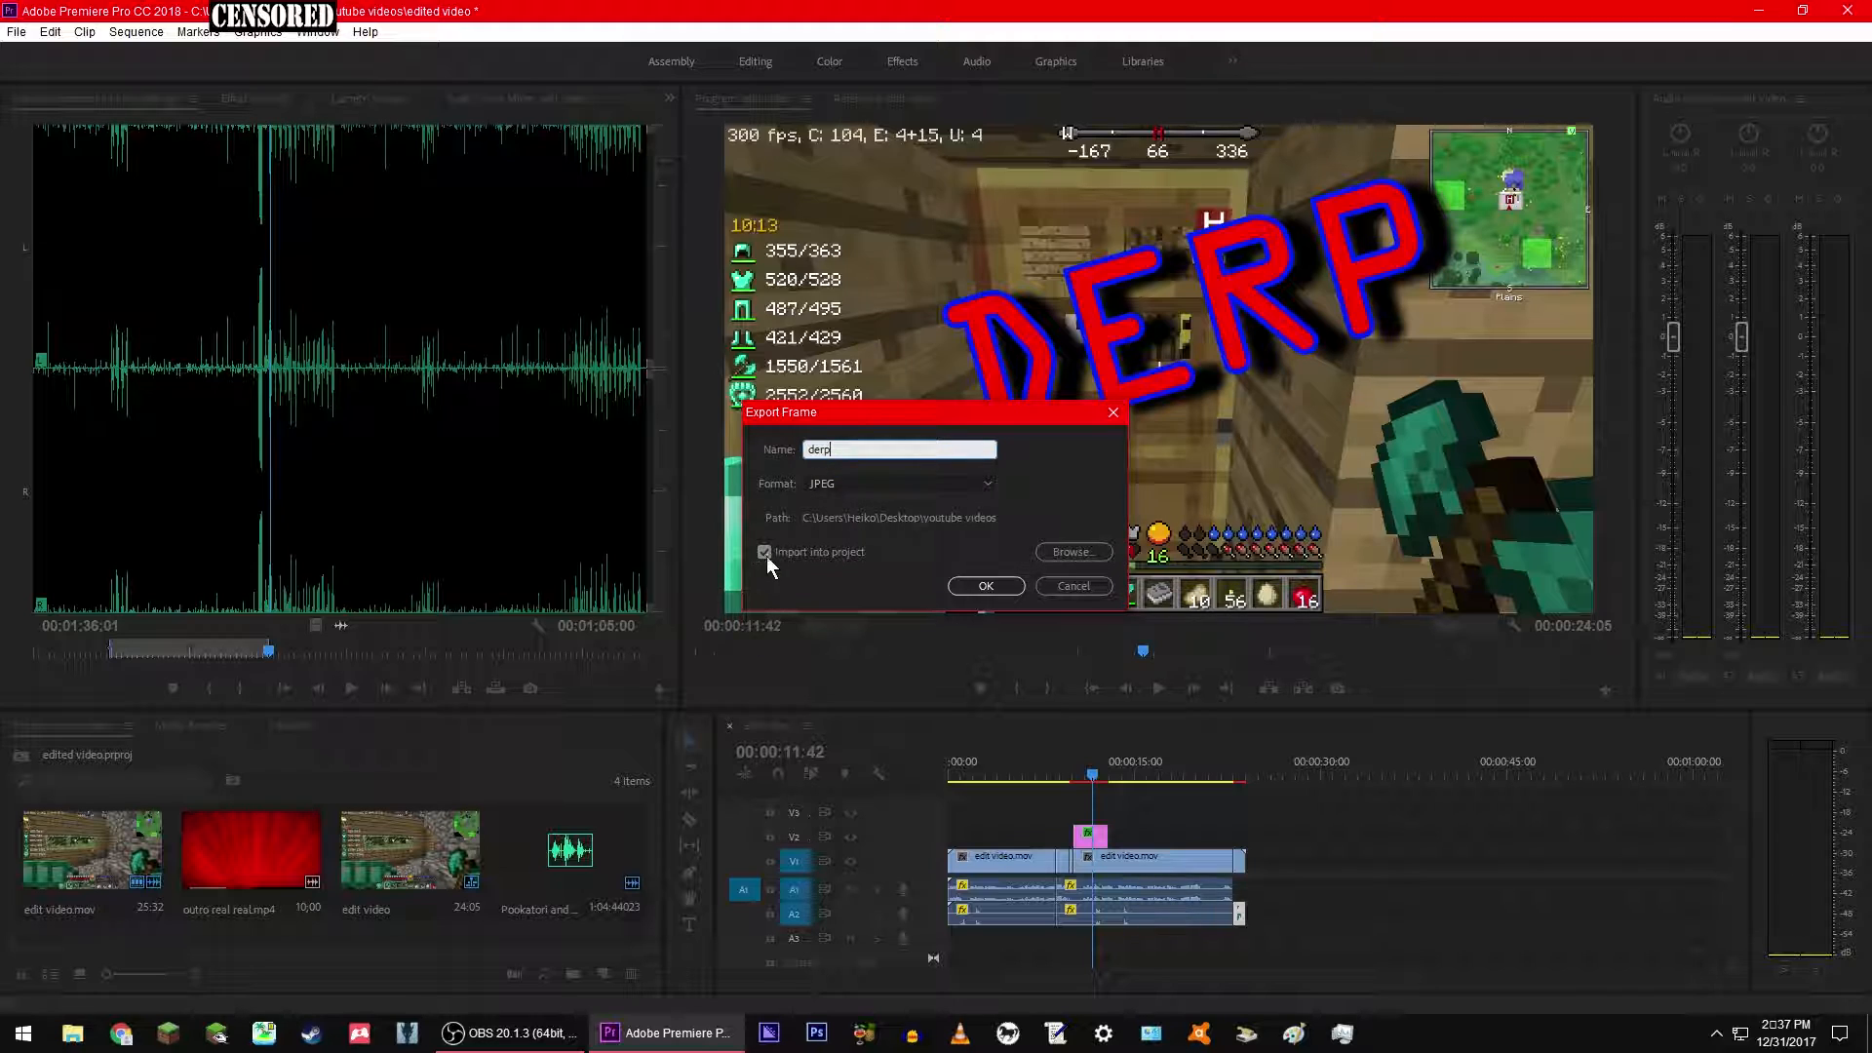
{"action": "left_click", "coordinate": [987, 586]}
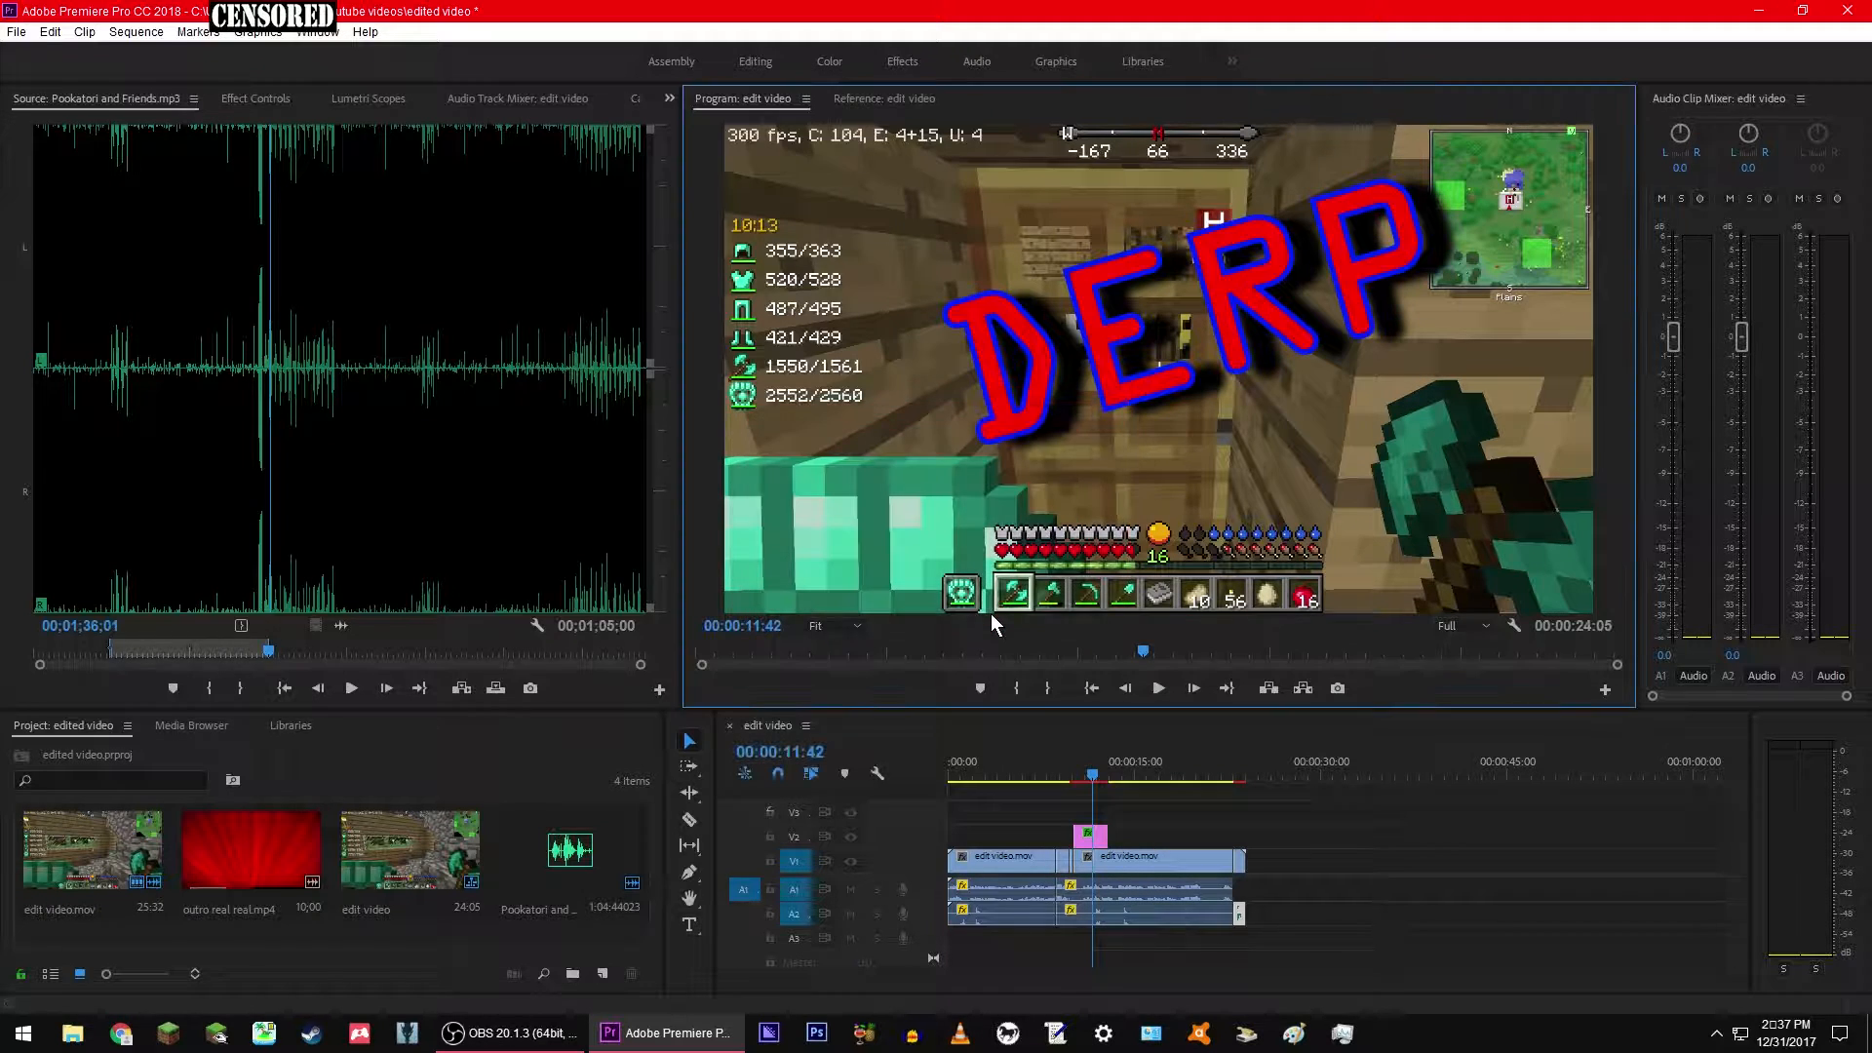
Step: Place the derp image on V1 directly after the last video clip and preview it at 00:00:26:33
{"action": "left_click_drag", "start_coordinate": [666, 788], "coordinate": [1253, 862]}
{"action": "left_click", "coordinate": [1248, 778]}
{"action": "left_click", "coordinate": [1243, 773]}
{"action": "key", "text": "space"}
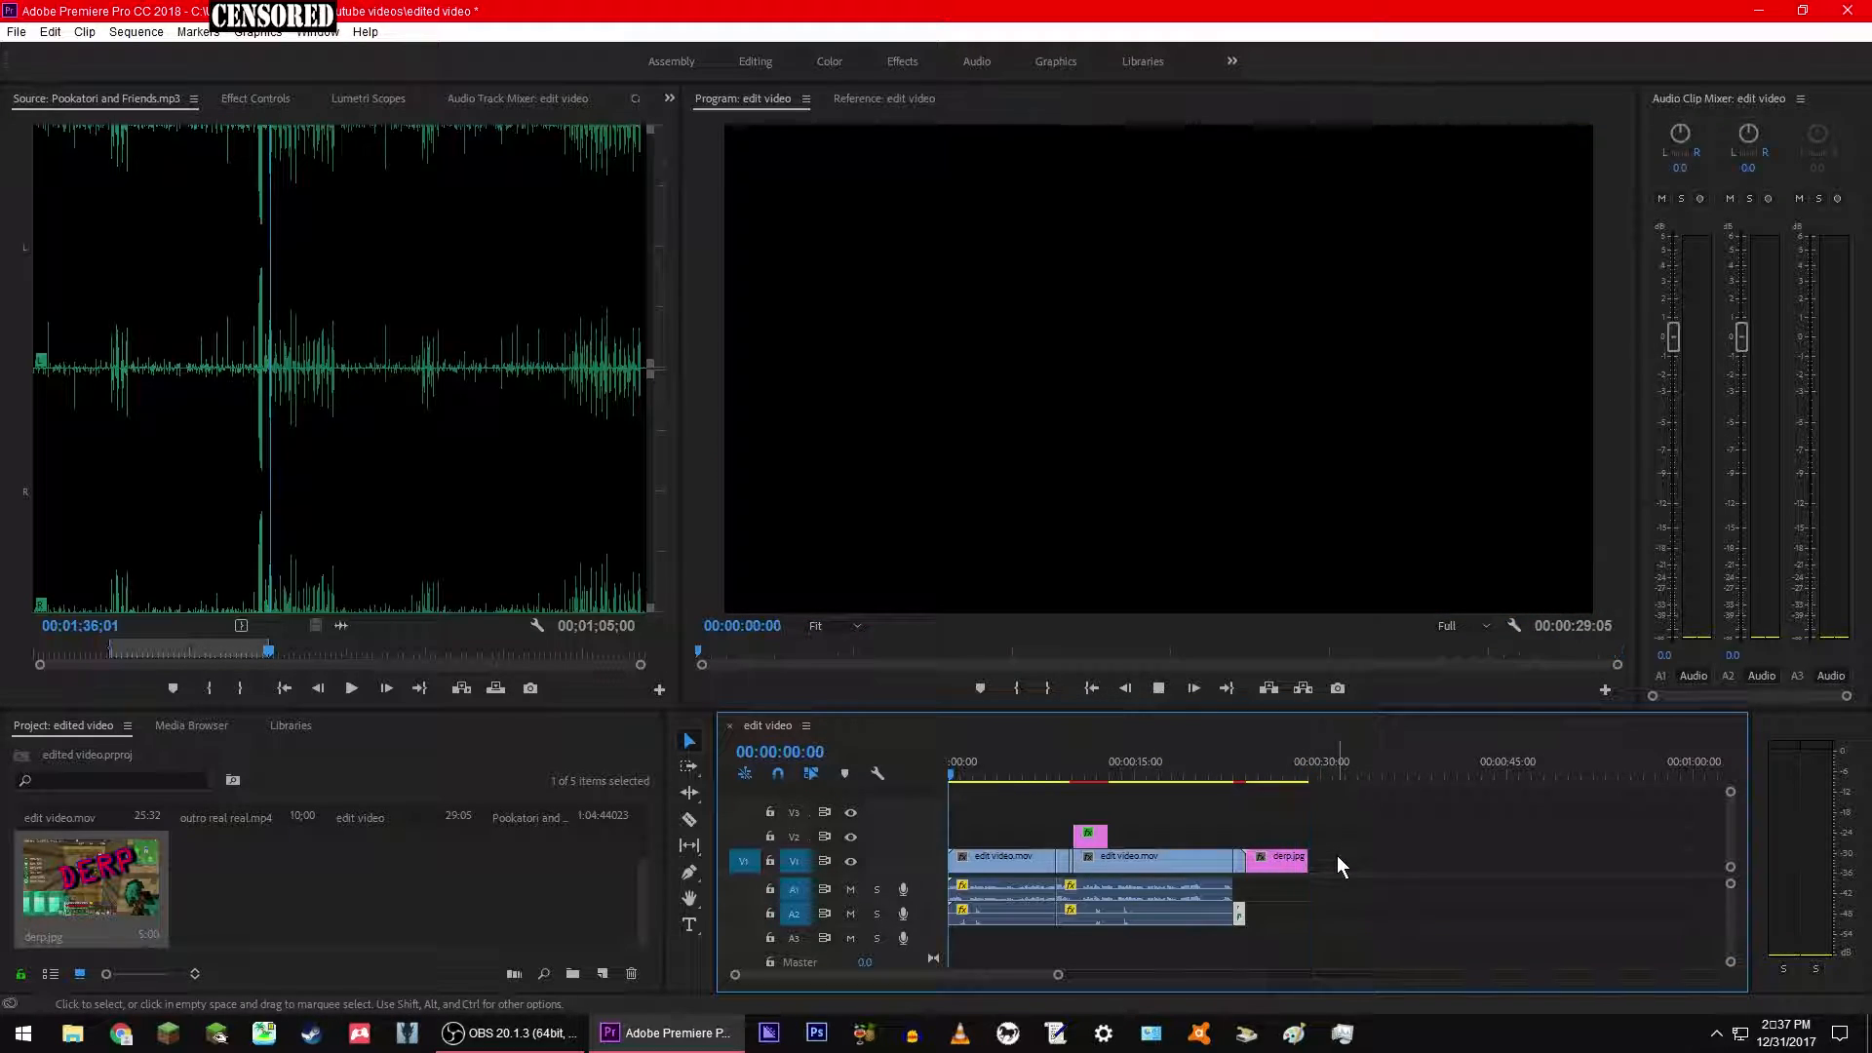
{"action": "left_click", "coordinate": [1280, 762]}
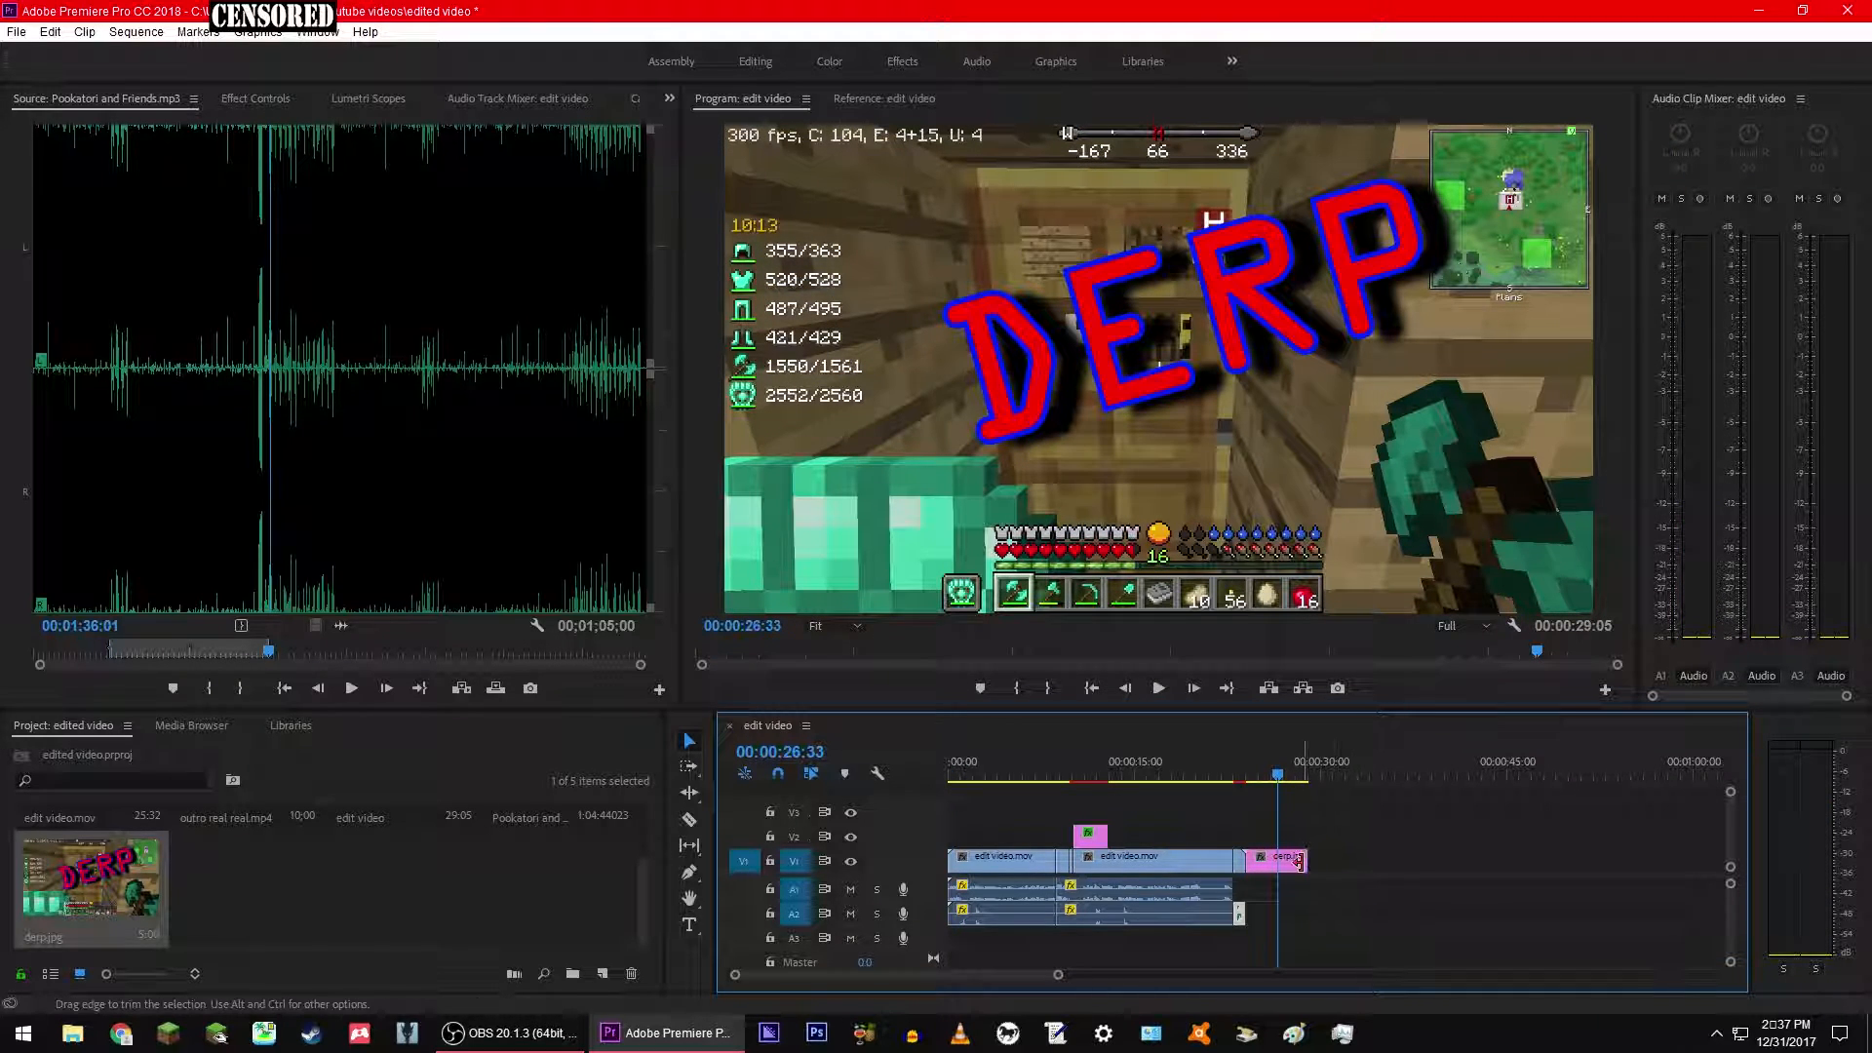
Step: Trim the derp image's end to 00:00:26:33 and move it on V1 beneath the fading final segment on V2
{"action": "left_click_drag", "start_coordinate": [1307, 861], "coordinate": [1271, 869]}
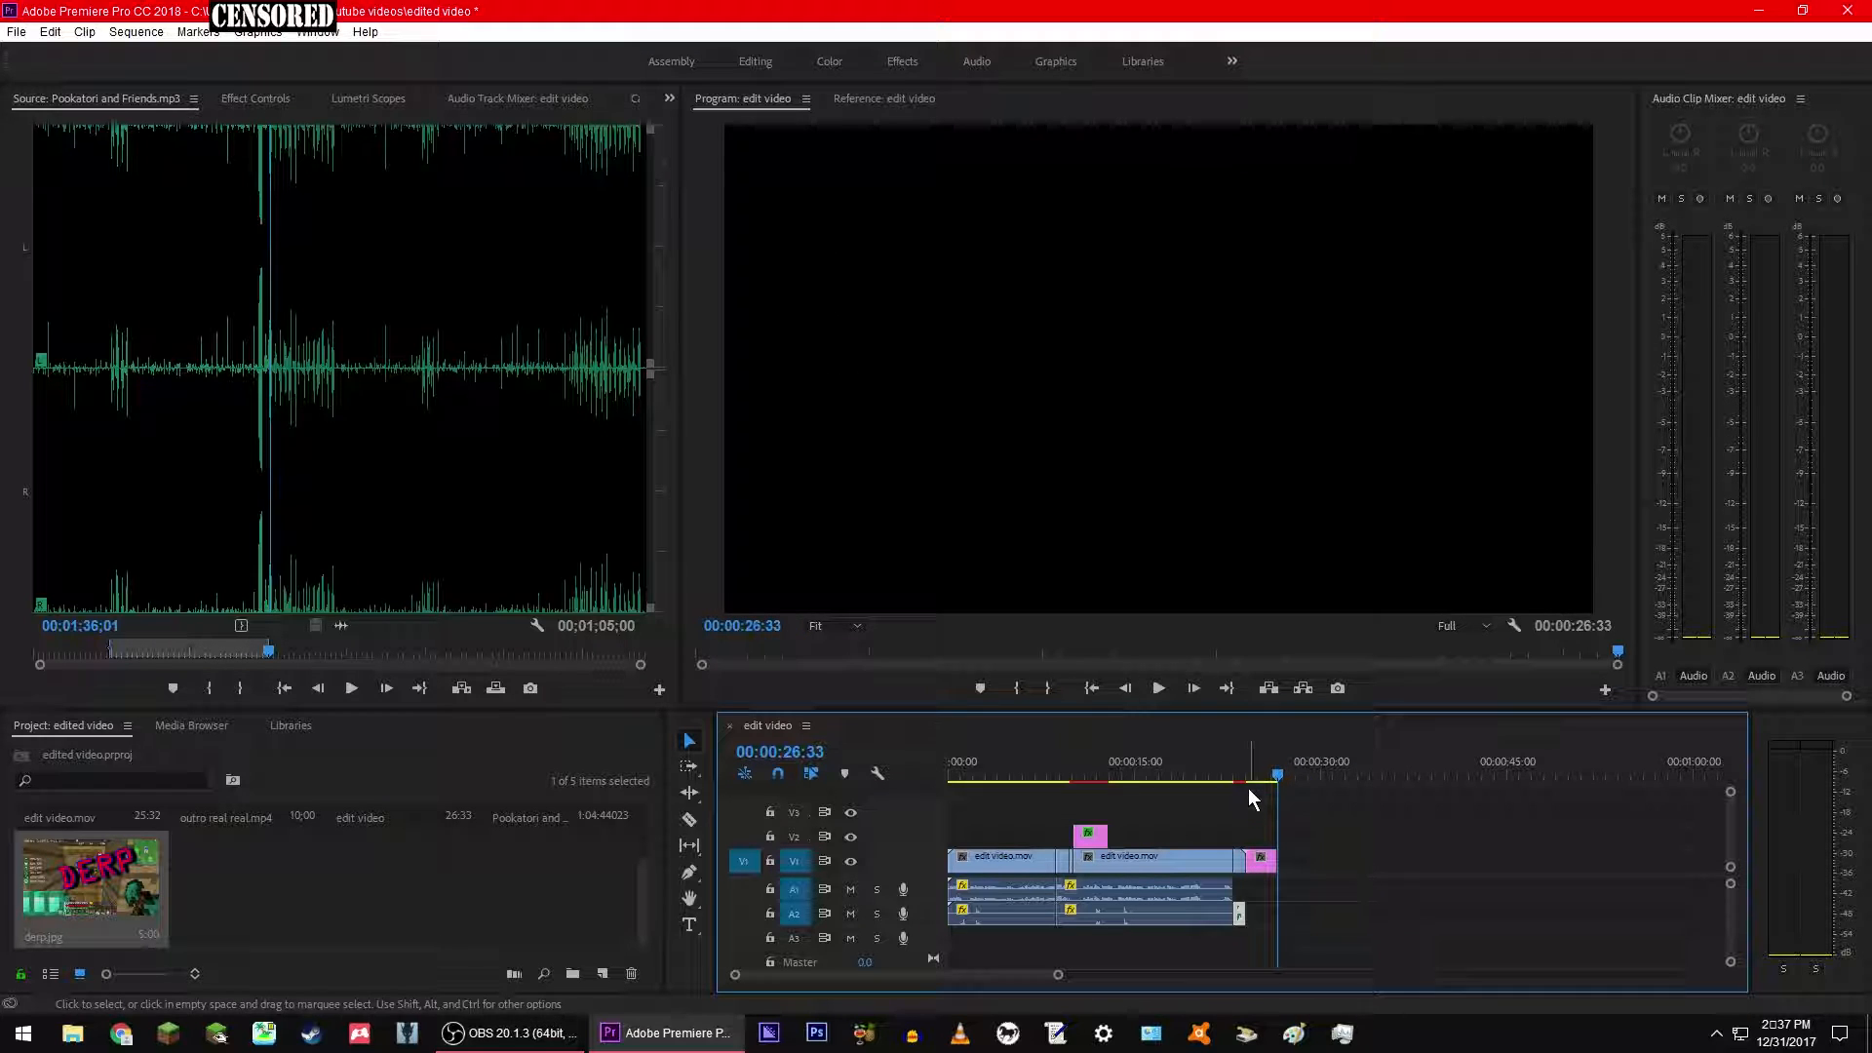
{"action": "left_click_drag", "start_coordinate": [1277, 772], "coordinate": [1268, 775]}
{"action": "mouse_move", "coordinate": [1241, 865]}
{"action": "left_mouse_down"}
{"action": "mouse_move", "coordinate": [1242, 847]}
{"action": "mouse_move", "coordinate": [1250, 864]}
{"action": "left_mouse_up"}
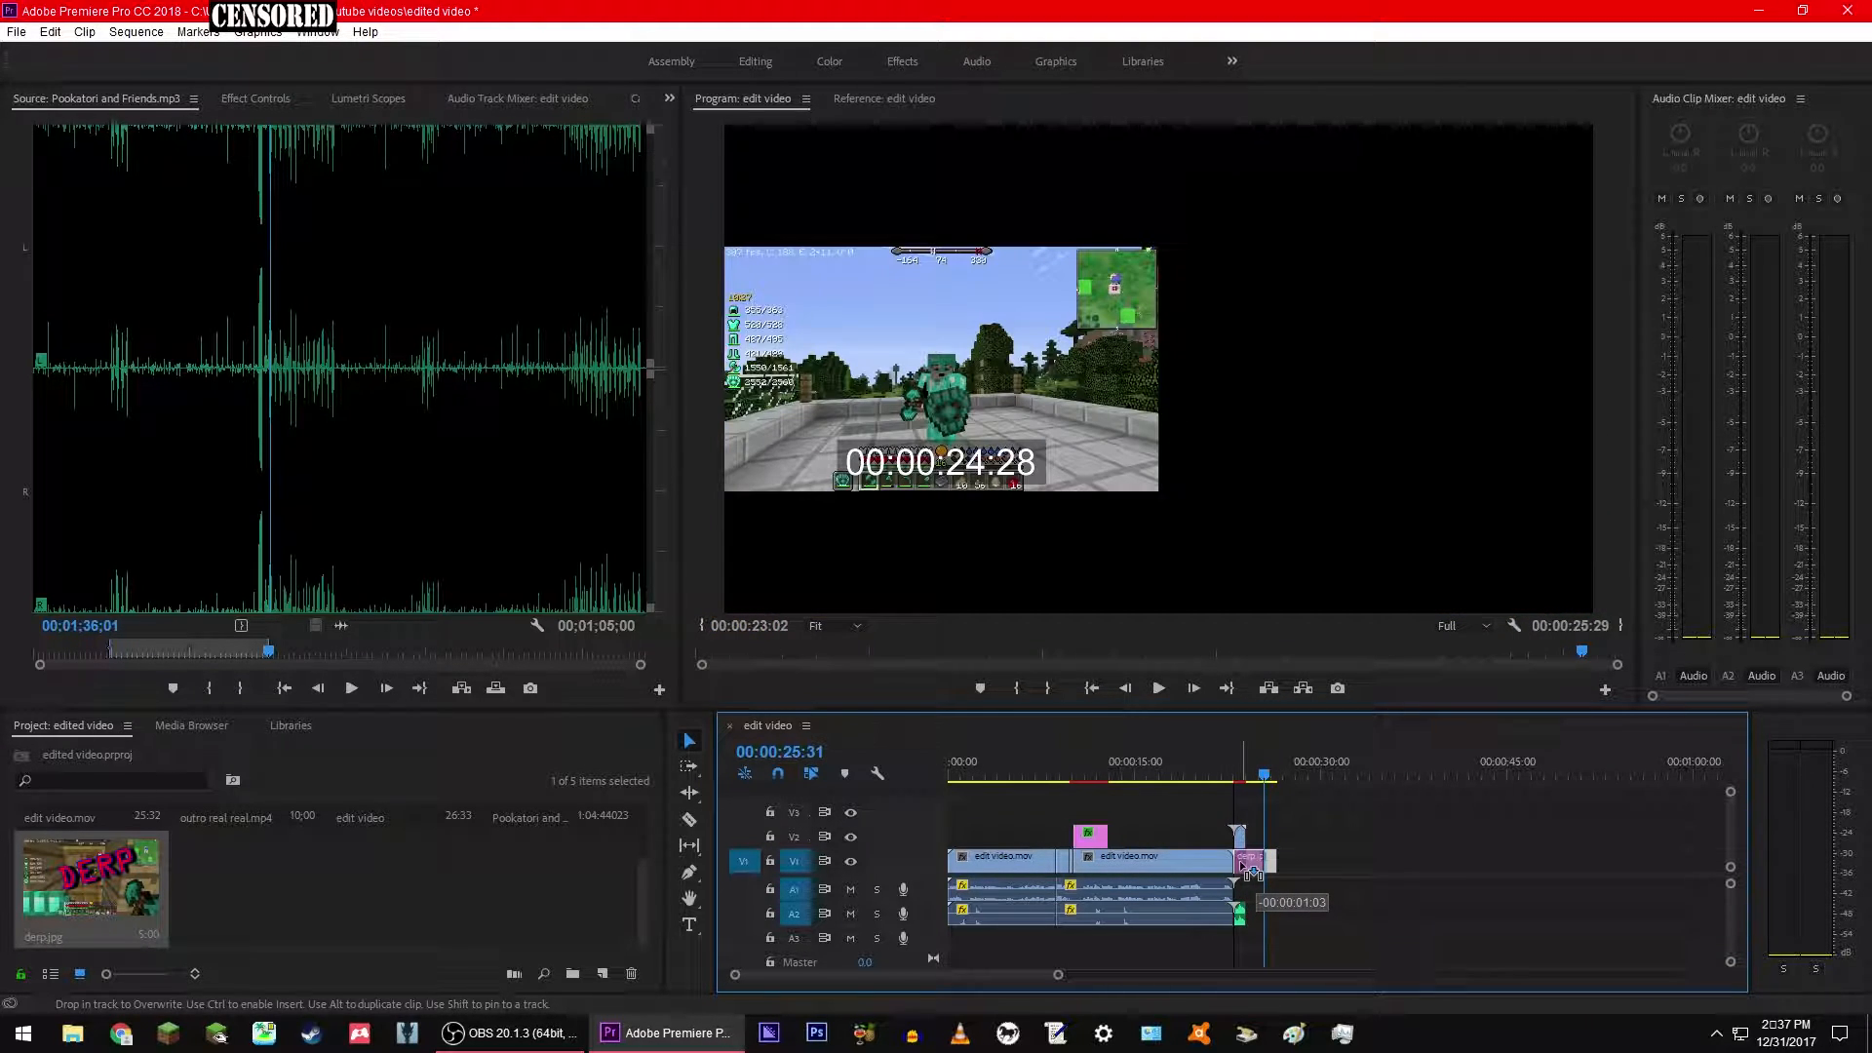
Step: Cut the derp image at the end of the fading V2 segment with the Razor tool and delete the excess part
{"action": "left_click", "coordinate": [690, 819]}
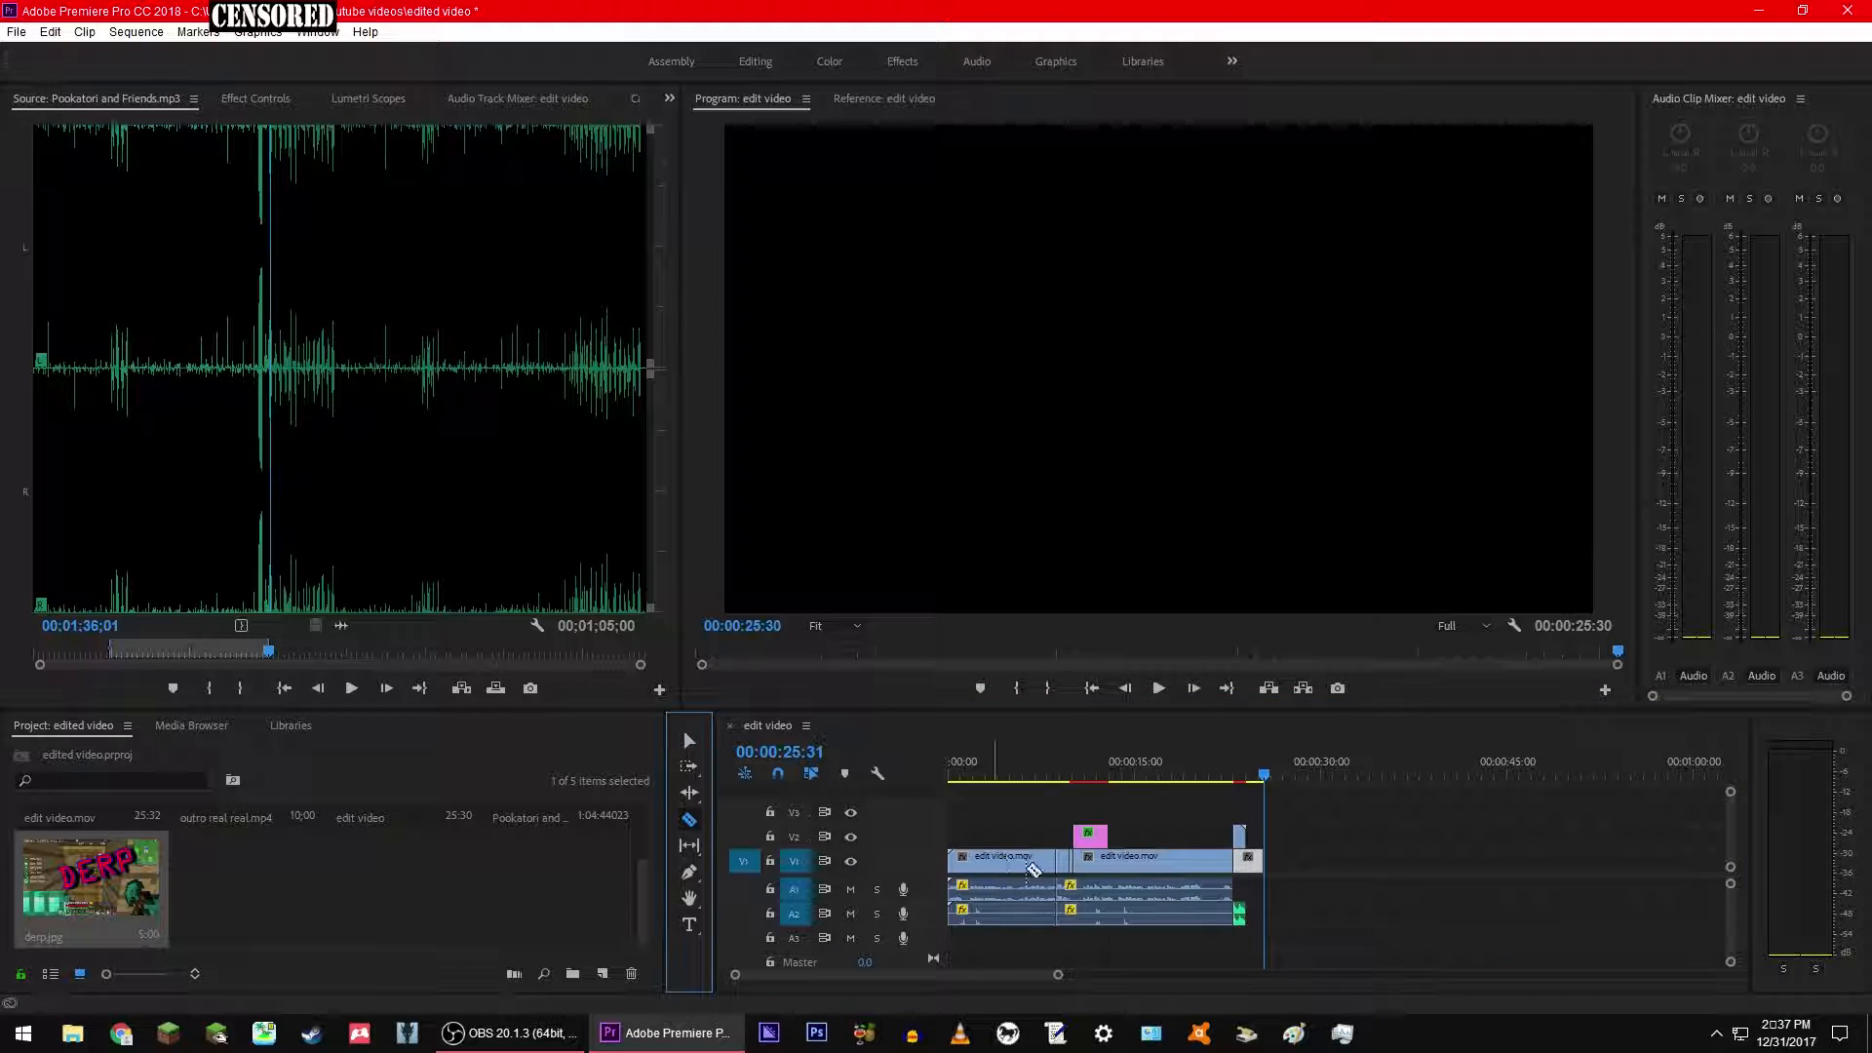
{"action": "left_click", "coordinate": [1249, 862]}
{"action": "left_click", "coordinate": [690, 741]}
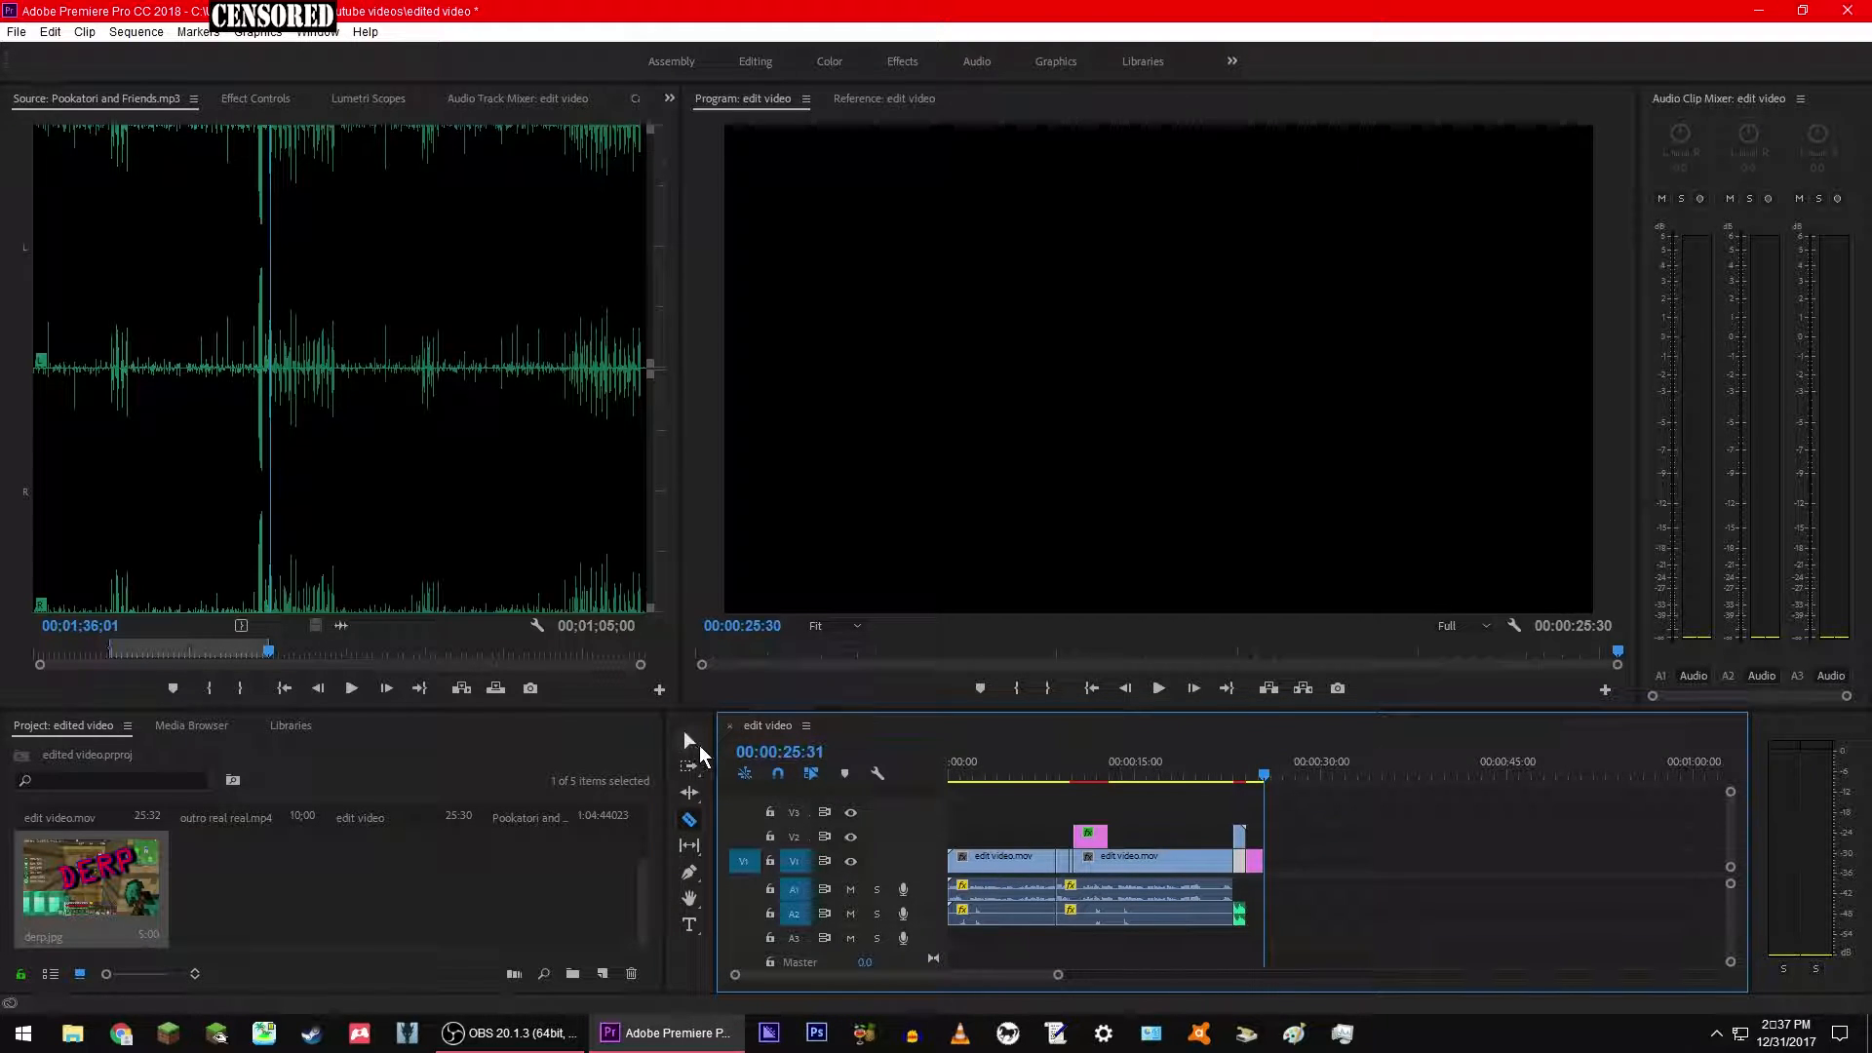
{"action": "left_click", "coordinate": [1256, 864]}
{"action": "key", "text": "Delete"}
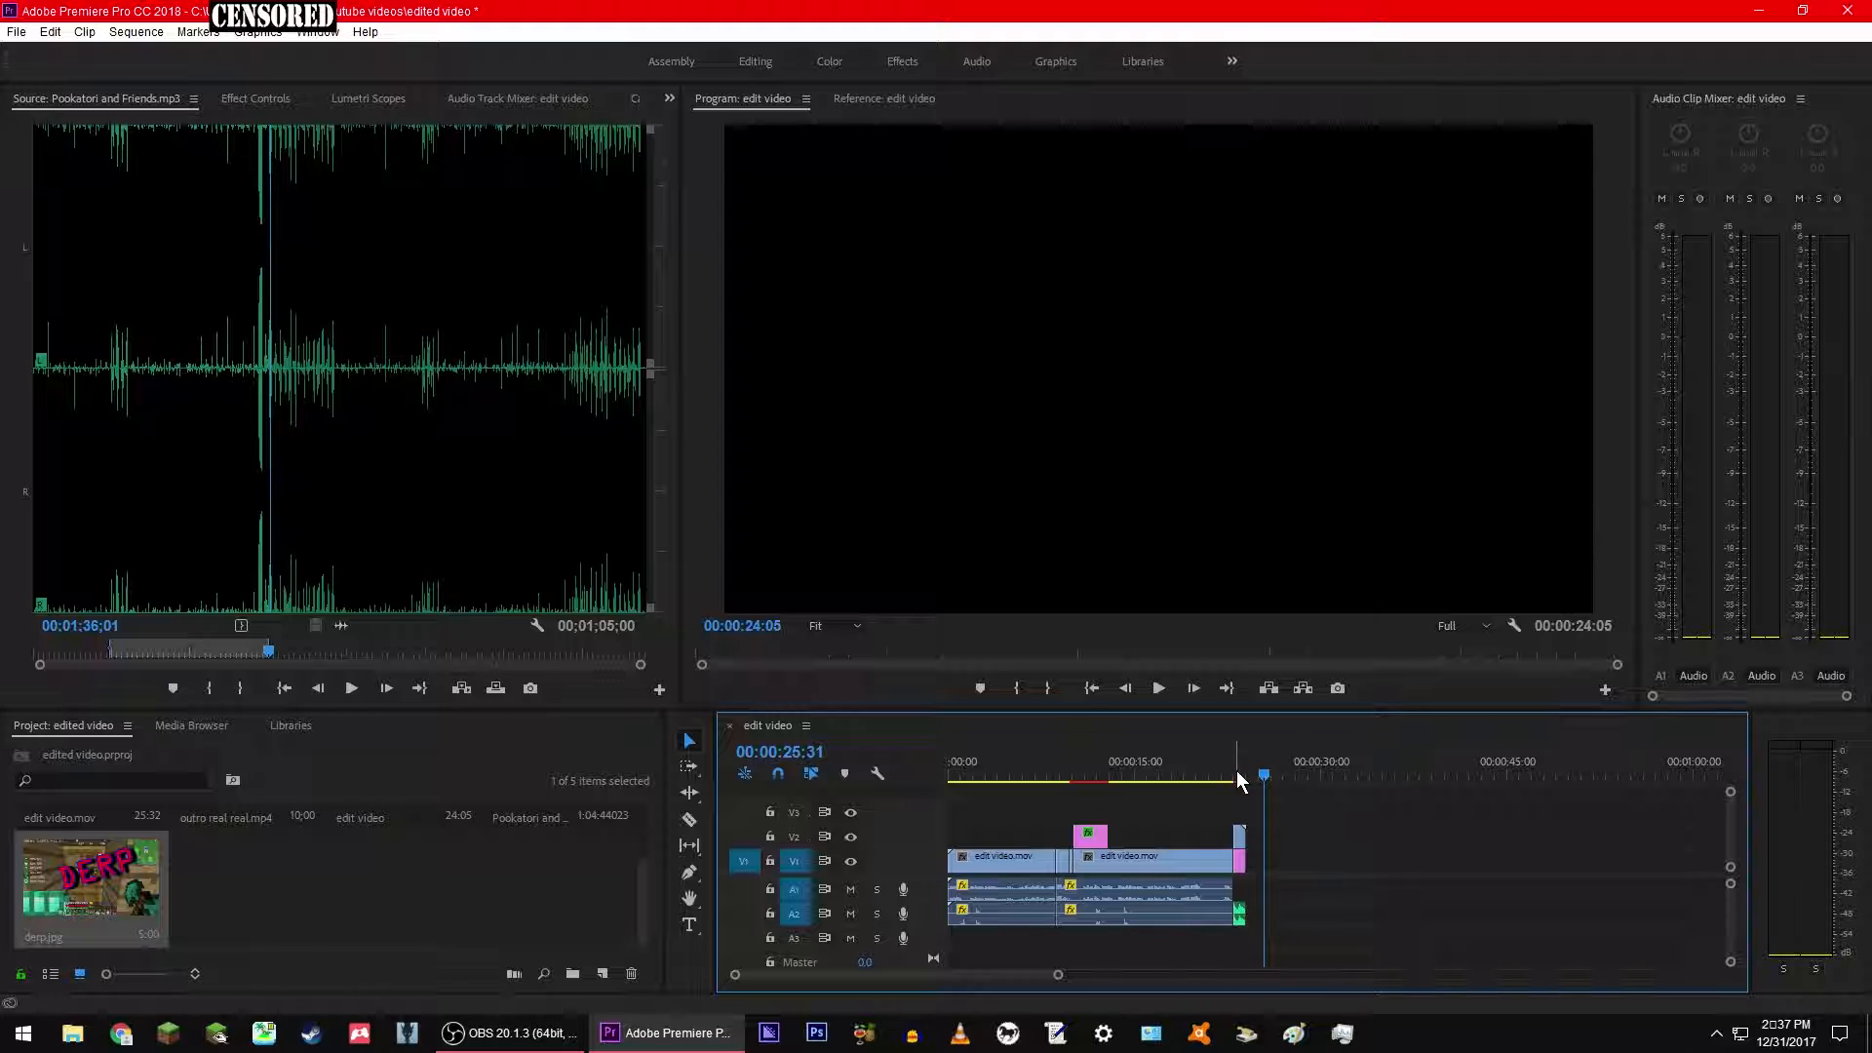
{"action": "left_click", "coordinate": [1233, 62]}
{"action": "left_click", "coordinate": [1504, 837]}
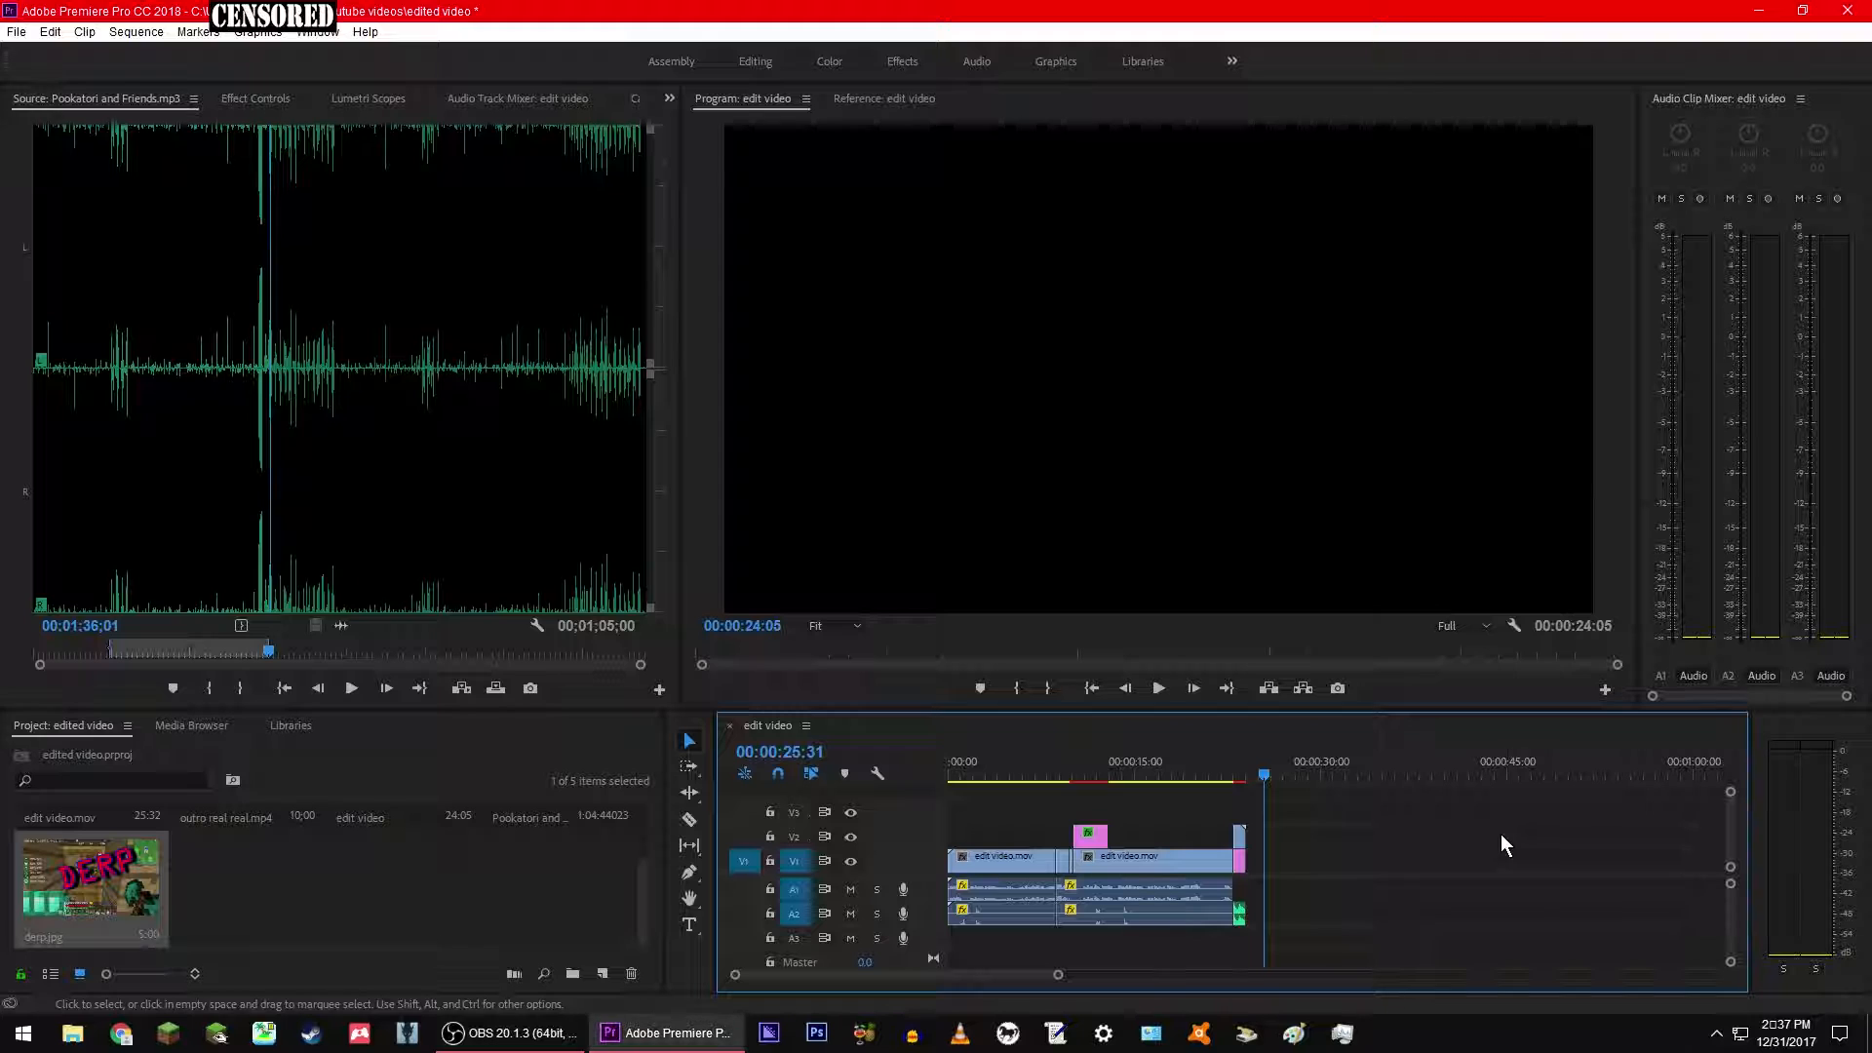
Step: Play the fade into the derp image from 00:00:21:59 to the end, and place the playhead at 00:00:23:24
{"action": "left_click", "coordinate": [1286, 772]}
{"action": "left_click_drag", "start_coordinate": [1285, 773], "coordinate": [1223, 752]}
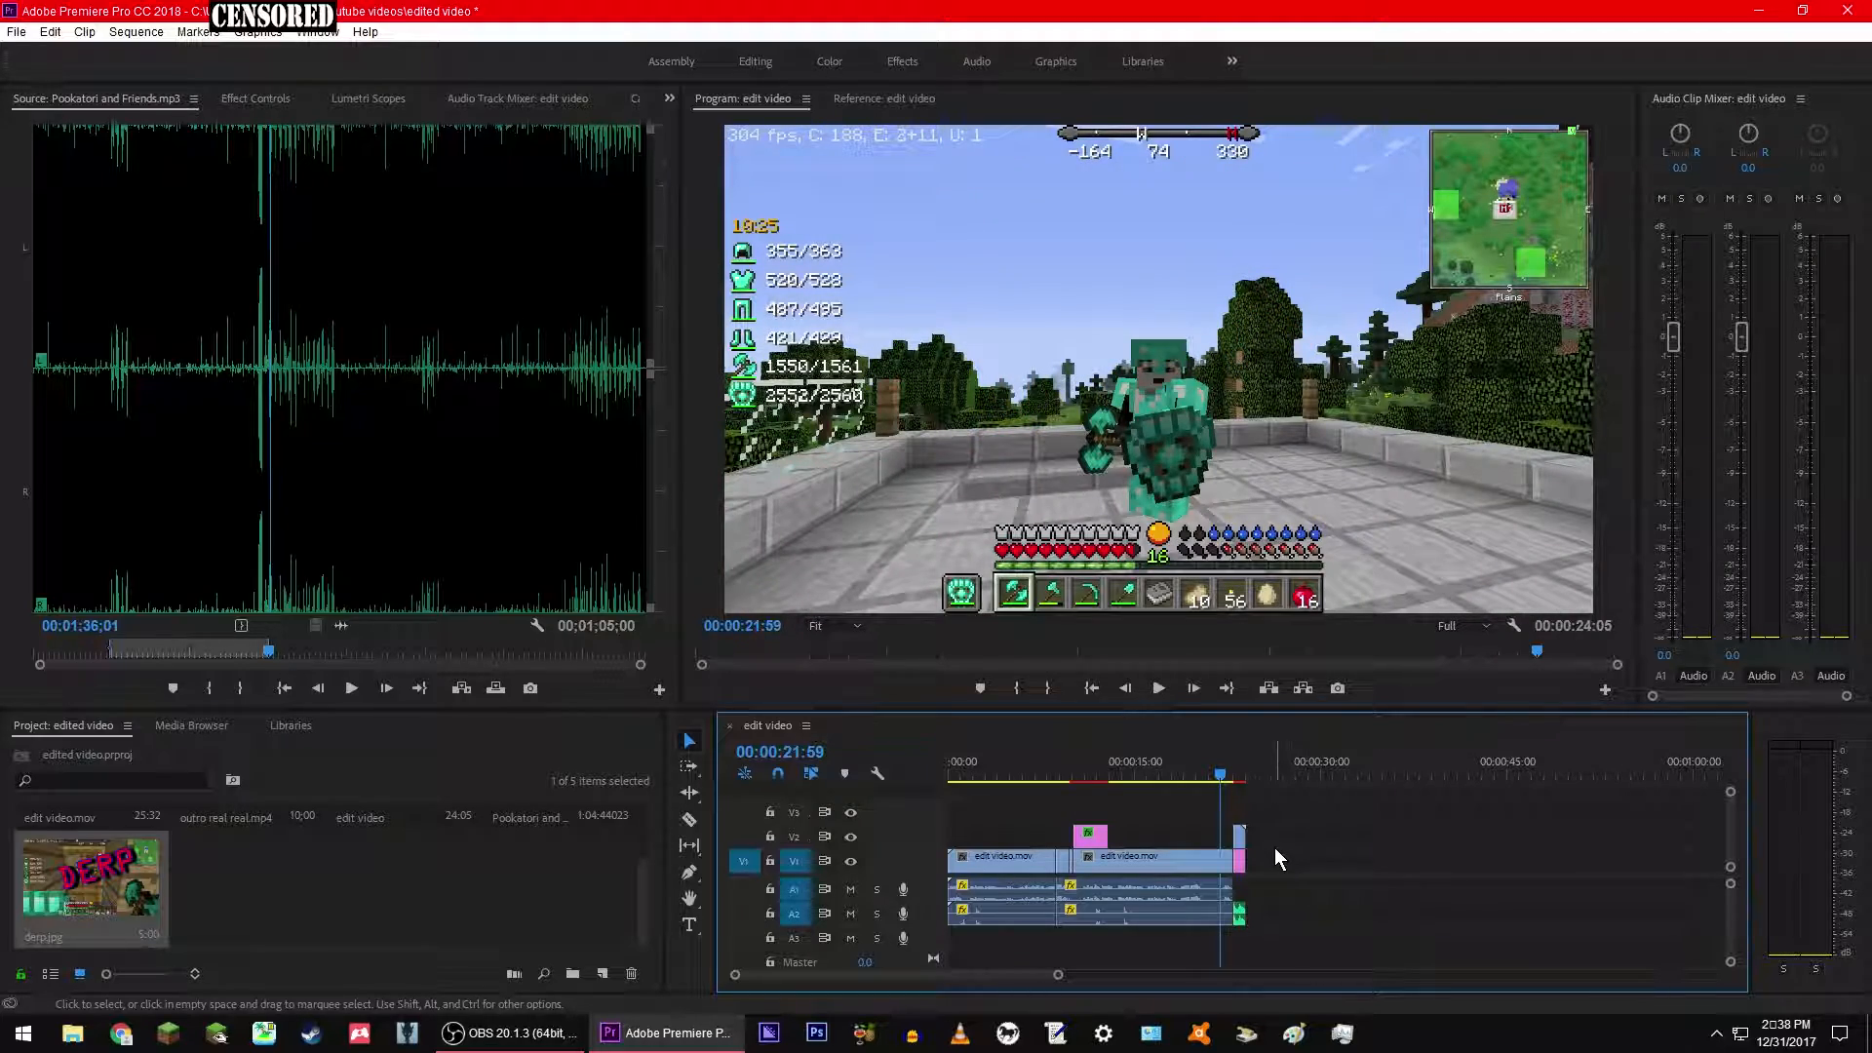
{"action": "key", "text": "space"}
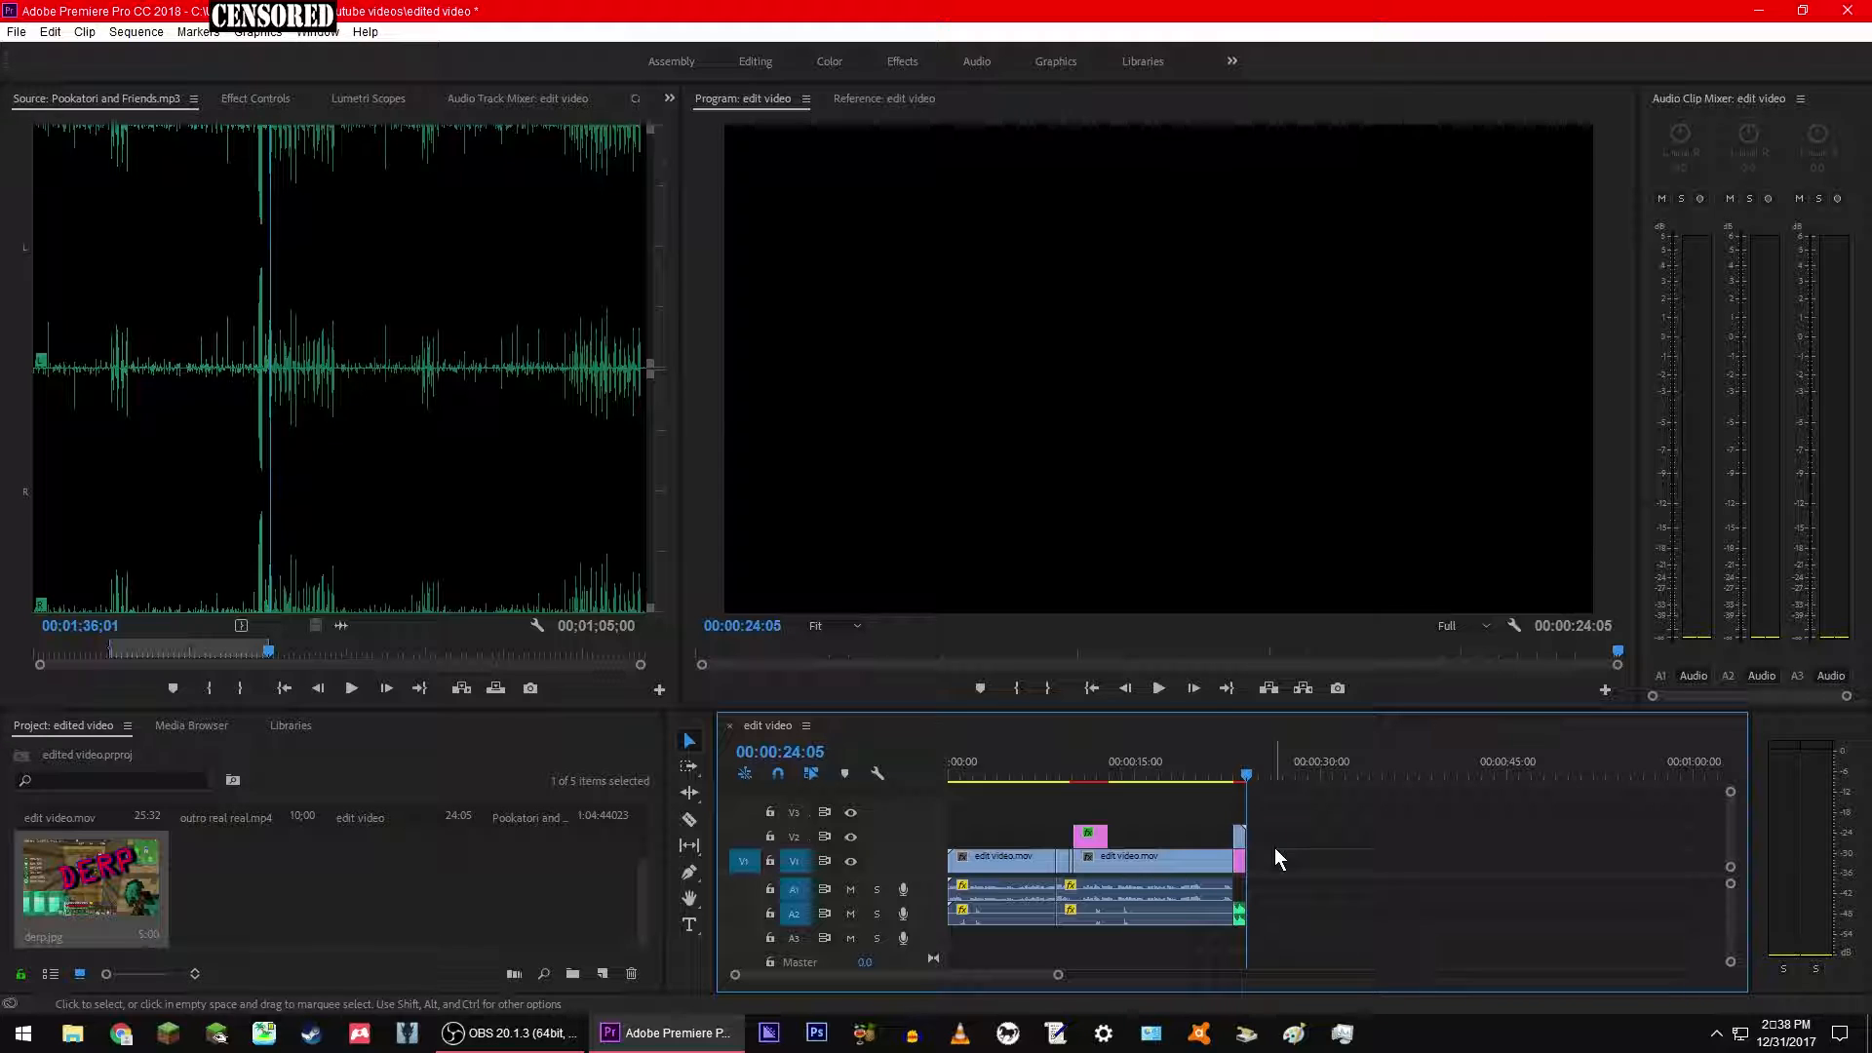
{"action": "left_click", "coordinate": [1238, 775]}
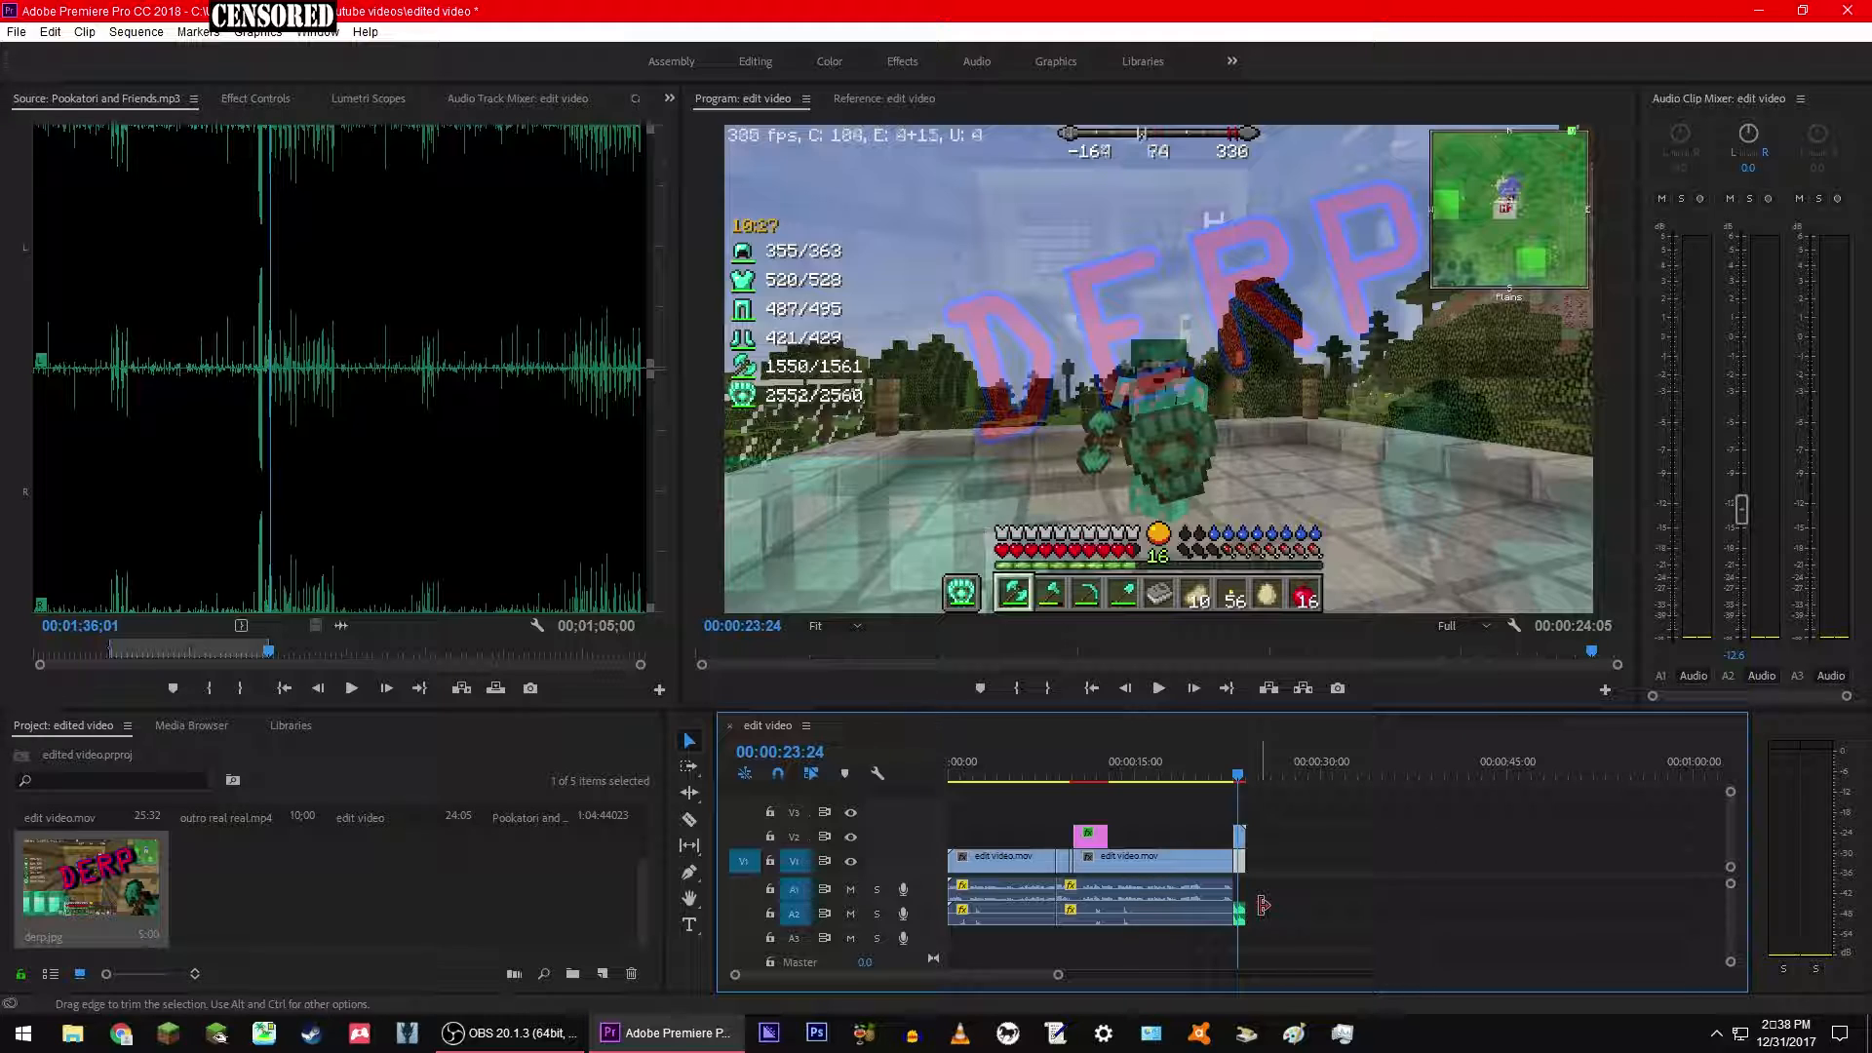
Step: Save the edited video project
{"action": "left_click", "coordinate": [14, 32]}
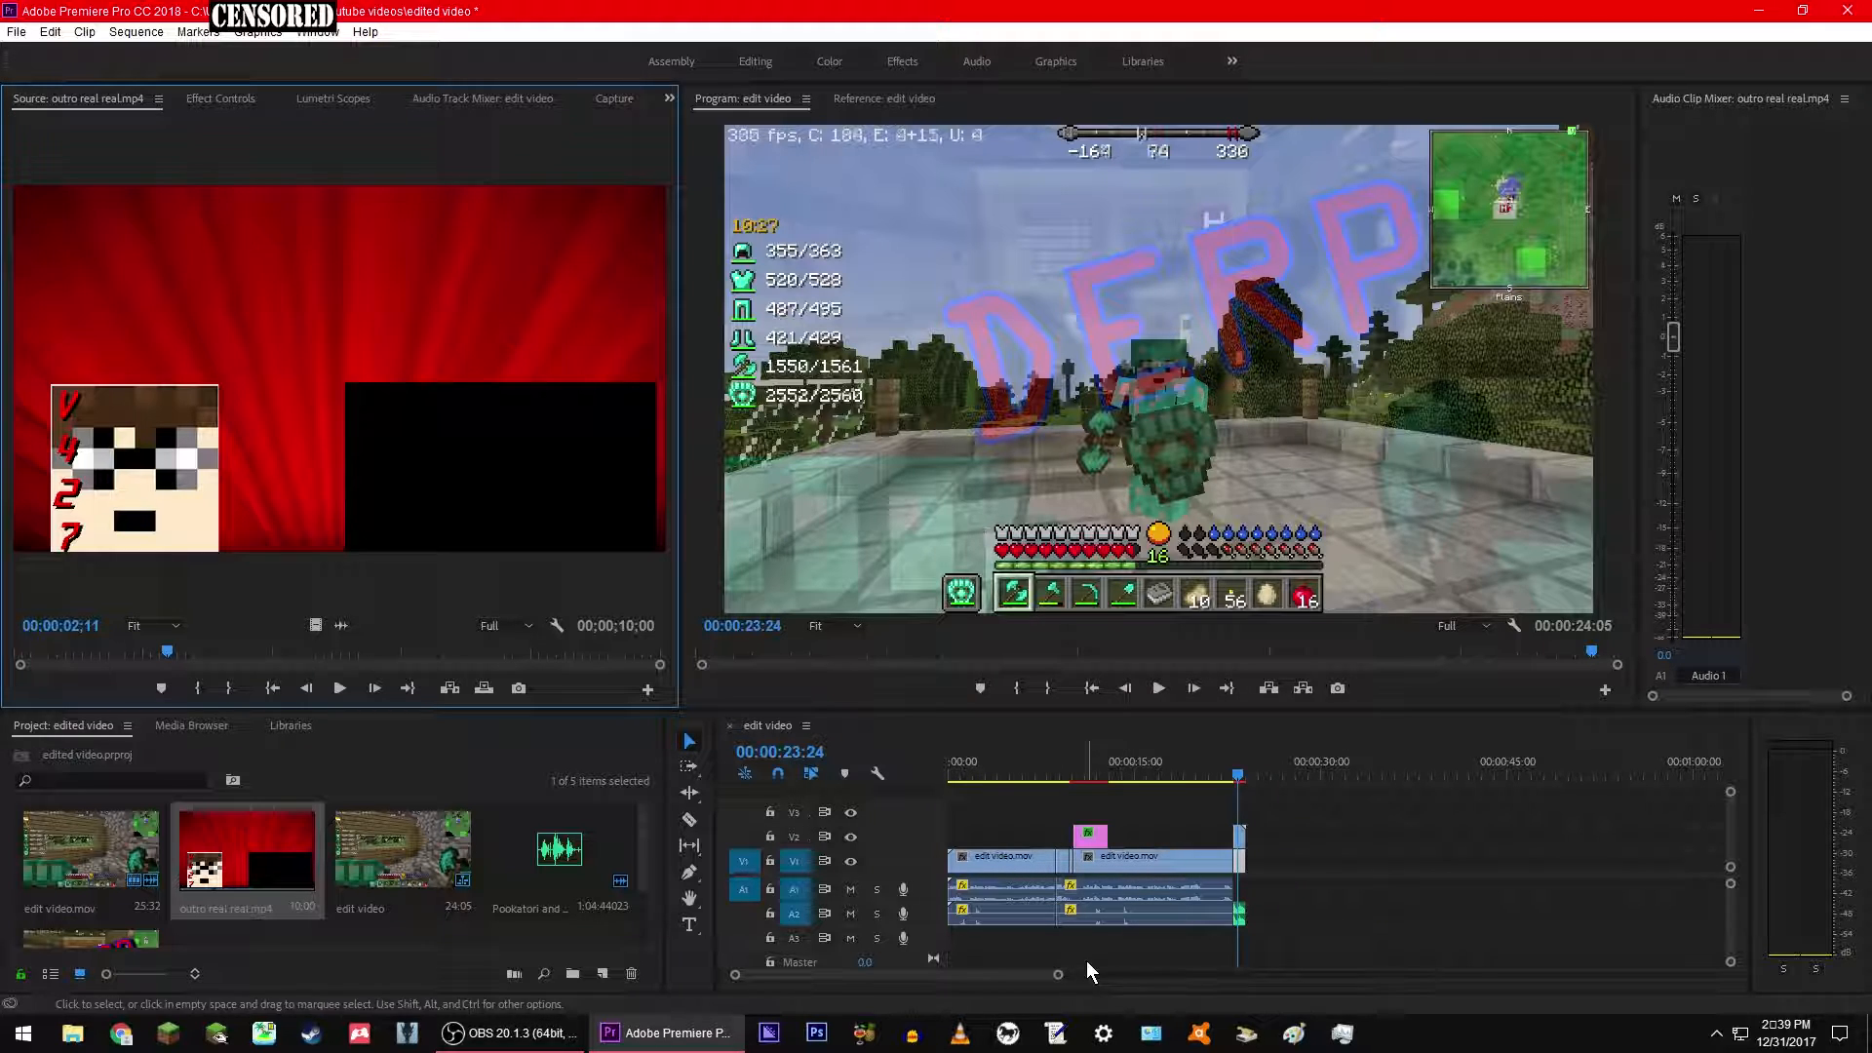
{"action": "left_click", "coordinate": [16, 31]}
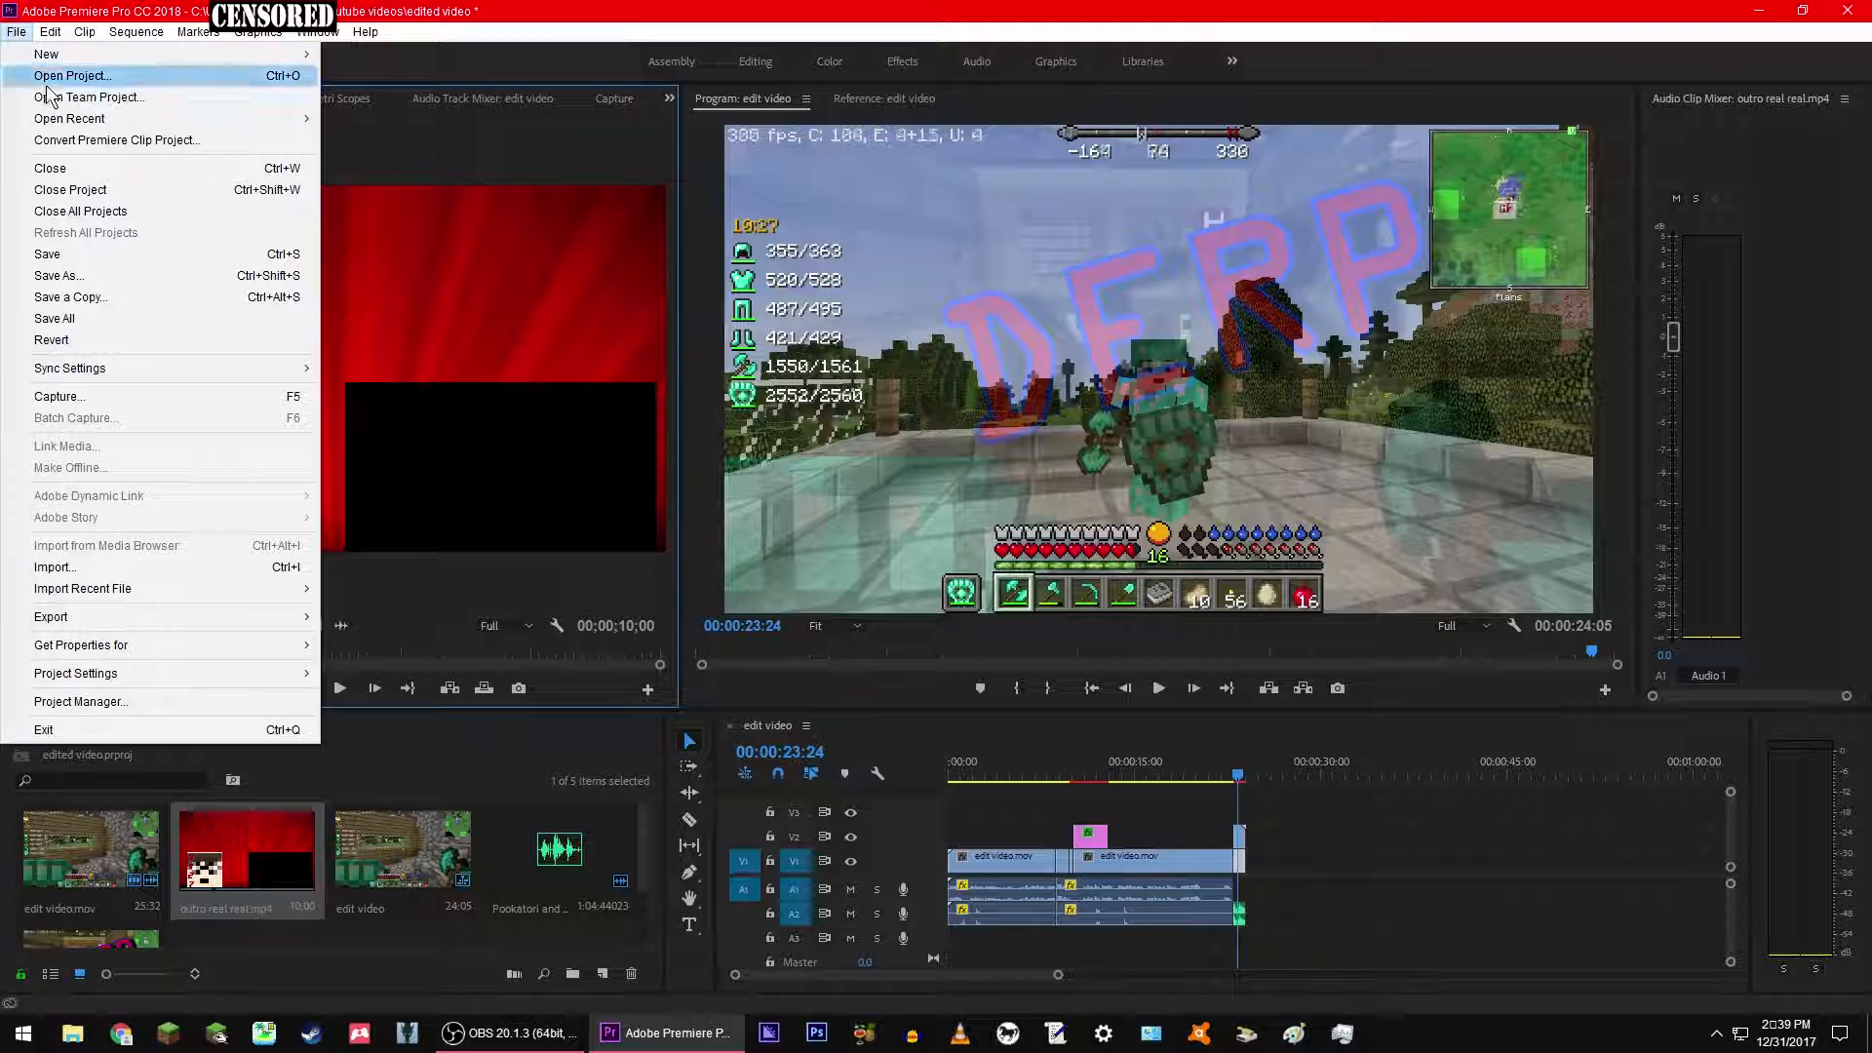
{"action": "left_click", "coordinate": [103, 253]}
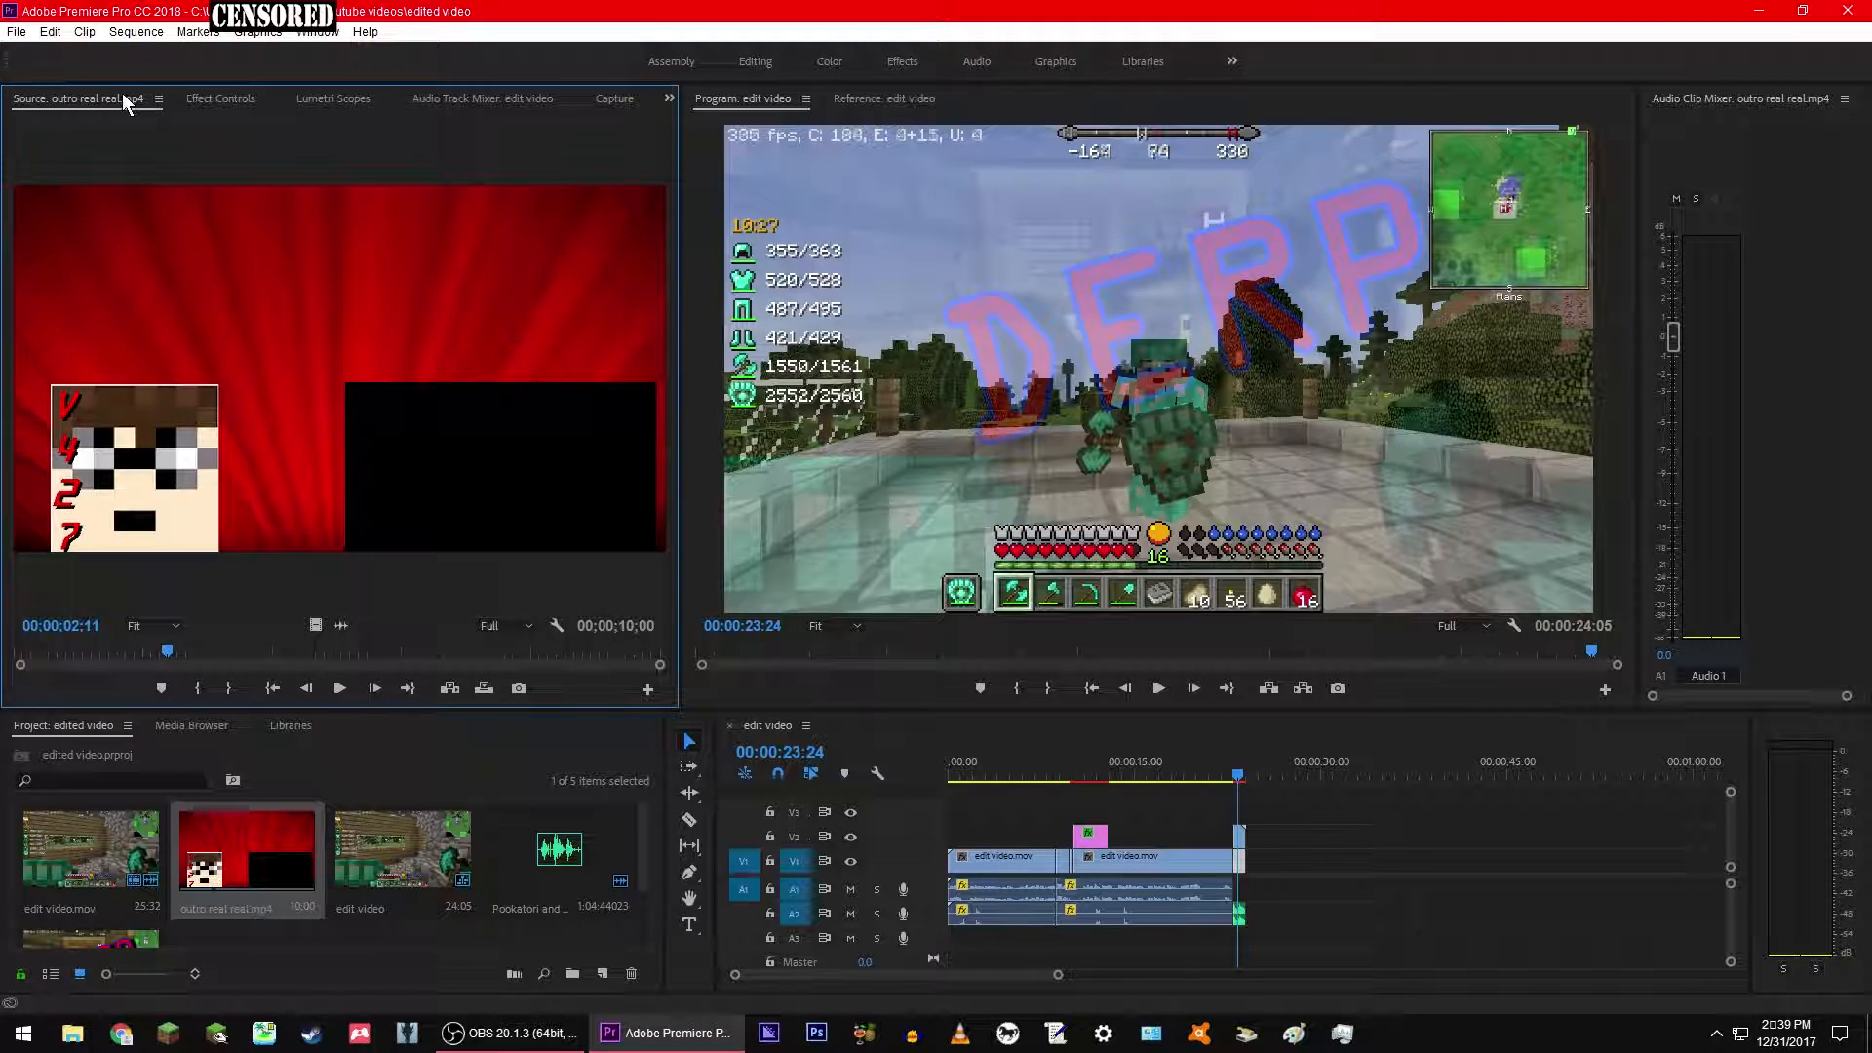
{"action": "left_click", "coordinate": [17, 32]}
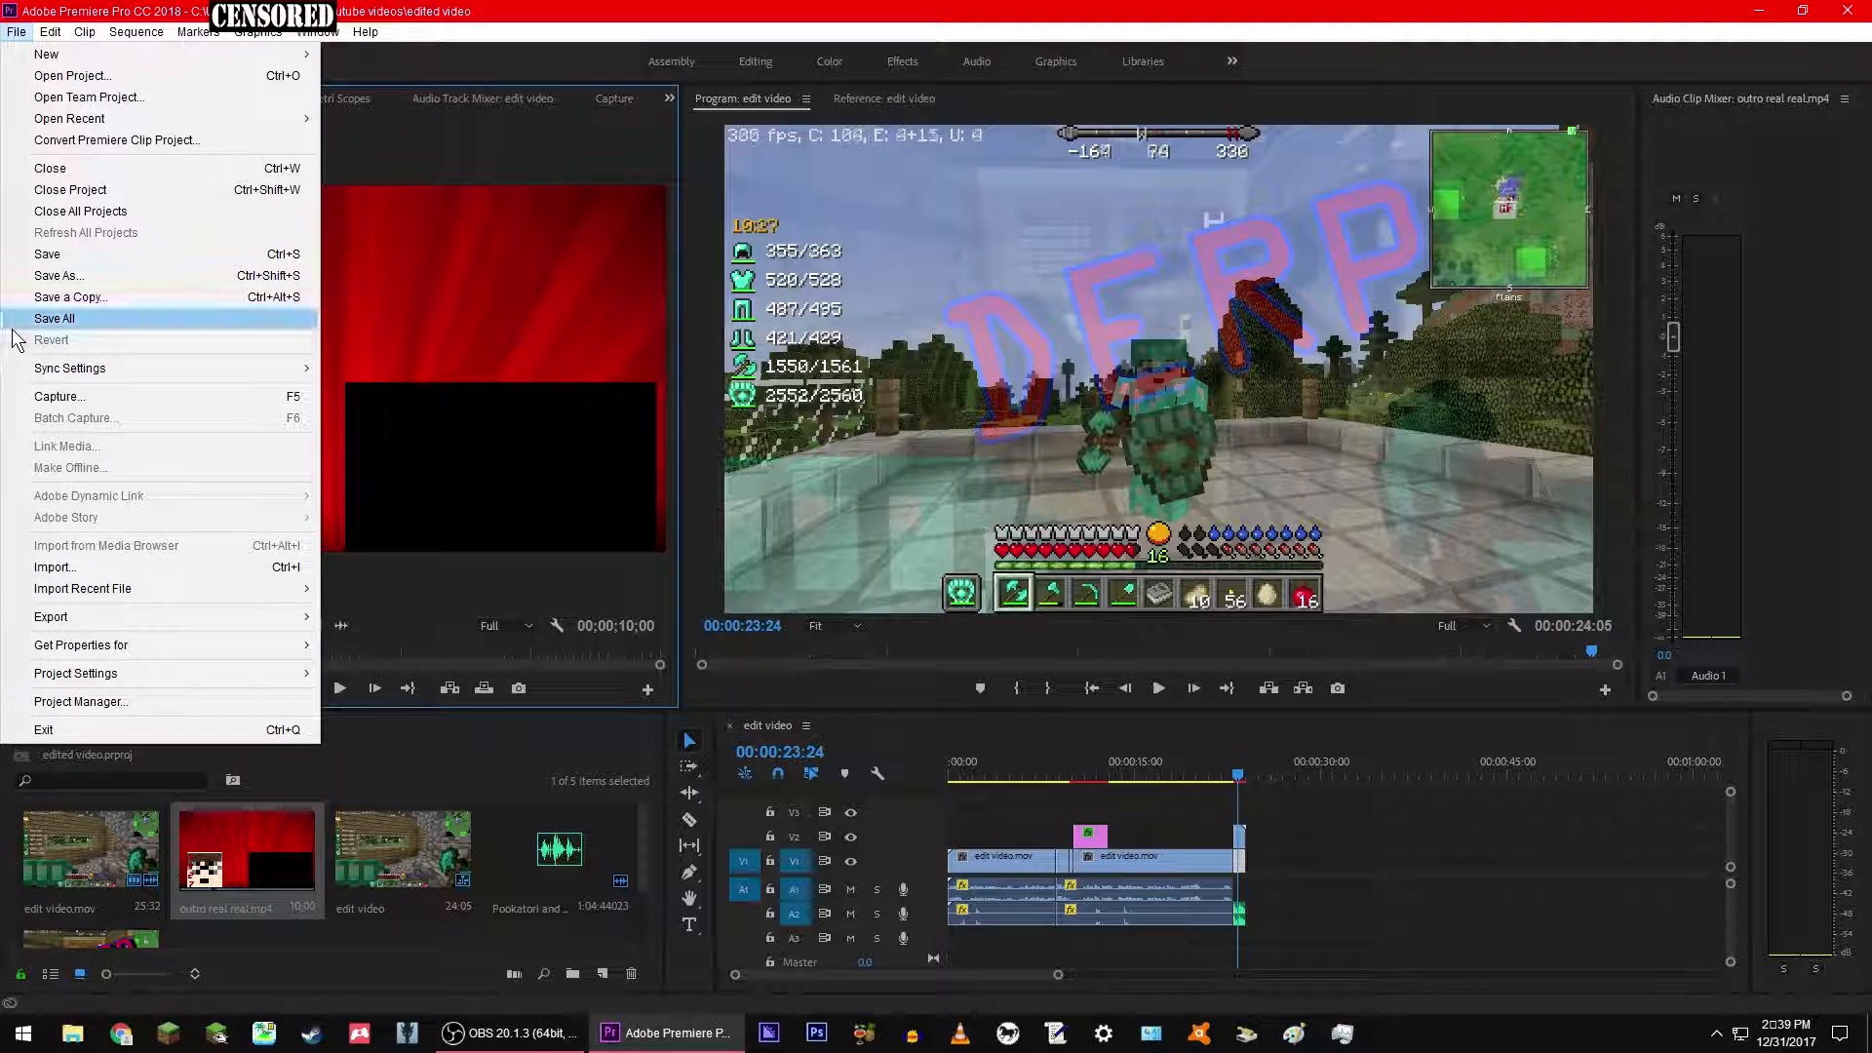
{"action": "left_click", "coordinate": [380, 74]}
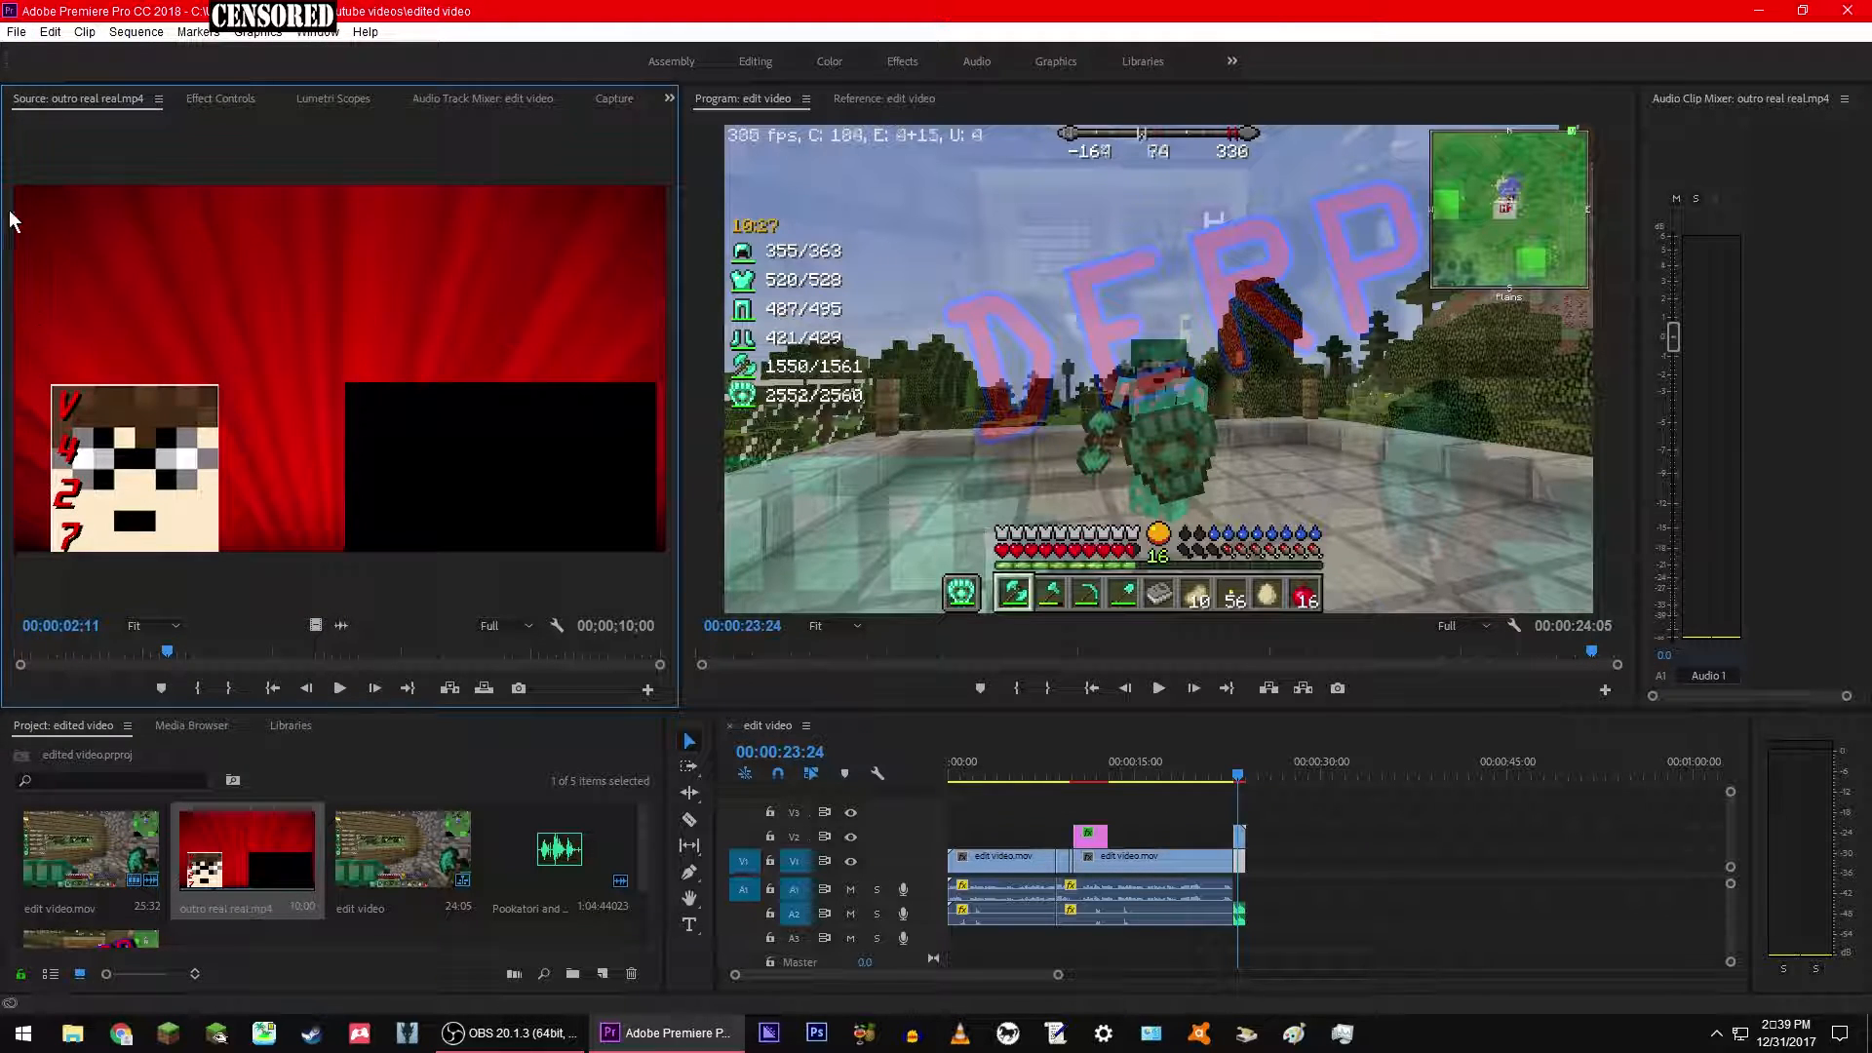
{"action": "left_click", "coordinate": [17, 31]}
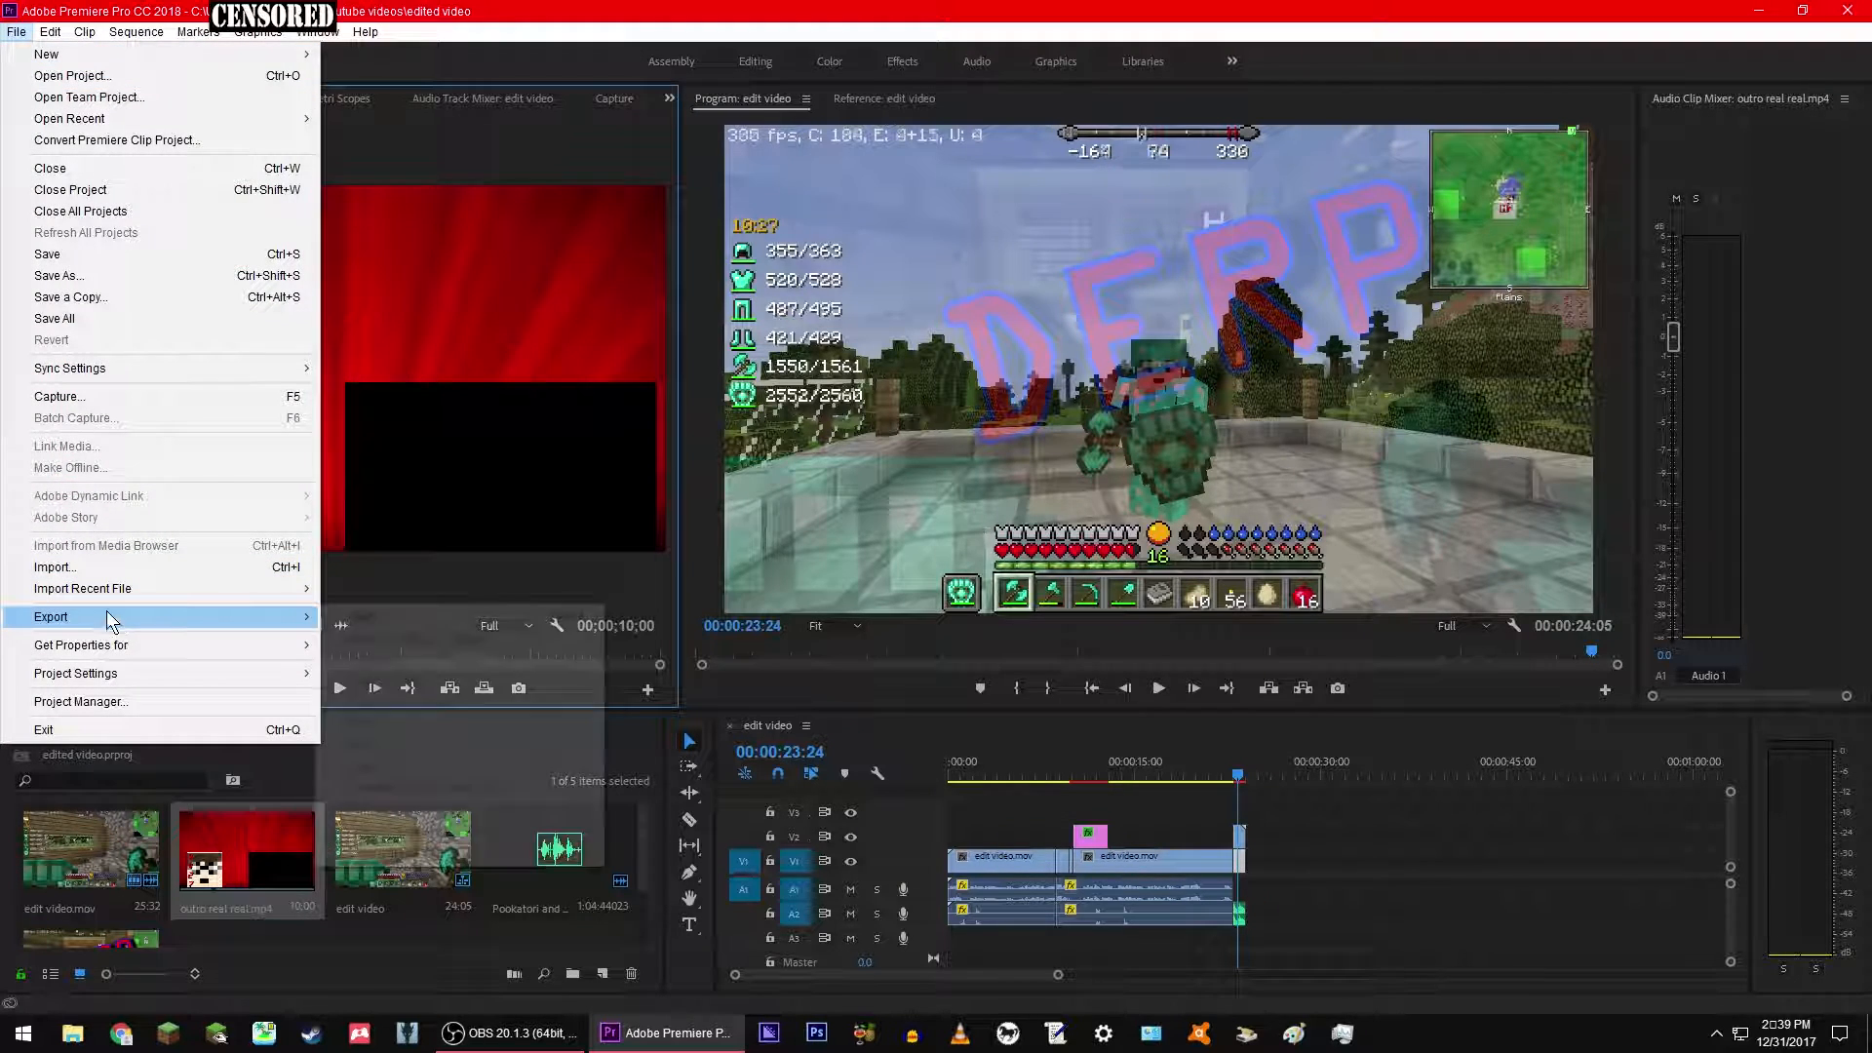
{"action": "left_click", "coordinate": [425, 56]}
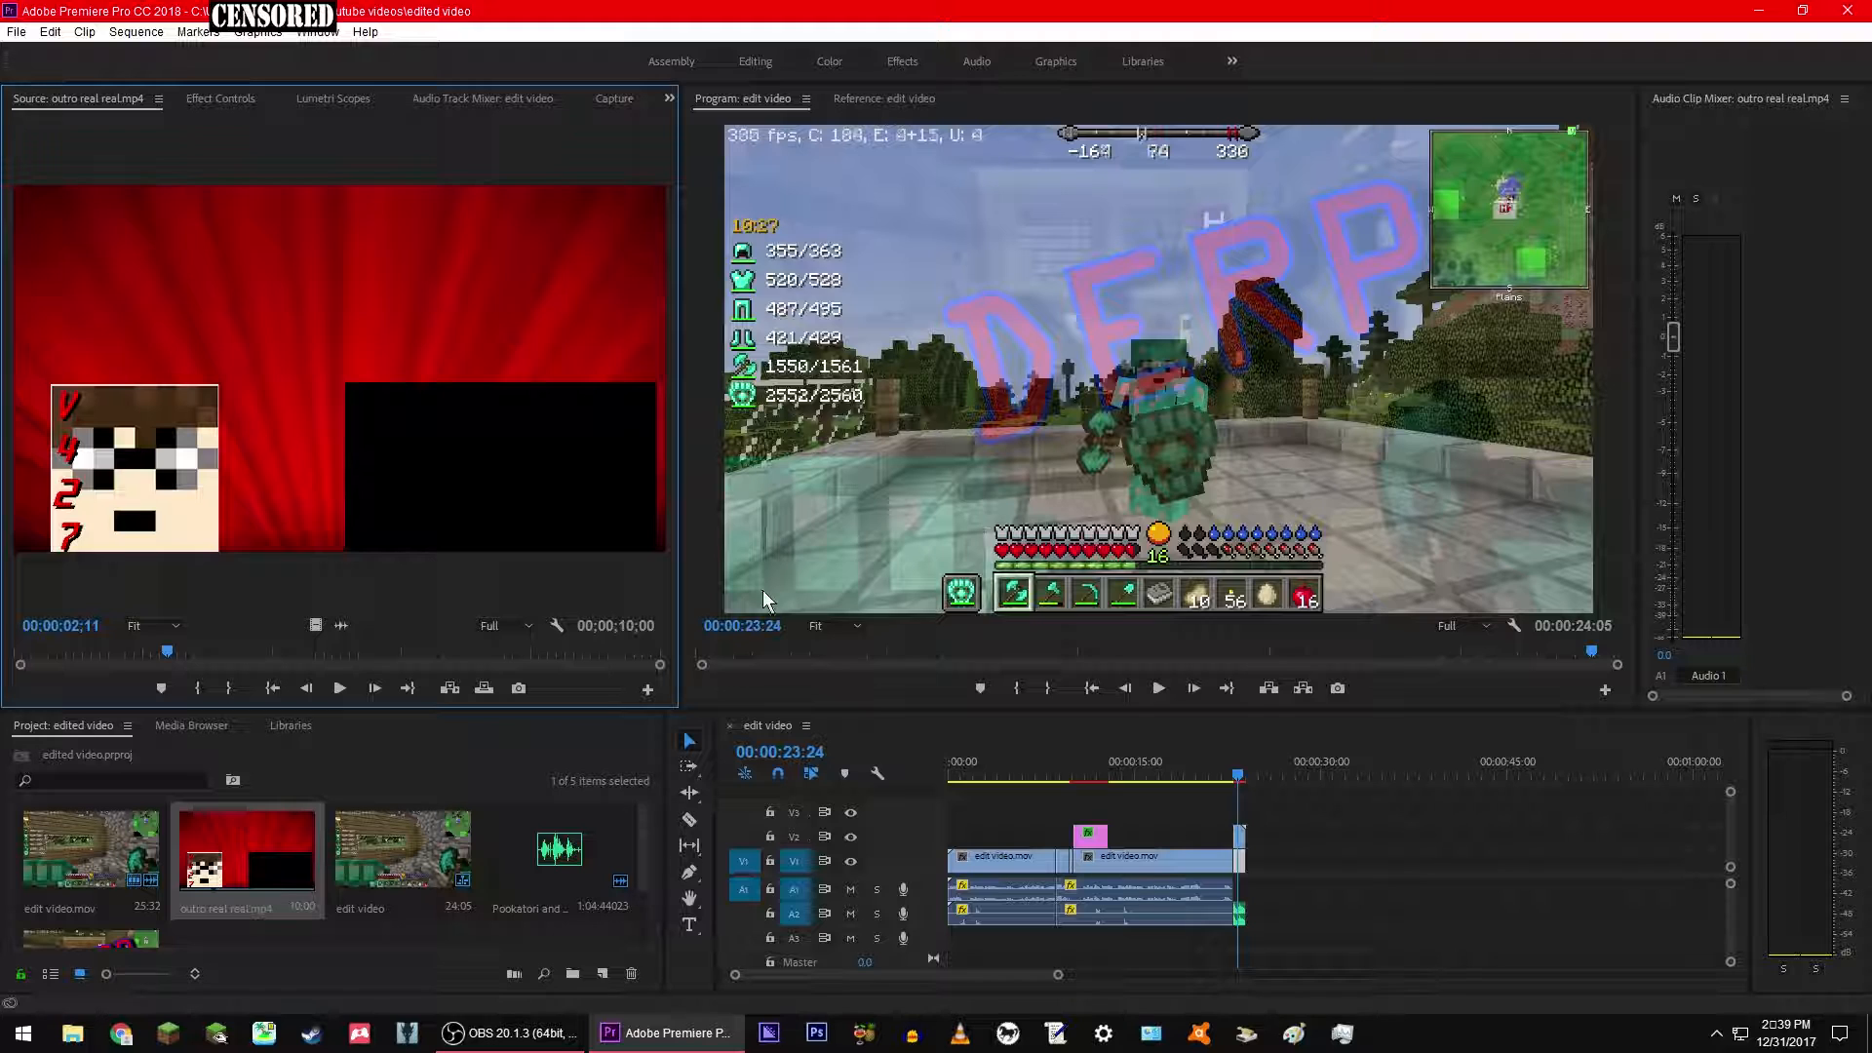
Step: Save the project once more and close Premiere Pro
{"action": "left_click", "coordinate": [16, 31]}
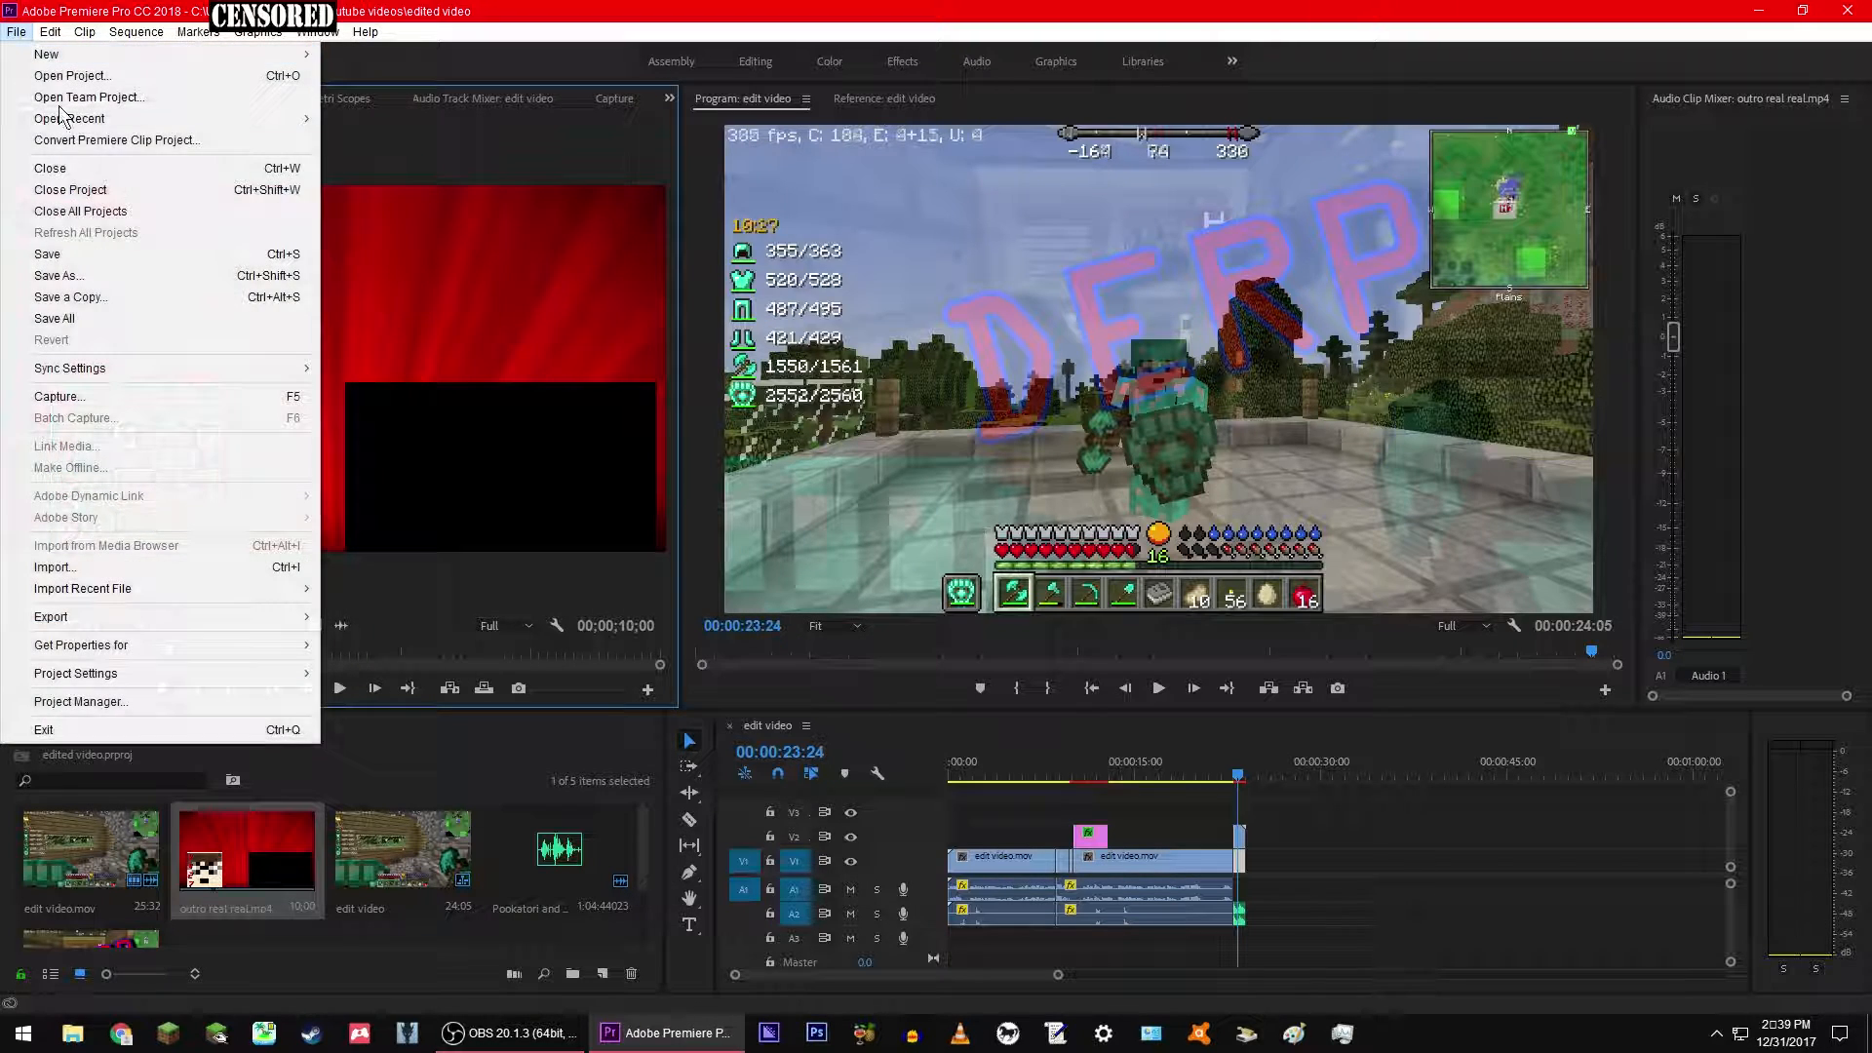
{"action": "left_click", "coordinate": [68, 256]}
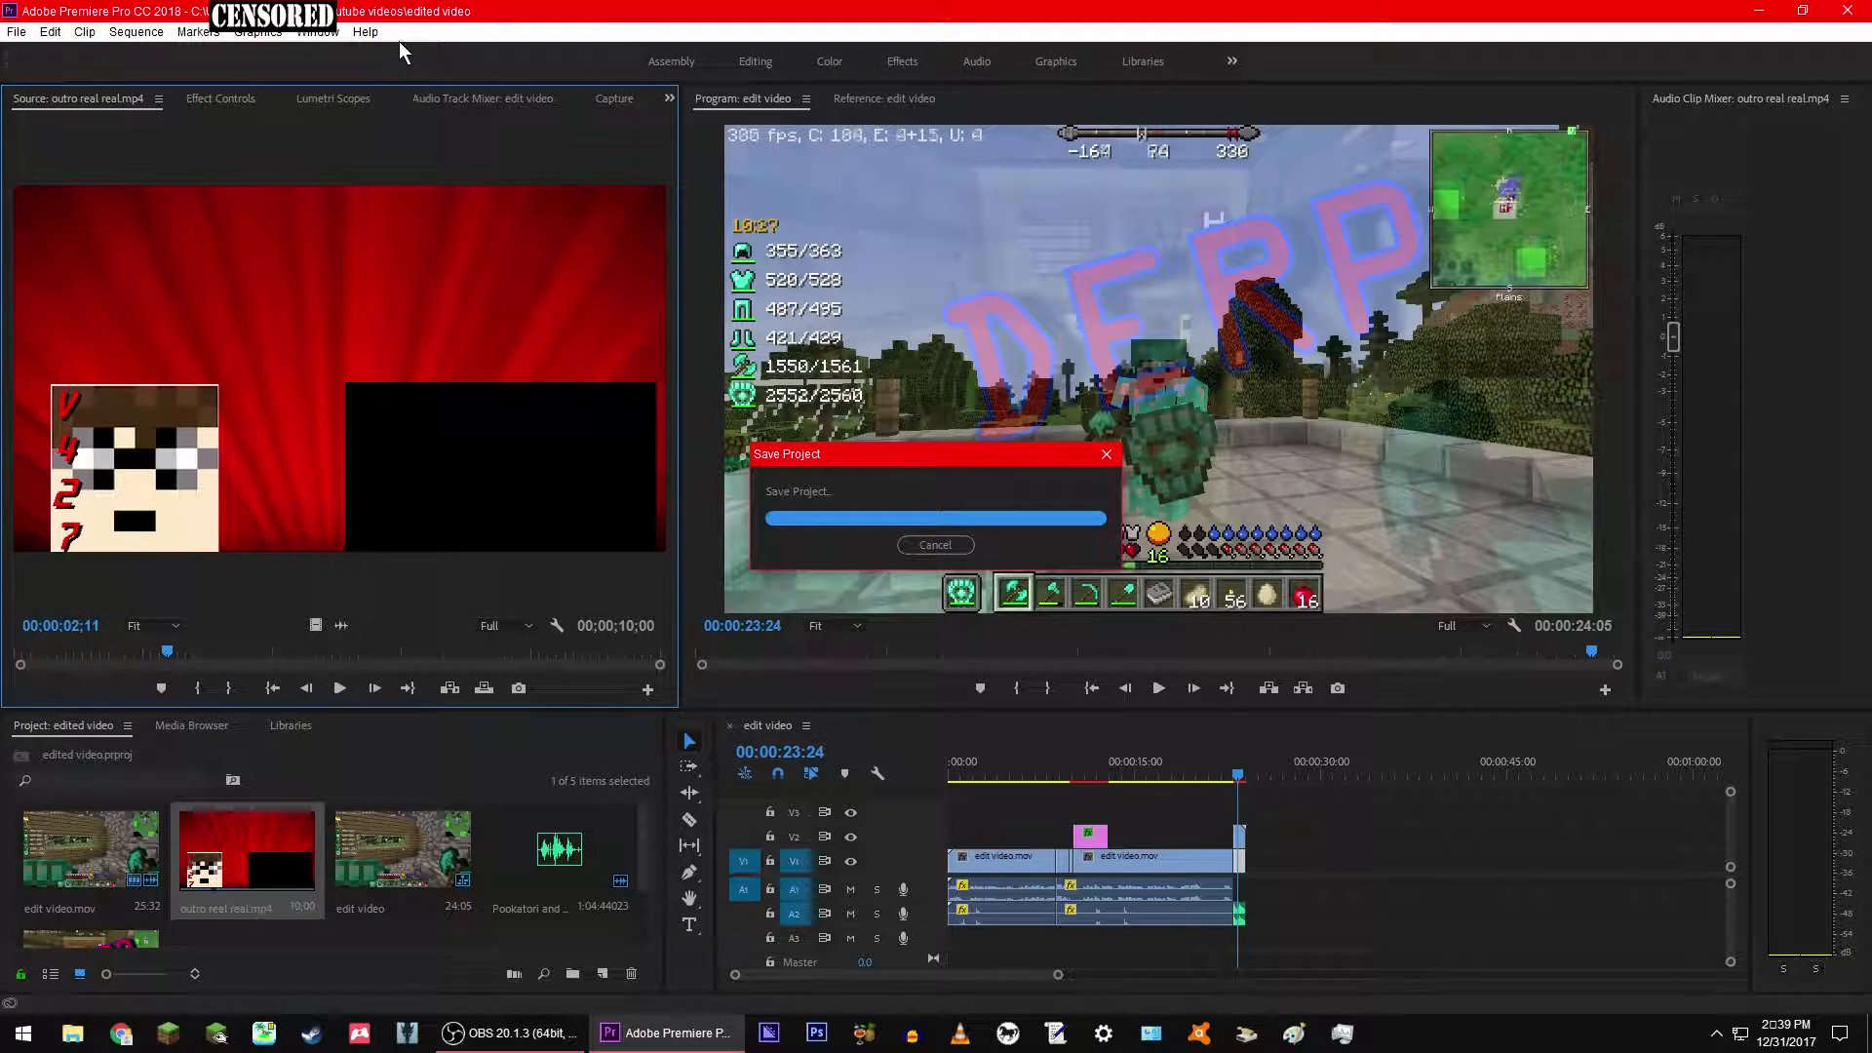
{"action": "left_click", "coordinate": [1848, 11]}
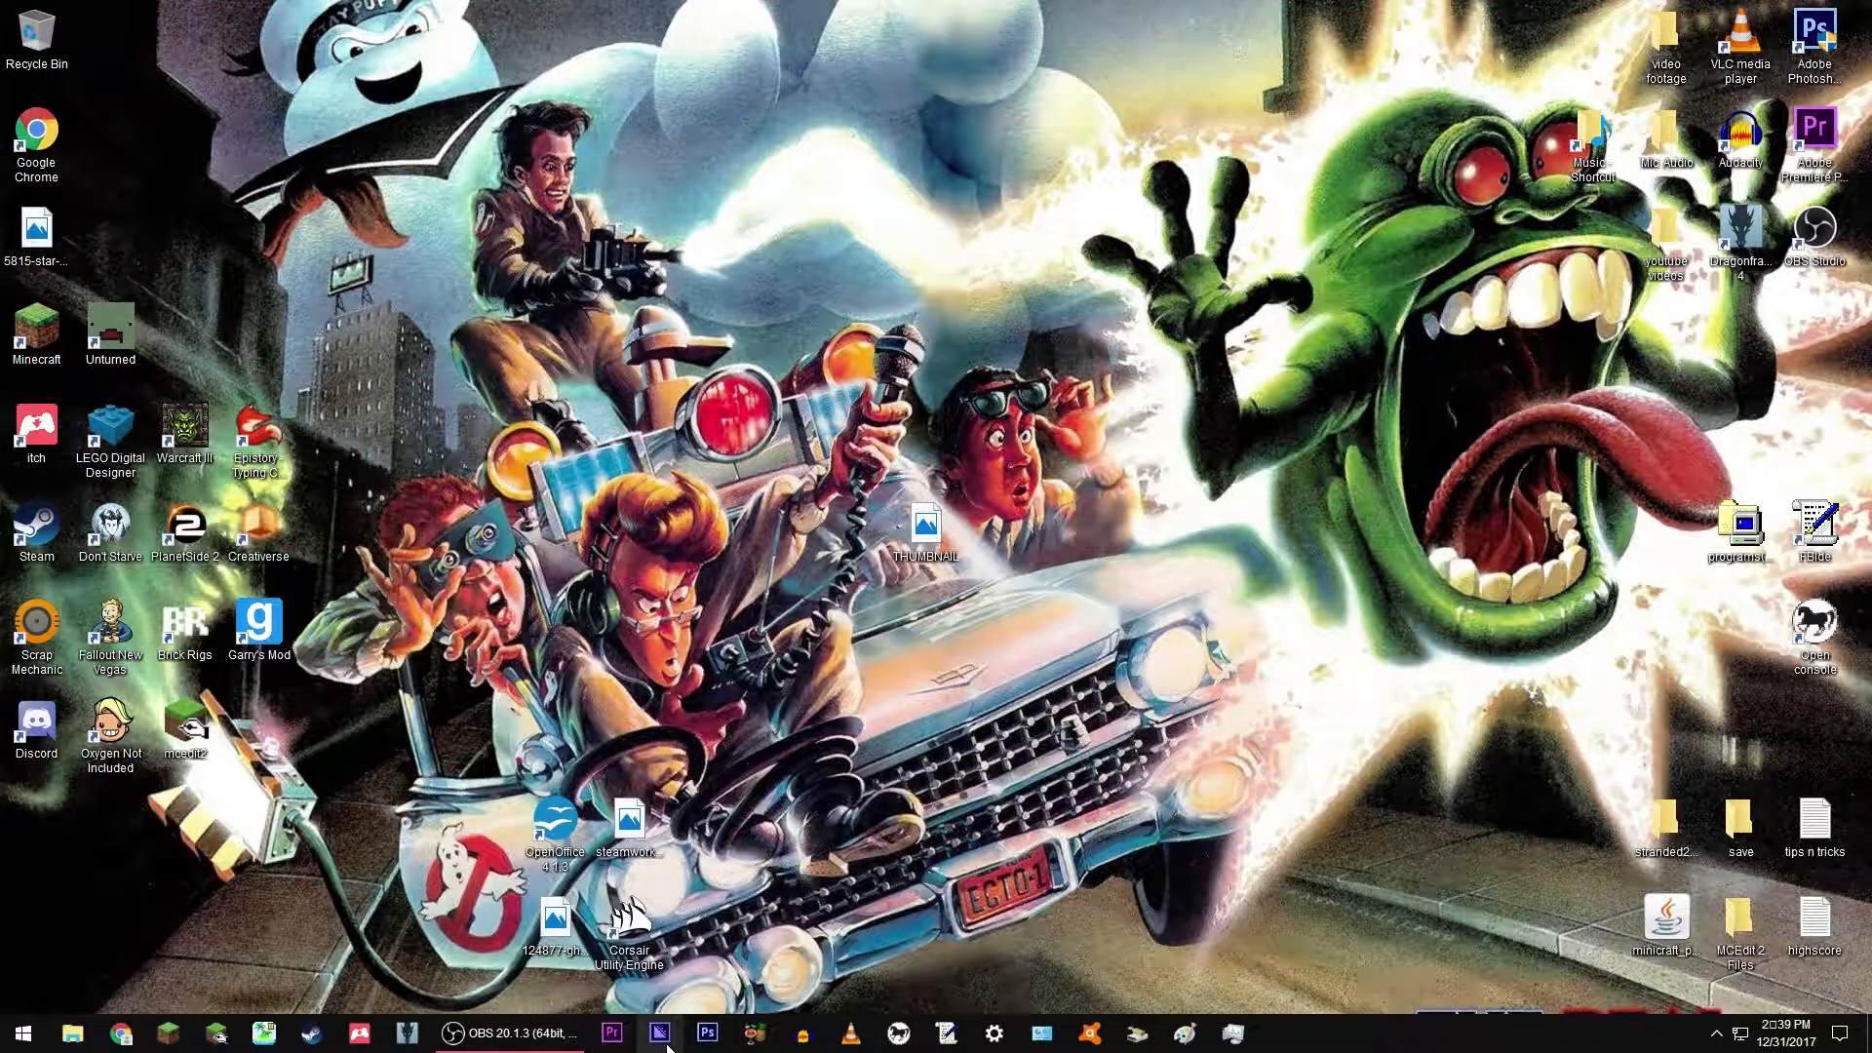
Step: Switch to Adobe Media Encoder and add the "edited video" Premiere project from the youtube videos folder to the queue
{"action": "left_click", "coordinate": [659, 1042]}
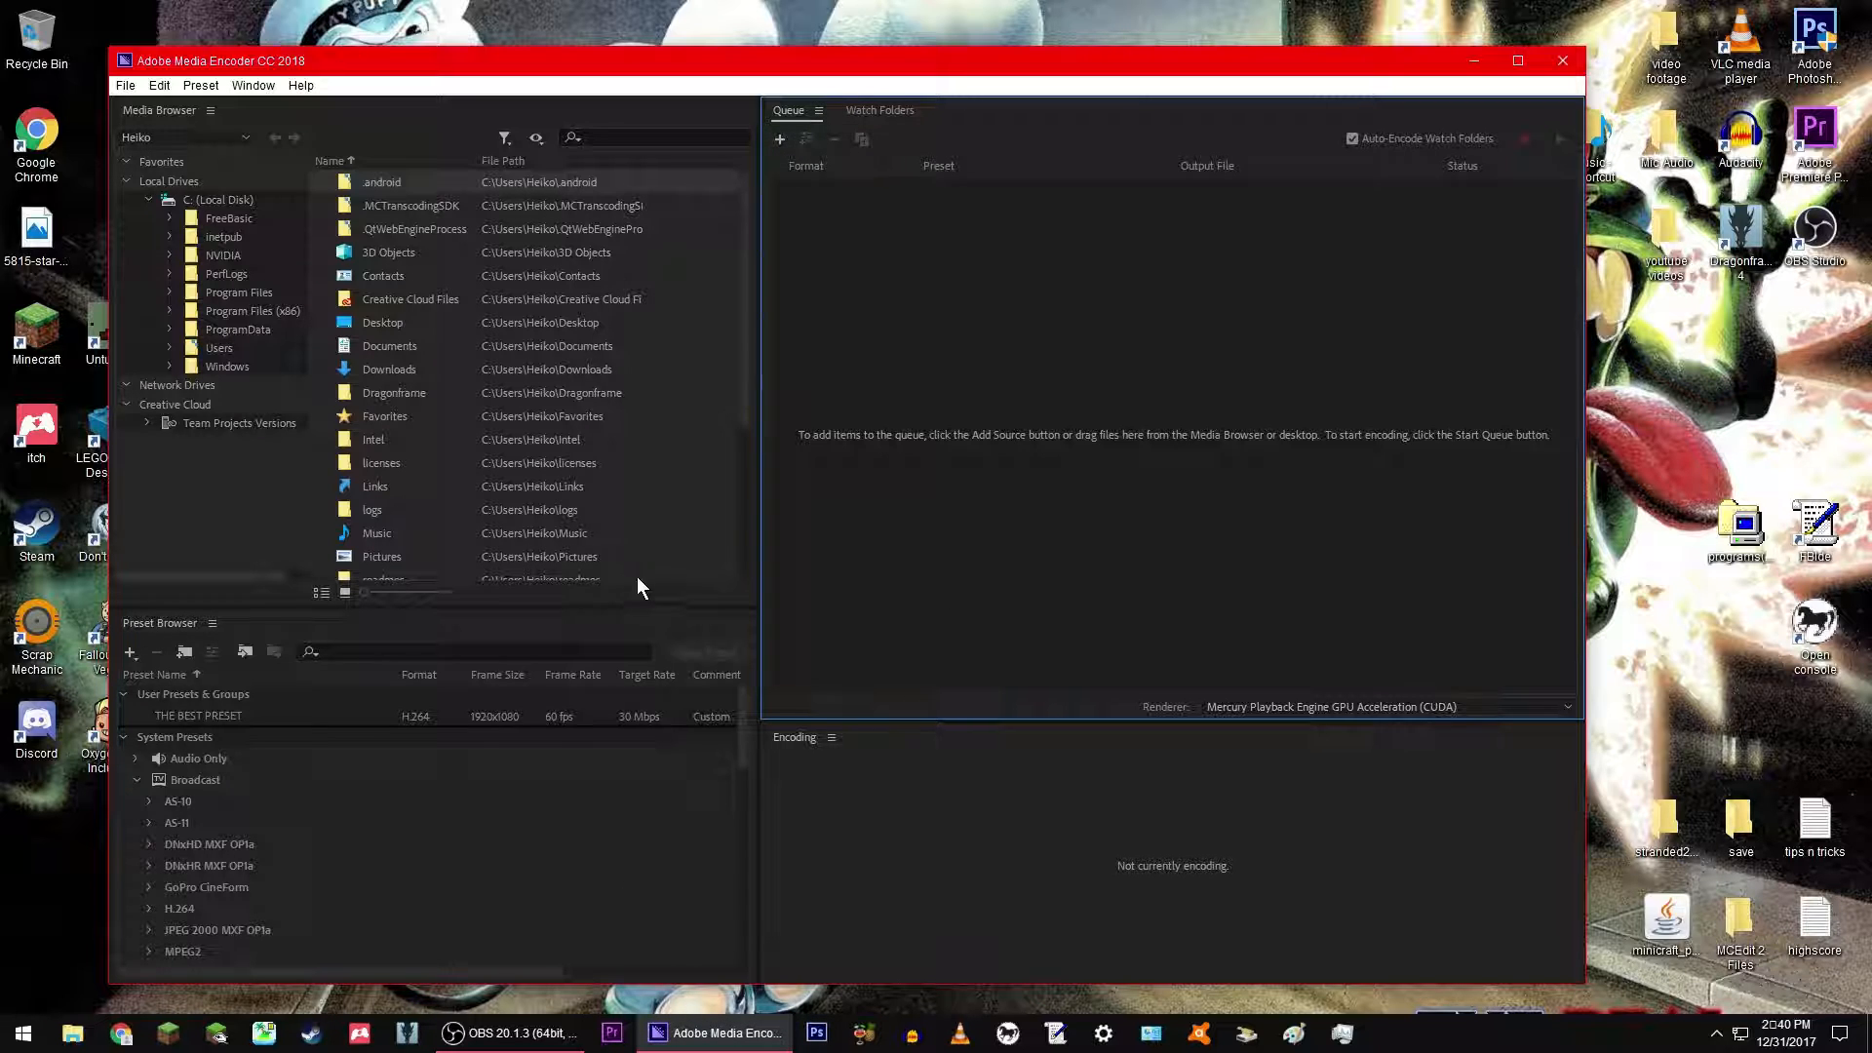
{"action": "left_click", "coordinate": [779, 138]}
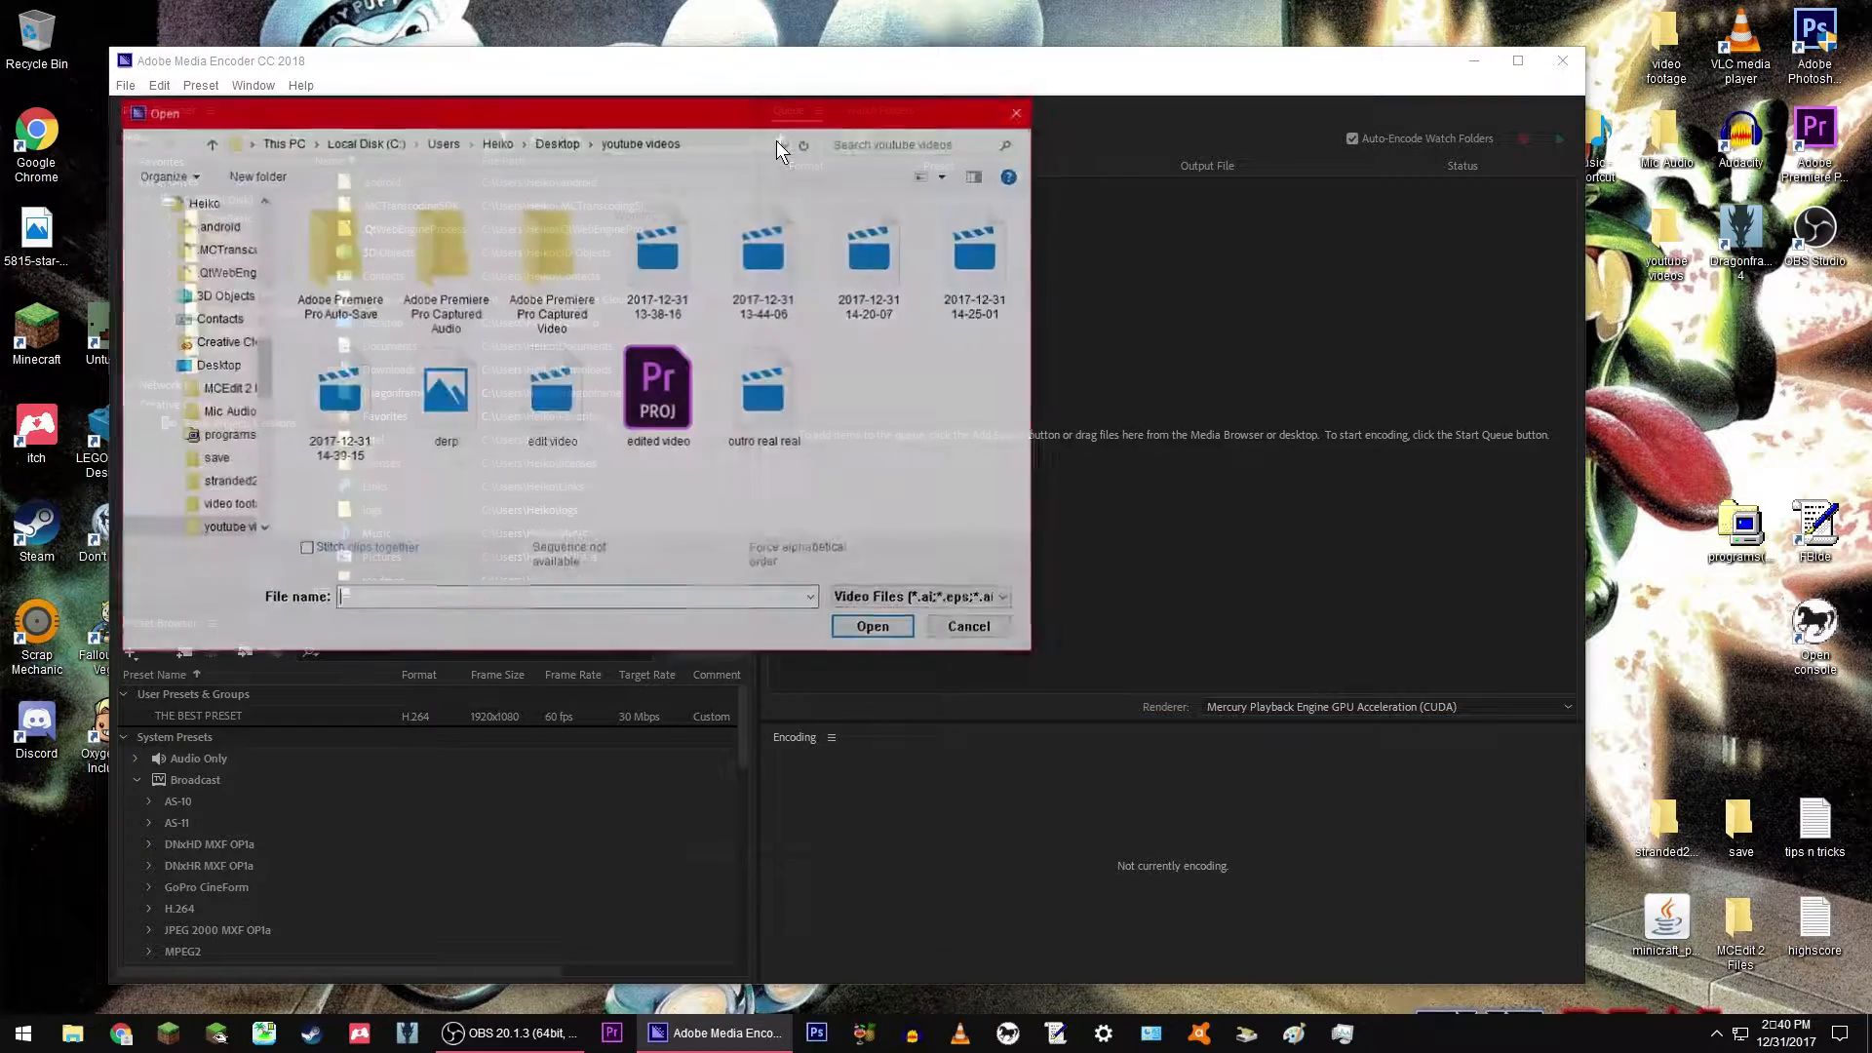
{"action": "left_click", "coordinate": [659, 383]}
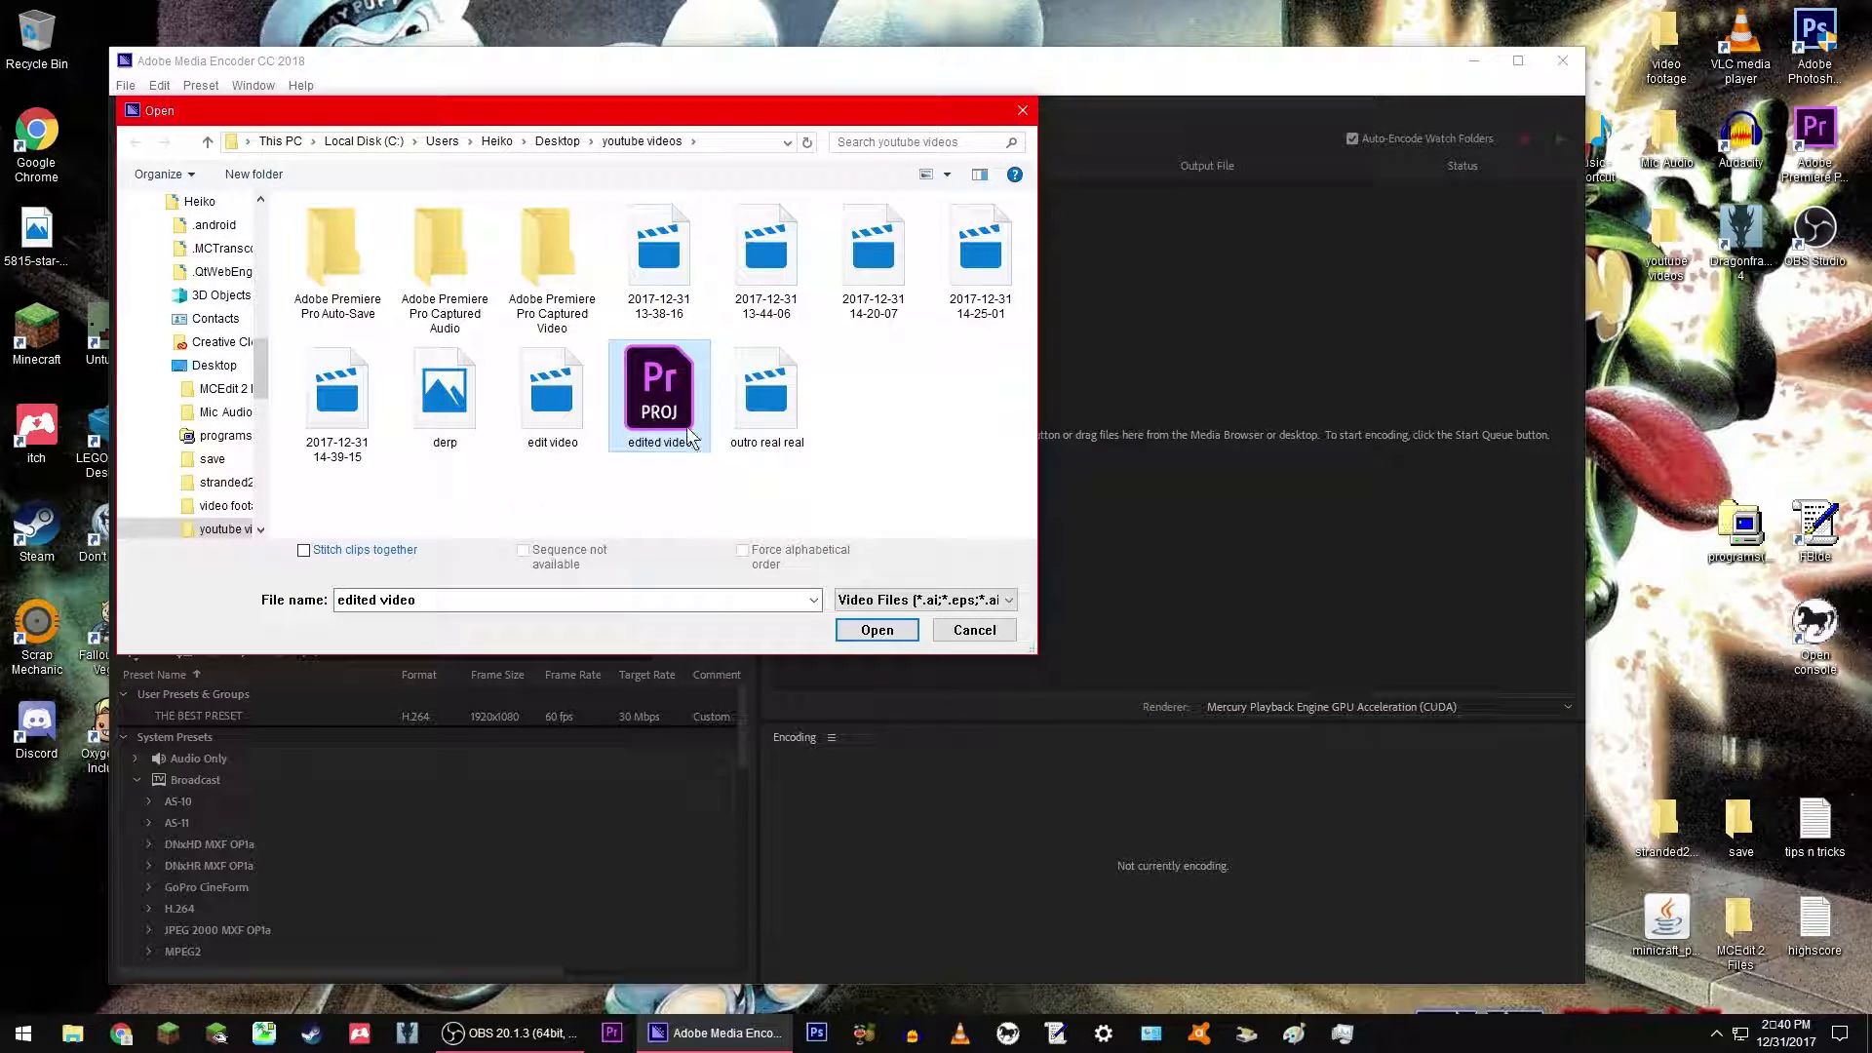
{"action": "left_click", "coordinate": [883, 626]}
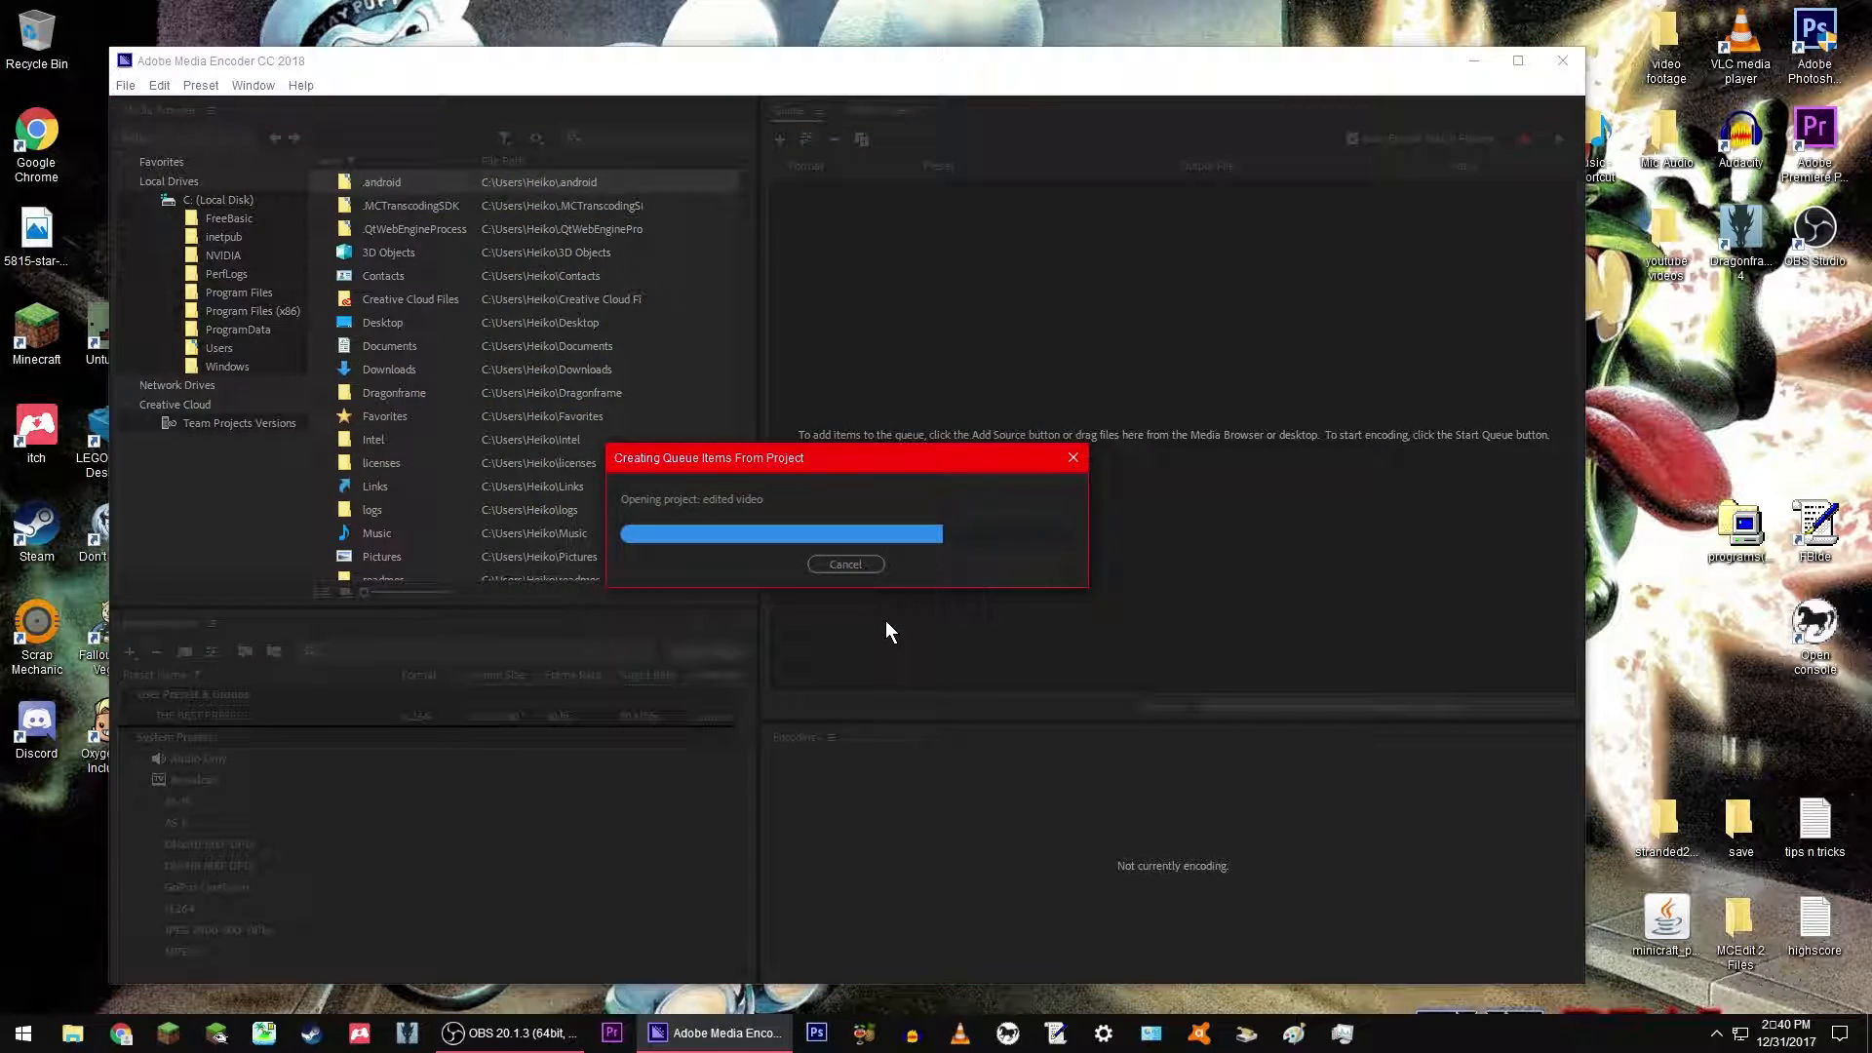
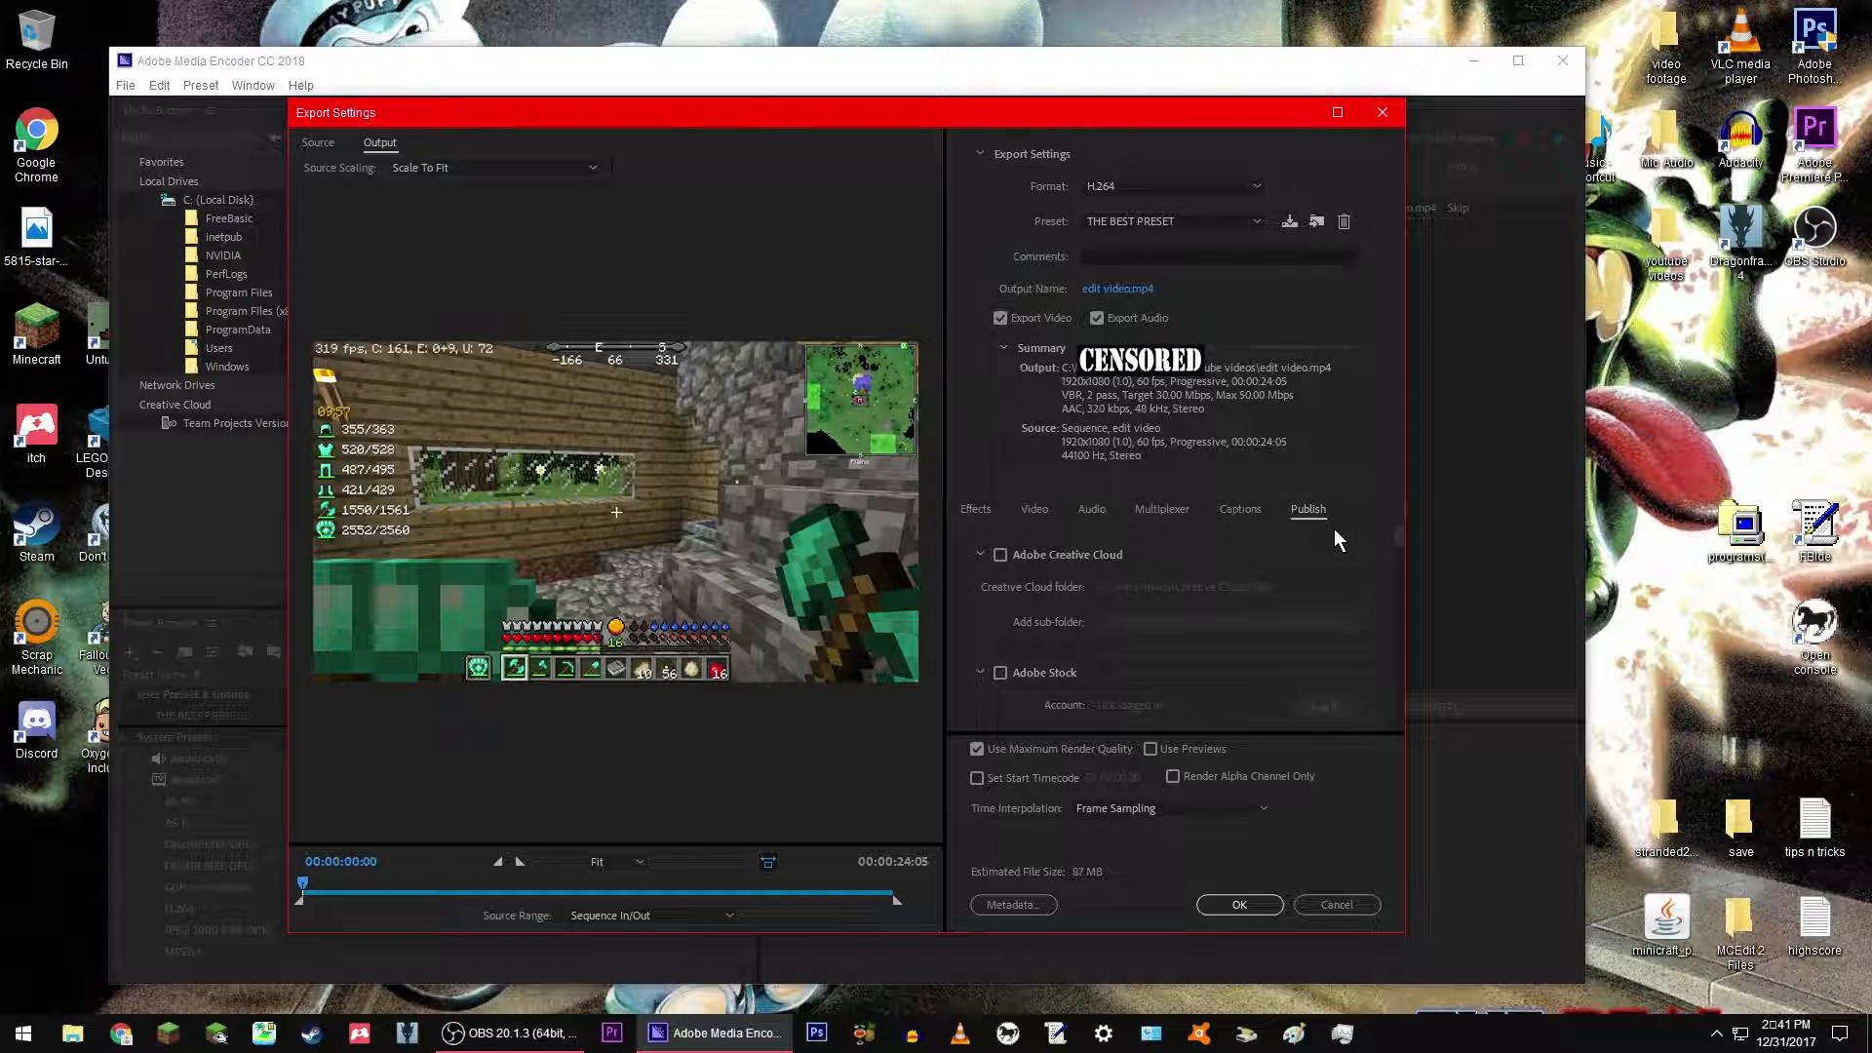
Step: Check the available export formats and keep H.264 as the format
{"action": "left_click", "coordinate": [1041, 506]}
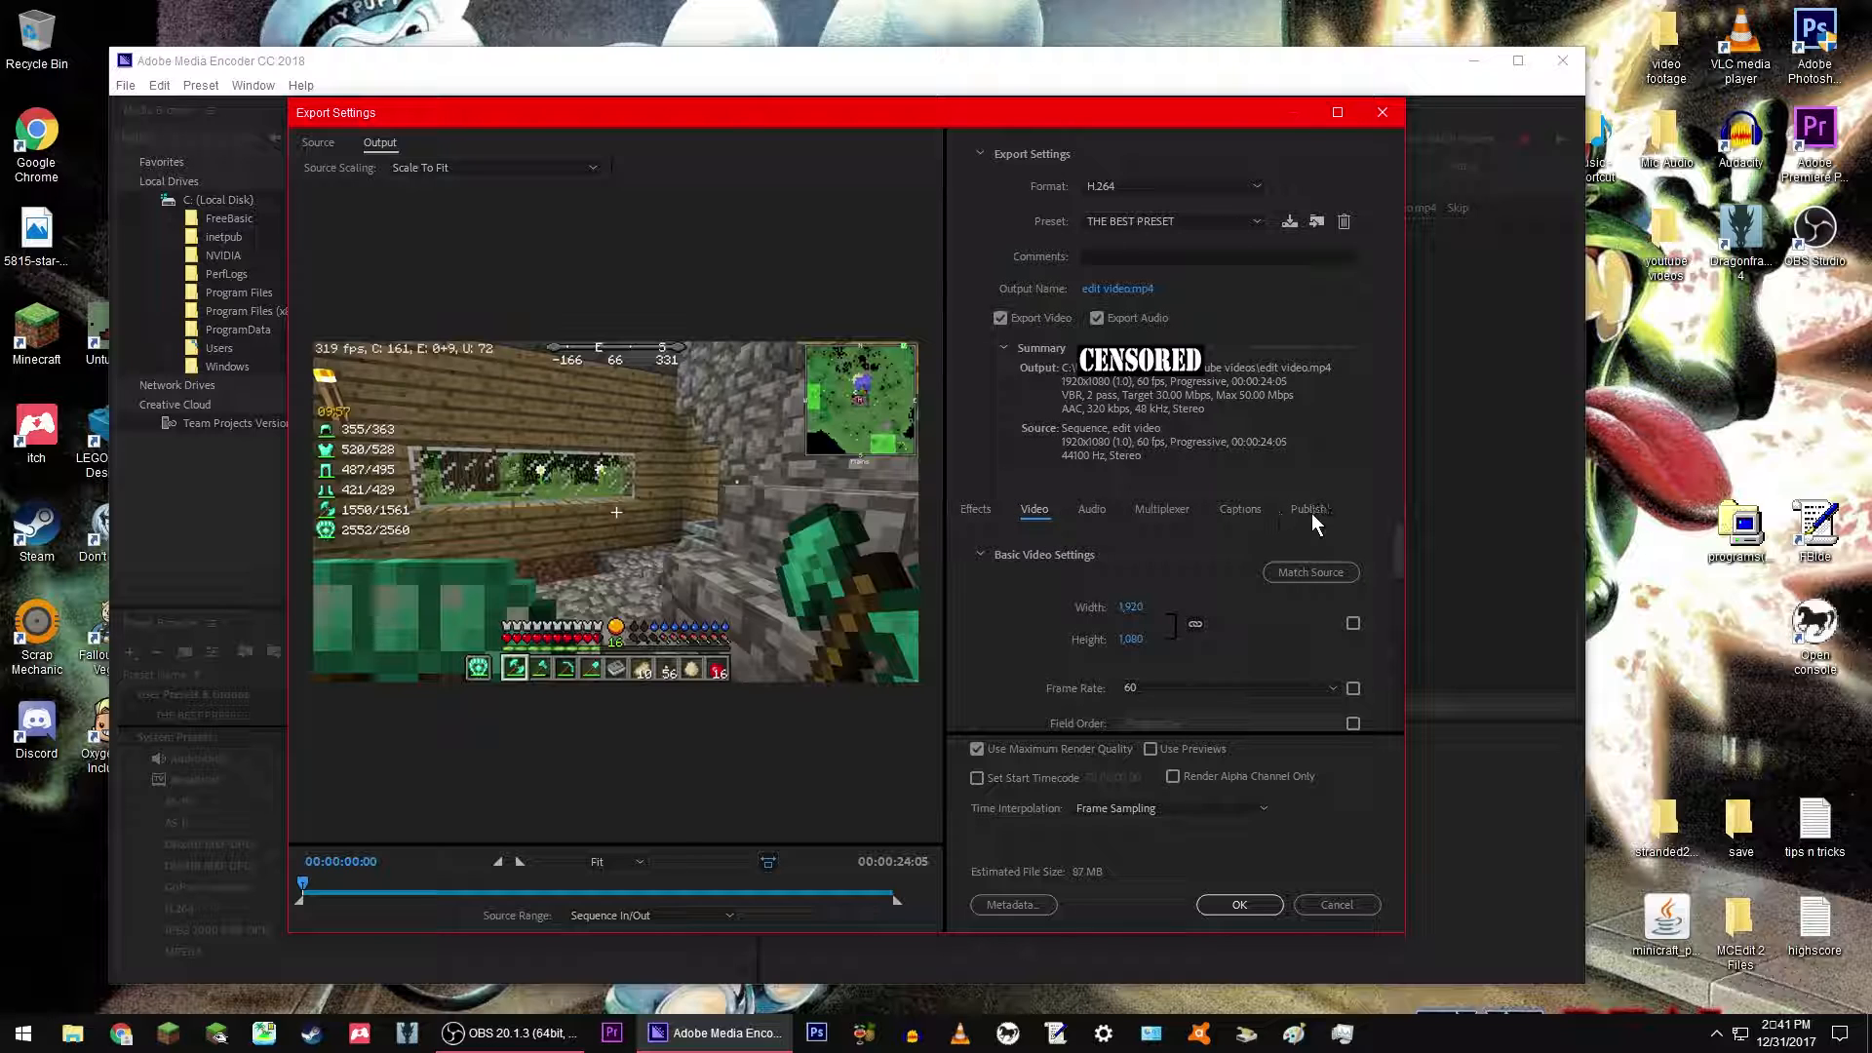
{"action": "left_click", "coordinate": [1125, 187]}
{"action": "left_click", "coordinate": [1125, 186]}
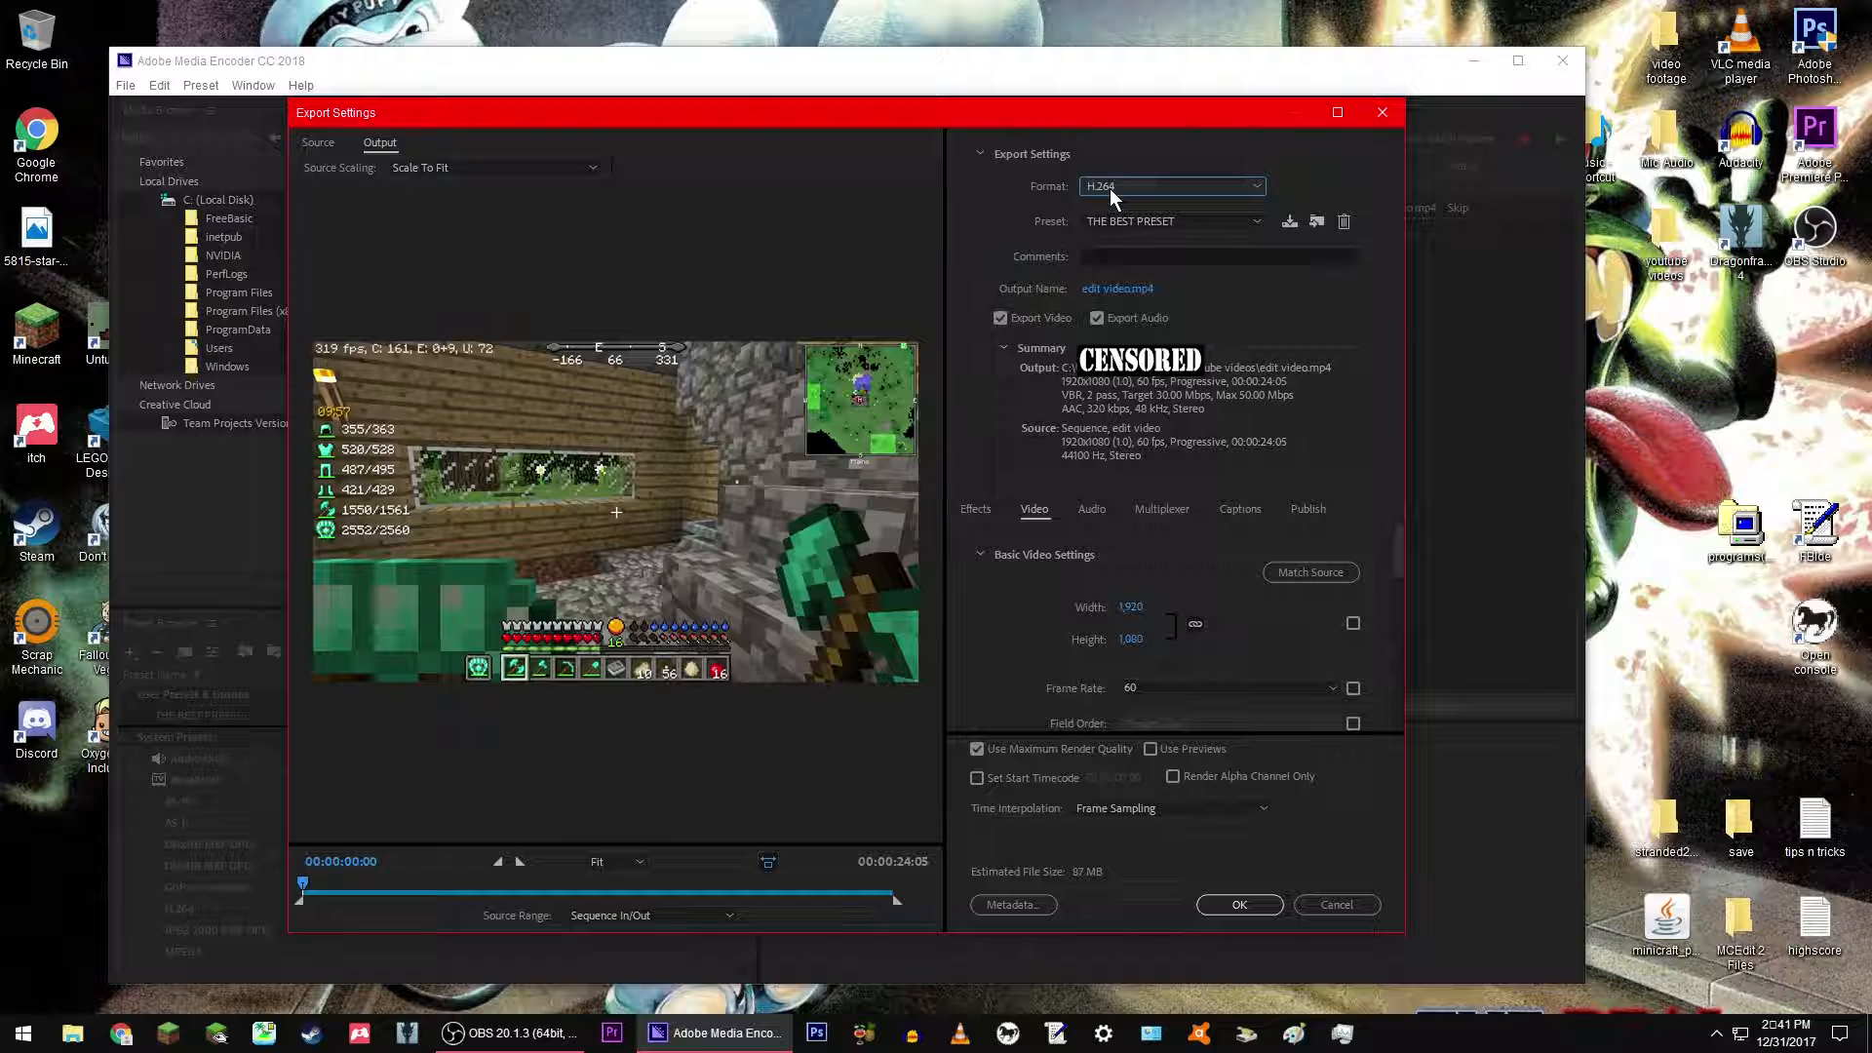
{"action": "left_click", "coordinate": [1122, 186]}
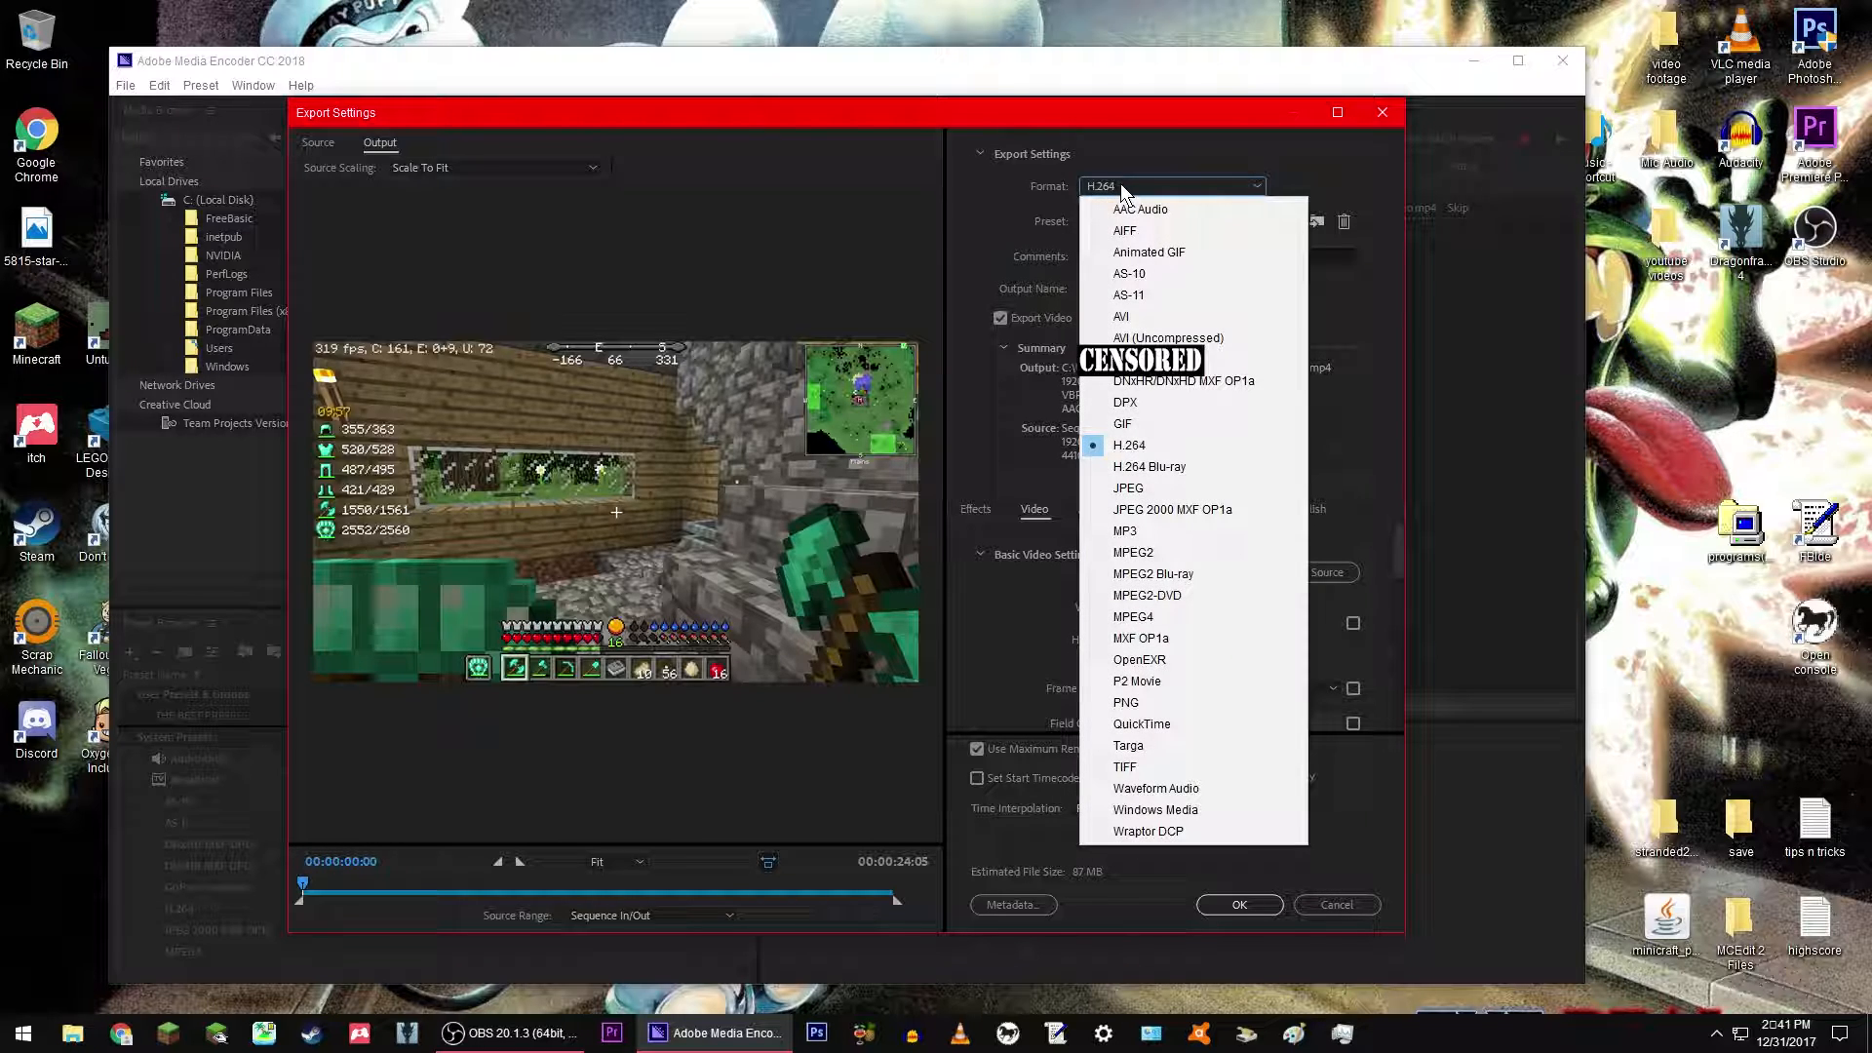
{"action": "left_click", "coordinate": [1121, 185]}
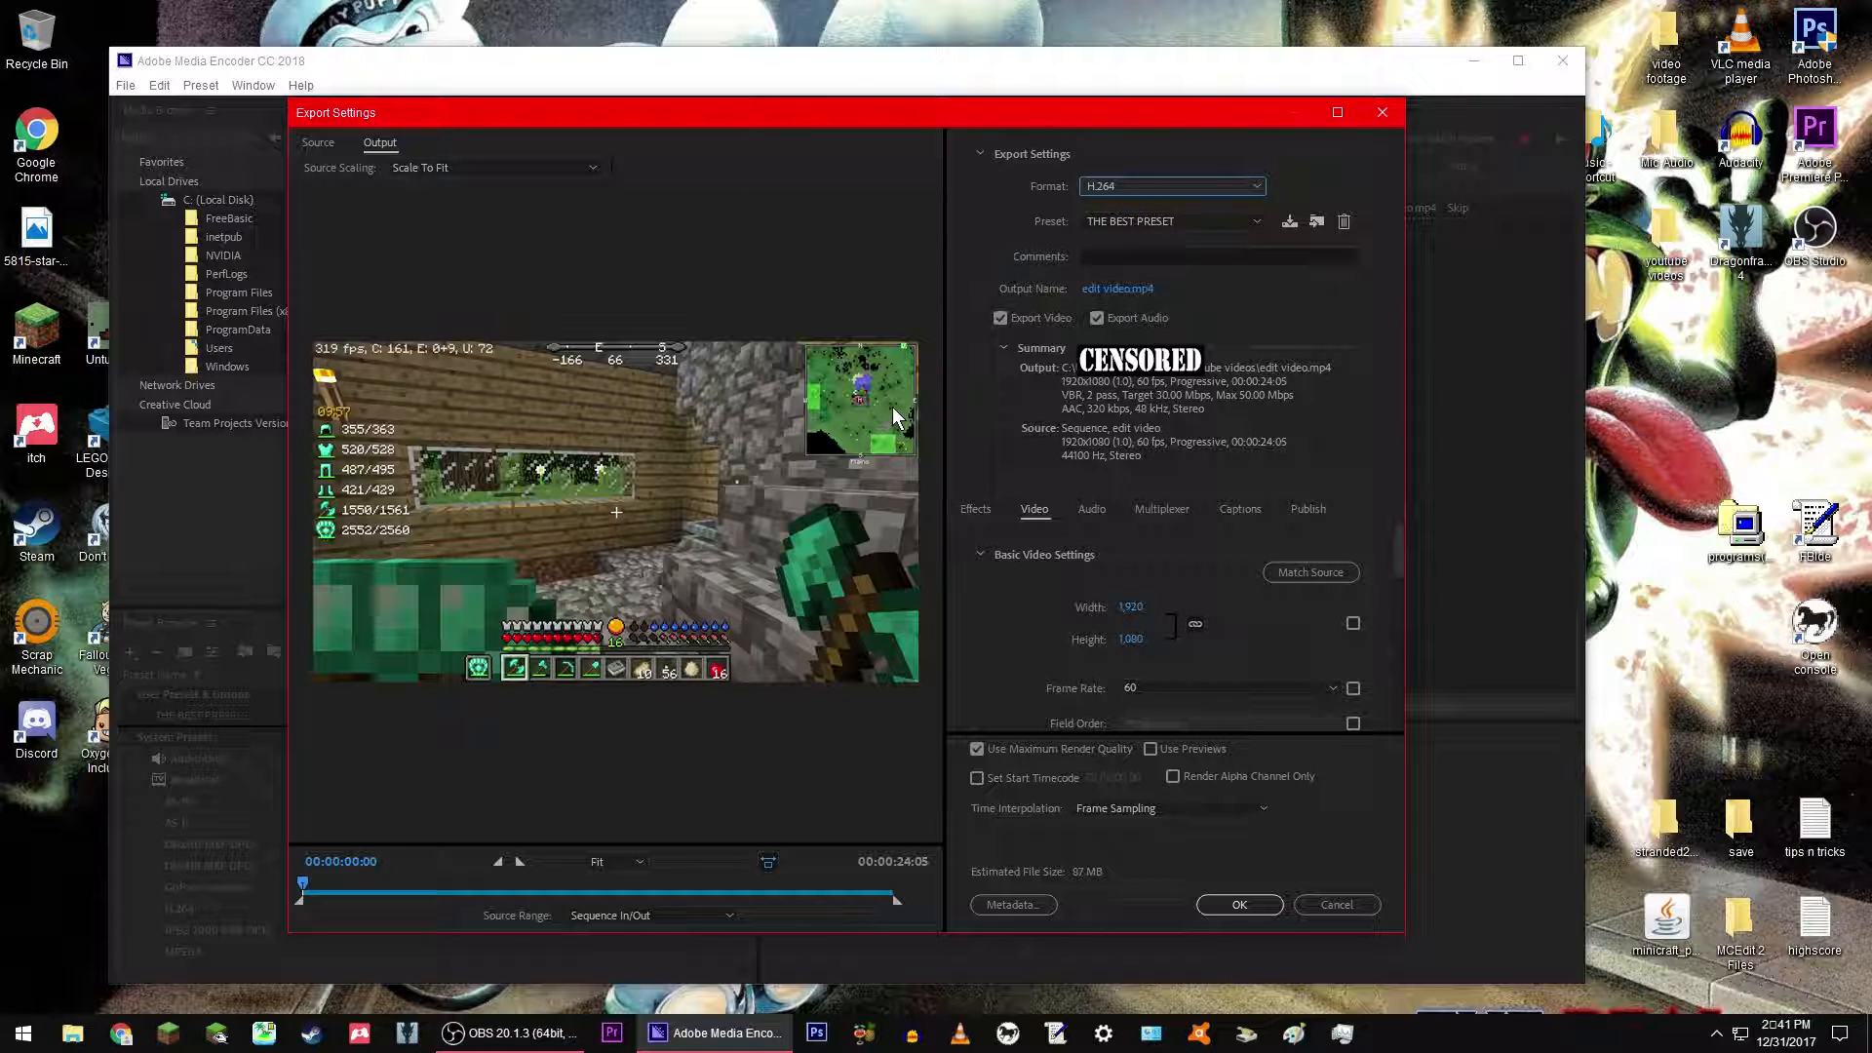
{"action": "left_click", "coordinate": [1097, 318]}
Step: Examine the export's basic video settings, including frame size and frame rate, and its bitrate settings
{"action": "left_click", "coordinate": [1036, 511]}
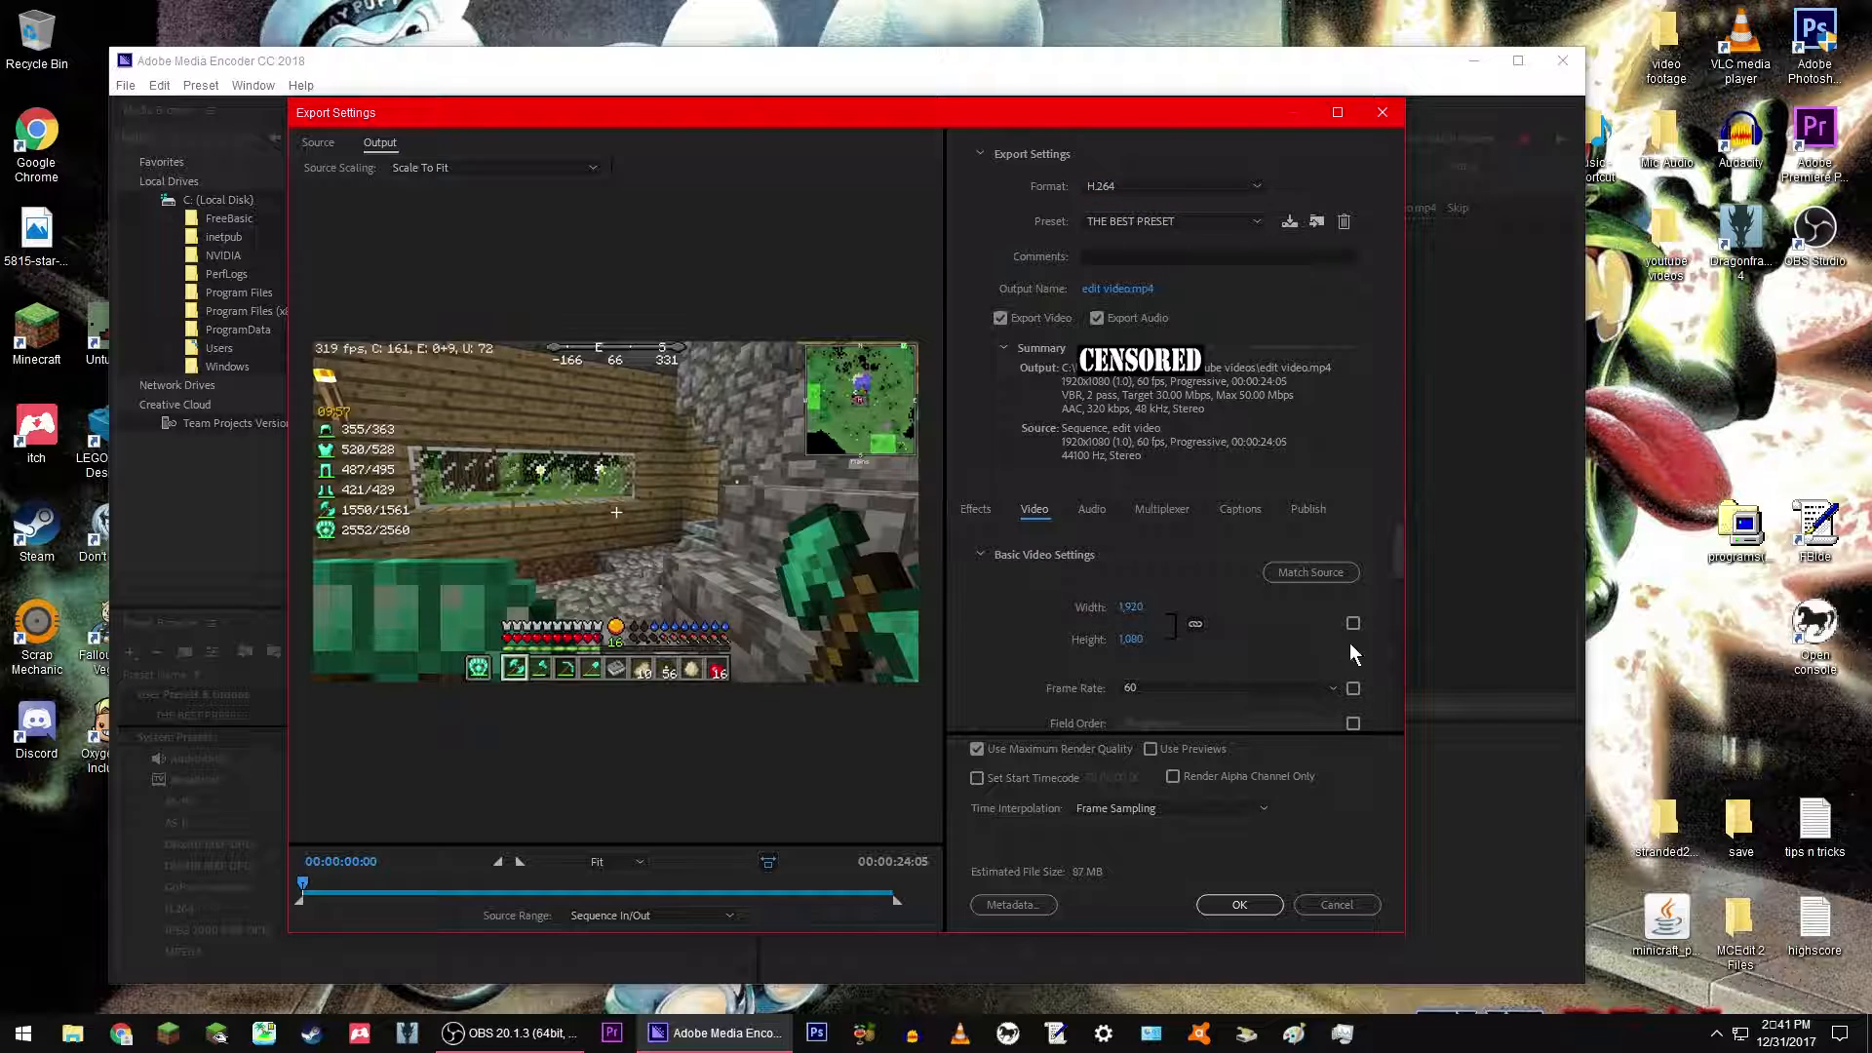
{"action": "scroll", "coordinate": [1031, 603], "scroll_direction": "down", "scroll_amount": 2}
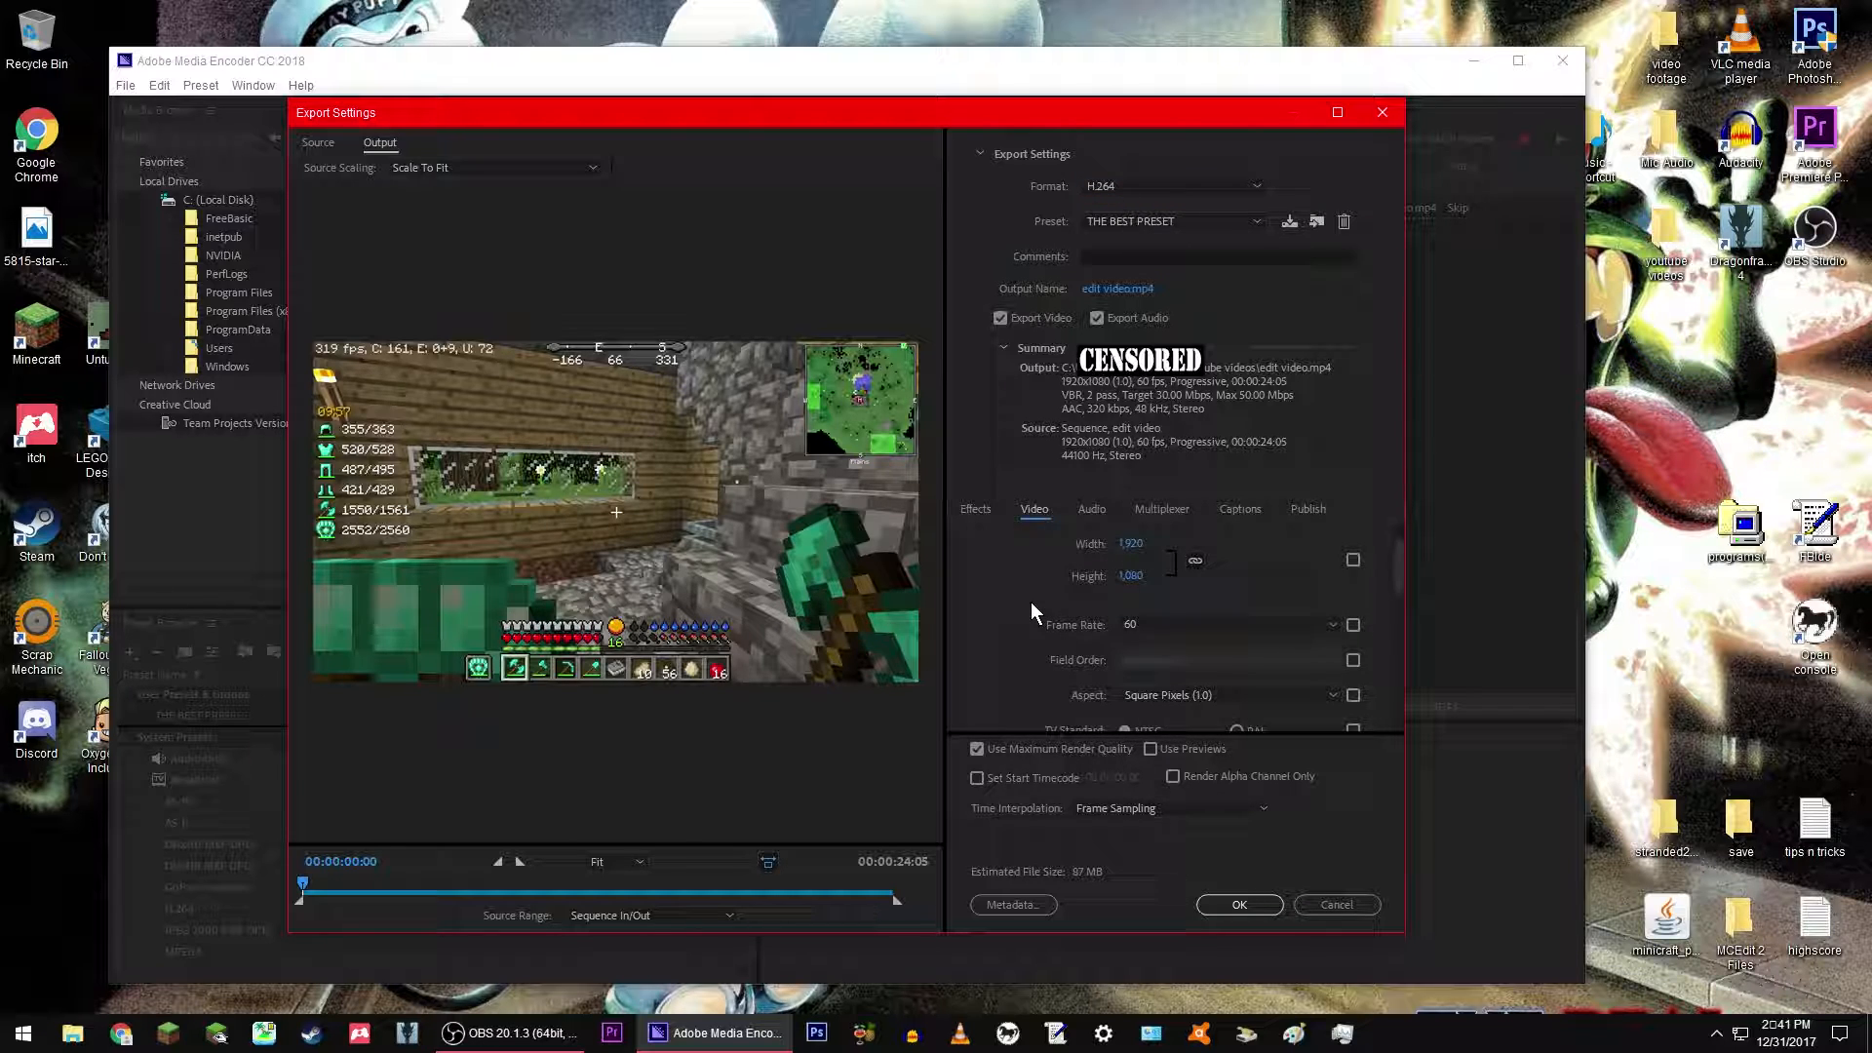
{"action": "scroll", "coordinate": [1031, 602], "scroll_direction": "up", "scroll_amount": 2}
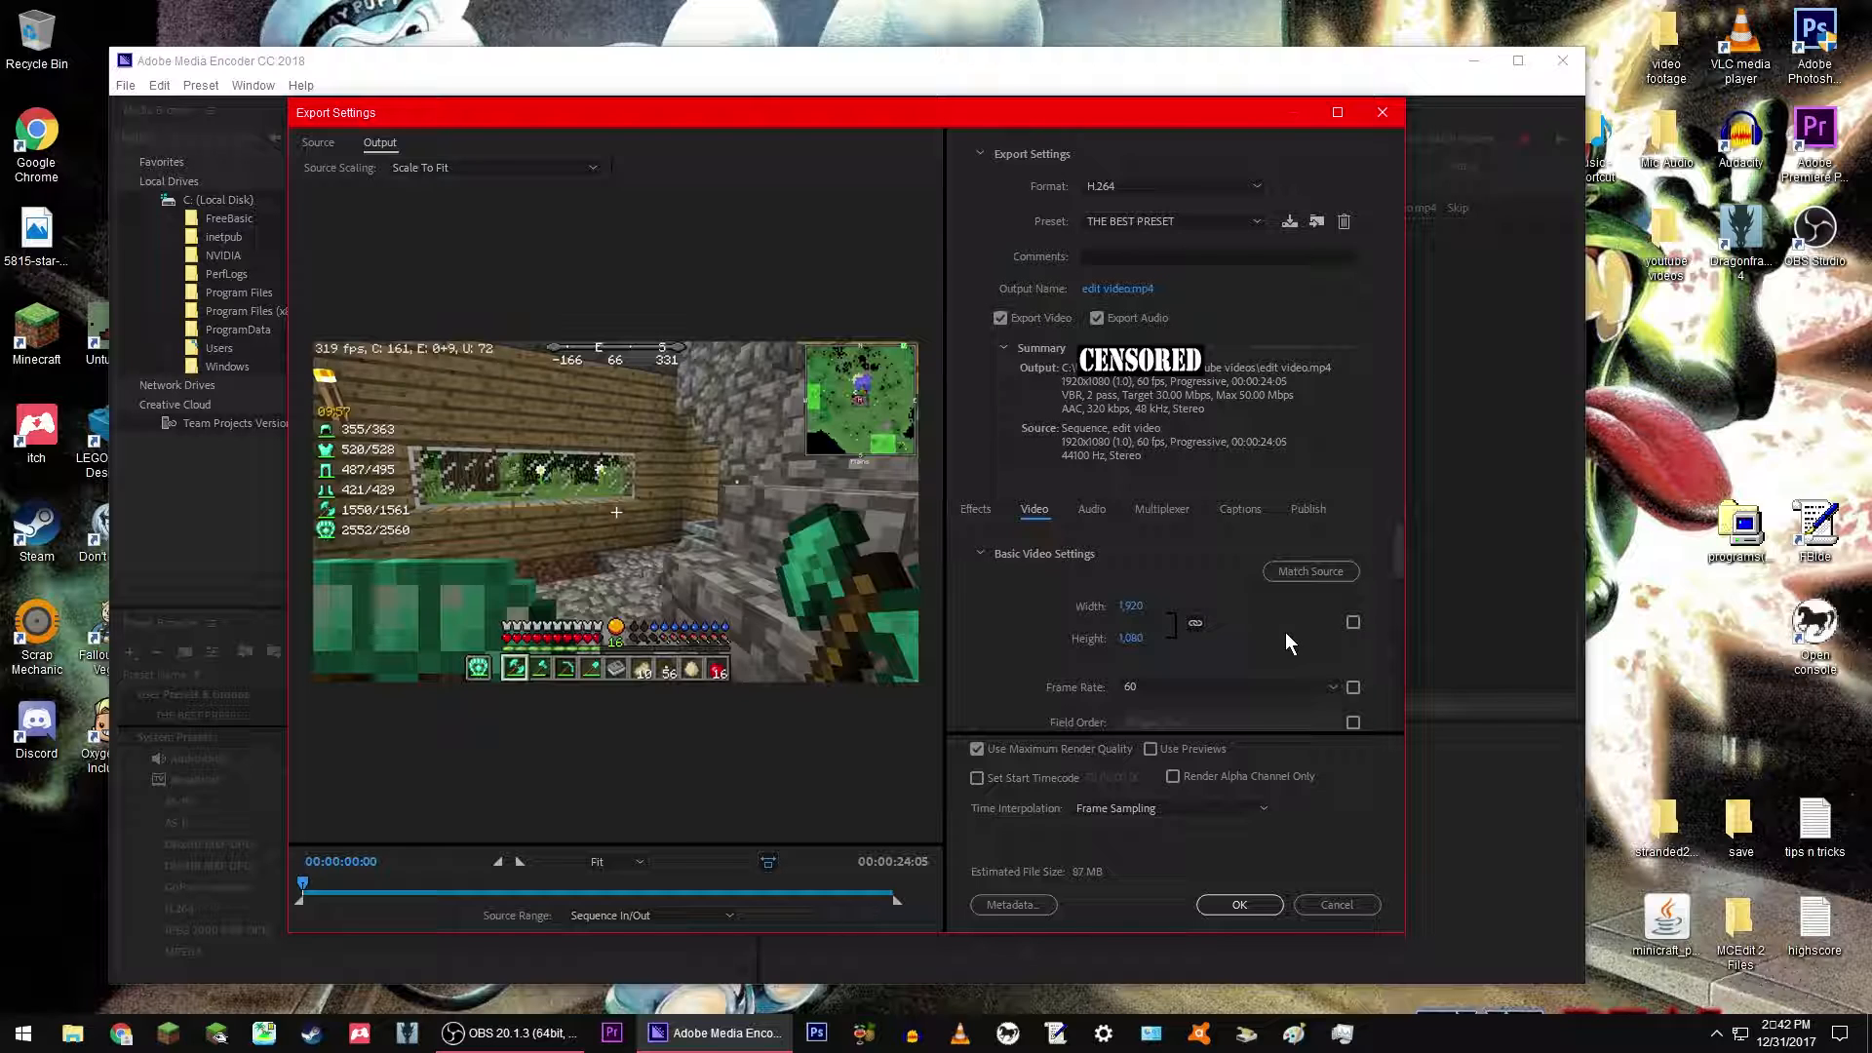
{"action": "scroll", "coordinate": [1287, 632], "scroll_direction": "down", "scroll_amount": 1}
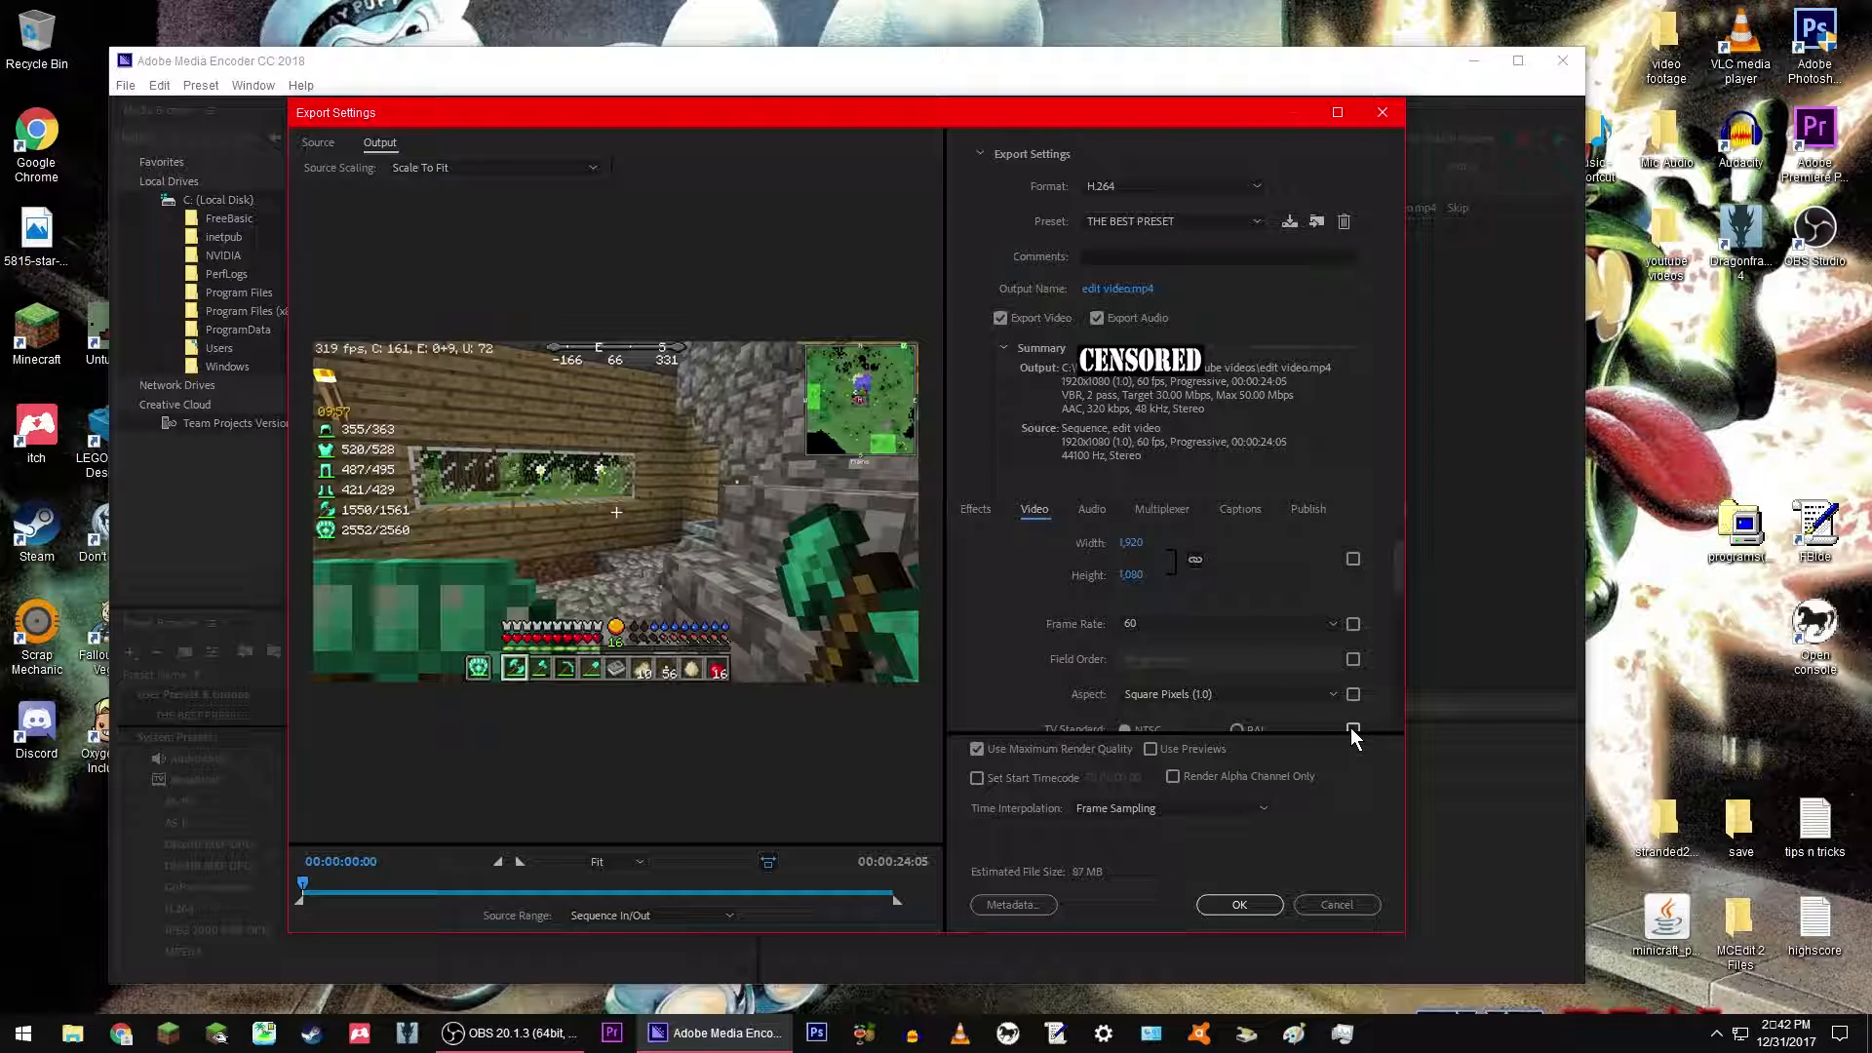
{"action": "scroll", "coordinate": [1292, 669], "scroll_direction": "up", "scroll_amount": 1}
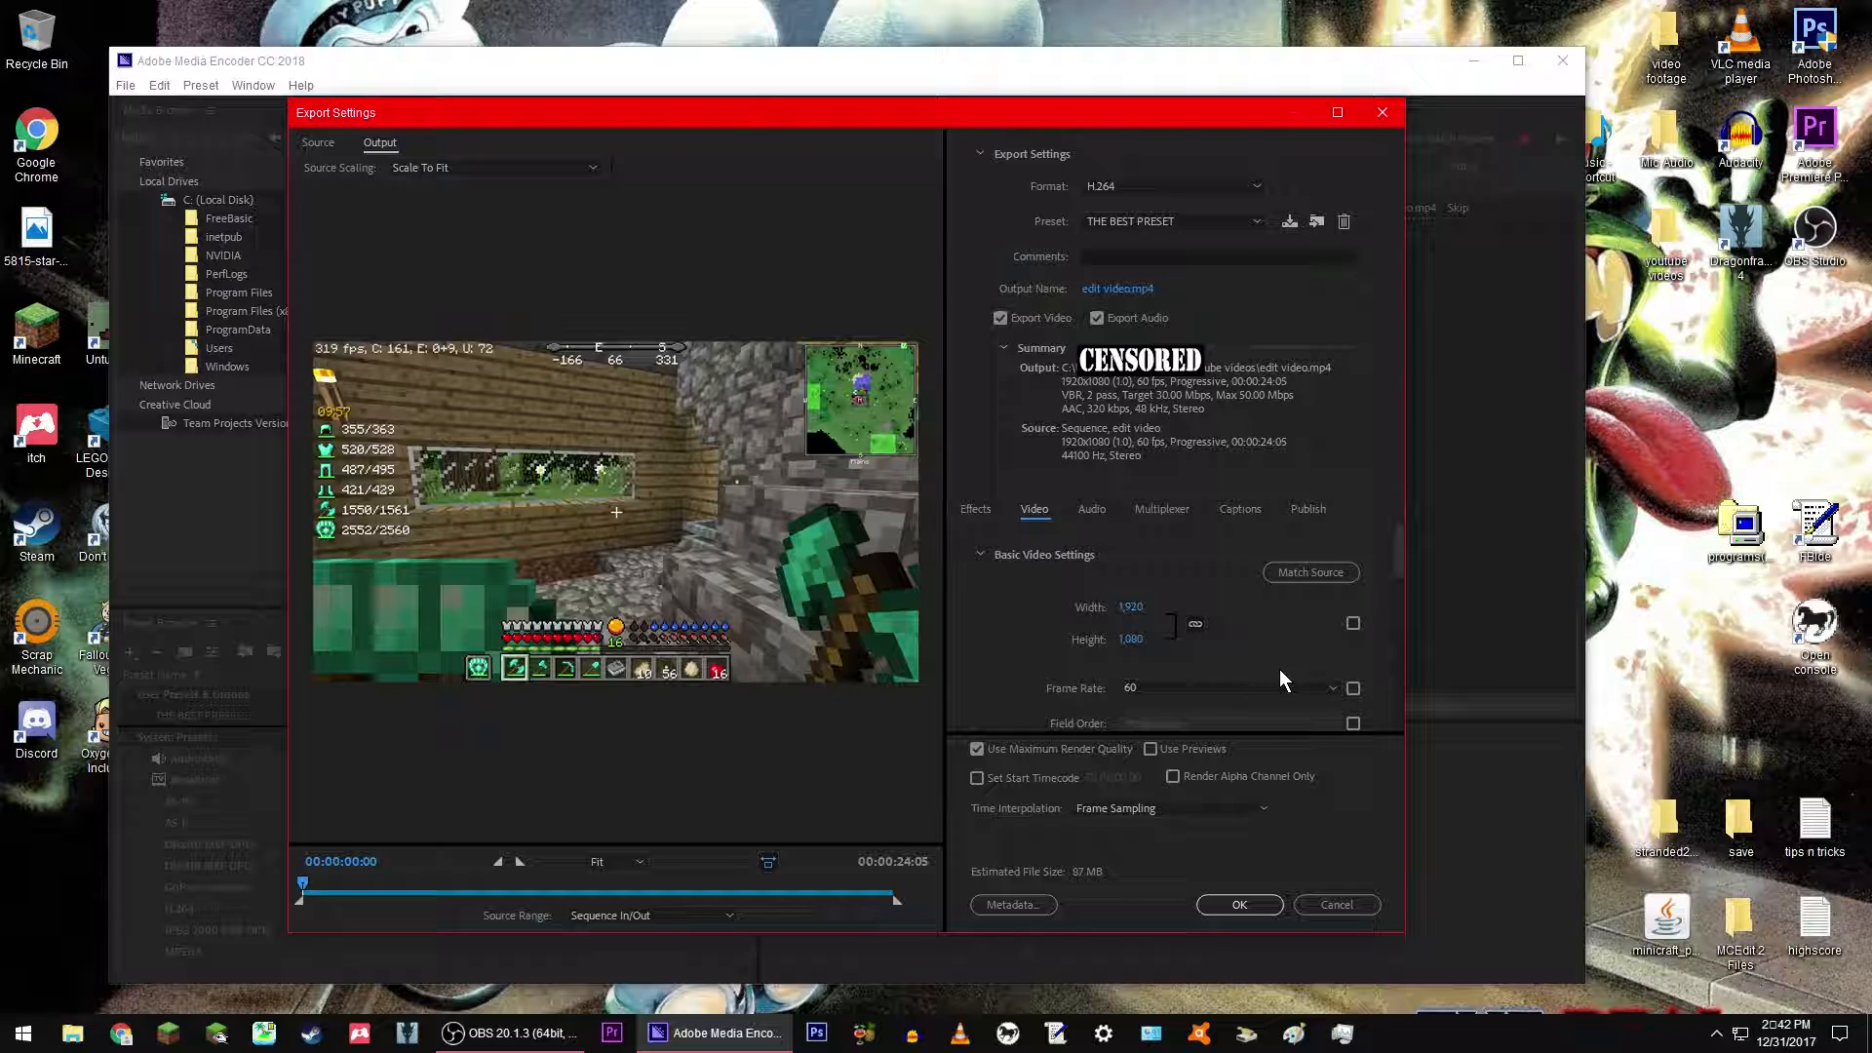
{"action": "scroll", "coordinate": [1239, 674], "scroll_direction": "down", "scroll_amount": 1}
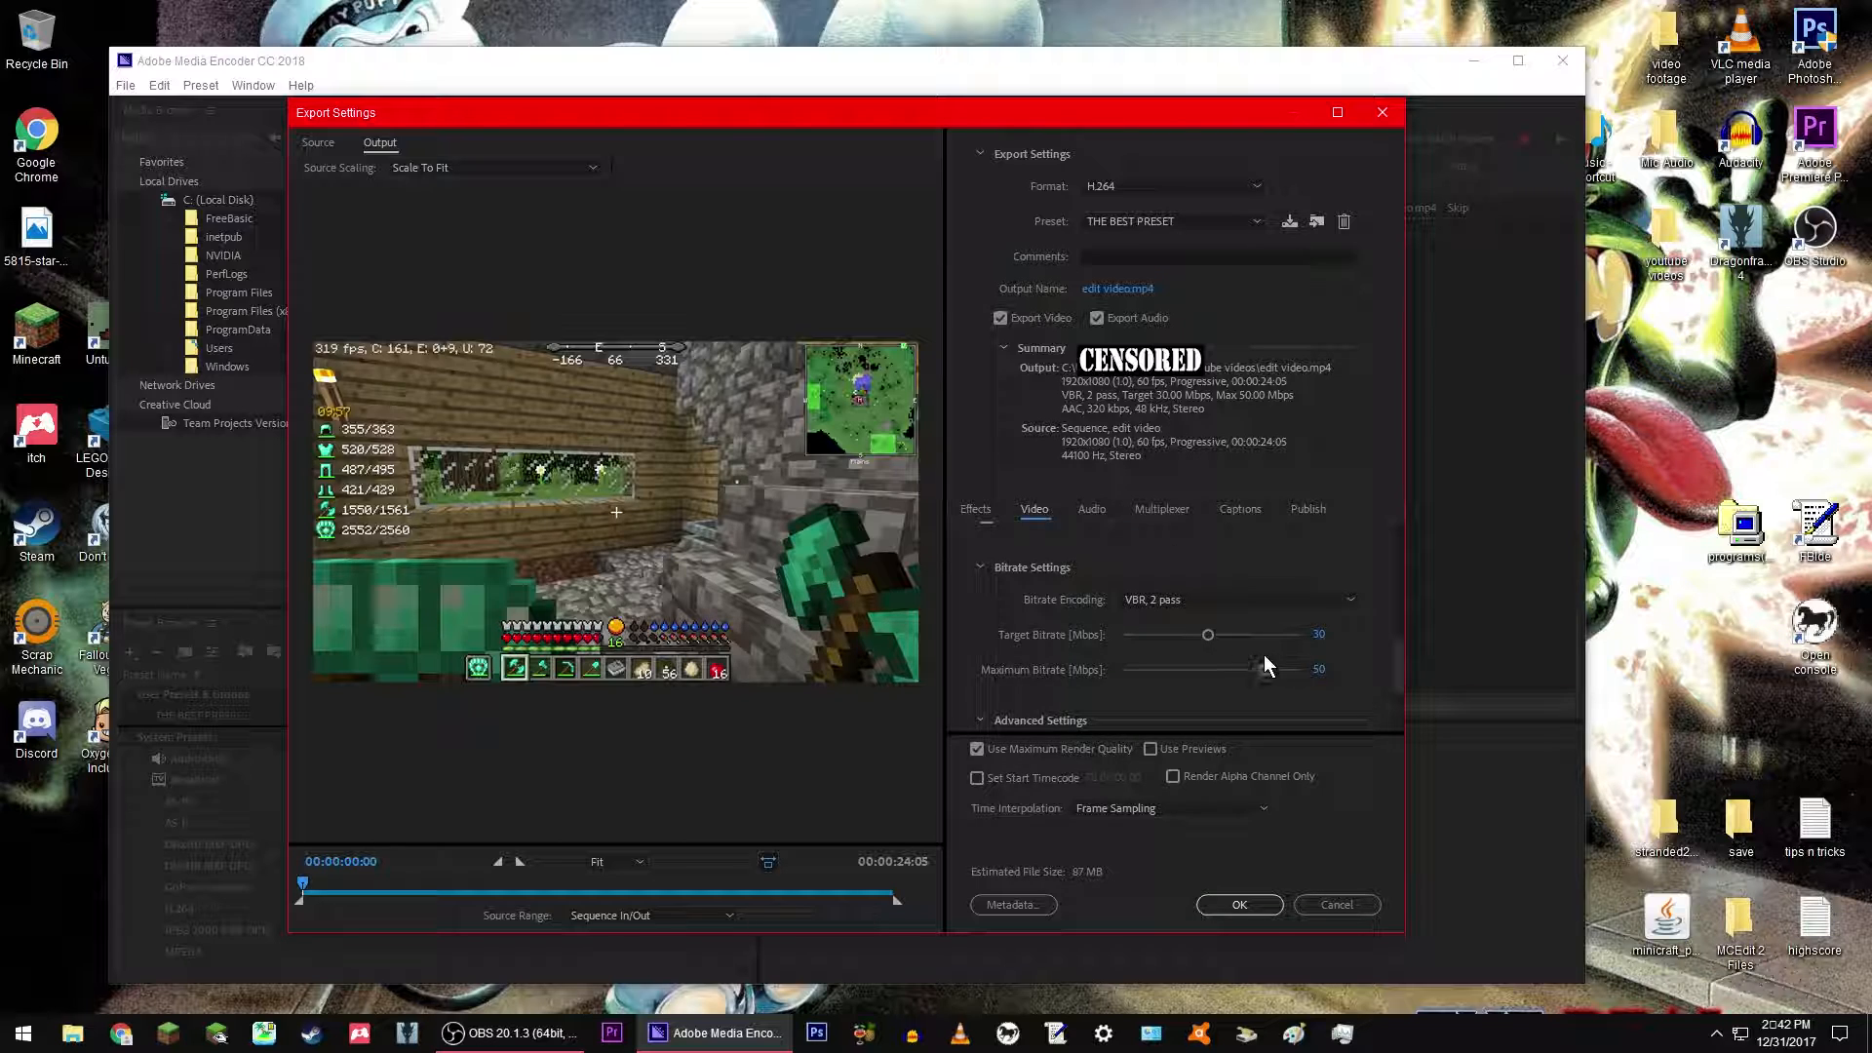
{"action": "scroll", "coordinate": [1243, 613], "scroll_direction": "up", "scroll_amount": 1}
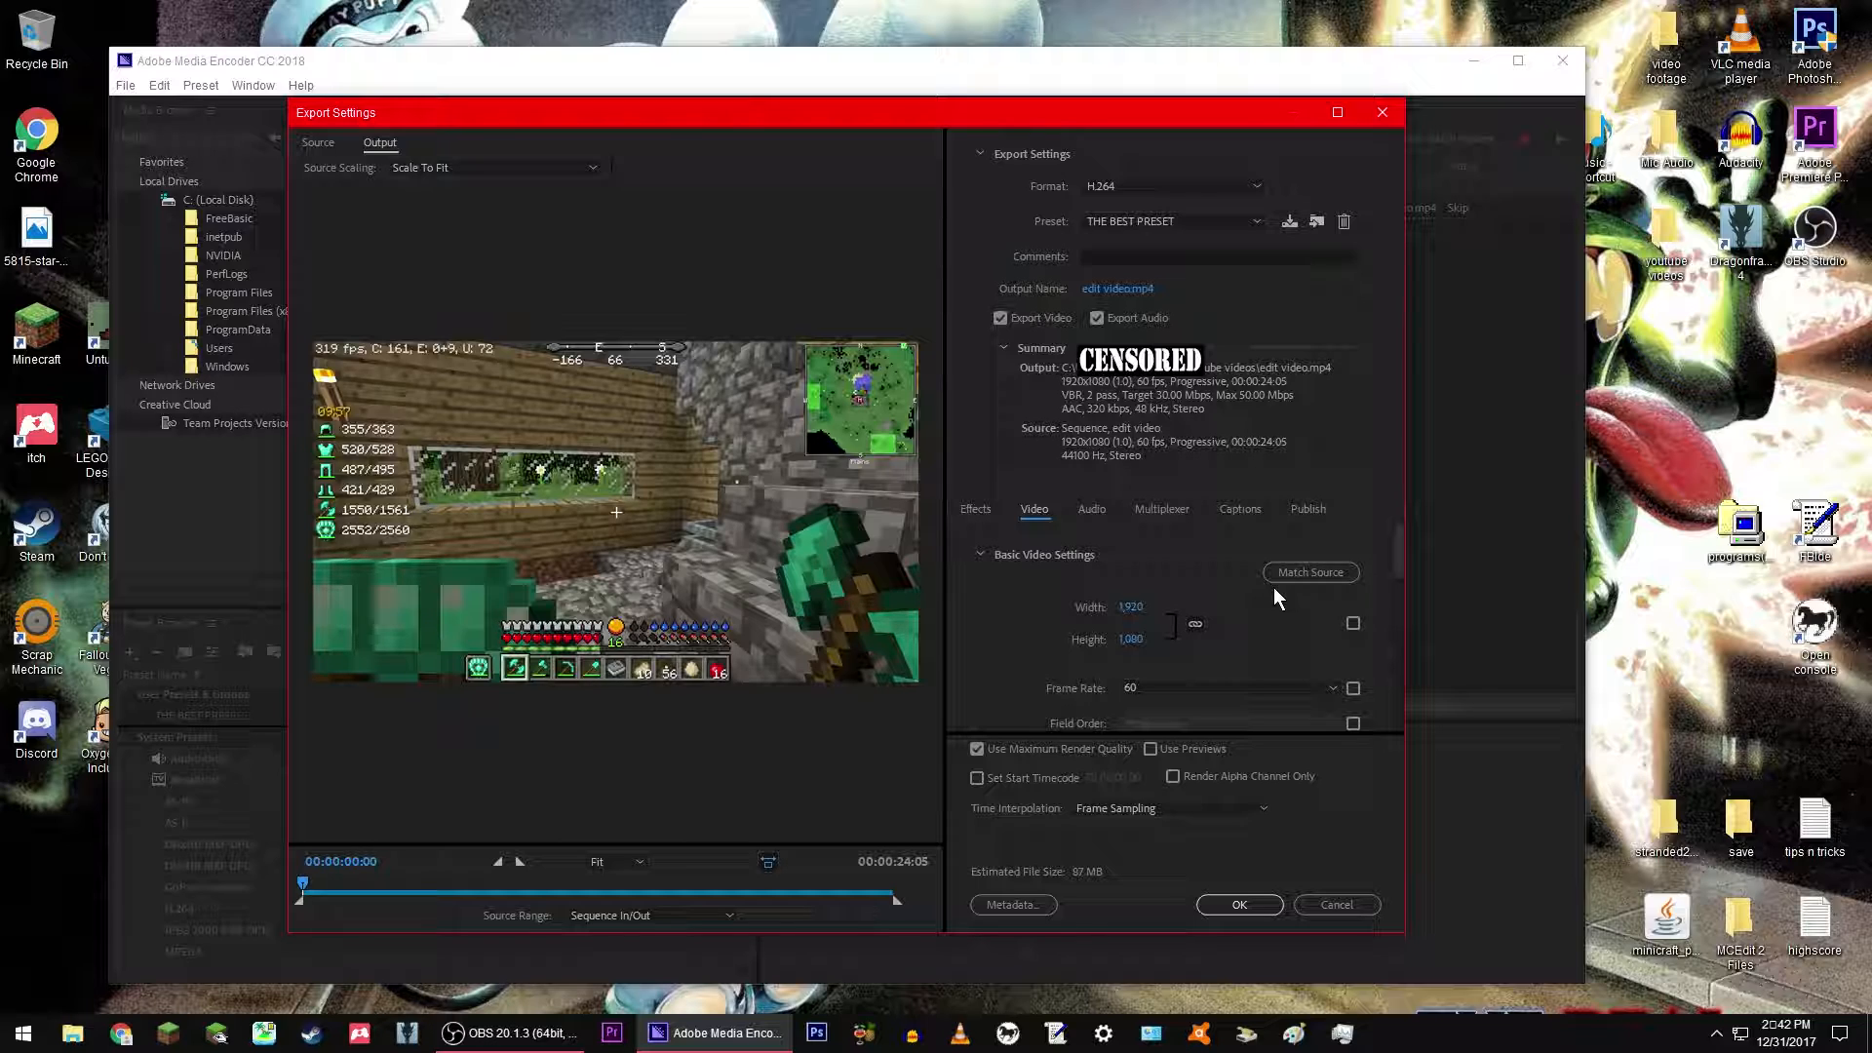
{"action": "scroll", "coordinate": [1281, 623], "scroll_direction": "down", "scroll_amount": 1}
{"action": "scroll", "coordinate": [1280, 624], "scroll_direction": "up", "scroll_amount": 1}
{"action": "scroll", "coordinate": [1210, 633], "scroll_direction": "down", "scroll_amount": 1}
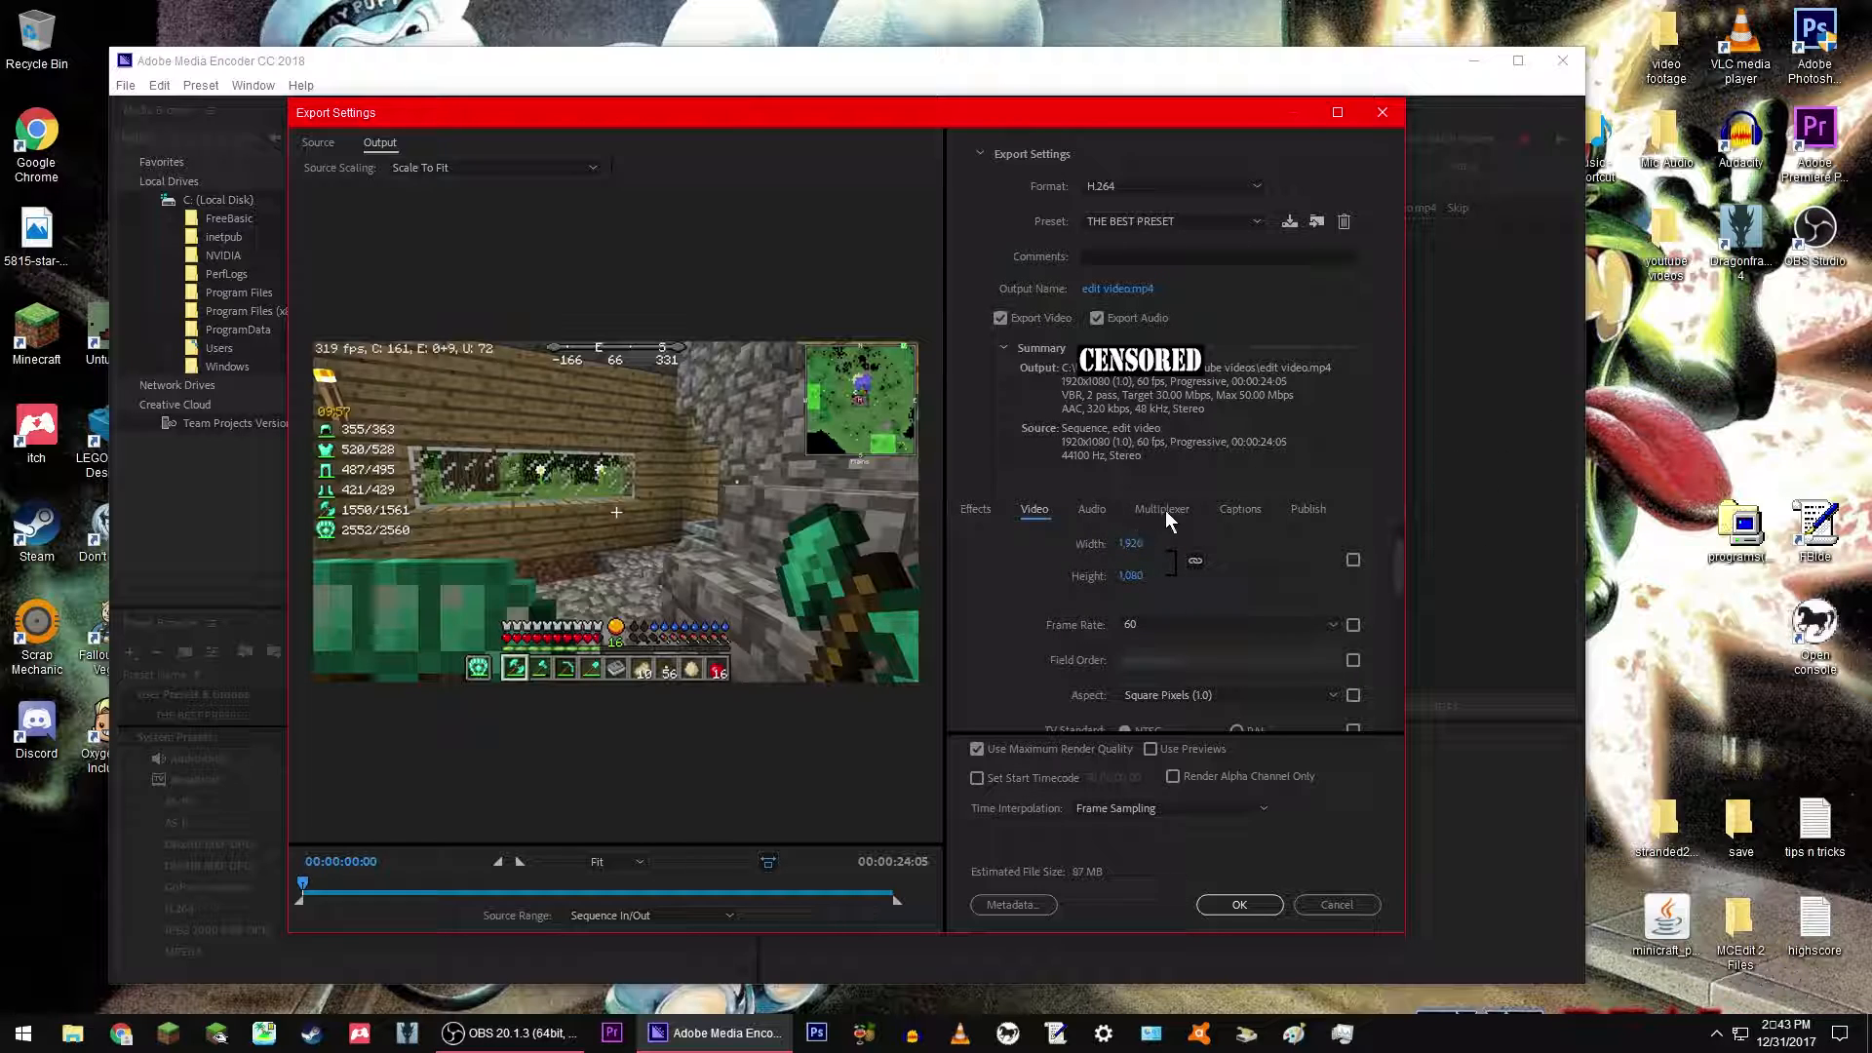
{"action": "scroll", "coordinate": [983, 590], "scroll_direction": "down", "scroll_amount": 1}
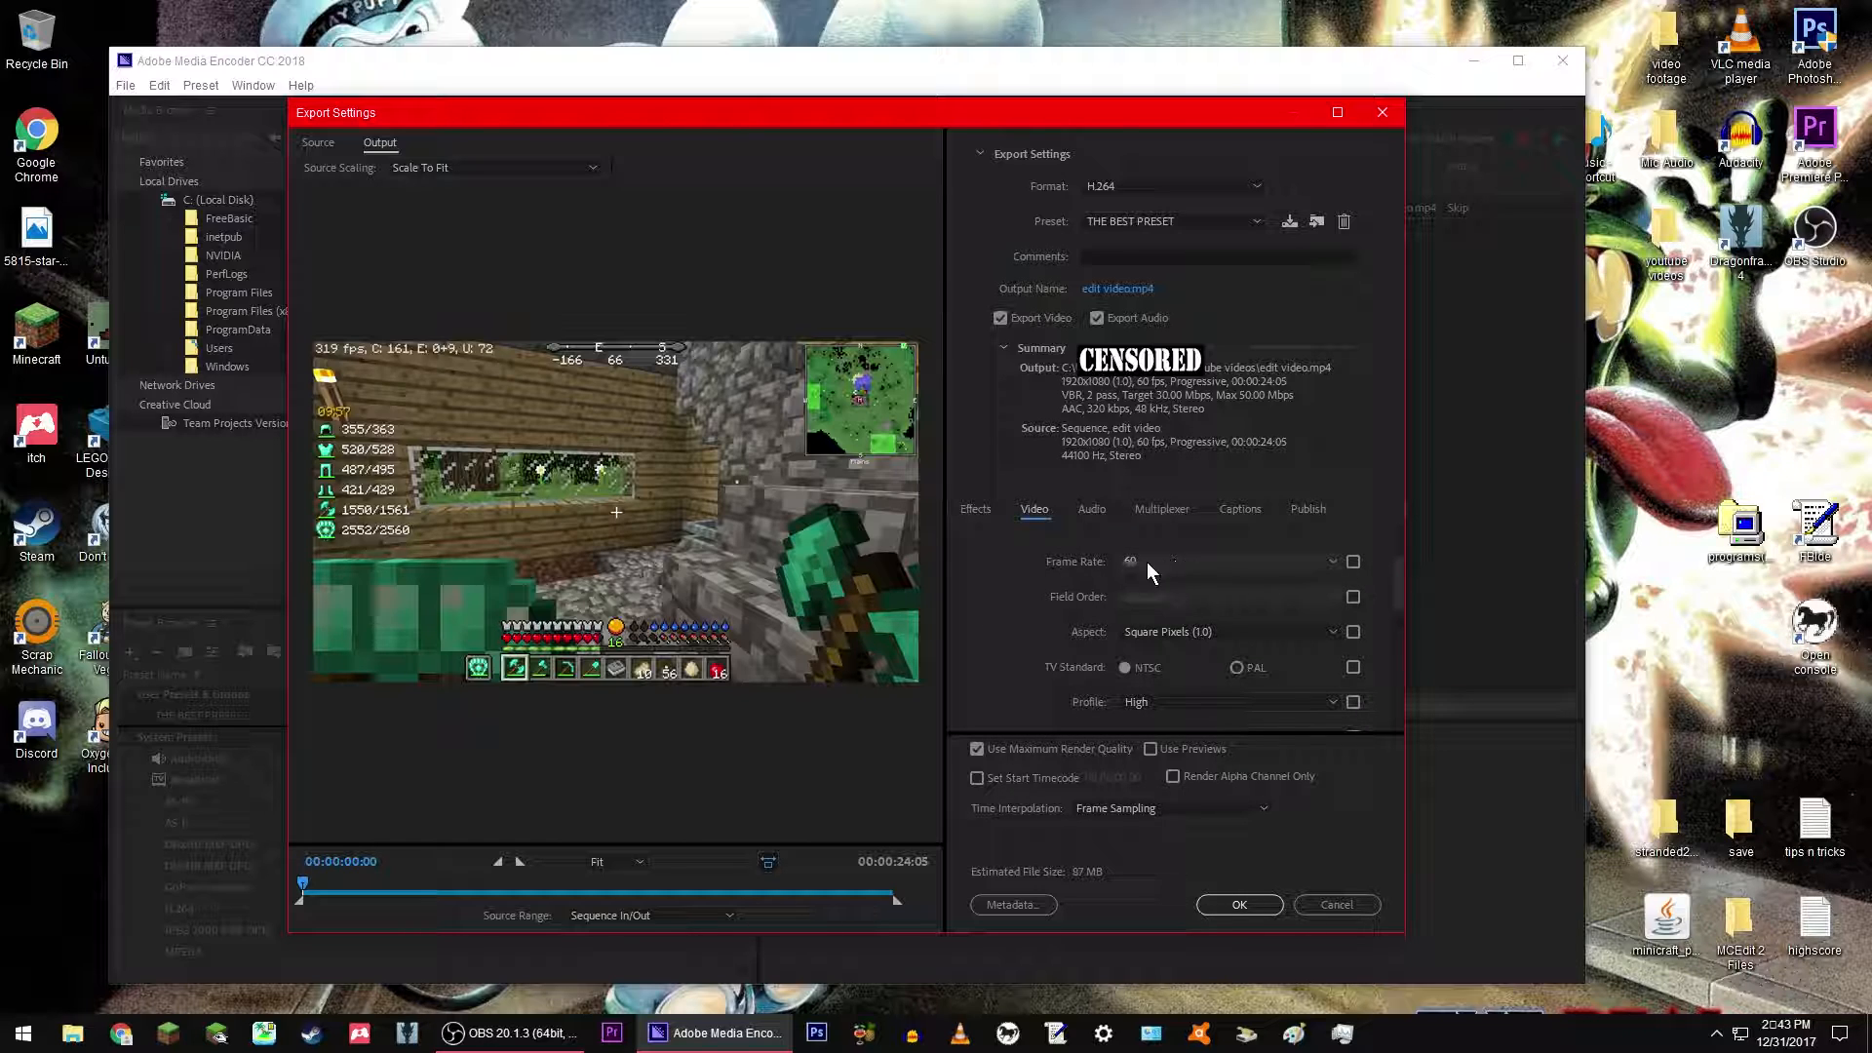
Step: Choose Square Pixels (1.0) as the aspect, and keep the profile at High and the level at 4.2
{"action": "left_click", "coordinate": [1152, 630]}
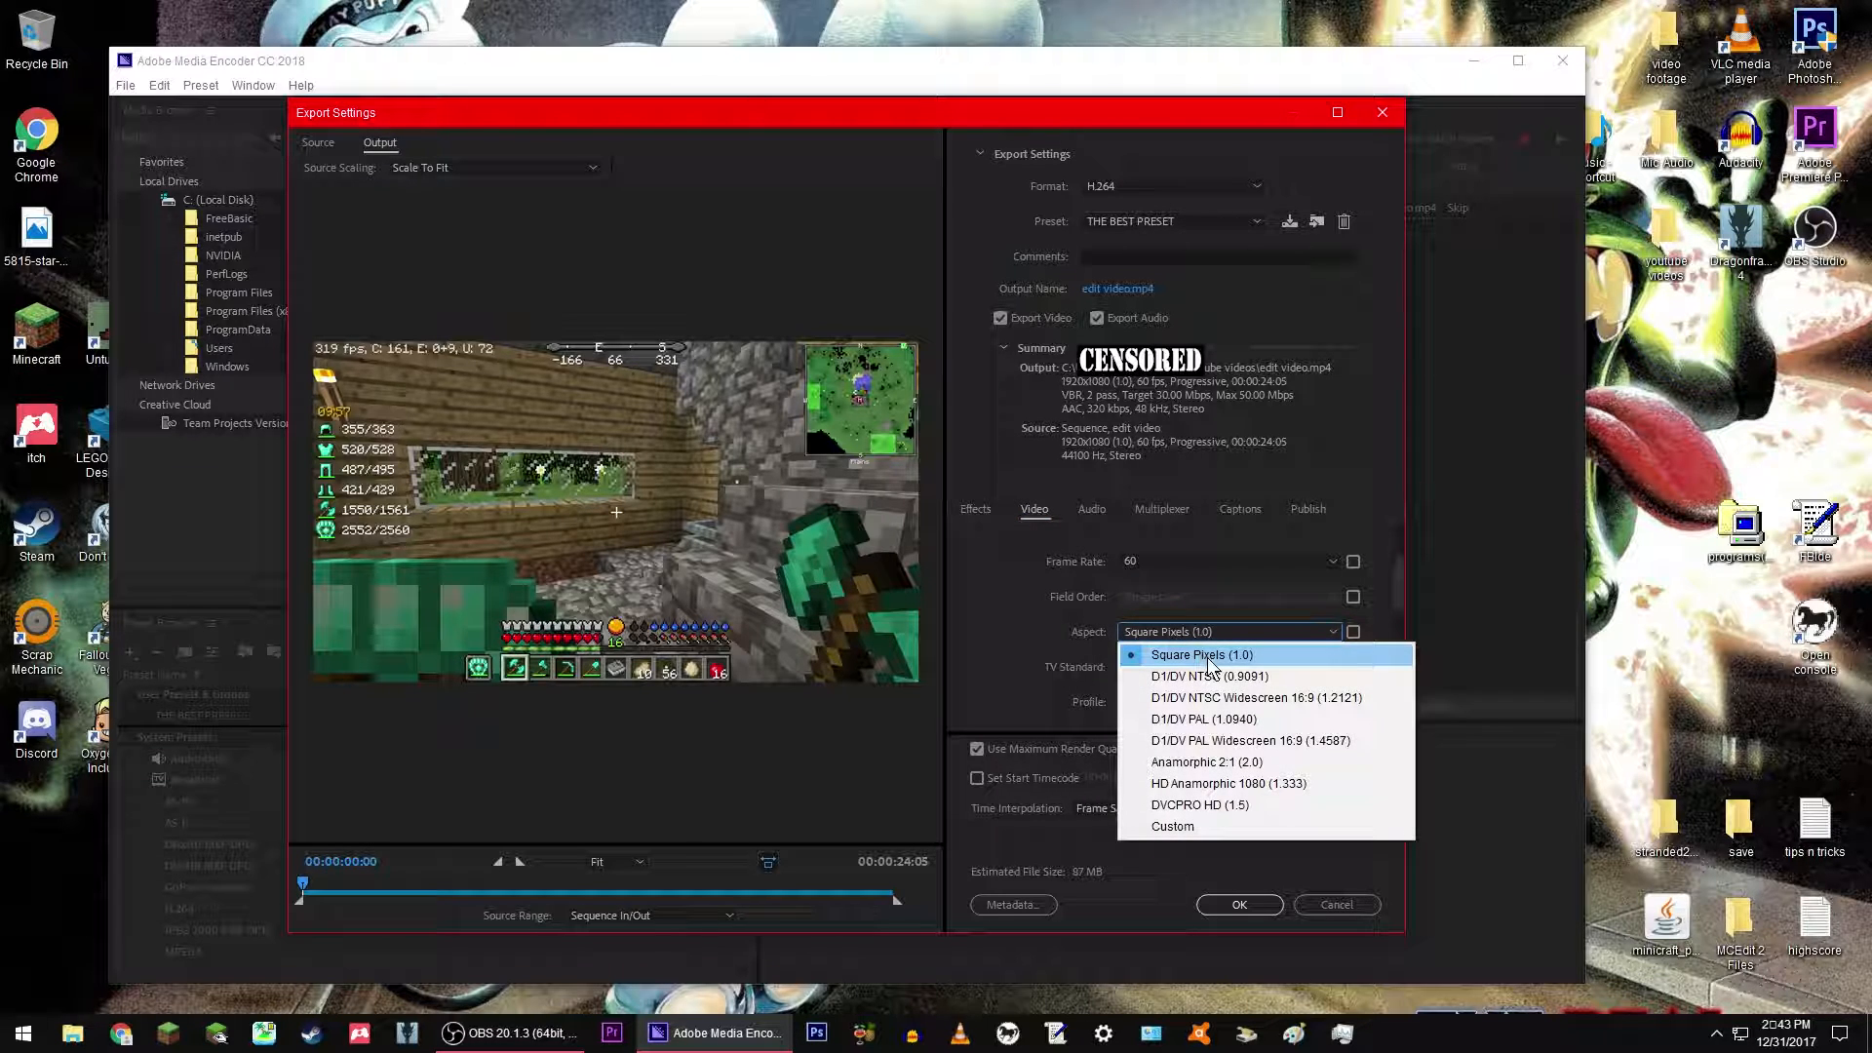
{"action": "left_click", "coordinate": [1210, 656]}
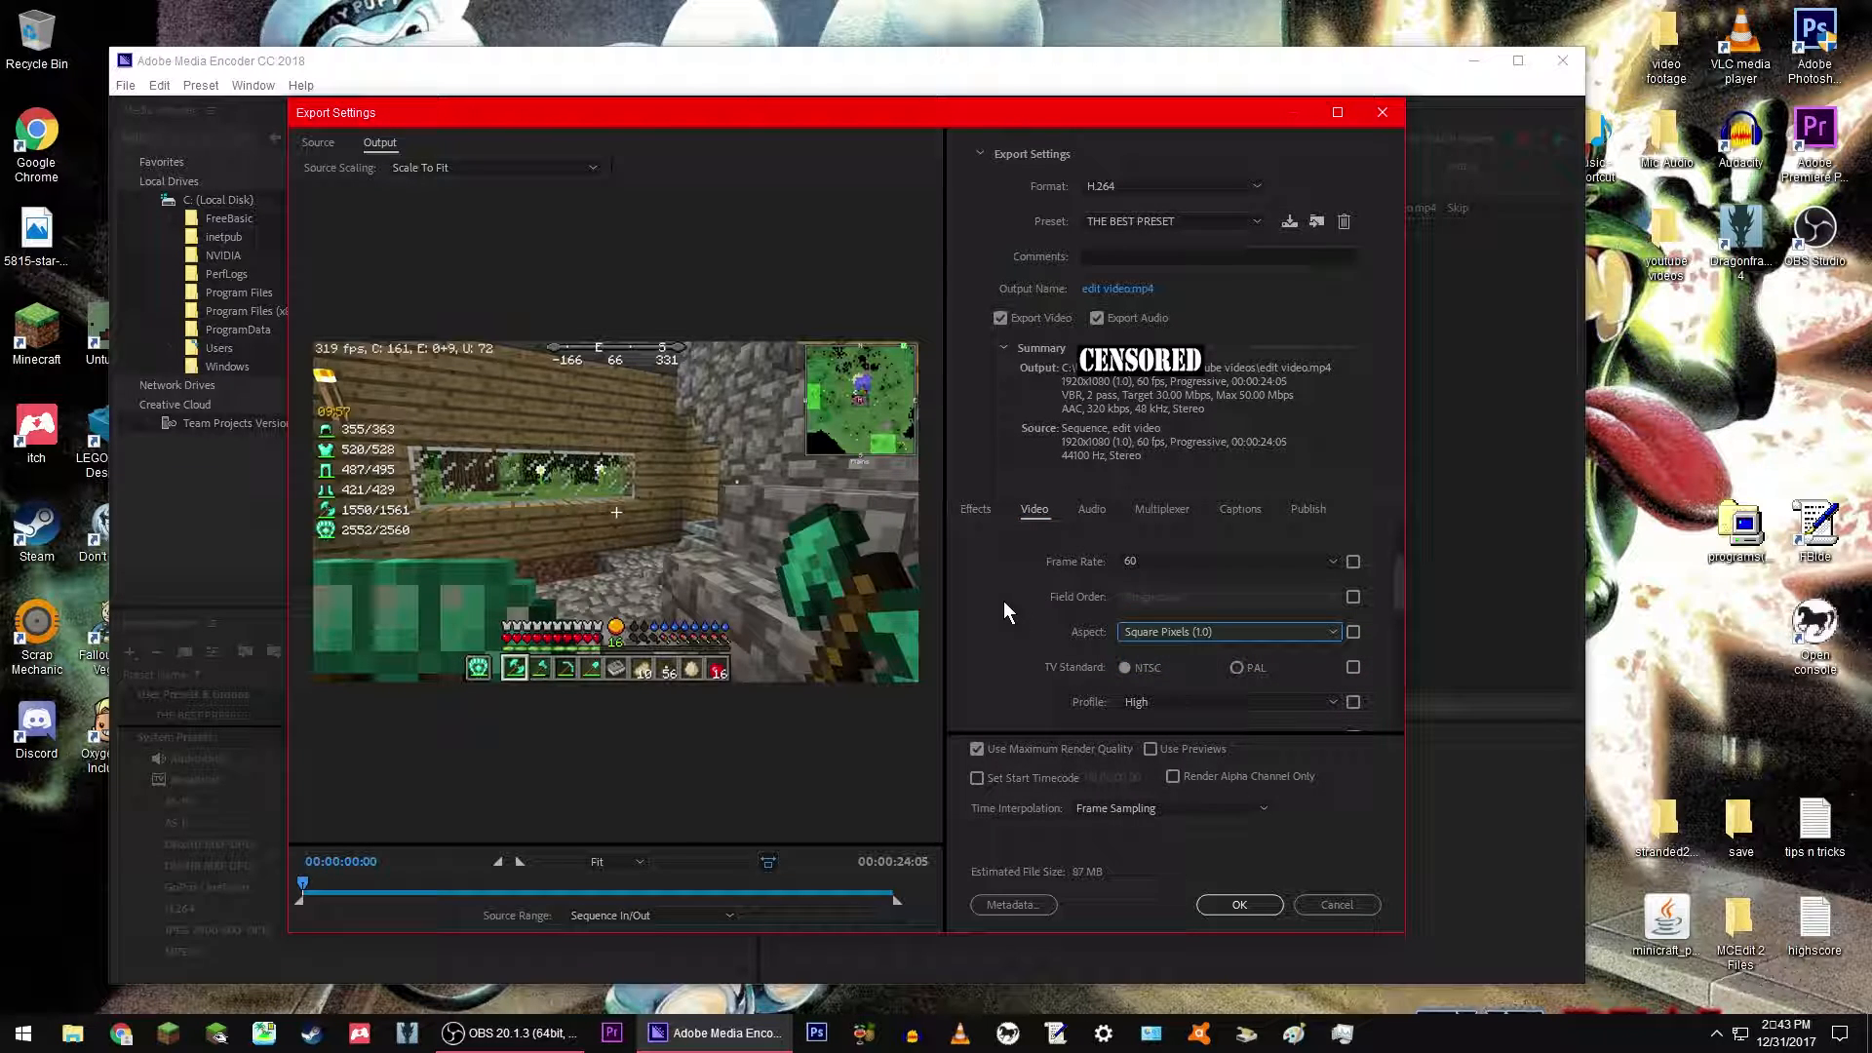
{"action": "scroll", "coordinate": [1004, 601], "scroll_direction": "down", "scroll_amount": 1}
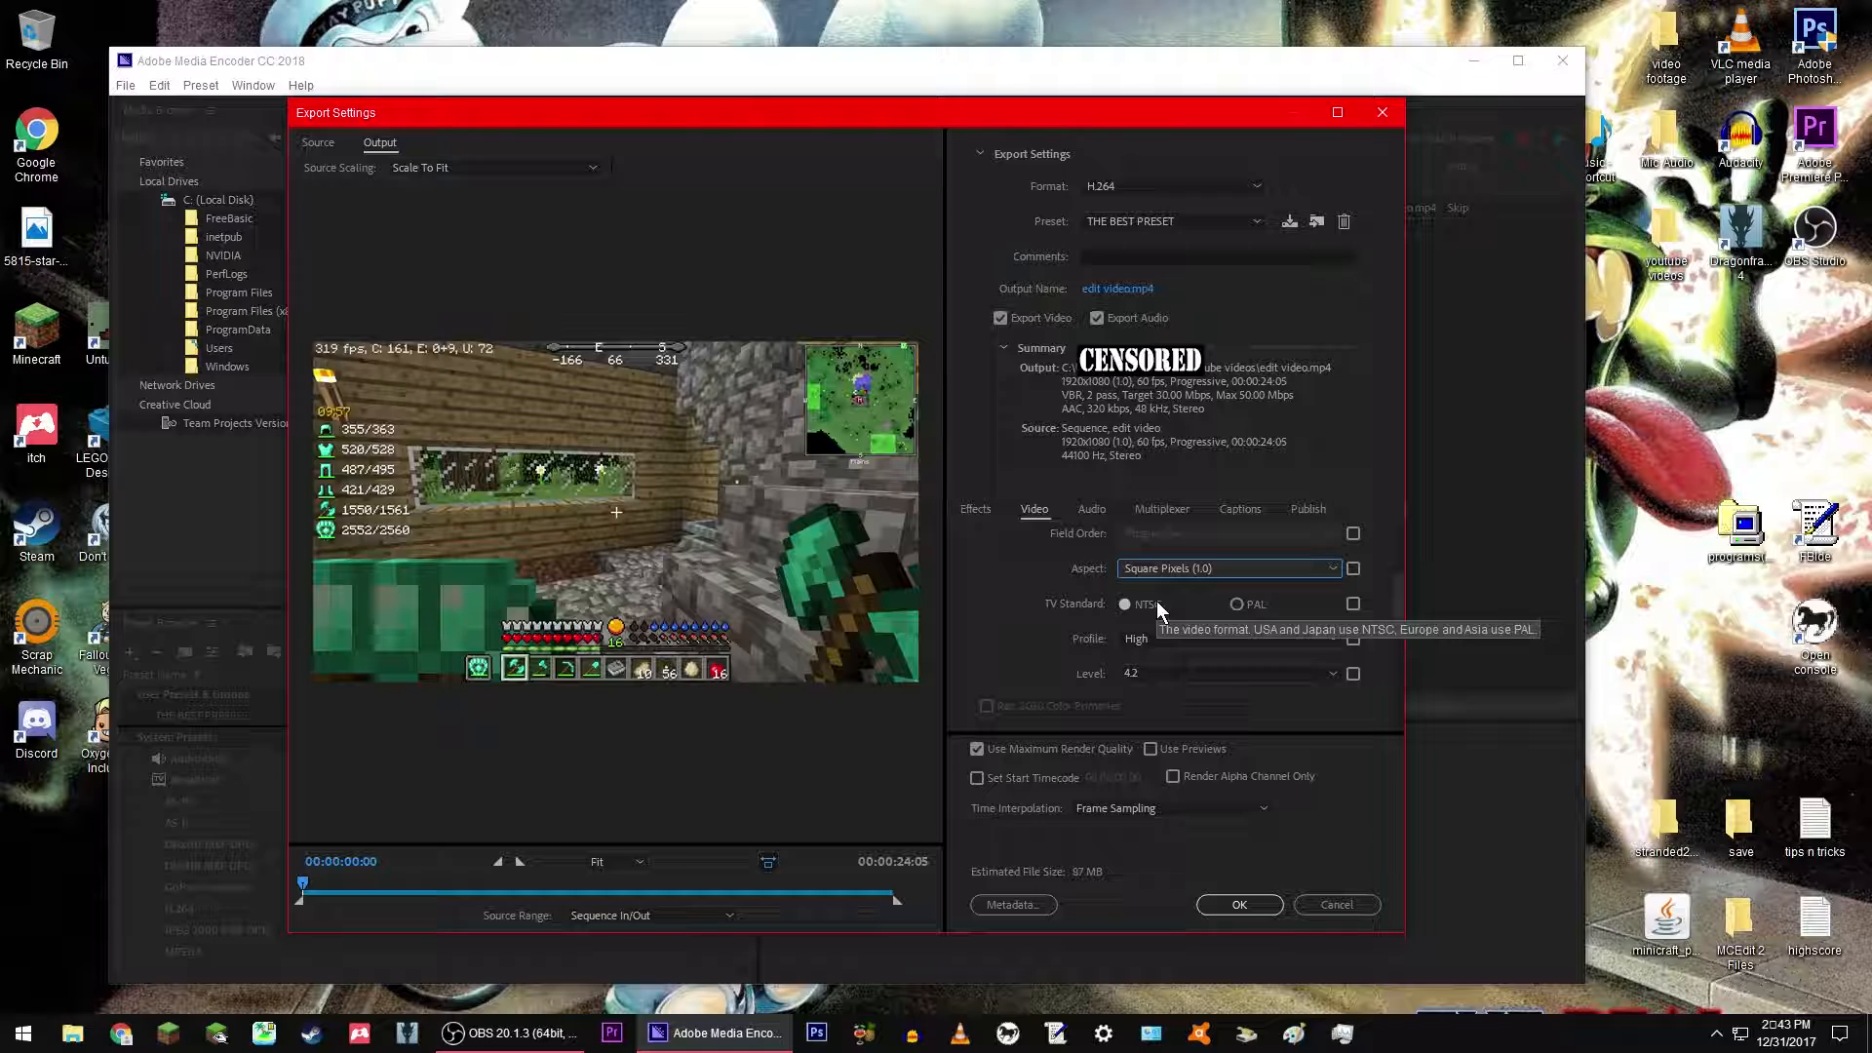
{"action": "left_click", "coordinate": [1174, 640]}
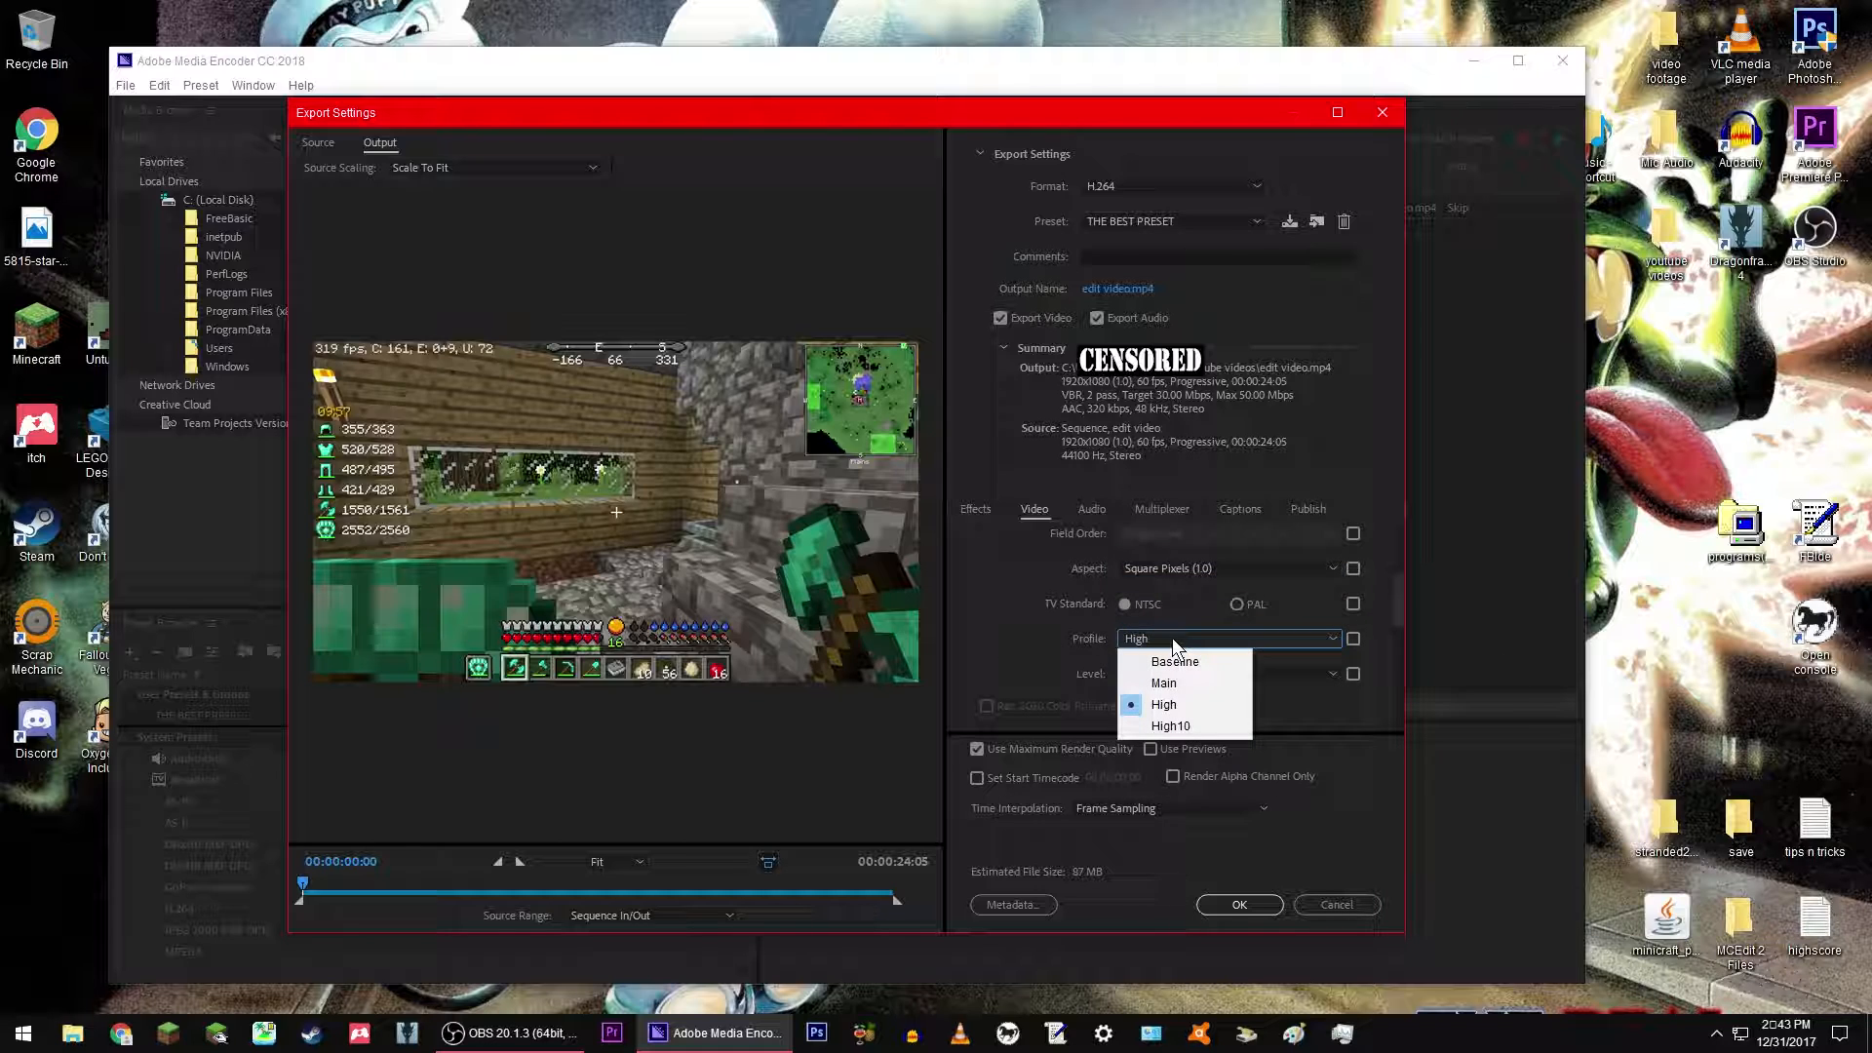
{"action": "left_click", "coordinate": [1172, 637]}
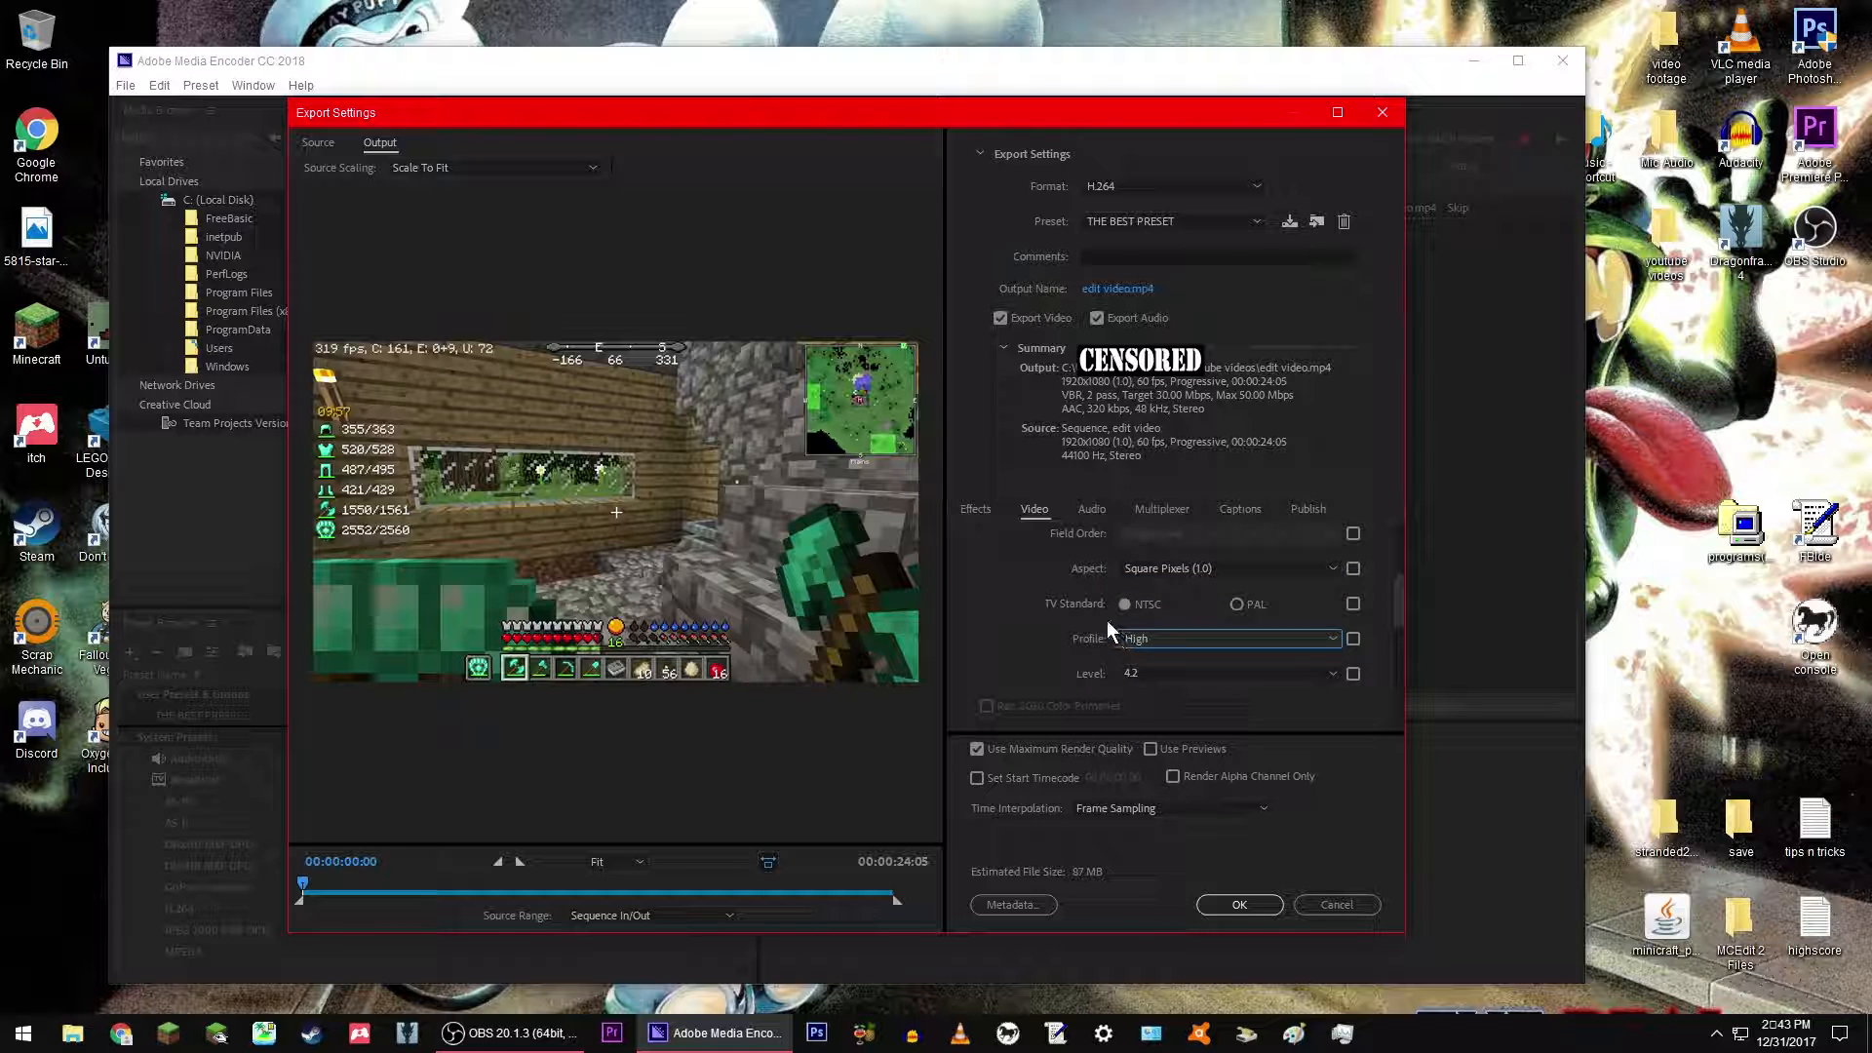
{"action": "scroll", "coordinate": [1022, 606], "scroll_direction": "down", "scroll_amount": 2}
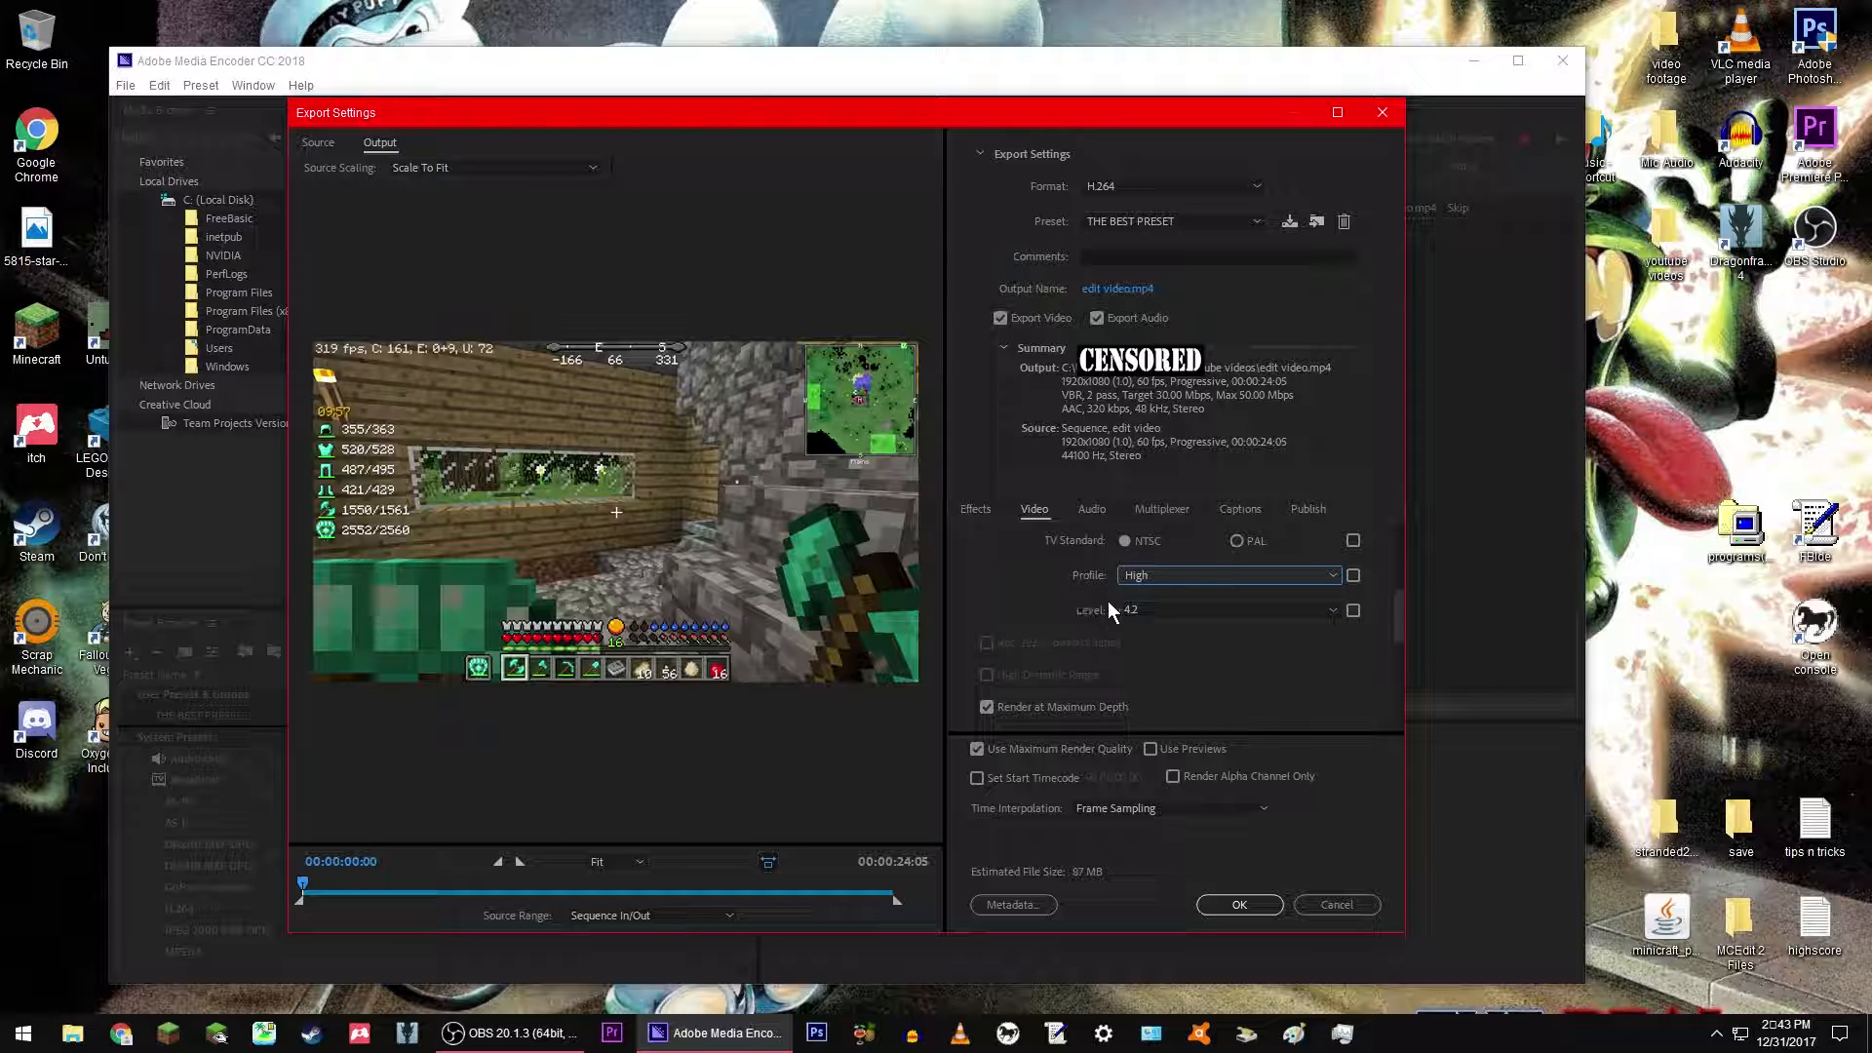
{"action": "left_click", "coordinate": [1324, 612]}
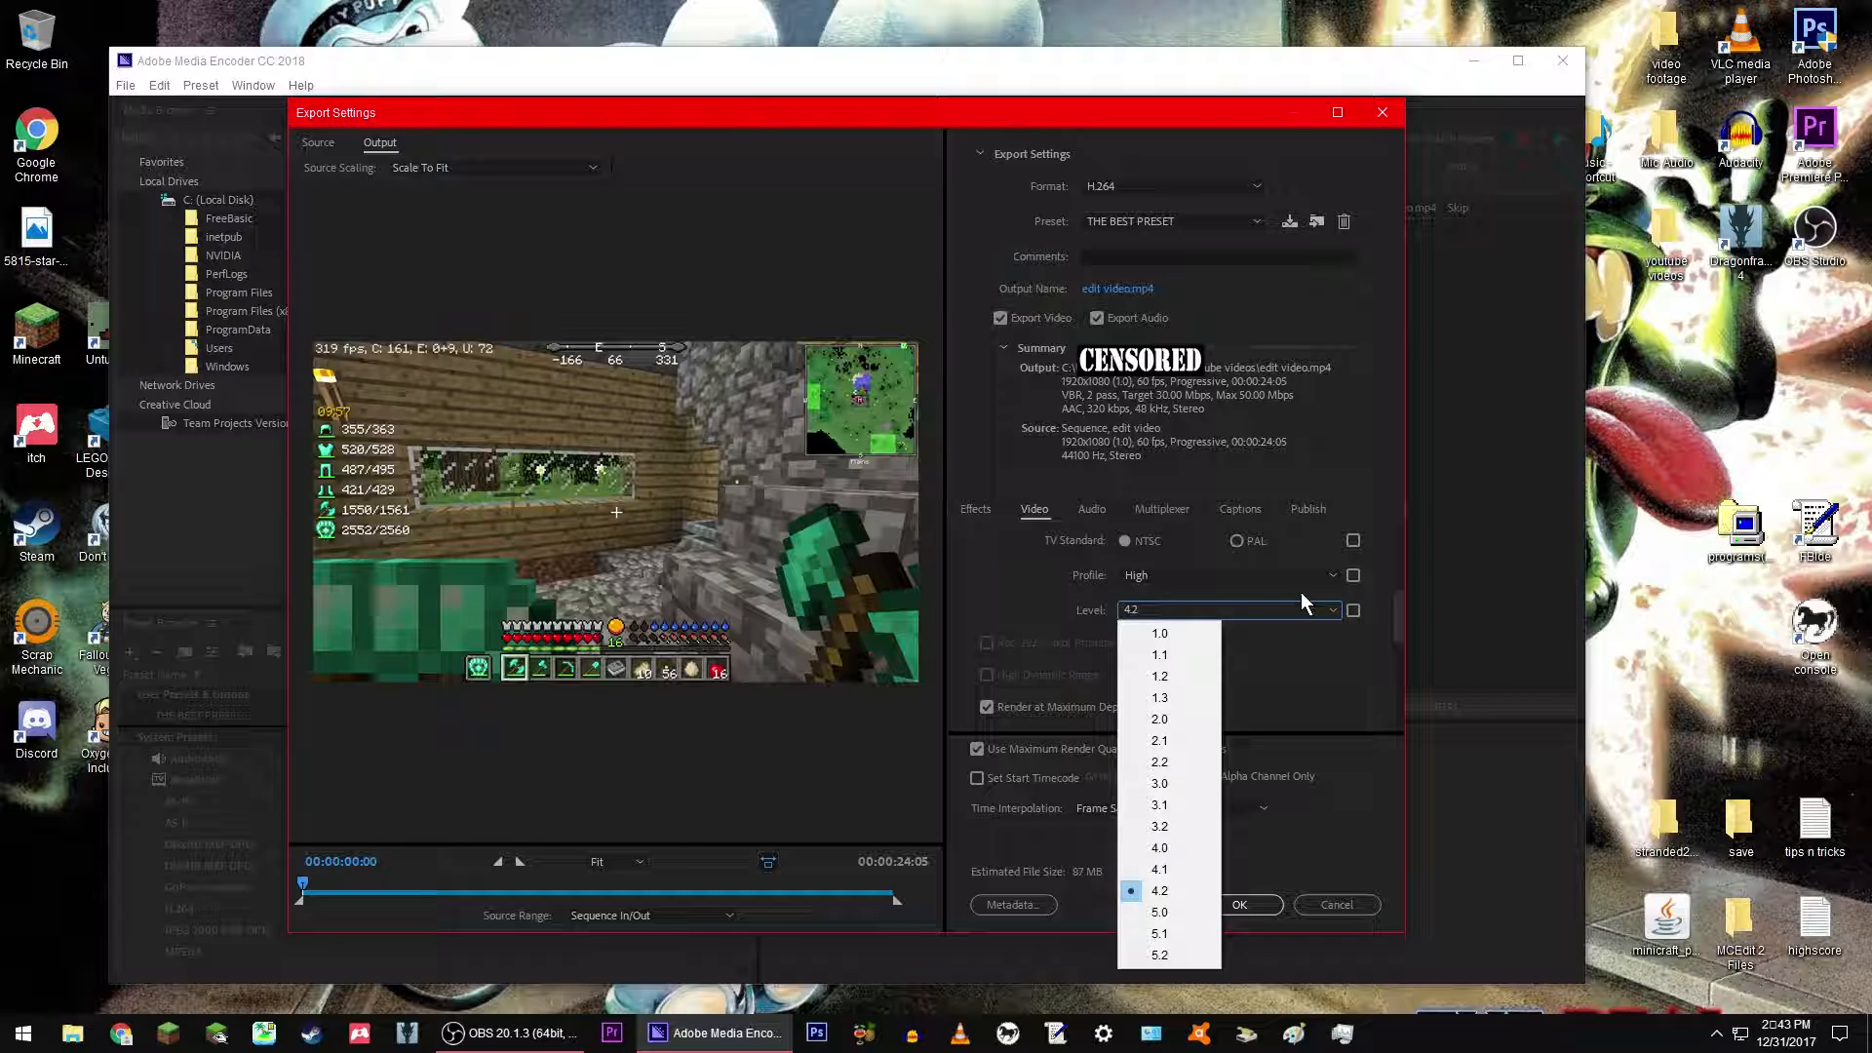
{"action": "left_click", "coordinate": [1289, 600]}
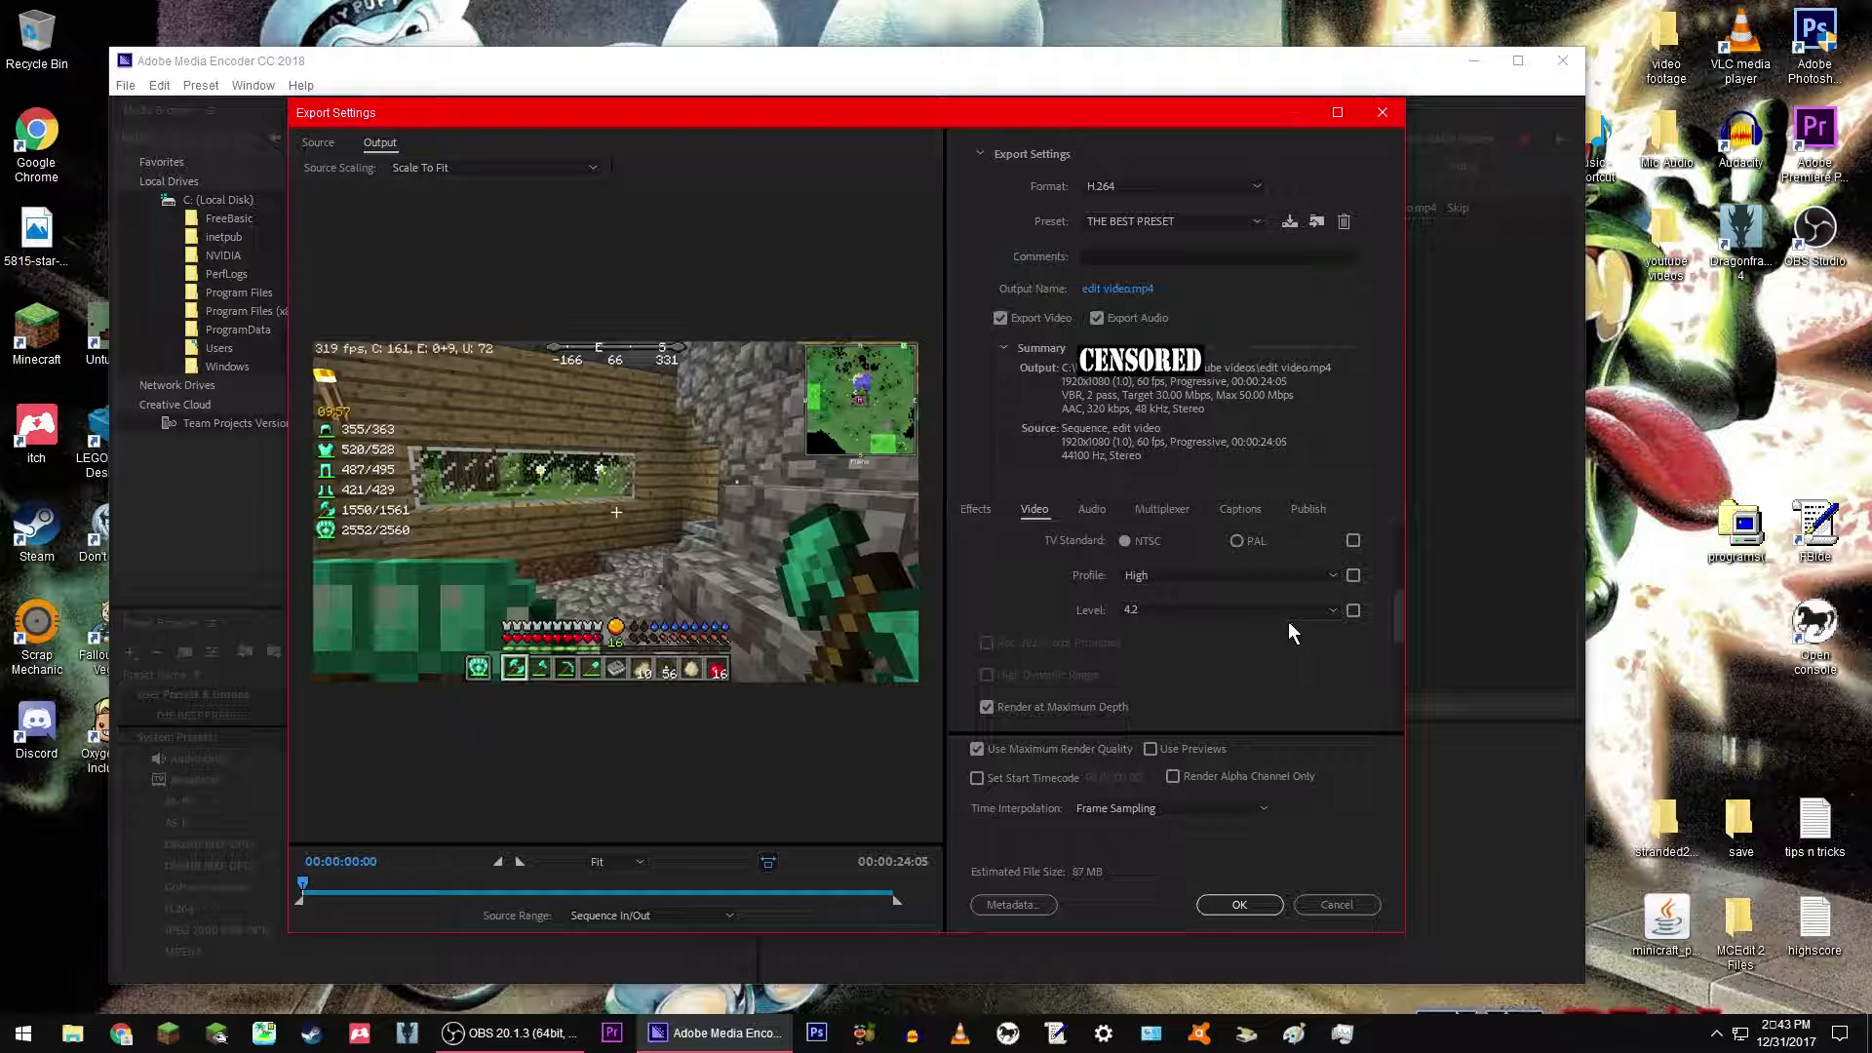
Step: Maximize the export settings window and check the bitrate encoding options, keeping VBR, 2 pass
{"action": "scroll", "coordinate": [1186, 627], "scroll_direction": "down", "scroll_amount": 3}
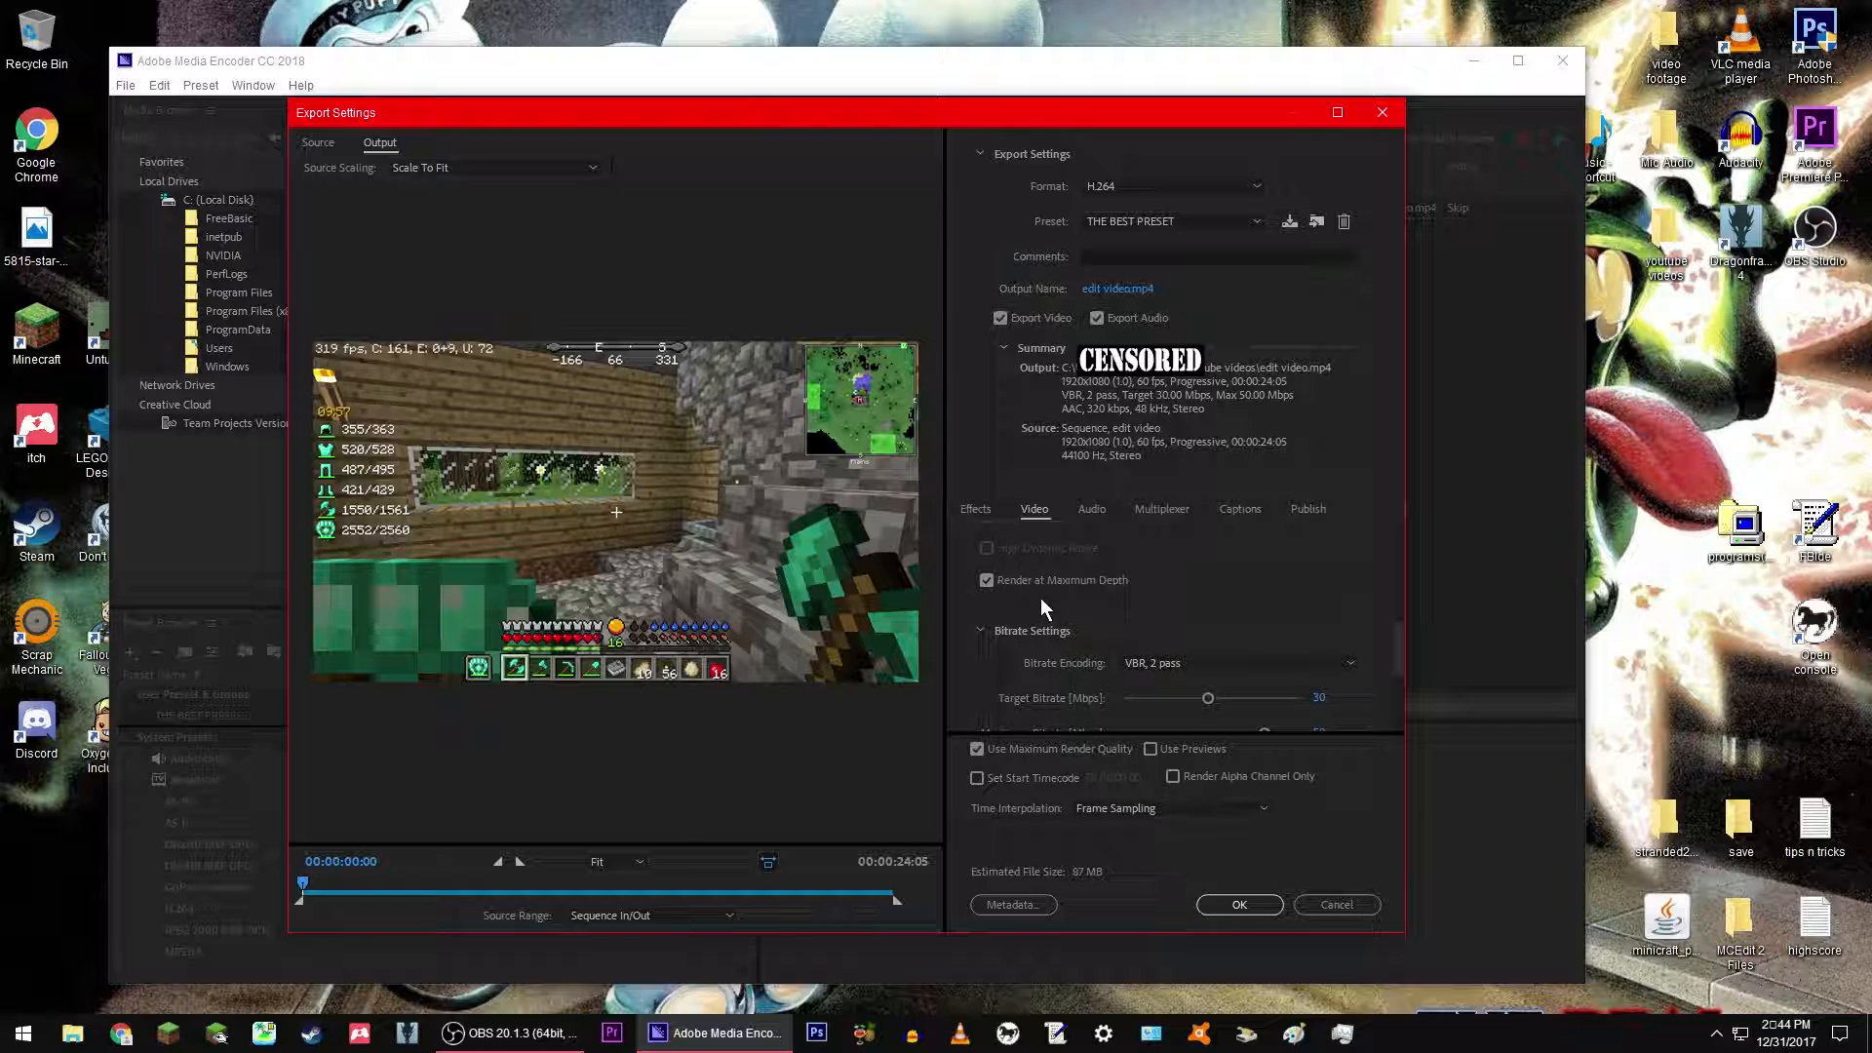
{"action": "scroll", "coordinate": [1124, 591], "scroll_direction": "down", "scroll_amount": 2}
{"action": "scroll", "coordinate": [1143, 536], "scroll_direction": "up", "scroll_amount": 2}
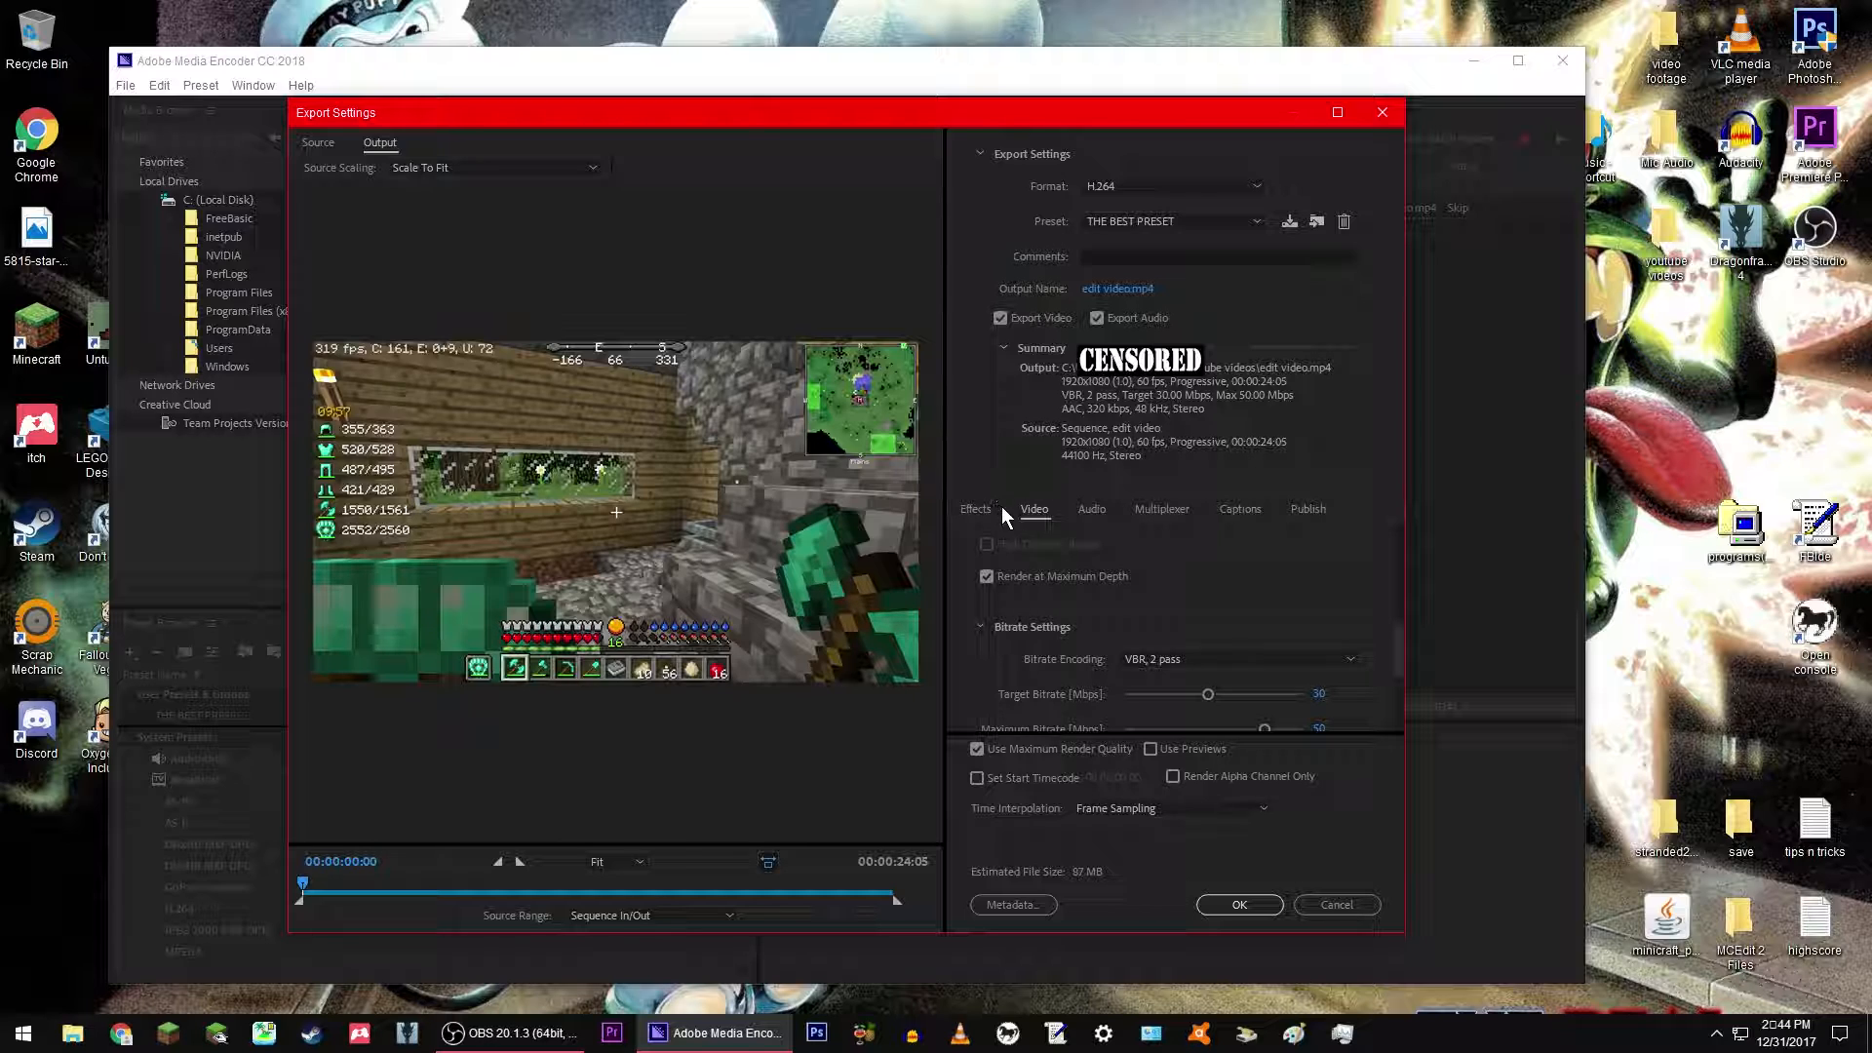
{"action": "scroll", "coordinate": [1027, 563], "scroll_direction": "down", "scroll_amount": 2}
{"action": "scroll", "coordinate": [995, 580], "scroll_direction": "up", "scroll_amount": 1}
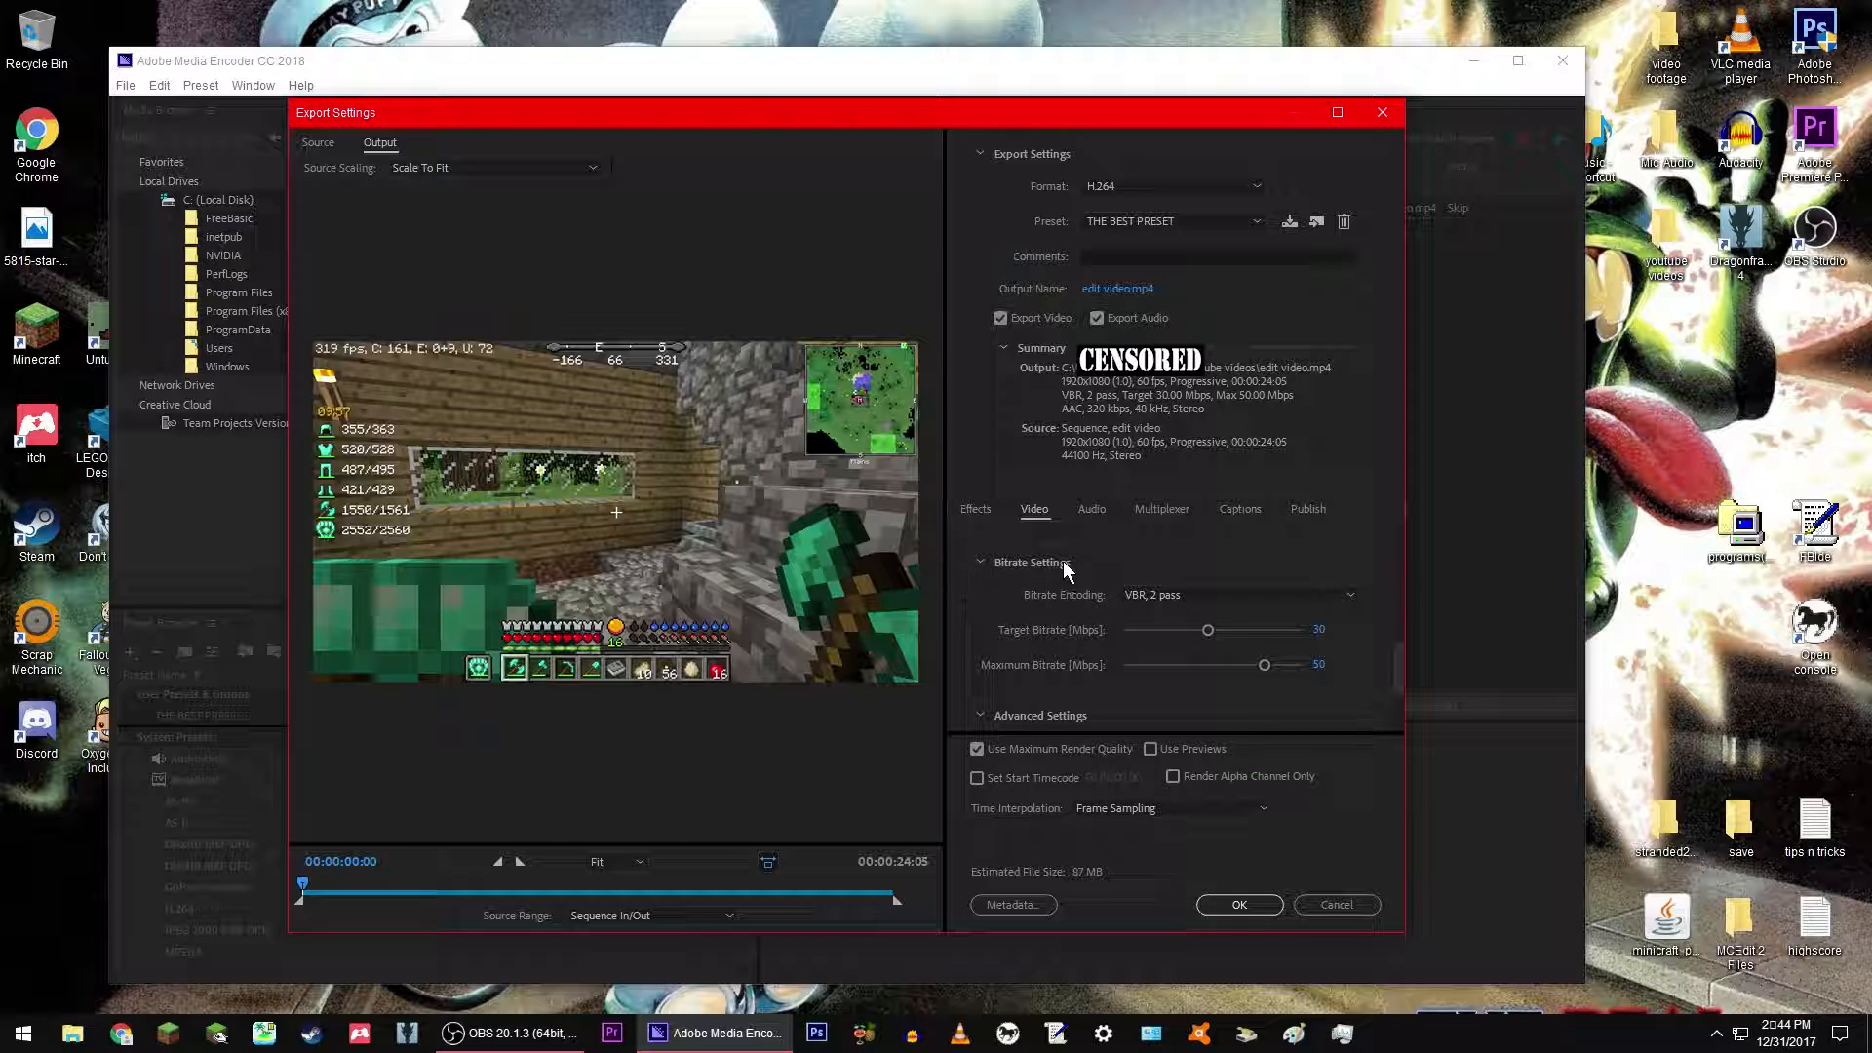
{"action": "left_click", "coordinate": [1335, 113]}
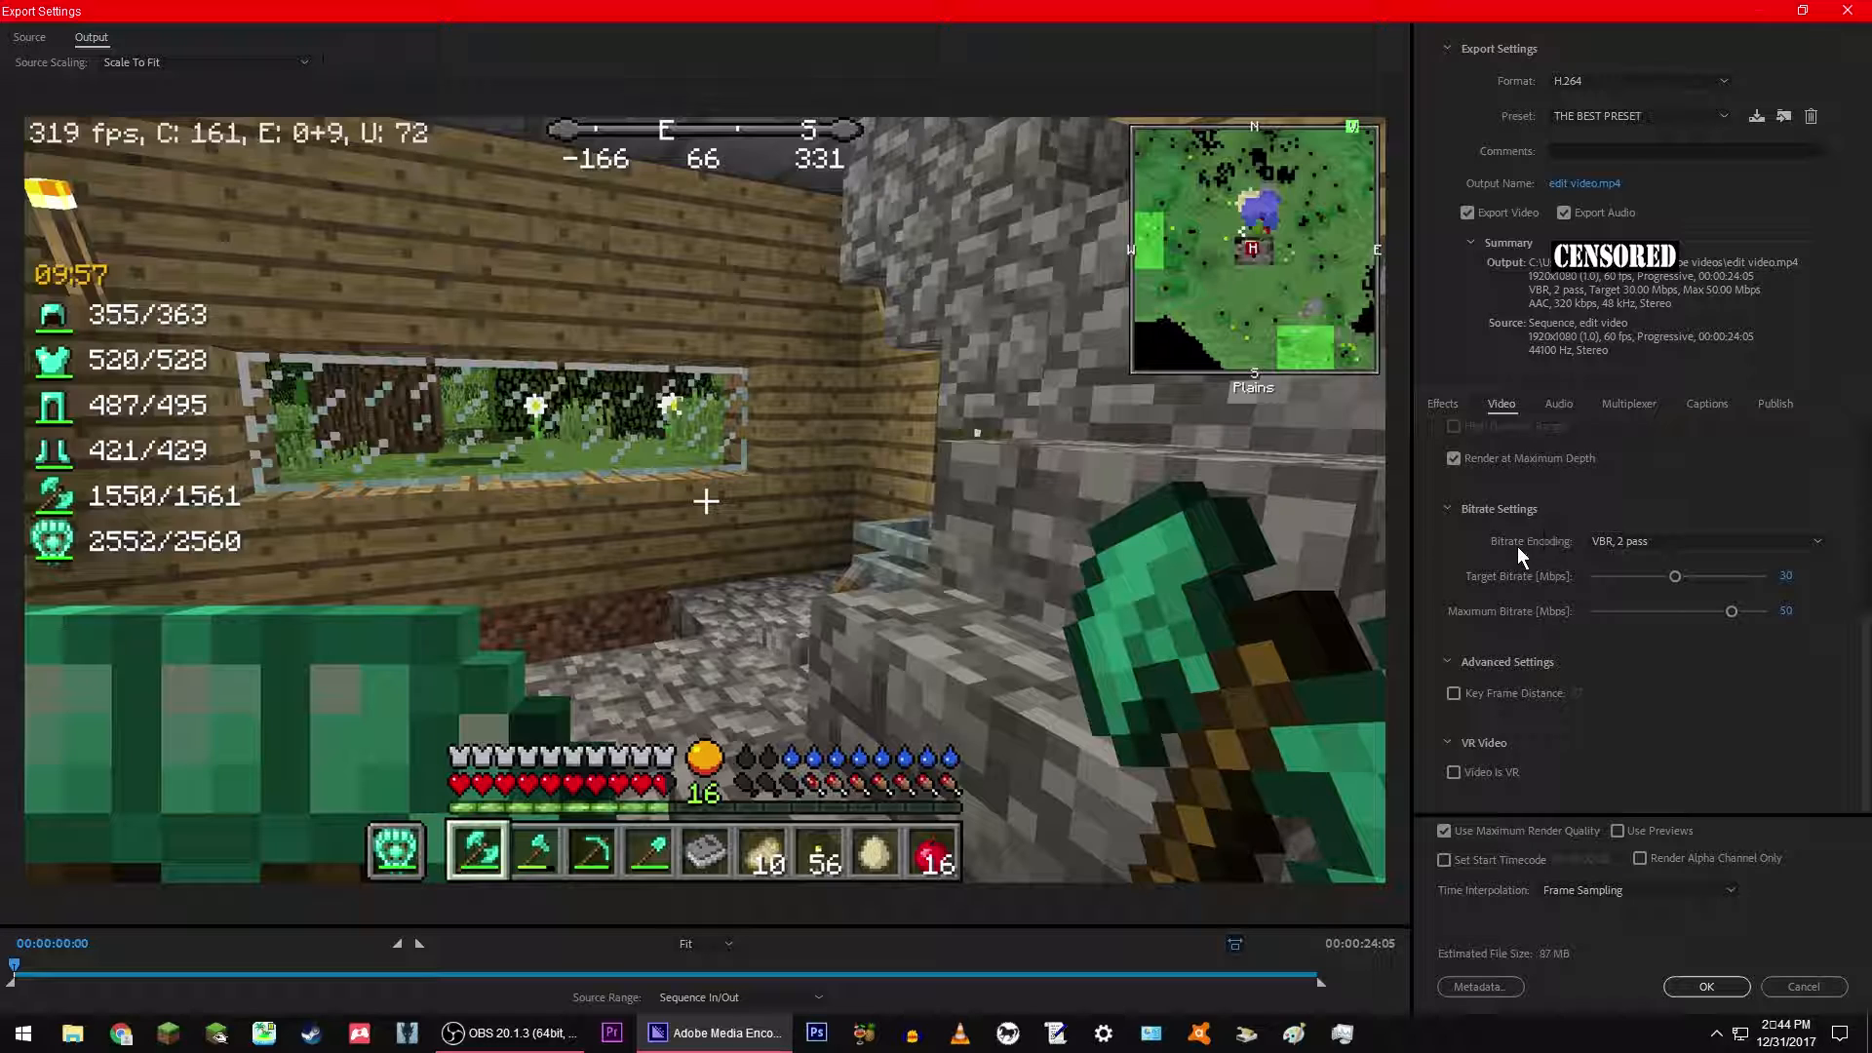
{"action": "left_click", "coordinate": [1611, 544]}
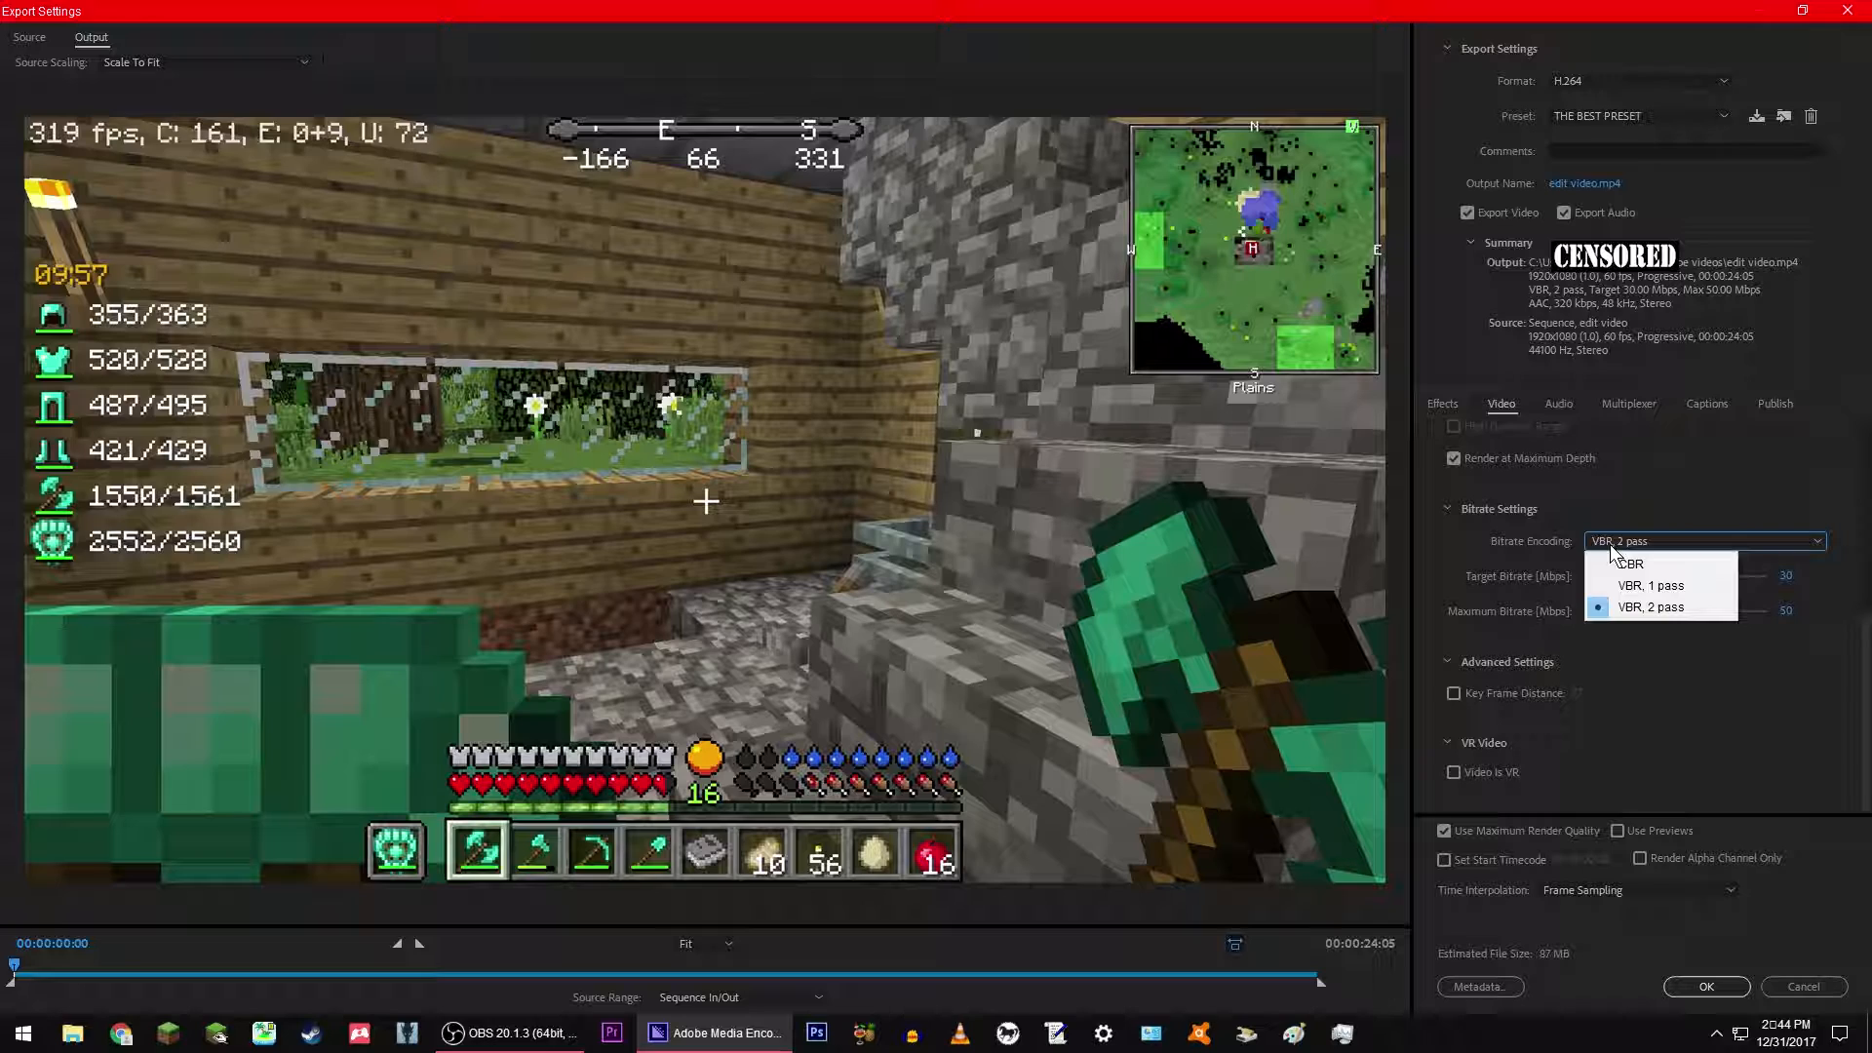
{"action": "left_click", "coordinate": [1611, 544]}
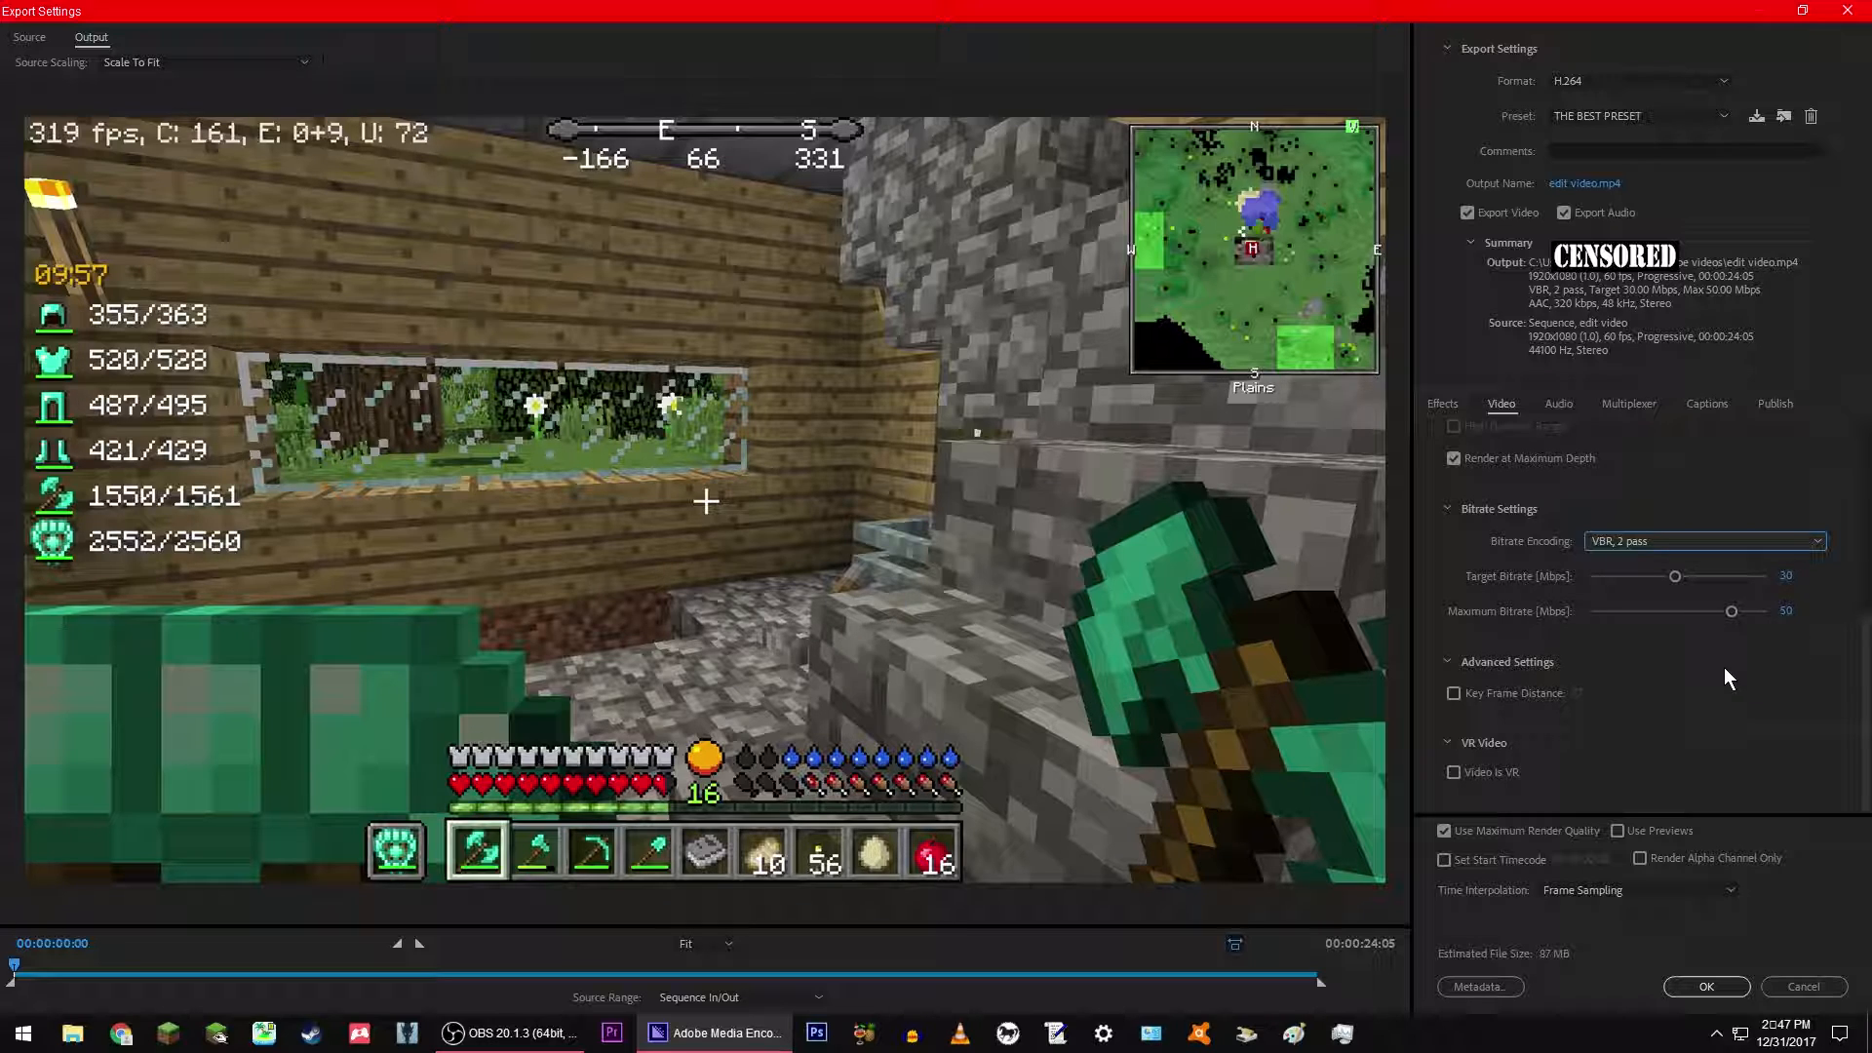
Step: Toggle the Key Frame Distance option and reapply THE BEST PRESET as the export preset
{"action": "left_click", "coordinate": [1455, 694]}
{"action": "left_click", "coordinate": [1676, 119]}
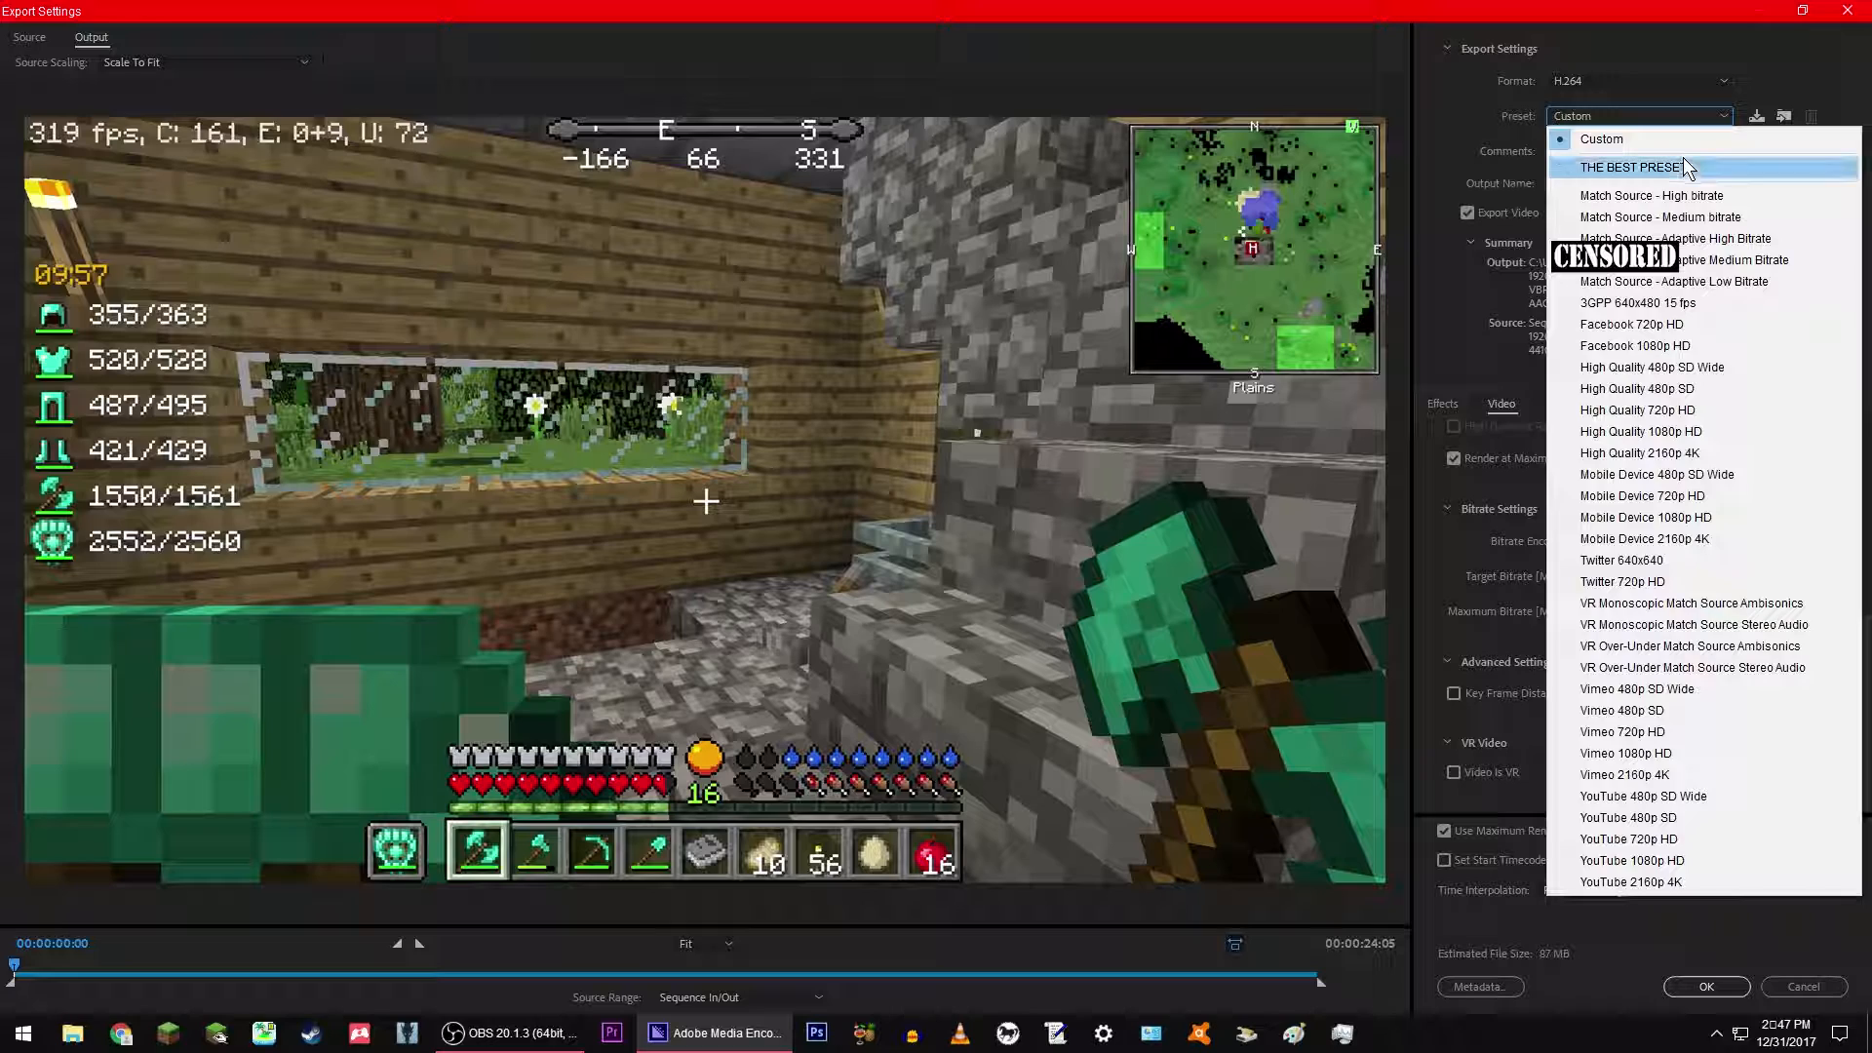
{"action": "left_click", "coordinate": [1684, 166]}
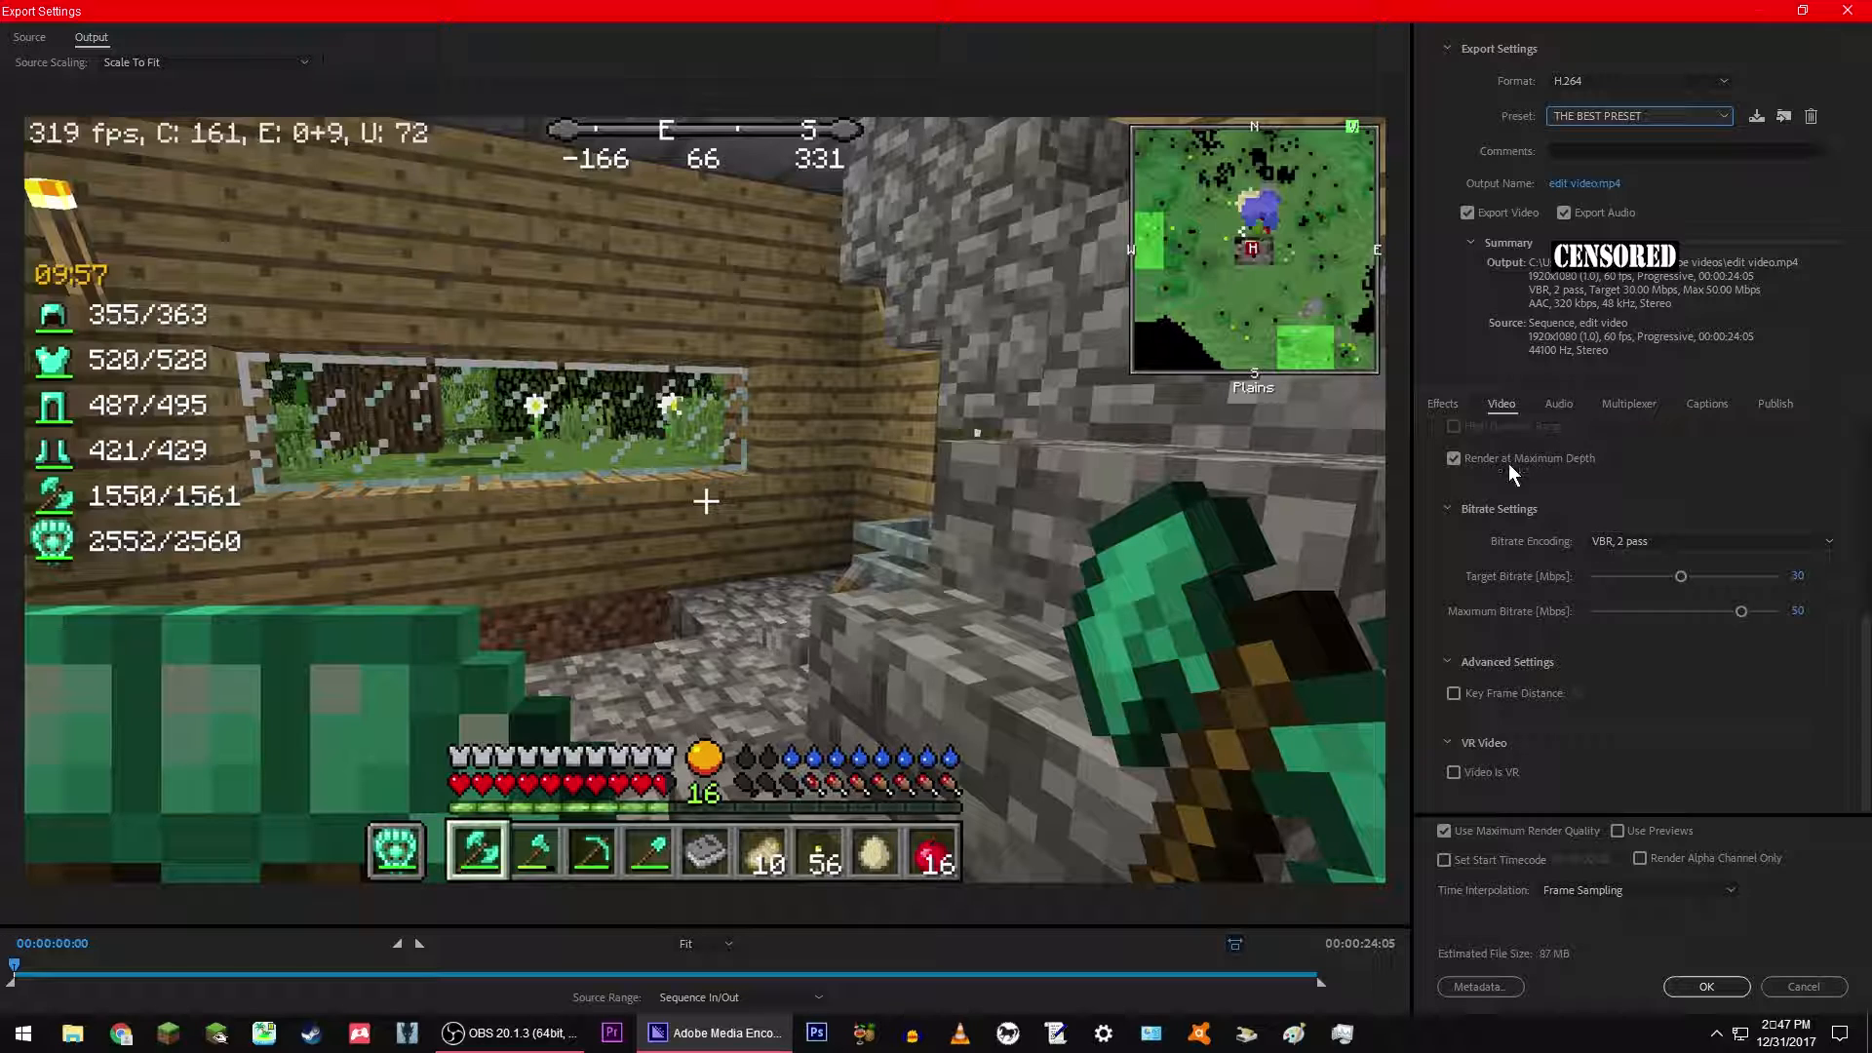
Step: Review the export's effects and video settings, then bring up its audio settings
{"action": "left_click", "coordinate": [1447, 402]}
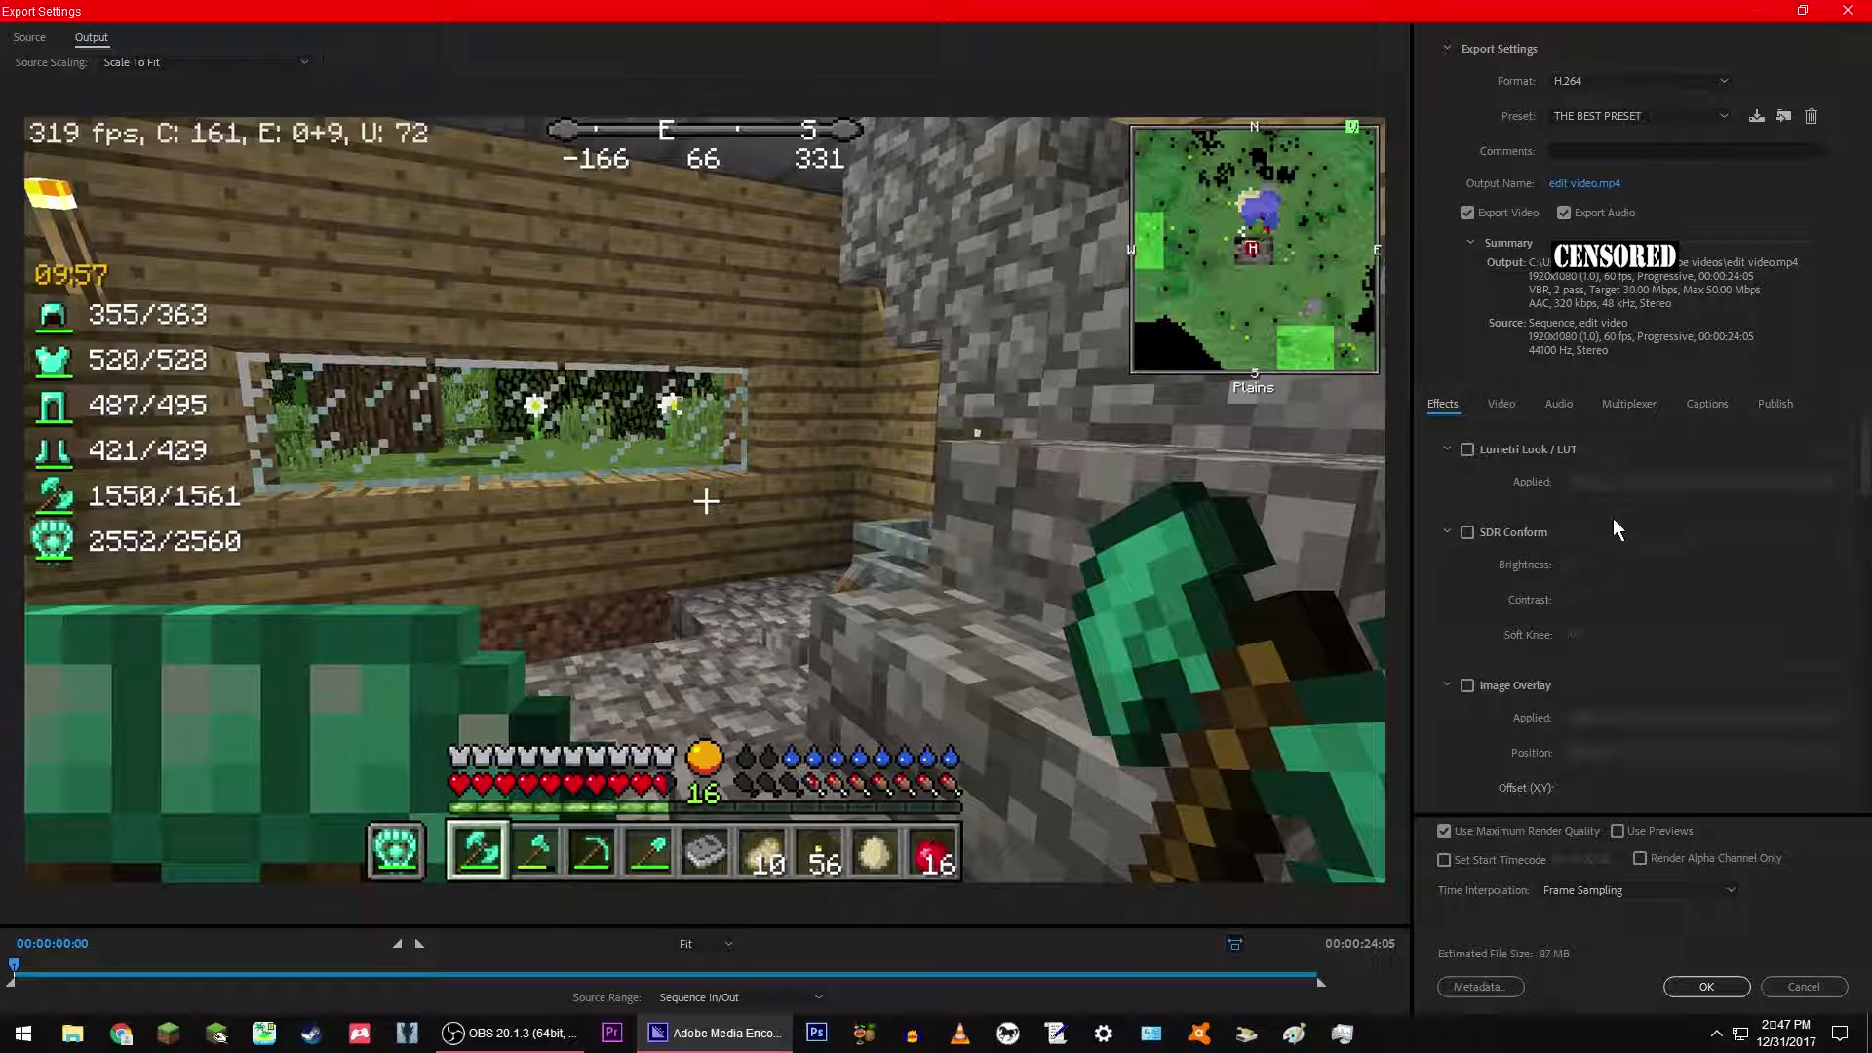
{"action": "left_click", "coordinate": [1504, 400]}
{"action": "left_click", "coordinate": [1446, 403]}
{"action": "left_click", "coordinate": [1551, 402]}
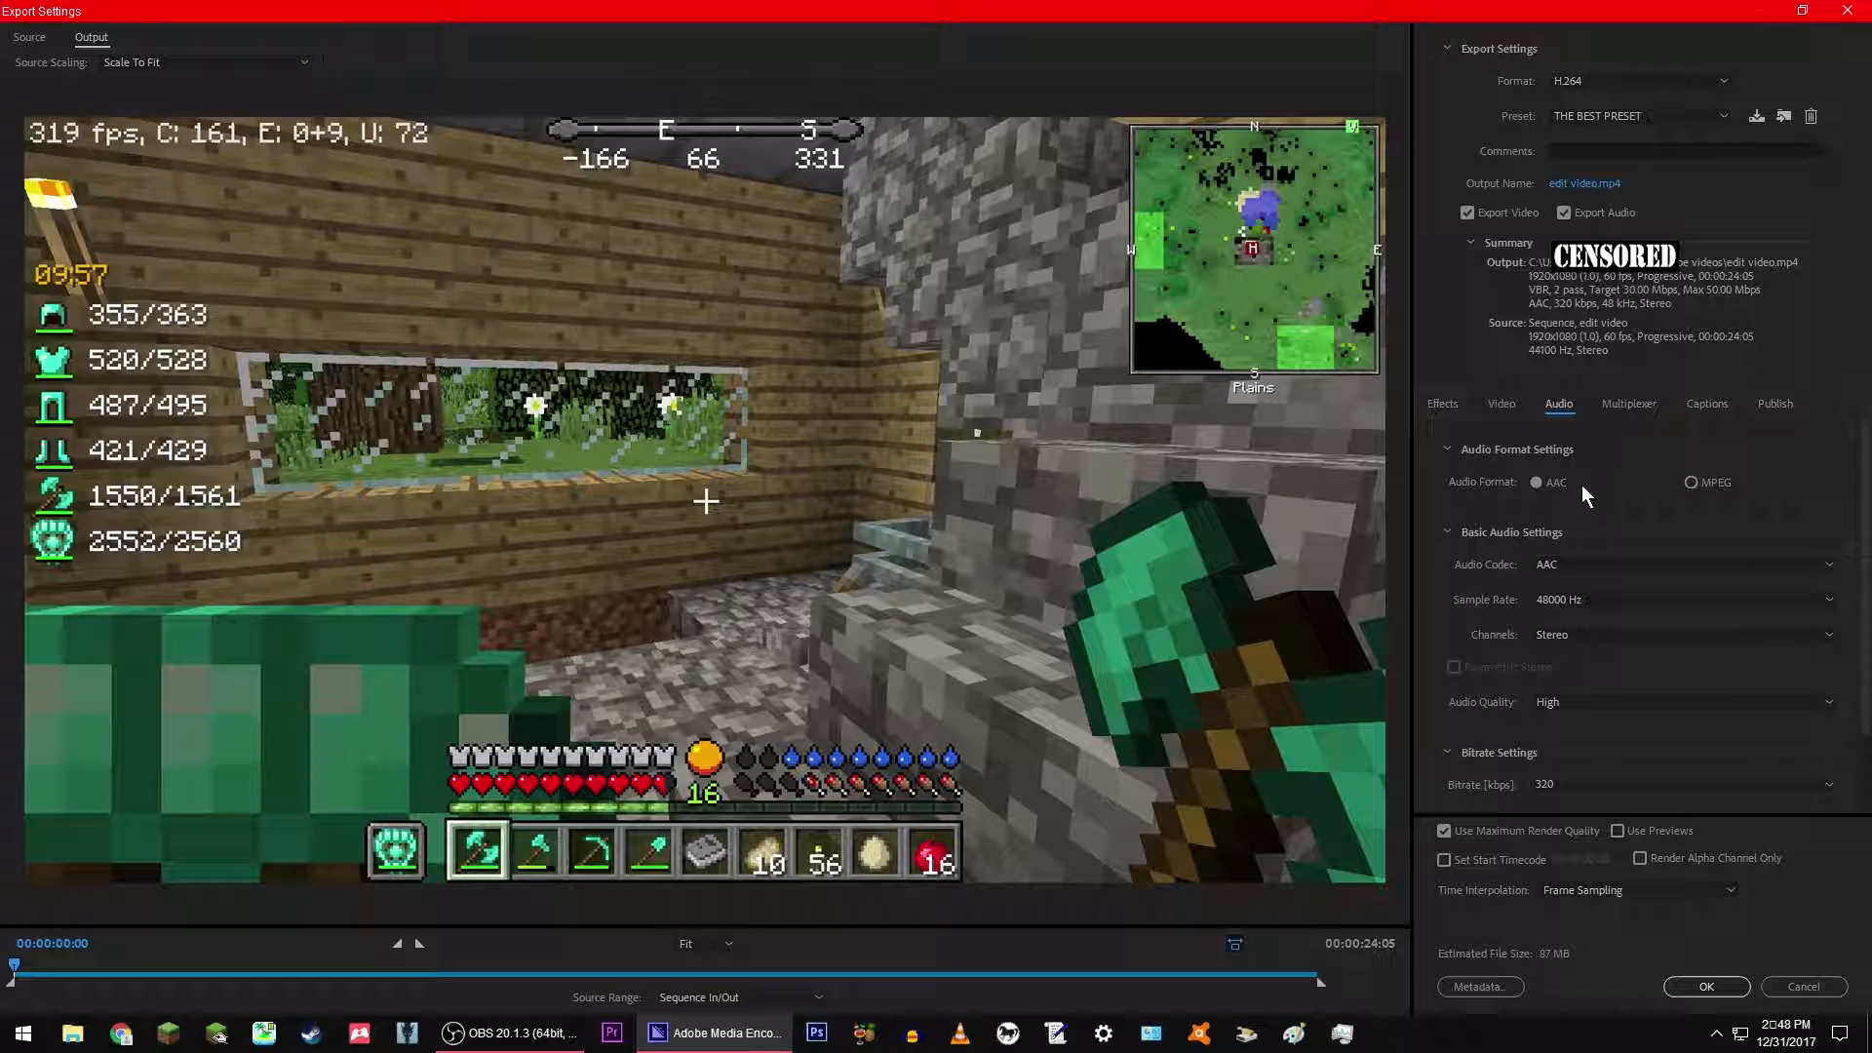
Step: Examine the audio codec, sample rate, channel and bitrate choices, keeping AAC, 48000 Hz, Stereo and 320 kbps
{"action": "left_click", "coordinate": [1559, 569]}
{"action": "left_click", "coordinate": [1559, 568]}
{"action": "left_click", "coordinate": [1560, 568]}
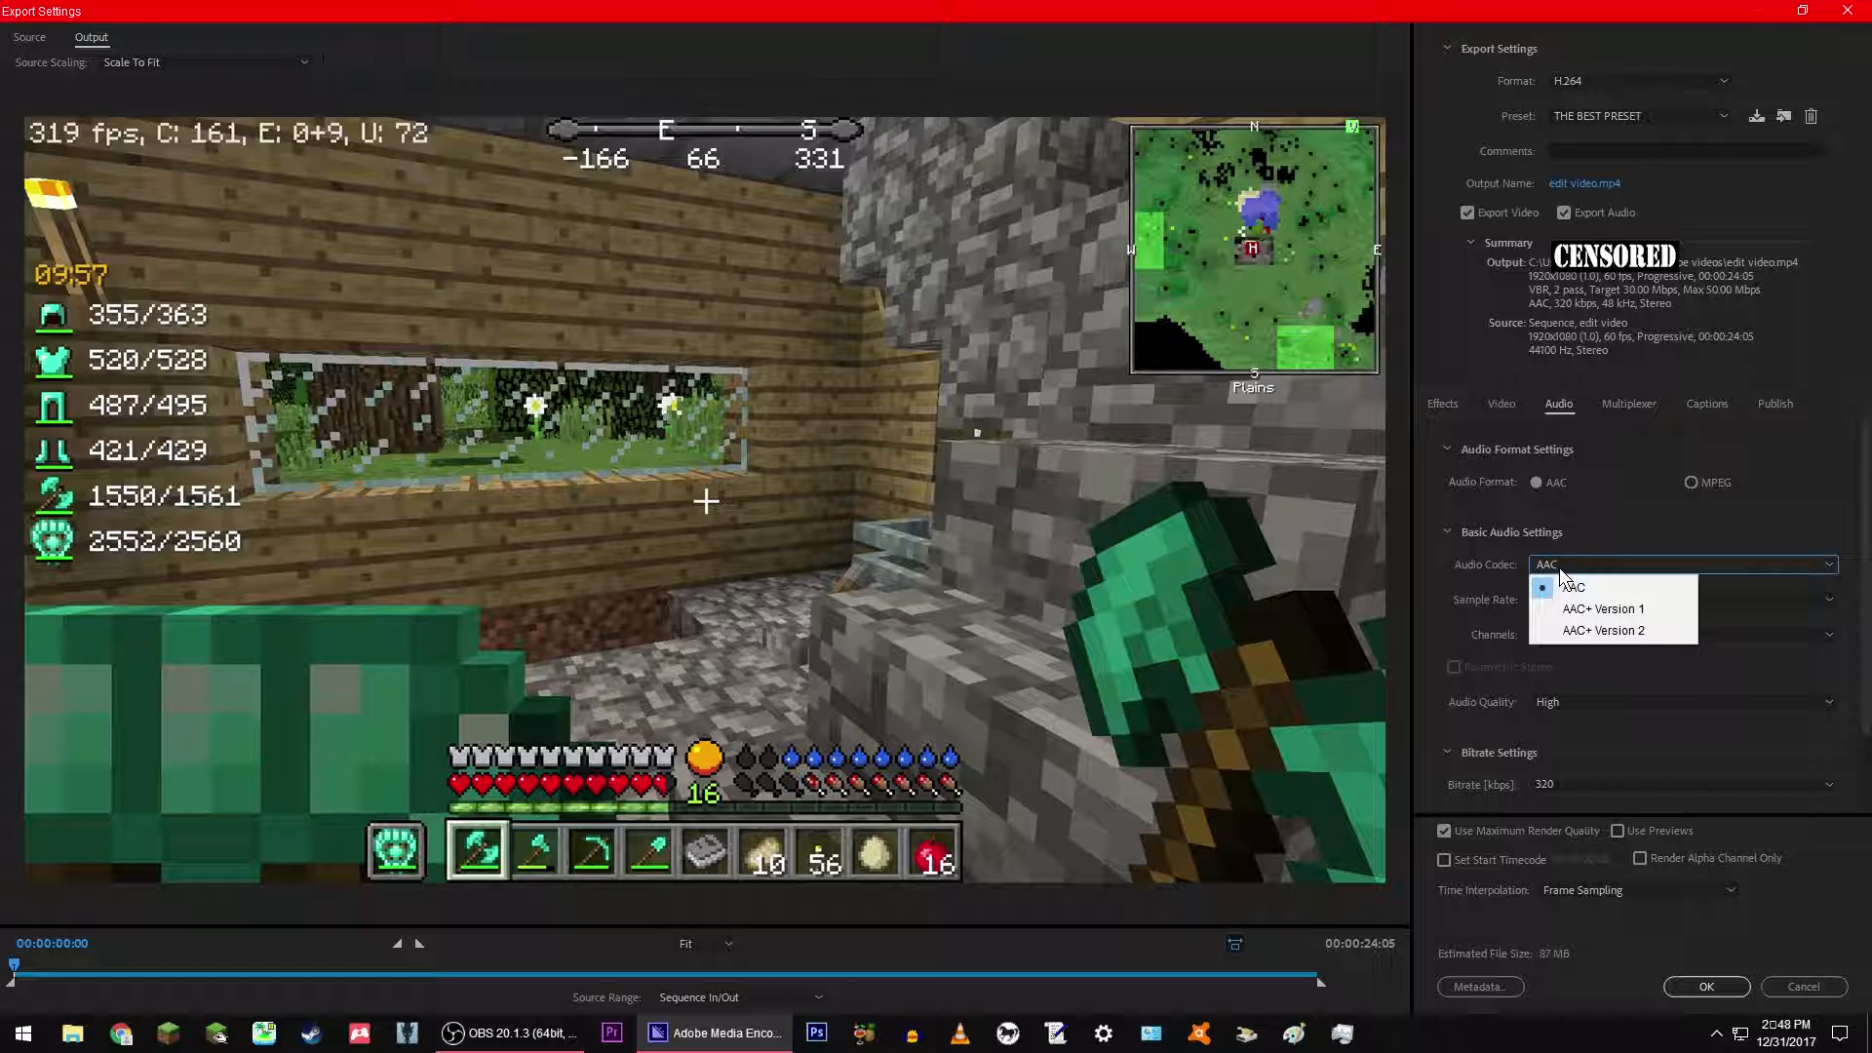
{"action": "left_click", "coordinate": [1560, 574]}
{"action": "left_click", "coordinate": [1593, 601]}
{"action": "left_click", "coordinate": [1590, 597]}
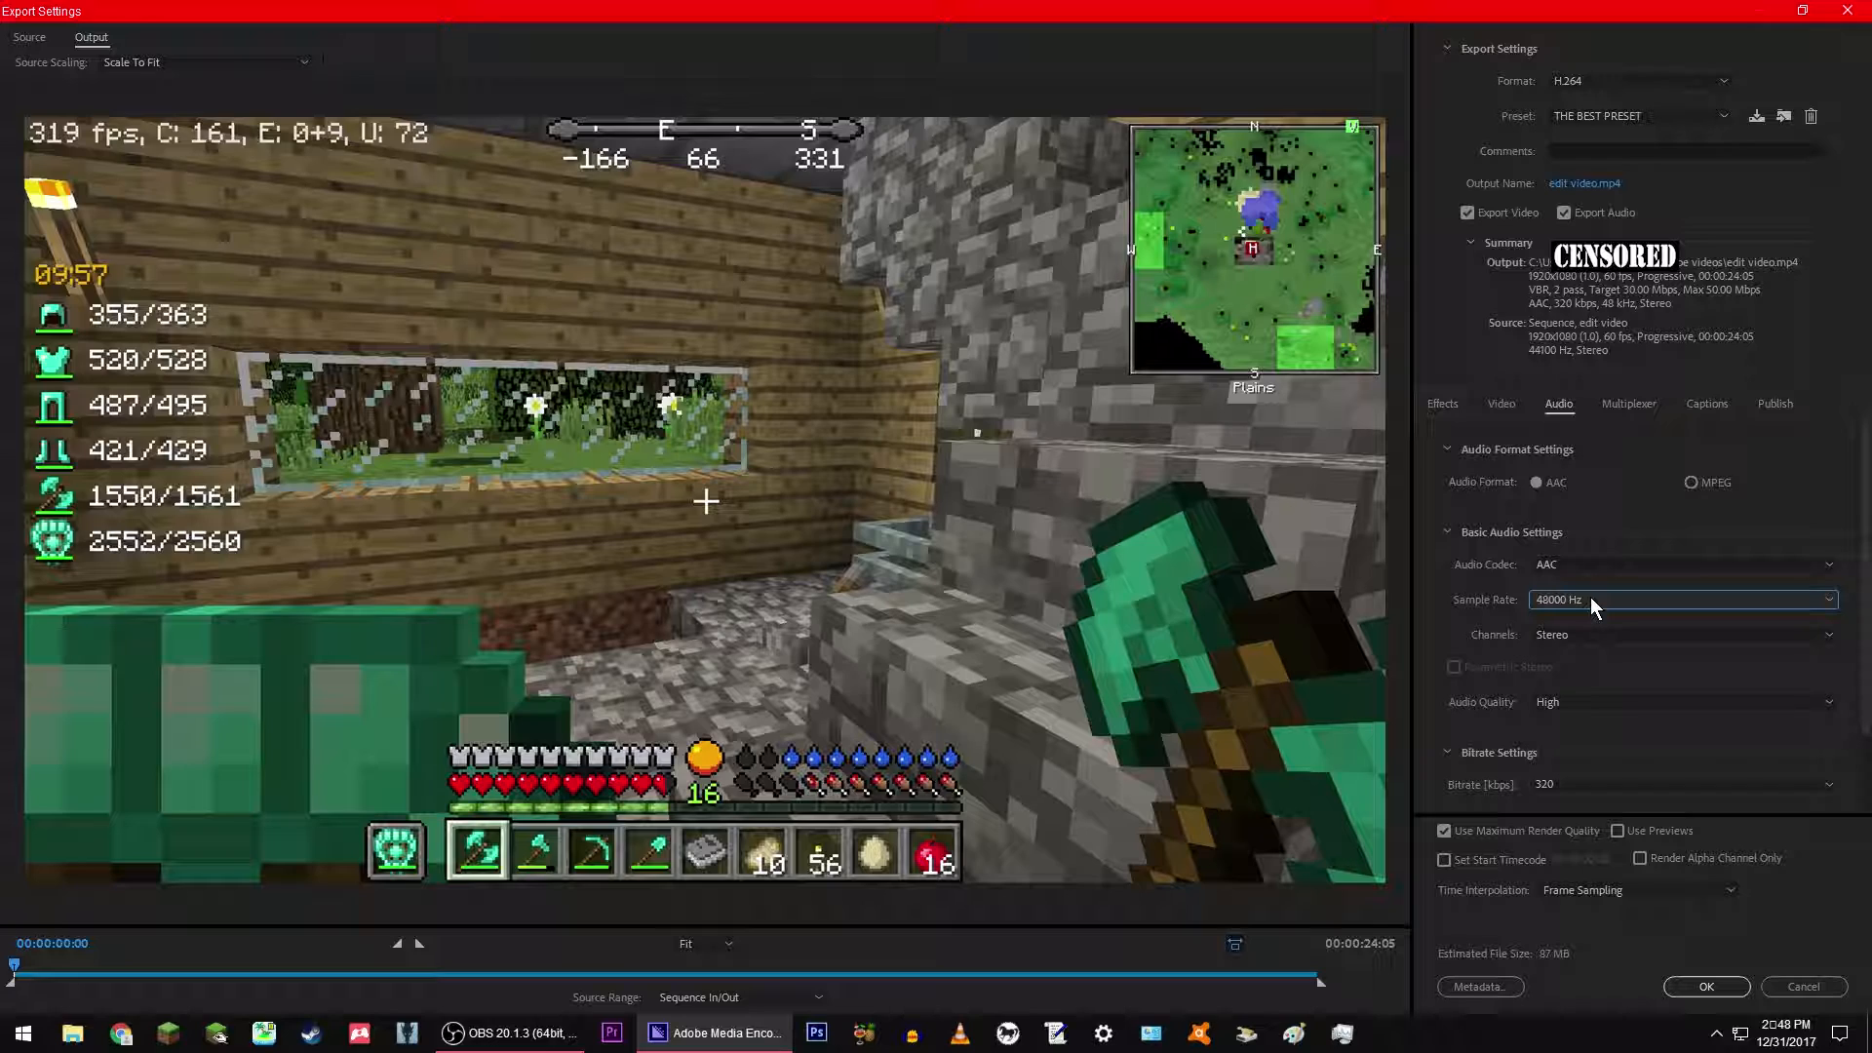
{"action": "left_click", "coordinate": [1591, 597]}
{"action": "left_click", "coordinate": [1585, 603]}
{"action": "left_click", "coordinate": [1551, 633]}
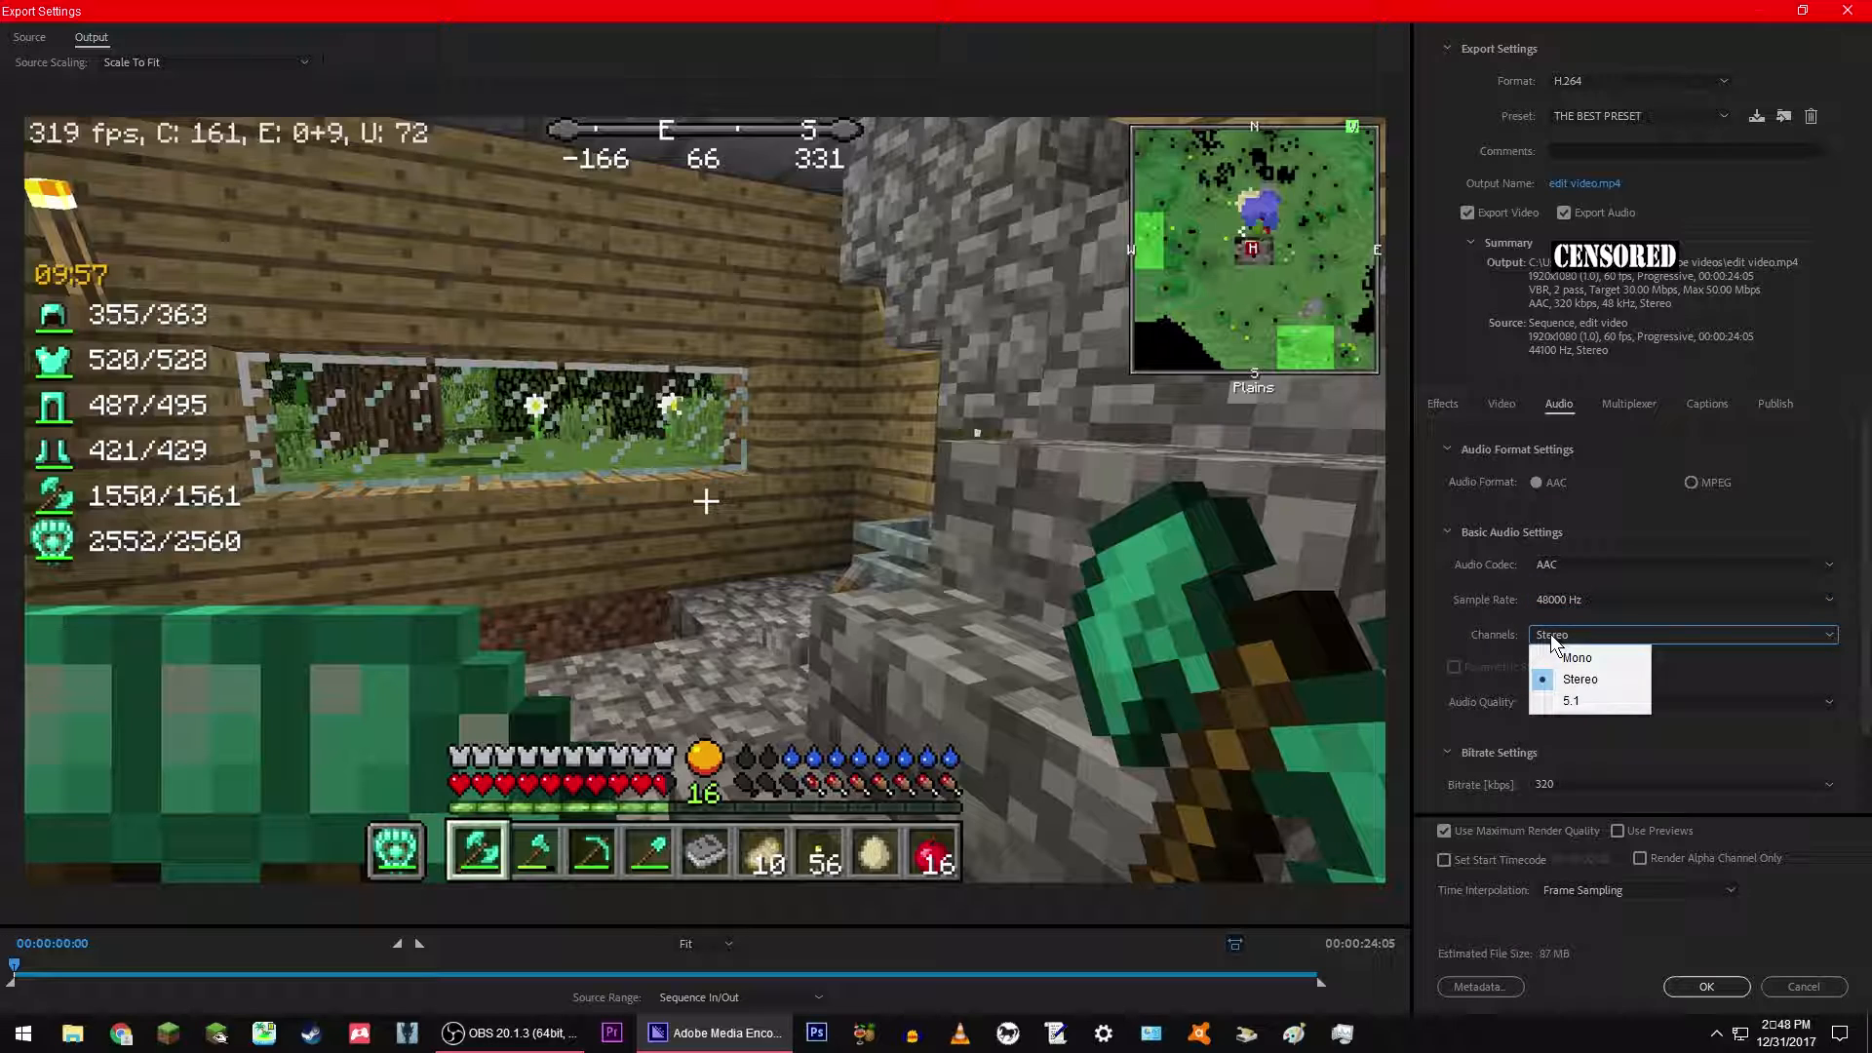
{"action": "left_click", "coordinate": [1551, 633]}
{"action": "scroll", "coordinate": [1490, 673], "scroll_direction": "down", "scroll_amount": 1}
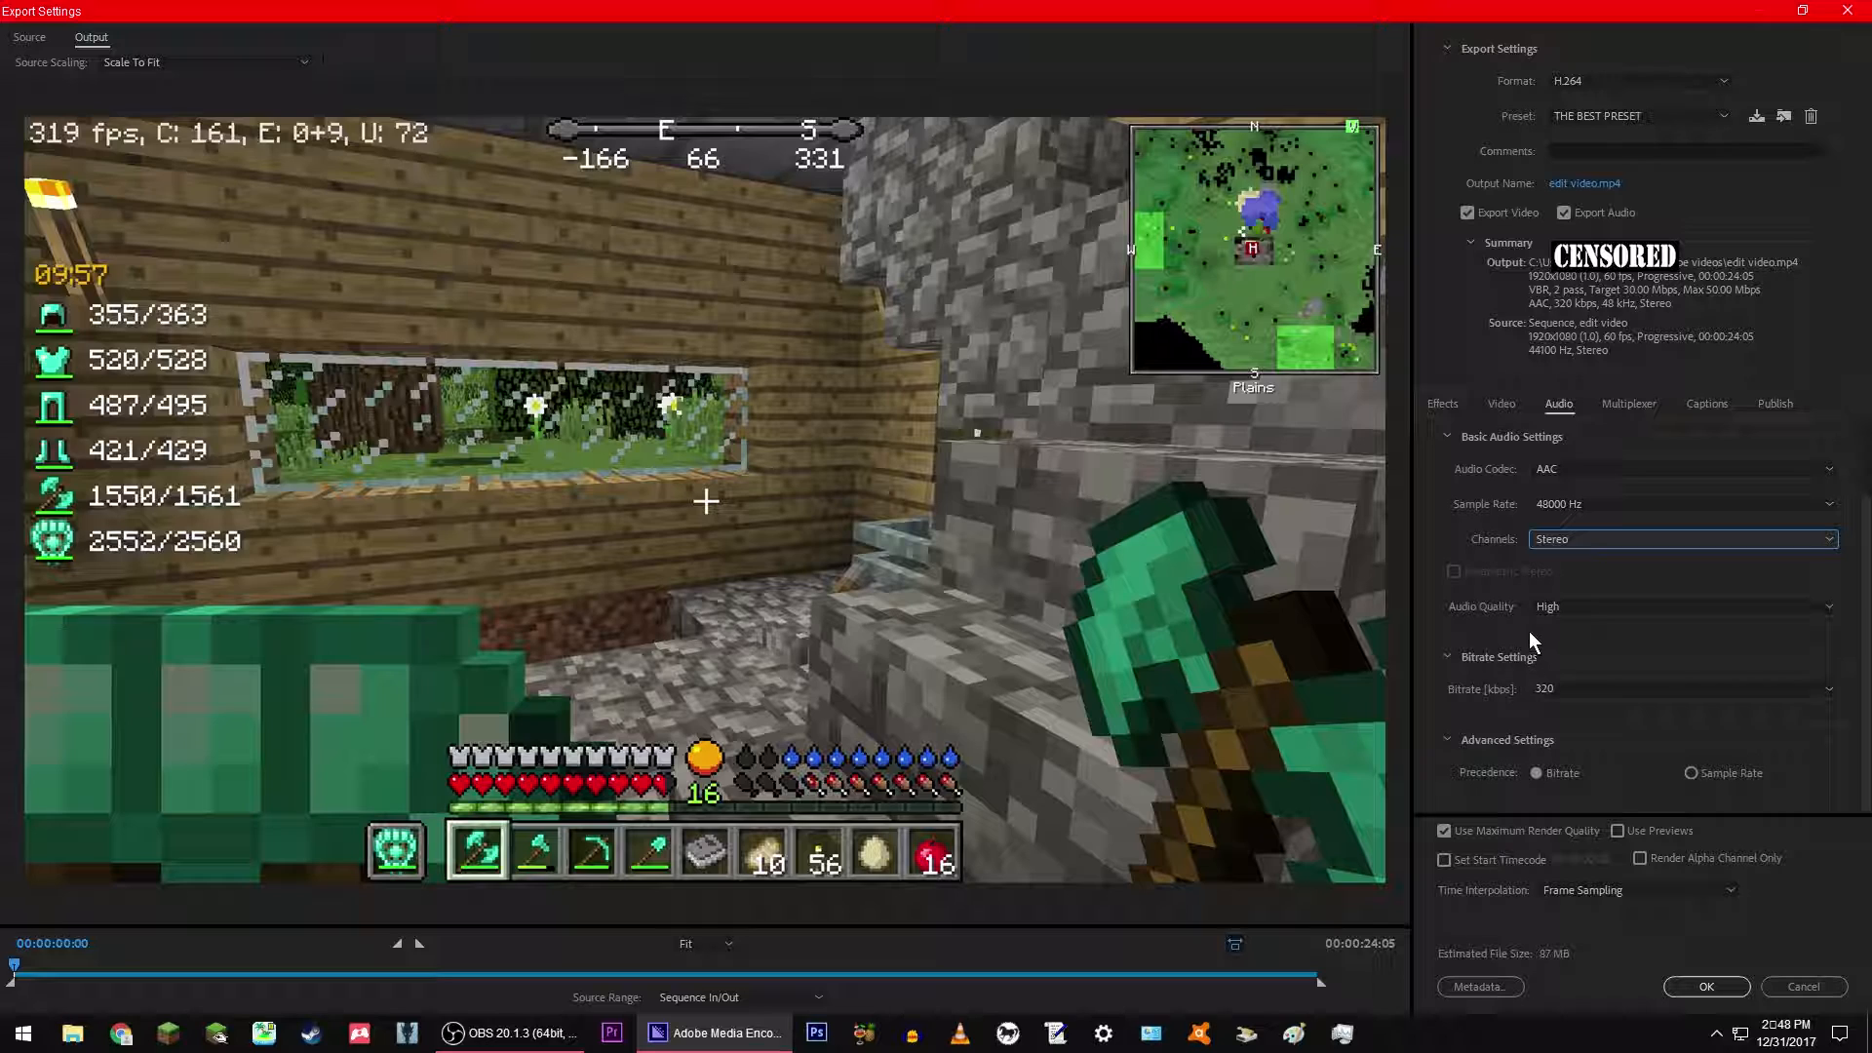
{"action": "left_click", "coordinate": [1576, 686]}
{"action": "left_click", "coordinate": [1575, 684]}
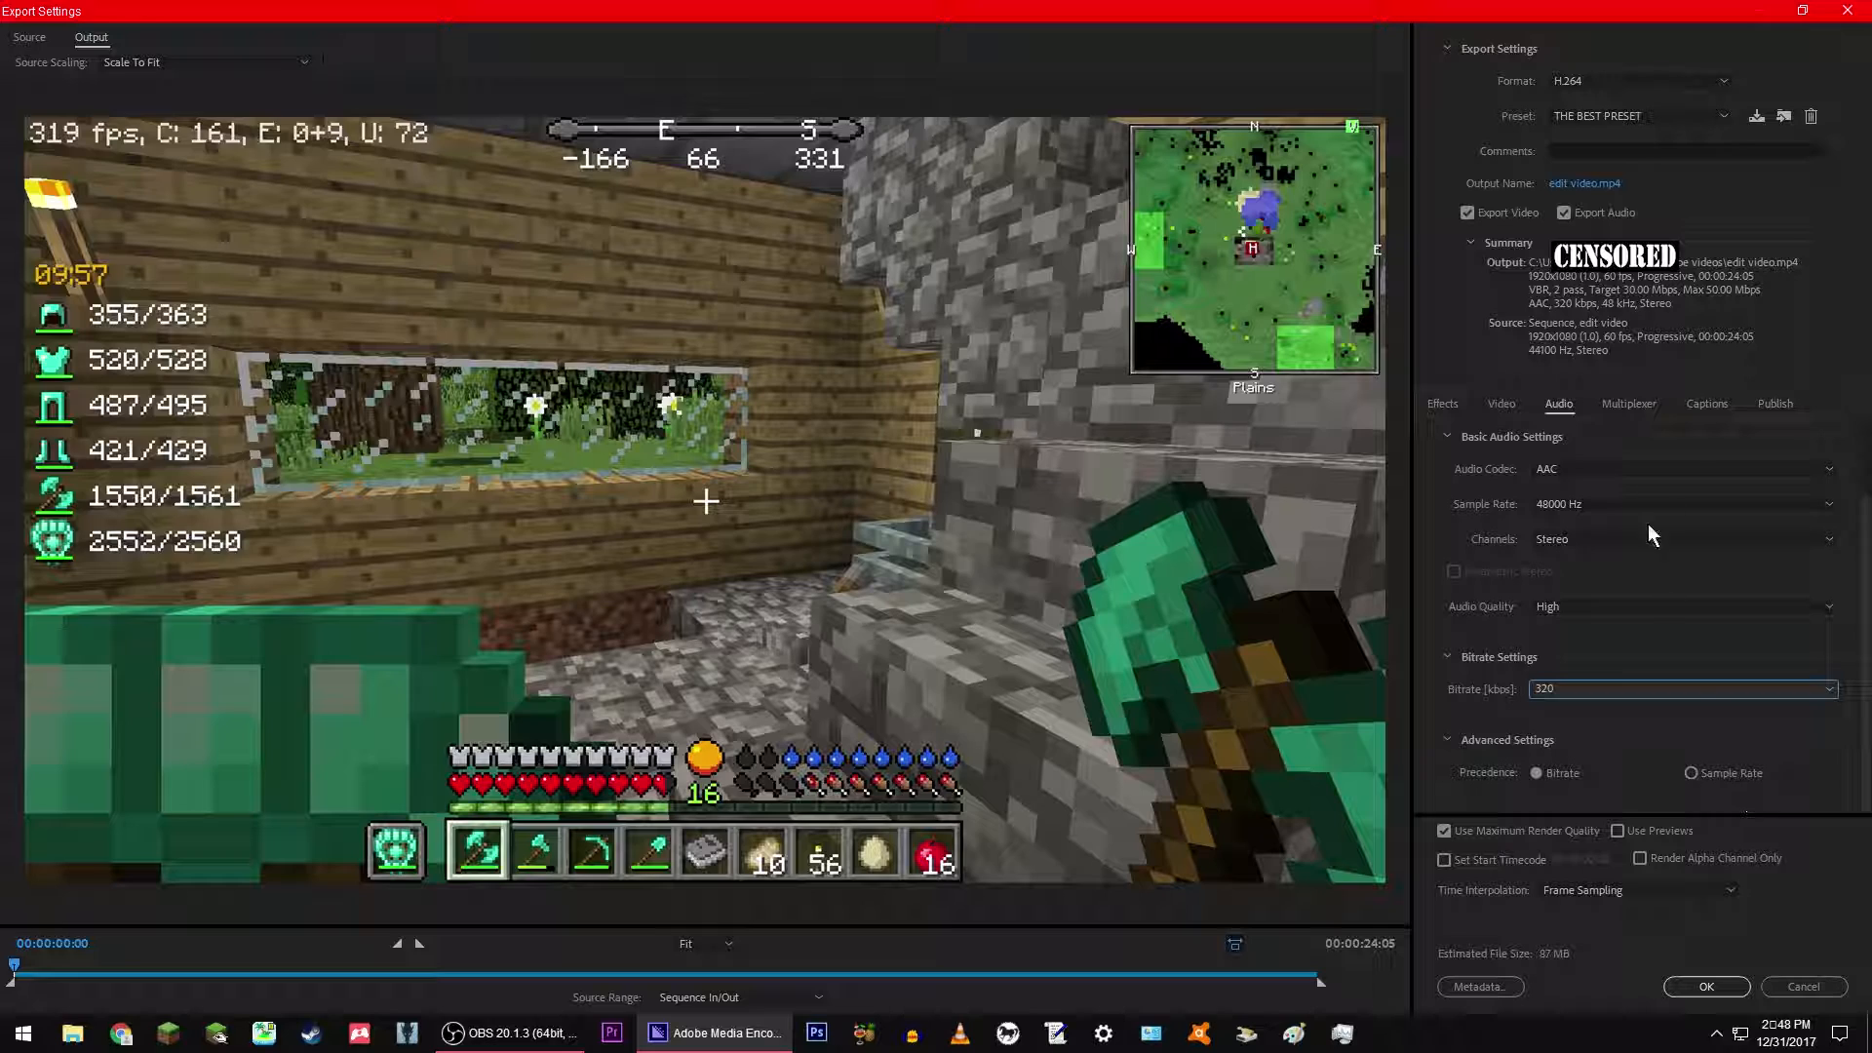
Step: Check the multiplexer and stream compatibility choices, keeping MP4 and Standard, and glance at the captions settings
{"action": "left_click", "coordinate": [1630, 405]}
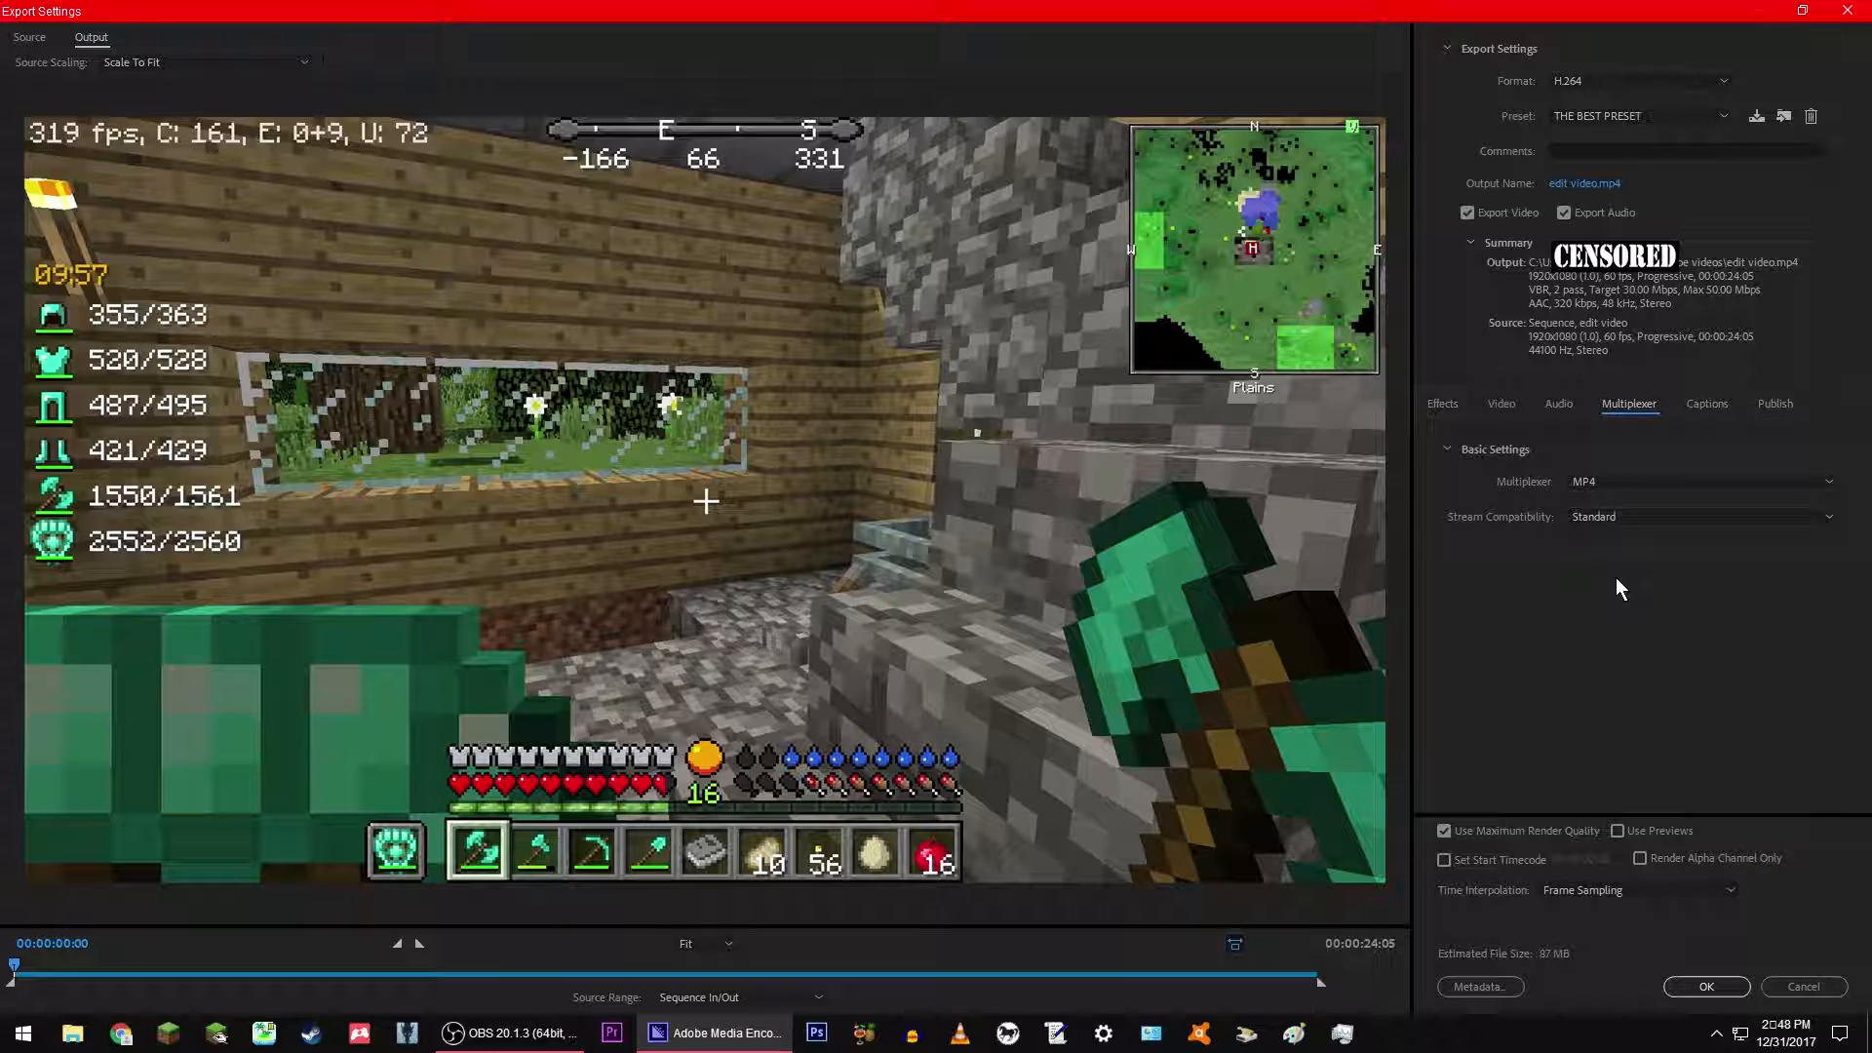
{"action": "left_click", "coordinate": [1616, 483]}
{"action": "left_click", "coordinate": [1616, 485]}
{"action": "left_click", "coordinate": [1644, 516]}
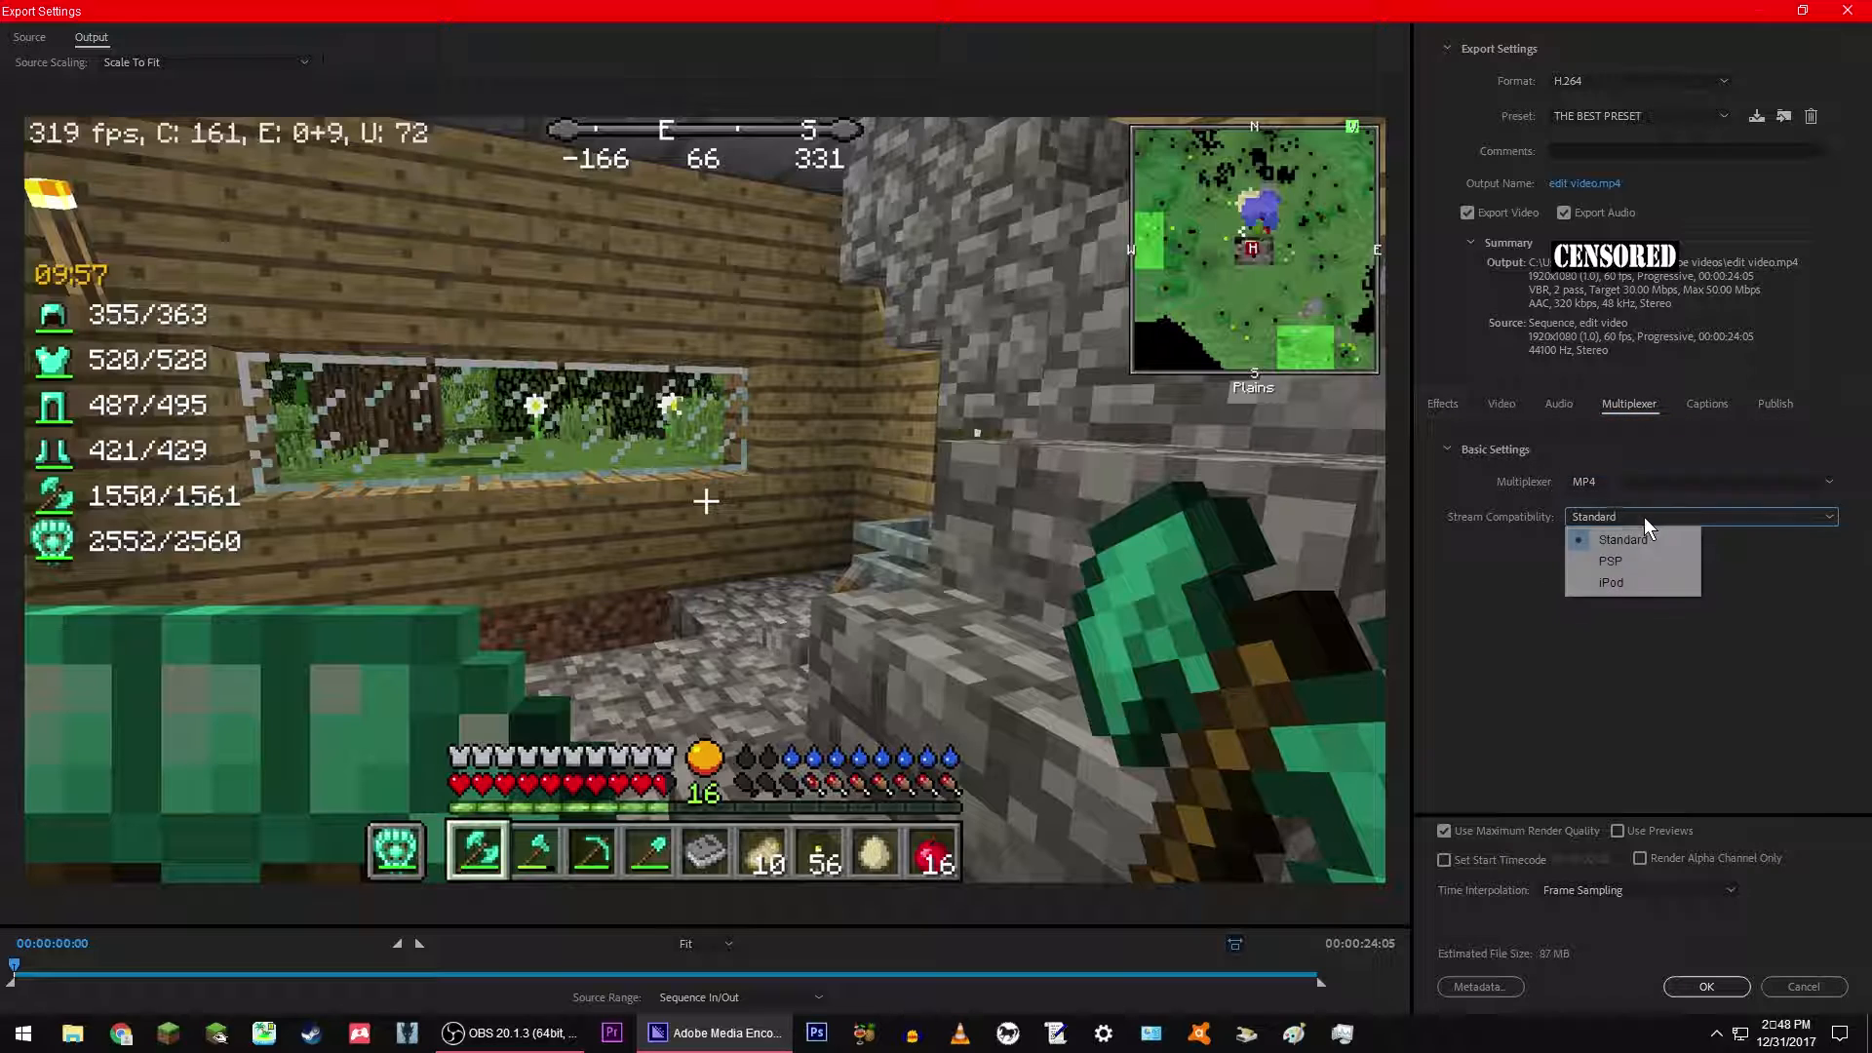
{"action": "left_click", "coordinate": [1645, 516]}
{"action": "left_click", "coordinate": [1707, 405]}
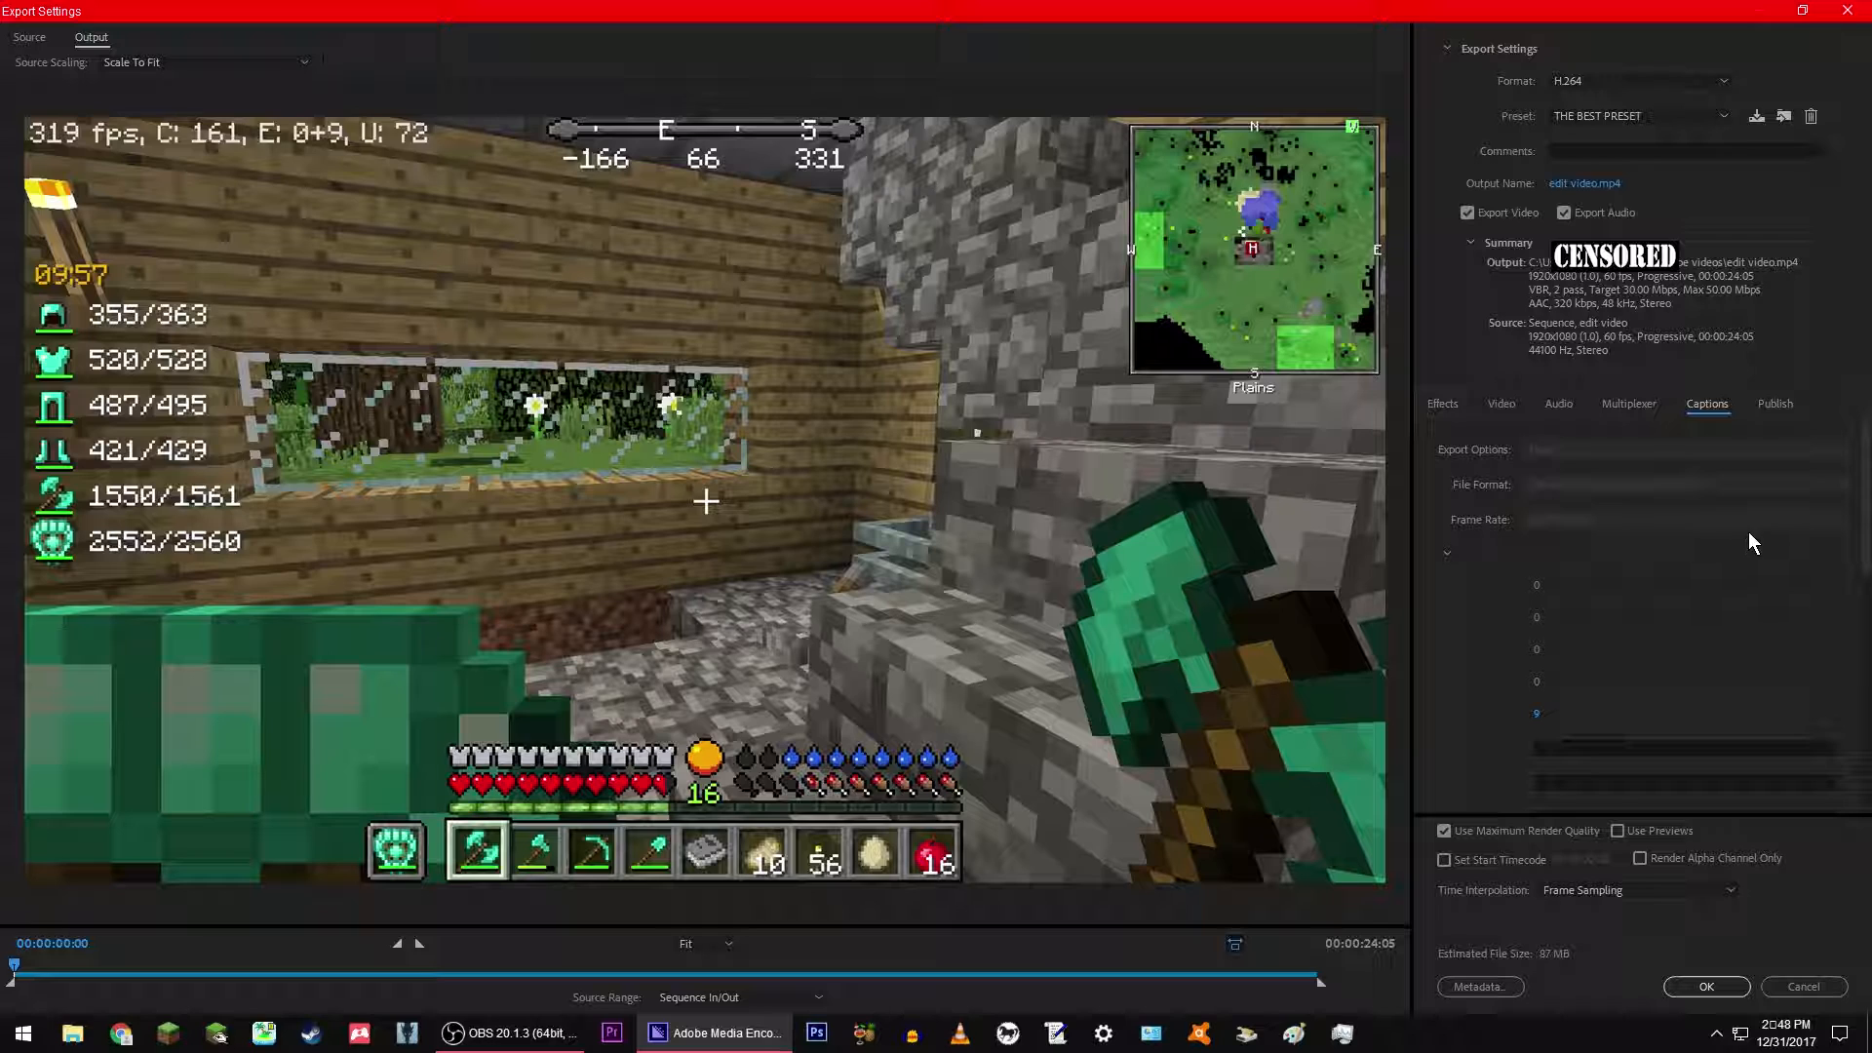
Step: Enable publishing to YouTube in the export's publish settings
{"action": "left_click", "coordinate": [1776, 402]}
{"action": "scroll", "coordinate": [1778, 536], "scroll_direction": "down", "scroll_amount": 5}
{"action": "scroll", "coordinate": [1778, 538], "scroll_direction": "down", "scroll_amount": 4}
{"action": "scroll", "coordinate": [1774, 543], "scroll_direction": "down", "scroll_amount": 2}
{"action": "scroll", "coordinate": [1770, 523], "scroll_direction": "up", "scroll_amount": 2}
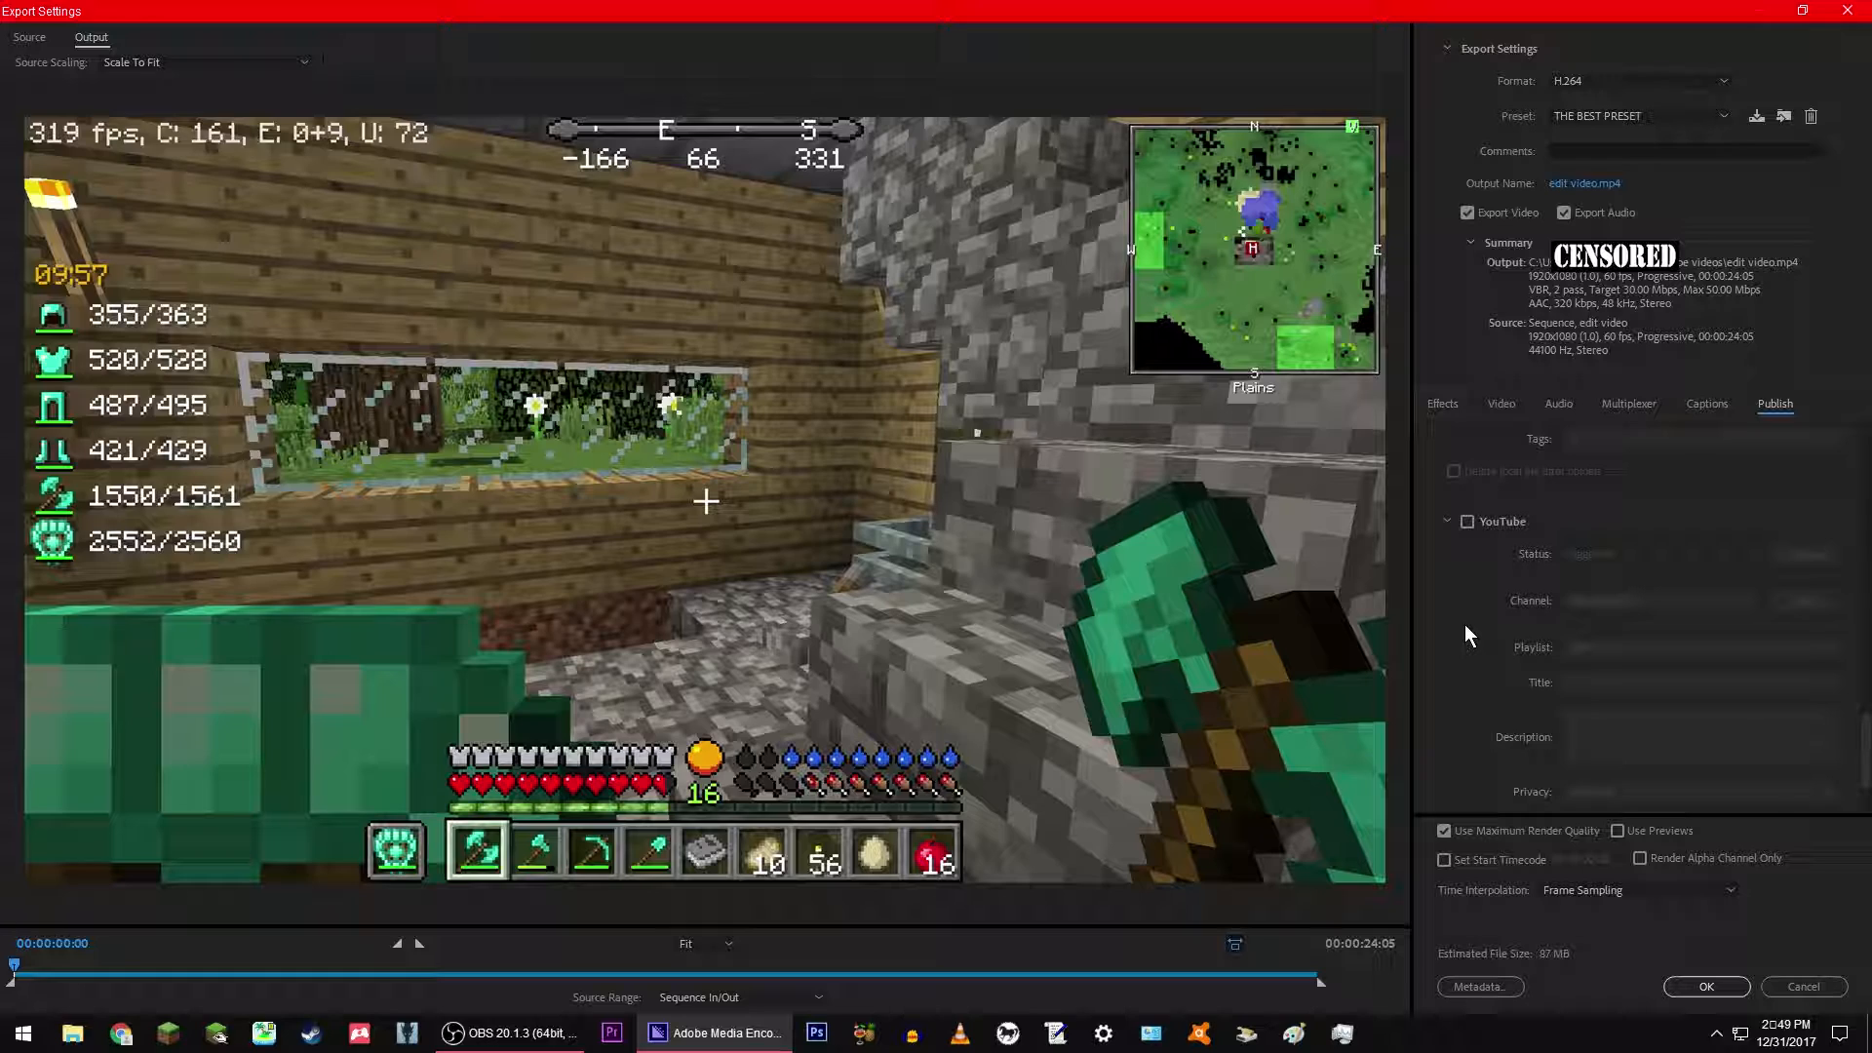
{"action": "left_click", "coordinate": [1468, 522]}
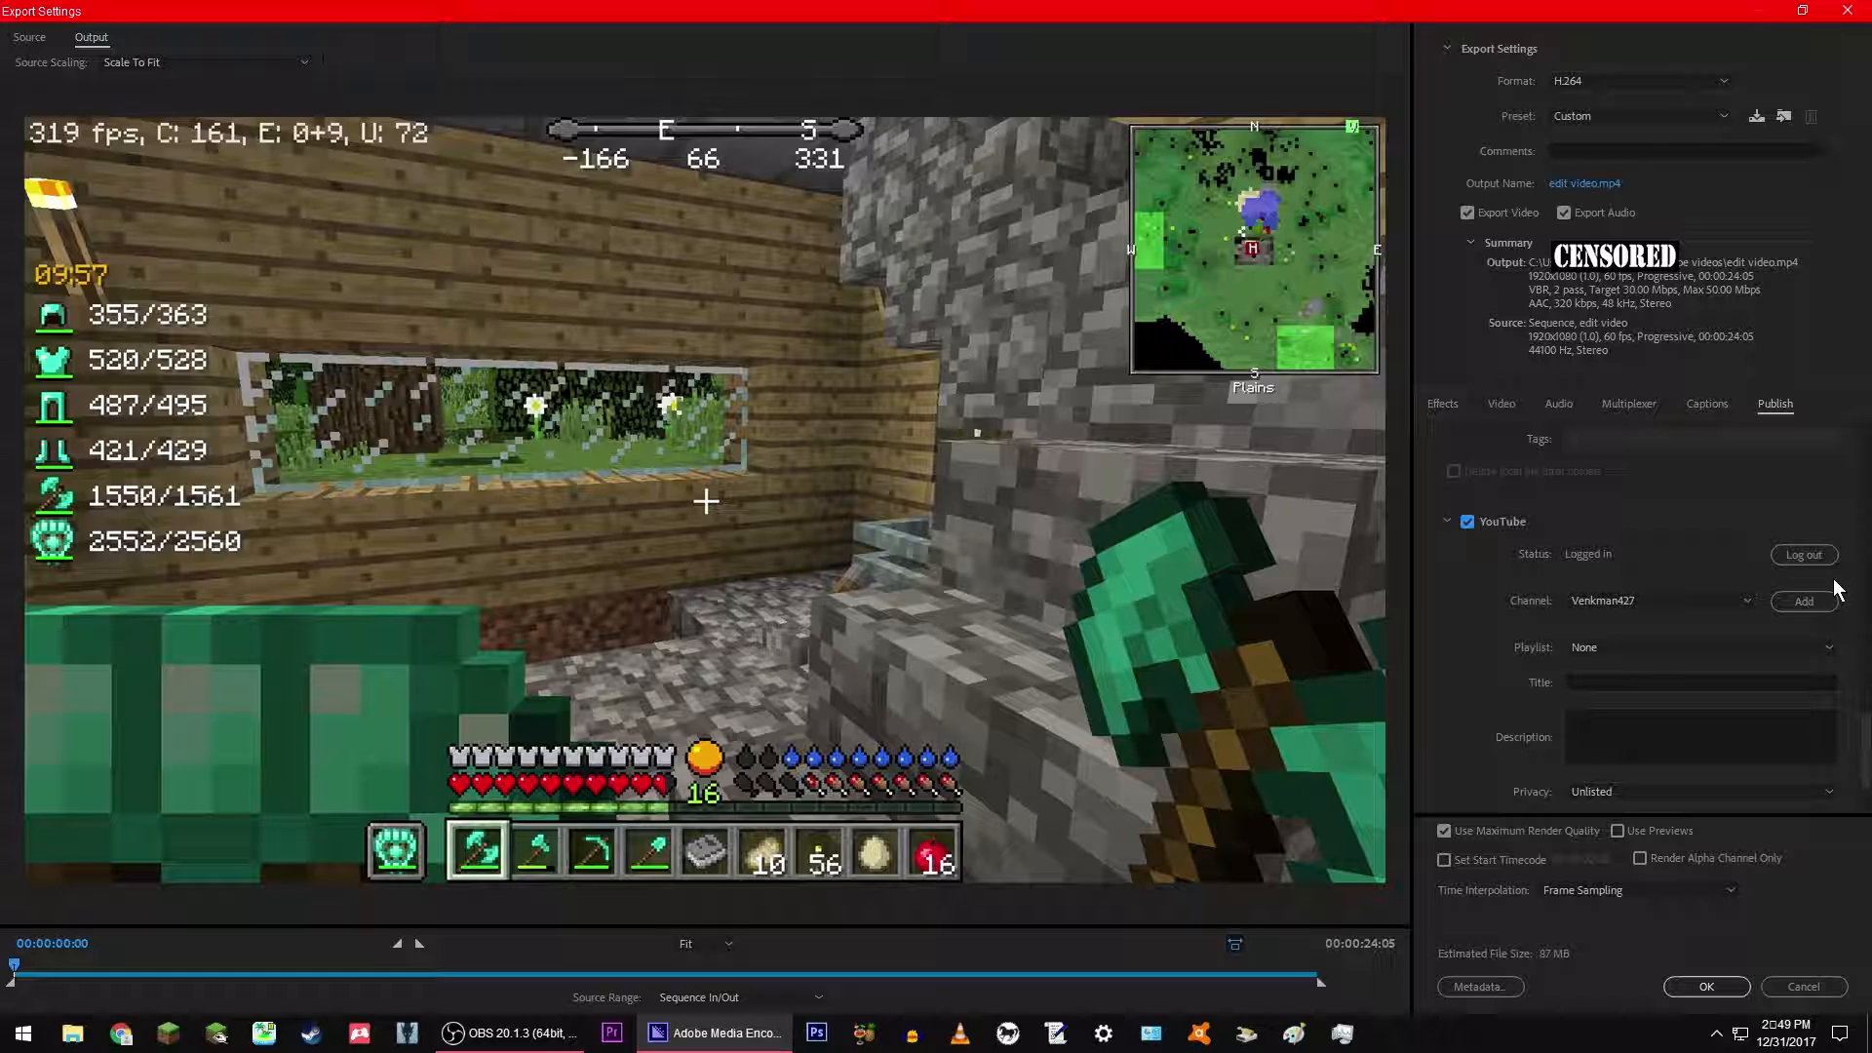
Step: Look through the channel's playlist choices for the YouTube upload, keeping None
{"action": "left_click", "coordinate": [1656, 650]}
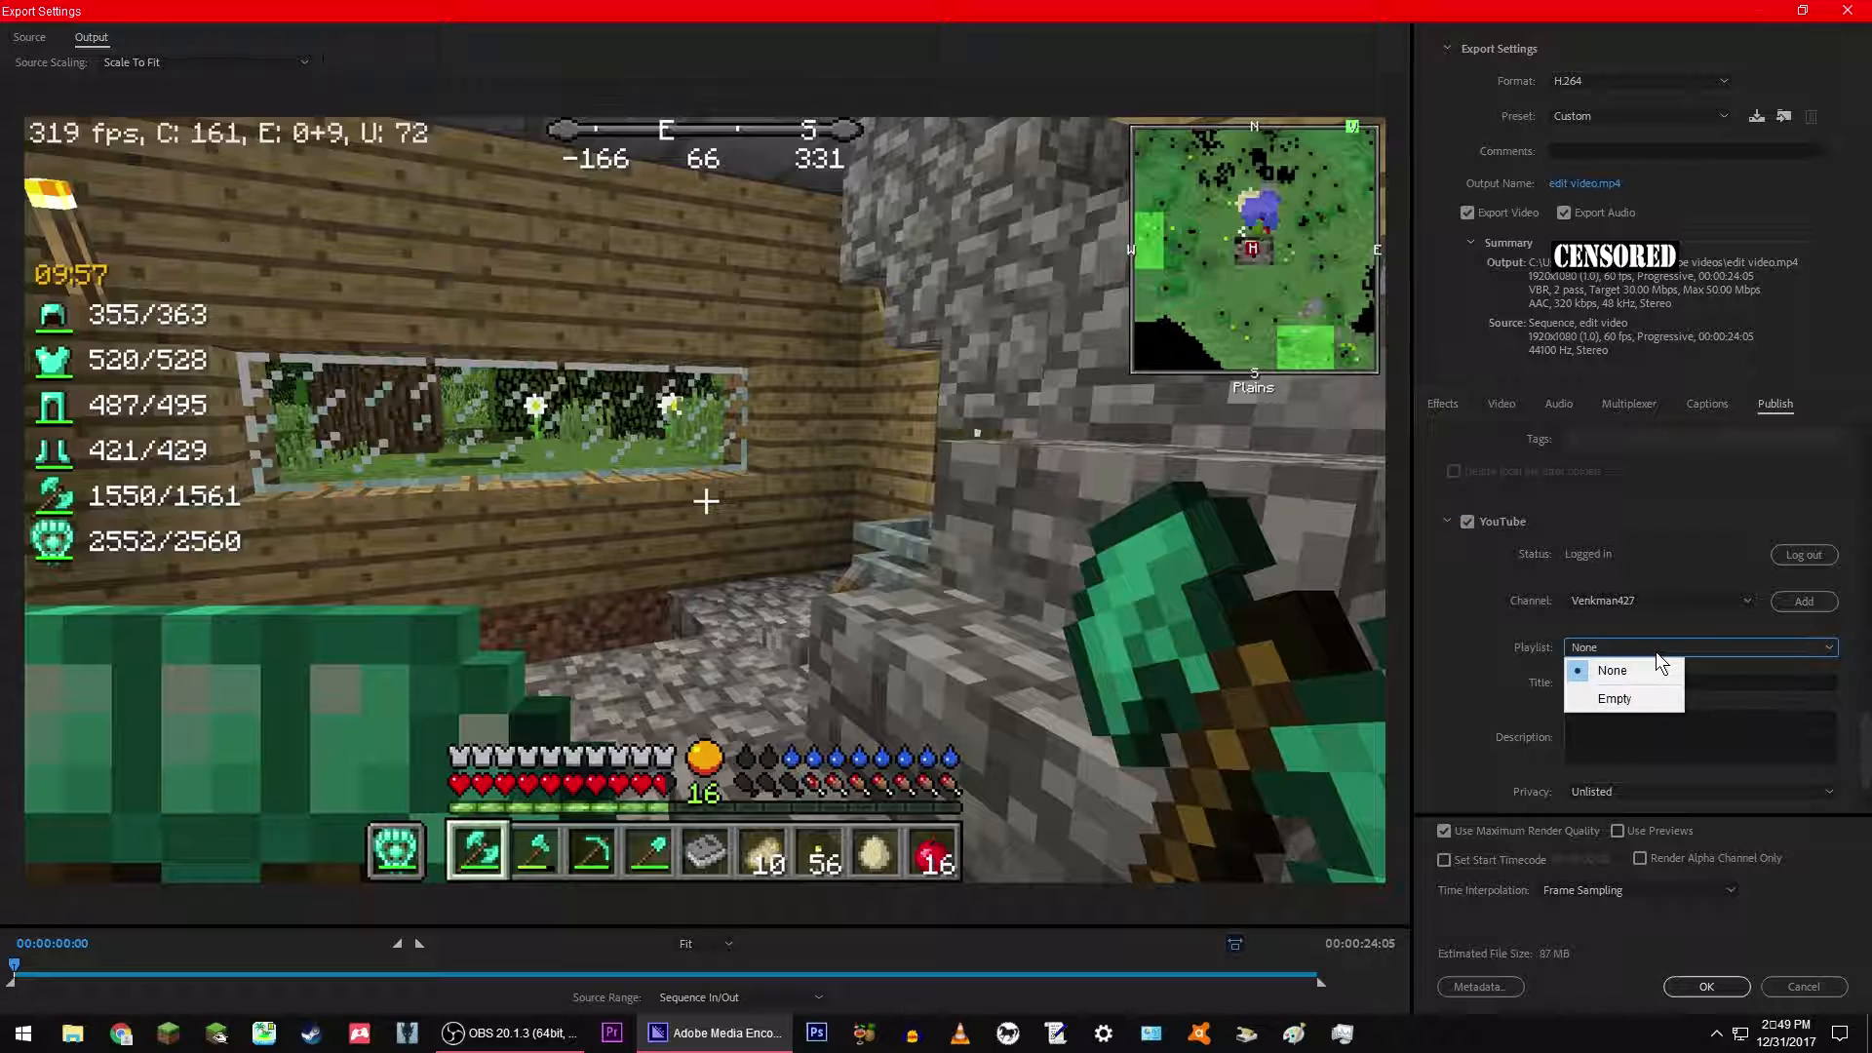
{"action": "left_click", "coordinate": [1468, 583]}
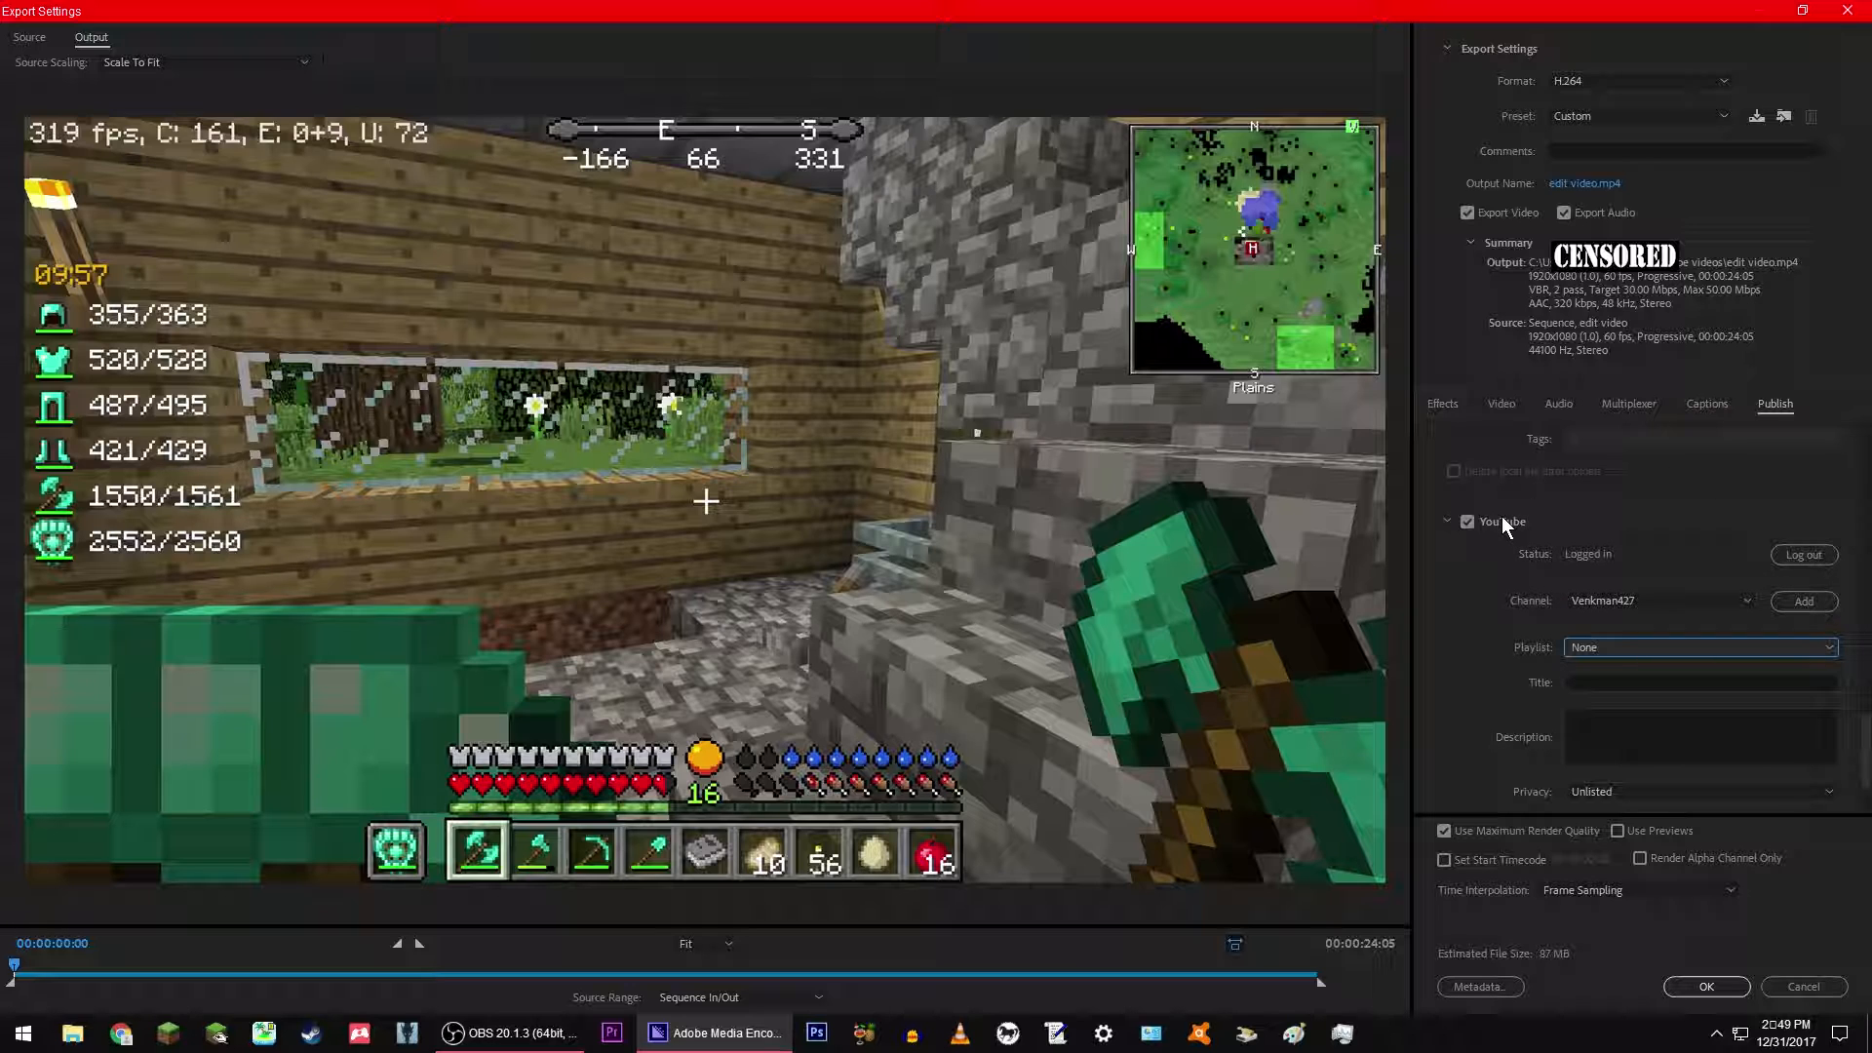
{"action": "left_click", "coordinate": [543, 1039]}
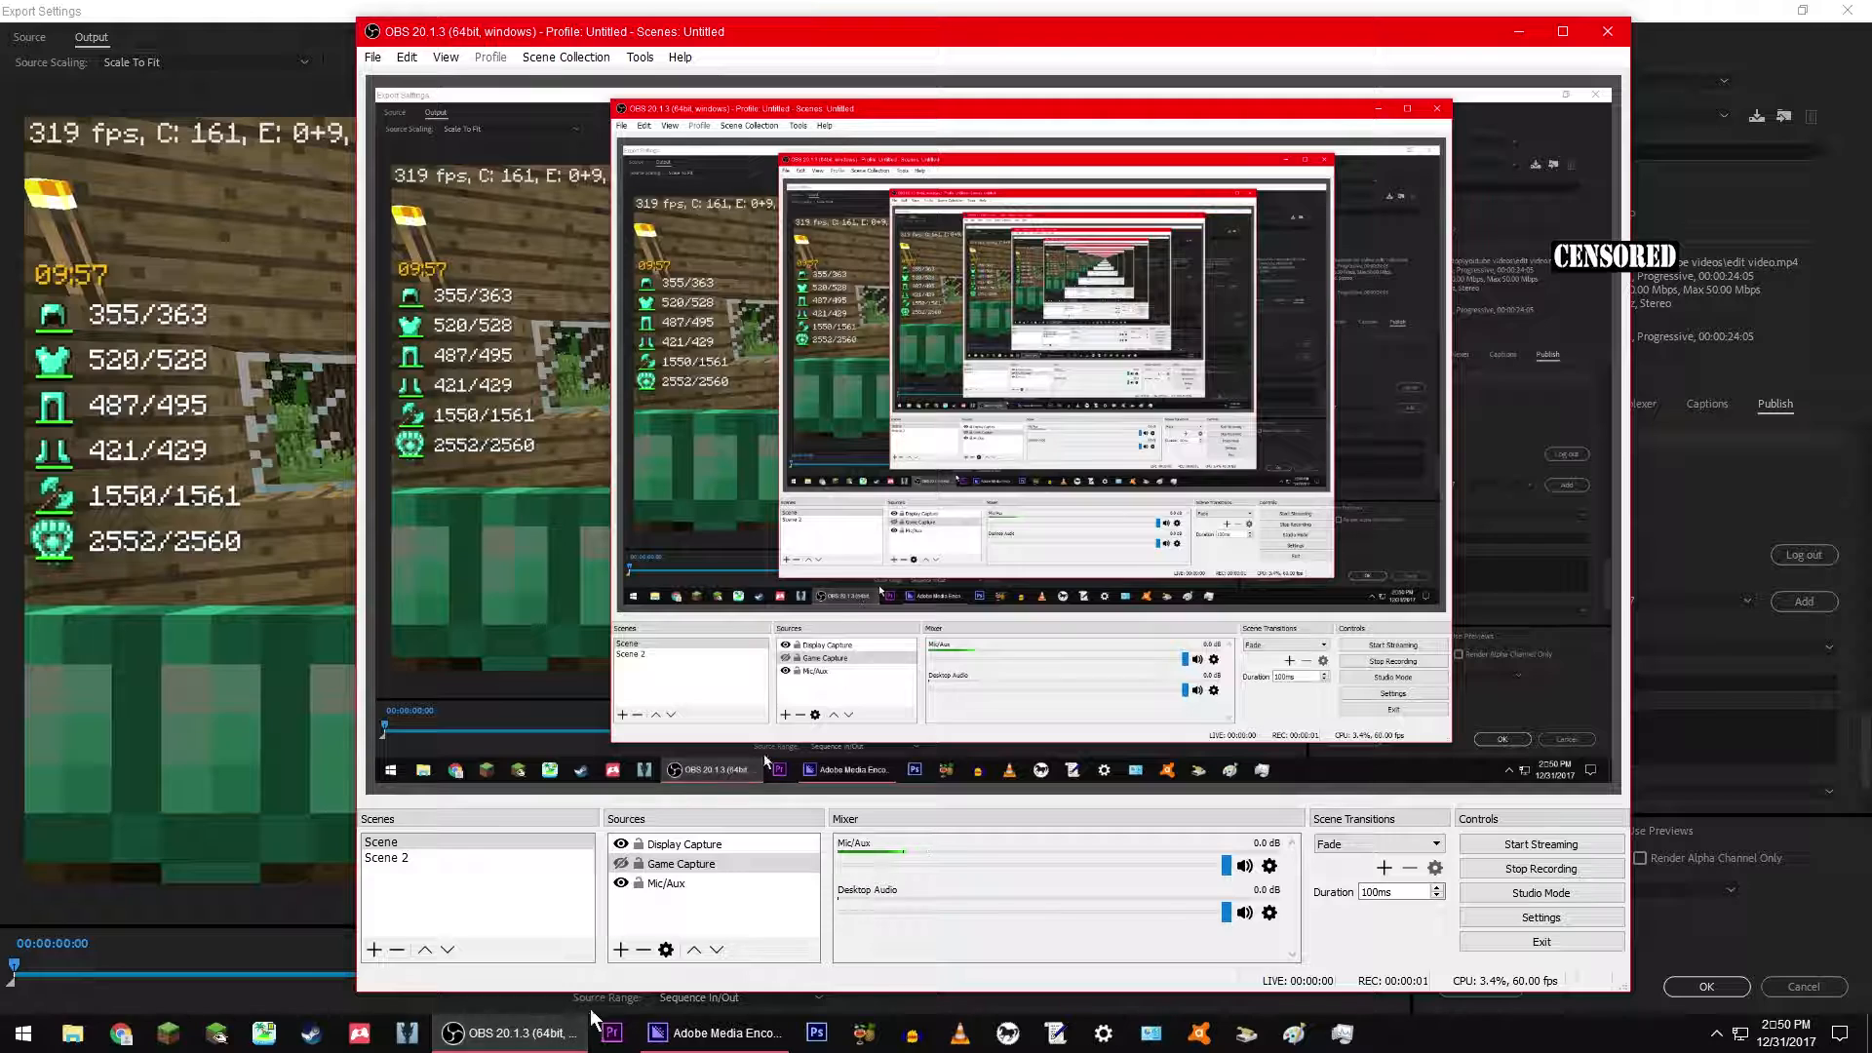
{"action": "left_click", "coordinate": [1513, 31]}
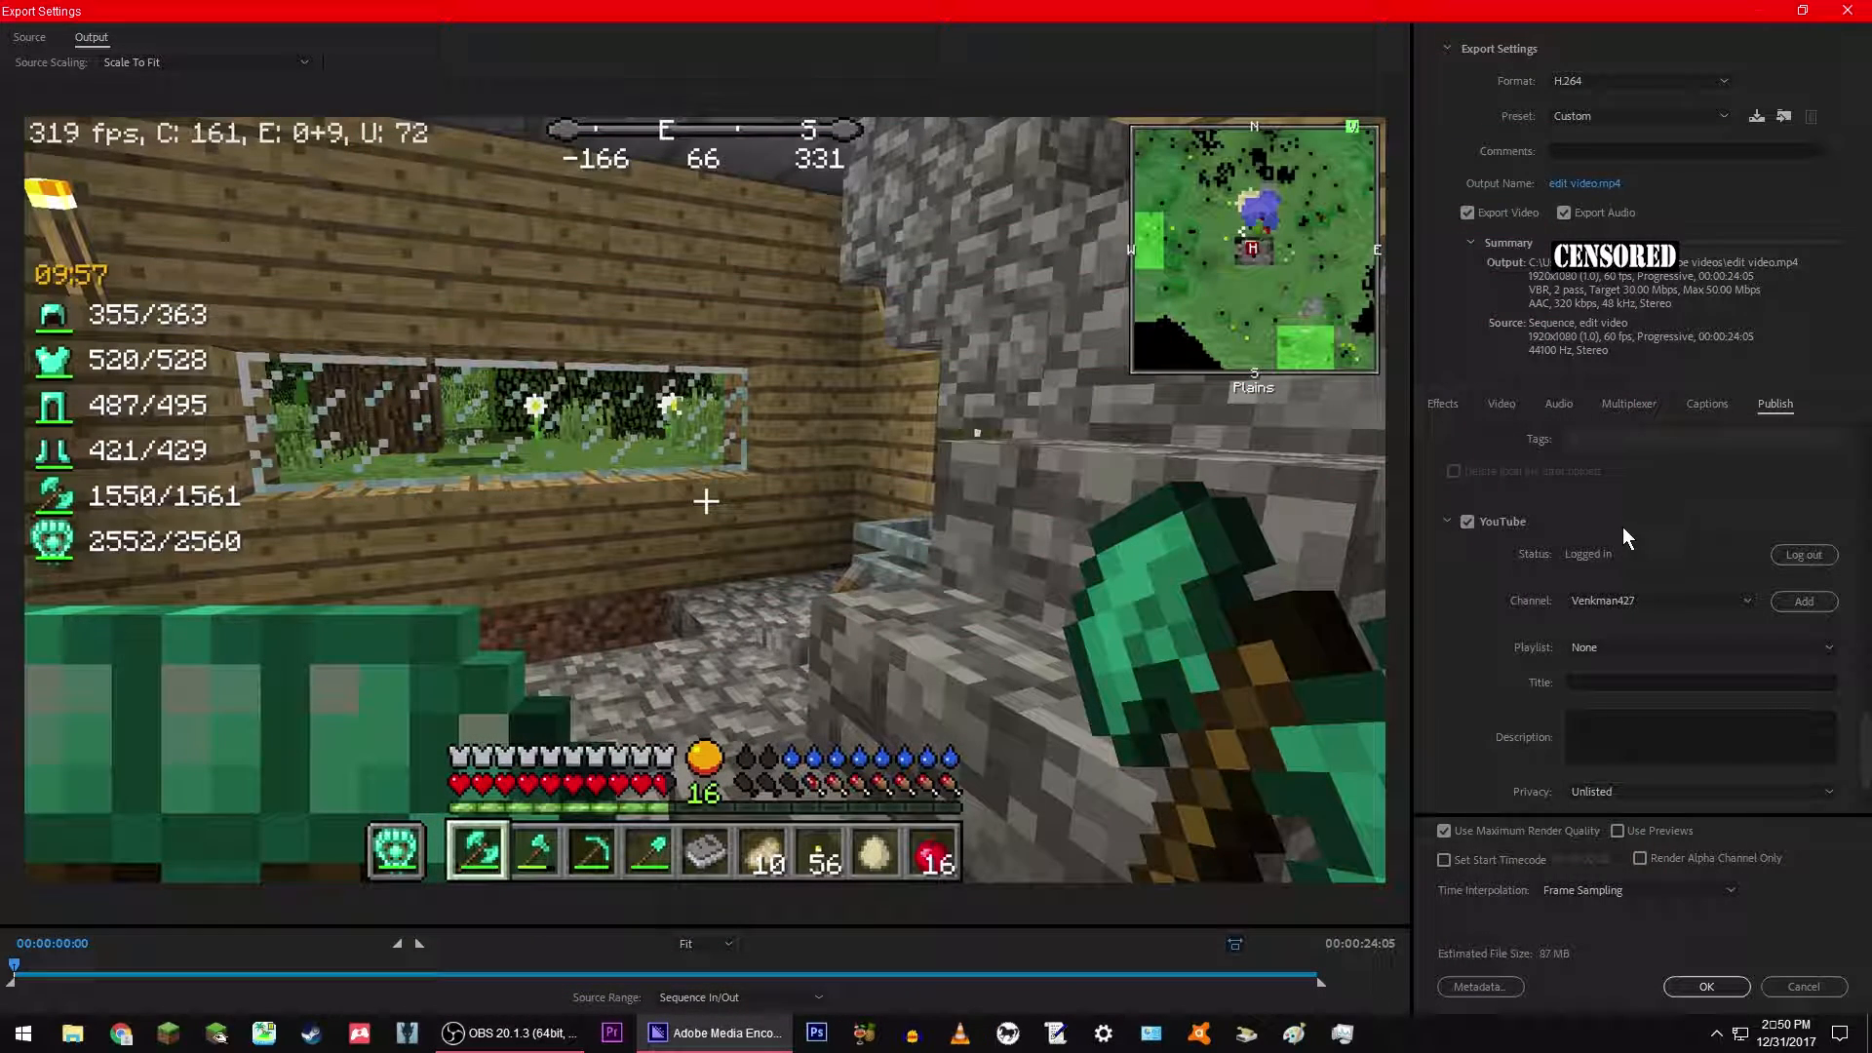
{"action": "left_click", "coordinate": [1672, 646]}
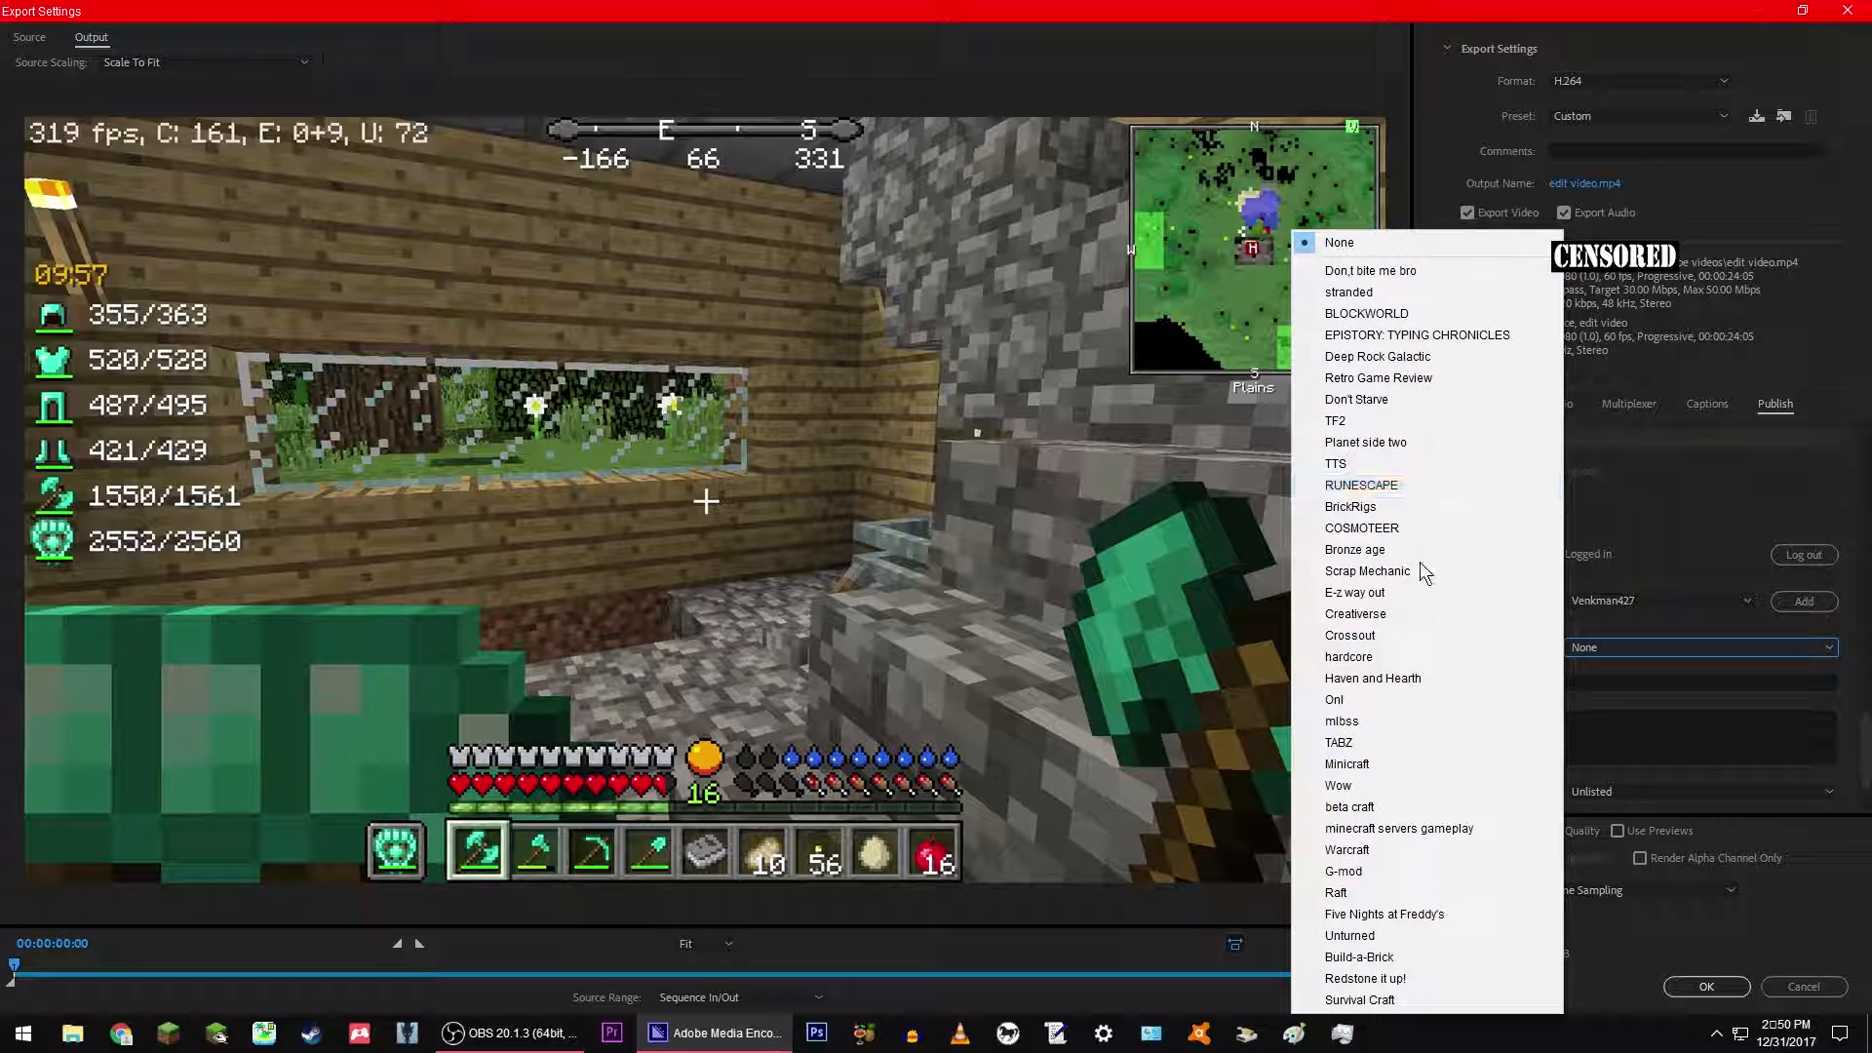
{"action": "left_click", "coordinate": [1684, 634]}
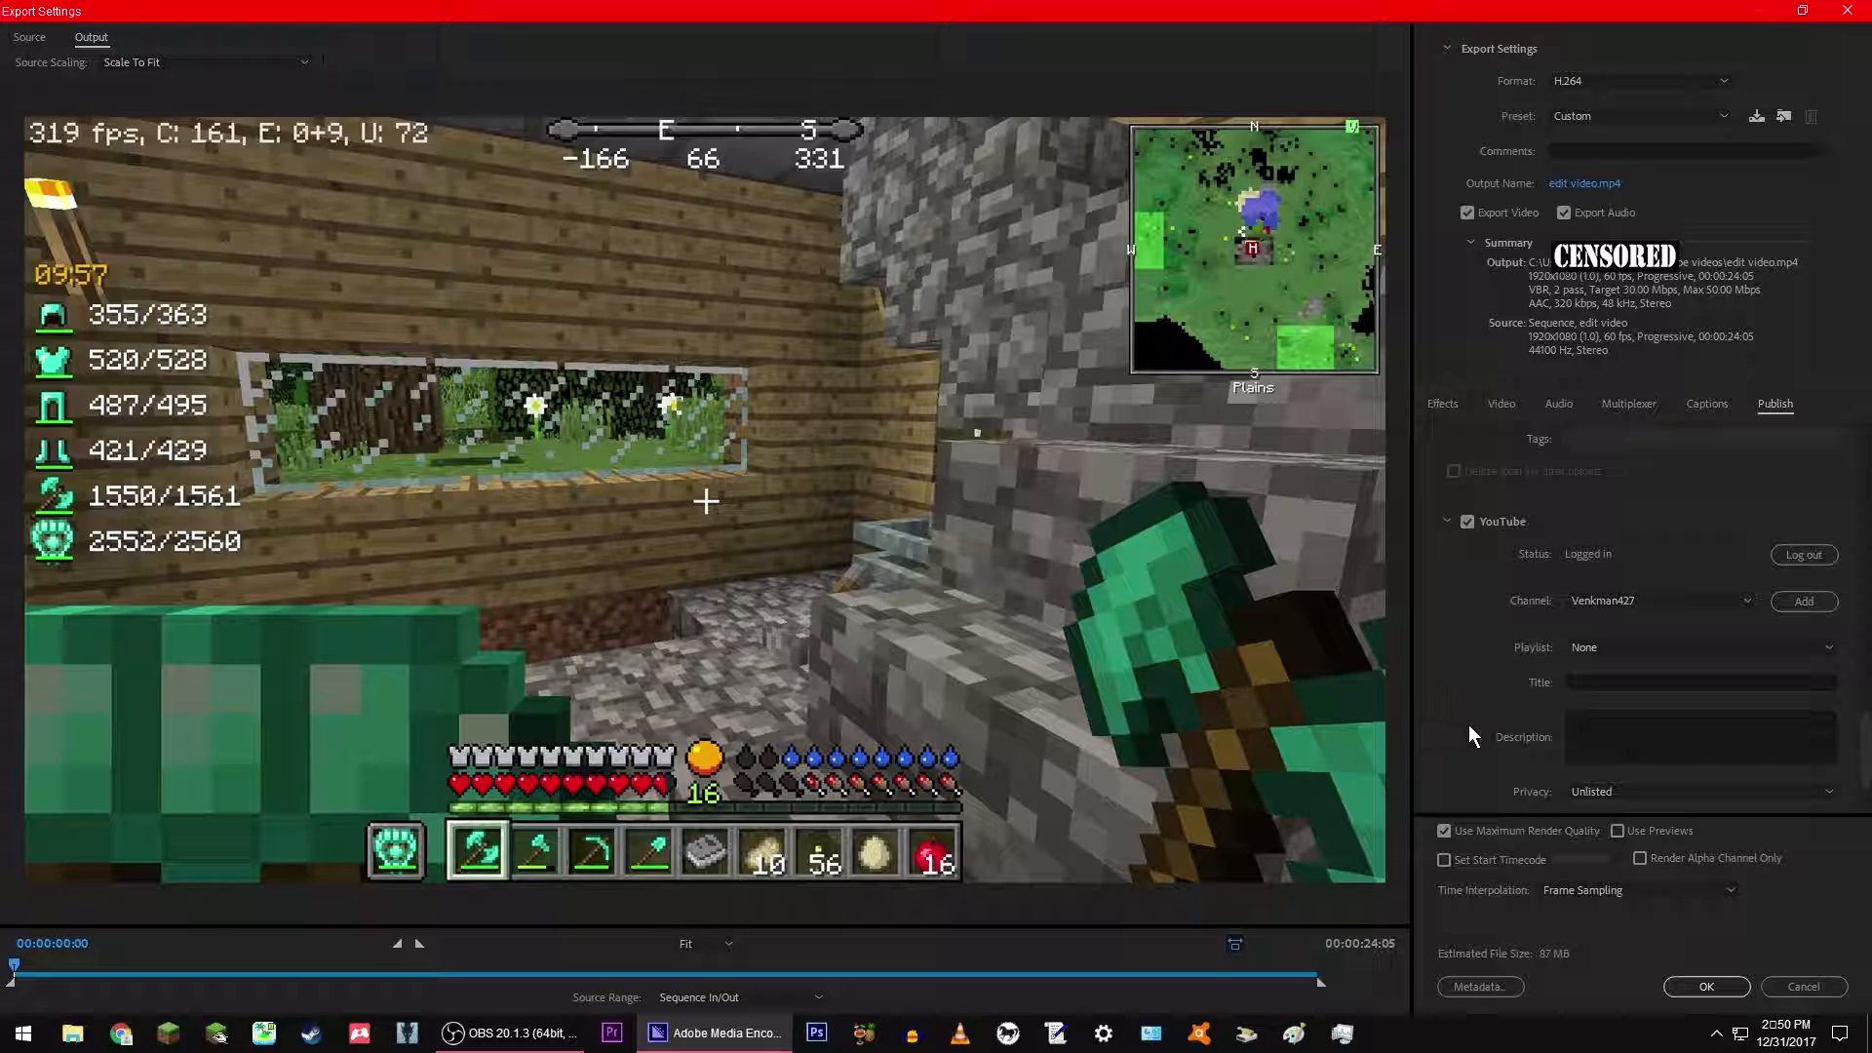
Step: Title the YouTube upload "i used this video to demonstrate some basic editing trick" and describe it as "the real video will come out soon!!!"
{"action": "left_click", "coordinate": [1644, 684]}
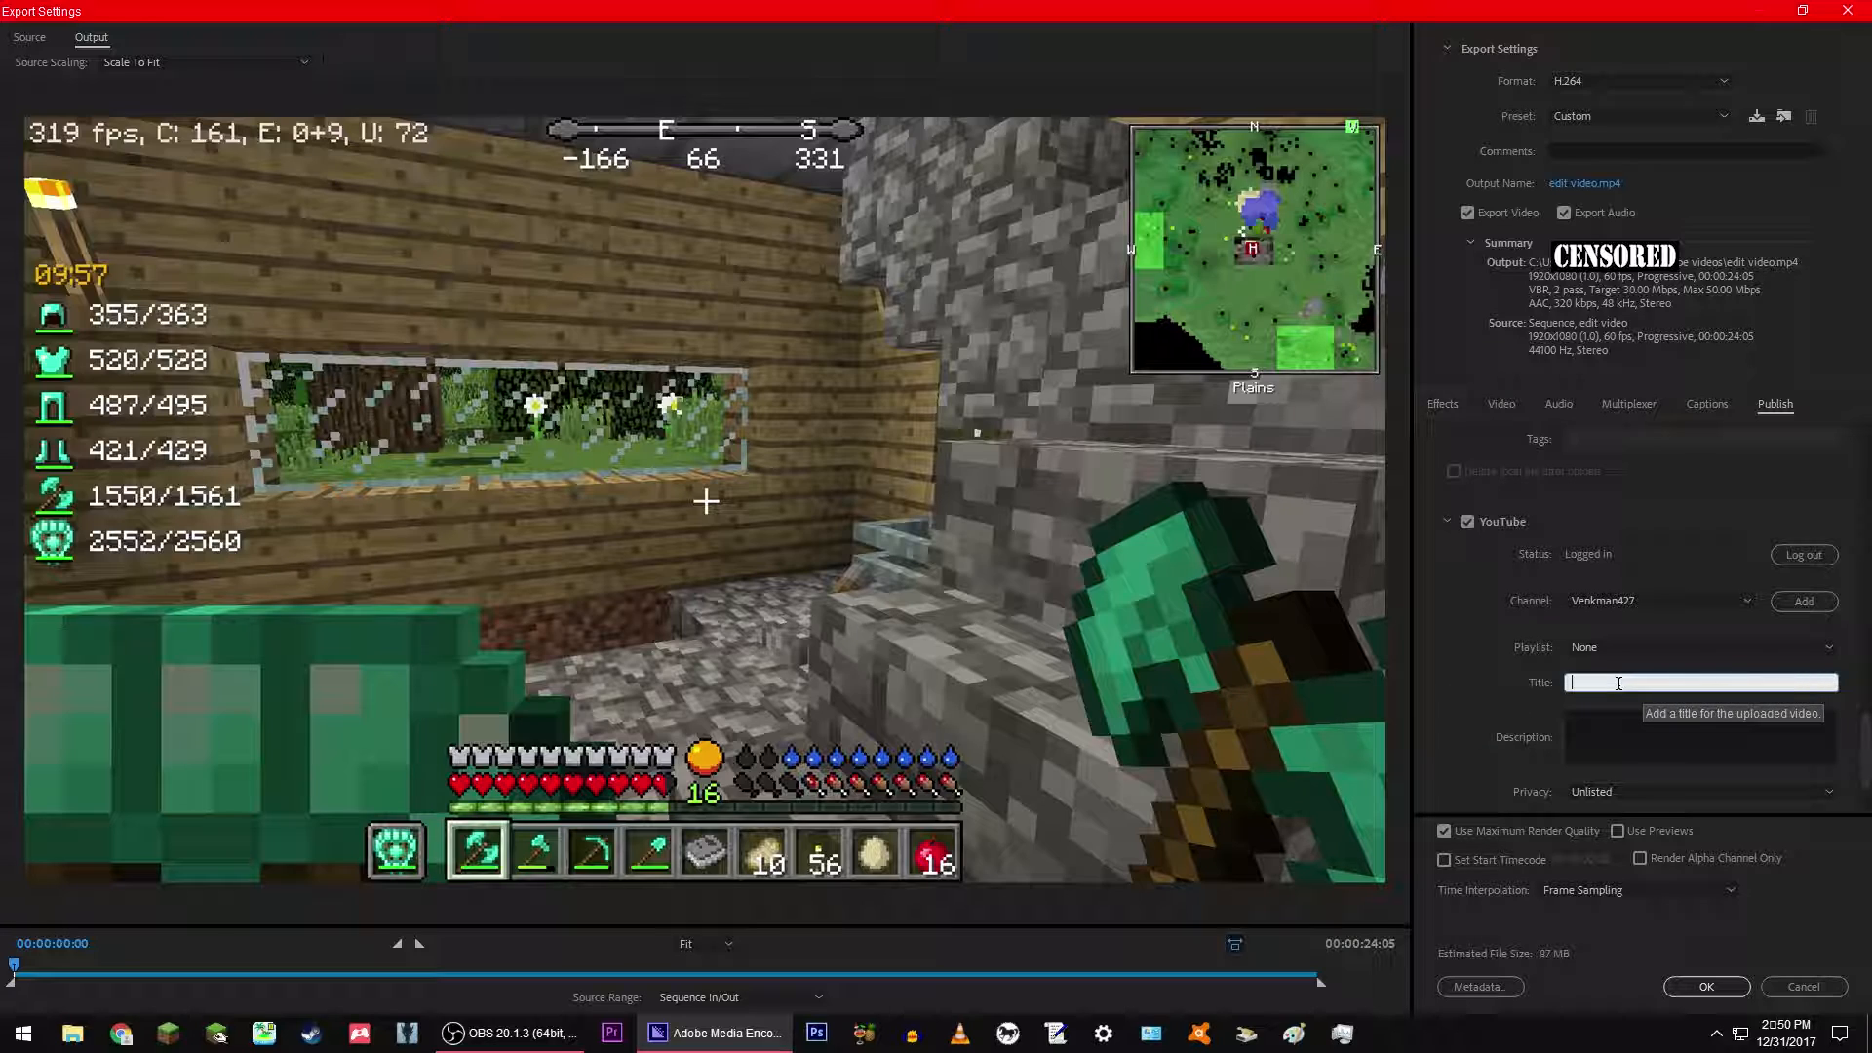
{"action": "type", "text": "I us"}
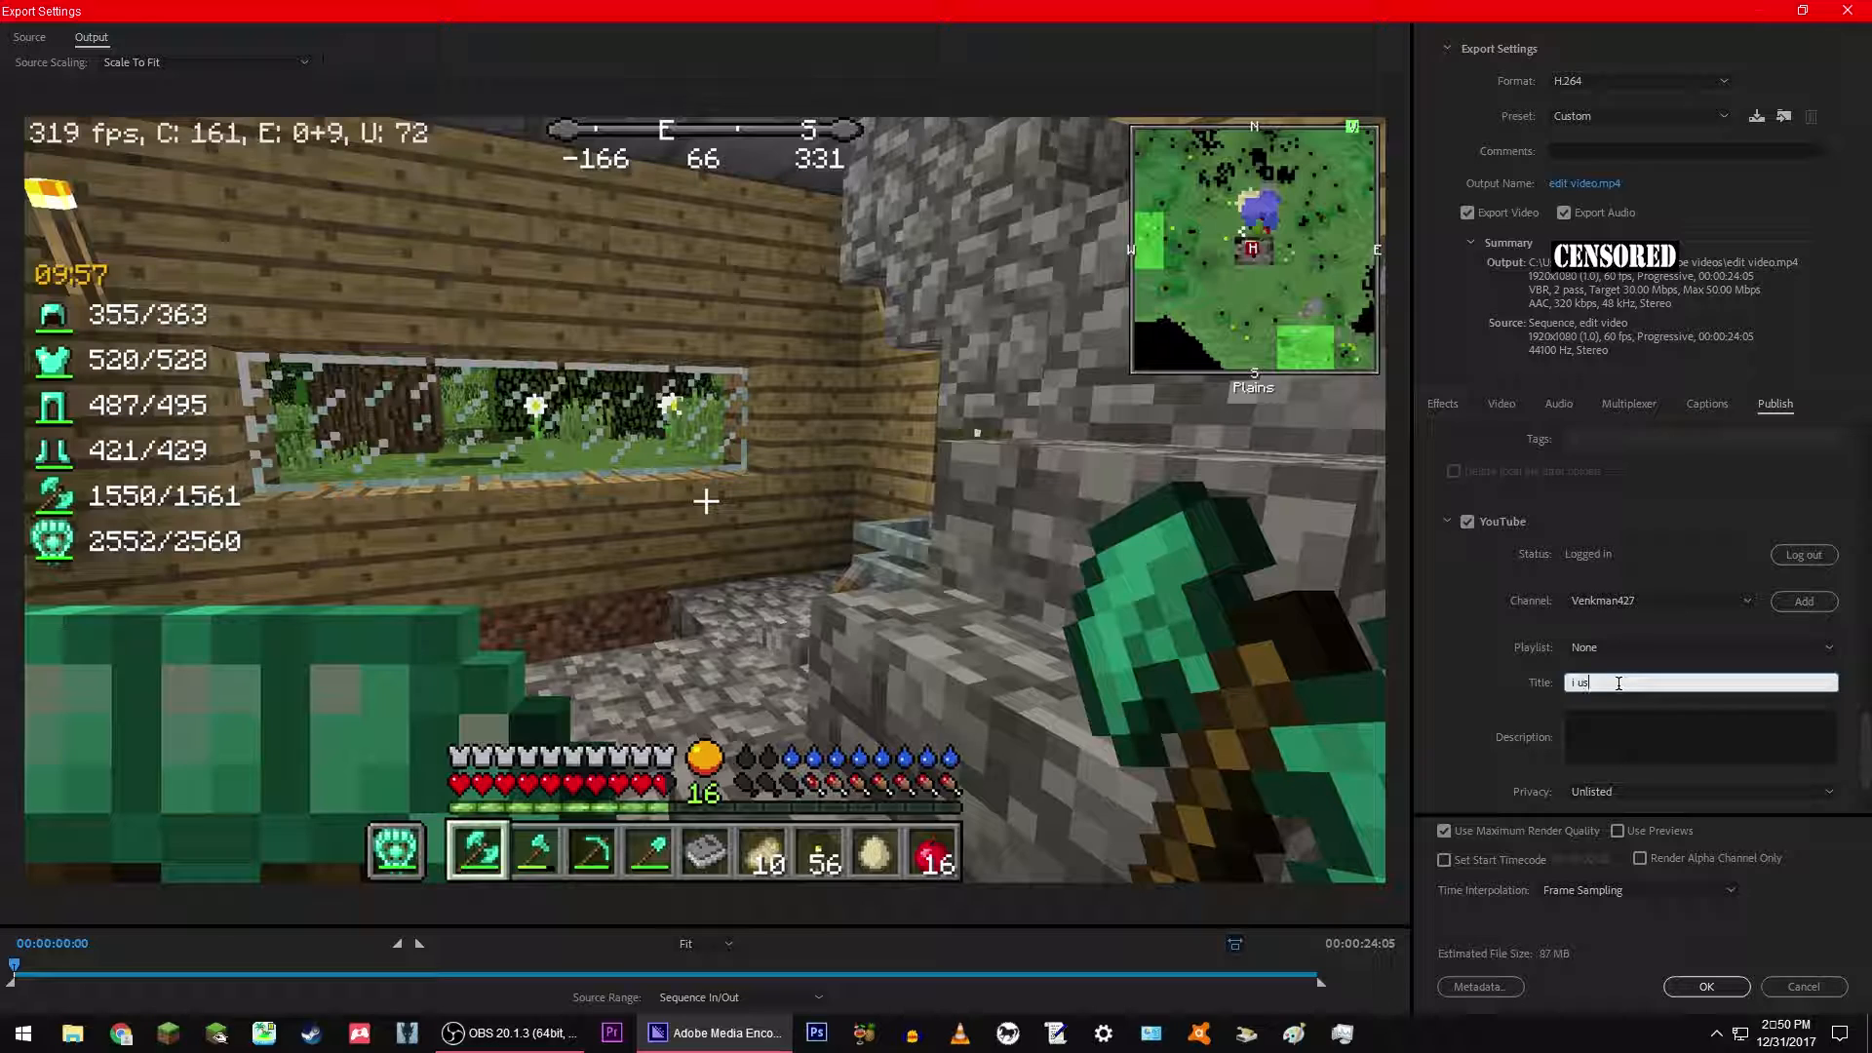
{"action": "type", "text": "ed this video to demonstrate some basic "}
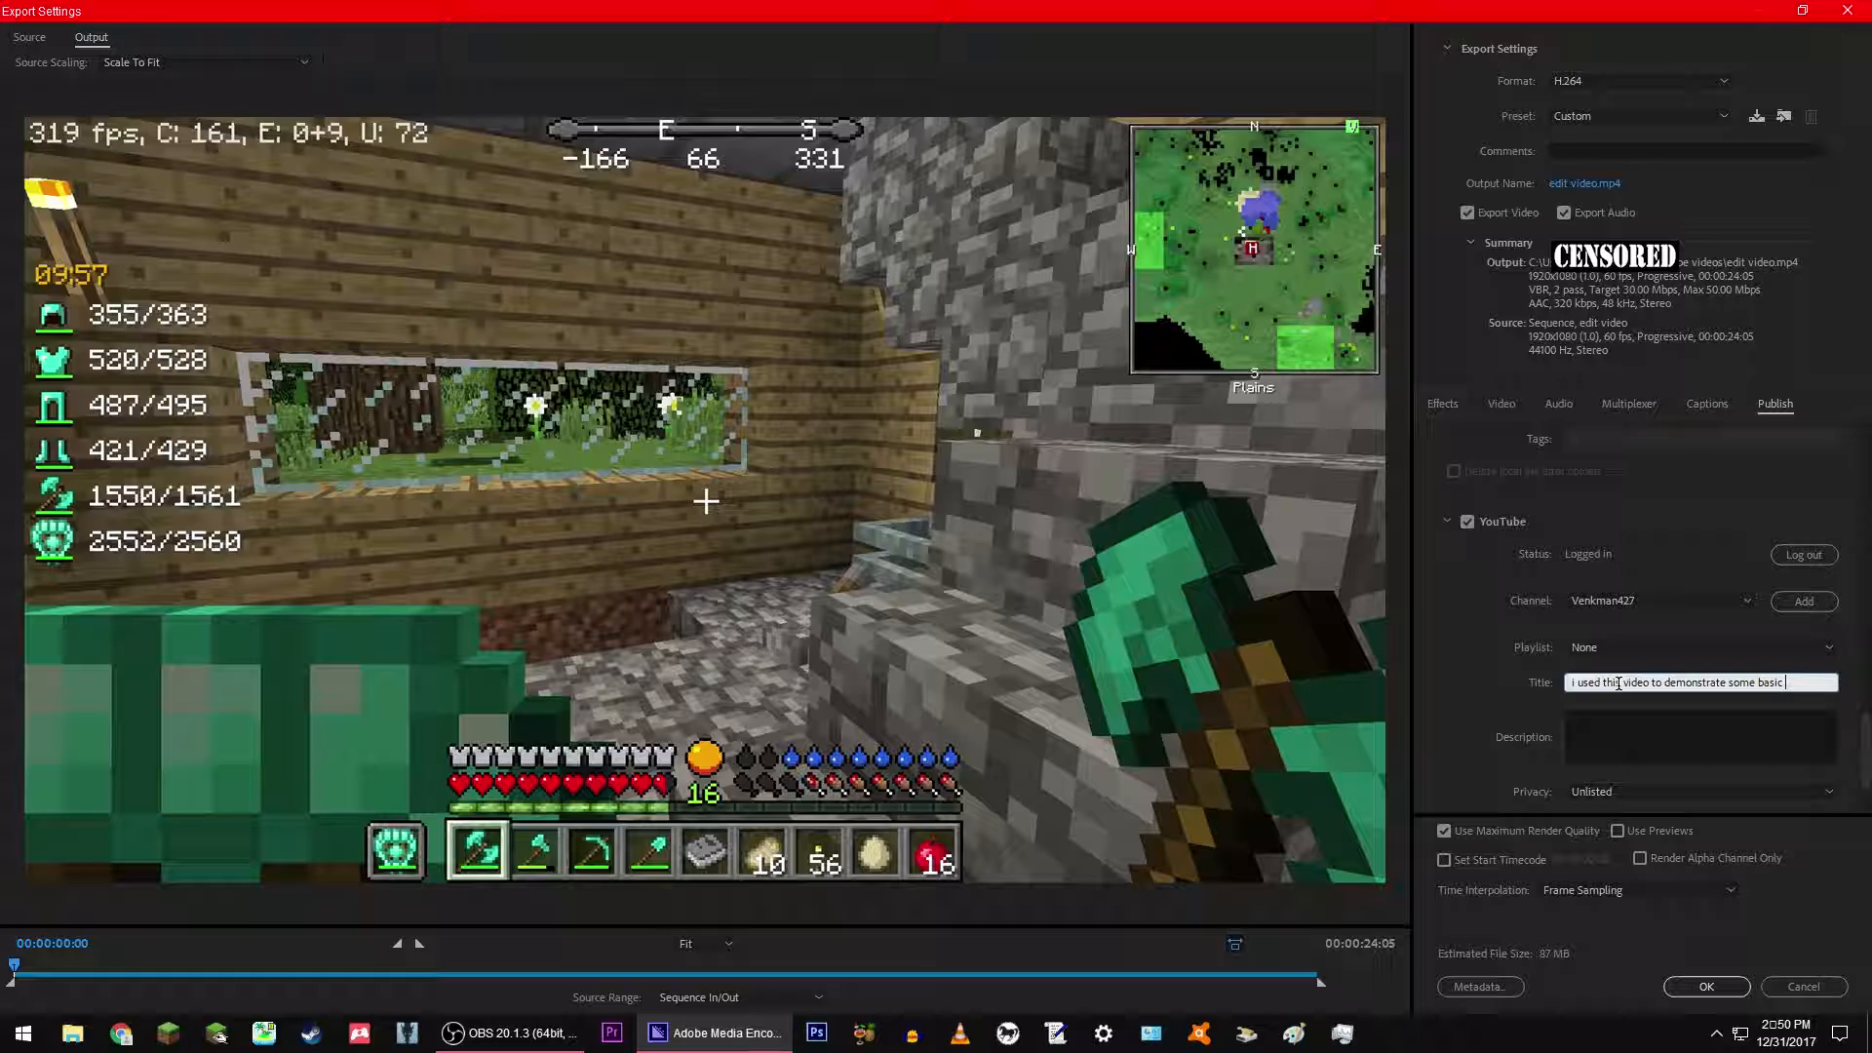
{"action": "type", "text": "editing trick"}
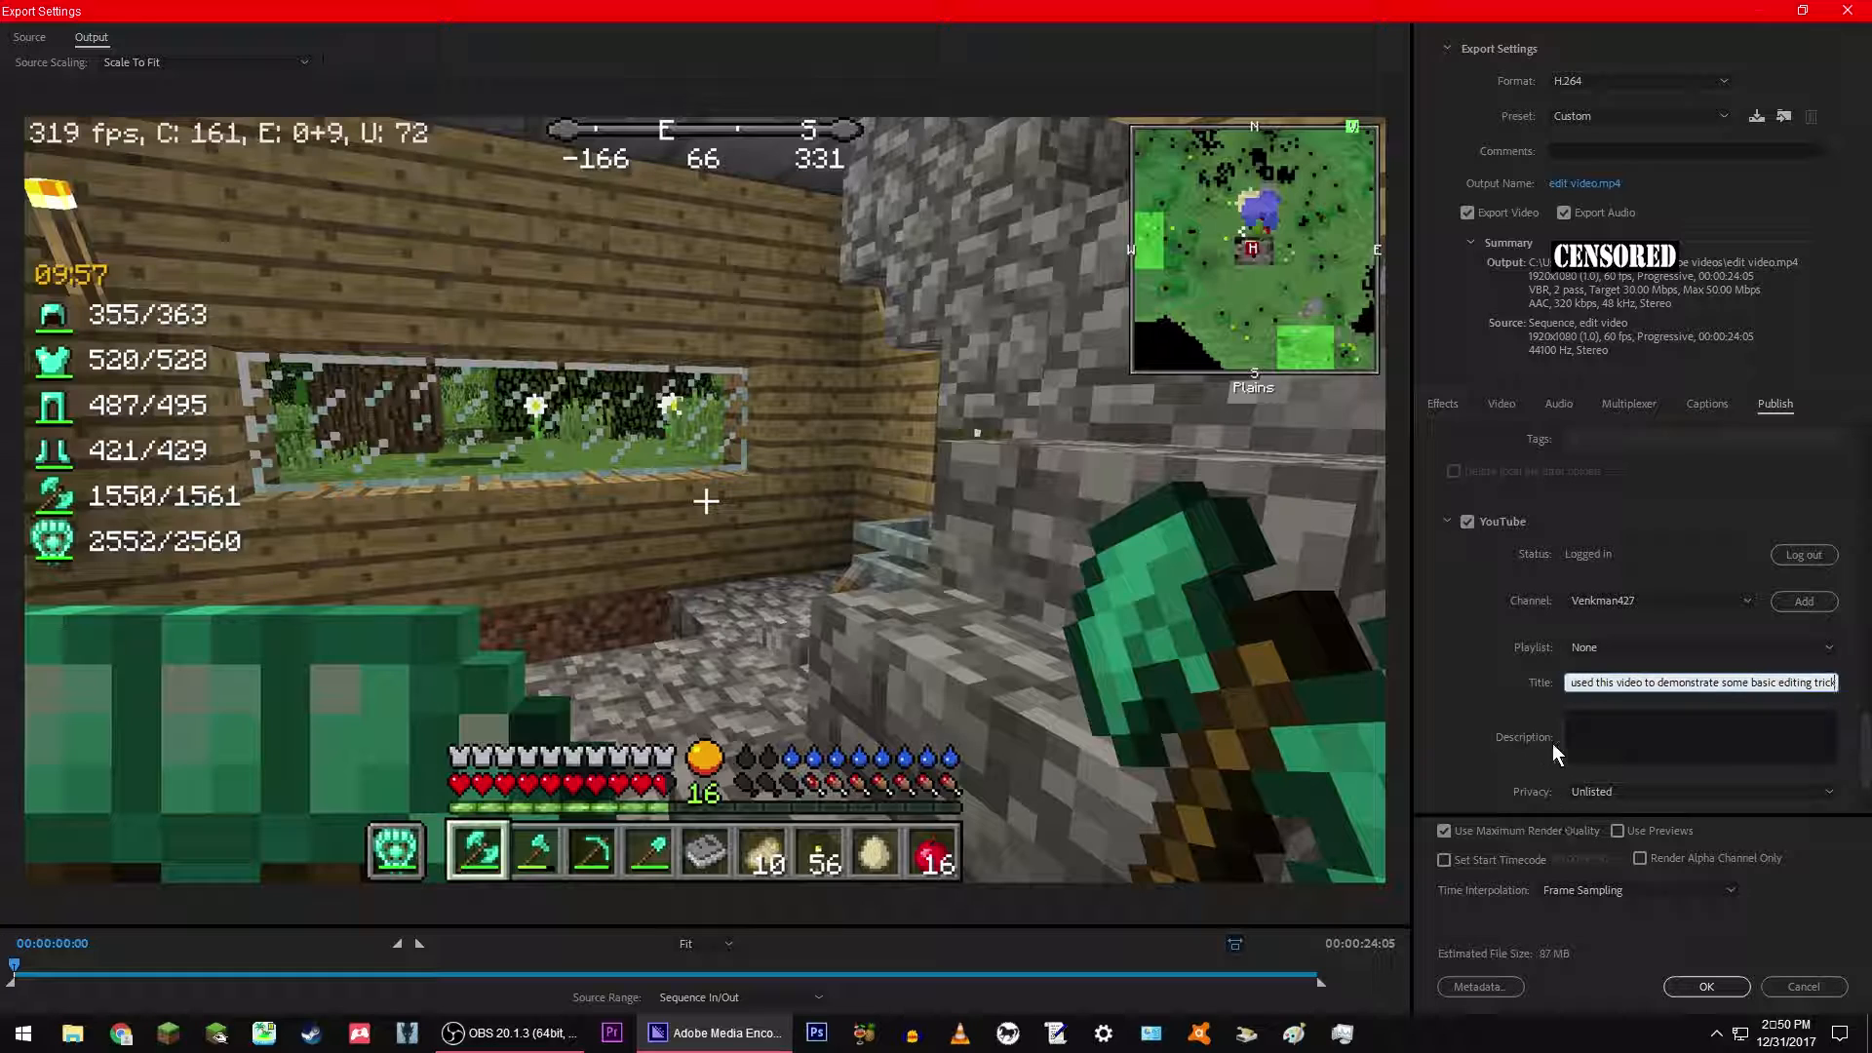
{"action": "left_click", "coordinate": [1635, 733]}
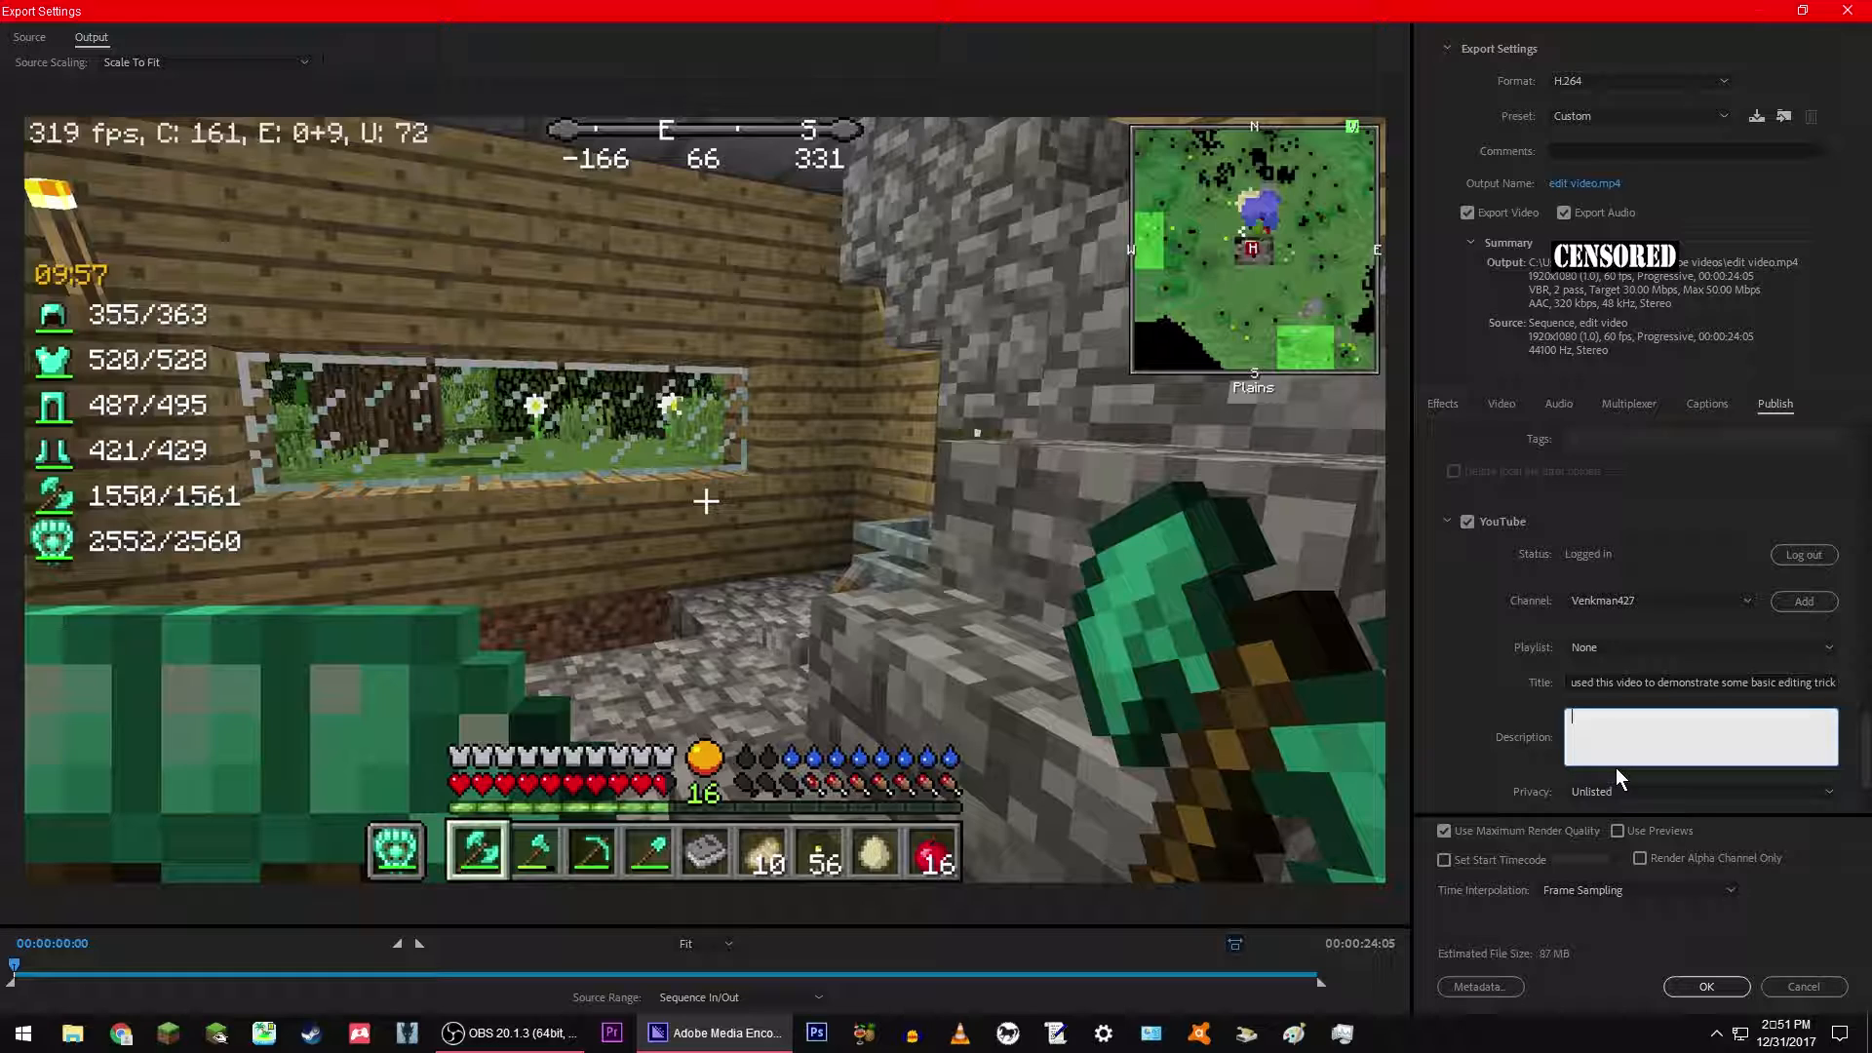
{"action": "type", "text": "the real video will come out soon!!!!"}
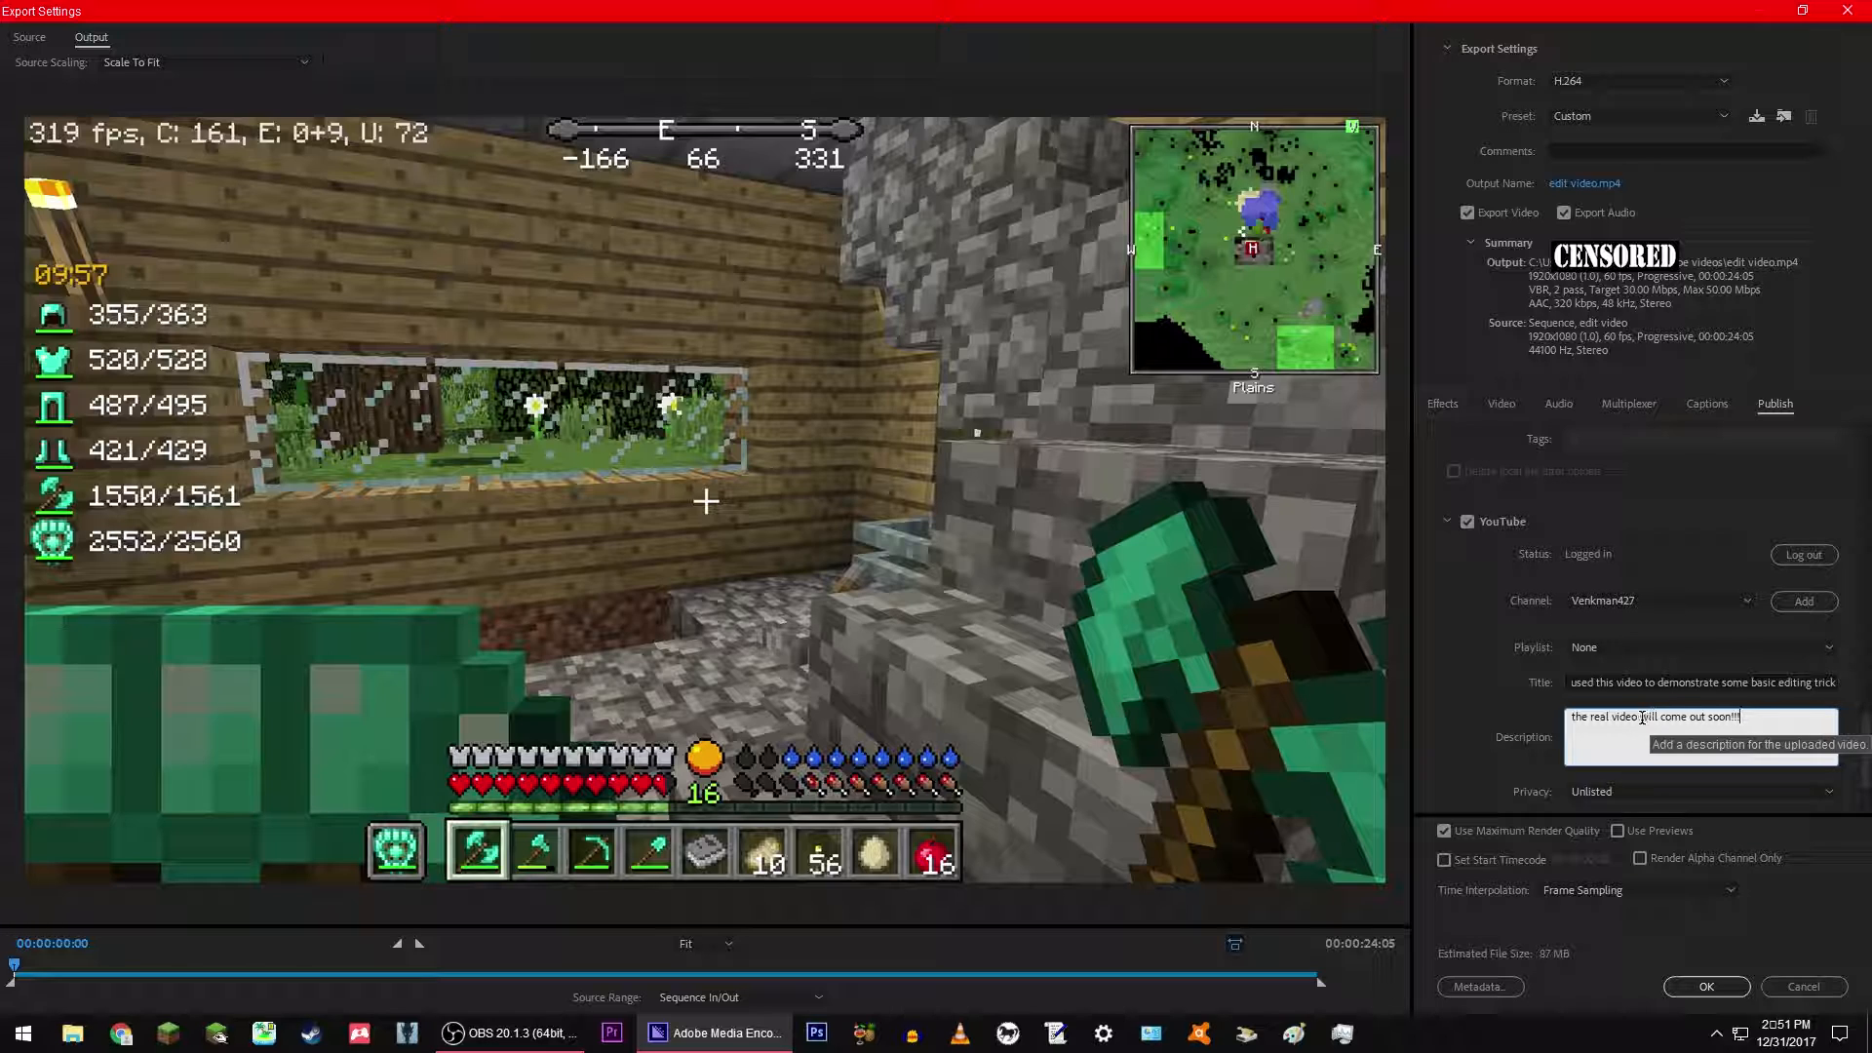
Step: Set the YouTube upload's privacy to Public
{"action": "scroll", "coordinate": [1492, 732], "scroll_direction": "down", "scroll_amount": 2}
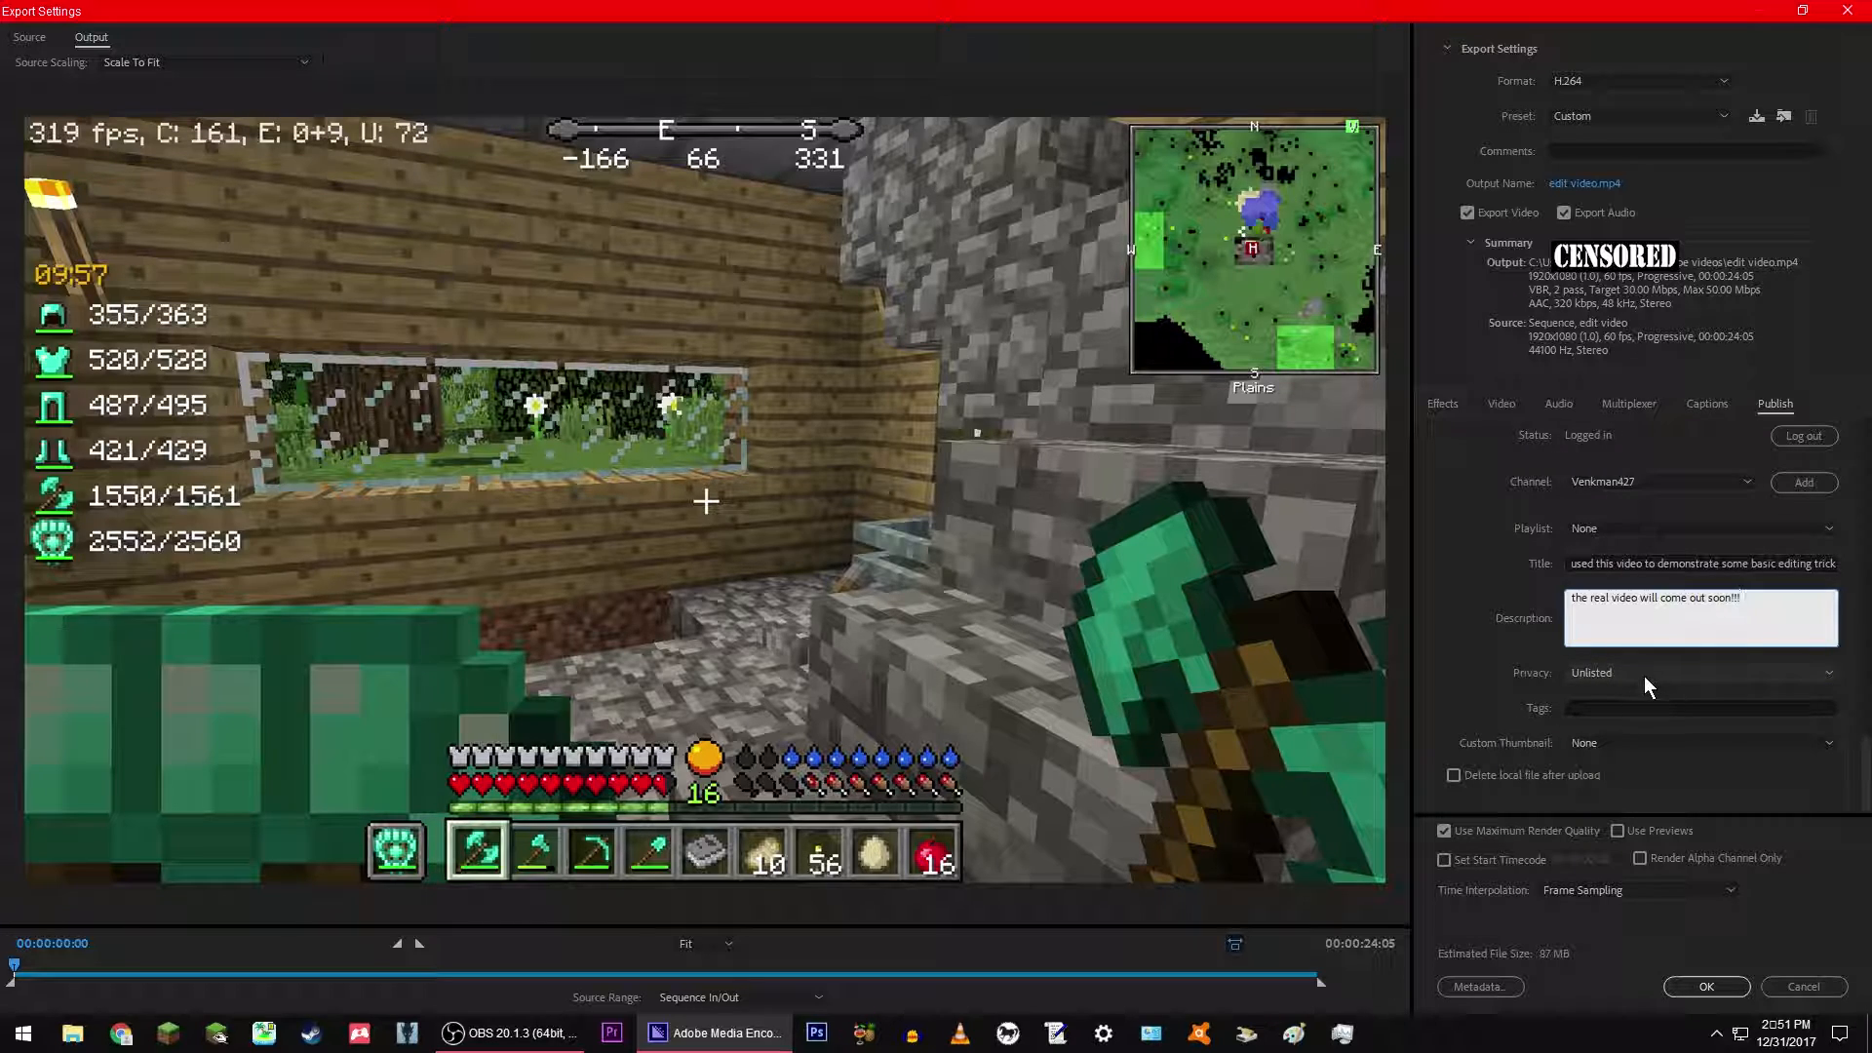
{"action": "left_click", "coordinate": [1614, 671]}
{"action": "left_click", "coordinate": [1621, 699]}
{"action": "left_click", "coordinate": [1602, 676]}
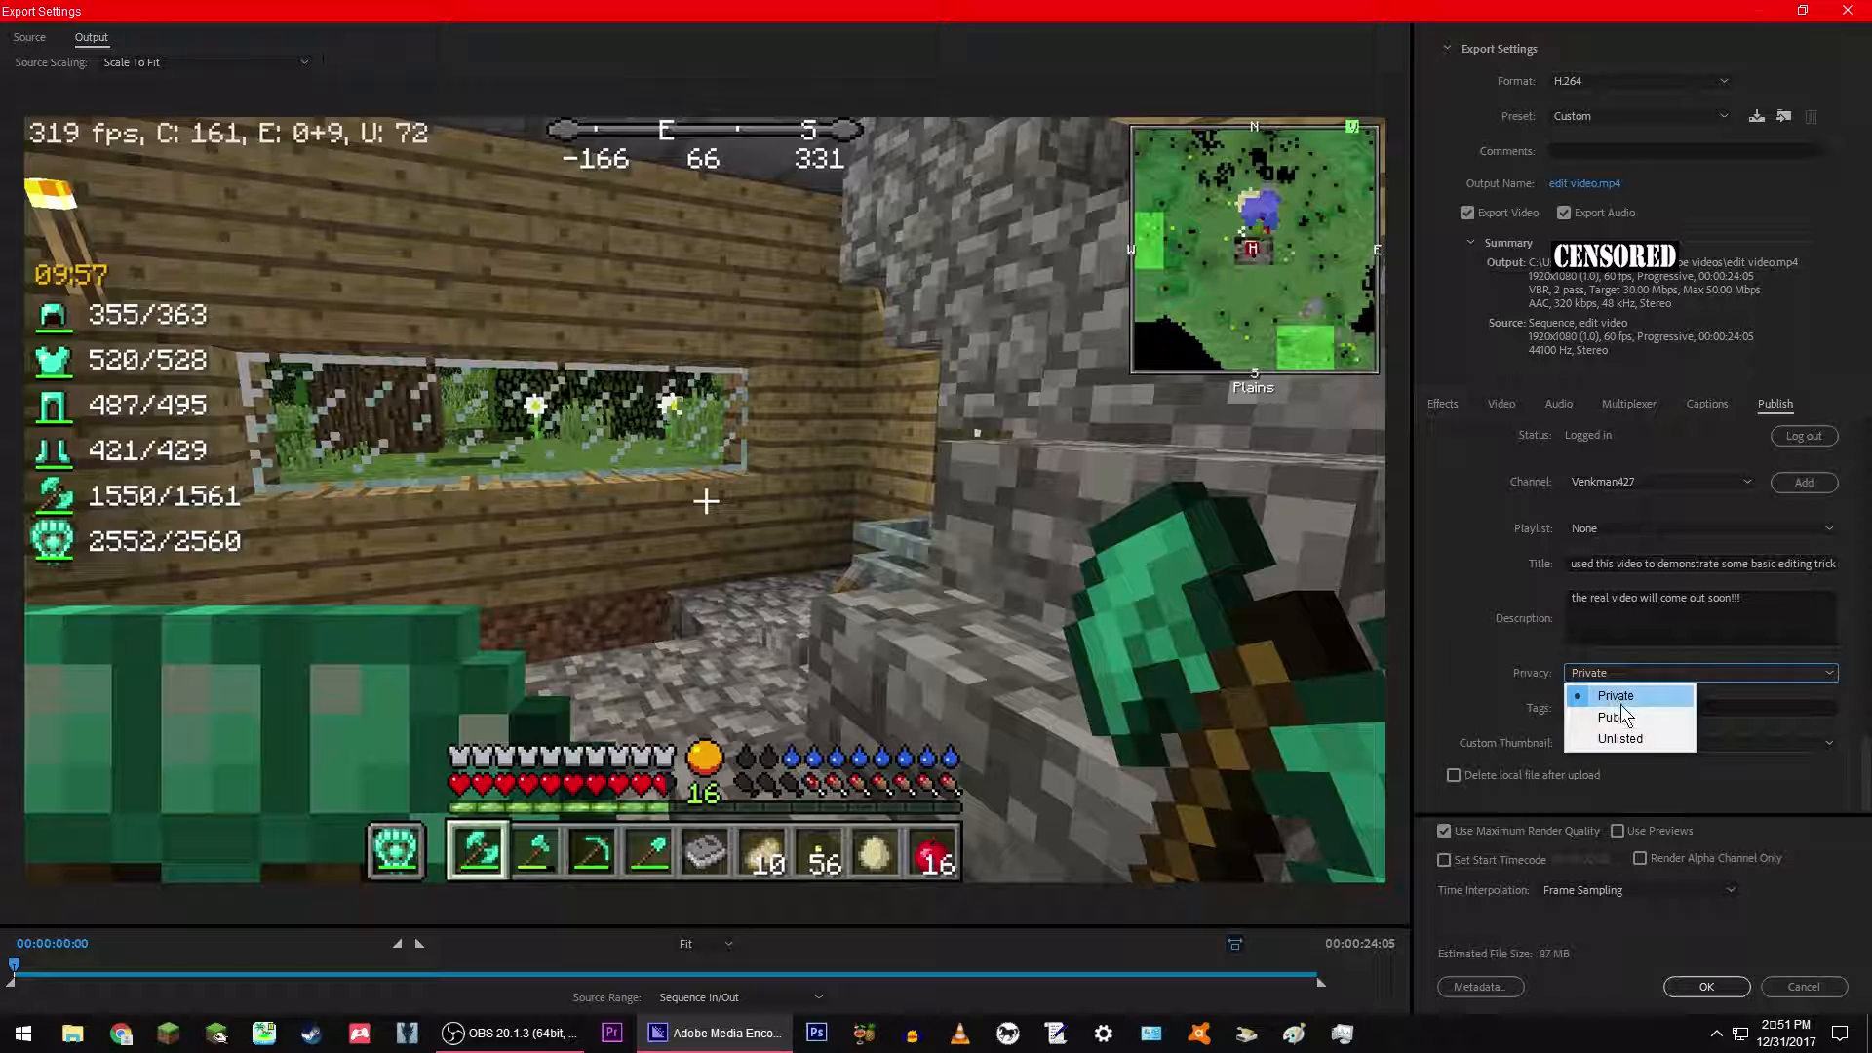
{"action": "left_click", "coordinate": [1631, 722]}
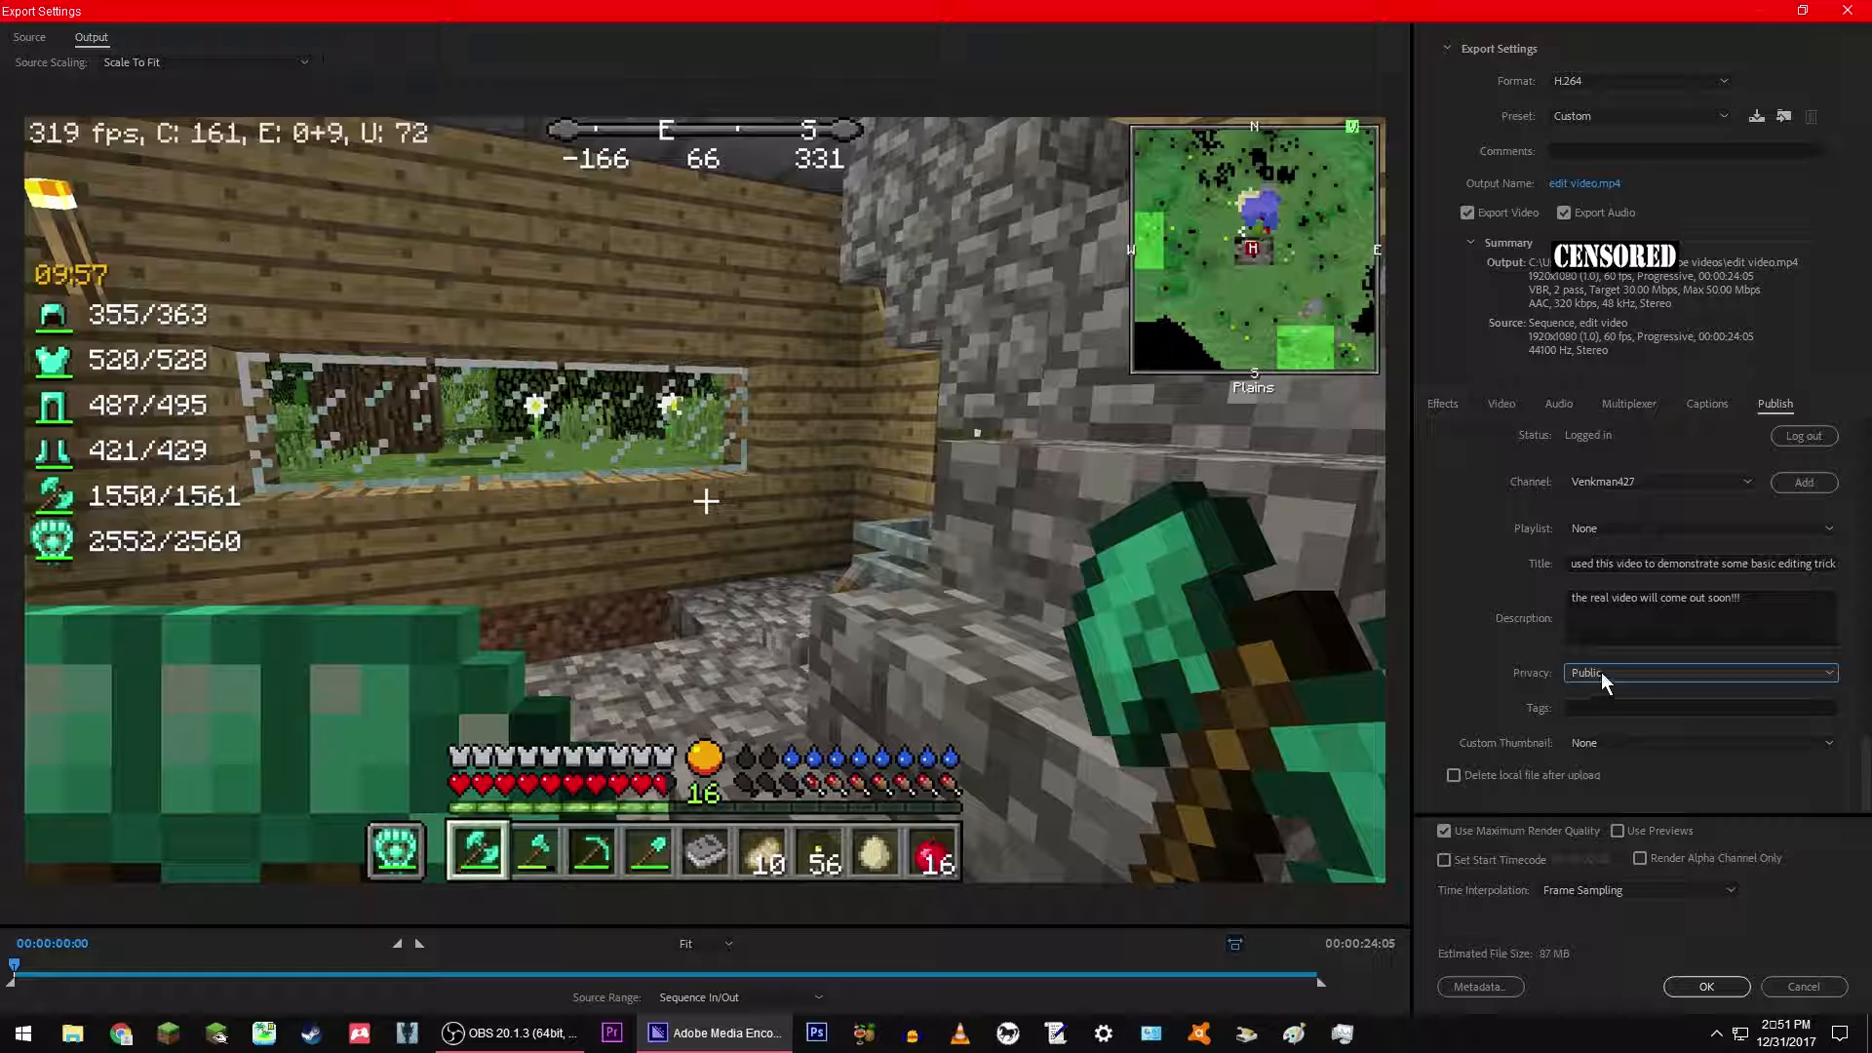
{"action": "left_click", "coordinate": [1602, 672]}
Step: Check the YouTube upload's tags, custom thumbnail and local file deletion options, keeping the thumbnail at None
{"action": "left_click", "coordinate": [1664, 711]}
{"action": "left_click", "coordinate": [1589, 703]}
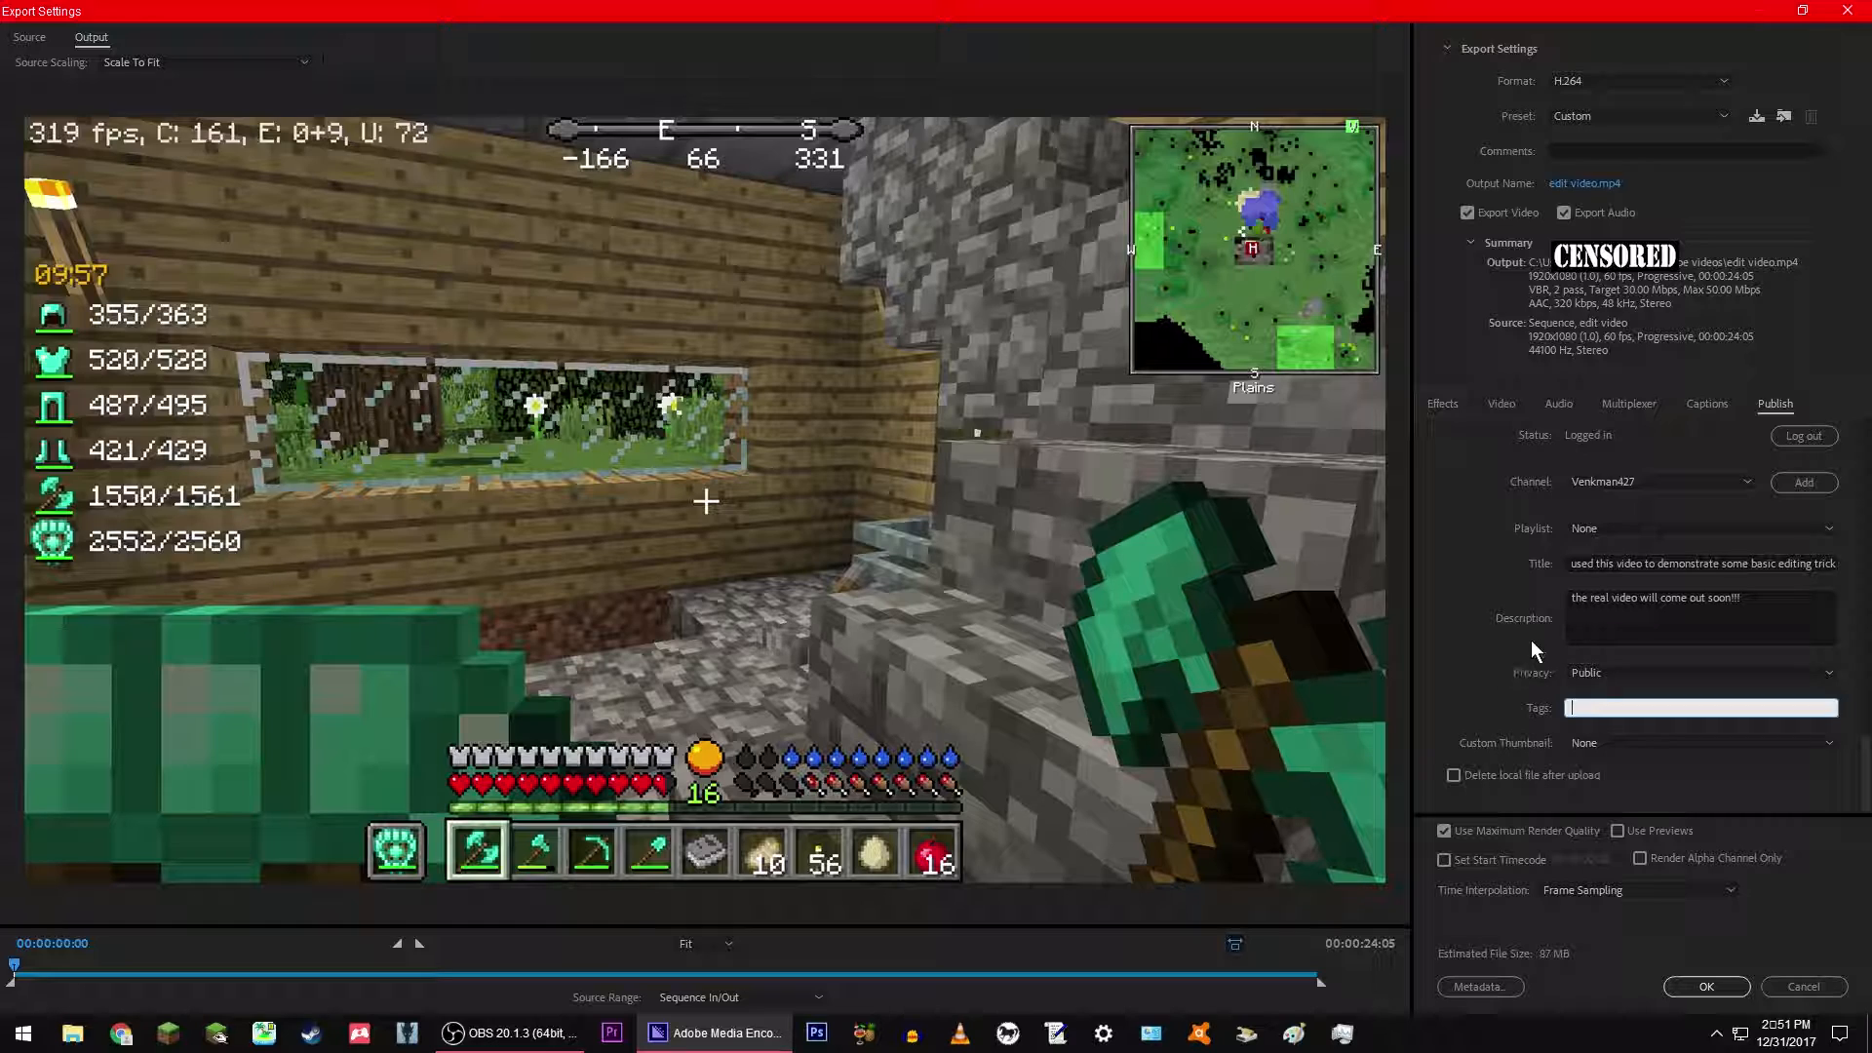
{"action": "left_click", "coordinate": [1690, 746]}
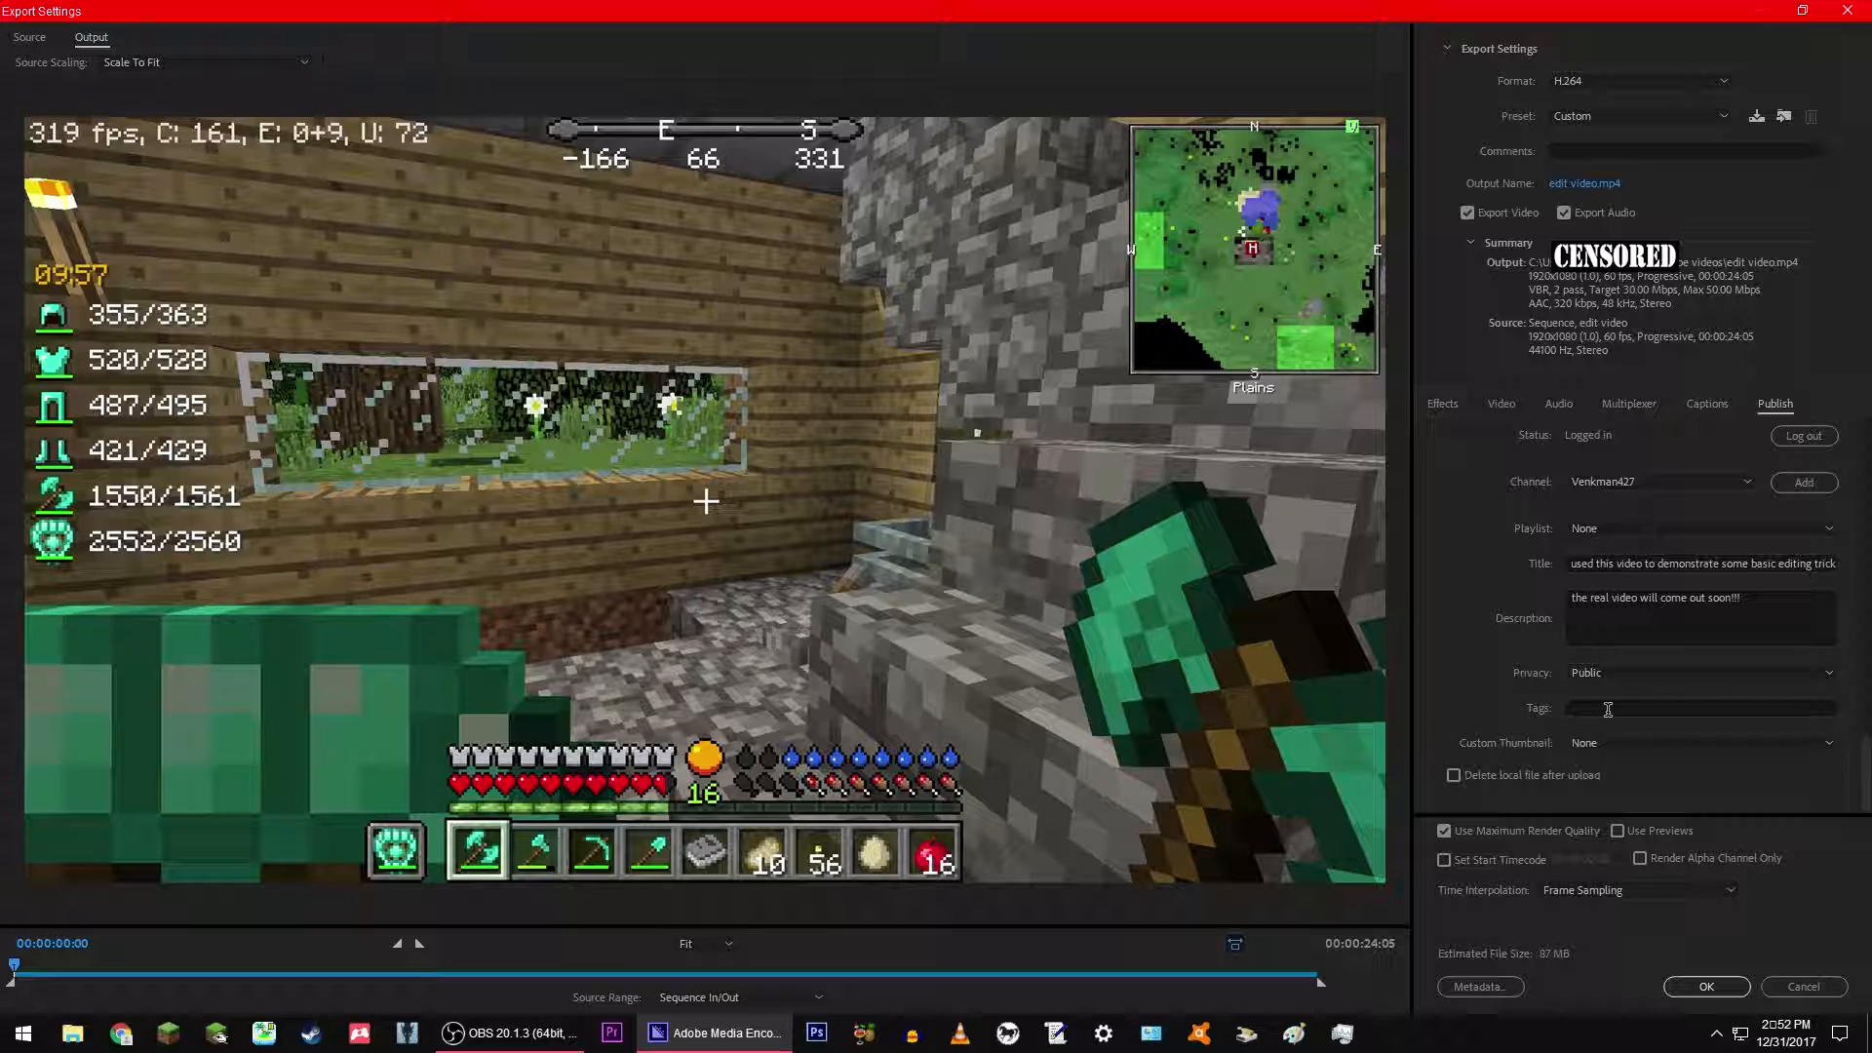
{"action": "left_click", "coordinate": [1505, 776]}
Step: Accept the export settings and start encoding the queued edit video
{"action": "left_click", "coordinate": [1714, 990]}
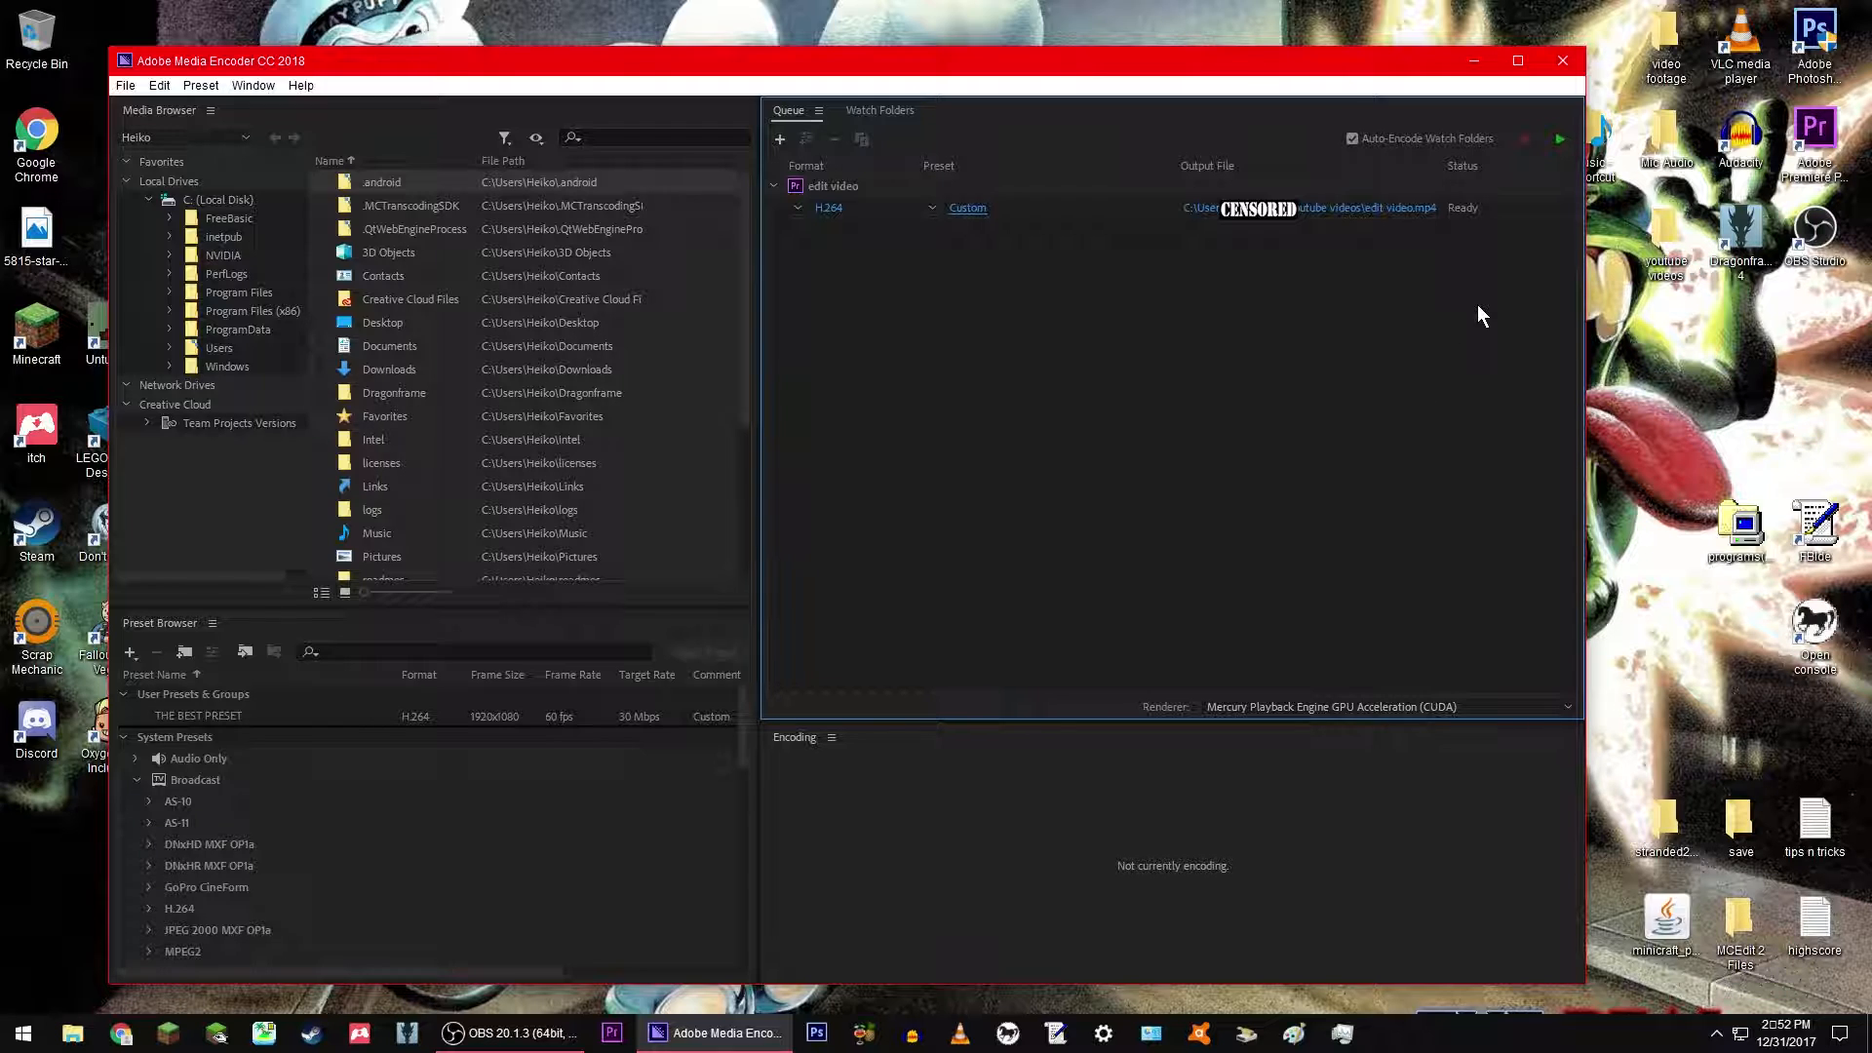
{"action": "left_click", "coordinate": [1555, 138]}
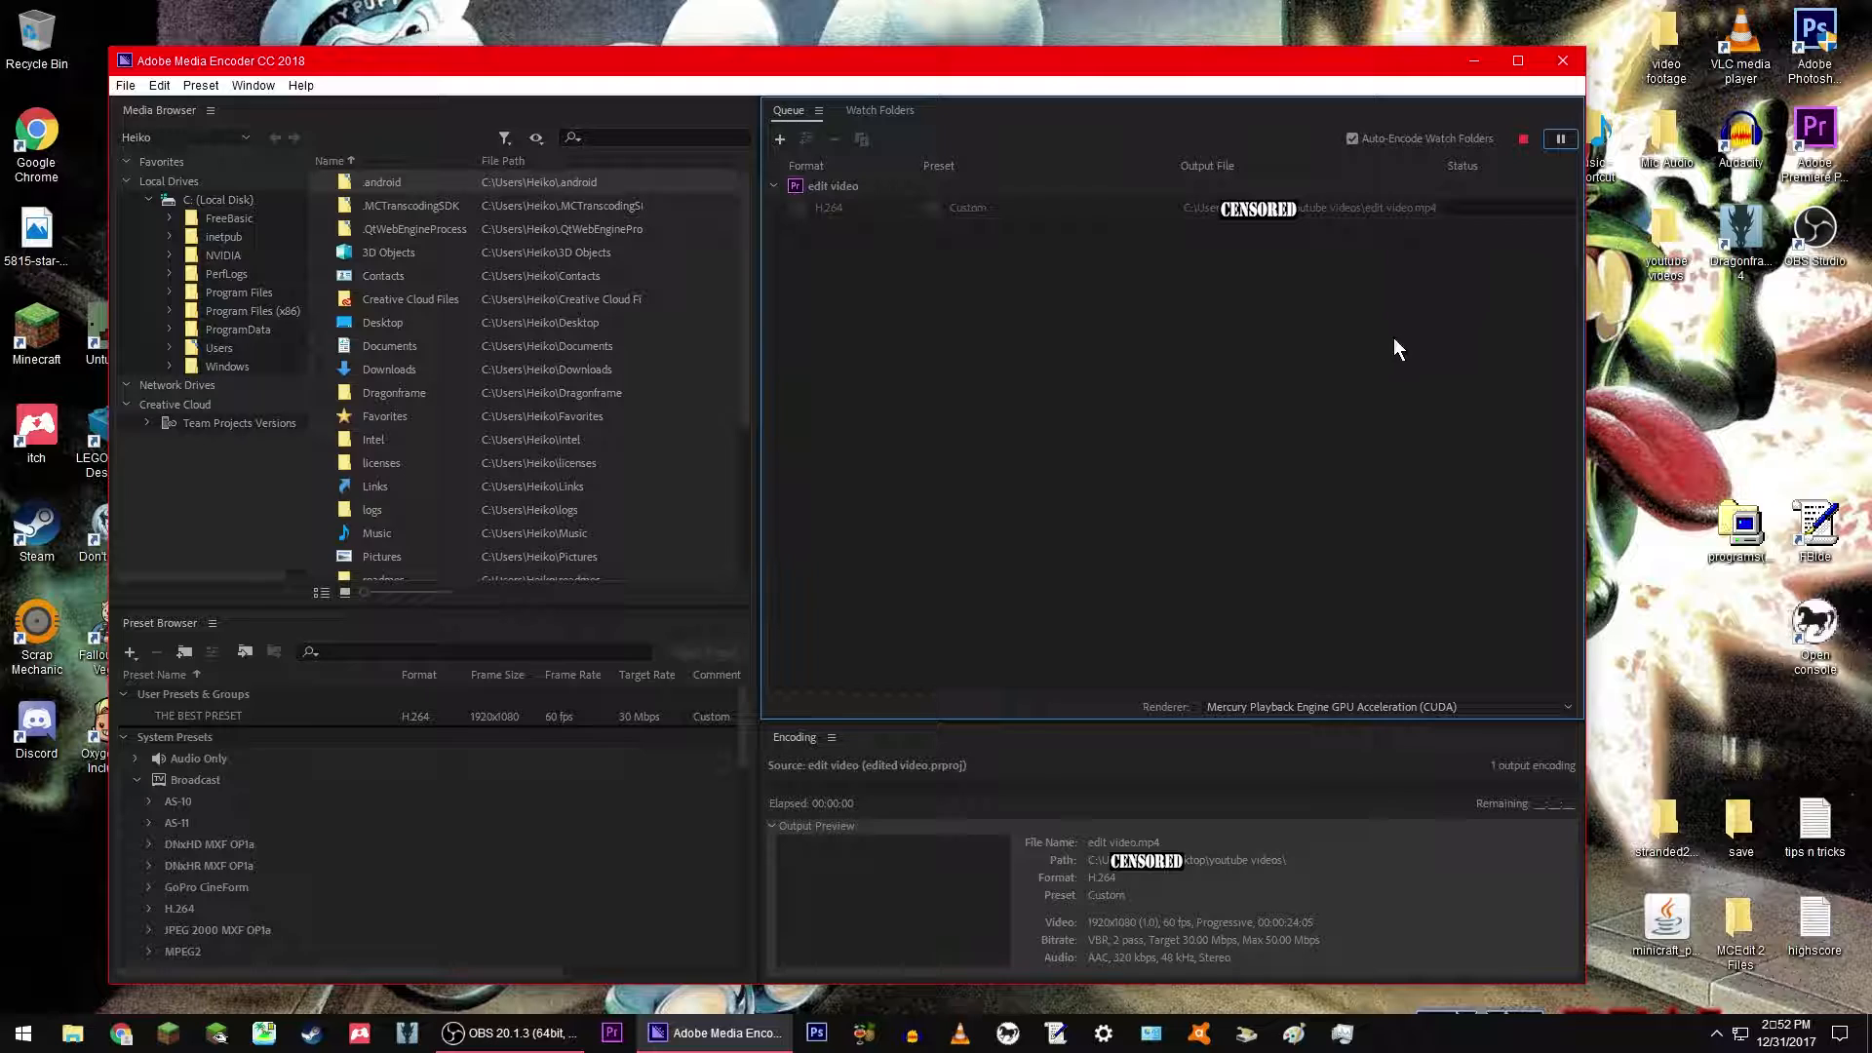